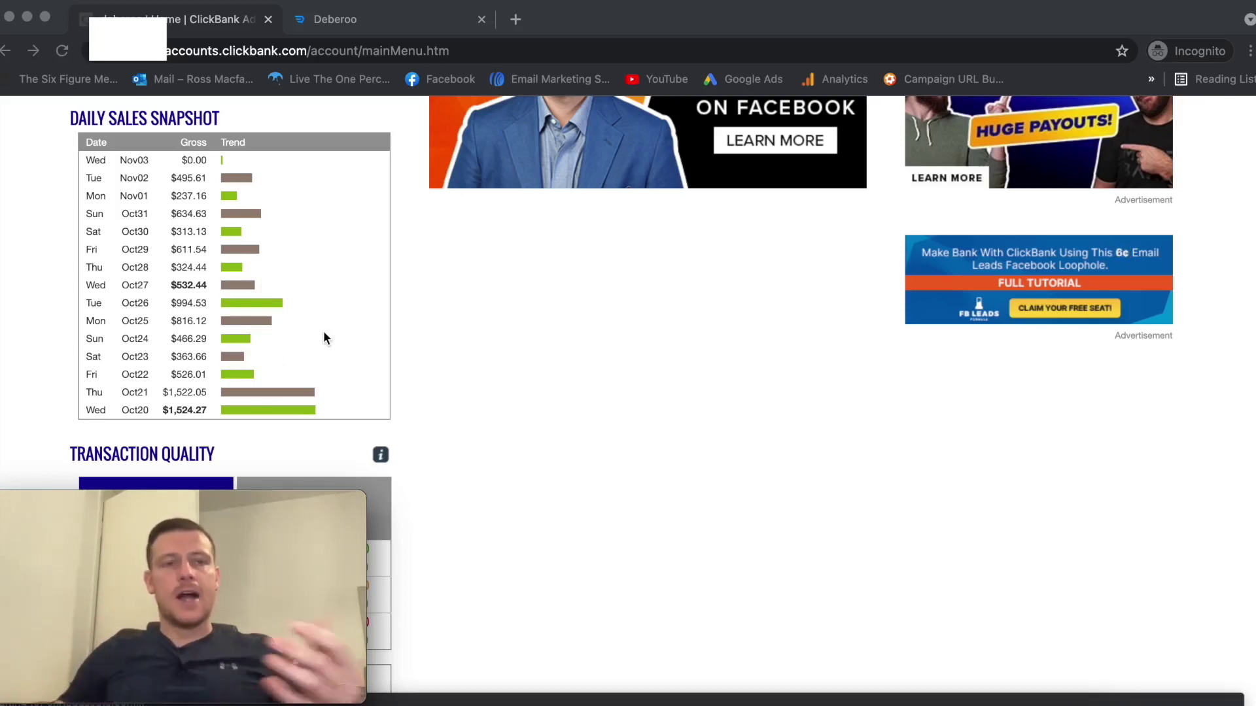
Reload the ClickBank account page and minimize its window to return to the Google Docs outline.
left_click(548, 316)
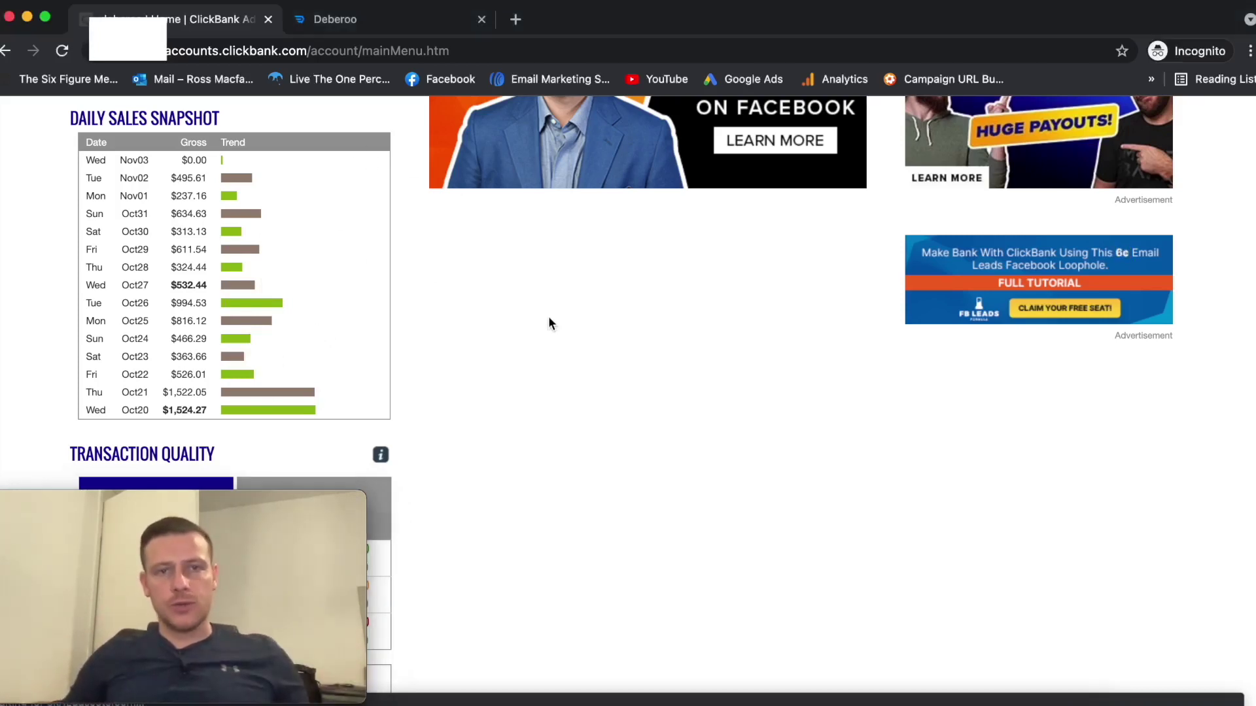
left_click(62, 50)
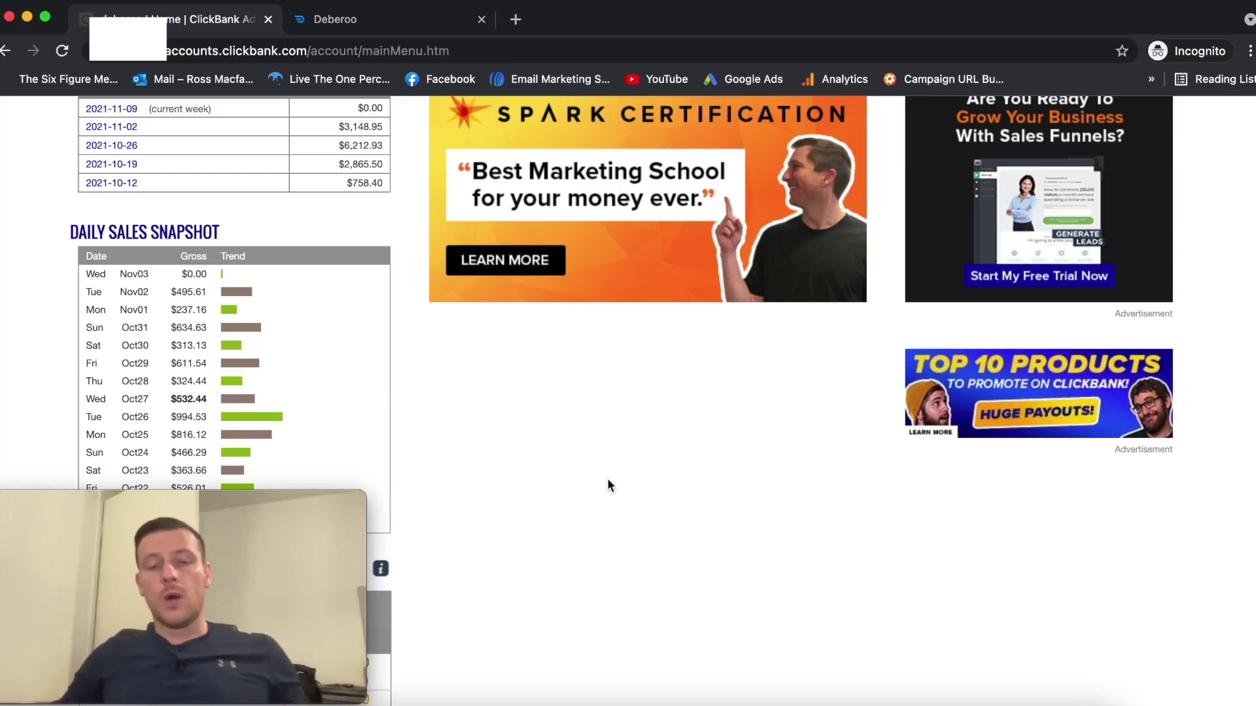
left_click(27, 17)
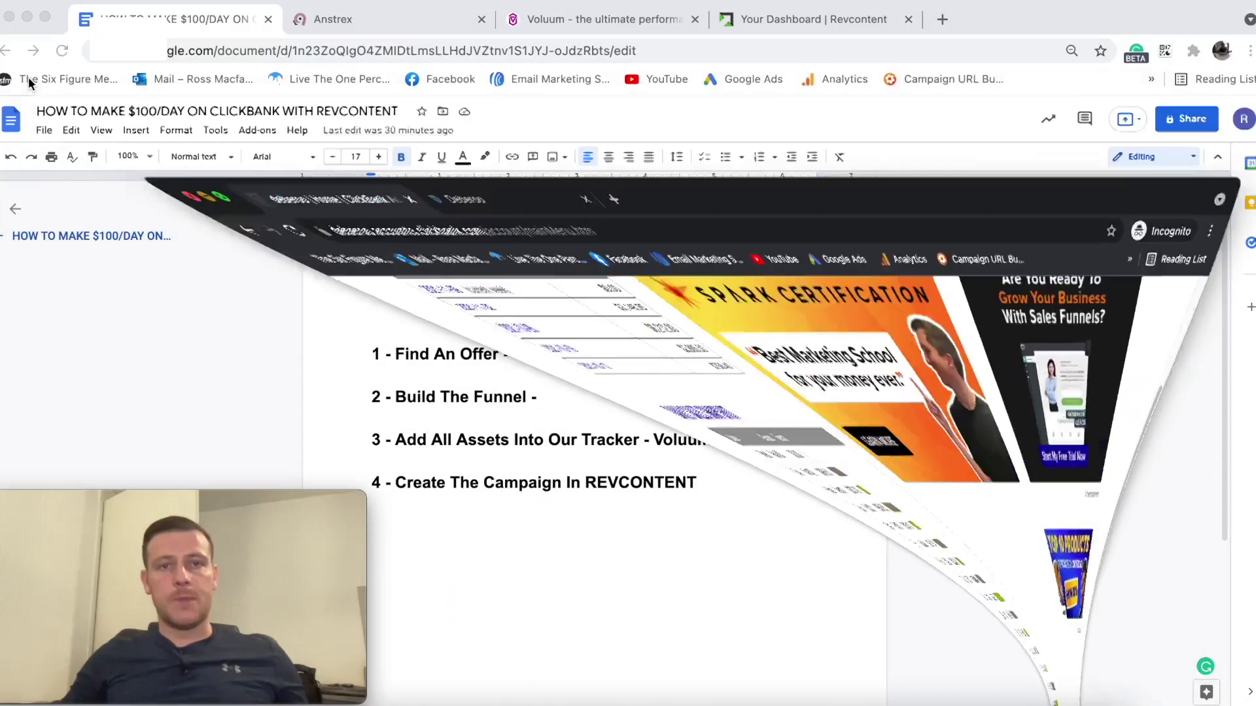
Add "Creatives, Lander," after "2 - Build The Funnel -" in the outline.
scroll(806, 367, "down", 3)
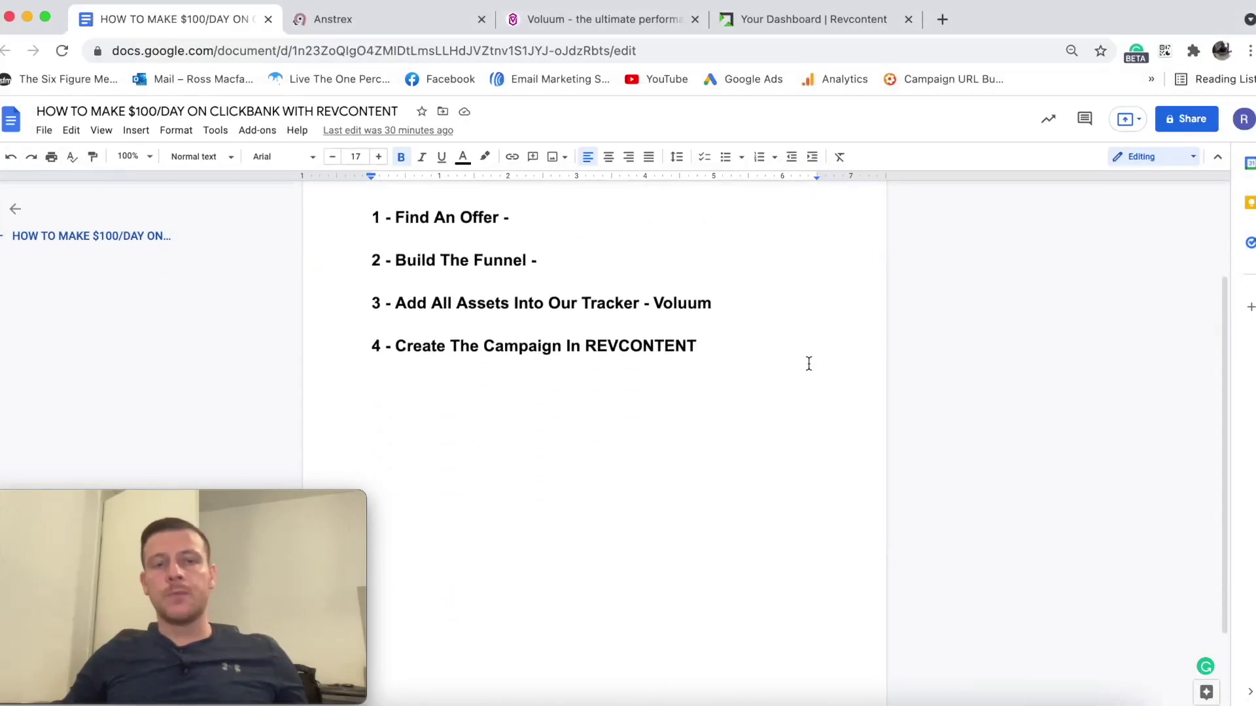
scroll(809, 367, "up", 1)
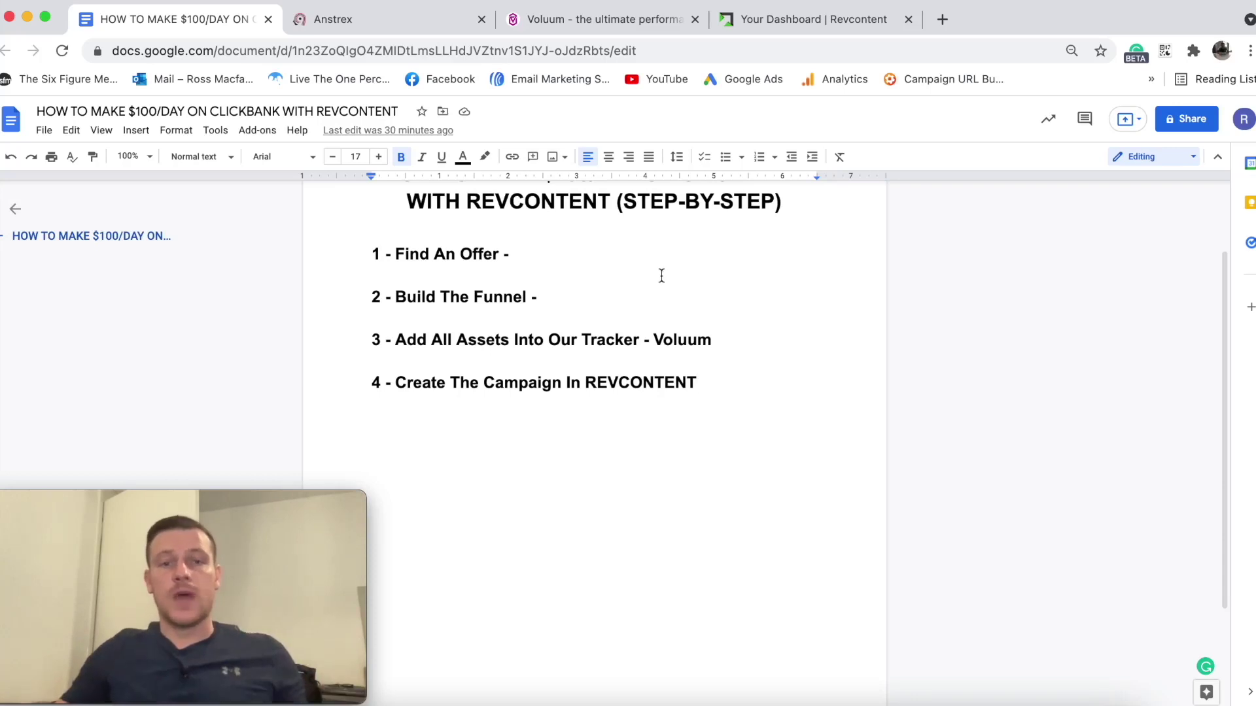
left_click(560, 293)
type("Creatv")
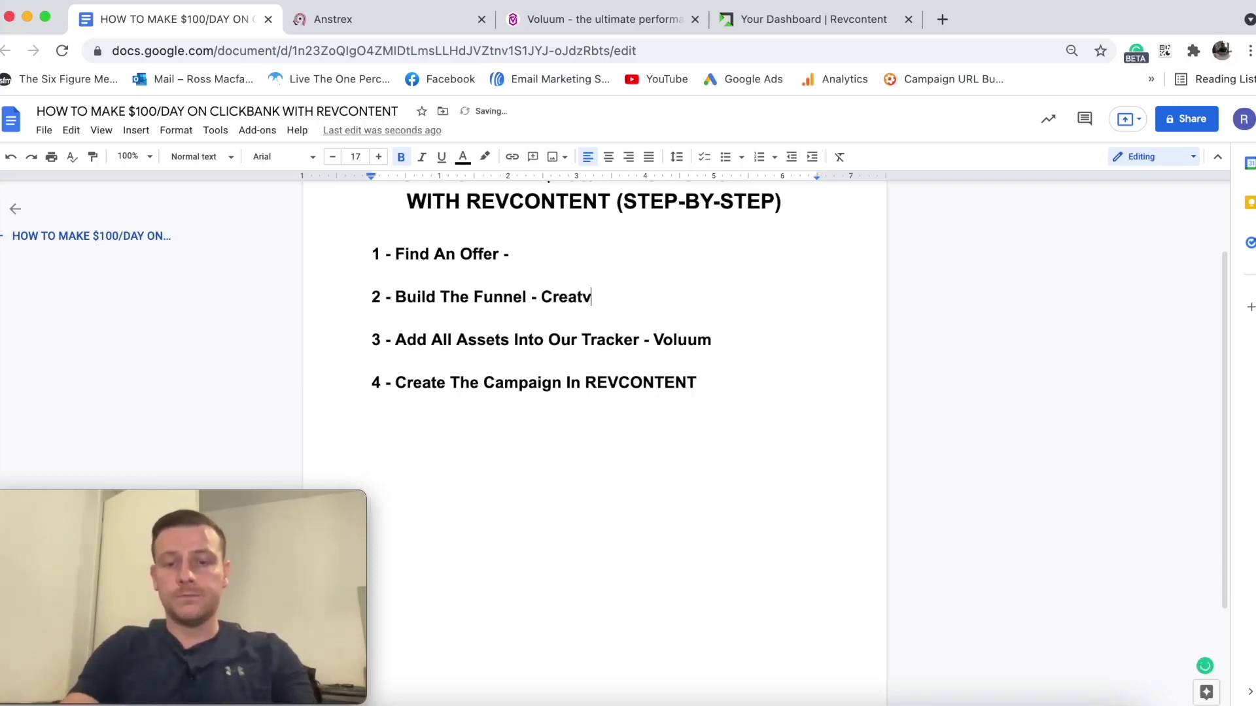
key("BackSpace")
type("ives, Landers")
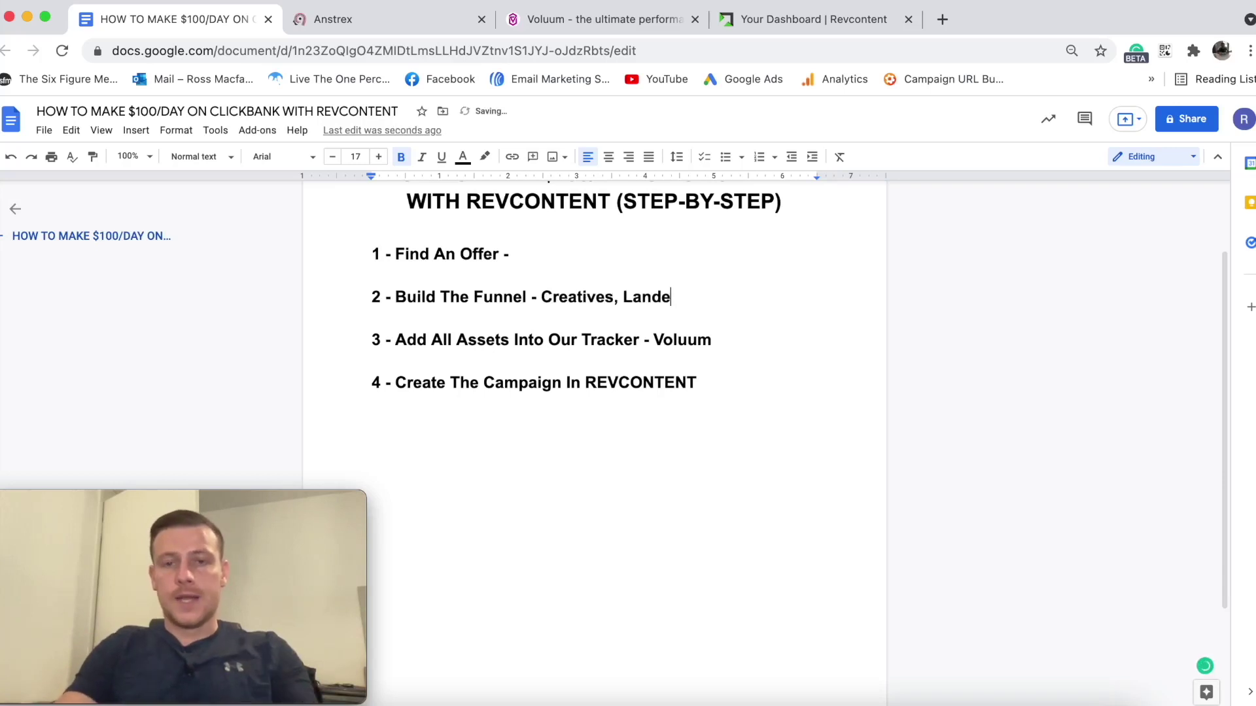
key("BackSpace")
key("BackSpace")
key("BackSpace")
type(",")
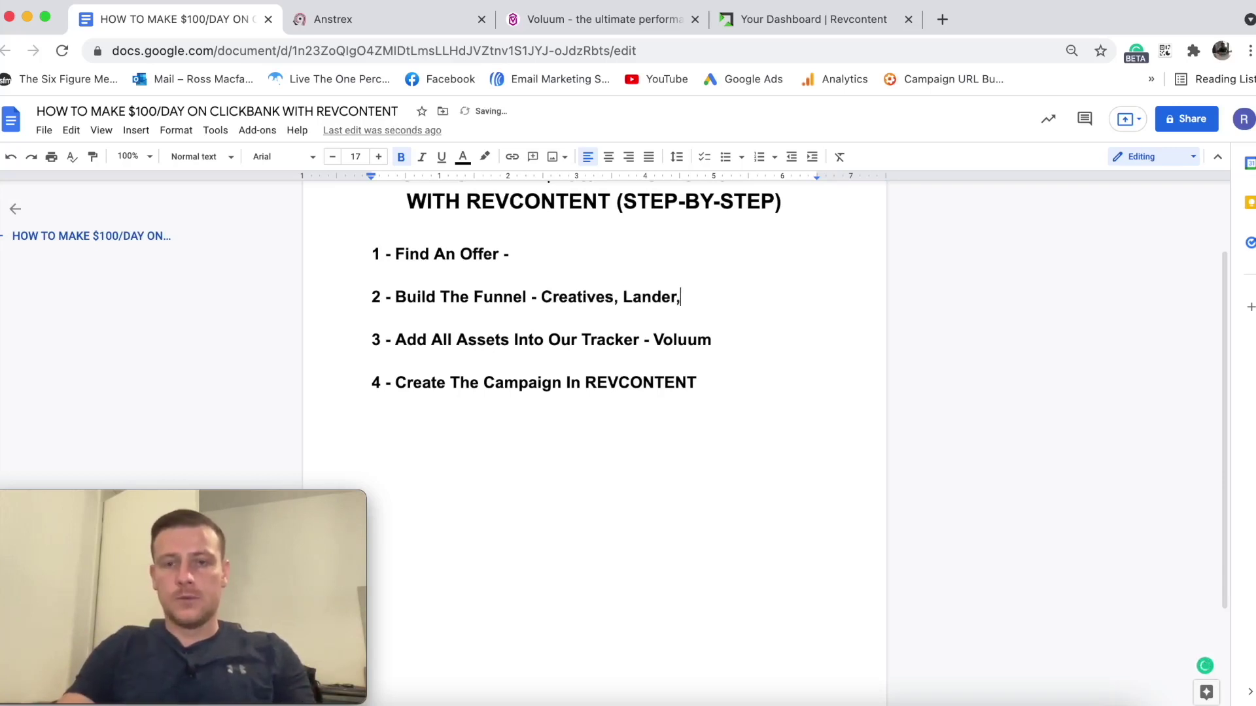
Complete the Build The Funnel line with "Headline Copy.".
type(" Headline ")
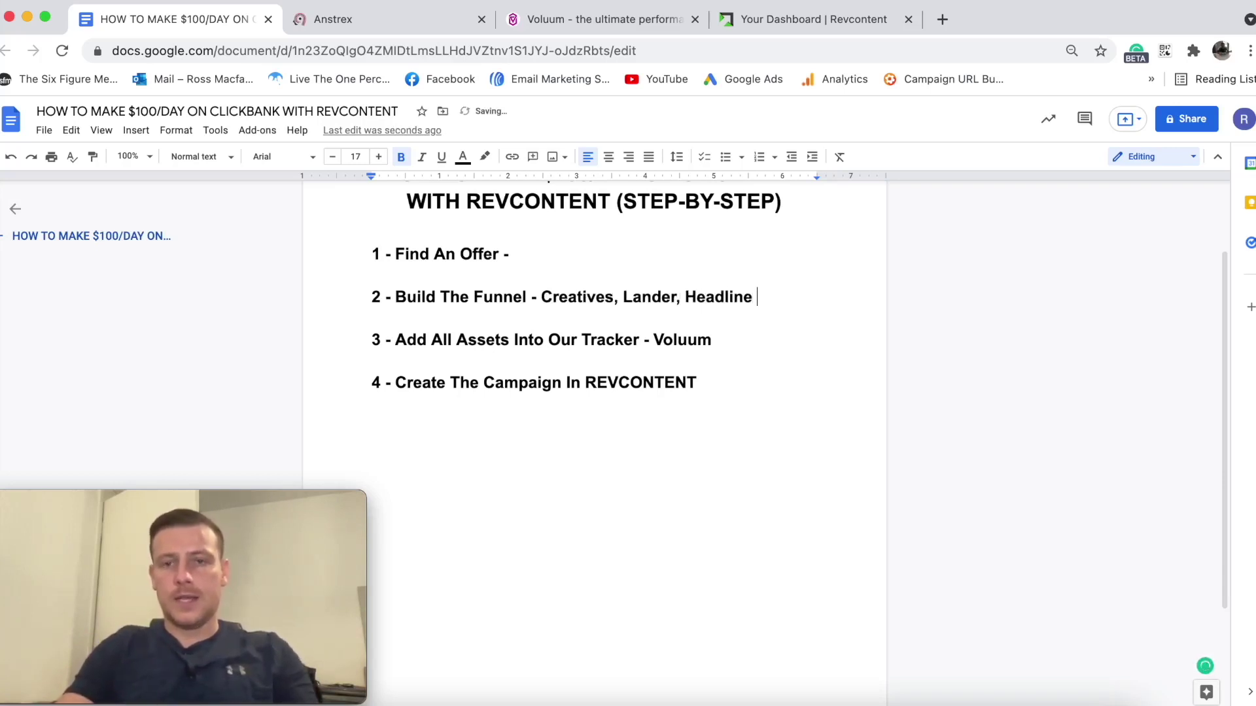
type("co")
key("BackSpace")
key("BackSpace")
type("Cop[y")
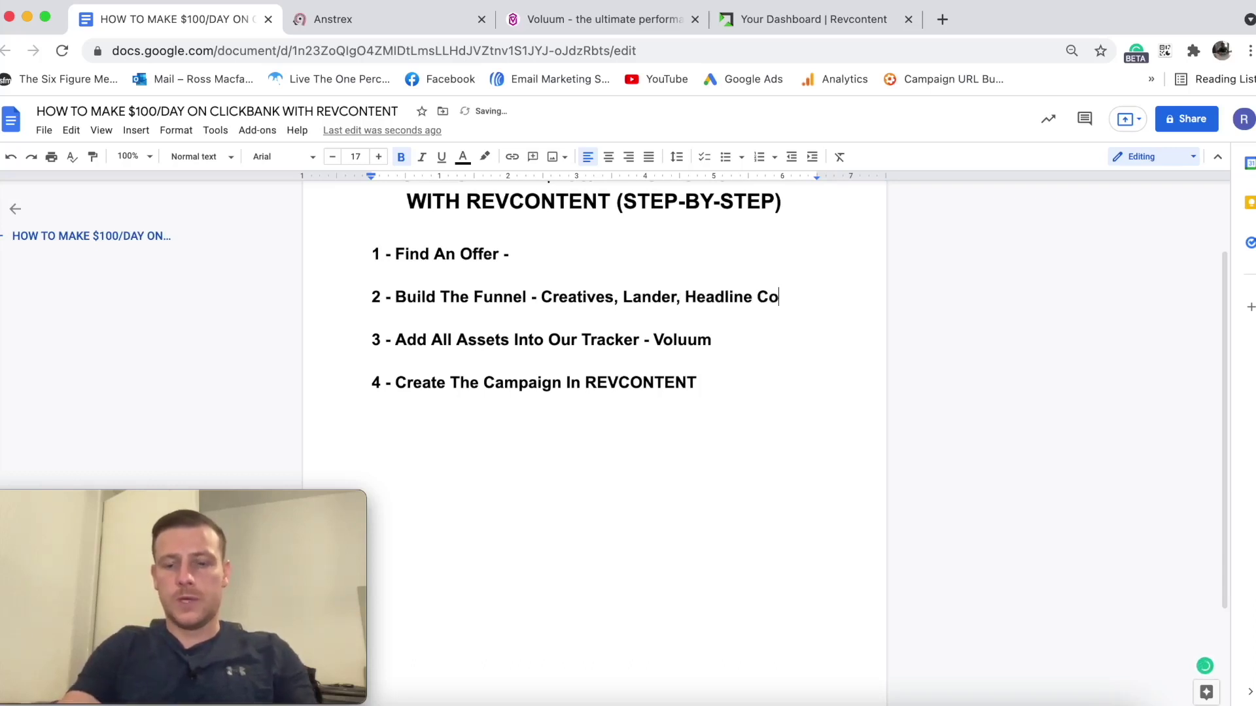
key("BackSpace")
key("BackSpace")
key("BackSpace")
type("y.")
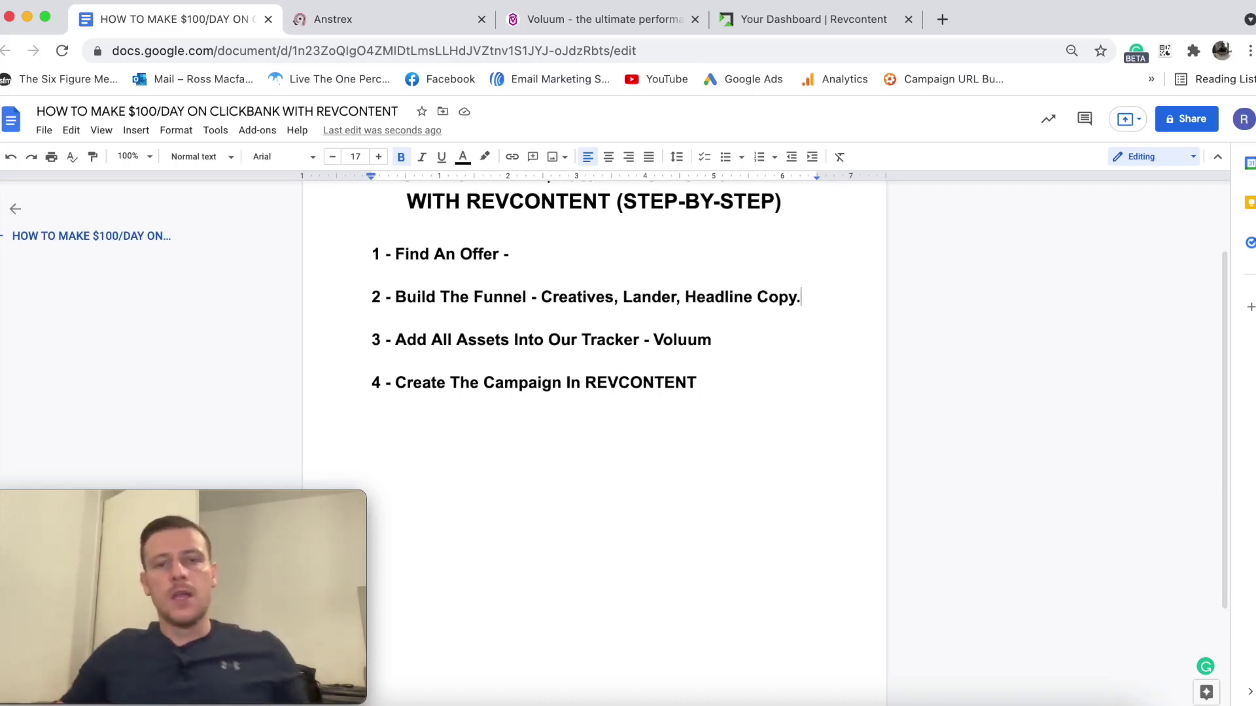
Switch to Anstrex and open its native ads listing instead of the push ads.
left_click(527, 258)
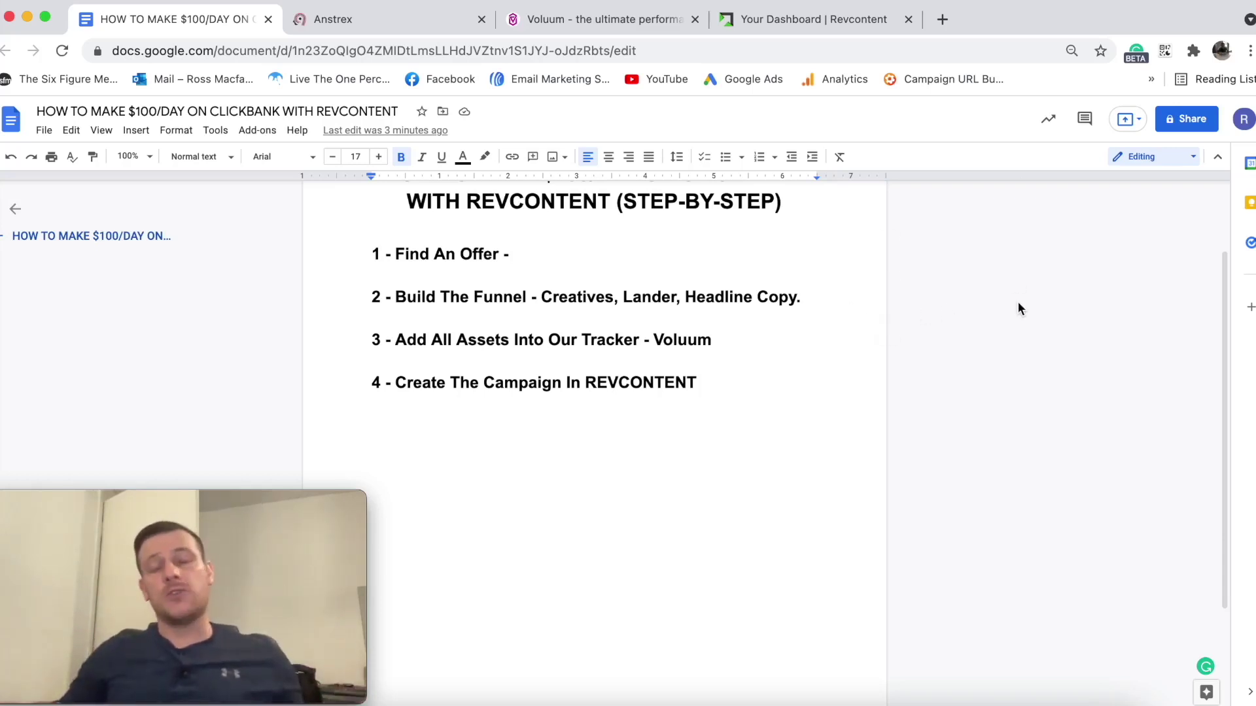
left_click(479, 30)
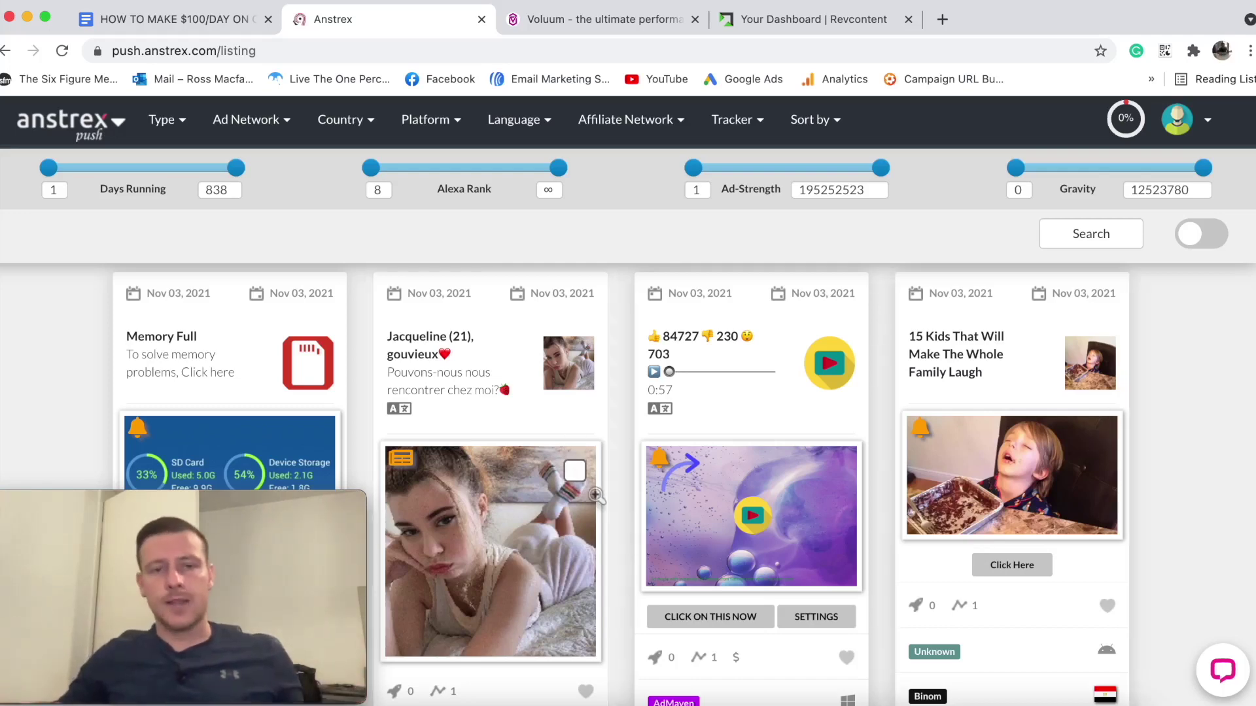
left_click(72, 131)
left_click(91, 197)
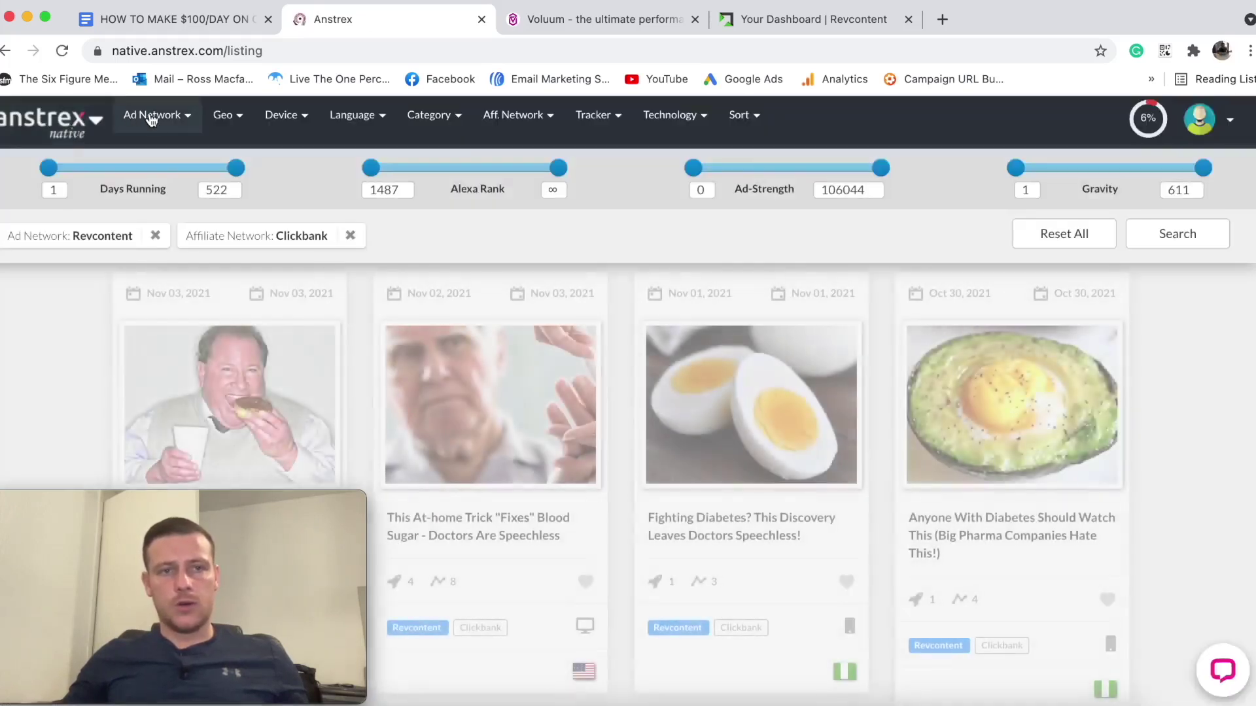
Filter the native ads by the Revcontent ad network and the Clickbank affiliate network.
left_click(152, 115)
scroll(196, 307, "down", 6)
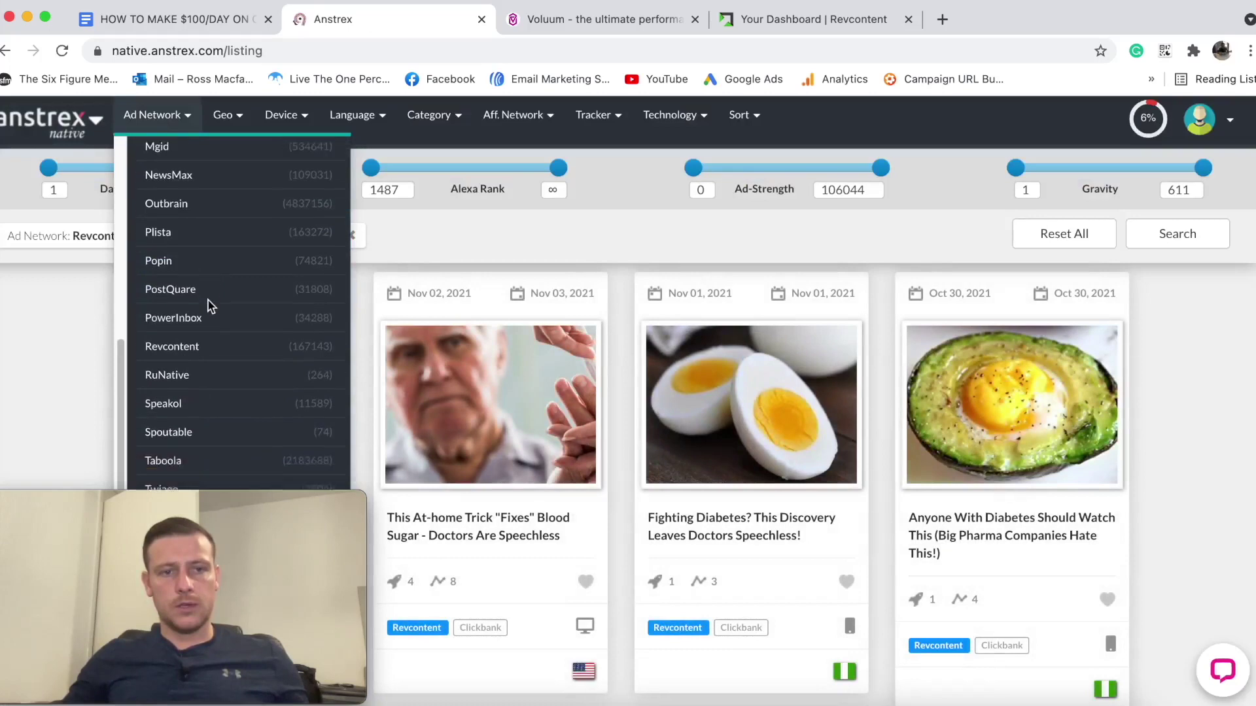
left_click(194, 334)
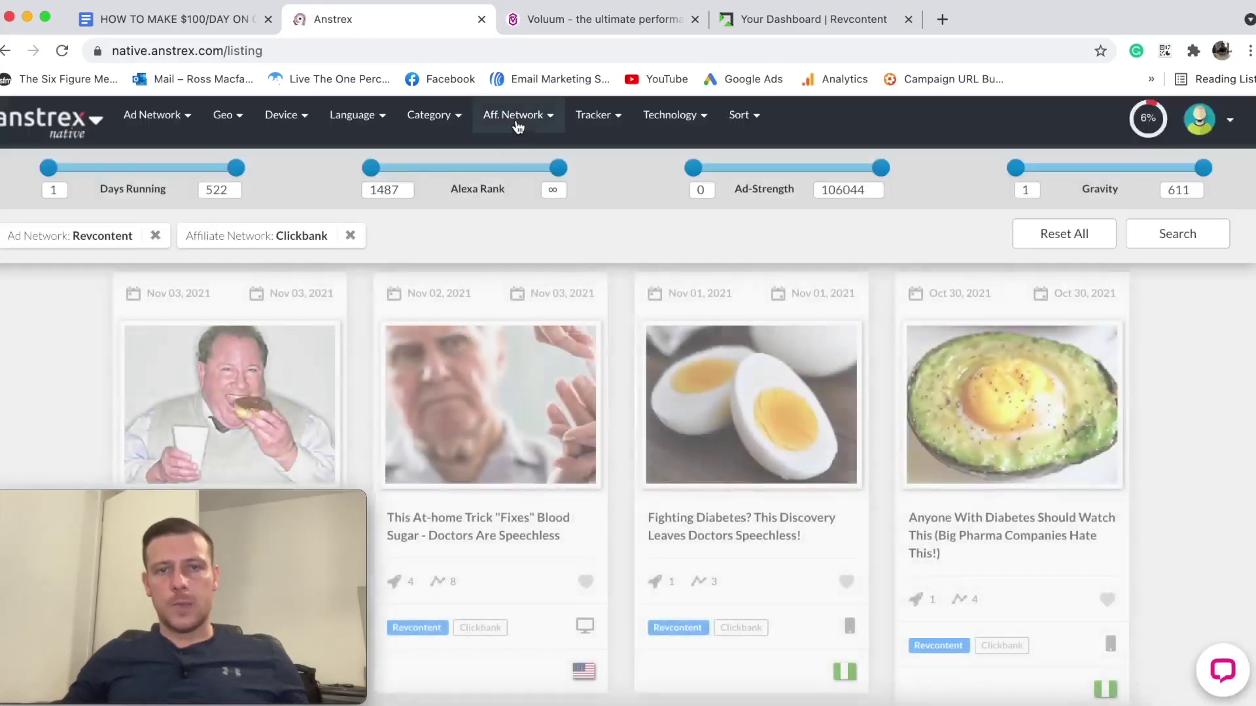
left_click(507, 114)
mouse_move(520, 251)
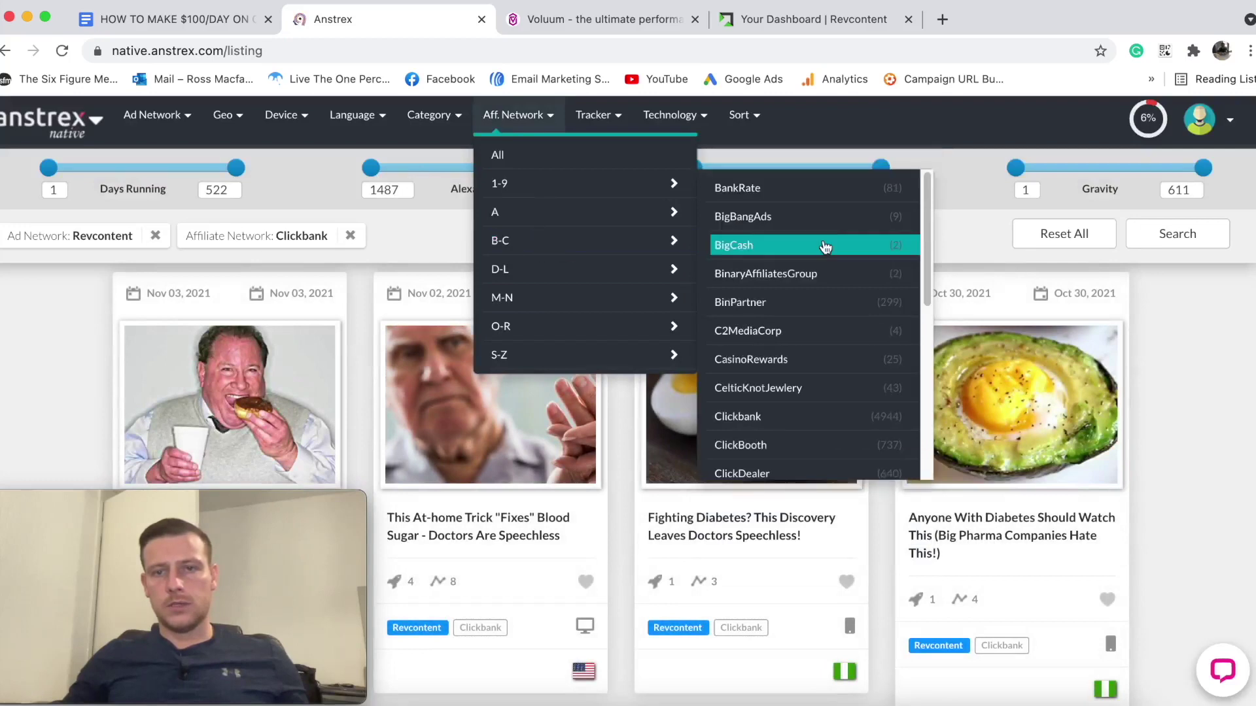
left_click(774, 416)
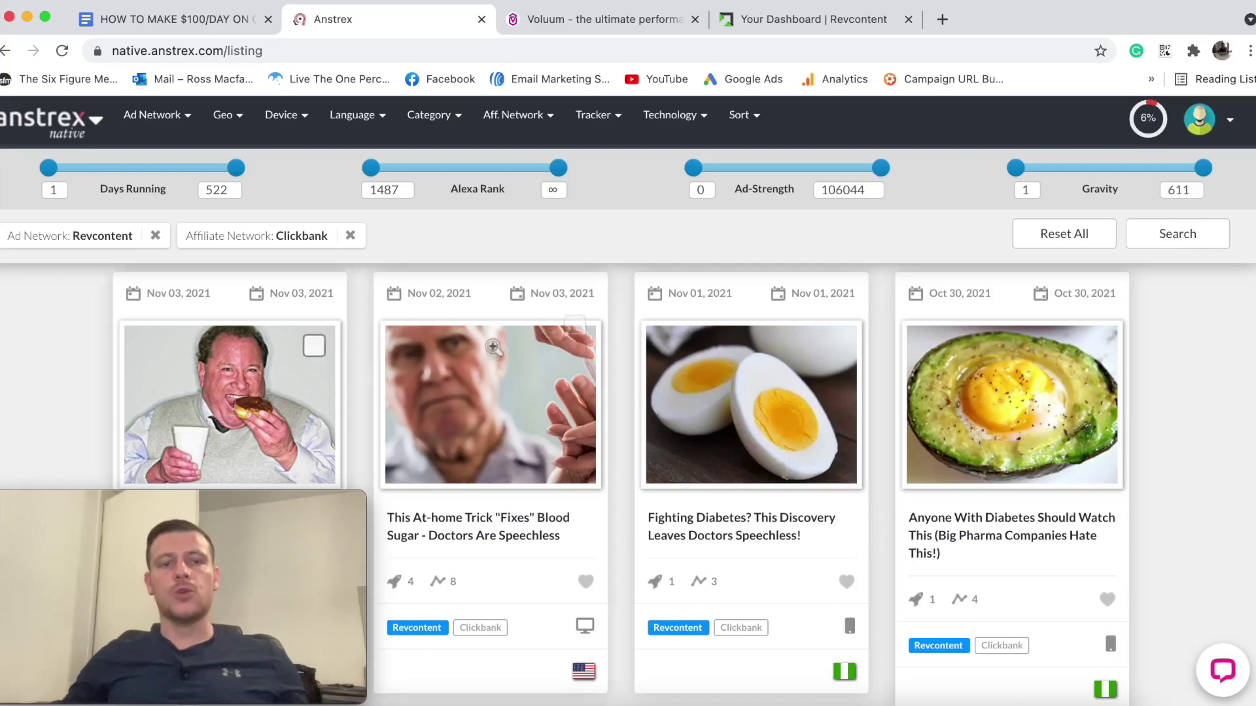
Examine the filtered Revcontent ads for Clickbank offers, comparing their images, headlines, run dates, devices and target countries.
scroll(392, 323, "down", 1)
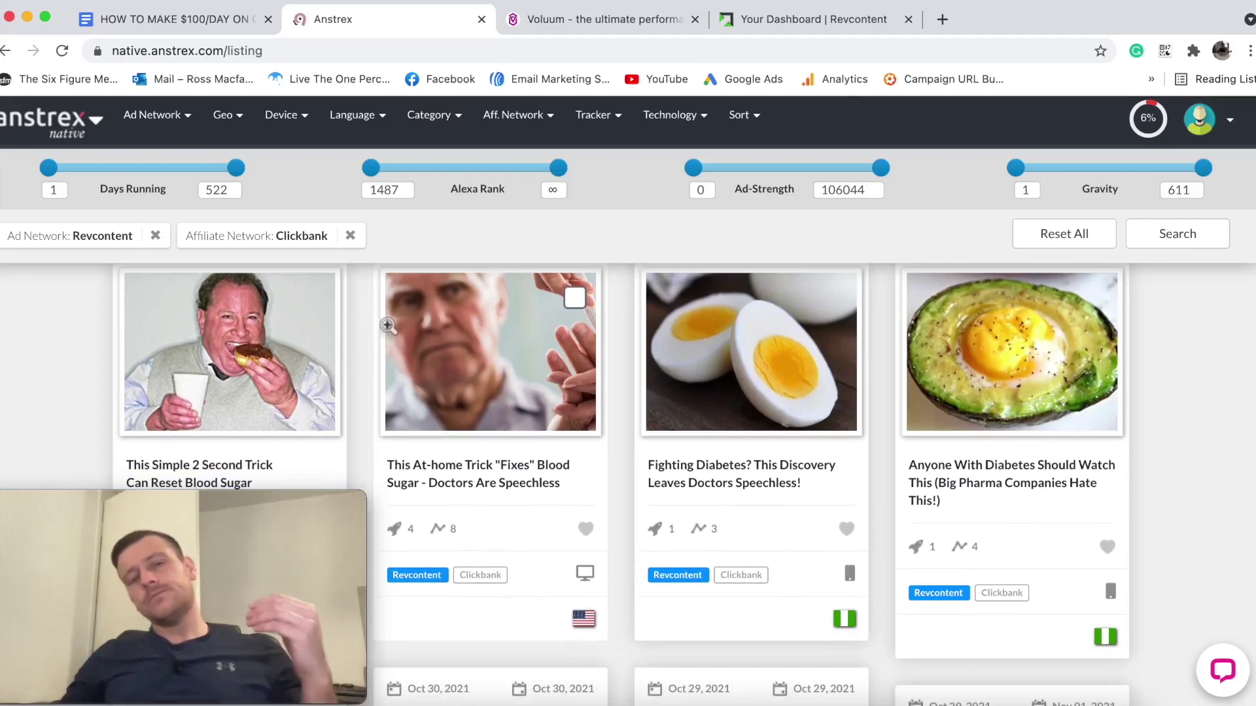
scroll(394, 328, "up", 1)
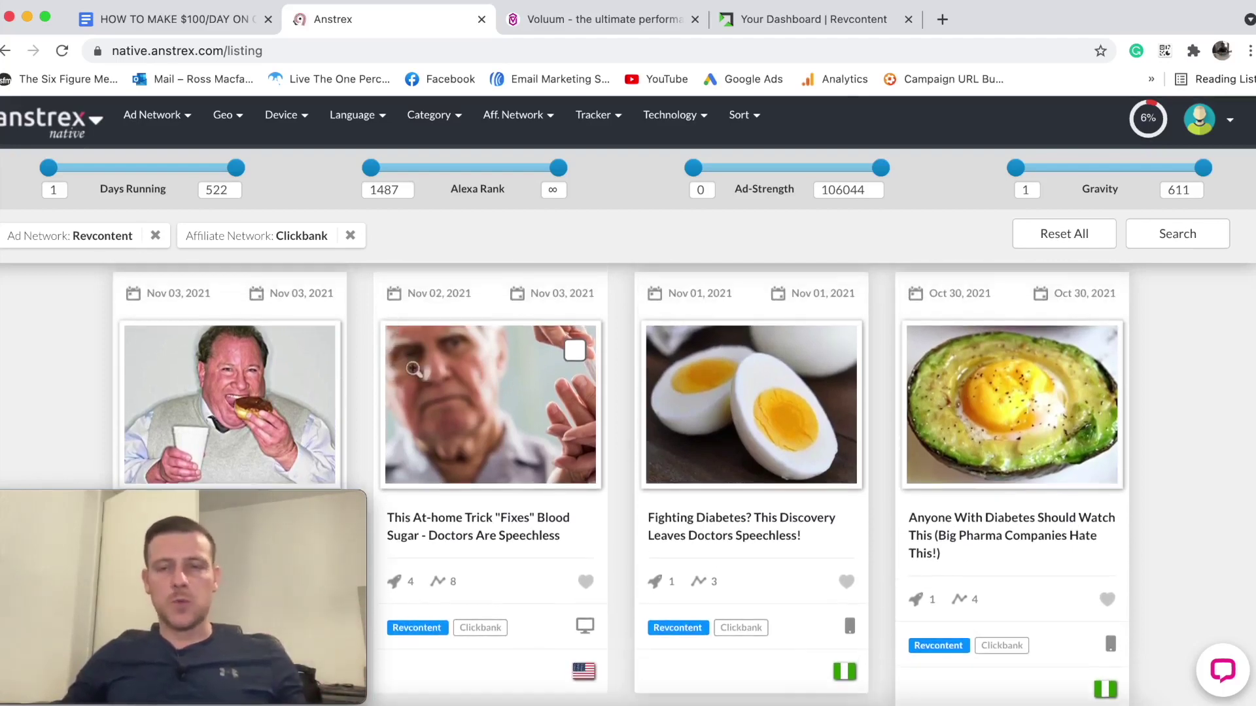
scroll(536, 359, "down", 1)
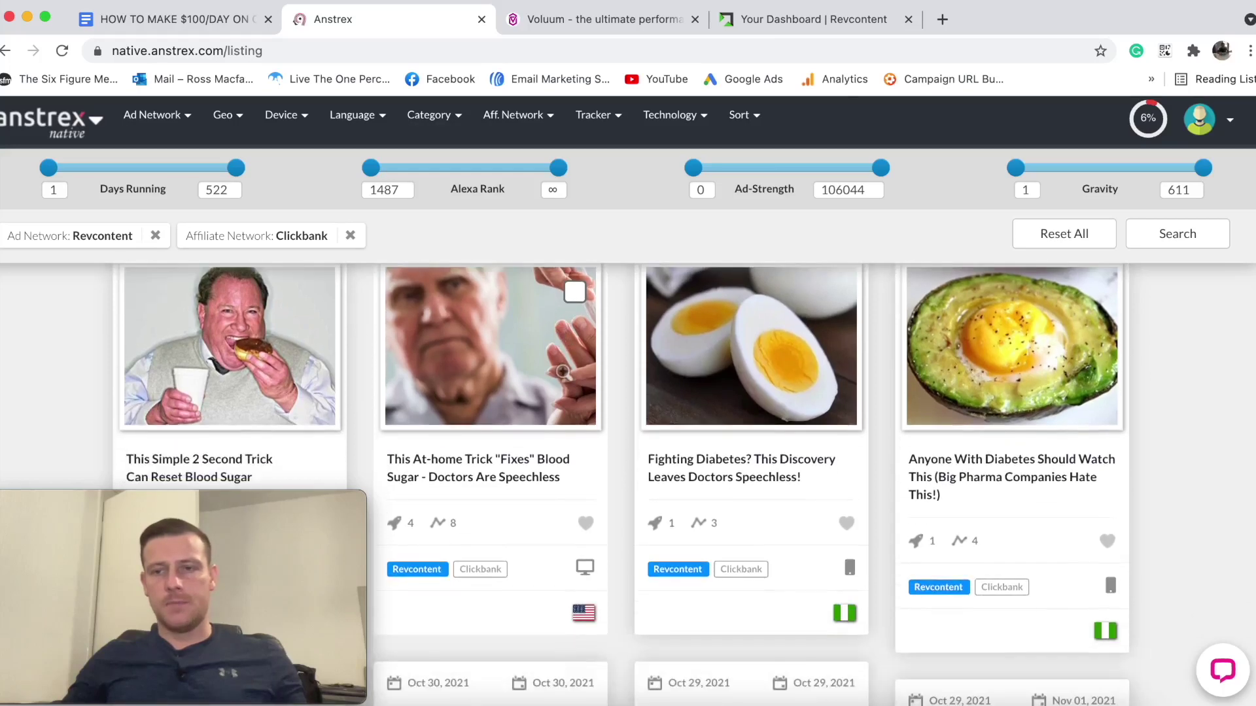
scroll(564, 374, "up", 1)
scroll(392, 393, "down", 3)
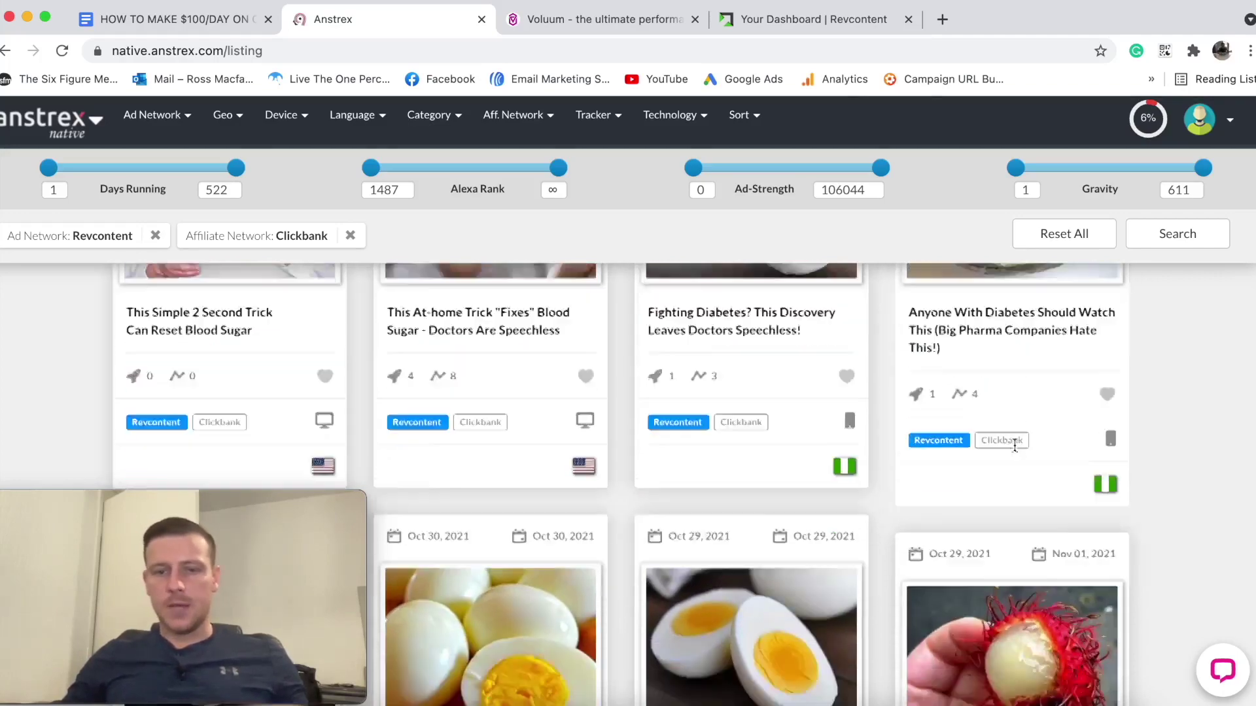
scroll(1012, 457, "down", 6)
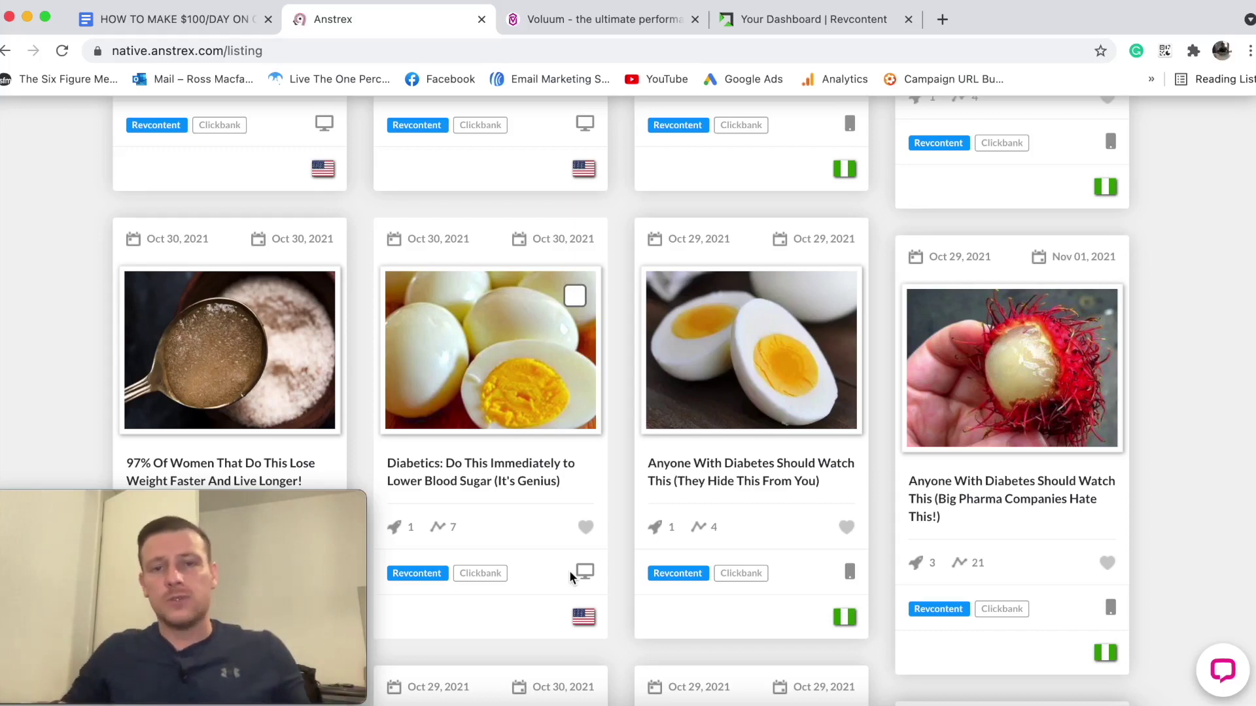
scroll(565, 343, "down", 1)
scroll(565, 343, "down", 1)
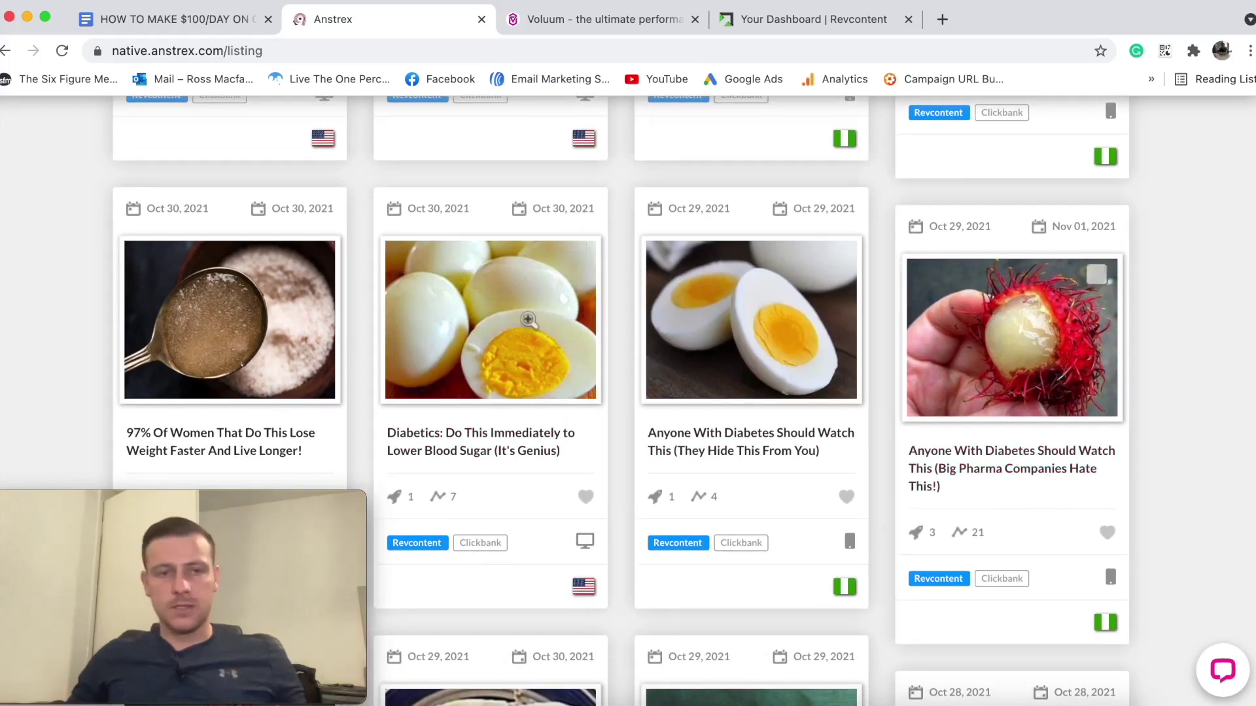
scroll(490, 314, "down", 2)
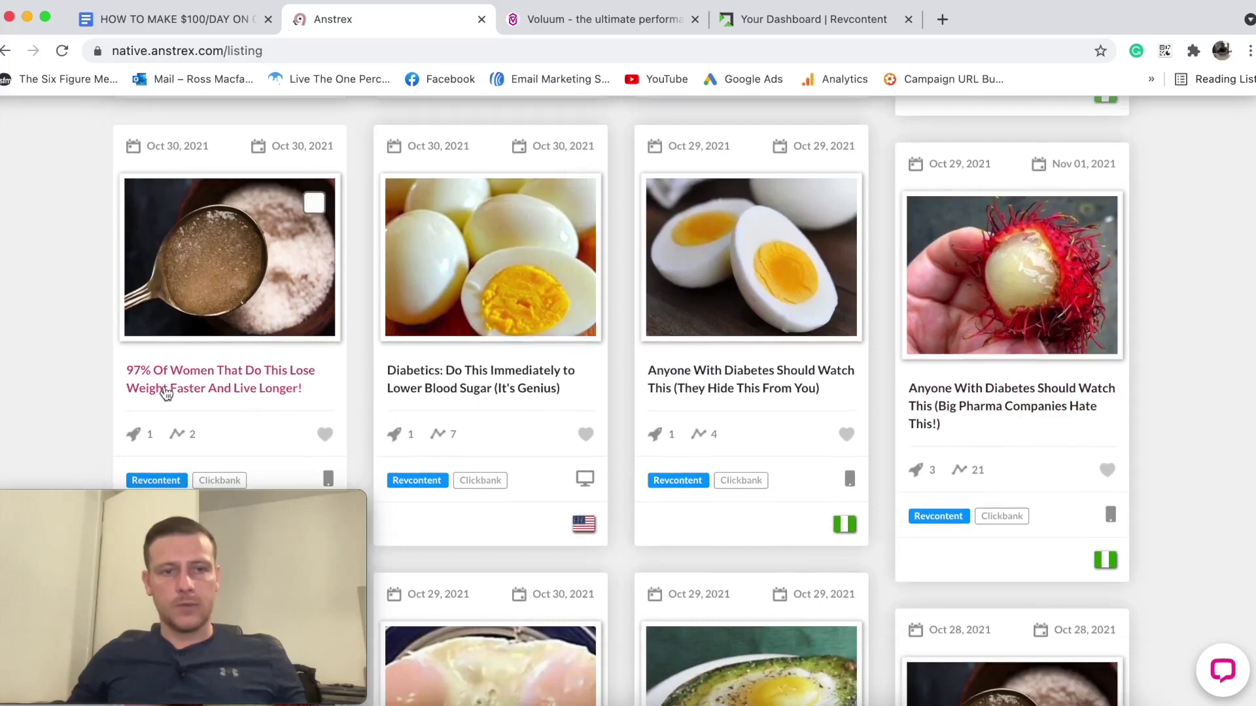
scroll(344, 258, "down", 10)
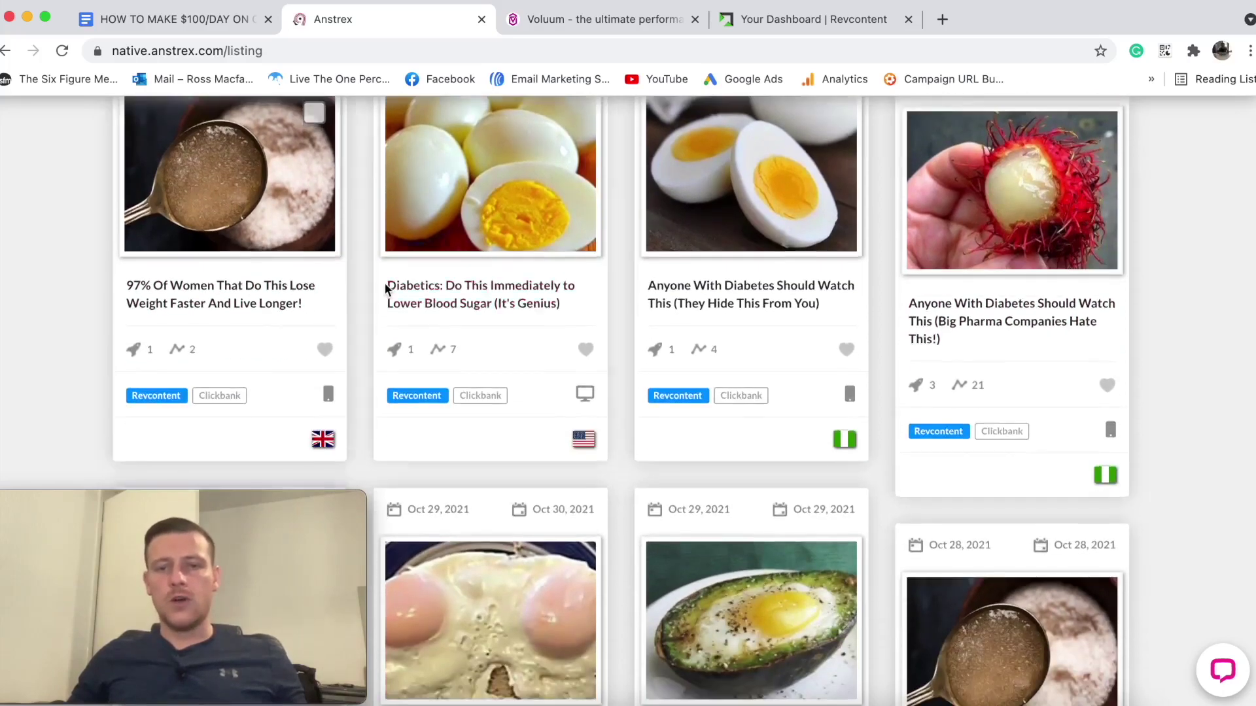
scroll(503, 309, "down", 3)
scroll(229, 204, "up", 2)
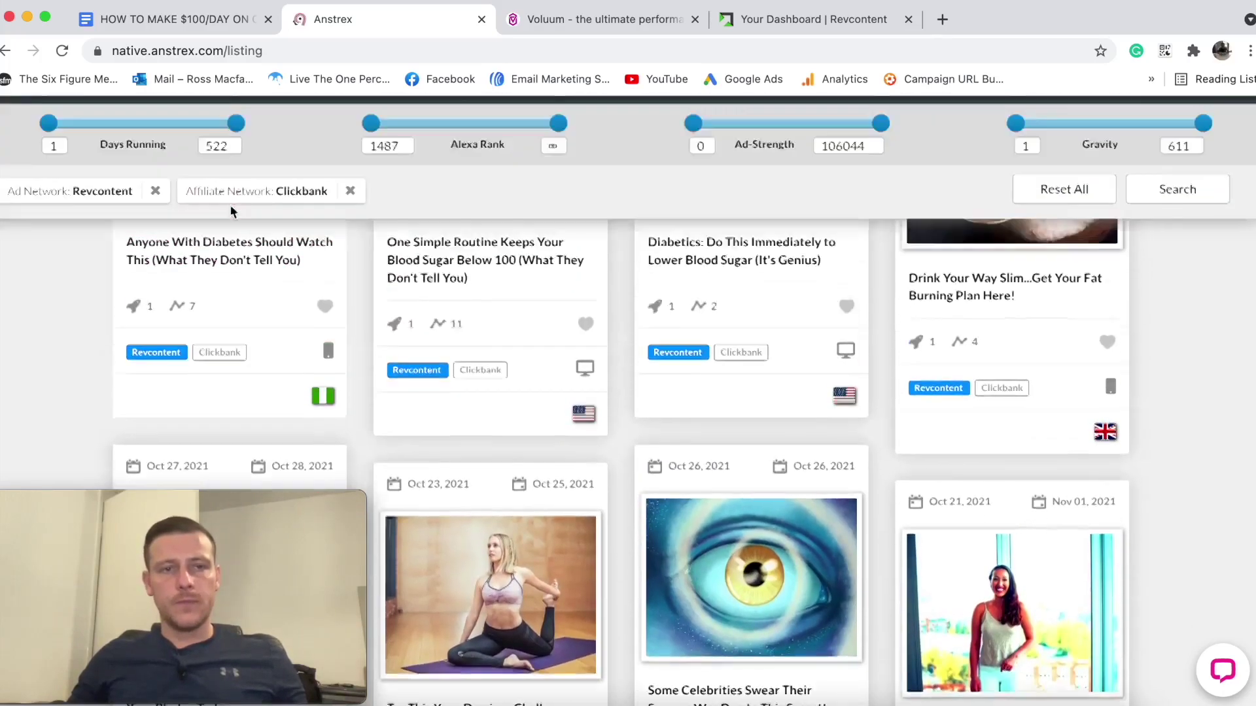
scroll(261, 310, "up", 3)
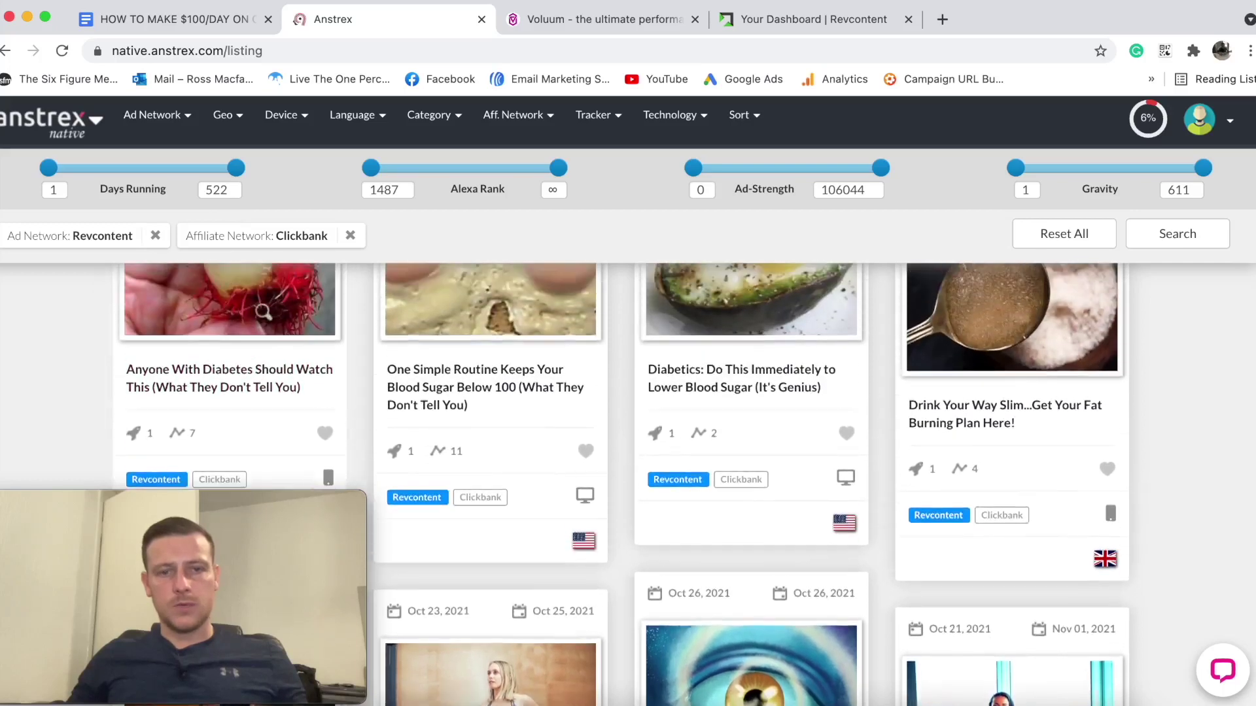
scroll(529, 419, "up", 3)
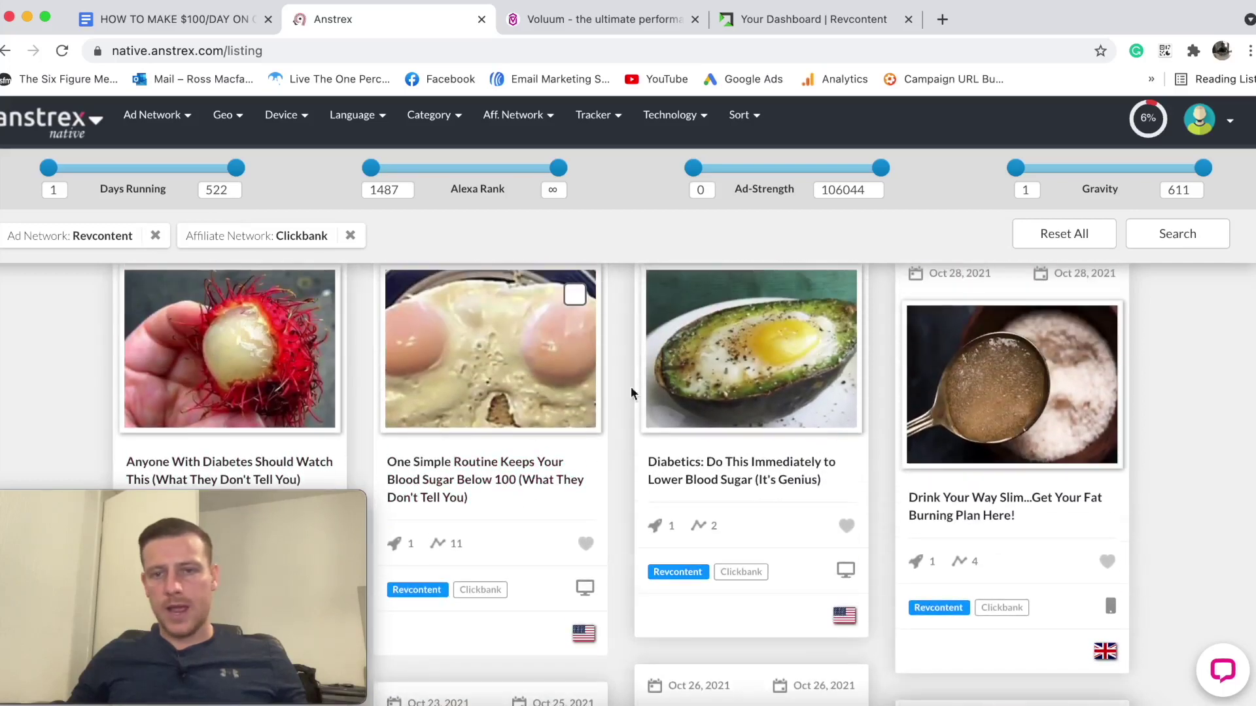
scroll(753, 474, "down", 2)
scroll(758, 473, "down", 10)
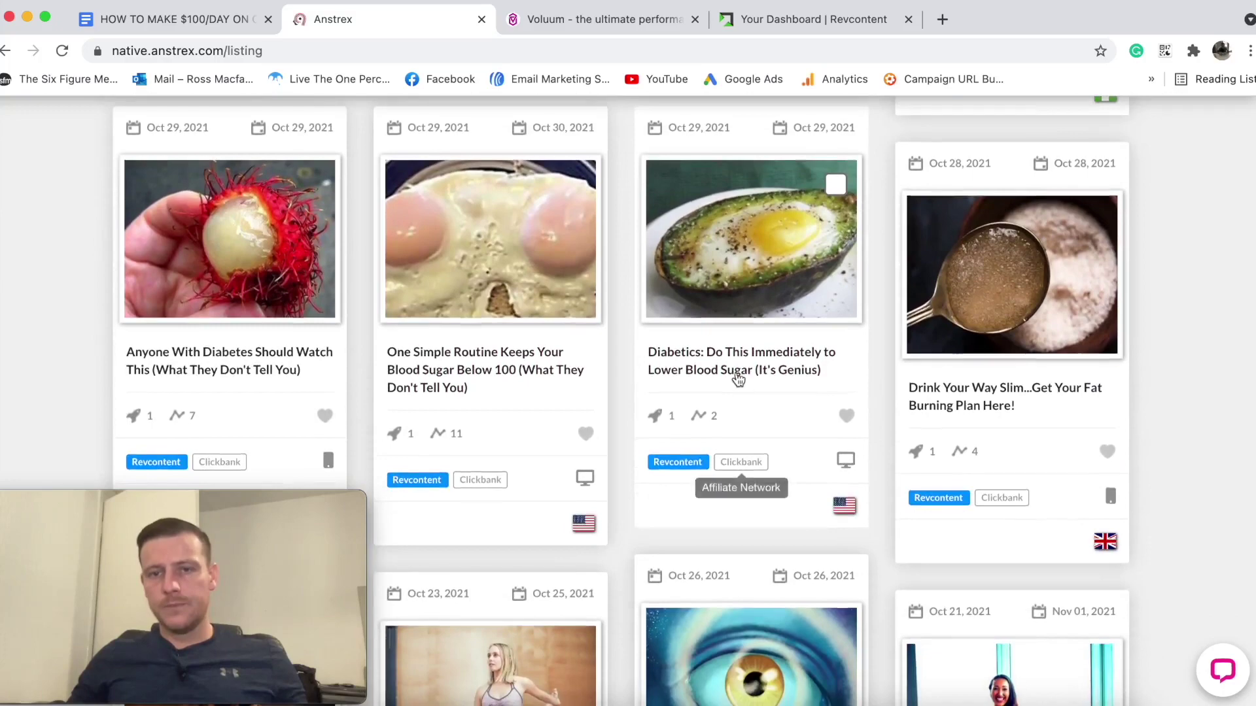
scroll(767, 384, "down", 6)
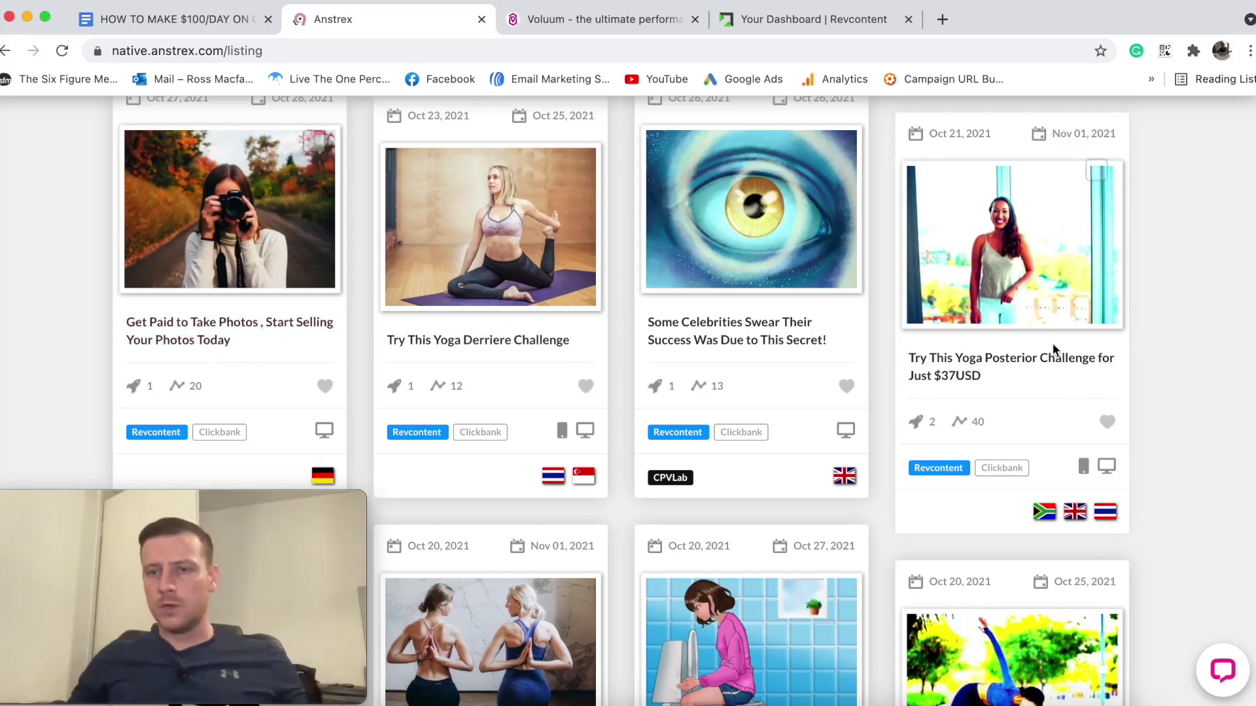
scroll(1079, 372, "down", 8)
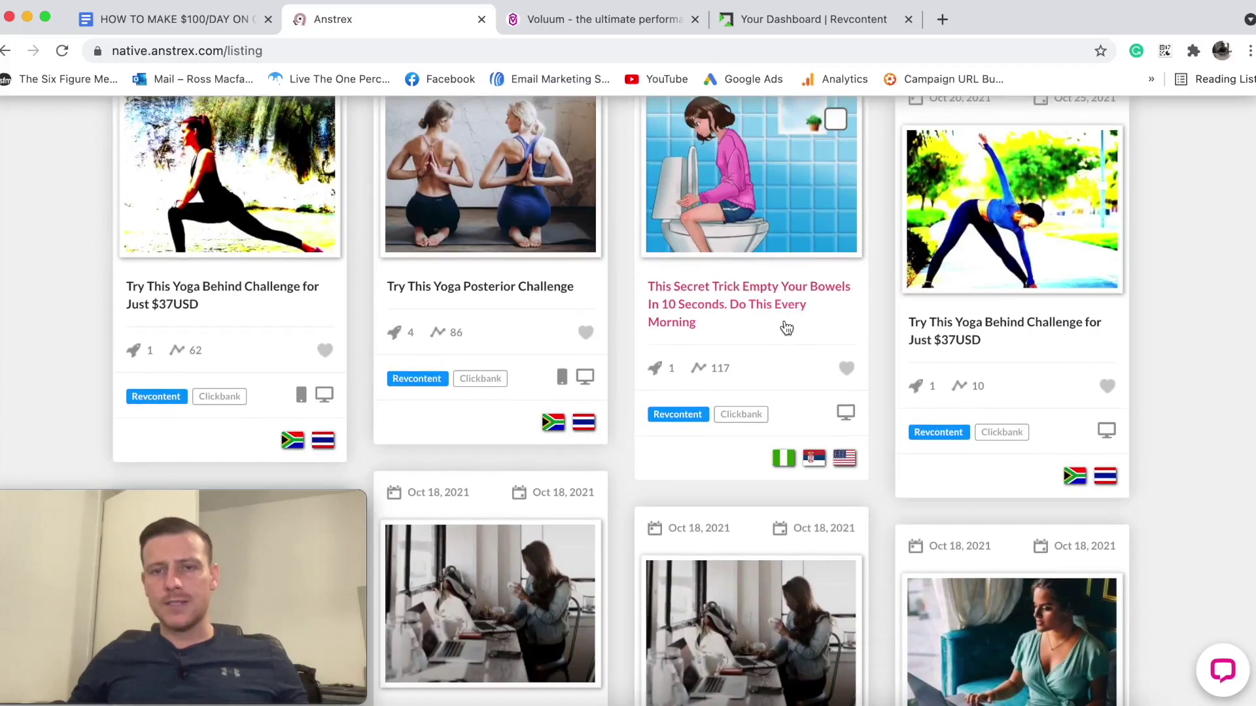
scroll(778, 331, "up", 3)
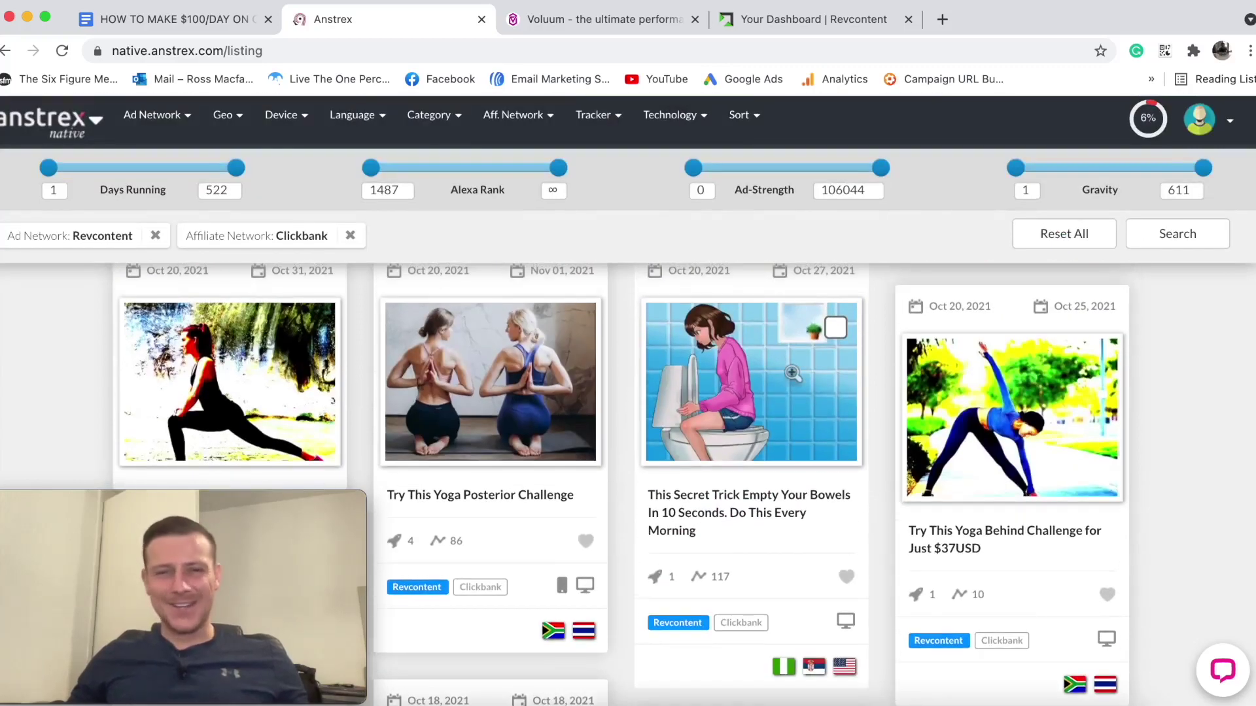
scroll(787, 367, "down", 7)
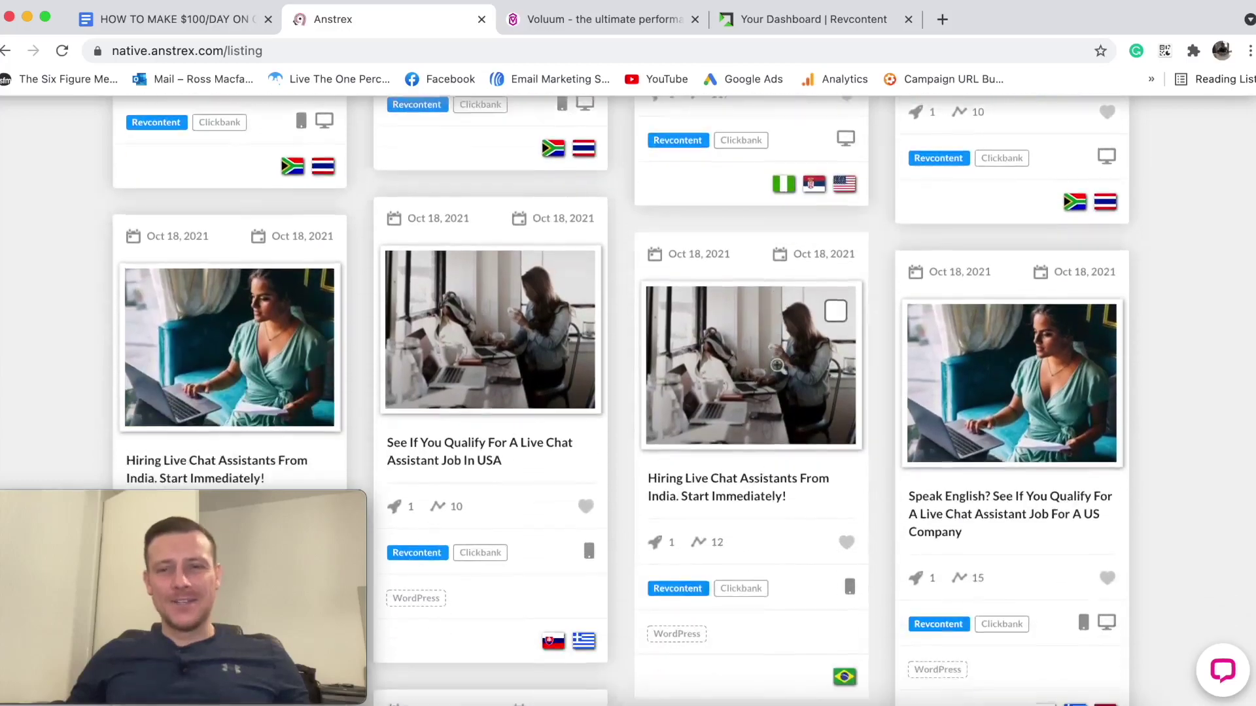
scroll(777, 346, "down", 9)
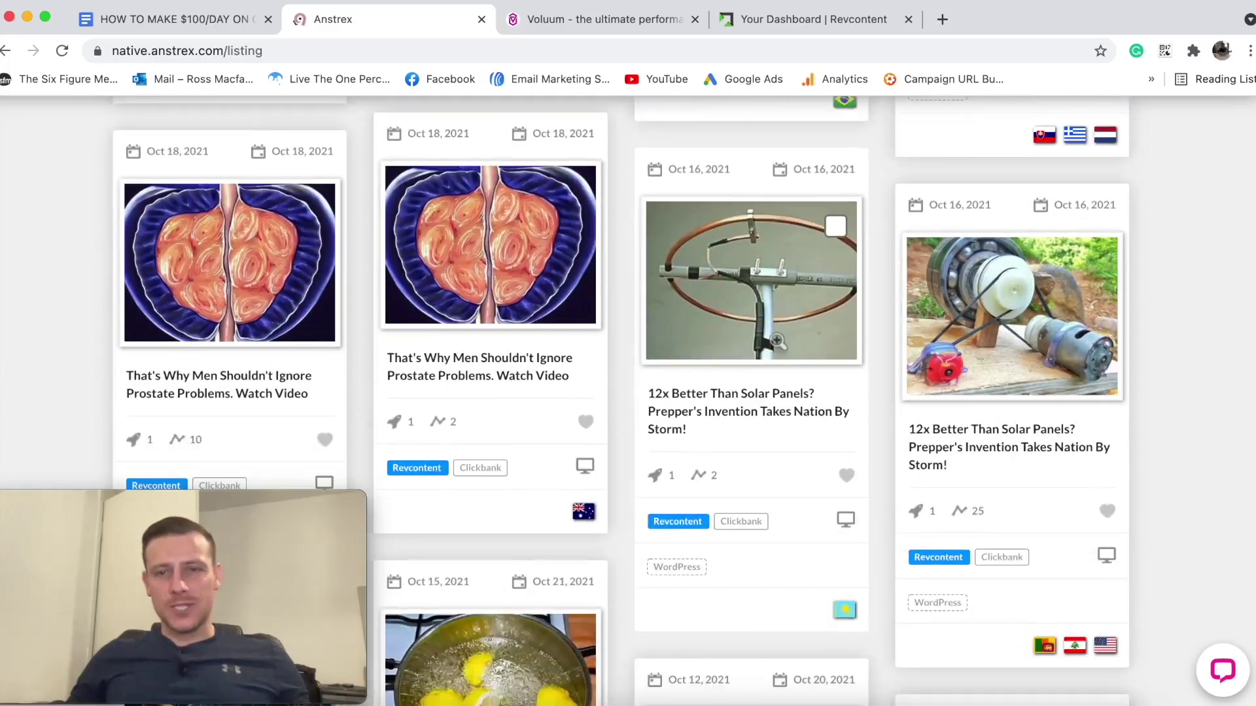
Examine the mid-October Revcontent ads for Clickbank offers, comparing the niches, headlines, images and strength of the prostate, horoscope, constipation and blood sugar ads.
scroll(777, 341, "down", 2)
scroll(720, 354, "up", 1)
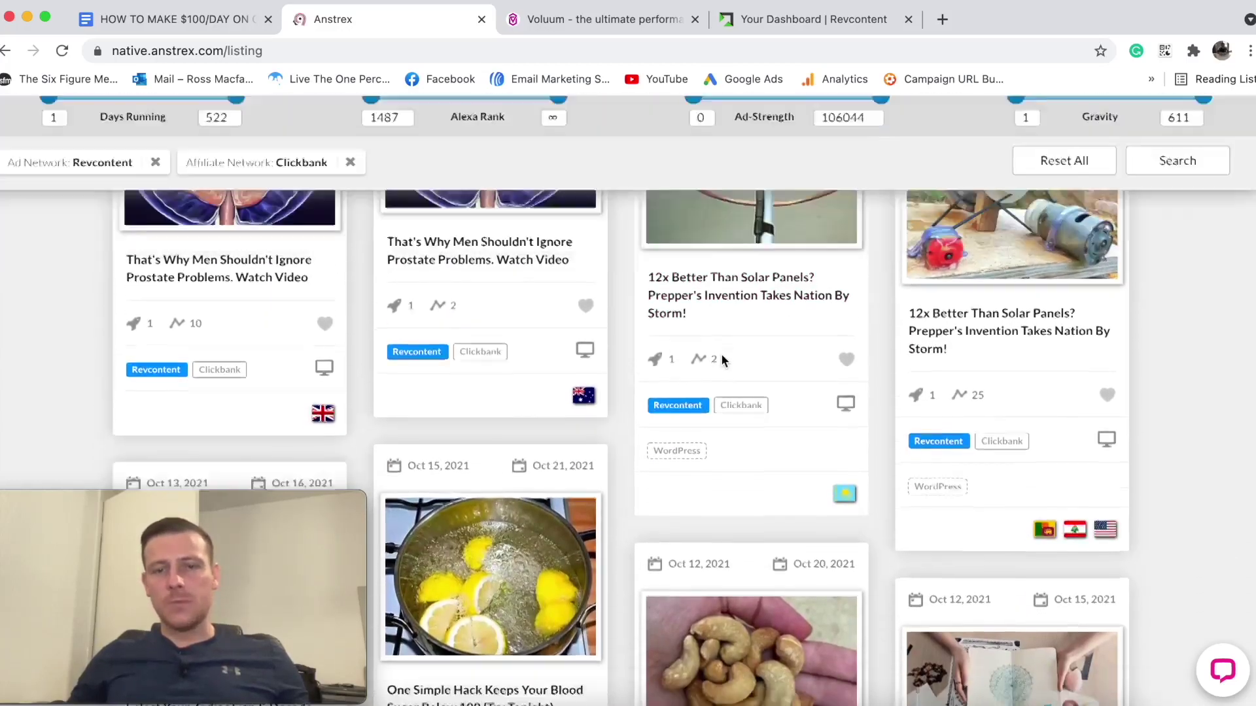
scroll(721, 353, "down", 7)
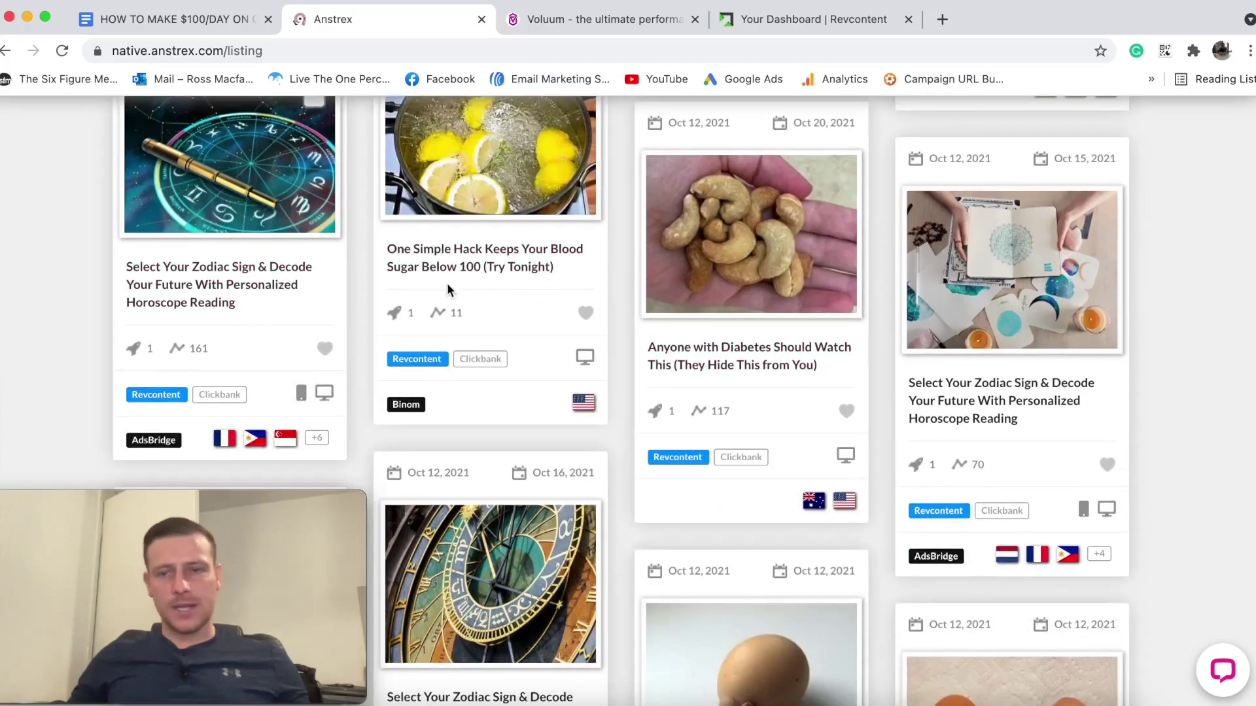
scroll(685, 365, "down", 6)
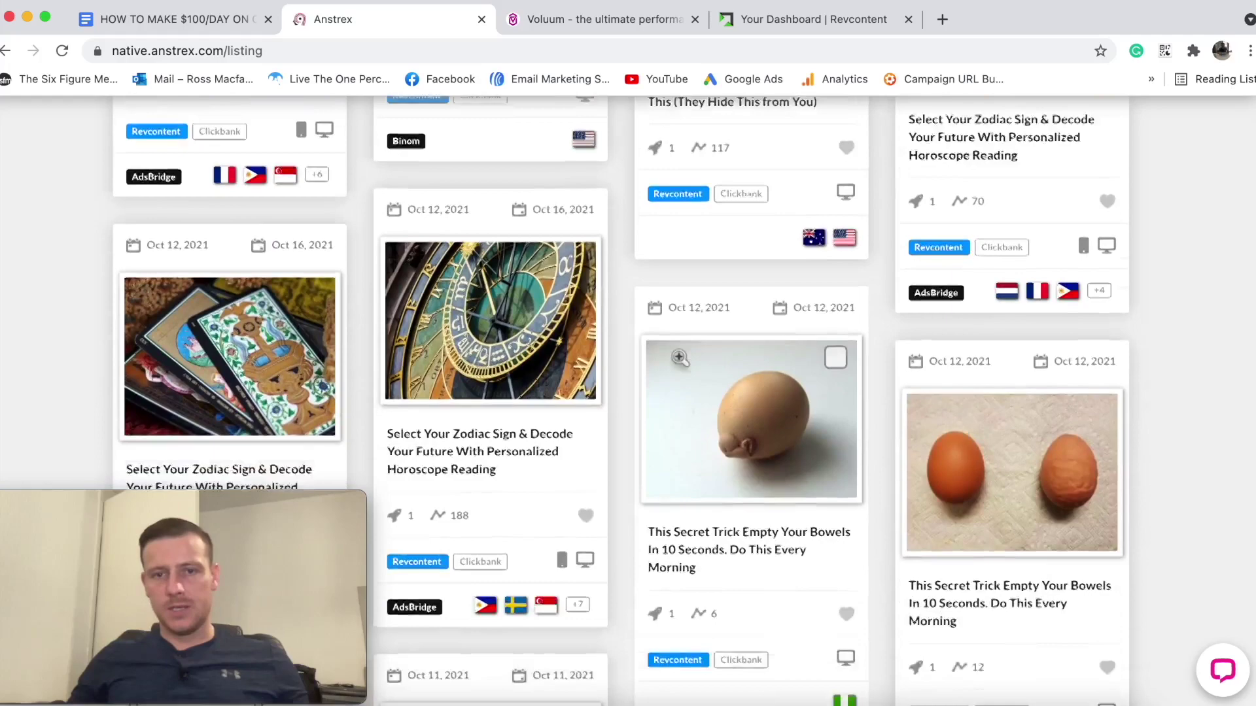
scroll(683, 355, "down", 4)
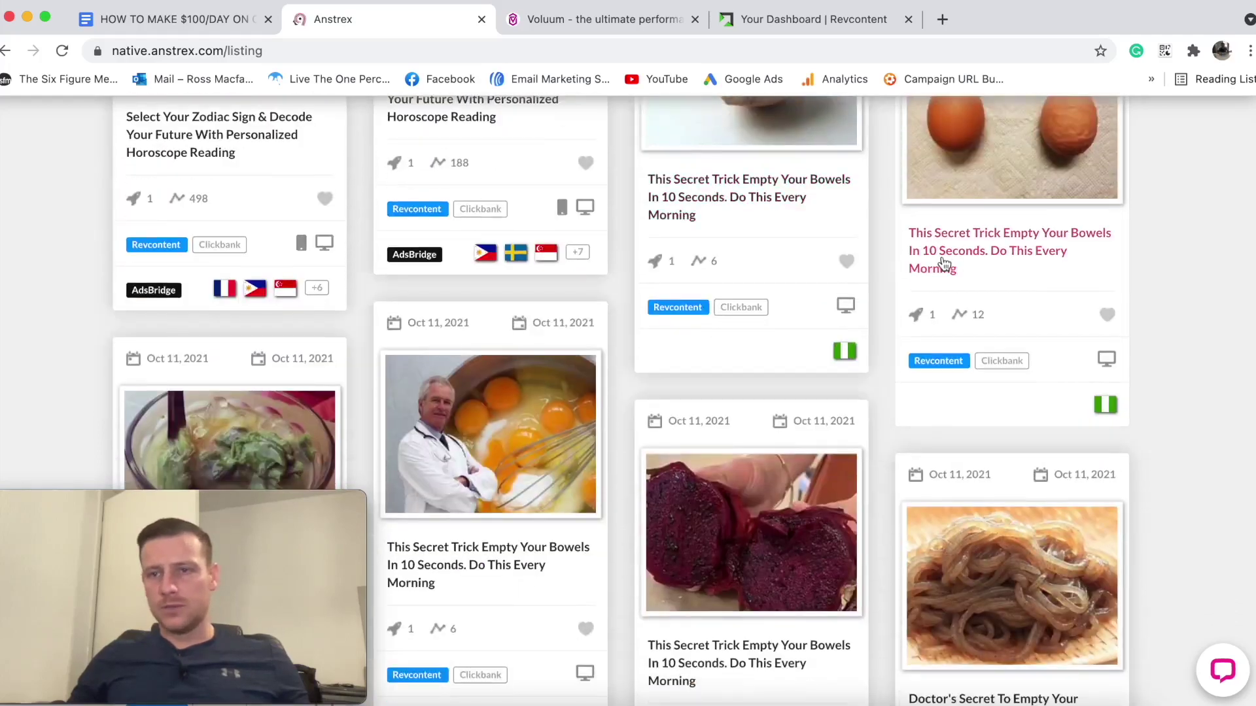
scroll(1001, 252, "up", 2)
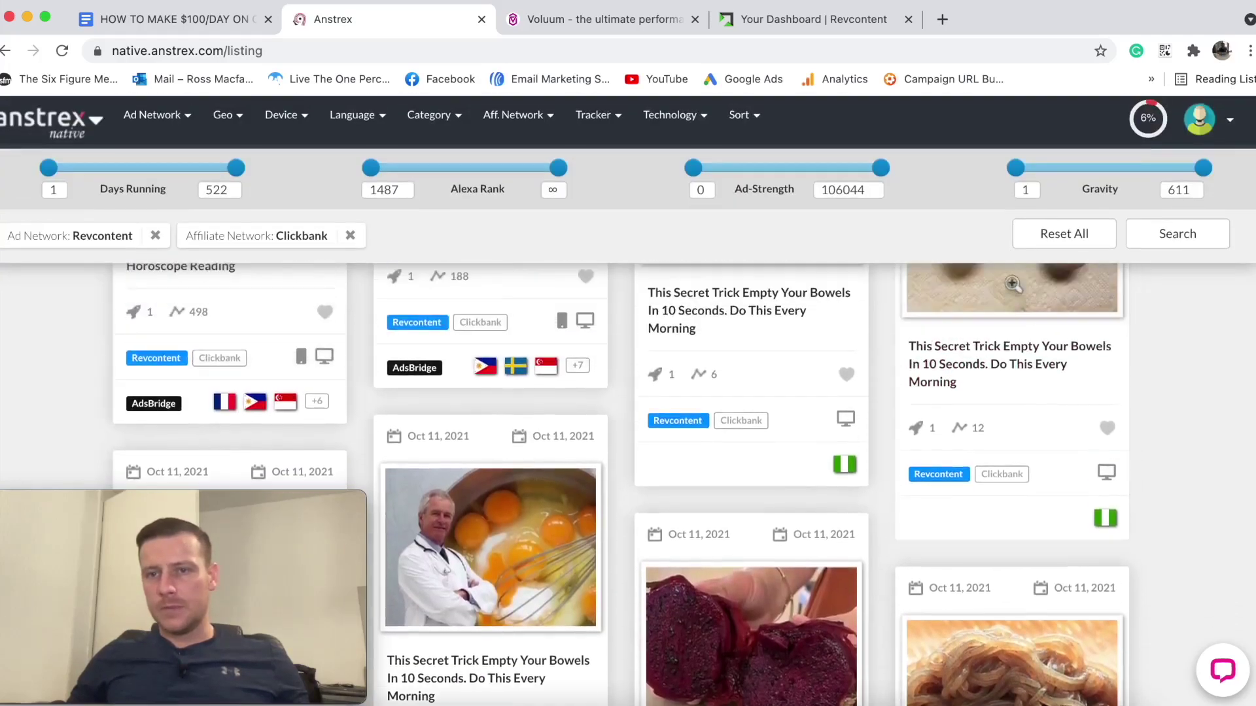
scroll(805, 337, "down", 7)
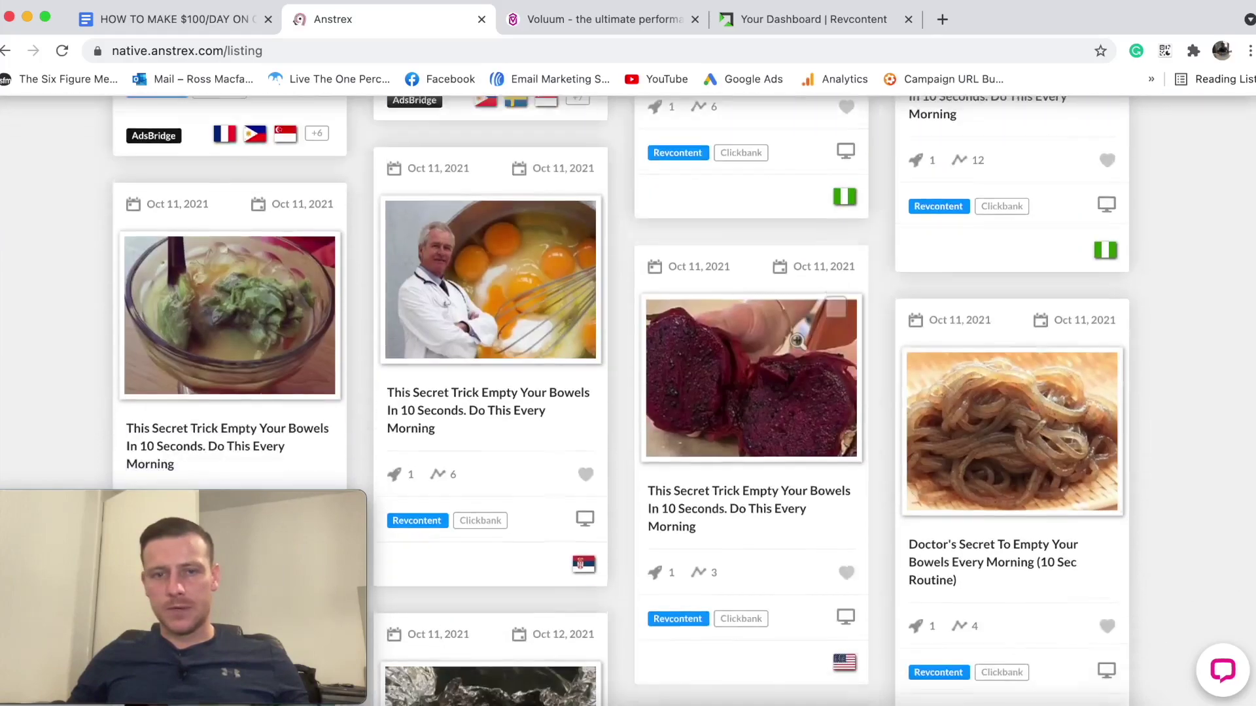
scroll(540, 286, "down", 2)
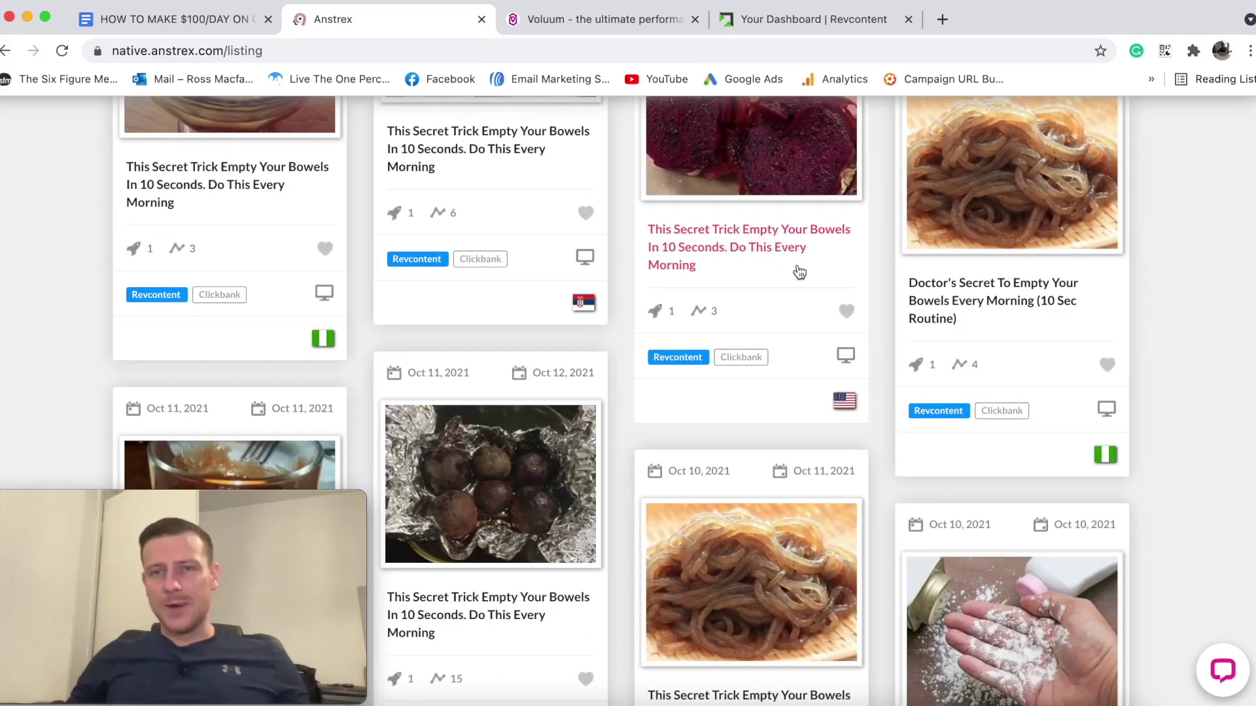
scroll(799, 271, "down", 7)
scroll(779, 274, "down", 6)
scroll(778, 272, "down", 1)
scroll(747, 346, "down", 8)
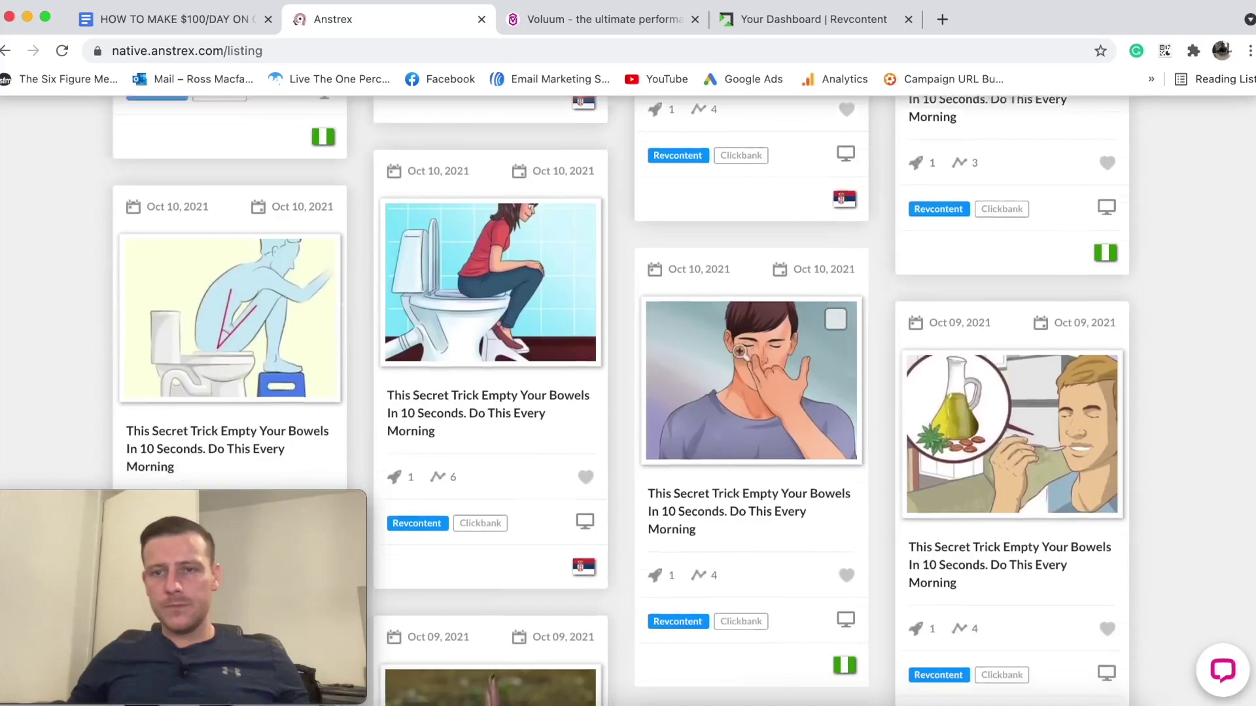
scroll(748, 346, "up", 2)
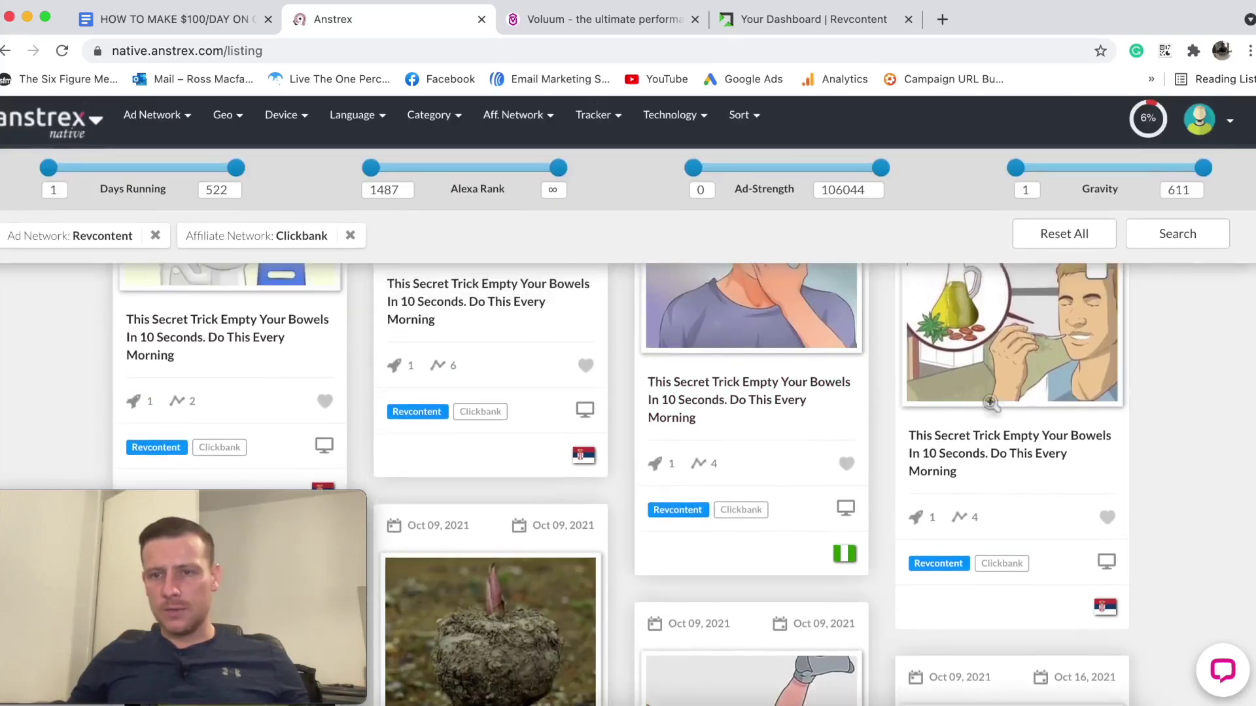
scroll(754, 411, "down", 5)
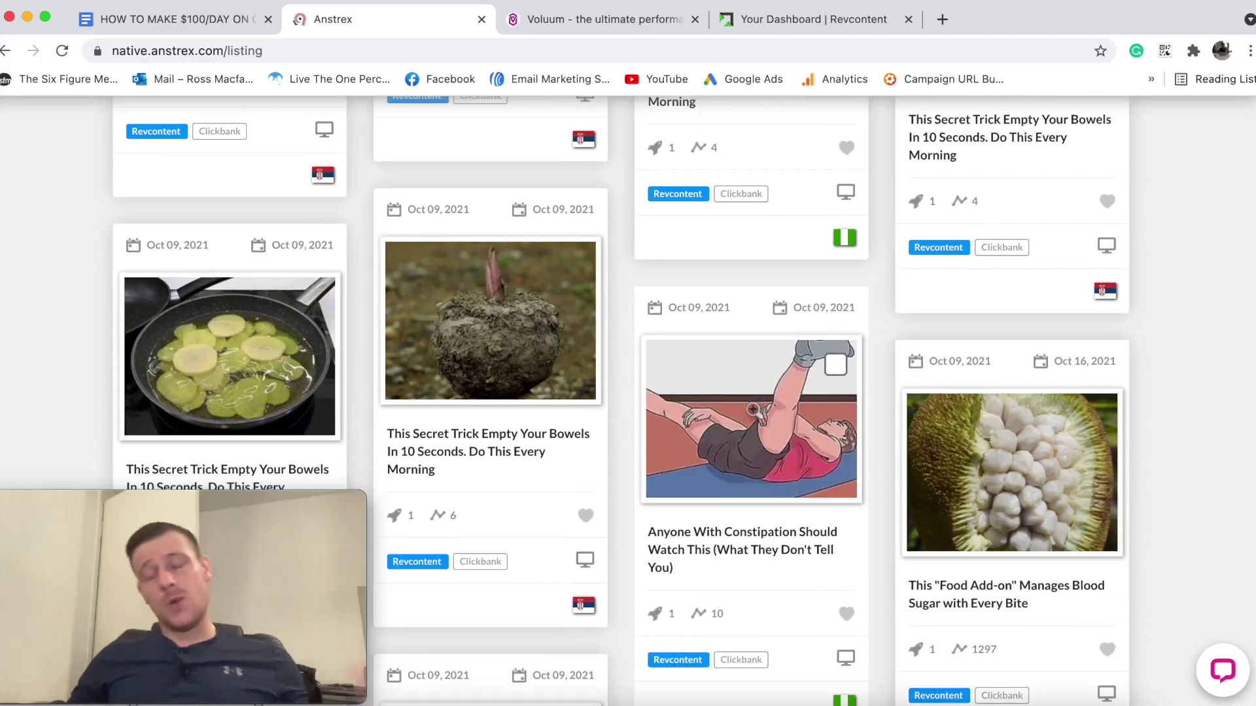
scroll(738, 406, "down", 8)
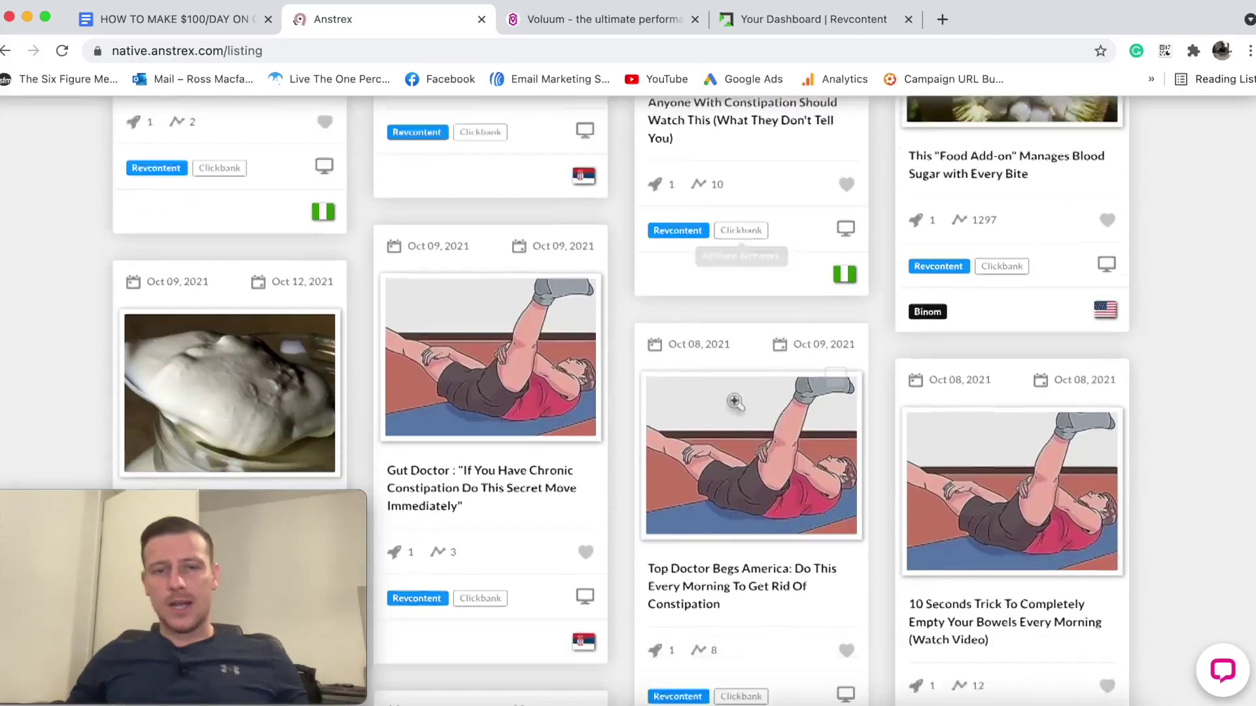
scroll(738, 404, "down", 2)
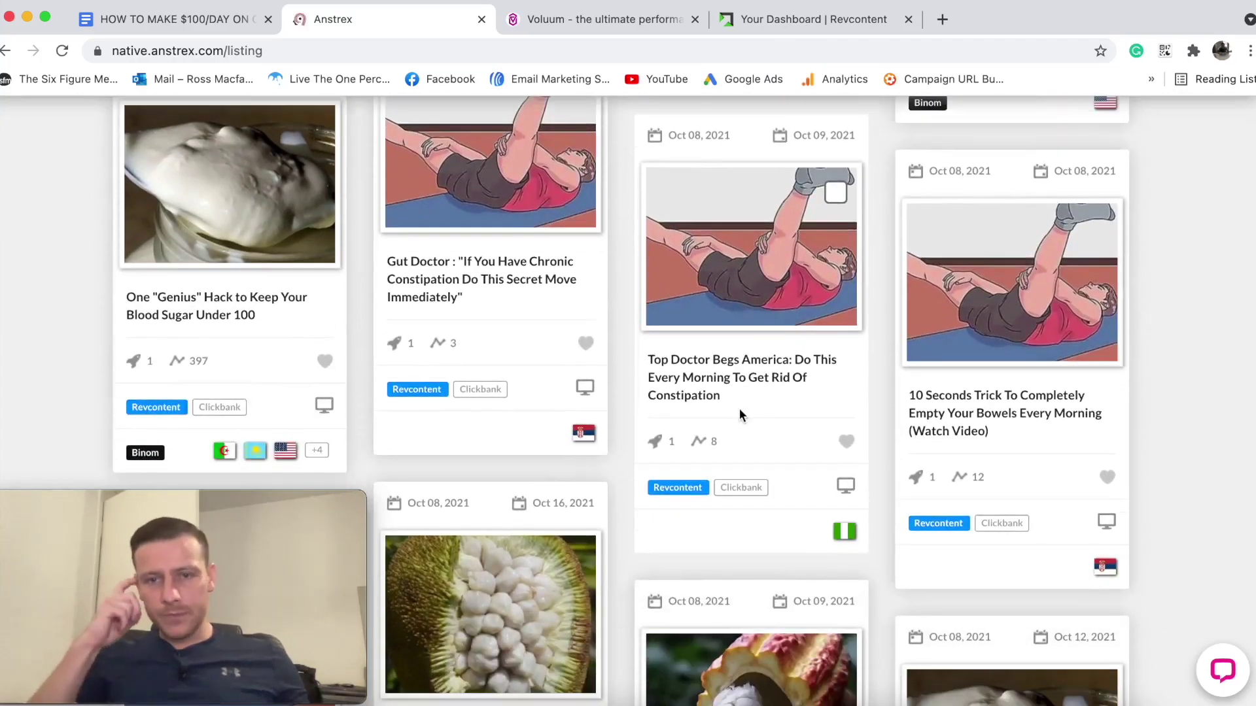
scroll(708, 350, "down", 9)
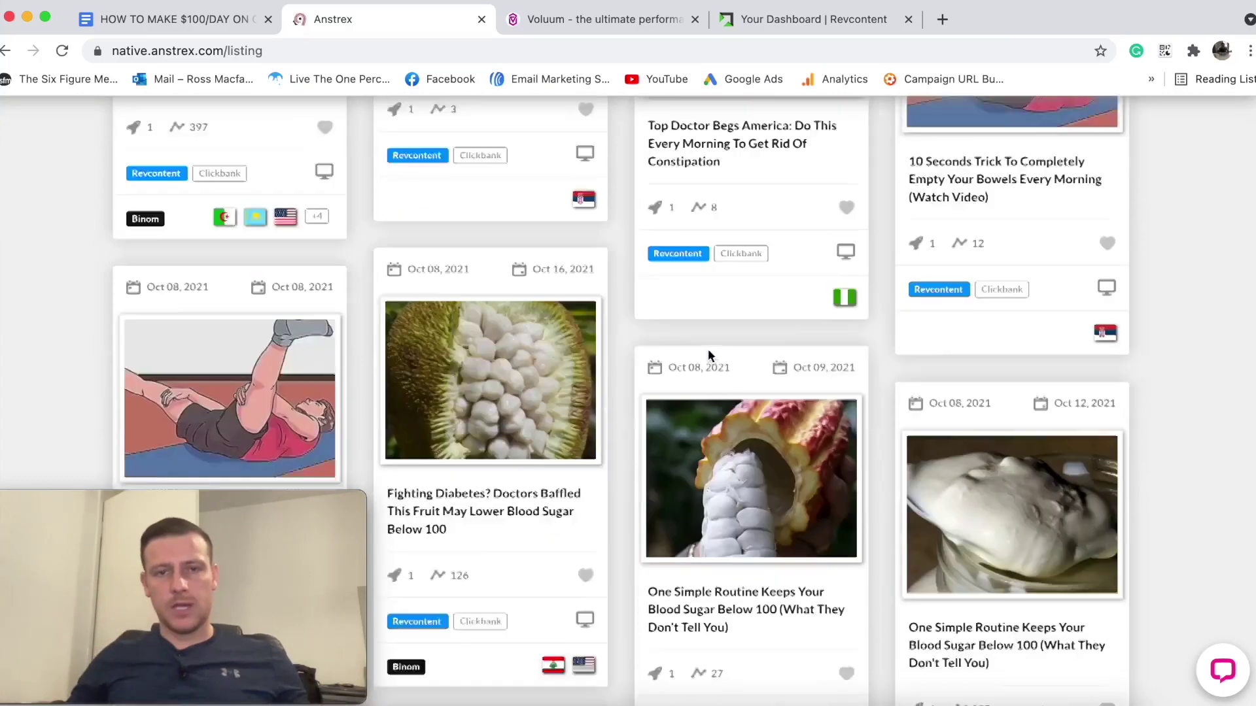
scroll(703, 355, "down", 5)
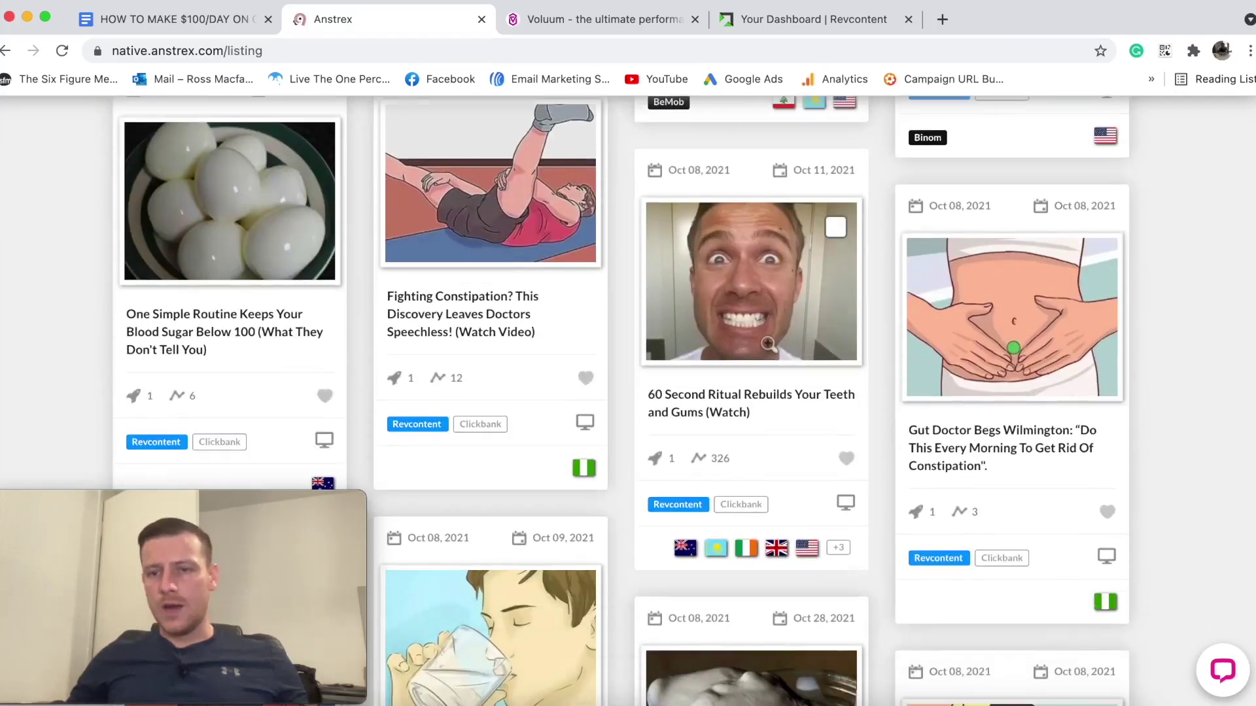
Examine the early-October ads further down the listing, comparing the fat burning, digestion and diabetes offers by headline, ad strength and target country.
scroll(768, 343, "down", 9)
scroll(767, 347, "down", 7)
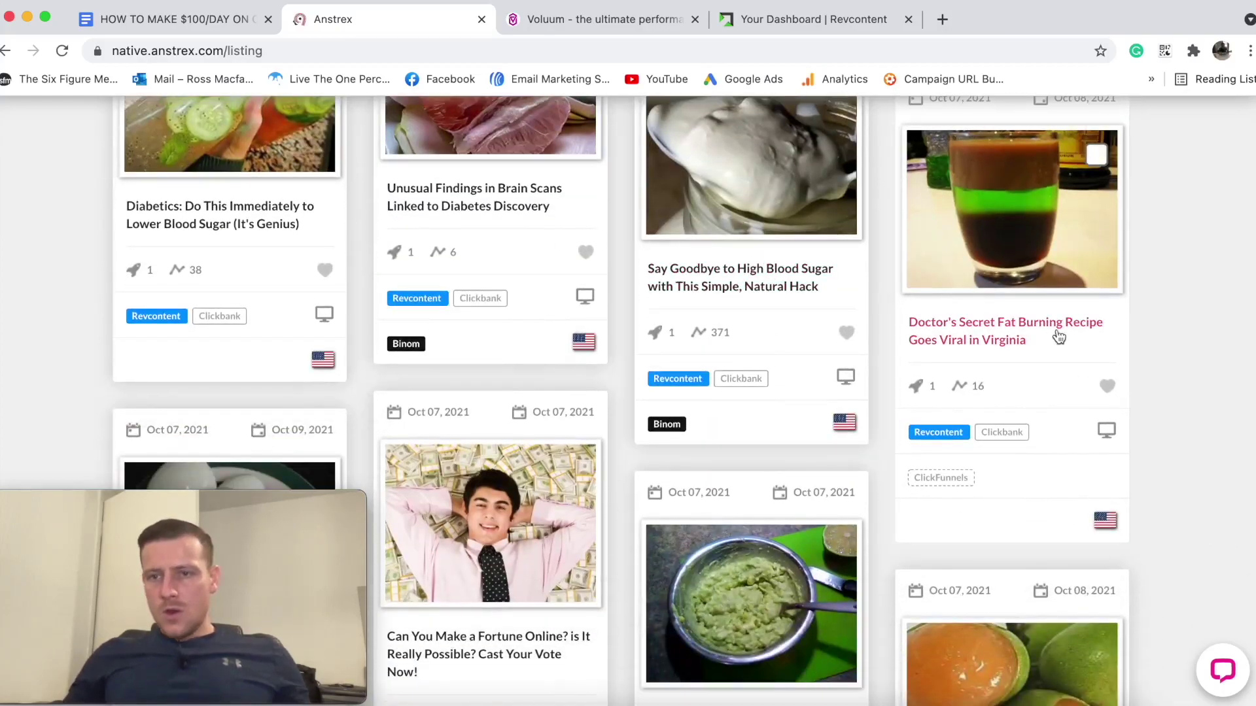
scroll(791, 304, "down", 5)
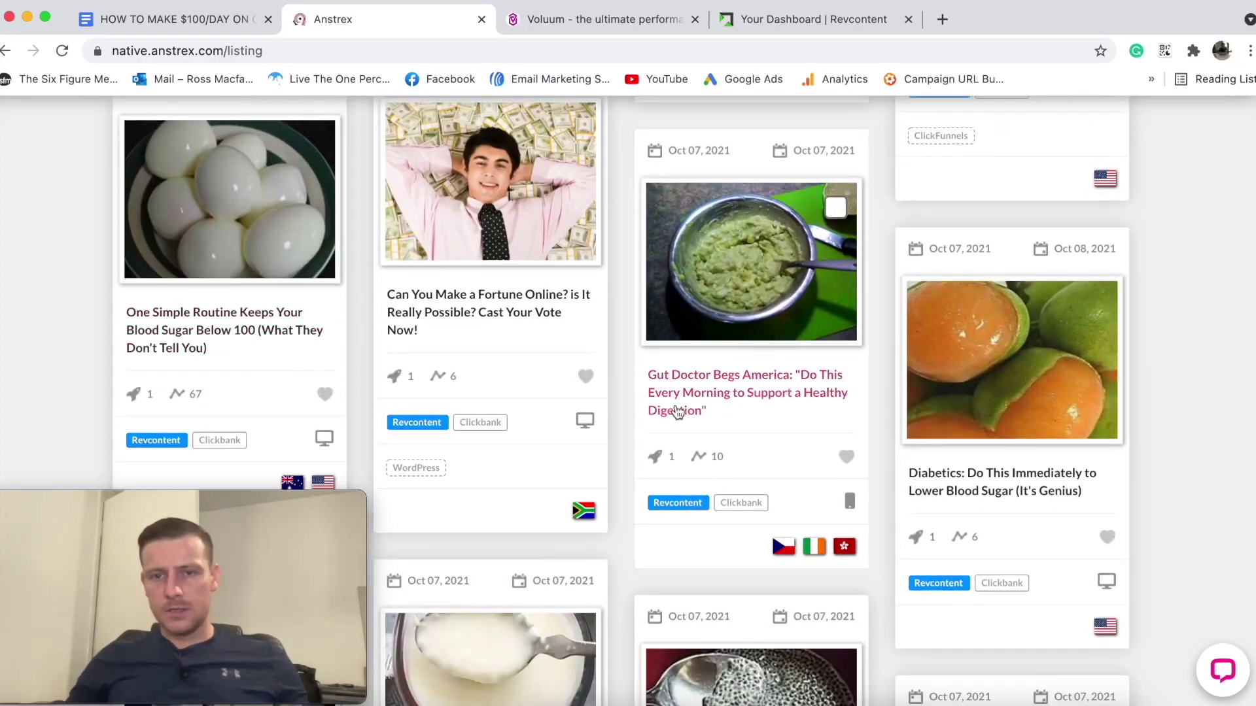
scroll(666, 412, "down", 8)
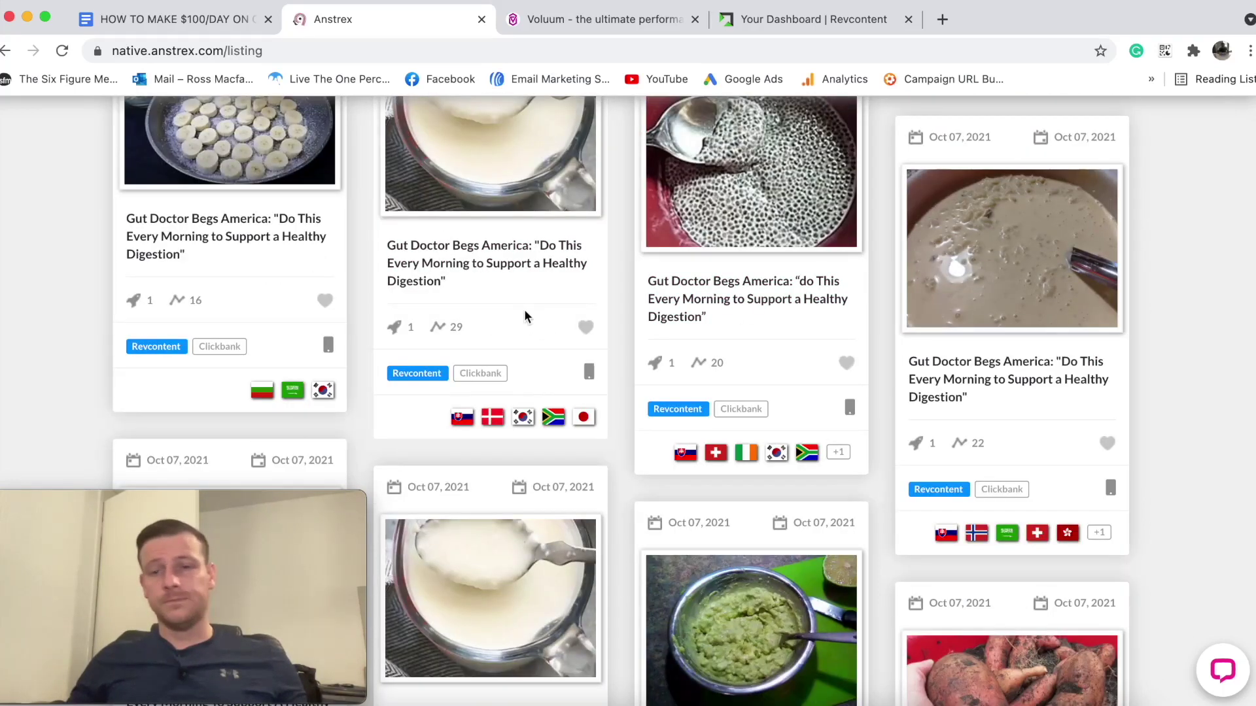
scroll(724, 358, "down", 6)
scroll(731, 364, "down", 2)
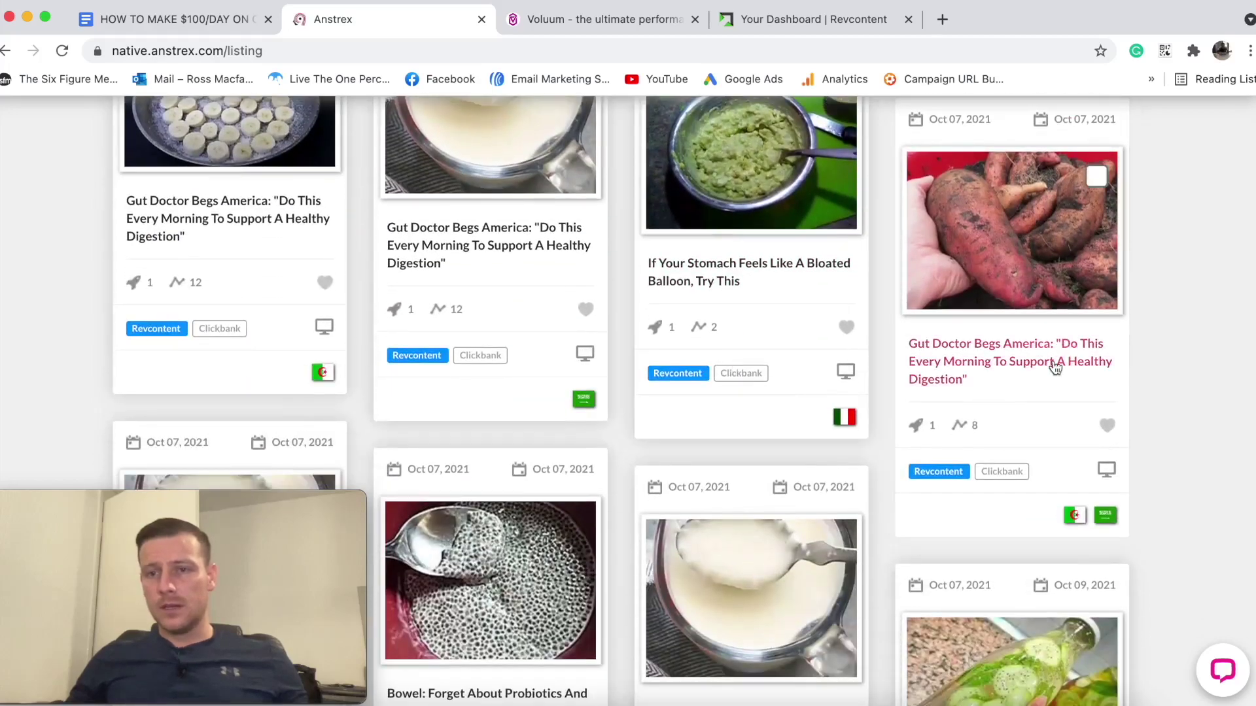
scroll(838, 373, "down", 3)
scroll(468, 417, "down", 2)
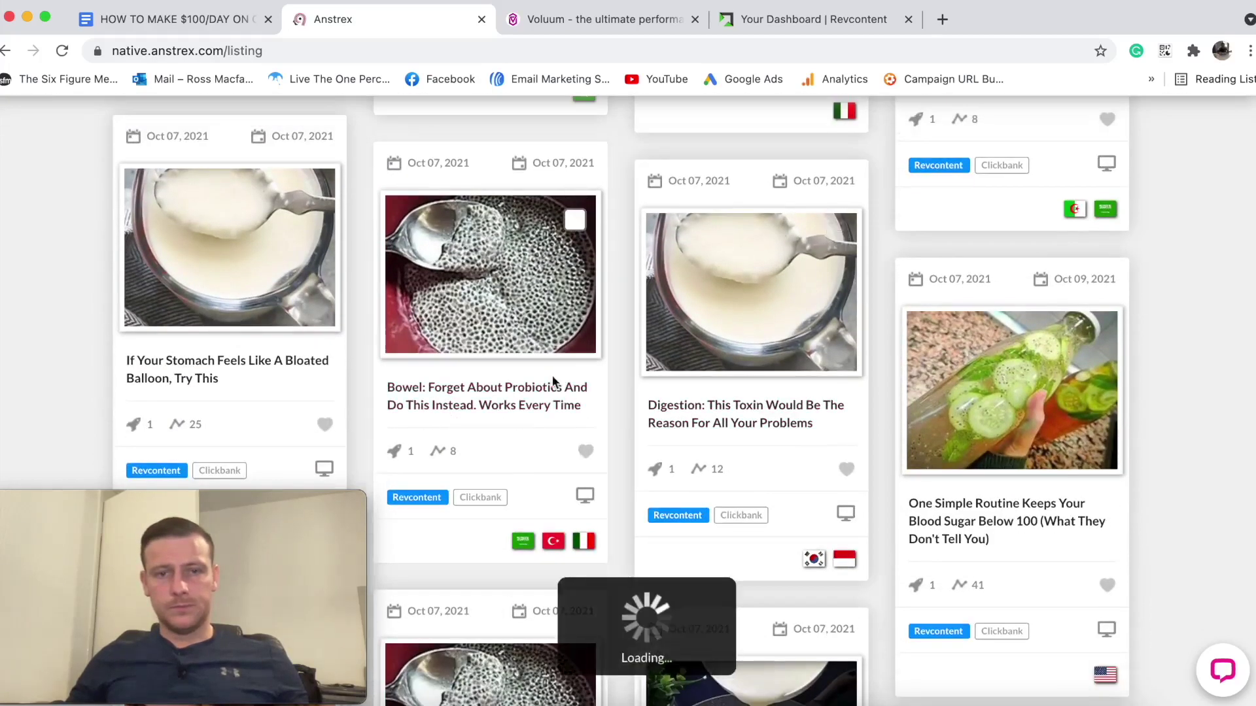
scroll(514, 430, "down", 2)
scroll(513, 425, "down", 1)
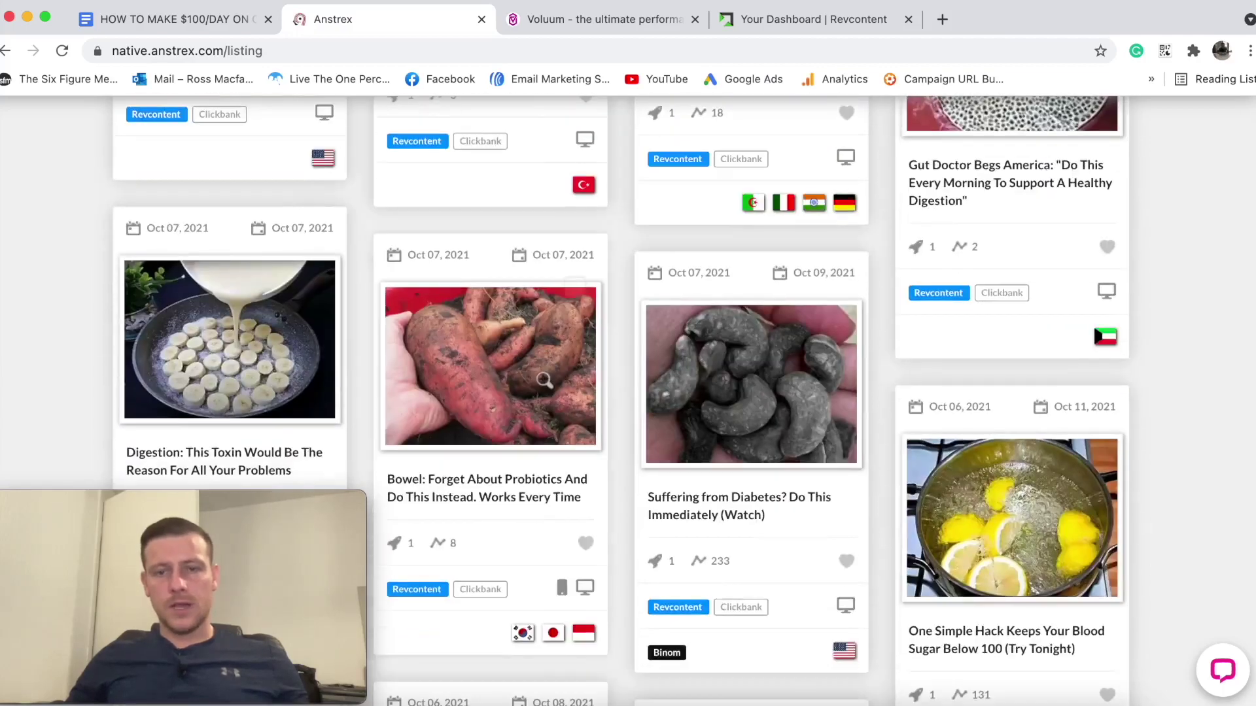
scroll(538, 378, "down", 2)
scroll(540, 386, "down", 3)
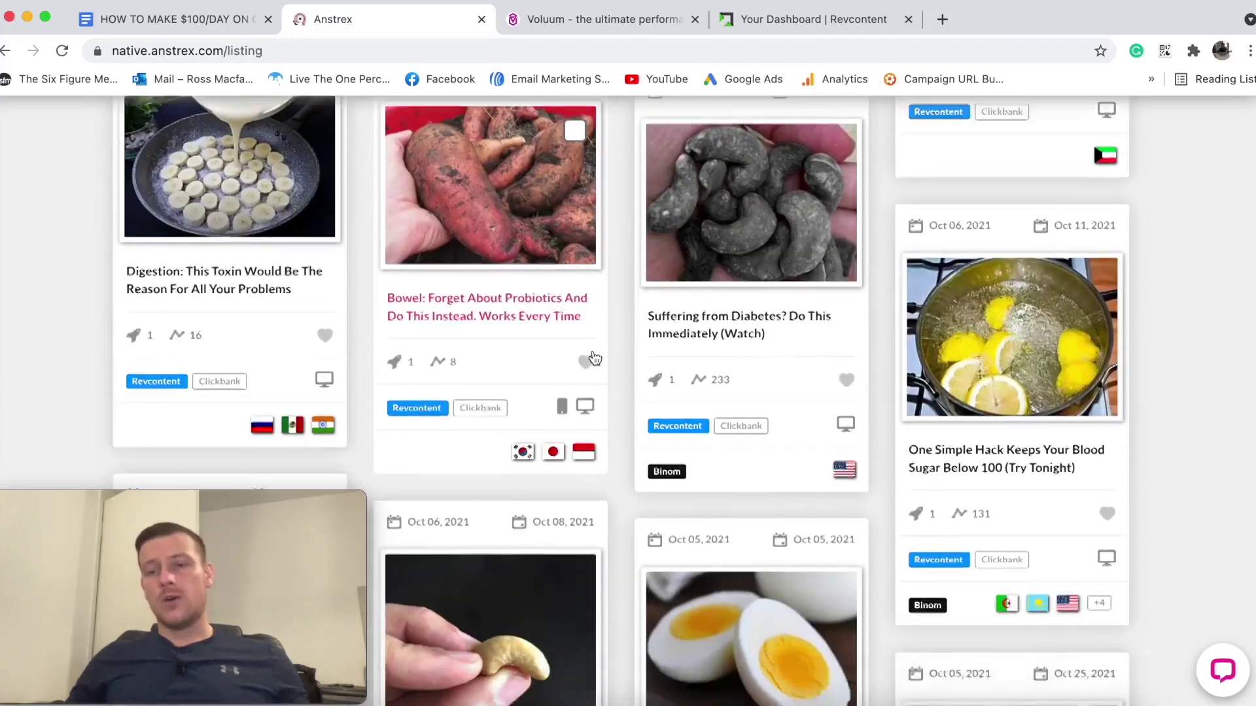
scroll(779, 398, "down", 5)
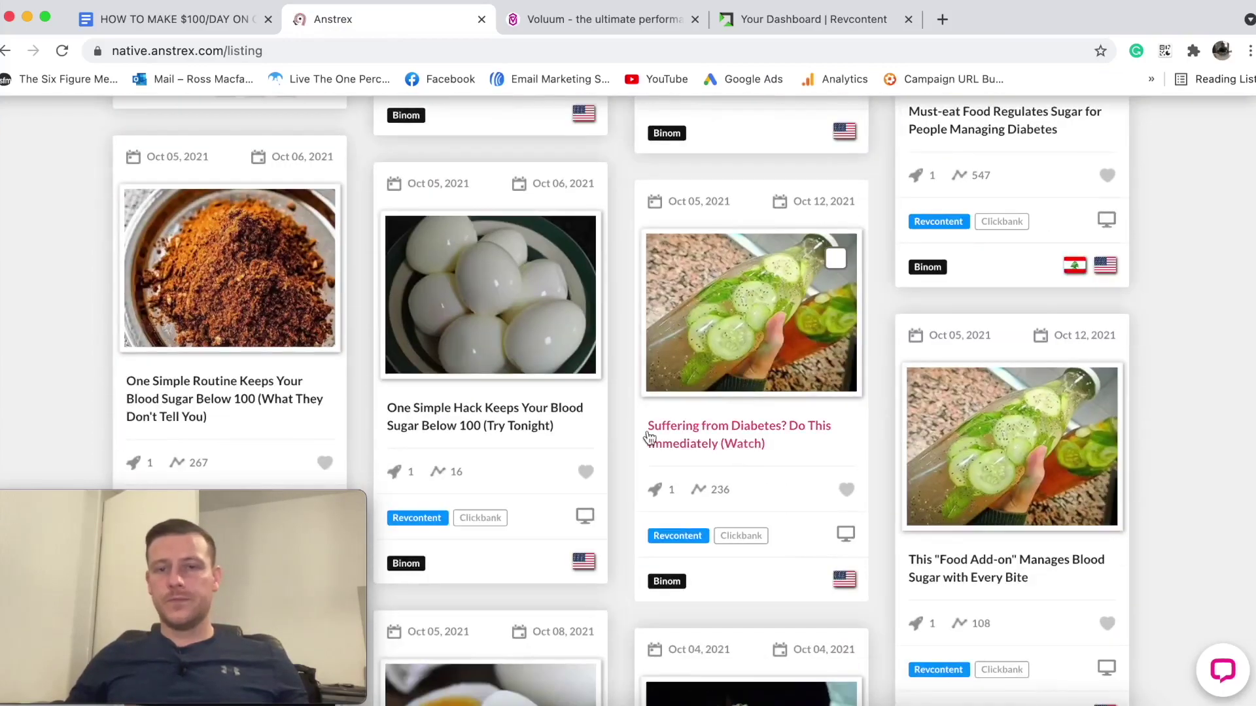
scroll(794, 437, "down", 5)
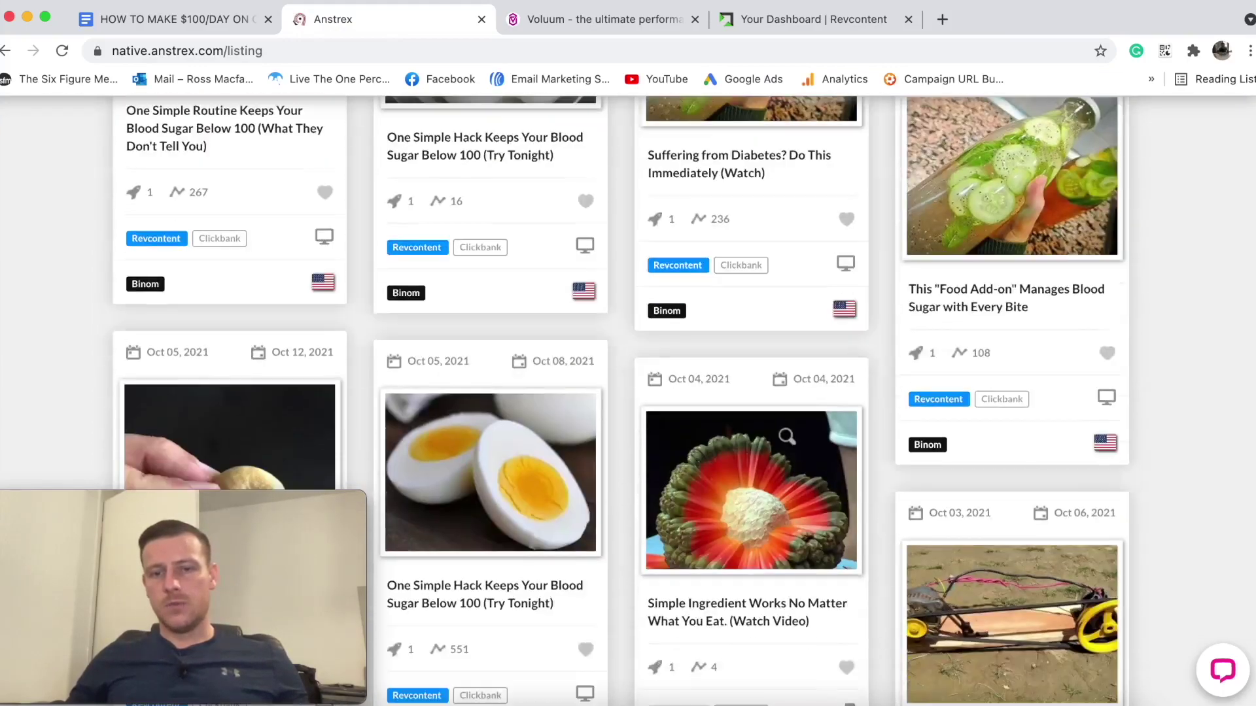
Examine the ads from around October 1, comparing the vision offers' creatives and headlines with the diabetes, electricity and dog training ads.
scroll(785, 442, "down", 10)
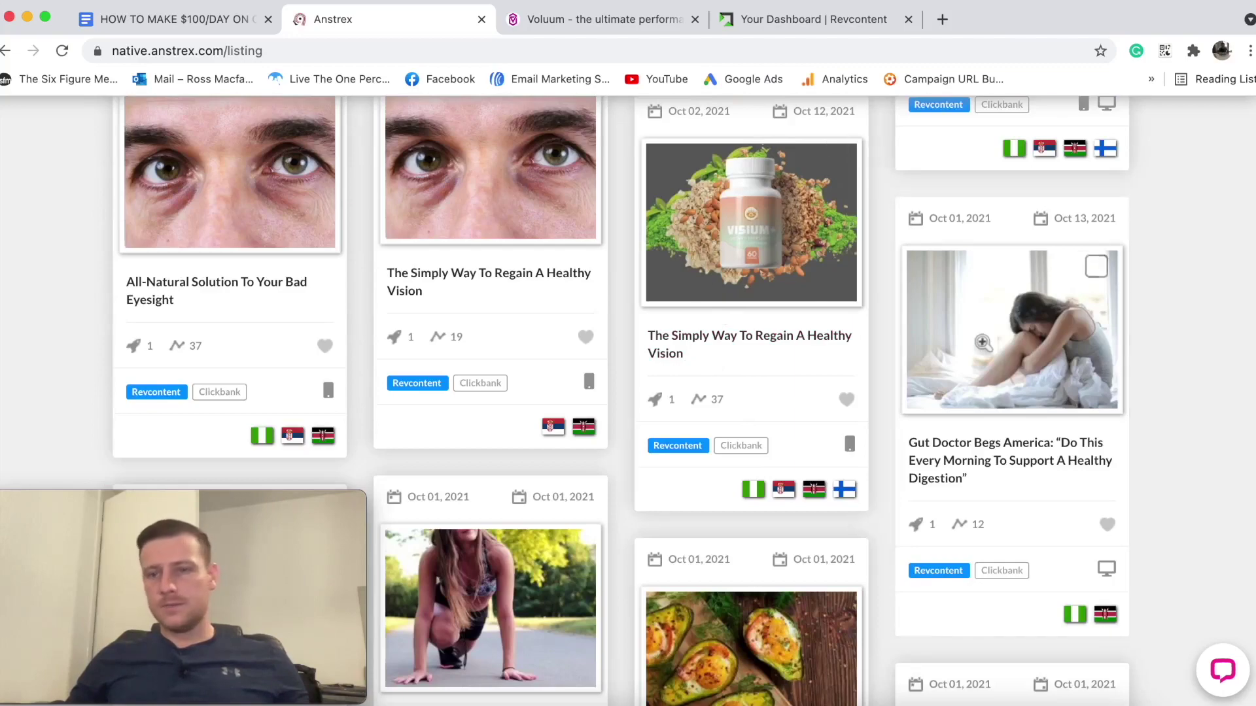
scroll(1000, 416, "down", 3)
scroll(994, 421, "down", 2)
scroll(583, 326, "up", 6)
scroll(608, 334, "up", 2)
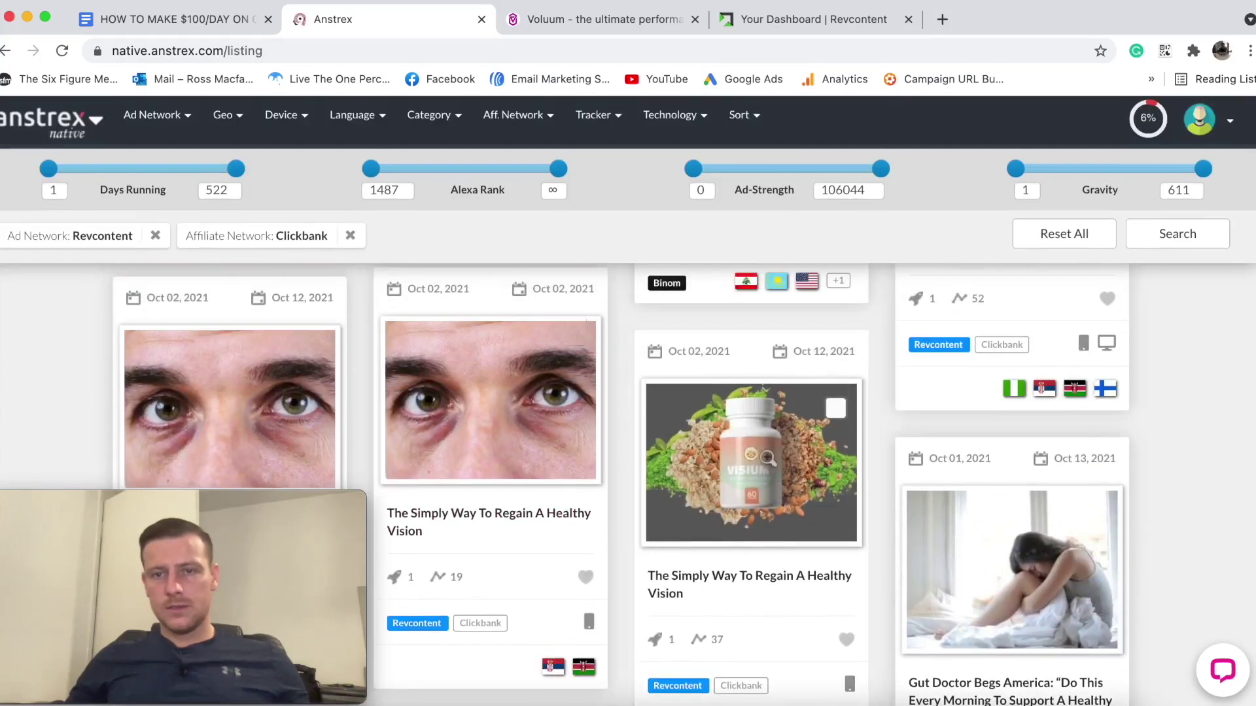
scroll(759, 415, "down", 5)
scroll(820, 408, "up", 5)
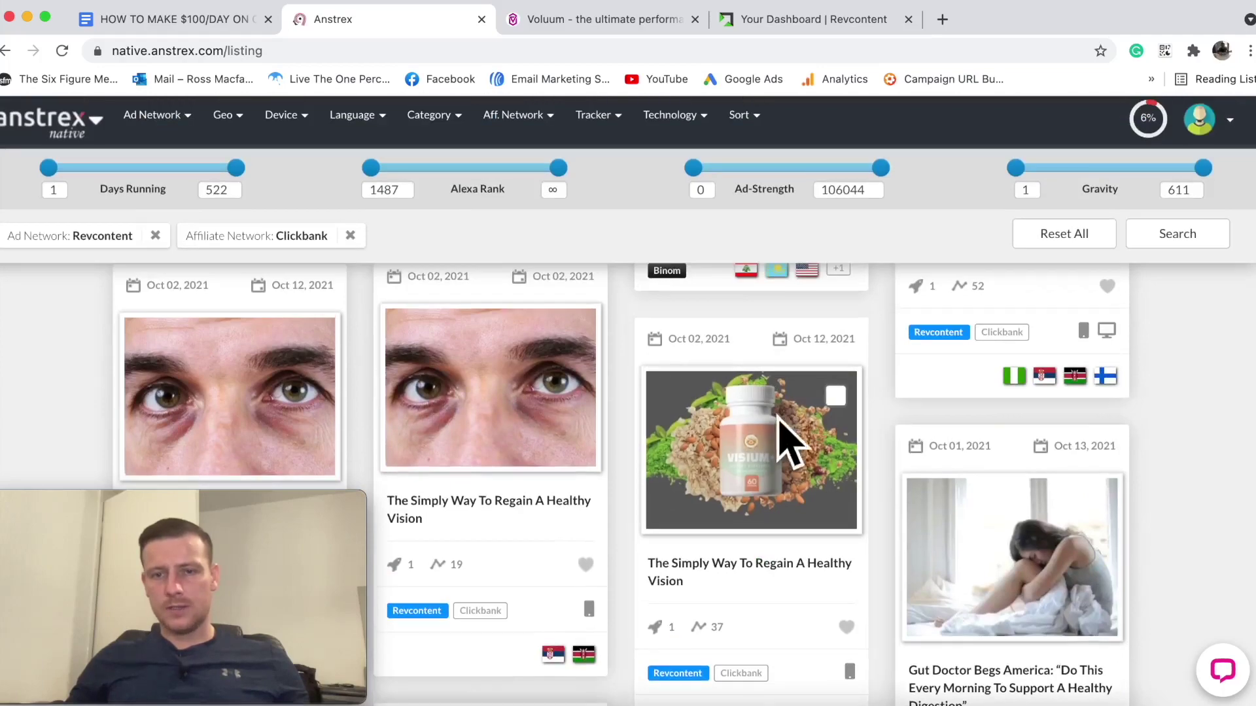
scroll(741, 461, "down", 12)
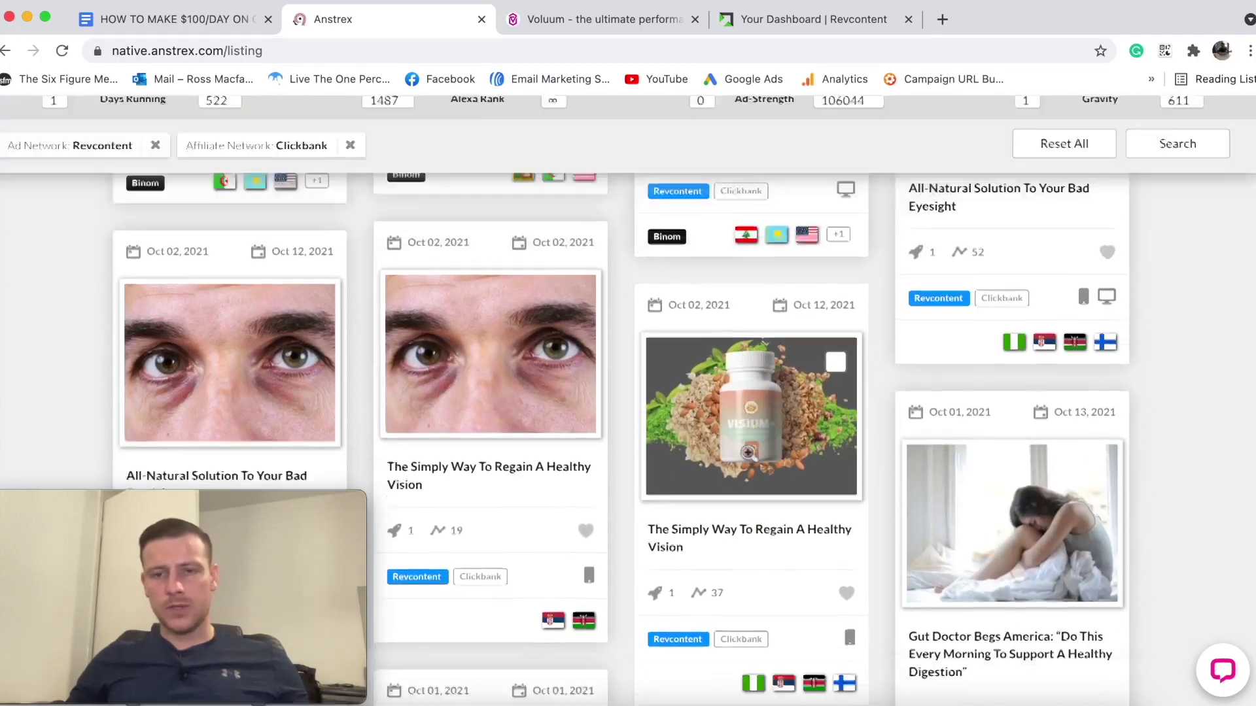
scroll(743, 463, "down", 3)
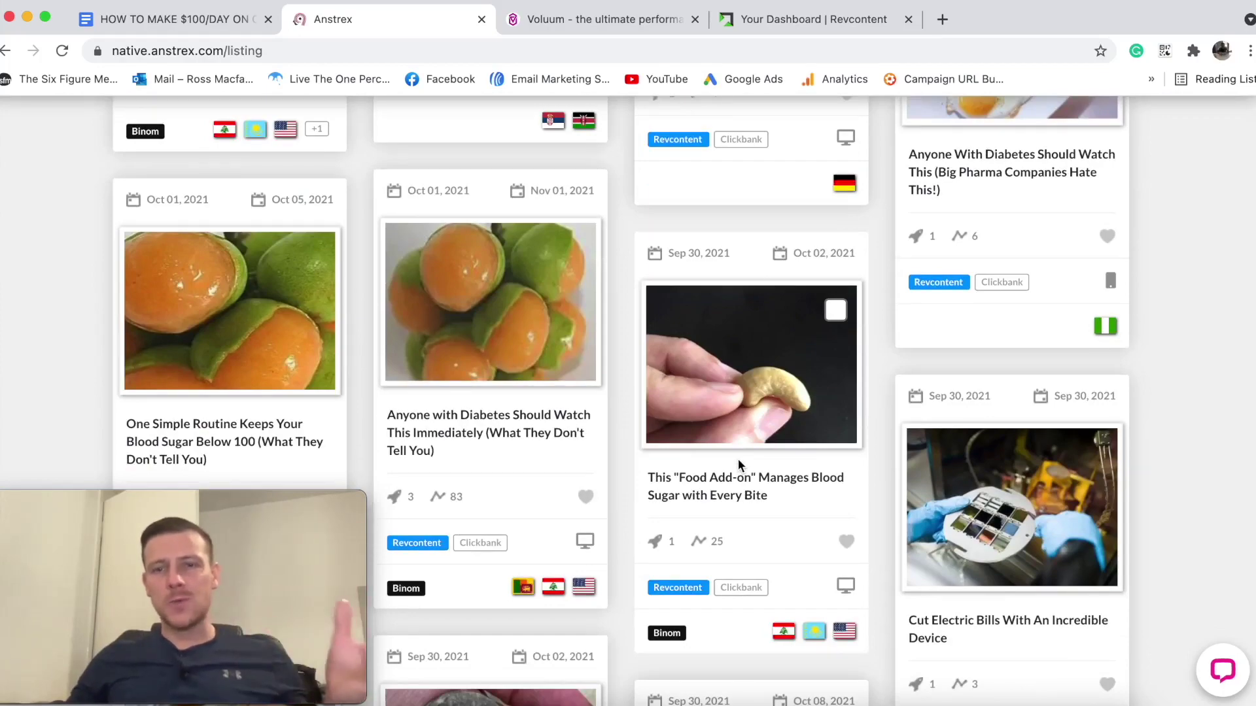
scroll(739, 461, "up", 8)
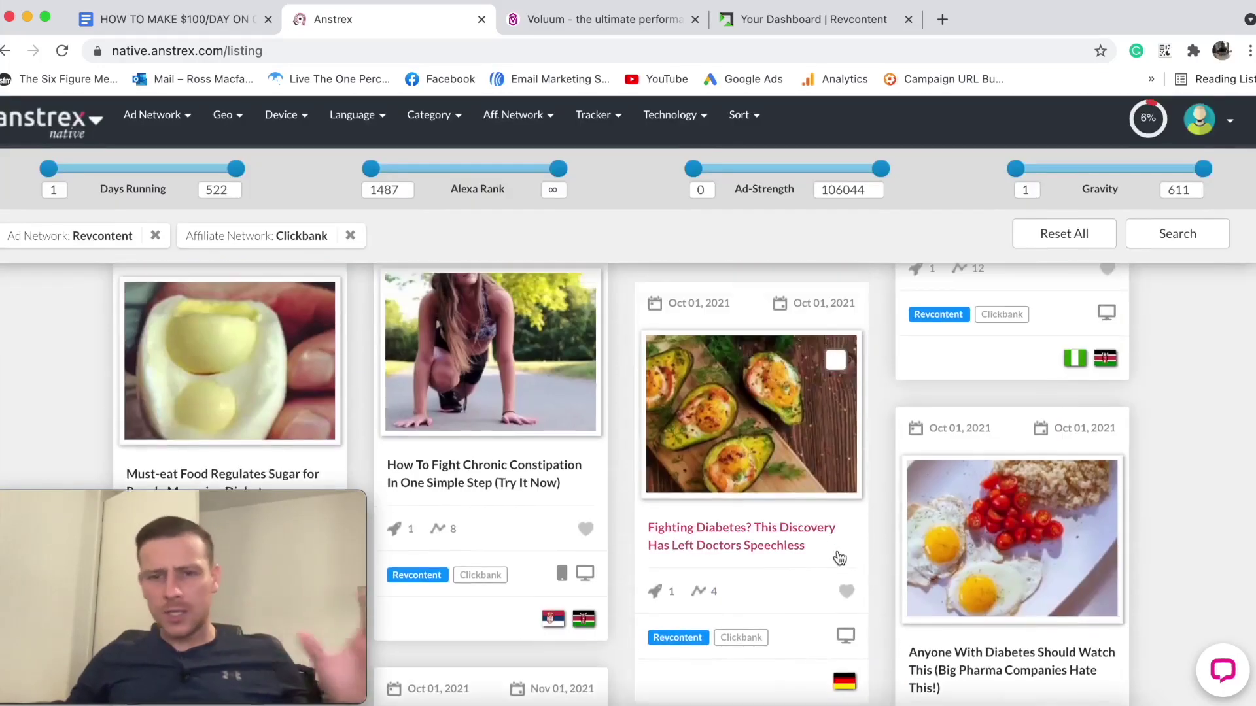
scroll(711, 420, "down", 15)
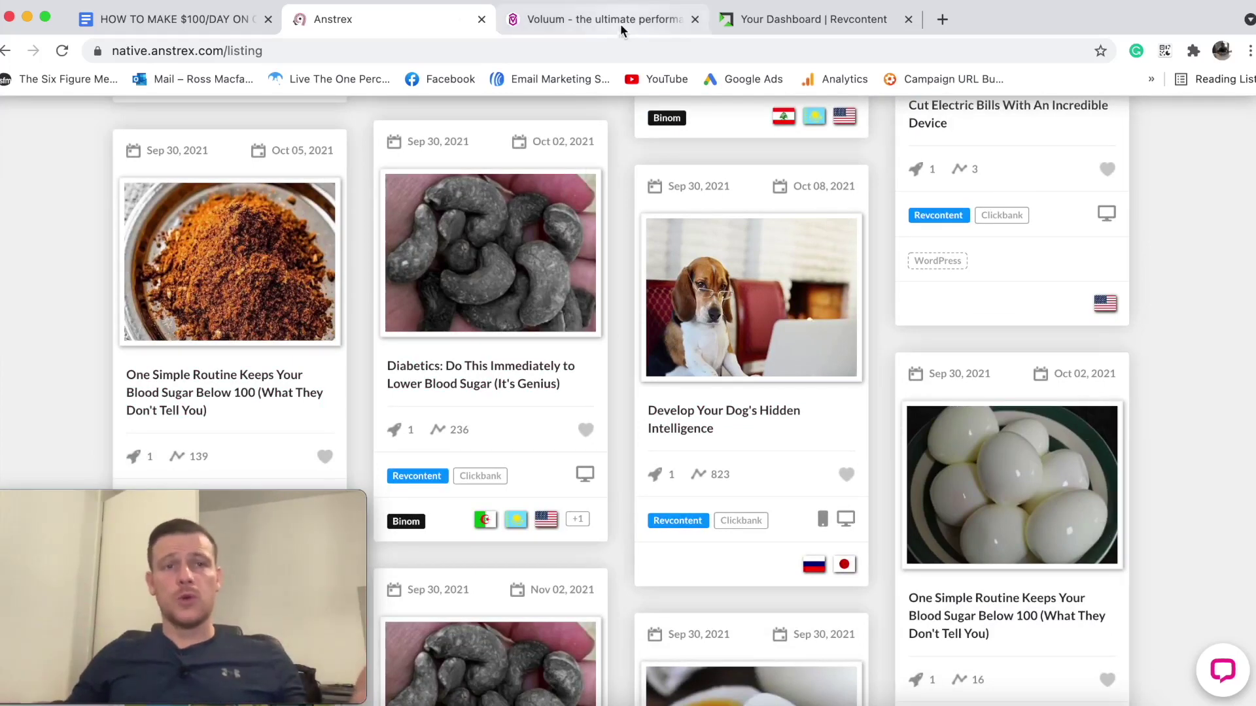
Switch to the Google Docs plan and extend the Find An Offer line with "Diabetes, Weightloss, Eye", correcting the spelling of "Weightloss".
left_click(130, 24)
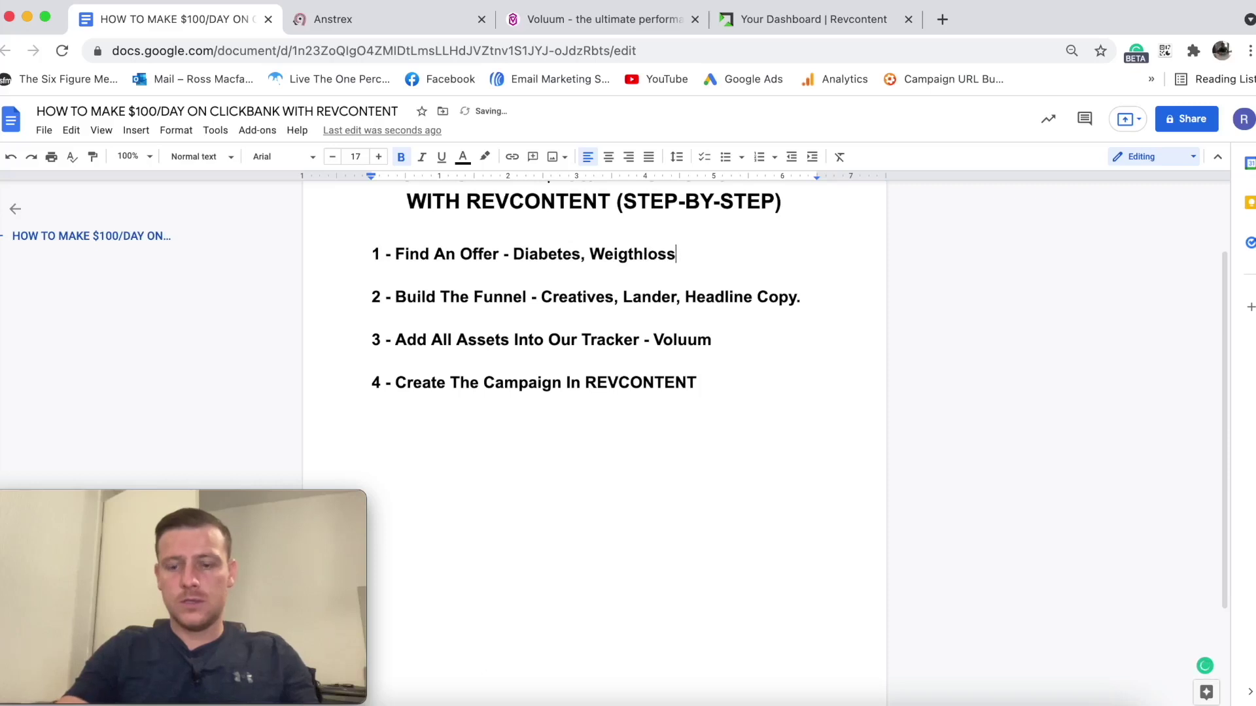
type("Eye")
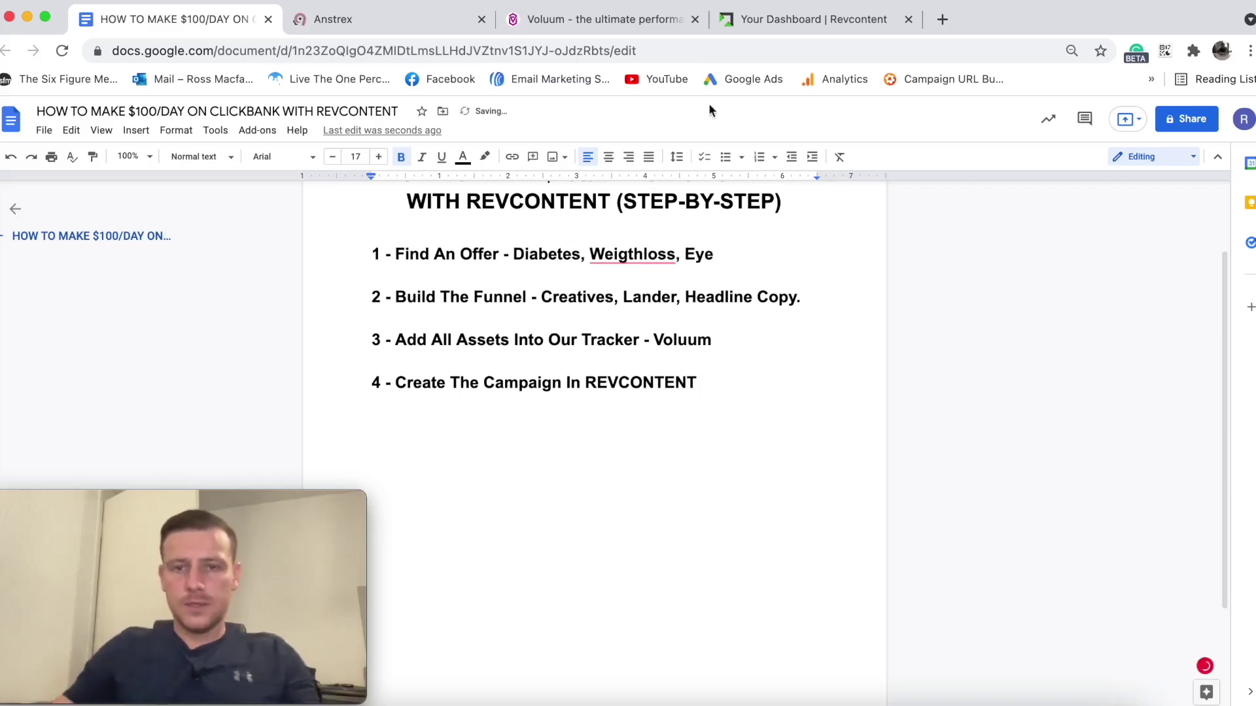
mouse_move(632, 257)
left_click(625, 280)
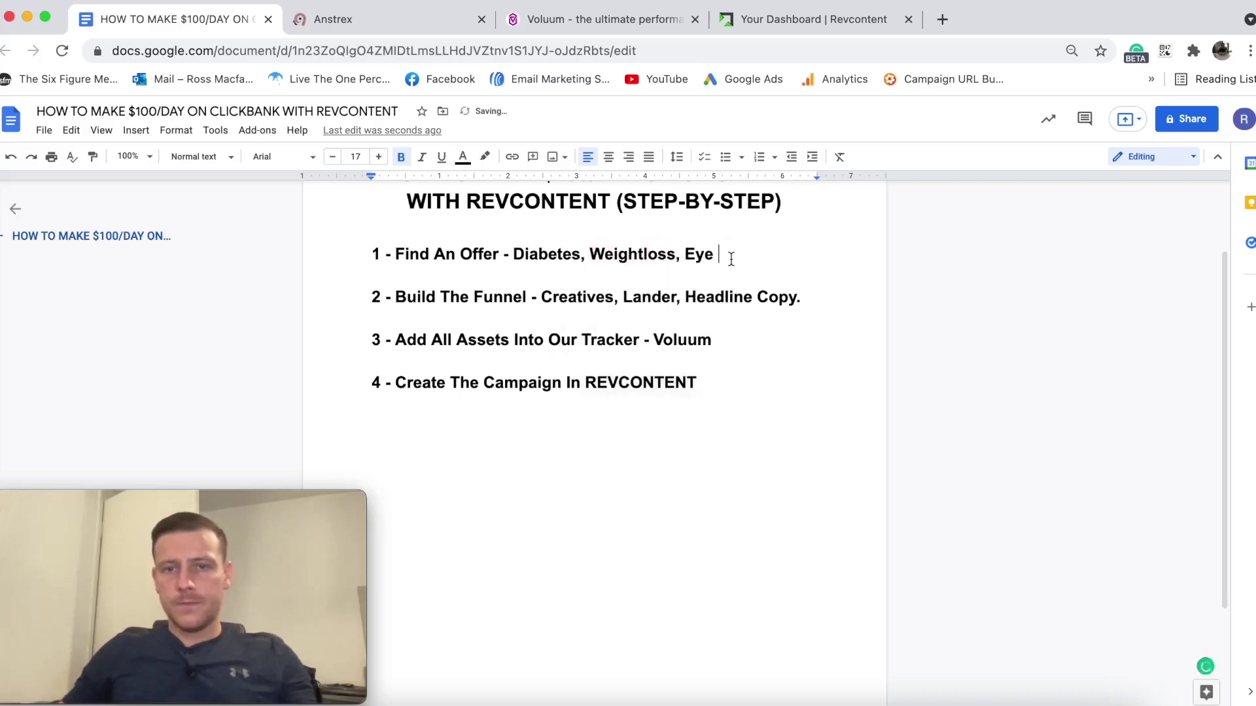
Replace "Eye" in the Find An Offer line with "Vision, Oral health".
key("BackSpace")
key("BackSpace")
type("Viso")
type("sip")
type("ion ")
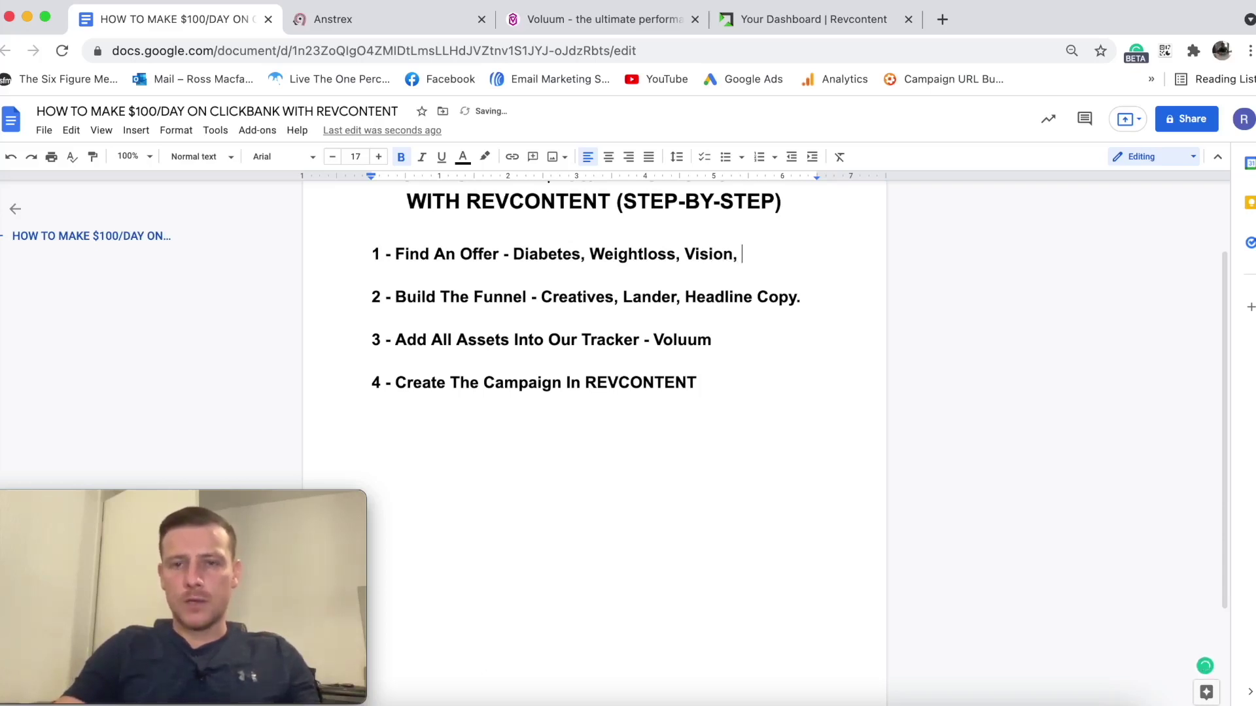
type("Oral health")
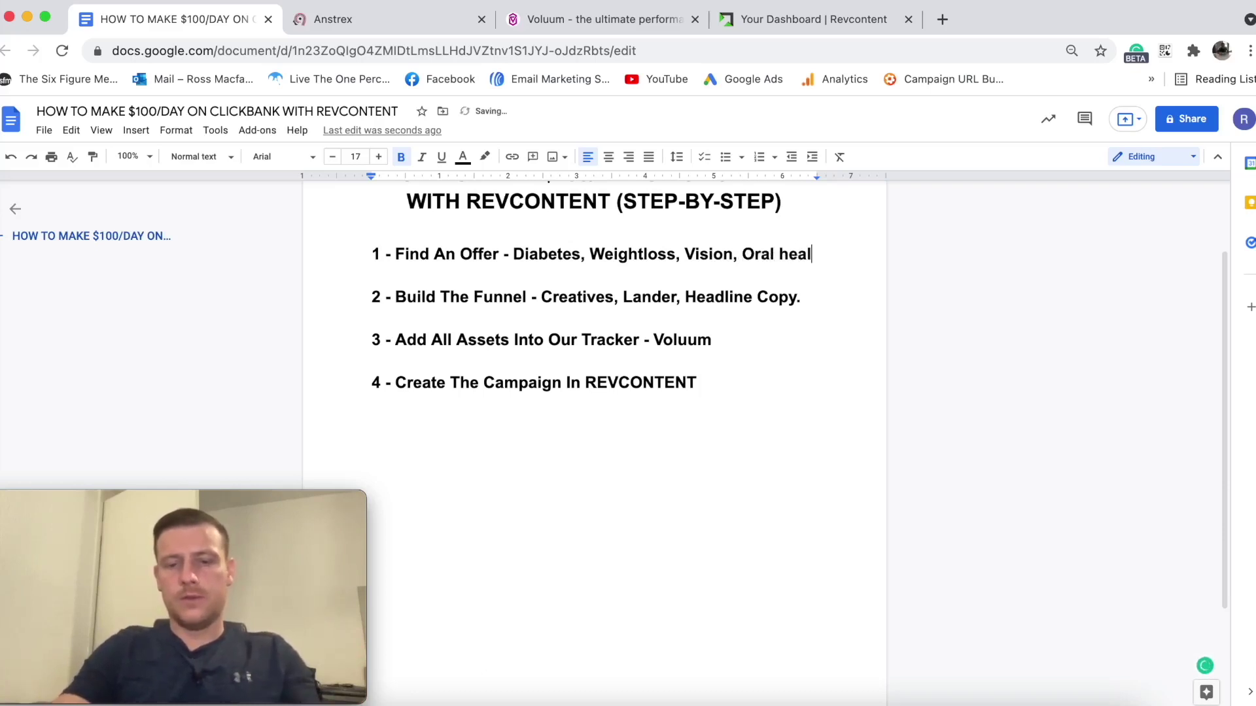
Correct the last niche in the Find An Offer line to read "Oral Health." with a capital H and a full stop.
key("BackSpace")
key("BackSpace")
key("BackSpace")
key("BackSpace")
key("BackSpace")
type("Health.")
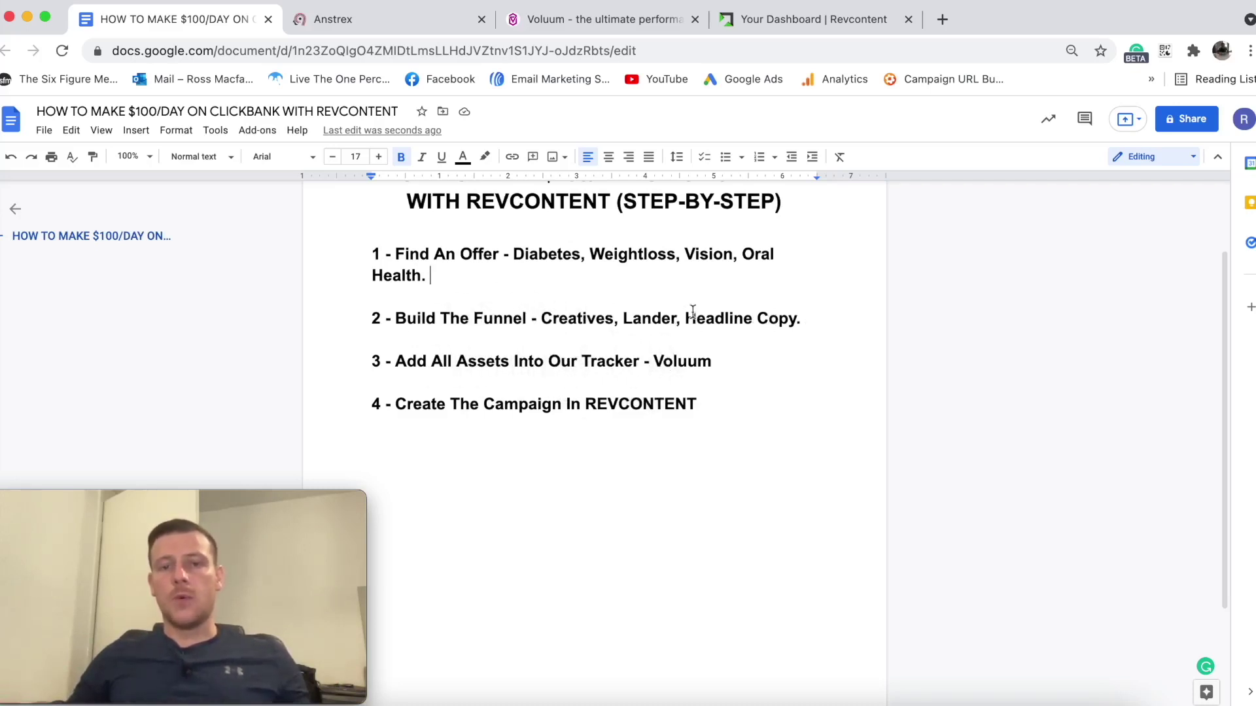
Add a separate "Angles -" line beneath the Build The Funnel line, spaced from it by an empty line.
left_click_drag(807, 327, 818, 320)
left_click(818, 313)
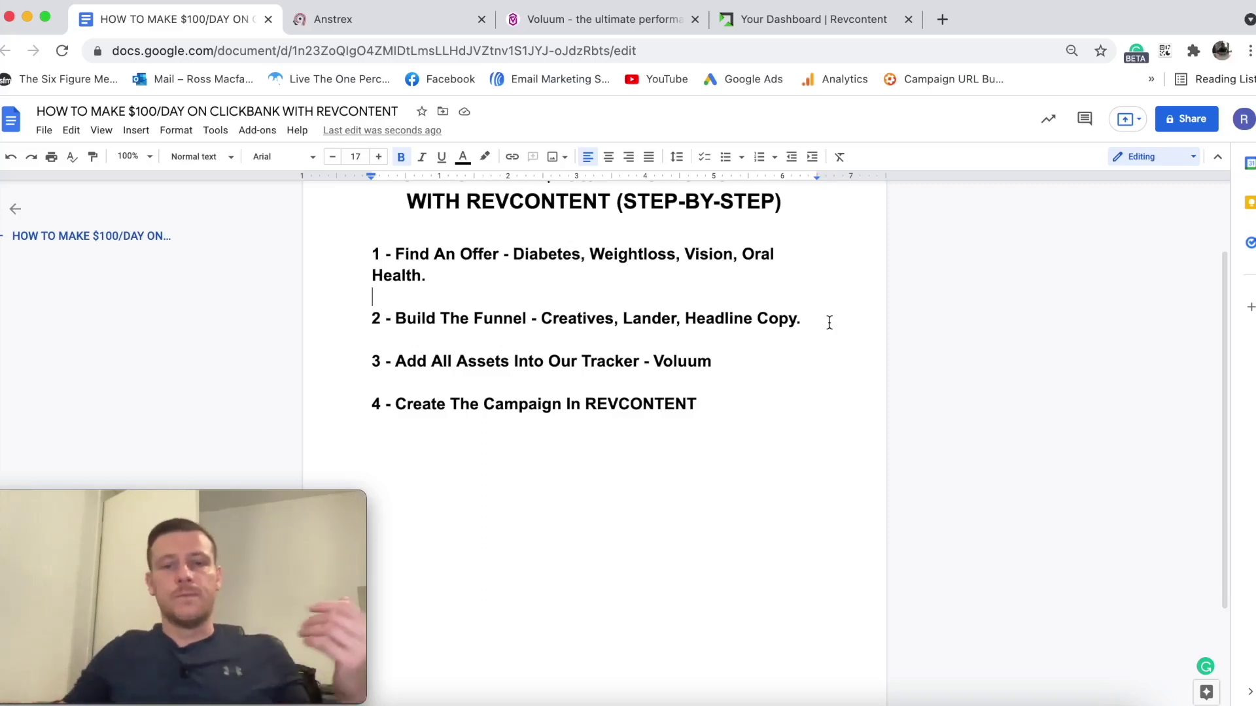
left_click(826, 321)
key("Return")
key("Return")
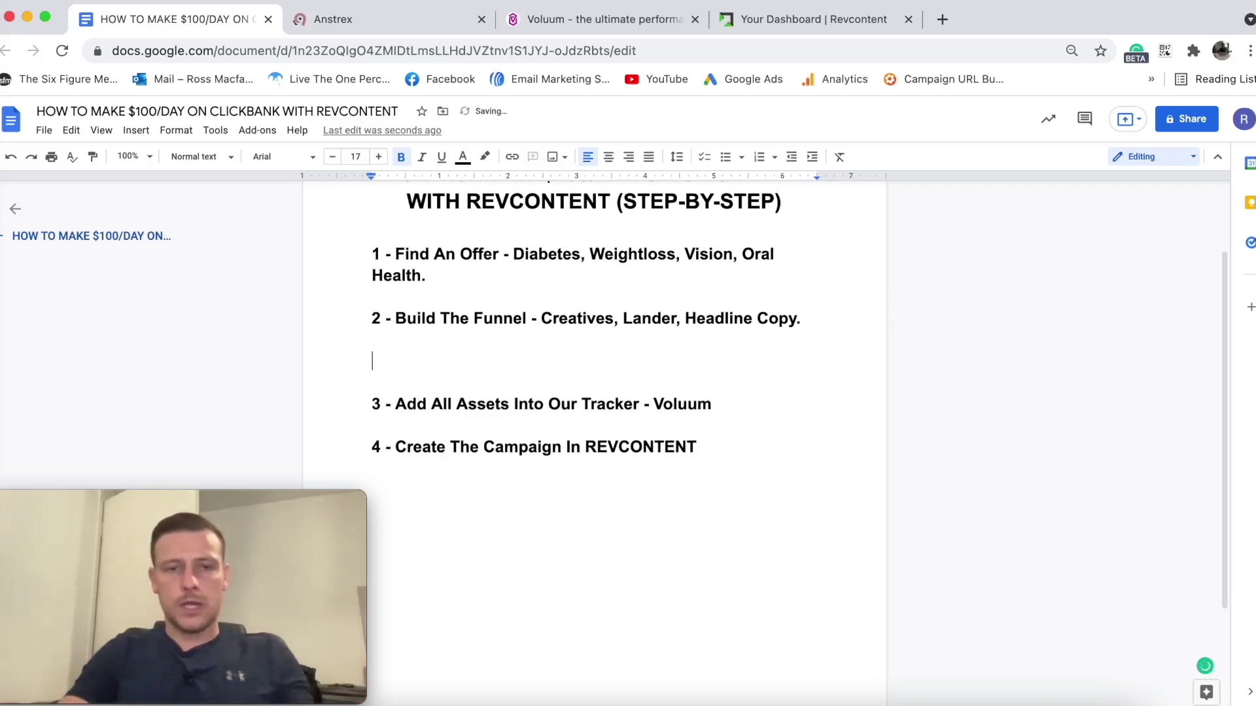
type("Angle s -")
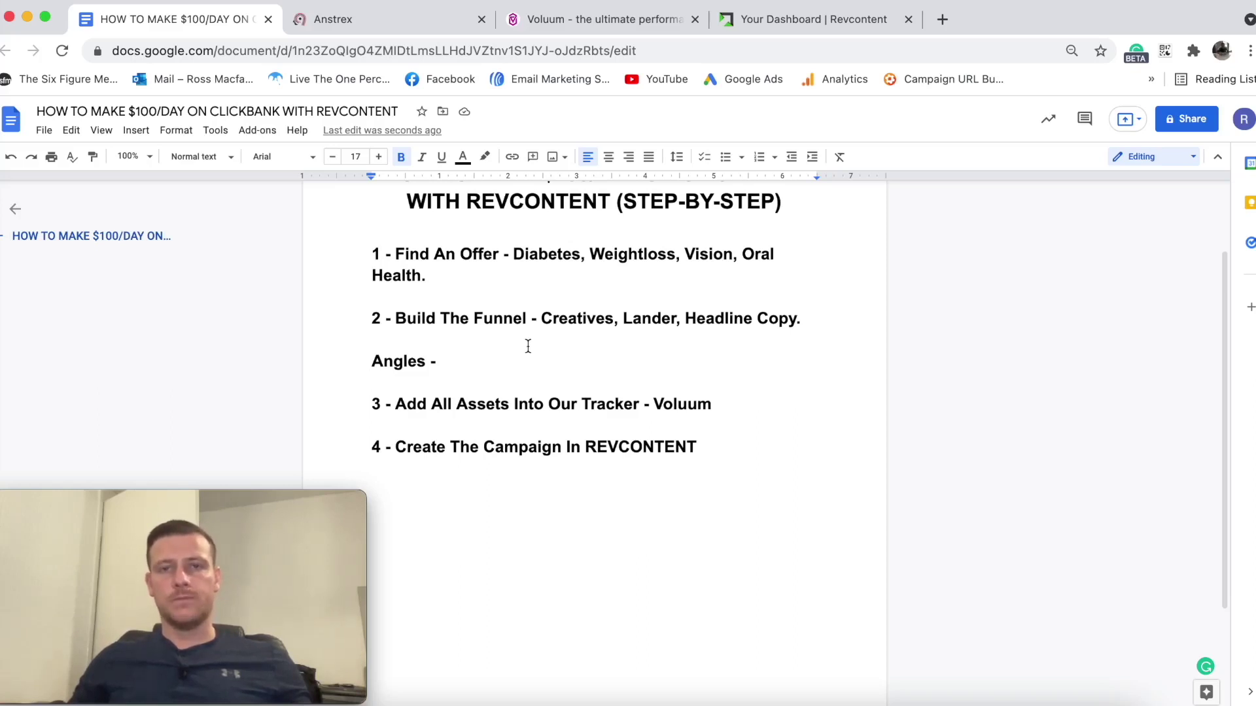
Switch to the ClickBank account and open the Health & Fitness category of the Marketplace.
key("super+grave")
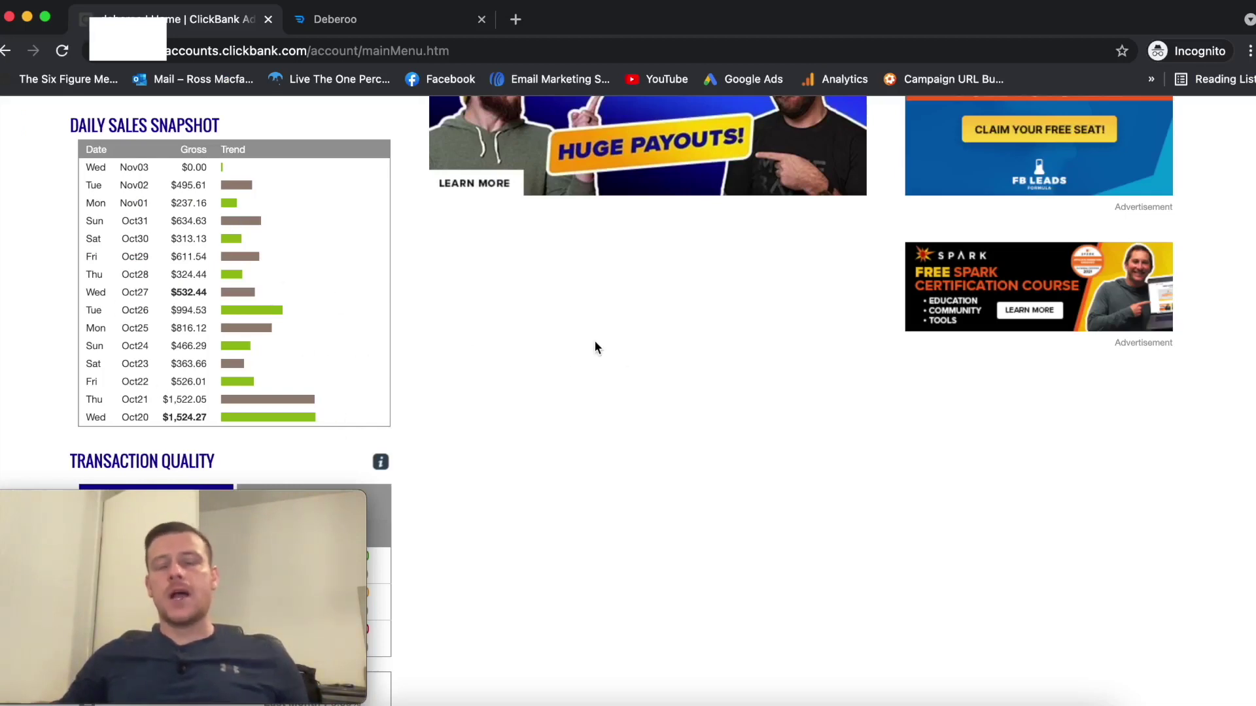
scroll(601, 350, "up", 5)
left_click(791, 106)
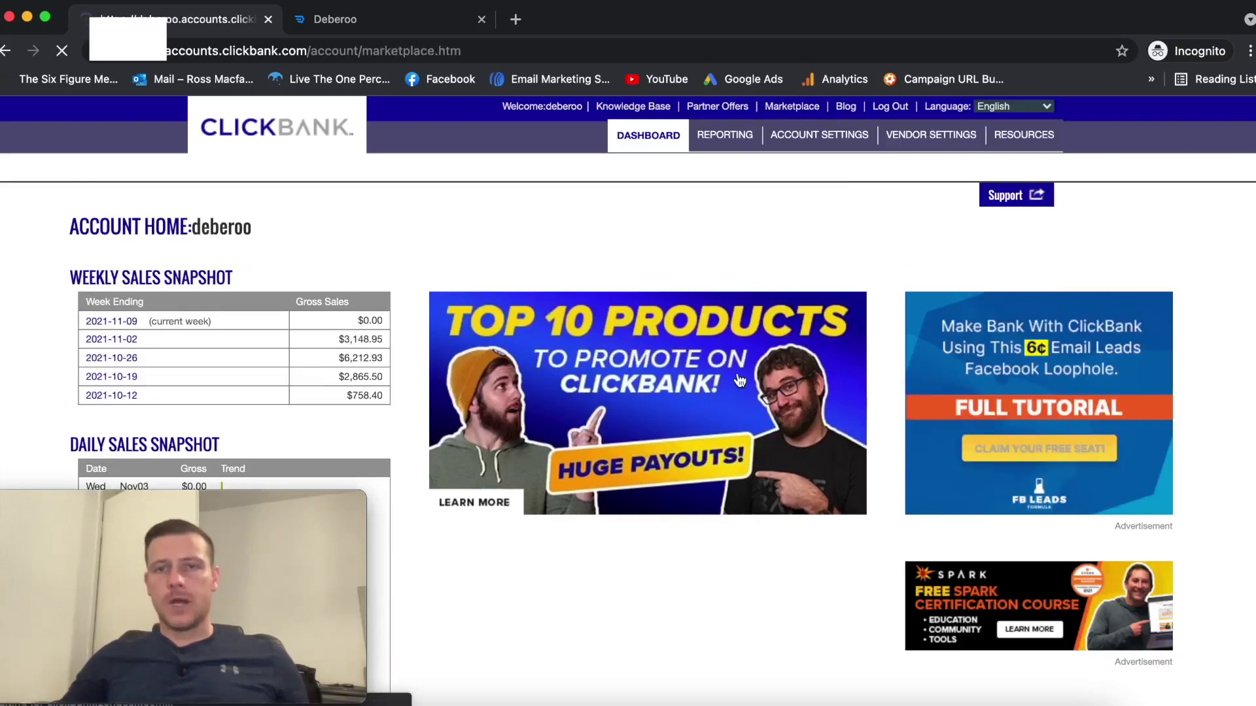
scroll(759, 353, "down", 6)
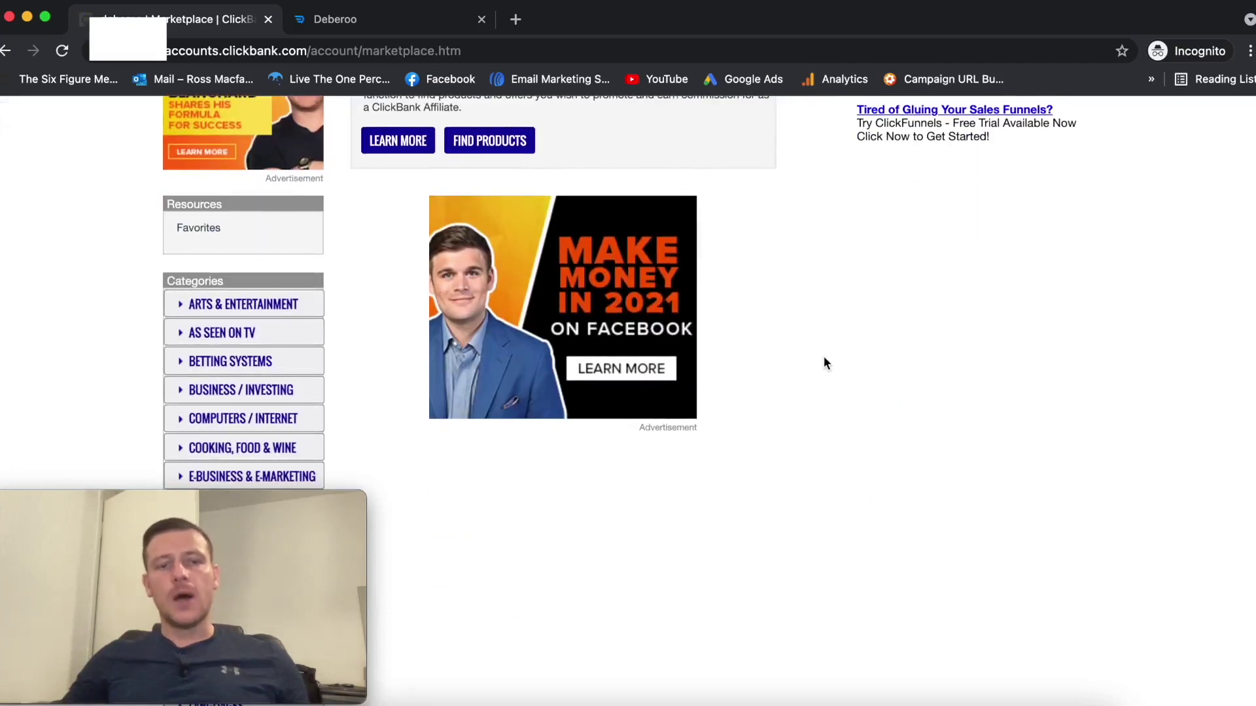
scroll(821, 373, "down", 3)
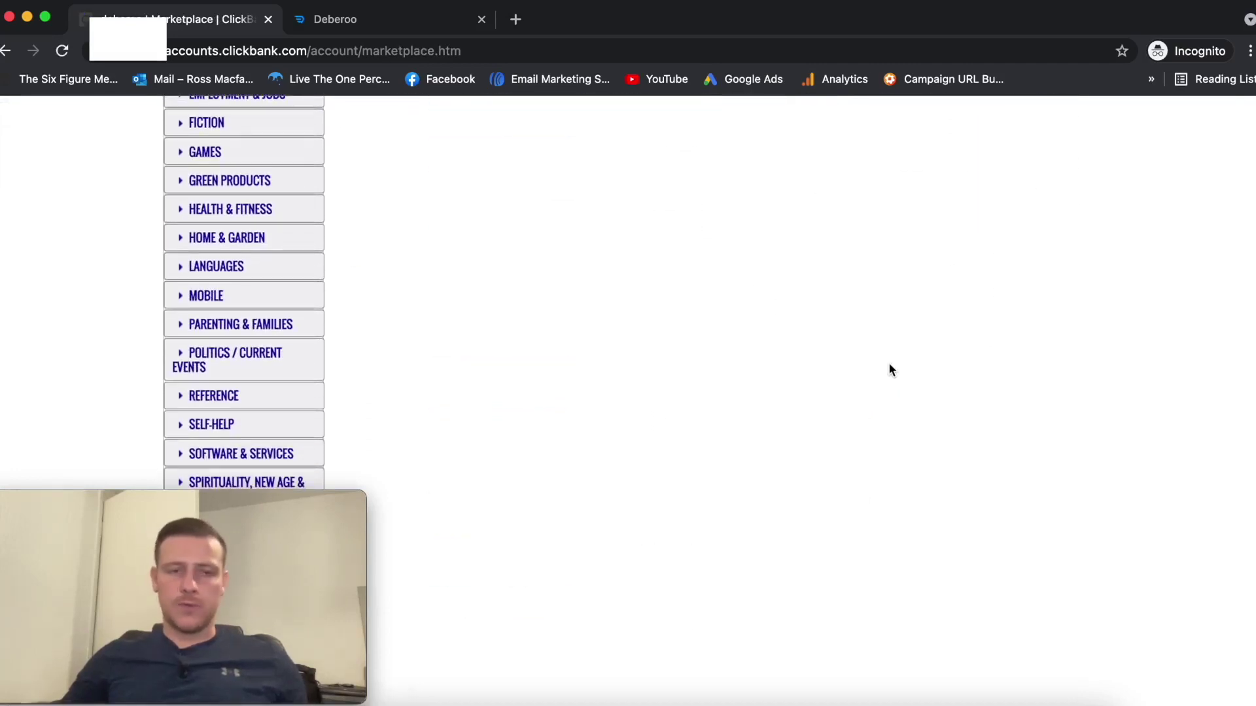
scroll(865, 373, "down", 3)
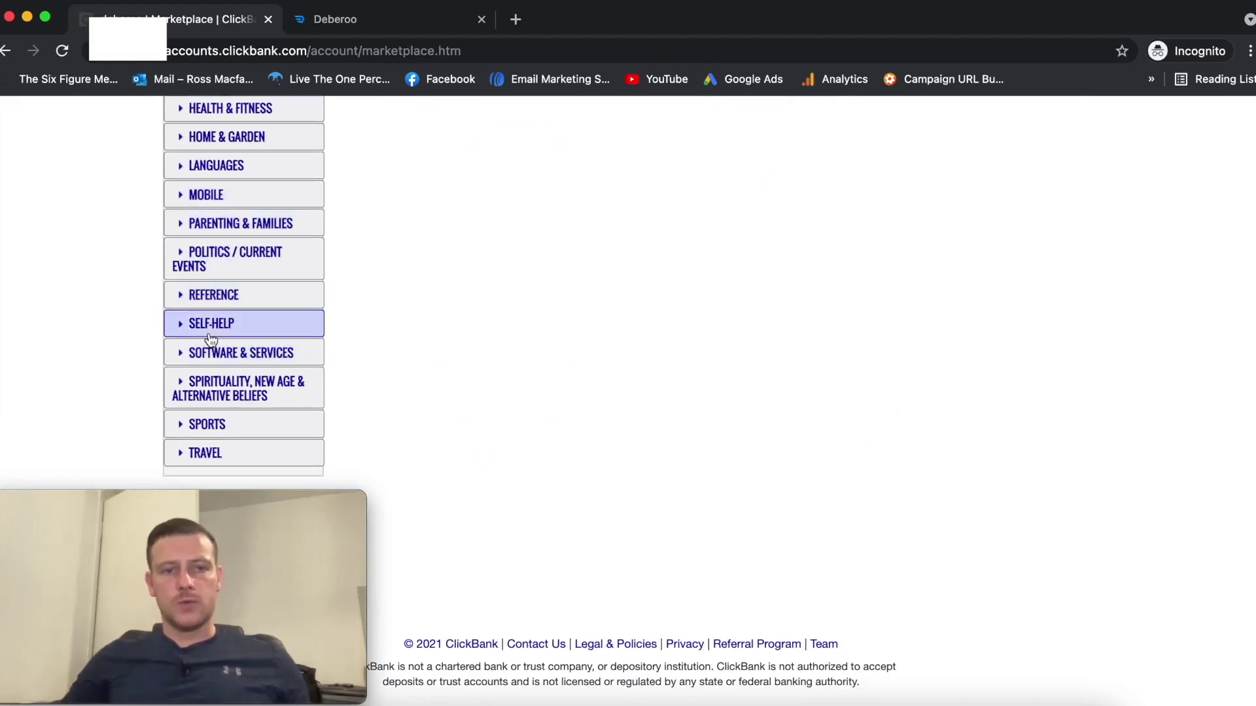
left_click(222, 113)
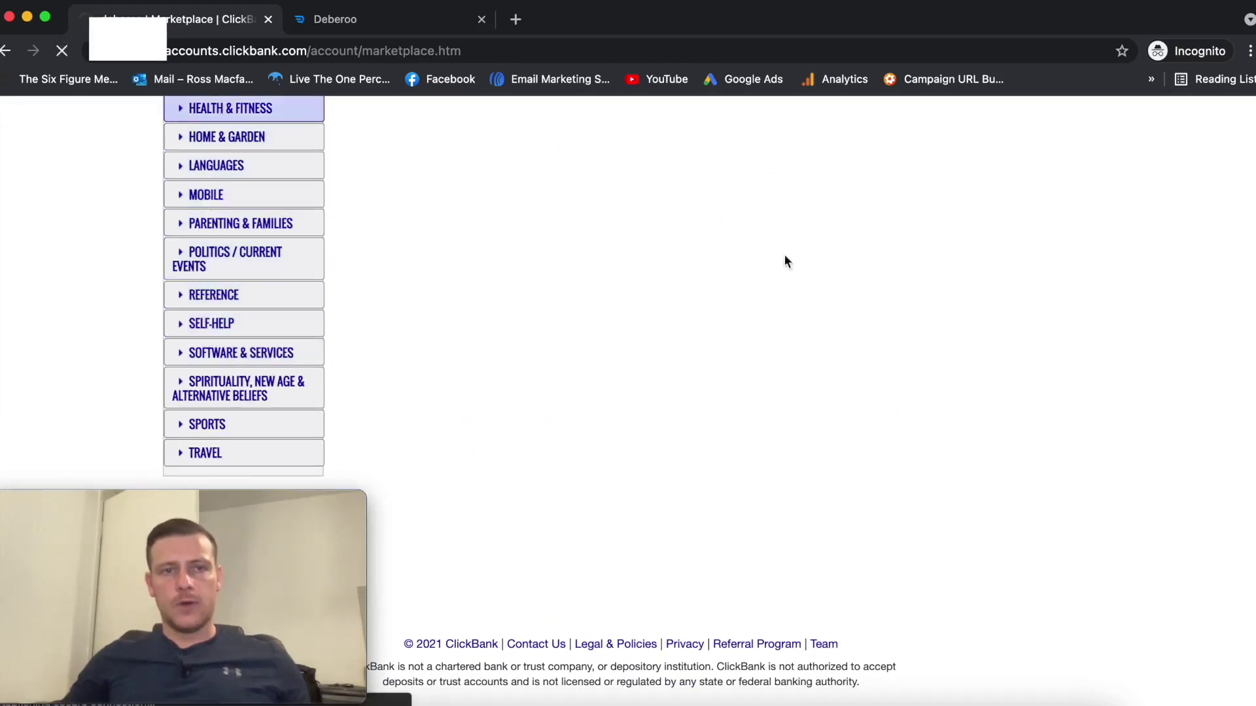
Run a product search without a keyword, show 50 results per page and sort the offers by Gravity.
scroll(785, 203, "down", 1)
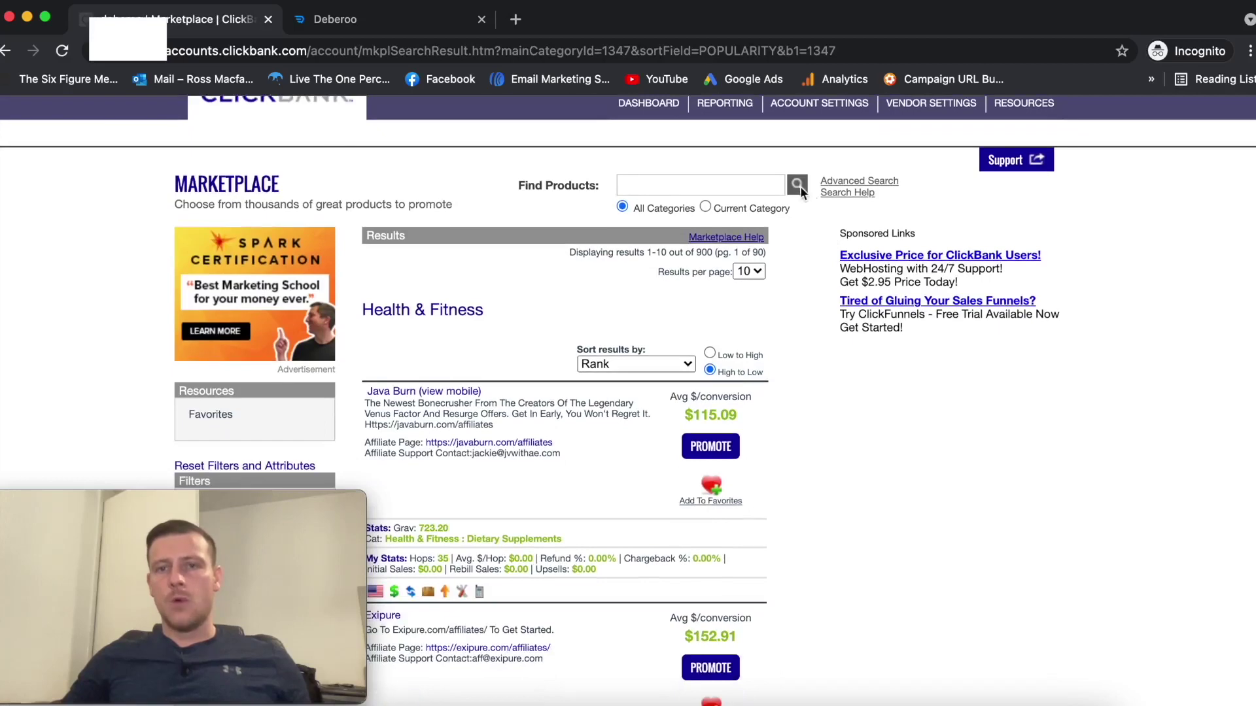
left_click(798, 189)
left_click(749, 270)
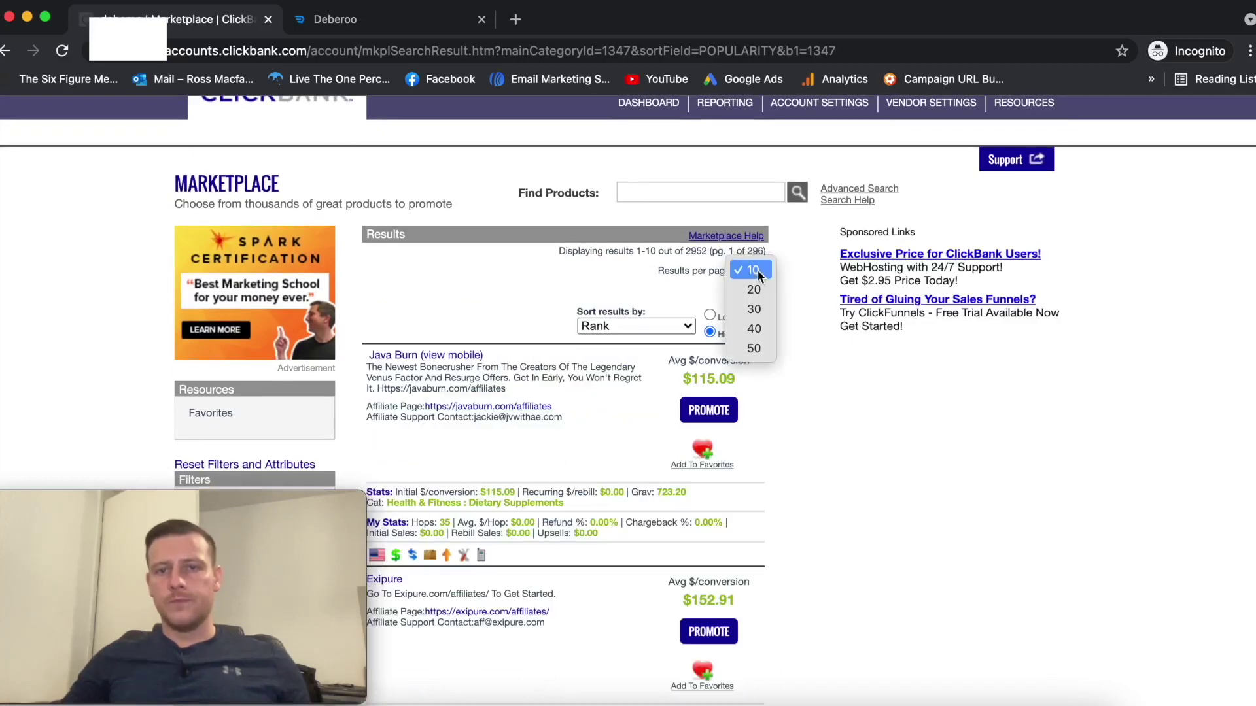
left_click(753, 350)
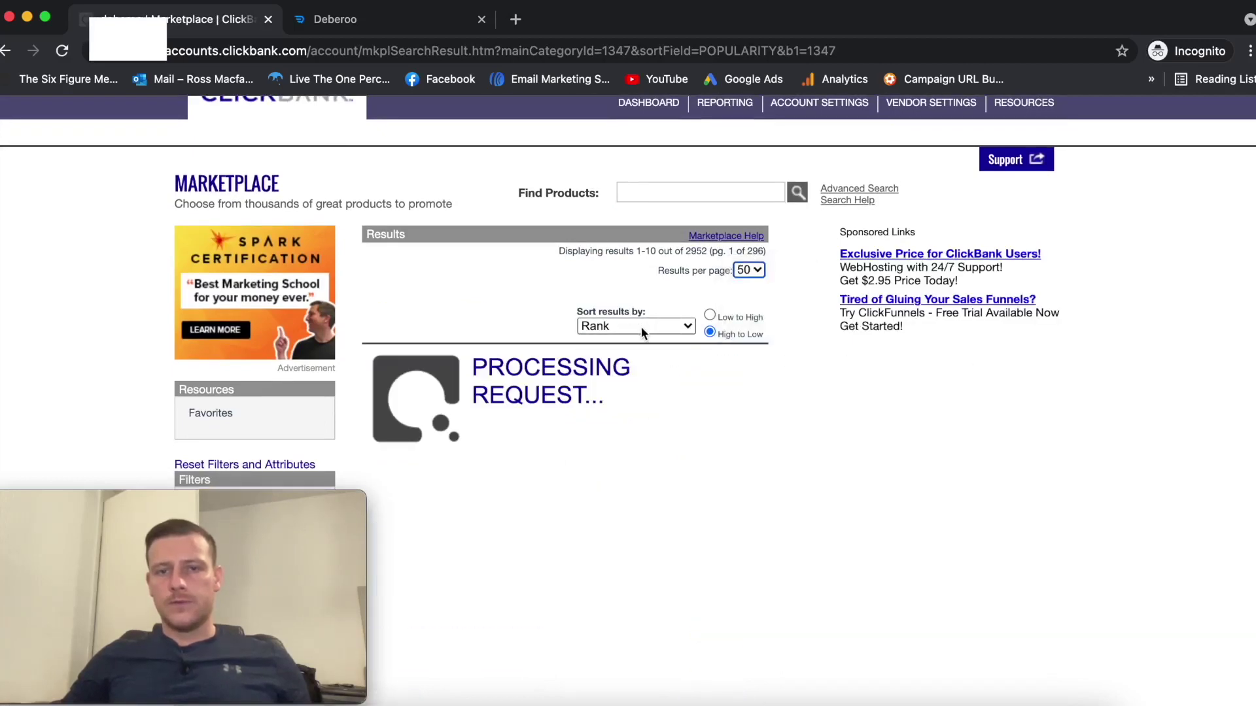
left_click(638, 328)
left_click(634, 403)
scroll(1096, 390, "down", 10)
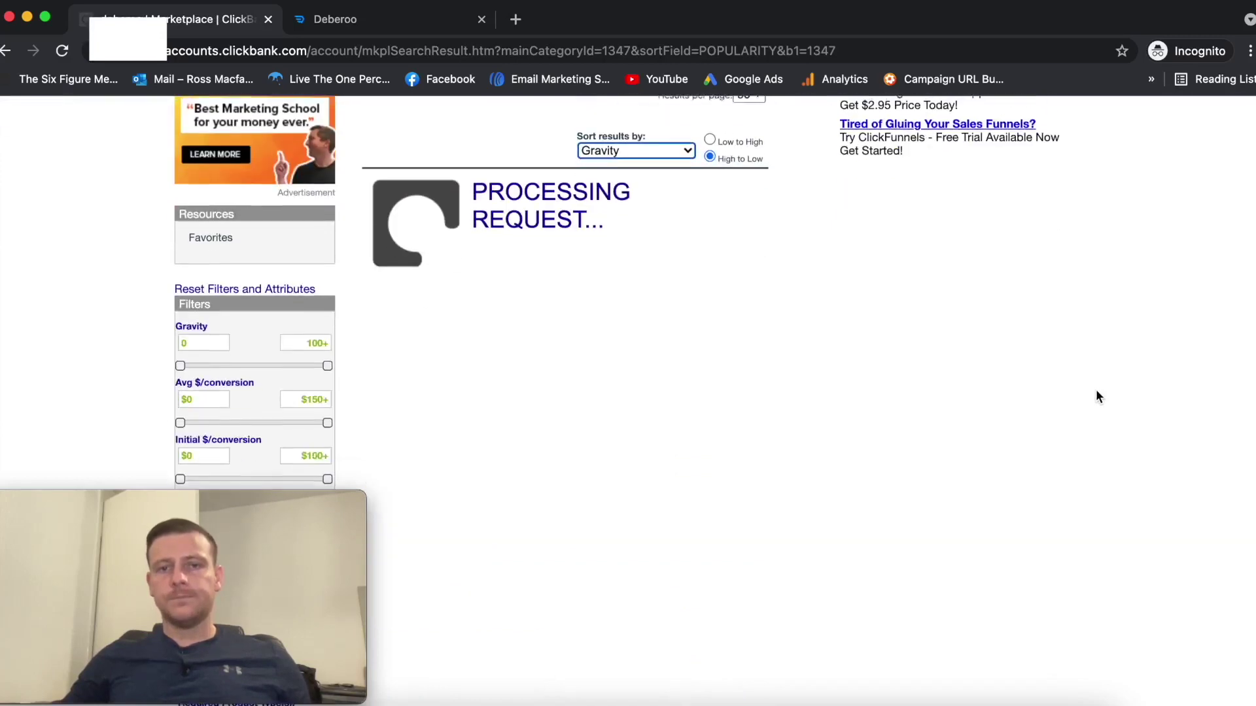
scroll(1089, 399, "down", 1)
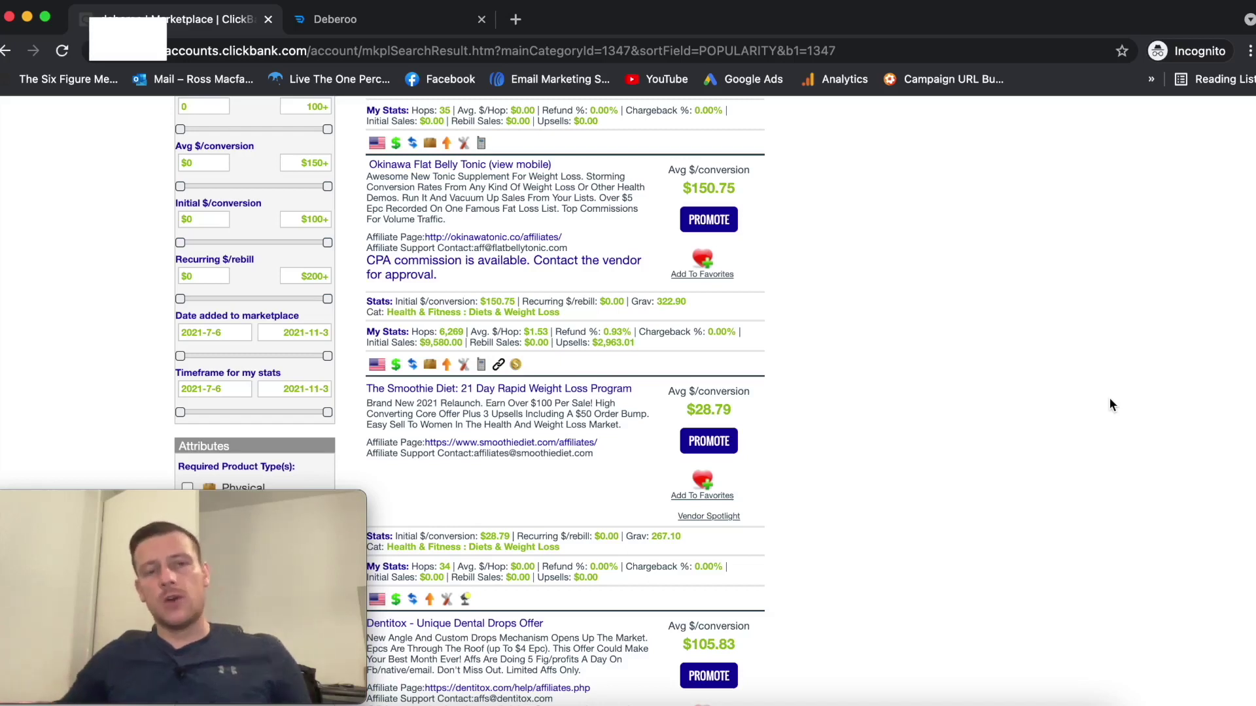
Filter the marketplace offers to a minimum average $/conversion of $100.
scroll(183, 223, "up", 2)
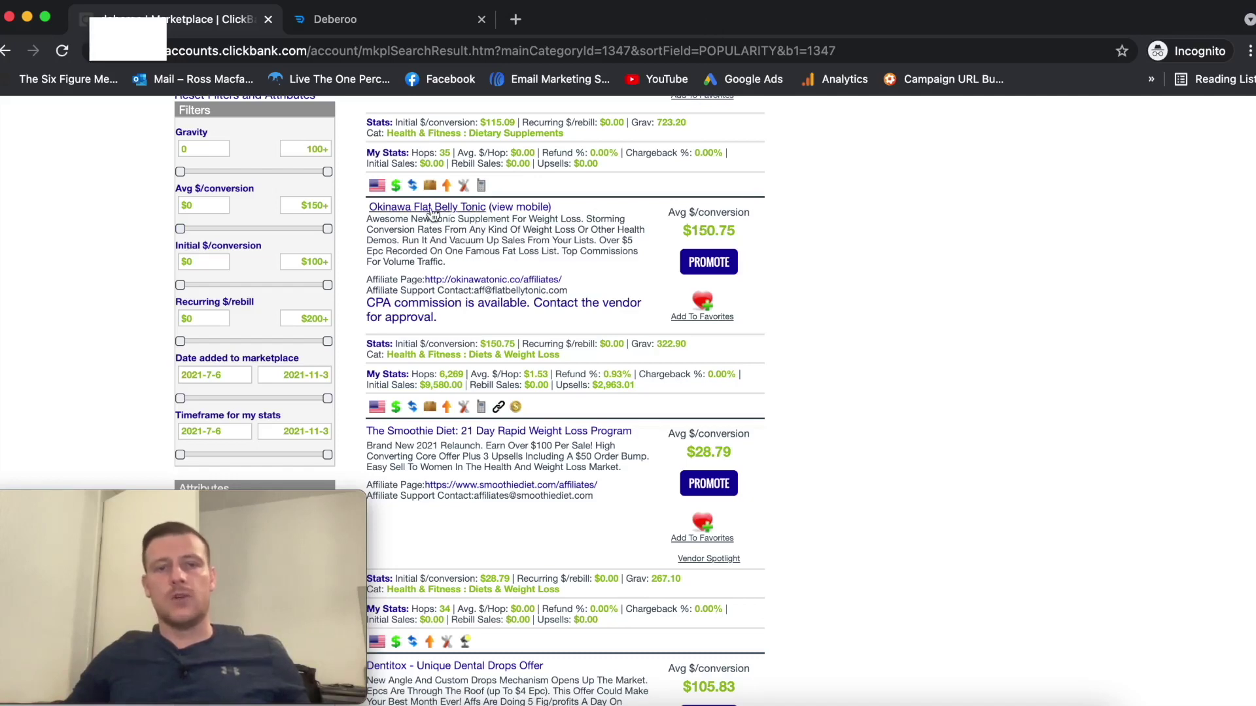
scroll(755, 423, "down", 3)
scroll(776, 347, "up", 2)
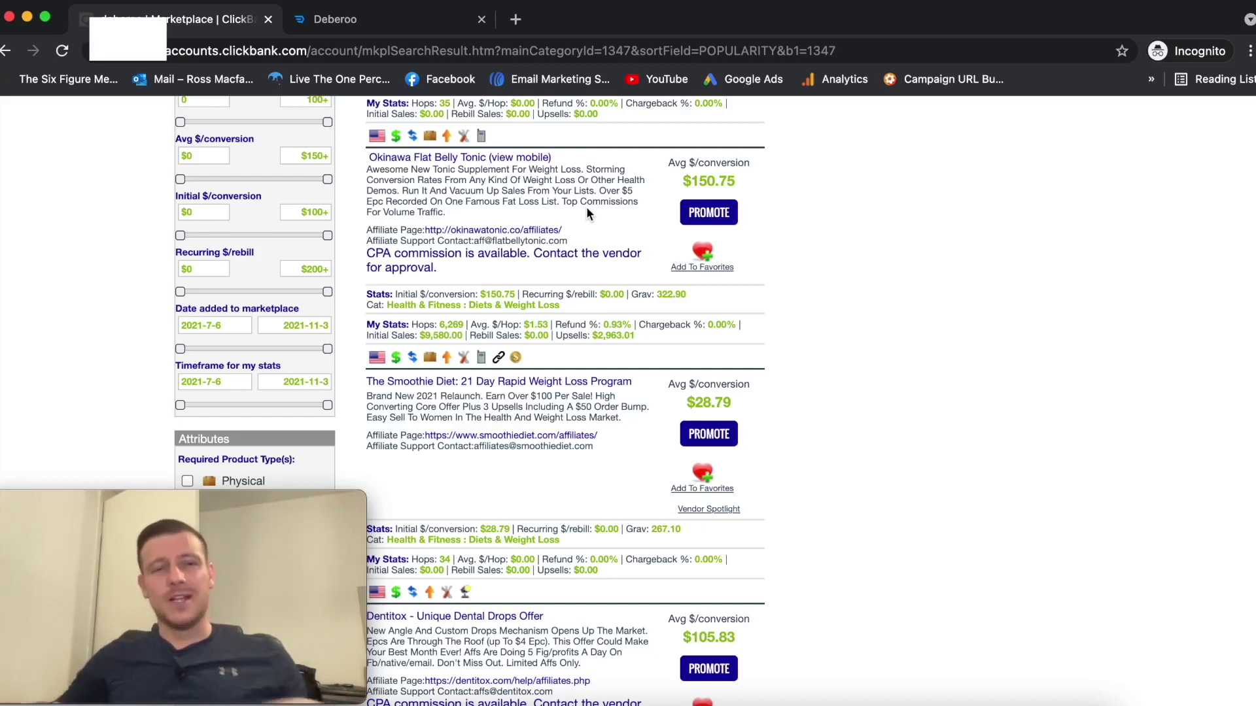
scroll(149, 235, "up", 1)
scroll(192, 188, "down", 1)
left_click_drag(185, 191, 278, 191)
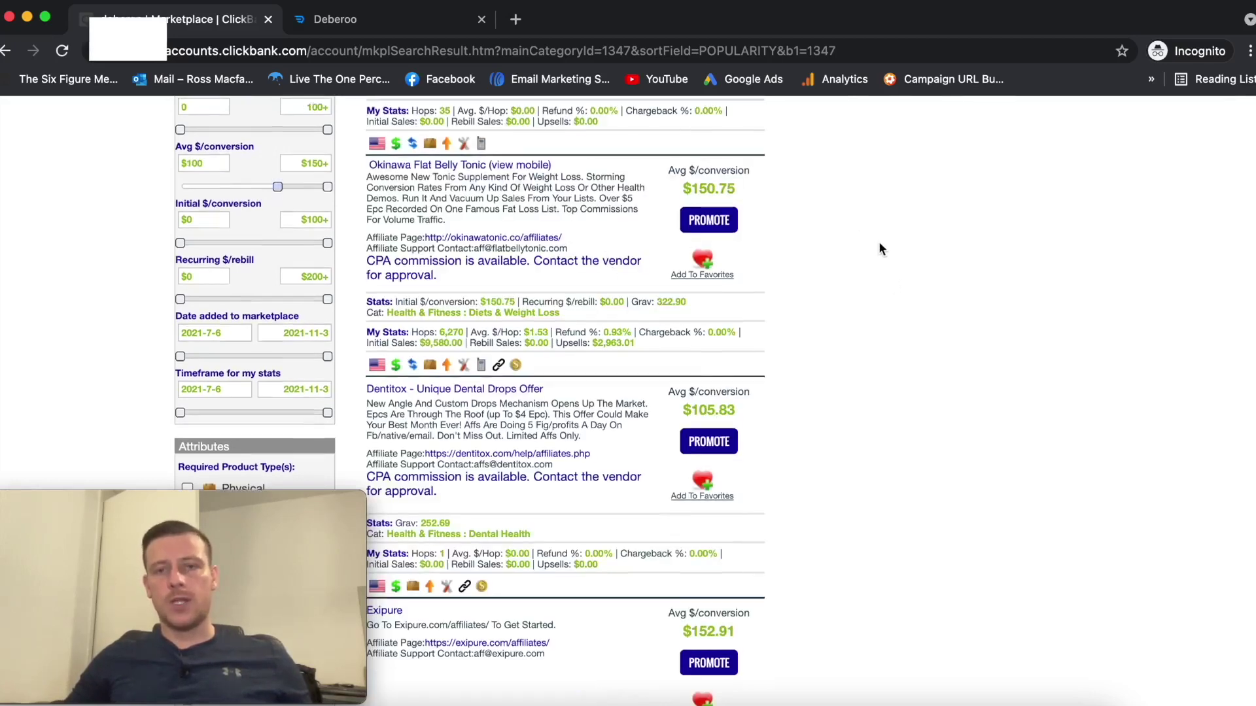
Compare the filtered offers by payout and gravity down to Dentitox and Exipure, checking them against the niches in the Google Docs plan.
scroll(878, 241, "up", 5)
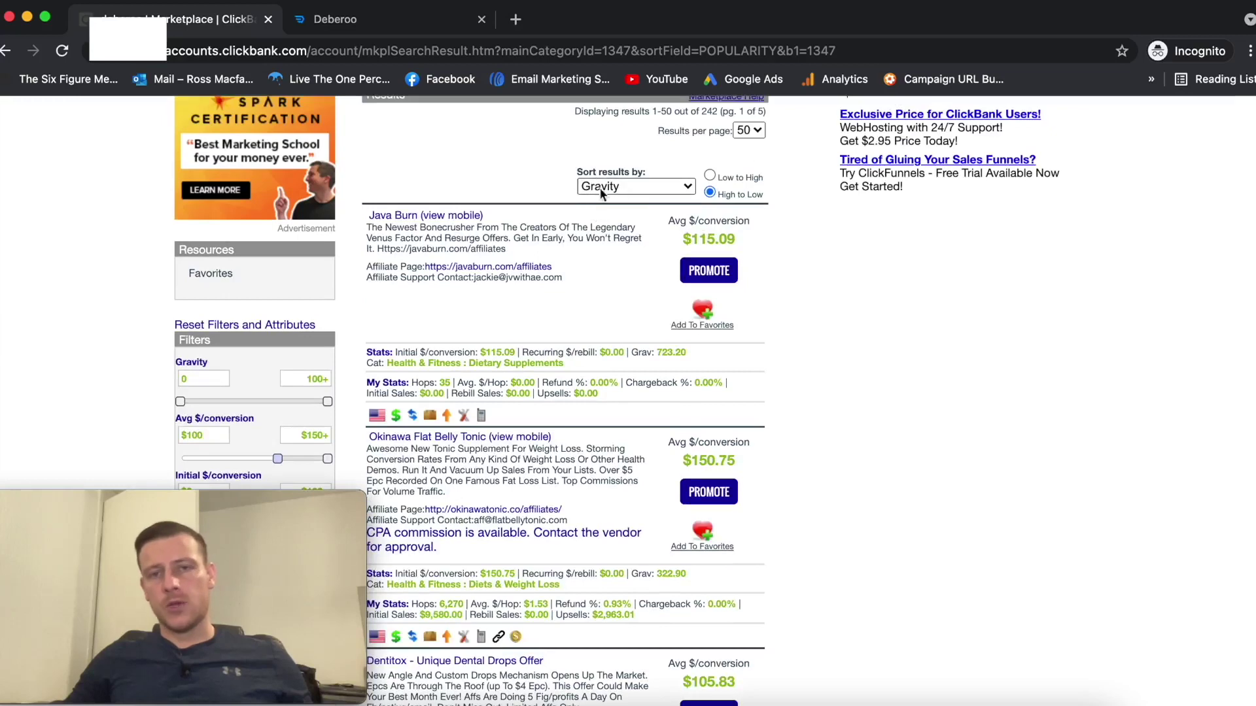
scroll(831, 248, "down", 4)
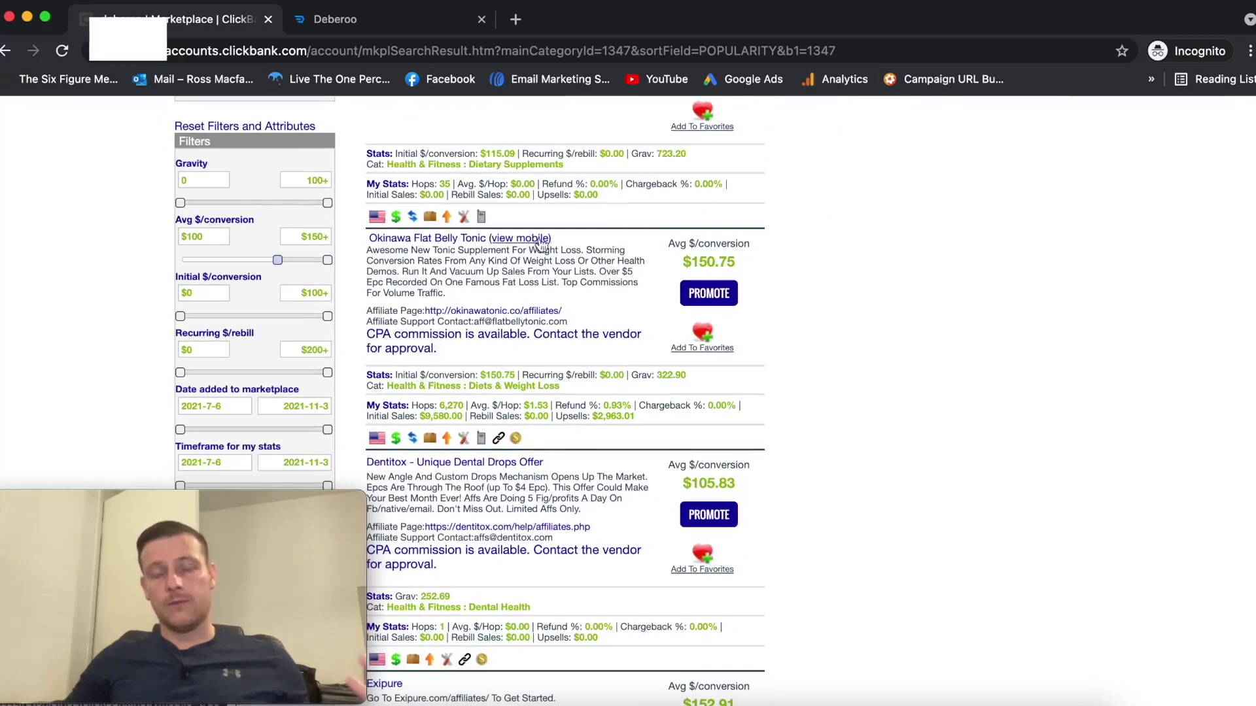
scroll(594, 259, "down", 1)
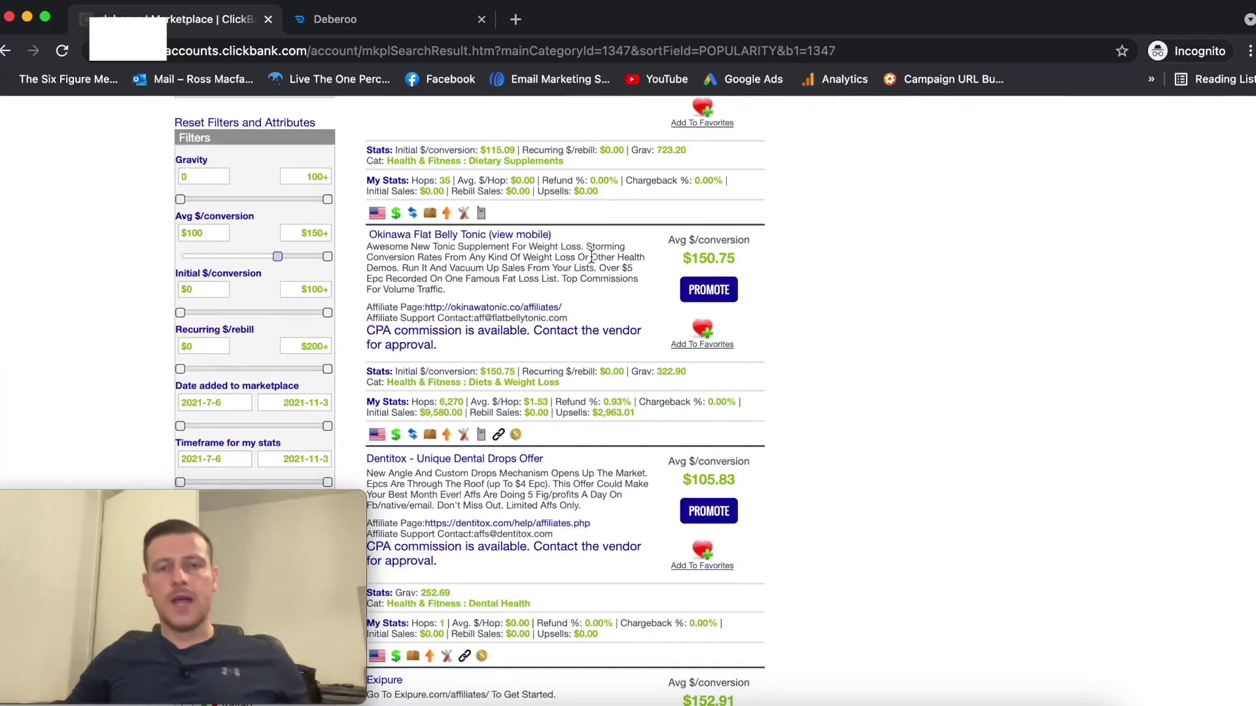
scroll(838, 301, "down", 1)
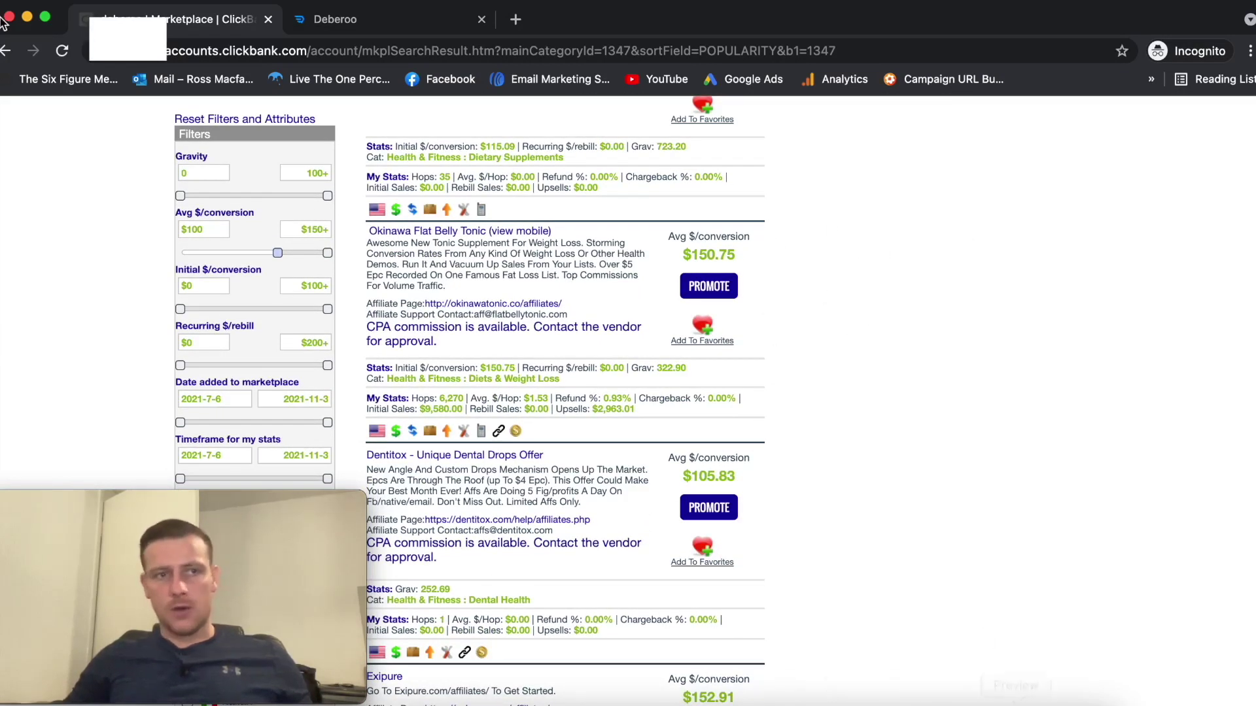
left_click(24, 18)
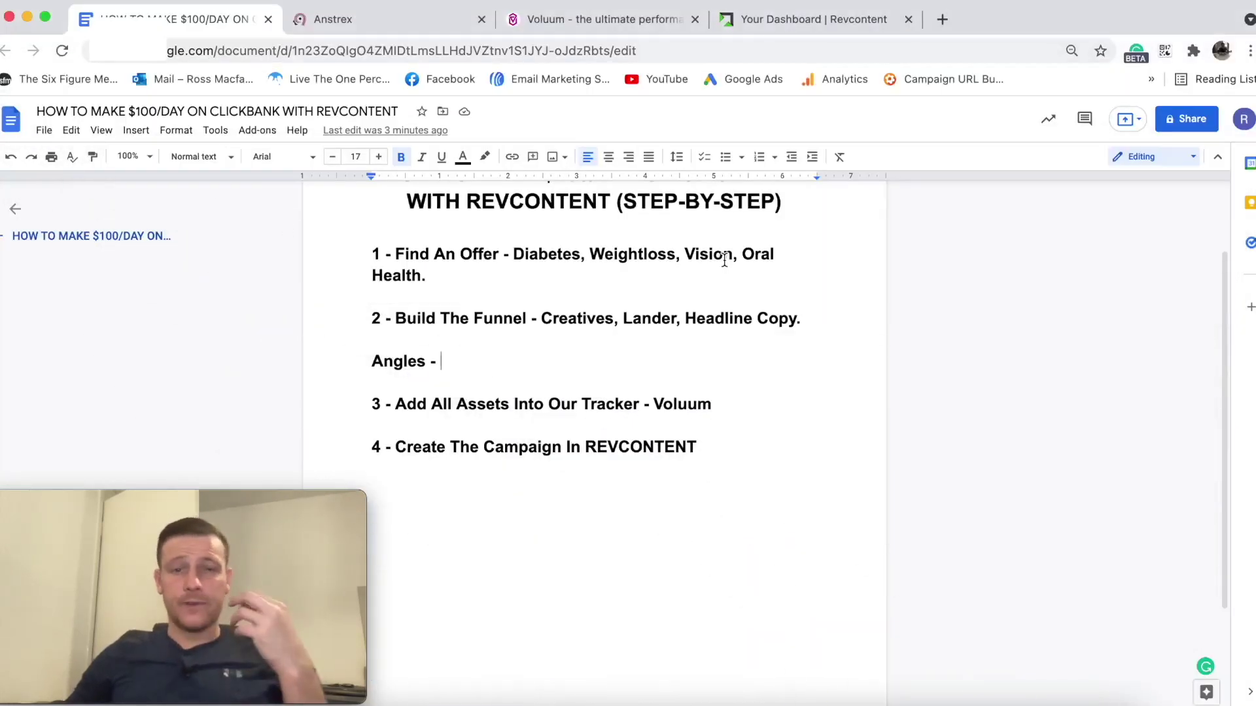
left_click(1083, 699)
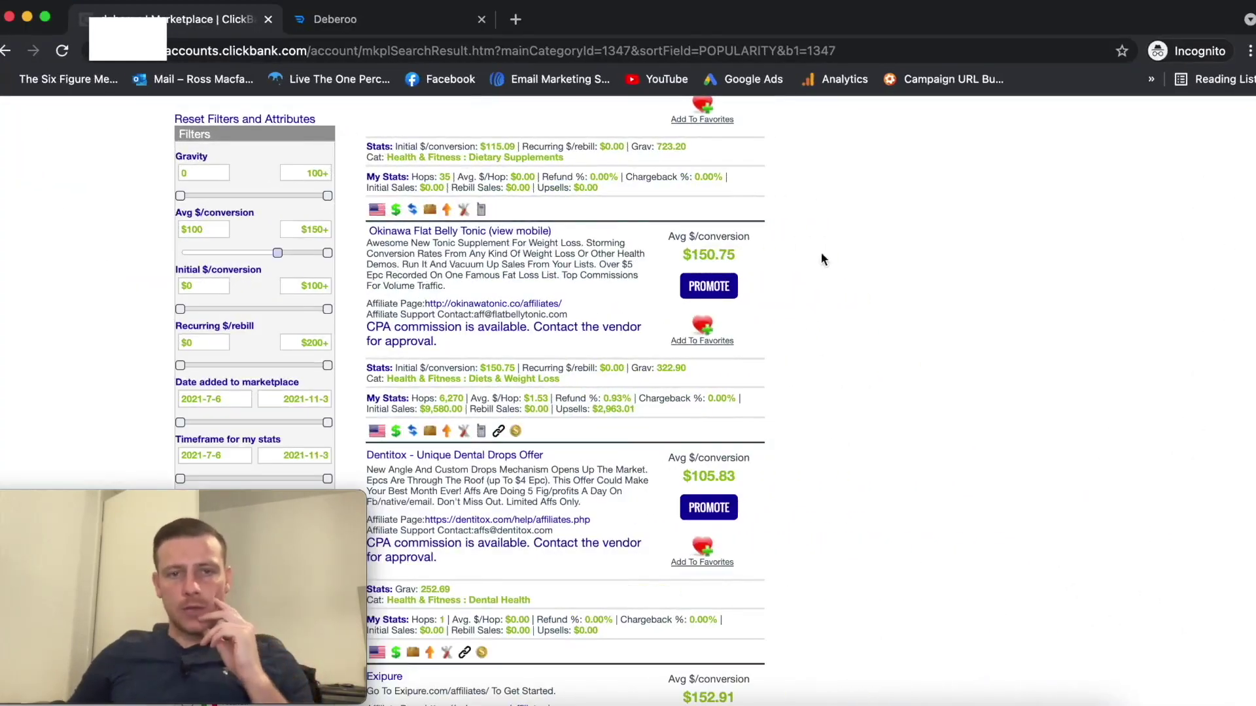
scroll(400, 233, "down", 5)
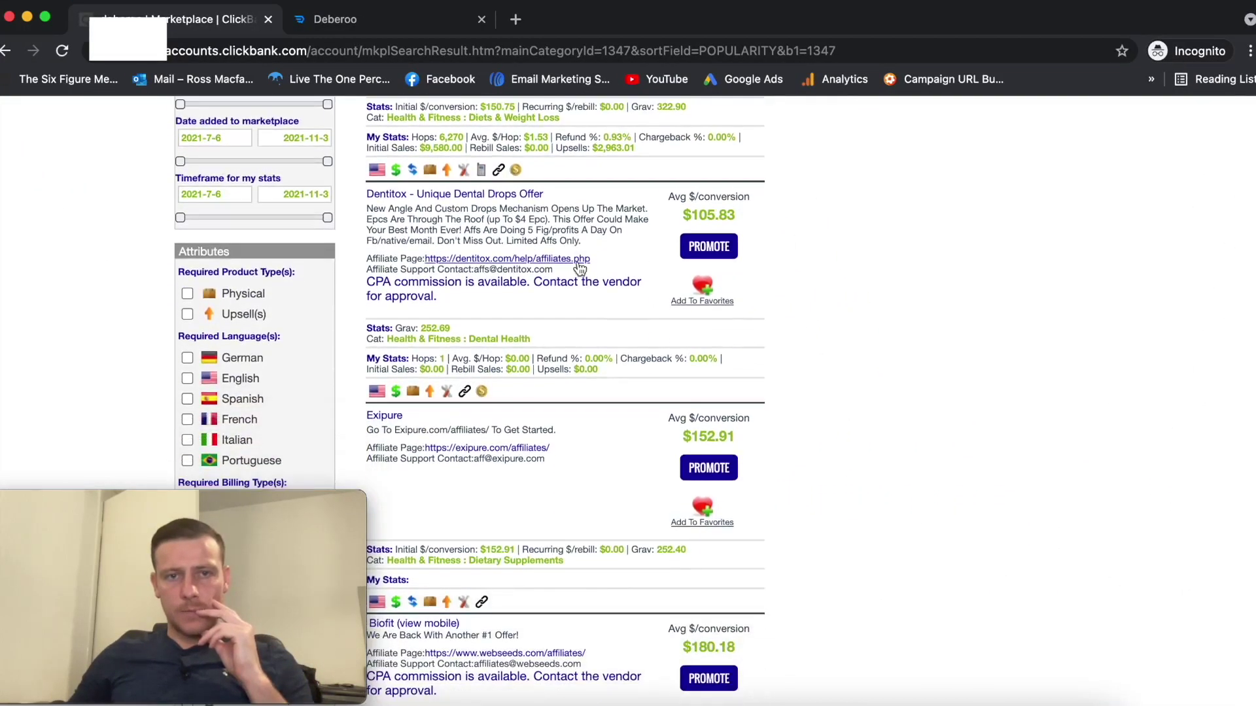
Open the Dentitox offer's sales page and examine its headline, story, product certifications and pricing pitch.
left_click(389, 195)
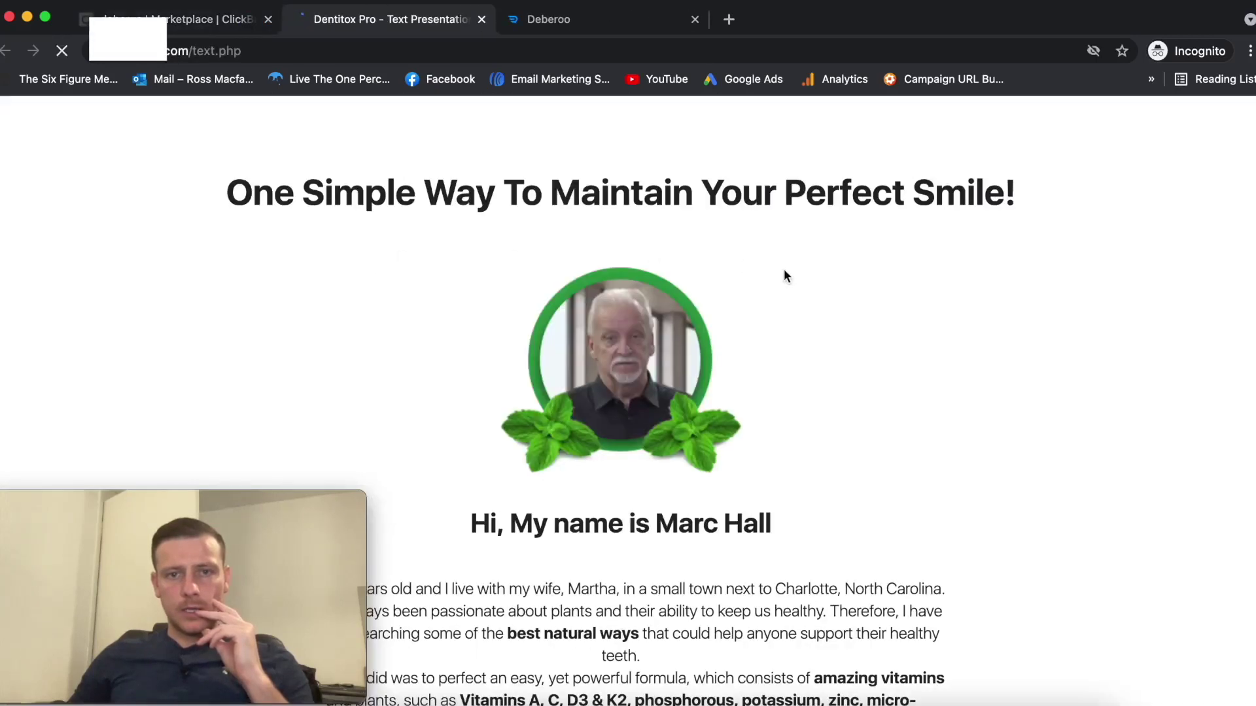
scroll(784, 268, "down", 4)
scroll(782, 268, "down", 13)
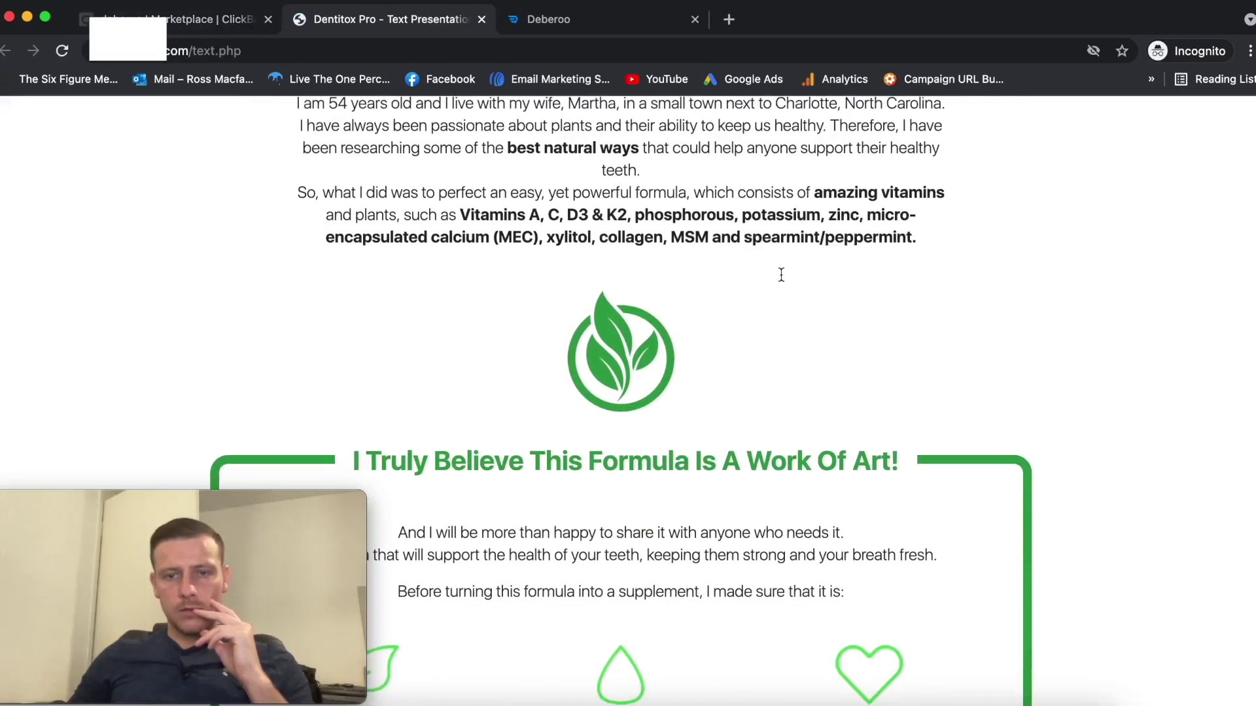
scroll(782, 282, "down", 8)
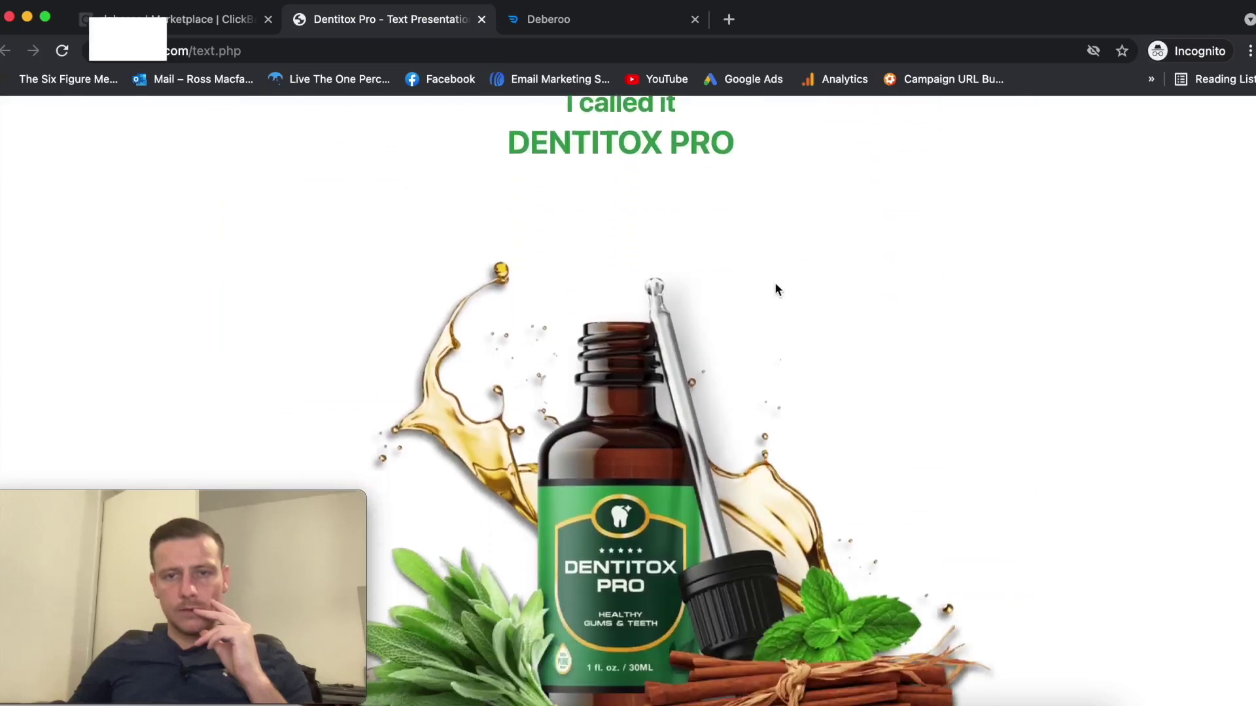
scroll(666, 255, "down", 14)
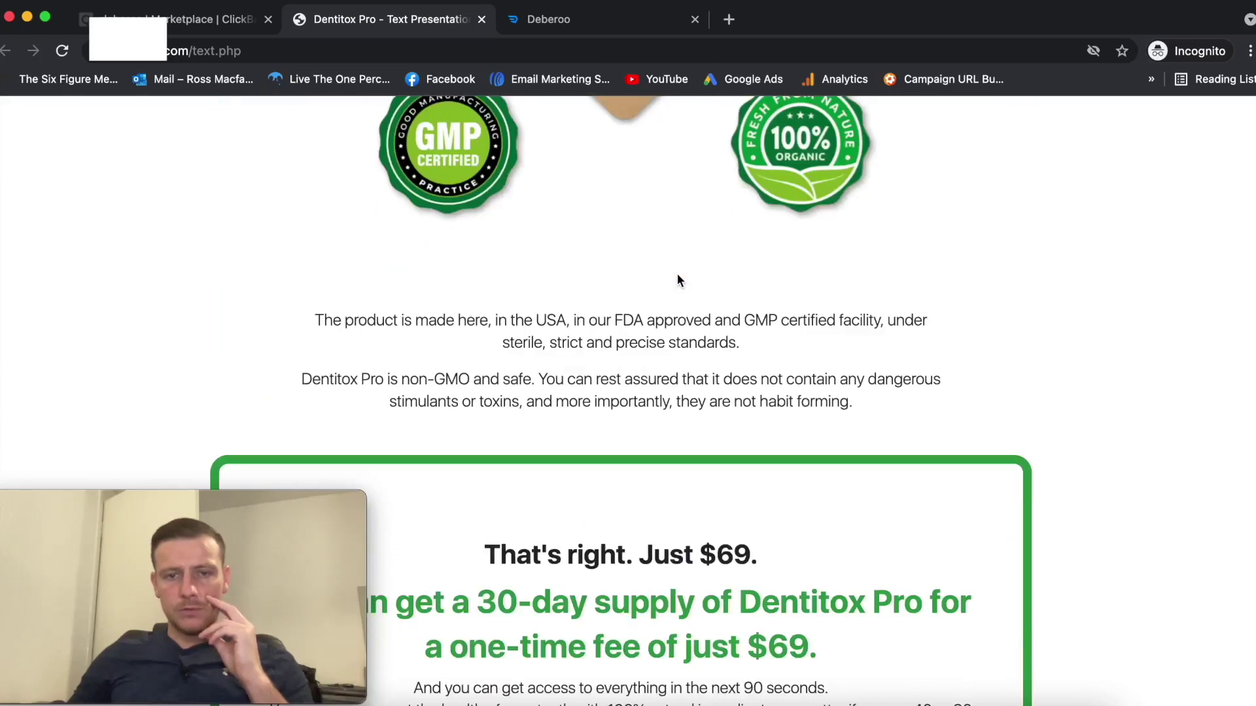
scroll(778, 350, "down", 11)
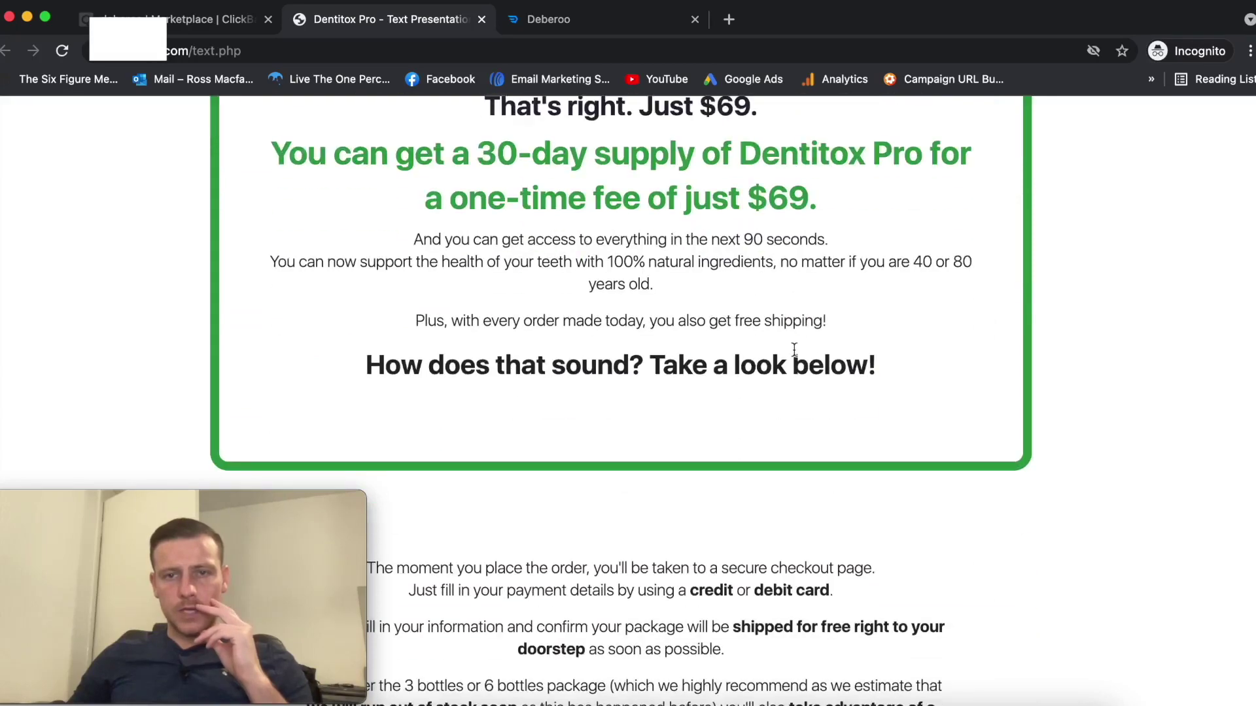
scroll(794, 346, "down", 10)
Review the Dentitox page's package prices, money-back guarantee and opening copy, and close the page to return to the marketplace.
scroll(800, 344, "up", 5)
scroll(802, 351, "up", 9)
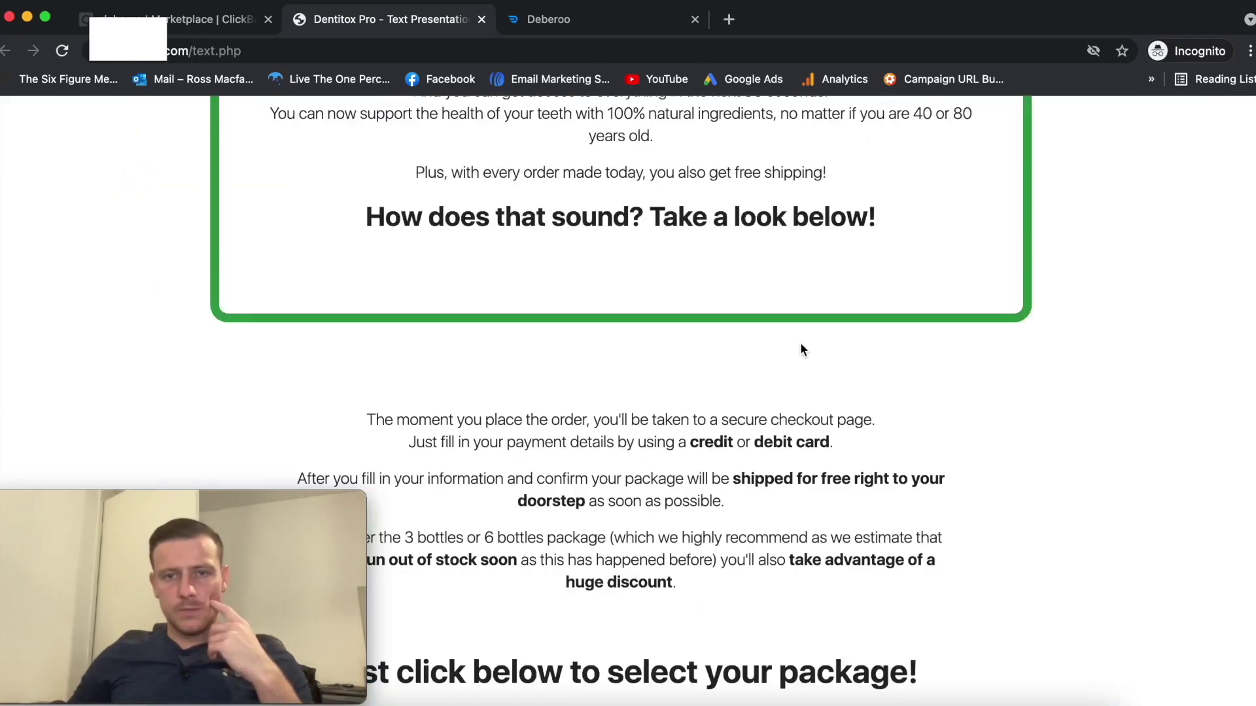
scroll(801, 347, "up", 12)
scroll(801, 346, "down", 20)
scroll(803, 351, "down", 20)
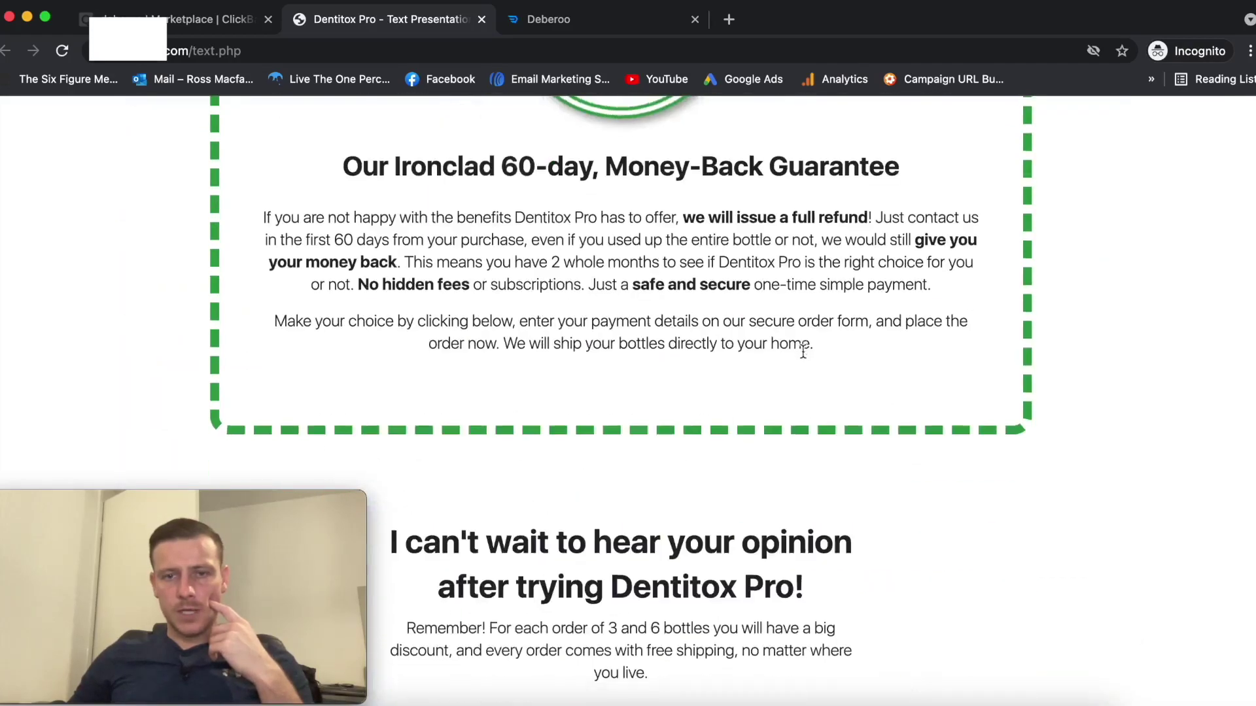
scroll(806, 350, "down", 15)
scroll(806, 352, "up", 15)
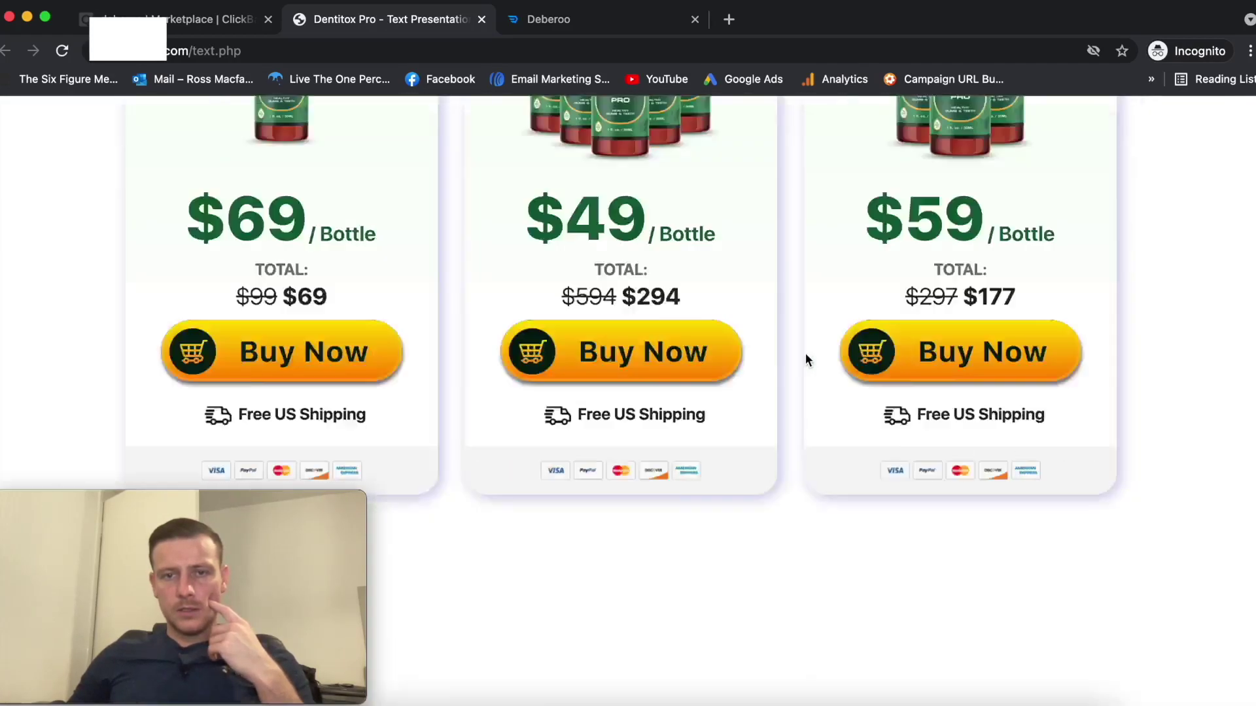
scroll(811, 350, "down", 8)
scroll(818, 347, "up", 20)
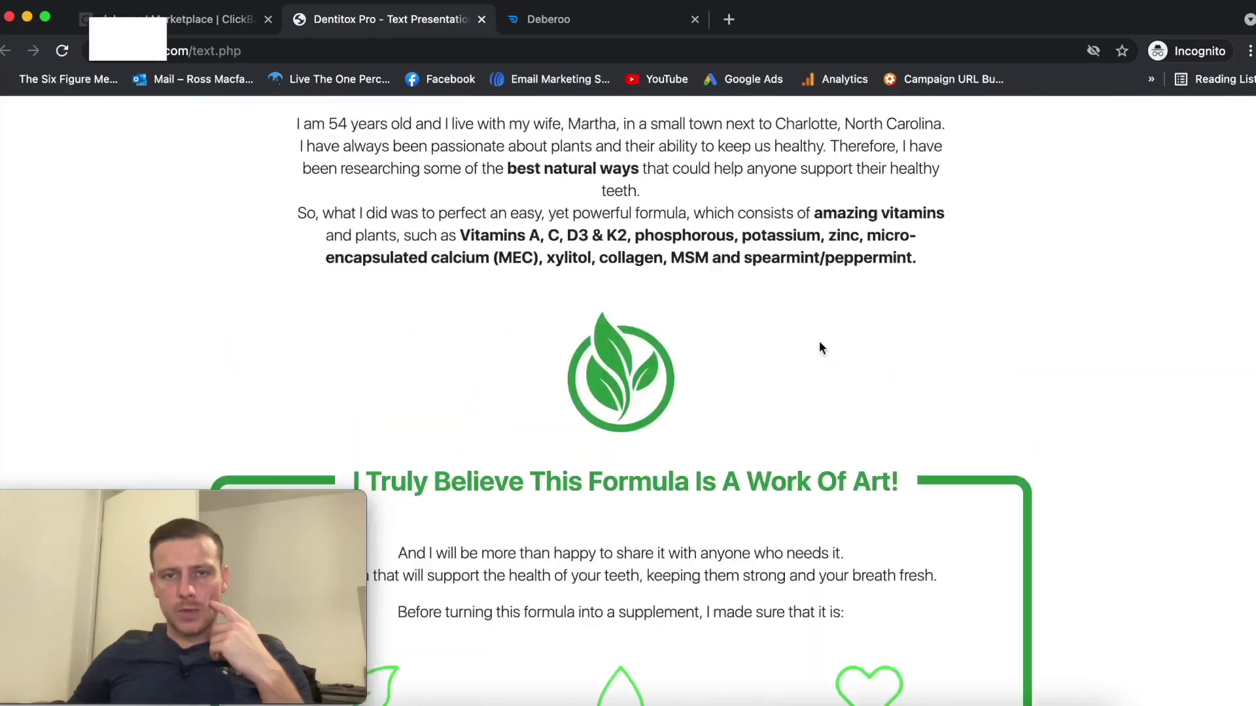
left_click(481, 19)
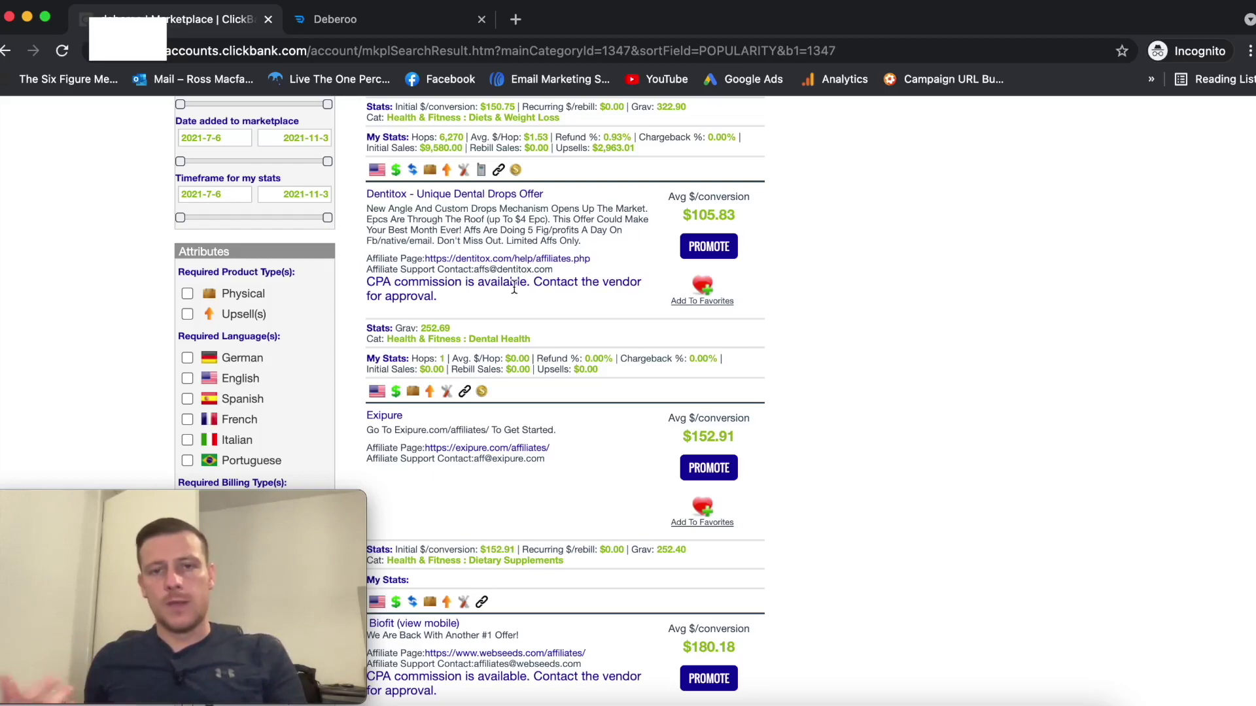
Browse the filtered marketplace offers past Exipure, Biofit and Synogut, and open the Altai Balance offer's sales page.
scroll(791, 336, "down", 5)
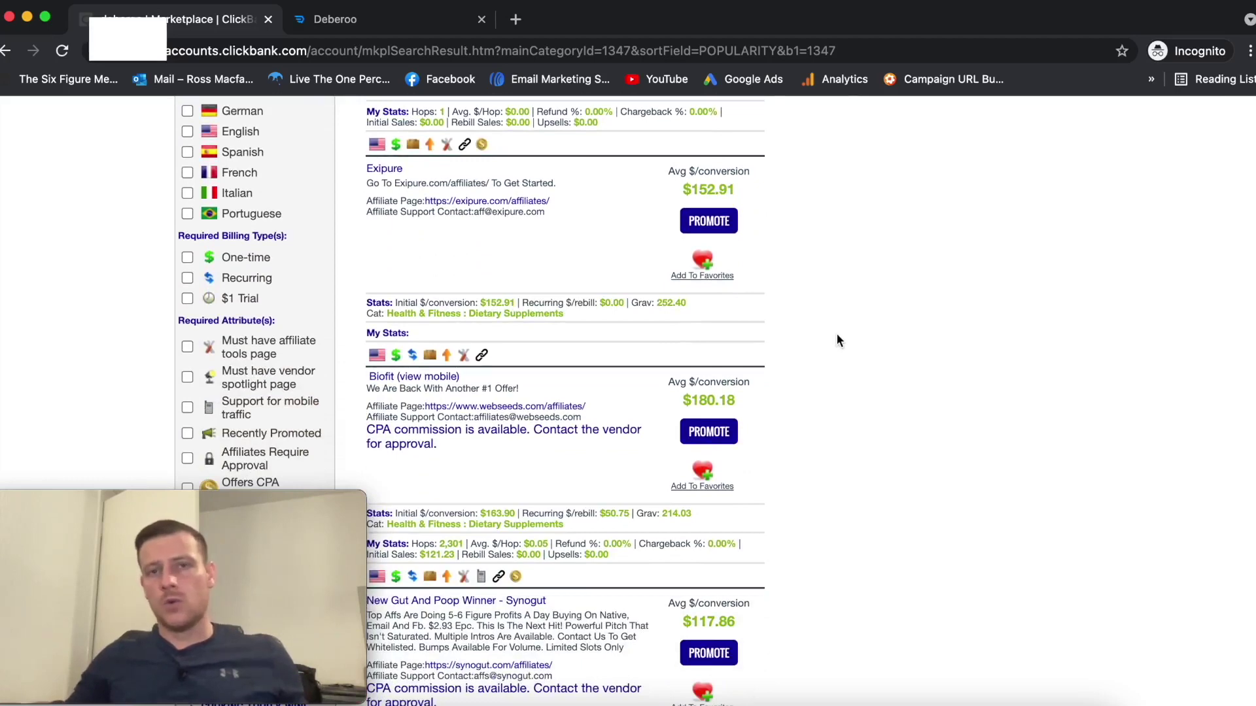
scroll(842, 333, "down", 10)
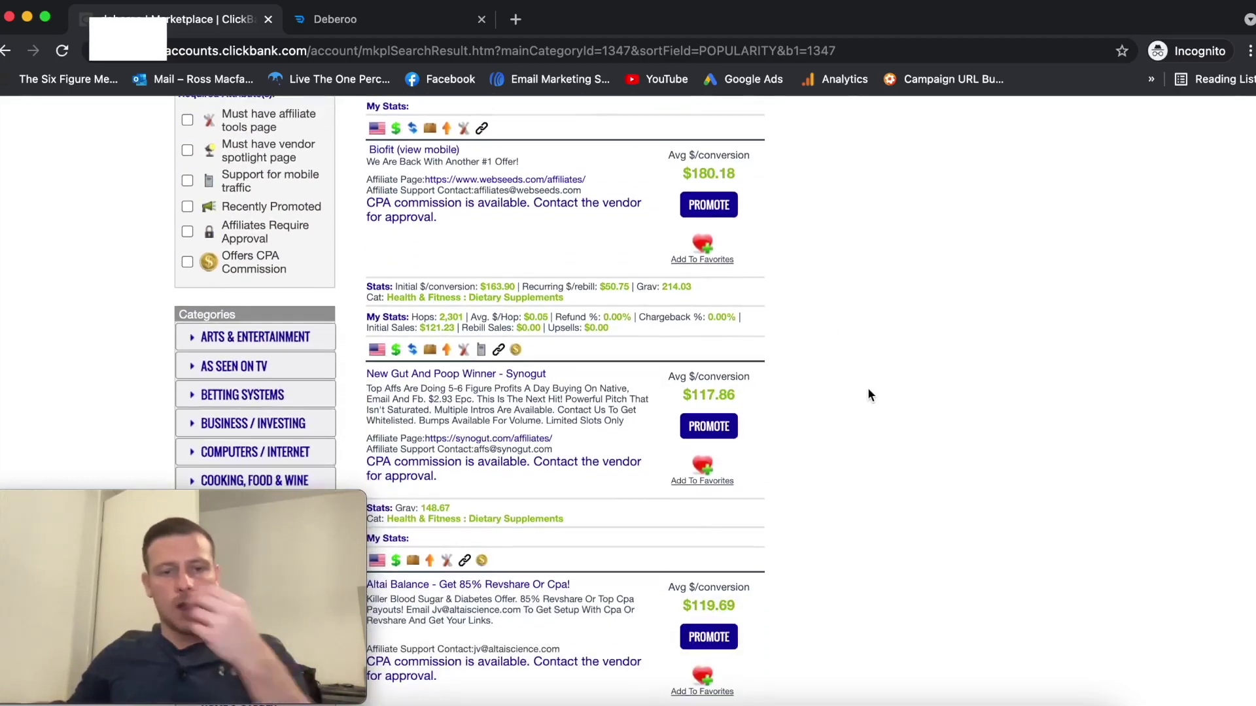
scroll(873, 386, "down", 1)
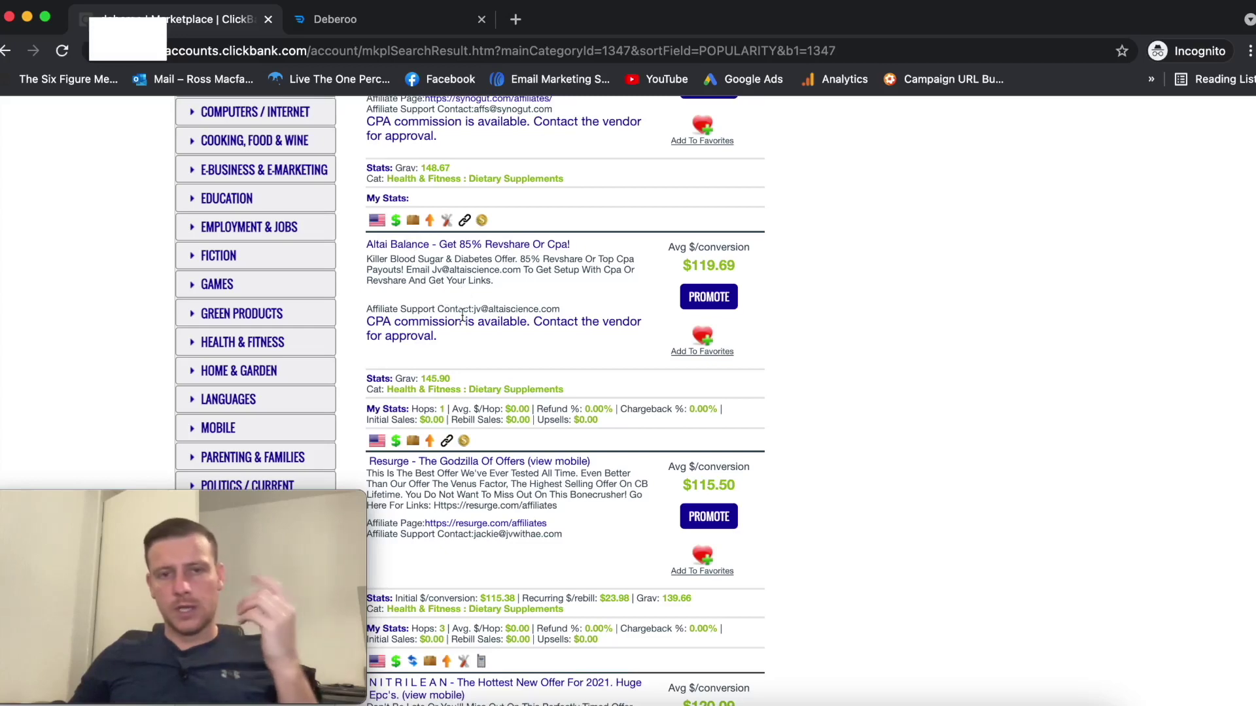
left_click(427, 253)
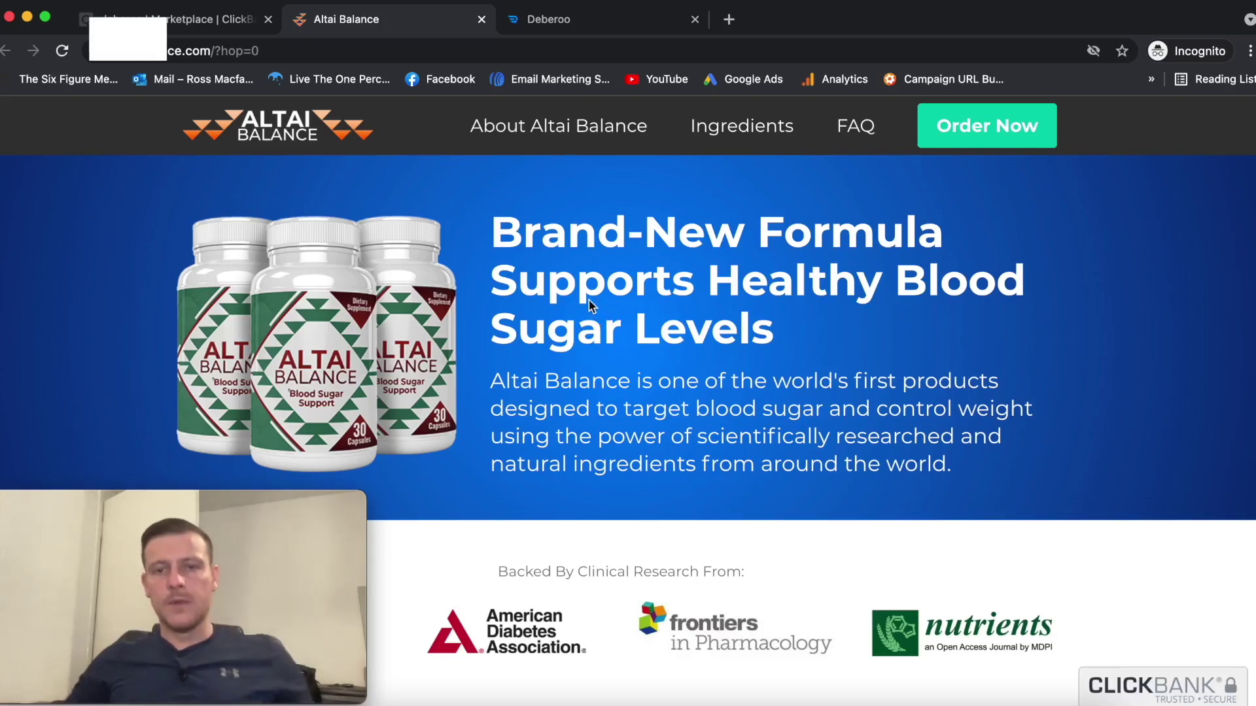
Examine the Altai Balance page's clinical research backing, its blood sugar and particulate matter story, and the product introduction.
scroll(598, 320, "down", 3)
scroll(595, 330, "down", 5)
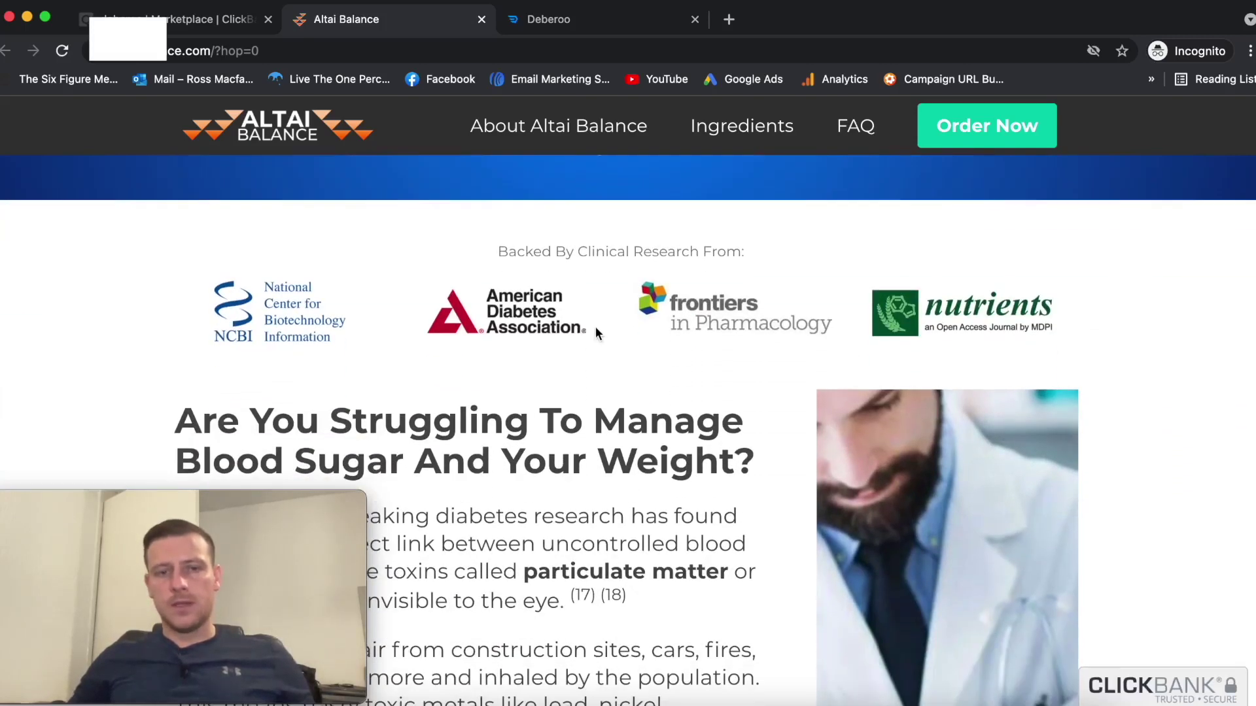
scroll(603, 338, "down", 6)
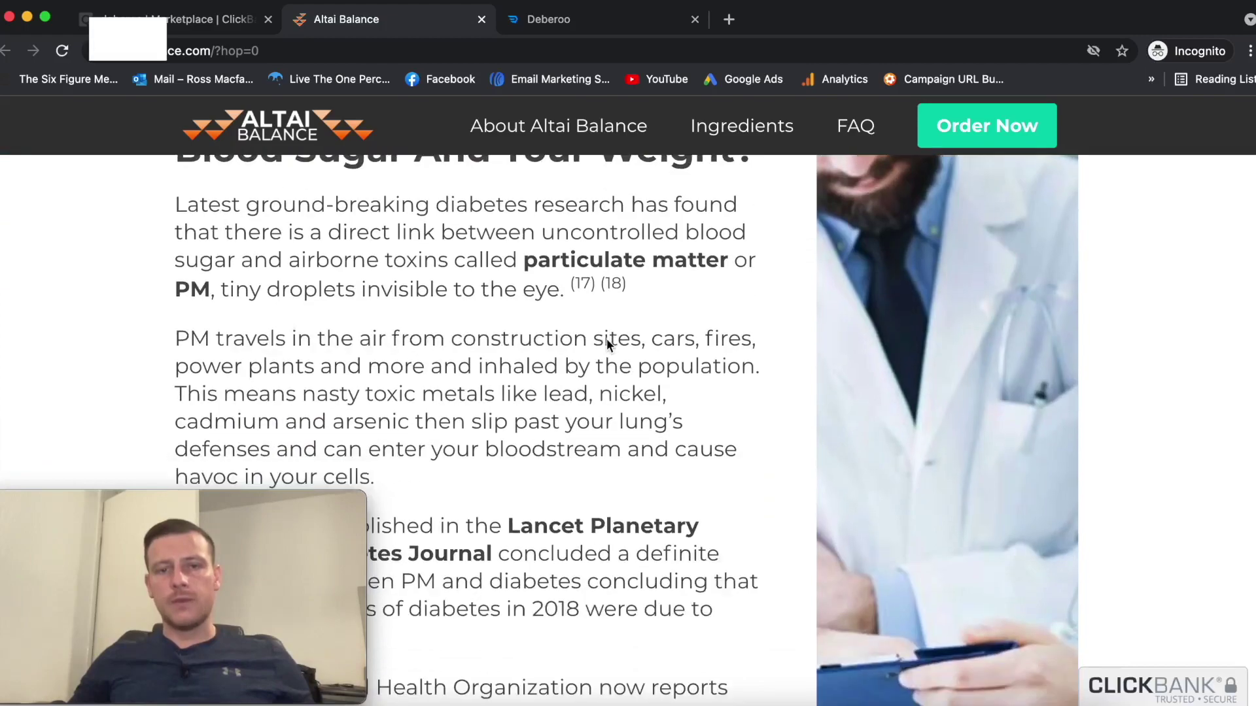
scroll(610, 337, "up", 7)
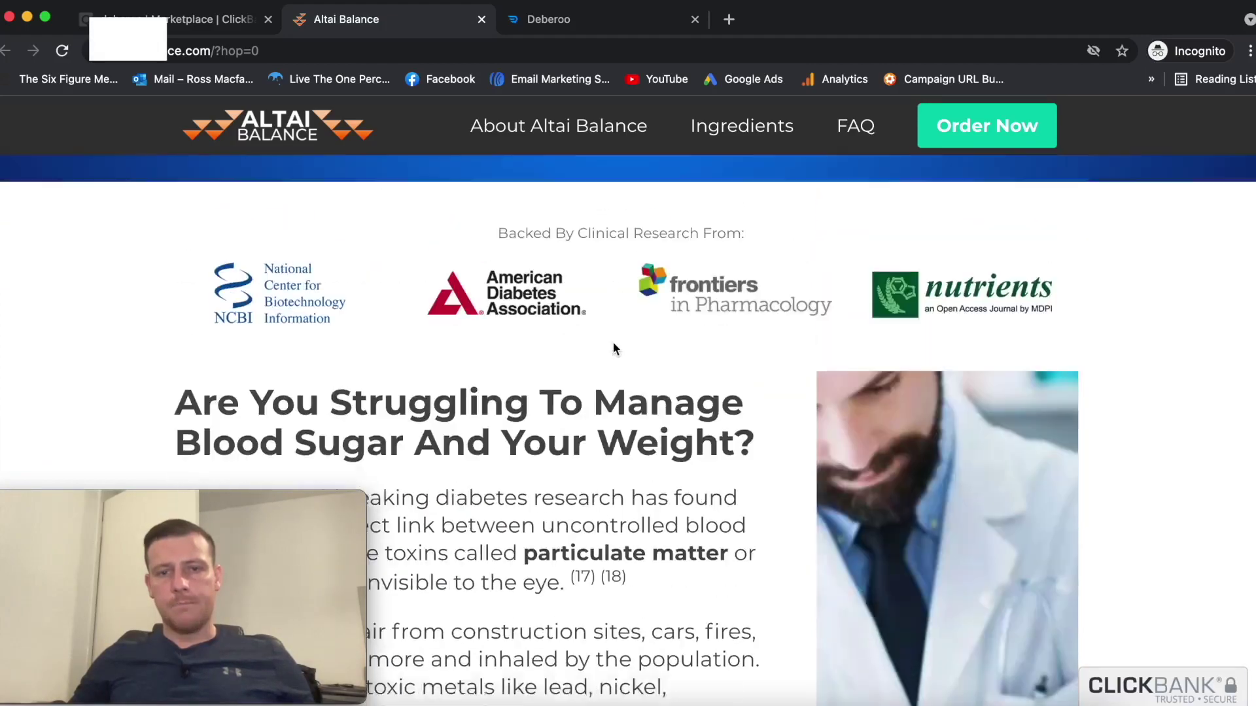
scroll(614, 341, "down", 7)
scroll(614, 346, "down", 9)
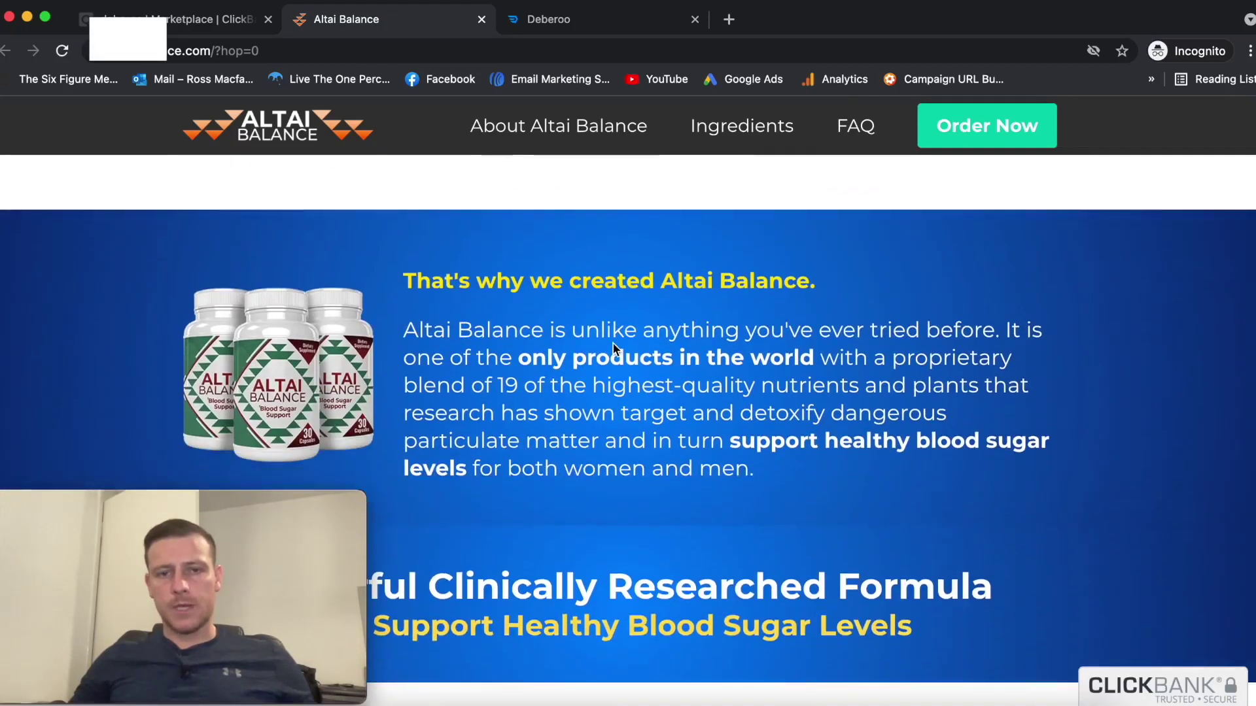
Review the Altai Balance ingredient descriptions from White Mulberry and Bitter Melon down to Taurine and Banaba for possible angles.
scroll(613, 342, "down", 5)
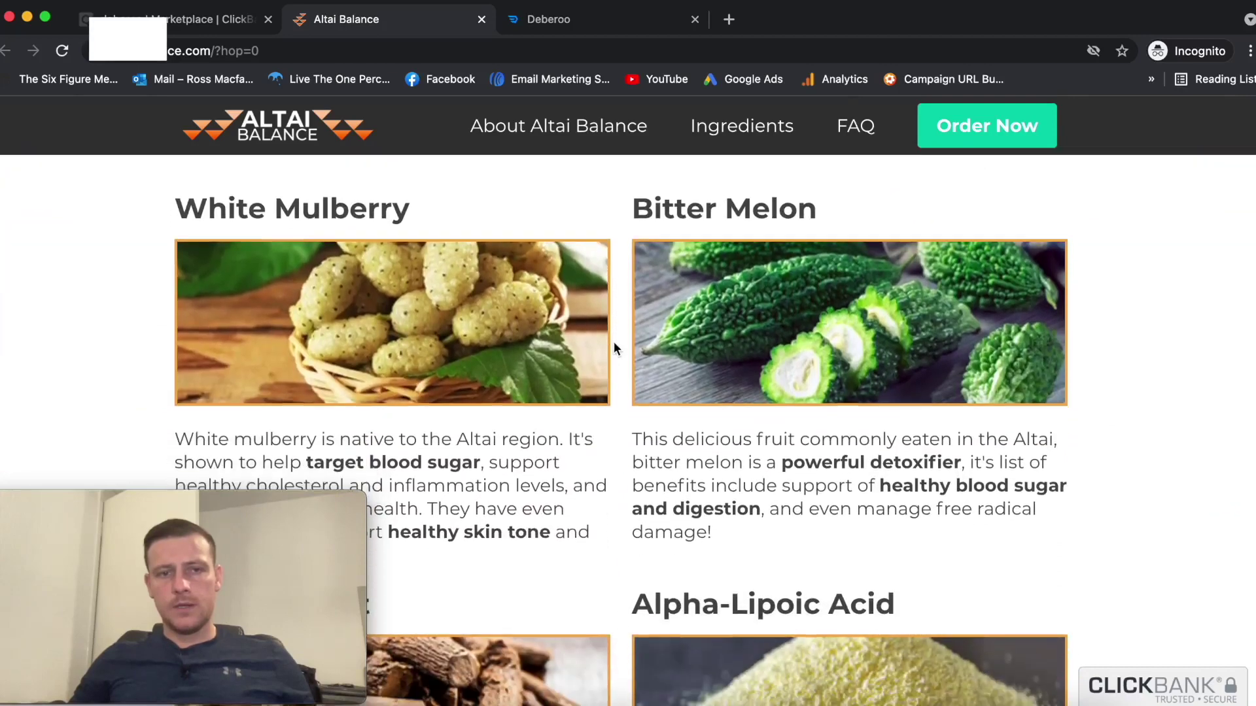
scroll(523, 304, "down", 4)
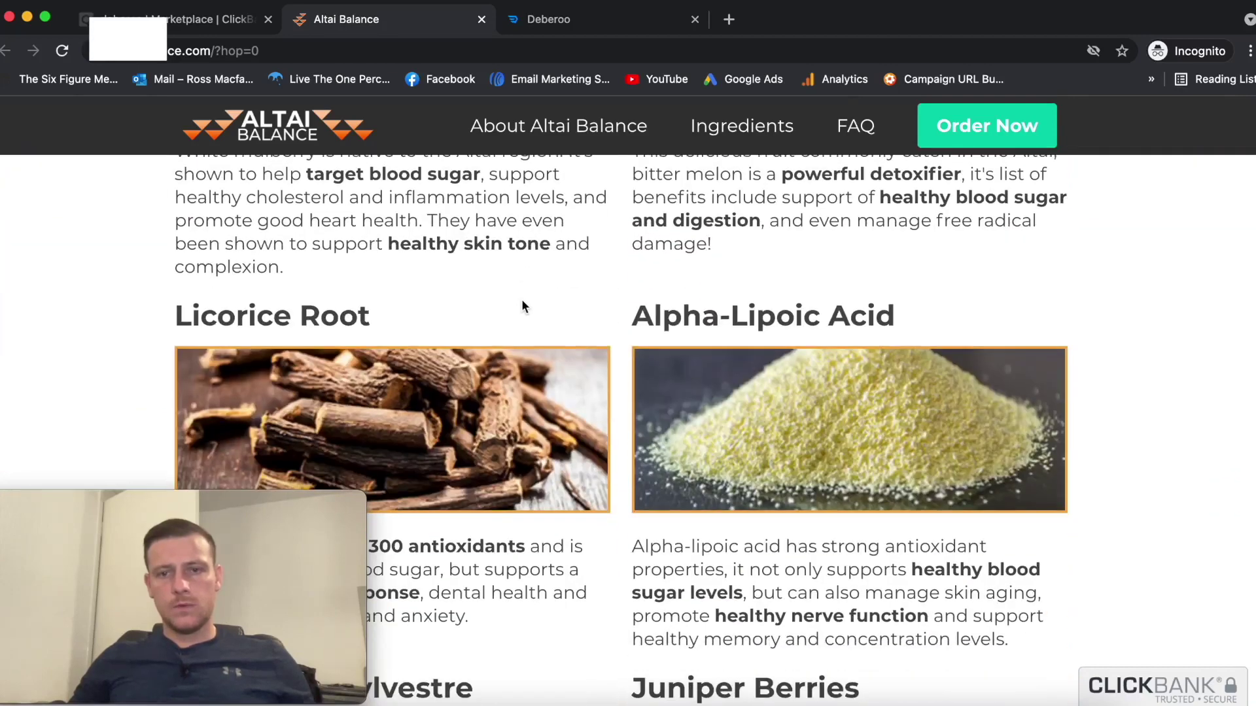
scroll(523, 306, "down", 7)
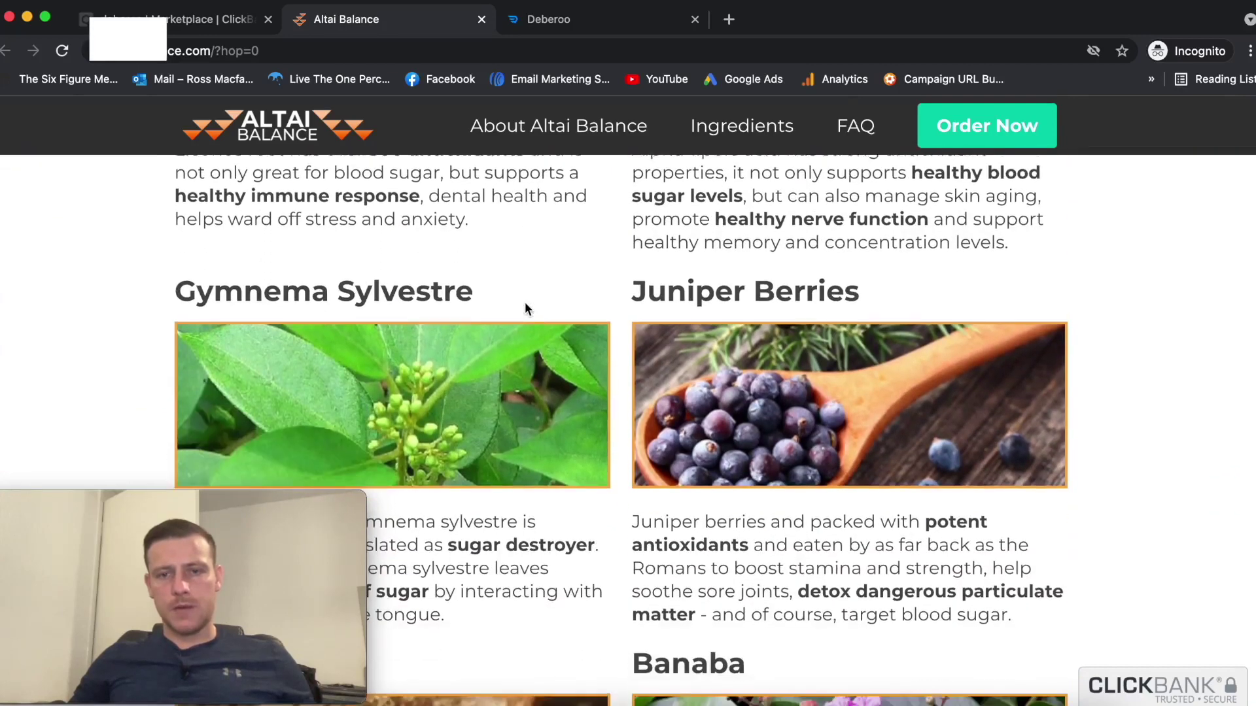
scroll(528, 307, "down", 1)
scroll(657, 319, "down", 8)
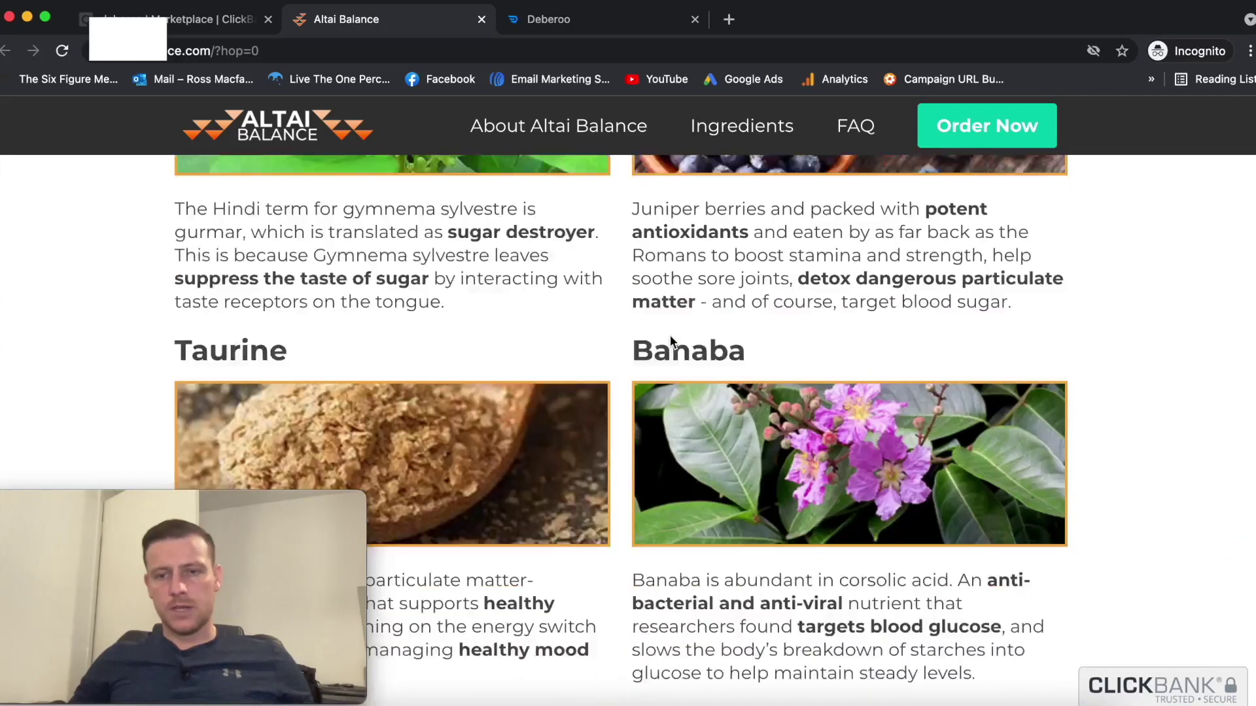
scroll(667, 339, "up", 15)
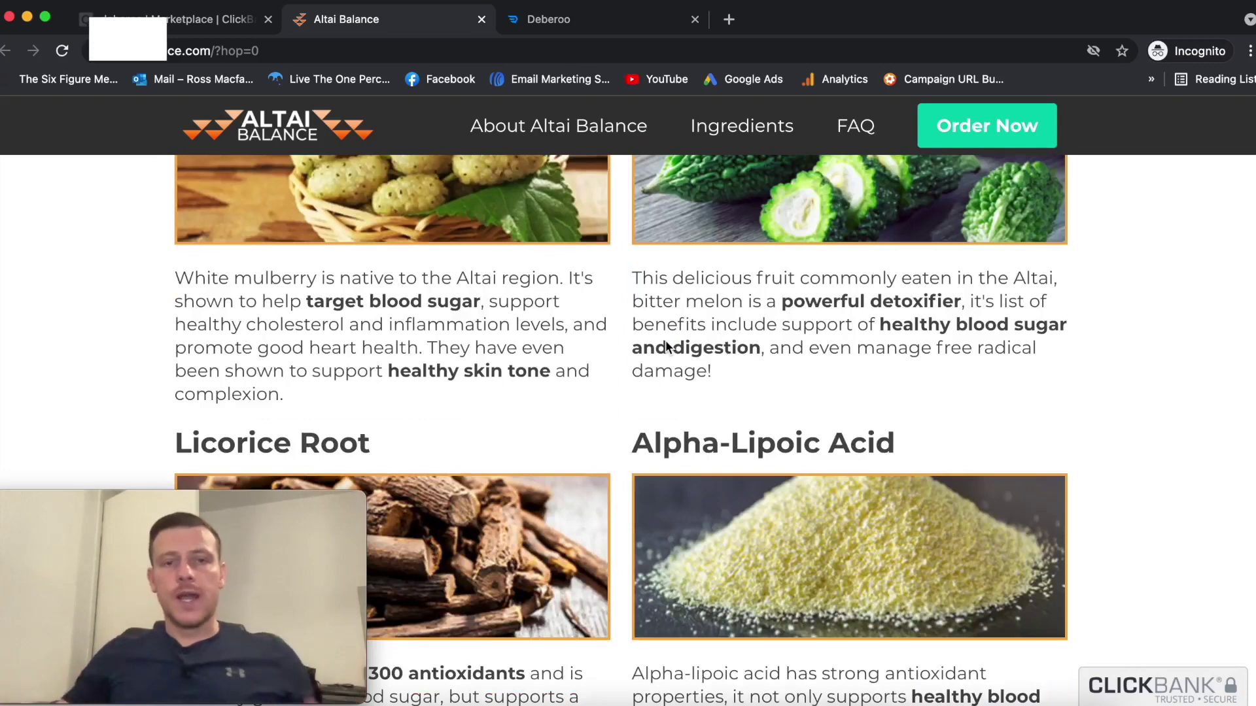
scroll(672, 353, "up", 5)
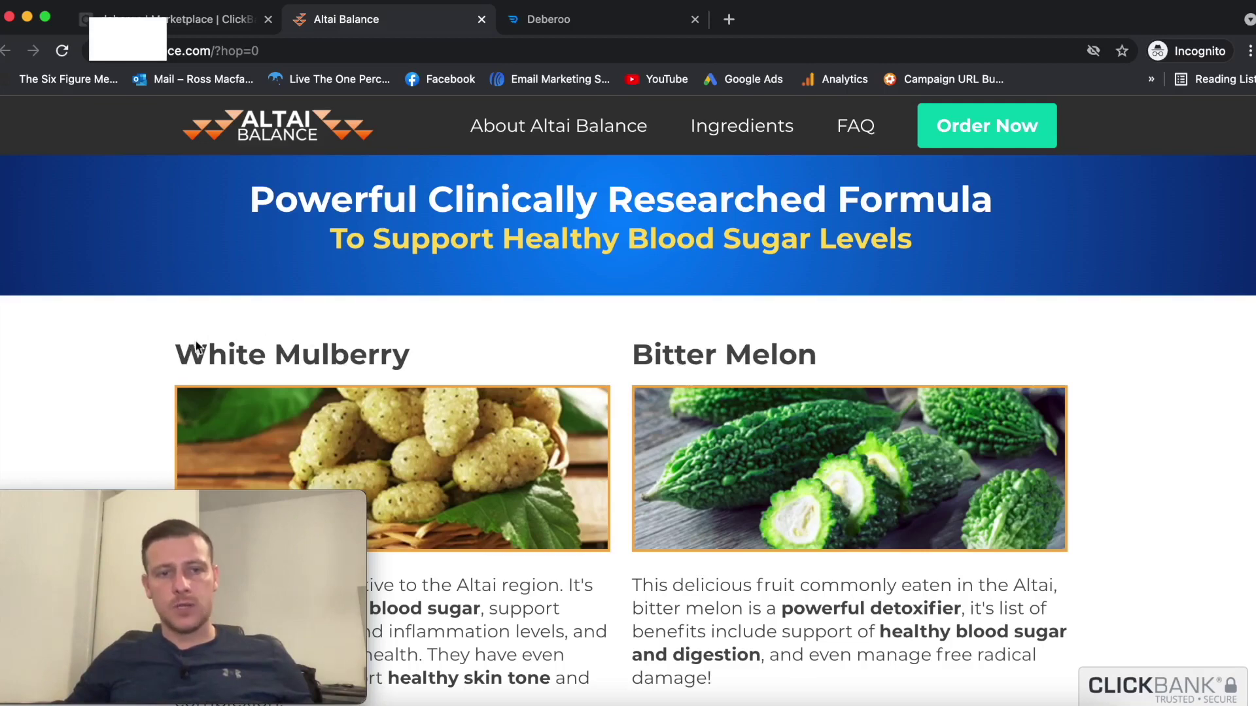
Return to the Google Docs plan and cut the niches after Find An Offer down to Diabetes only.
left_click(27, 17)
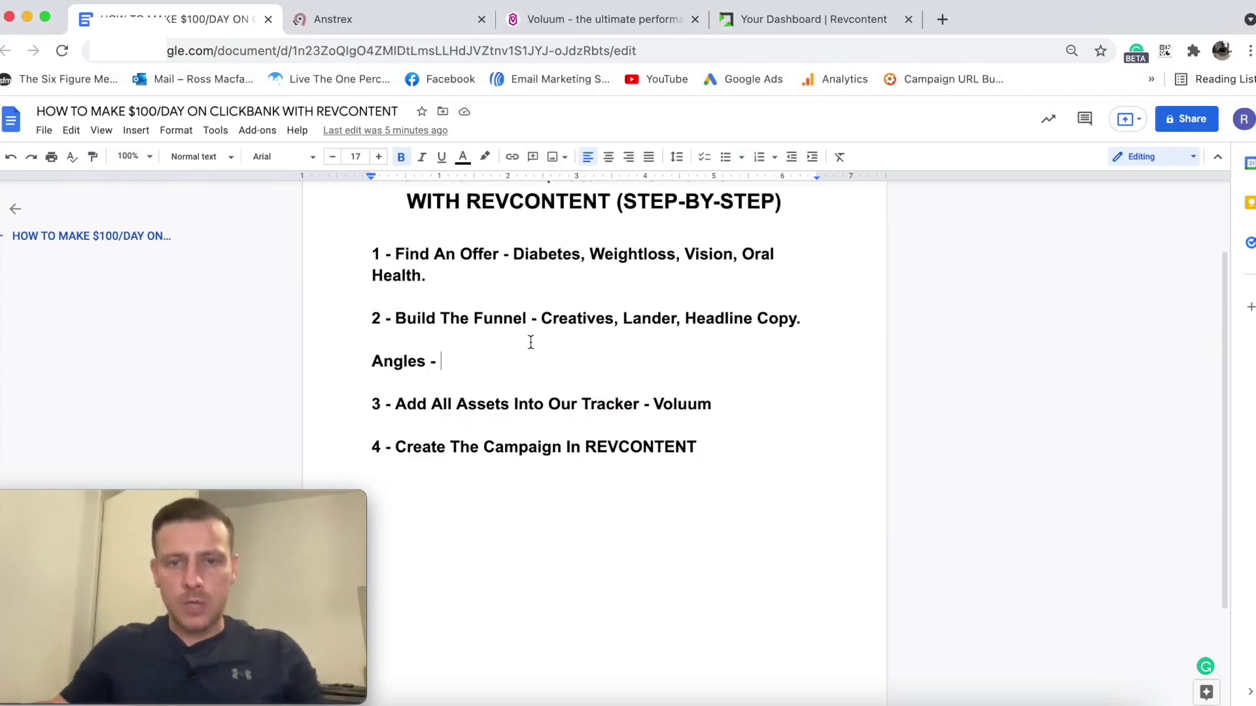
key("BackSpace")
key("BackSpace")
key("BackSpace")
key("BackSpace")
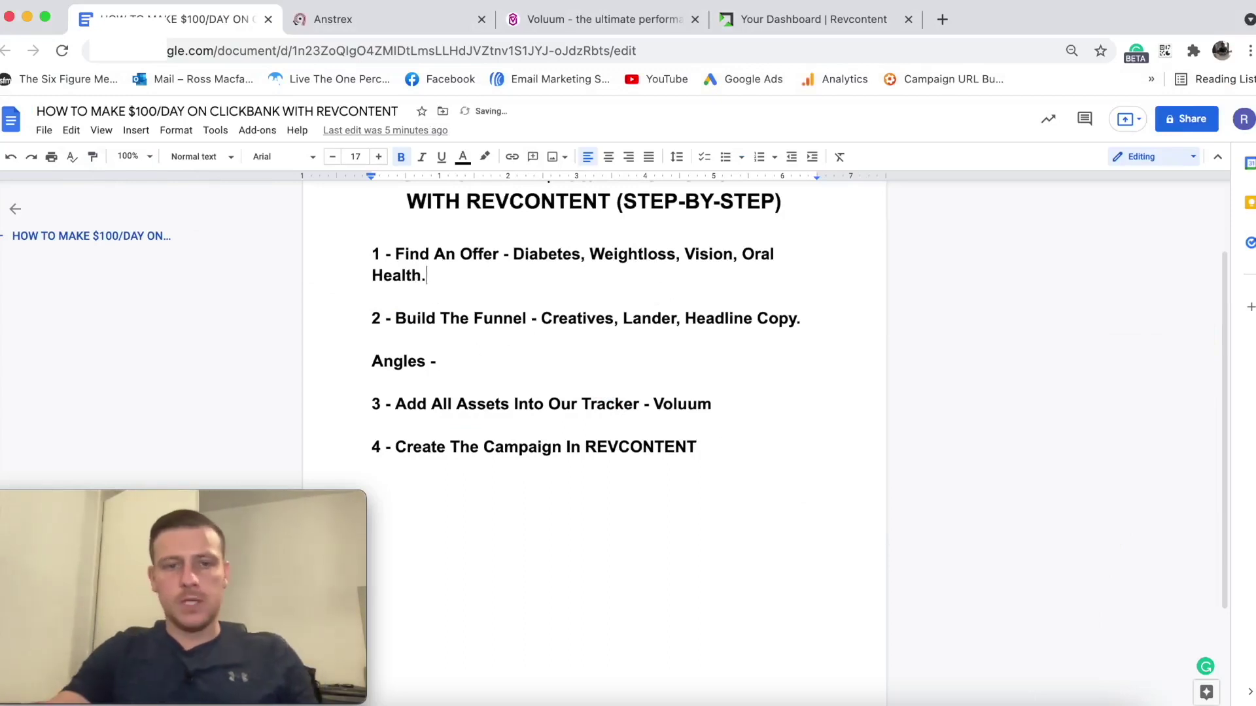
key("BackSpace")
key("BackSpace")
key("BackSpace")
key("BackSpace")
key("BackSpace")
key("BackSpace")
key("BackSpace")
key("BackSpace")
key("BackSpace")
key("BackSpace")
key("BackSpace")
key("BackSpace")
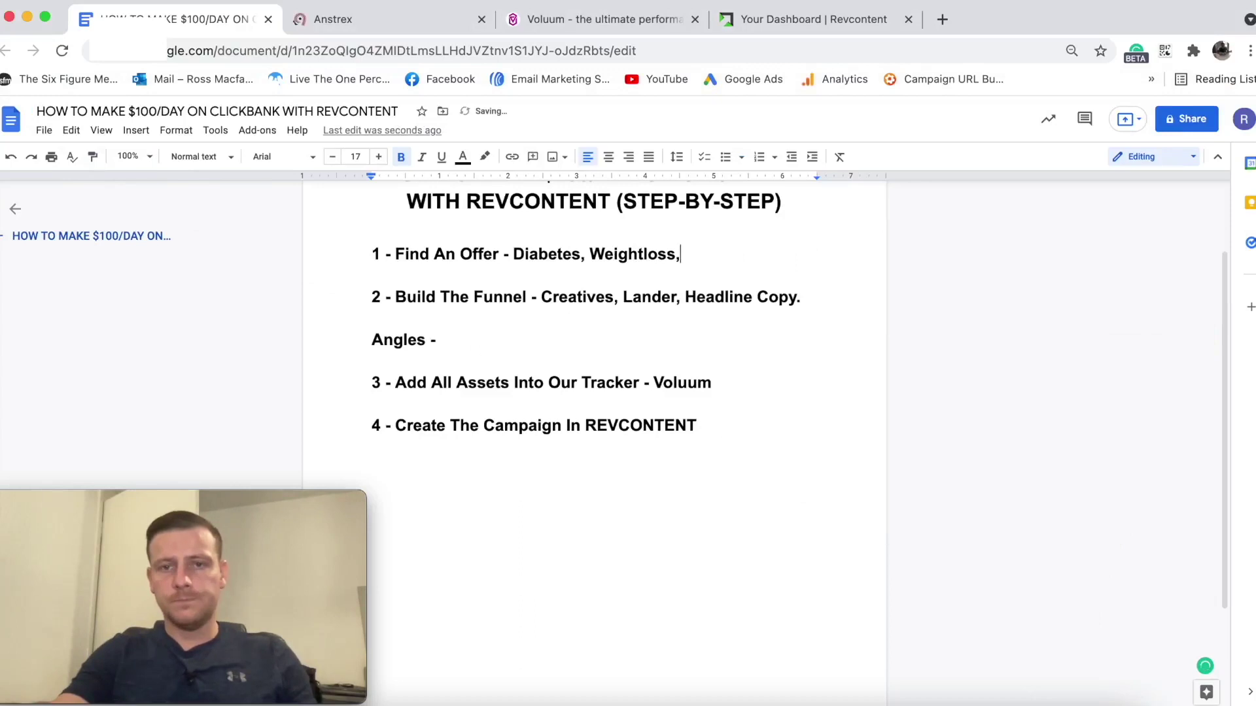
key("BackSpace")
key("BackSpace")
key("BackSpace")
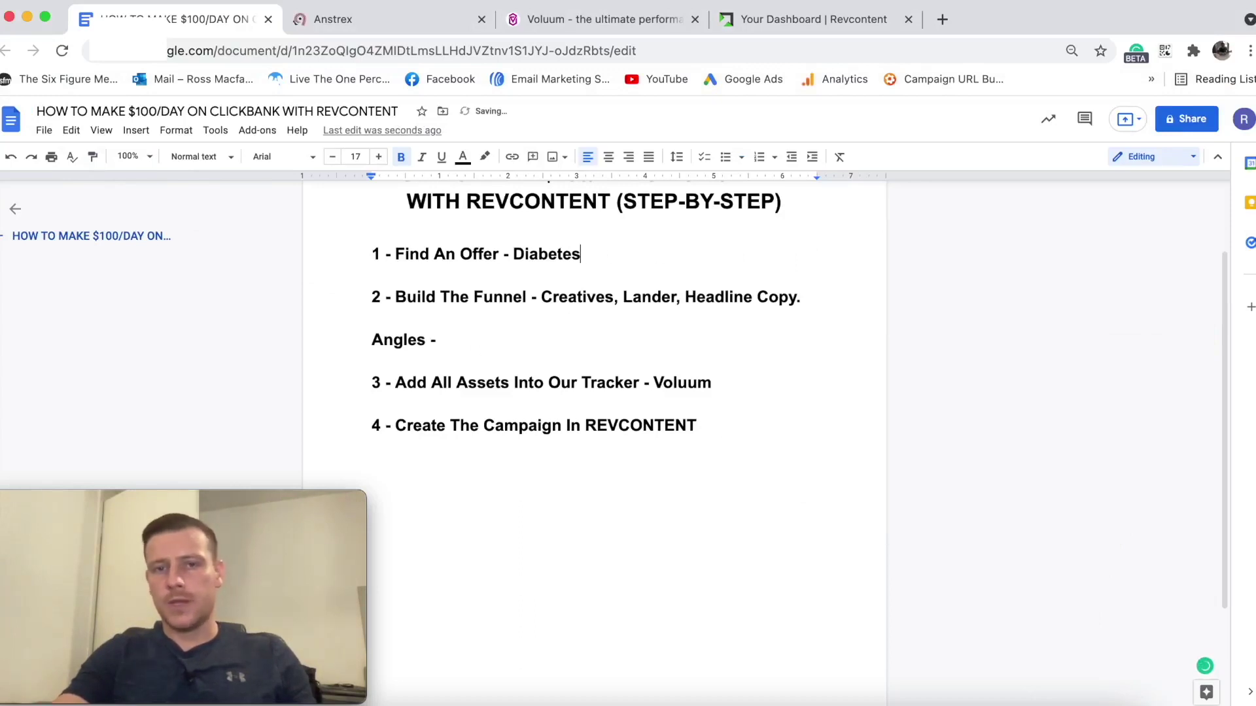
Add the white mulberry ingredient on a new line below Angles, leaving a blank line between them.
double_click(458, 340)
left_click(459, 339)
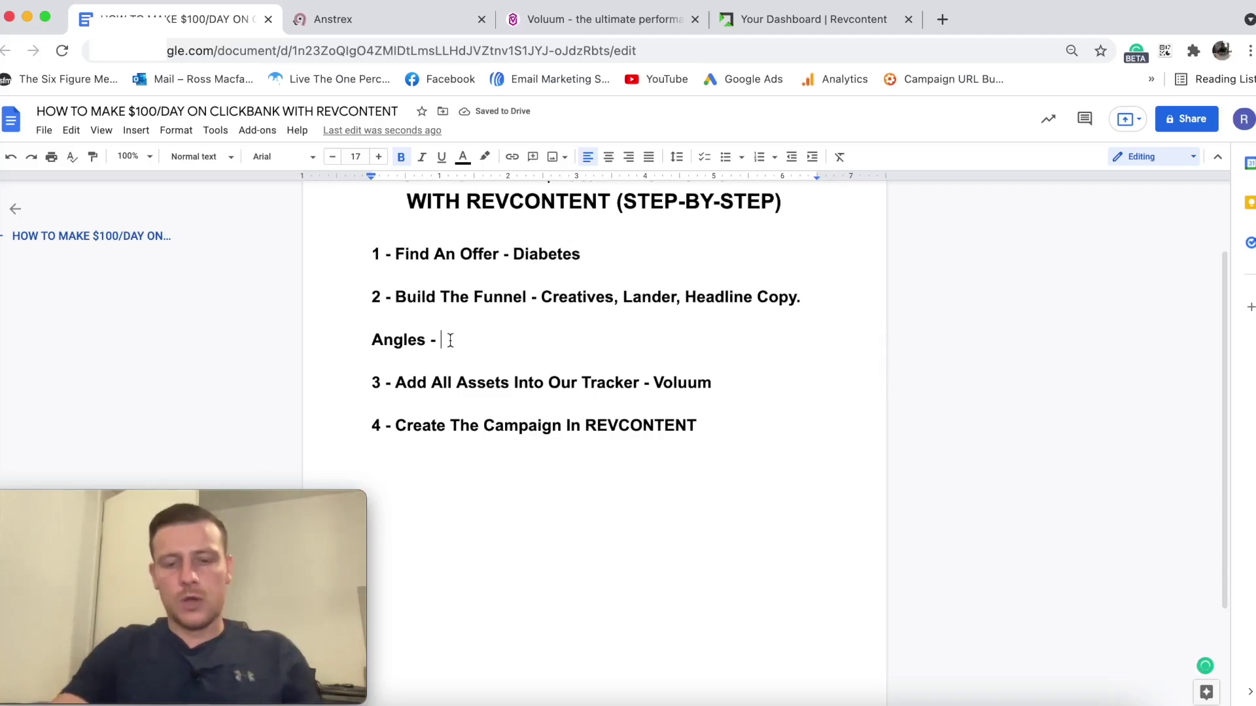
key("Return")
key("Return")
type("W")
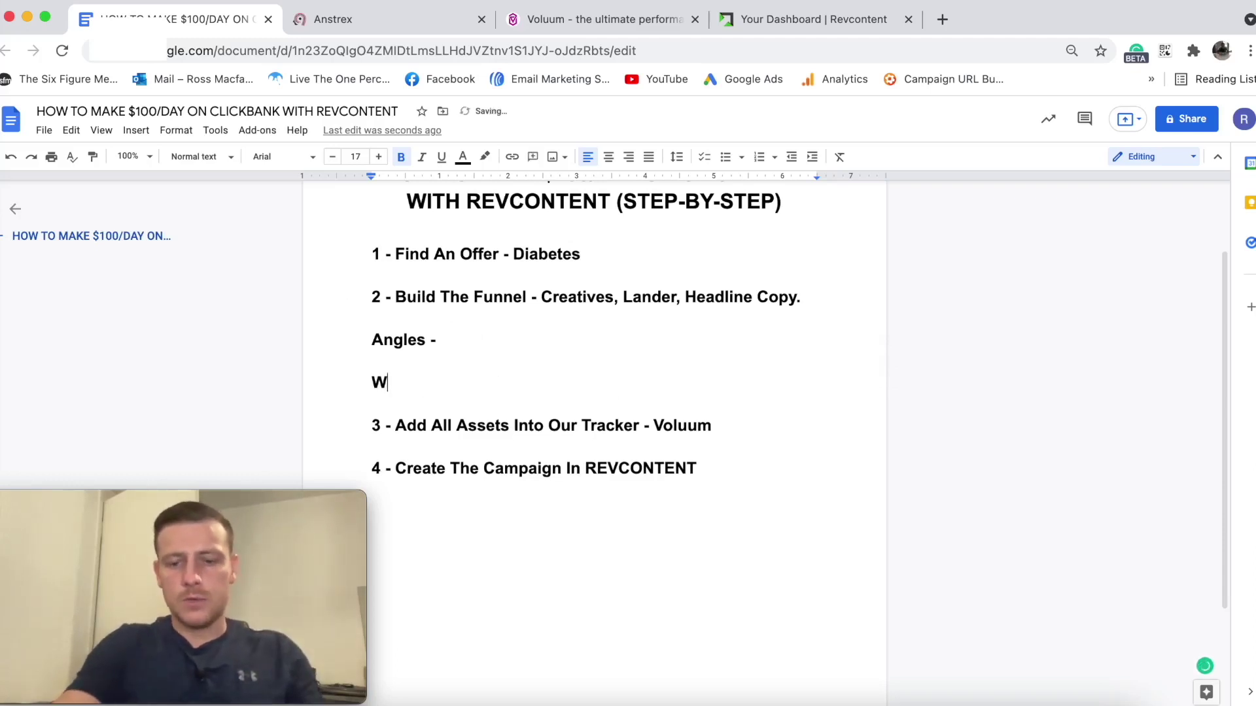
type("hite Mulberyy")
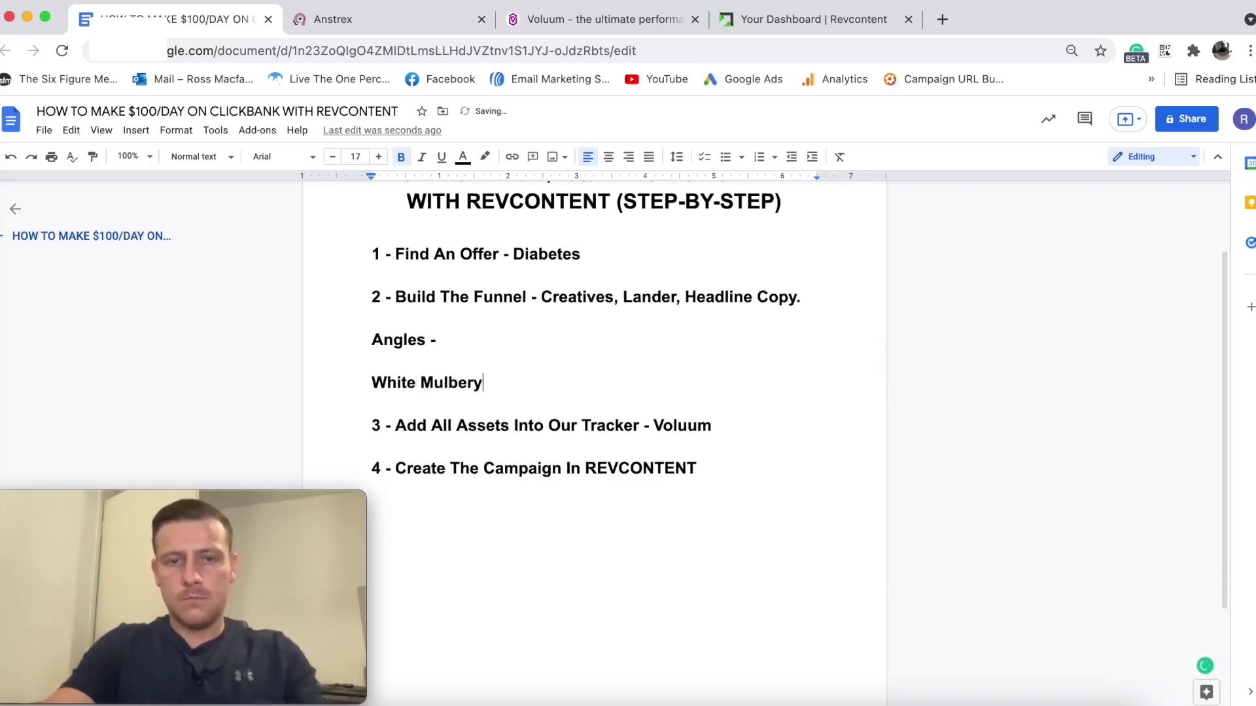
key("BackSpace")
key("BackSpace")
key("Return")
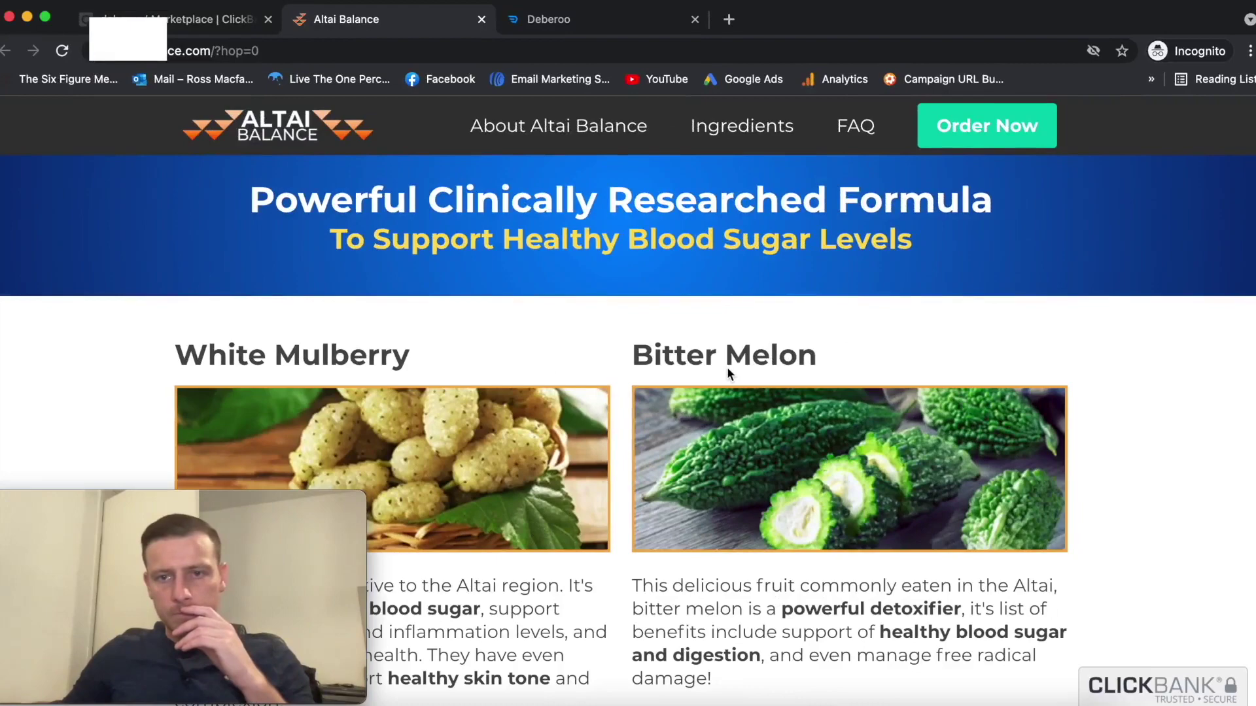
Correct the spelling of the ingredient to "White Mulberry" in the Google Docs plan and add "Bitter Melon" on the line below.
left_click(27, 16)
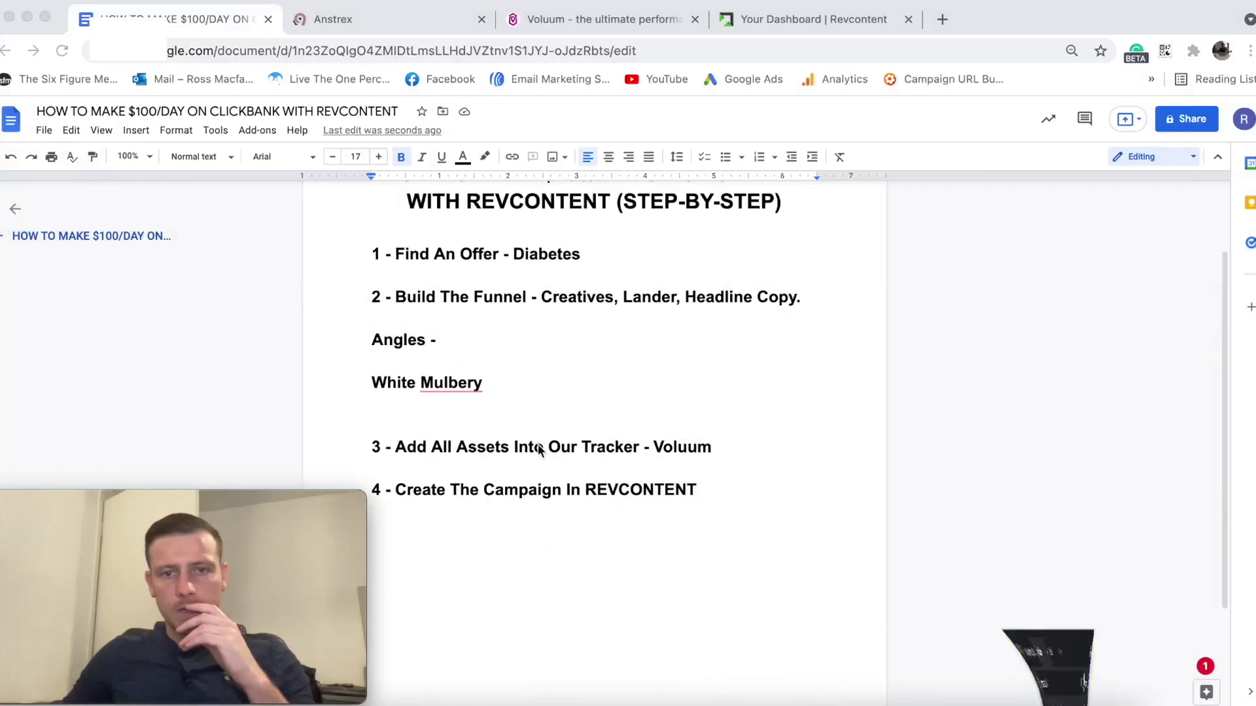
left_click(444, 410)
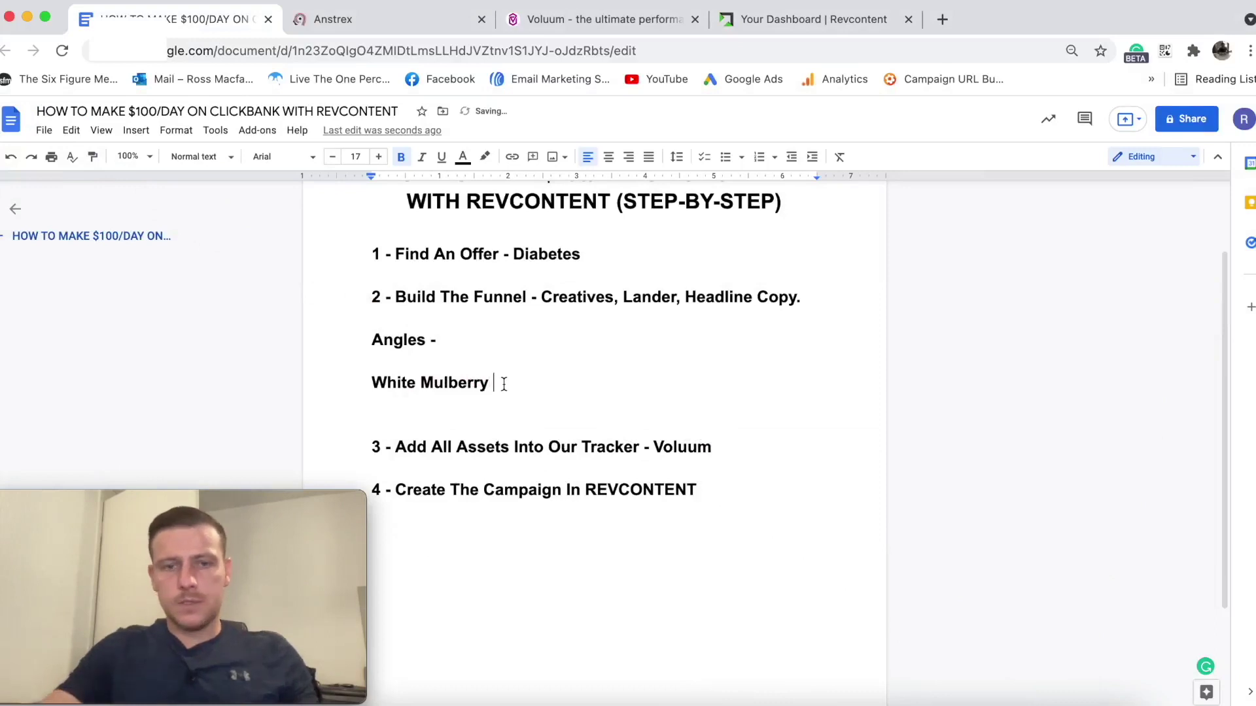
key("Return")
type("Bitter `mel")
key("BackSpace")
key("BackSpace")
key("BackSpace")
key("BackSpace")
type("Melom")
key("BackSpace")
key("BackSpace")
type("n")
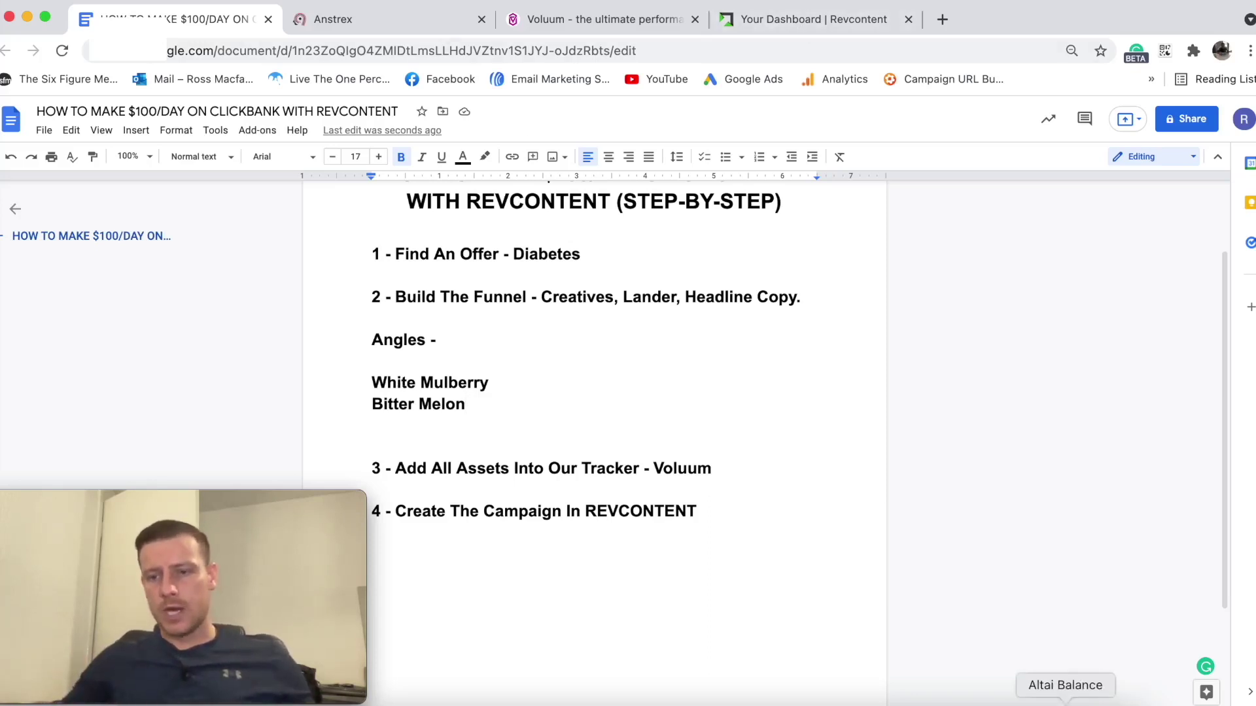
Switch back to the Altai Balance page and reread the product introduction and the White Mulberry and Bitter Melon descriptions.
left_click(1065, 693)
scroll(696, 351, "down", 3)
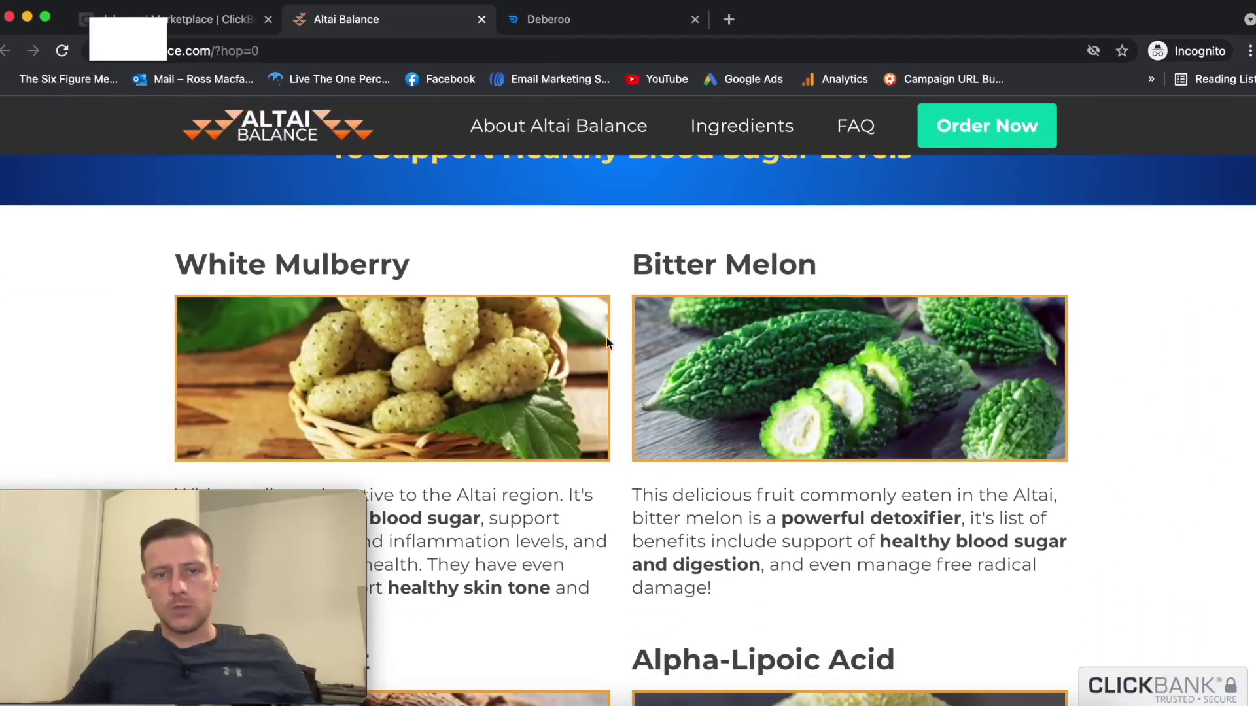
scroll(610, 369, "down", 3)
scroll(605, 352, "down", 3)
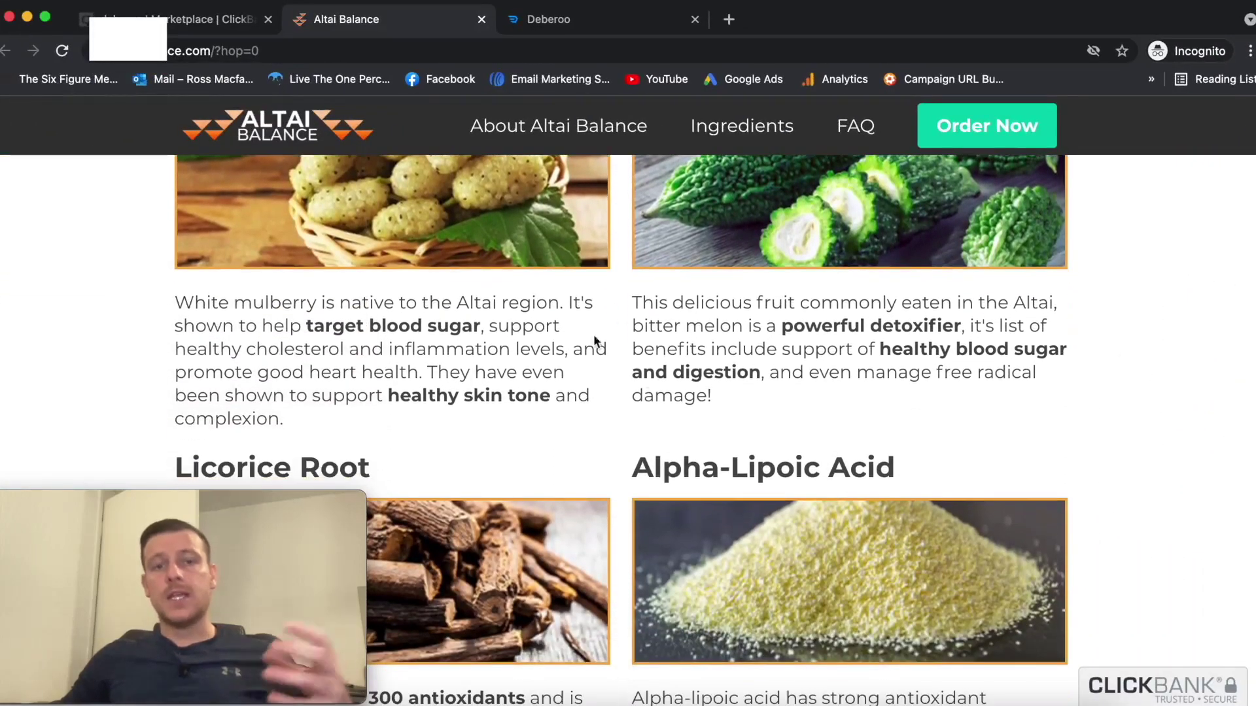
scroll(641, 336, "up", 8)
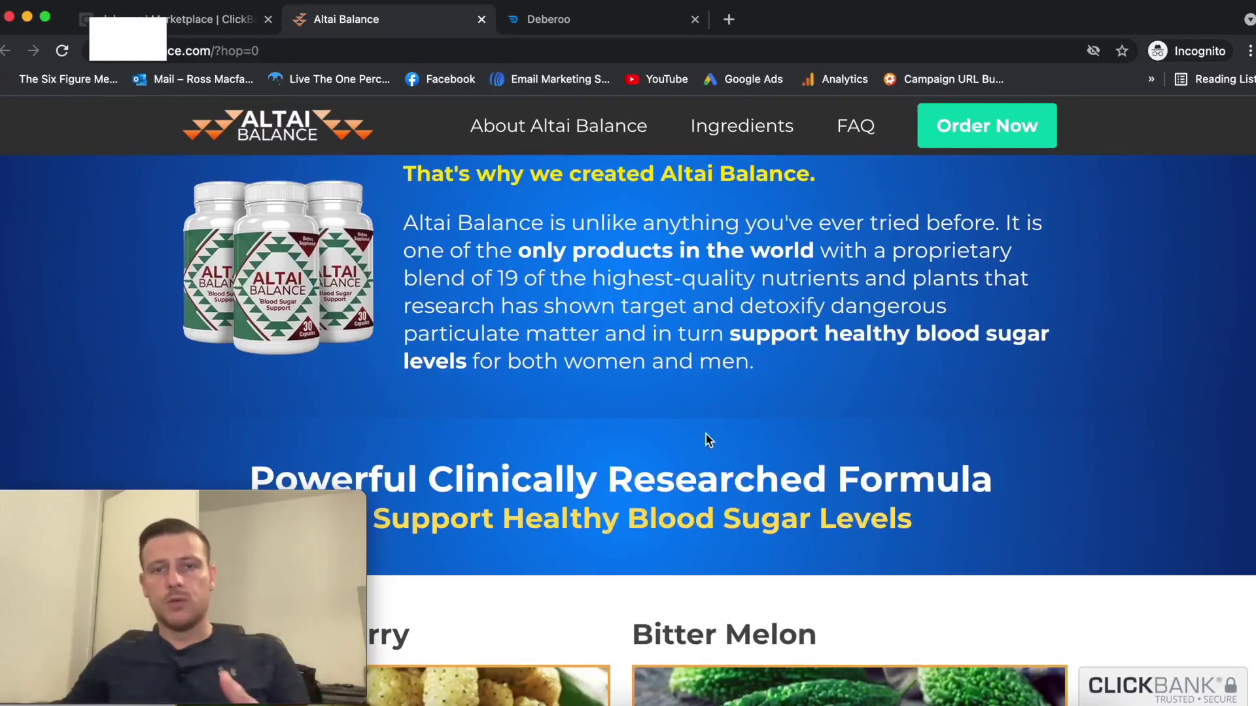
scroll(720, 440, "down", 1)
scroll(720, 442, "down", 5)
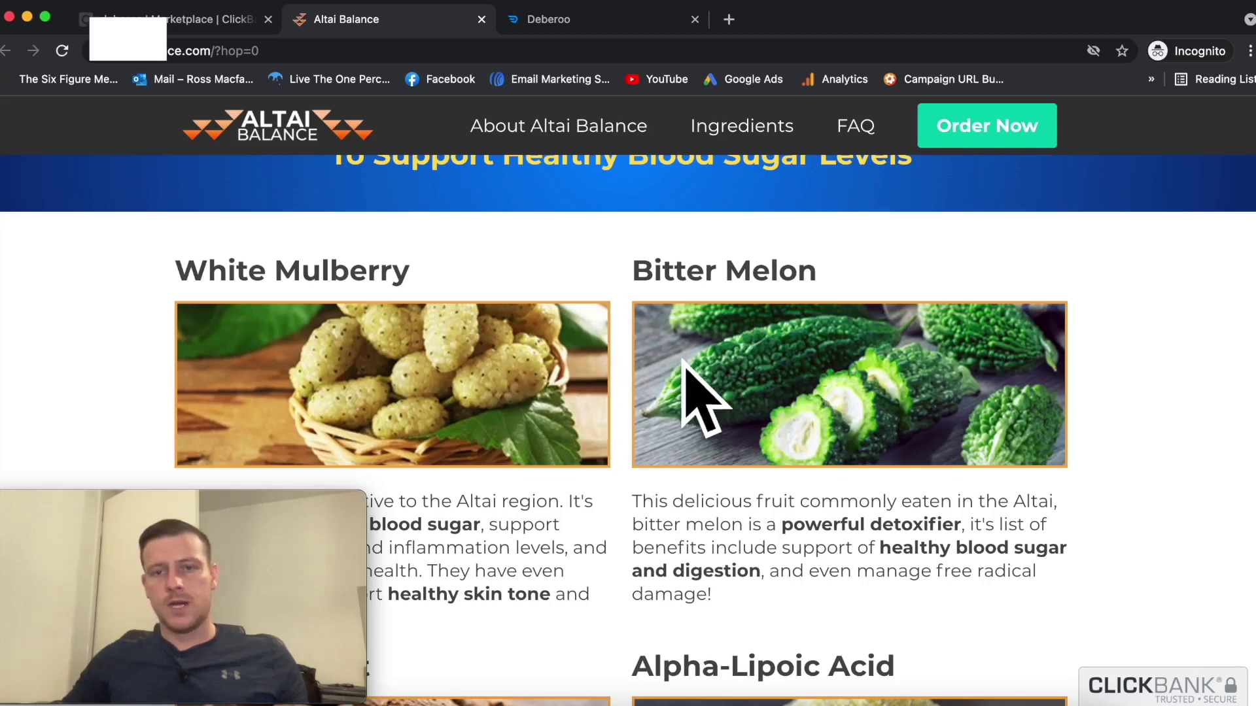
scroll(687, 376, "down", 2)
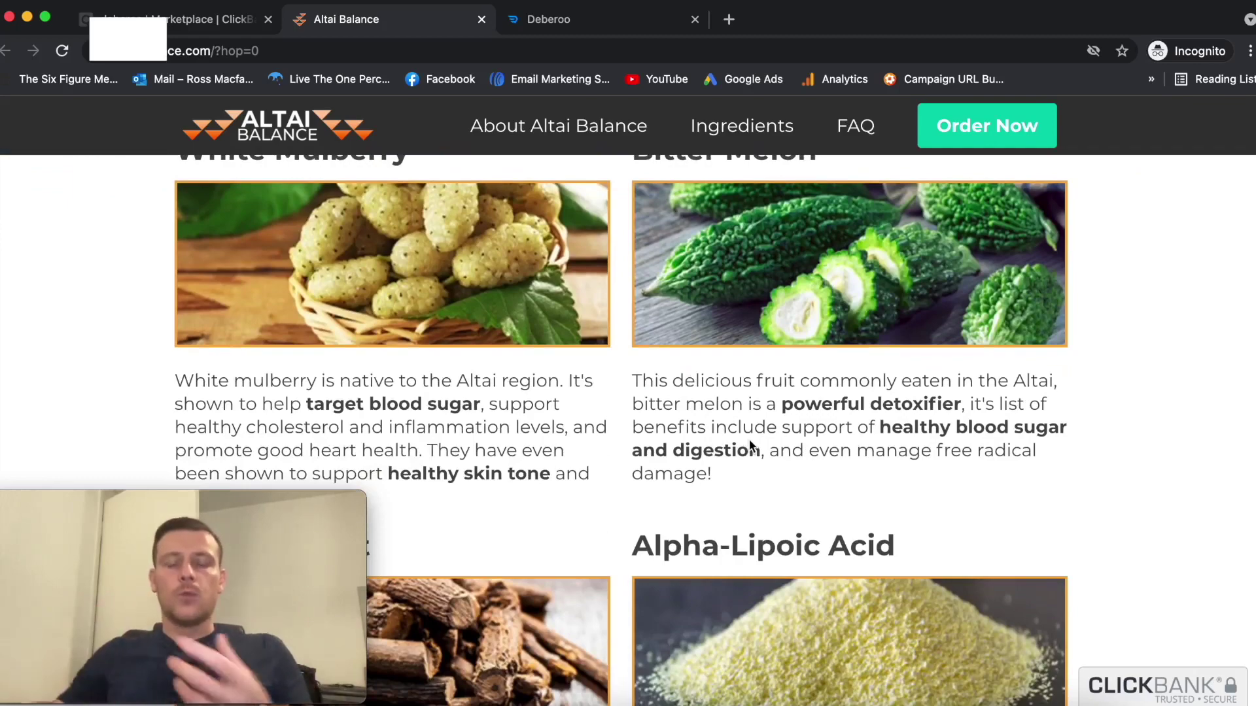
Return to the Google Docs plan and enter "Curiosity" as the angle after Angles.
left_click(29, 15)
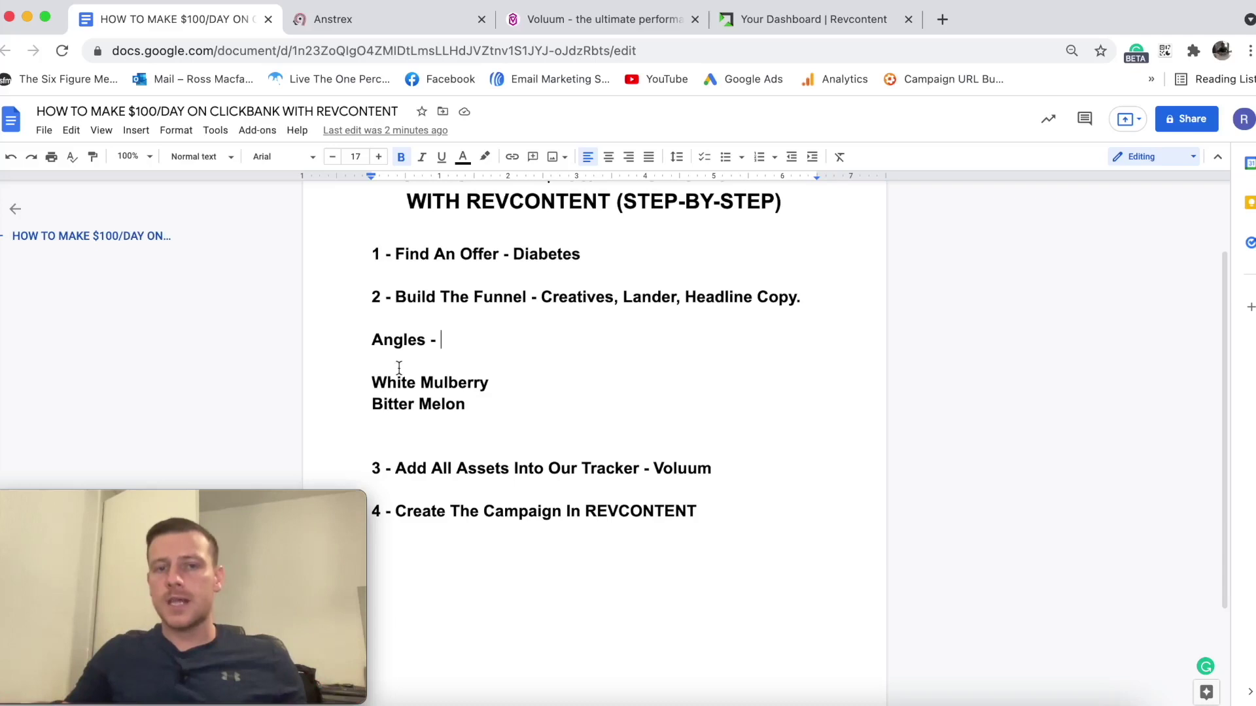
type("Cu")
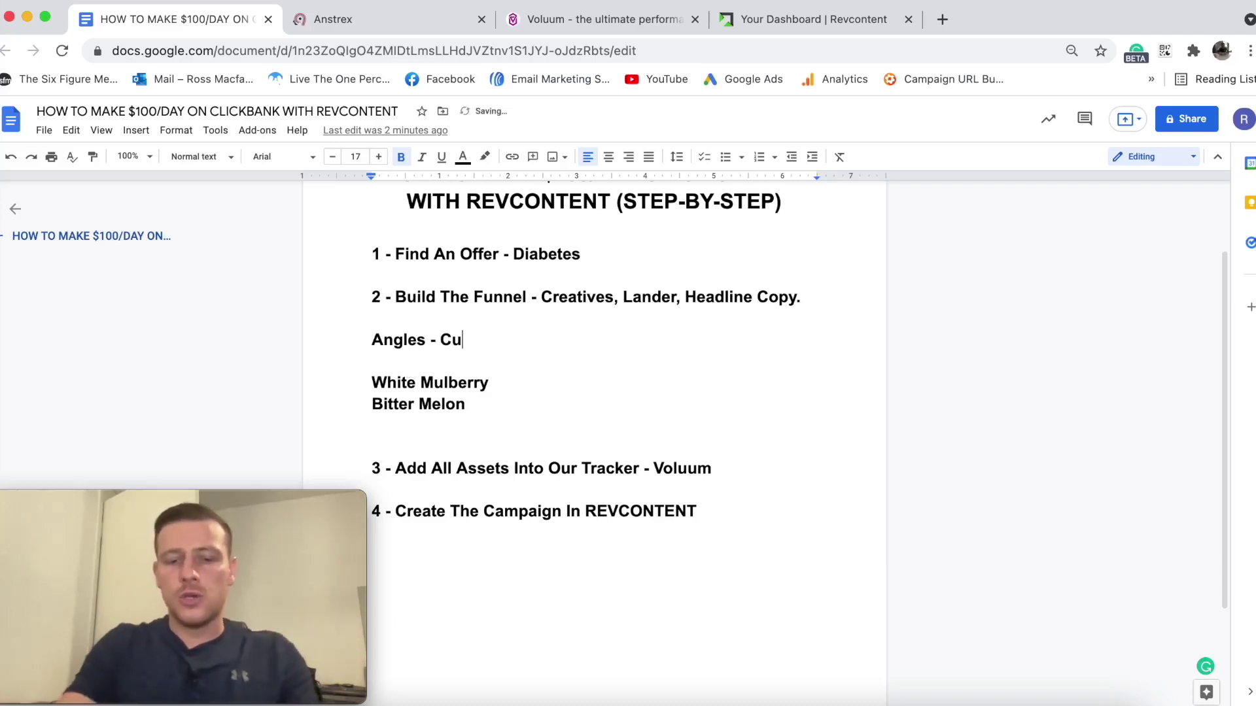
type("riosity")
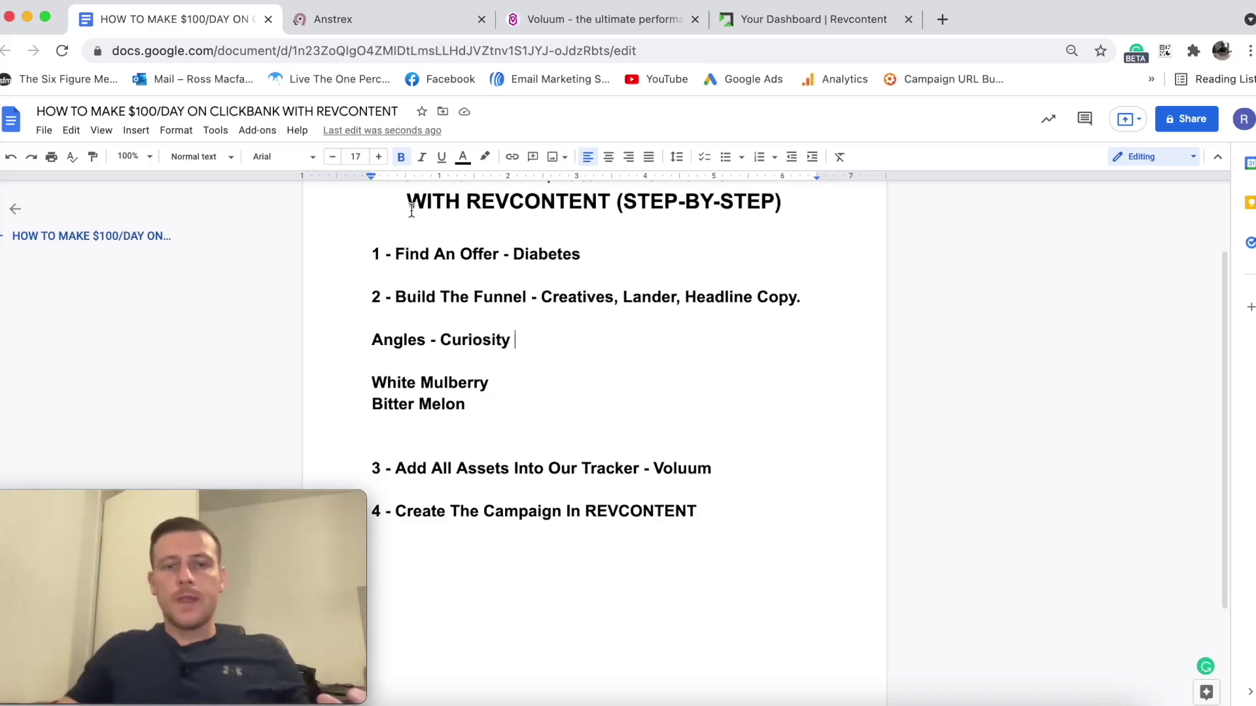
left_click_drag(368, 382, 486, 403)
left_click(593, 385)
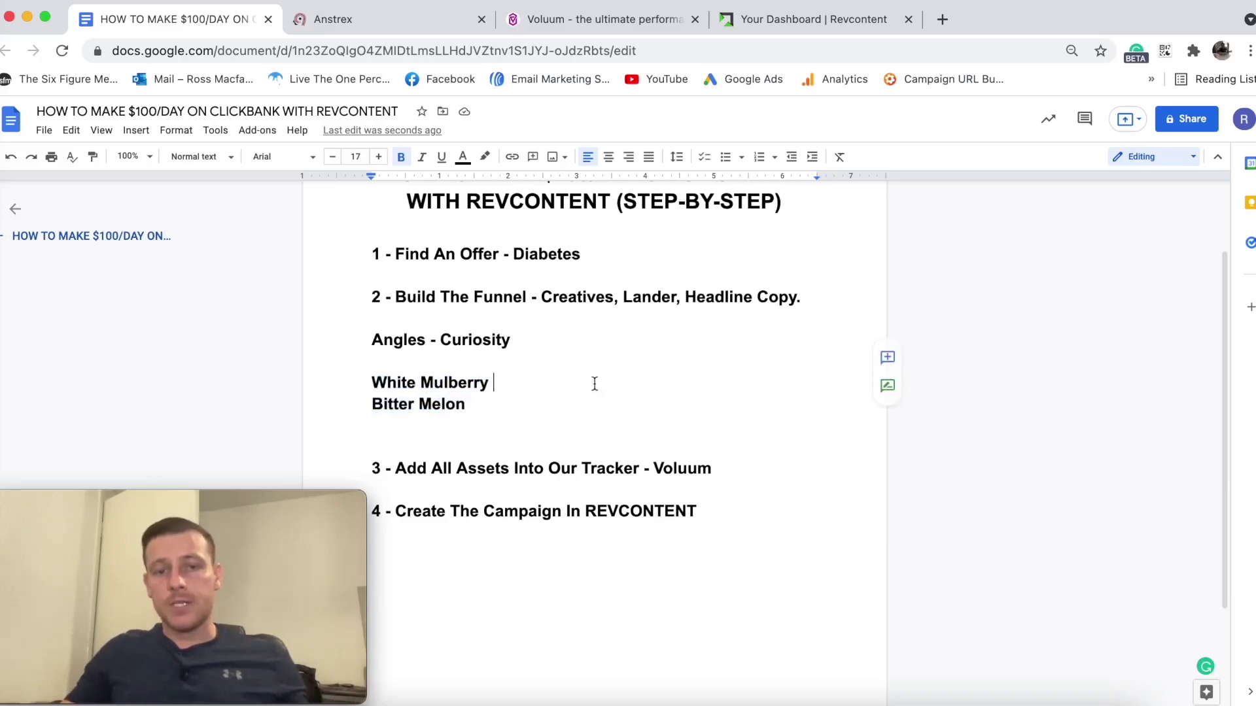
left_click_drag(367, 383, 485, 406)
double_click(567, 370)
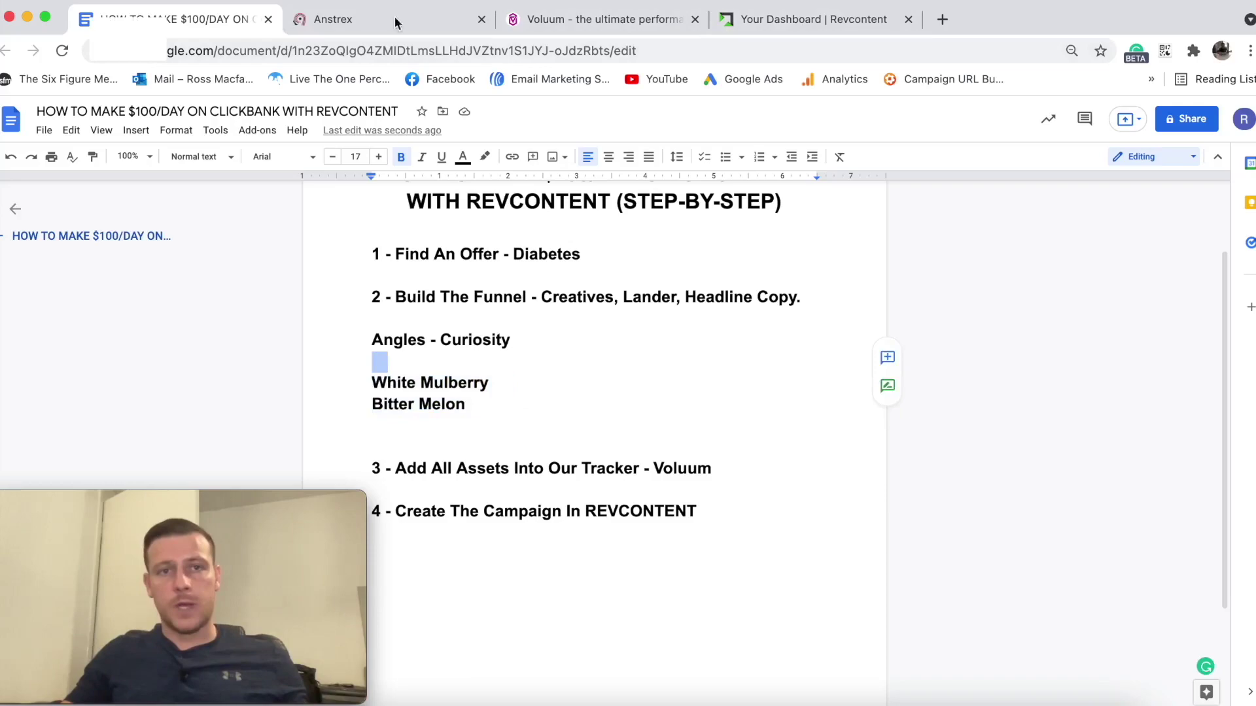
Switch to the Altai Balance page and review the ingredient sections from White Mulberry through Taurine and Banaba.
left_click(1068, 699)
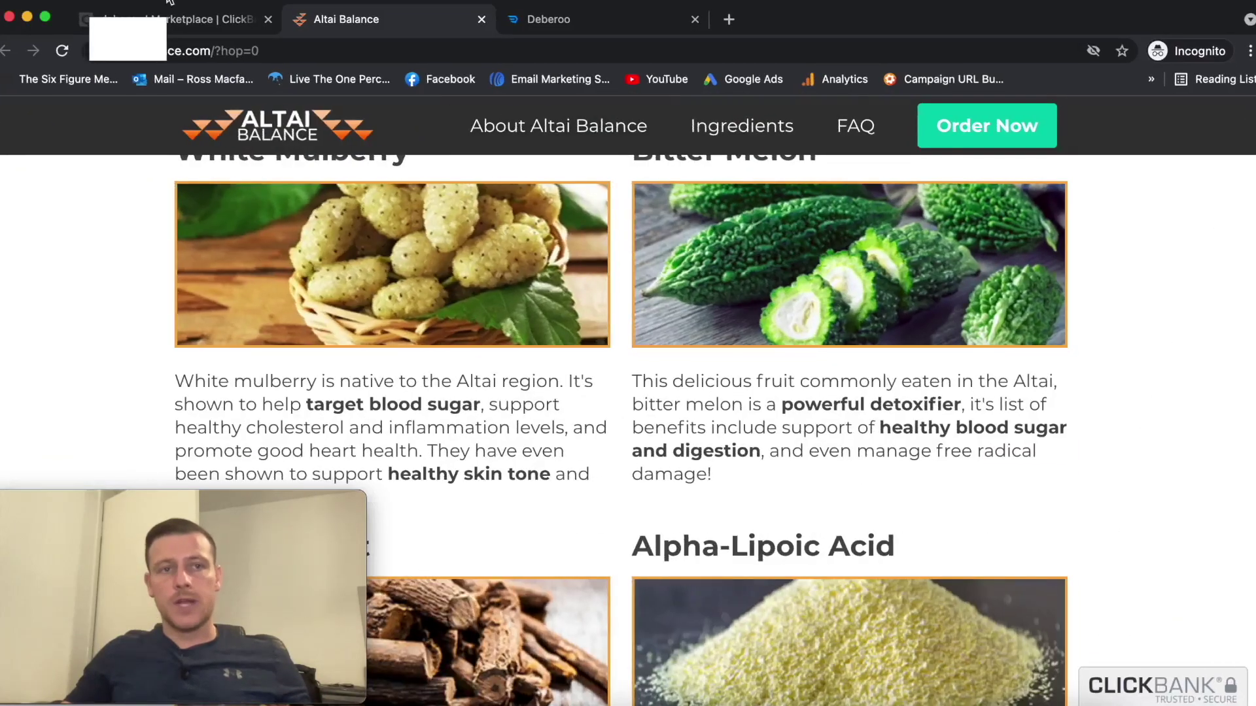
scroll(664, 400, "down", 4)
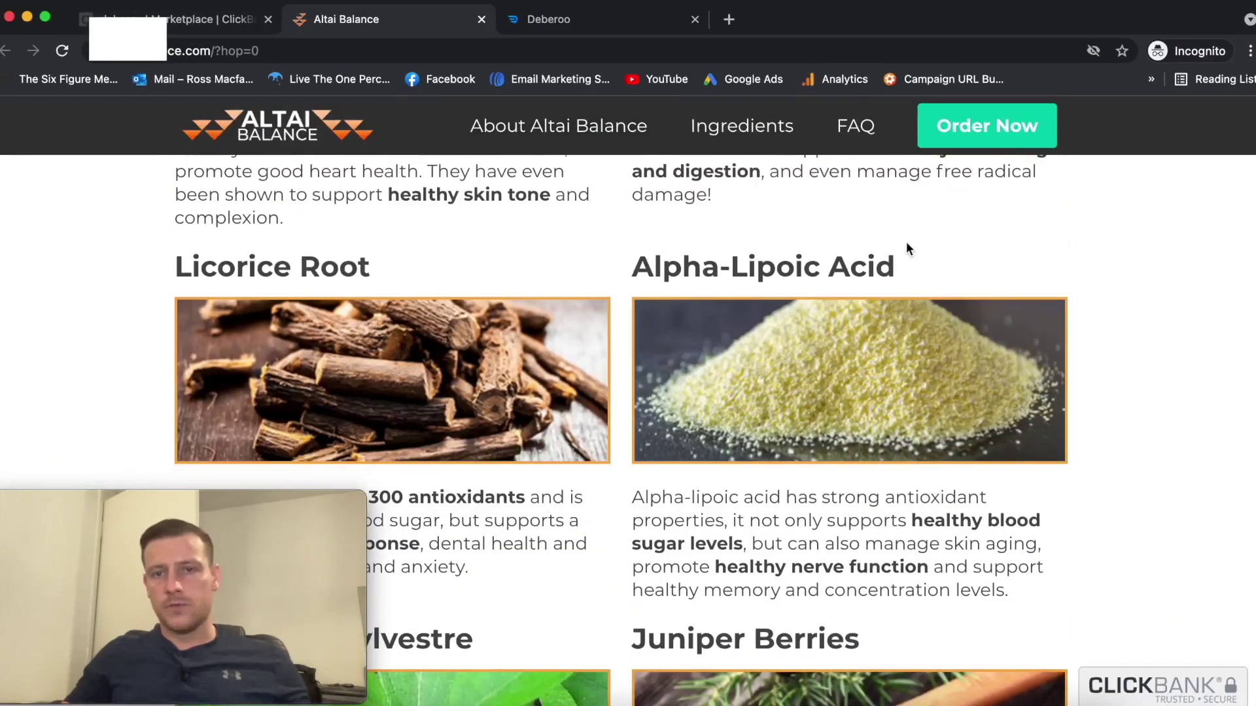
scroll(900, 283, "down", 5)
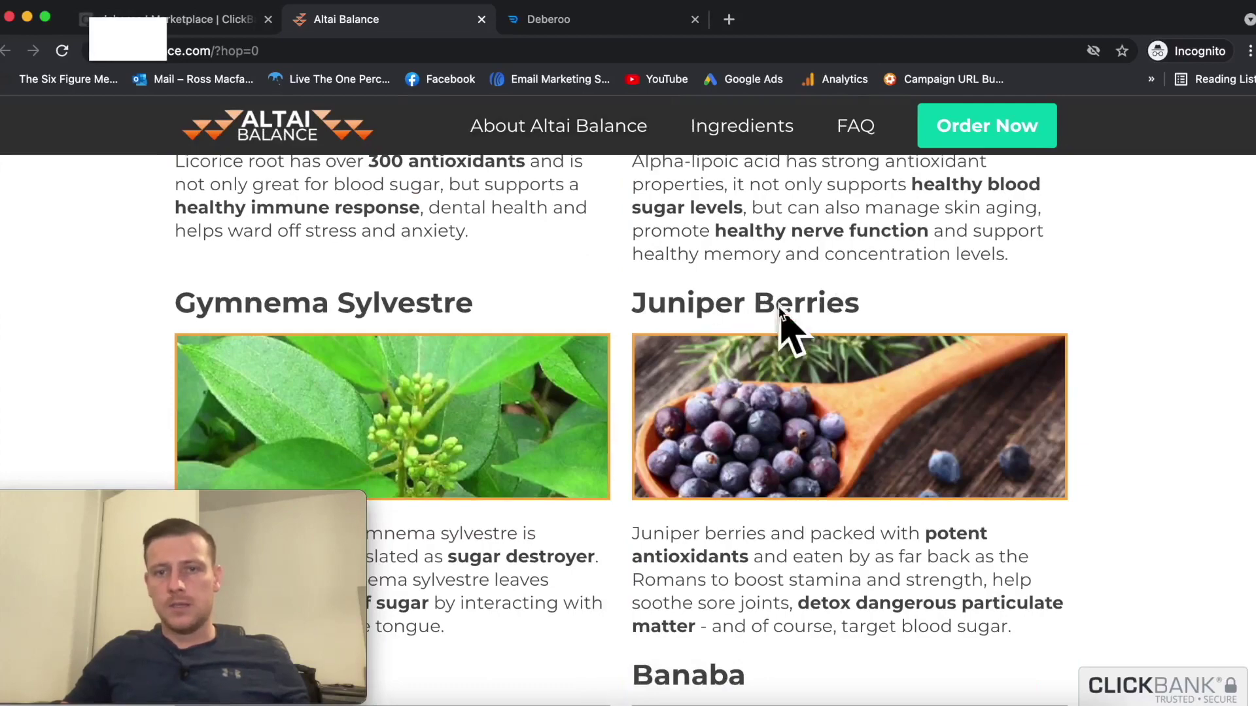
scroll(412, 321, "down", 1)
scroll(413, 321, "down", 6)
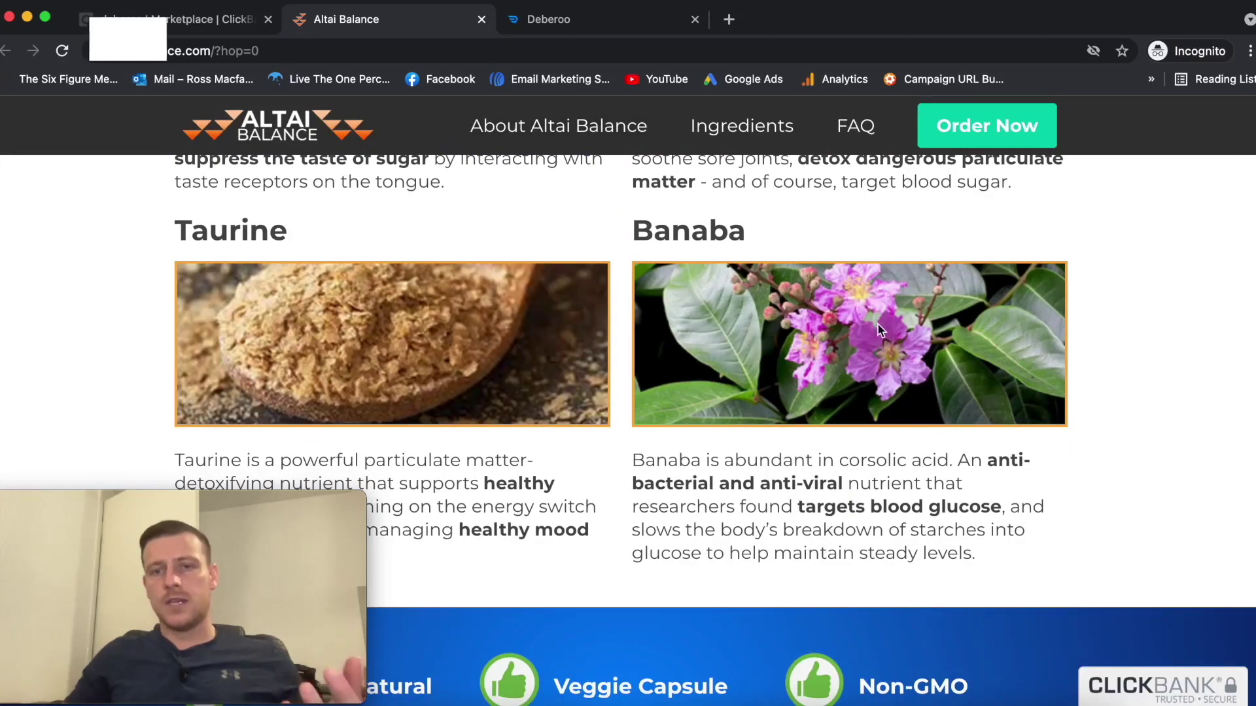
scroll(895, 353, "up", 3)
scroll(894, 350, "up", 9)
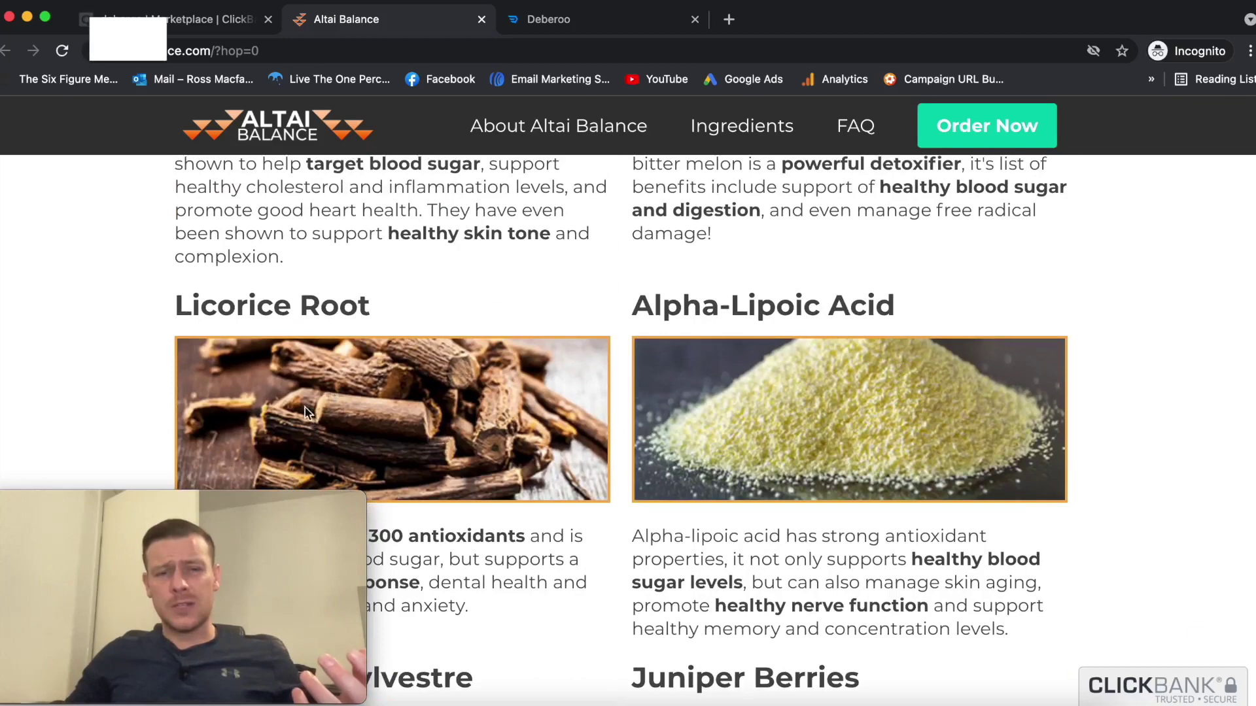
scroll(459, 419, "up", 2)
scroll(459, 418, "up", 3)
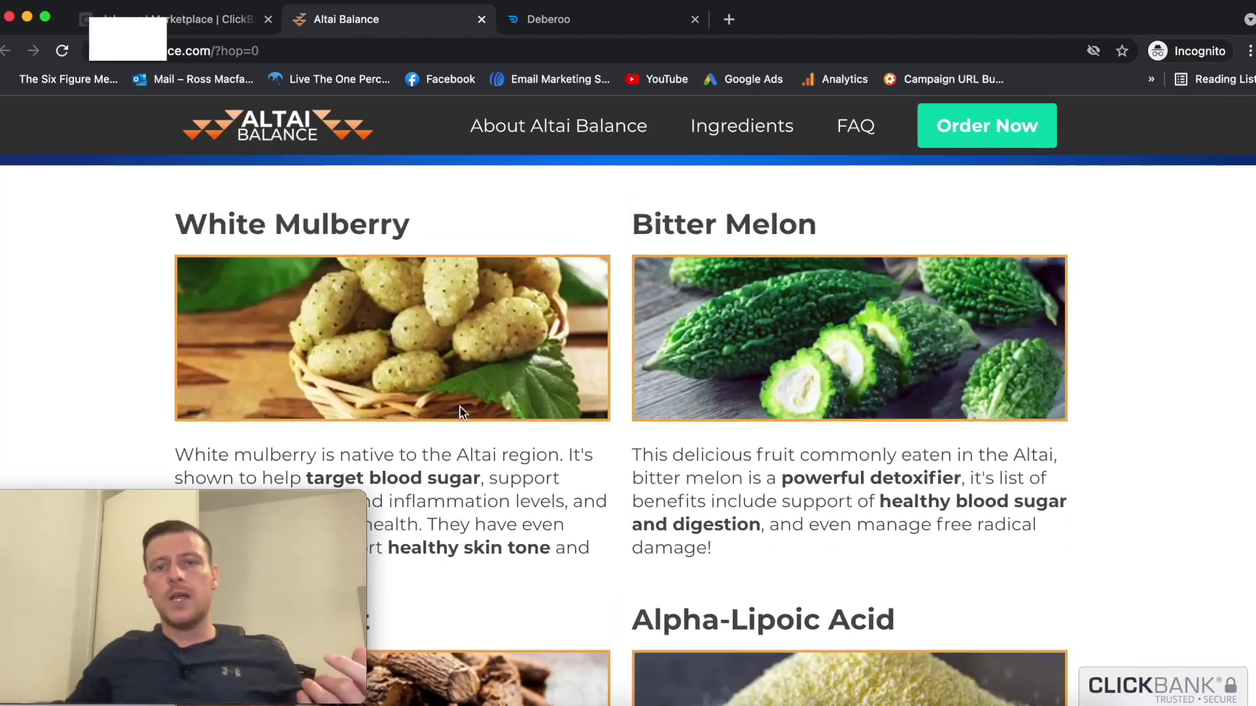
scroll(692, 419, "down", 10)
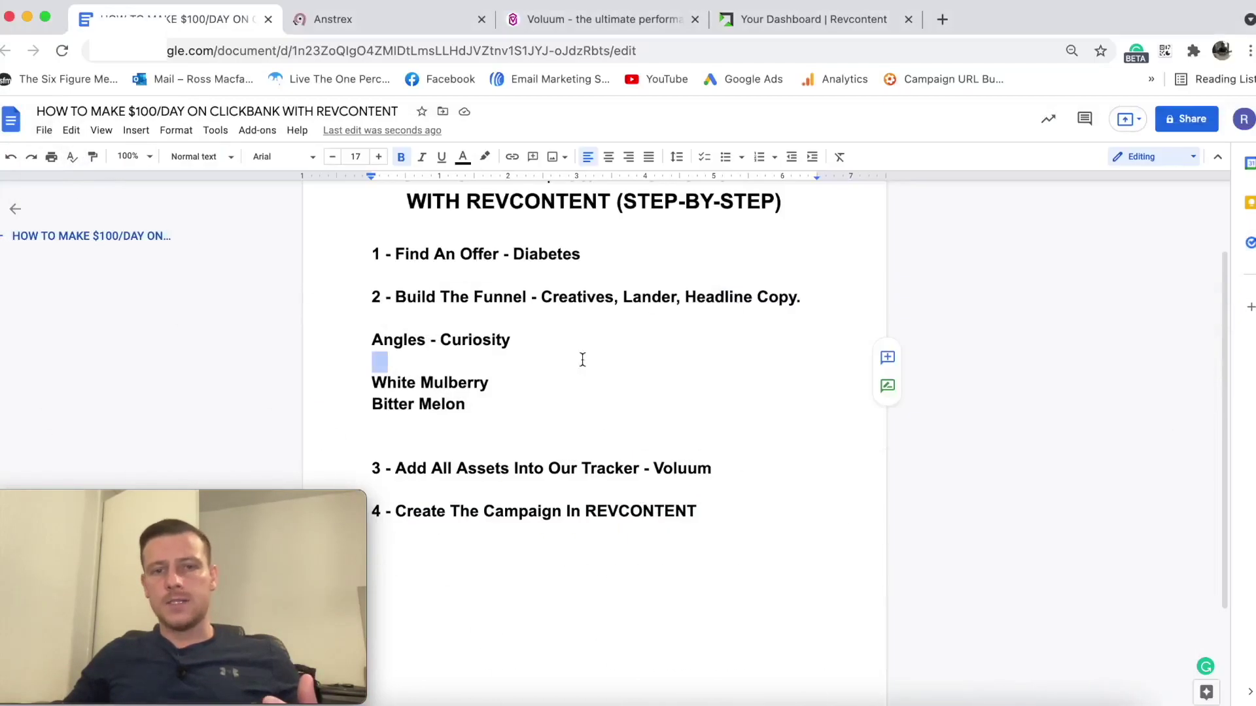
Generate and copy the Altai Balance HopLink from the ClickBank marketplace, check its landing page in a new tab, and close that tab.
left_click(490, 386)
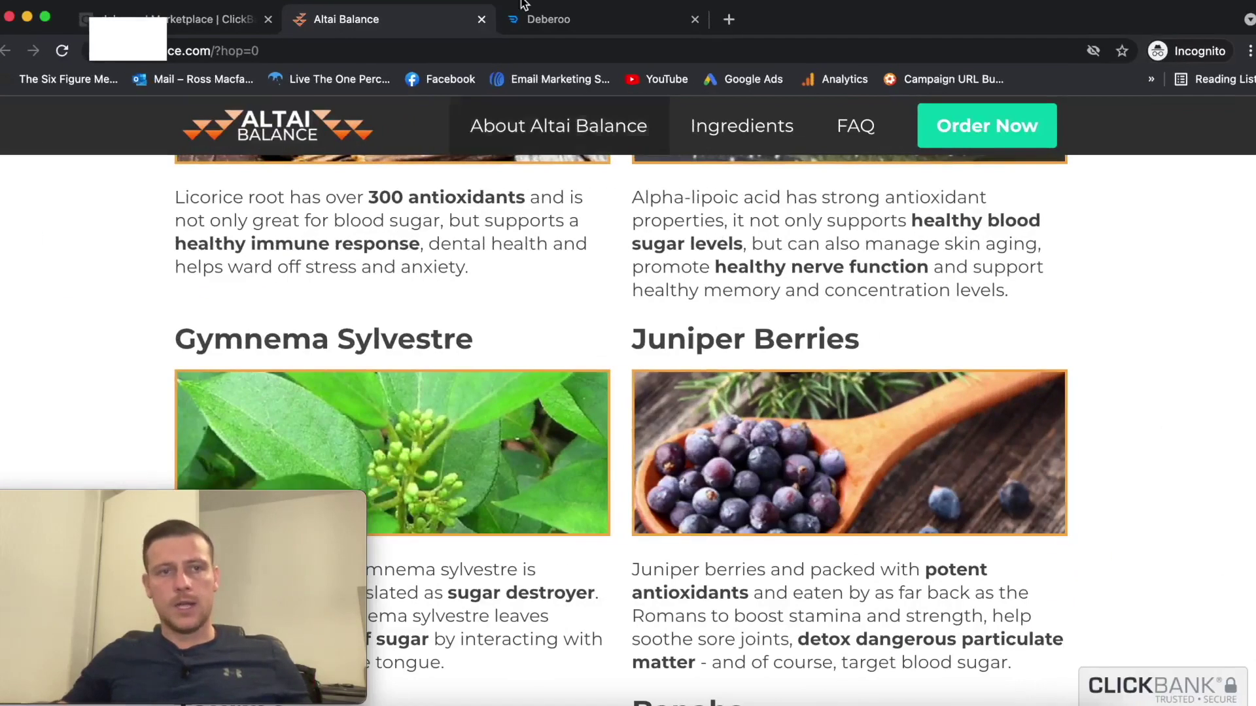
left_click(172, 22)
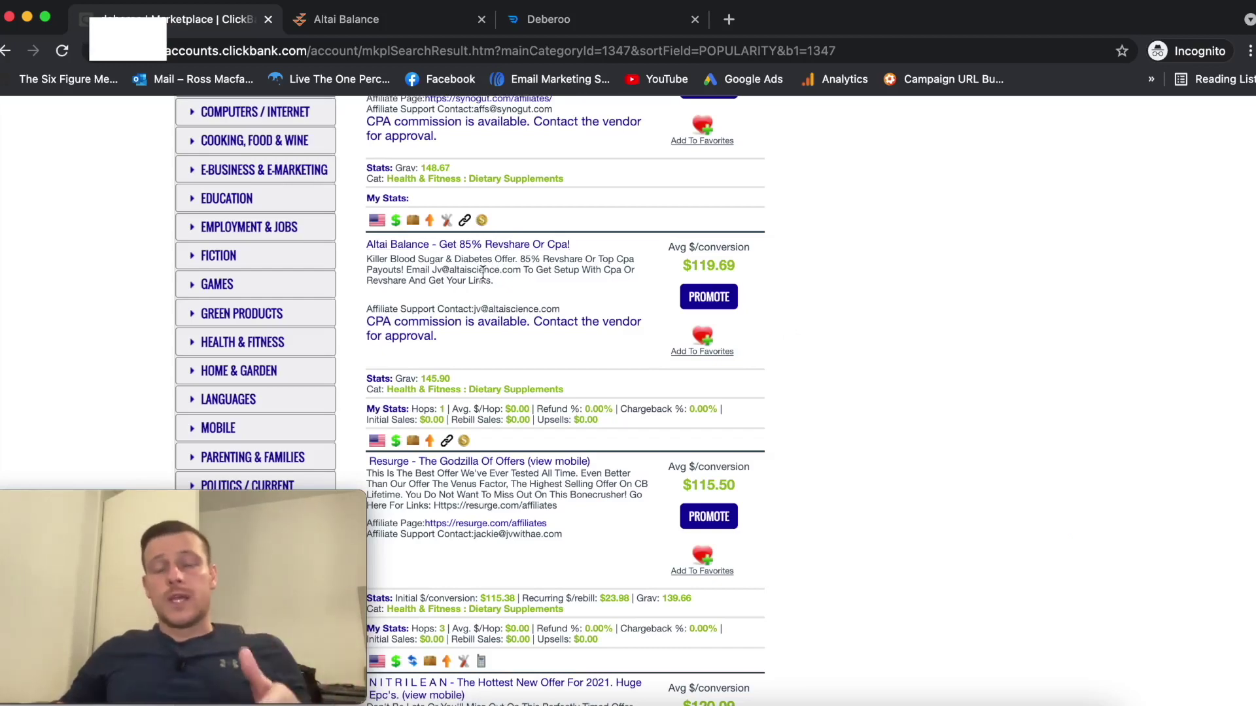
left_click(700, 297)
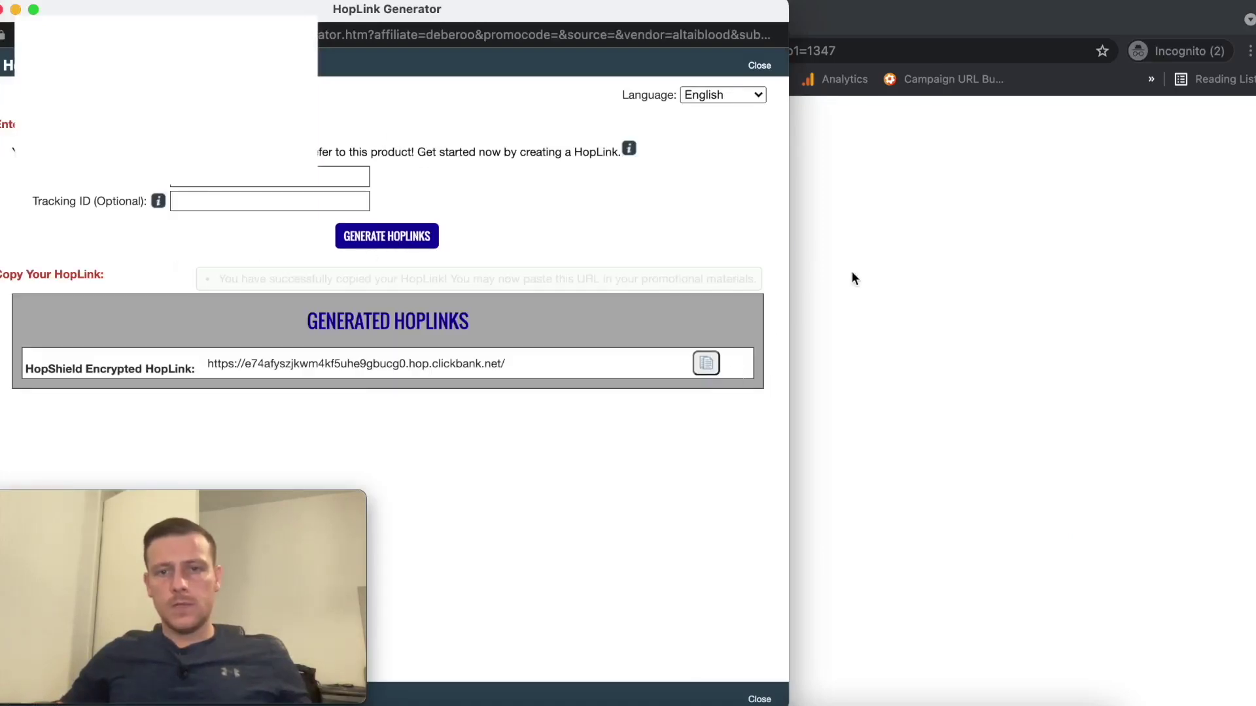
left_click(805, 22)
left_click(731, 19)
type("https://e74afyszjkwm4kf5uhe9gbucg0.hop.clickbank.net/")
key("Return")
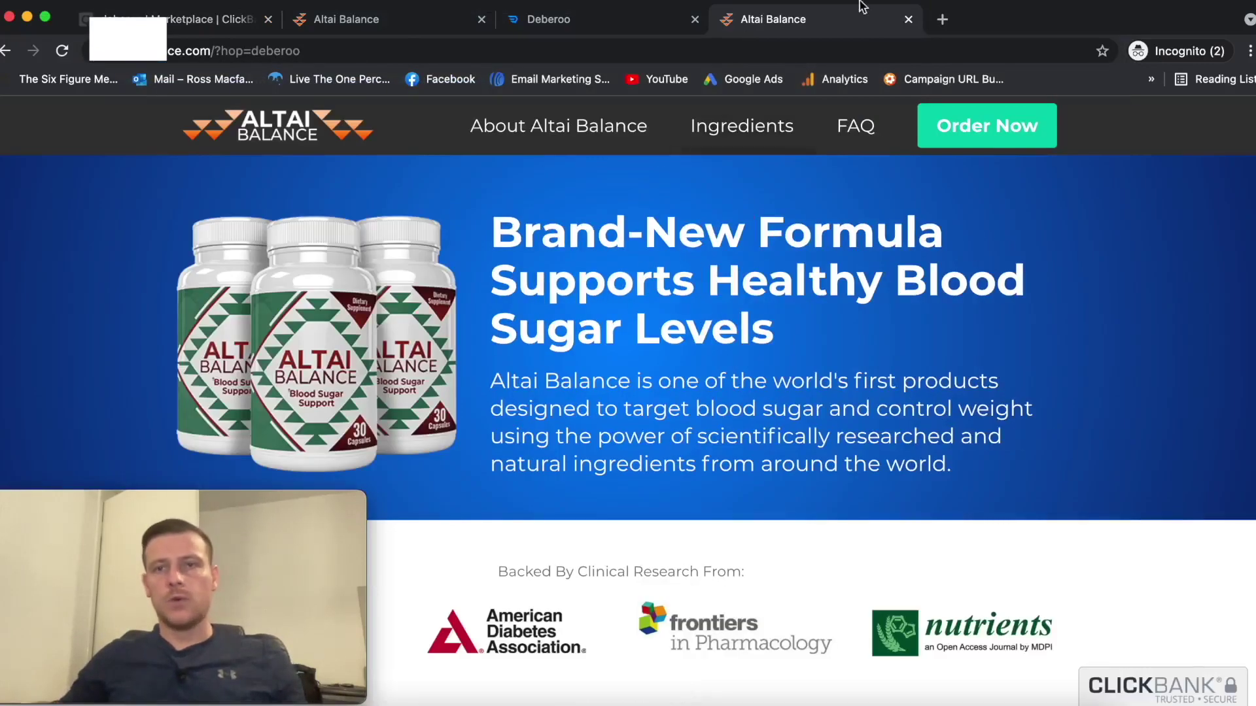
left_click(908, 20)
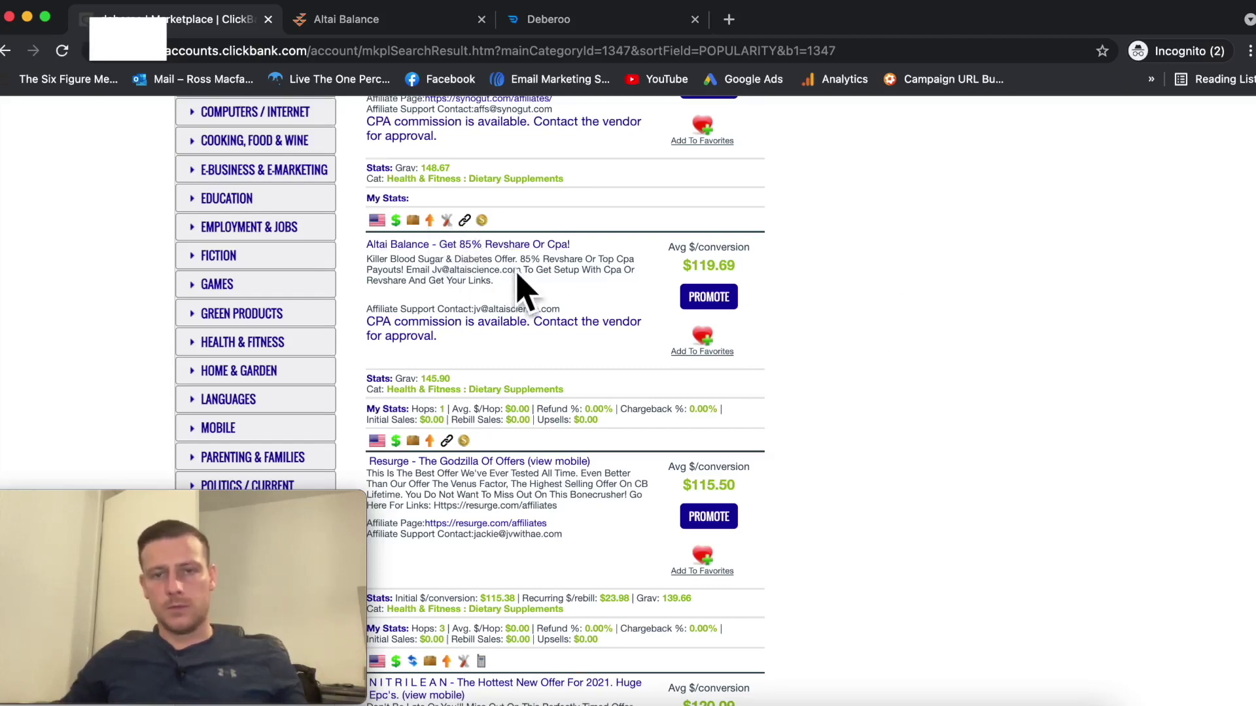
Browse the marketplace for another diabetes offer and preview the Ceracare sales page, closing it once viewed.
scroll(870, 243, "down", 2)
scroll(883, 255, "down", 12)
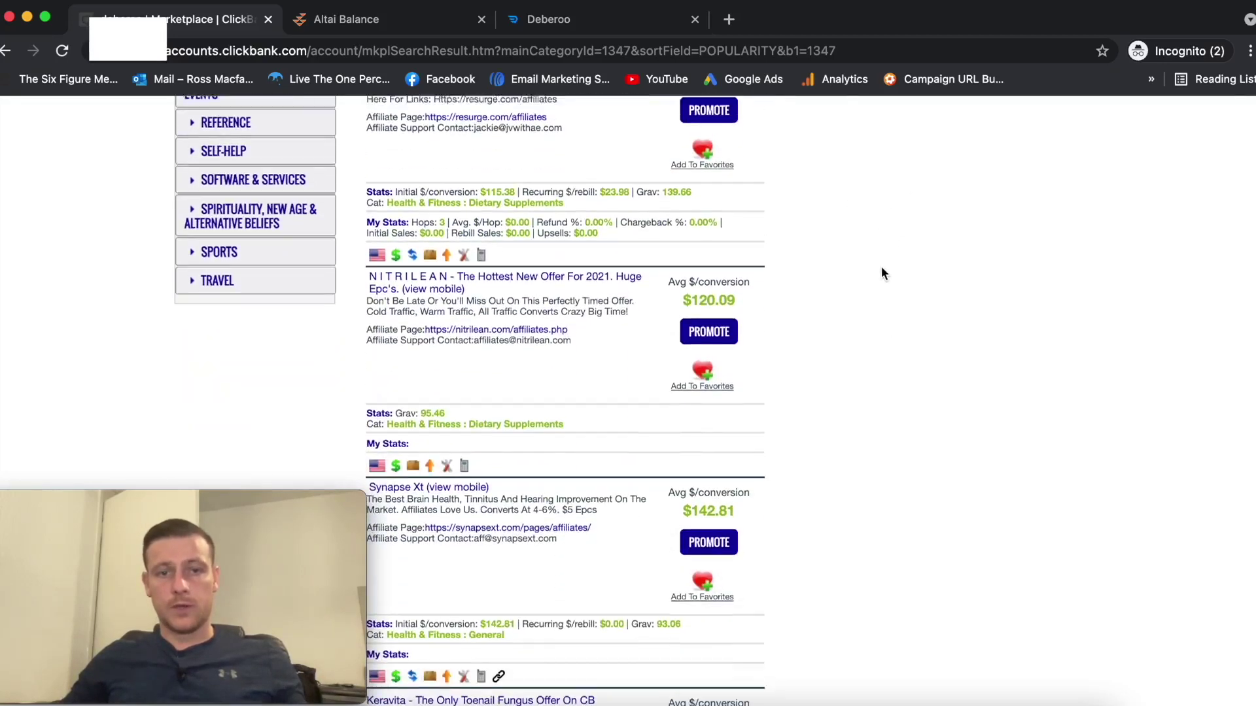
scroll(883, 275, "down", 10)
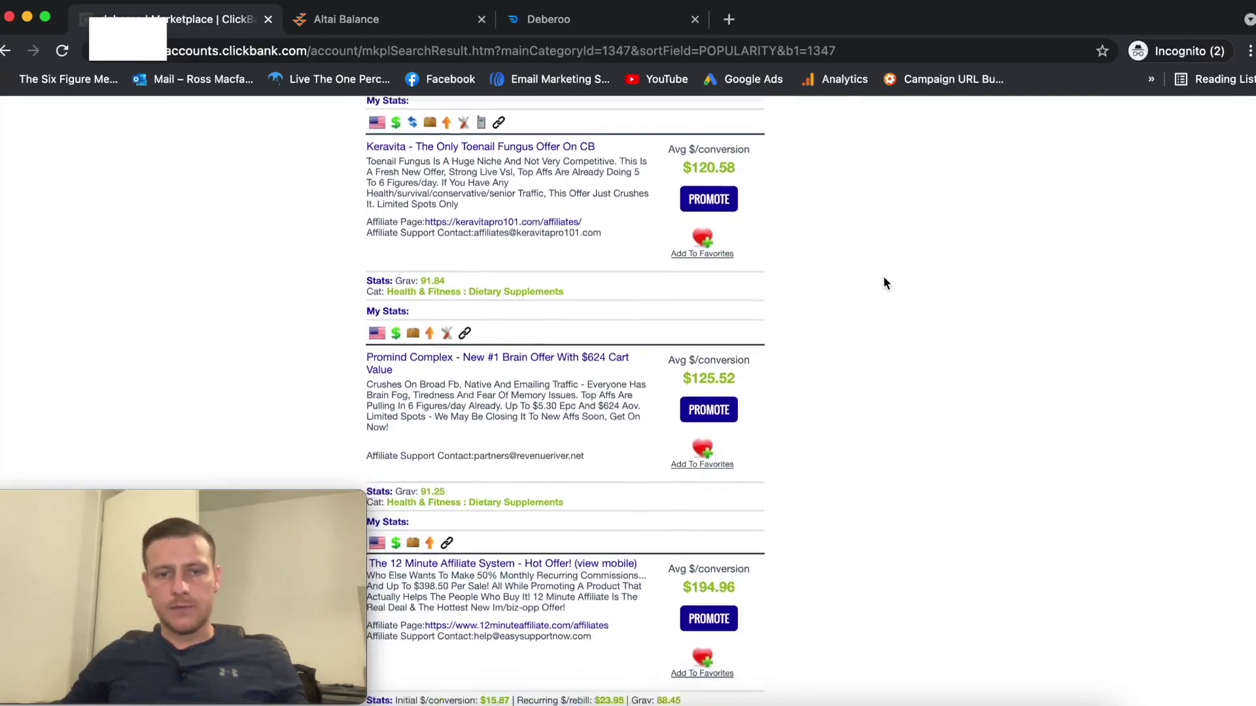
scroll(939, 286, "down", 7)
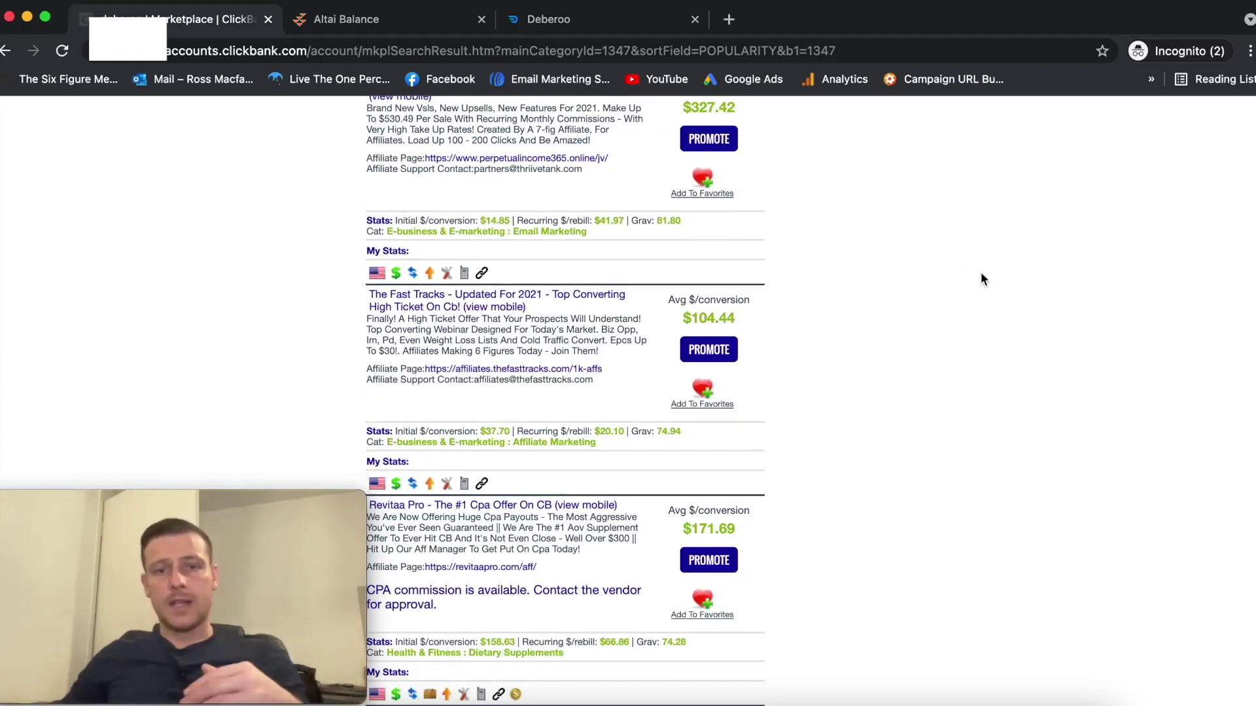
scroll(978, 281, "down", 7)
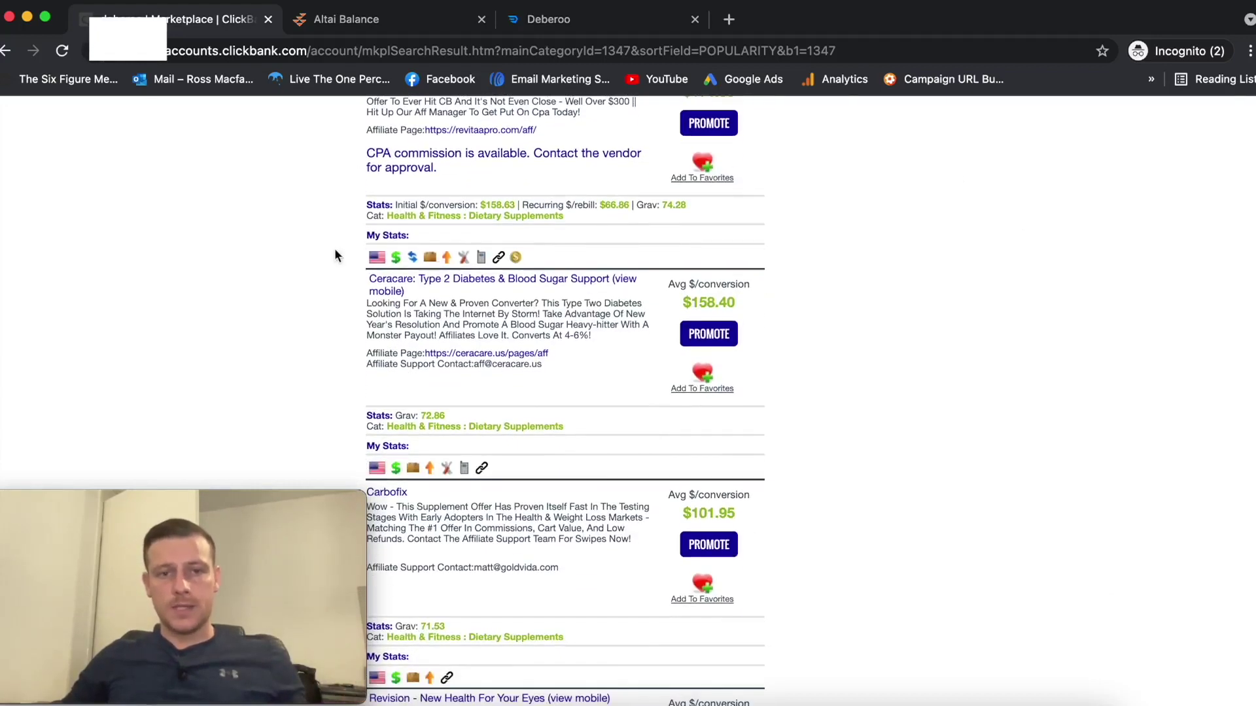
left_click(393, 288)
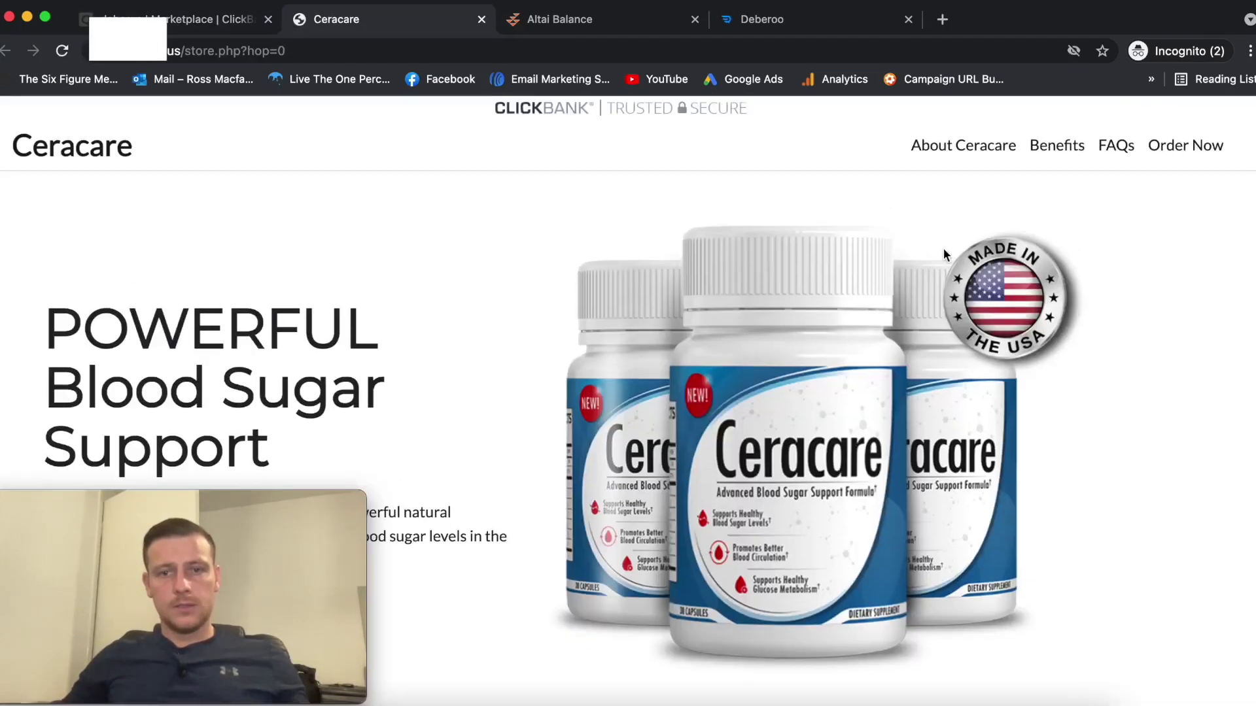
left_click(482, 20)
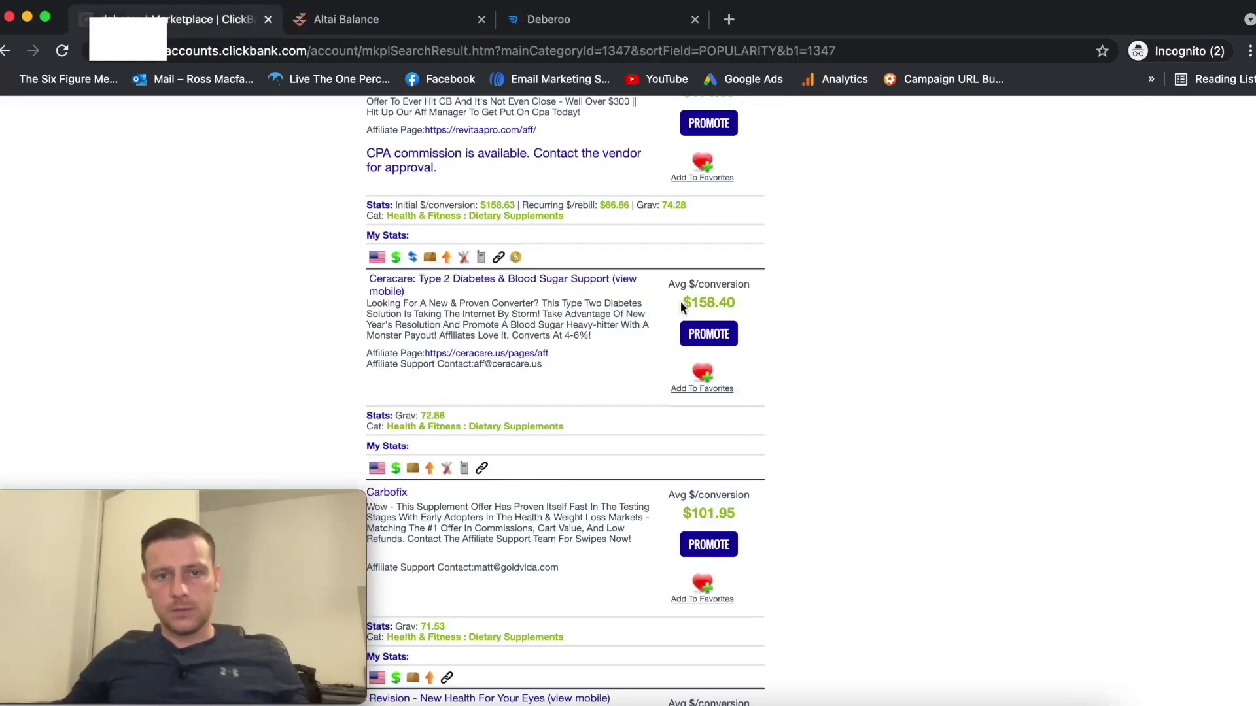
Open Ceracare's affiliate page in a new tab and review it down to the custom affiliate link.
scroll(482, 214, "down", 2)
right_click(487, 275)
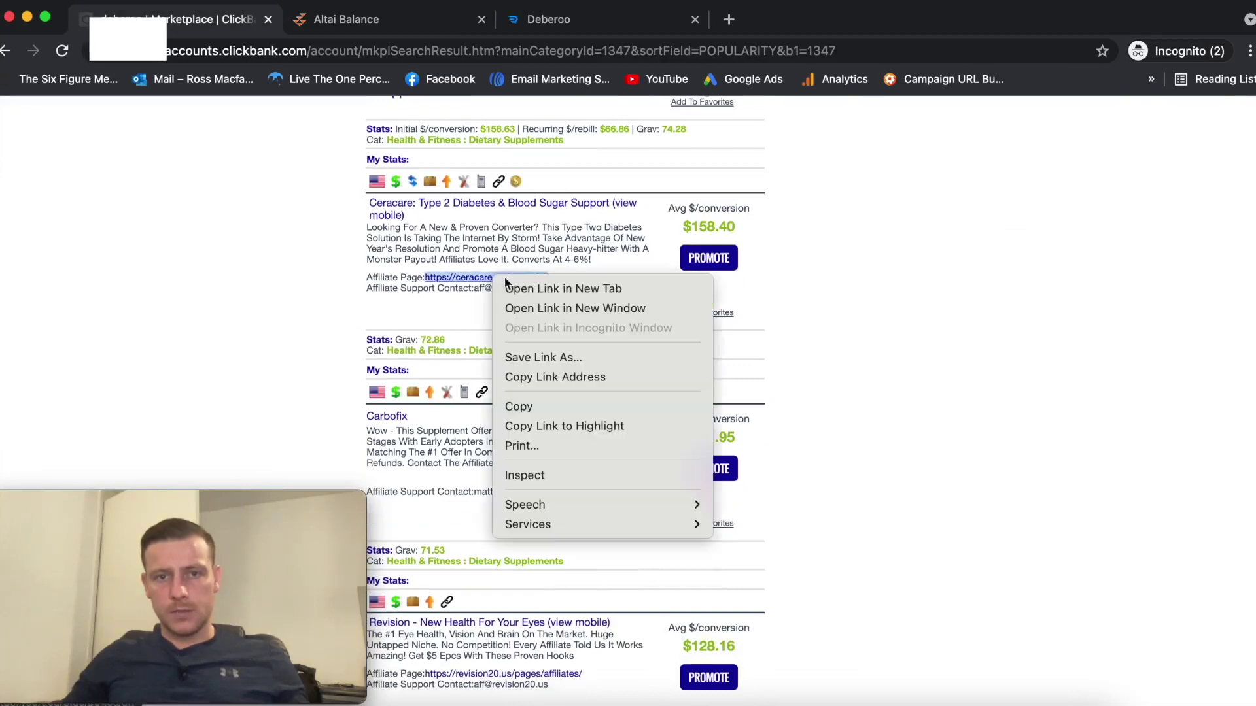
left_click(563, 287)
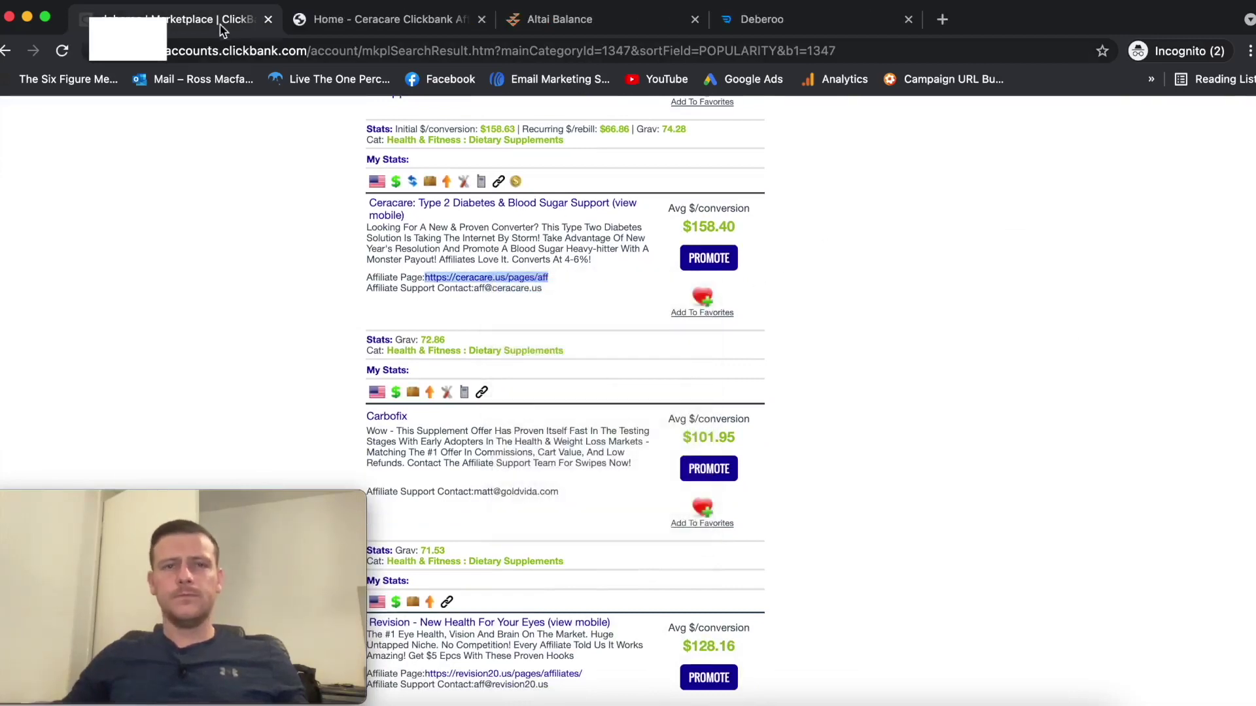
left_click(394, 19)
scroll(699, 347, "down", 15)
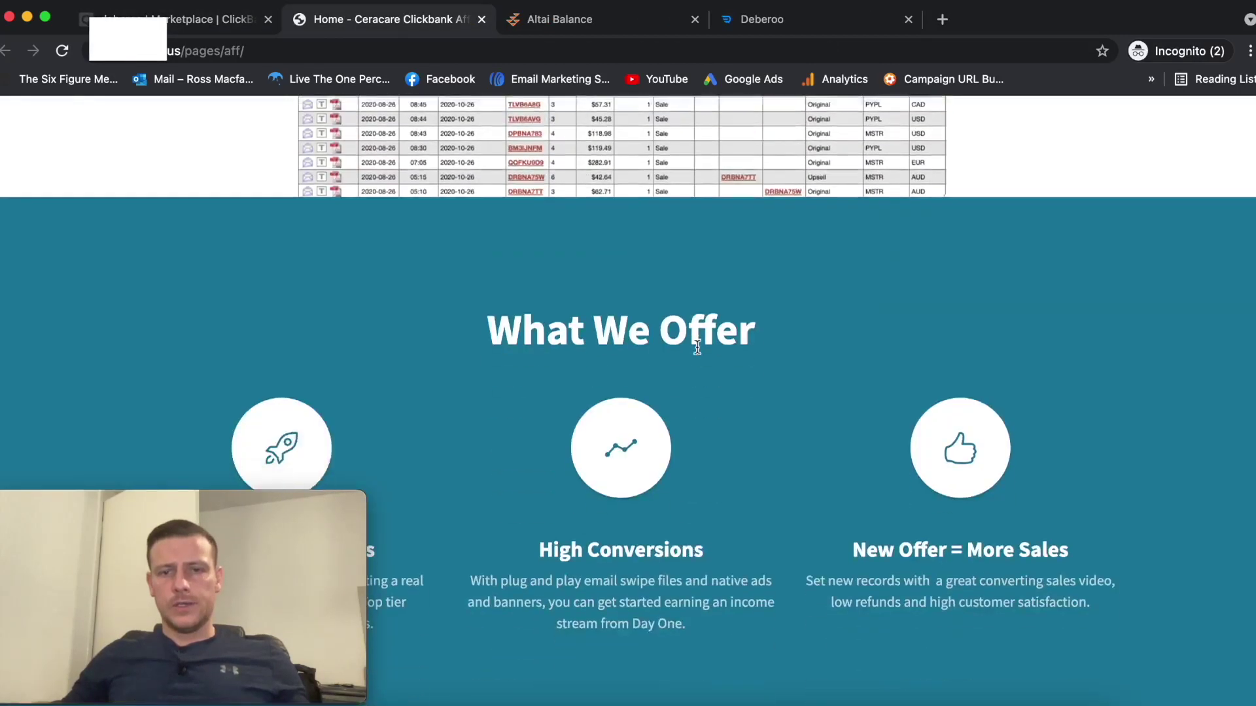
scroll(696, 346, "down", 10)
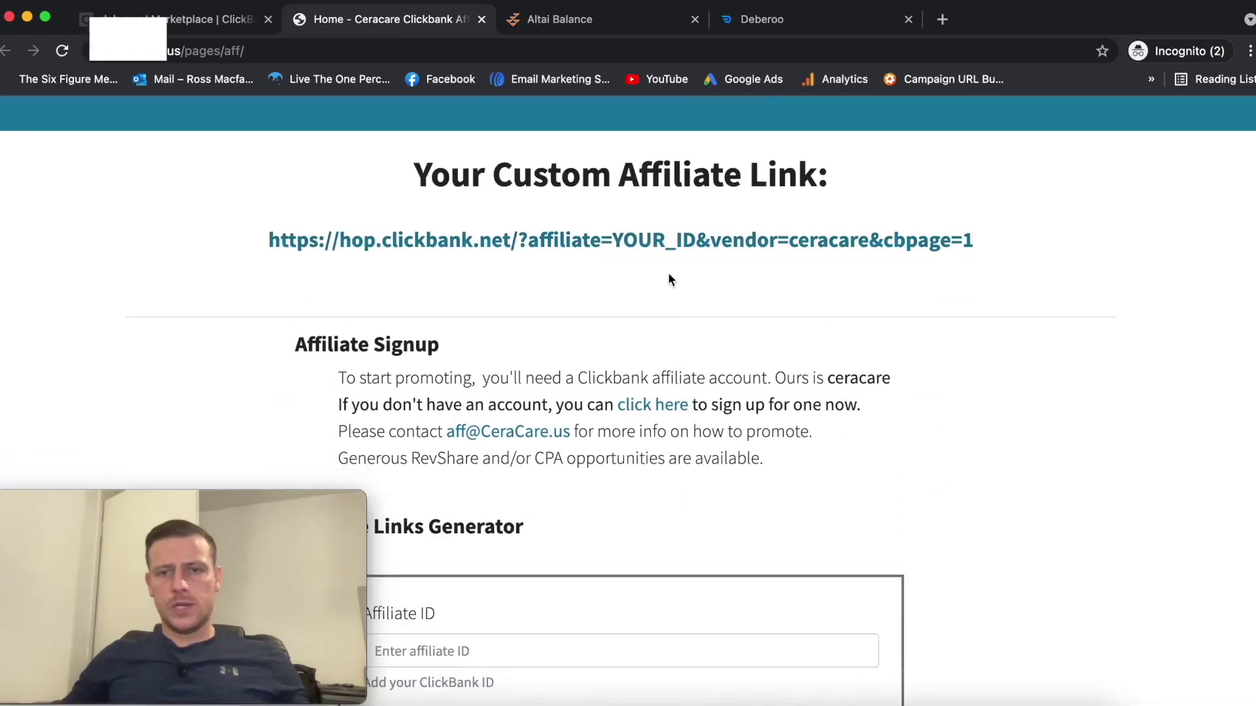
Open Ceracare's custom affiliate link to inspect the video sales page, and return to the affiliate page.
left_click(664, 248)
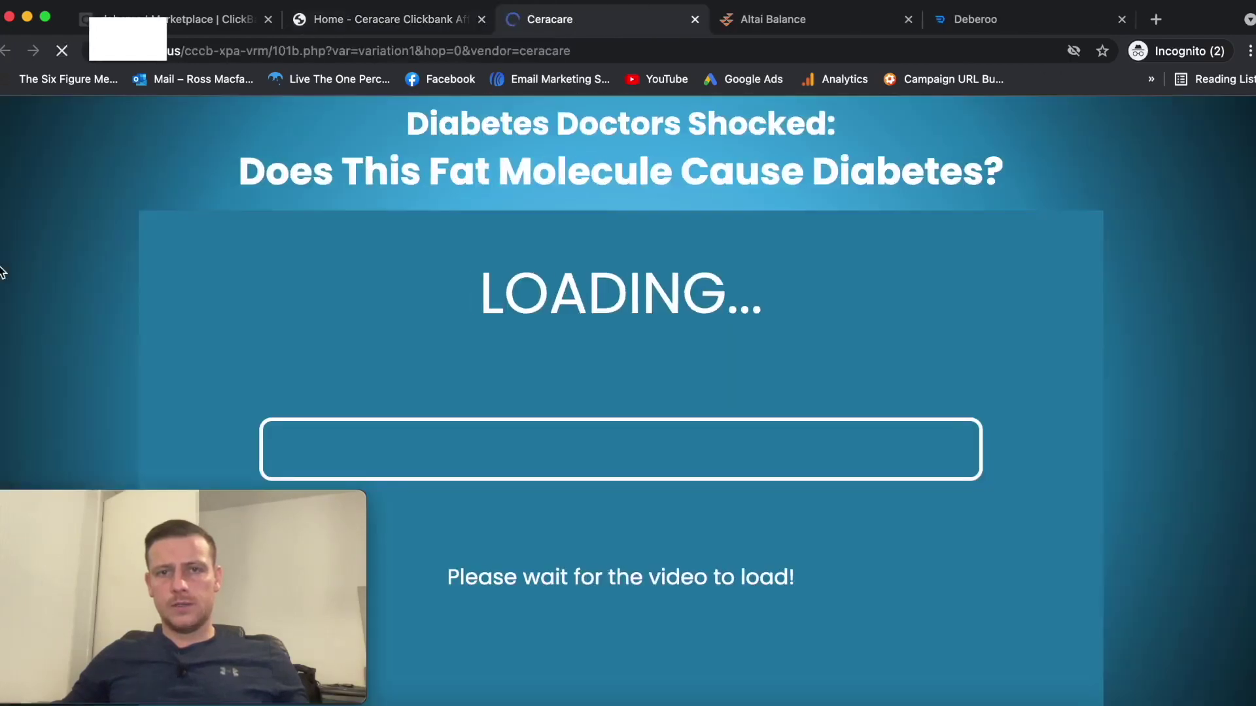
scroll(707, 273, "down", 3)
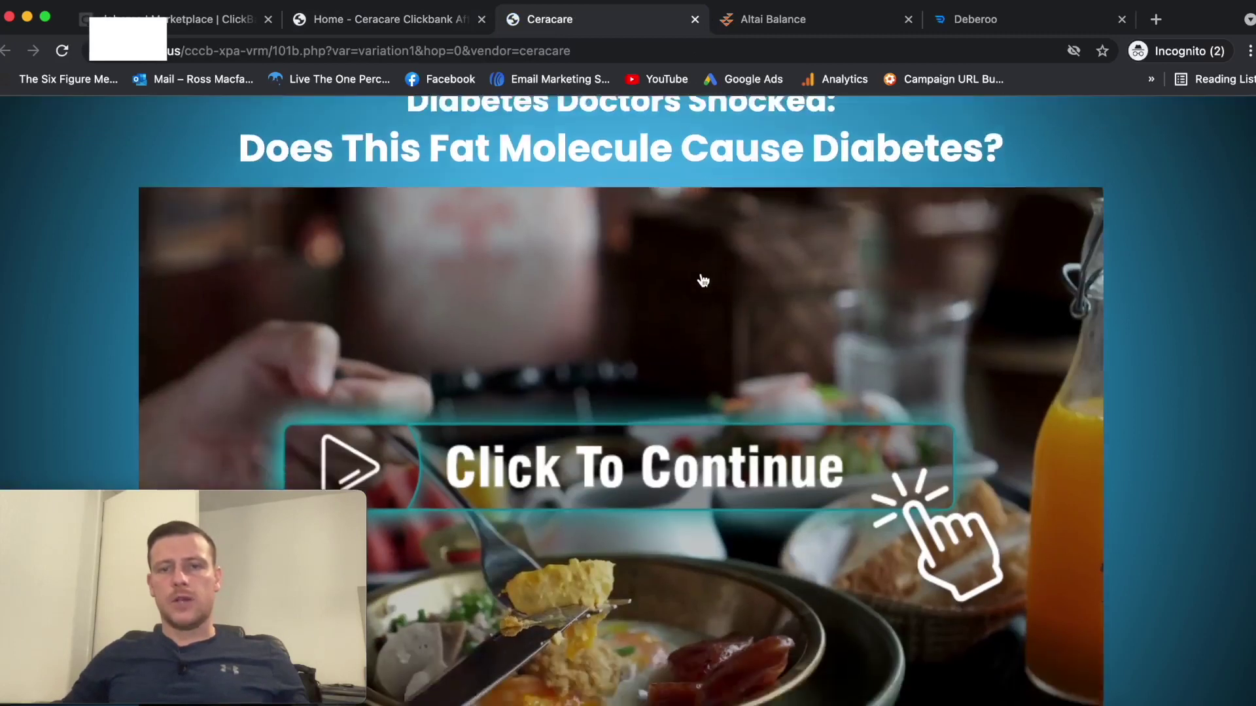
scroll(706, 288, "up", 3)
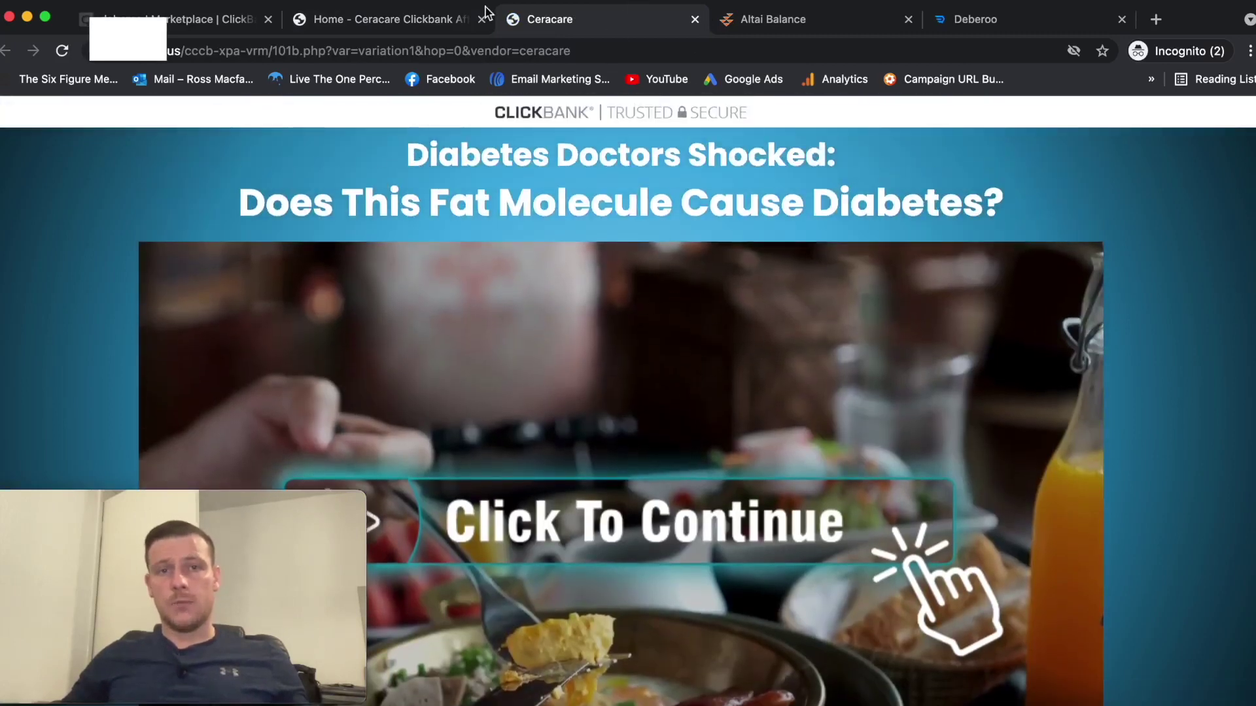
left_click(383, 18)
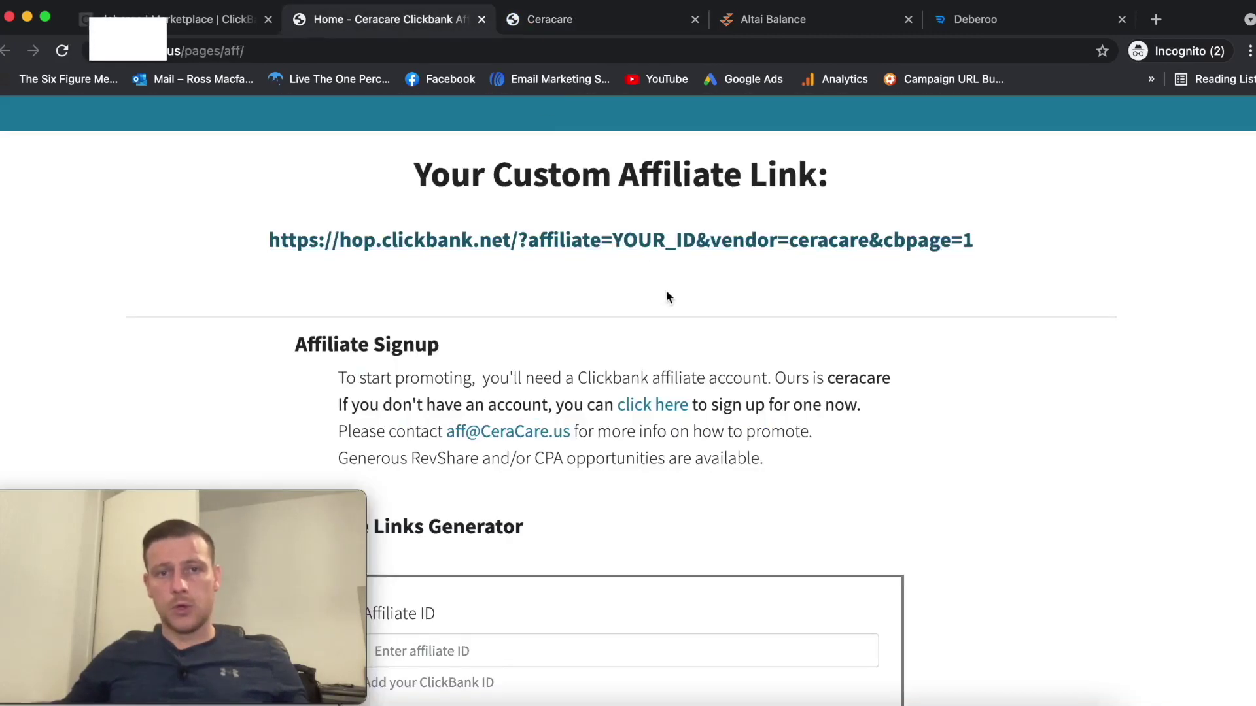
Close the Ceracare affiliate page, reopen the Altai Balance offer from the marketplace, and review its text sales page for comparison.
left_click(482, 20)
left_click(188, 21)
scroll(740, 429, "up", 3)
scroll(727, 414, "up", 20)
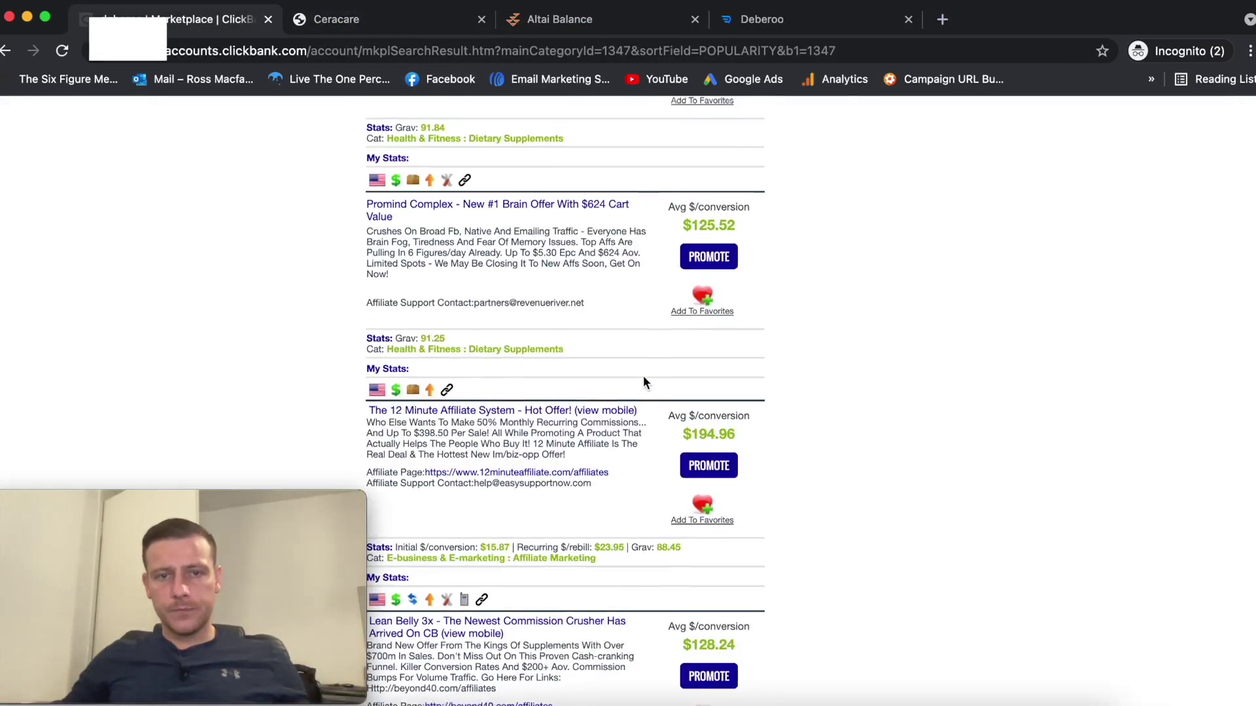
scroll(559, 363, "up", 10)
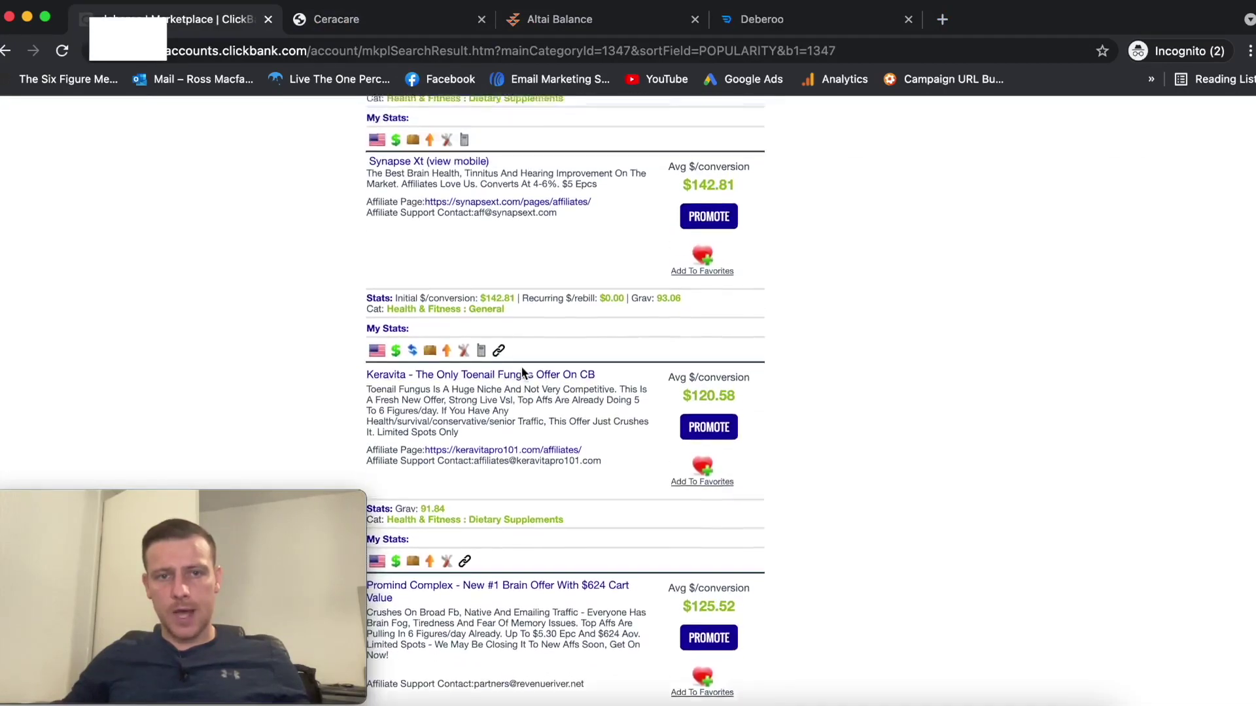
scroll(524, 359, "up", 10)
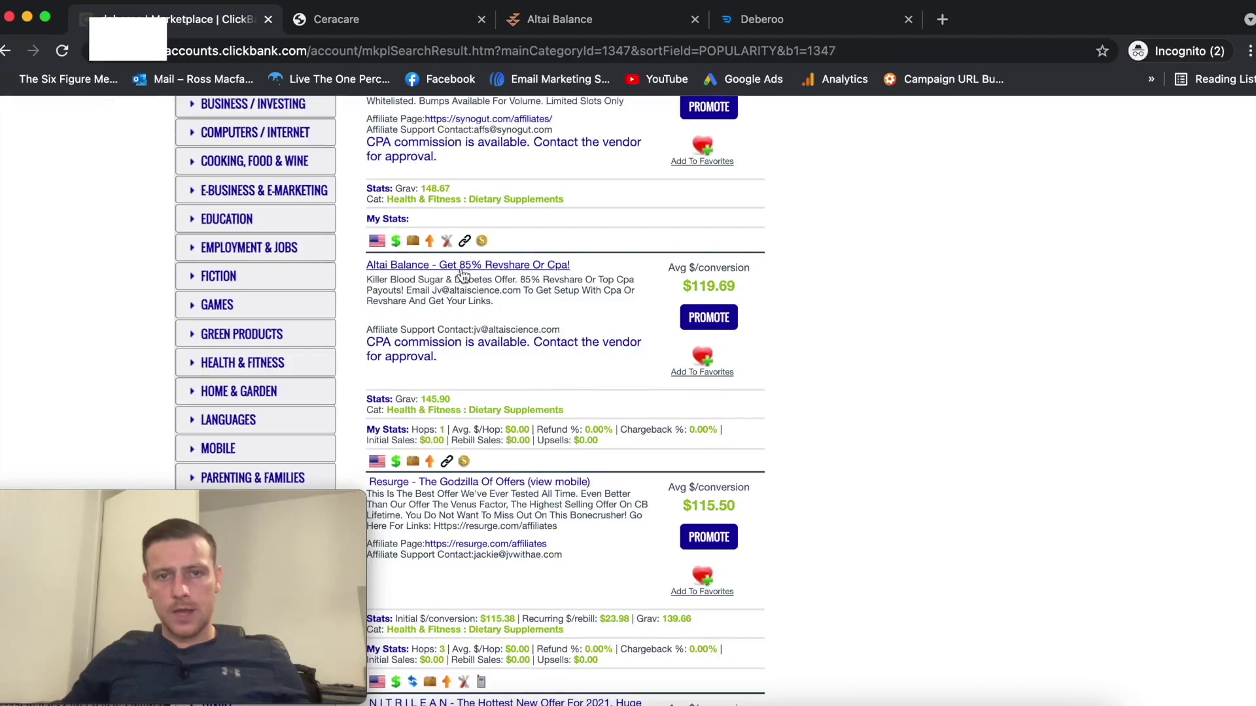
left_click(462, 274)
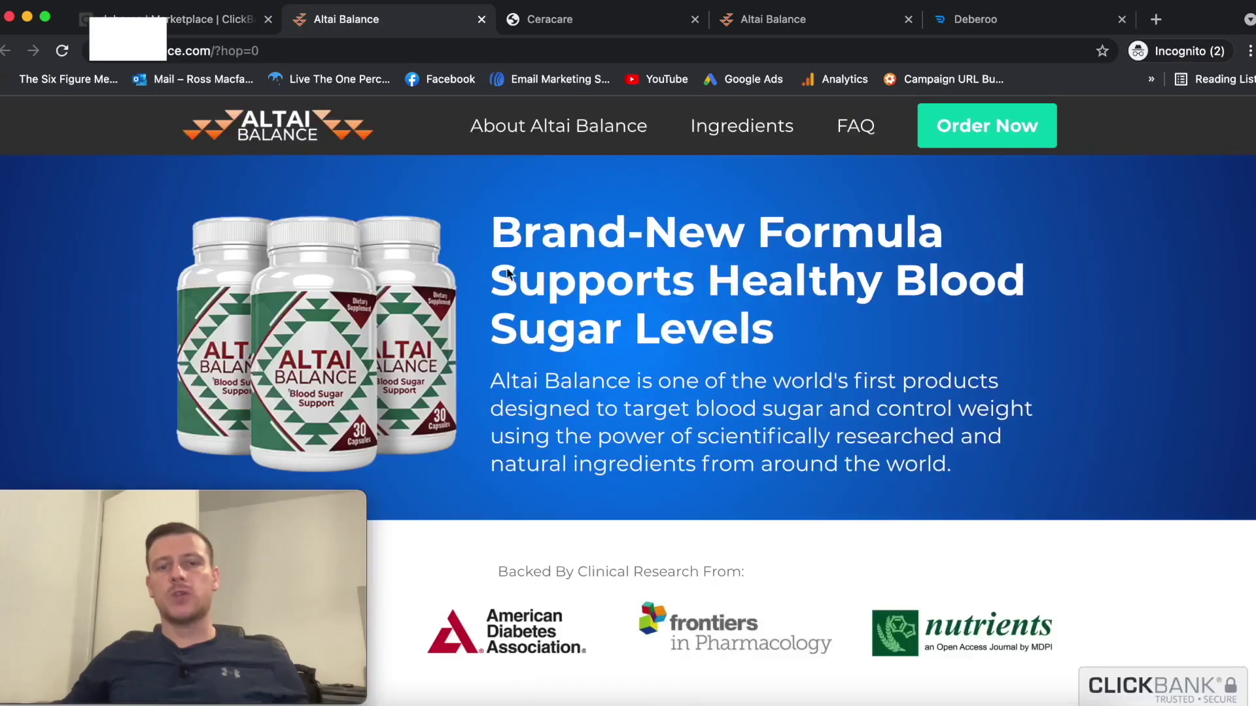
scroll(826, 384, "down", 7)
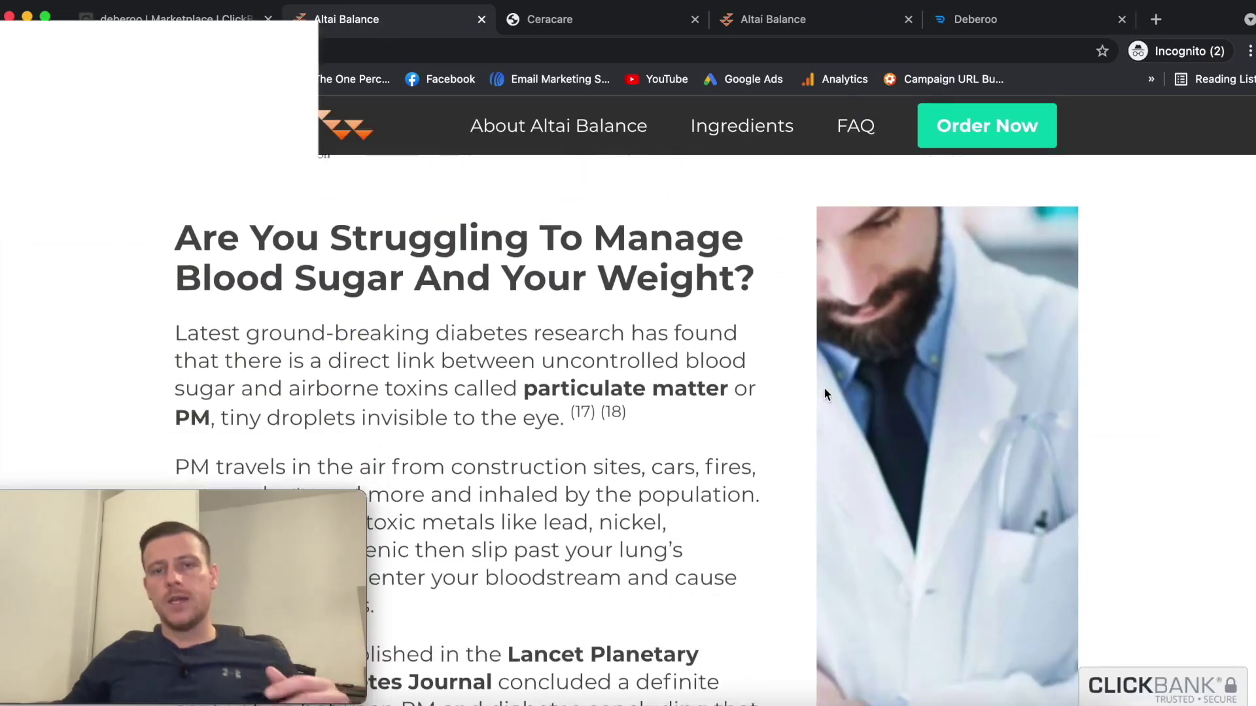
Close the HopLink Generator, return to the Google Docs plan, and add "- VSL - USA" after Diabetes on the Find An Offer line.
left_click(27, 16)
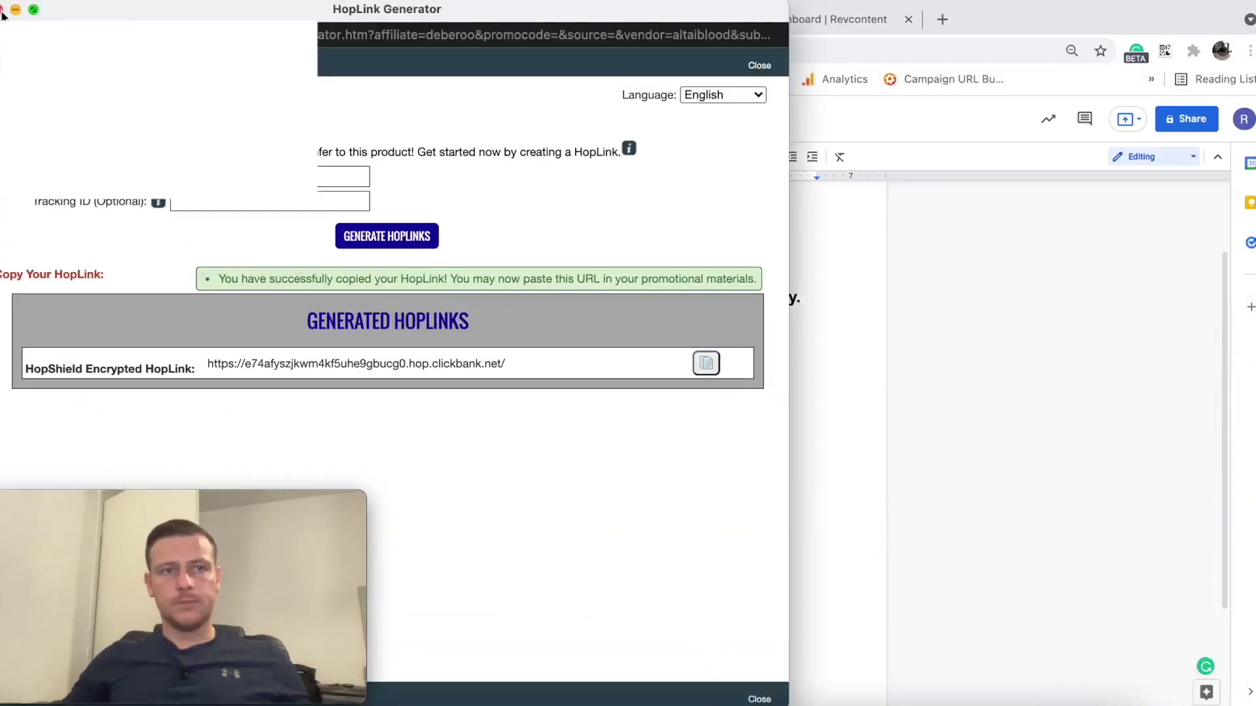
left_click(3, 13)
left_click(611, 254)
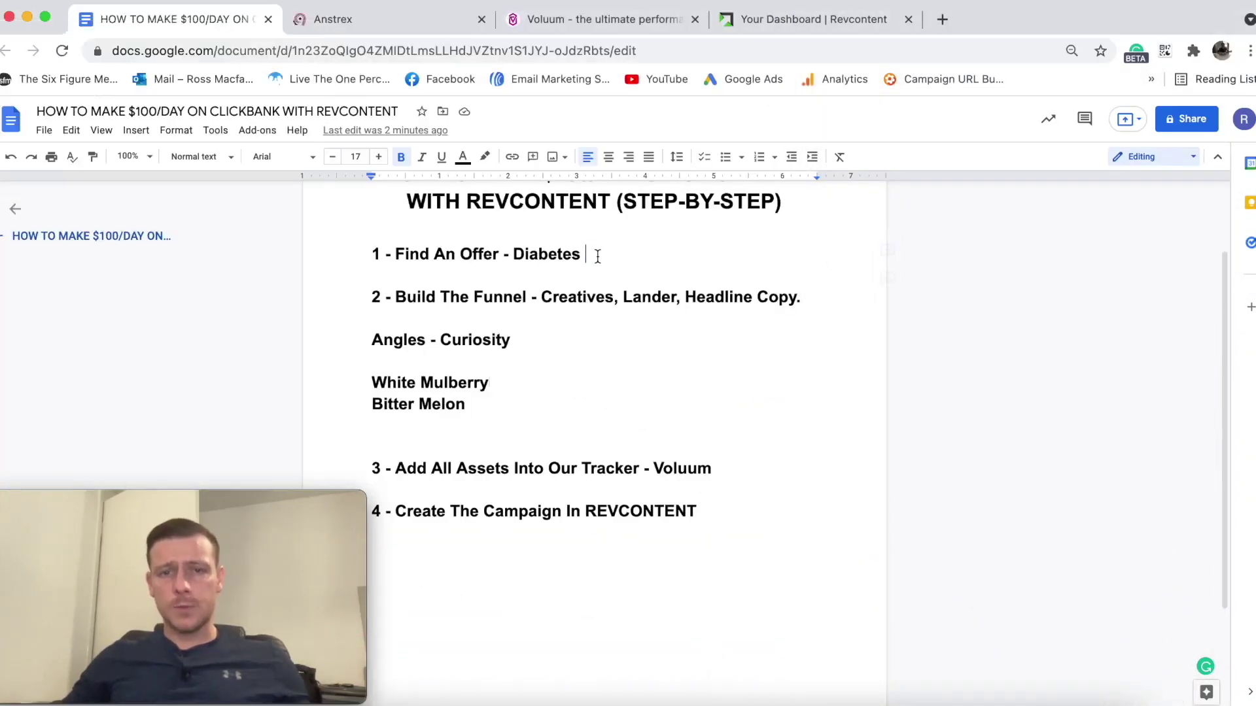
type("- VSL ")
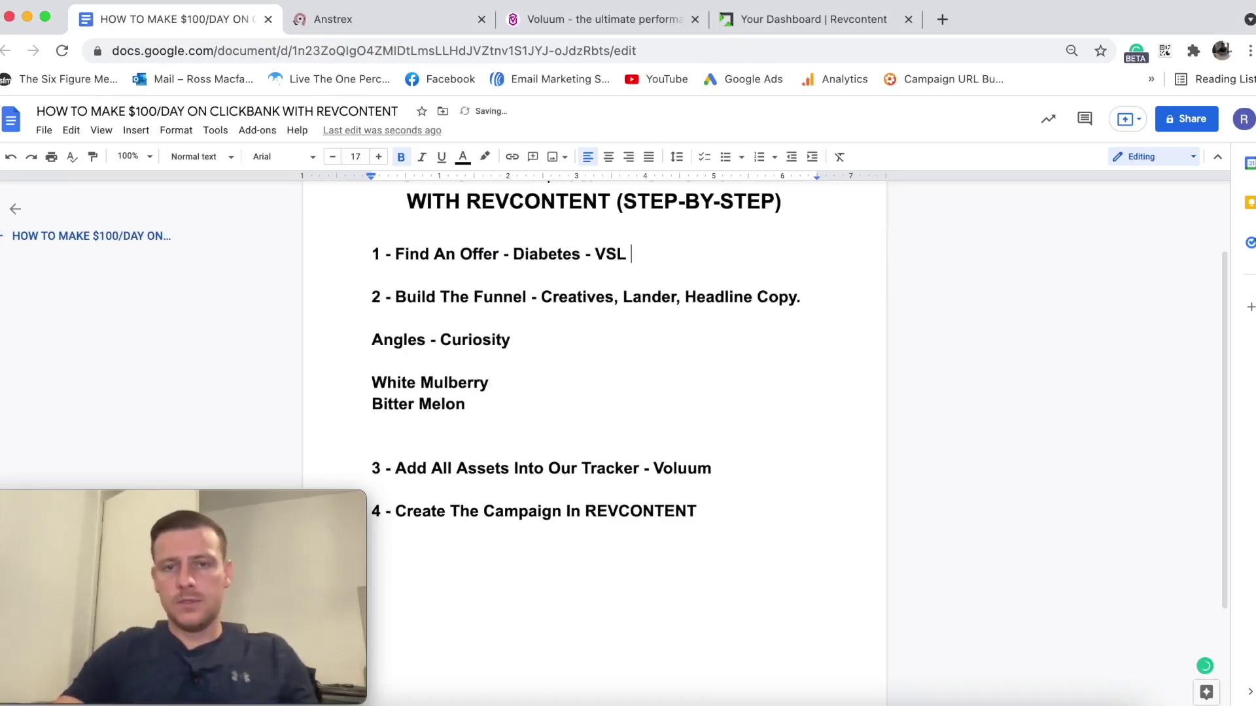
type("- USA")
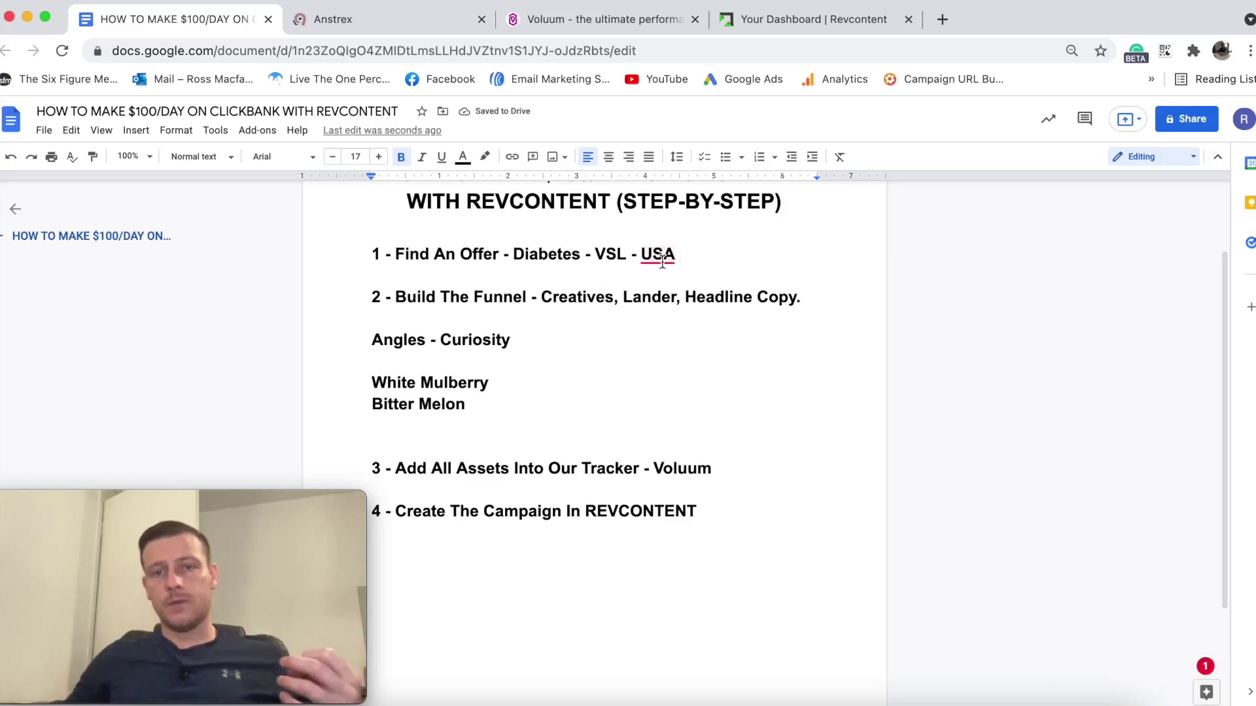
Correct "USA" to "the USA" on the Find An Offer line, and add a "Headline -" line below Bitter Melon.
mouse_move(658, 255)
left_click(658, 286)
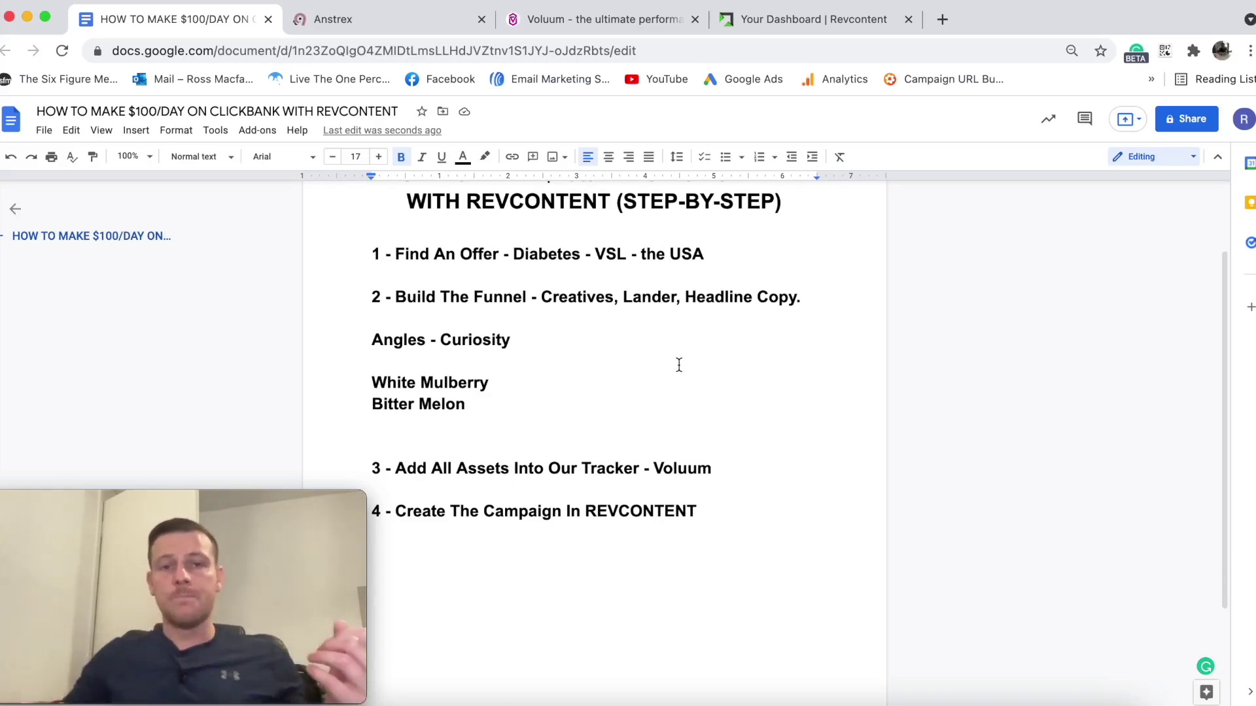
left_click(535, 390)
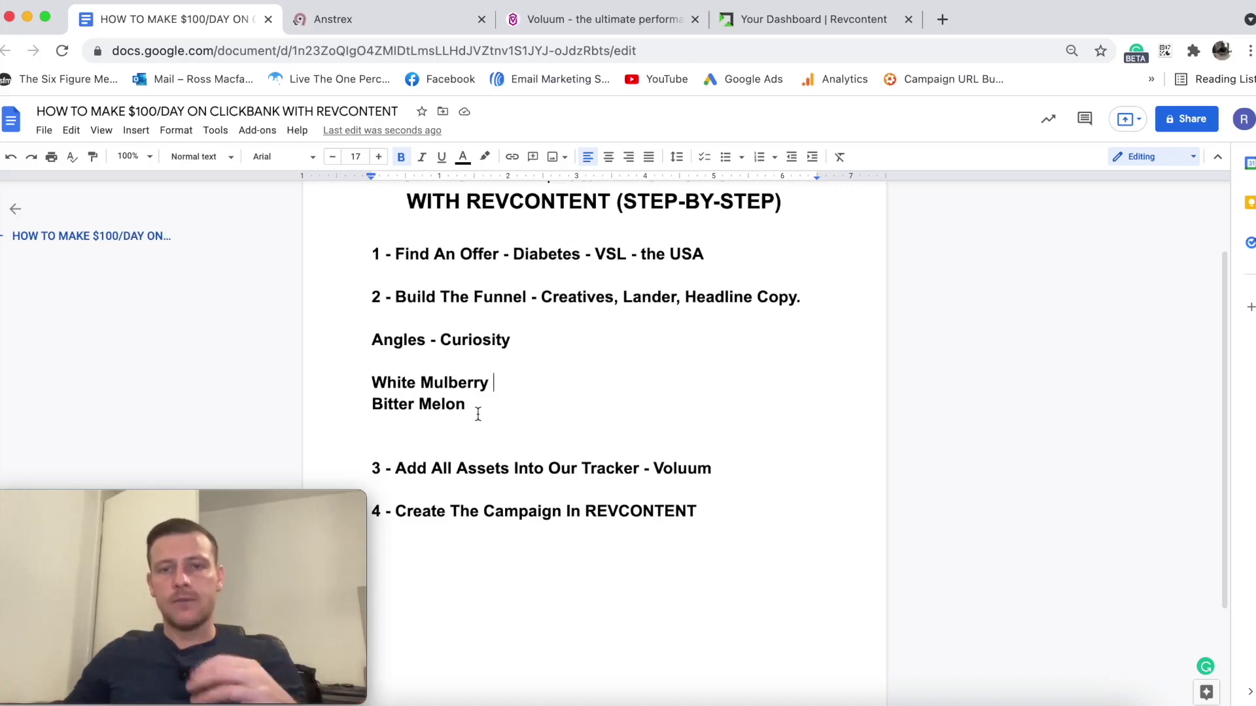
left_click_drag(483, 410, 559, 406)
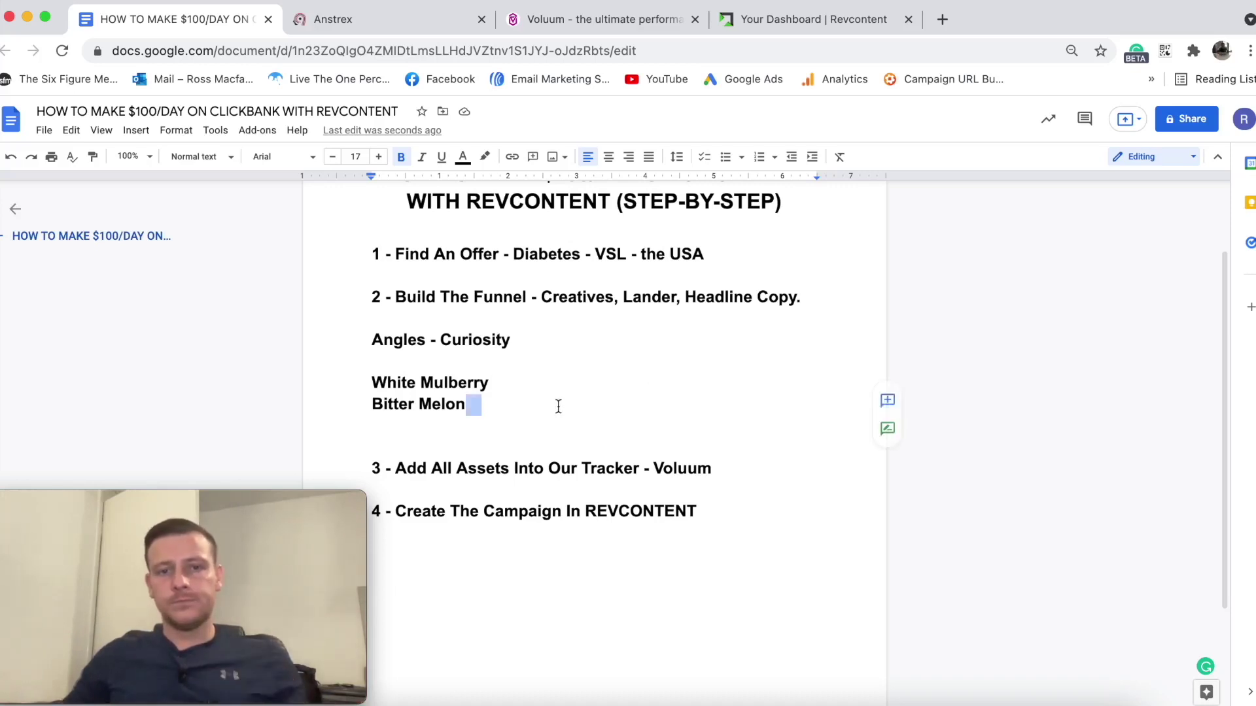
left_click(507, 409)
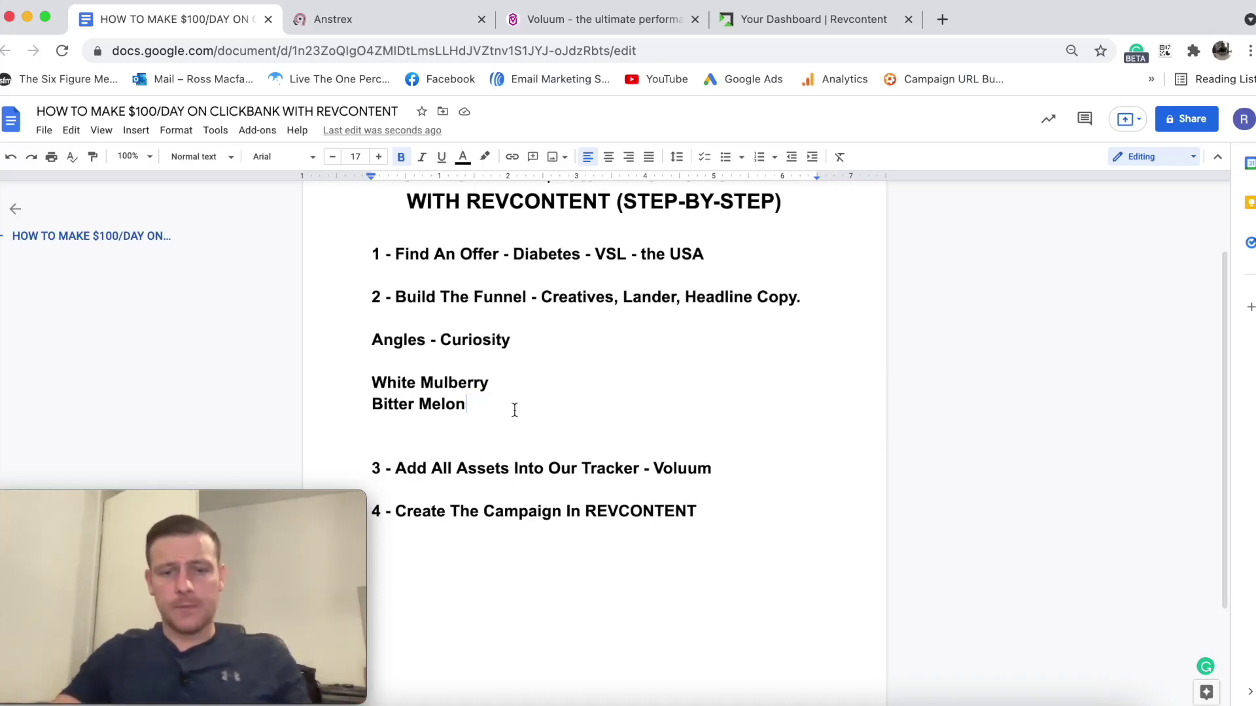
key("Return")
key("Return")
type("Headline -")
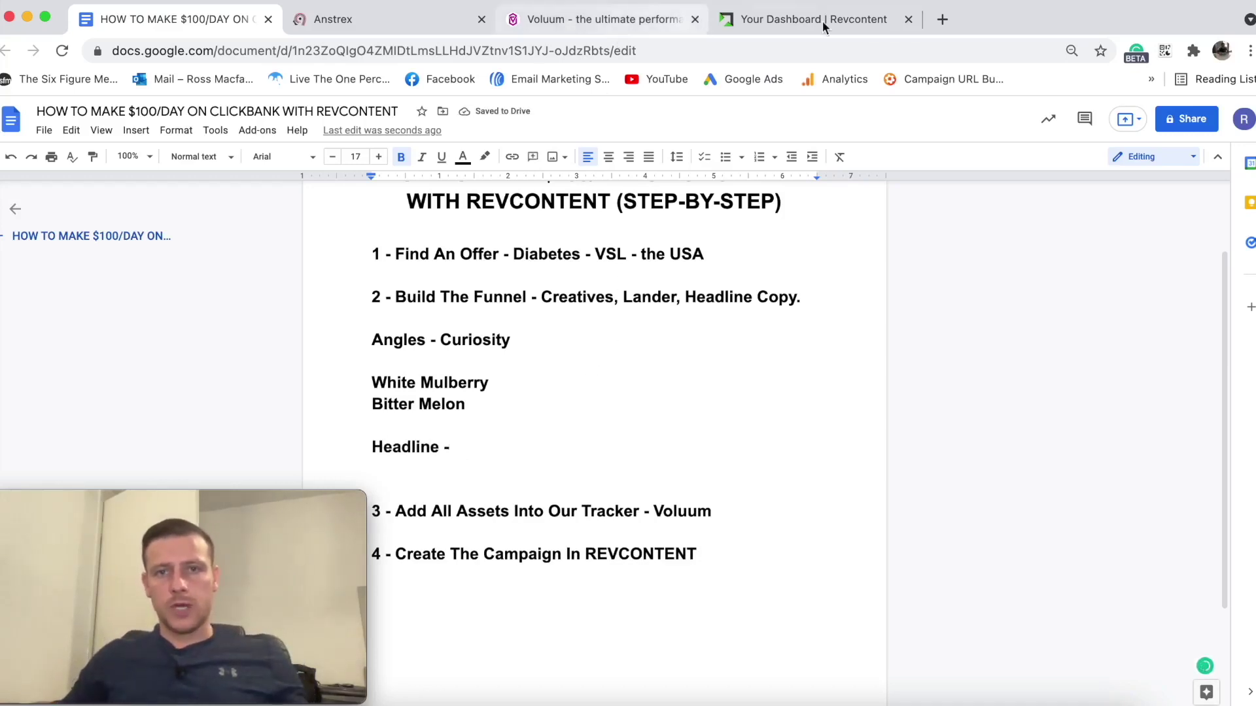
Switch to the Altai Balance sales page and review its headline, particulate matter research, and ingredient sections for headline ideas.
left_click(1065, 704)
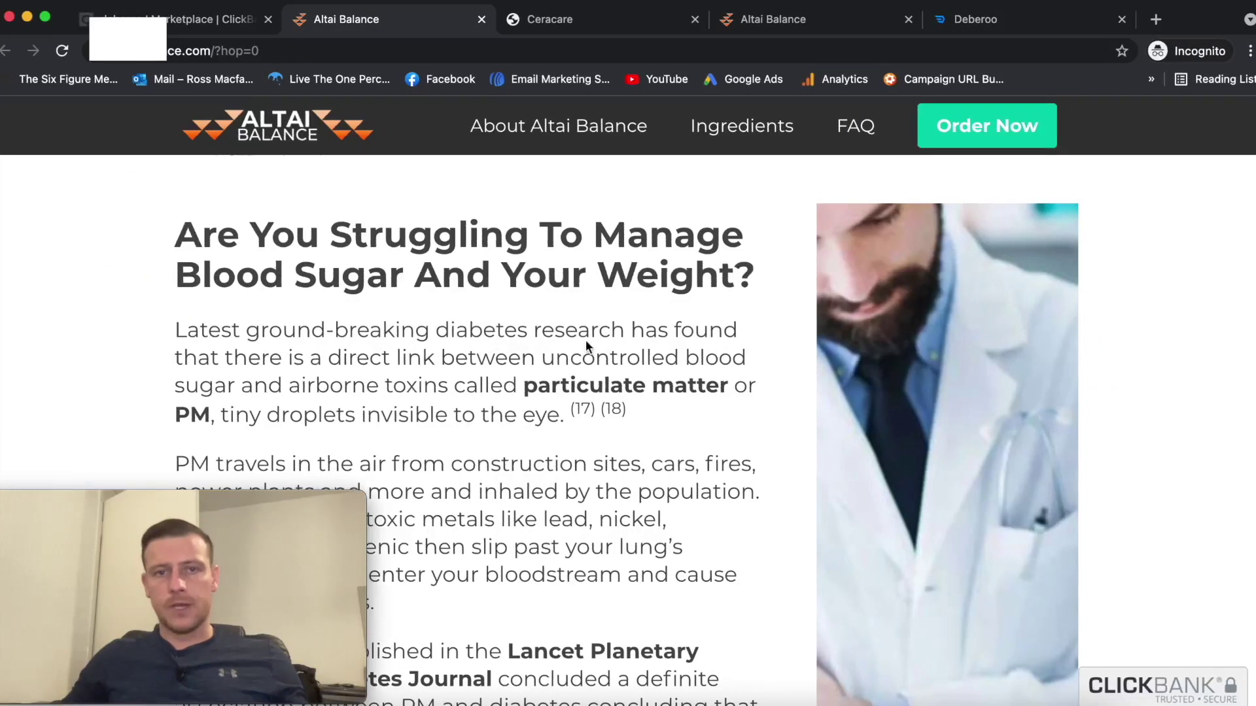
scroll(573, 285, "up", 10)
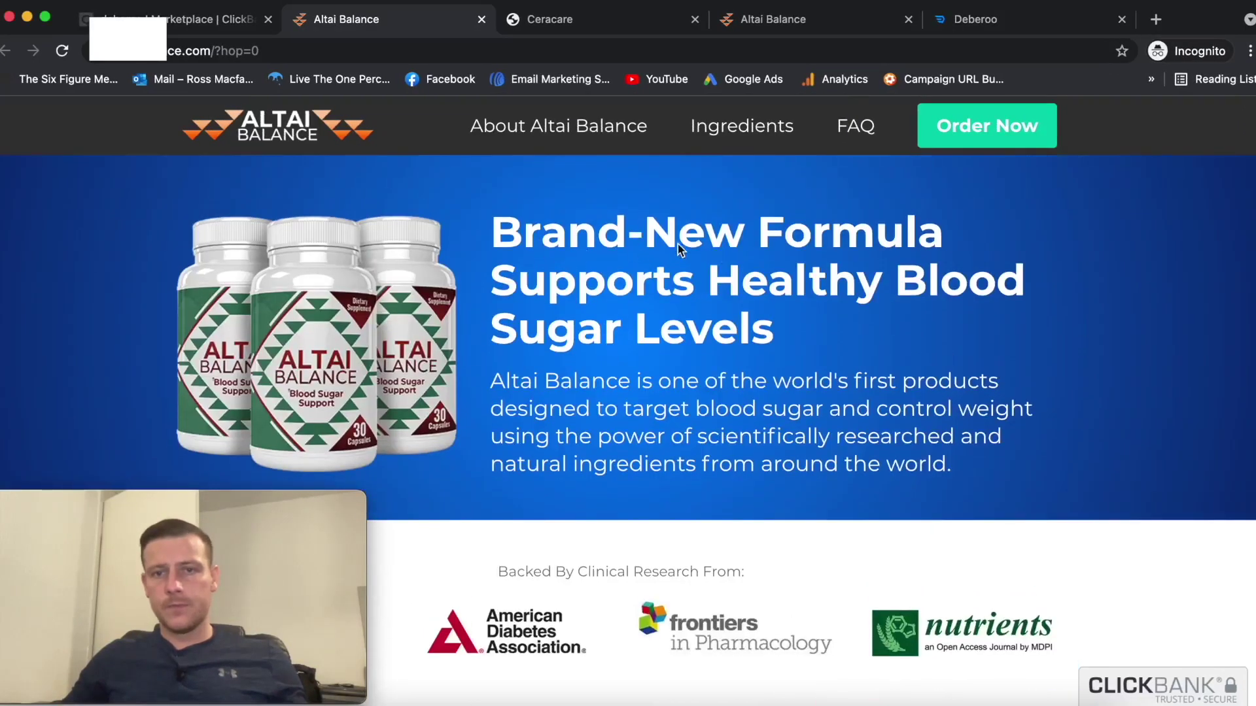
scroll(700, 350, "down", 7)
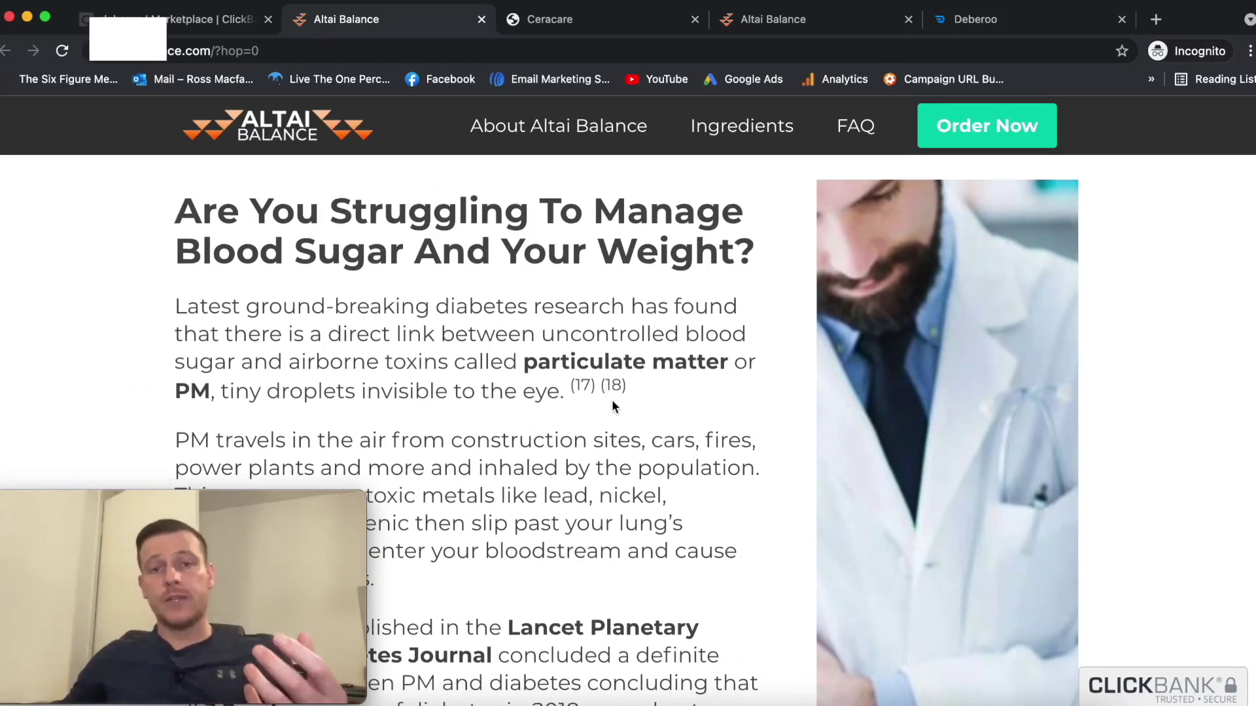
scroll(610, 399, "down", 2)
scroll(607, 424, "down", 3)
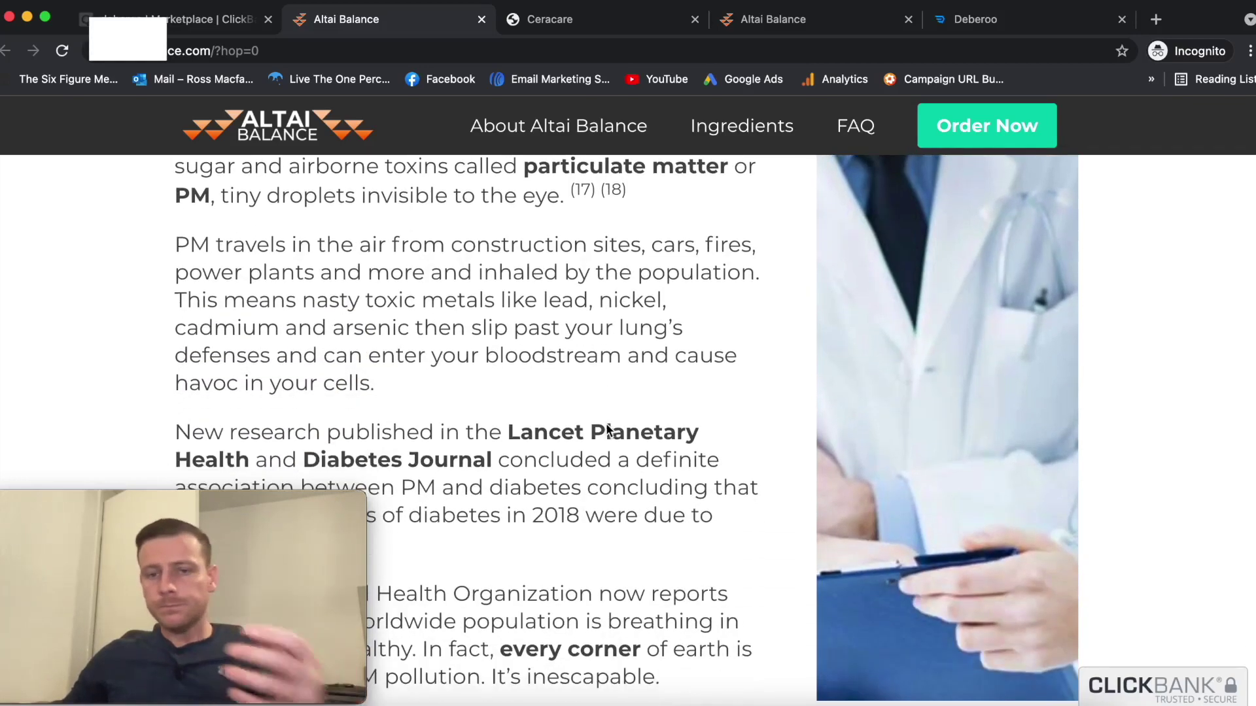
scroll(618, 429, "down", 3)
scroll(619, 429, "down", 10)
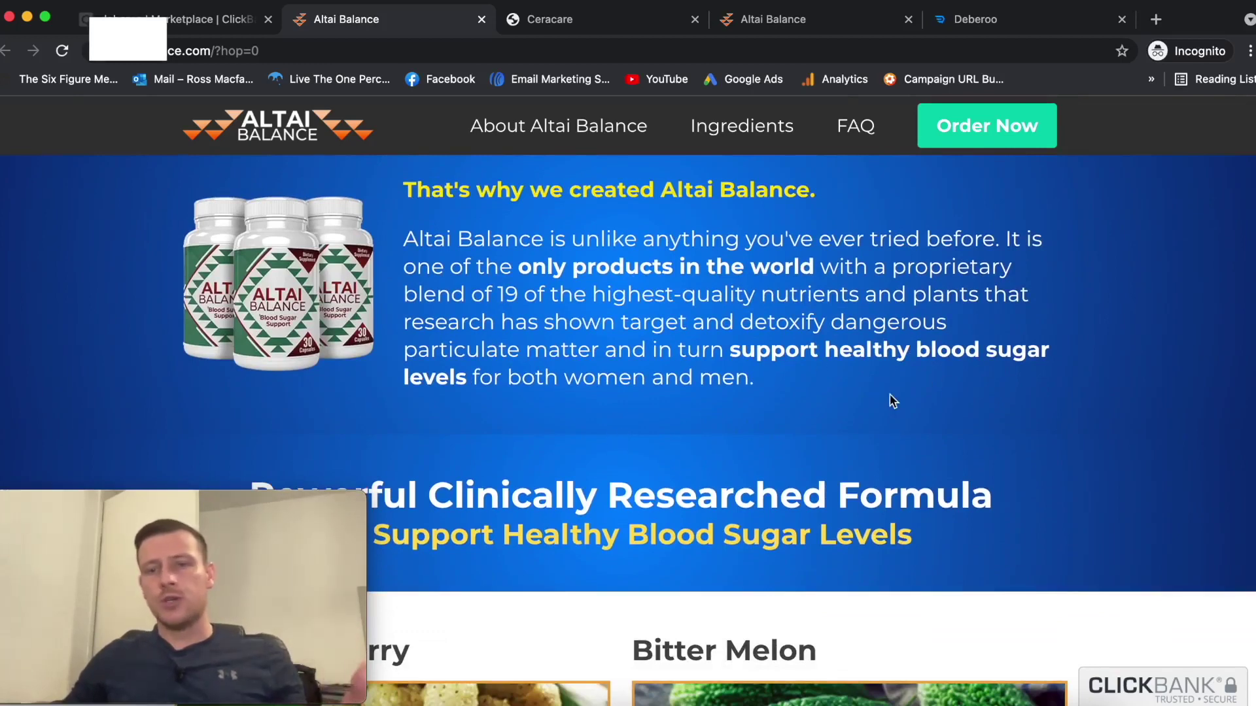
scroll(892, 401, "down", 5)
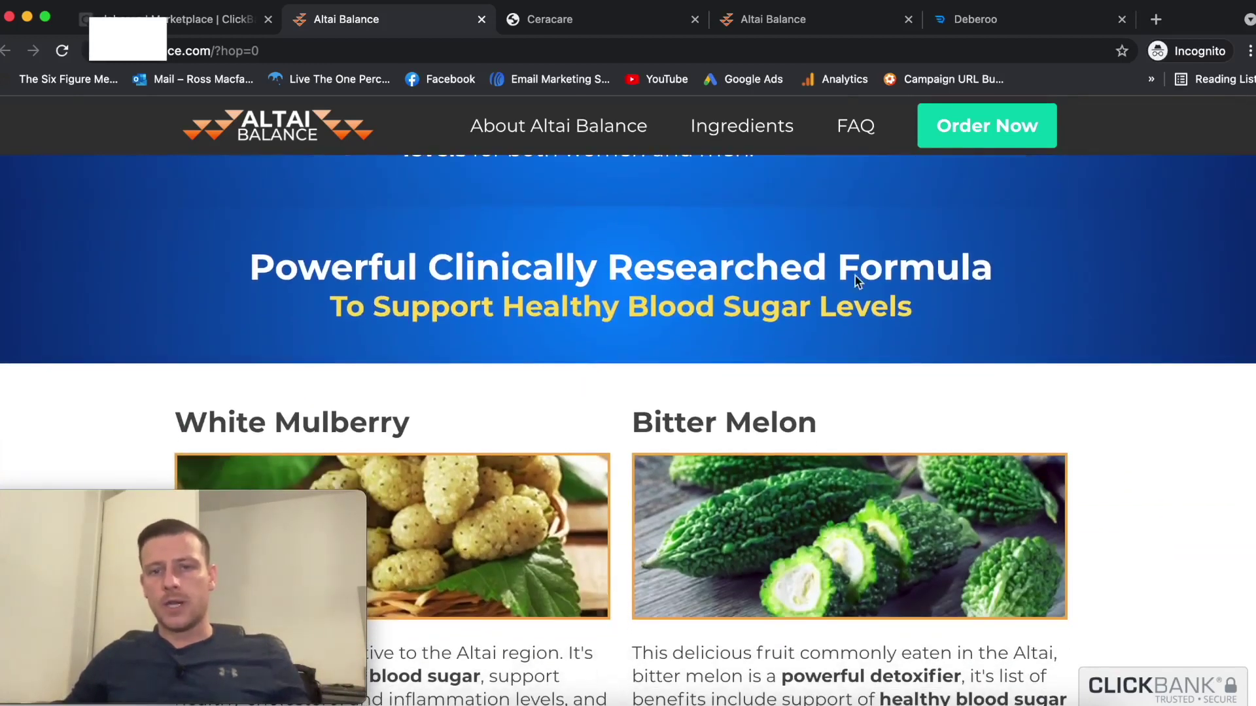
scroll(691, 342, "down", 20)
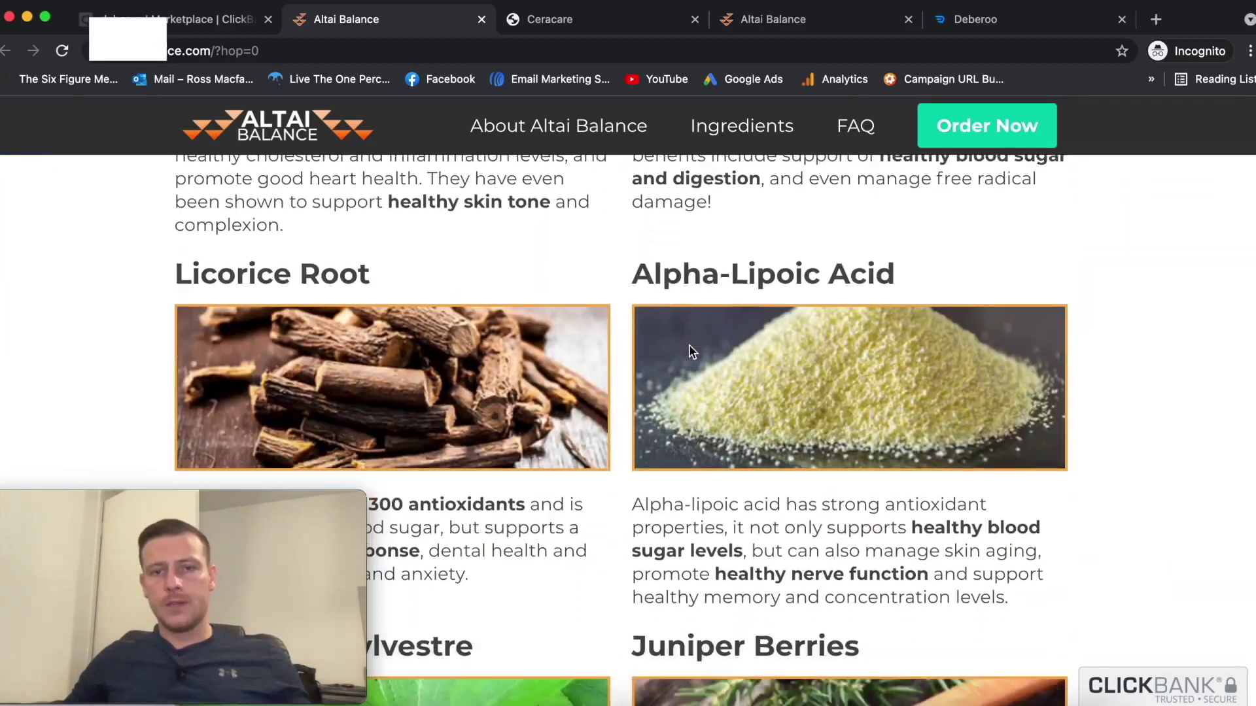
scroll(689, 347, "down", 15)
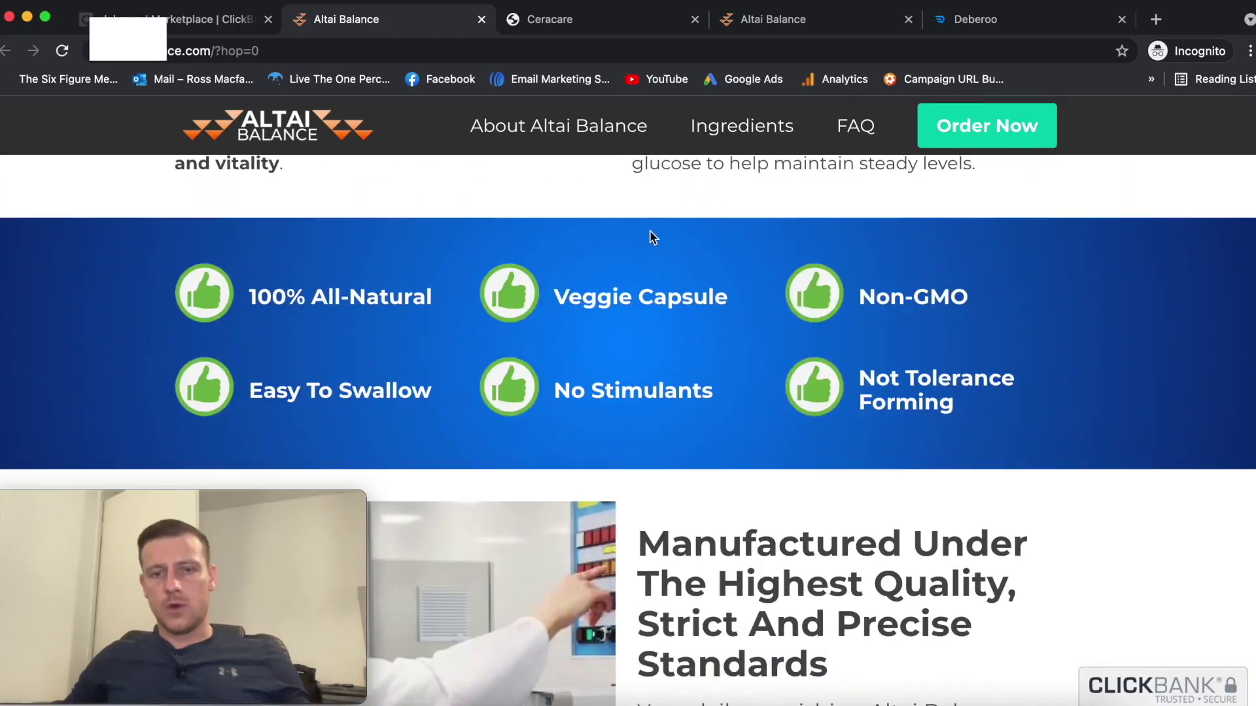
Examine the manufacturing standards, certification badges, bottle pricing, and FAQ sections of the Altai Balance sales page.
scroll(468, 302, "down", 10)
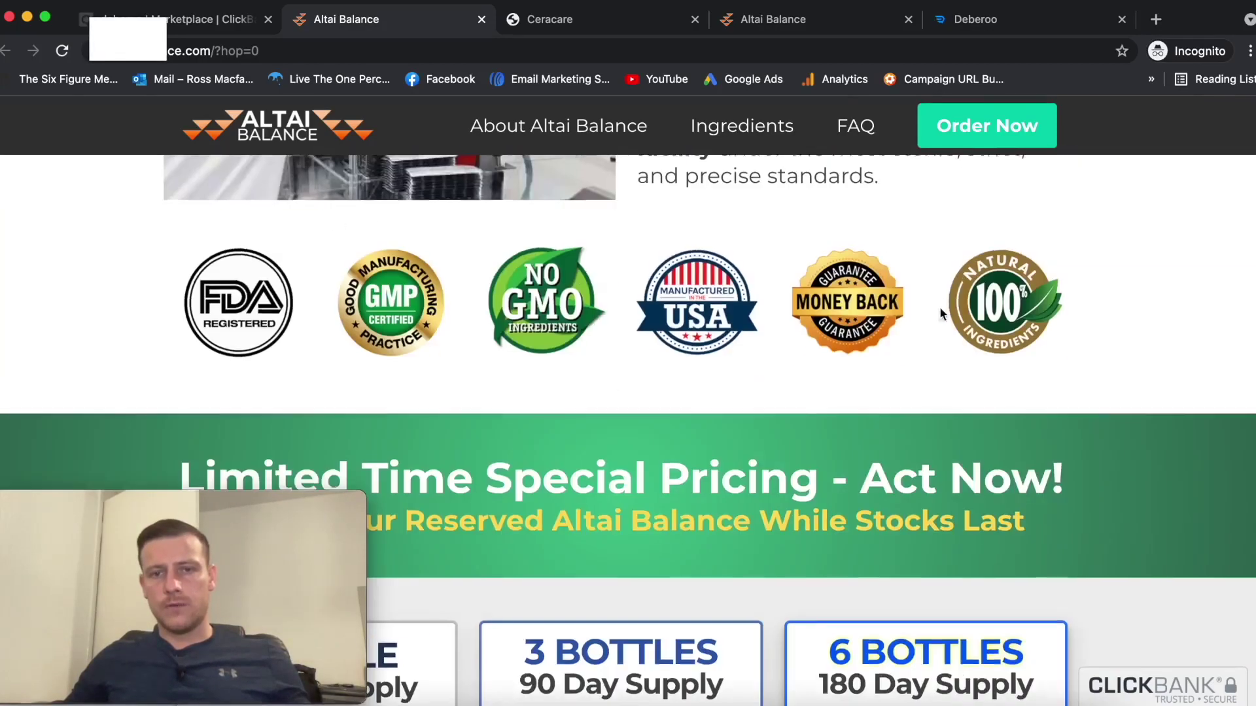
scroll(939, 307, "up", 5)
scroll(936, 309, "up", 2)
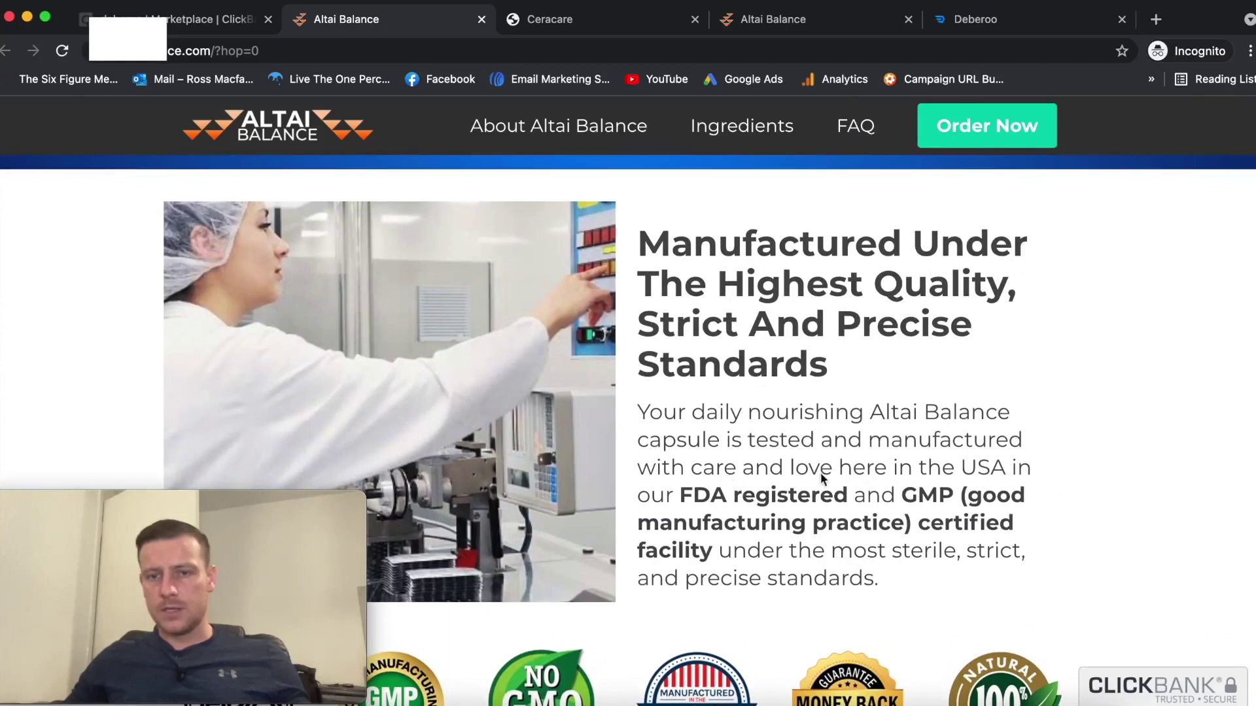
scroll(963, 458, "down", 11)
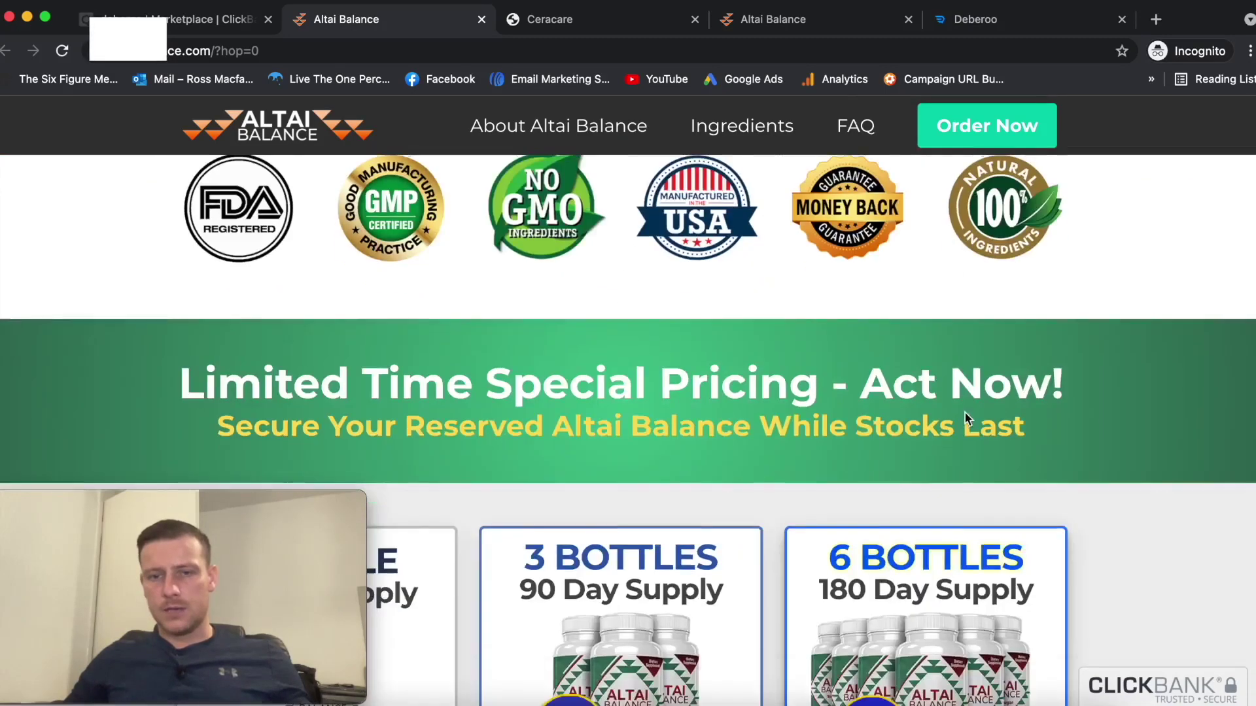
scroll(823, 260, "down", 5)
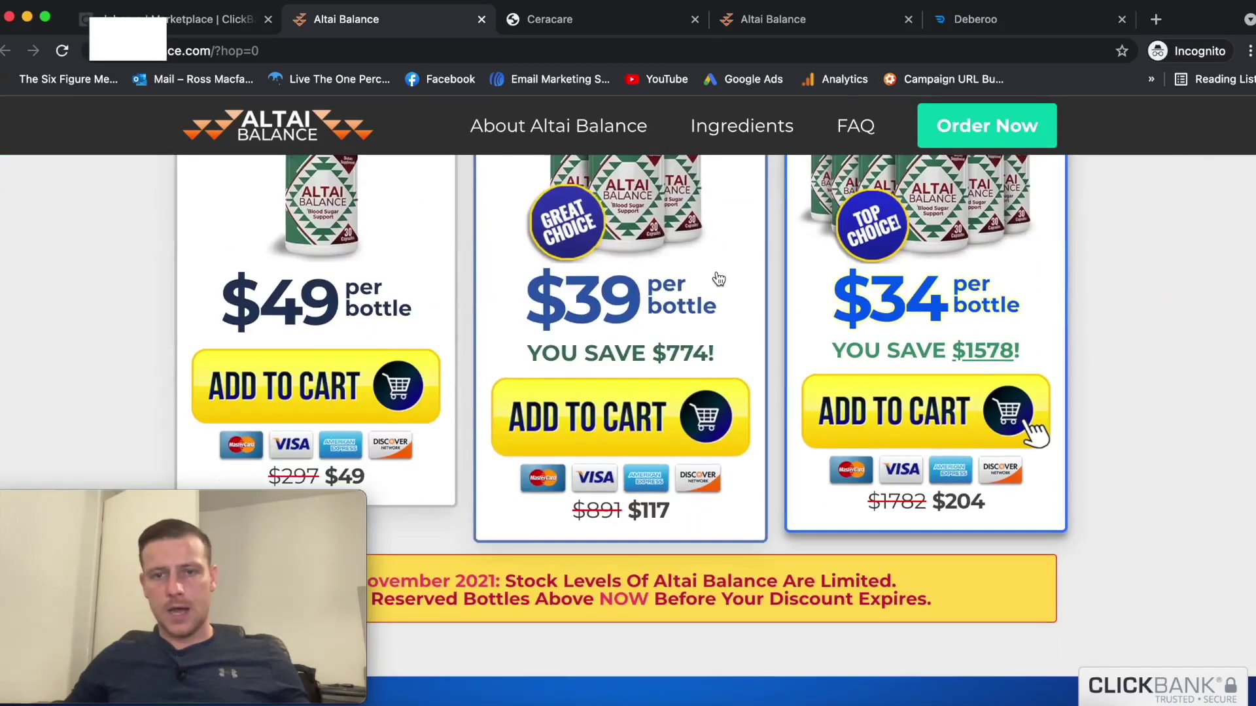
scroll(724, 337, "down", 7)
scroll(719, 357, "down", 11)
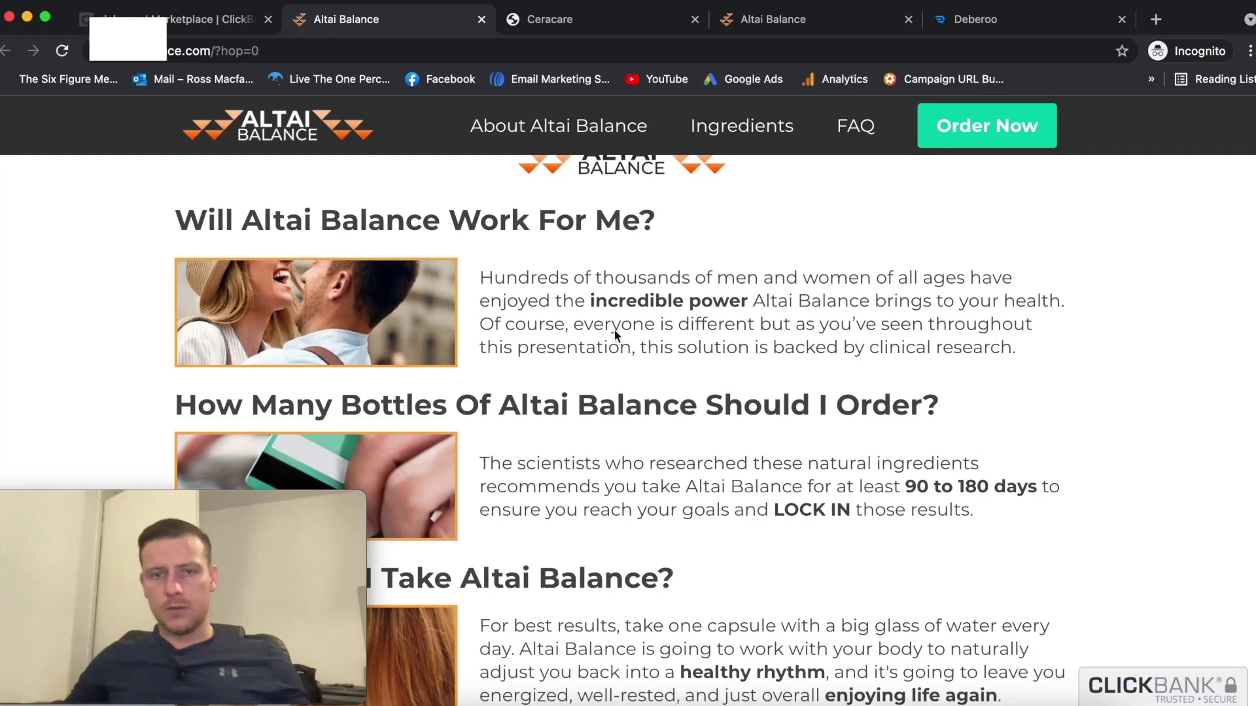
scroll(1003, 319, "up", 20)
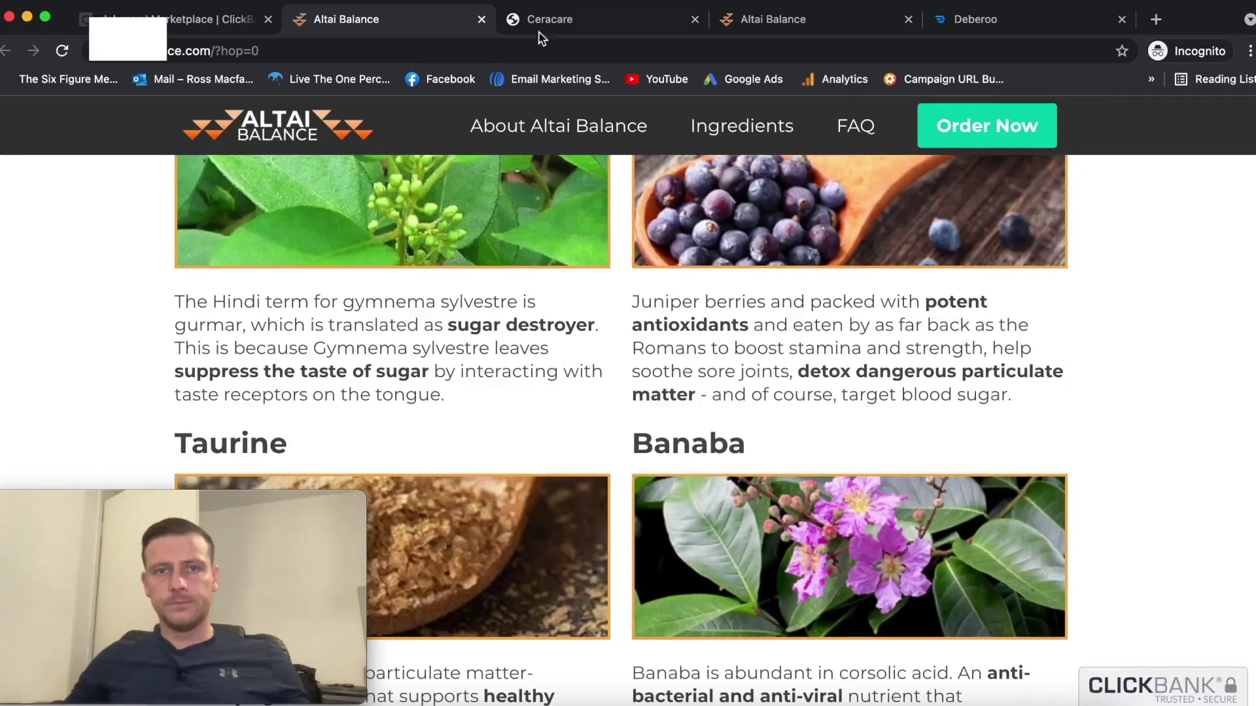
Review the bottle pricing and video headline on the Ceracare sales page.
left_click(556, 23)
scroll(763, 301, "down", 20)
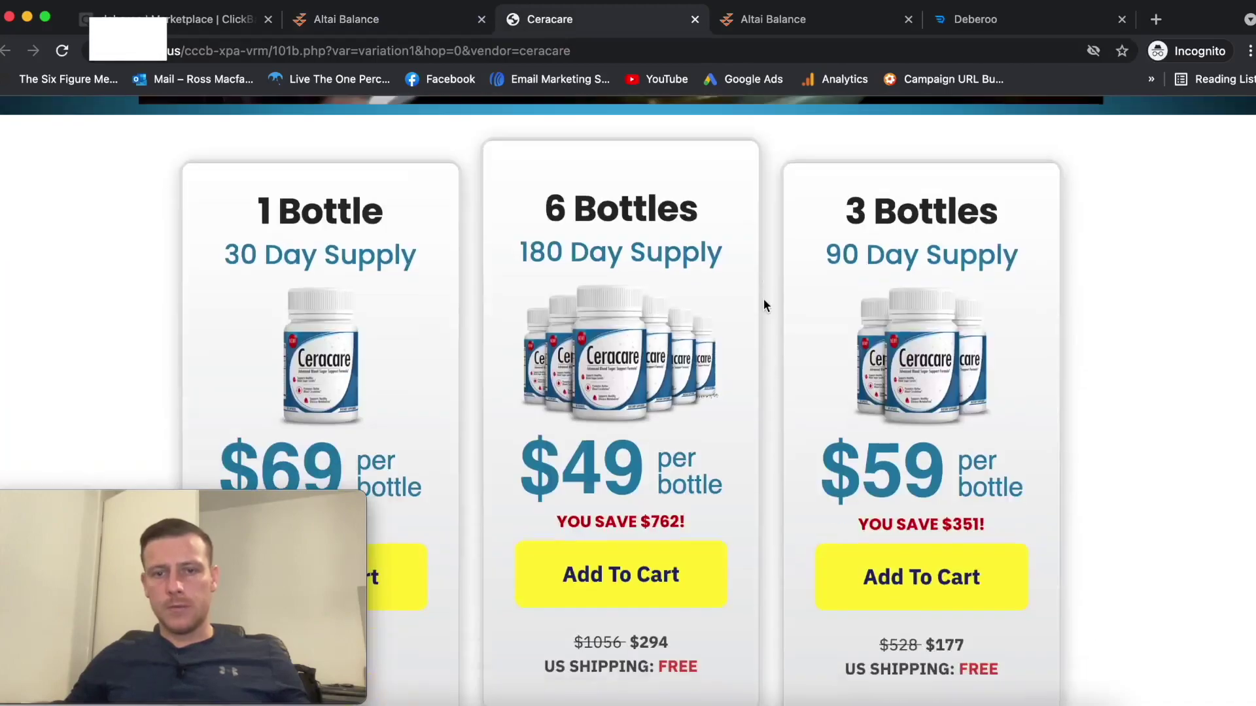
scroll(808, 301, "up", 20)
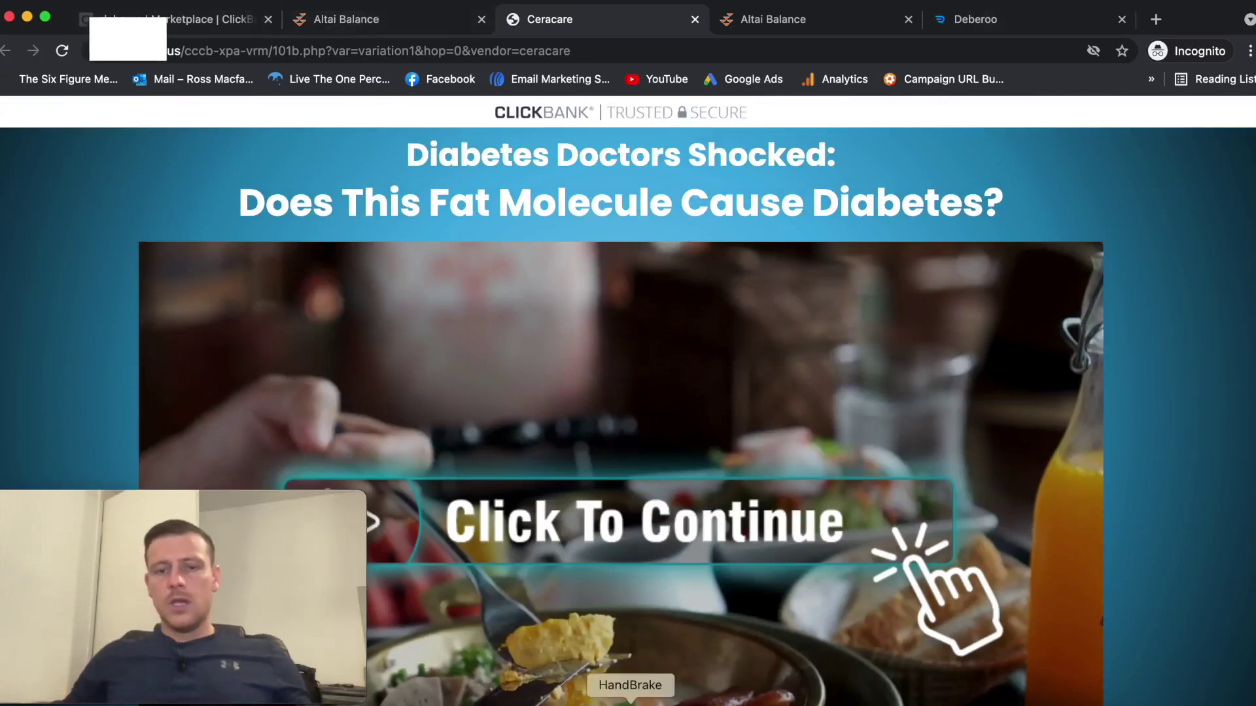
Return to the Altai Balance sales page and reread its product description and ingredient benefits.
left_click(367, 15)
scroll(706, 413, "up", 10)
scroll(718, 386, "down", 15)
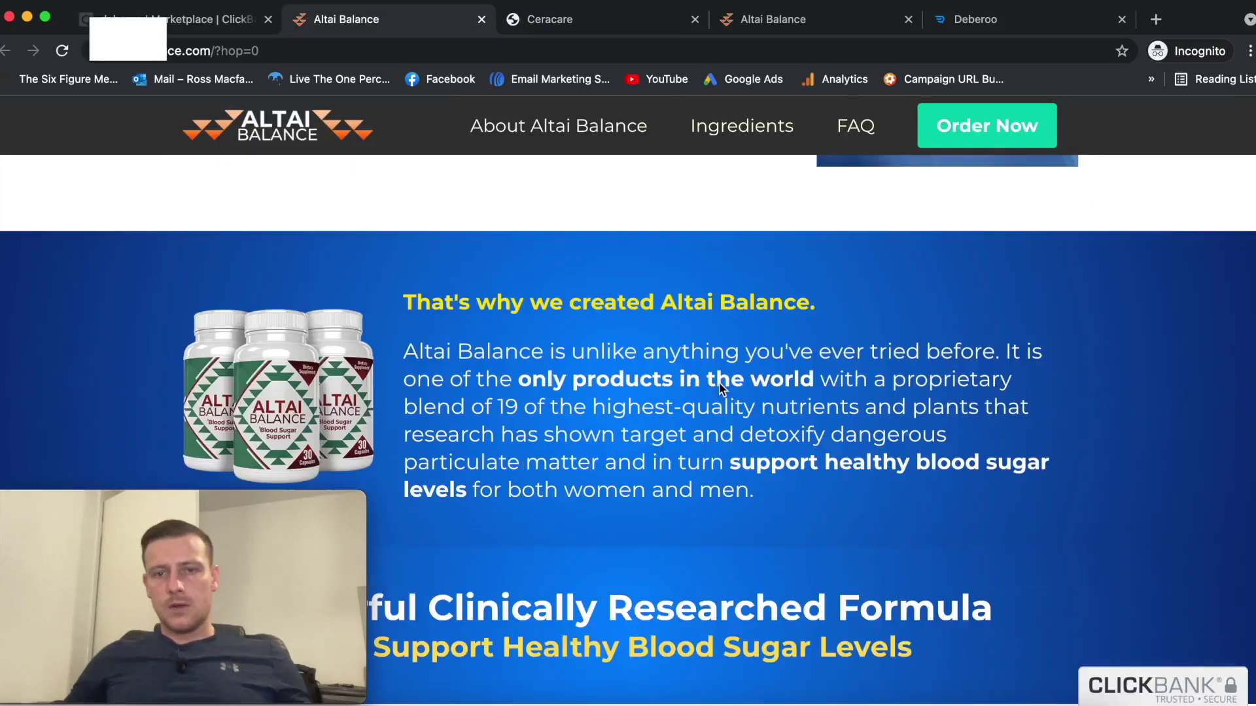
scroll(687, 350, "down", 5)
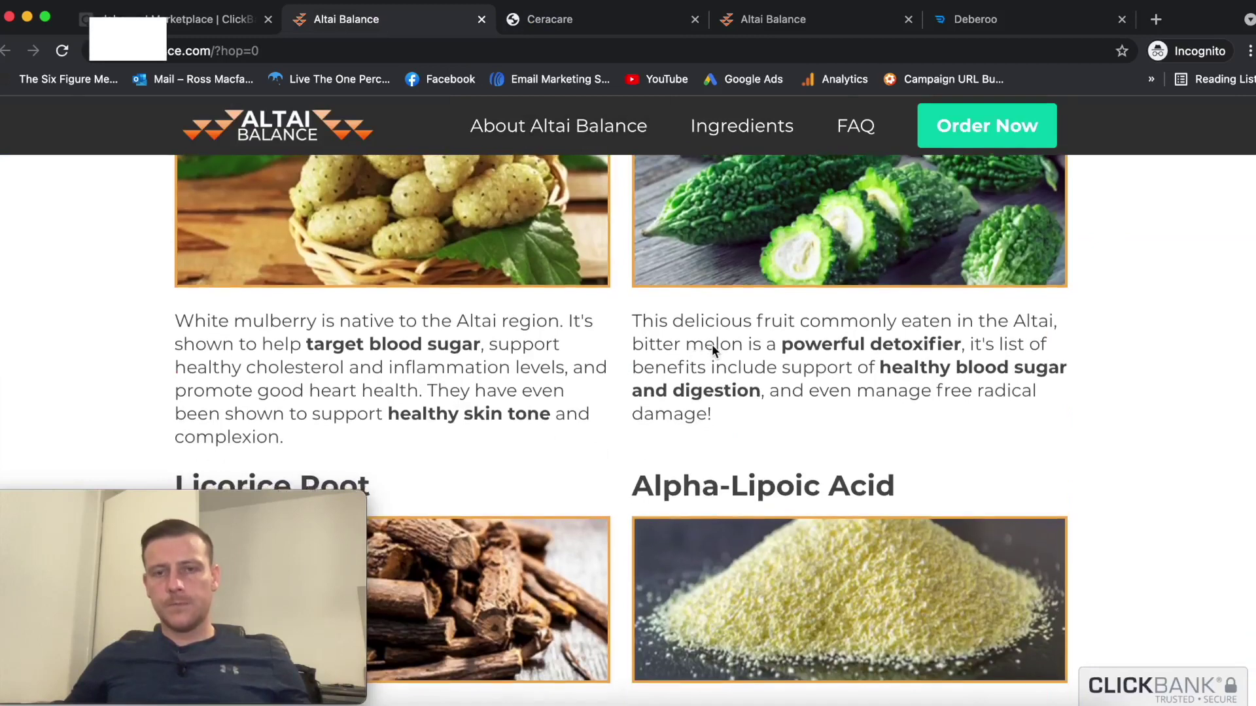
scroll(712, 346, "down", 1)
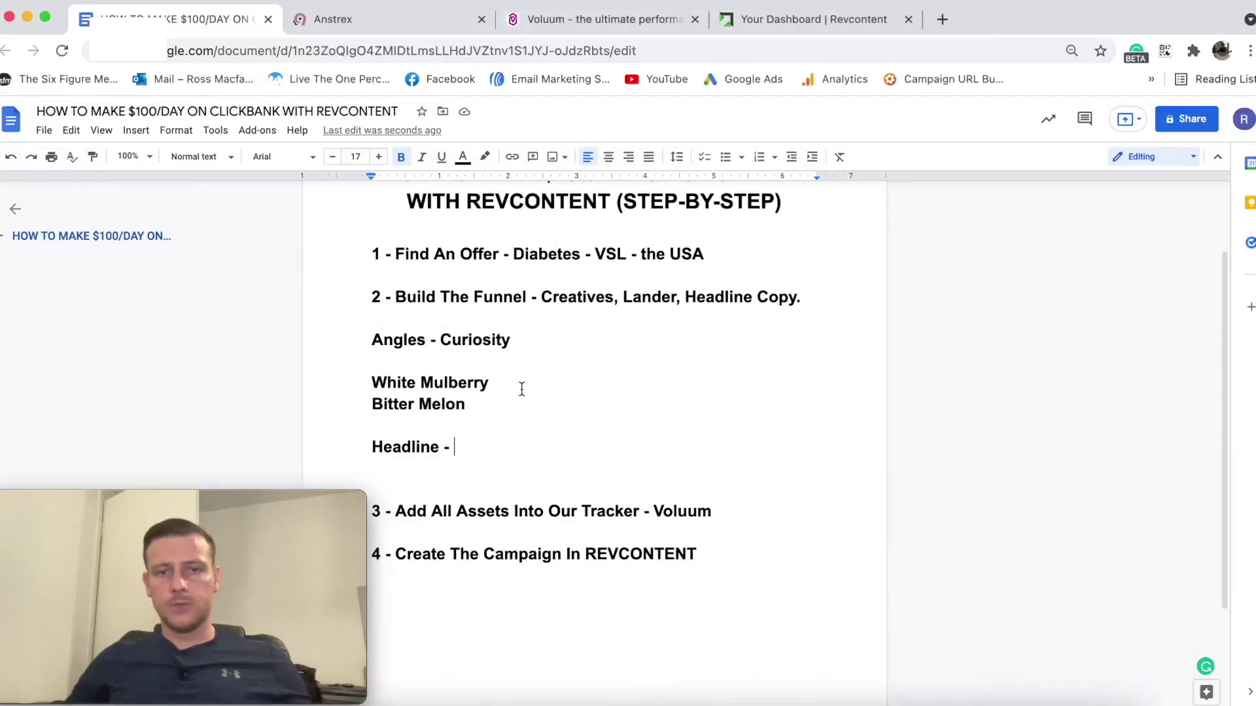
Switch back to the Google Docs plan and start the Headline line with "[Doctor Shocked] Simple".
double_click(517, 385)
left_click(463, 444)
double_click(465, 446)
left_click(473, 445)
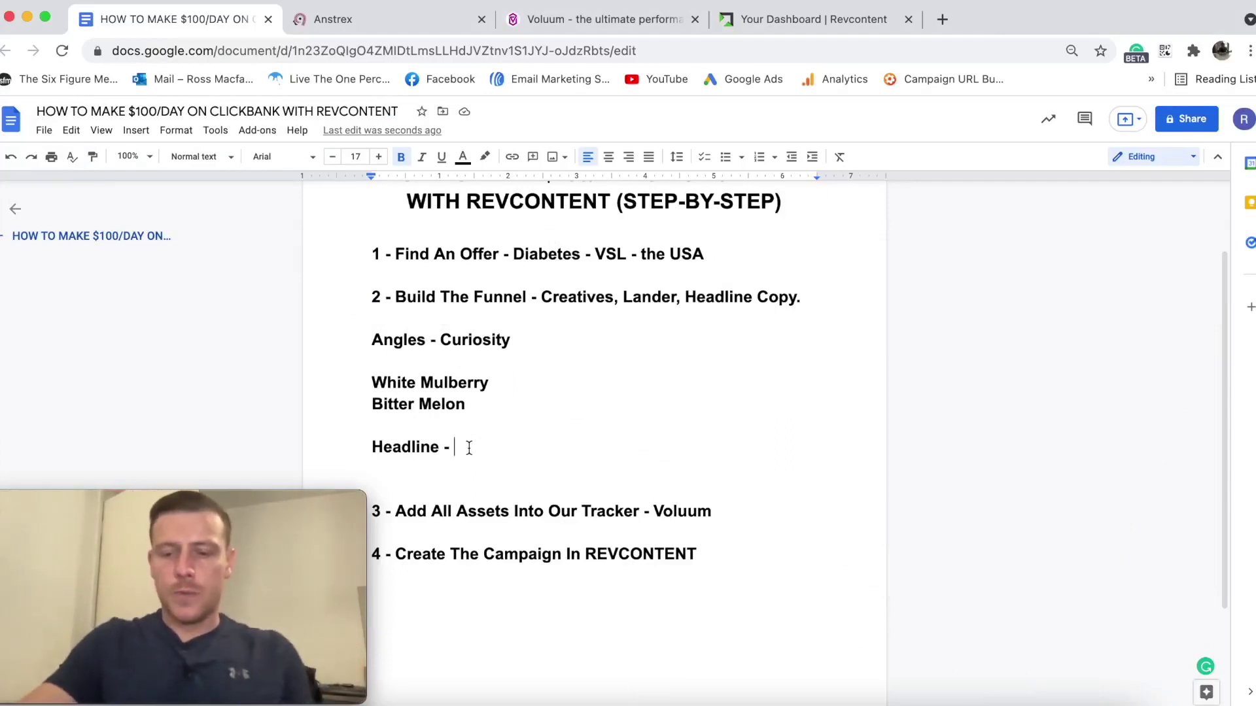
type("[Doctor Shocked}")
key("BackSpace")
type("] Simple ")
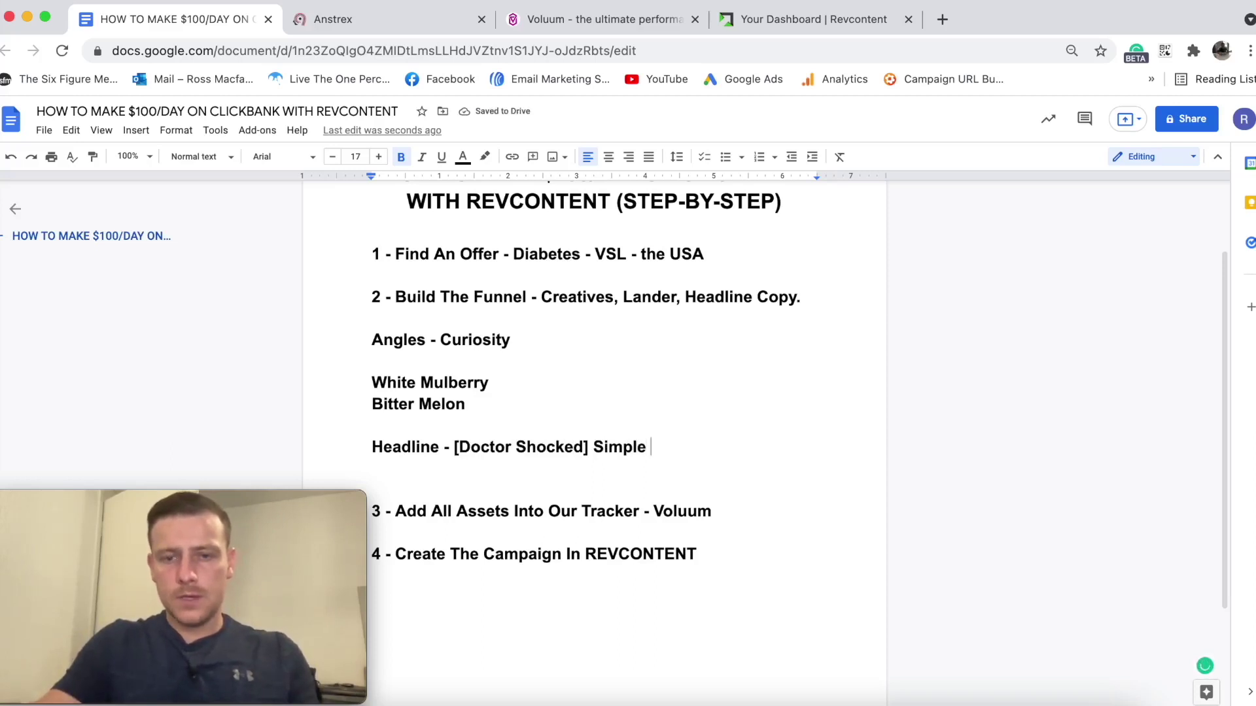
type("Tr")
key("BackSpace")
key("BackSpace")
type("Trick")
key("BackSpace")
key("BackSpace")
key("BackSpace")
key("BackSpace")
key("BackSpace")
key("BackSpace")
Continue the headline with "Morning 'Trick'", using the spelling suggestion to correct the word Morning.
type("Moirning")
key("BackSpace")
key("BackSpace")
key("BackSpace")
type("ng")
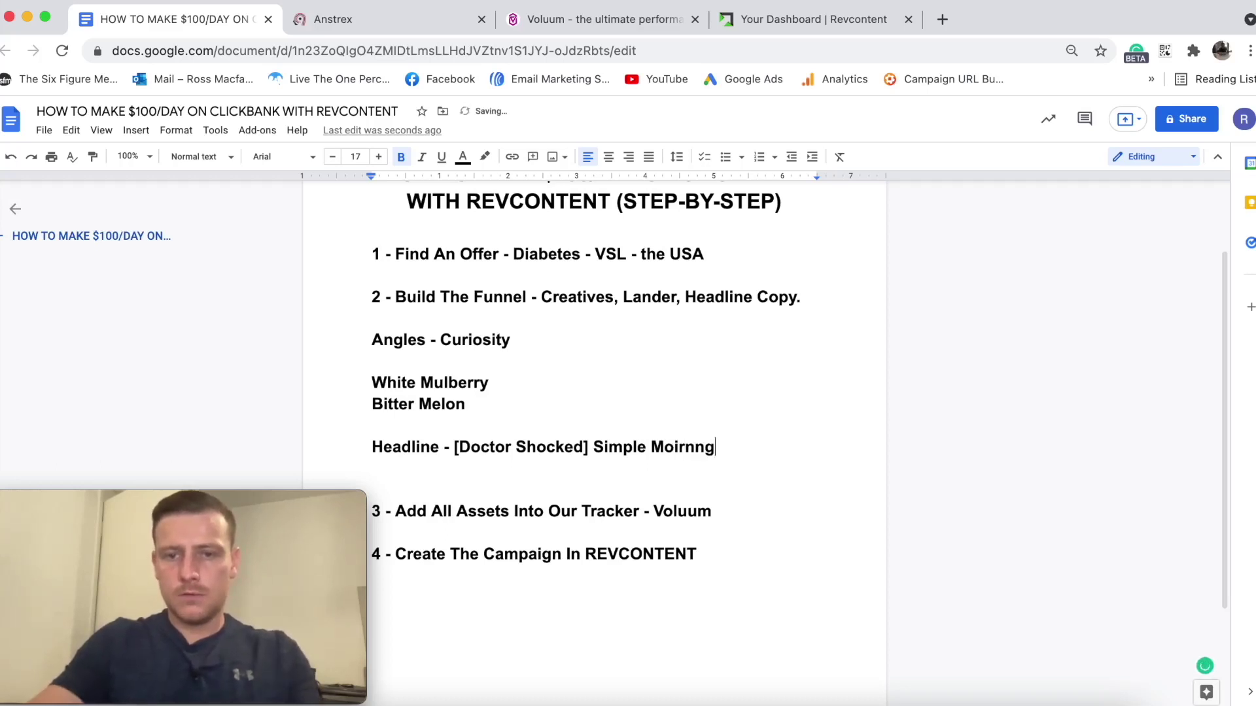
key("BackSpace")
key("BackSpace")
key("BackSpace")
key("BackSpace")
type("rnig")
key("BackSpace")
type("ng 'Trick")
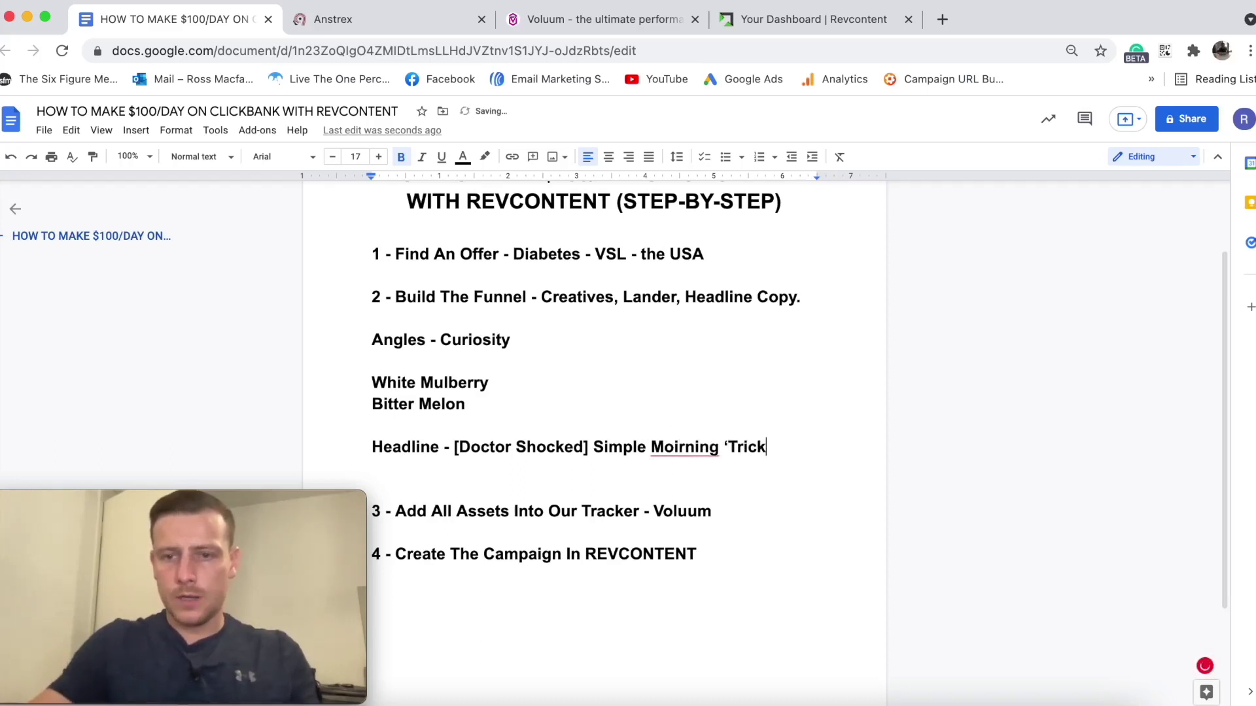
left_click(680, 450)
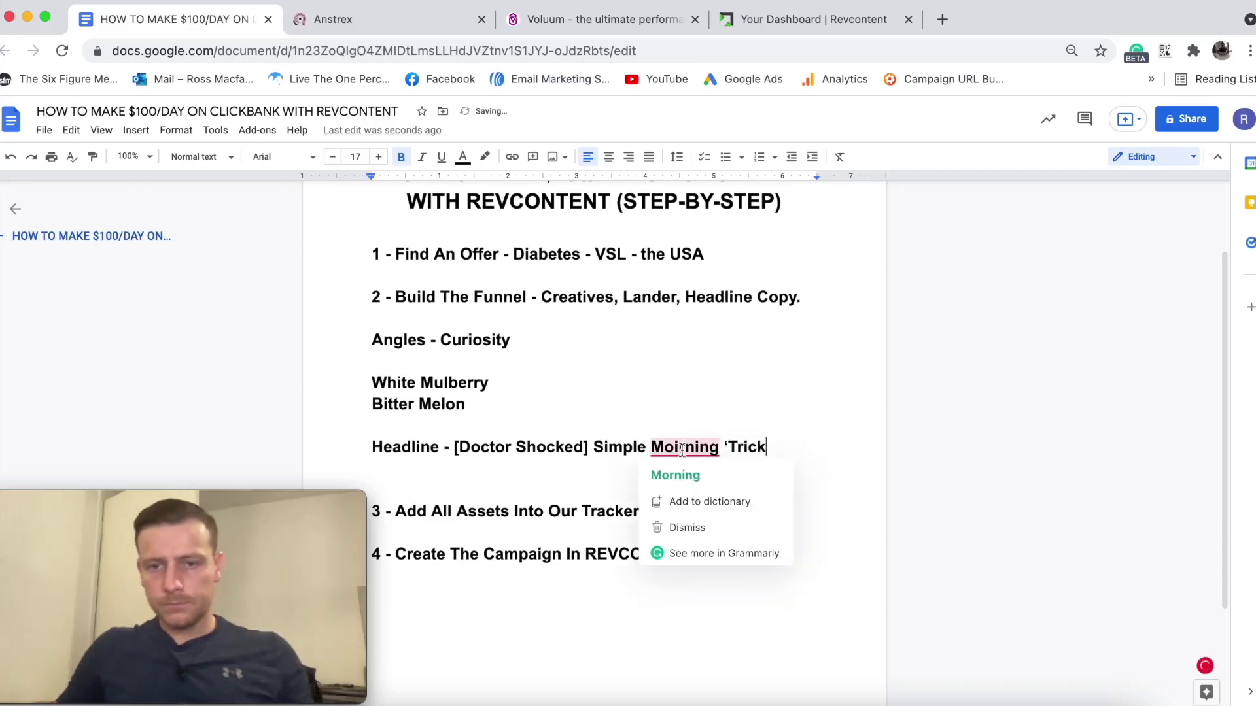
left_click(685, 478)
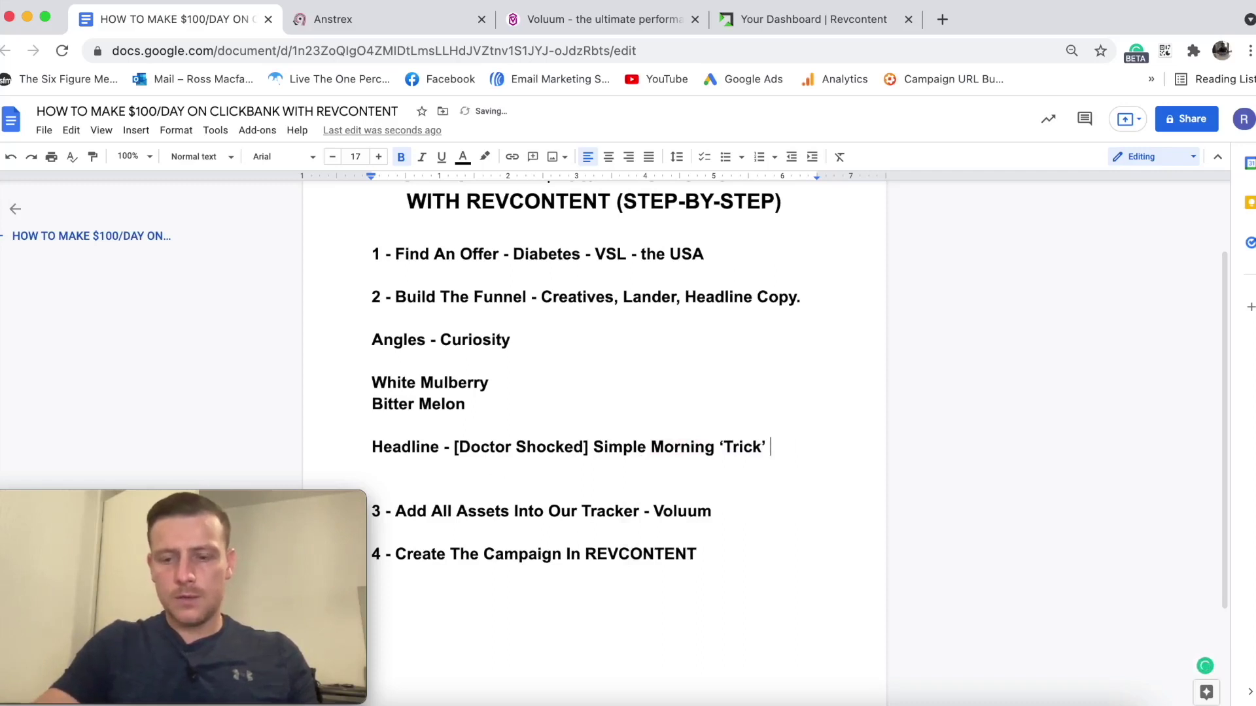
Complete the headline with "Lowers Blood Sugar & Reverses Type 2 Diabetes", and copy the headline text after "Headline -".
type("Lowers Blood Sugar ")
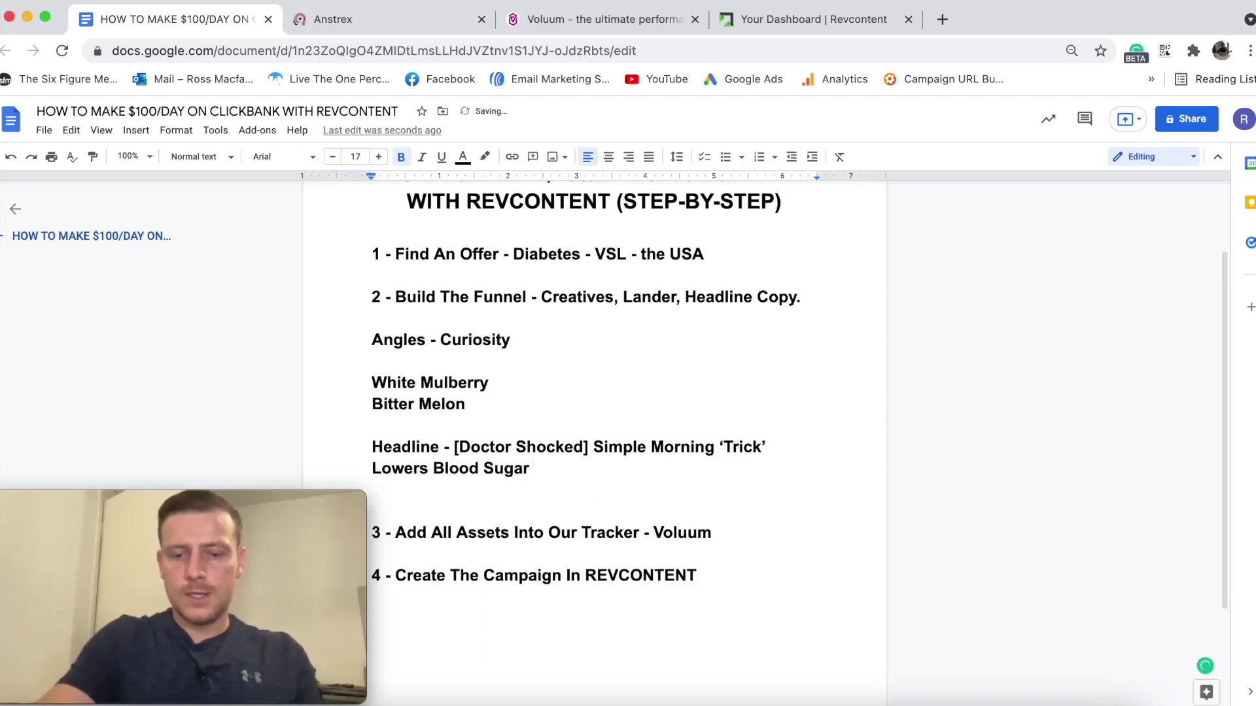
type("& Rever")
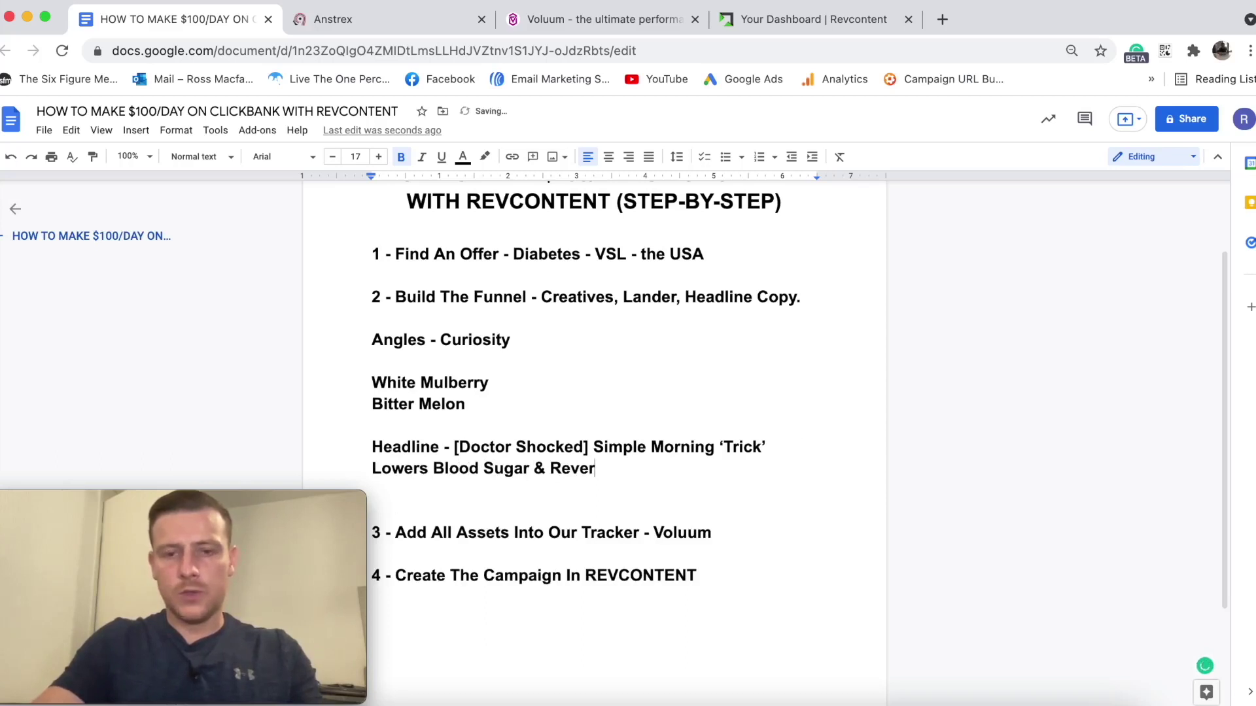
type("ses Type ")
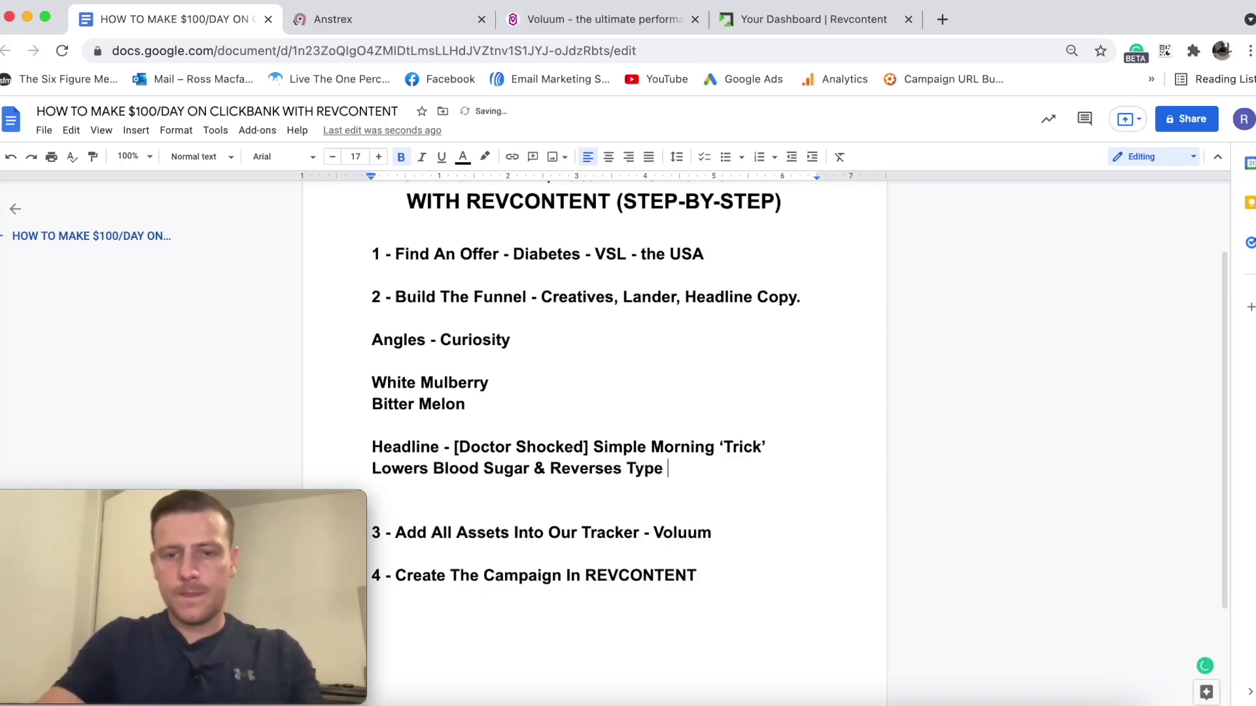
type("2 Diabetes")
key("BackSpace")
key("BackSpace")
key("BackSpace")
key("BackSpace")
type("s")
key("BackSpace")
key("BackSpace")
key("BackSpace")
type("betes")
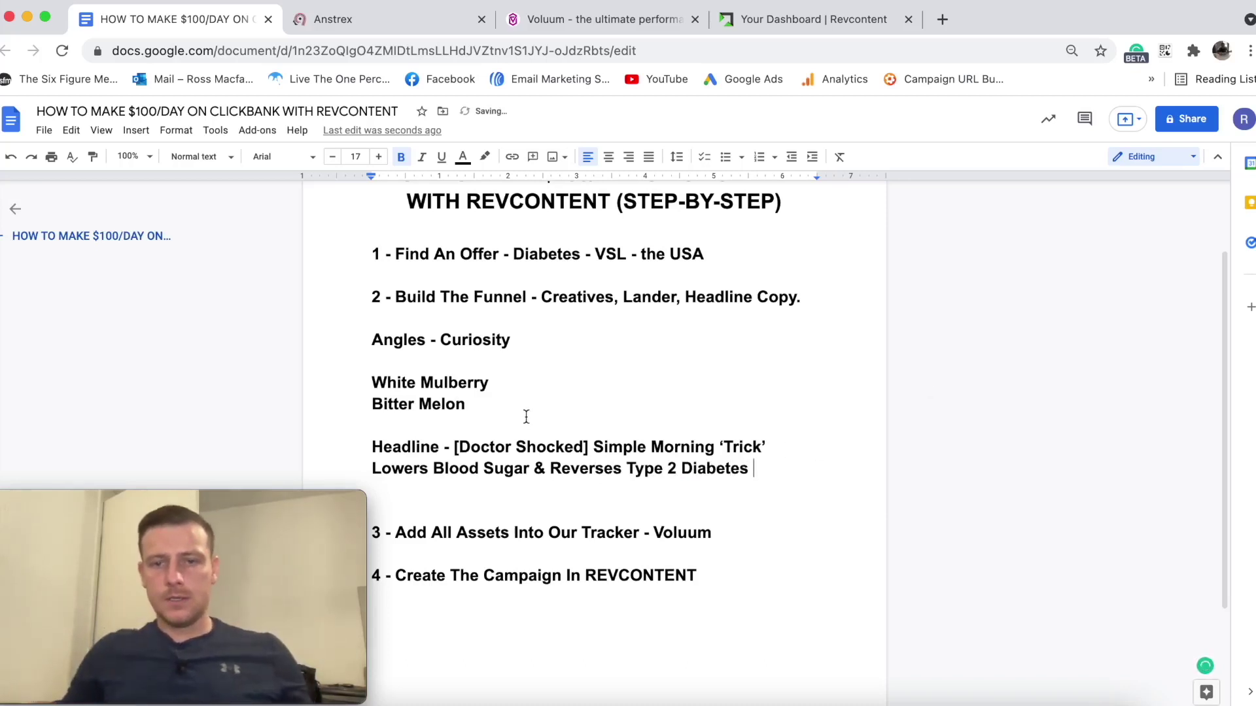
left_click_drag(451, 447, 747, 469)
key("super+c")
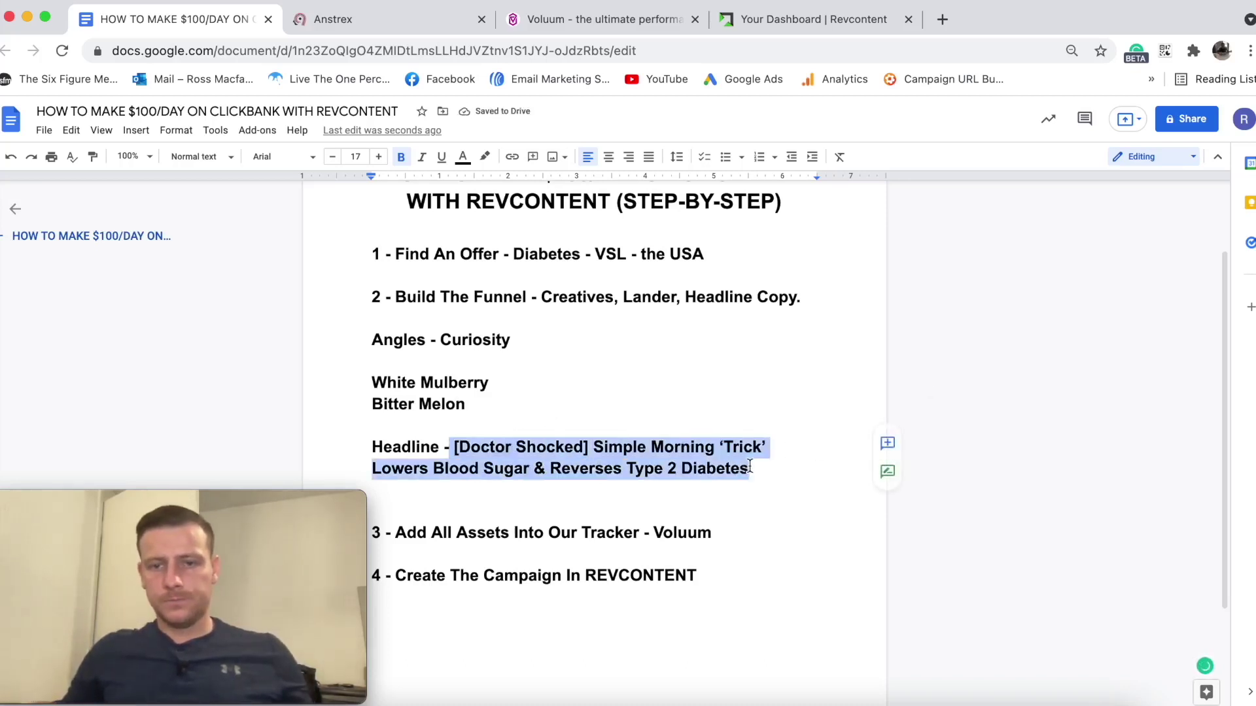
Open lettercount.com in a new browser tab, paste the copied headline into the character counter, and count its characters.
left_click(942, 19)
type("lettercount.com")
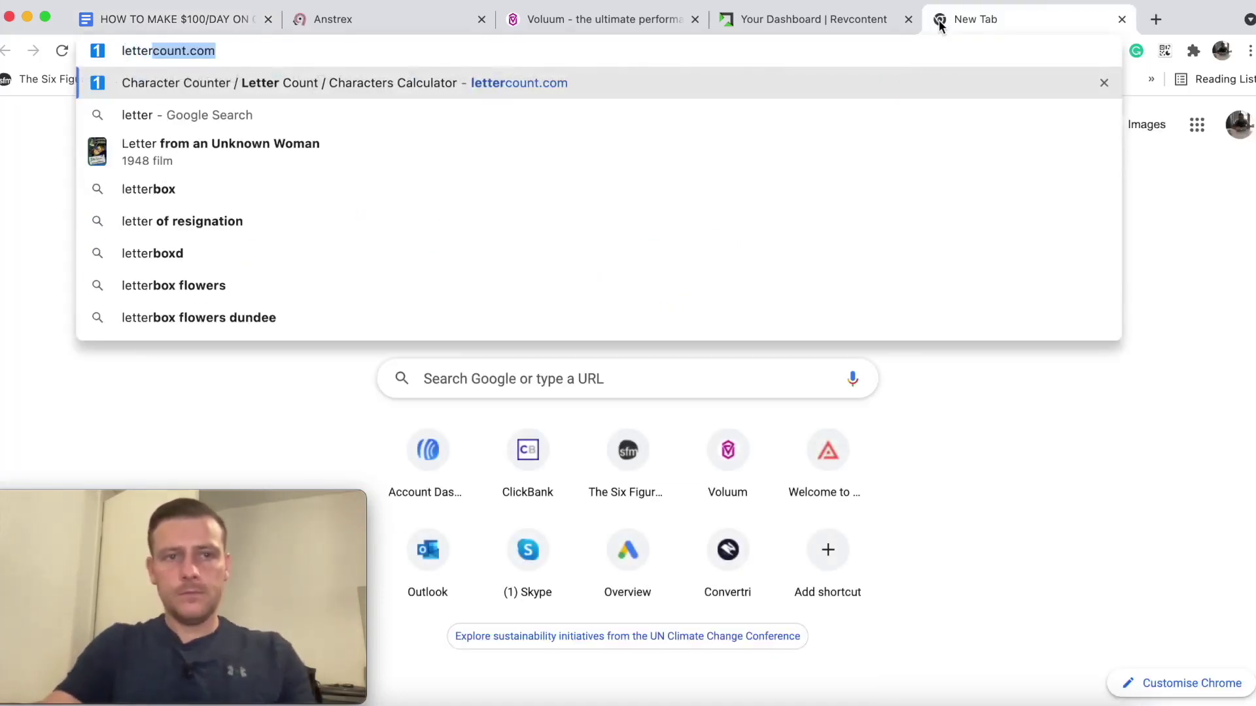
key("Return")
scroll(541, 362, "down", 3)
left_click(345, 402)
key("super+v")
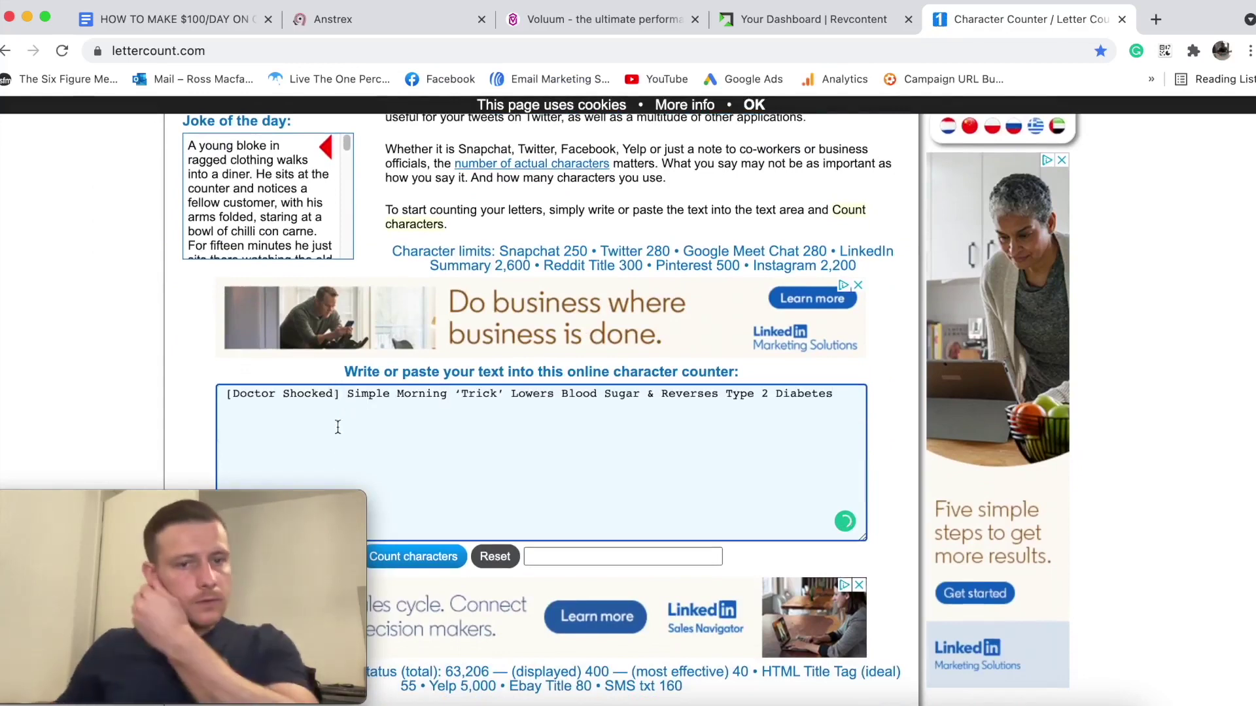
scroll(481, 233, "down", 5)
scroll(481, 232, "up", 3)
left_click(443, 395)
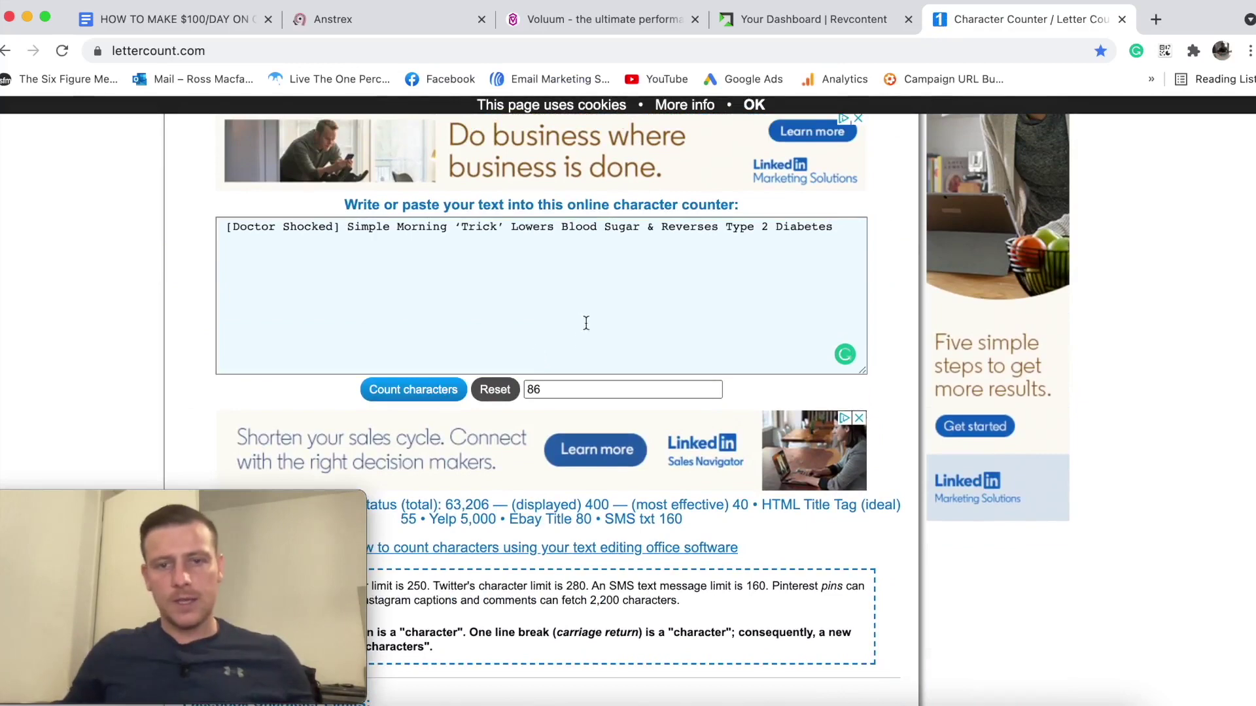
left_click(552, 387)
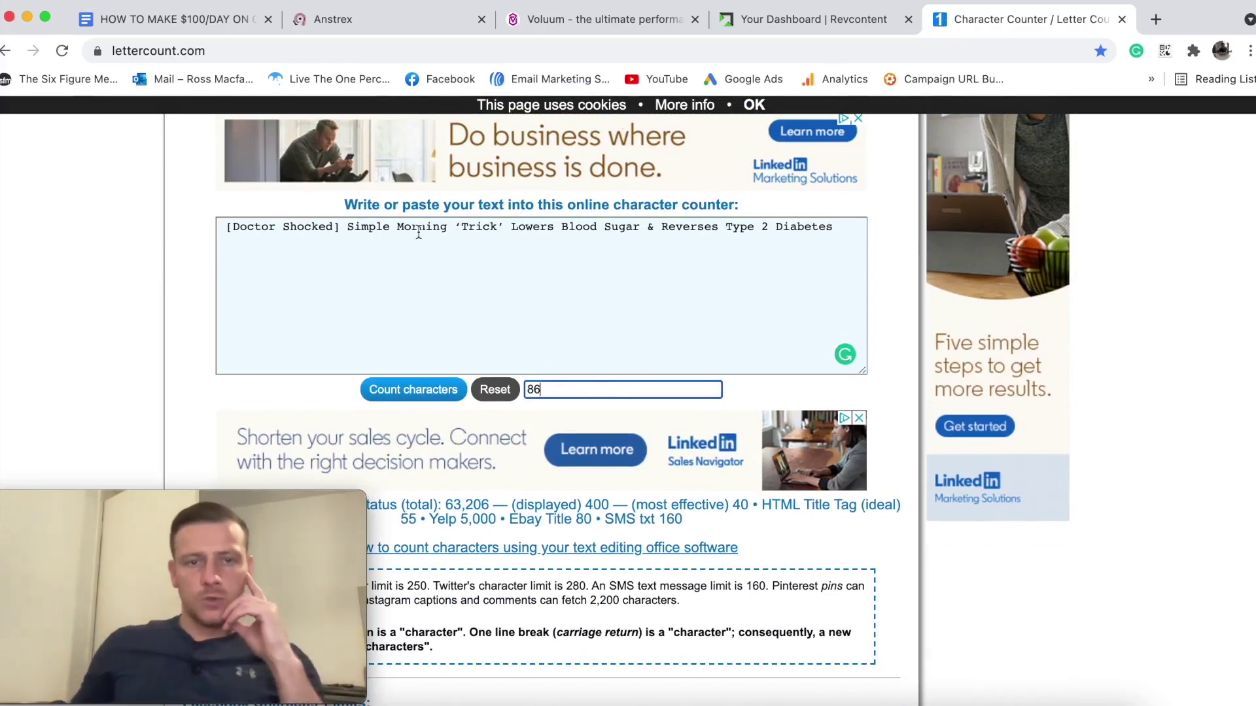
Remove the word "Morning" from the headline in the character counter.
left_click(443, 232)
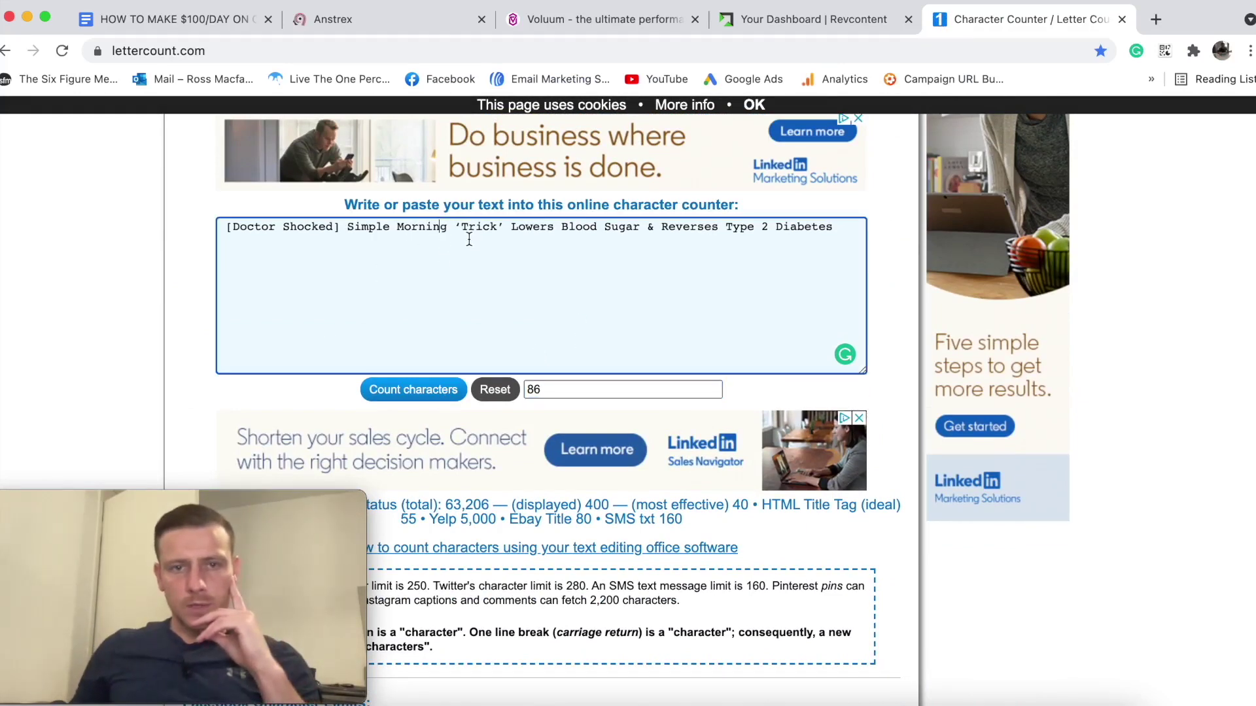
left_click_drag(455, 227, 470, 243)
left_click(488, 246)
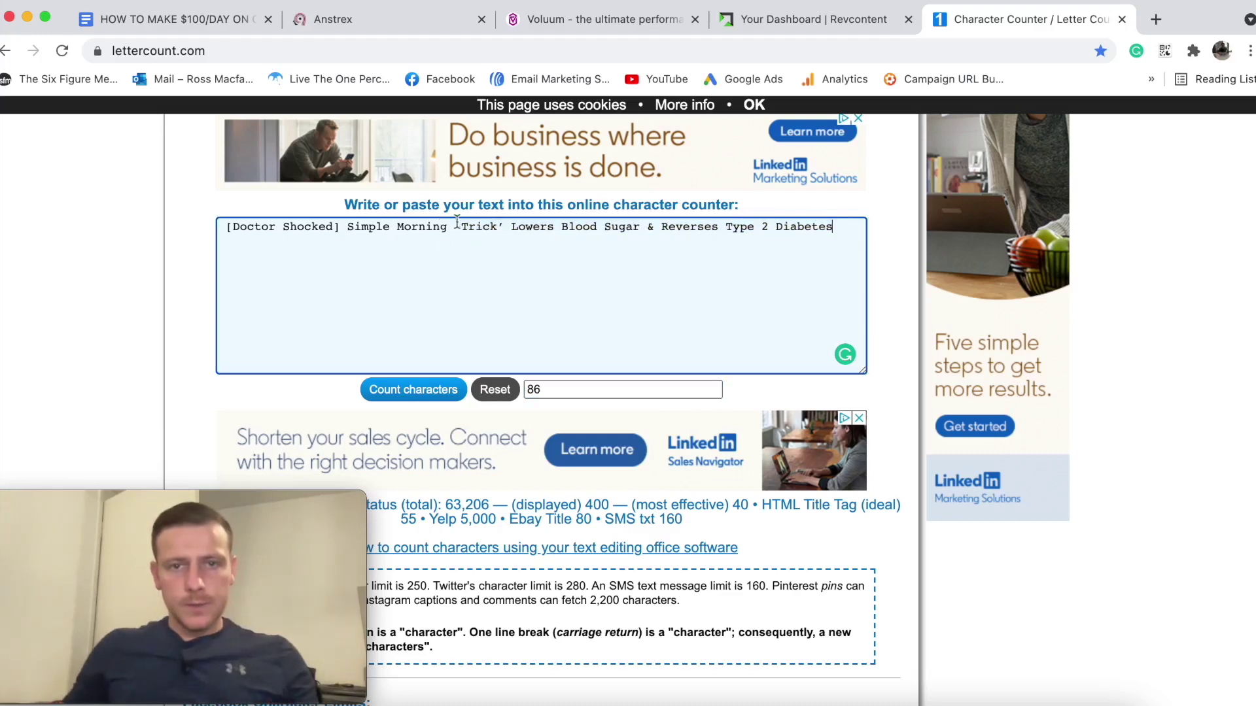
left_click(451, 228)
key("BackSpace")
key("BackSpace")
key("BackSpace")
key("BackSpace")
key("BackSpace")
key("BackSpace")
key("BackSpace")
key("BackSpace")
key("BackSpace")
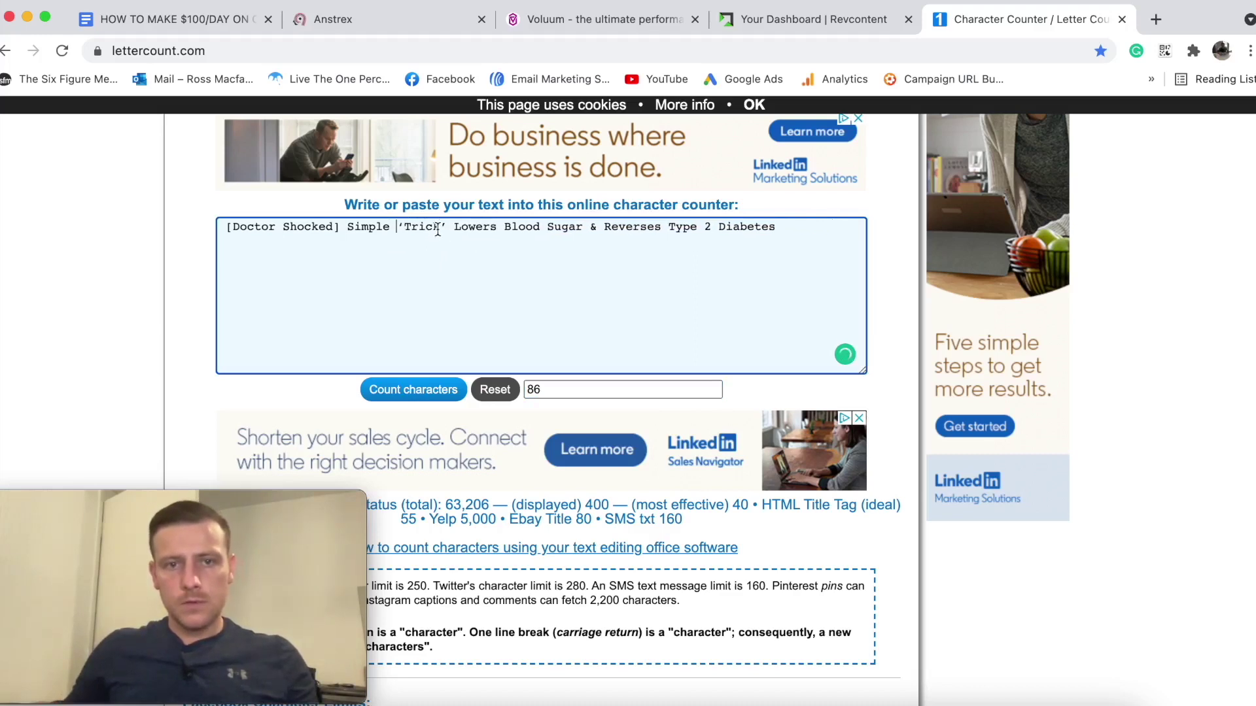
Replace all the headline text after "[Doctor Shocked]" with "New Discovery".
left_click_drag(347, 227, 813, 222)
key("BackSpace")
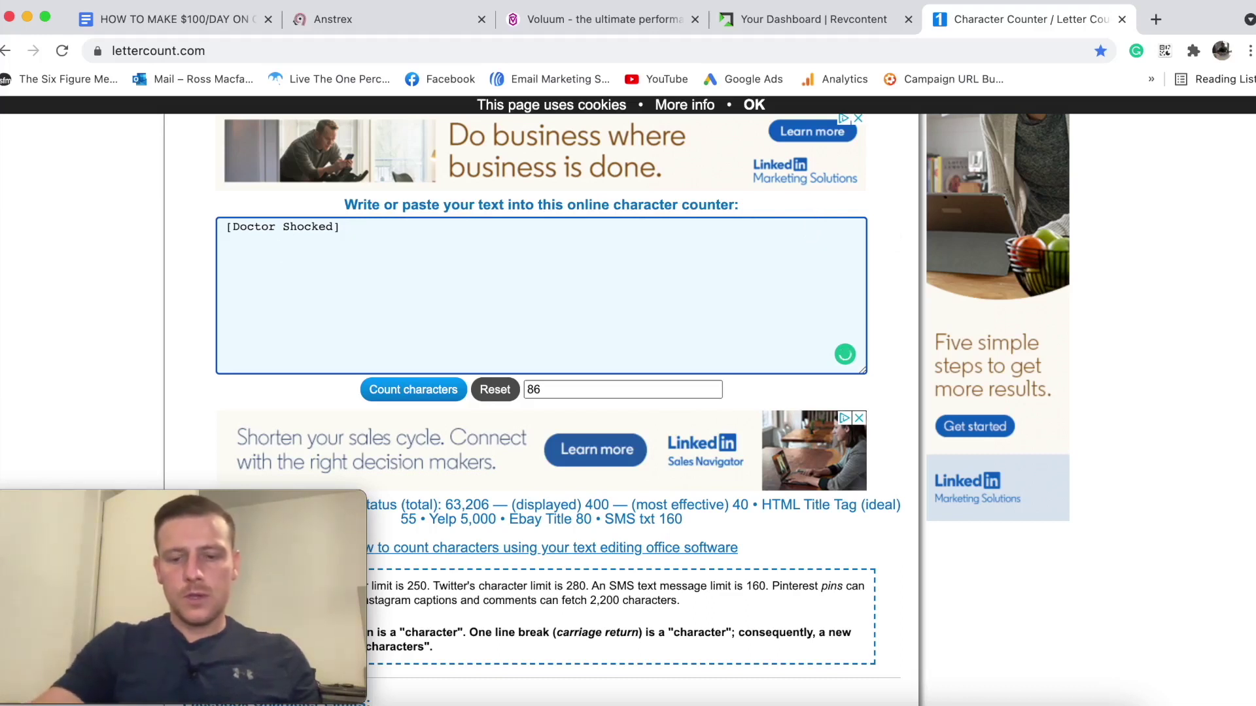
type("Neew D")
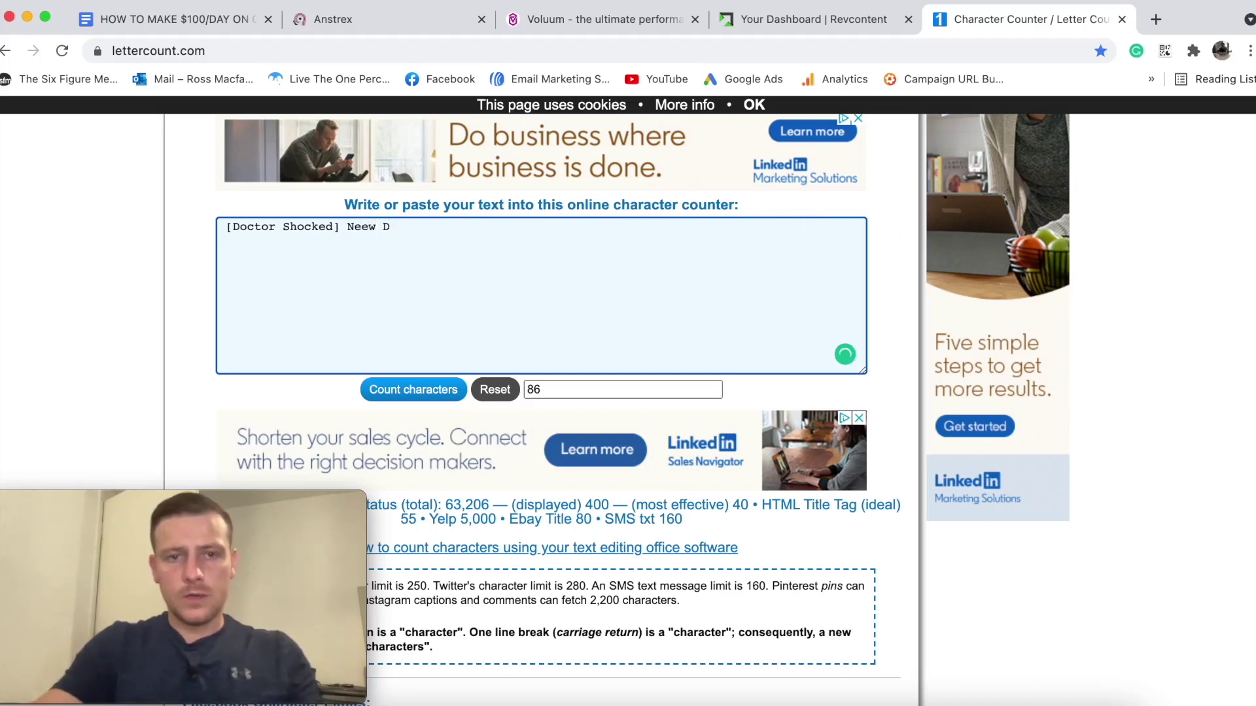
key("BackSpace")
key("BackSpace")
key("BackSpace")
key("BackSpace")
type("w Discovery ")
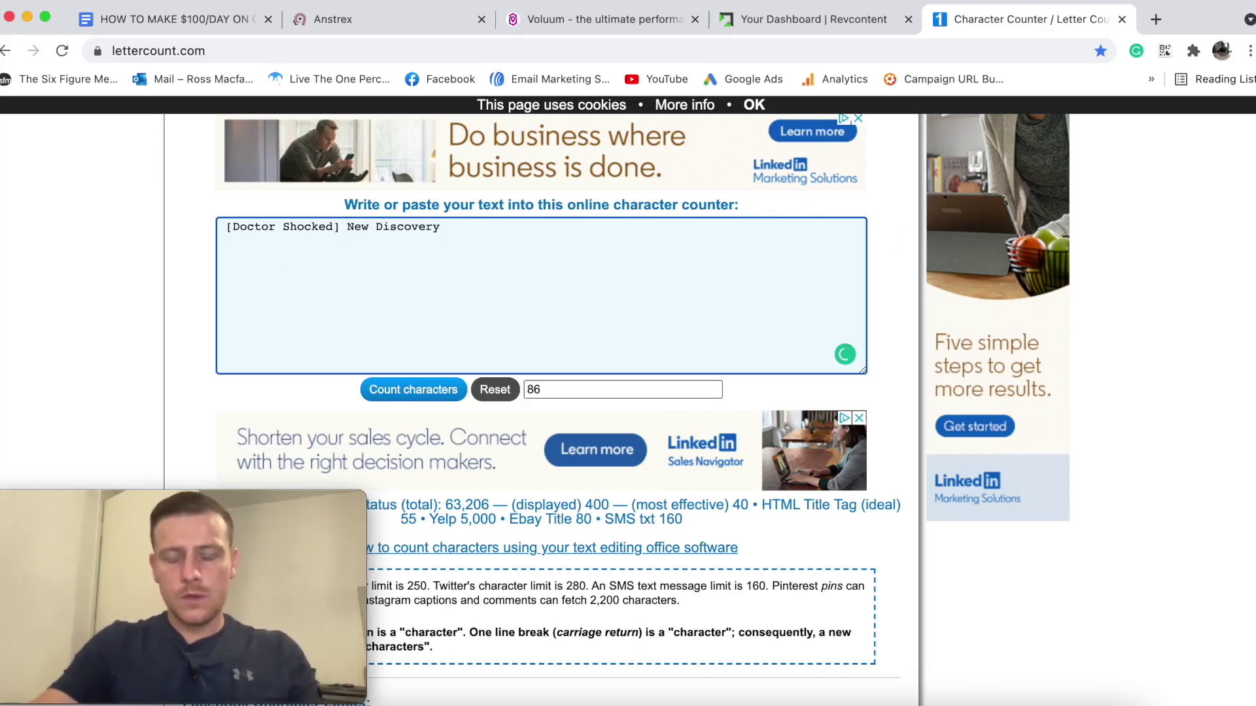
Continue the headline after "New Discovery" with ": Lowers Blood Sugar & Reverses Type 2 Diabbets".
type("Lowers")
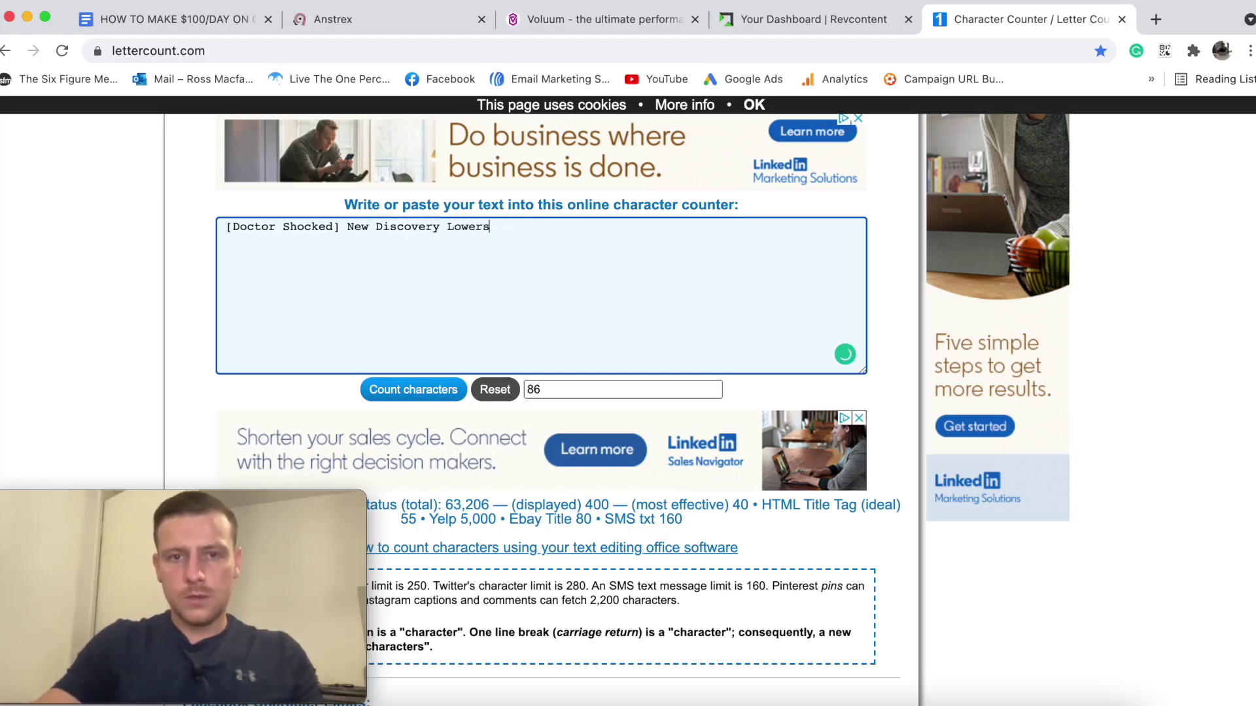
key("BackSpace")
key("BackSpace")
key("BackSpace")
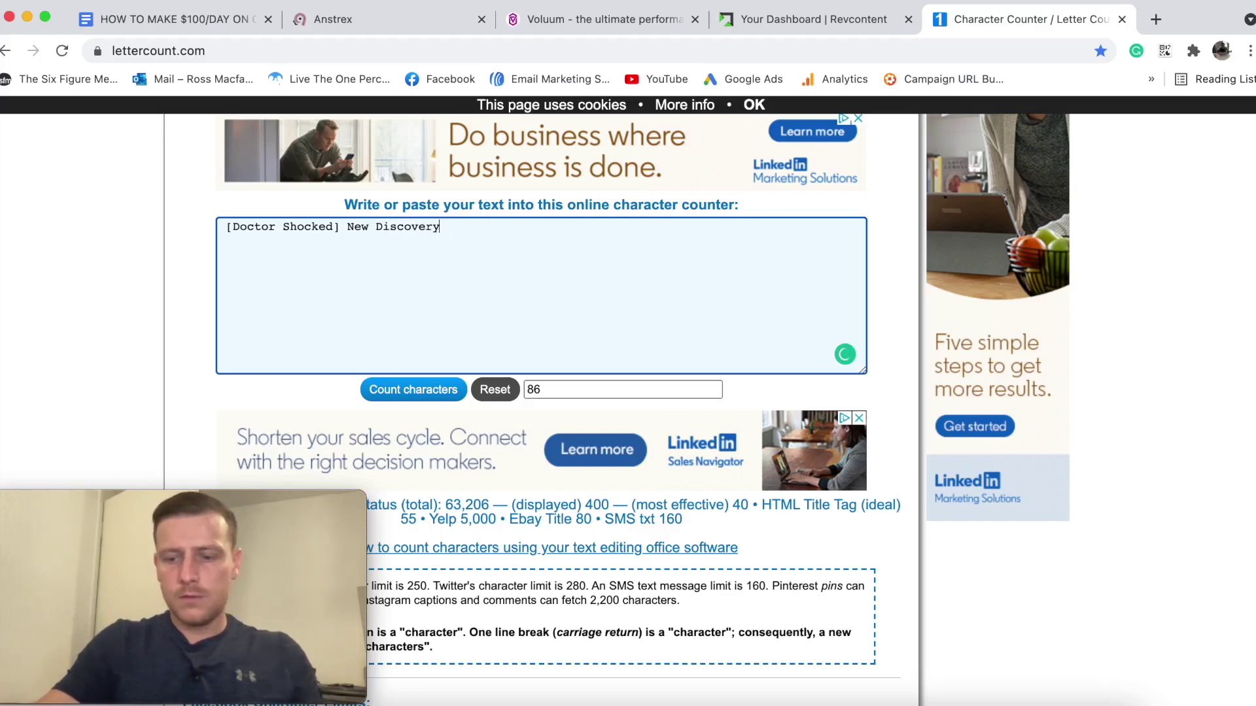
type("Low")
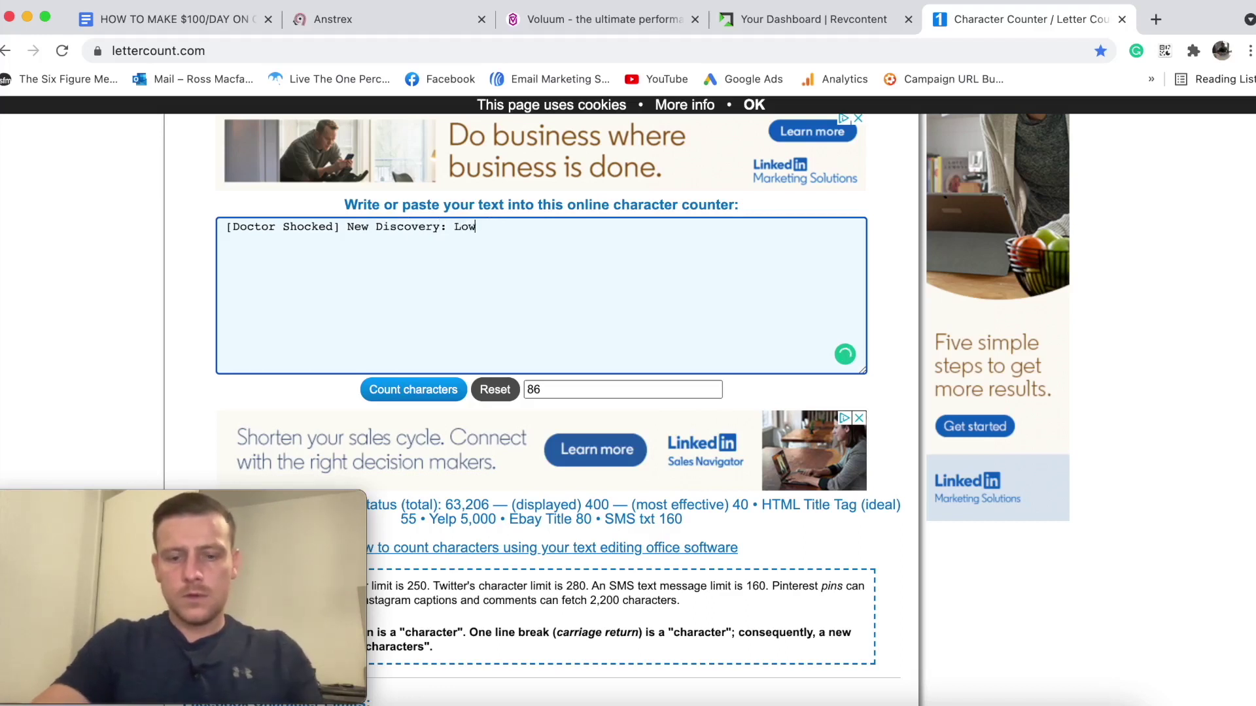
type("ers Blood Sugar ")
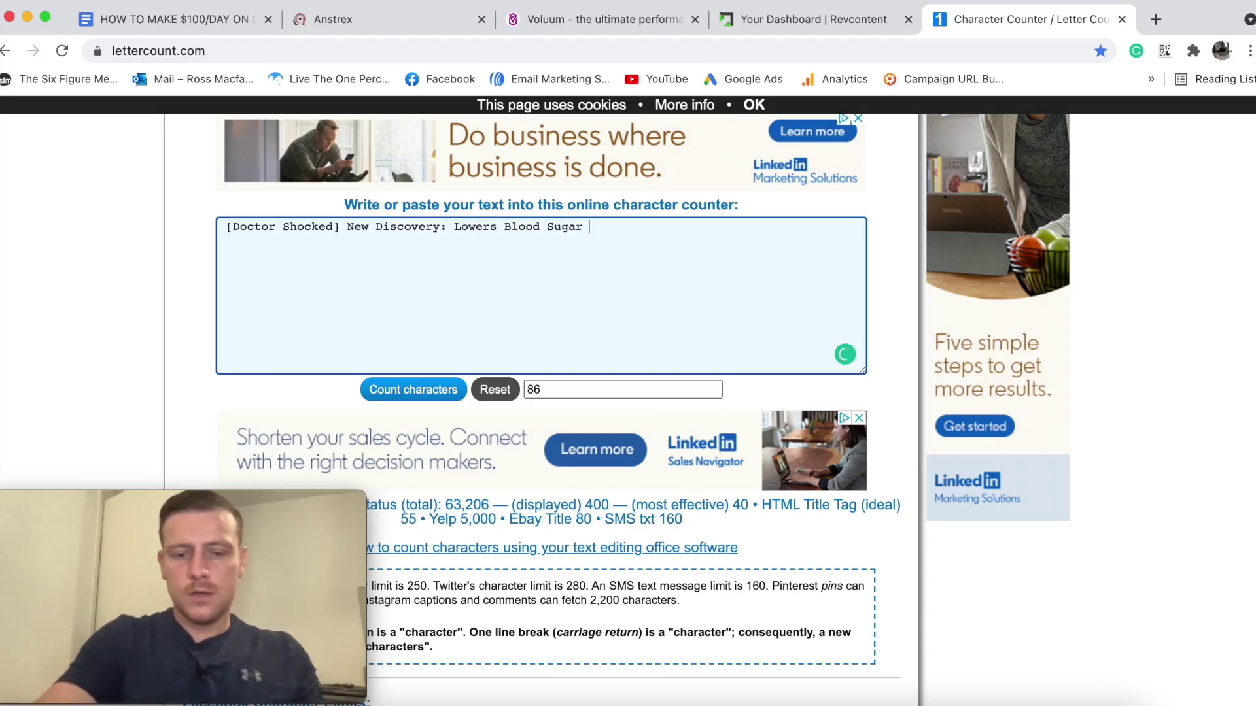
type("& Reve")
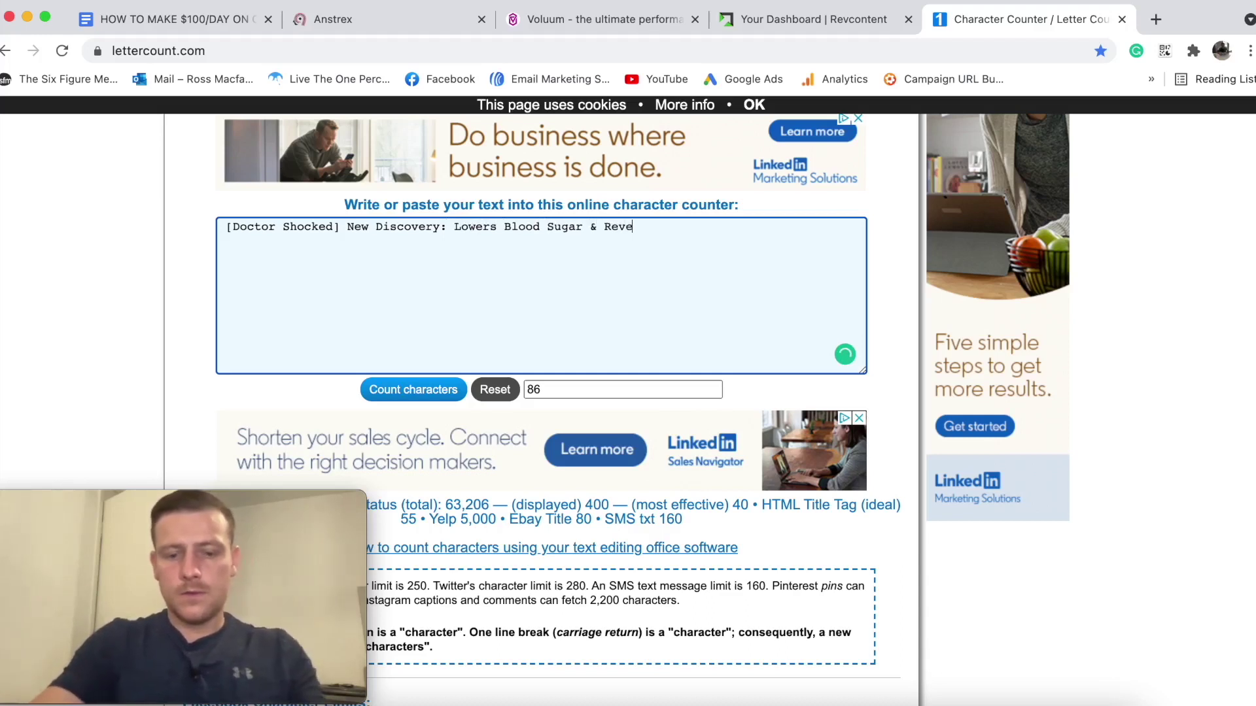
type("rses Type")
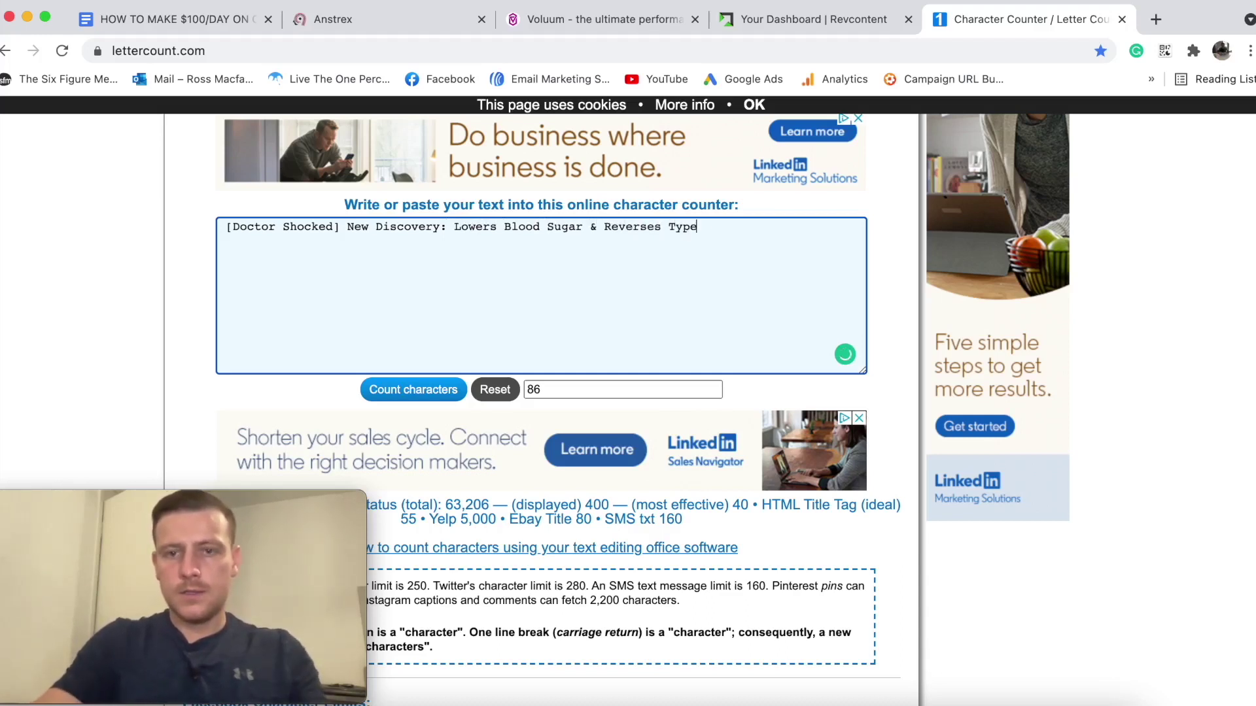
type(" 2 Diab")
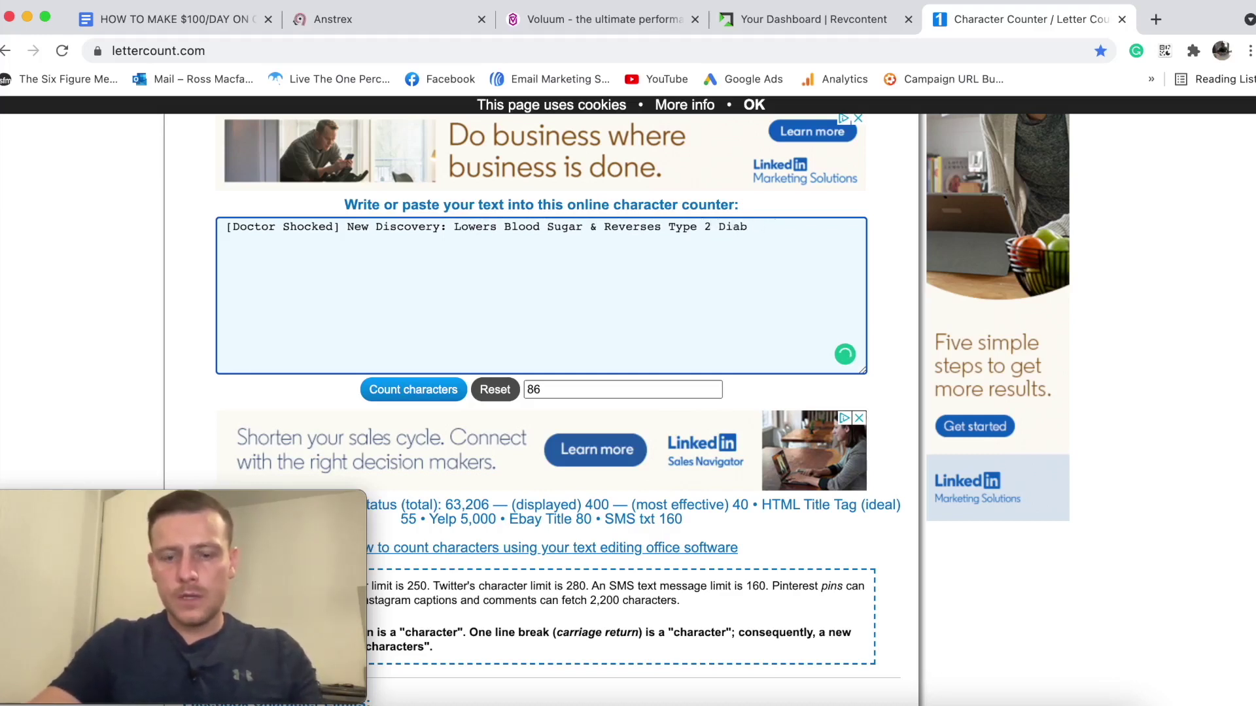
type("etsts")
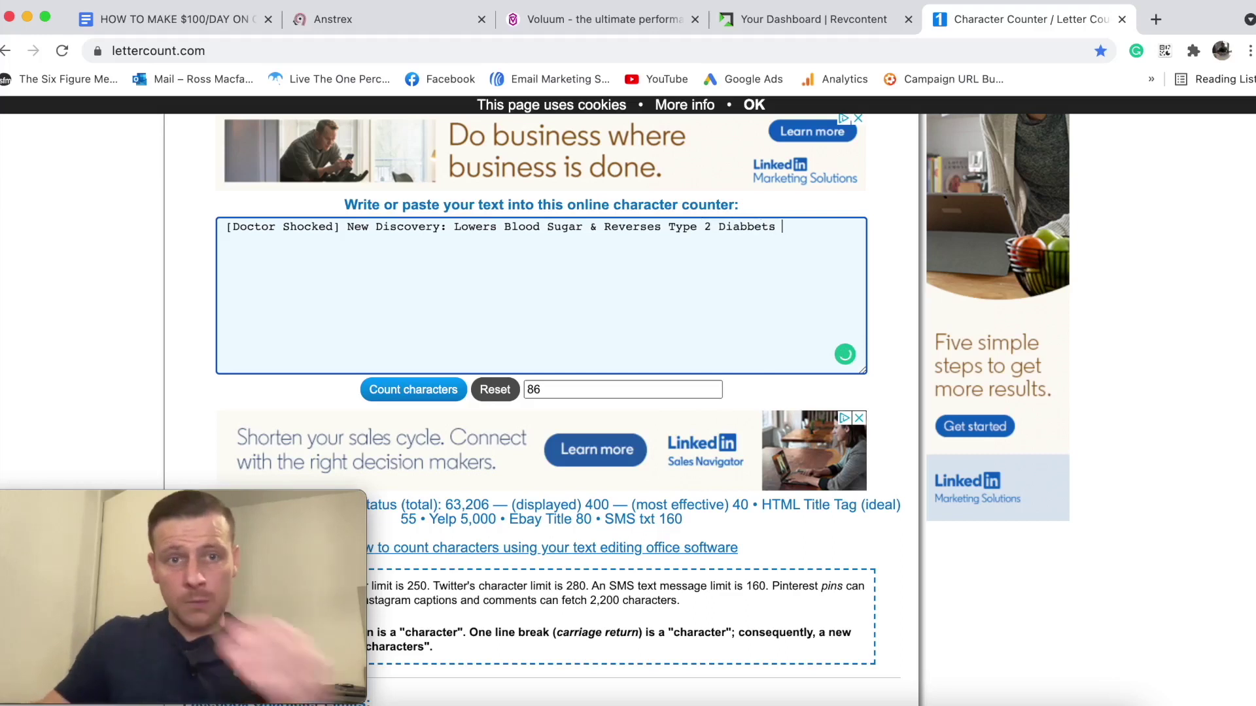
Replace the headline's opening "[Doctor Shocked] New Discovery:" with "[Shocking Discovery]".
left_click_drag(347, 227, 227, 229)
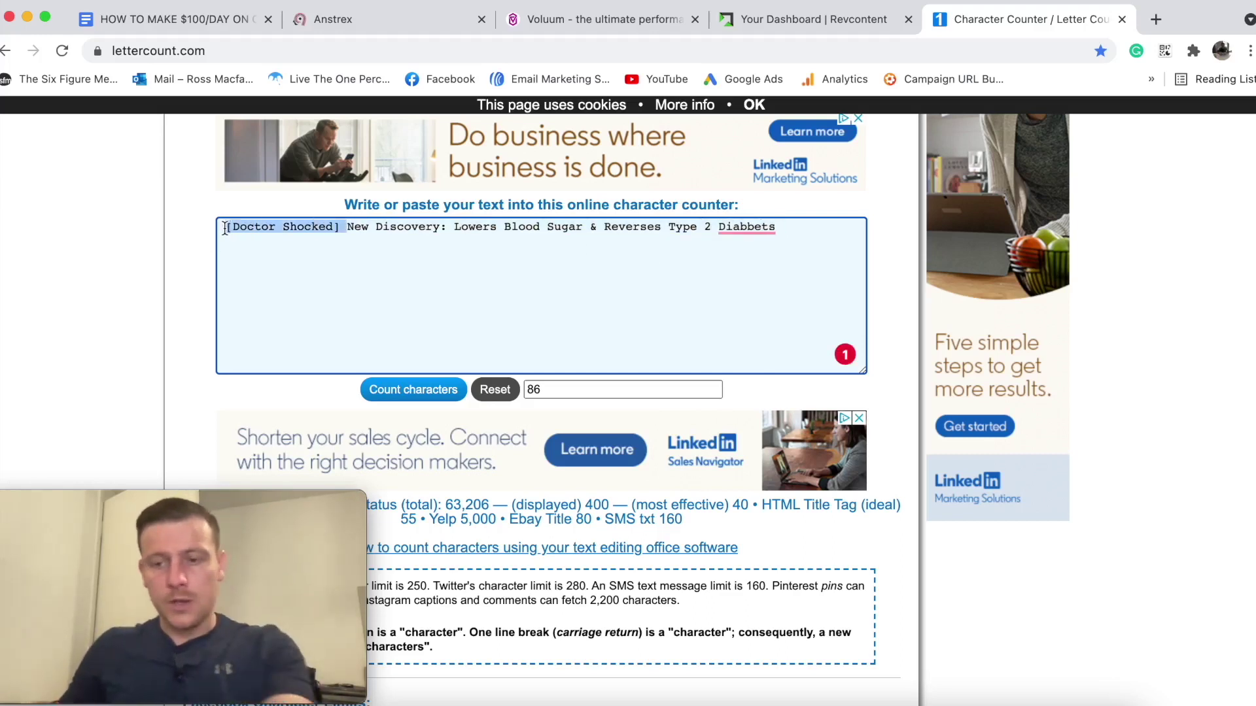
key("BackSpace")
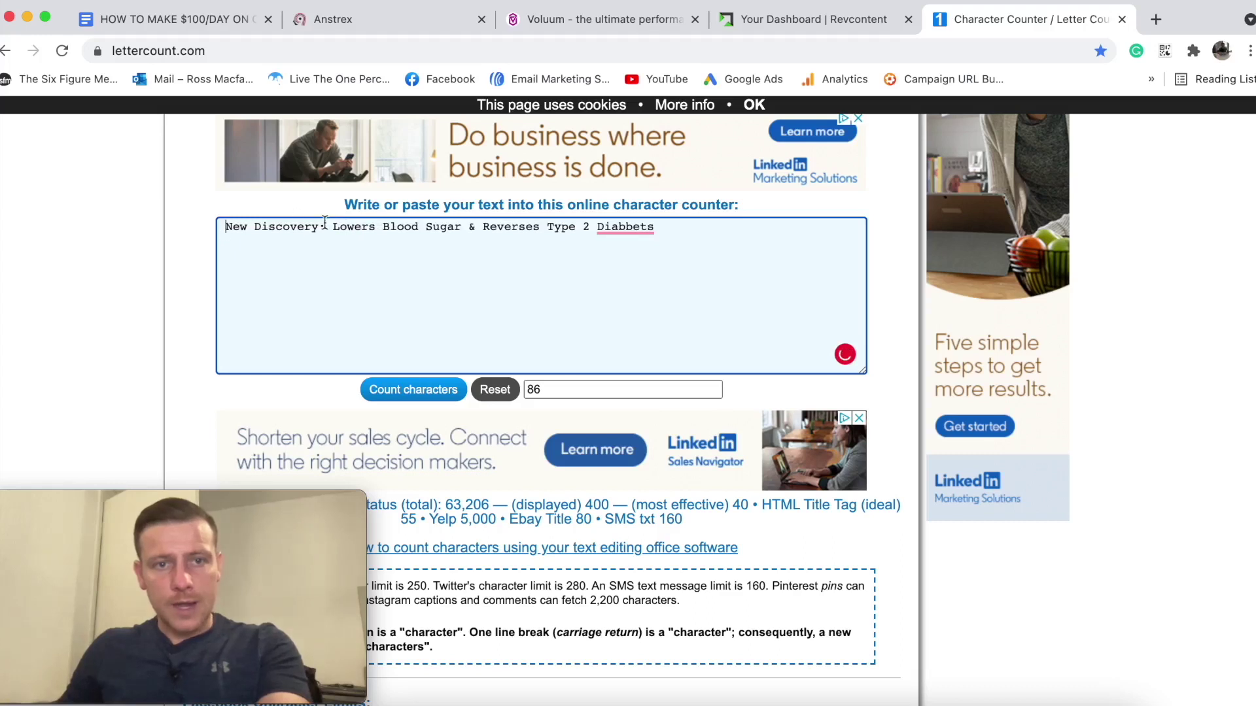
key("BackSpace")
key("BackSpace")
key("BackSpace")
key("BackSpace")
key("BackSpace")
key("BackSpace")
key("BackSpace")
key("BackSpace")
key("BackSpace")
key("BackSpace")
key("BackSpace")
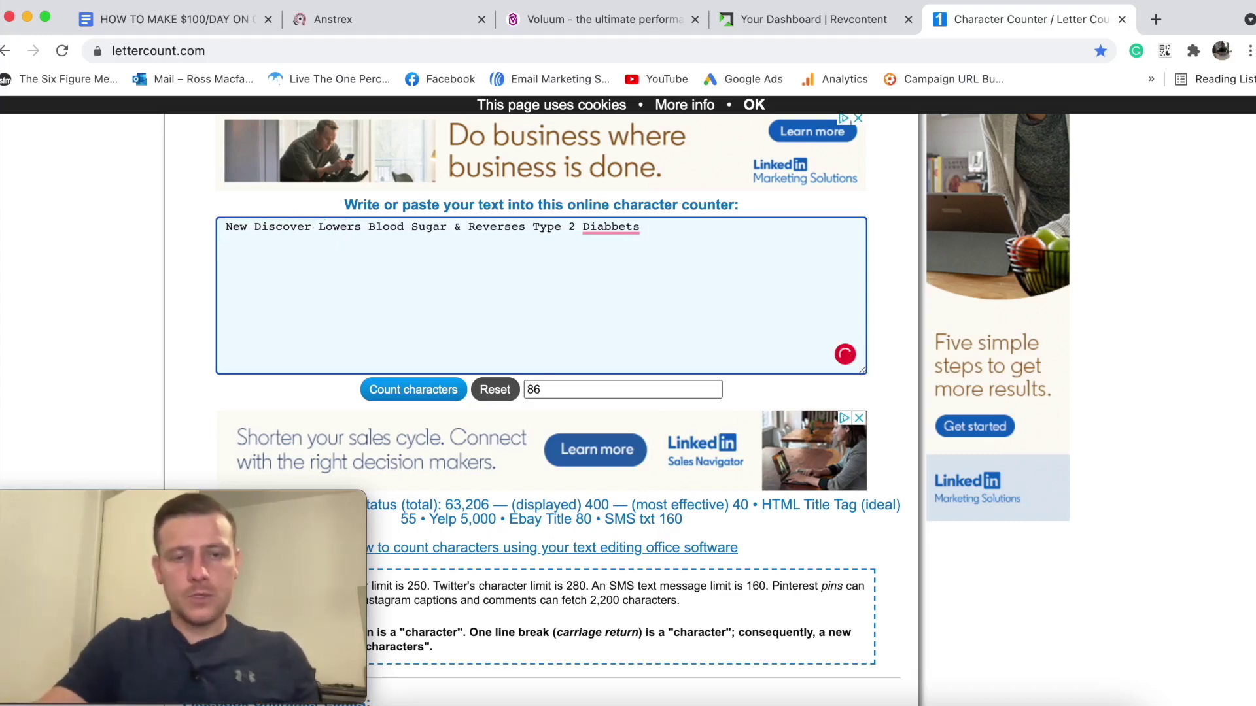
key("BackSpace")
key("BackSpace")
key("BackSpace")
type("[Sh")
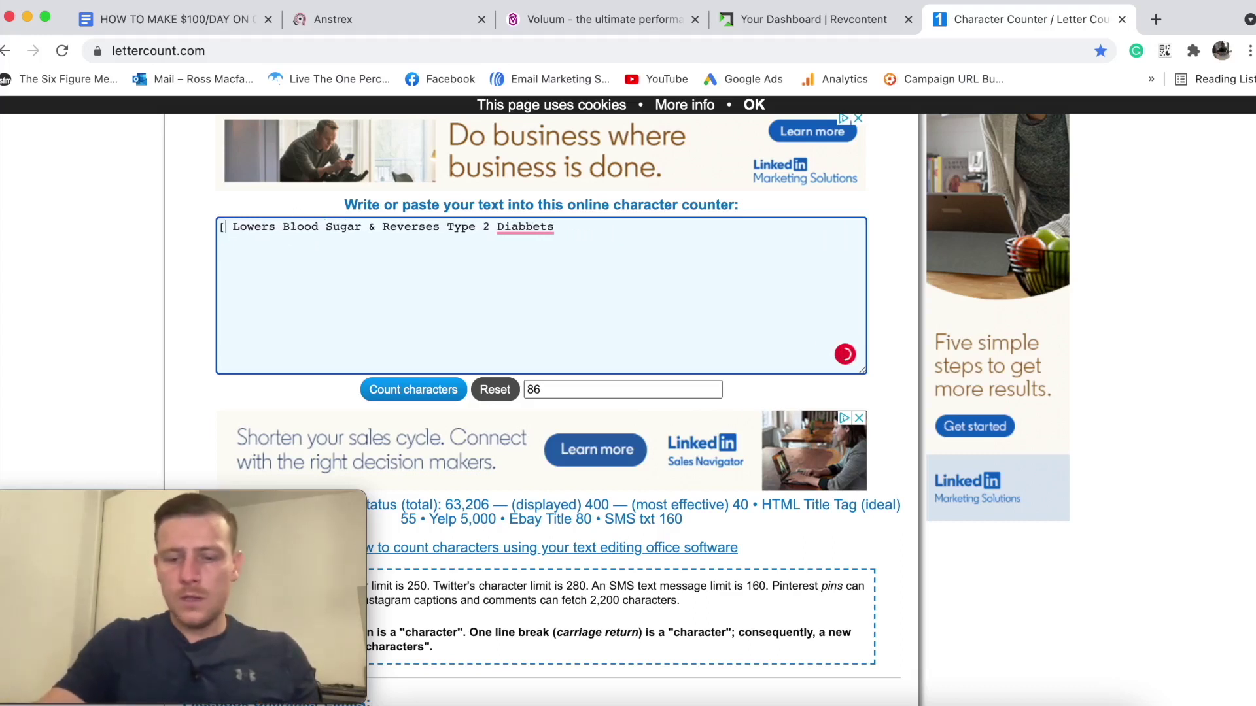
type("ocking Dis")
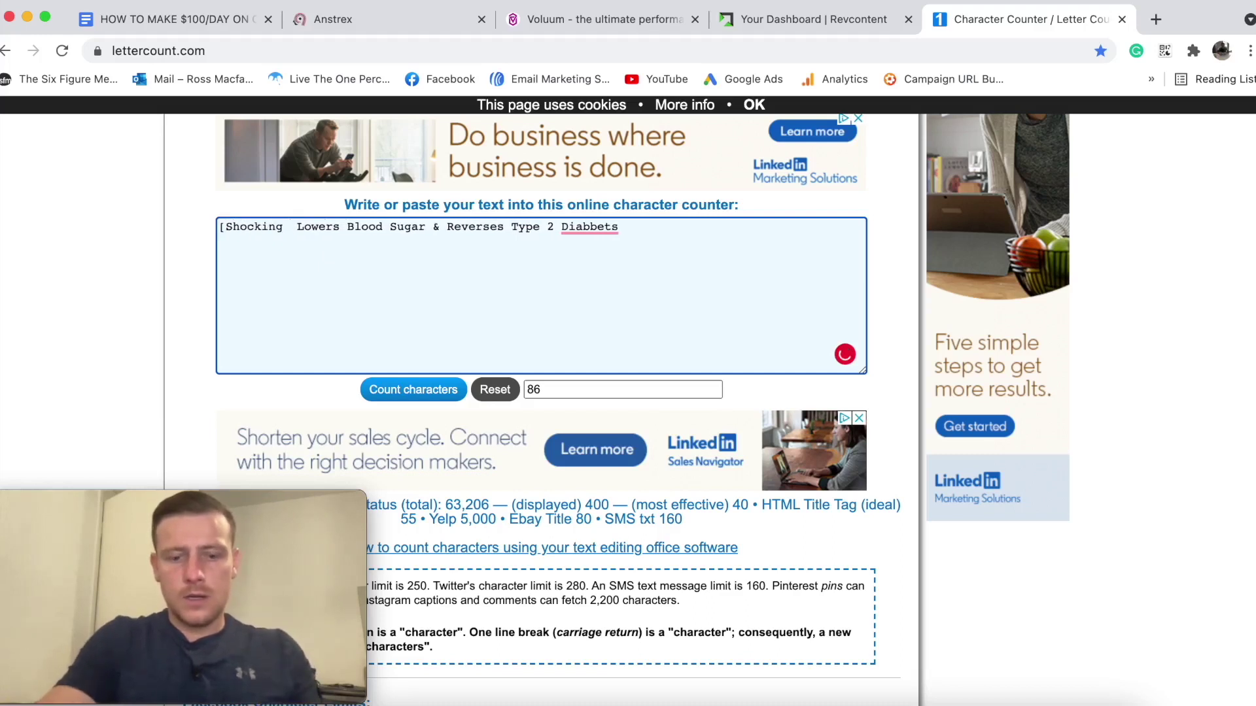
type("covery")
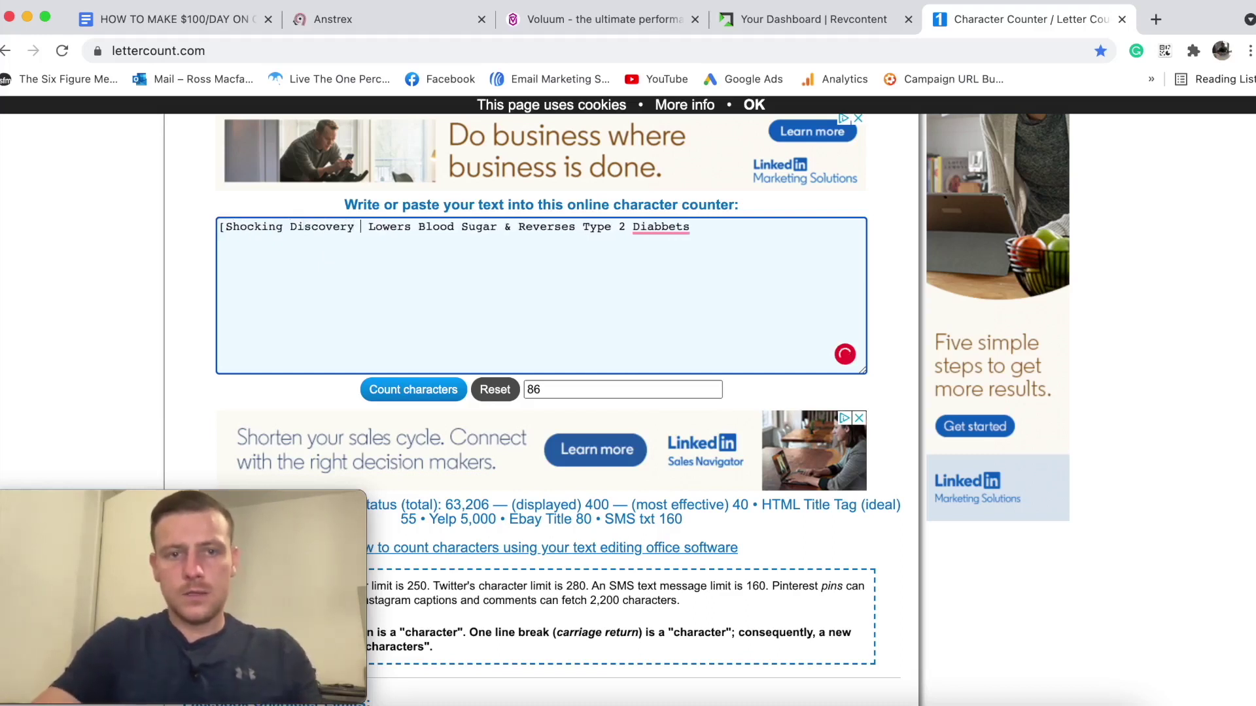
type("]")
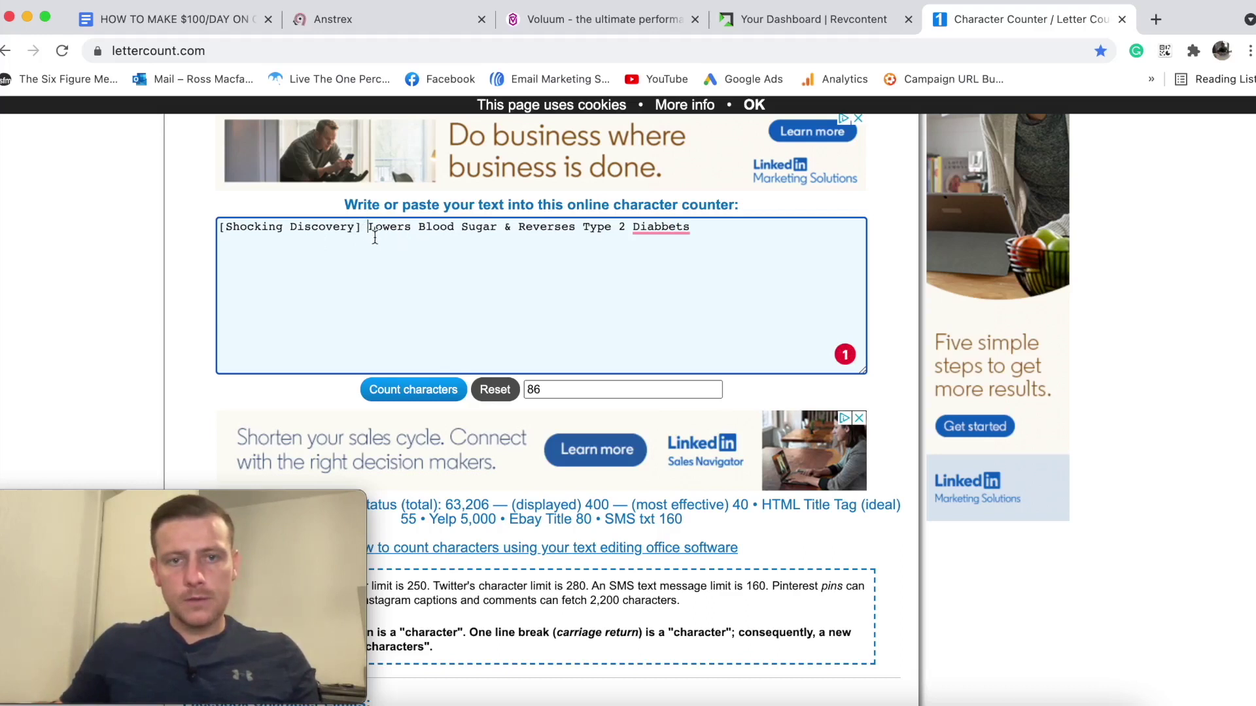
Correct the headline's misspelled last word to "Diabetes" with the spelling suggestion, and recount the characters.
left_click(661, 228)
left_click(664, 255)
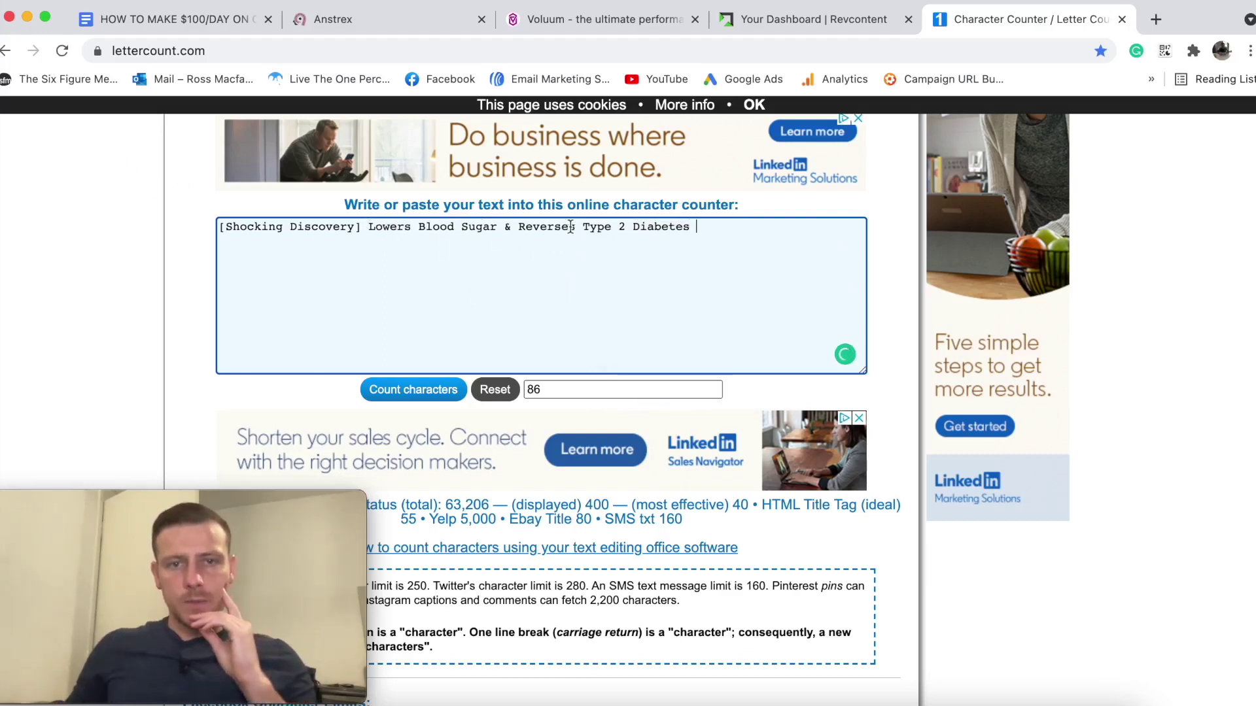
left_click(717, 229)
left_click(437, 389)
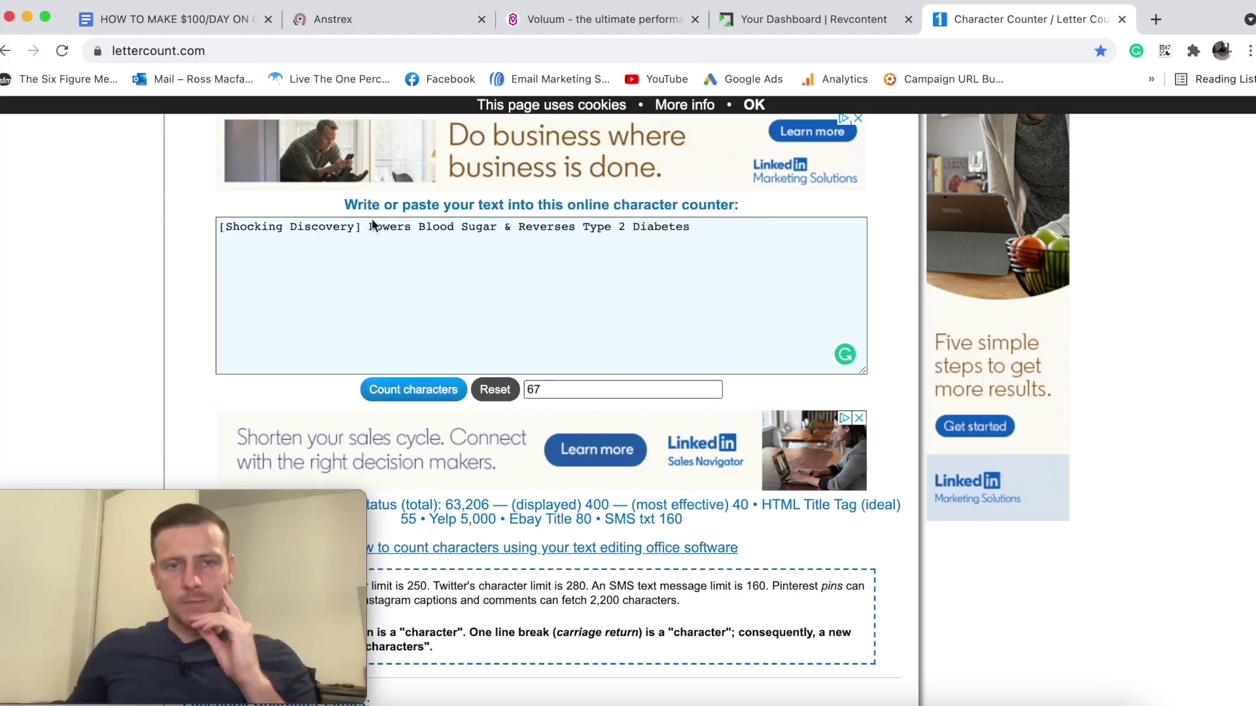
Insert "New hack" before "Lowers" in the headline and recount the characters.
left_click(405, 258)
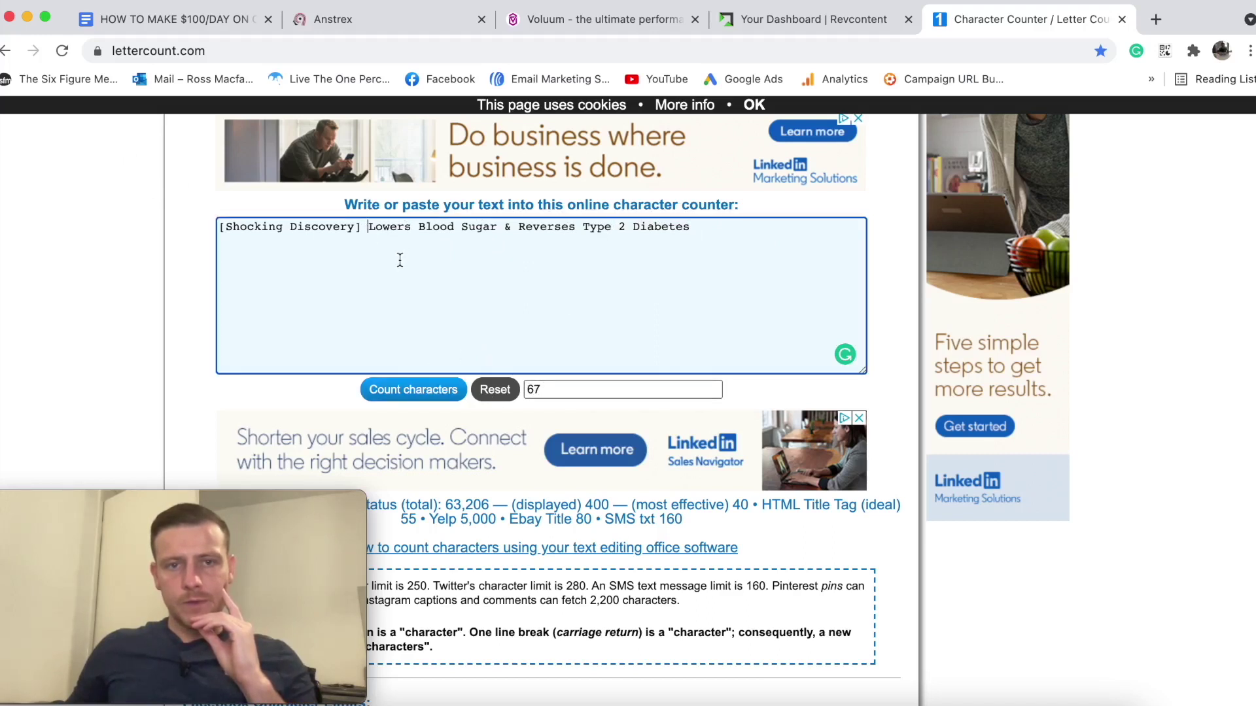
left_click(368, 227)
type("New hack")
key("BackSpace")
key("BackSpace")
key("BackSpace")
key("BackSpace")
key("BackSpace")
type("hack")
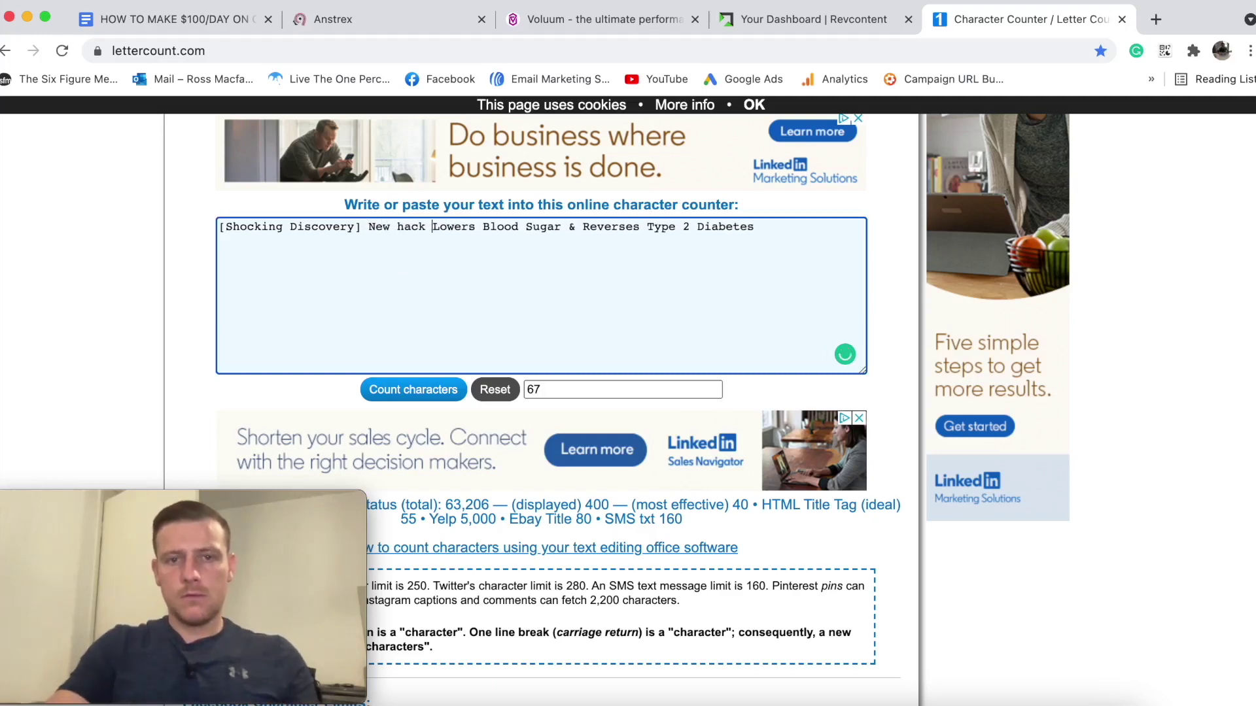
left_click(416, 399)
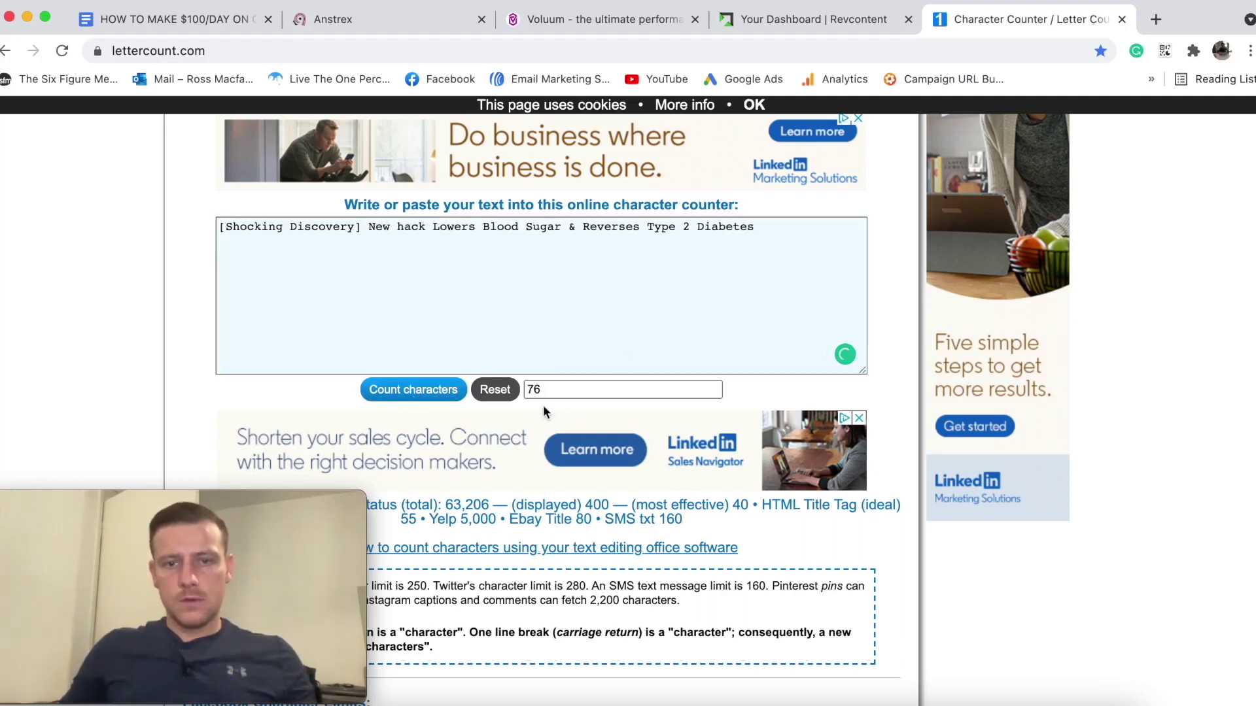
Add "(Watch)" to the end of the headline and recount the characters.
left_click(785, 227)
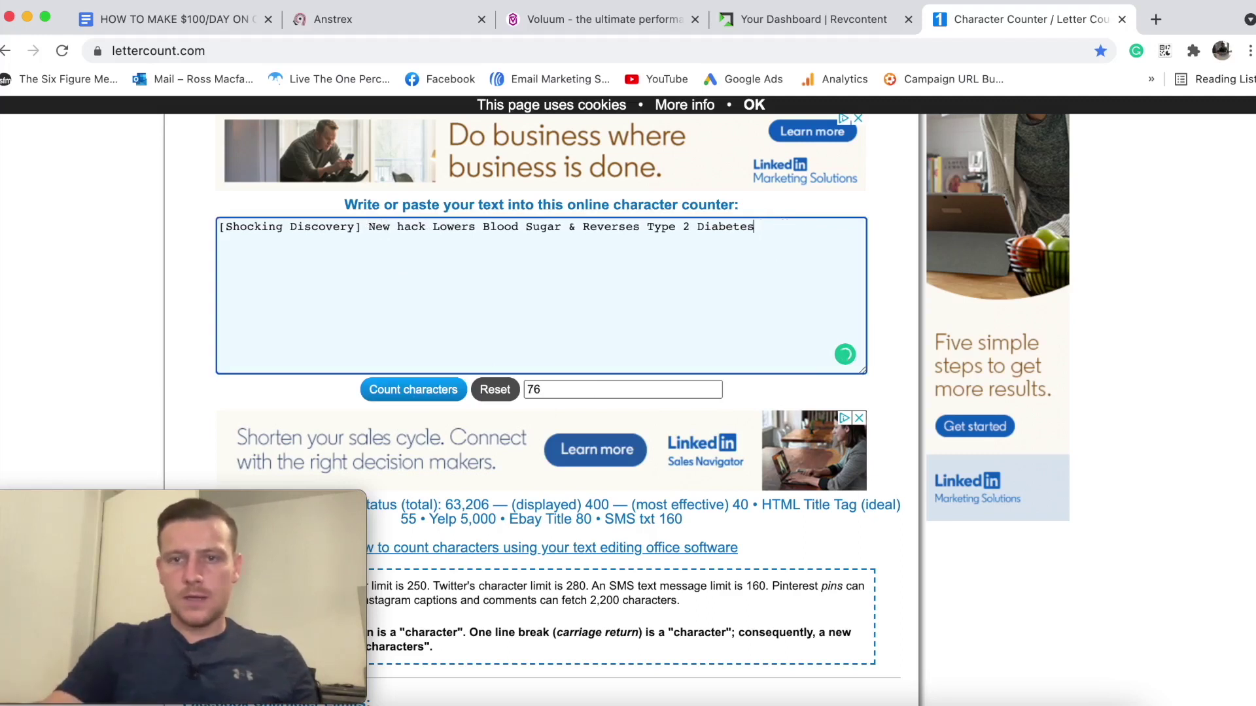
type("(watch")
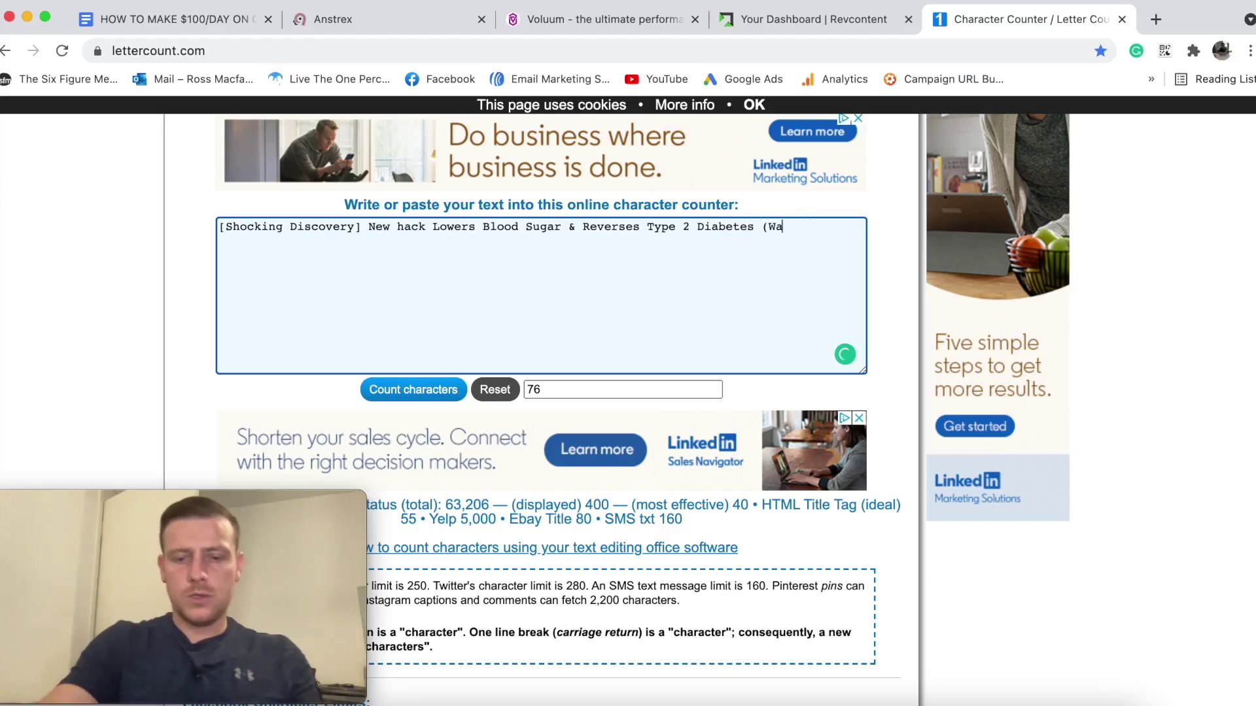
type("tch")
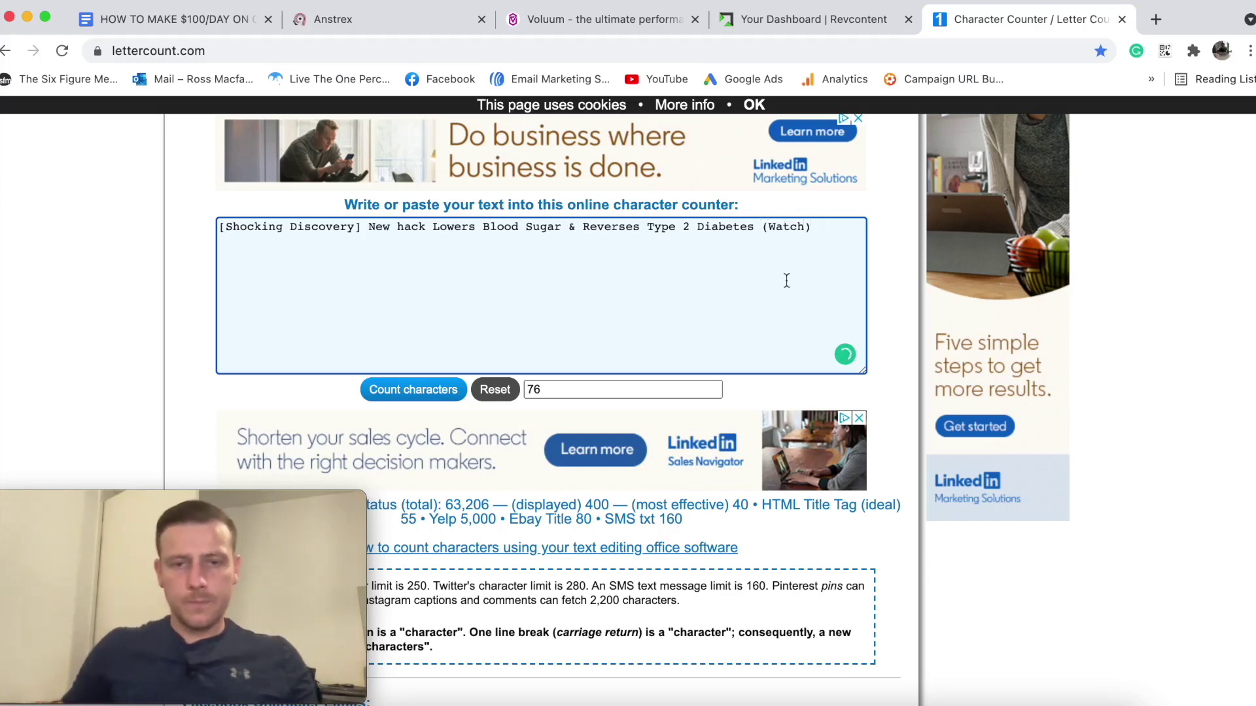
left_click(381, 386)
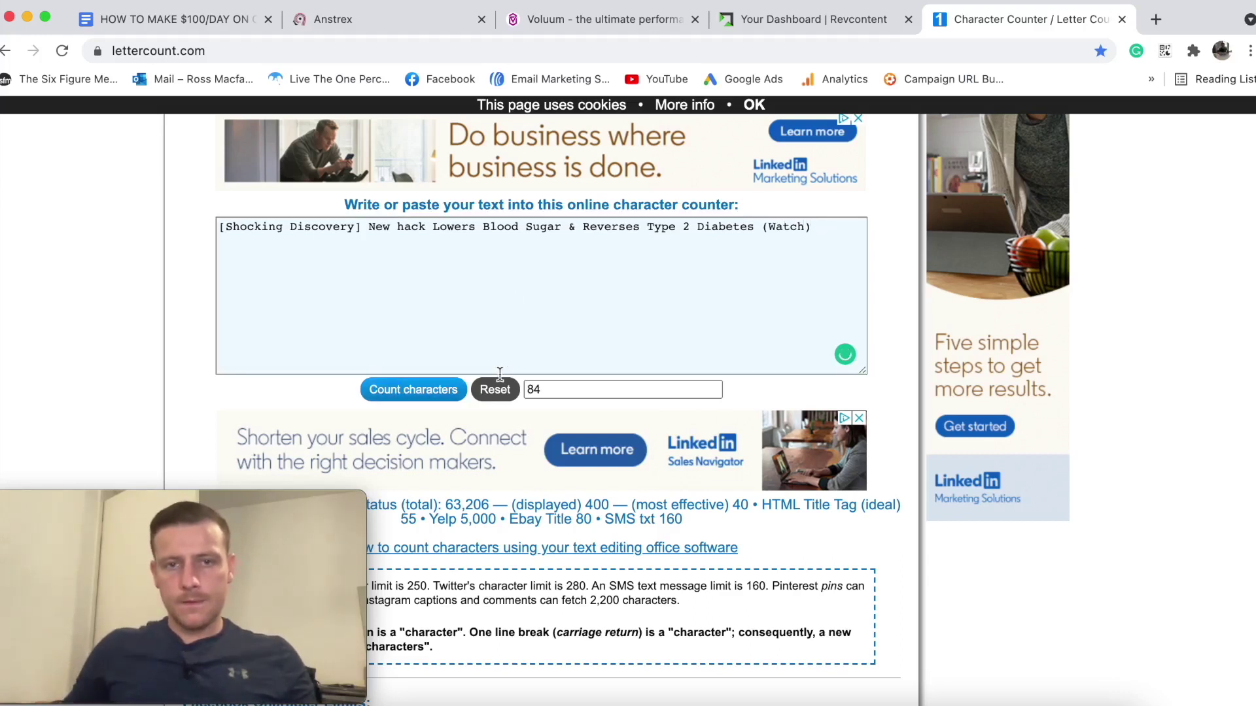
left_click(821, 228)
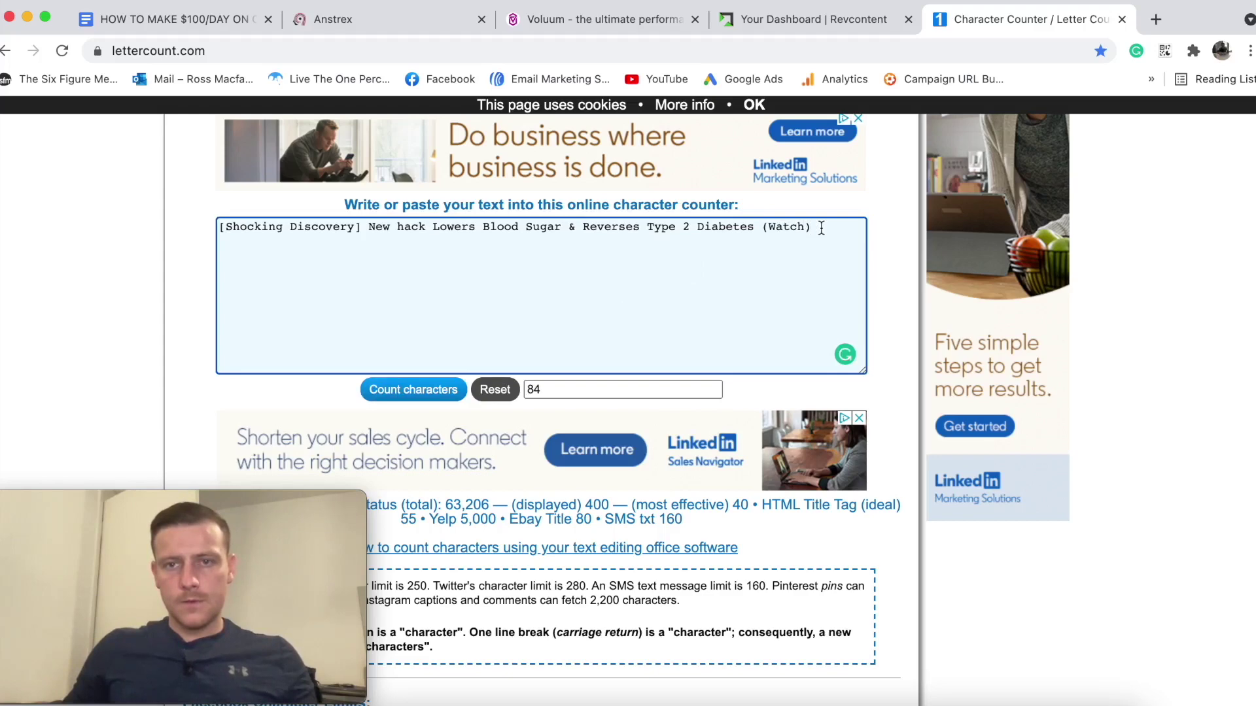
Search the web in a new tab for "revcontent character count" and look up the maximum headline length in the results.
left_click(1156, 19)
type("revcontent")
key("BackSpace")
key("BackSpace")
key("BackSpace")
key("BackSpace")
key("BackSpace")
key("BackSpace")
type("in")
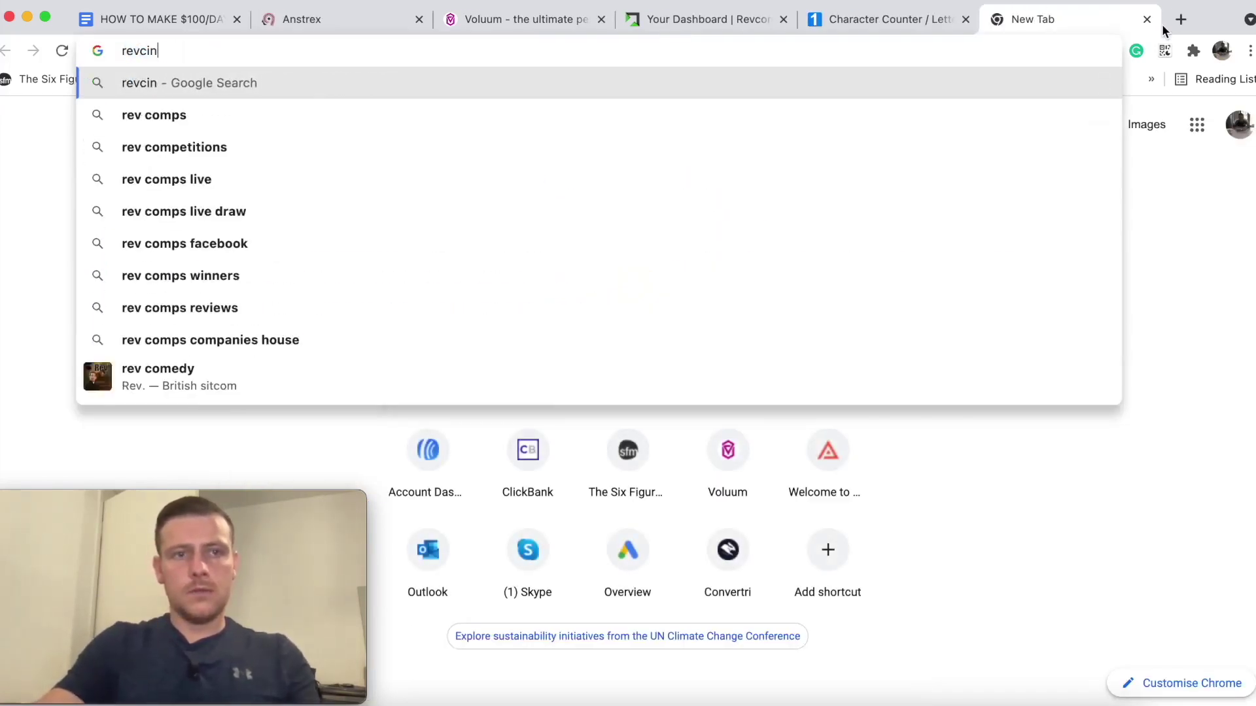
key("BackSpace")
key("BackSpace")
type("ontent cha")
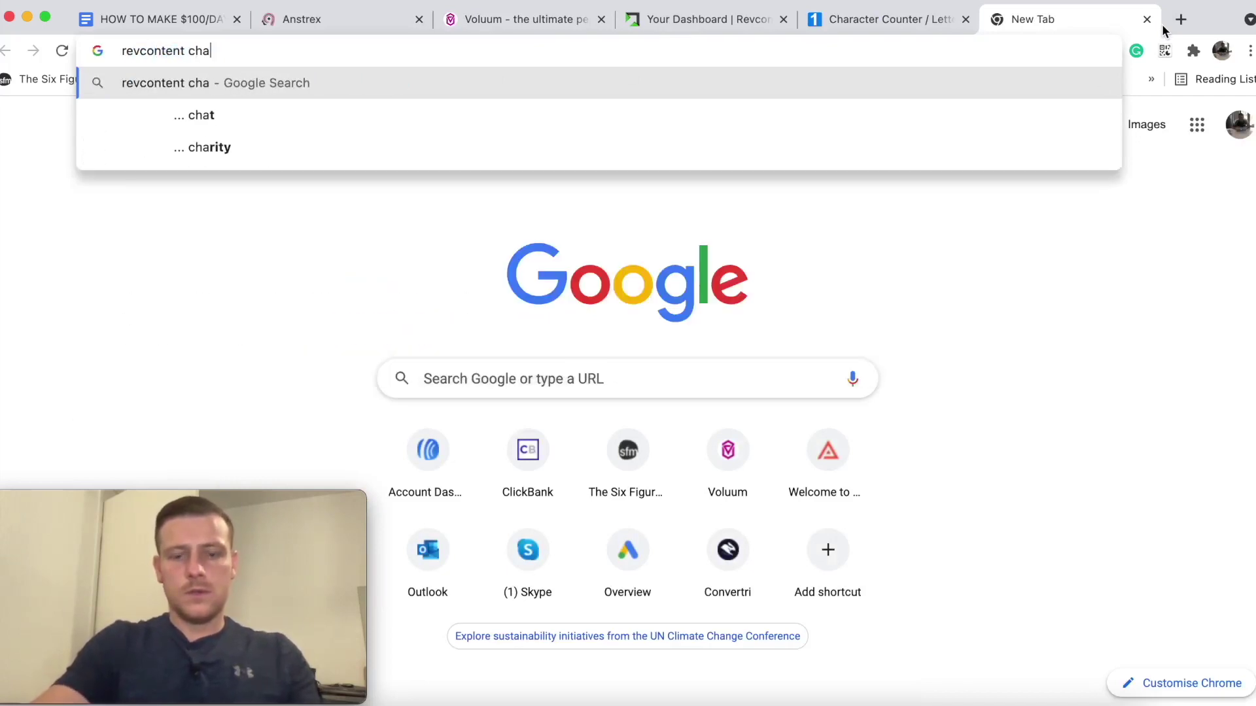
type("ra")
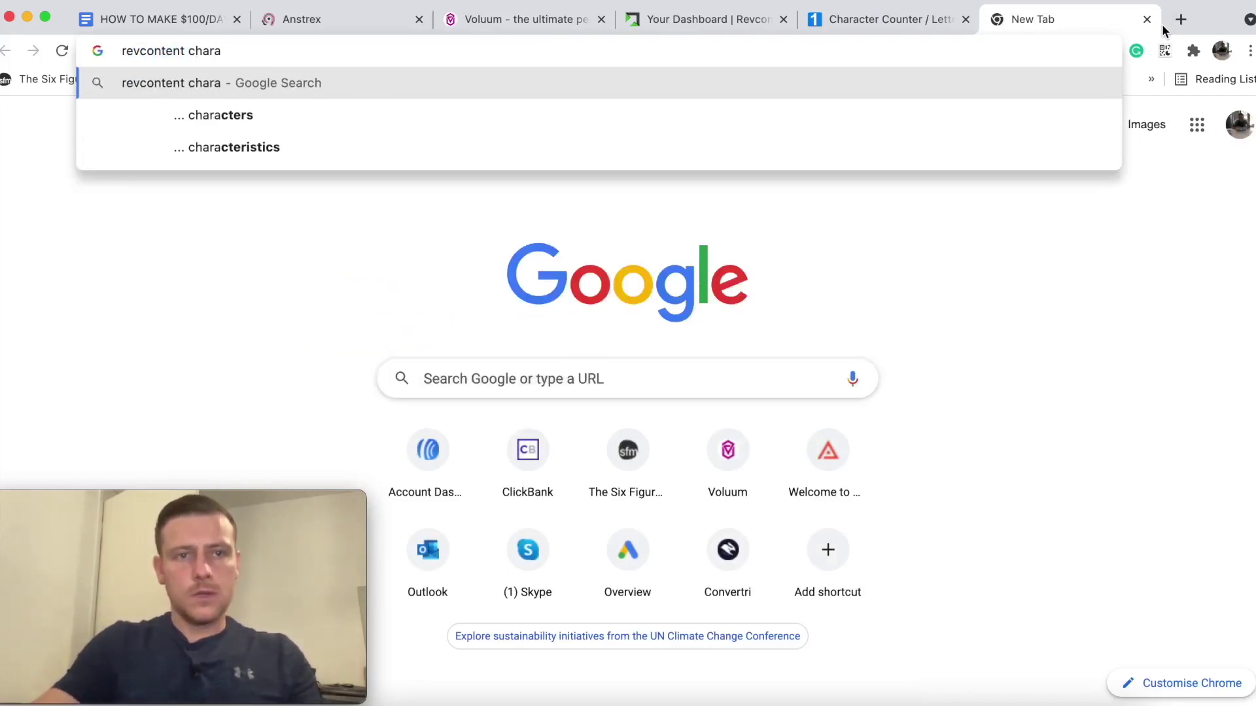
type("cter count")
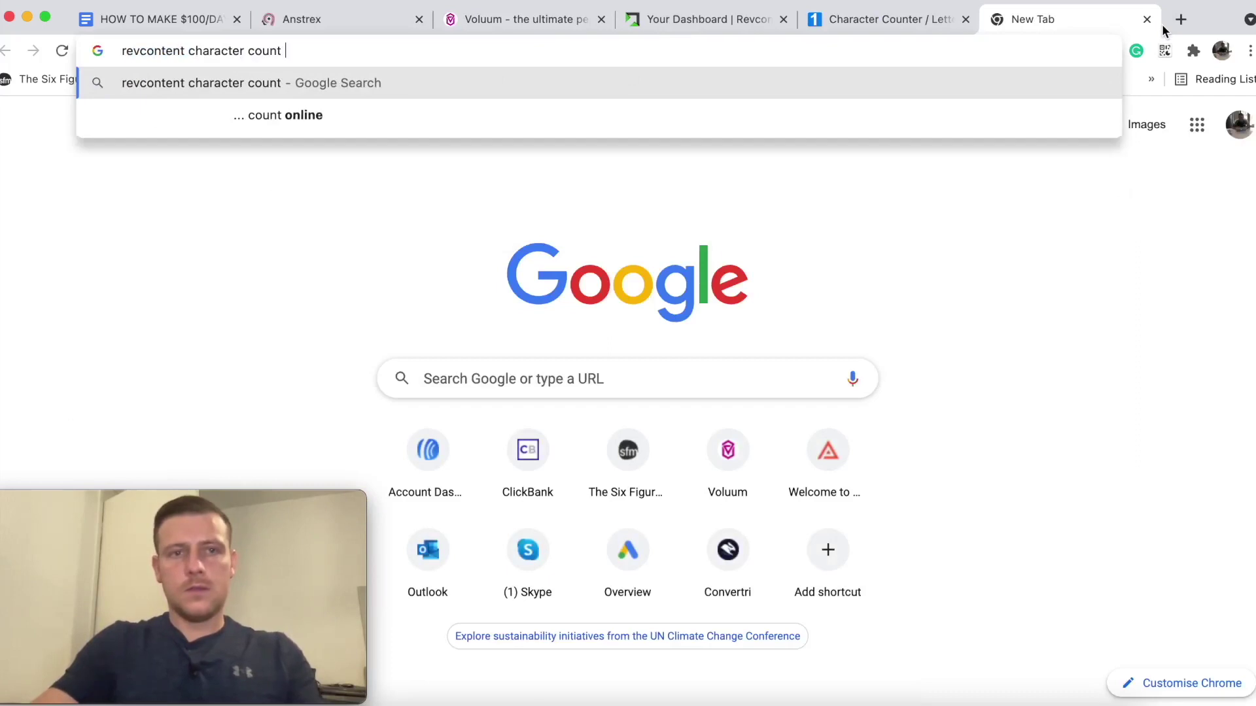
key("Return")
scroll(490, 275, "down", 3)
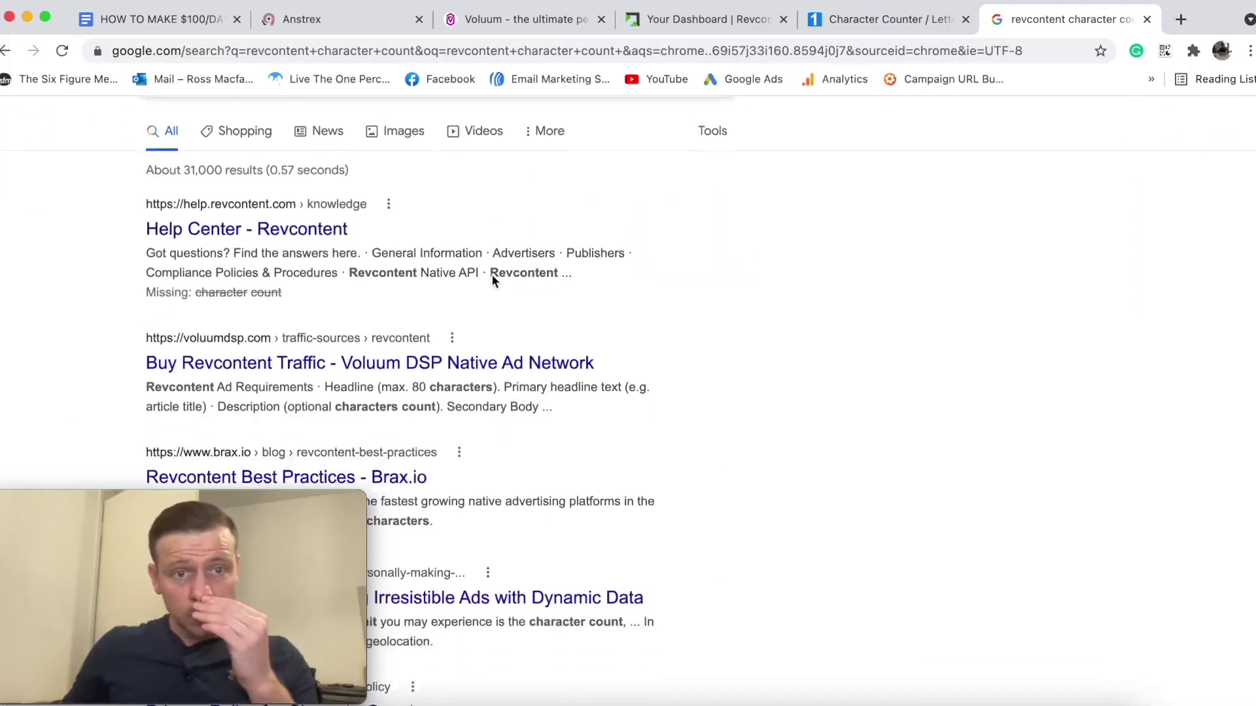
scroll(497, 252, "down", 2)
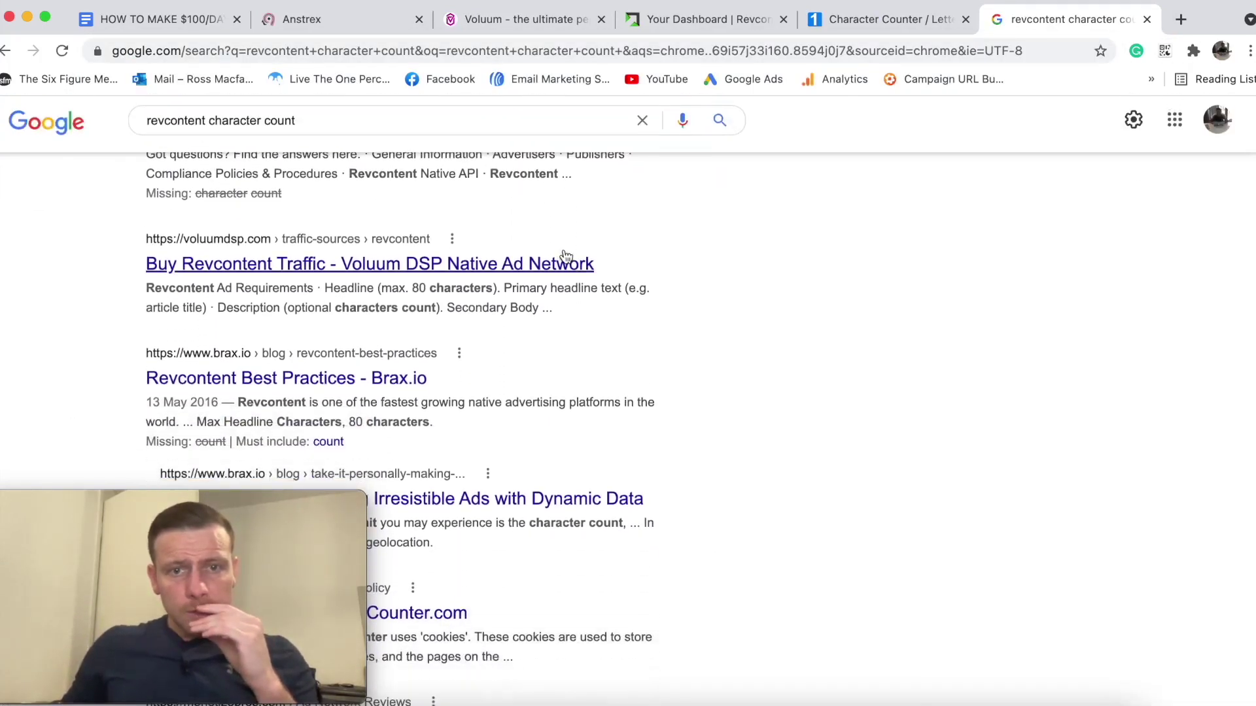
left_click_drag(325, 289, 447, 289)
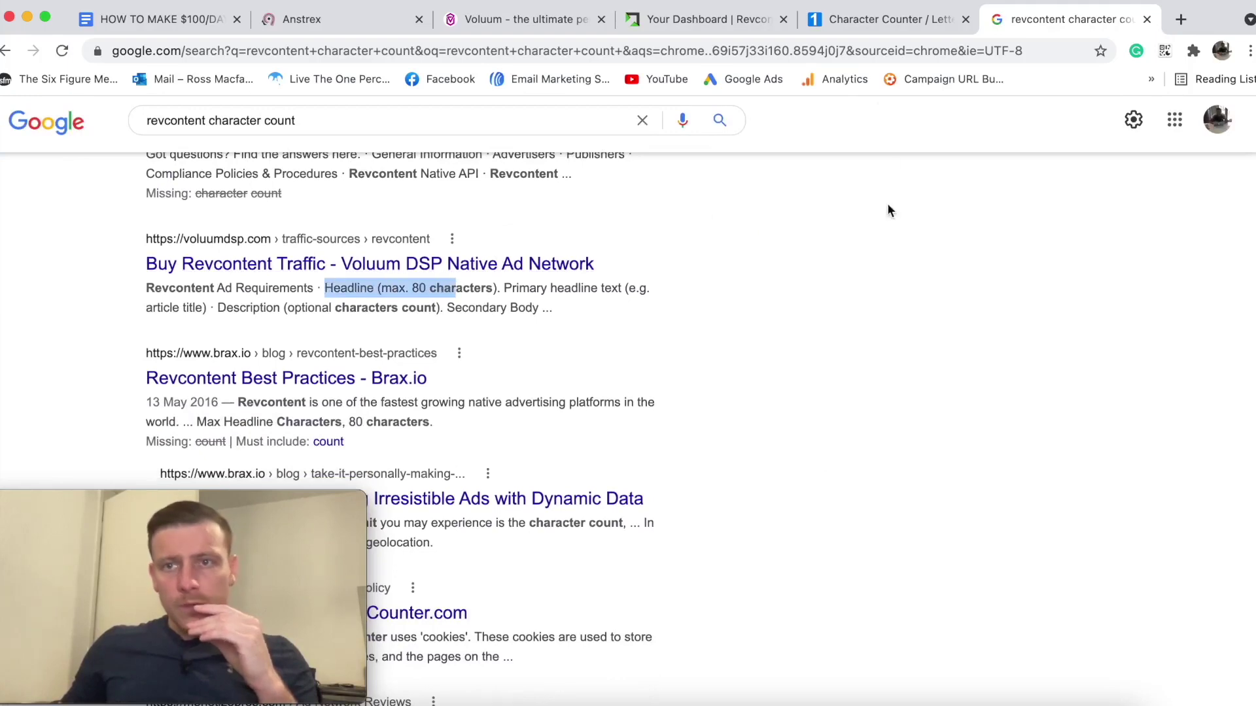
Return to the character counter and change the headline's opening "[Shocking Discovery]" to "[New Discovery]".
left_click(858, 22)
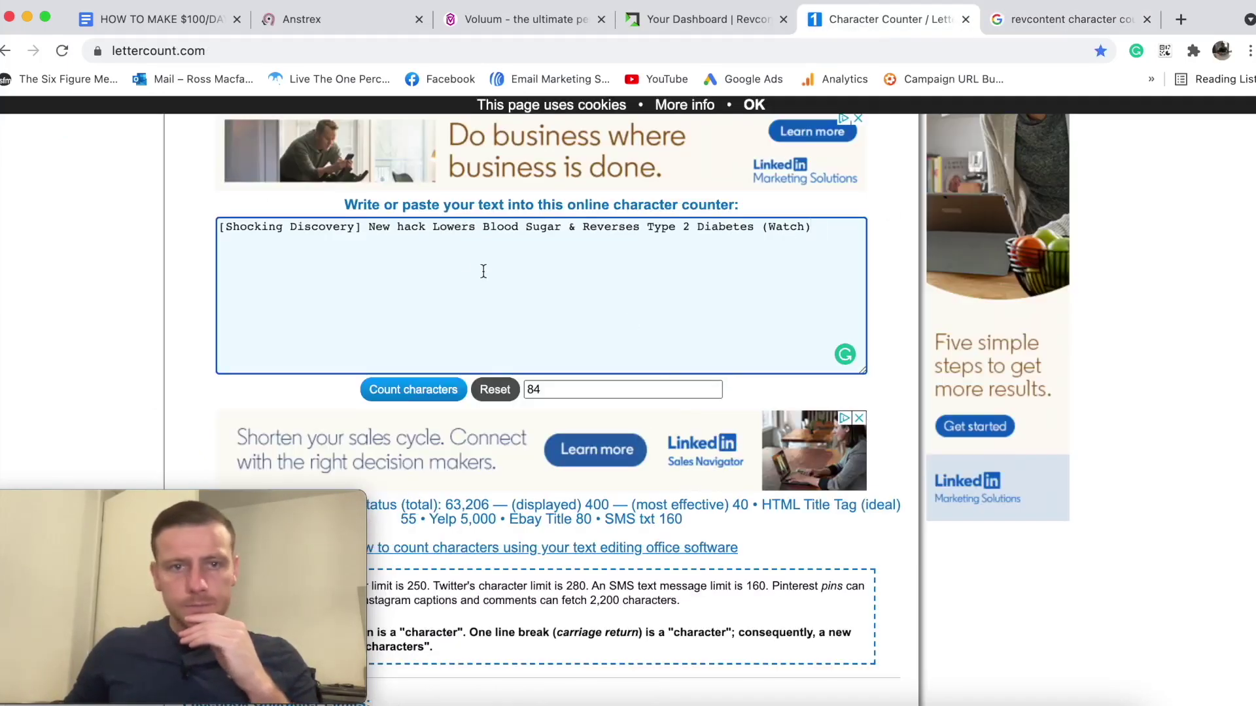
left_click(286, 229)
key("BackSpace")
key("BackSpace")
key("BackSpace")
key("BackSpace")
key("BackSpace")
key("BackSpace")
key("BackSpace")
key("BackSpace")
type("Ne")
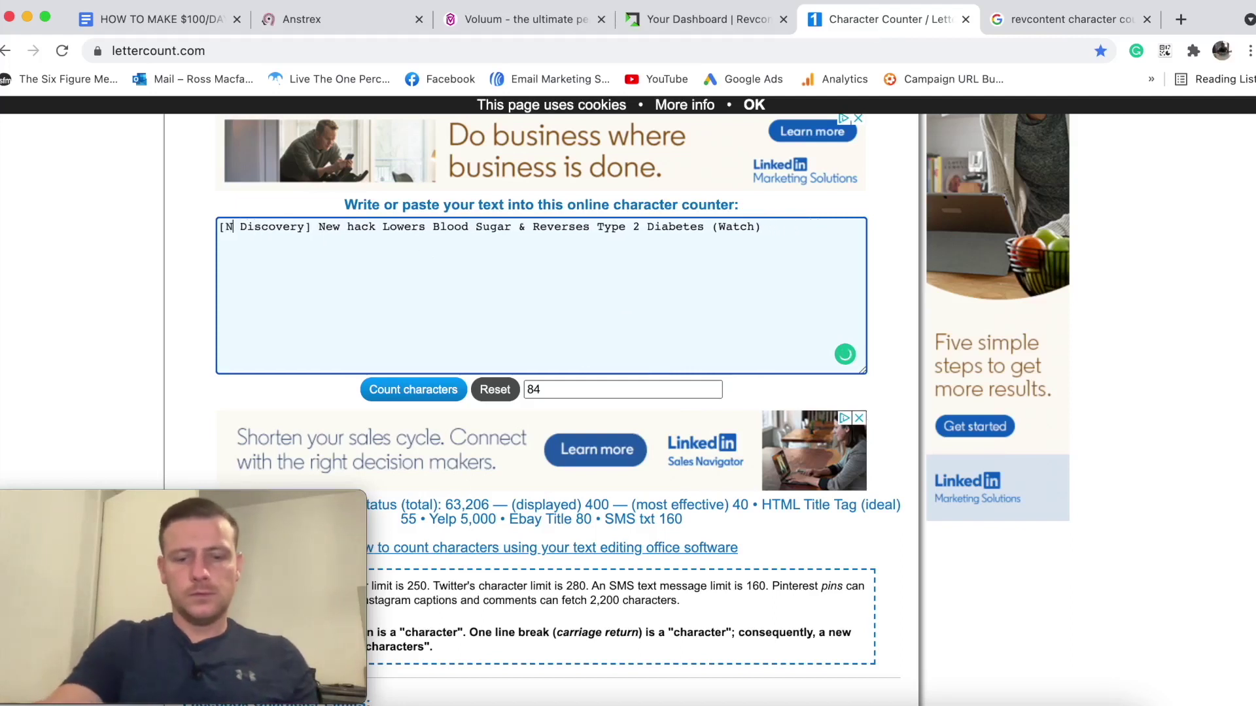
type("w")
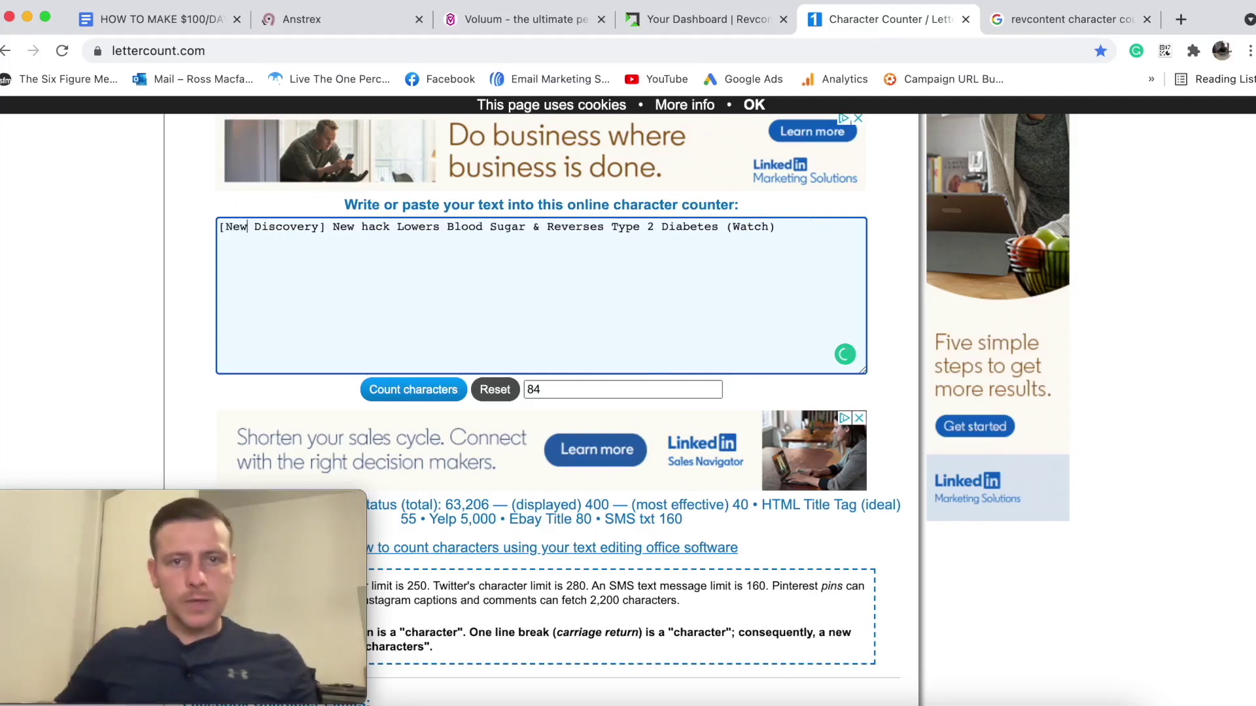
Replace "New hack" with "Simple Hack" in the headline and recount the characters.
left_click(369, 229)
key("BackSpace")
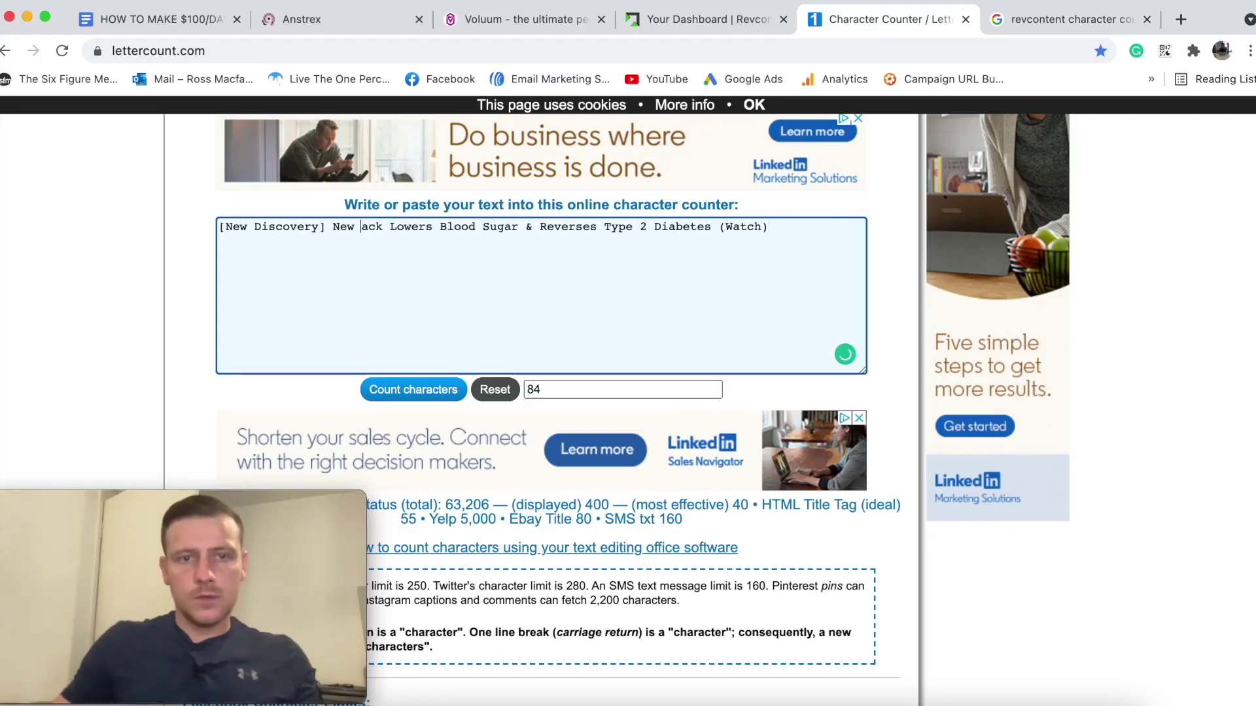
left_click(384, 229)
key("BackSpace")
key("BackSpace")
key("BackSpace")
key("BackSpace")
key("BackSpace")
key("BackSpace")
key("BackSpace")
type("Simpel")
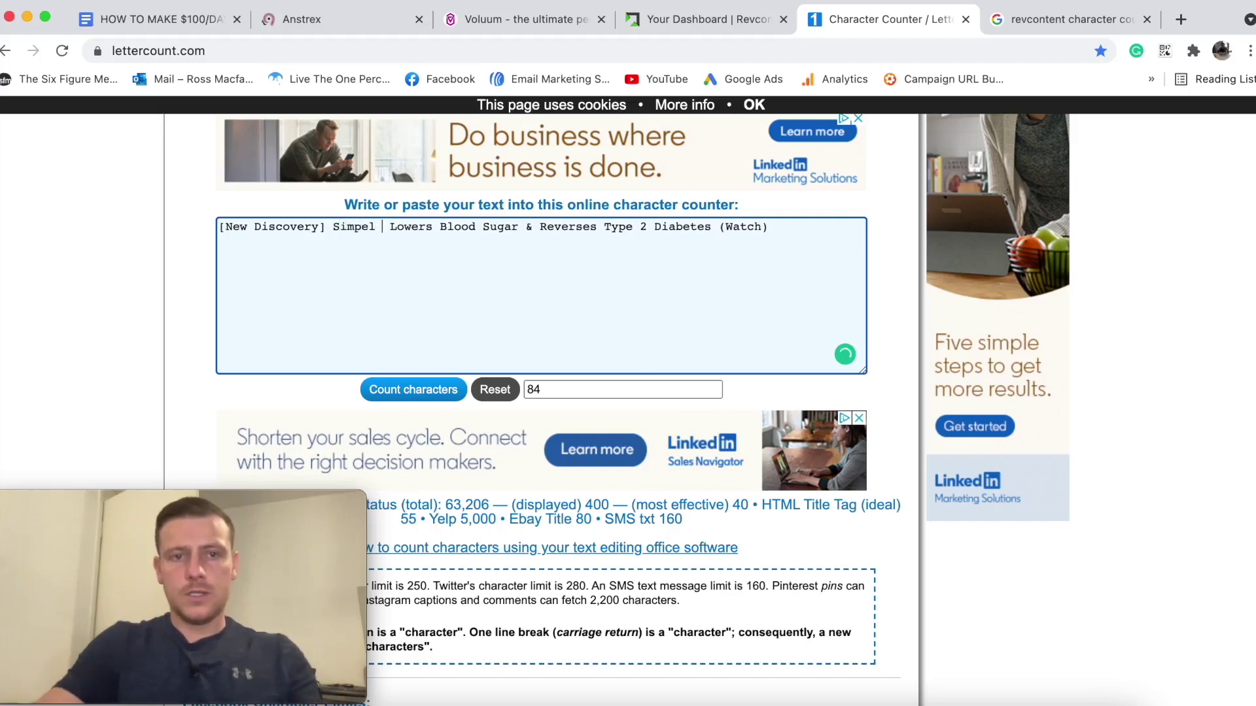
key("BackSpace")
key("BackSpace")
key("BackSpace")
type("ple Hack")
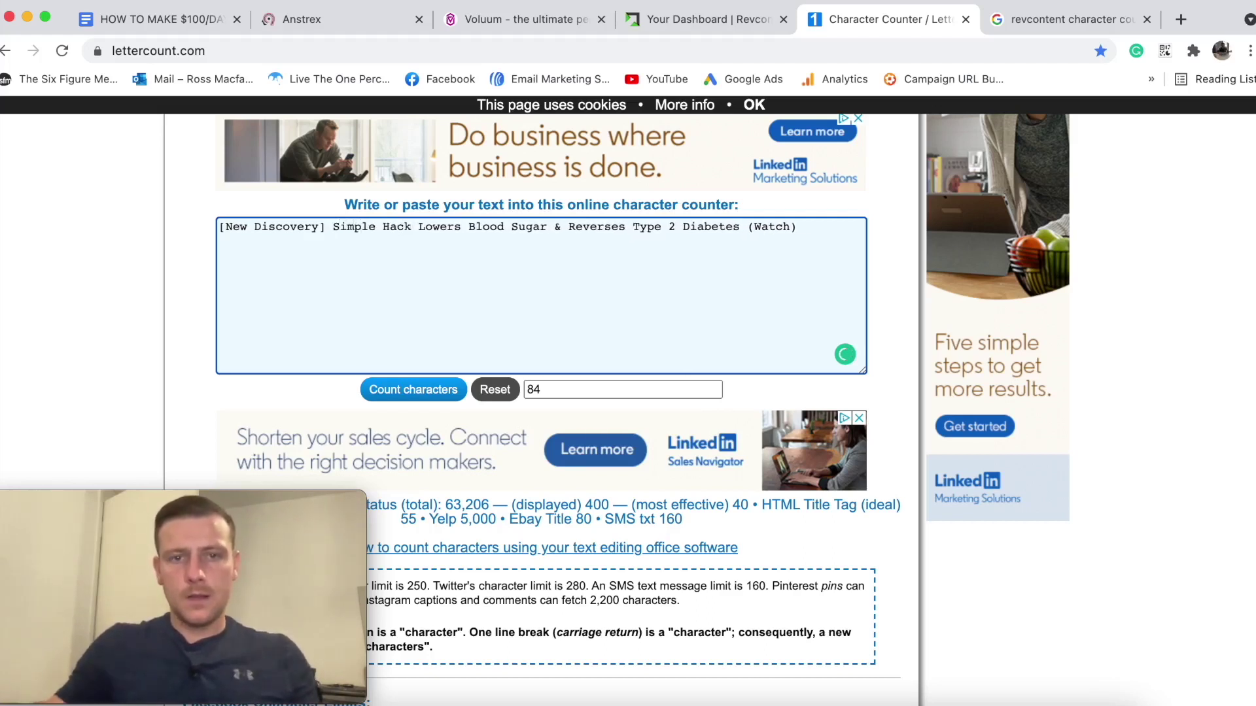
left_click(429, 395)
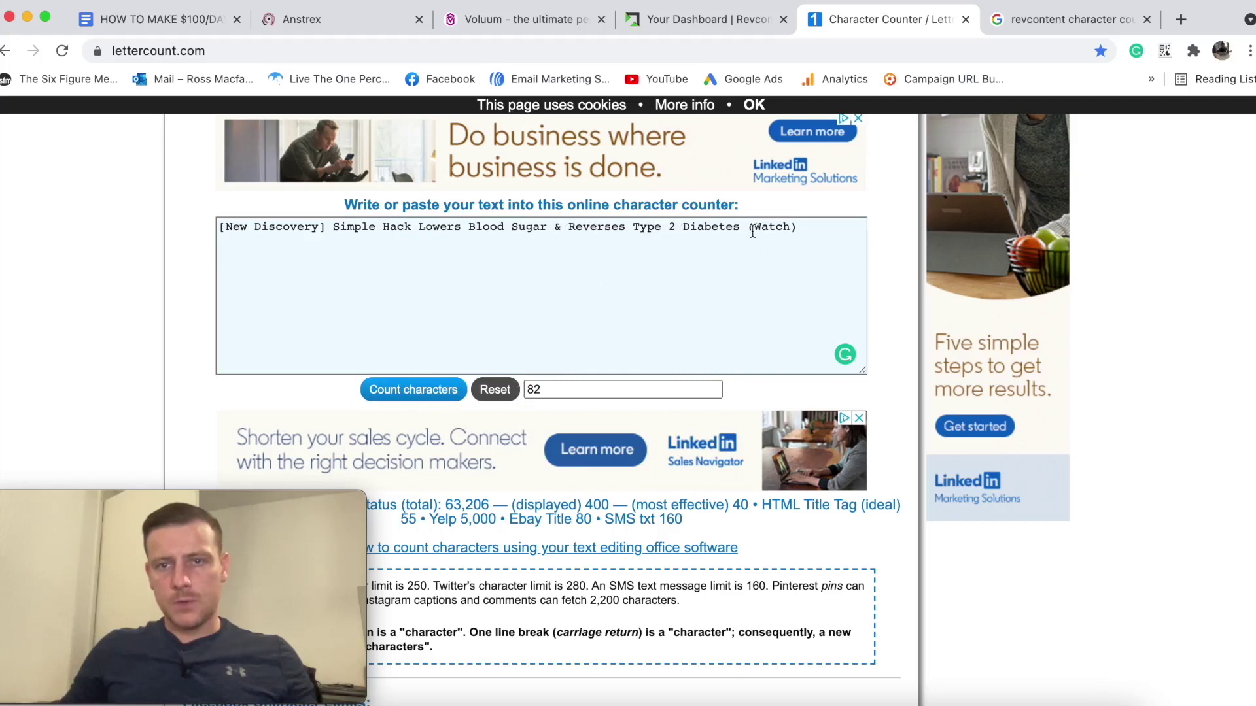
Replace the headline's ending "(Watch)" with "(Try)", recount the characters and compare the count with Revcontent's headline limit in the search results.
left_click(812, 243)
key("BackSpace")
key("BackSpace")
key("BackSpace")
key("BackSpace")
key("BackSpace")
key("BackSpace")
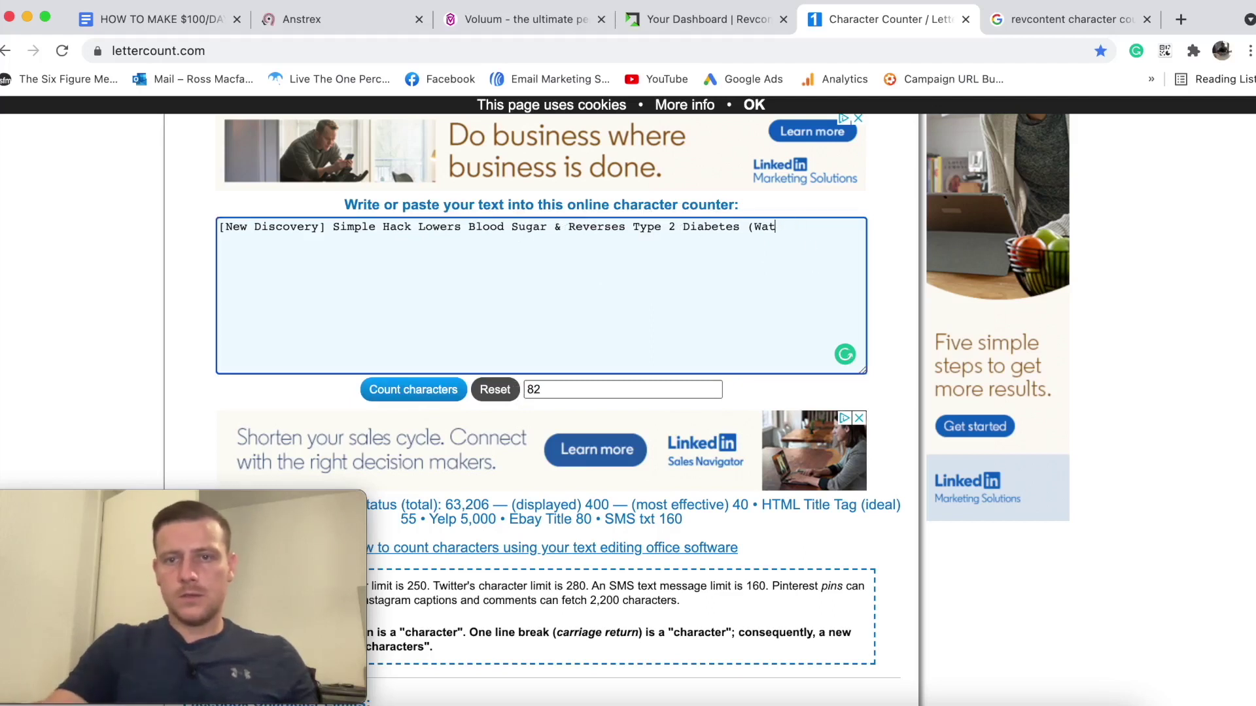
type("(Try)")
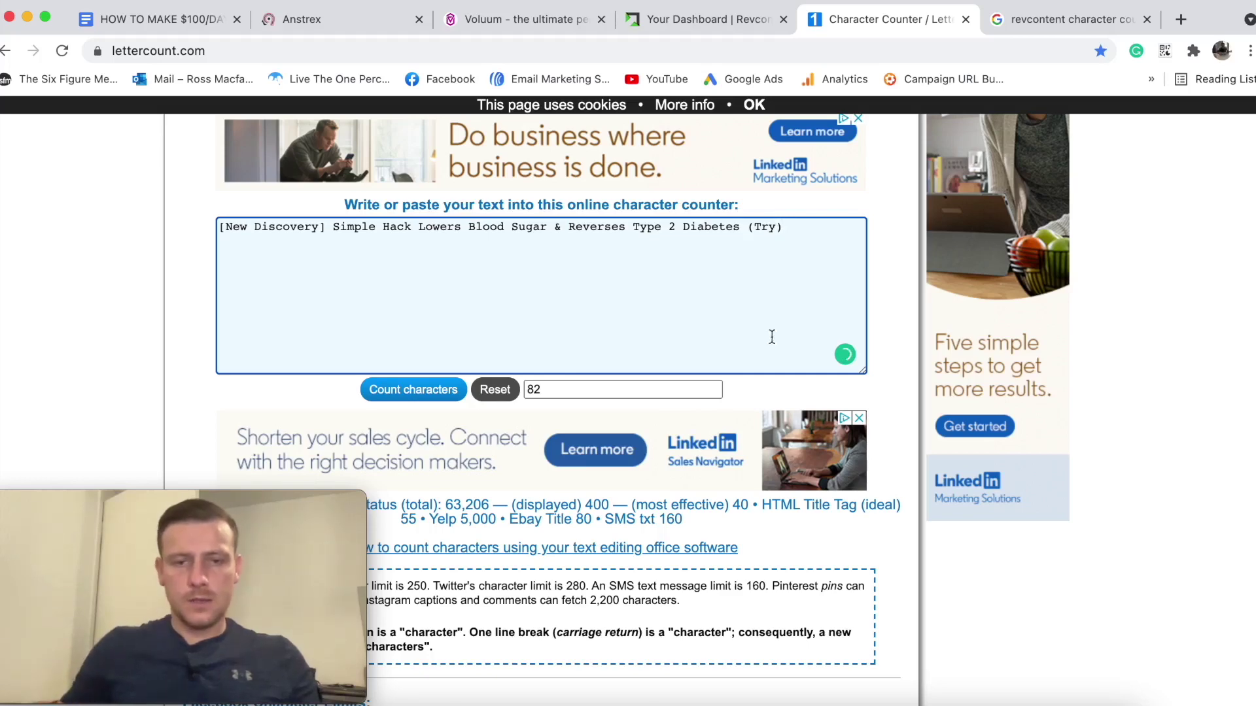
left_click(413, 390)
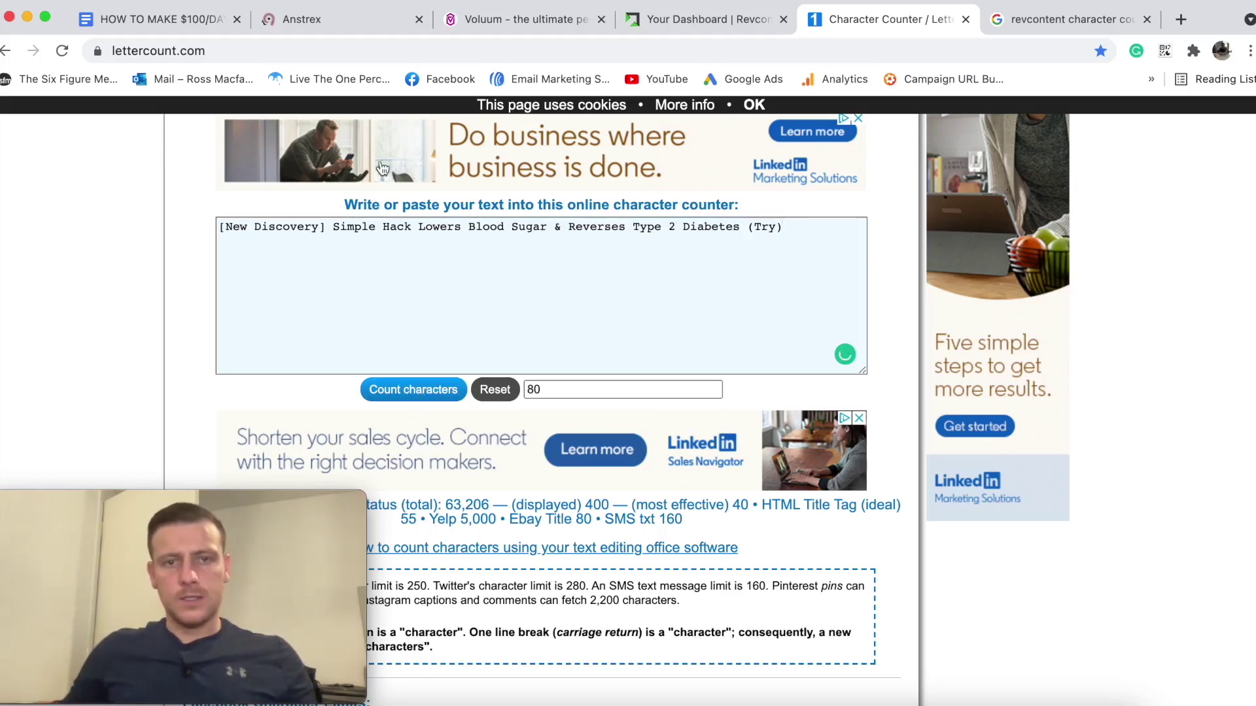
left_click(1073, 19)
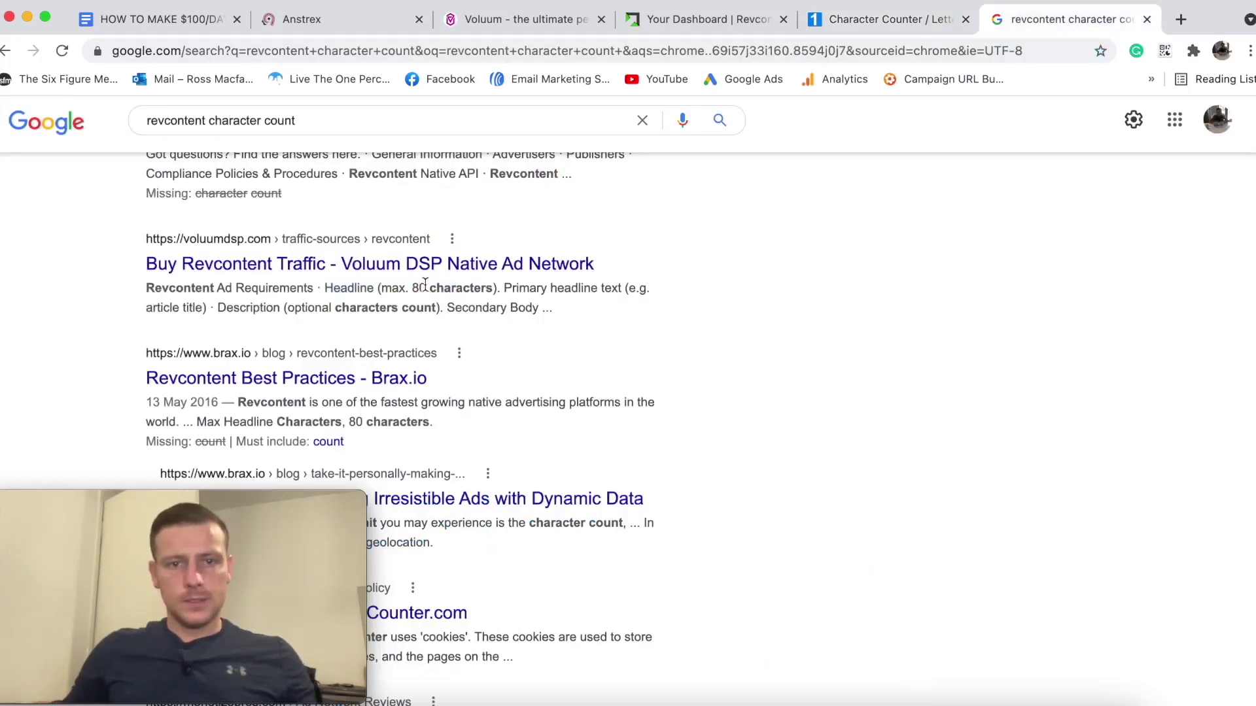
left_click(926, 26)
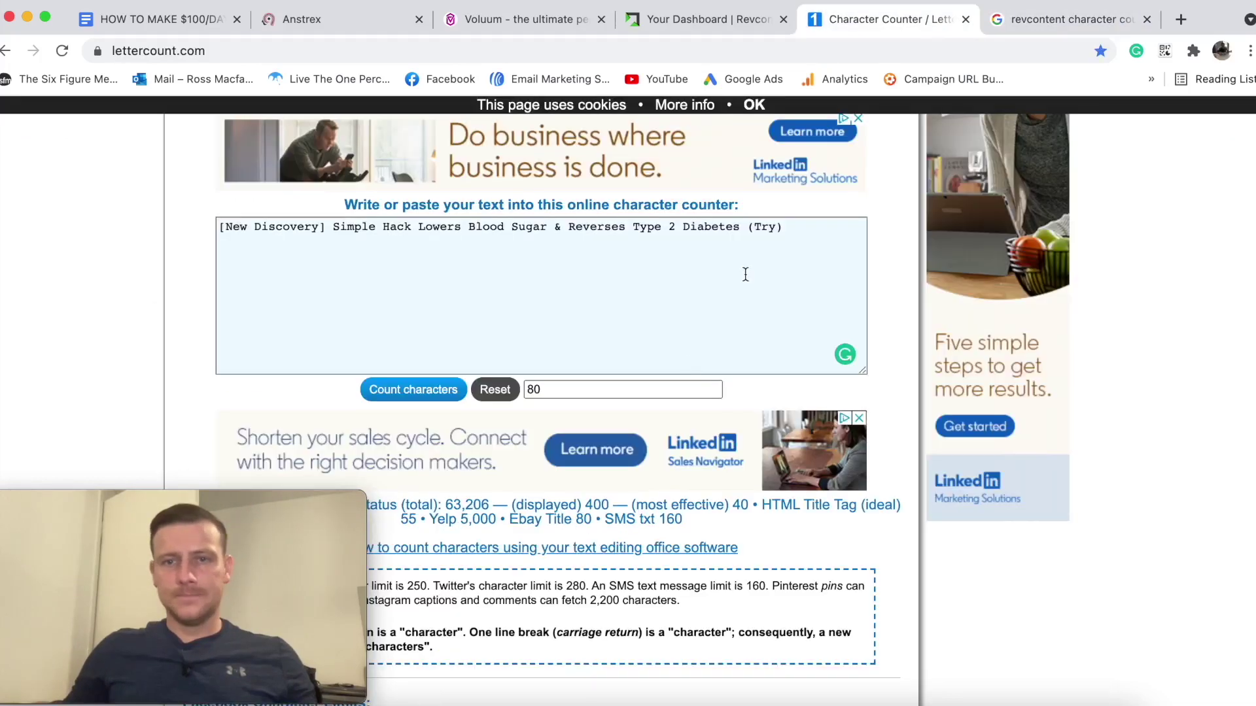
Copy the headline from the character counter and paste it without formatting over the old headline in the Google Docs plan.
left_click_drag(788, 228, 191, 228)
key("super+c")
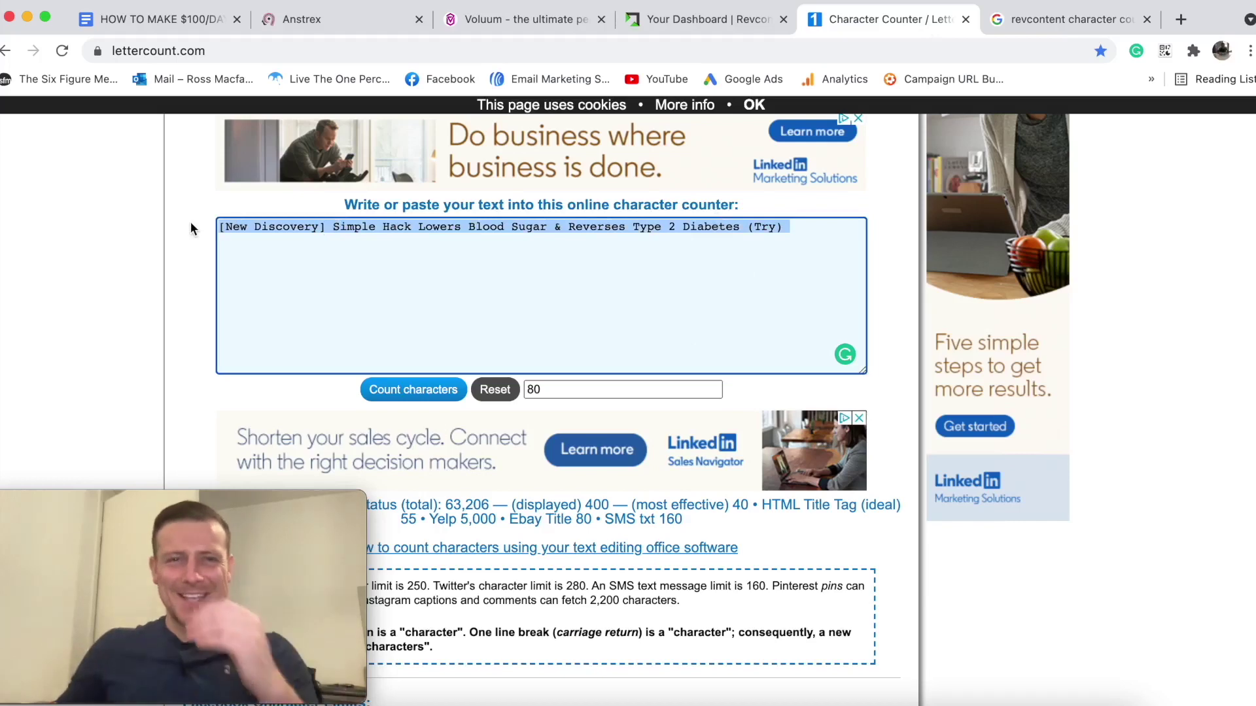
left_click(157, 22)
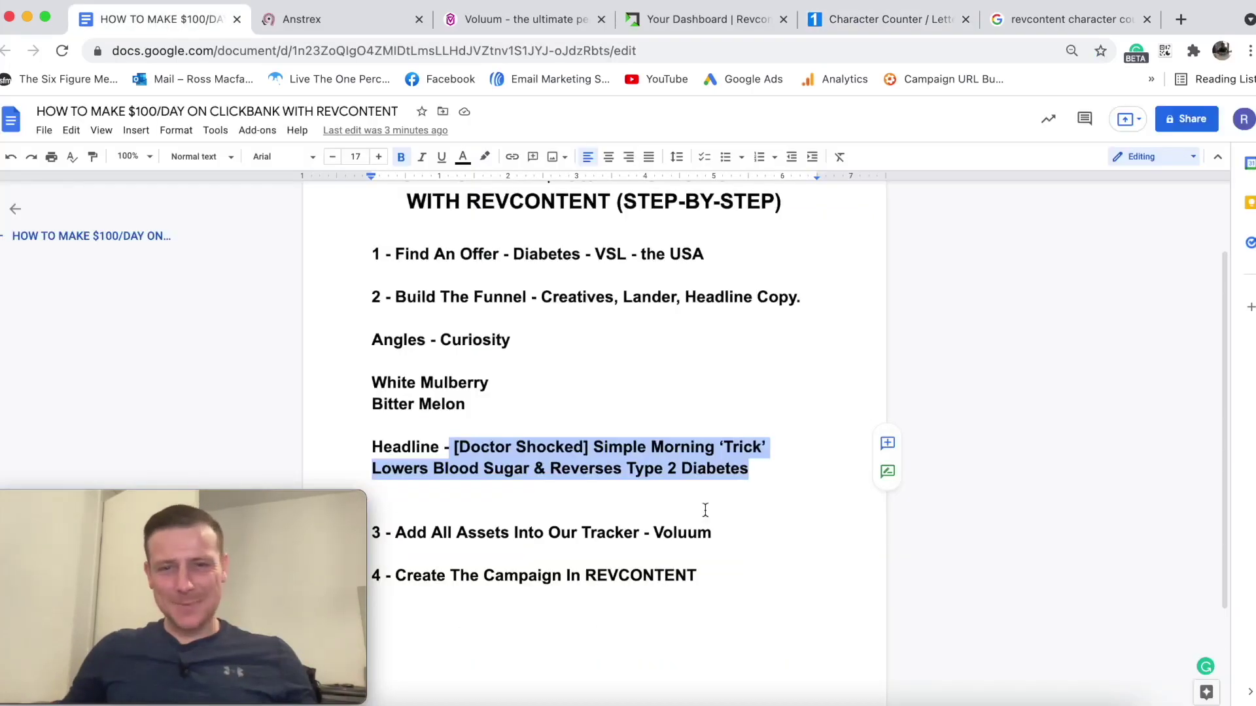
key("BackSpace")
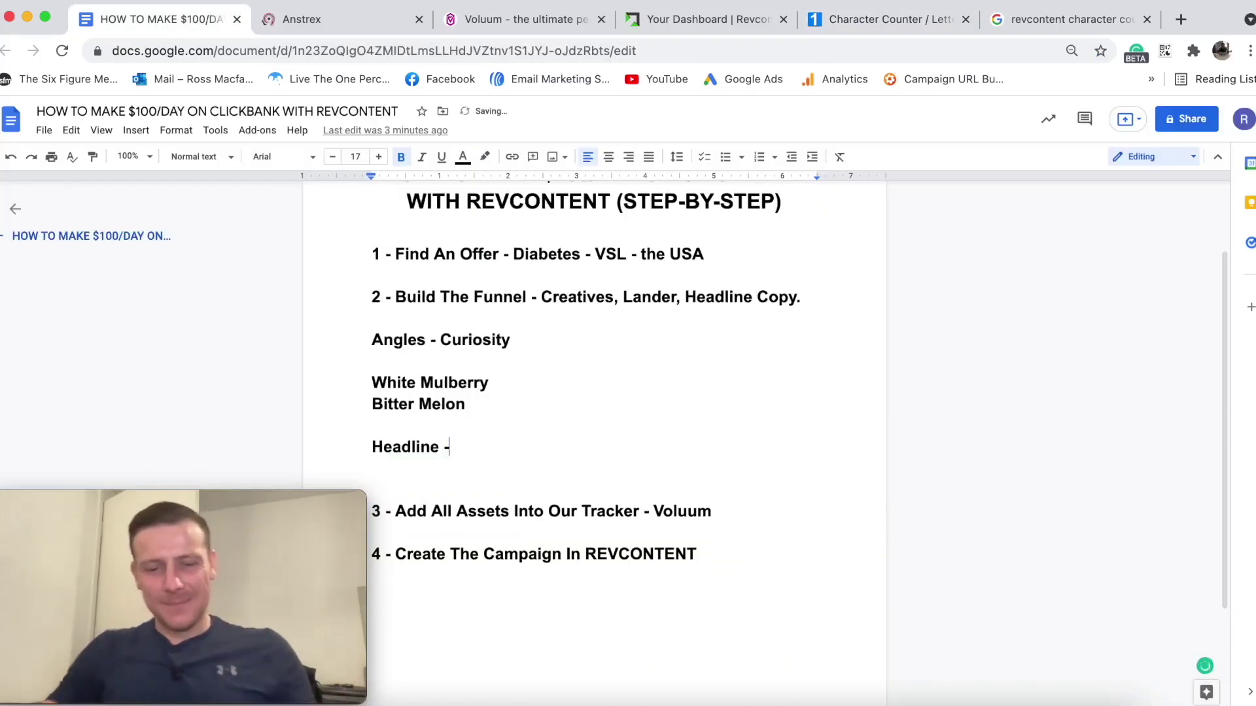
right_click(484, 448)
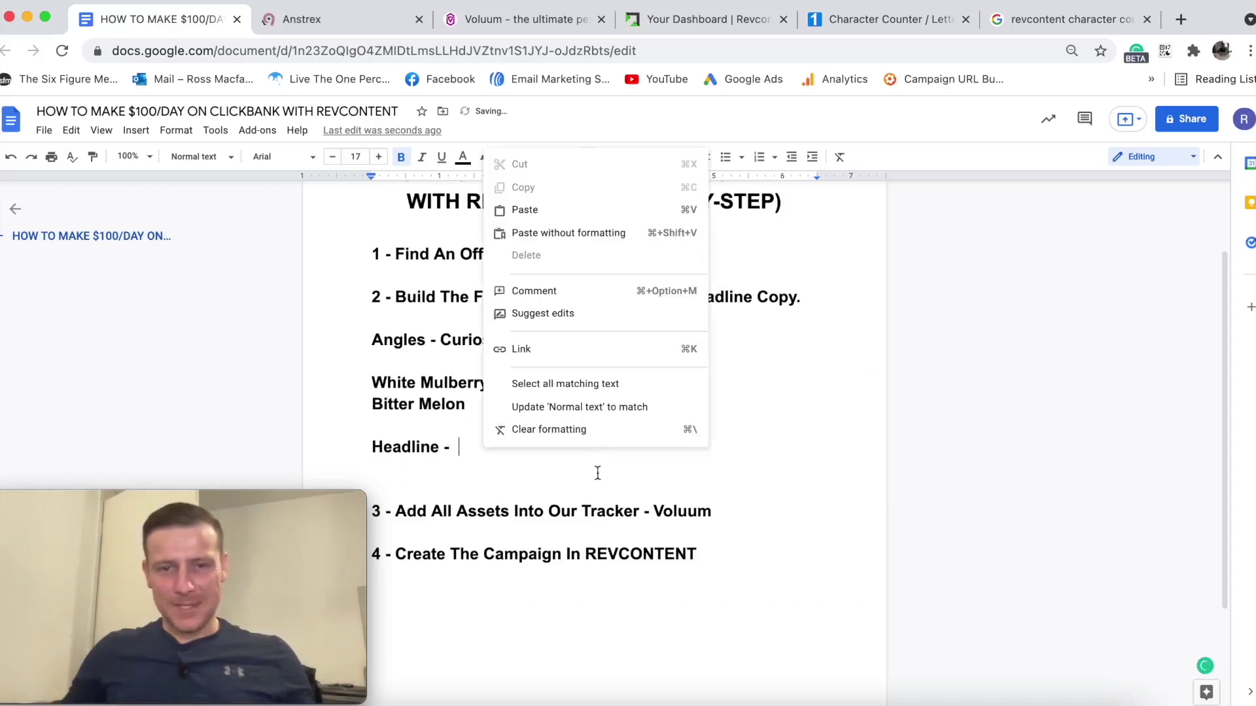
left_click(562, 236)
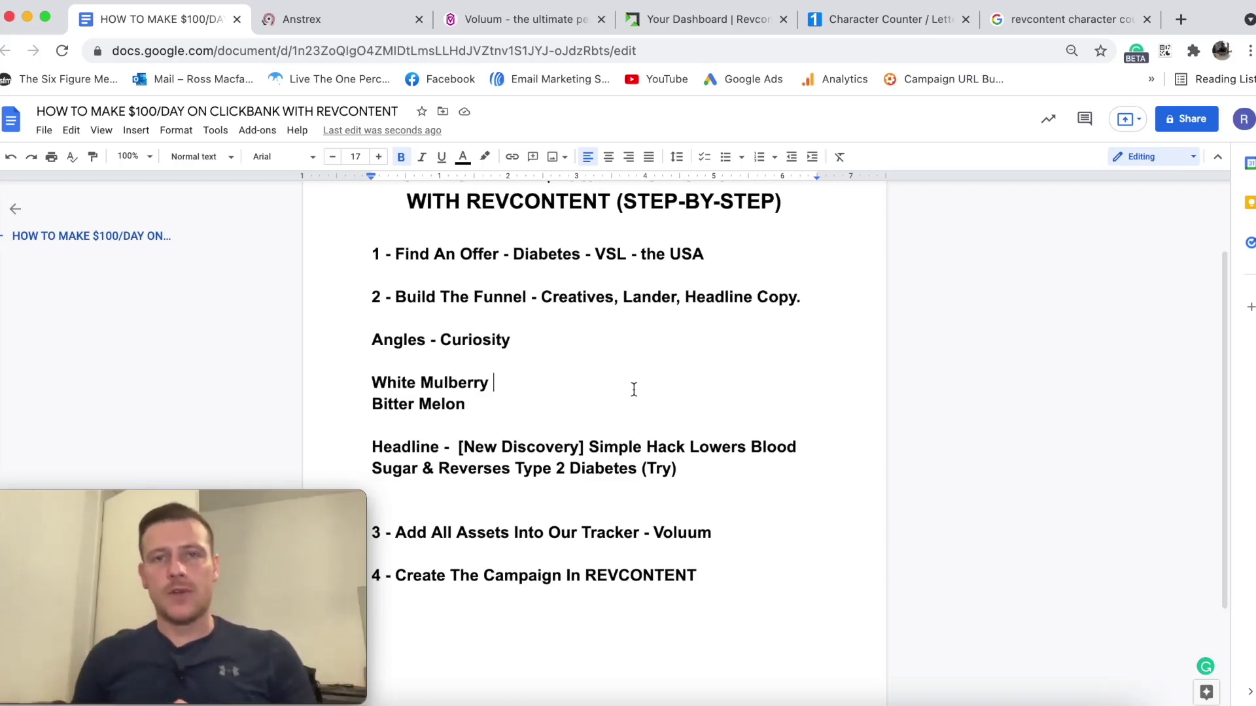
Look at the Revcontent dashboard and review step 4, creating the campaign, in the Google Docs plan.
key("super+4")
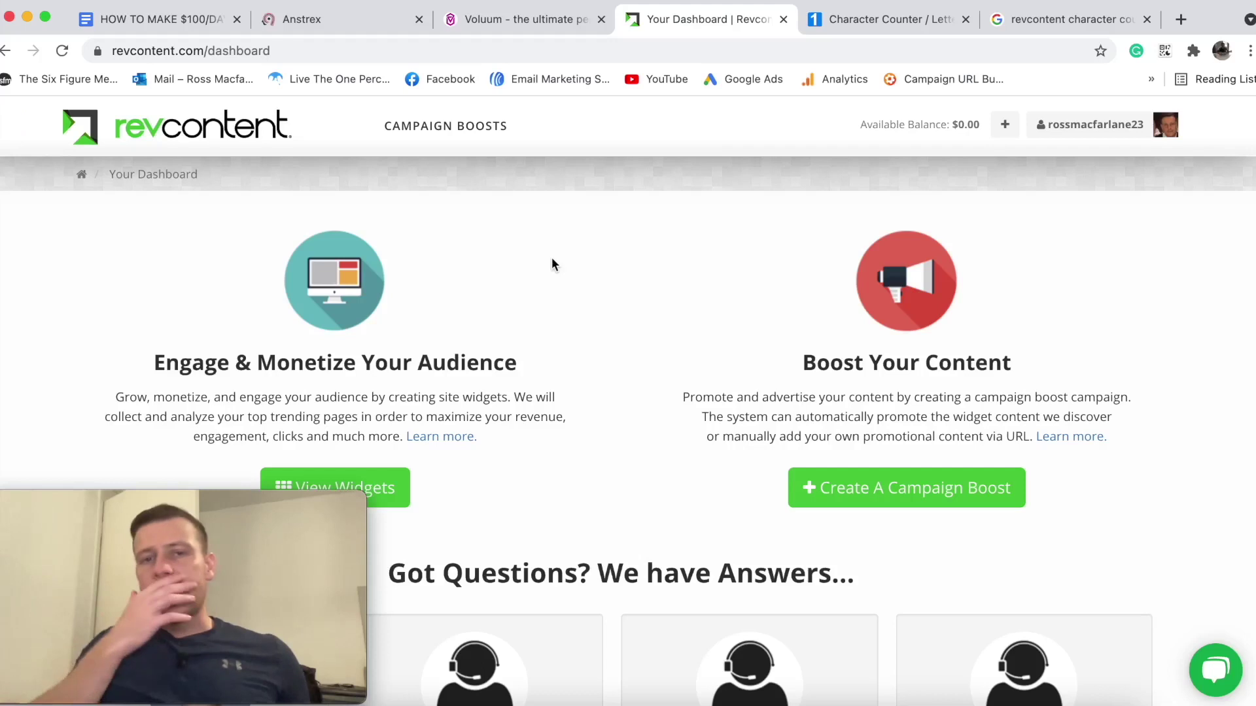
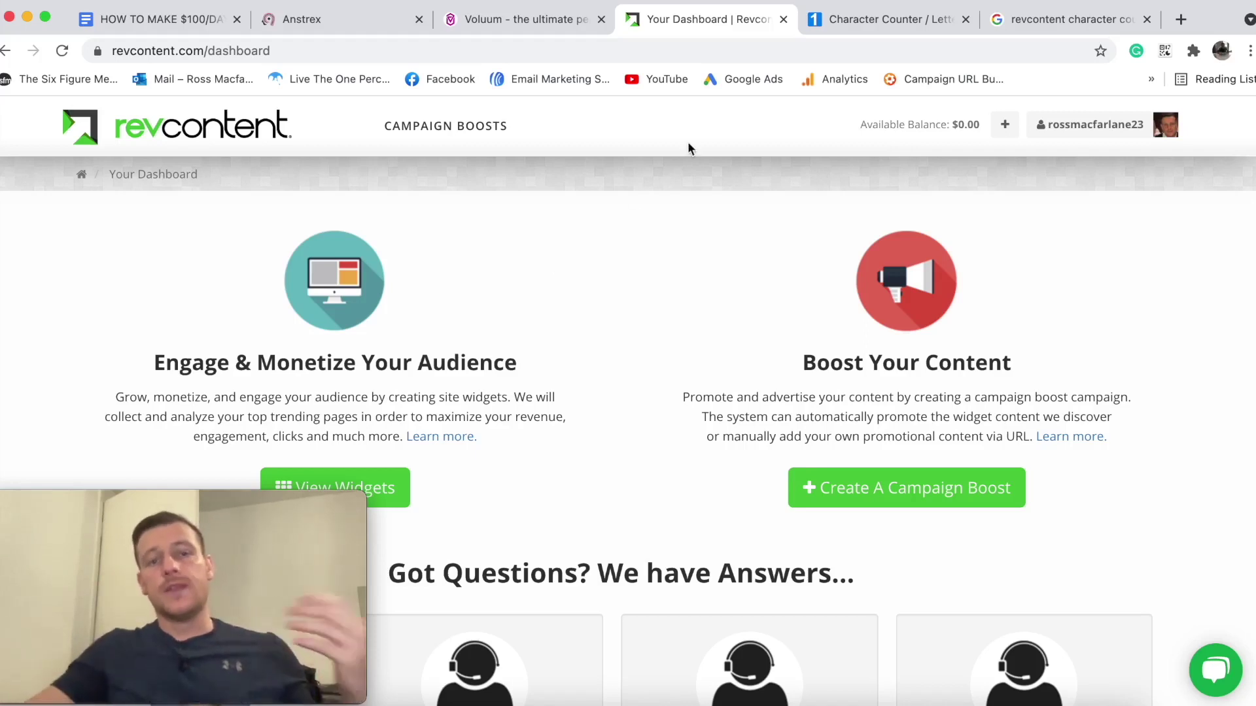
left_click(159, 19)
scroll(417, 429, "down", 3)
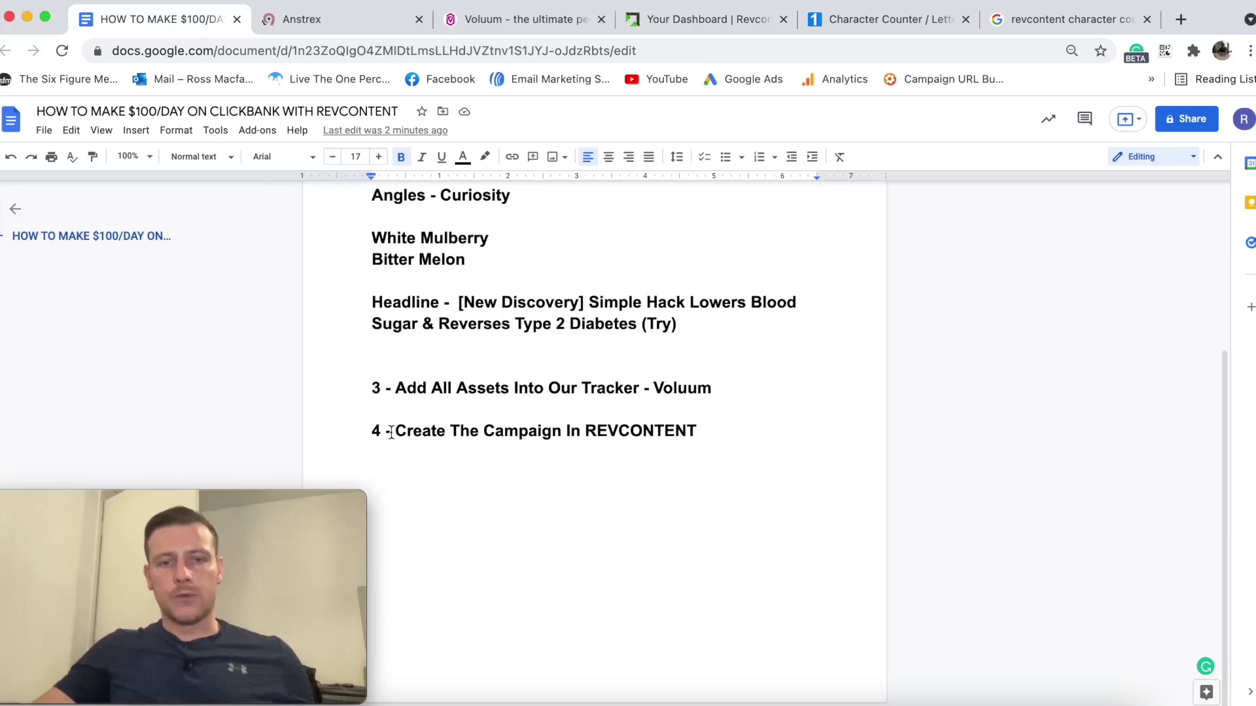
left_click_drag(394, 430, 697, 431)
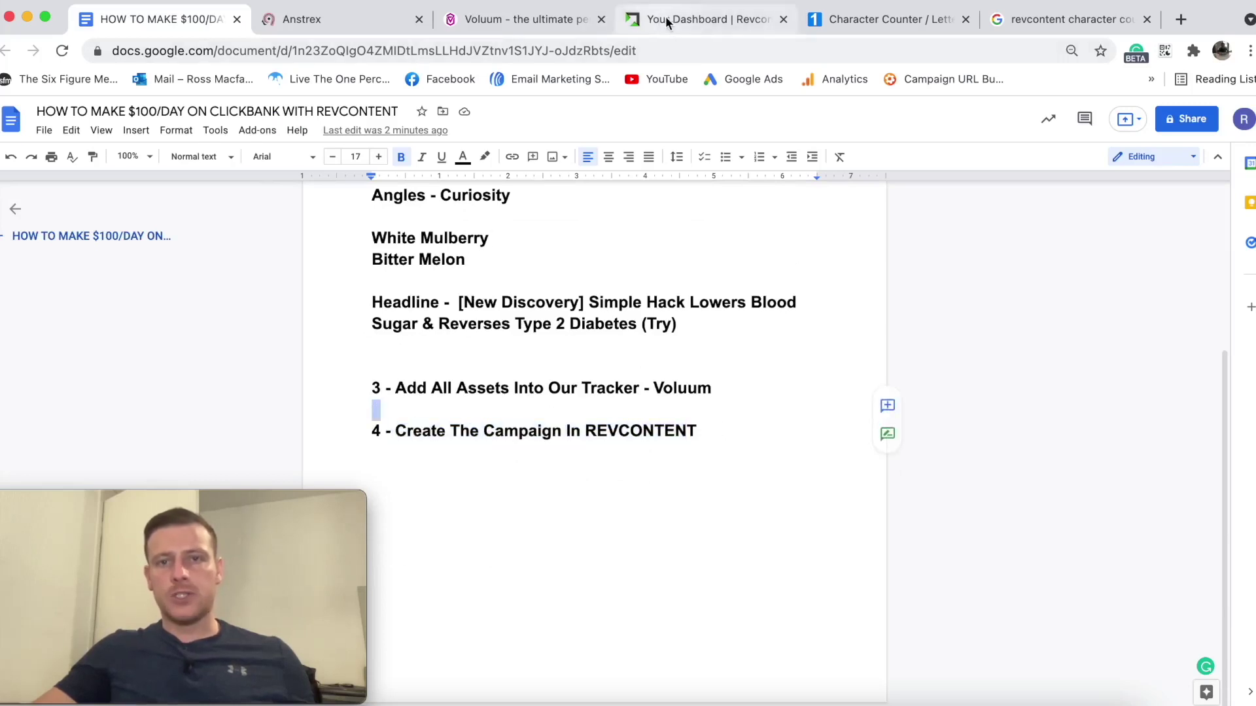
Switch to Revcontent and open the form for creating a new campaign boost.
left_click(700, 19)
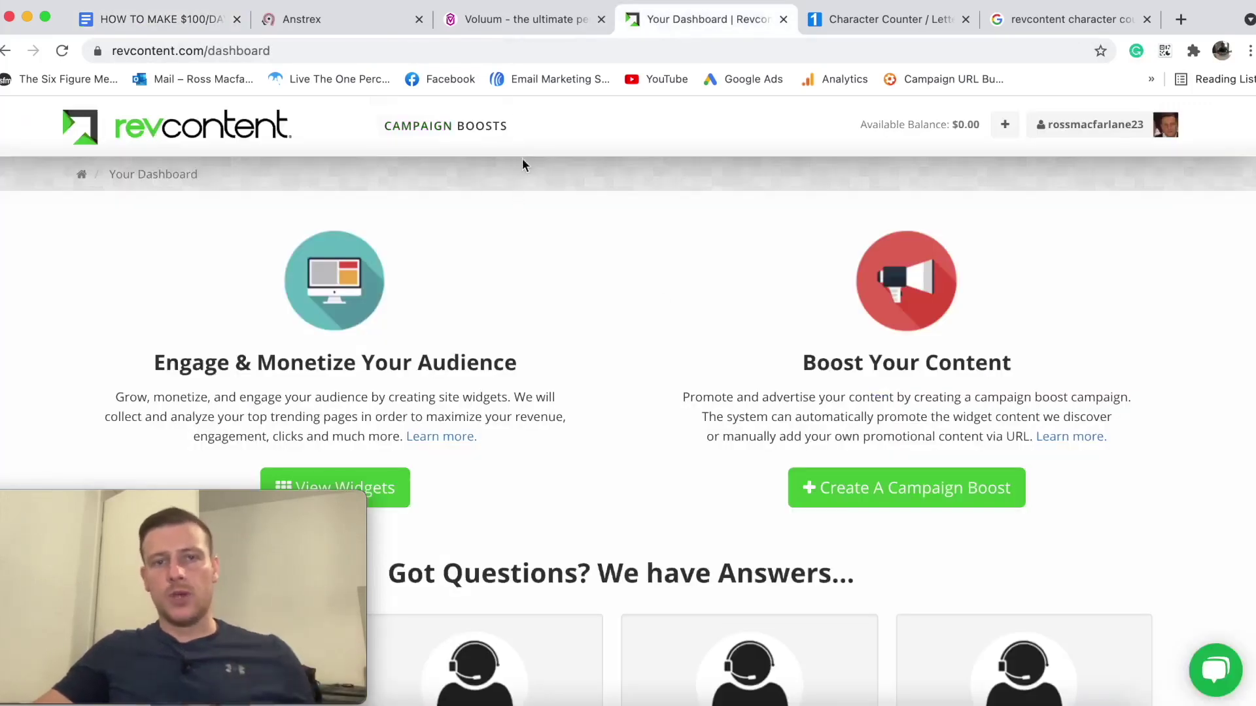
left_click(478, 139)
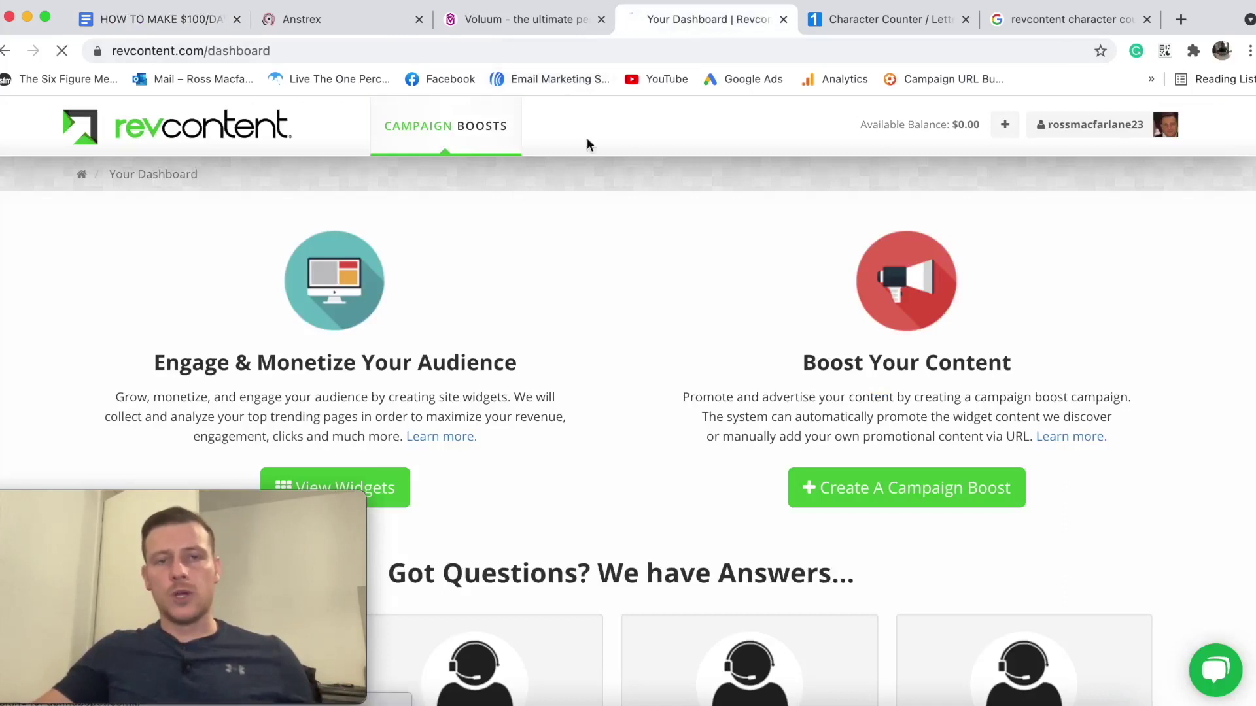
left_click(1102, 224)
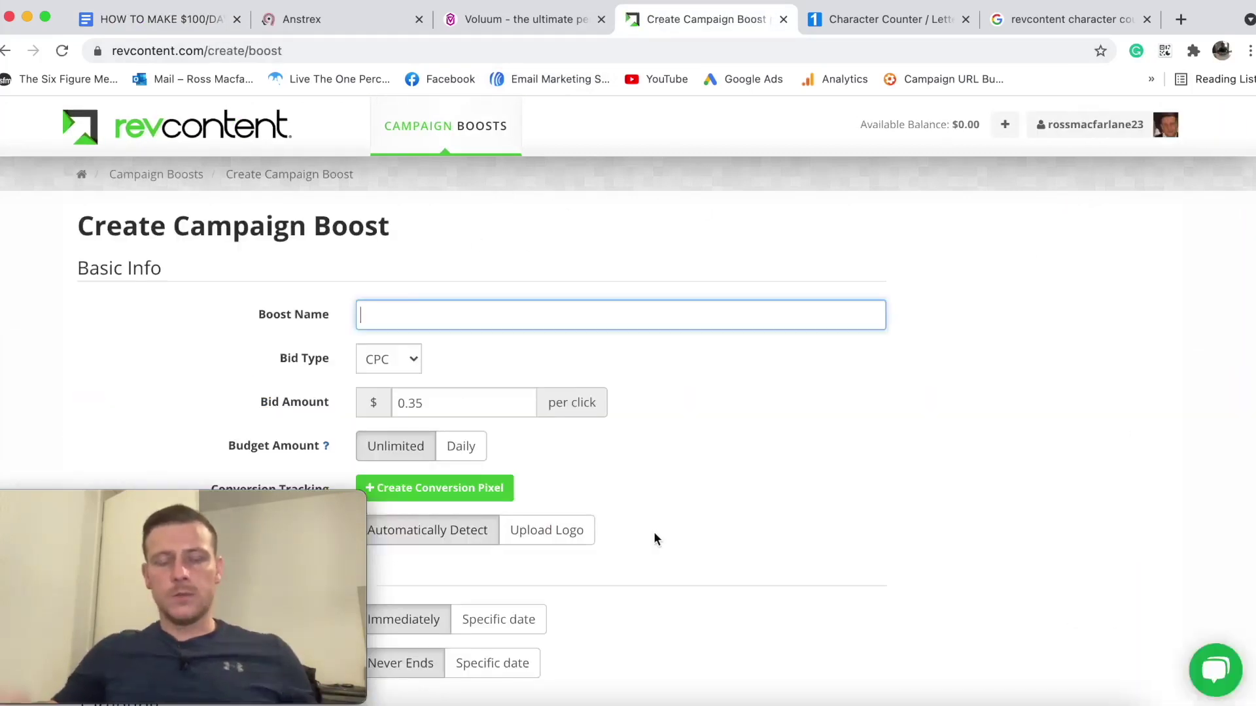
Enter "Youtube Demo Campaign" as the name of the new boost.
type("You")
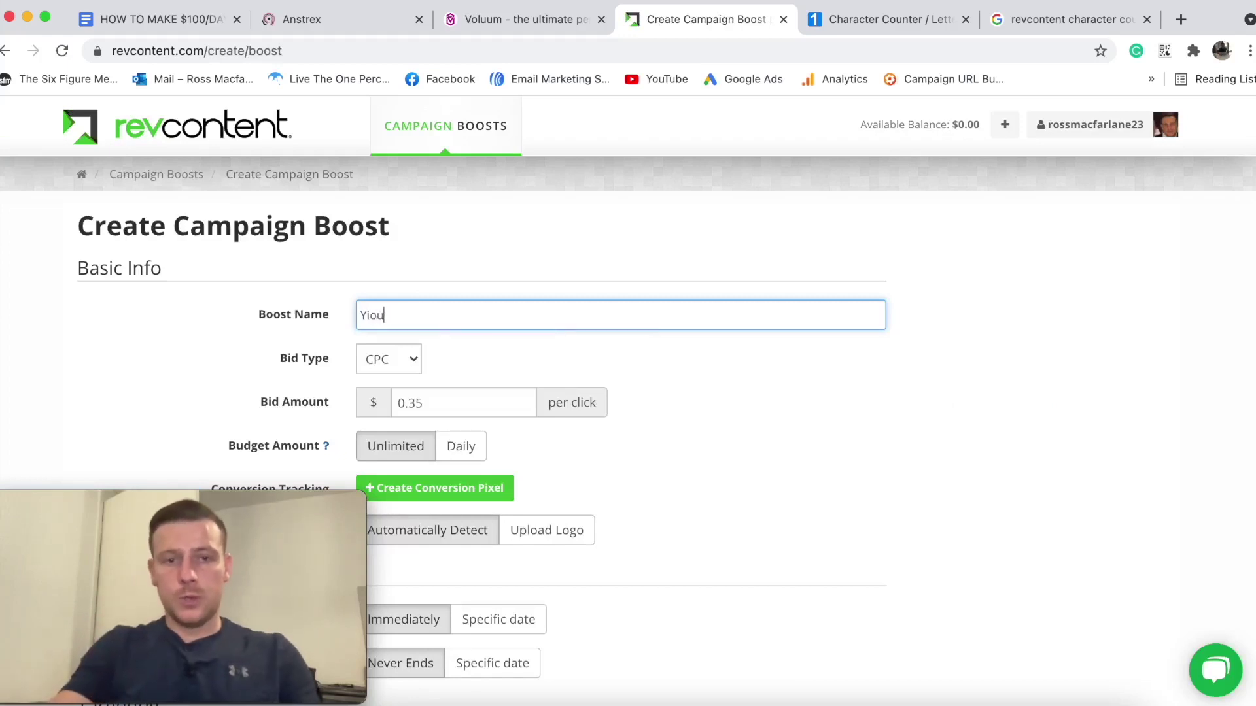
key("BackSpace")
key("BackSpace")
type("out")
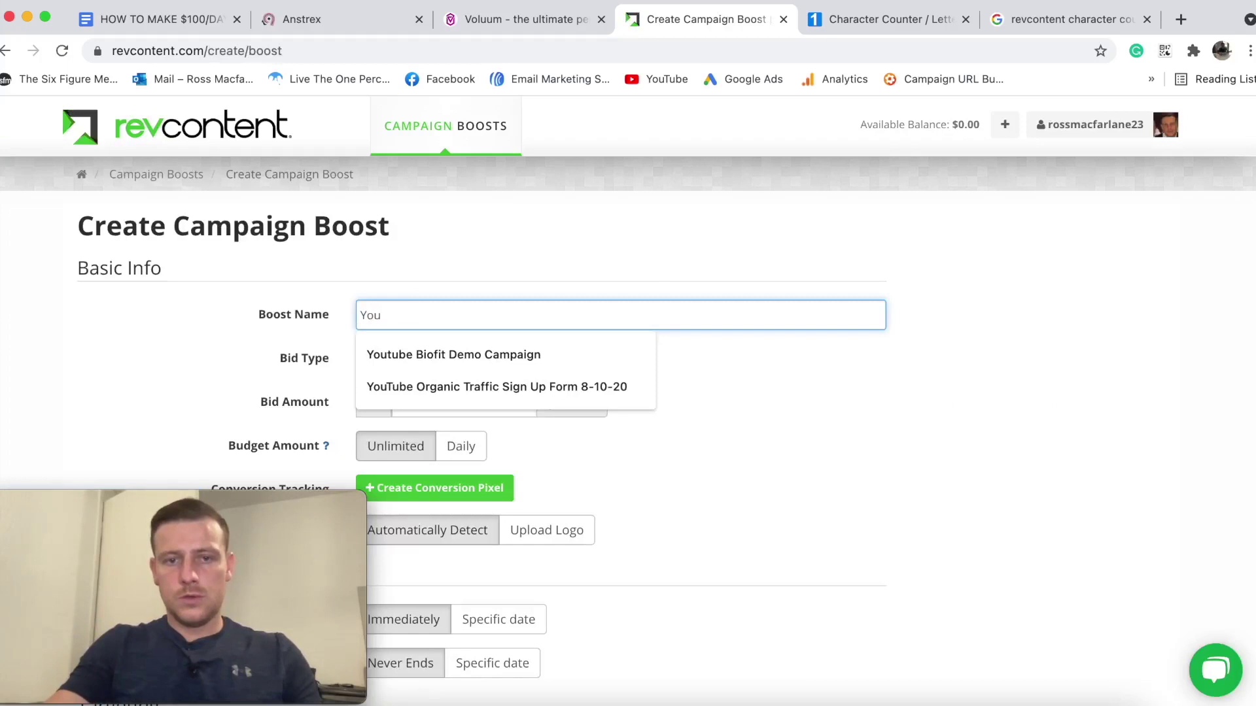
type("tube Demom")
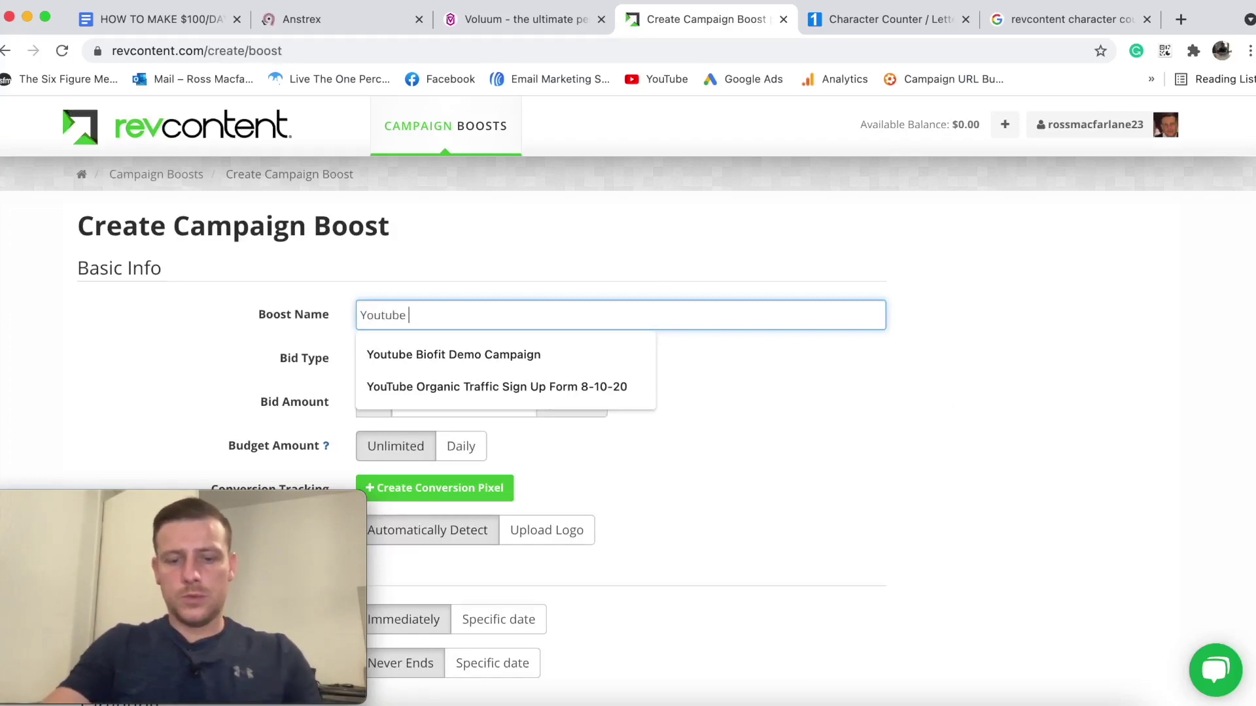
key("BackSpace")
key("BackSpace")
type("ca")
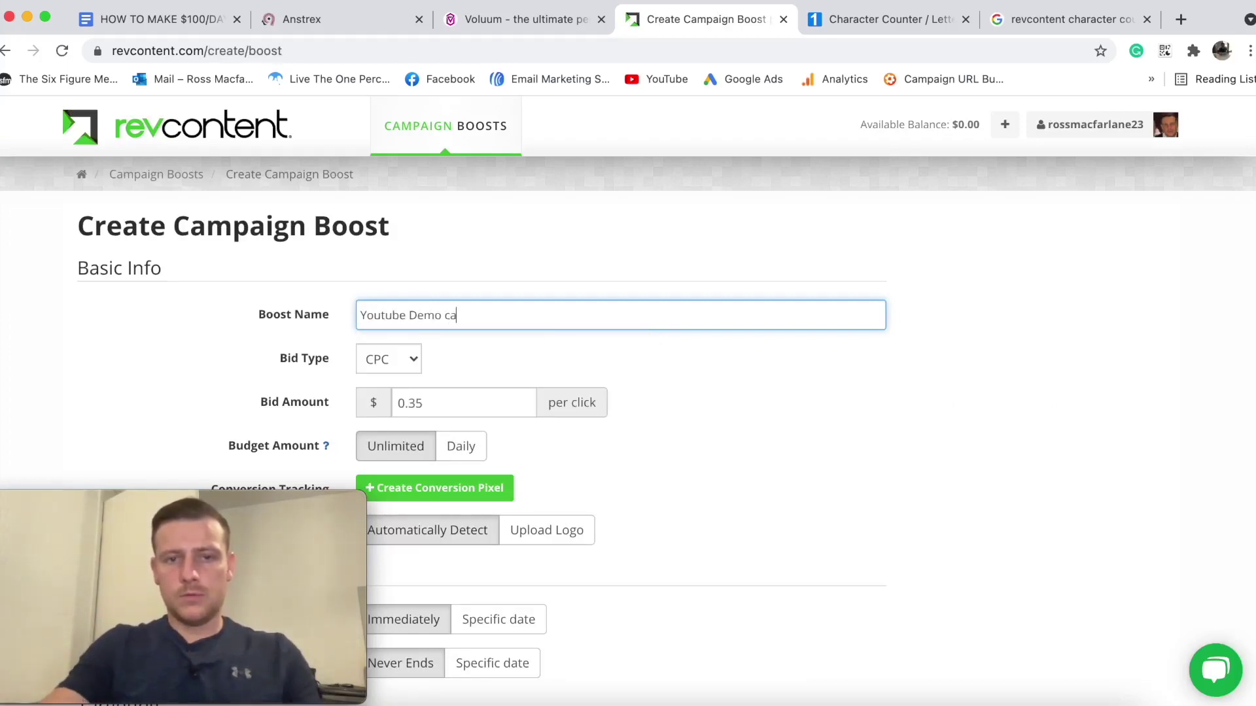
type("mpaign")
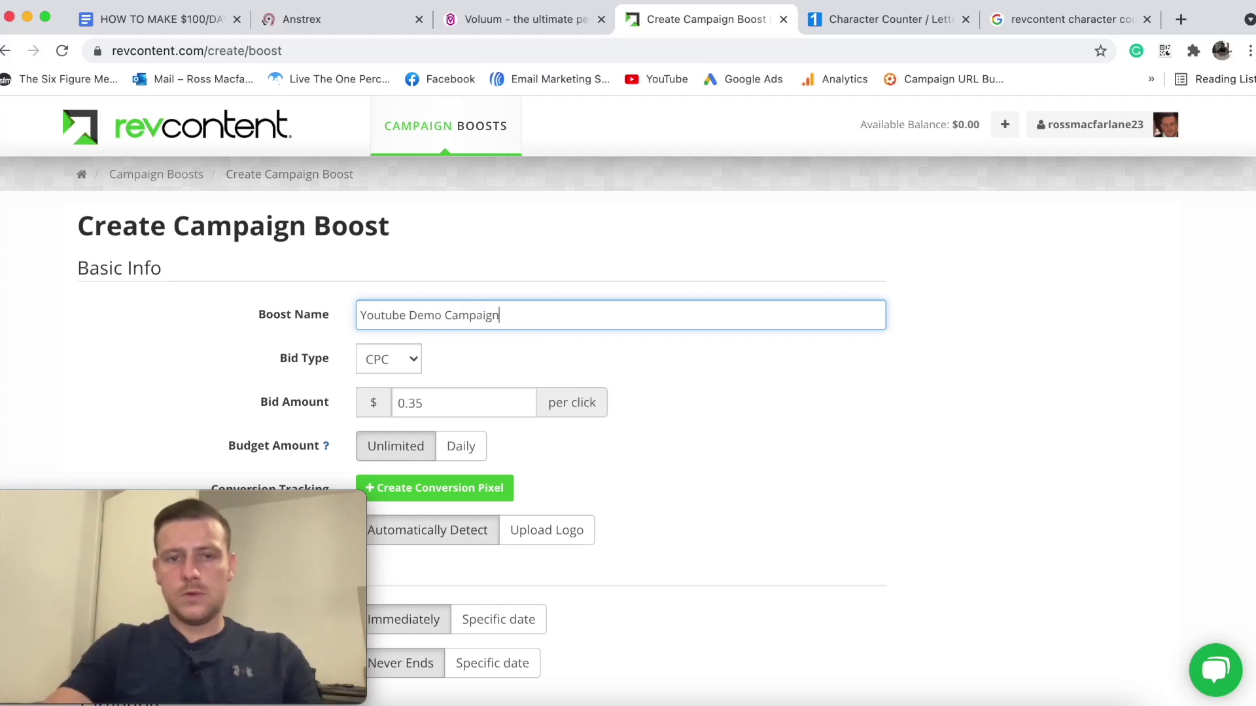
Check the available bid types for the boost and keep CPC selected.
scroll(784, 363, "down", 3)
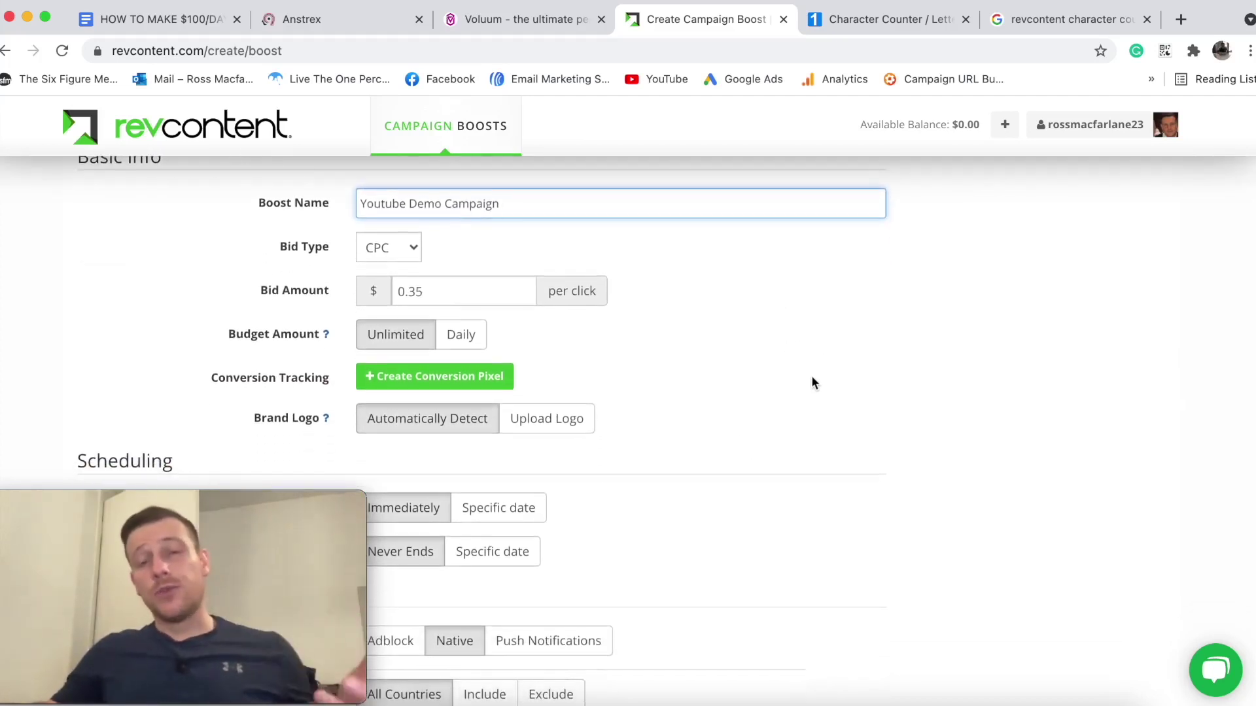
left_click(405, 250)
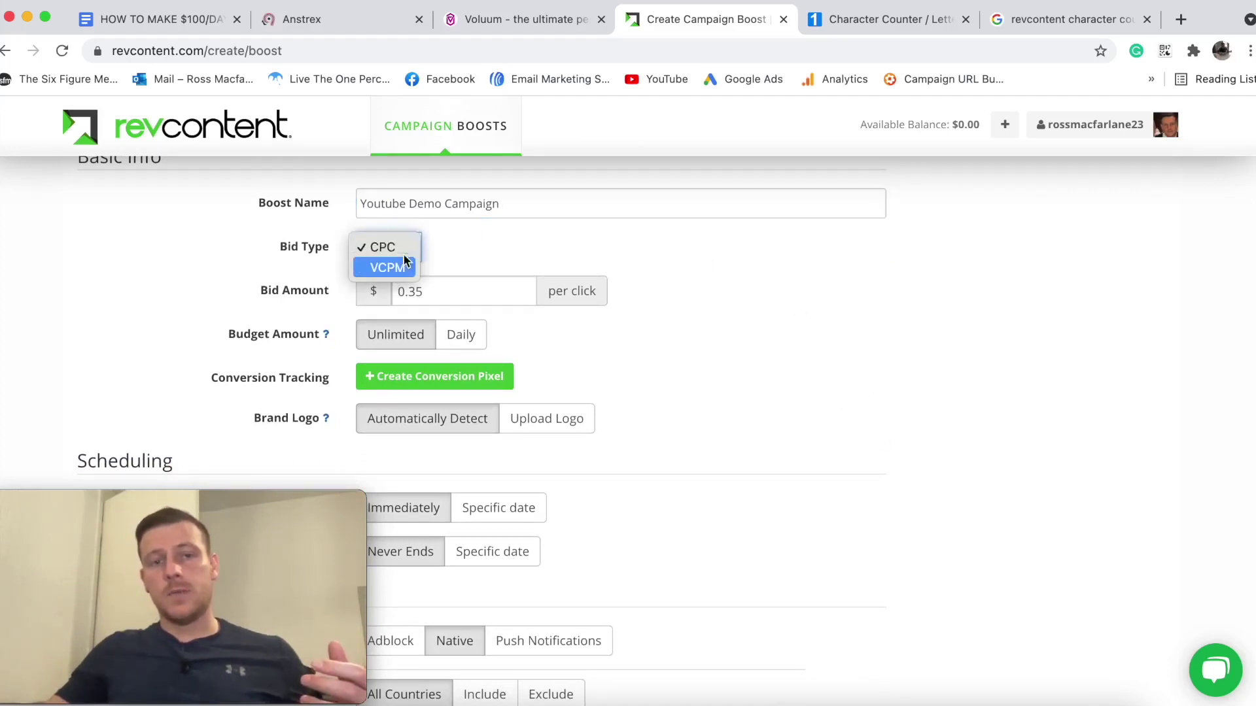
left_click(685, 268)
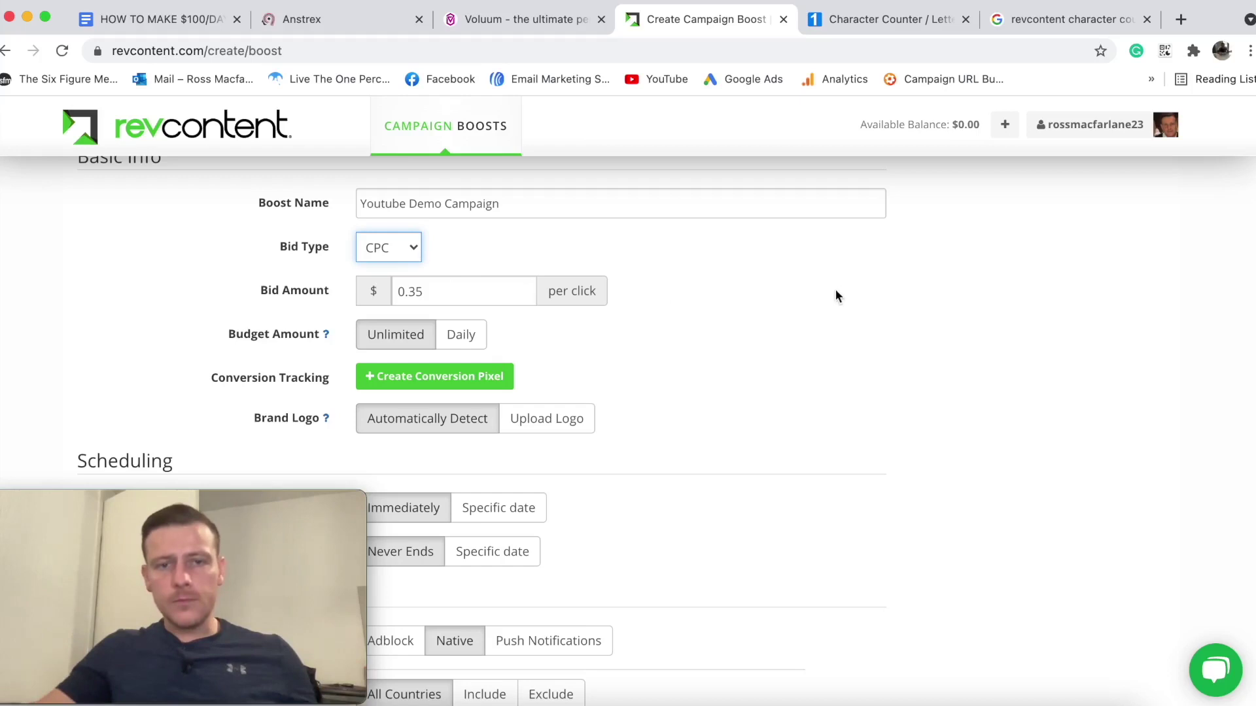
Switch the boost's budget from unlimited to daily and set it to $250 per day.
scroll(825, 298, "down", 2)
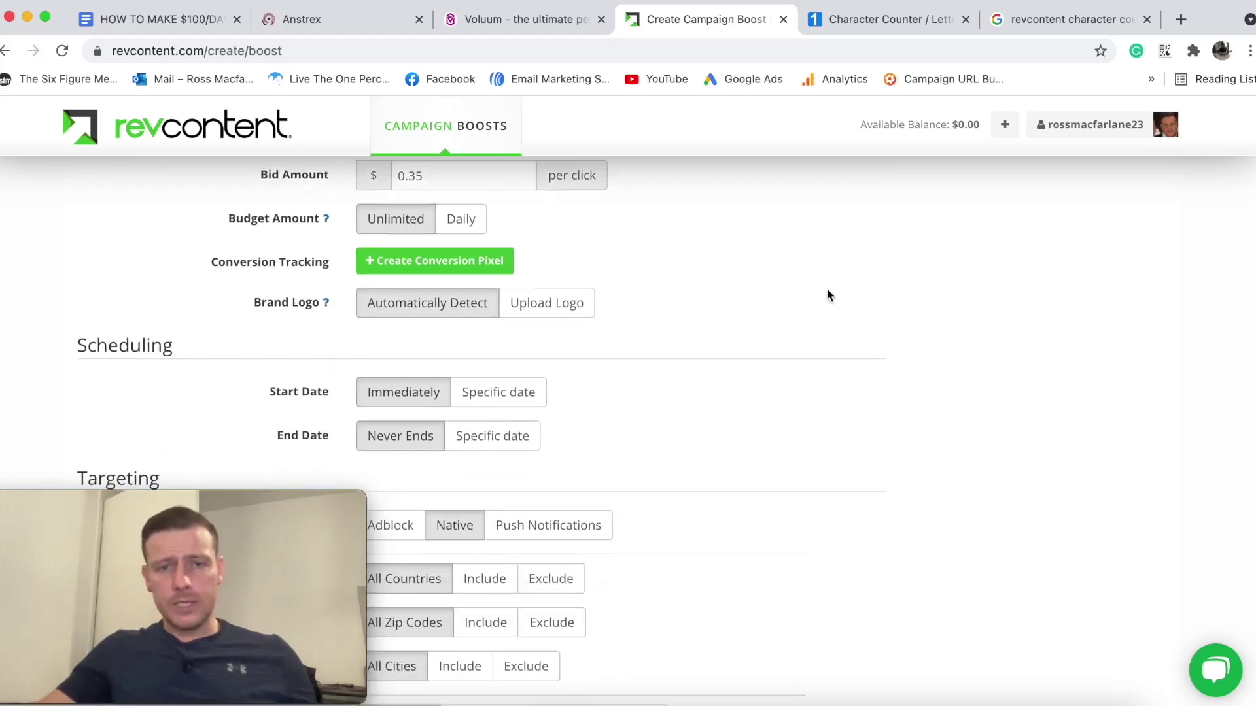
left_click(465, 218)
scroll(700, 287, "up", 5)
scroll(733, 360, "down", 3)
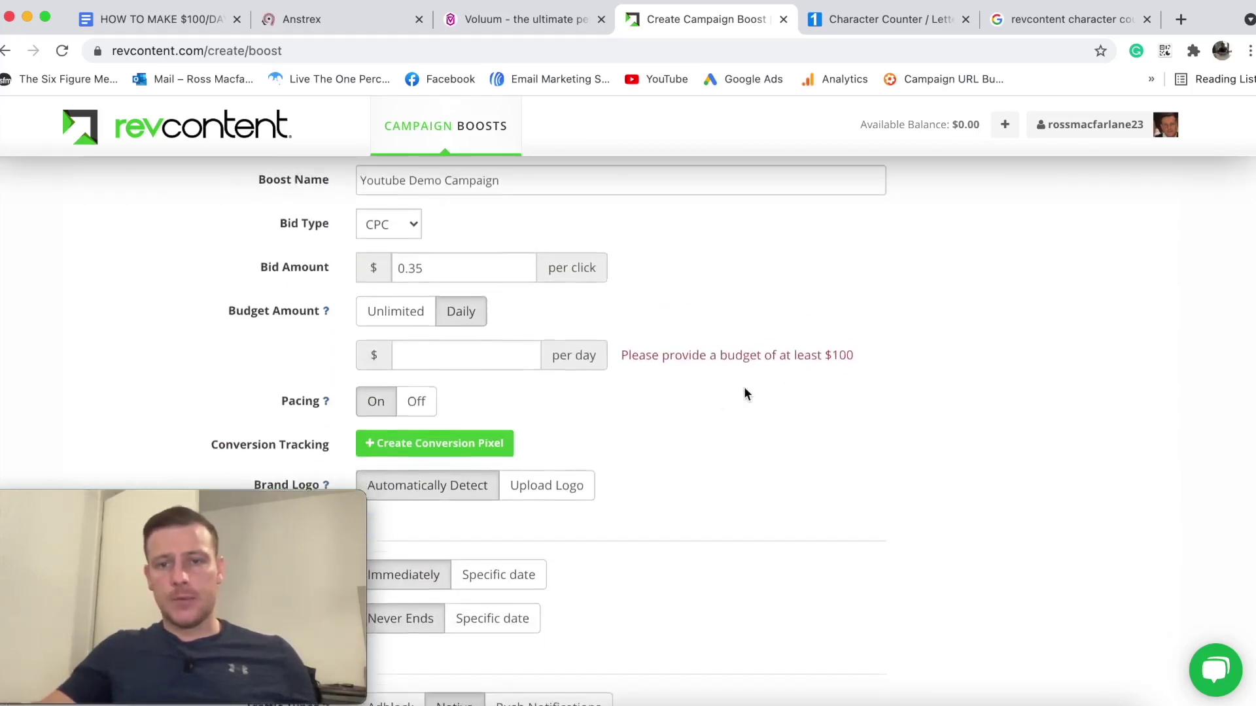
left_click(439, 322)
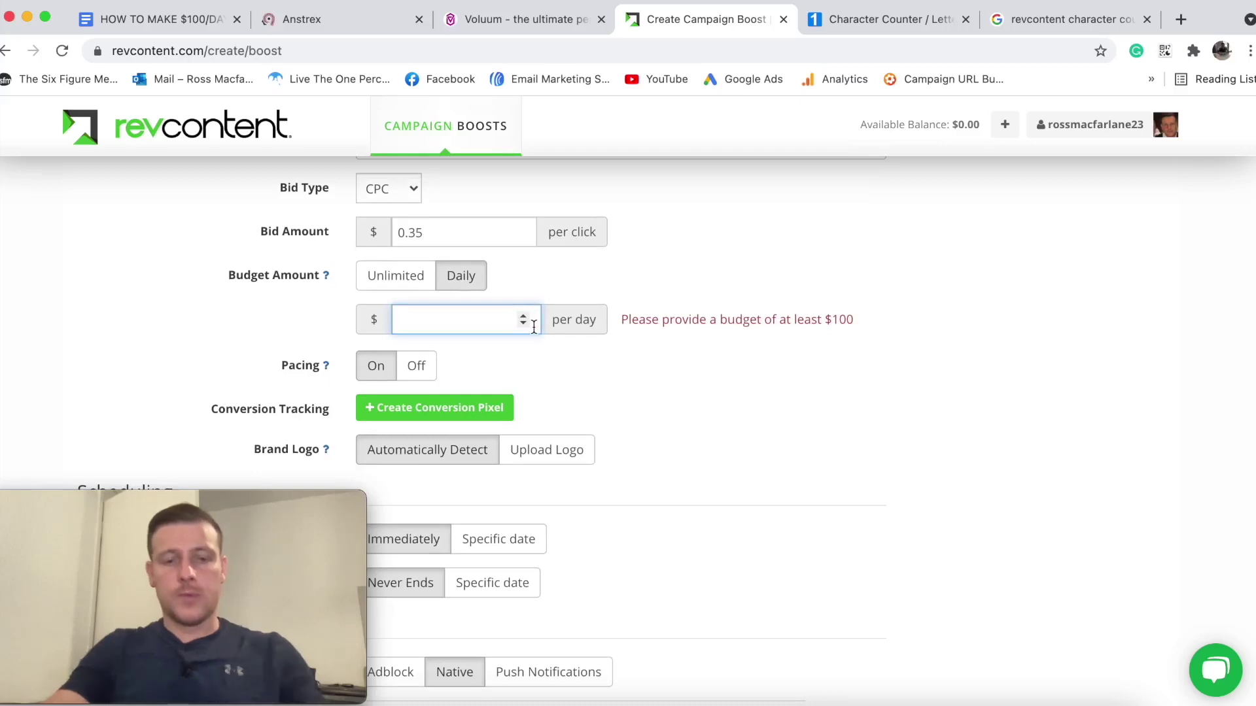
type("250")
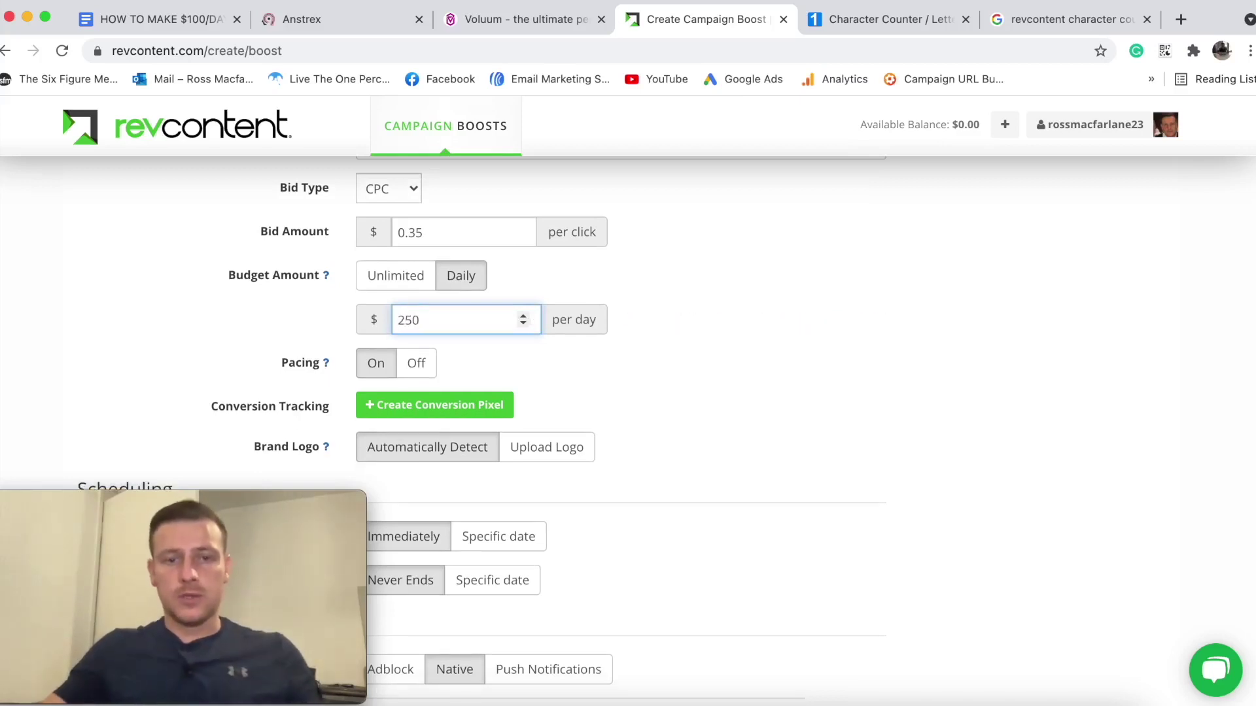
Review the scheduling and traffic settings, then limit country targeting to include only United States.
scroll(758, 374, "down", 3)
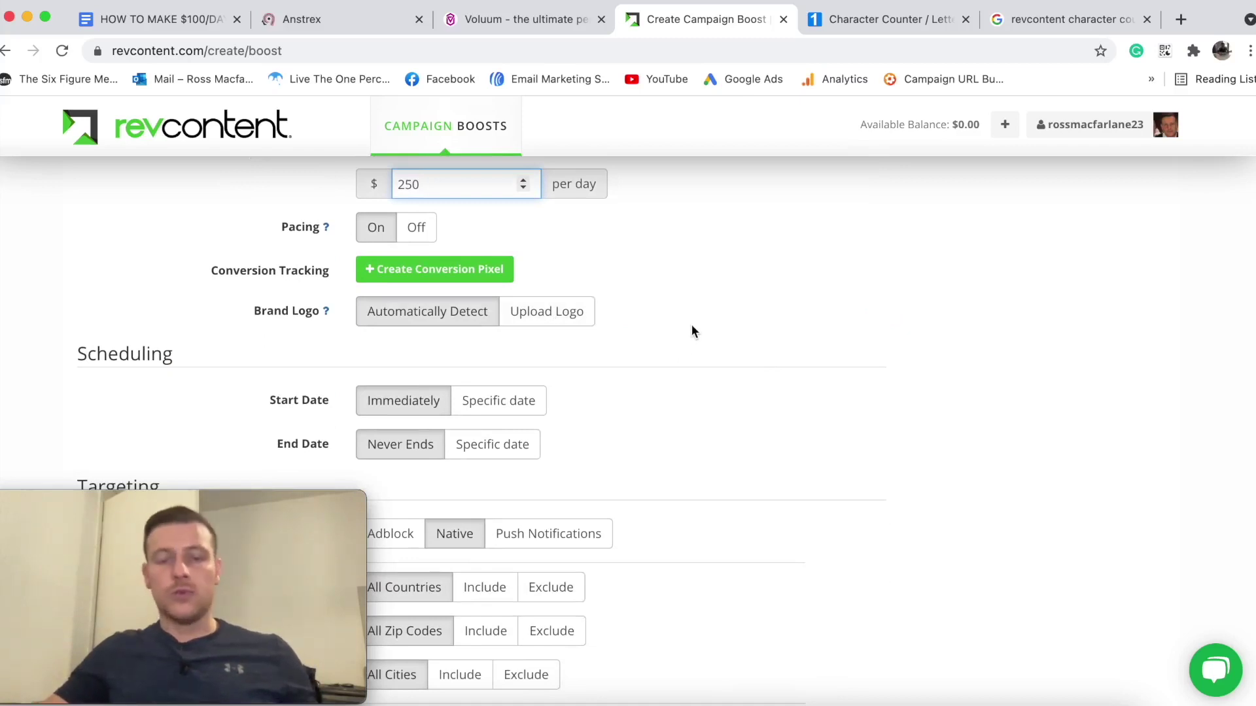
scroll(692, 325, "down", 5)
scroll(693, 321, "up", 1)
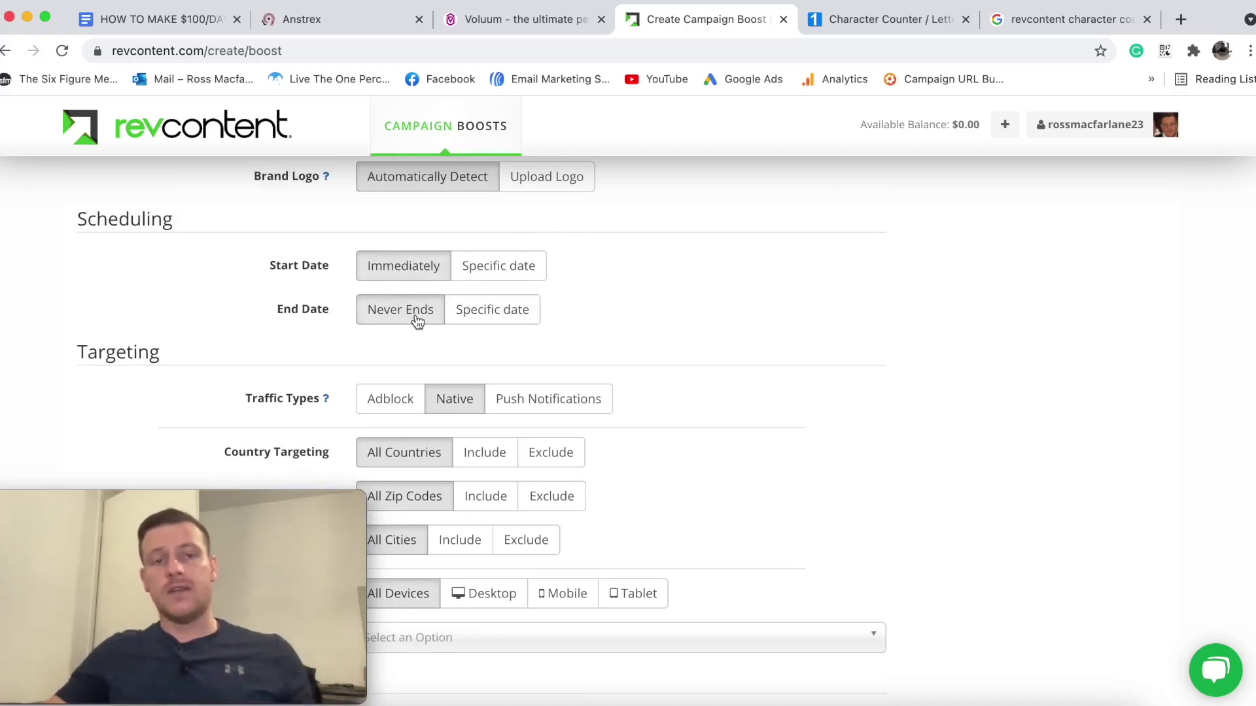
scroll(686, 307, "down", 3)
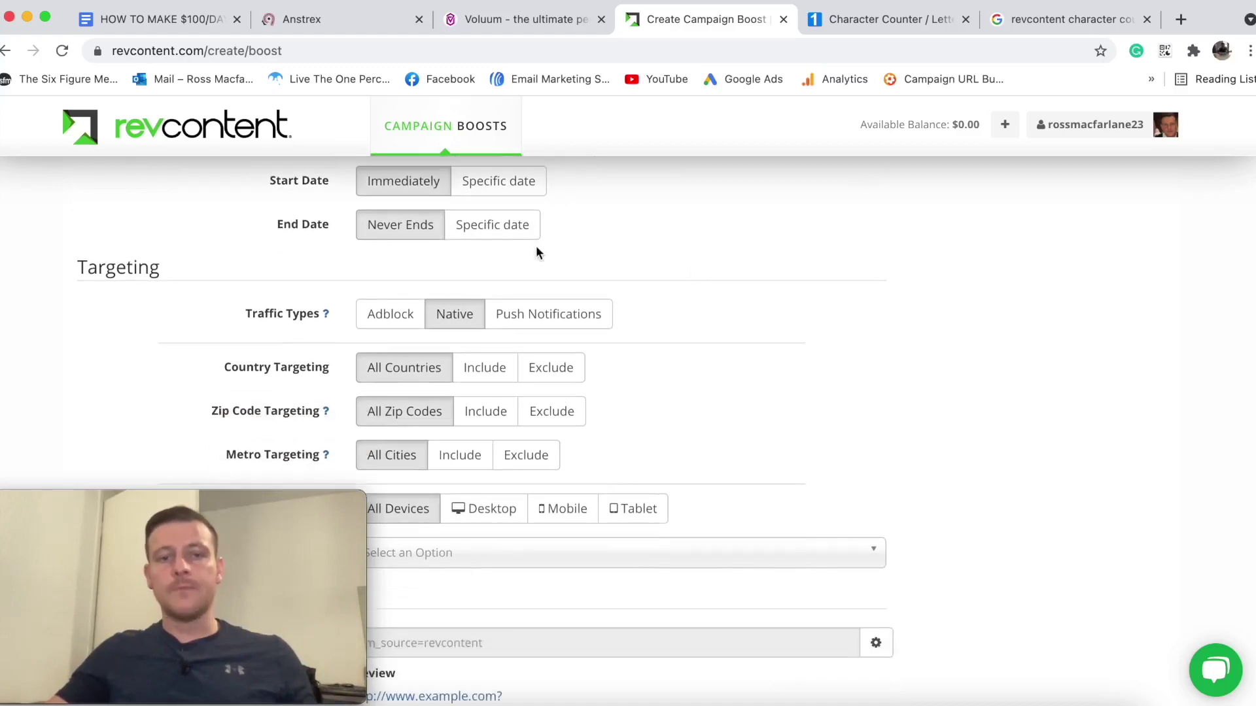
scroll(710, 303, "up", 1)
scroll(713, 314, "down", 3)
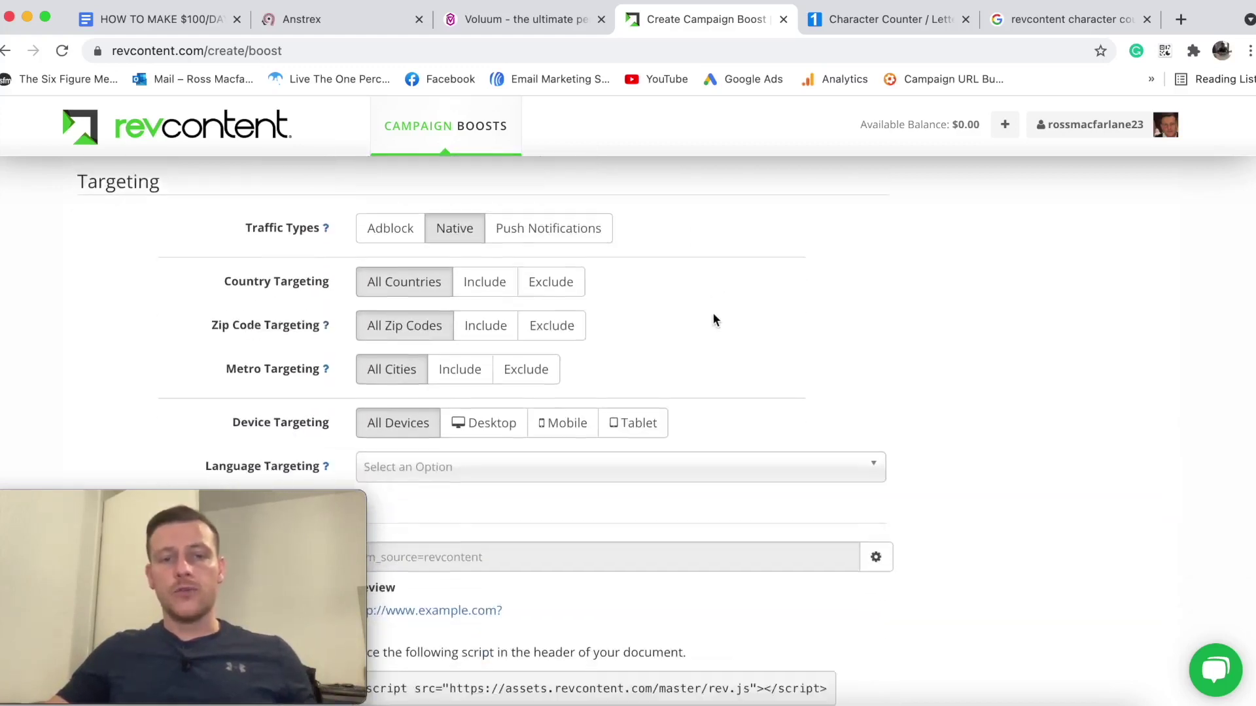
left_click(466, 275)
left_click(457, 316)
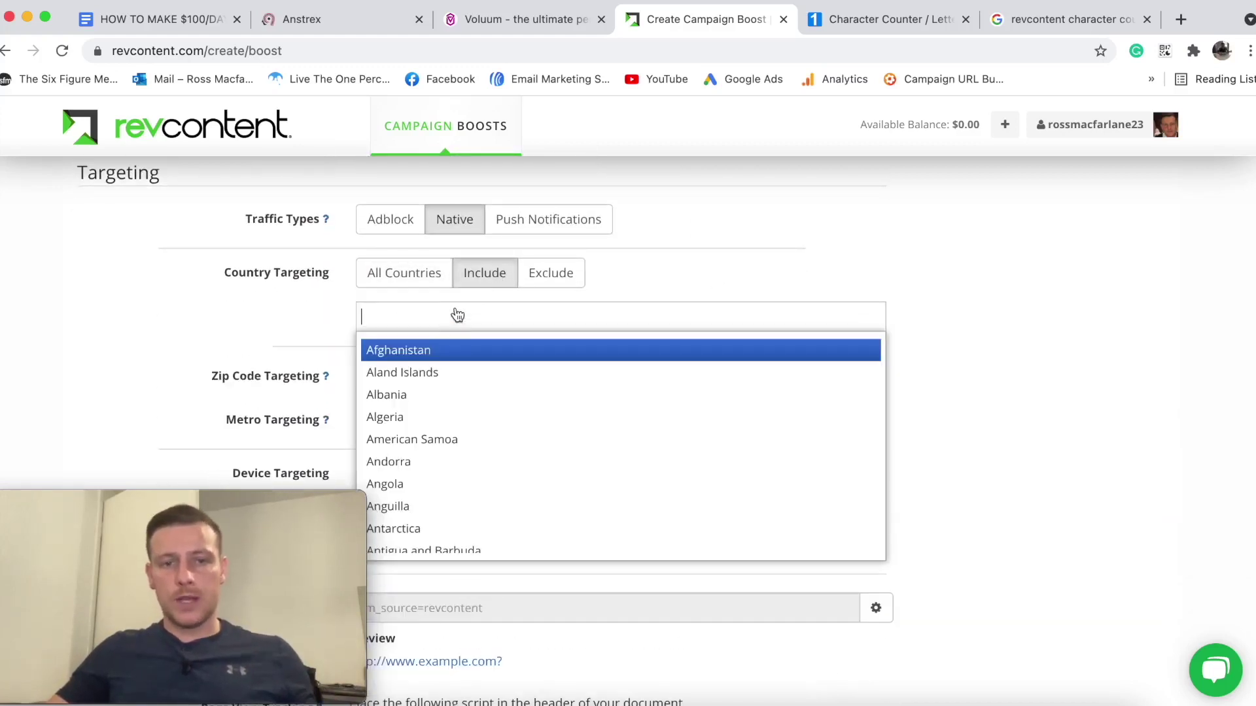
type("united")
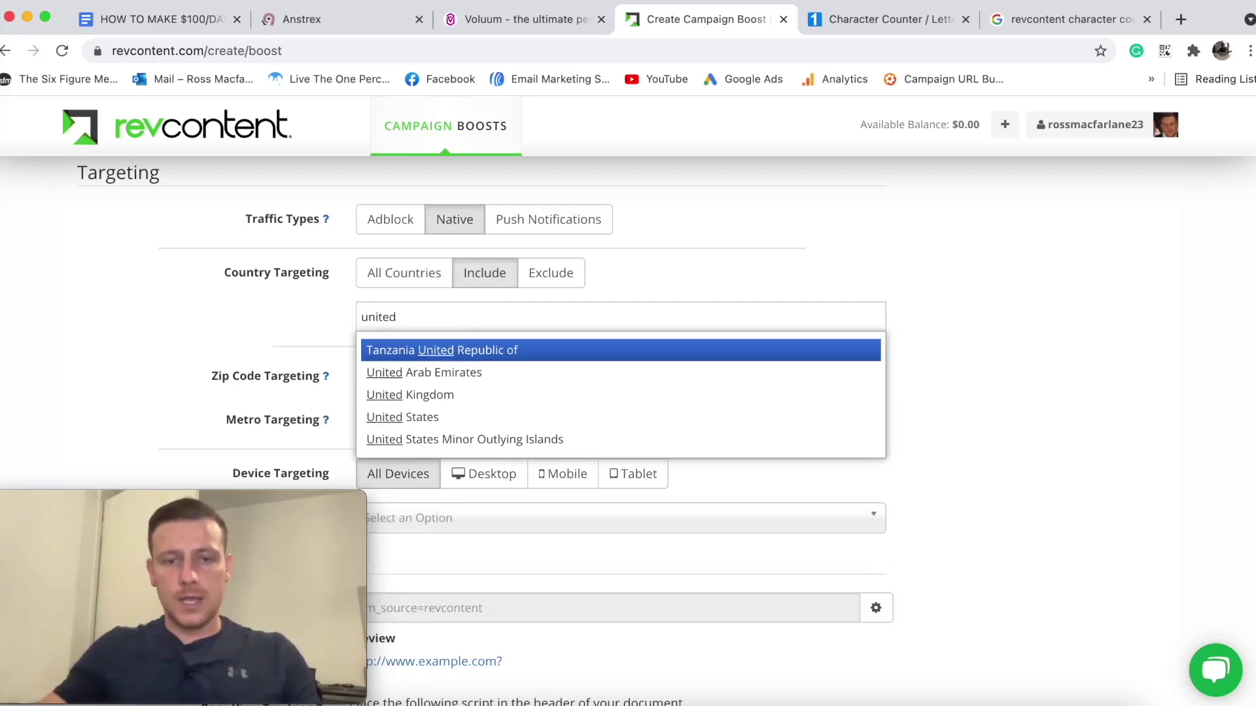
left_click(491, 419)
Look at the list of US states that region targeting can include, and return it to all regions.
scroll(991, 342, "down", 3)
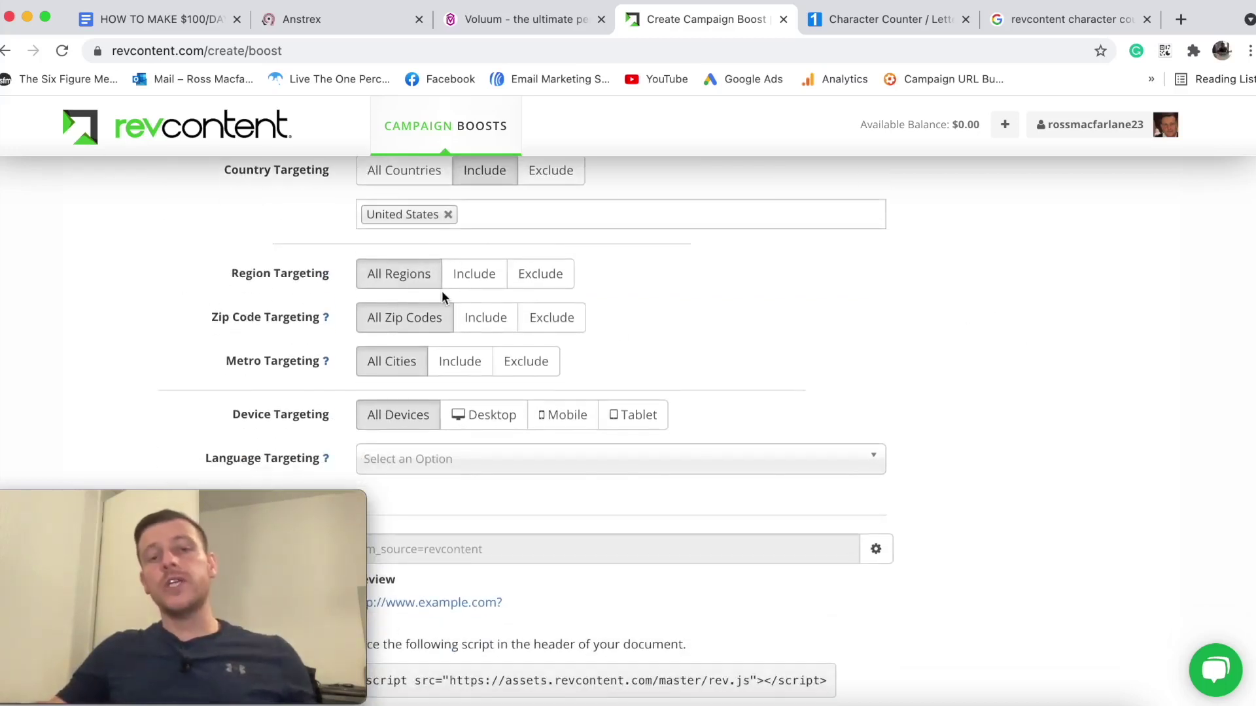
left_click(475, 277)
left_click(501, 322)
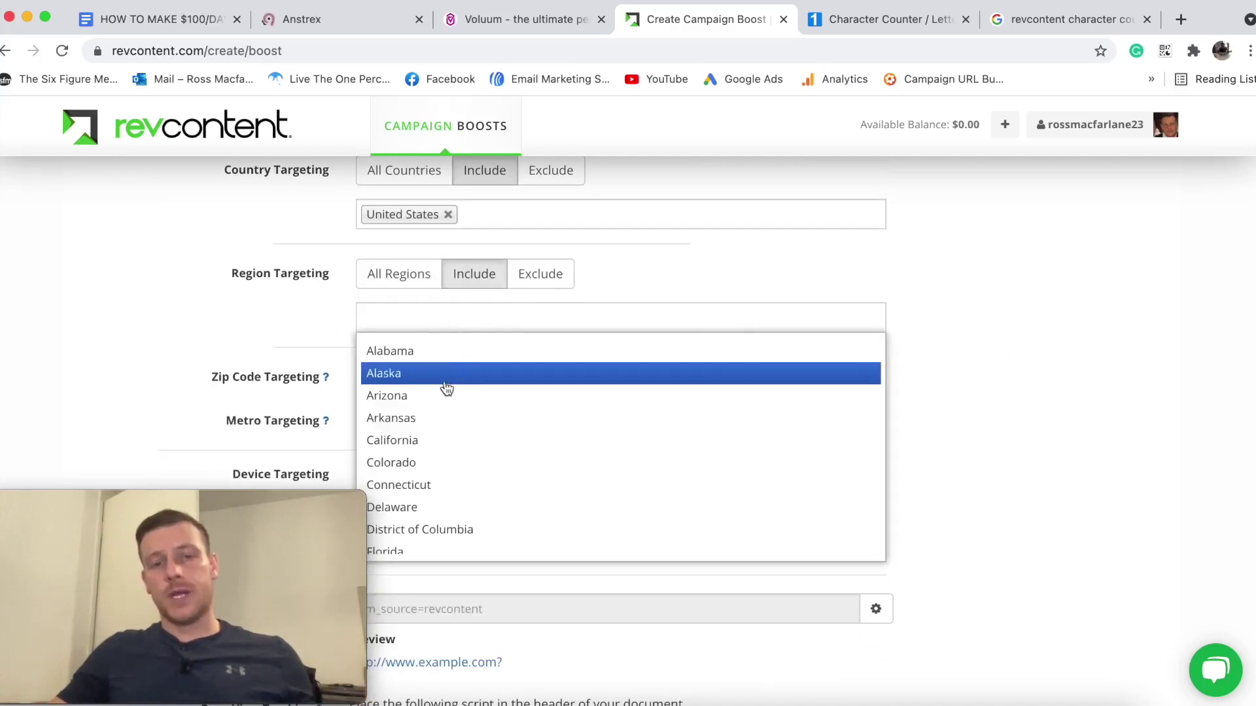
left_click(396, 274)
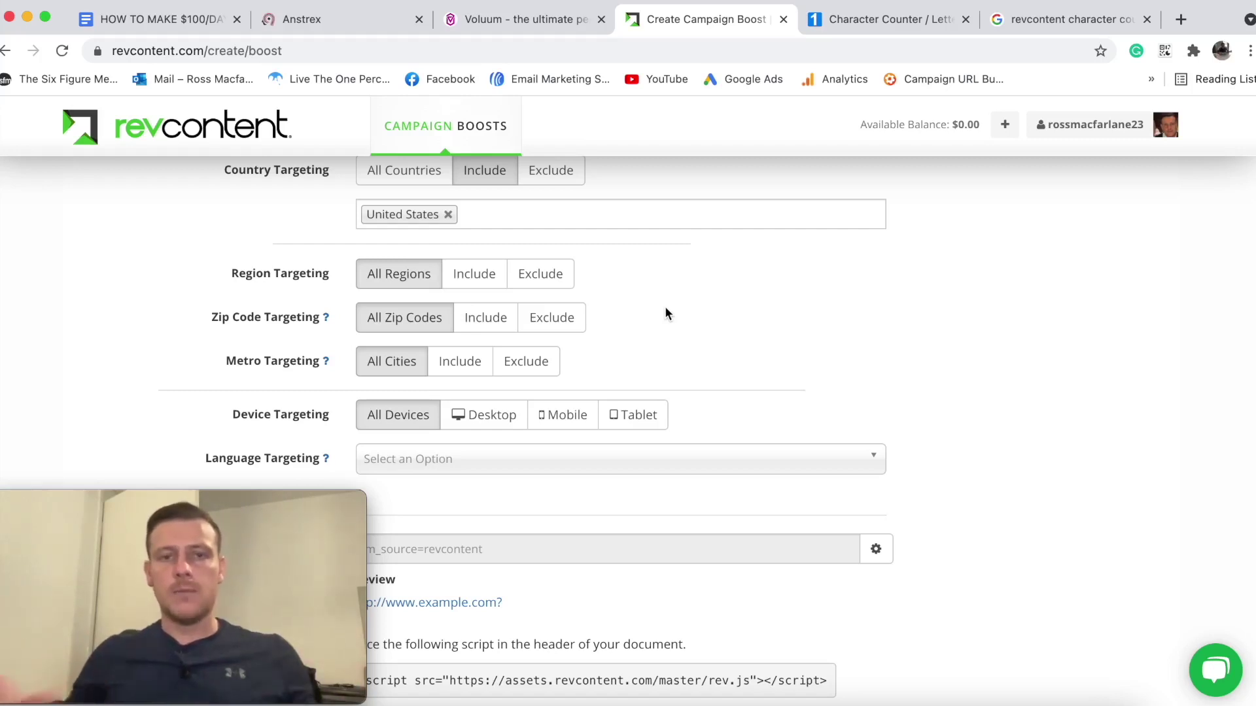
Look at how metro targeting can include specific cities, leave the city blank and return it to all cities.
scroll(752, 325, "down", 3)
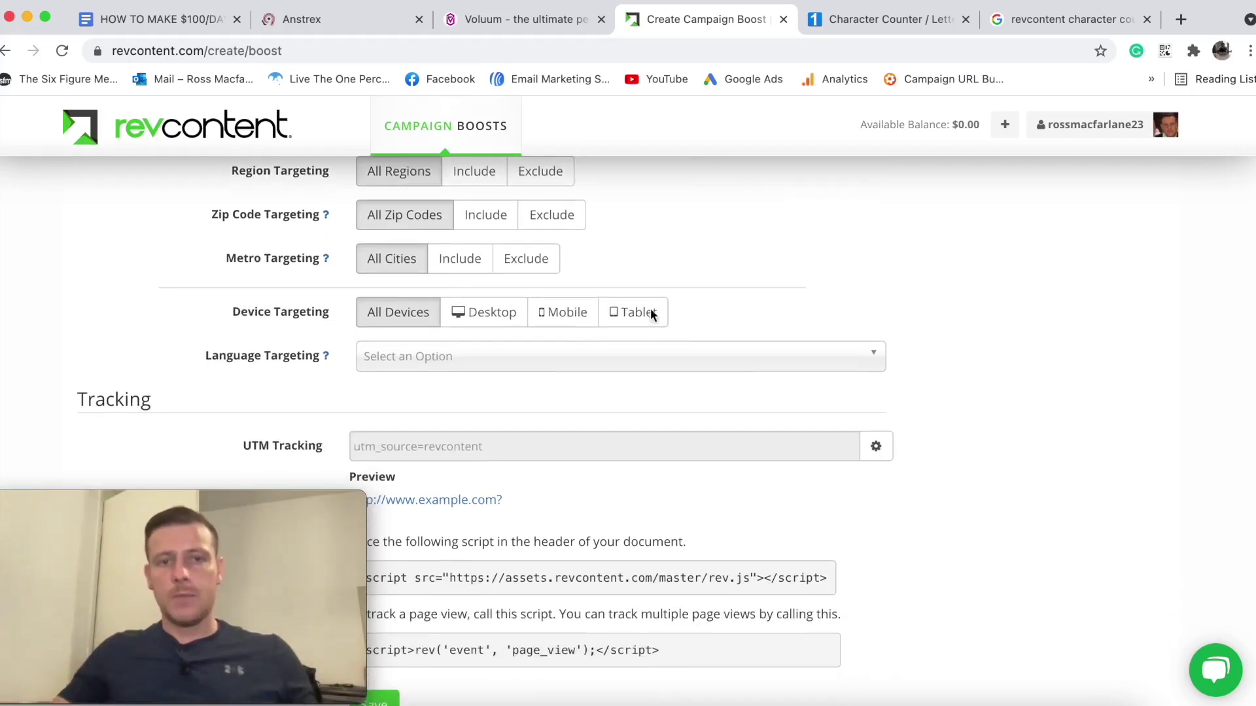
left_click(481, 259)
left_click(481, 308)
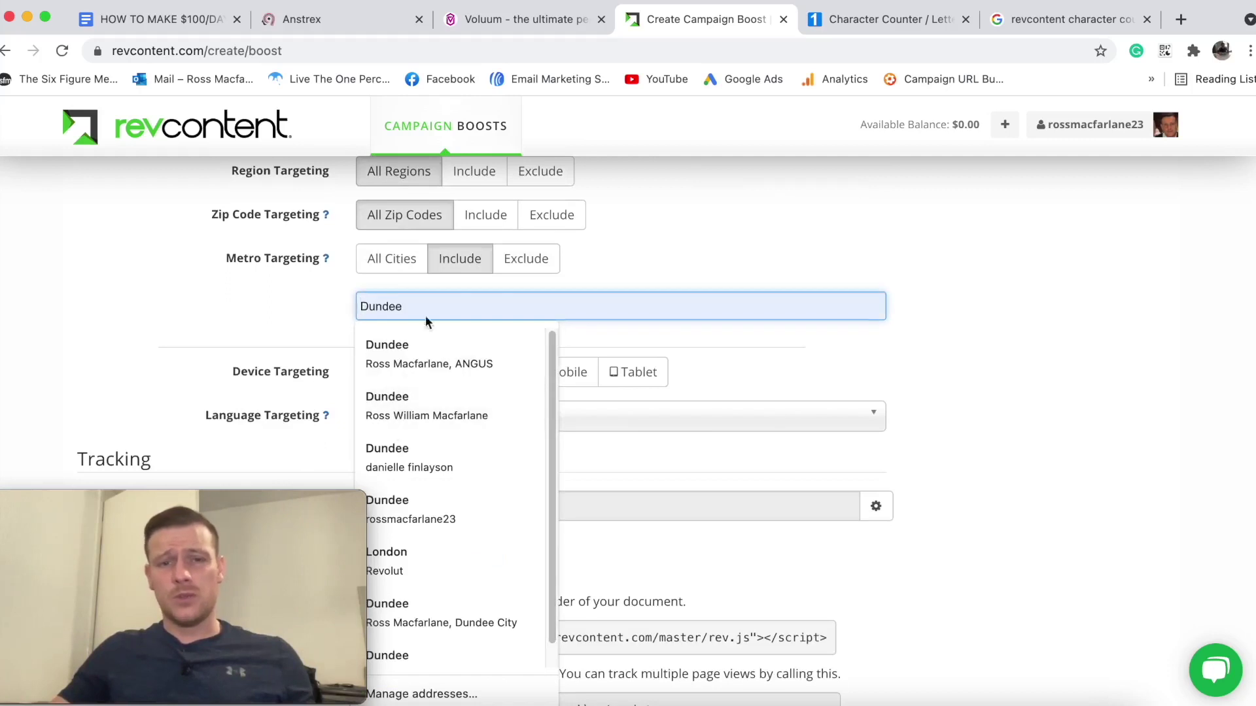
left_click(942, 322)
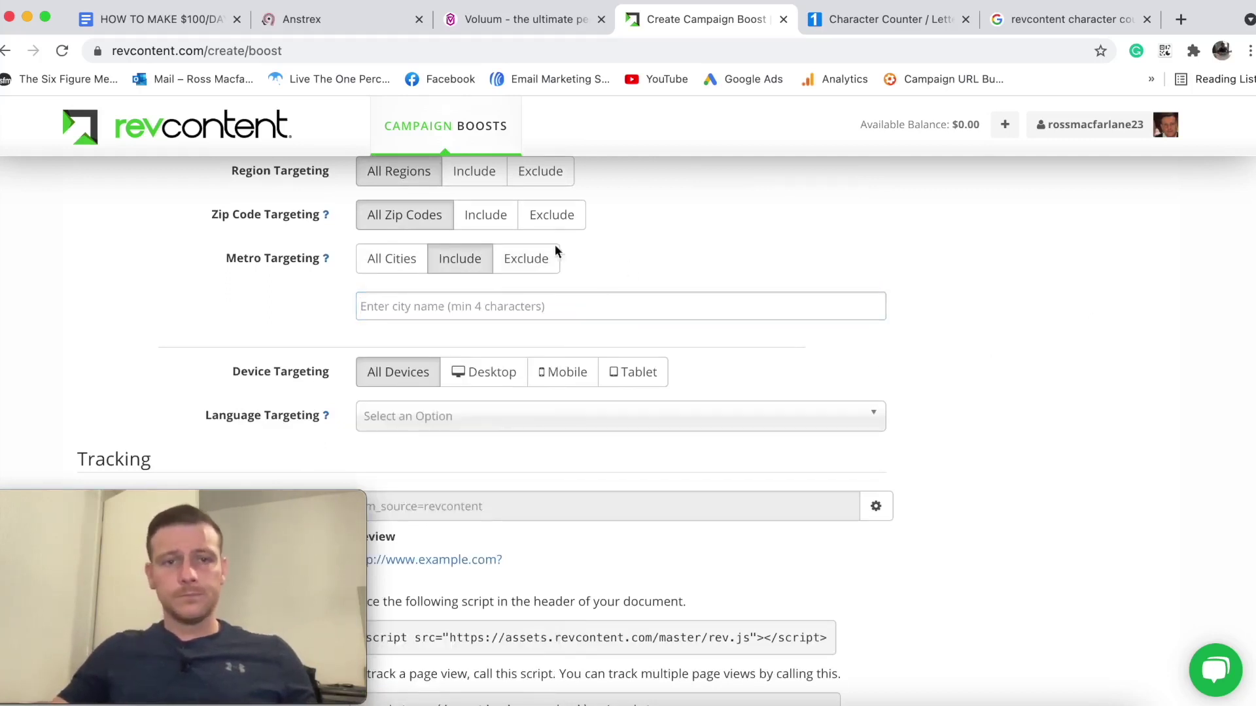
left_click(390, 261)
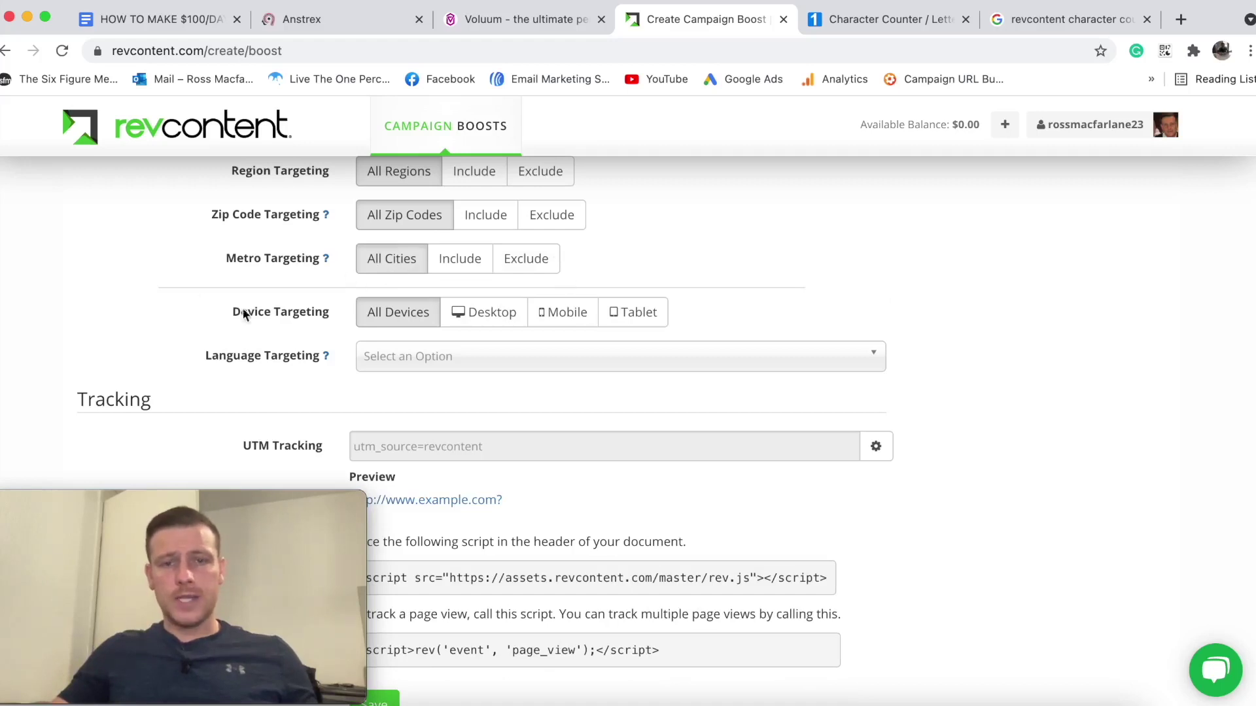
Target desktop devices and the English language, and save the campaign boost.
left_click(465, 314)
scroll(202, 315, "down", 3)
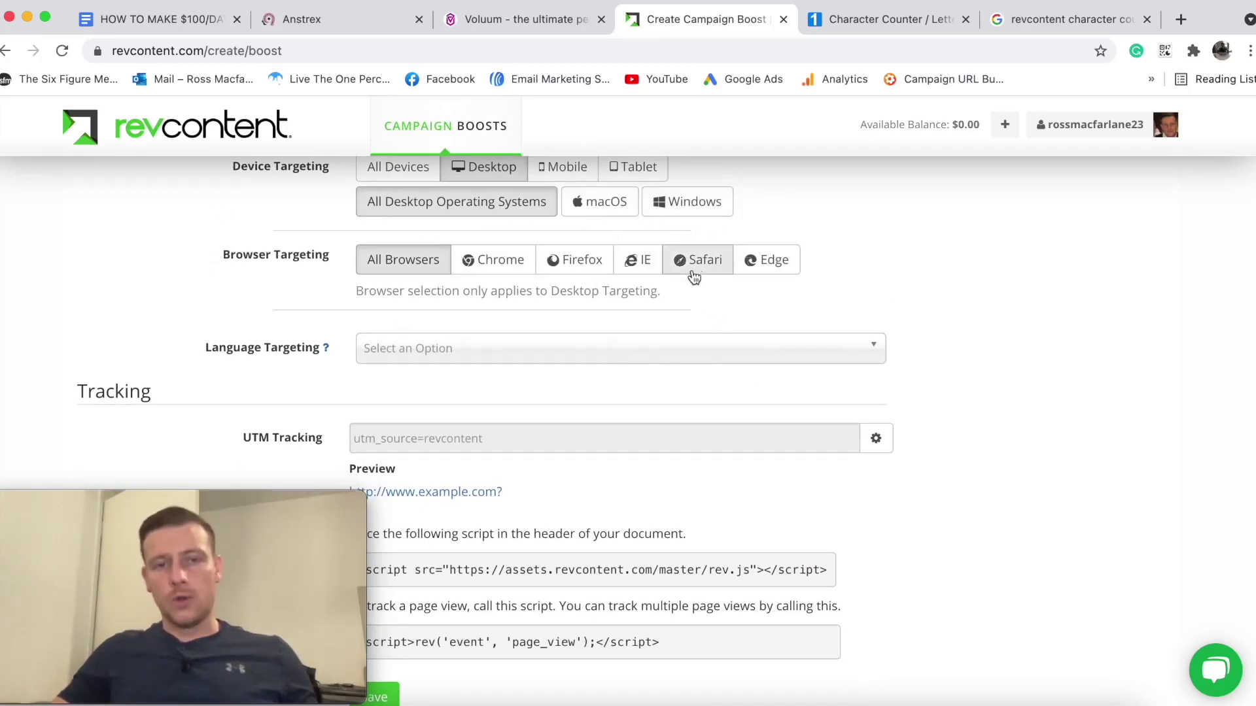
left_click(844, 352)
left_click(457, 412)
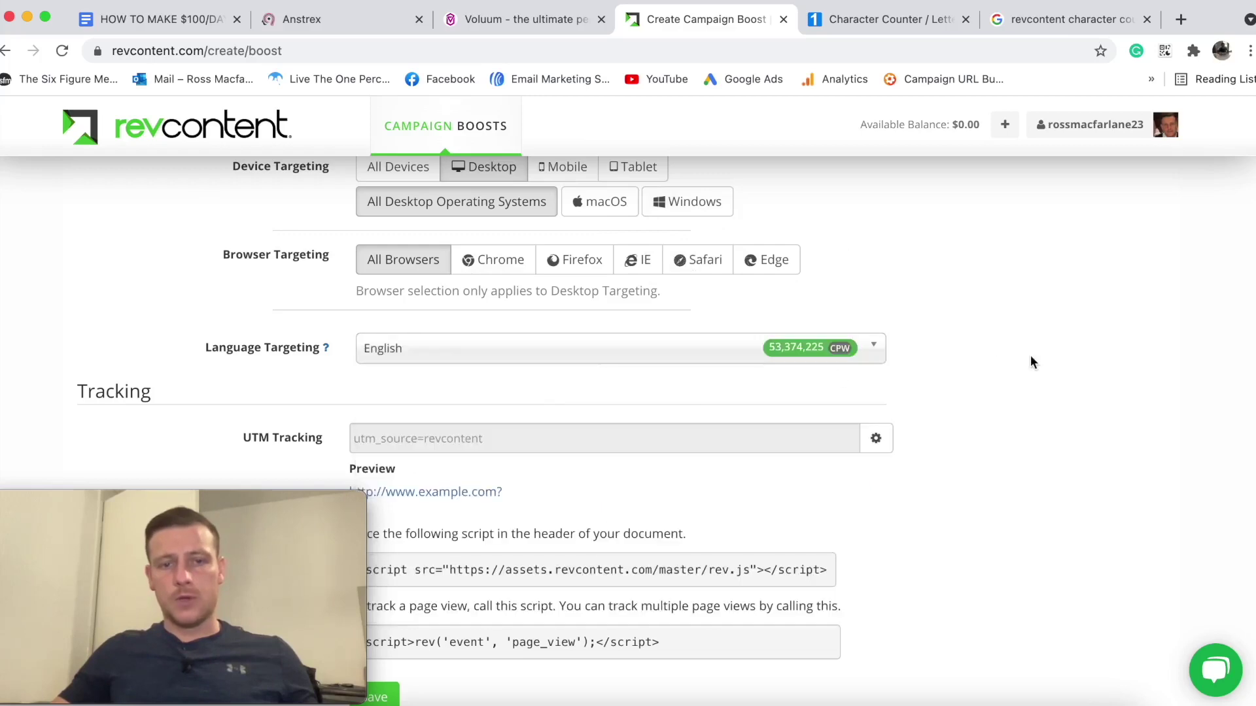
scroll(1030, 356, "down", 2)
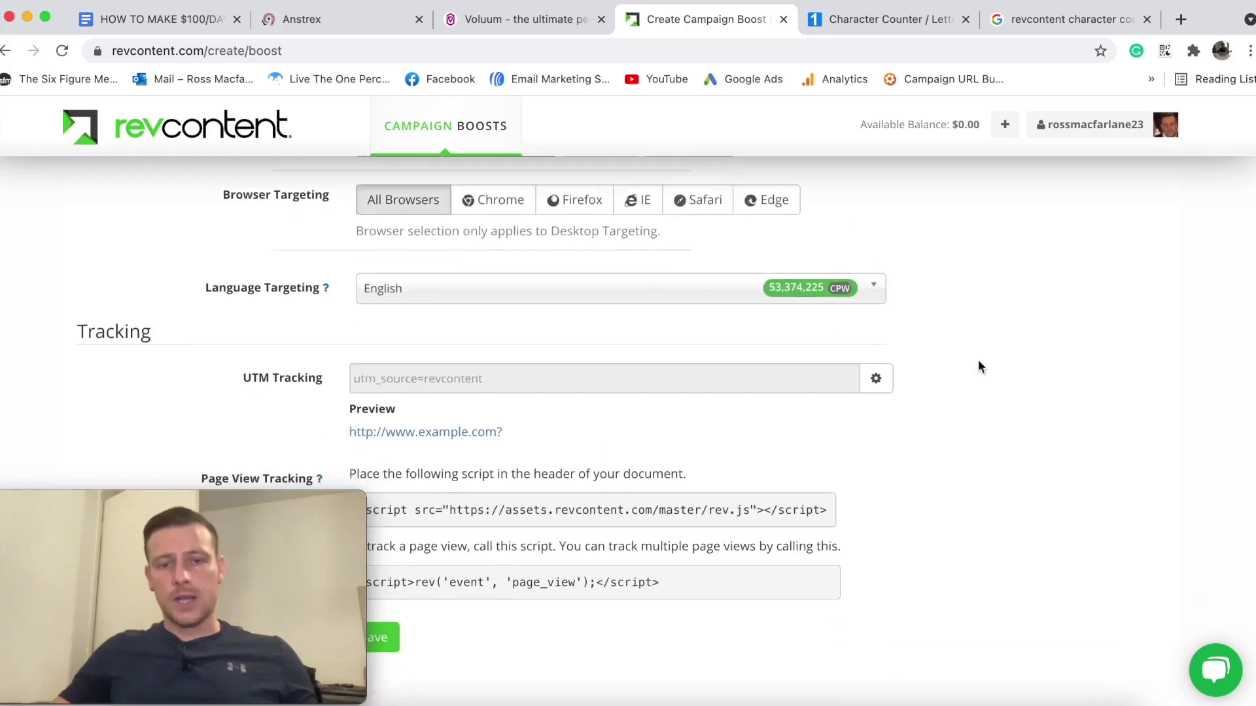
left_click(386, 637)
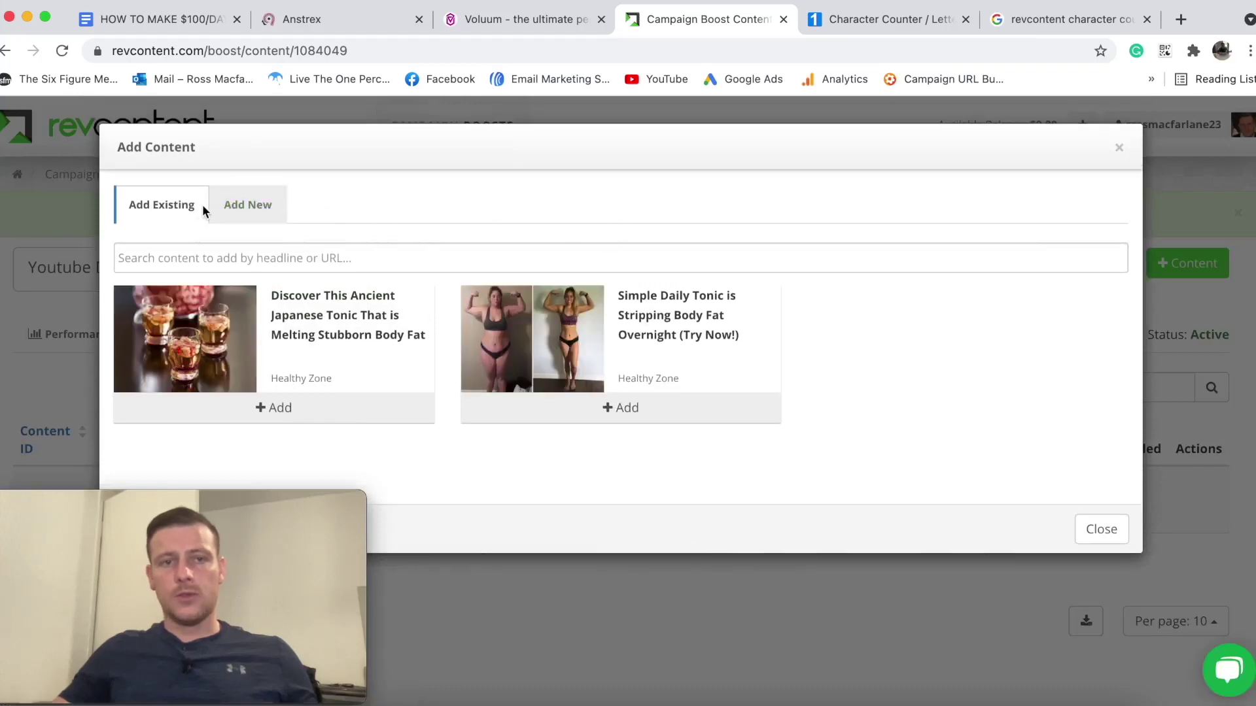
Add new content with the placeholder destination "campaign URL" and review its headline, brand name, image and video fields.
left_click(259, 204)
left_click(484, 260)
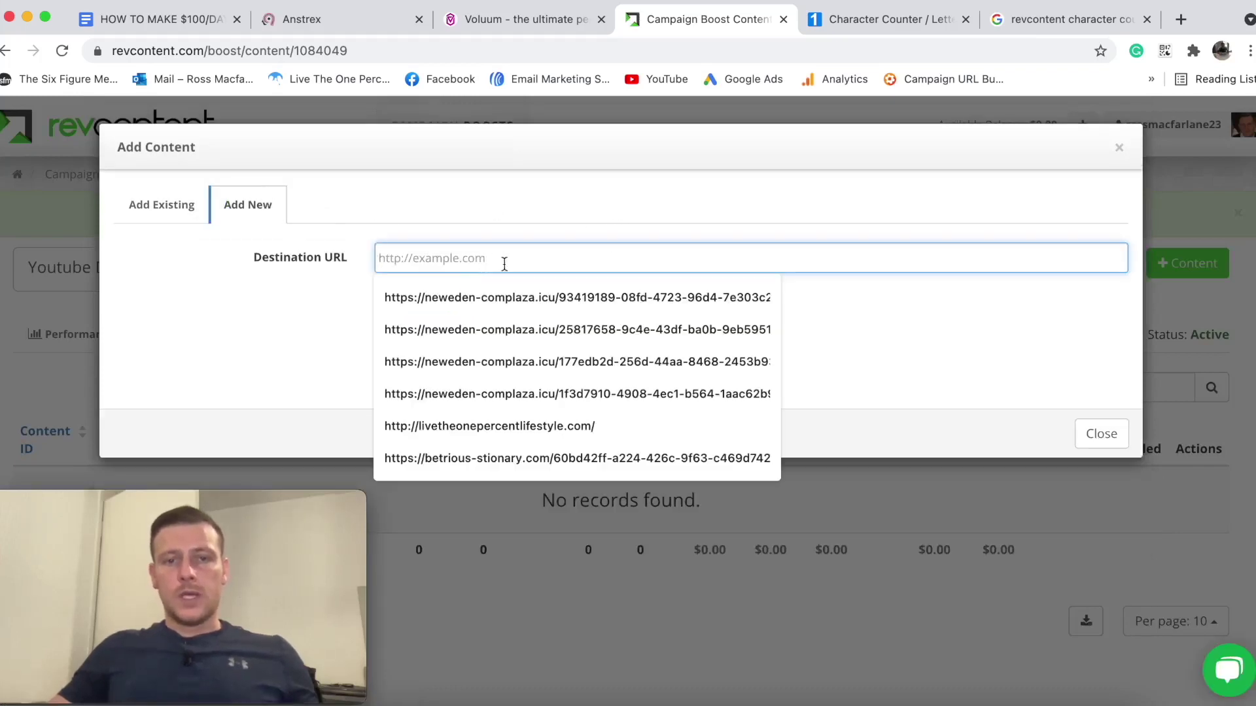
left_click(956, 334)
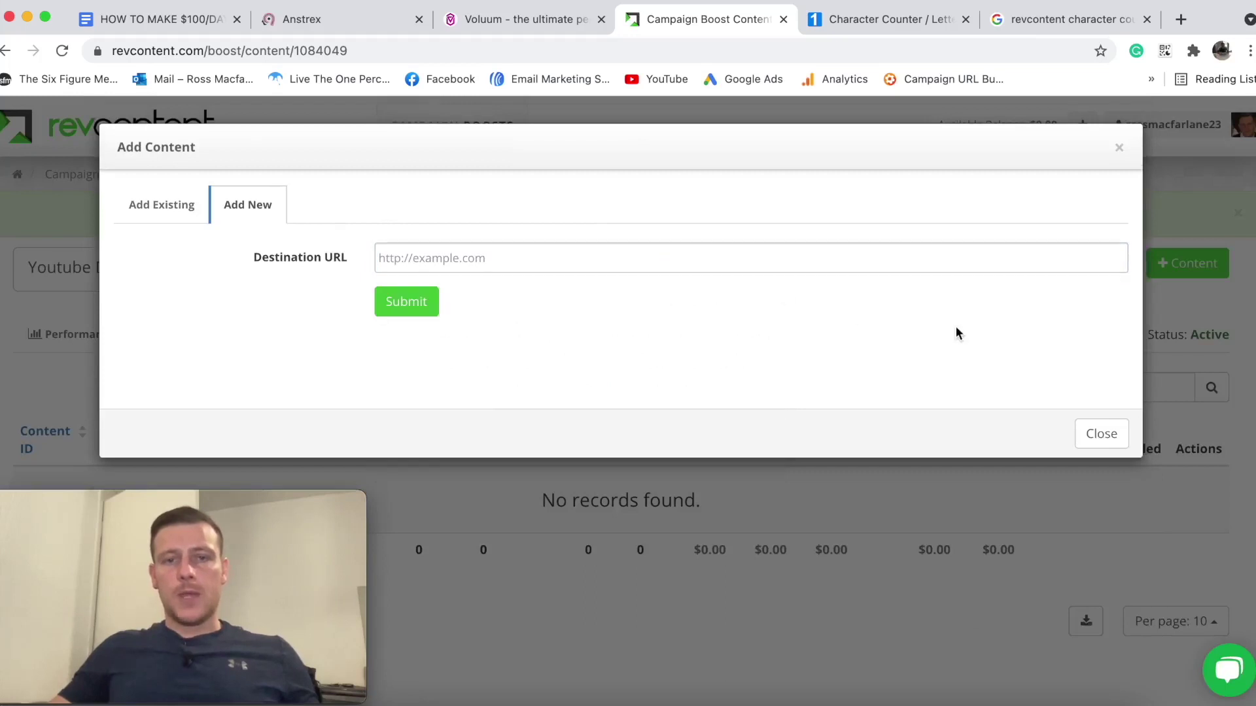
left_click(515, 259)
type("cam")
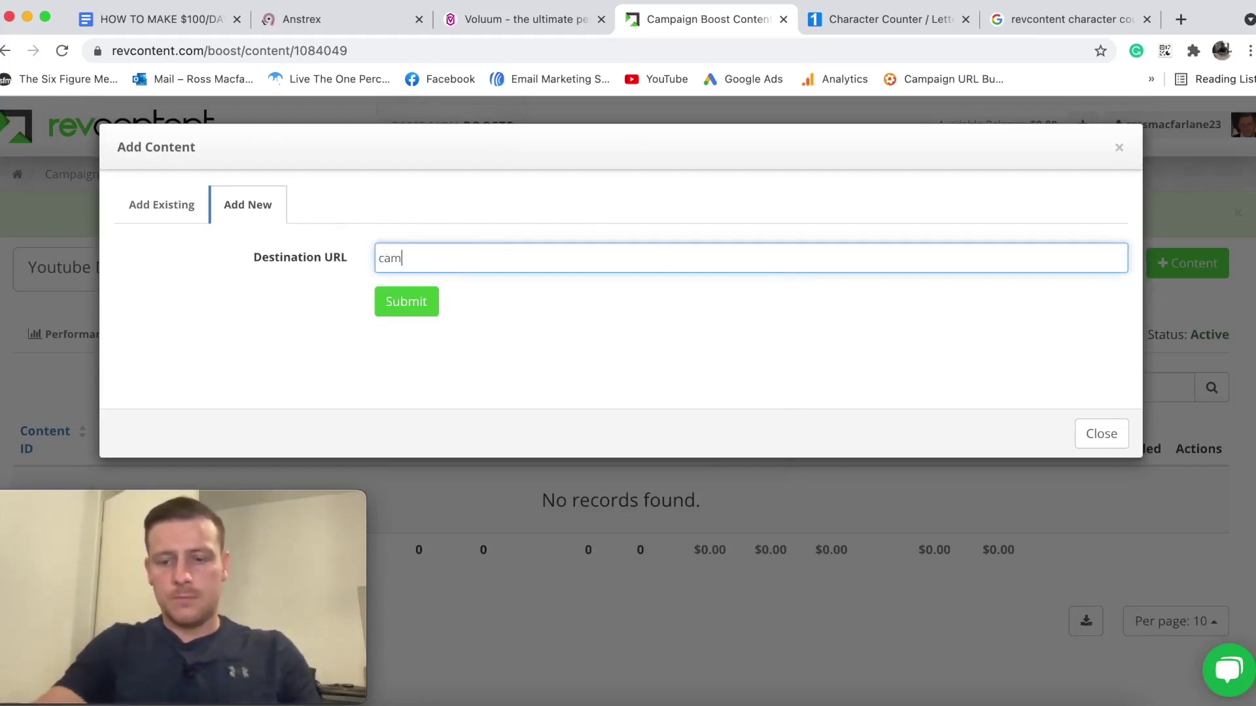
type("paign URL")
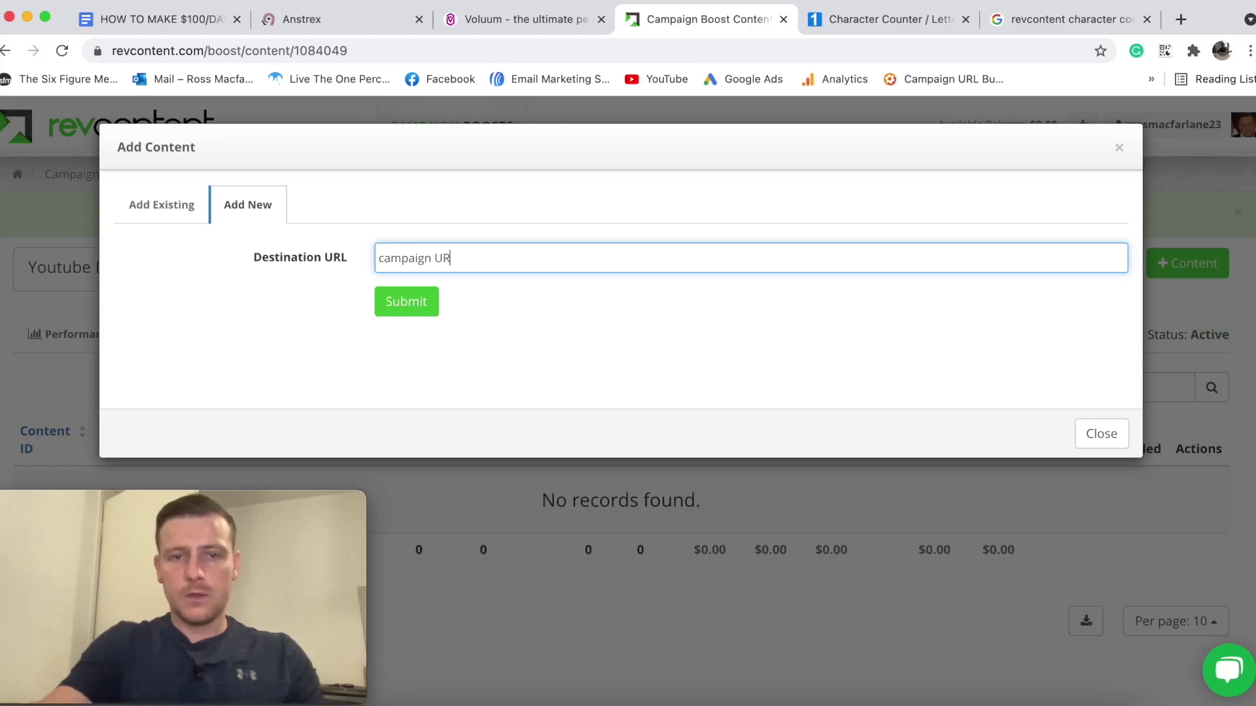
left_click(393, 301)
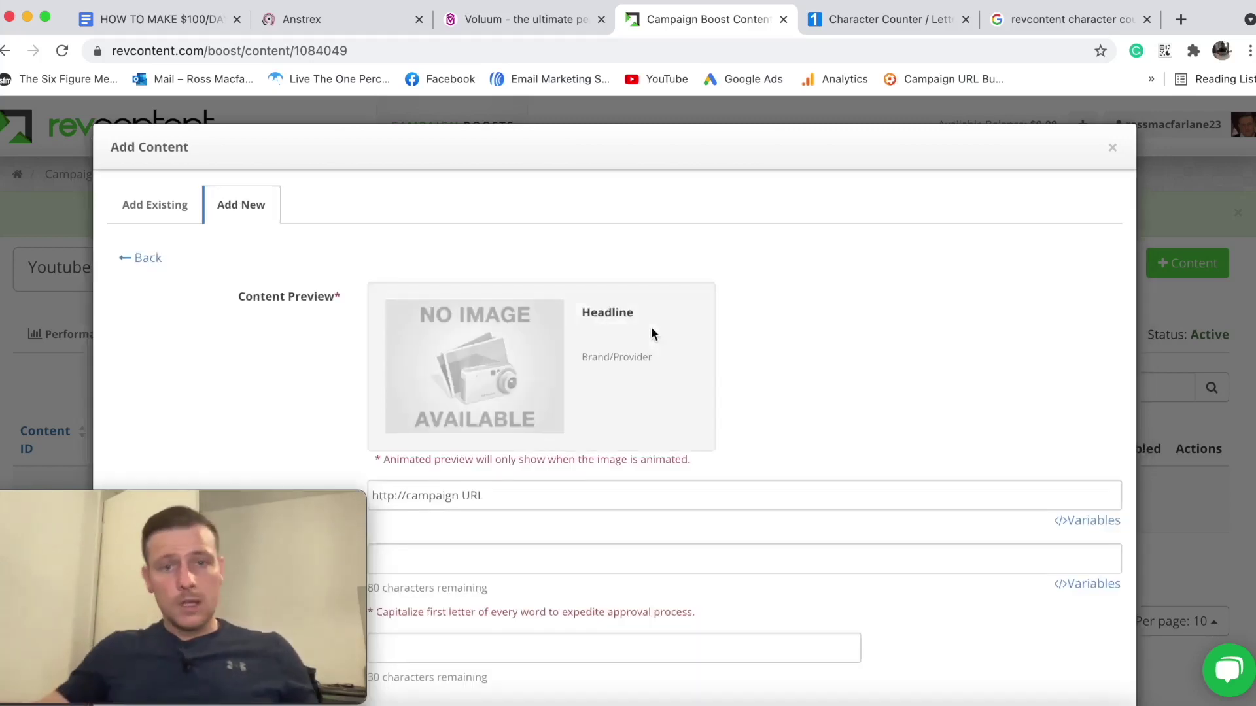
scroll(768, 437, "down", 6)
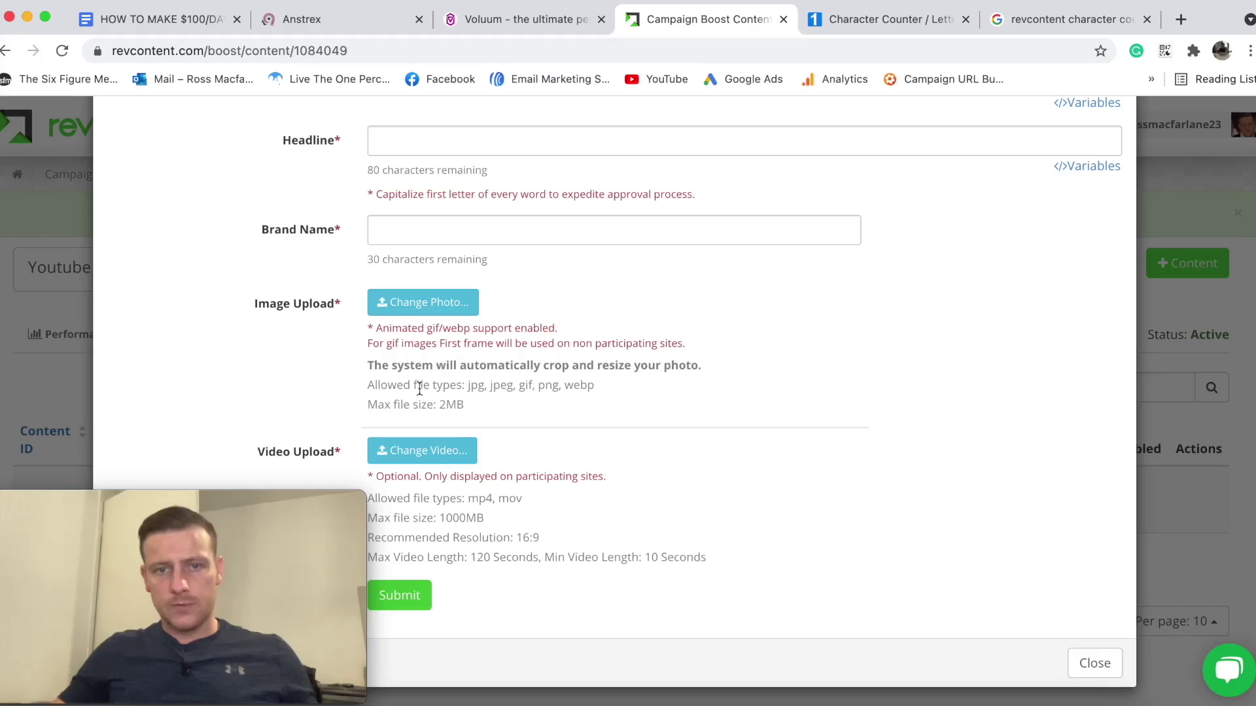
scroll(639, 426, "down", 1)
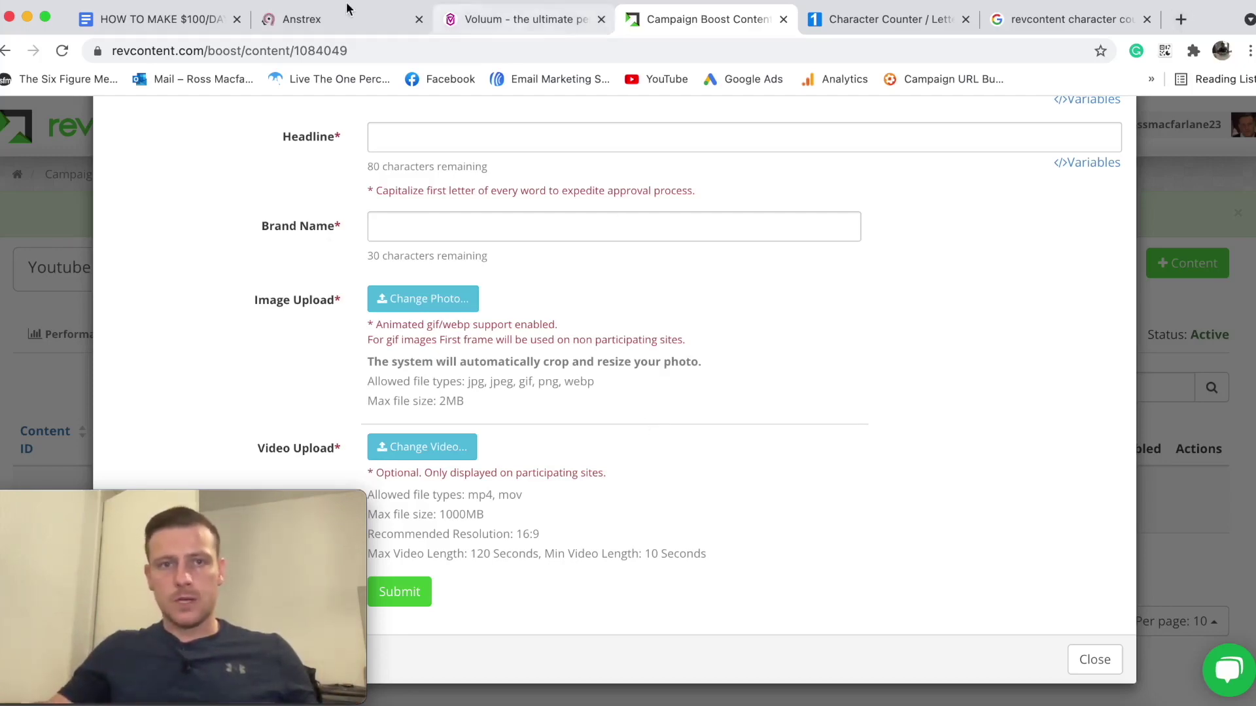
Close the Anstrex page and the Google results page for "revcontent character count".
left_click(356, 25)
left_click(418, 19)
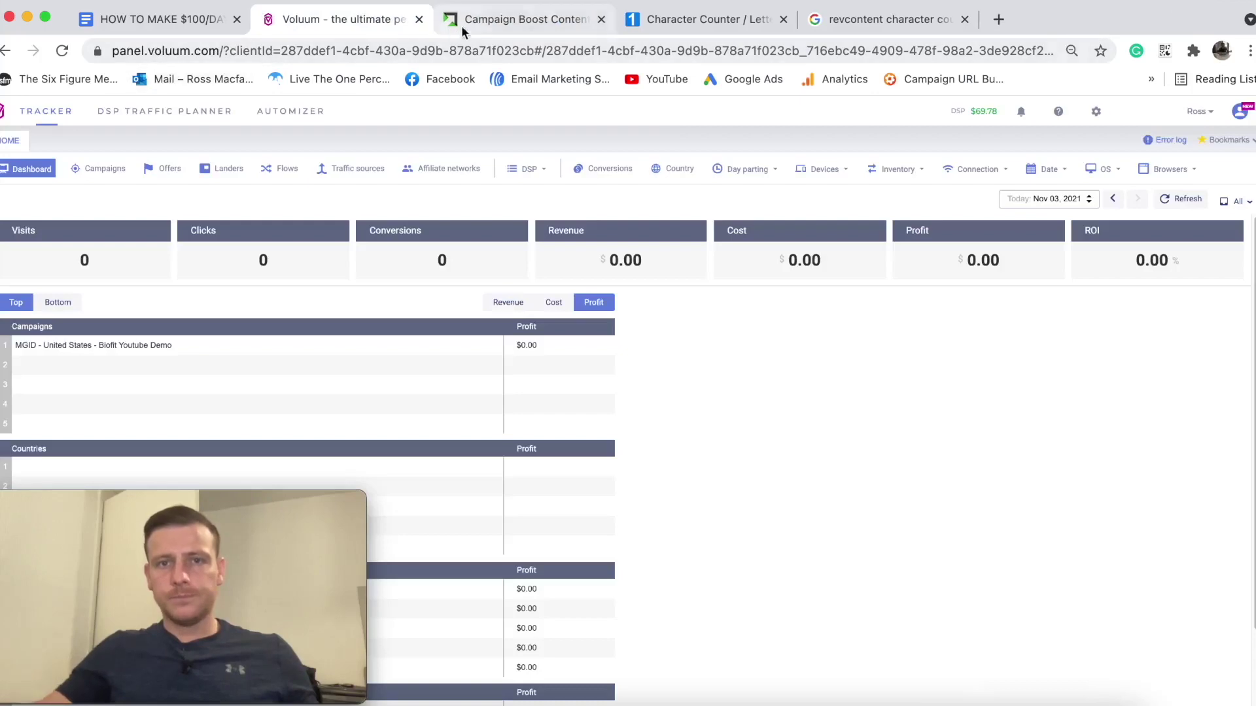
left_click(942, 19)
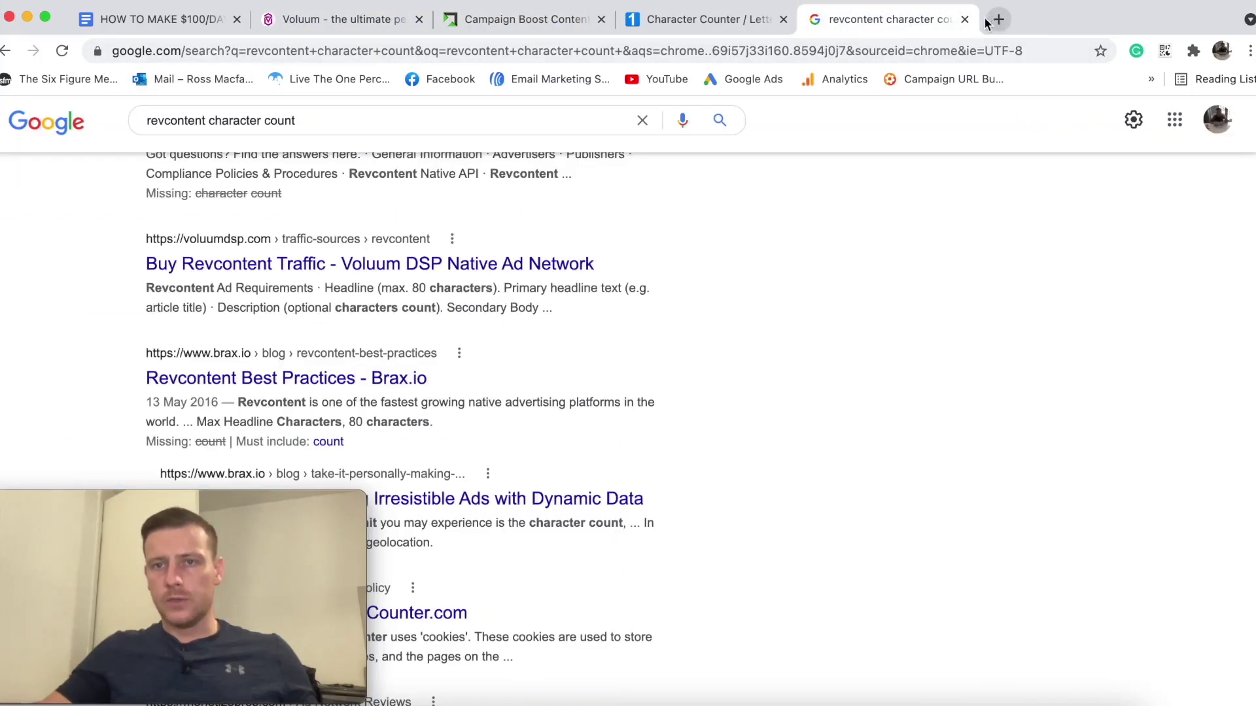
left_click(964, 20)
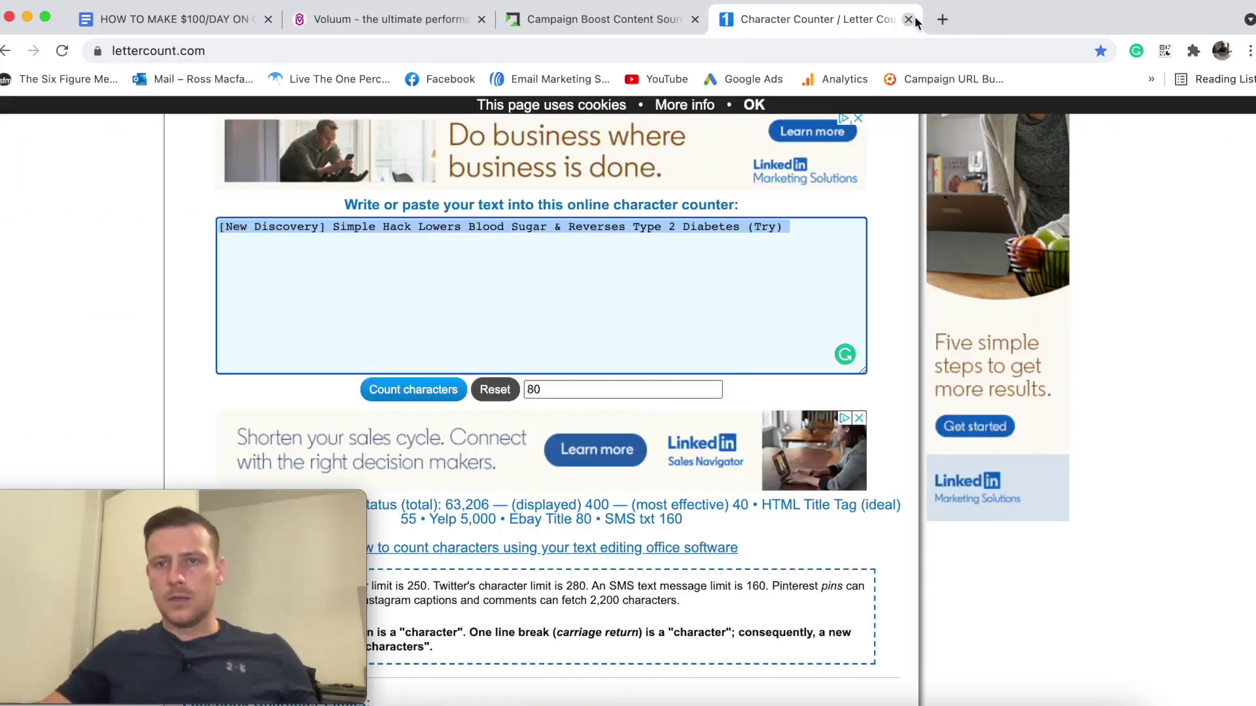
Close the character counter page and open canva.com in a new tab.
left_click(913, 19)
left_click(729, 19)
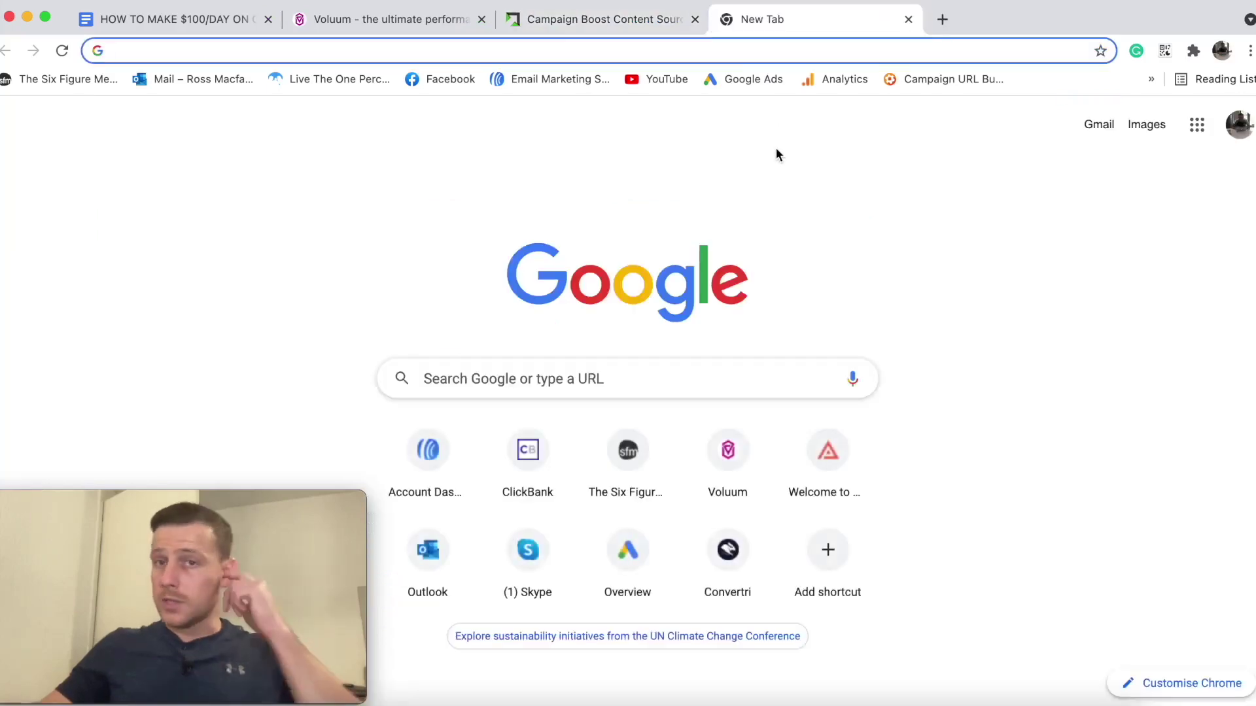
type("canva")
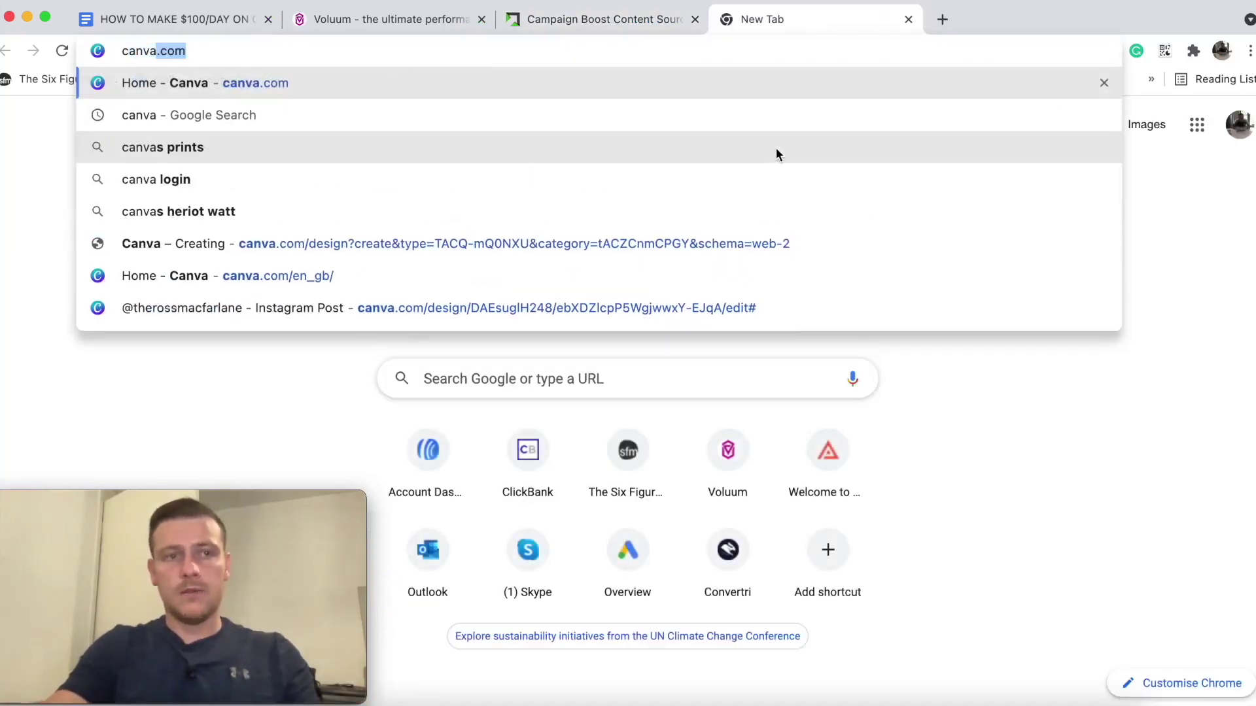
key("Return")
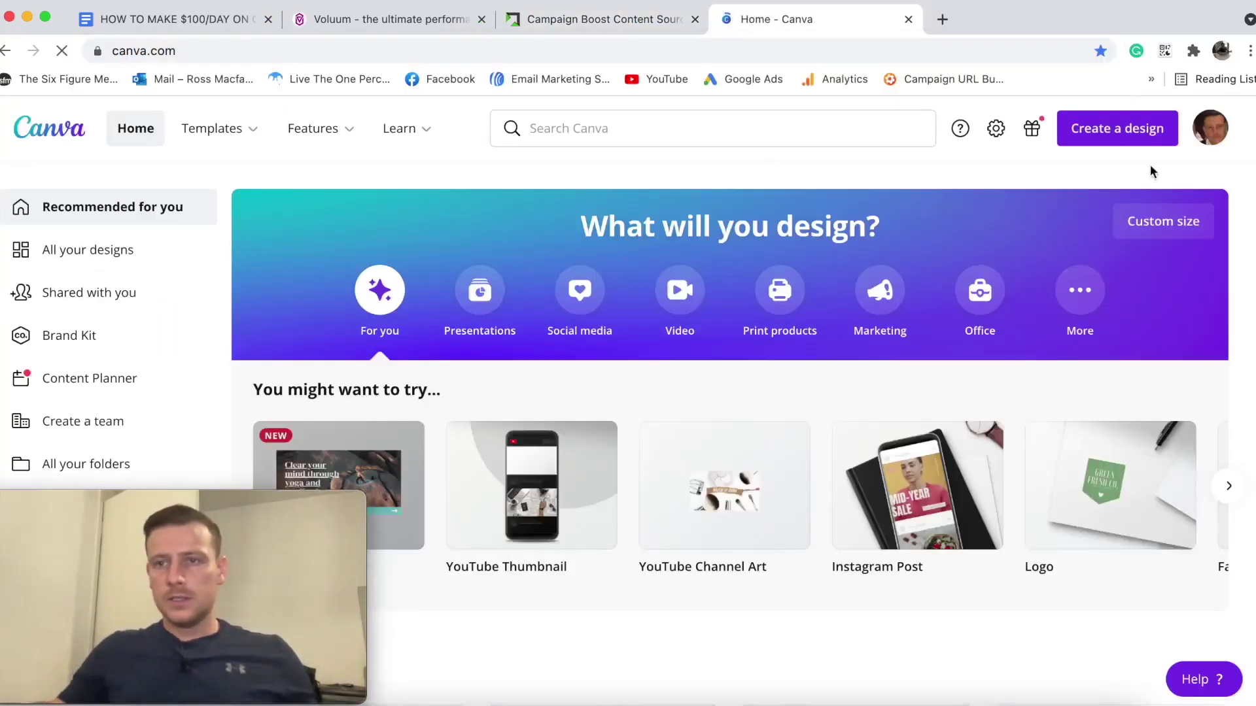
Create a blank design using the recent 1200 x 800 px custom size.
left_click(1120, 130)
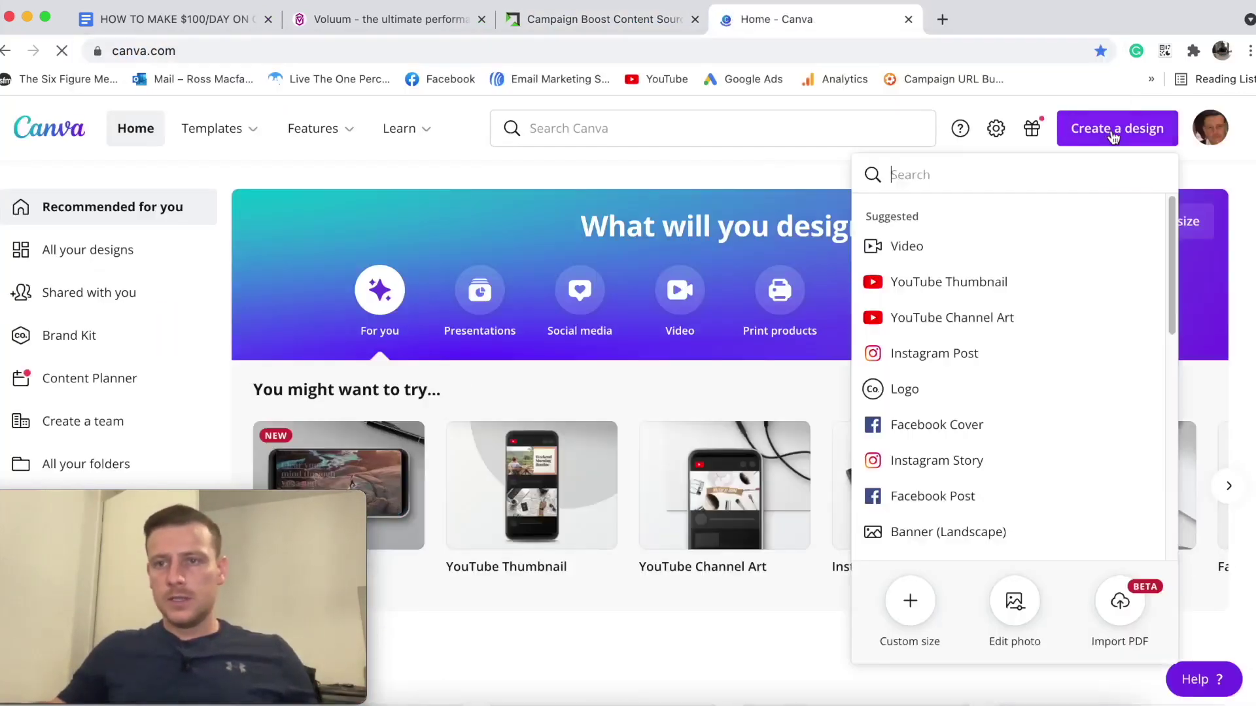
left_click(920, 619)
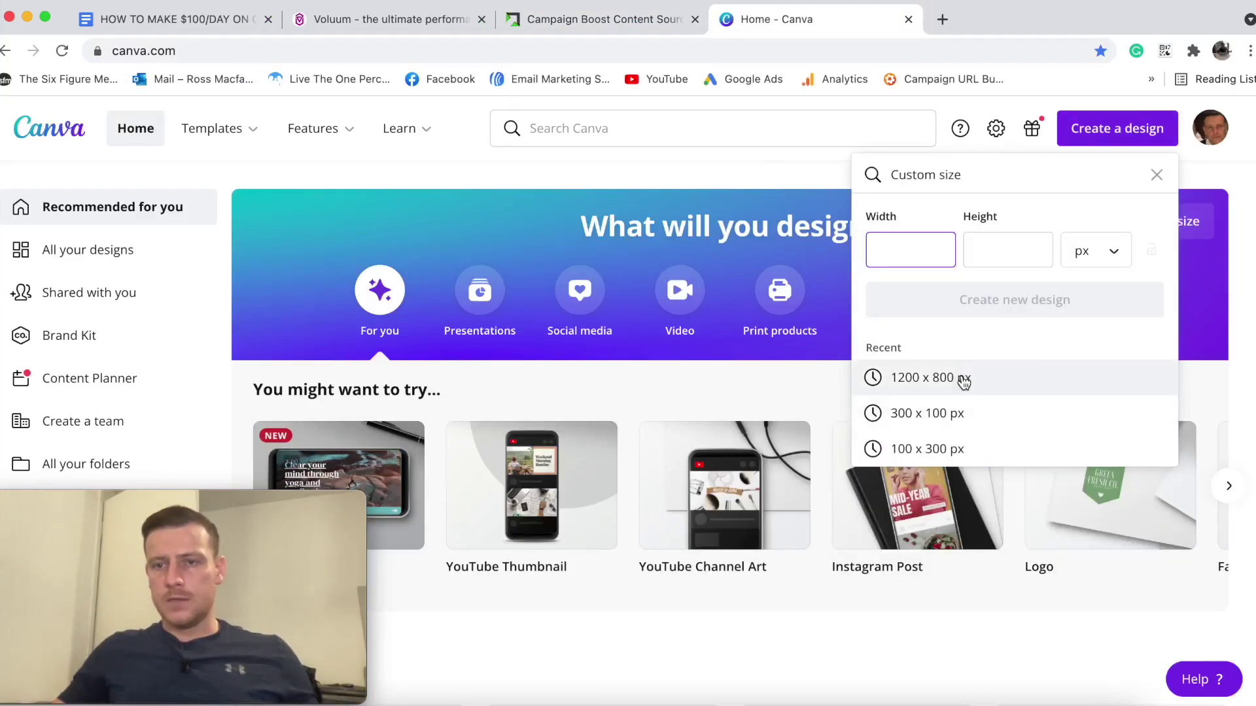
left_click(962, 378)
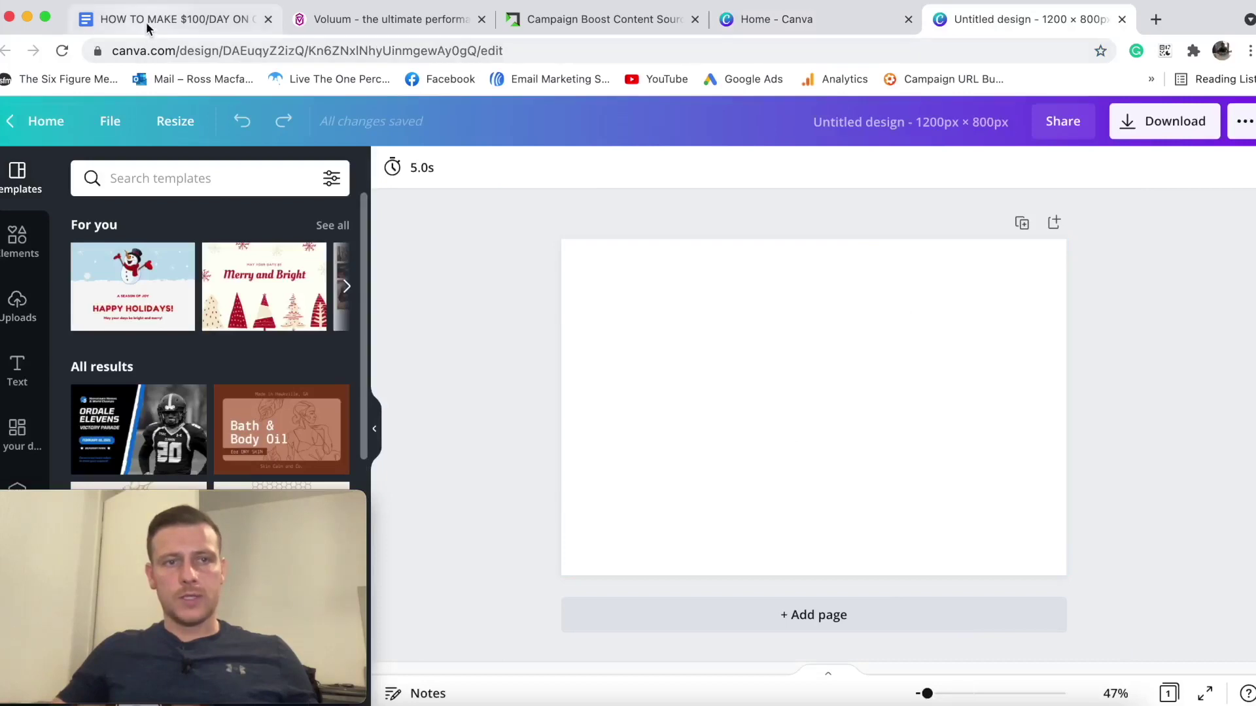
Switch to the Google Docs plan and copy the ingredient name "White Mulberry" from below the Curiosity angle.
left_click(183, 22)
left_click(676, 325)
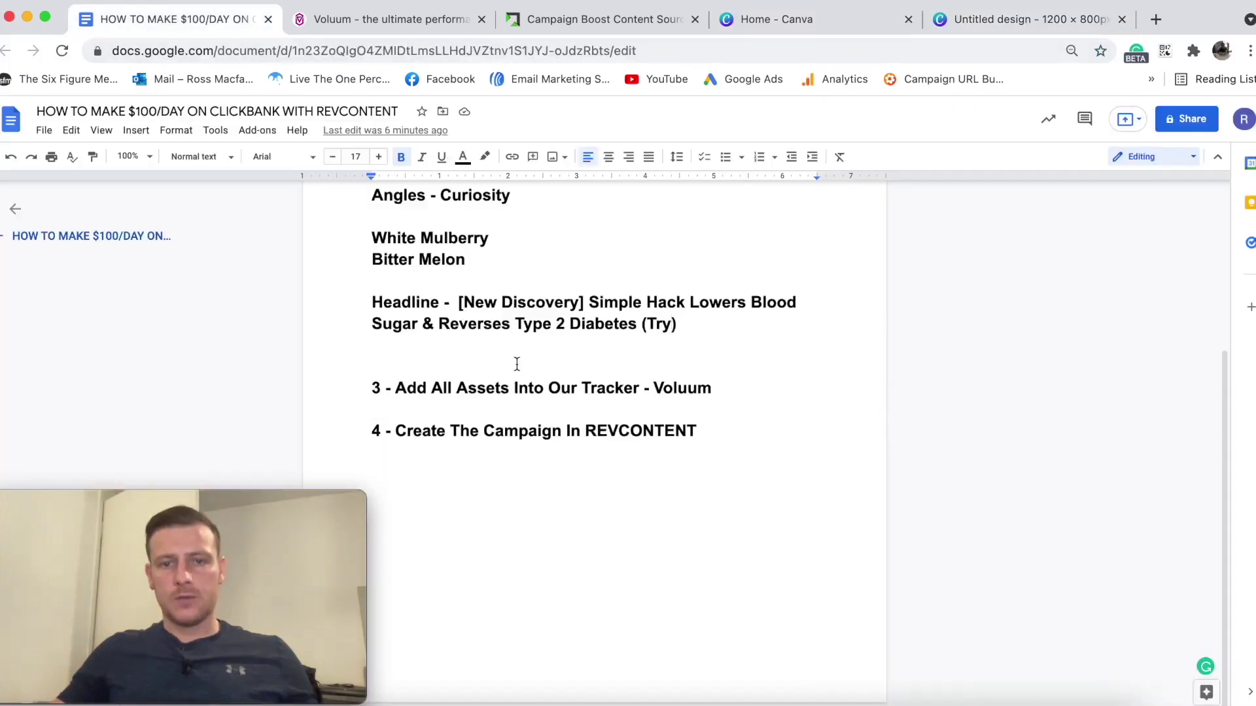
scroll(579, 347, "up", 3)
scroll(690, 456, "down", 2)
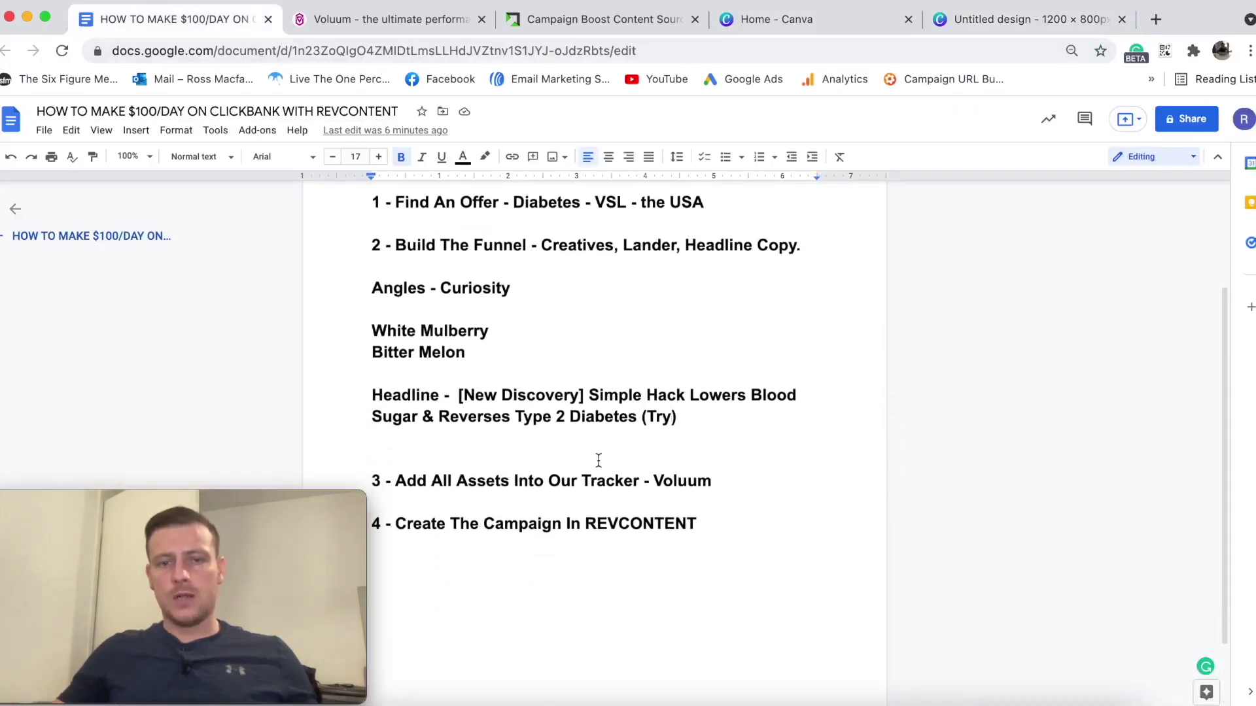
scroll(647, 424, "up", 2)
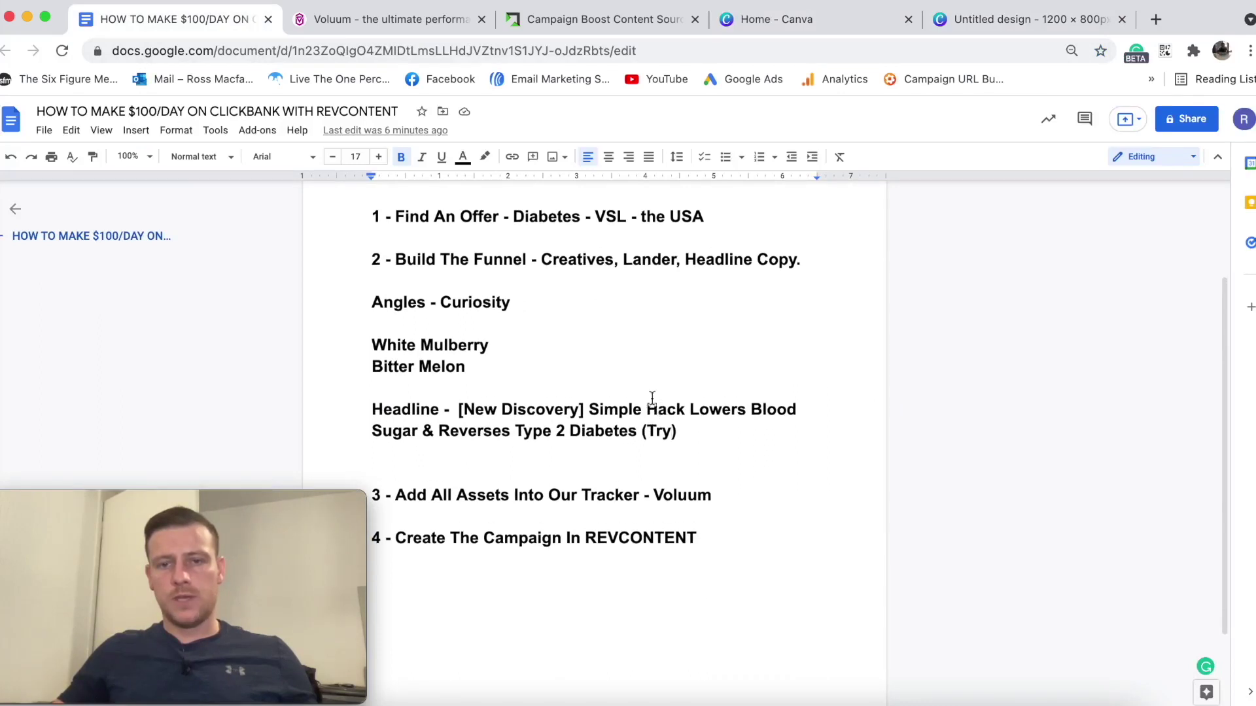
left_click_drag(379, 360, 541, 367)
key("super+c")
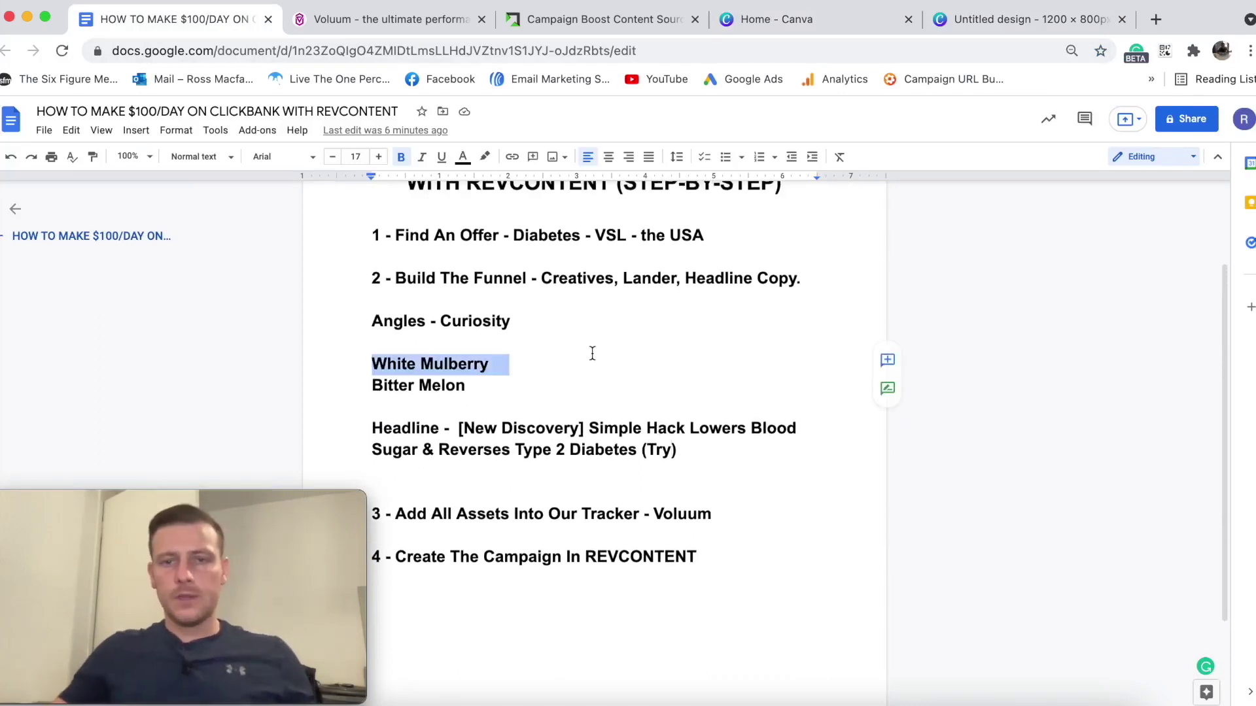
scroll(591, 354, "up", 3)
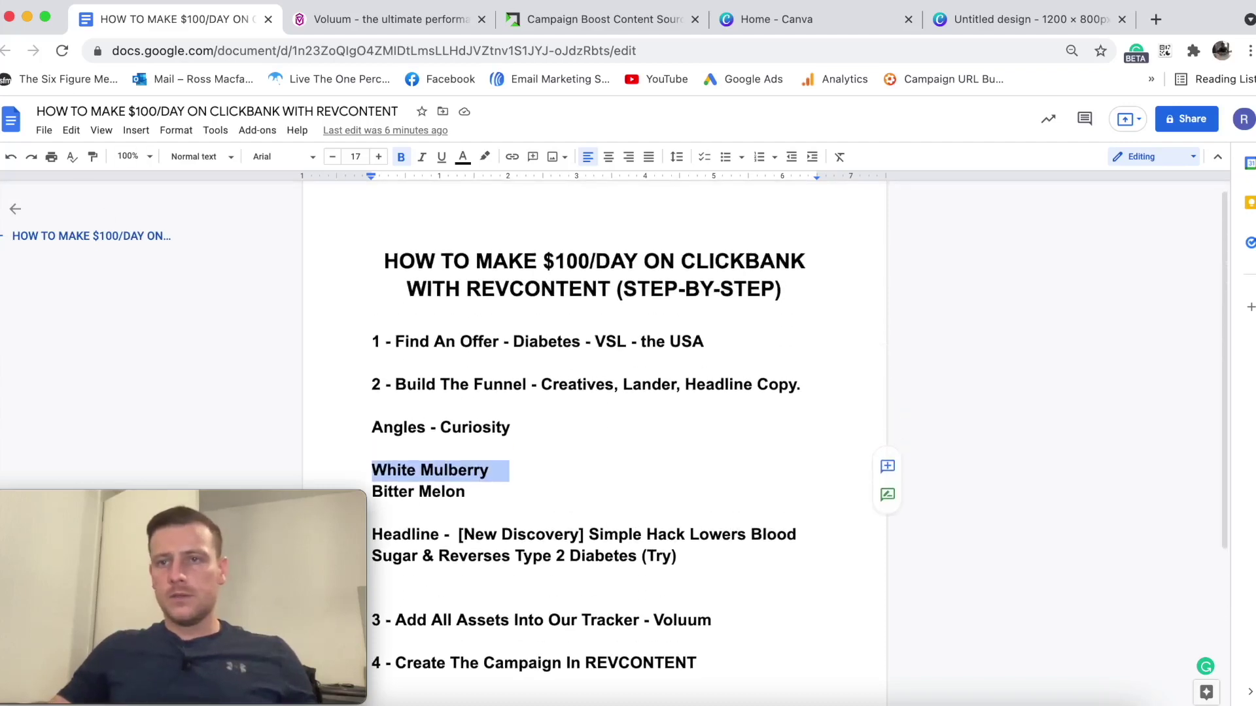
Search Google Images for the copied term "White Mulberry" in a new tab.
left_click(1156, 19)
key("super+v")
key("Return")
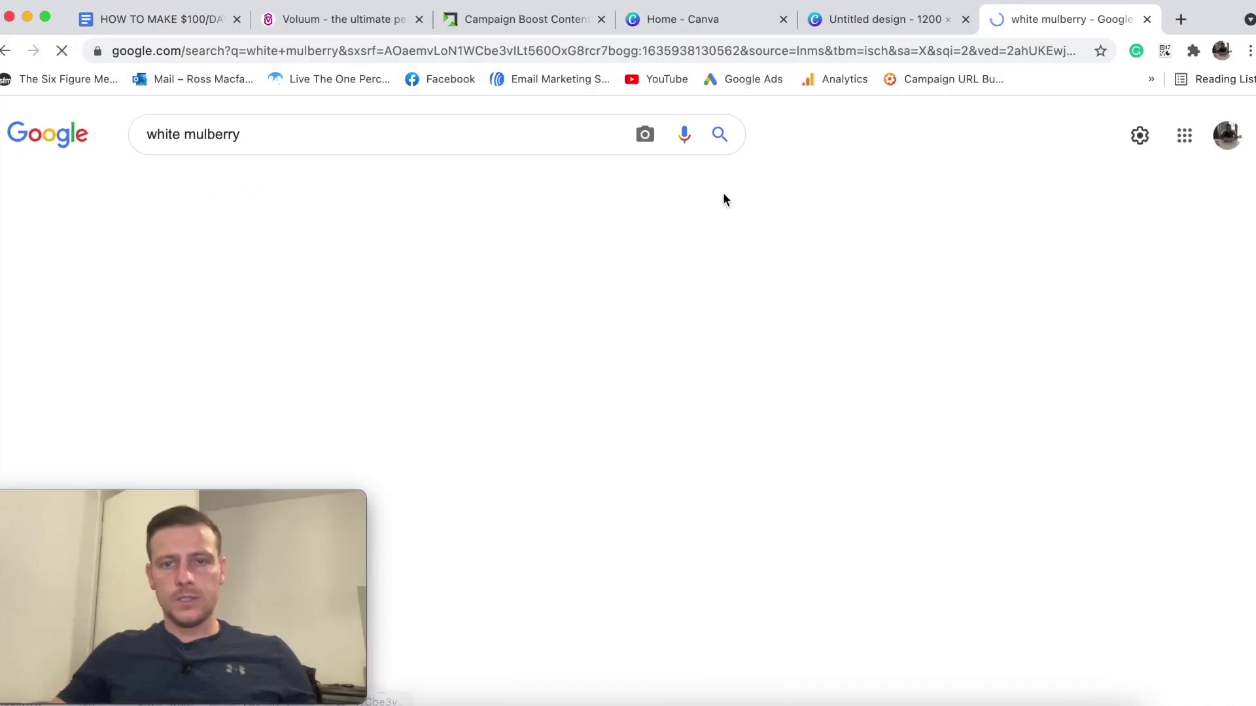
Browse the white mulberry image results for a picture suited to a curiosity-based ad creative.
scroll(774, 257, "down", 5)
scroll(775, 256, "down", 6)
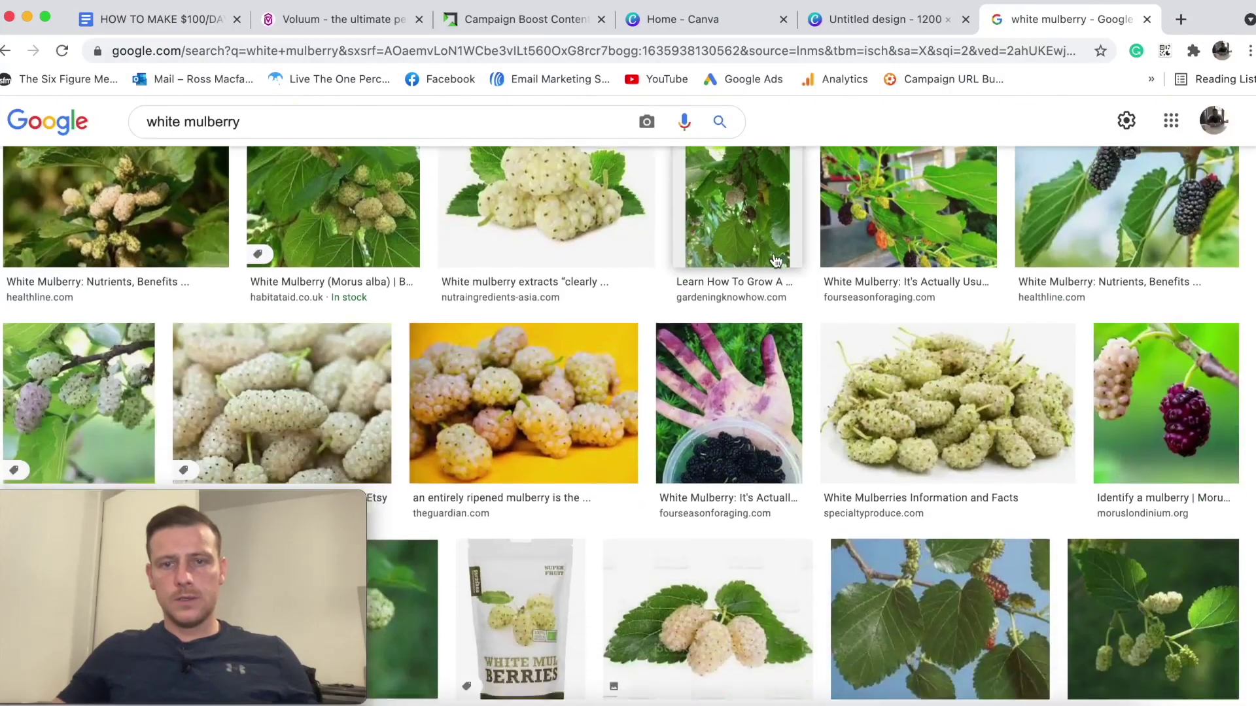
scroll(970, 294, "down", 6)
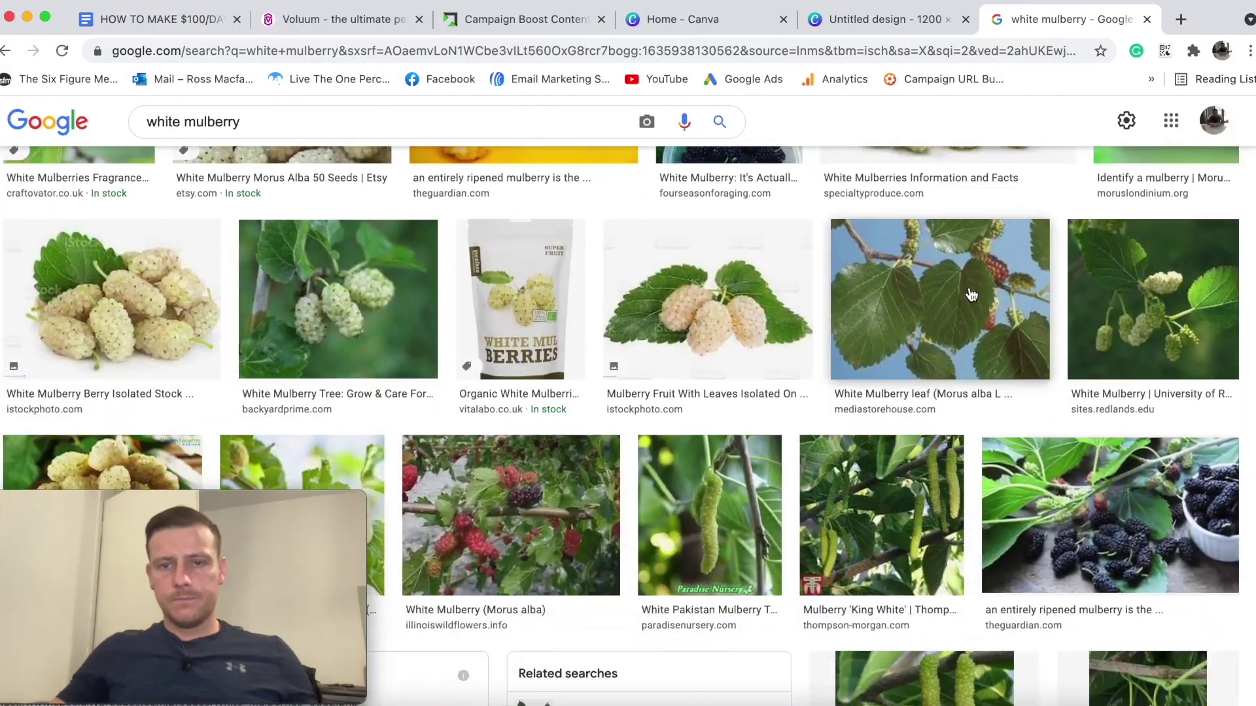
scroll(857, 306, "down", 6)
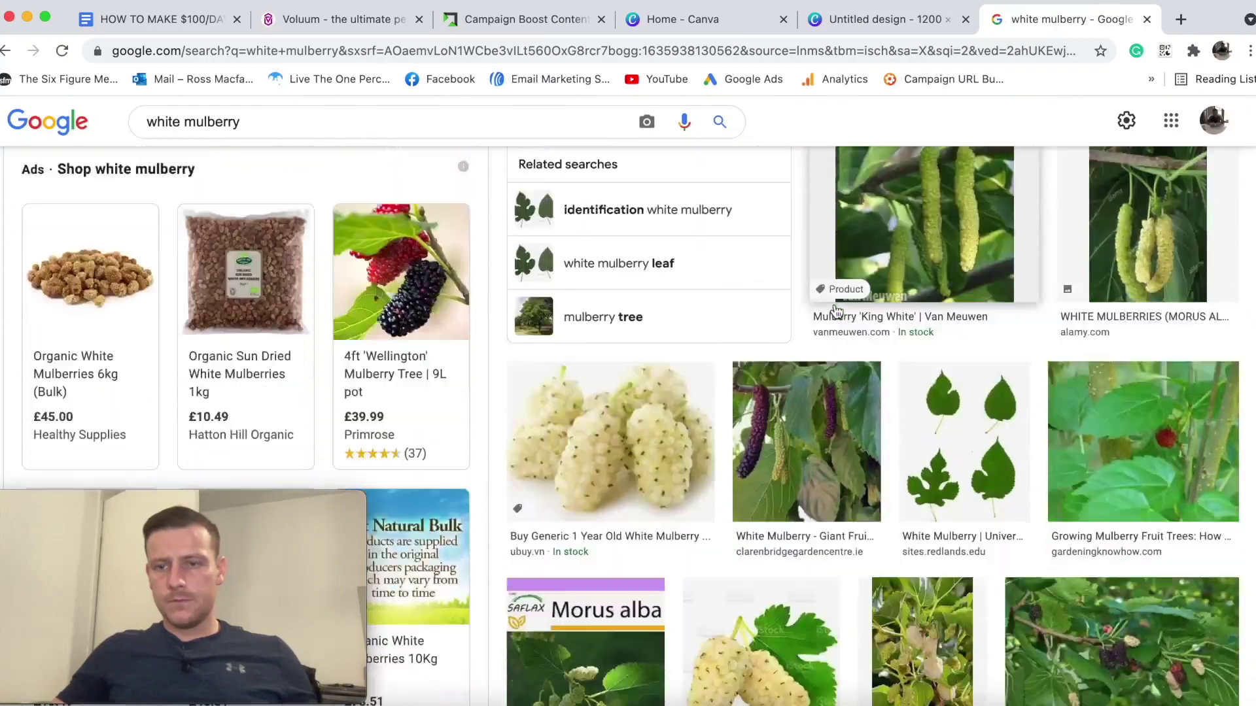
scroll(940, 321, "down", 6)
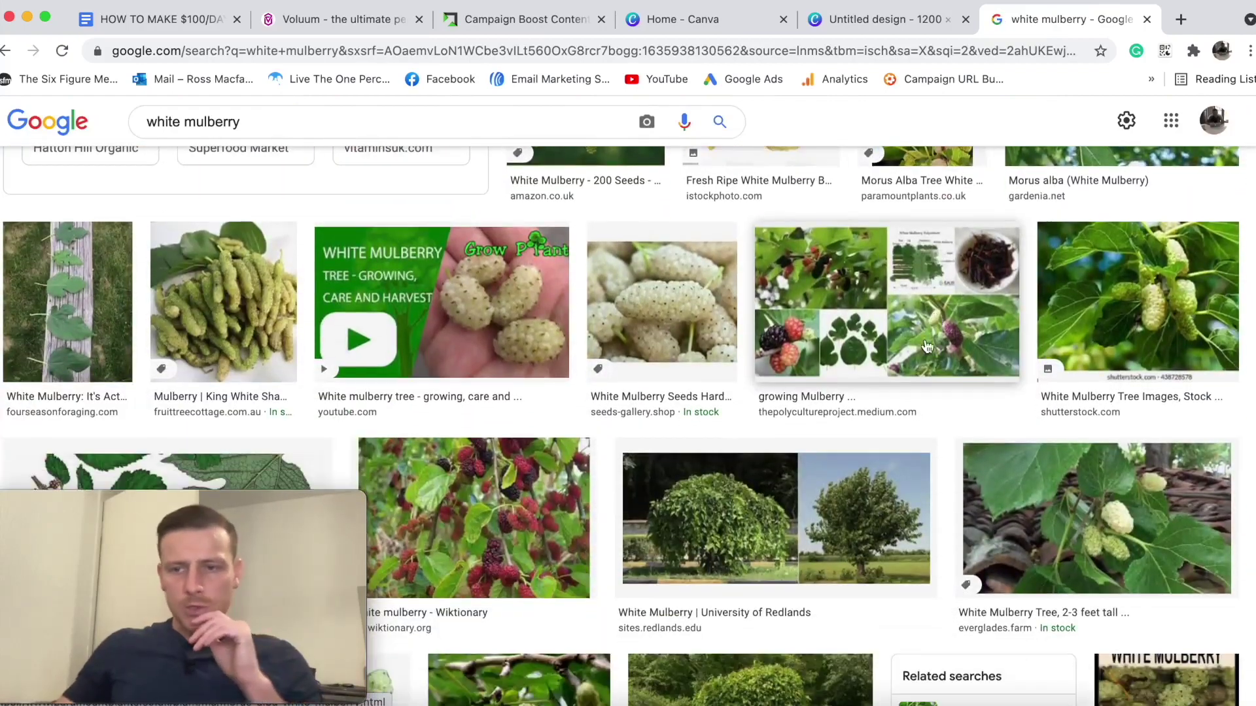
scroll(772, 310, "down", 5)
scroll(772, 311, "up", 10)
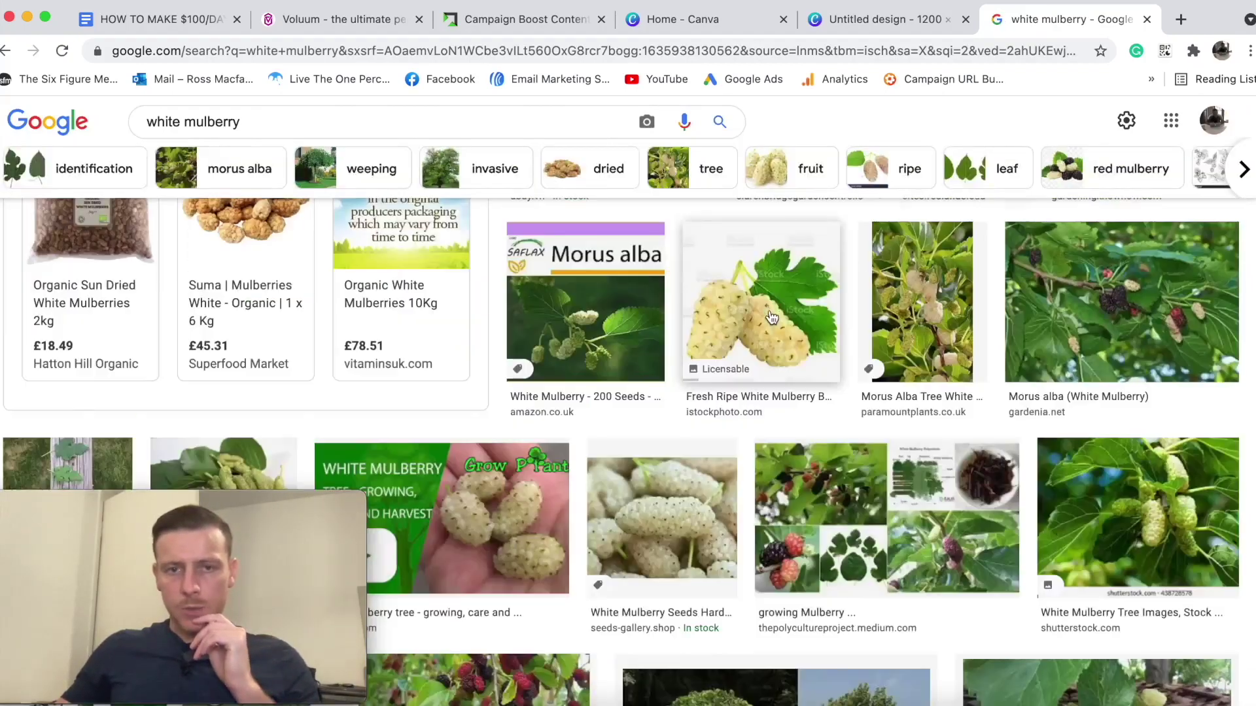
scroll(844, 406, "down", 6)
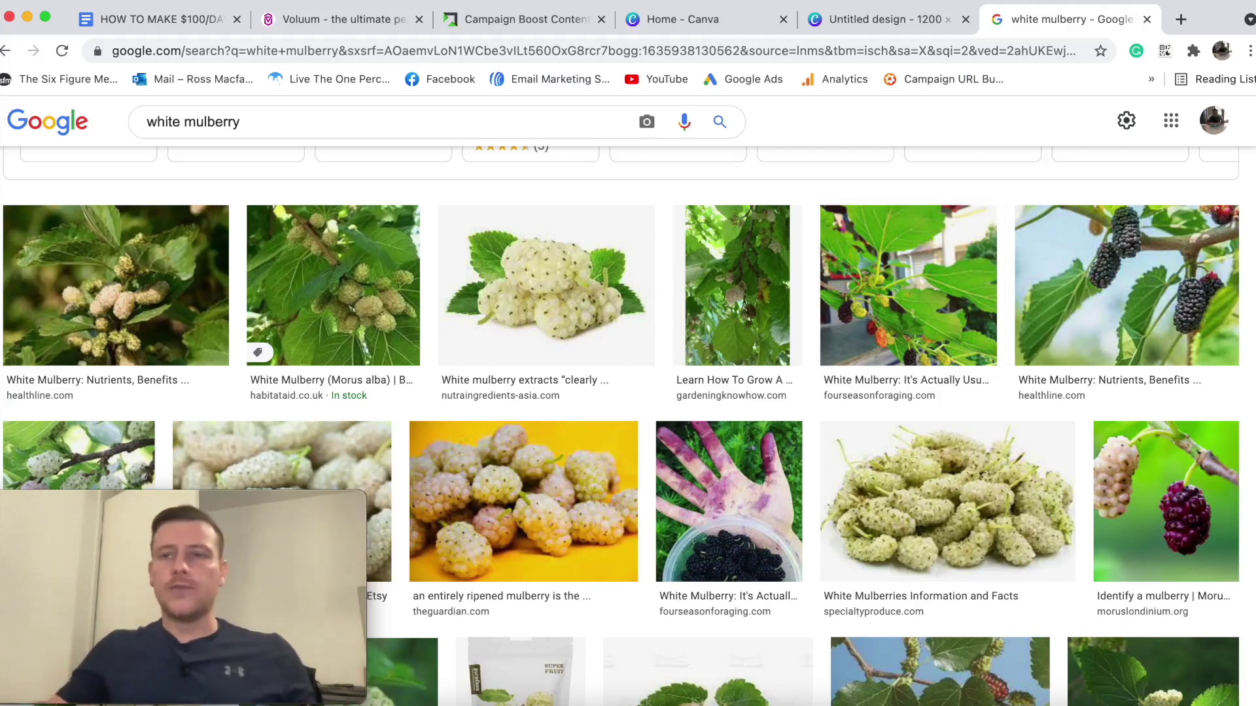
Open thegatewaypundit.com in a new tab and accept all cookies in its privacy notice.
key("super+t")
type("thre")
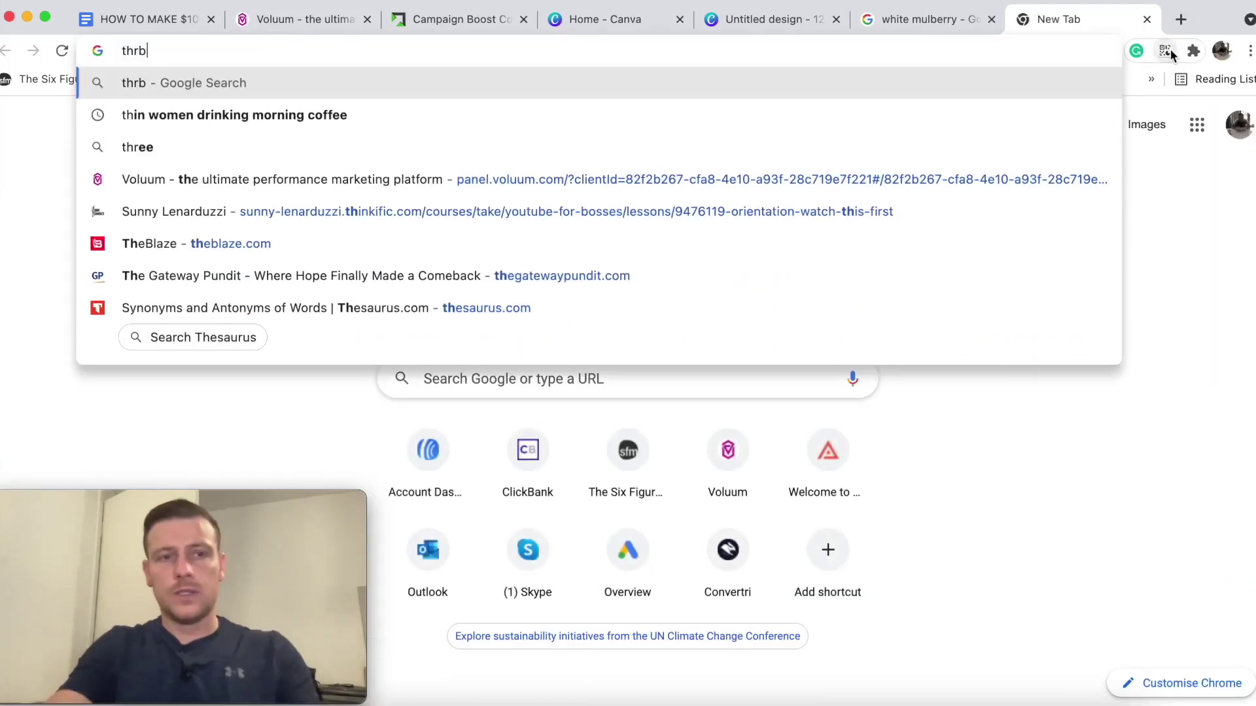
key("BackSpace")
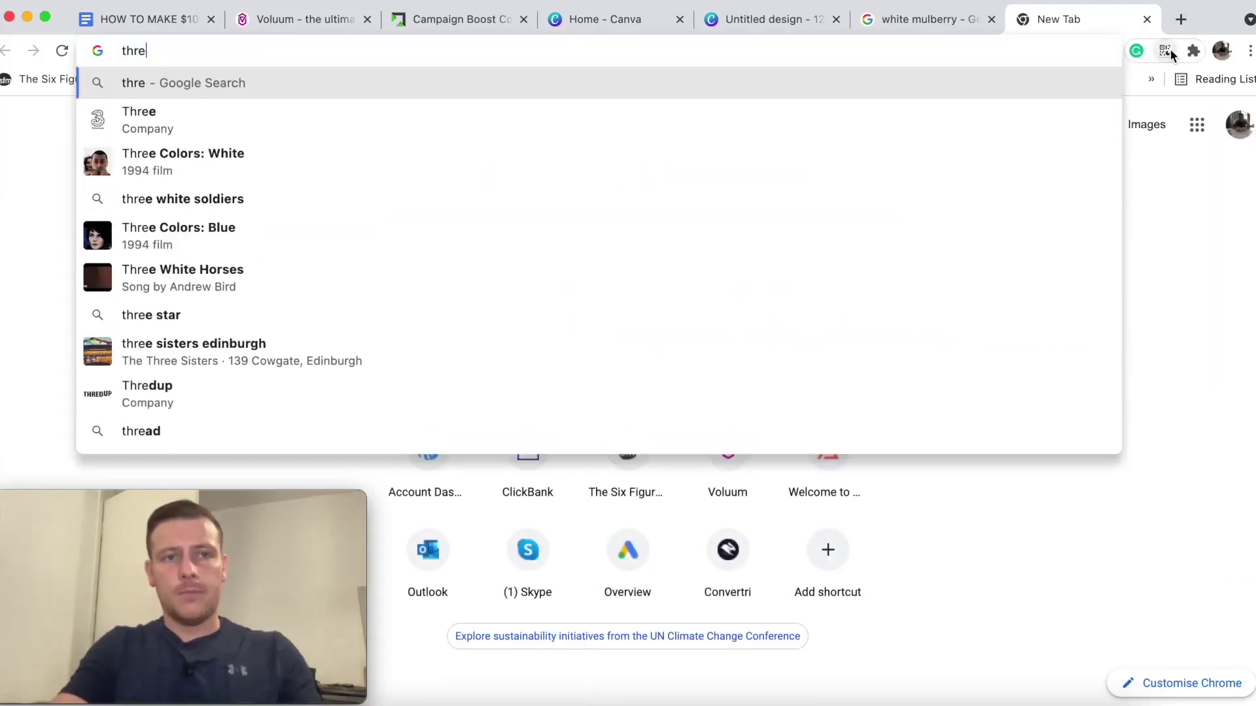
key("BackSpace")
key("BackSpace")
type("e")
key("Return")
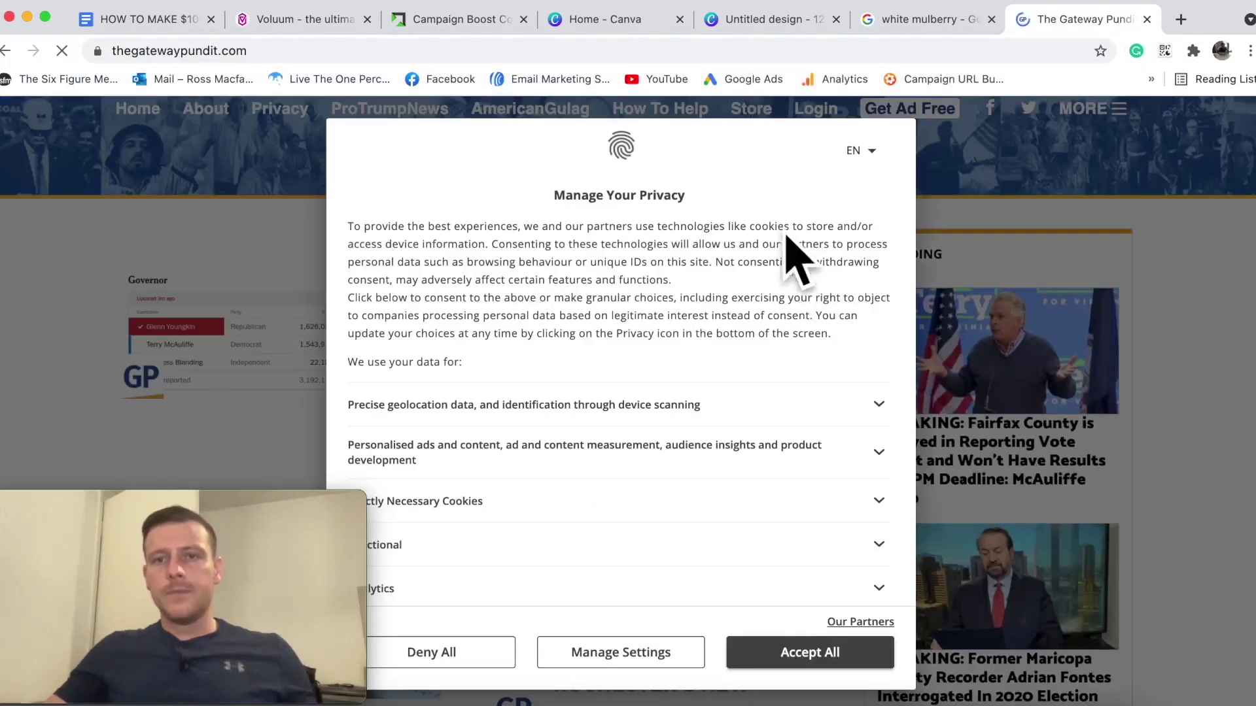
left_click(805, 654)
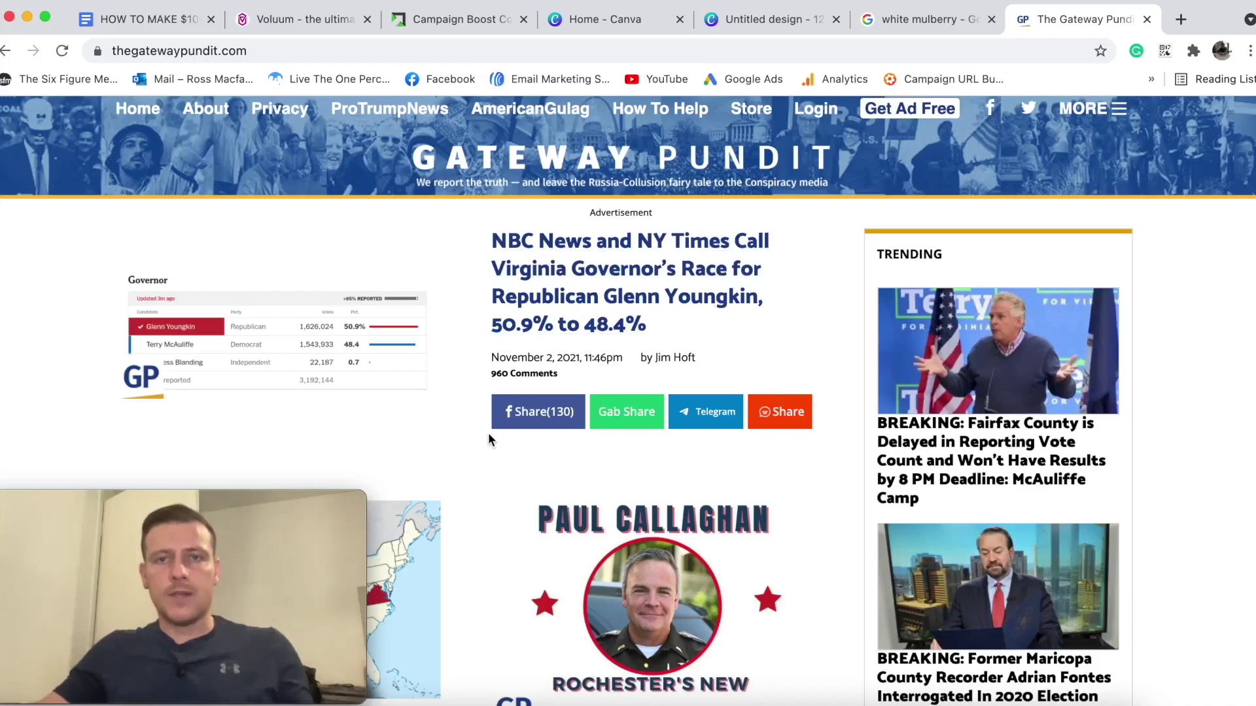
Examine the images and headlines of the Revcontent recommended ads and other advertisements on the Gateway Pundit homepage.
scroll(885, 364, "down", 5)
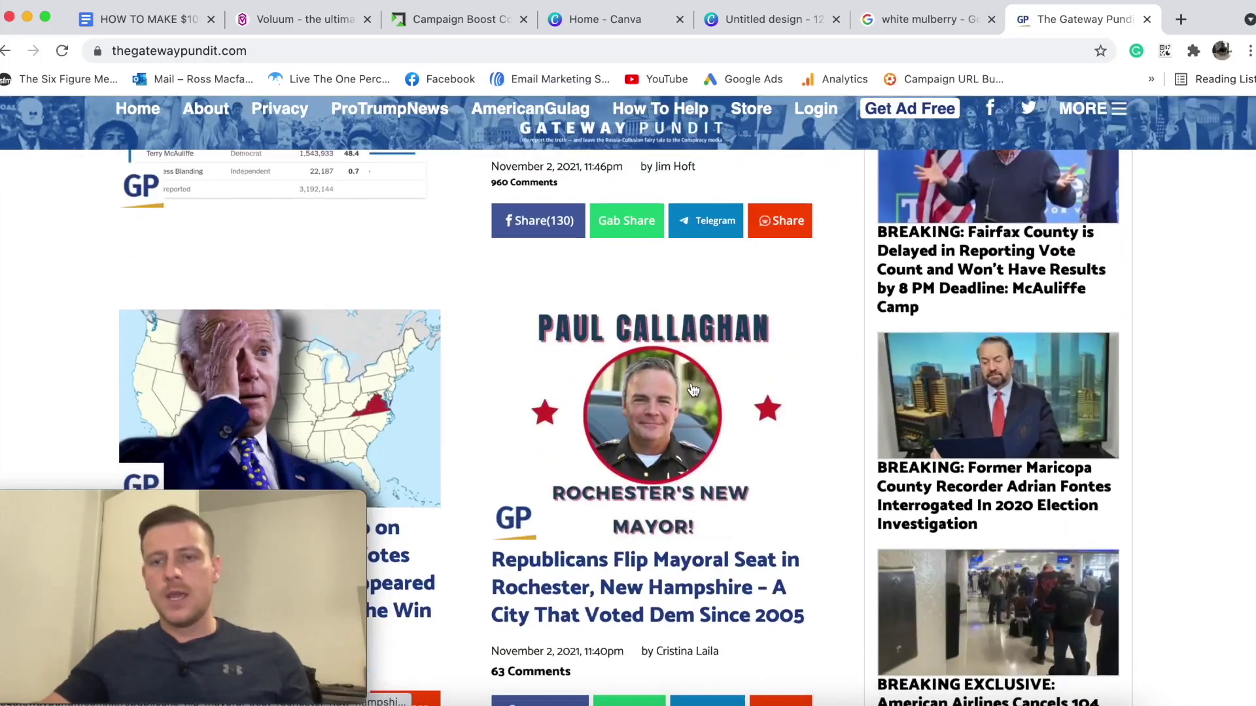
scroll(653, 359, "down", 15)
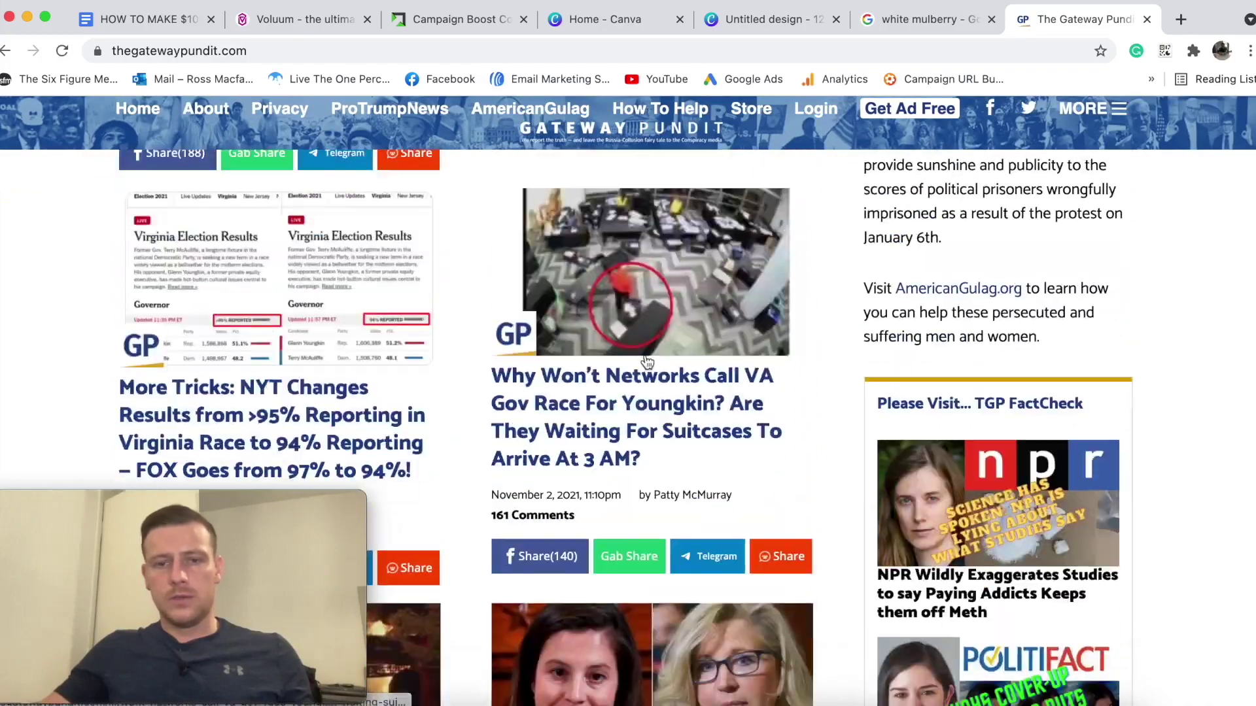
scroll(518, 354, "down", 10)
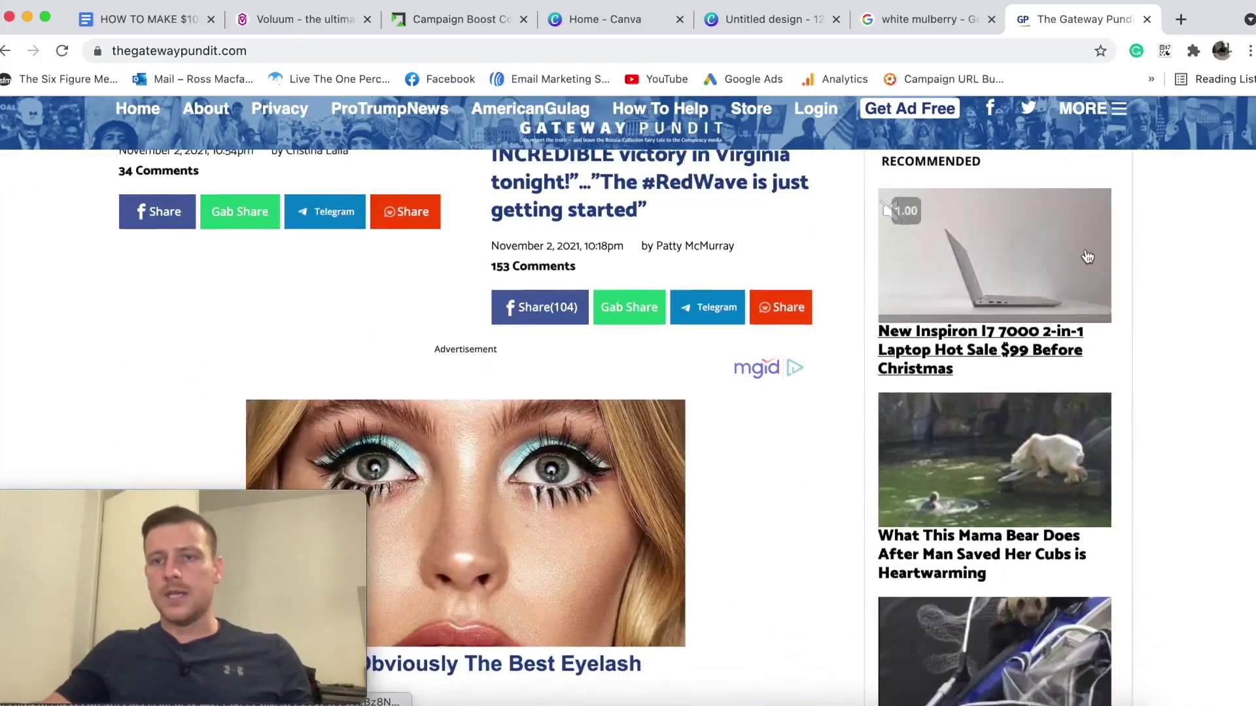
scroll(915, 365, "up", 8)
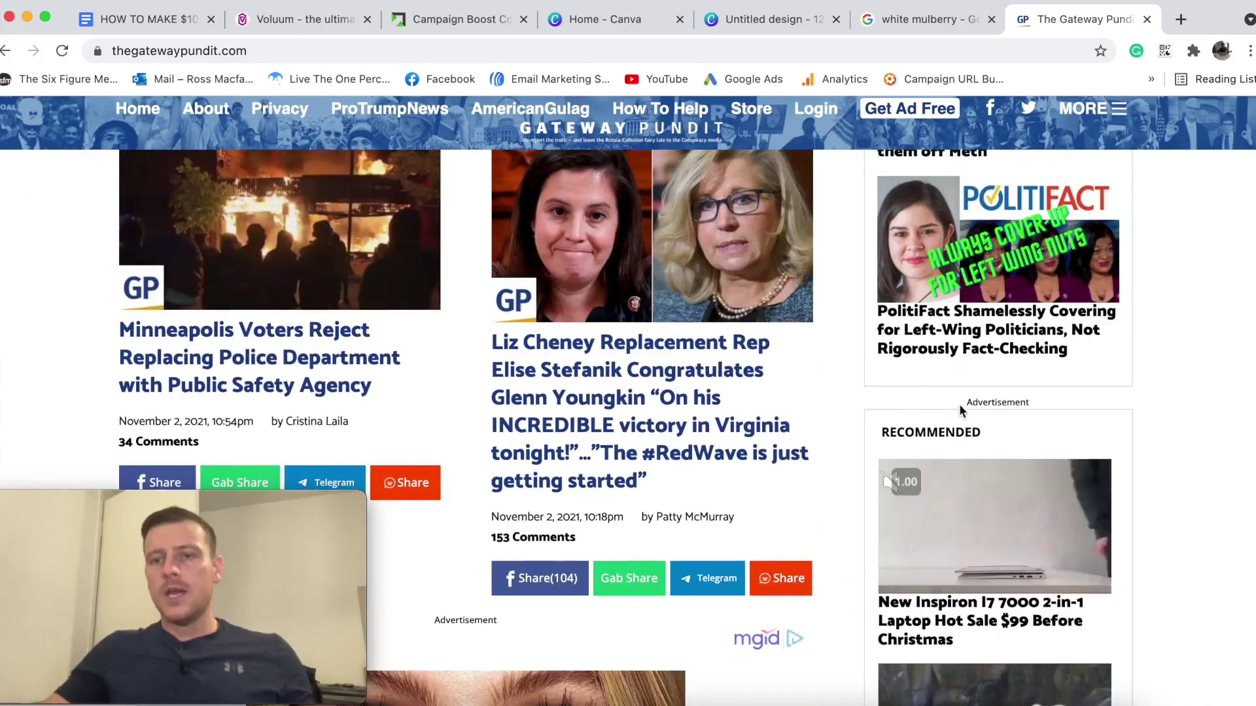
scroll(1175, 406, "down", 2)
scroll(1175, 399, "down", 8)
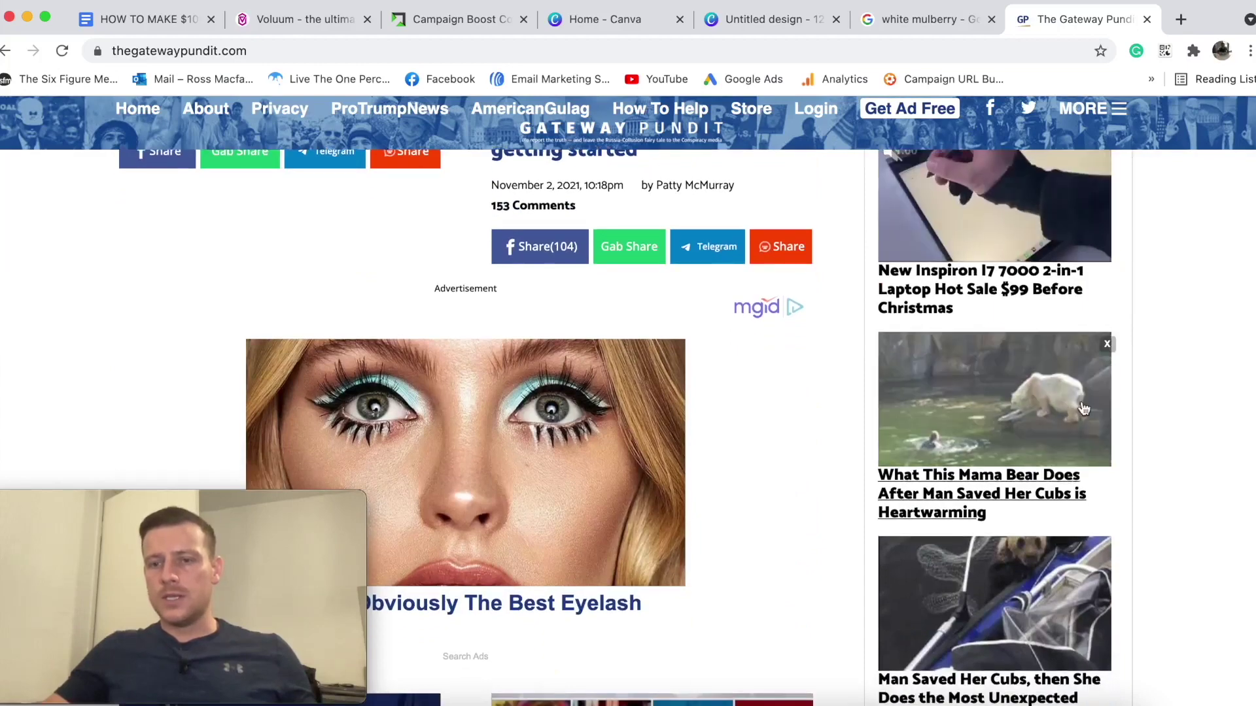
scroll(1174, 412, "down", 2)
scroll(1172, 428, "down", 2)
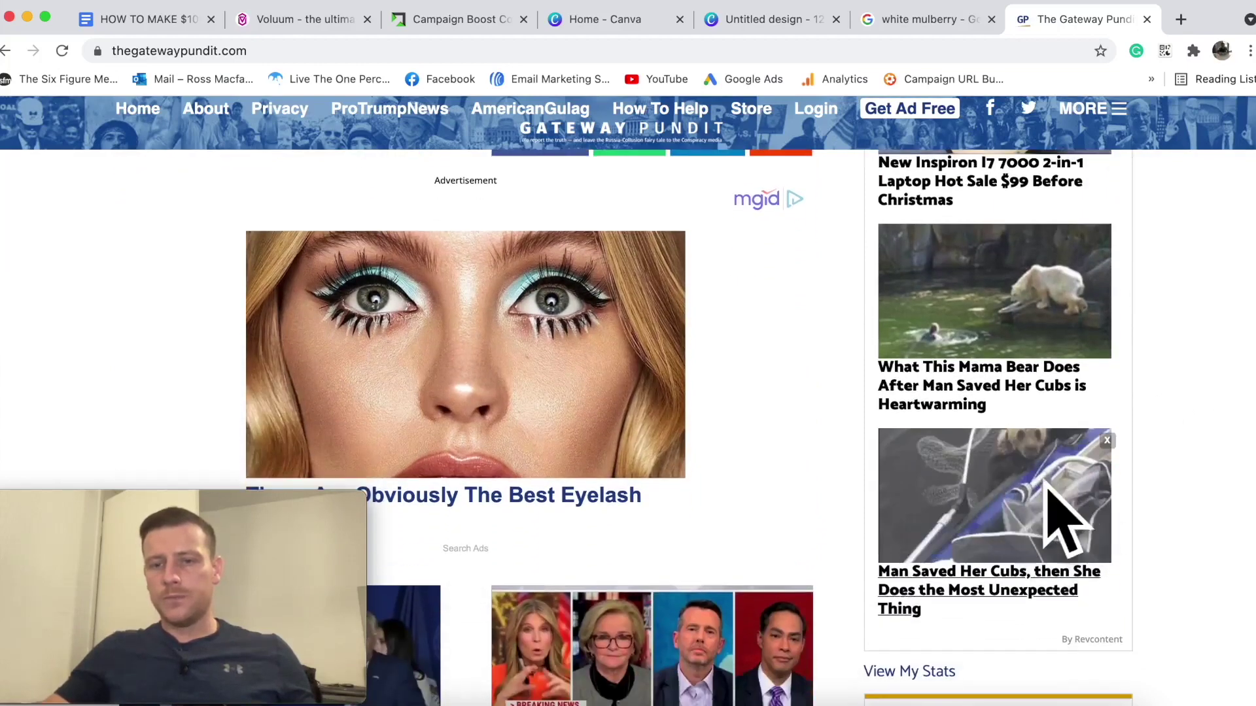
scroll(1079, 392, "up", 8)
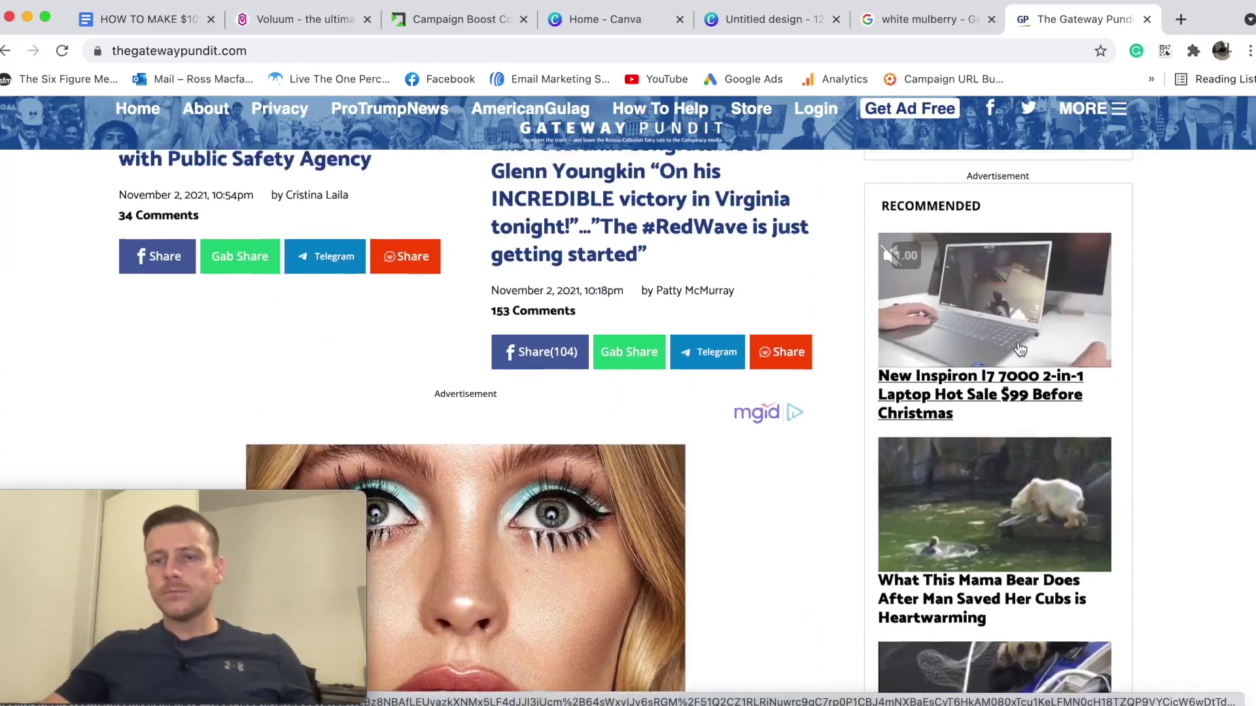
scroll(1008, 536, "down", 4)
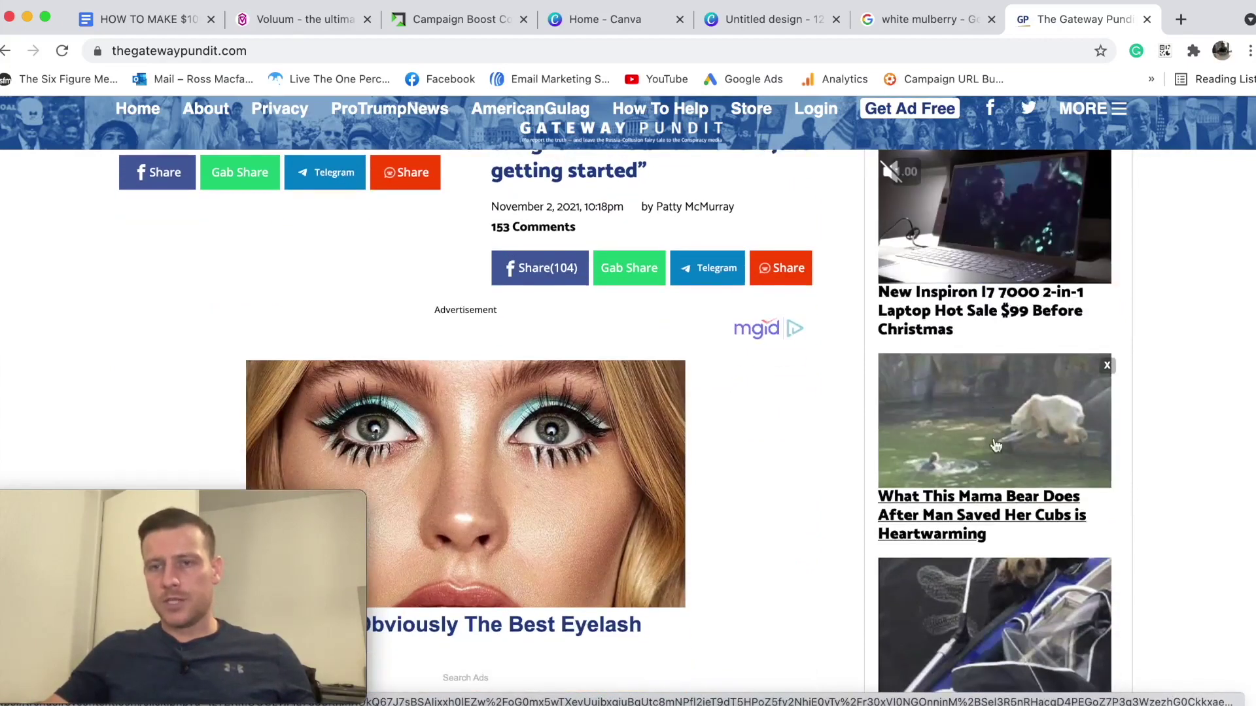
scroll(1007, 327, "down", 6)
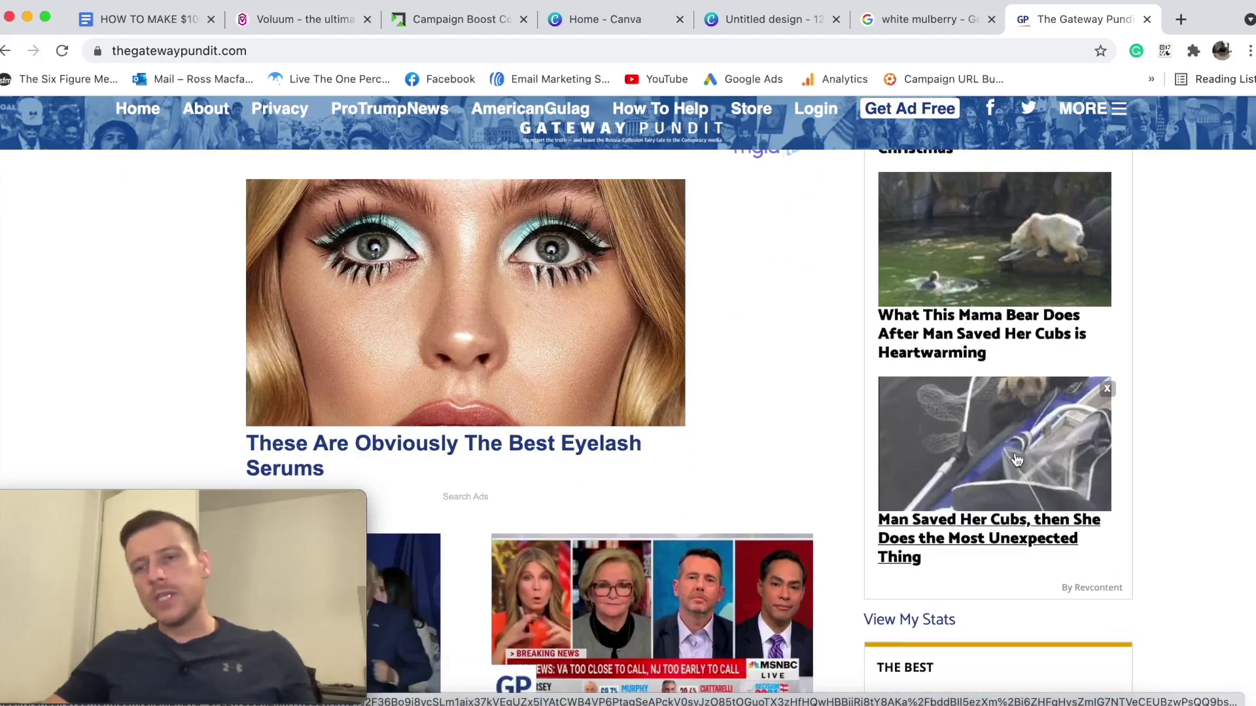
scroll(1020, 402, "down", 4)
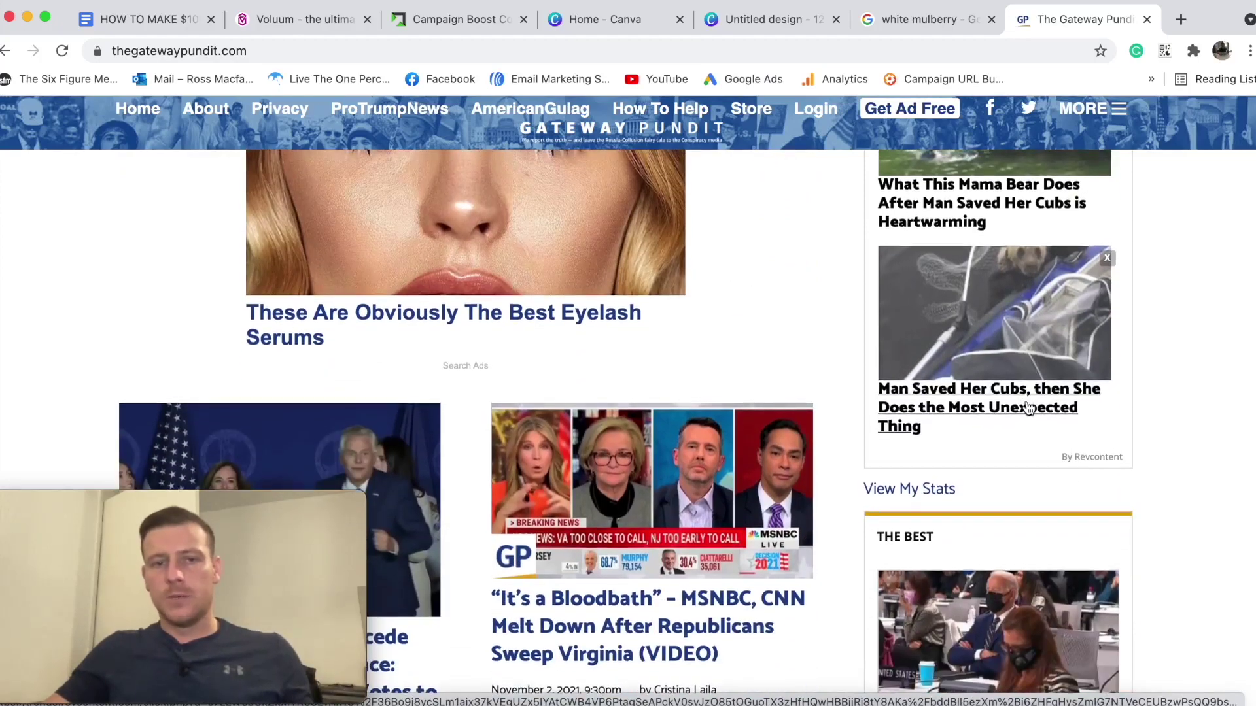
scroll(961, 339, "down", 12)
scroll(962, 352, "down", 4)
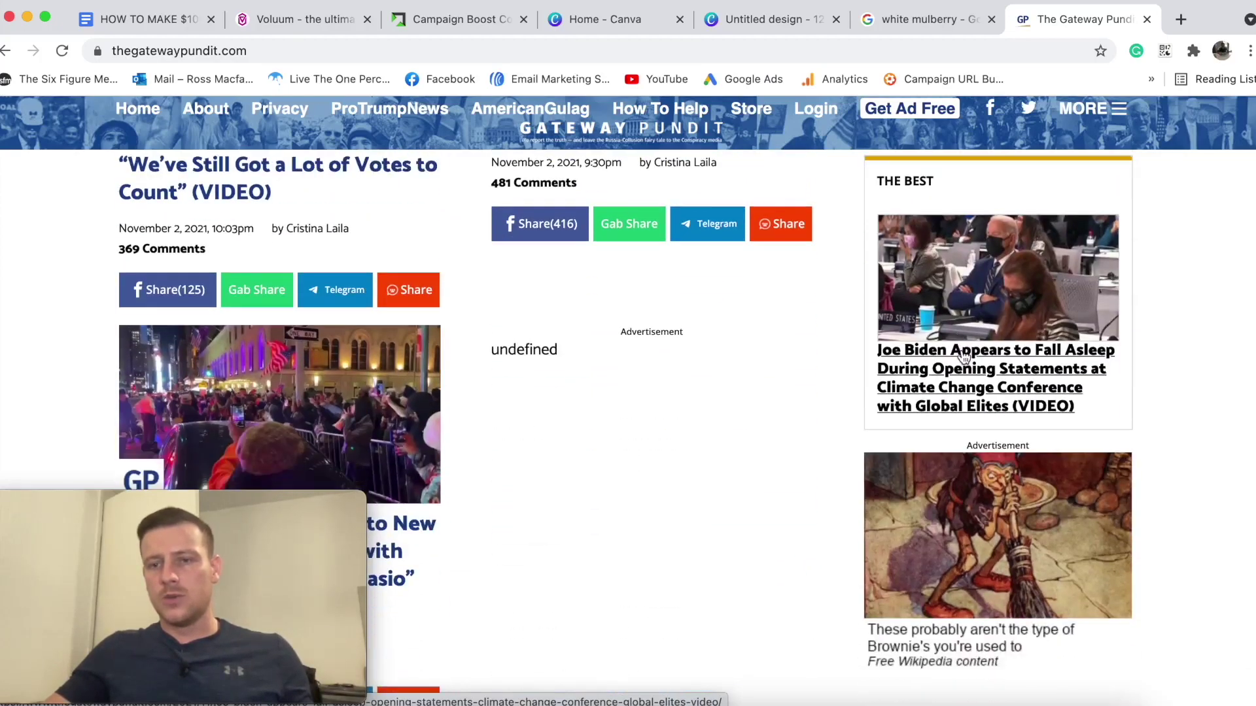
scroll(965, 358, "up", 4)
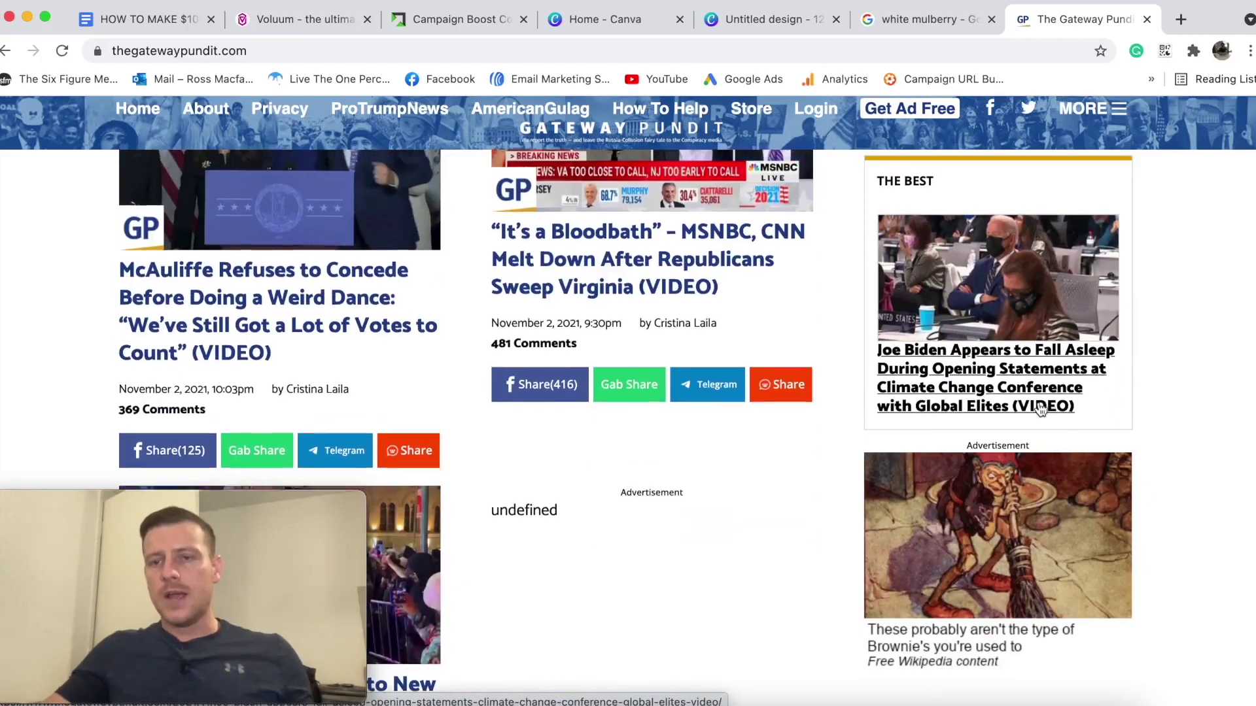
scroll(968, 360, "down", 10)
scroll(1011, 400, "up", 10)
scroll(1046, 289, "up", 8)
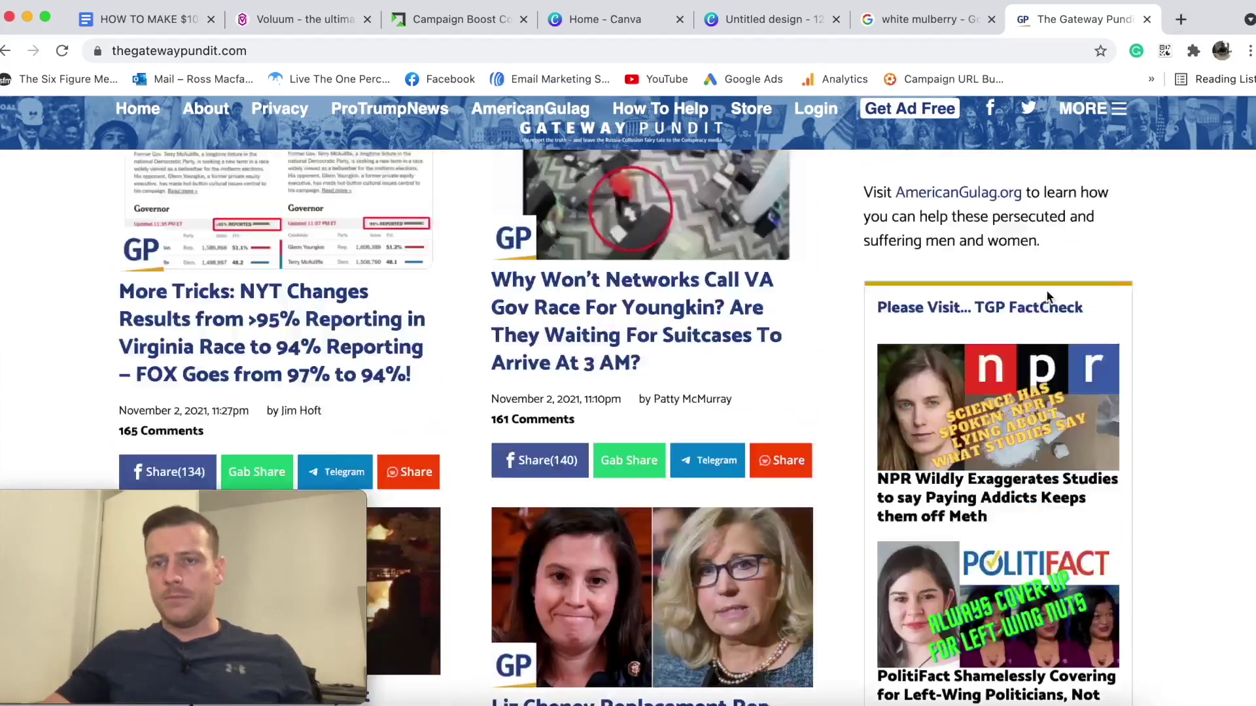
Review the remaining Revcontent recommended ads in the Gateway Pundit sidebar, and close the site's tab.
scroll(1047, 290, "down", 12)
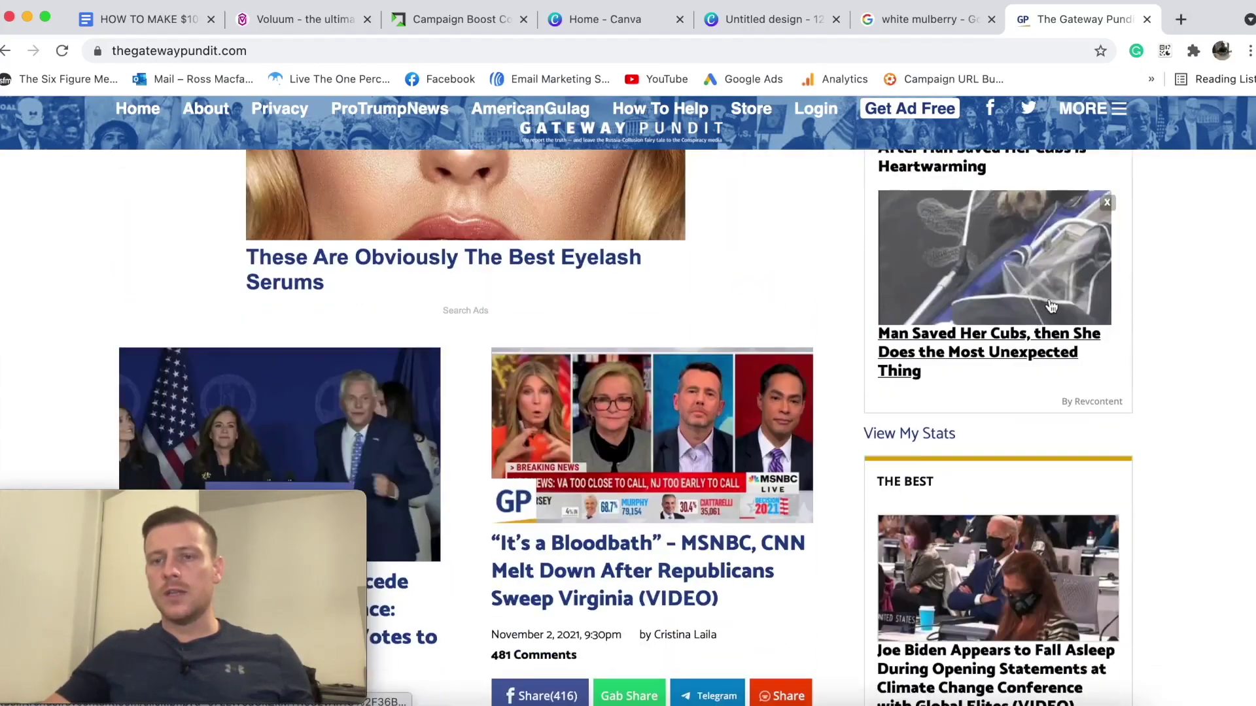
scroll(1056, 308, "up", 6)
scroll(1056, 308, "up", 1)
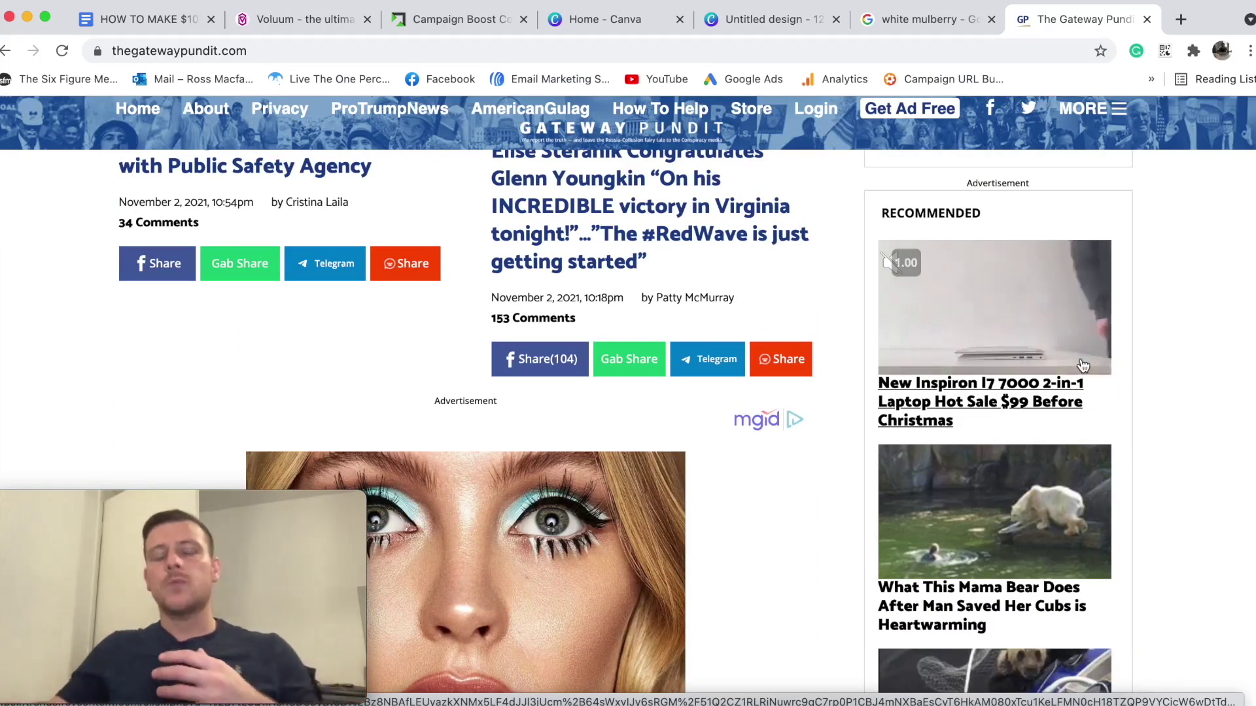
scroll(1134, 382, "down", 3)
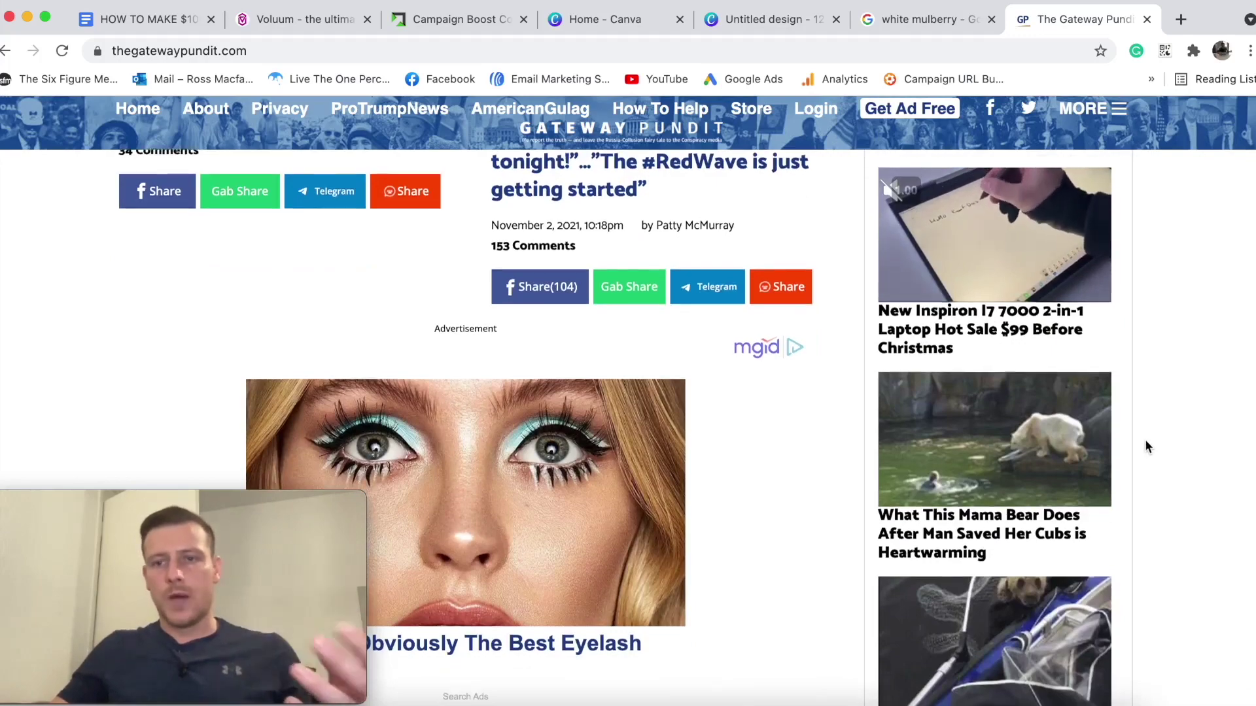
scroll(1145, 442, "down", 3)
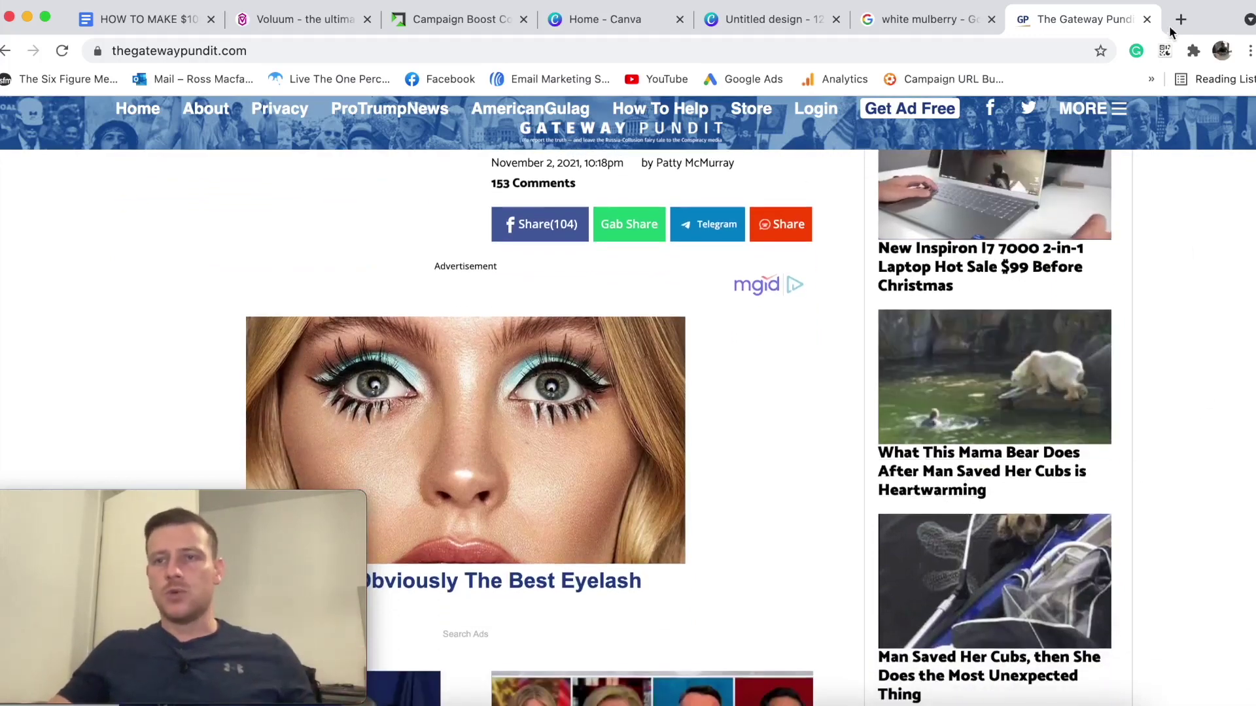
left_click(1146, 19)
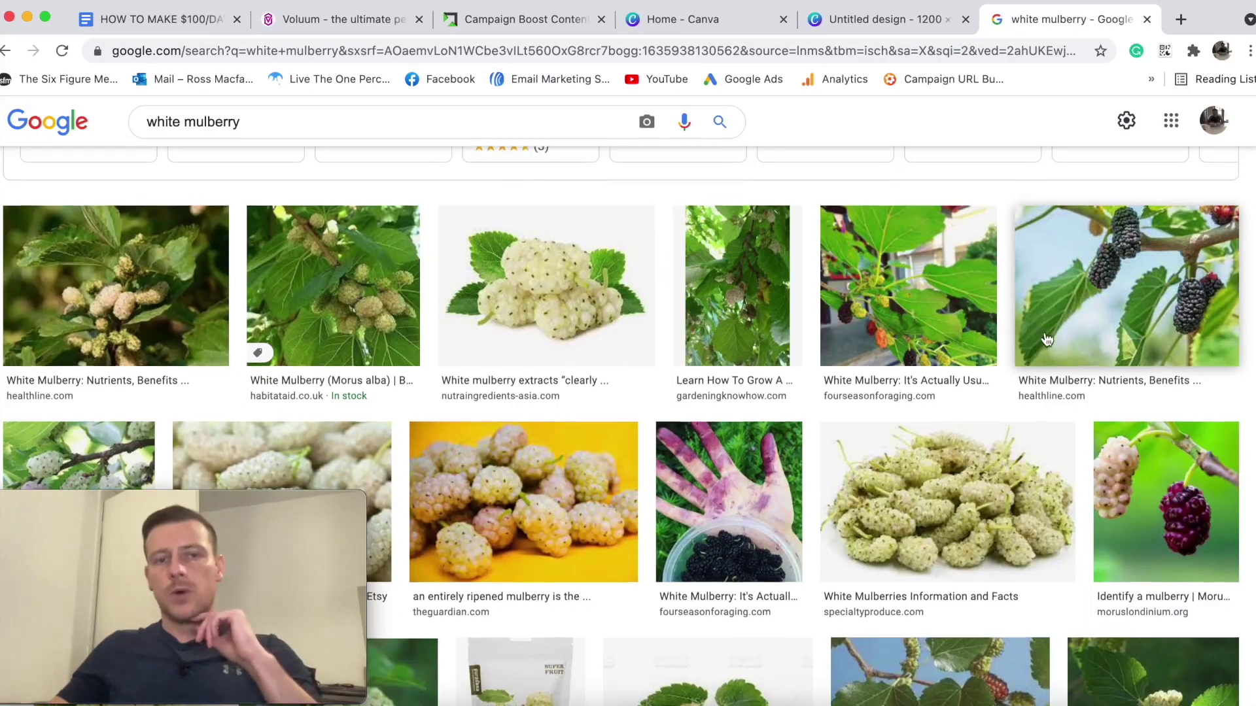
Change the Google Images search to "women holding white mulberry".
scroll(1041, 330, "up", 5)
scroll(1044, 332, "down", 5)
scroll(1047, 337, "up", 5)
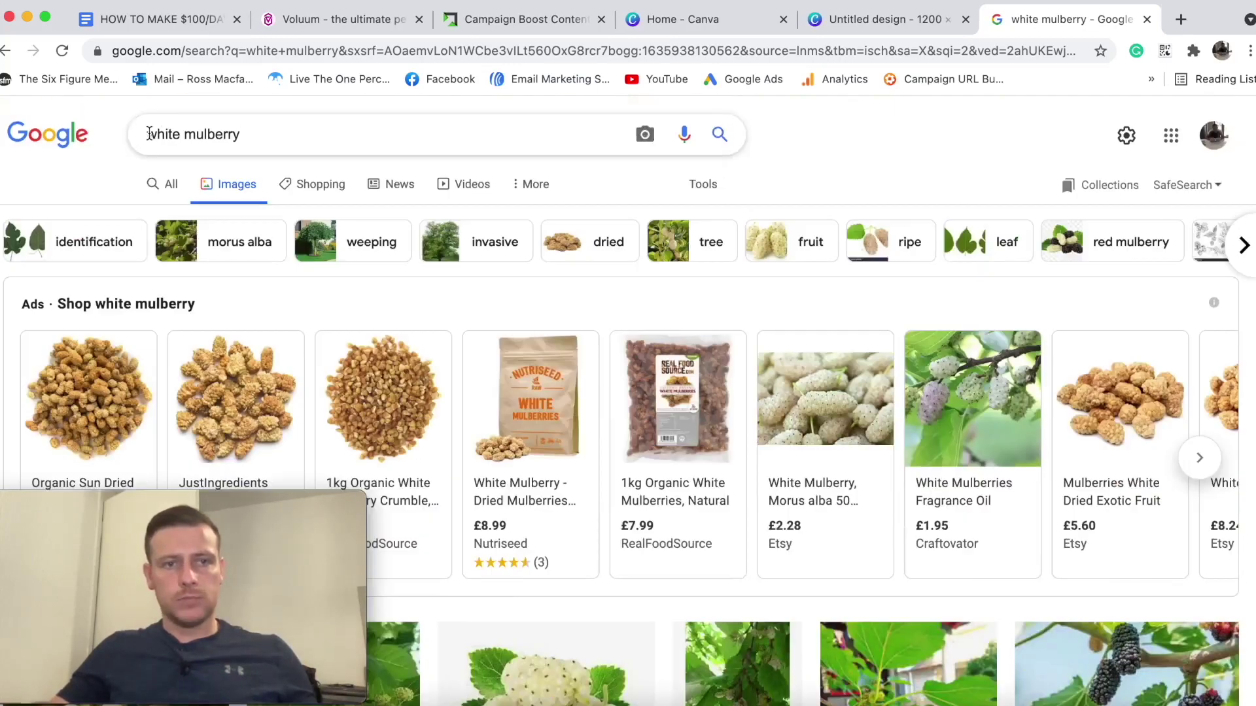
left_click(149, 135)
type("wom")
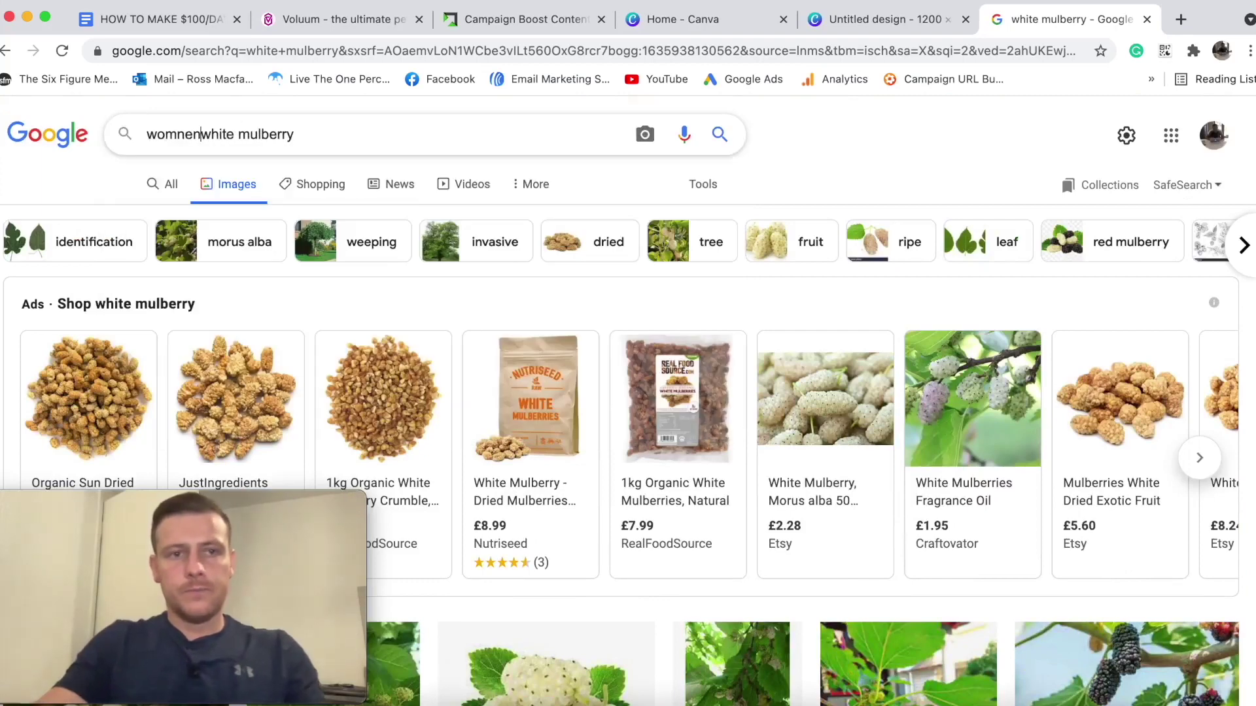
type("en hol")
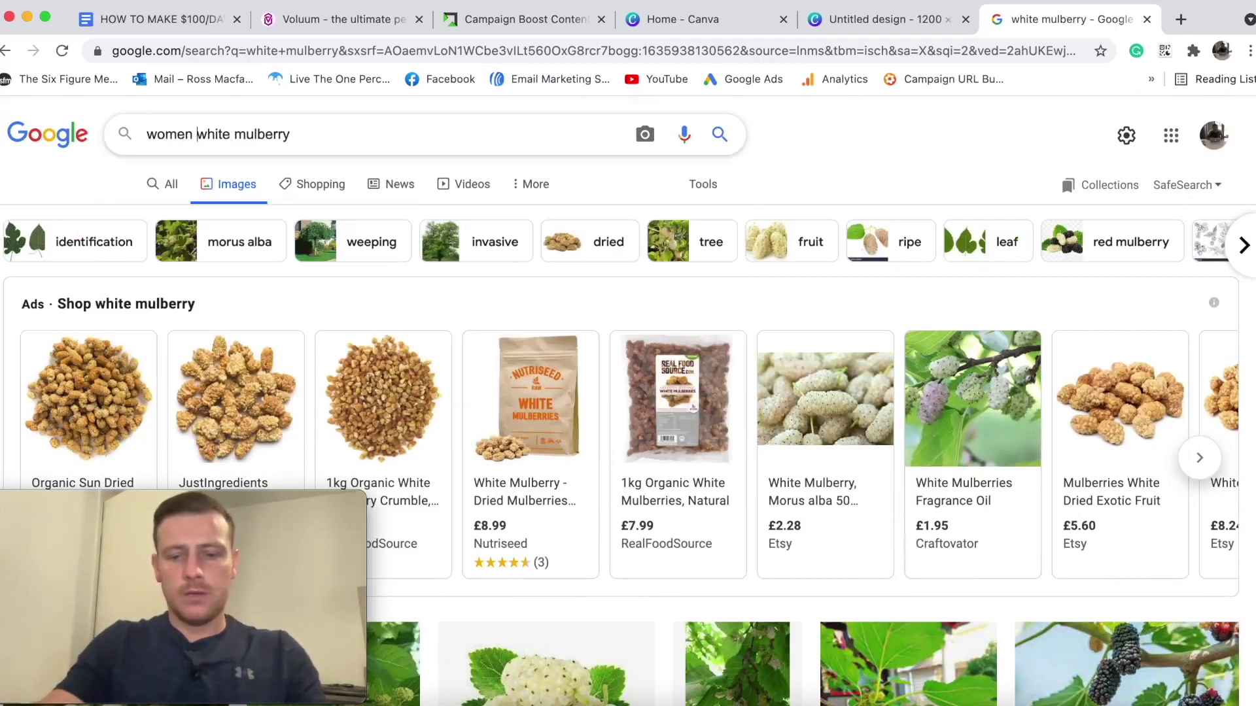
type("ding")
key("Return")
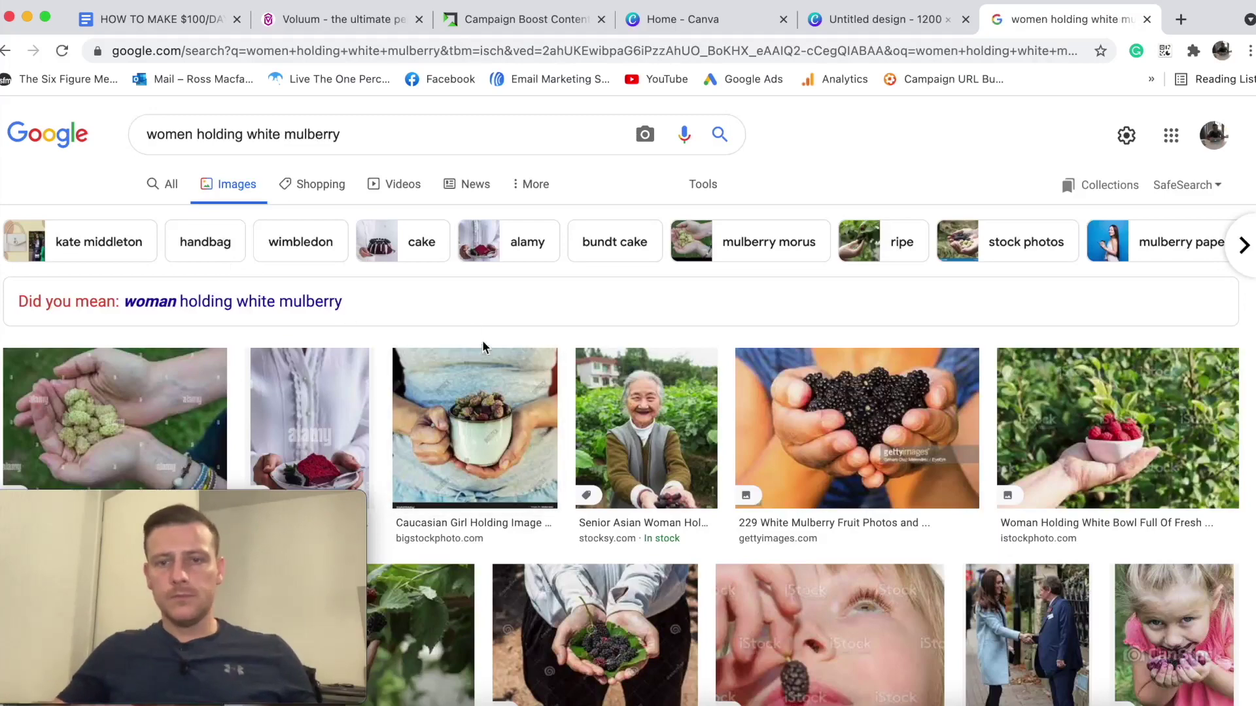
Preview the senior woman holding mulberries, and open the related image of the smiling couple behind a basket of mulberries.
left_click(638, 354)
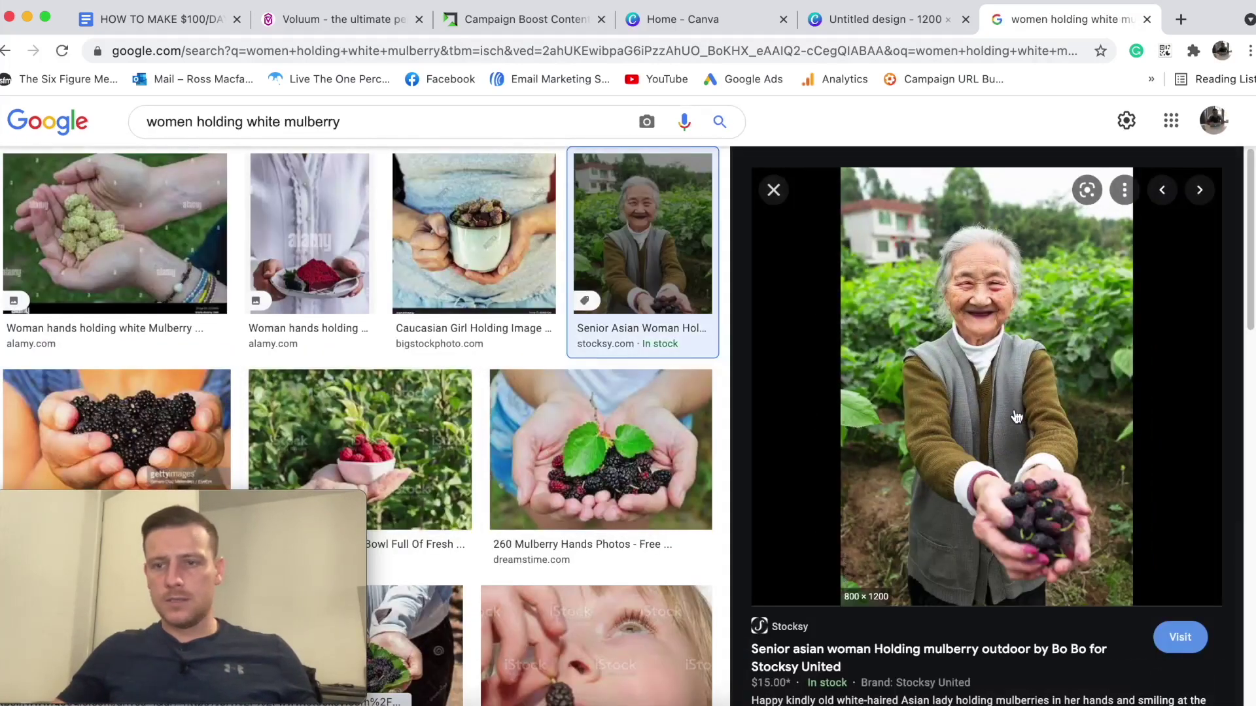
scroll(1000, 366, "up", 2)
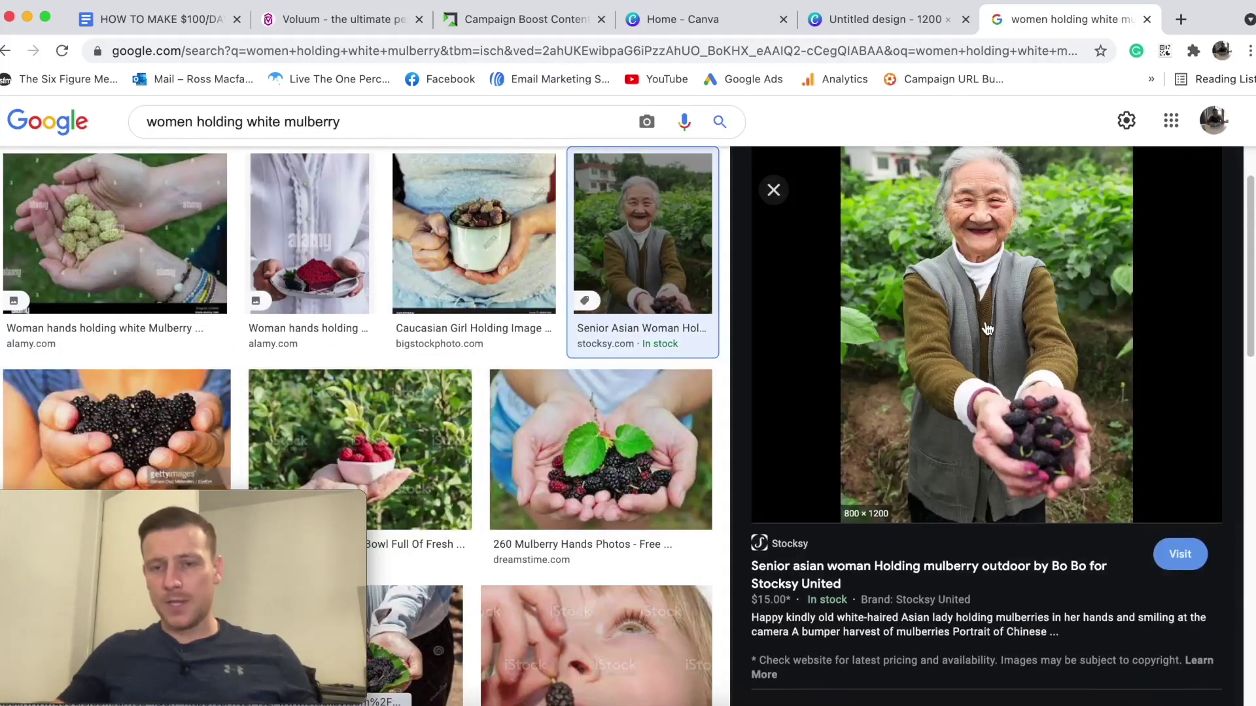
scroll(991, 327, "down", 8)
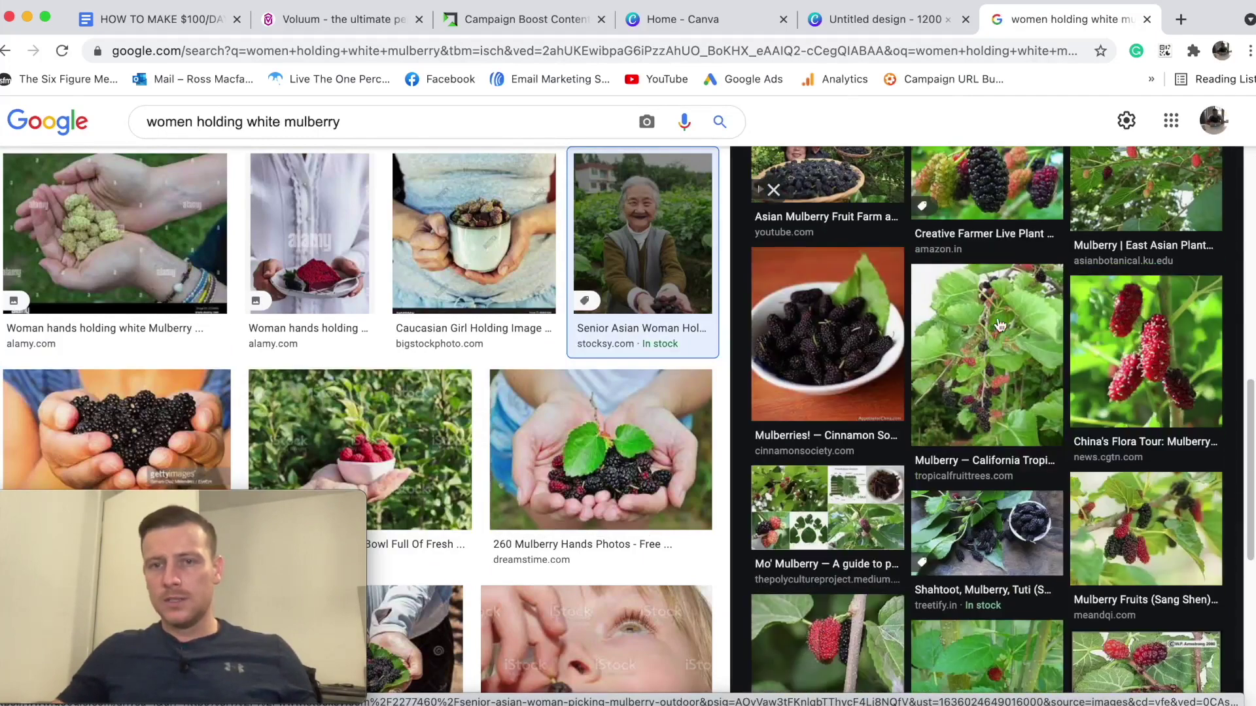
scroll(1050, 329, "down", 5)
scroll(1034, 329, "up", 10)
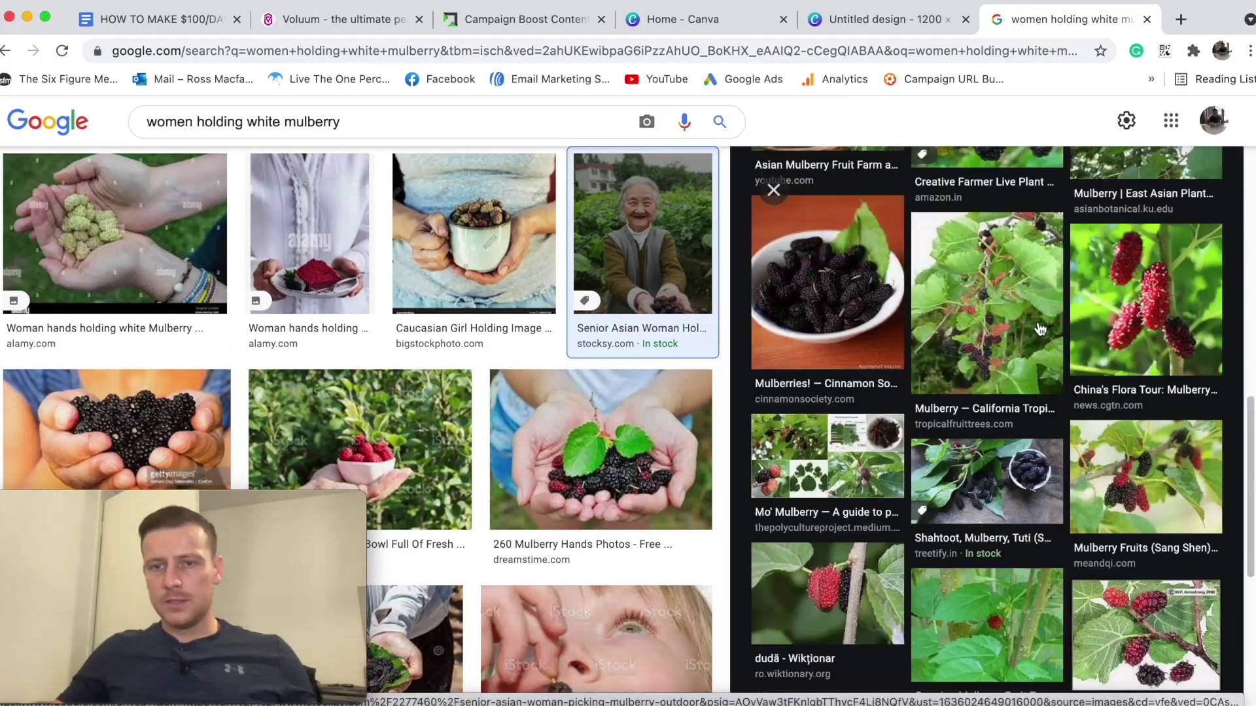
left_click(843, 411)
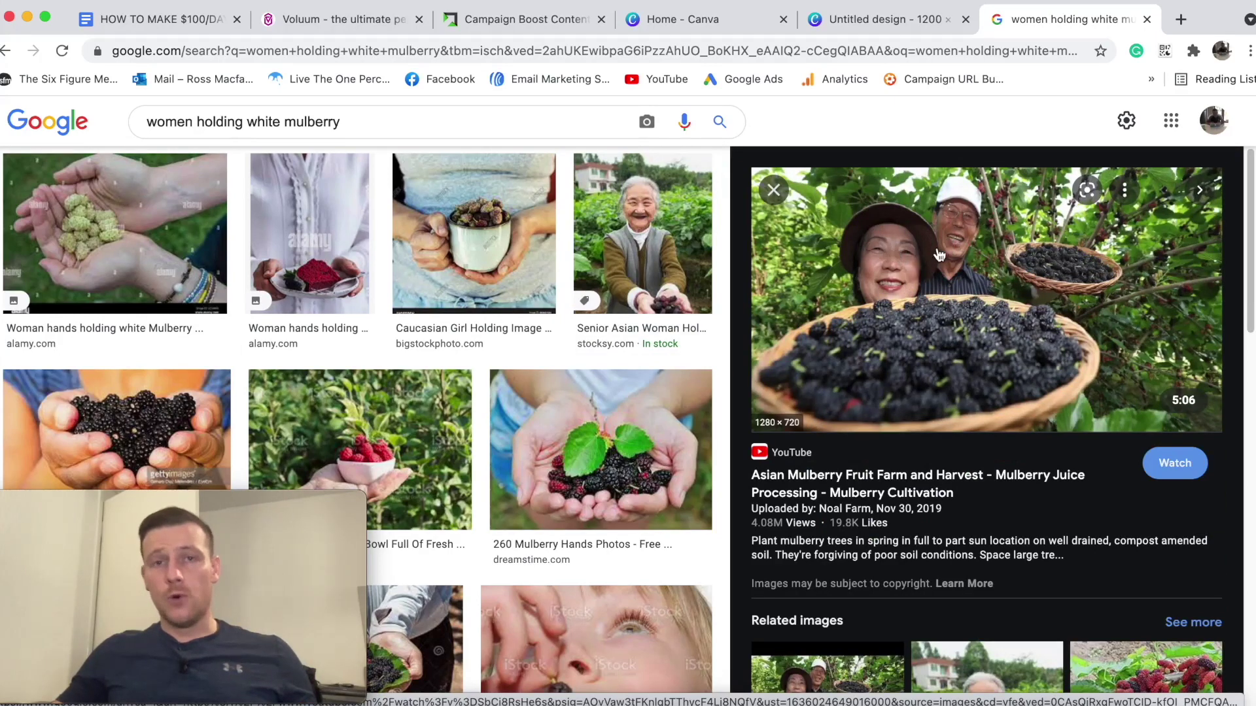
Save the couple's mulberry harvest image to Downloads as "Diabetes Image 1".
right_click(923, 288)
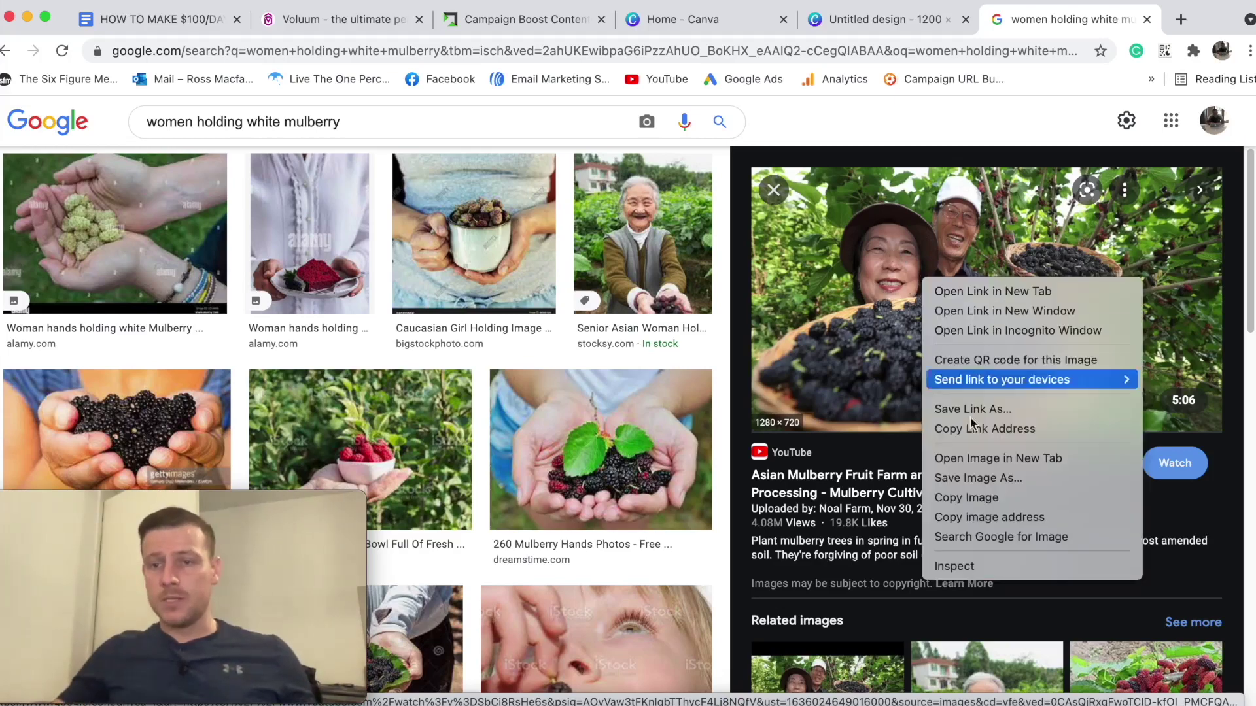
left_click(974, 476)
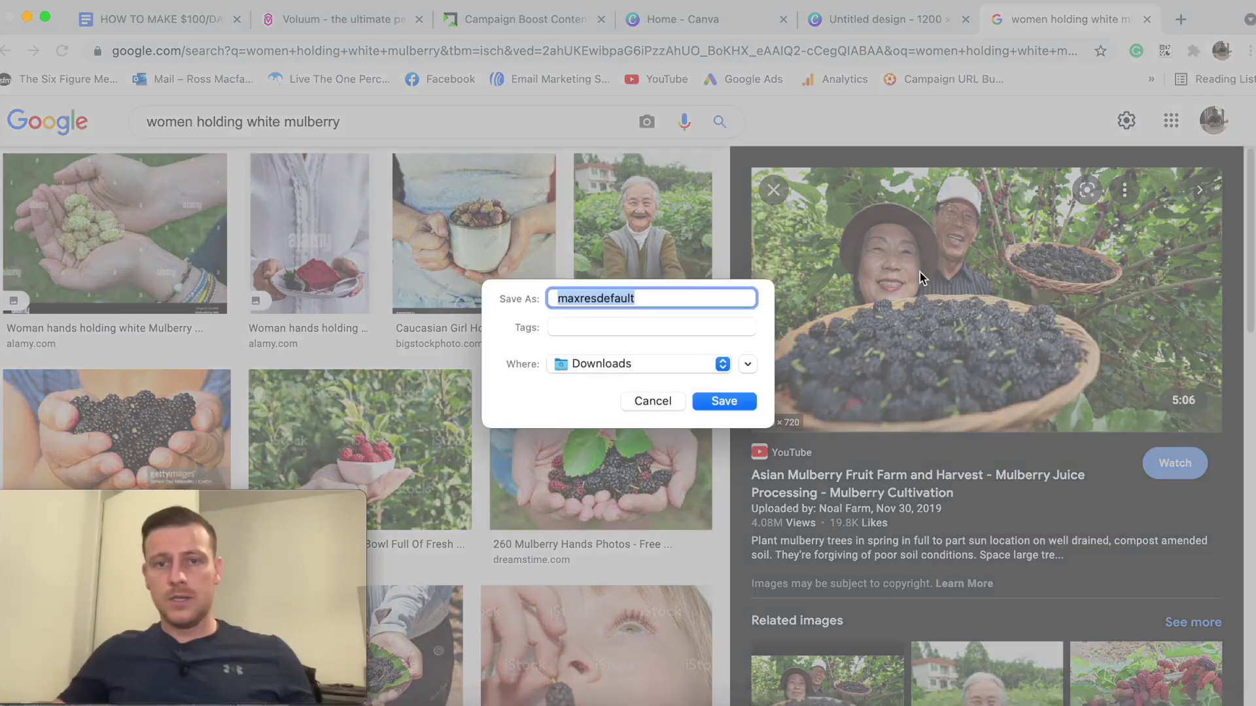
key("BackSpace")
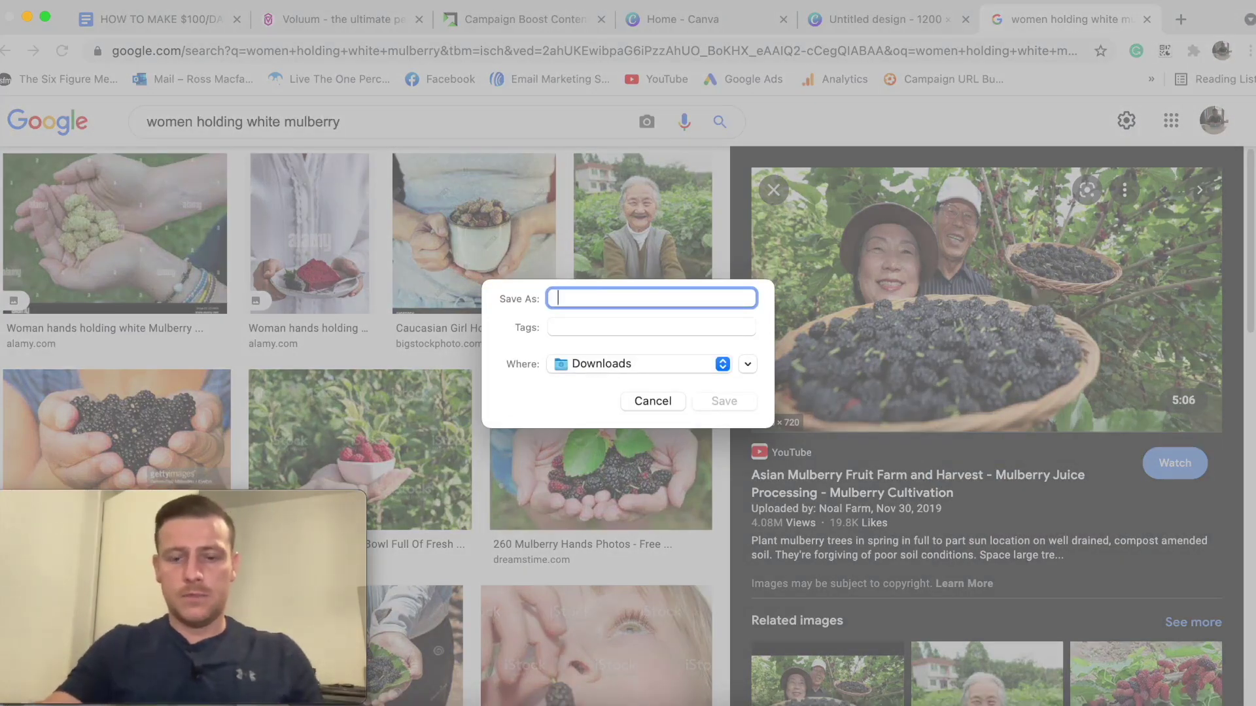
type("Imna")
key("BackSpace")
key("BackSpace")
key("BackSpace")
type("D")
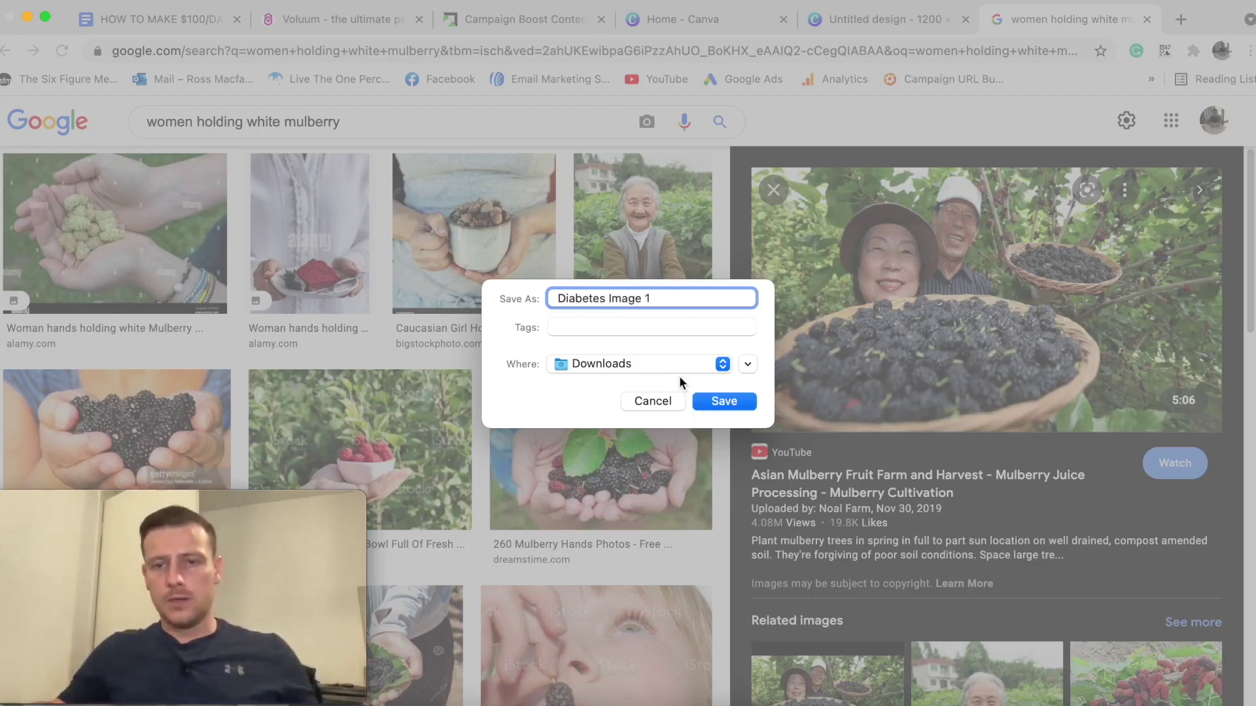
left_click(715, 401)
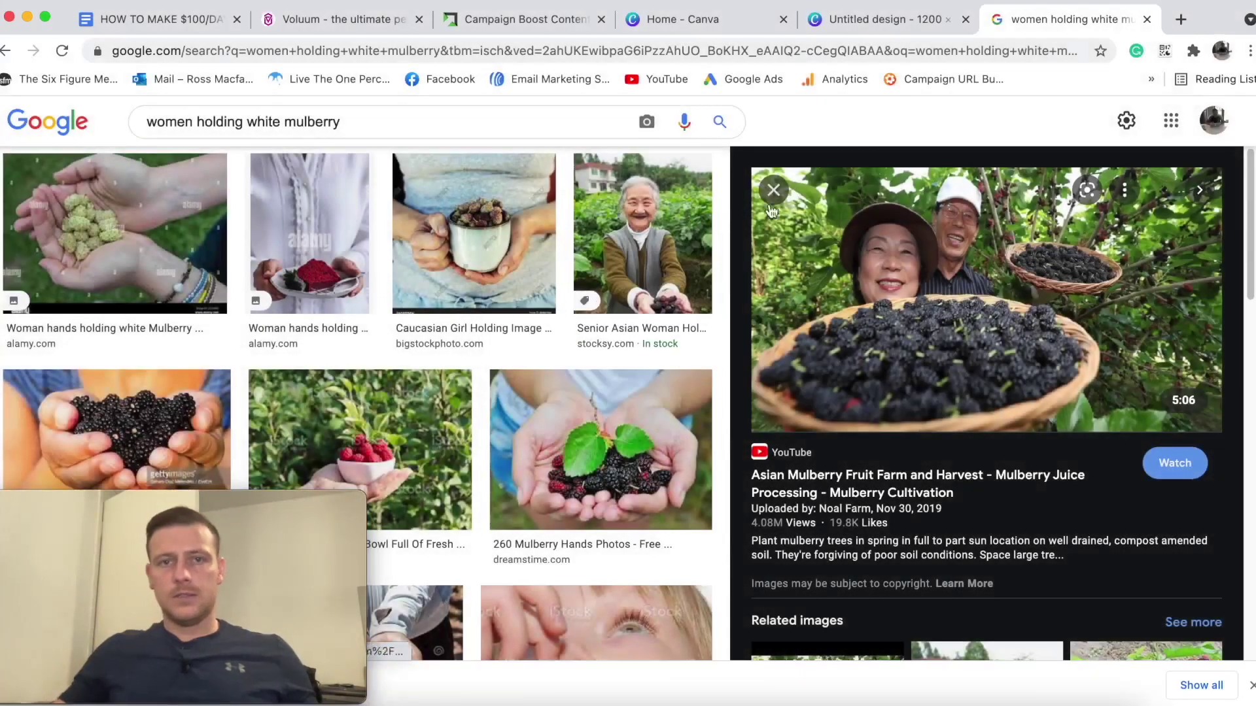
Close the Canva home tab and return to the untitled 1200 x 800 px design.
left_click(880, 19)
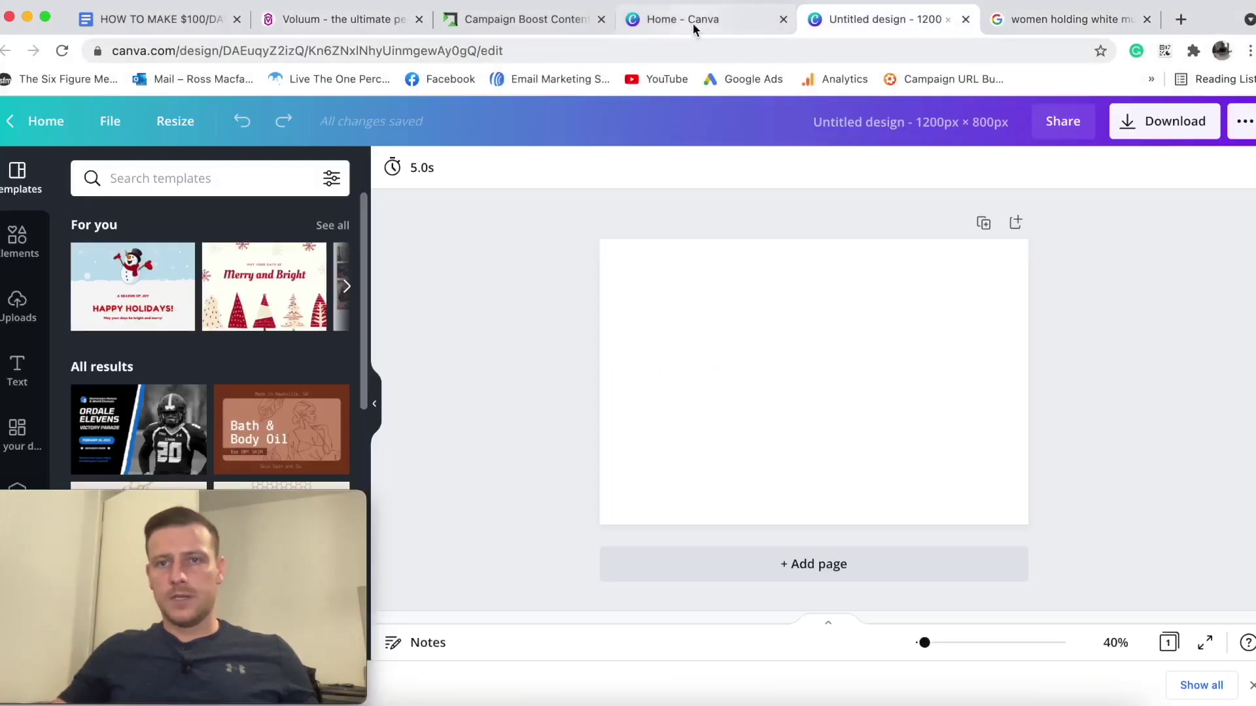
left_click(692, 21)
left_click(782, 21)
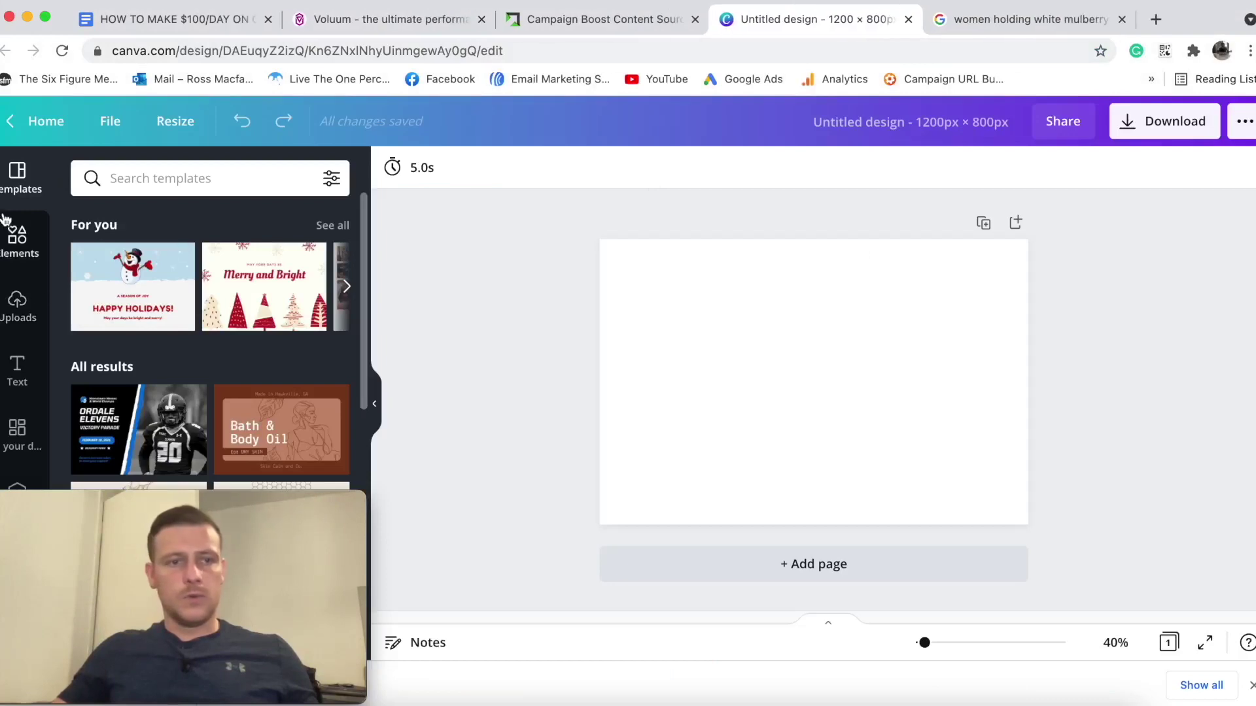
Upload Diabetes Image 1 .jpeg from Downloads to the Canva uploads.
left_click(17, 305)
left_click(176, 241)
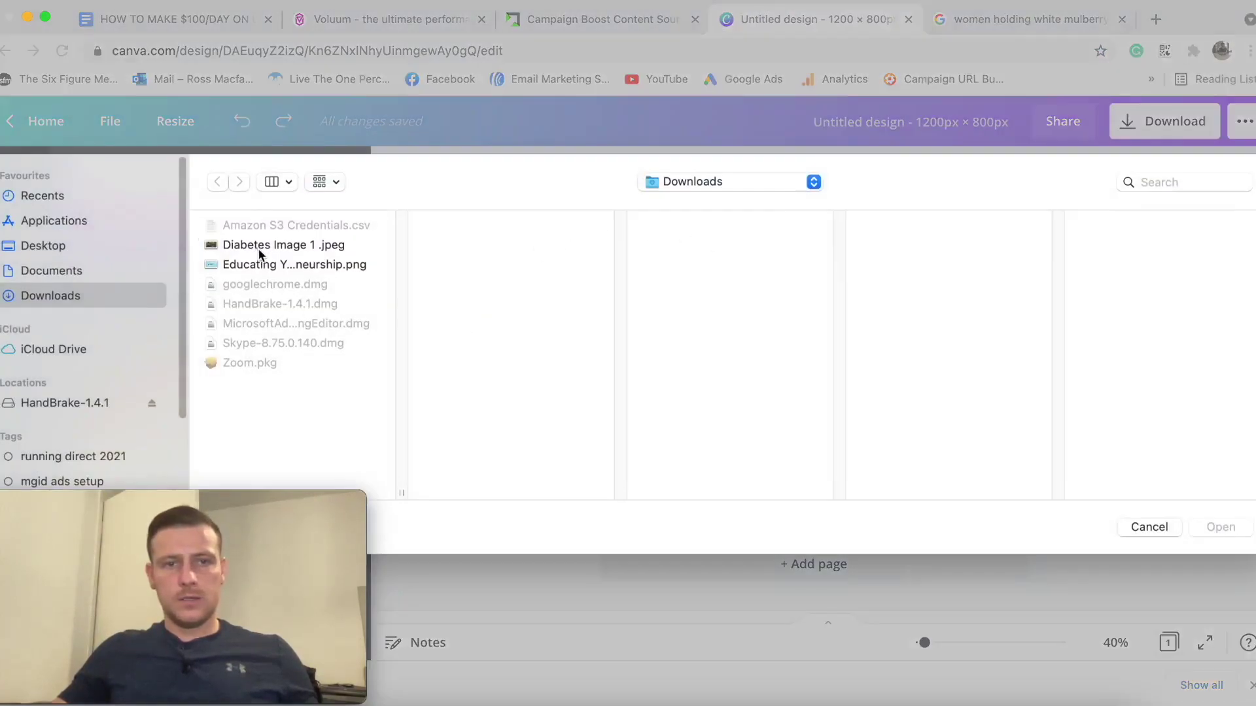
left_click(258, 249)
left_click(1197, 528)
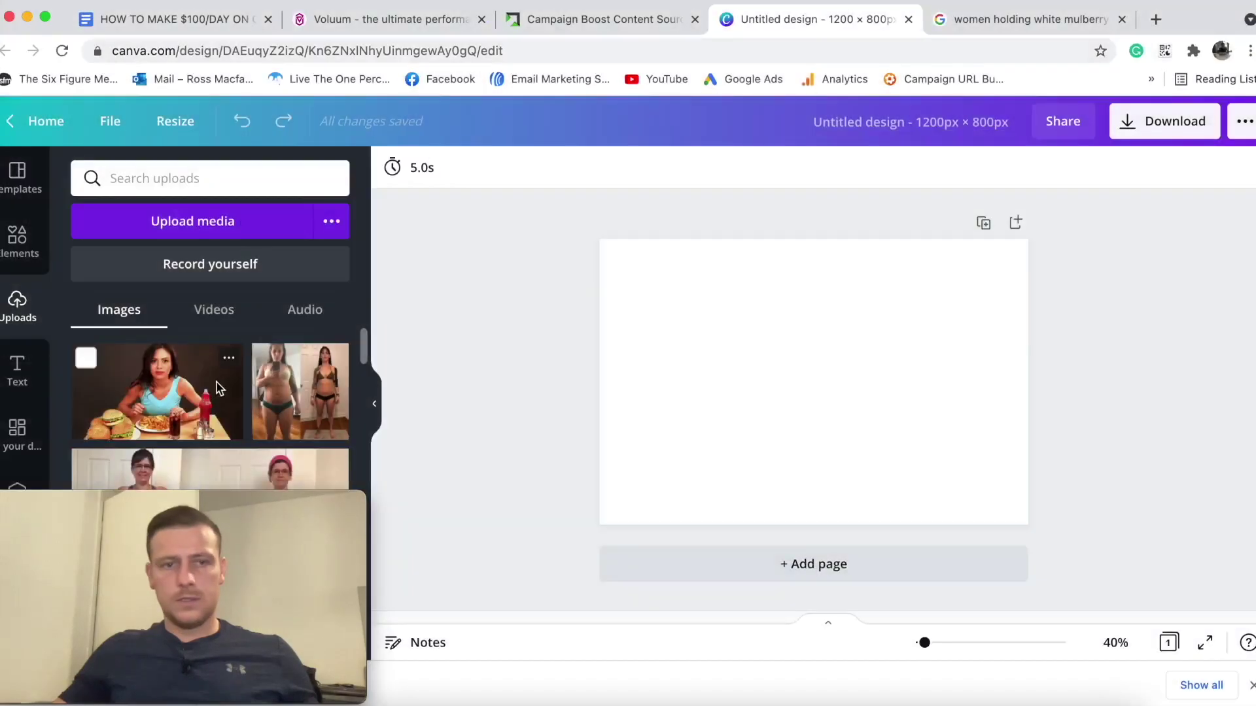
Place the uploaded mulberry photo on the blank page and enlarge it to fill the whole 1200 x 800 px canvas.
left_click(147, 390)
left_click_drag(897, 383, 833, 323)
left_click_drag(892, 405, 1029, 481)
left_click_drag(815, 481, 815, 527)
left_click(1189, 392)
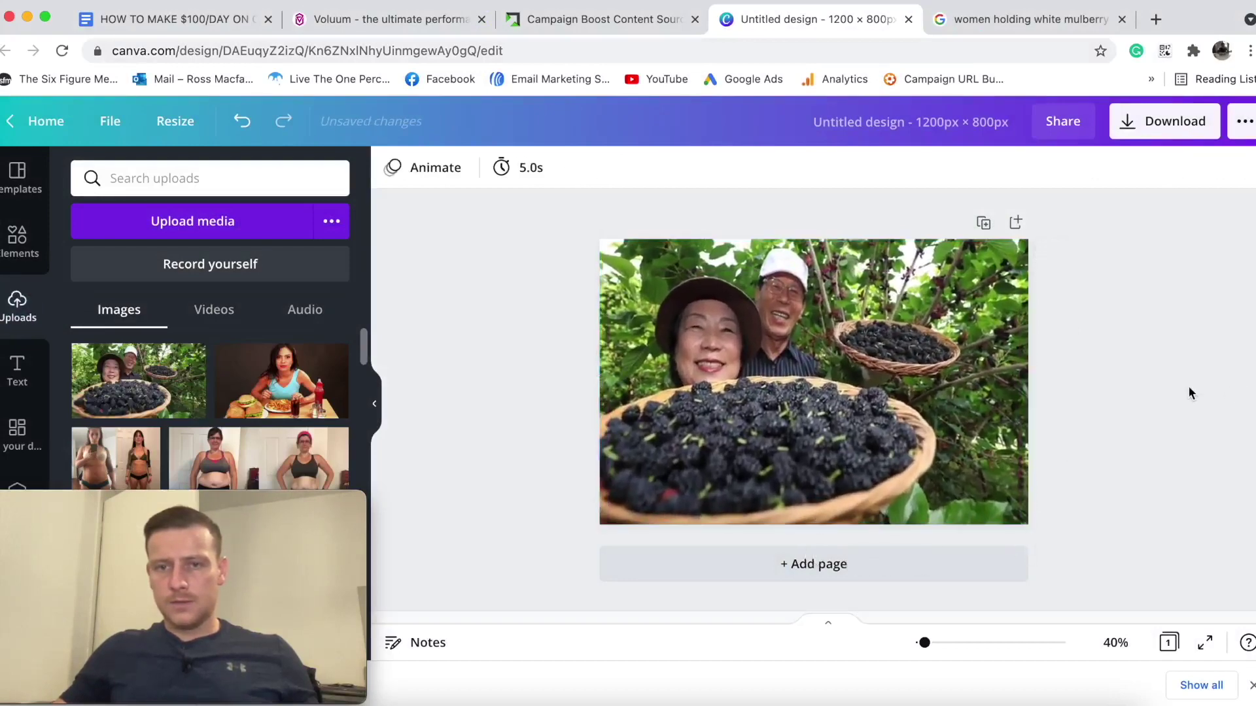
left_click(1001, 294)
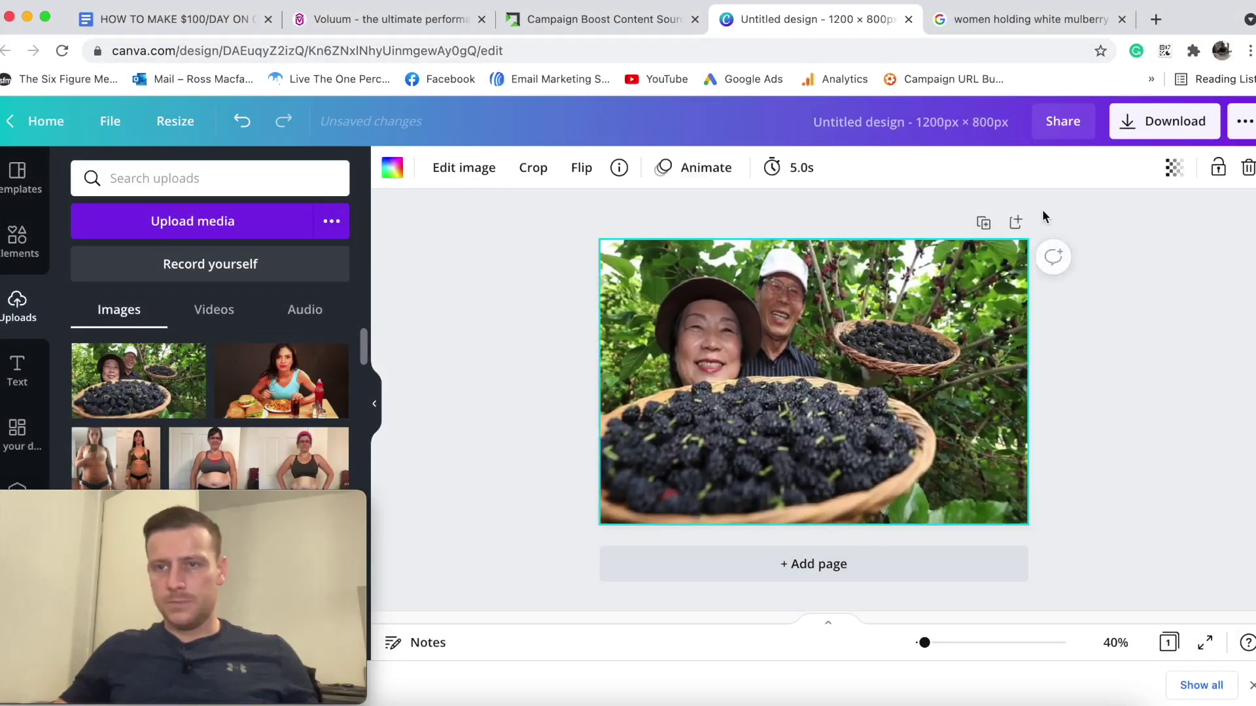
left_click(1132, 142)
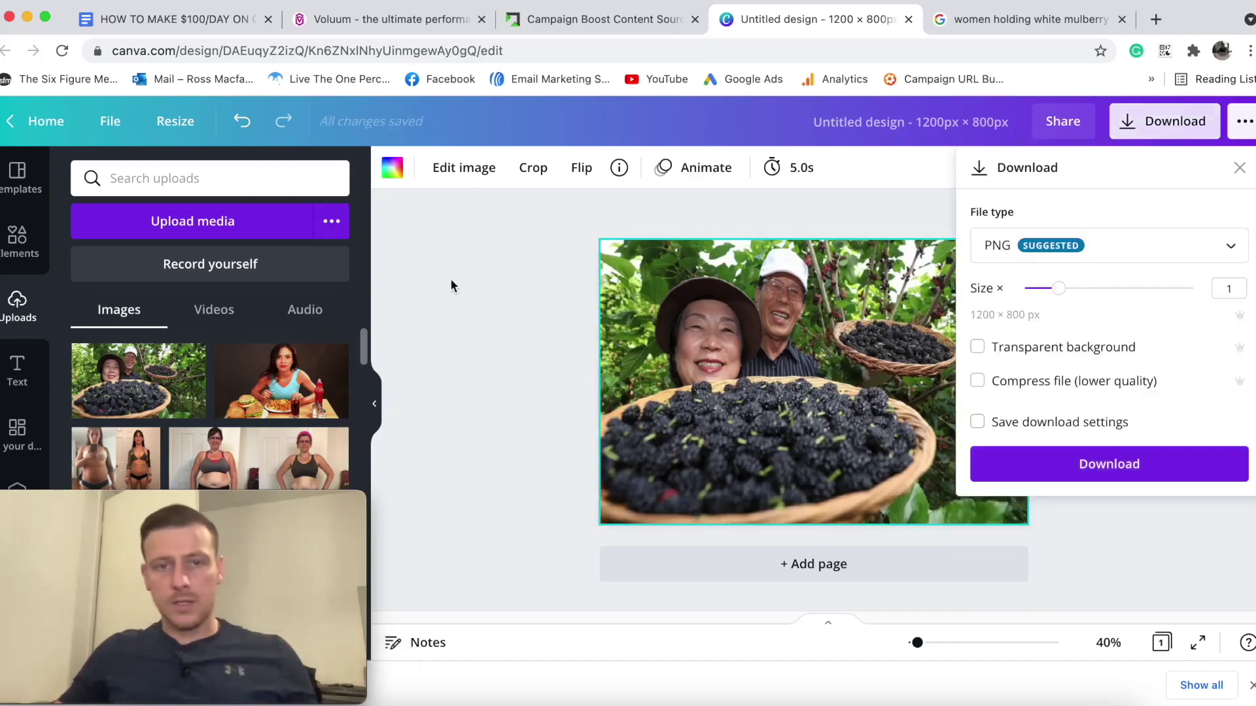
left_click(1053, 373)
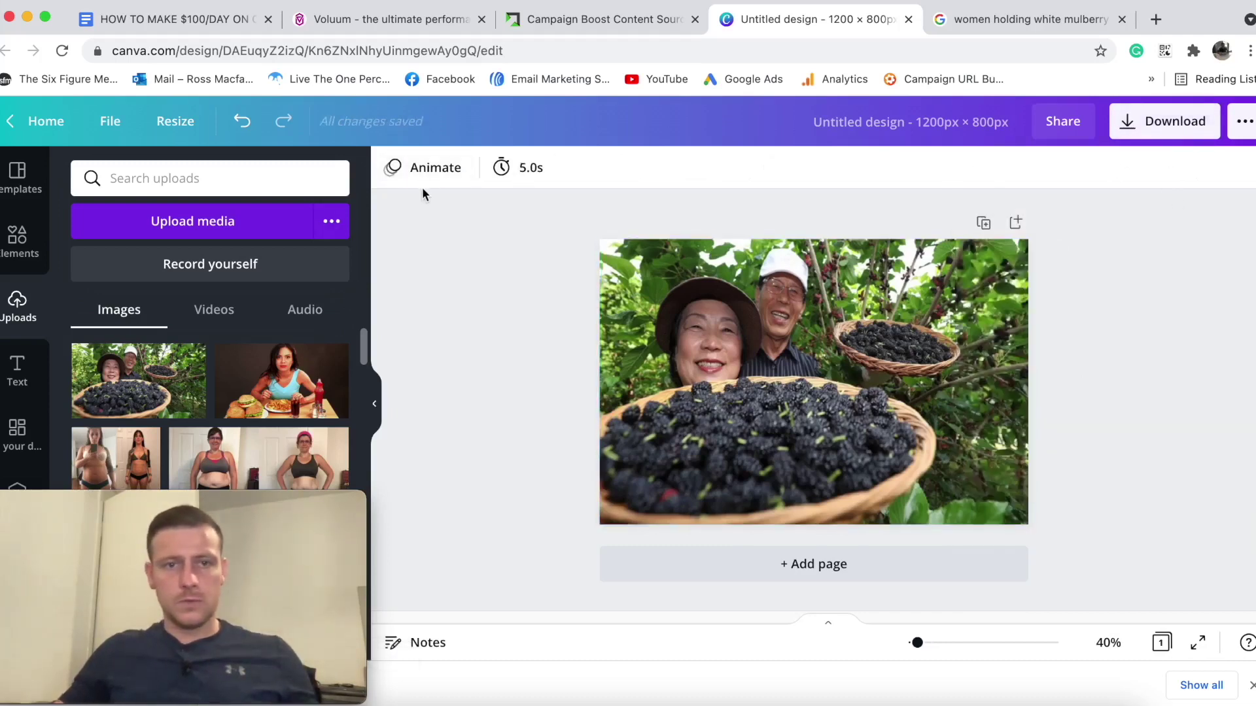
Adjust the mulberry photo to a brightness of 20 and a contrast of 28.
left_click(660, 294)
left_click(448, 175)
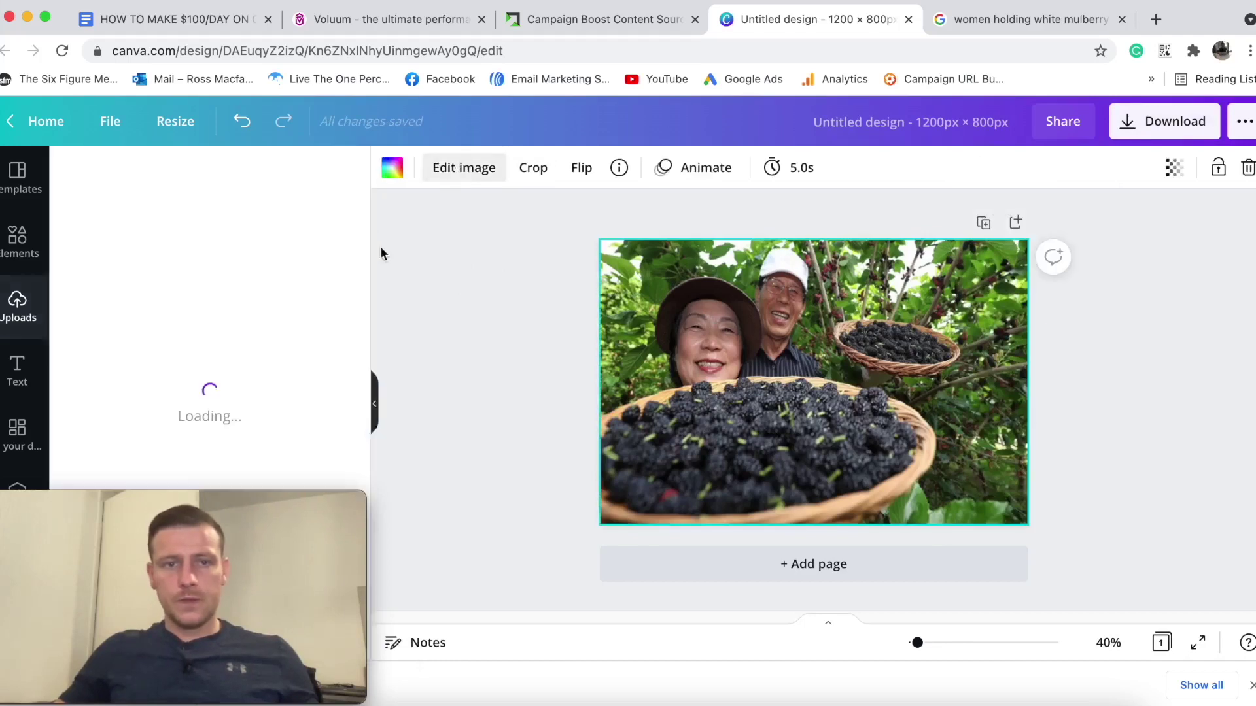
scroll(229, 313, "down", 5)
left_click_drag(211, 333, 236, 339)
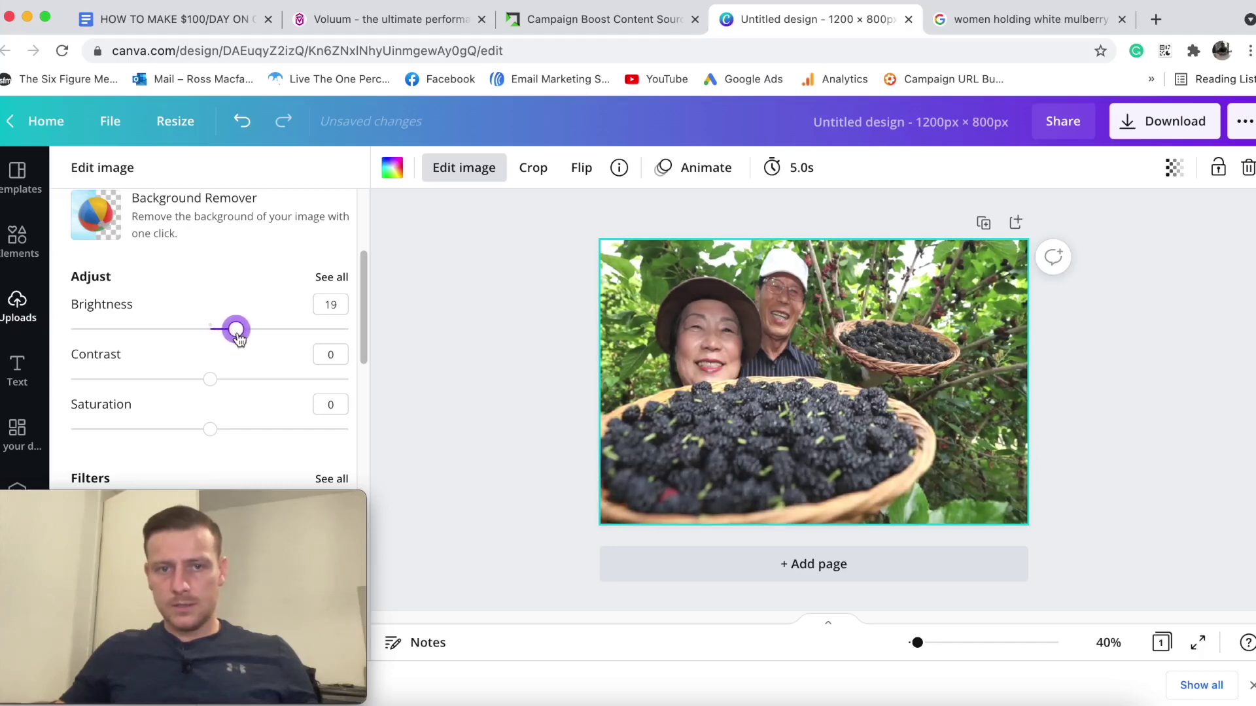
left_click_drag(215, 384, 244, 391)
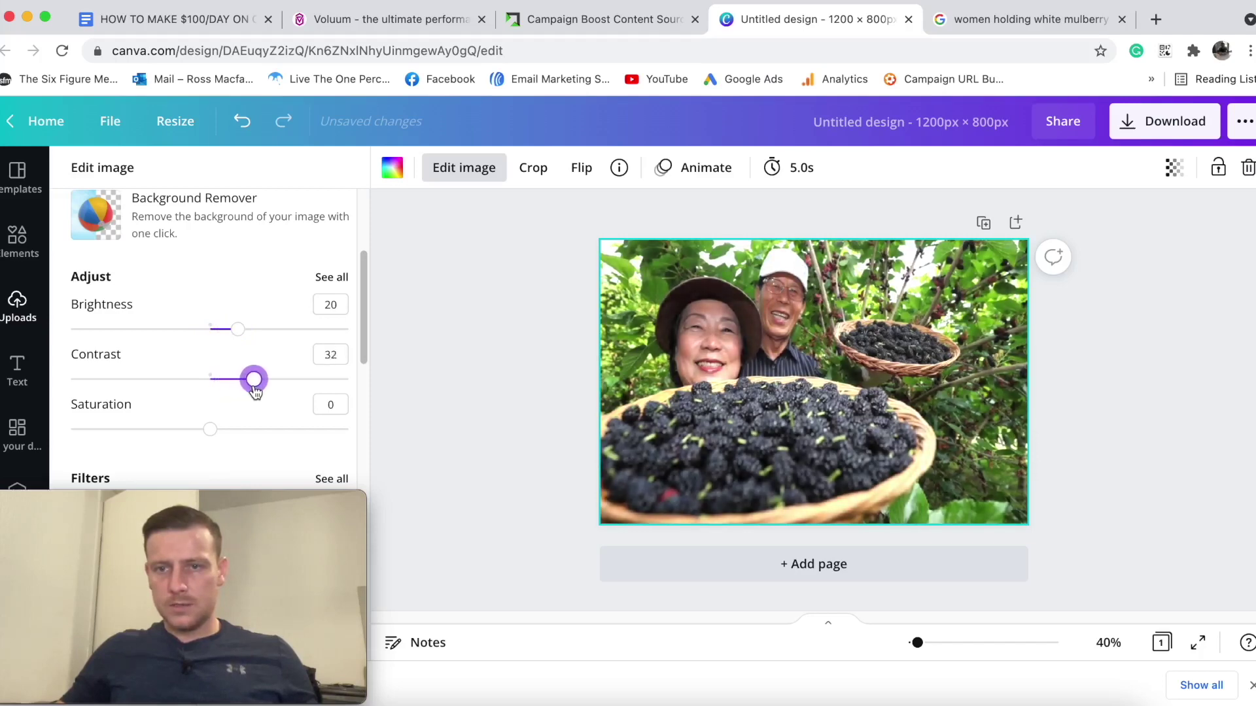
left_click_drag(255, 391, 251, 390)
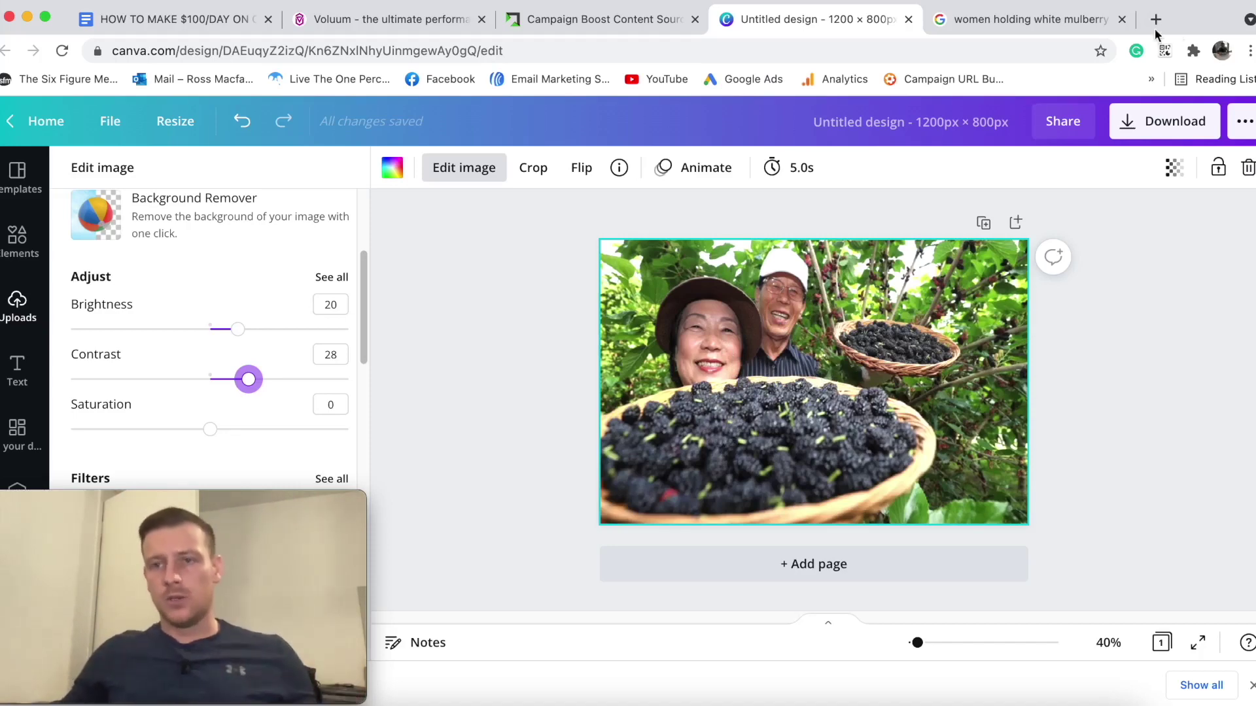
Download the finished design as a 1200 x 800 px PNG, and return to the mulberry image results in Google.
left_click(1158, 134)
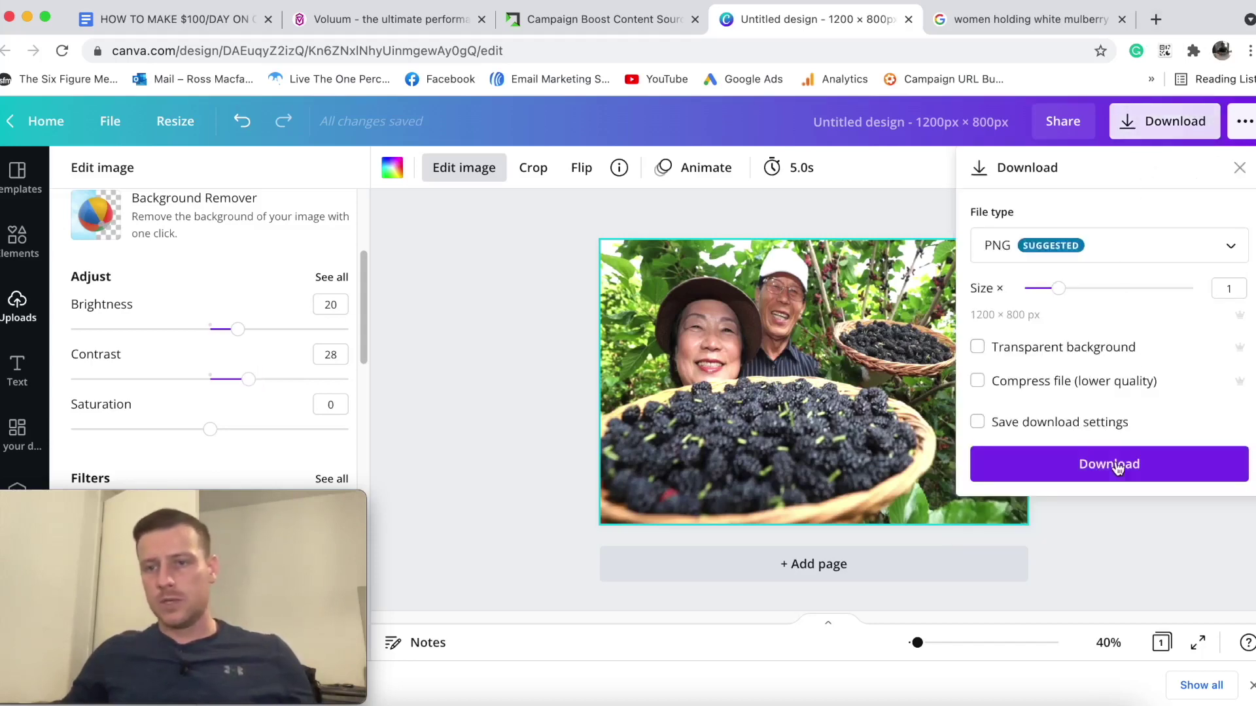
left_click(1116, 465)
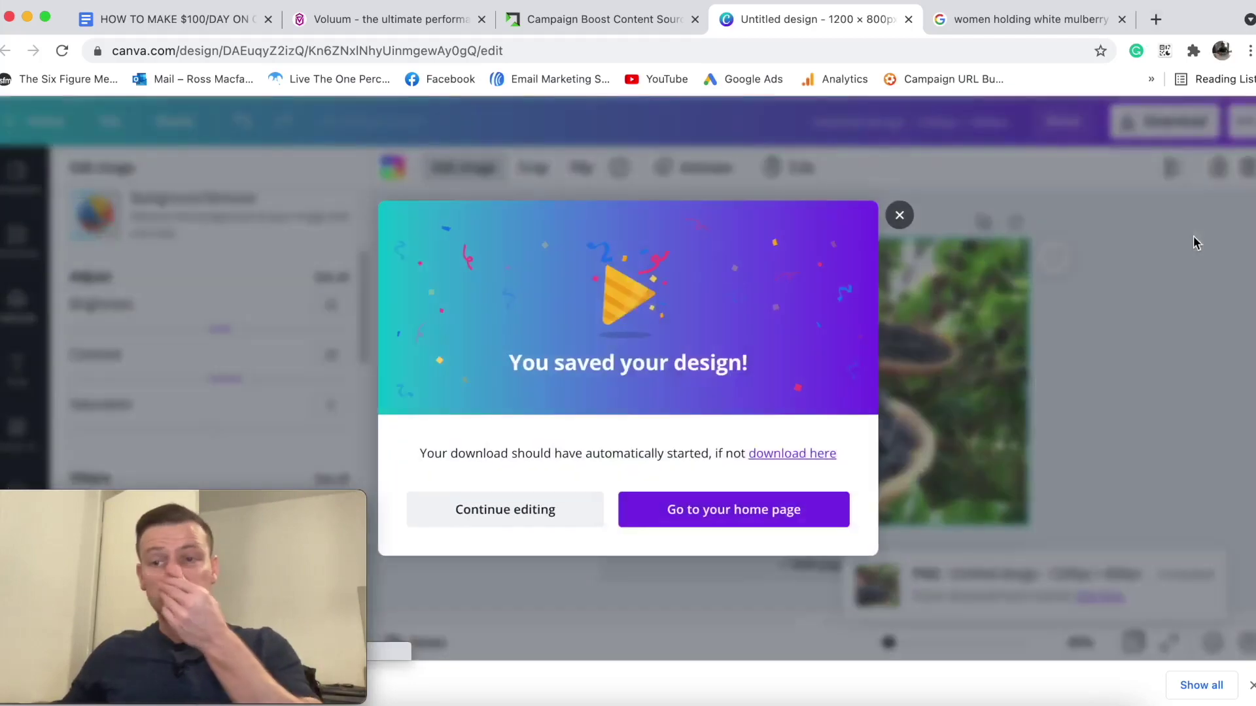
left_click(900, 216)
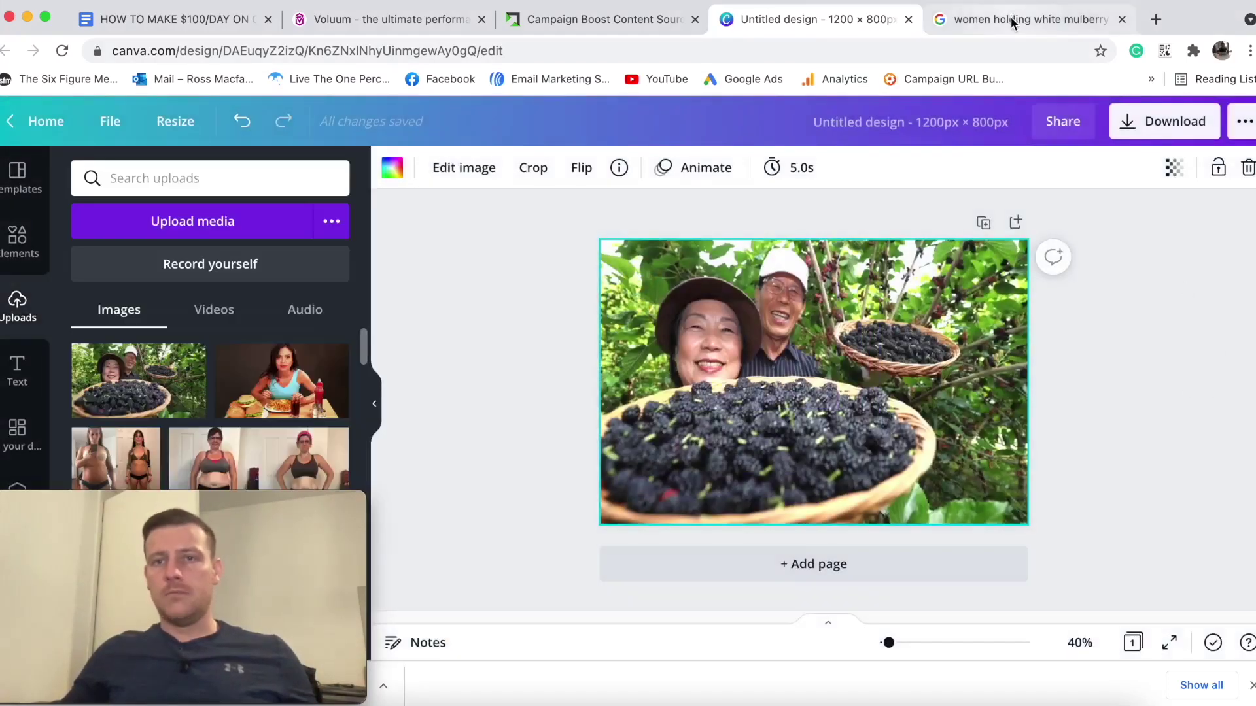
left_click(1080, 25)
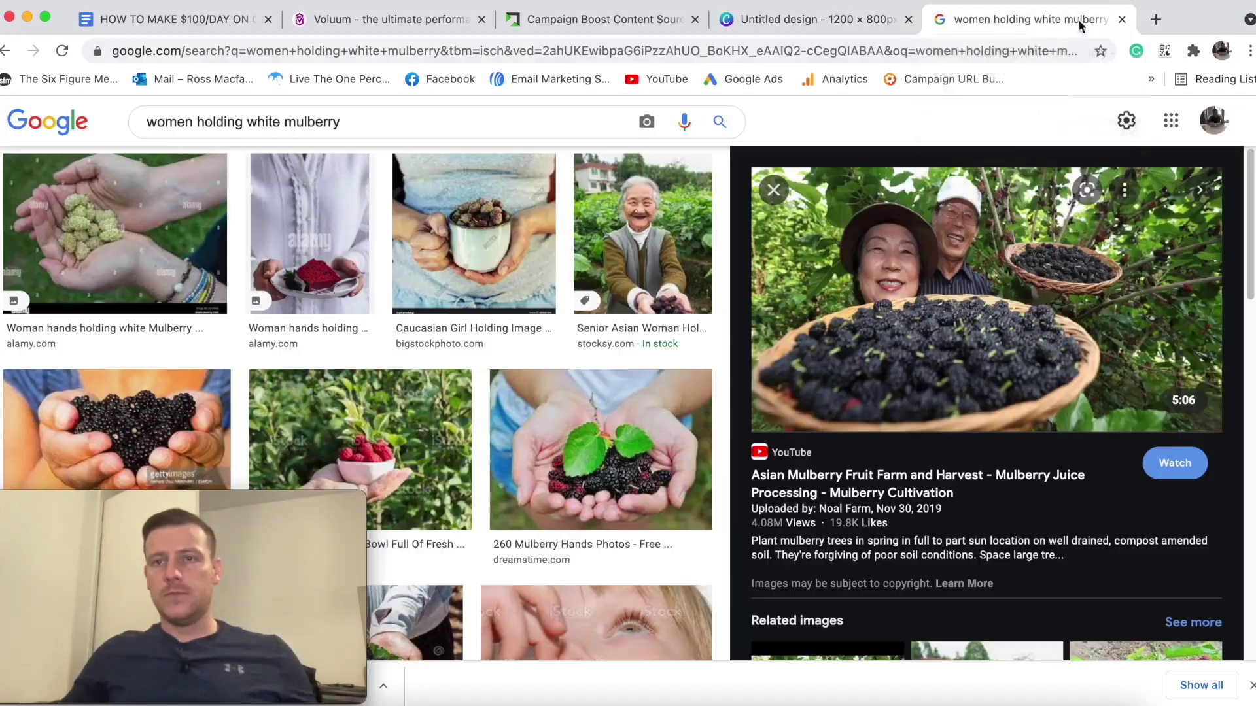
Close the mulberry image results, copy "Bitter Melon" from the Google Docs campaign plan, and search Google for it in a new tab.
left_click(1121, 19)
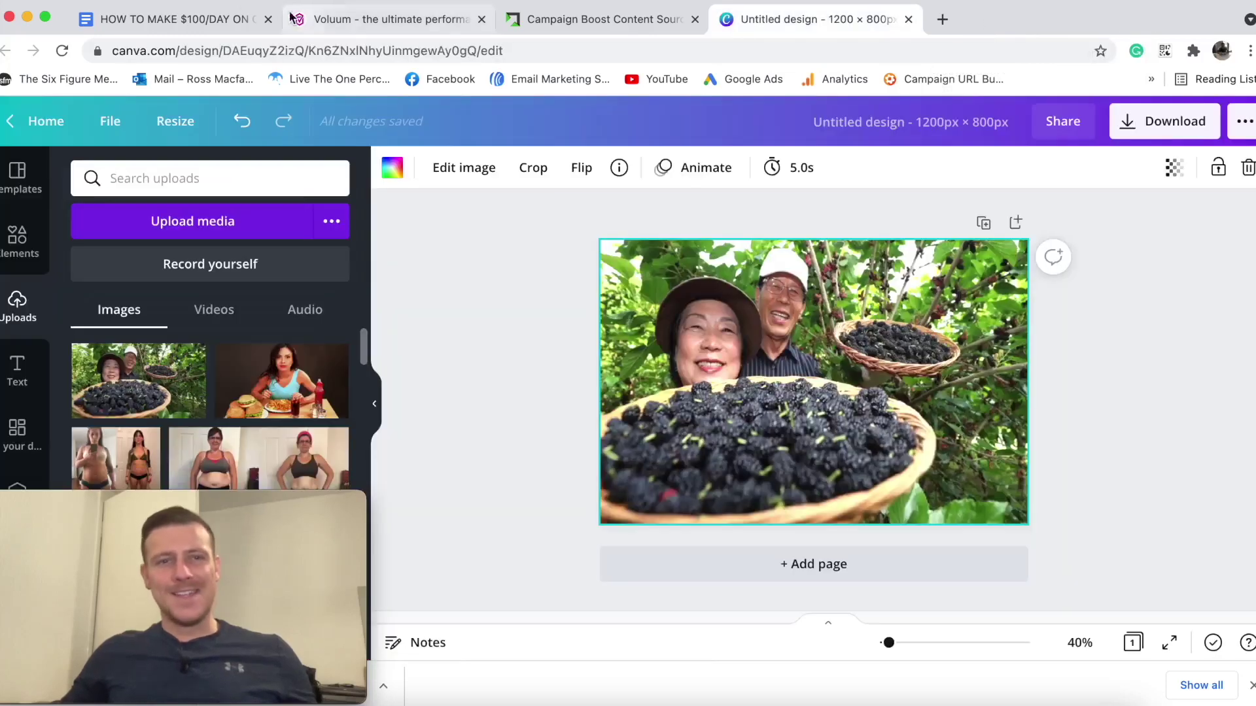
left_click(163, 20)
left_click_drag(374, 343, 482, 347)
key("super+c")
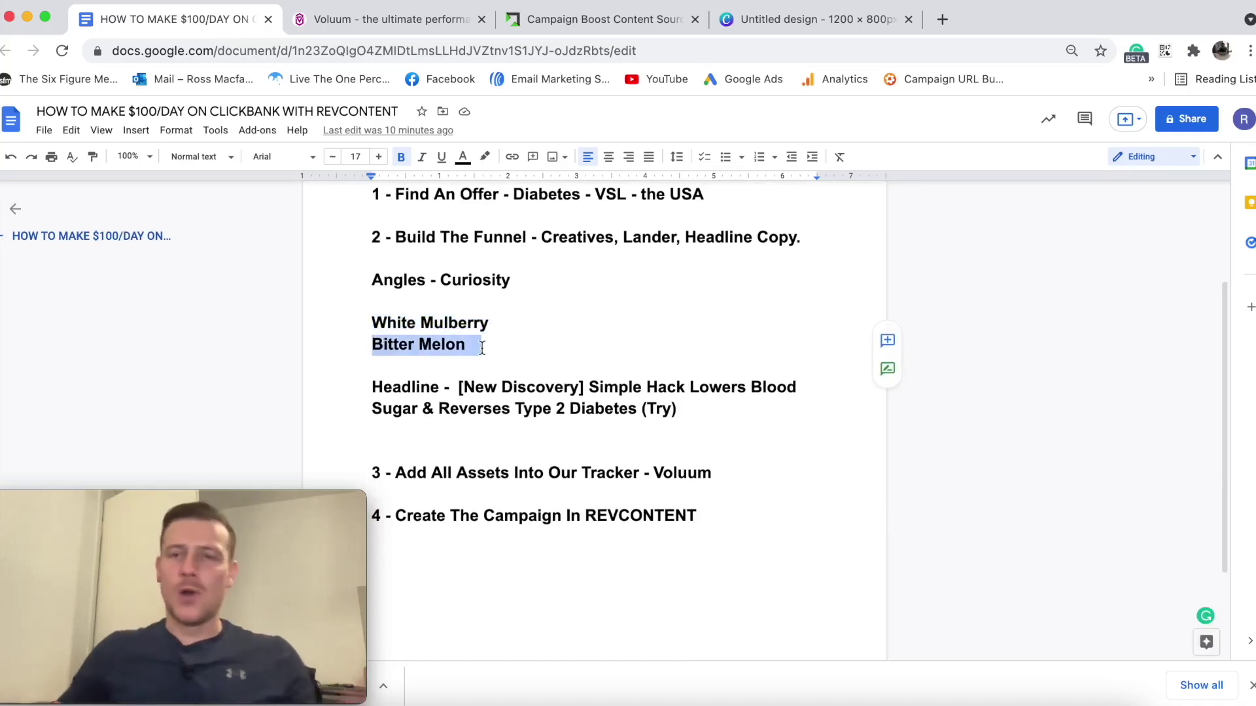
left_click(942, 19)
key("super+v")
key("Return")
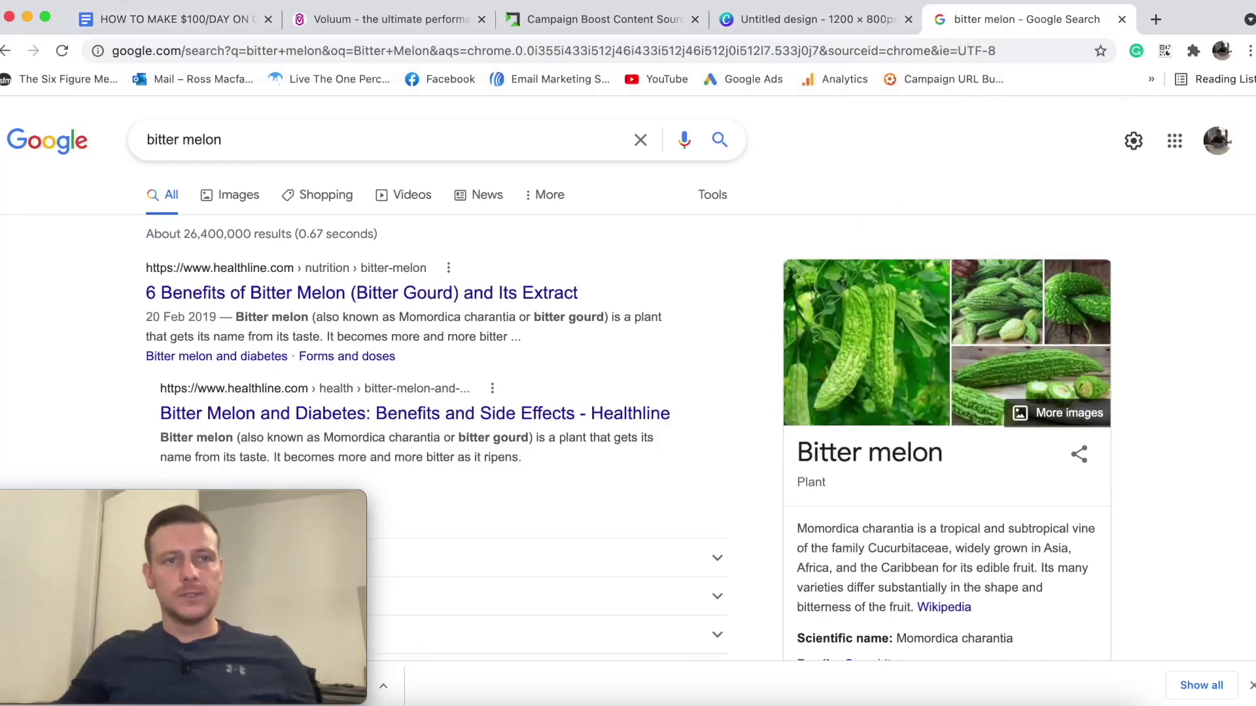
Reopen the "women holding white mulberry" image results and look through the basket photo's related images and the other results for a usable picture.
left_click(157, 70)
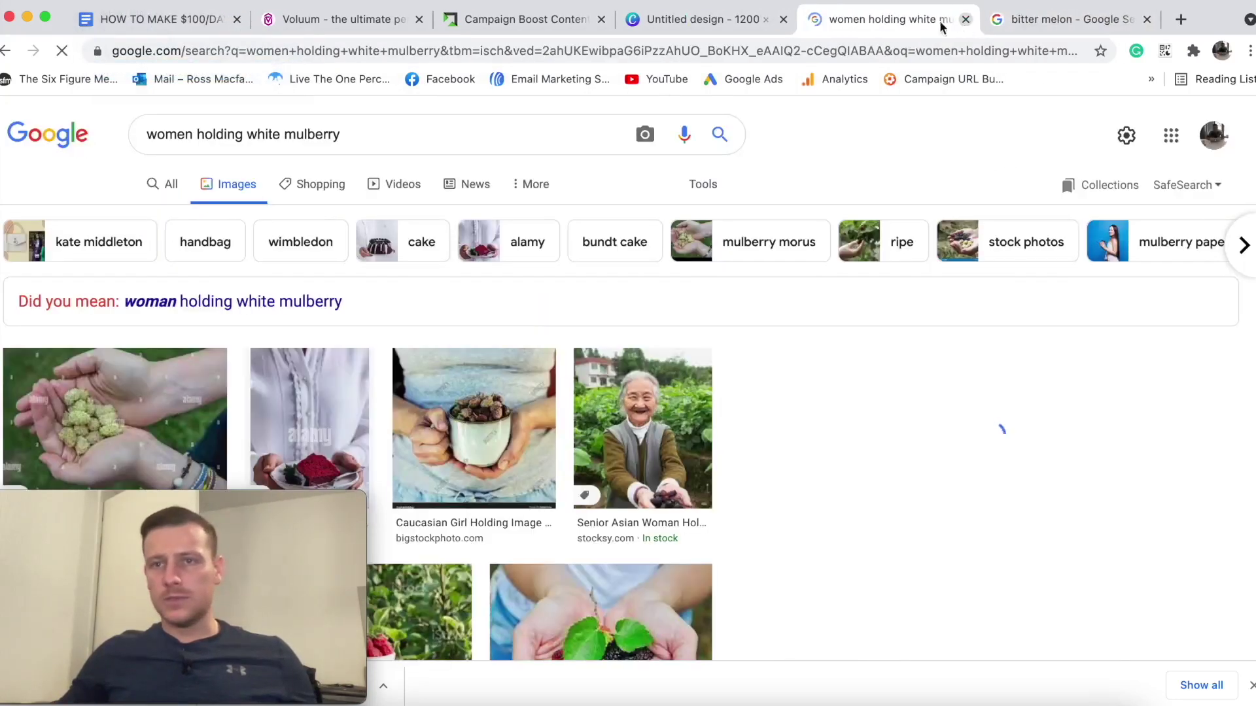
scroll(1040, 273, "down", 5)
scroll(1039, 289, "down", 10)
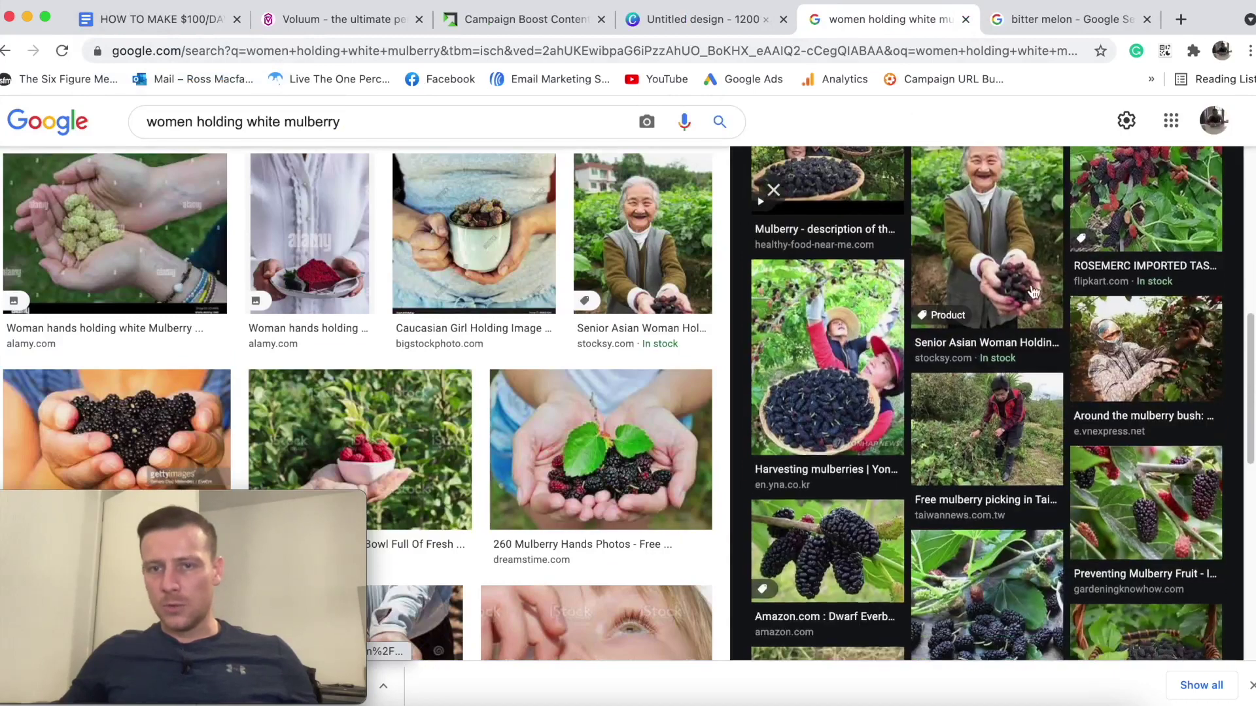
scroll(1024, 279, "down", 3)
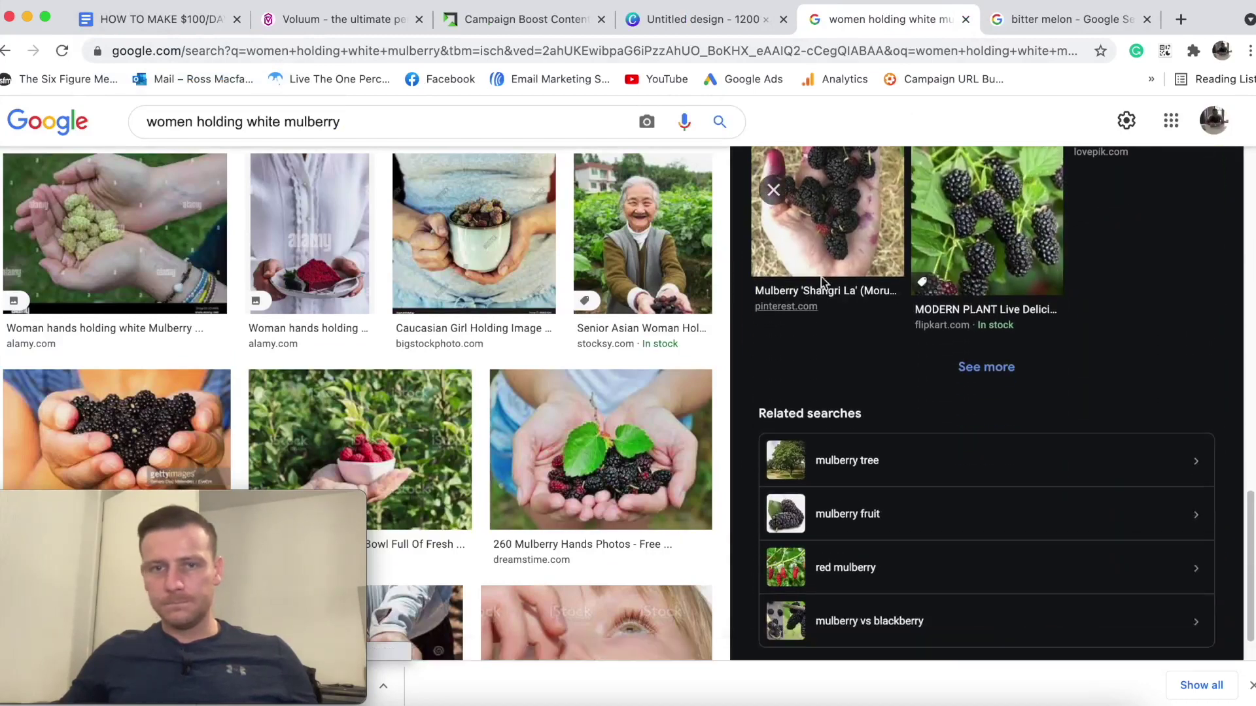
scroll(707, 246, "up", 5)
scroll(969, 335, "up", 3)
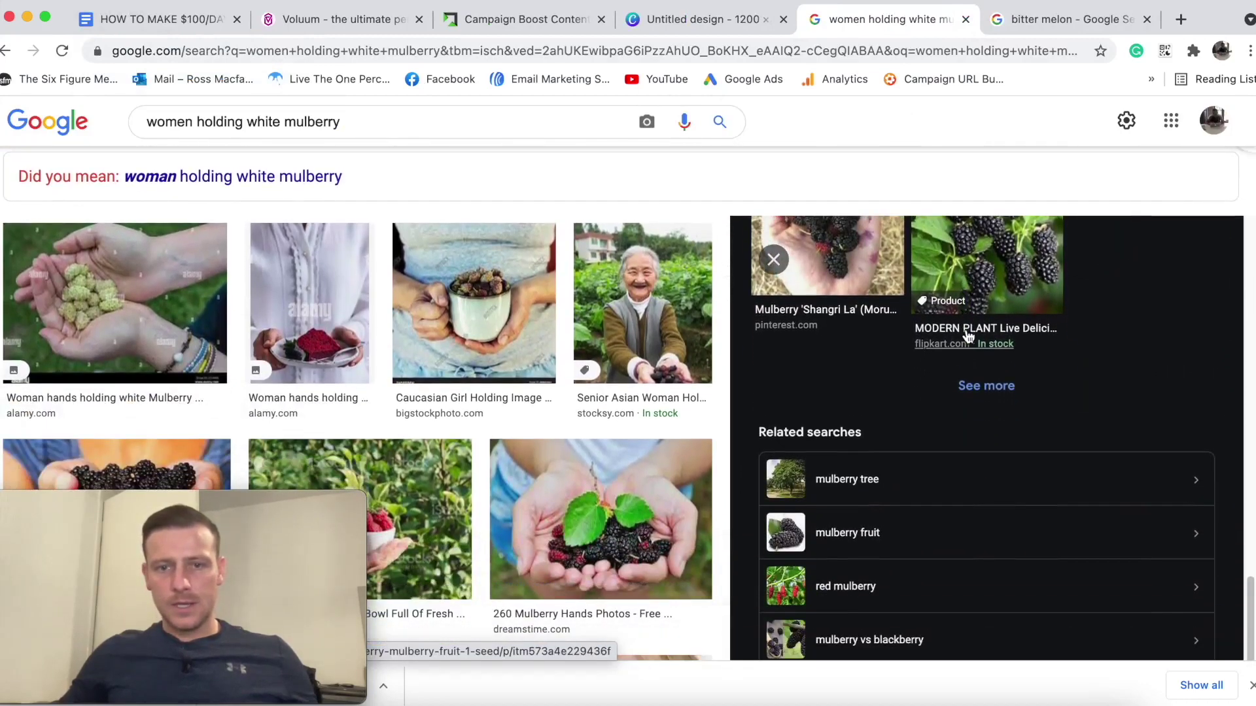
left_click(776, 269)
scroll(779, 273, "down", 6)
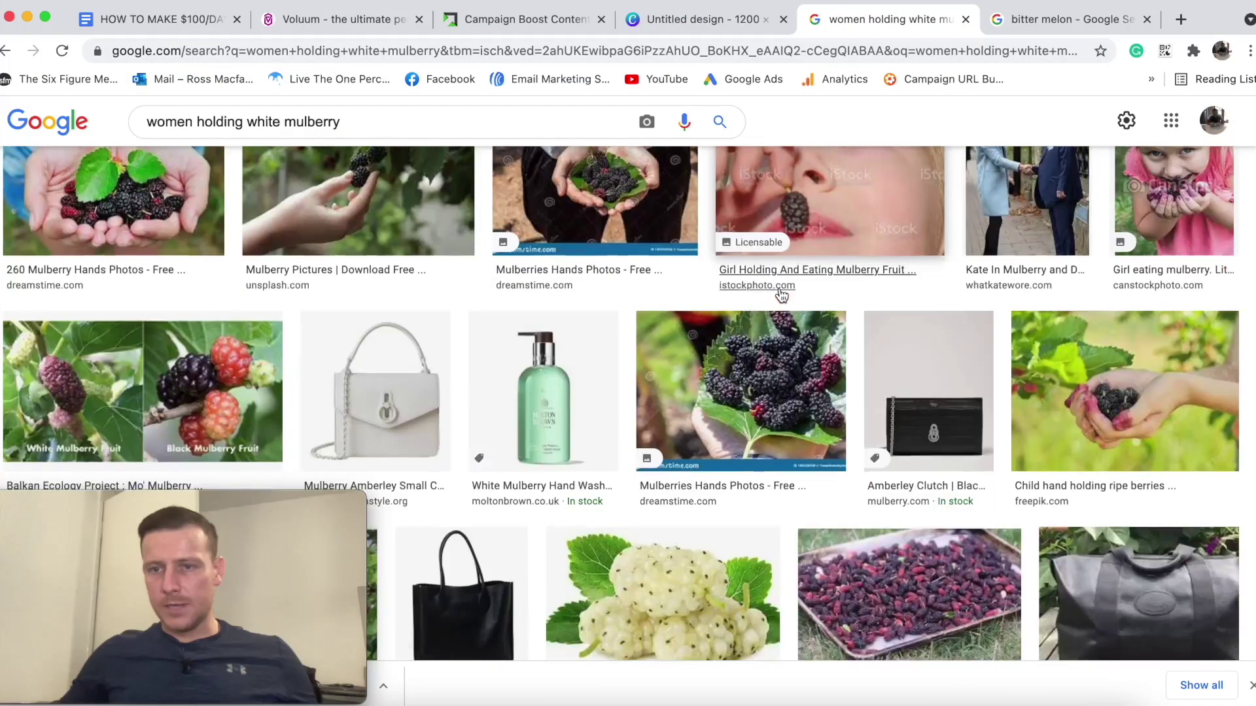
scroll(883, 242, "up", 3)
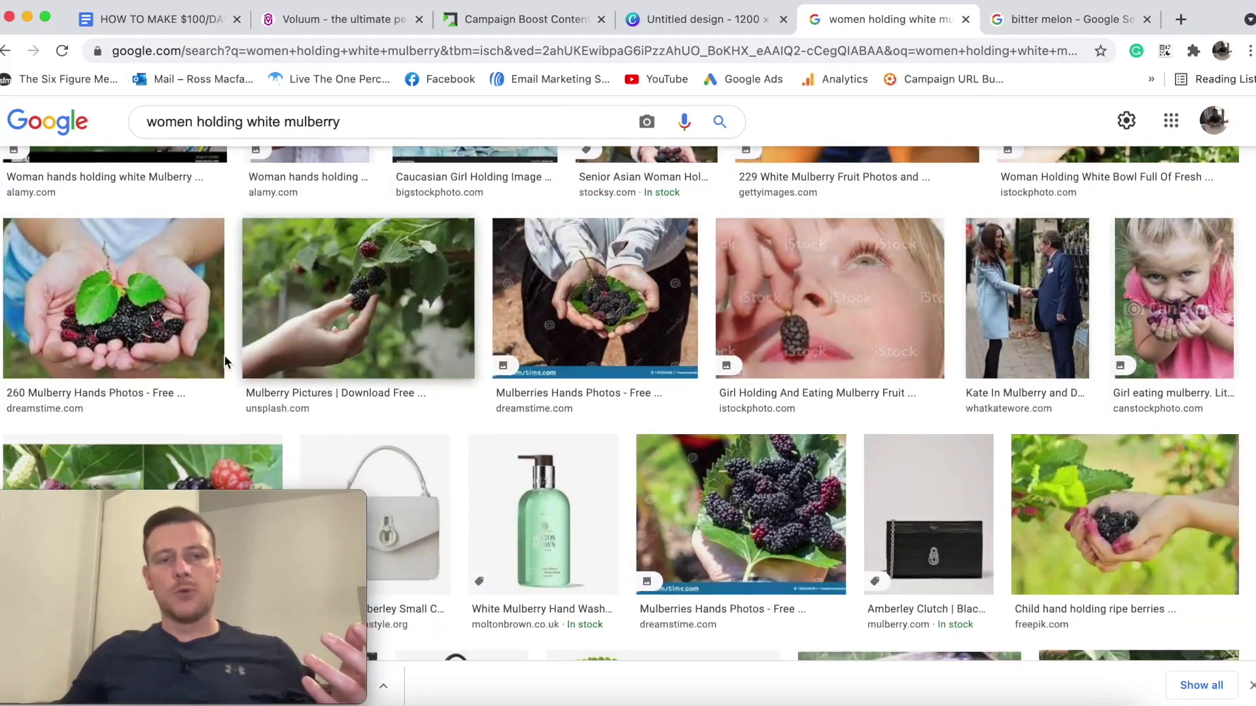
Open the Dreamstime photo of hands holding mulberries with leaves, preview its related "Low-Hanging Fruit" image, and close the preview.
left_click(115, 316)
scroll(960, 347, "down", 10)
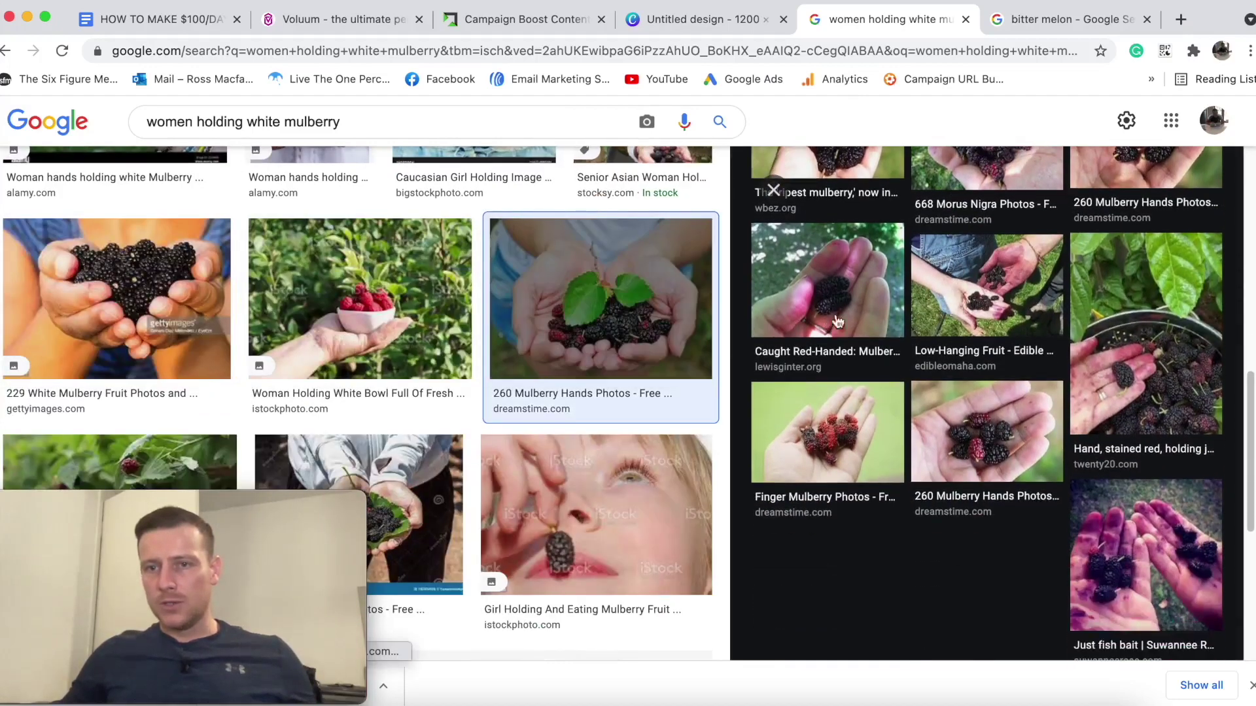
left_click(957, 297)
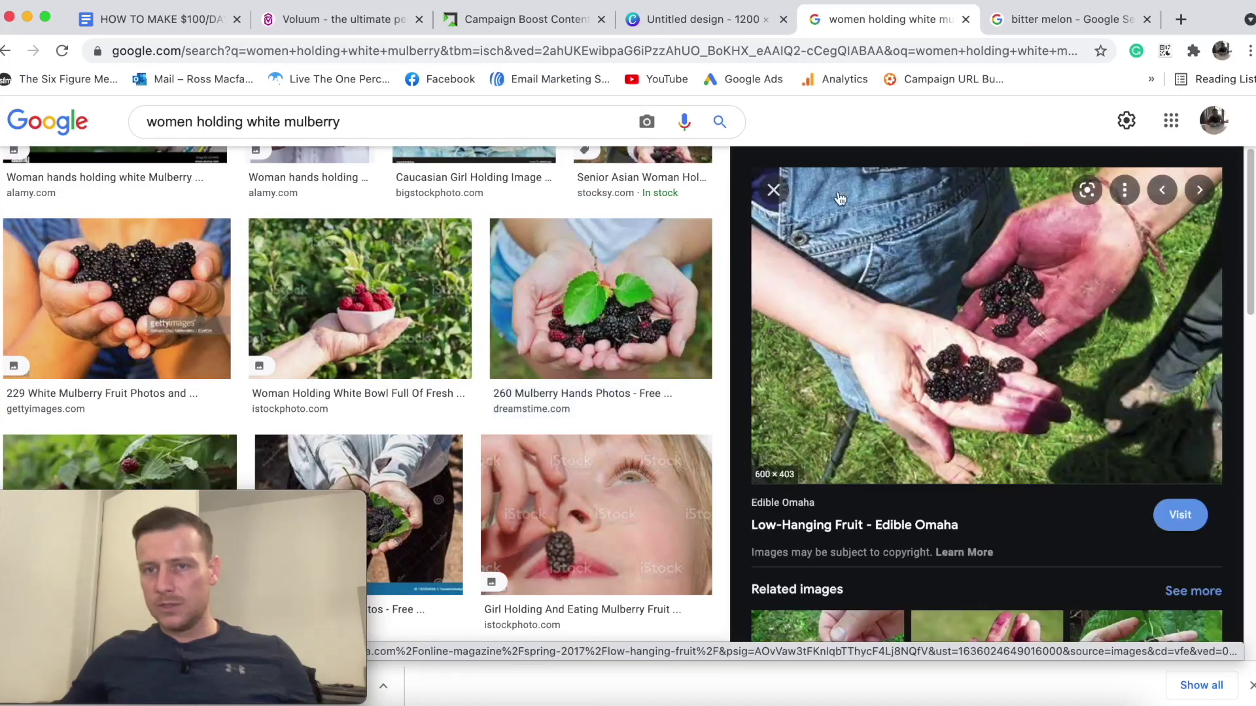
left_click(773, 190)
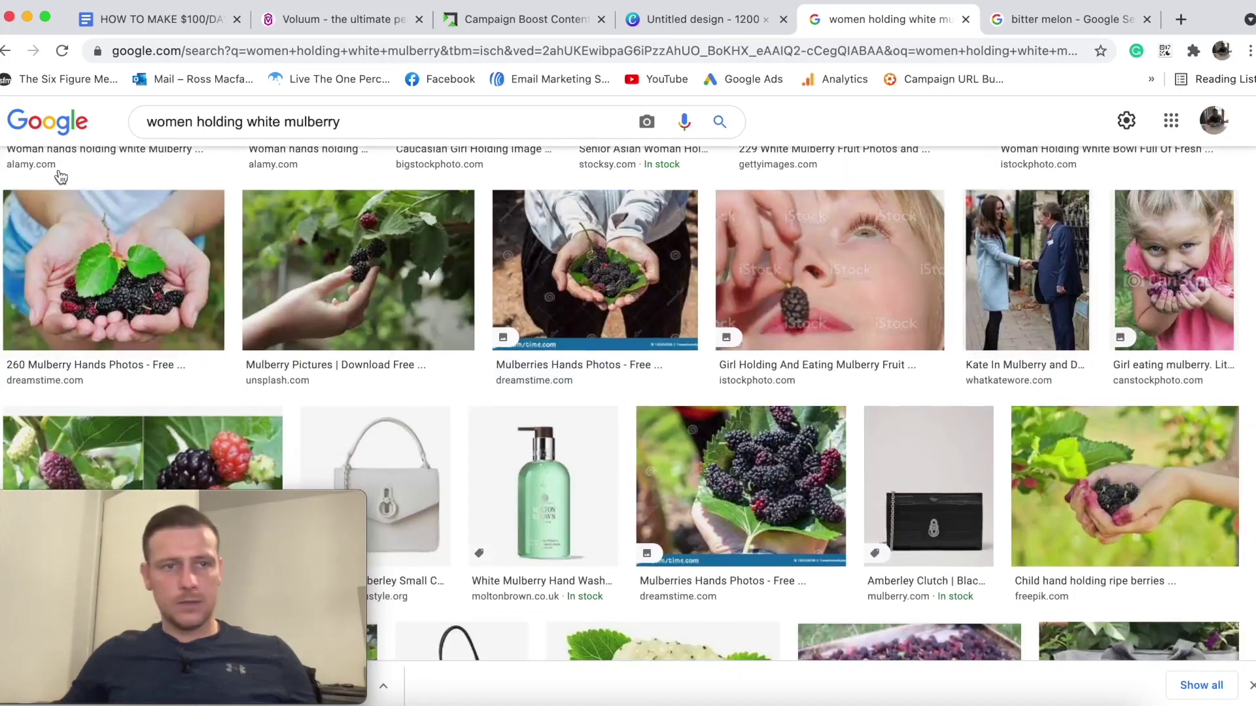
Open the Dreamstime photo of hands holding mulberries again and examine its related images for another creative.
left_click(121, 272)
scroll(1007, 343, "down", 5)
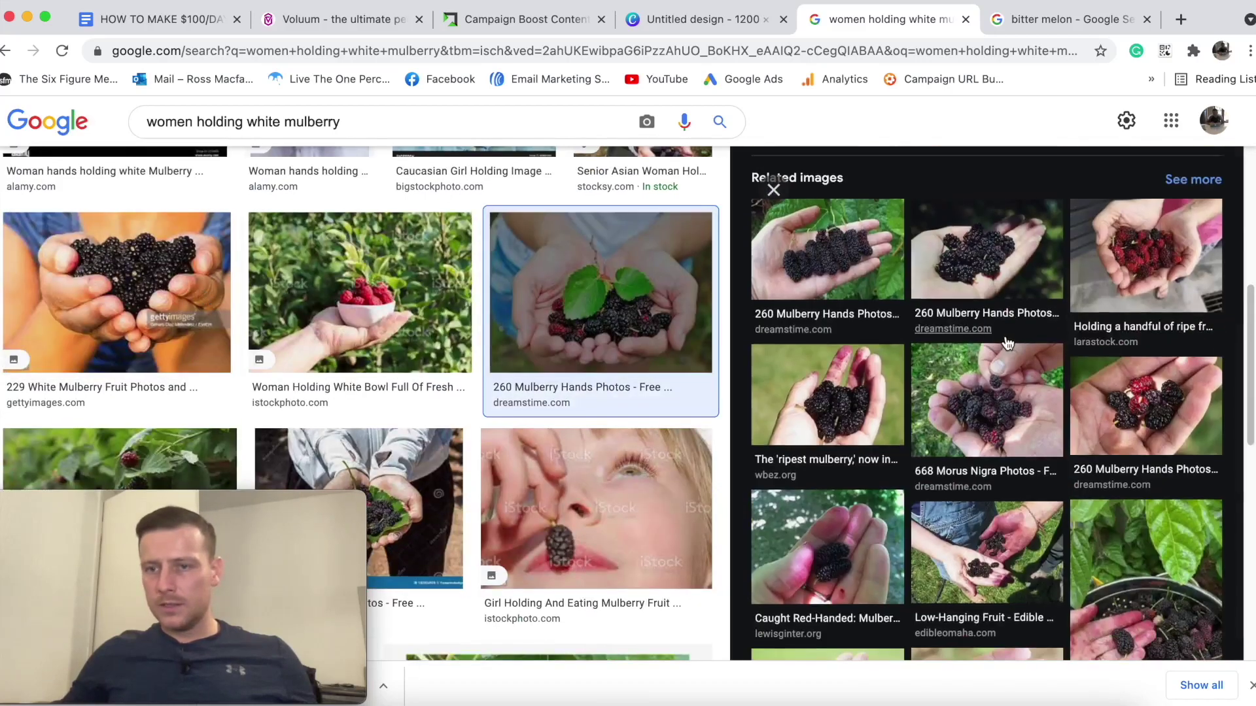
scroll(1007, 343, "down", 1)
scroll(973, 365, "down", 5)
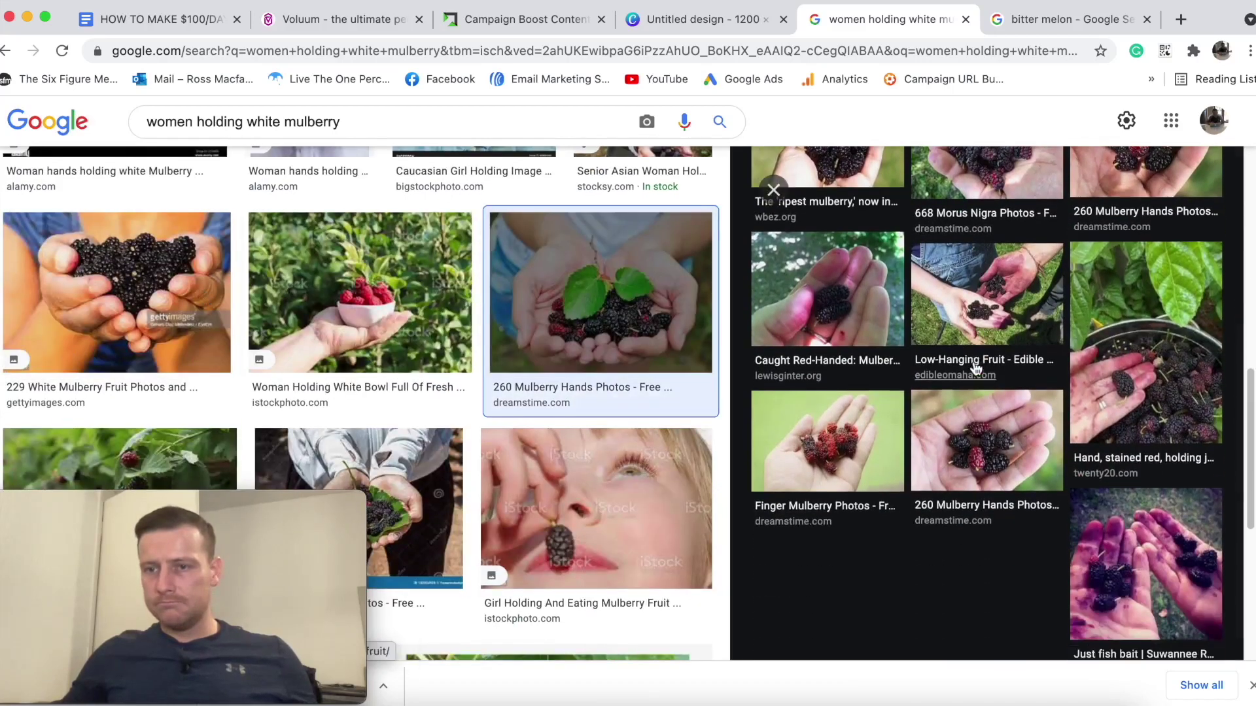
scroll(972, 364, "up", 10)
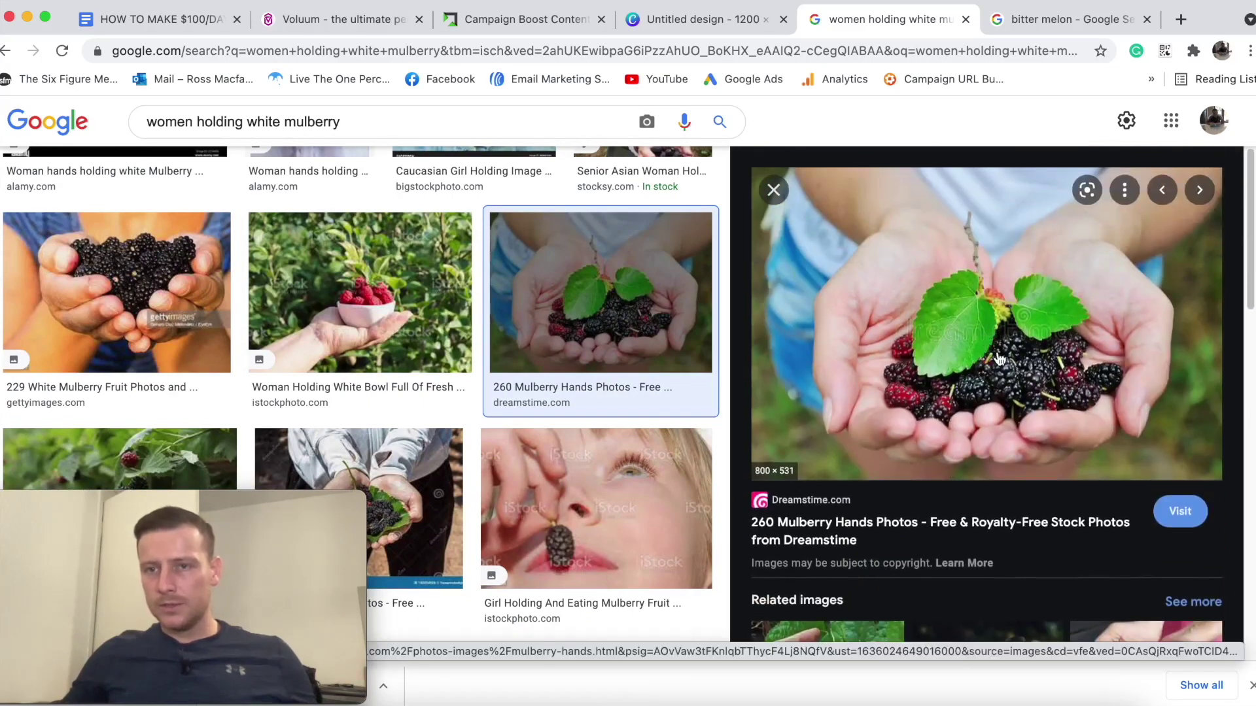
scroll(999, 359, "down", 10)
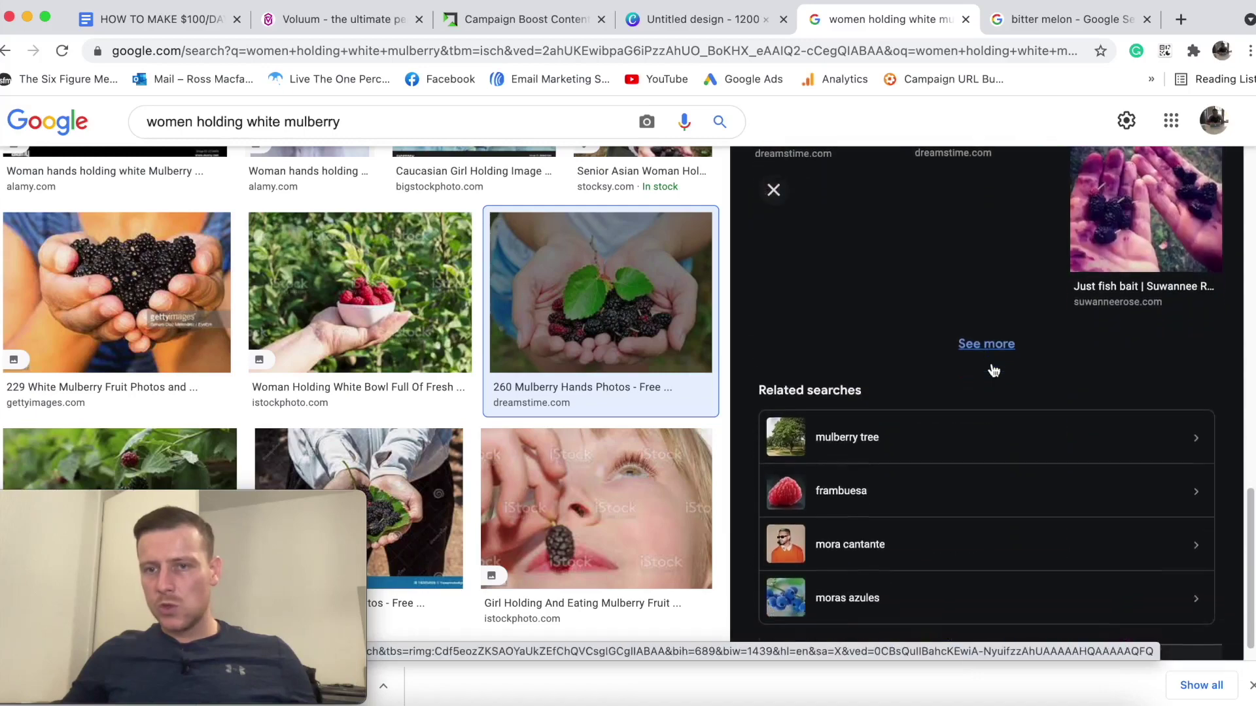
left_click(991, 347)
scroll(992, 354, "up", 5)
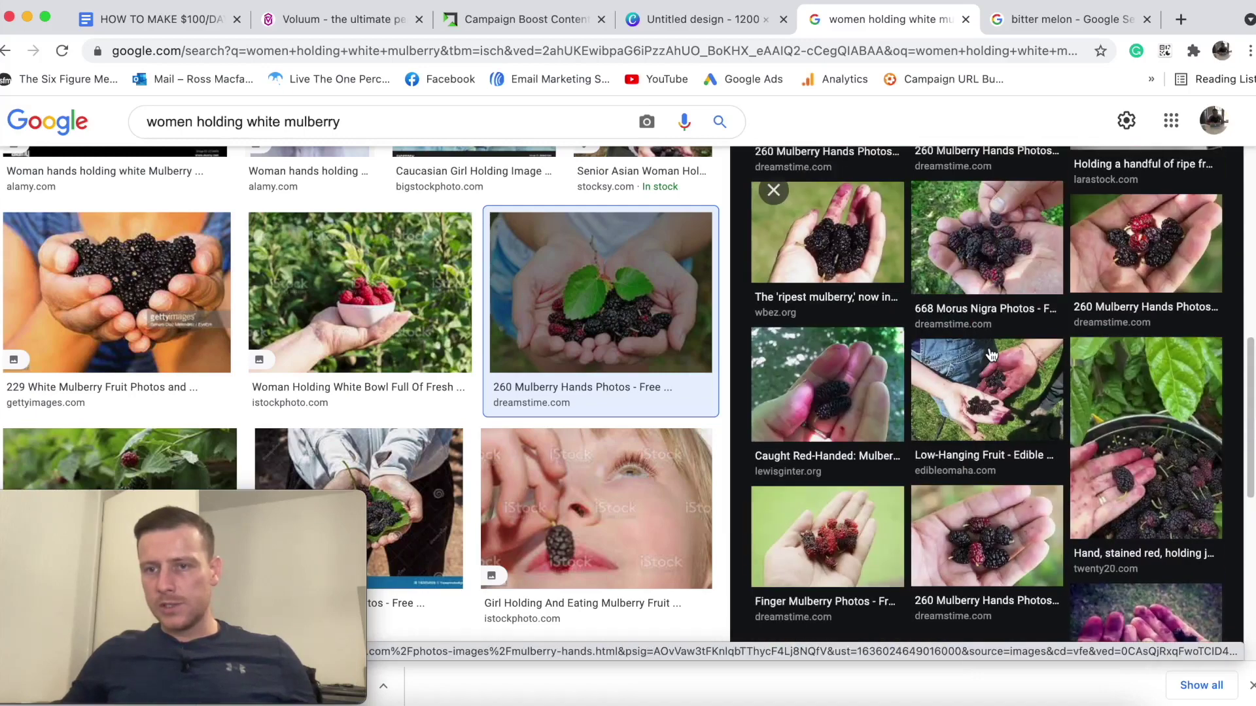
scroll(992, 354, "up", 3)
Open the Larastock photo of mulberries in a woman's hands, and check its related images and the results further down.
scroll(434, 348, "down", 8)
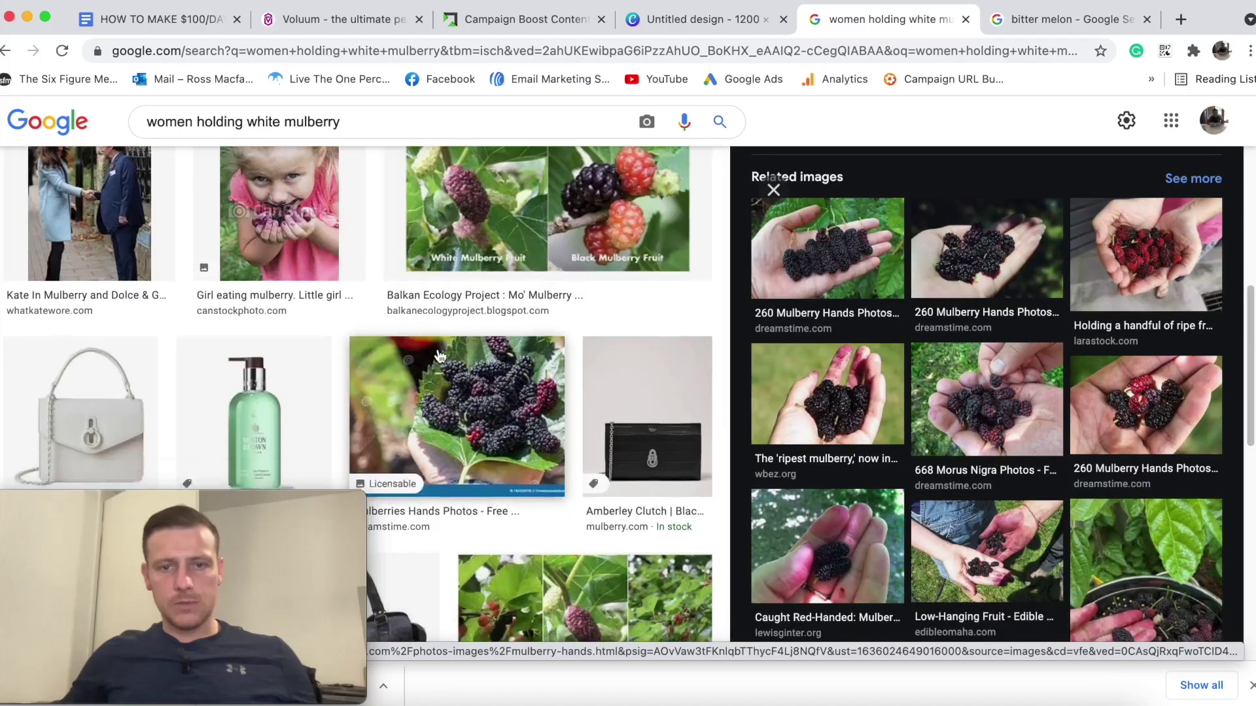
scroll(450, 351, "down", 10)
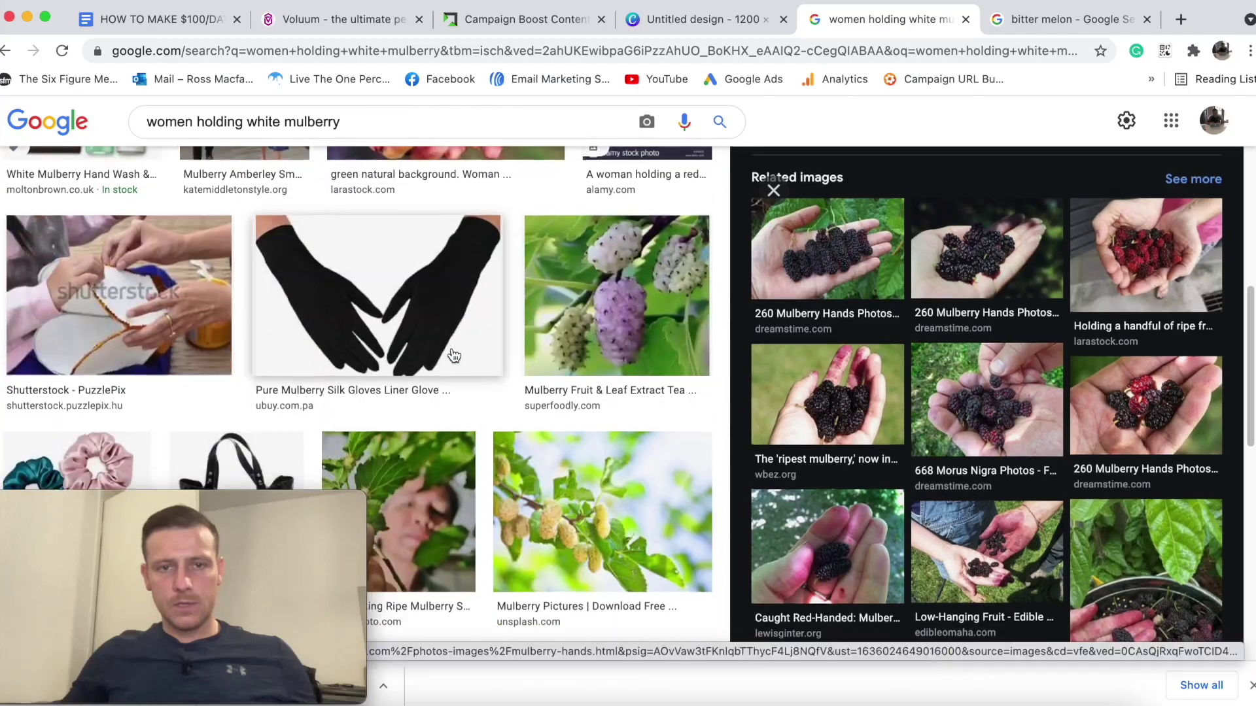
scroll(456, 351, "up", 3)
left_click(456, 351)
scroll(1038, 397, "down", 5)
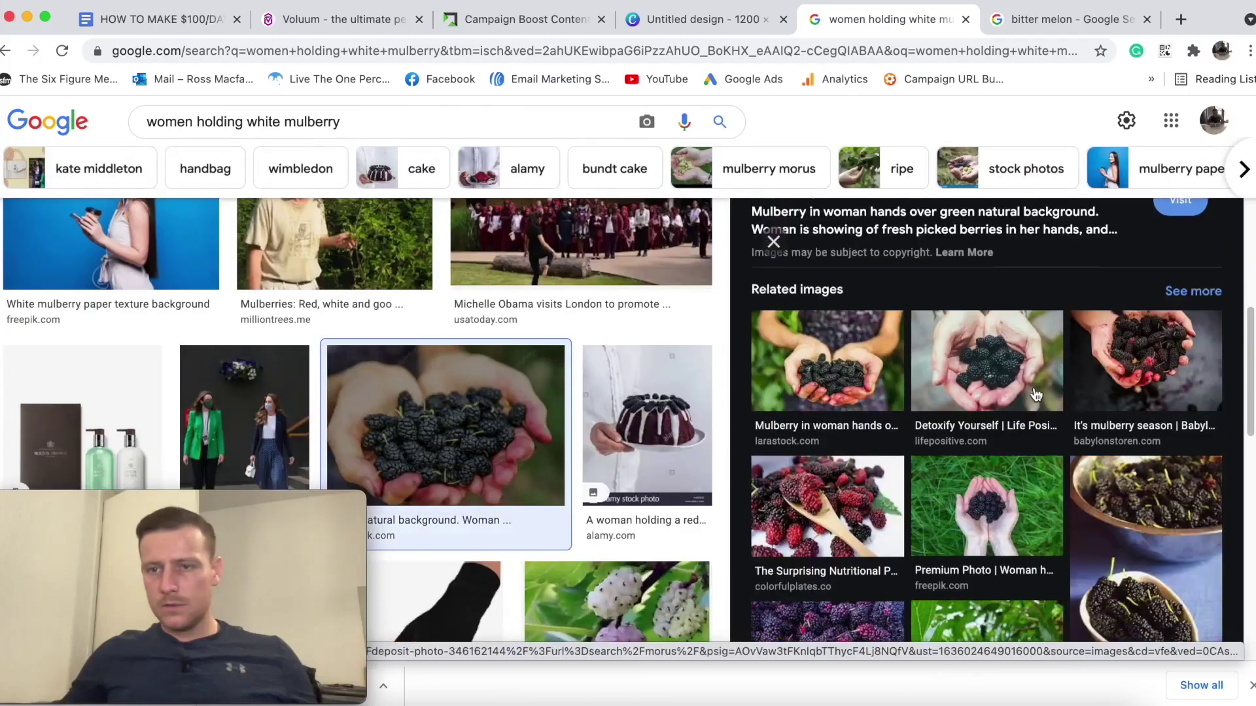
scroll(929, 399, "down", 7)
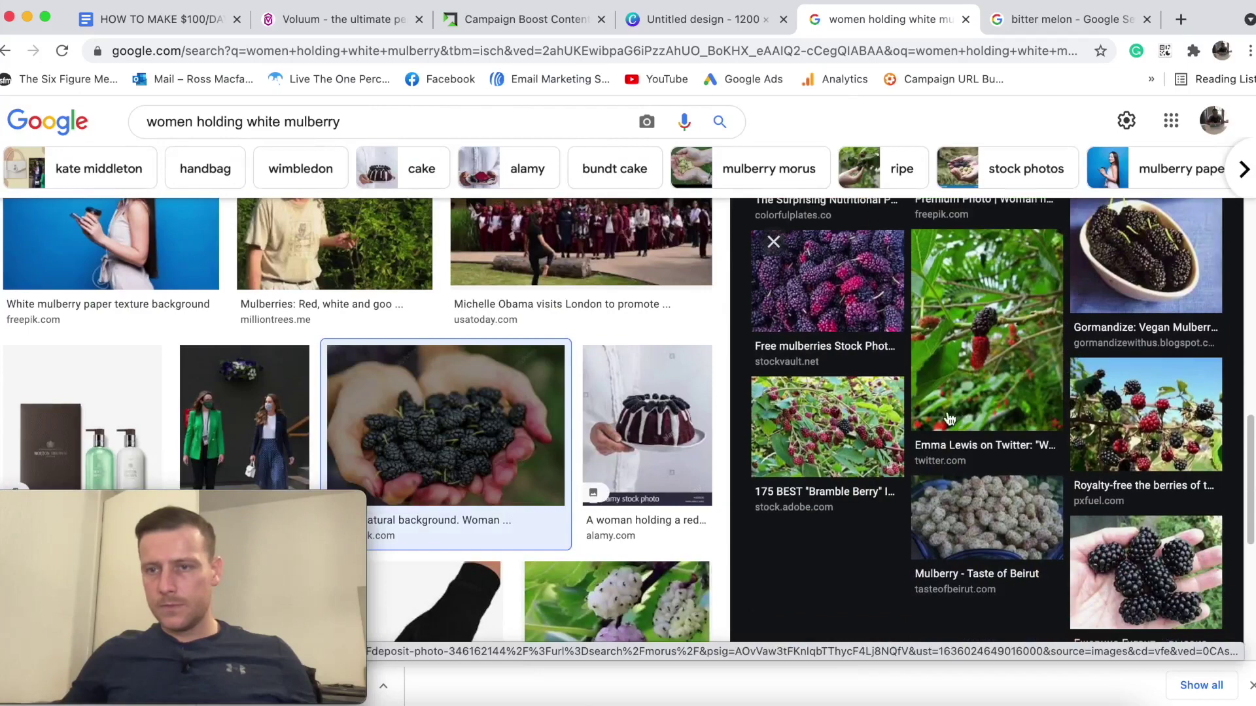
scroll(947, 418, "up", 10)
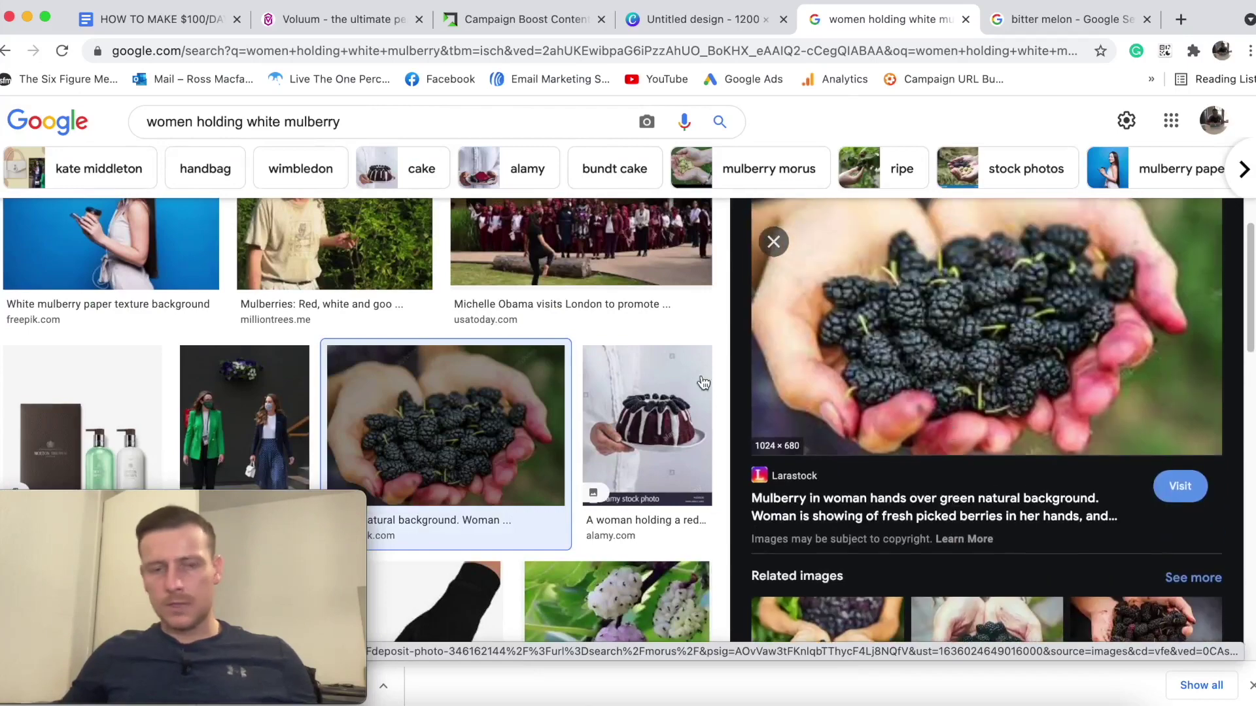
scroll(515, 368, "down", 1)
scroll(515, 368, "down", 10)
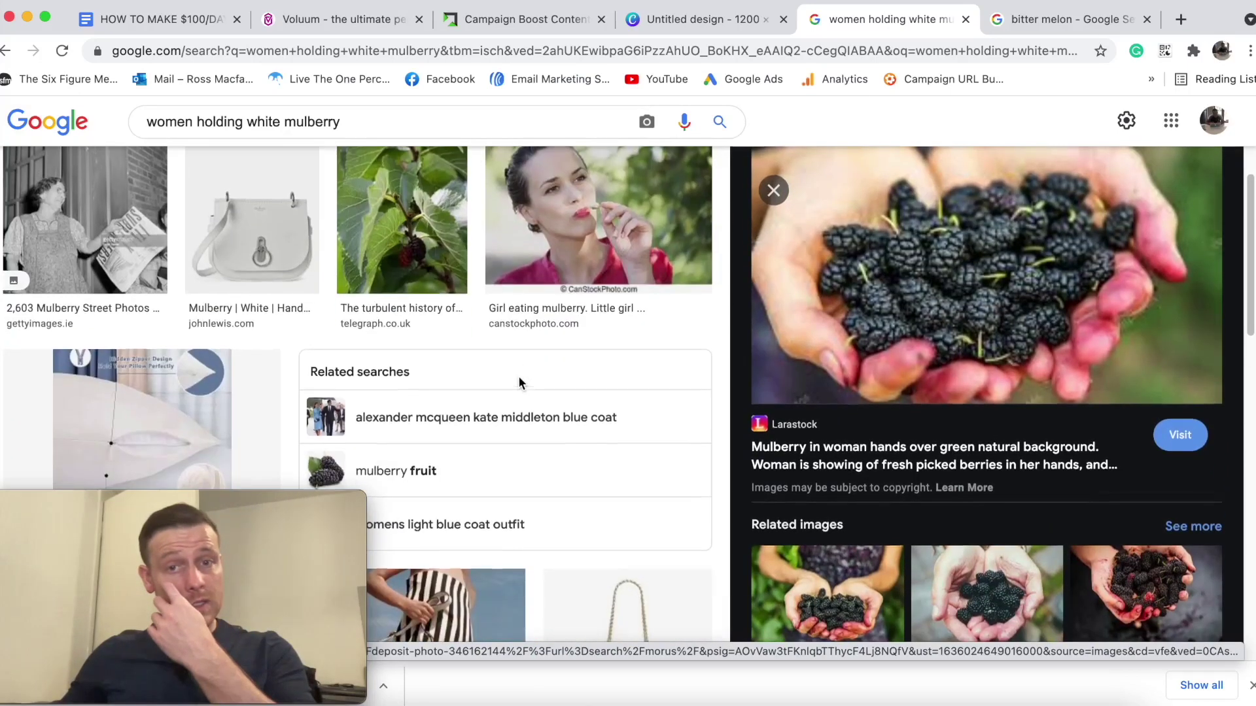
scroll(522, 380, "up", 3)
scroll(528, 390, "down", 4)
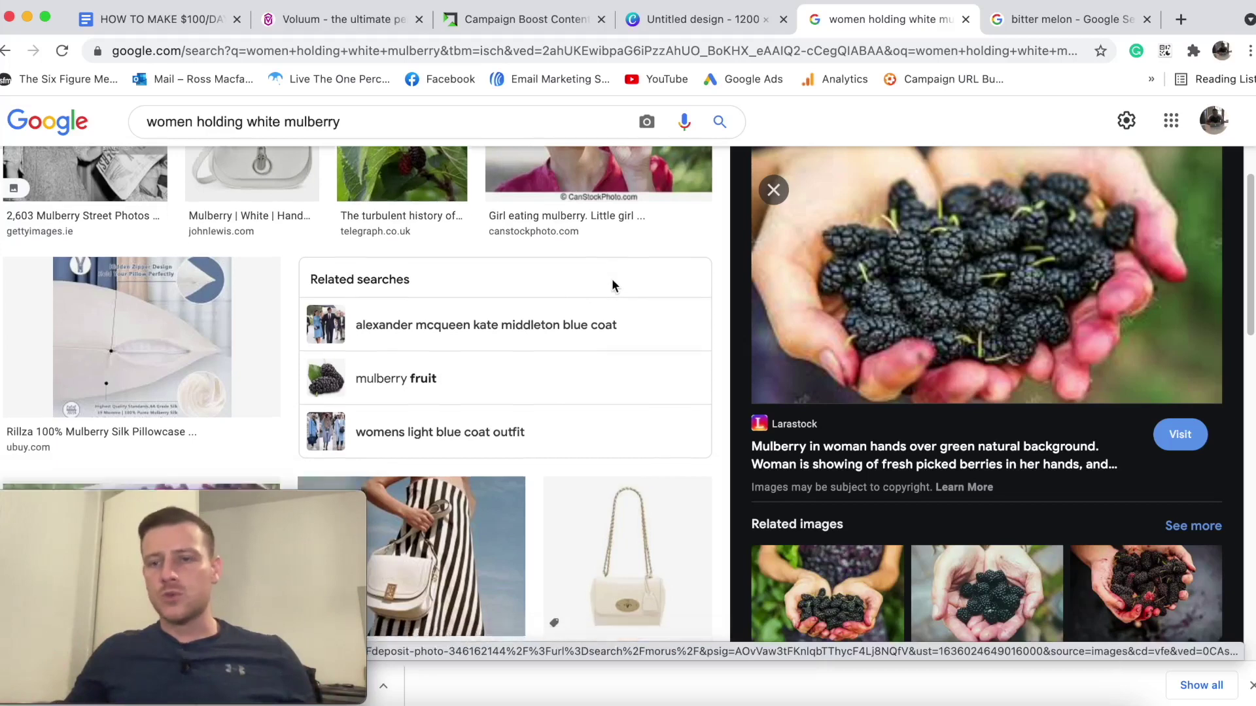
scroll(611, 281, "down", 1)
Open the related Larastock photo of a woman holding mulberries in front of her dress and examine its related images.
scroll(948, 425, "down", 1)
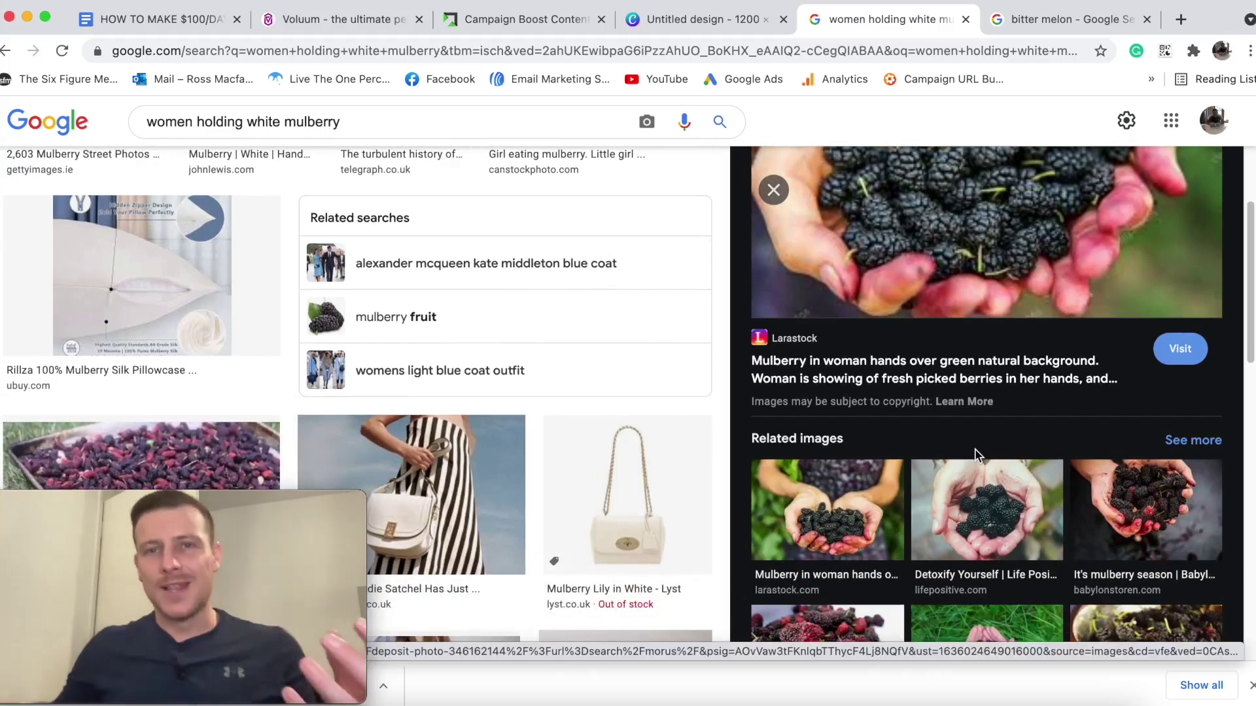
scroll(978, 366, "down", 2)
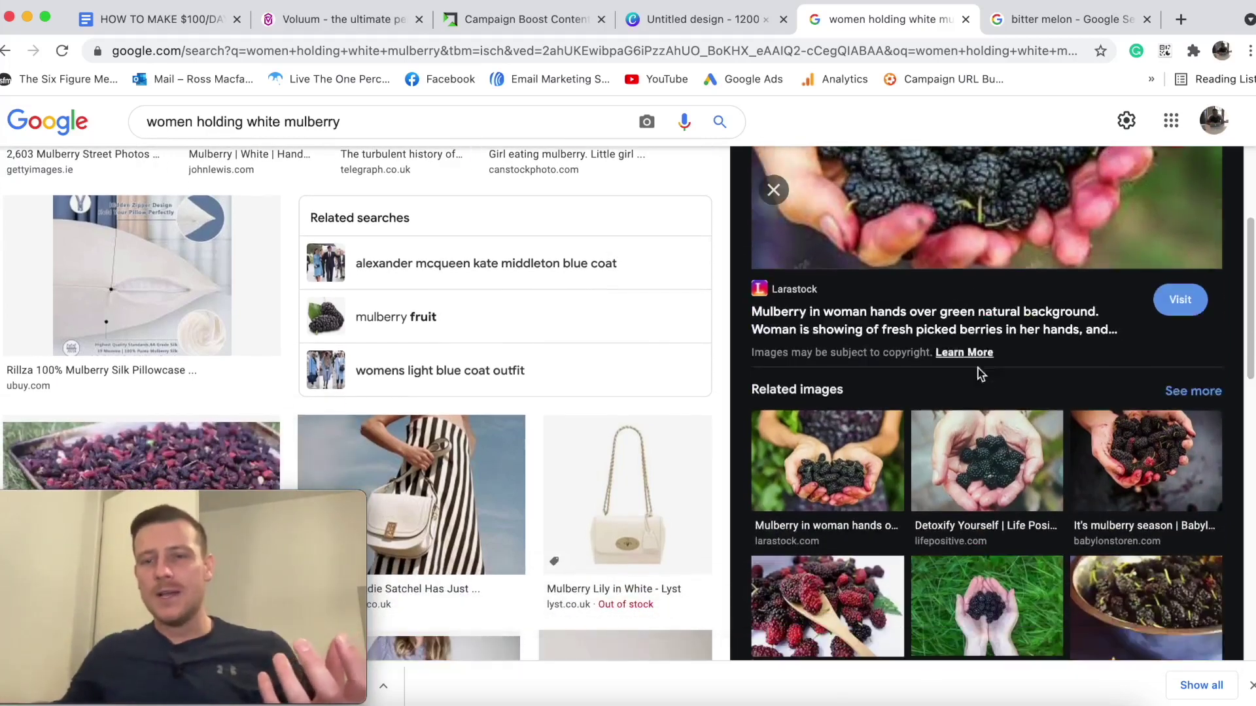
left_click(825, 372)
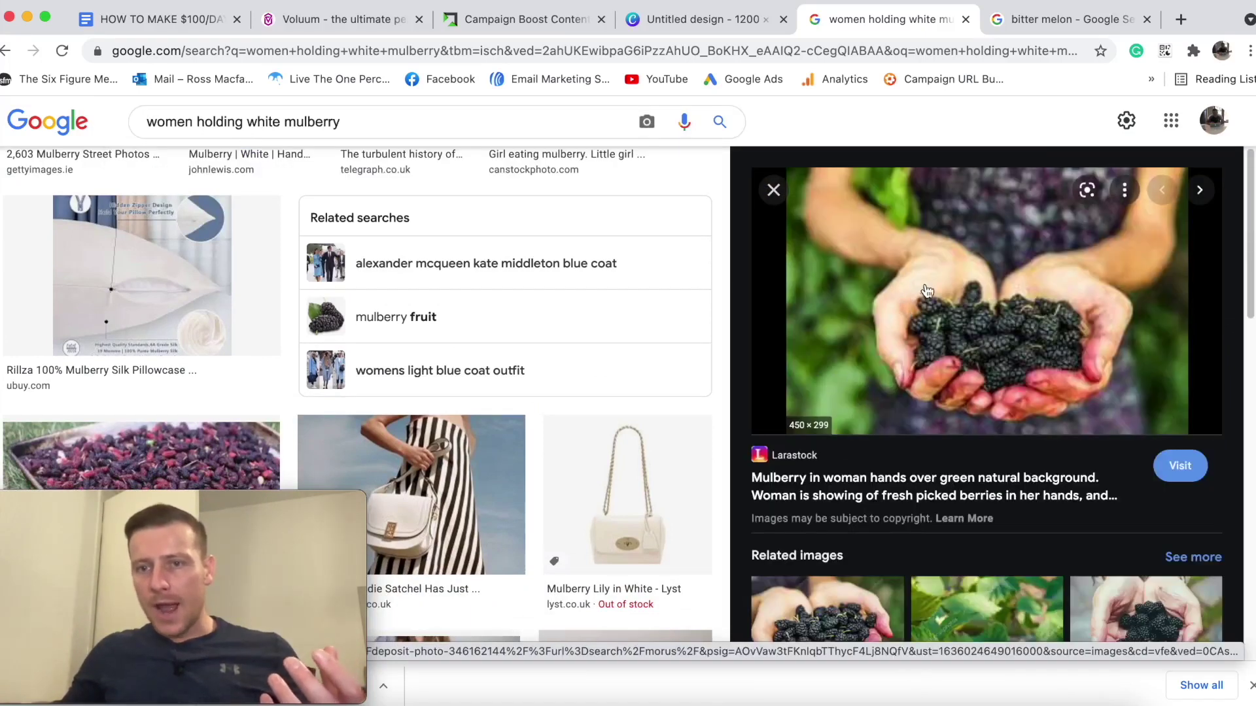
scroll(916, 301, "down", 8)
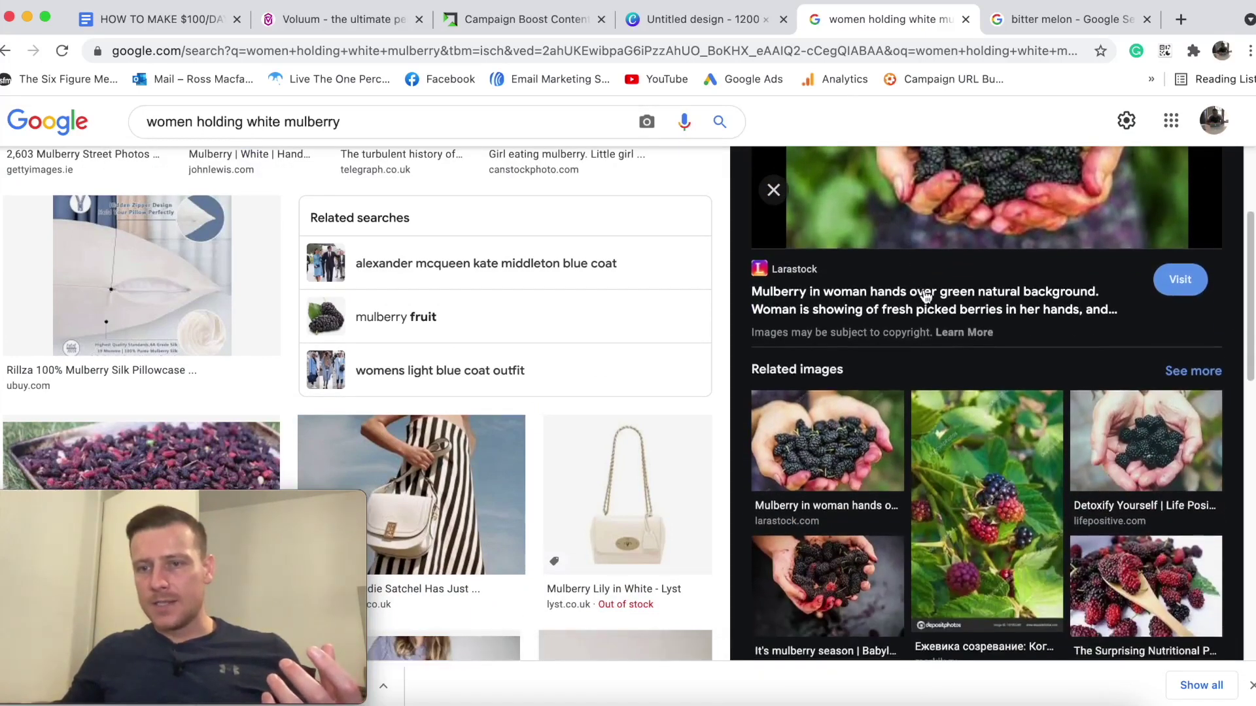
scroll(931, 397, "down", 2)
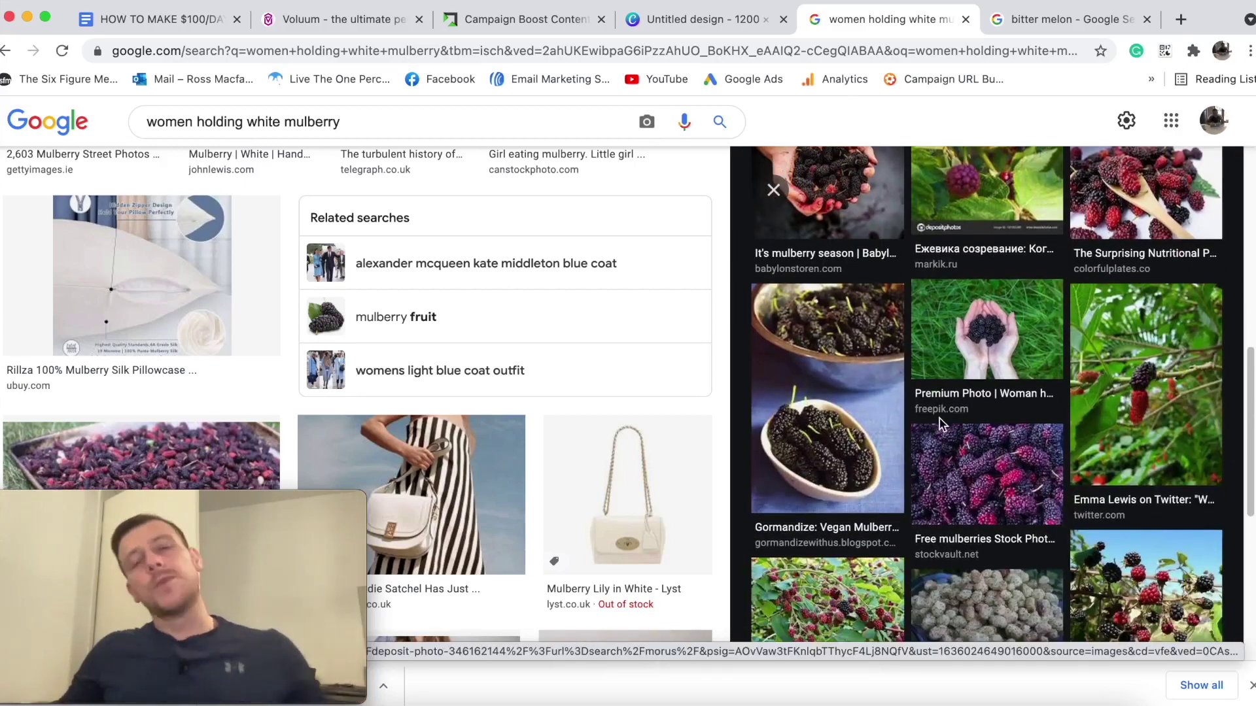
scroll(954, 438, "up", 5)
scroll(952, 435, "down", 10)
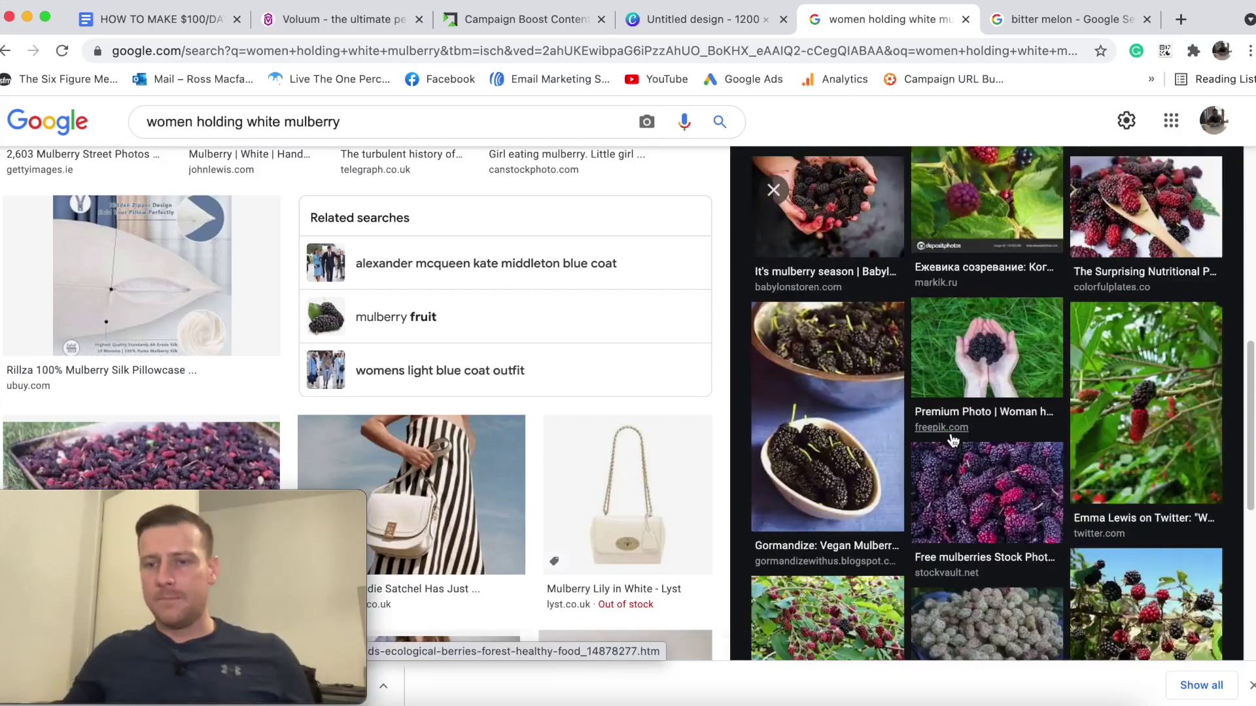
scroll(950, 430, "up", 10)
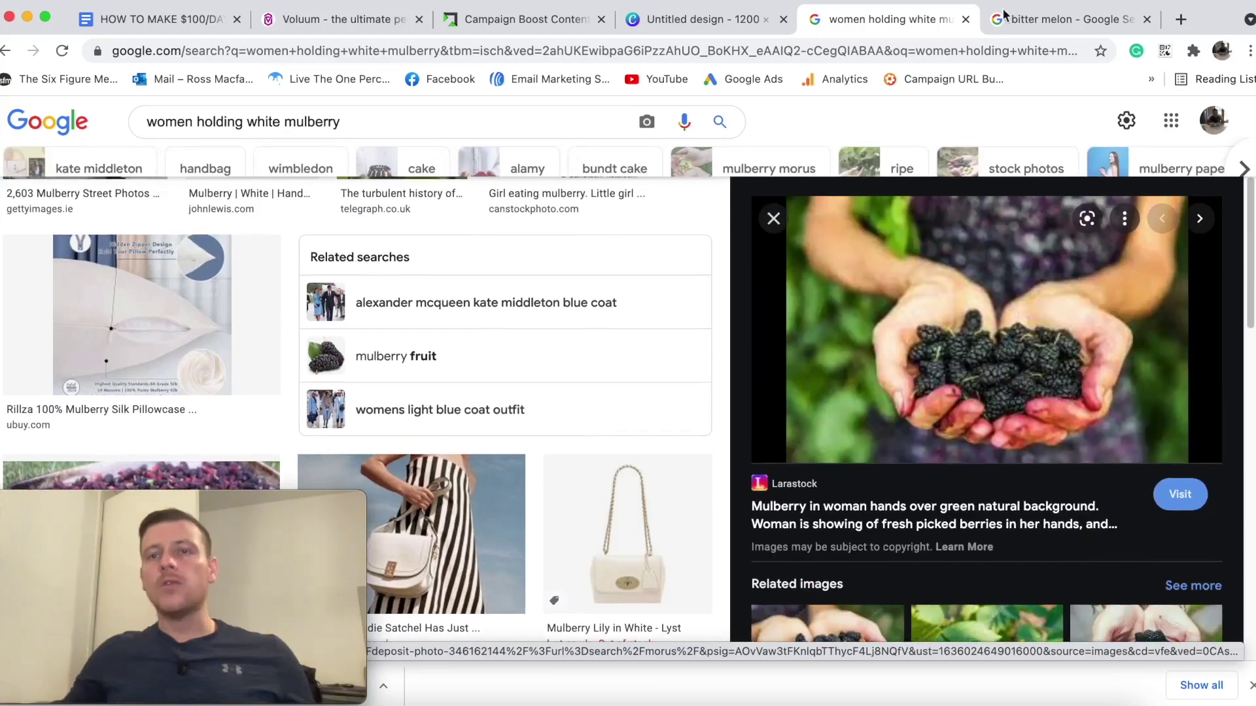
Show the image results for bitter melon and open the NextShark picture "8 Reasons Why Asians Love Bitter Melon".
left_click(1033, 21)
left_click(259, 204)
scroll(484, 278, "down", 3)
scroll(491, 280, "down", 15)
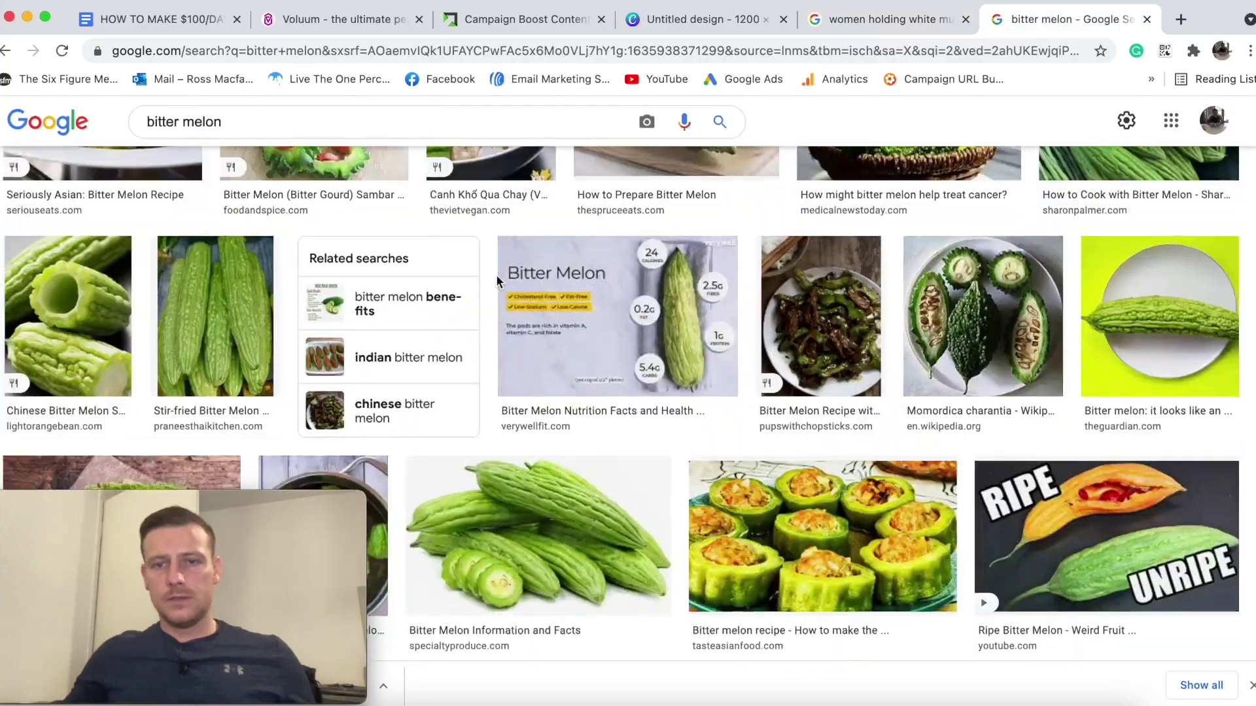
scroll(497, 281, "down", 3)
scroll(502, 281, "down", 15)
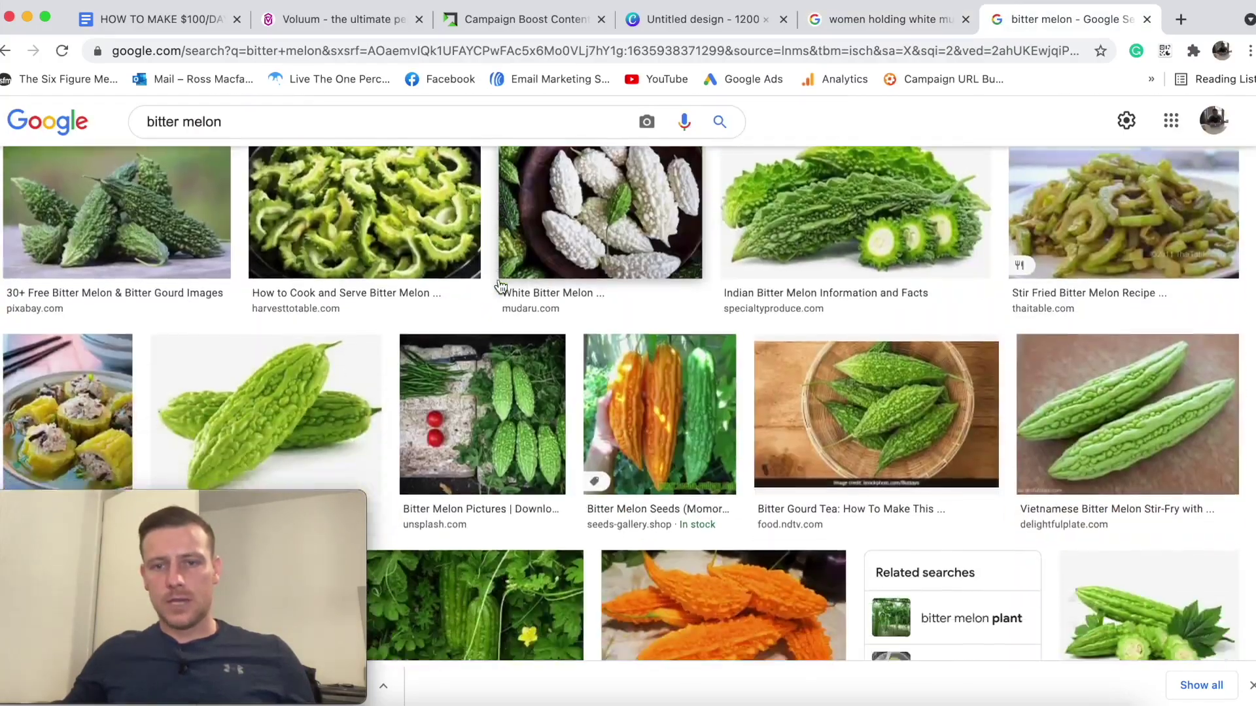
scroll(504, 291, "down", 3)
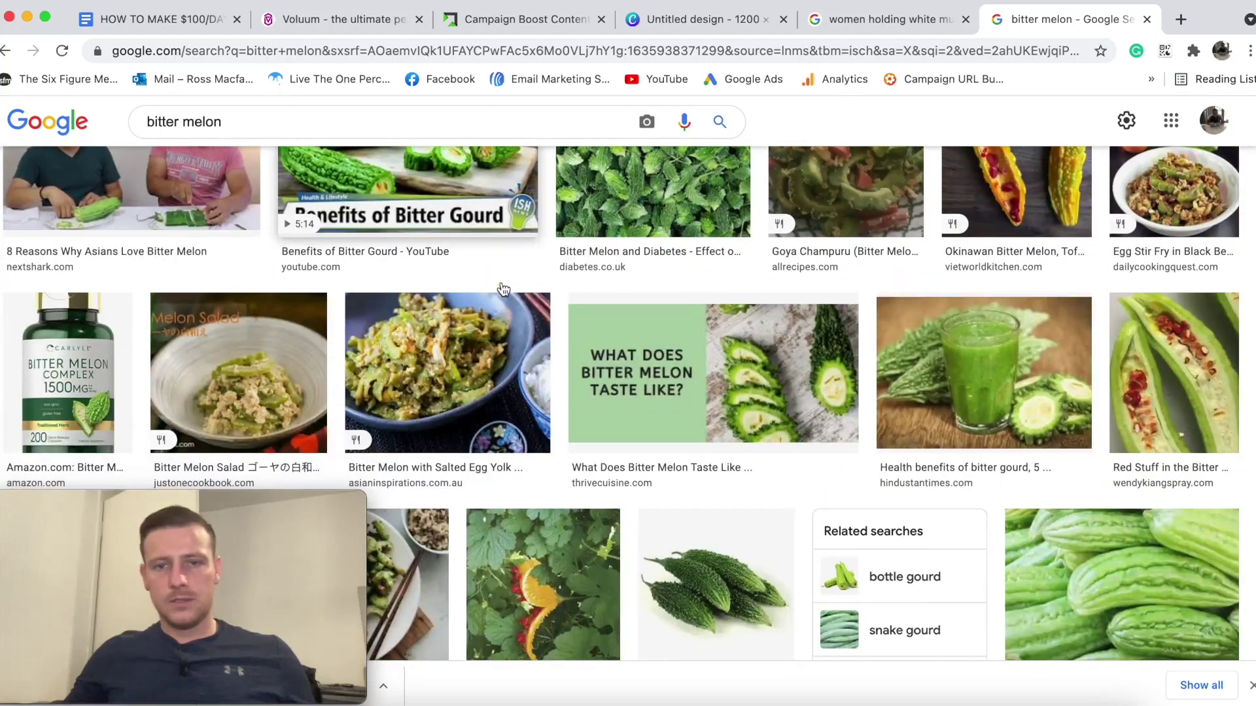
scroll(493, 288, "up", 1)
left_click(170, 245)
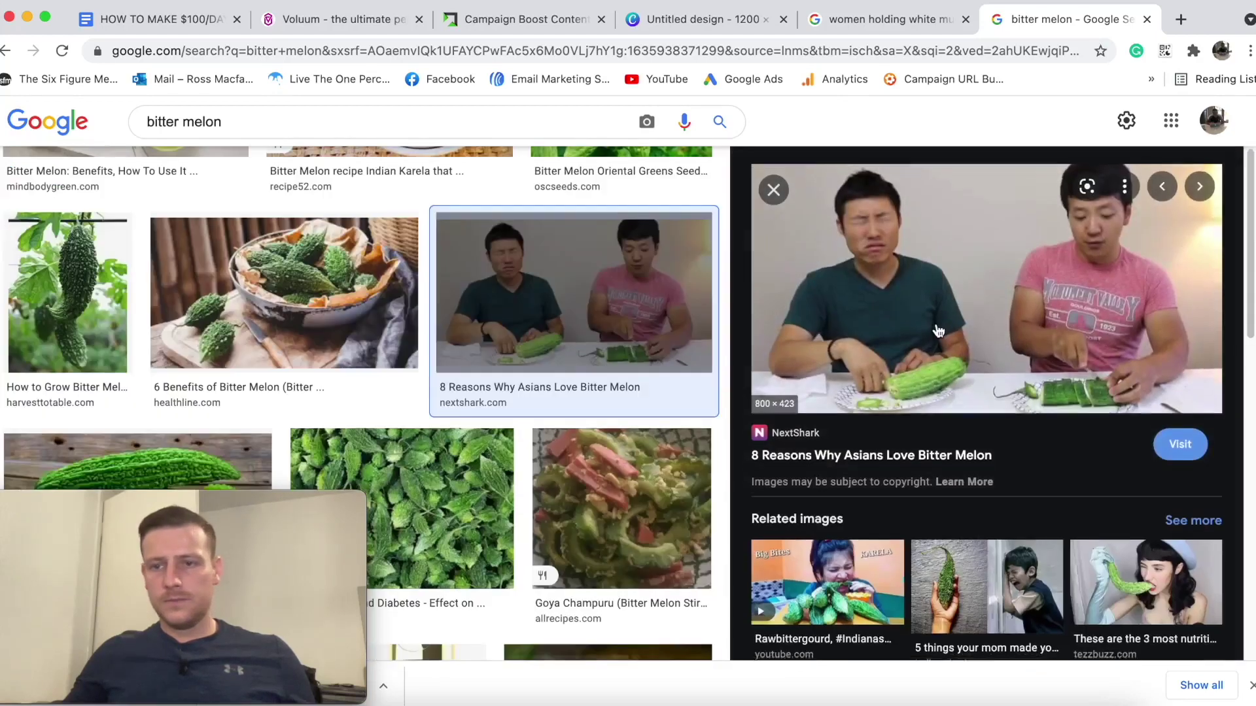
Check the related images of the NextShark bitter melon picture, and search for images of "women holding bitter melon".
scroll(936, 330, "down", 3)
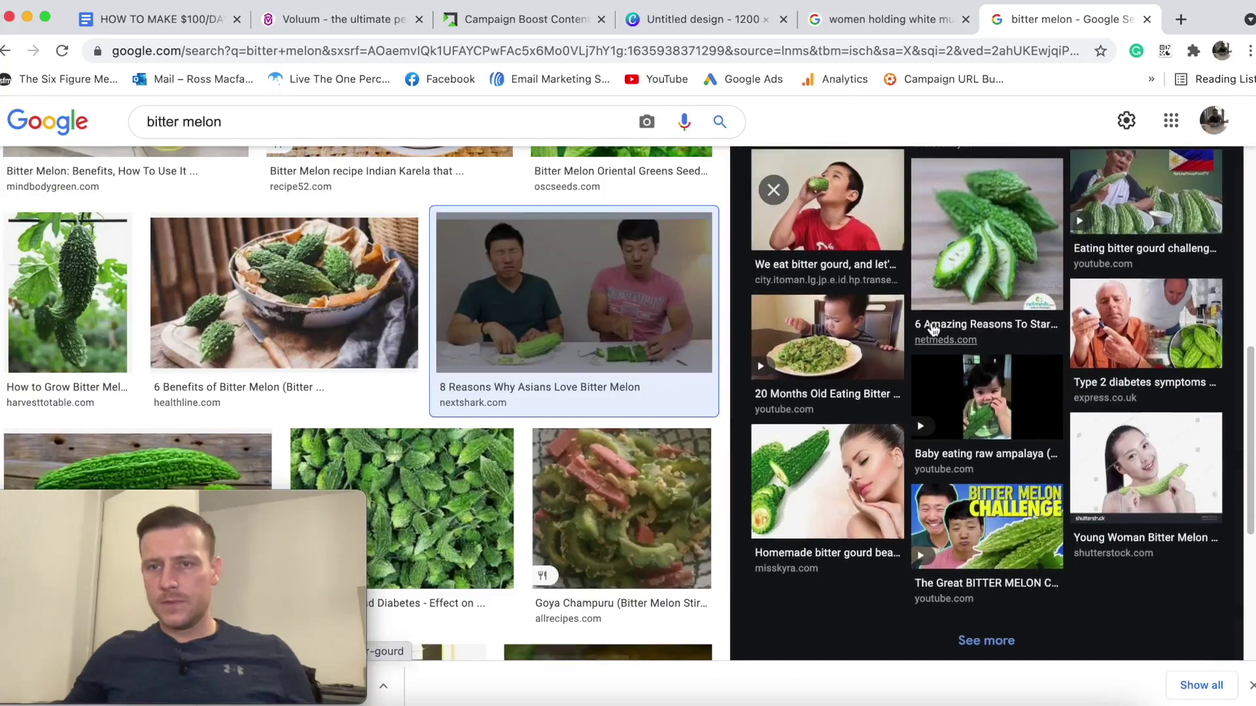
scroll(933, 329, "up", 3)
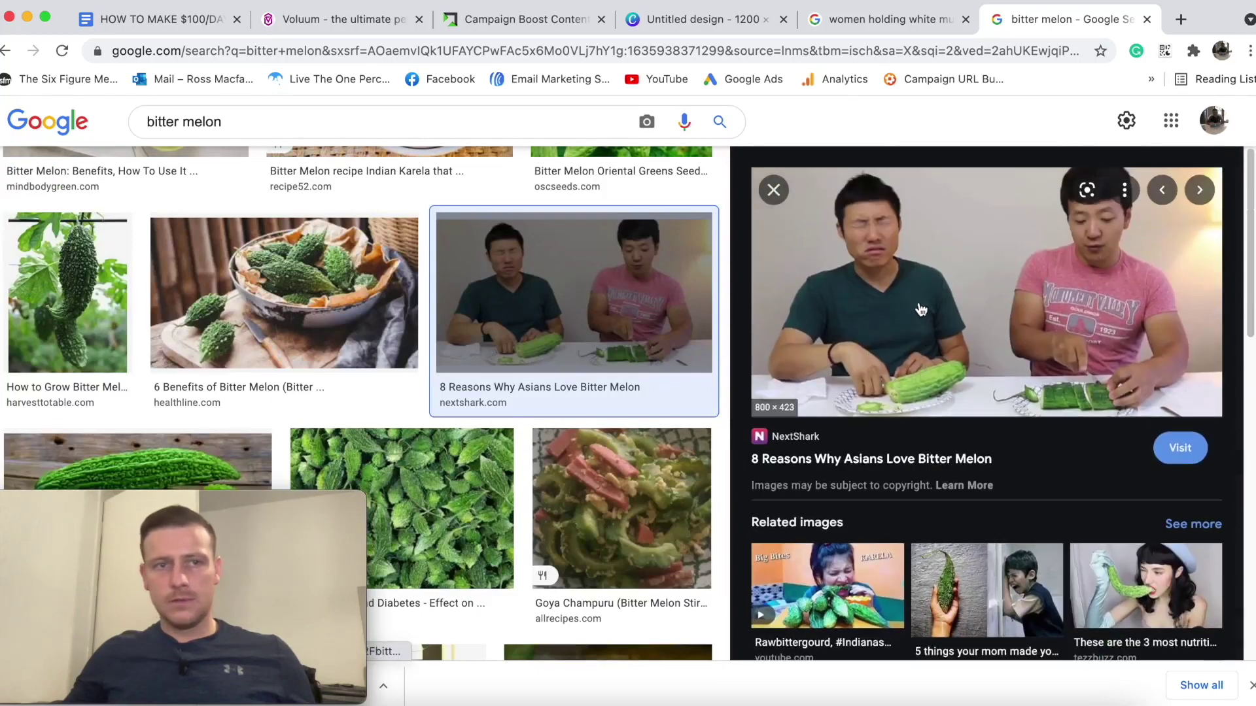
left_click(149, 122)
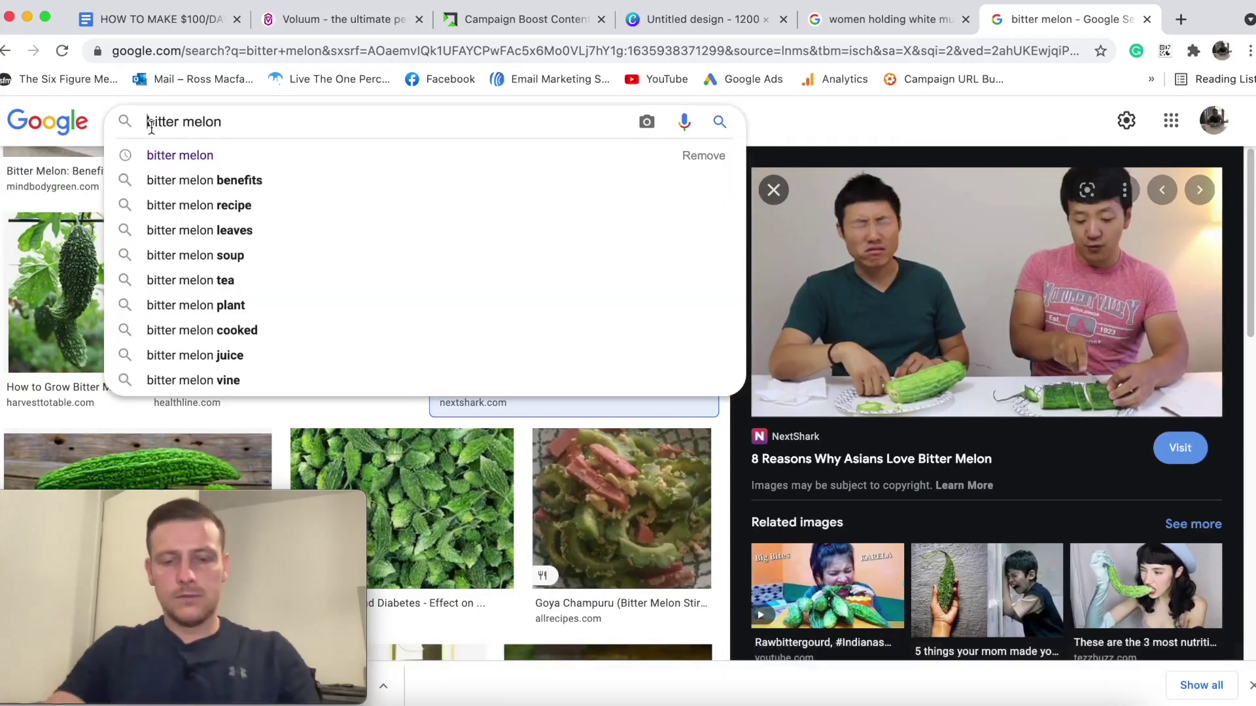
type("women holding")
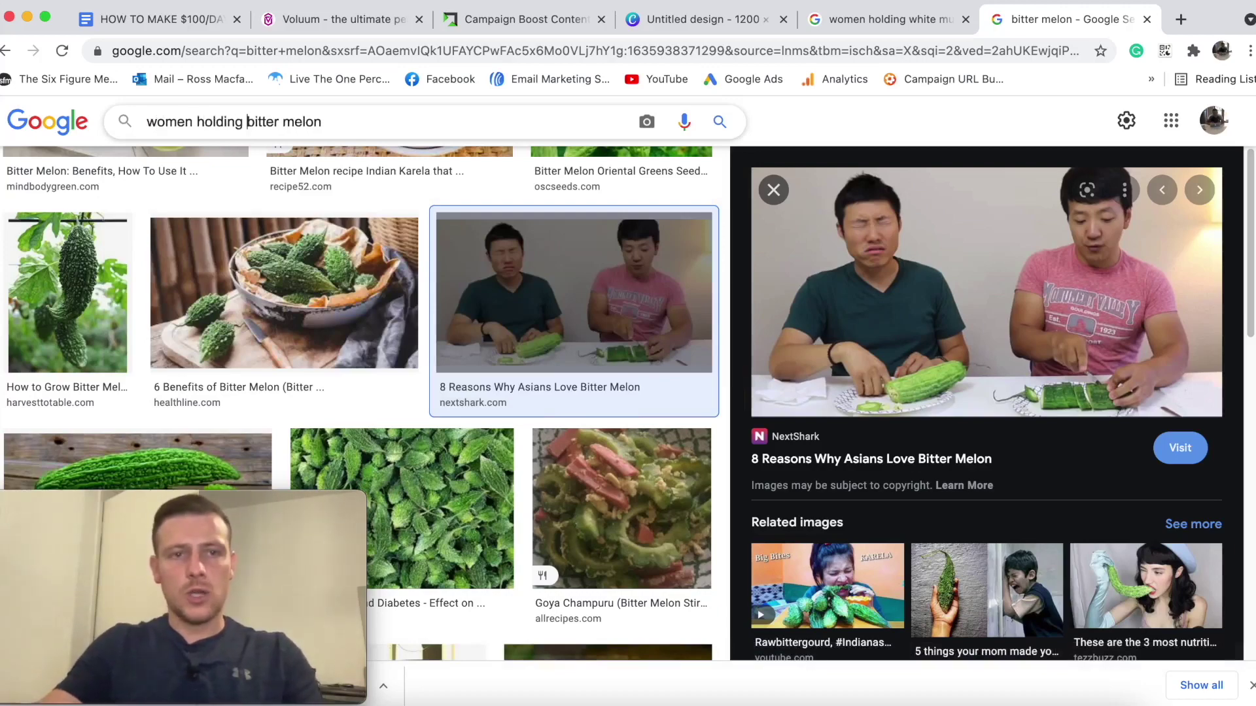
key("Return")
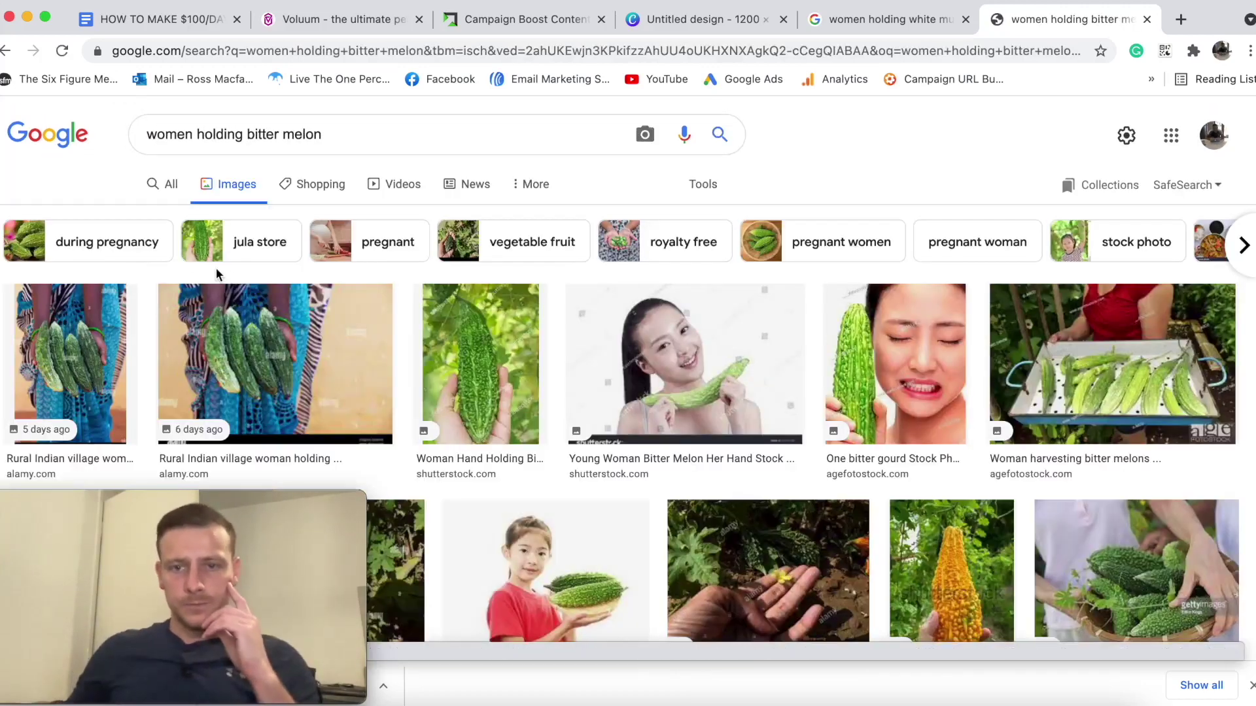
Examine the image results for women holding bitter melon for a picture suitable for an ad creative.
scroll(241, 281, "down", 6)
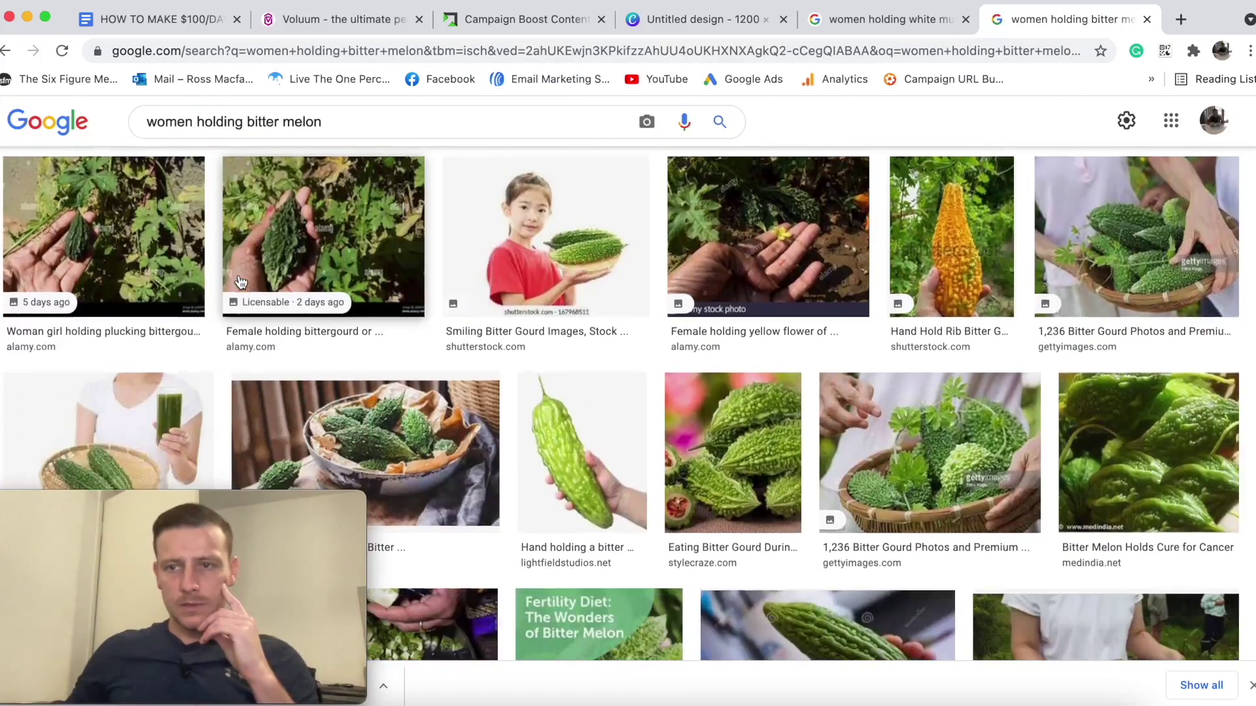
scroll(242, 283, "down", 7)
scroll(242, 286, "down", 6)
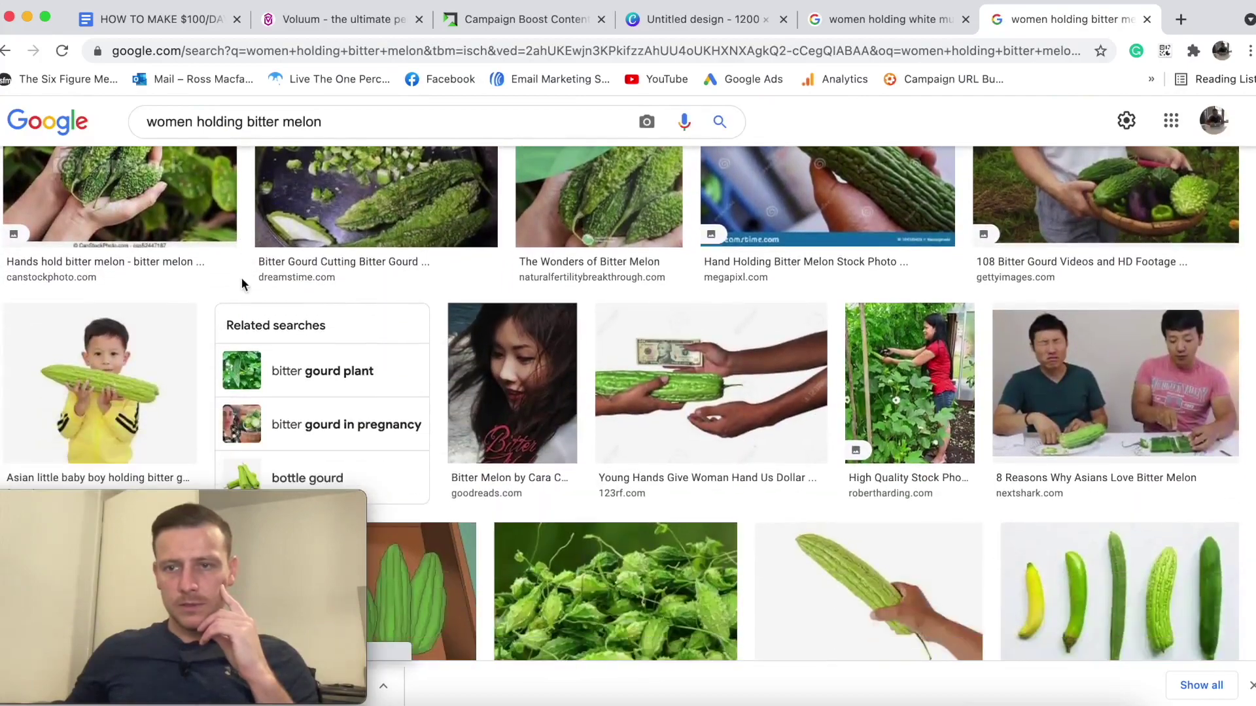
scroll(246, 288, "down", 13)
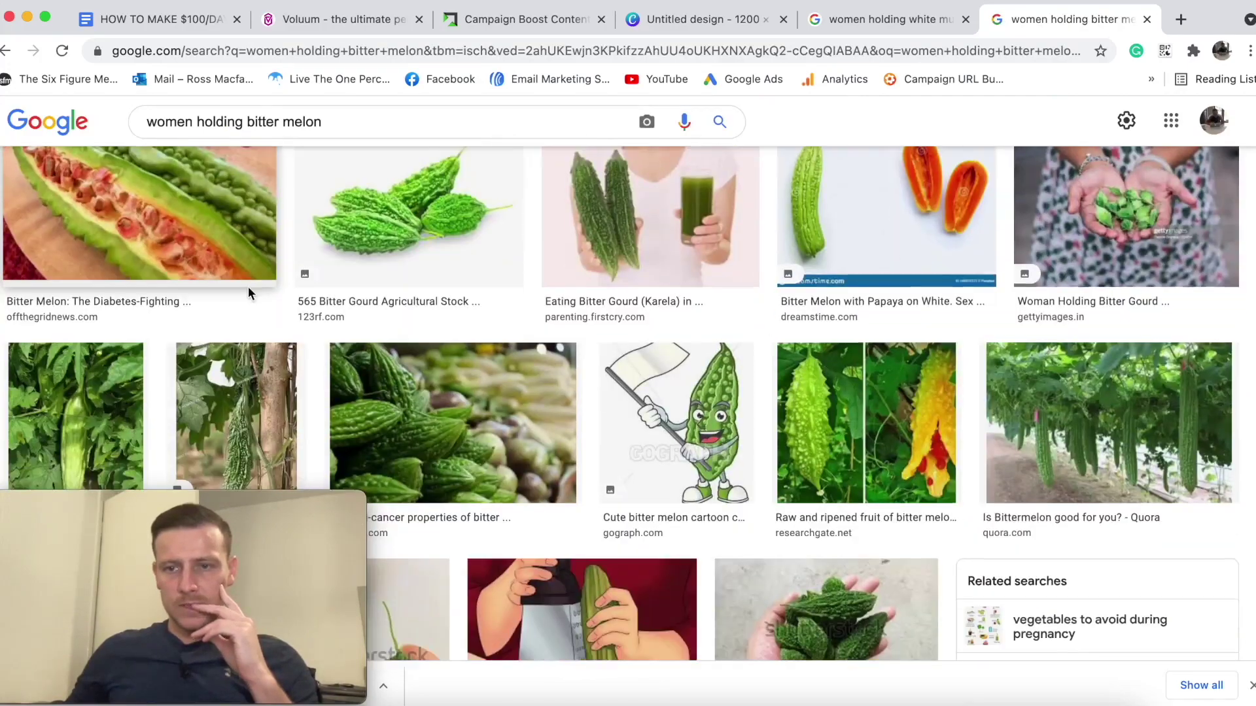
scroll(249, 270, "down", 9)
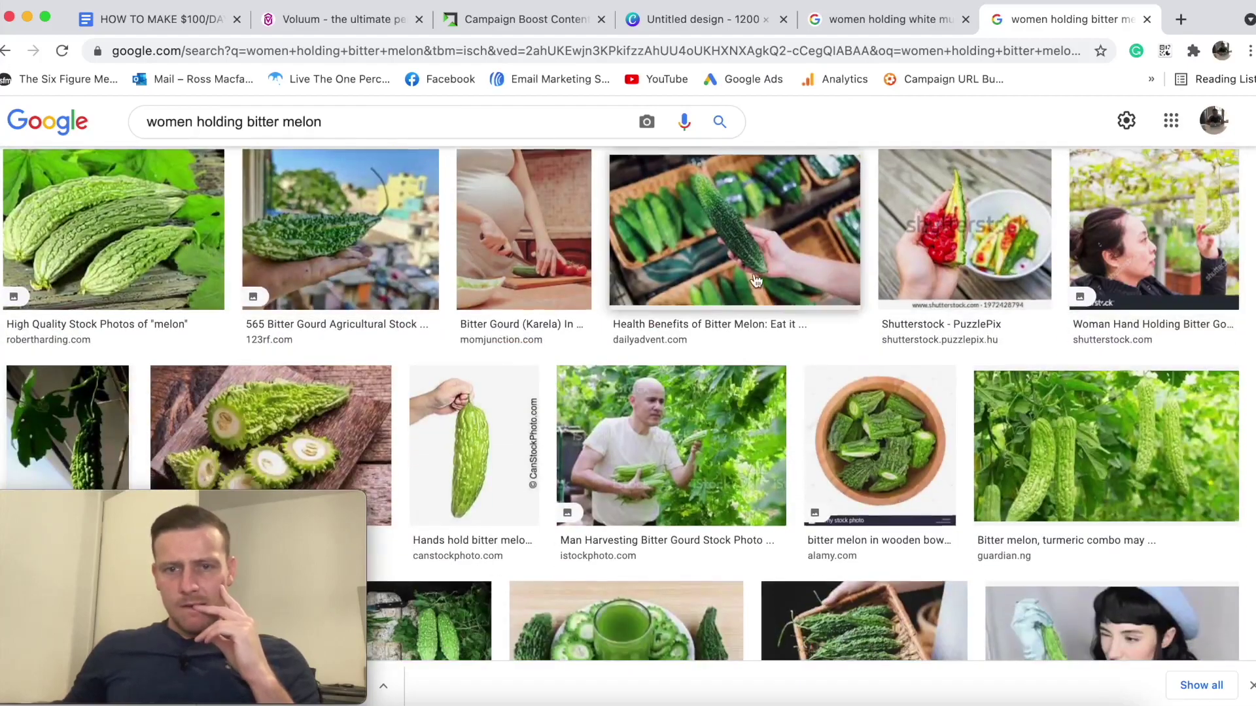
scroll(682, 349, "down", 8)
scroll(682, 349, "down", 10)
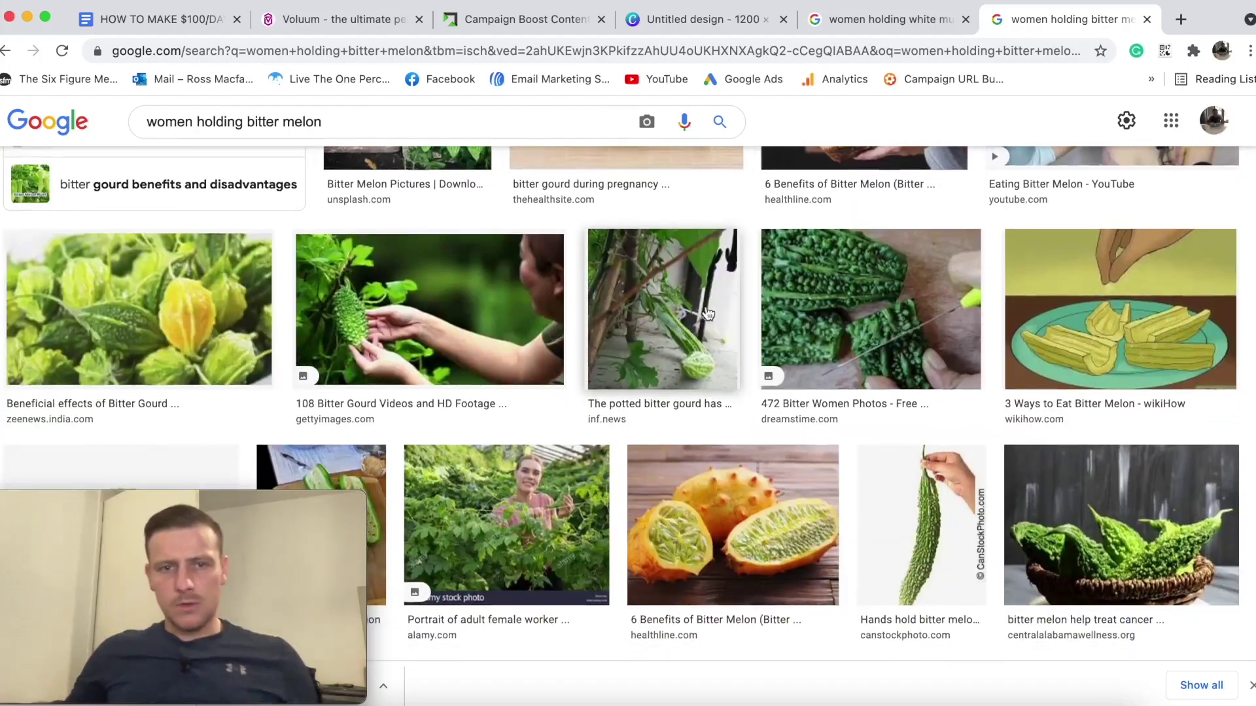
scroll(728, 343, "down", 10)
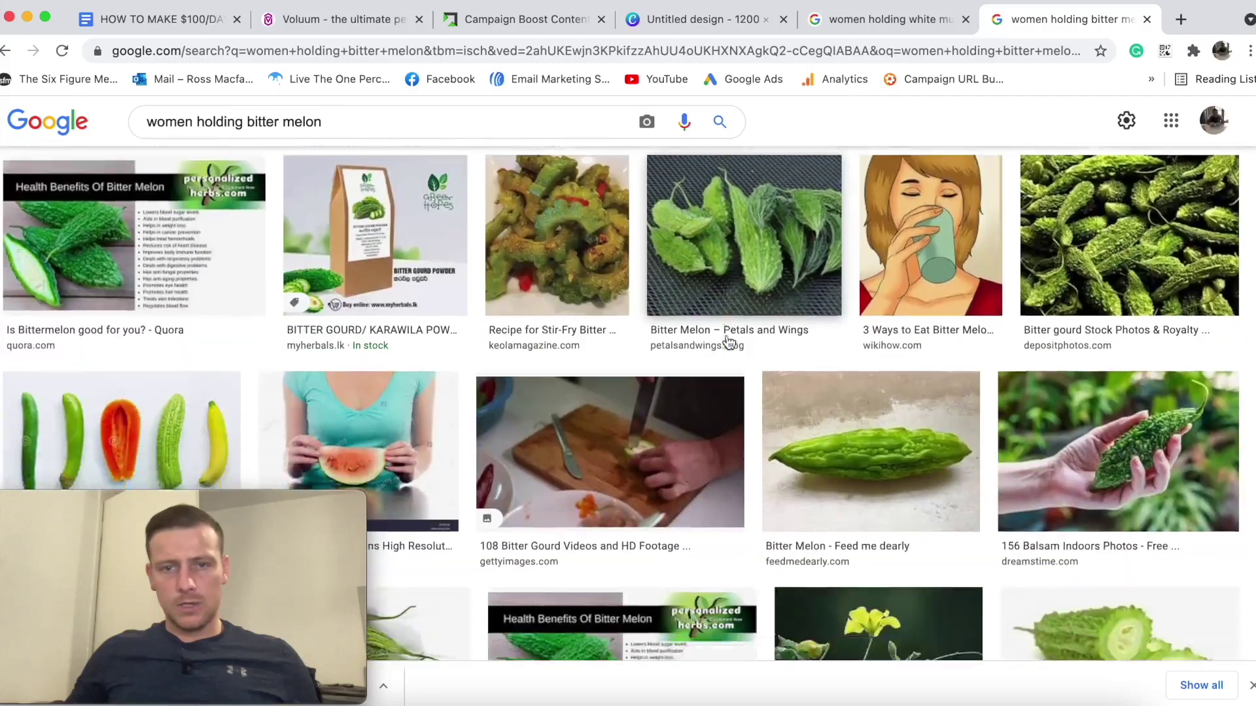
scroll(682, 351, "down", 10)
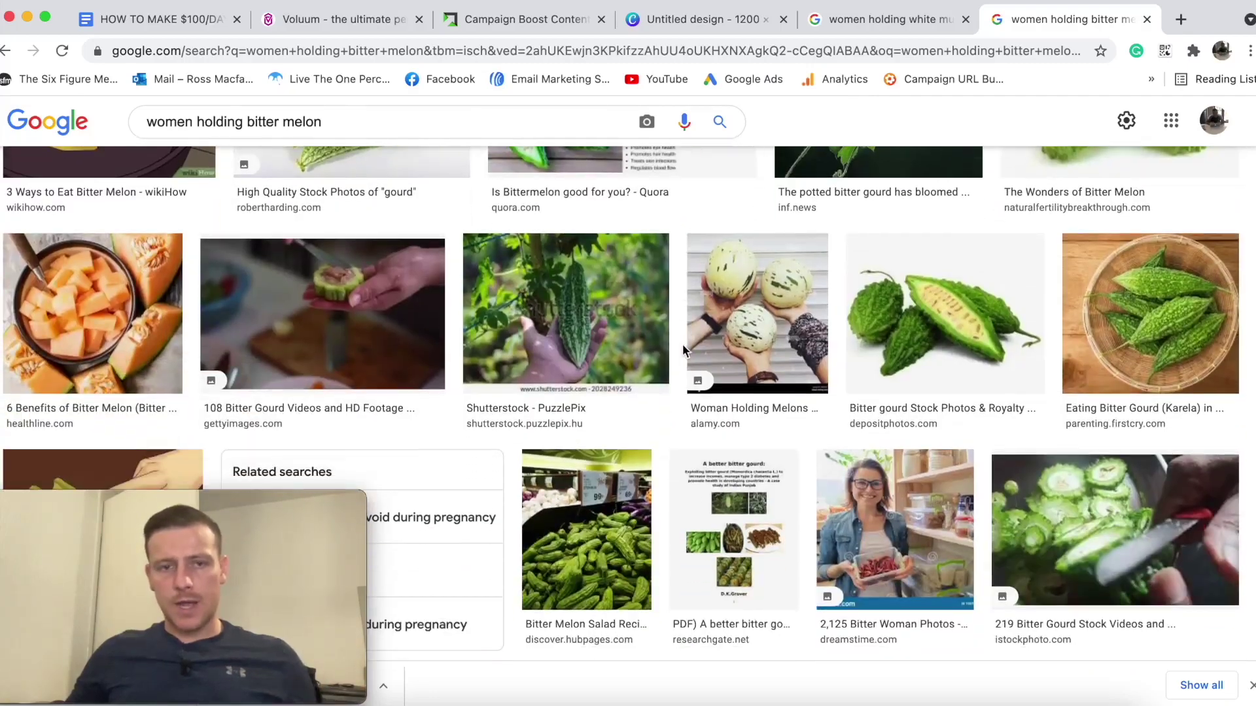
scroll(702, 340, "up", 20)
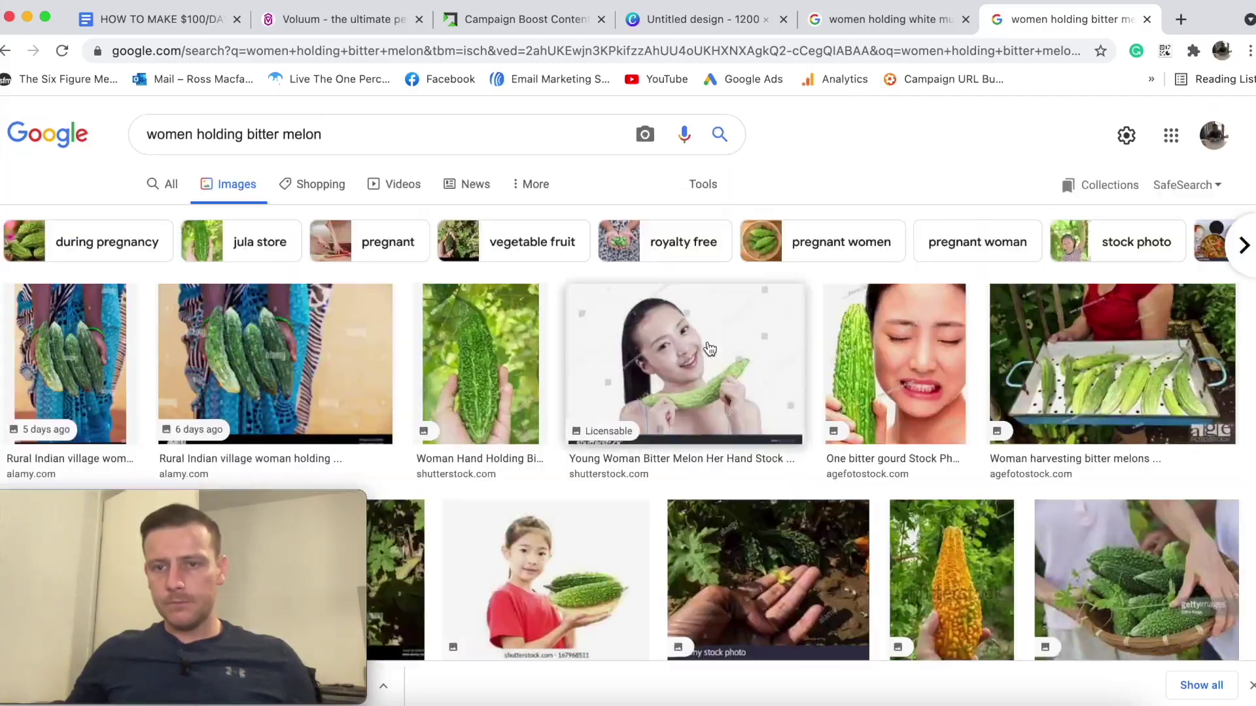
scroll(806, 320, "down", 5)
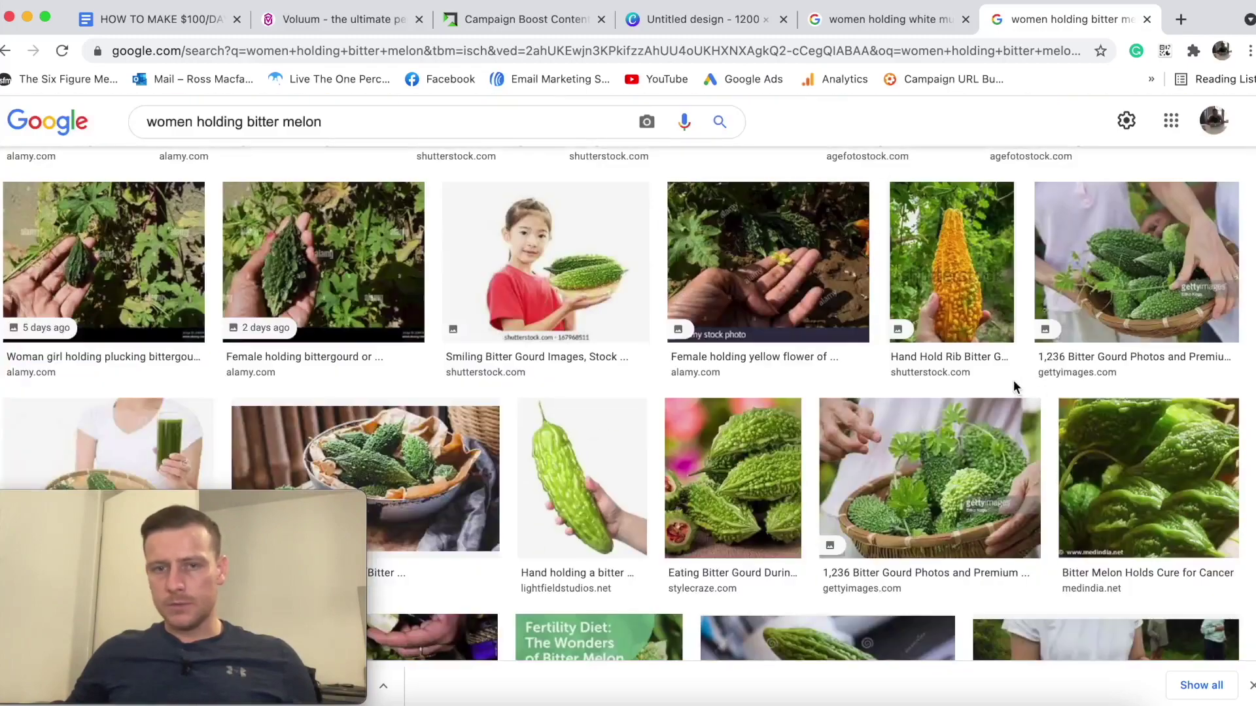
Open the Alamy photo of a female hand holding a bitter gourd, examine its related images and close the preview.
left_click(354, 280)
scroll(1082, 374, "down", 10)
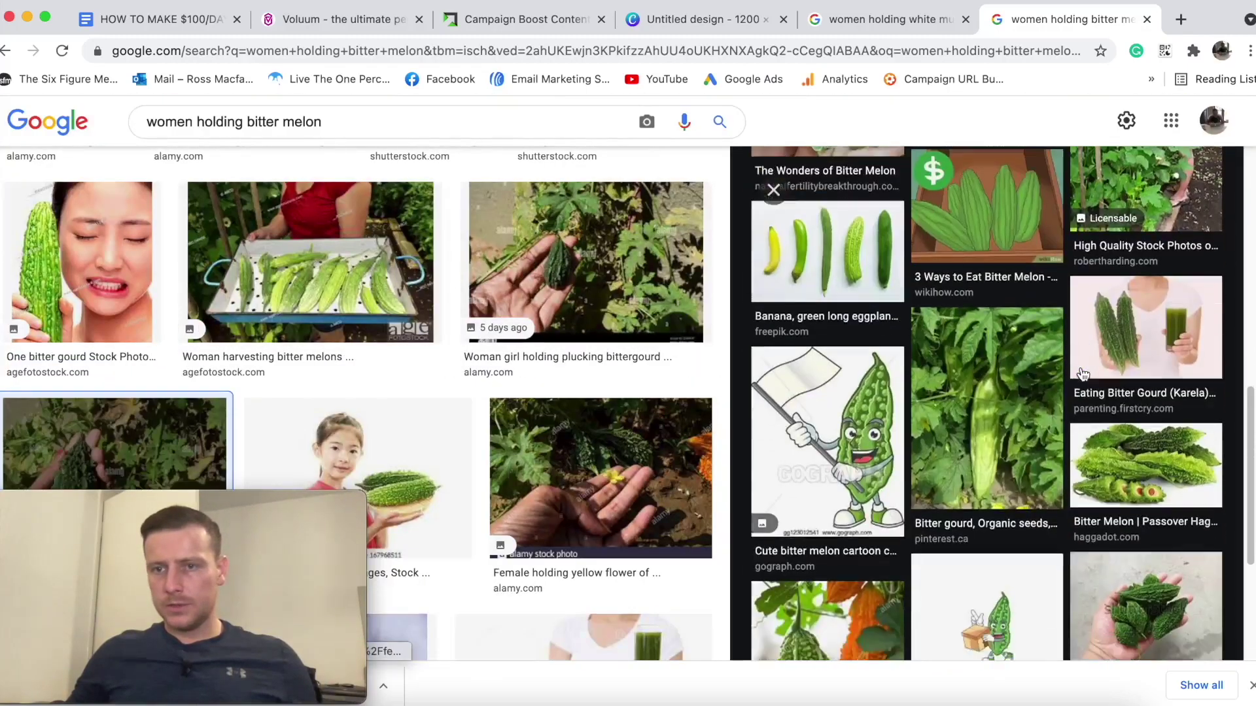
scroll(1083, 374, "up", 10)
left_click(773, 191)
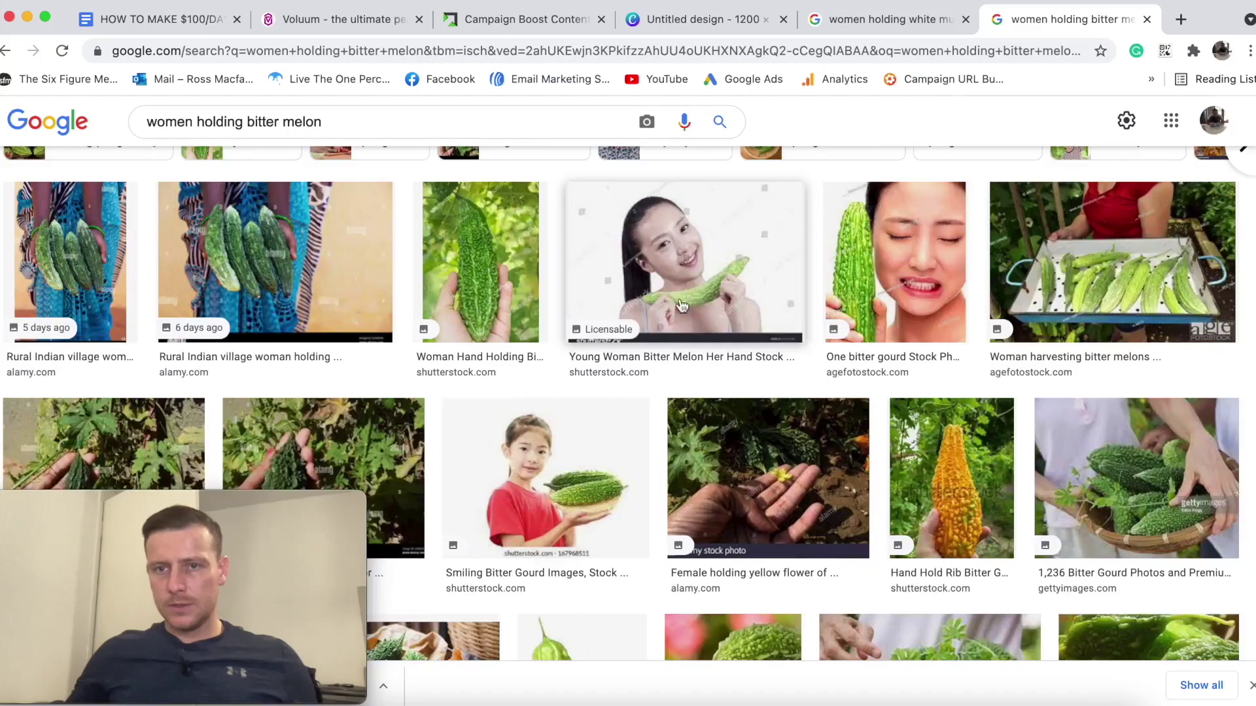
Open the Shutterstock photo of a hand holding a ripe orange bitter gourd, examine its related images and close the preview.
scroll(647, 321, "down", 5)
left_click(945, 242)
scroll(1040, 394, "down", 4)
scroll(1041, 394, "down", 5)
scroll(1038, 393, "up", 10)
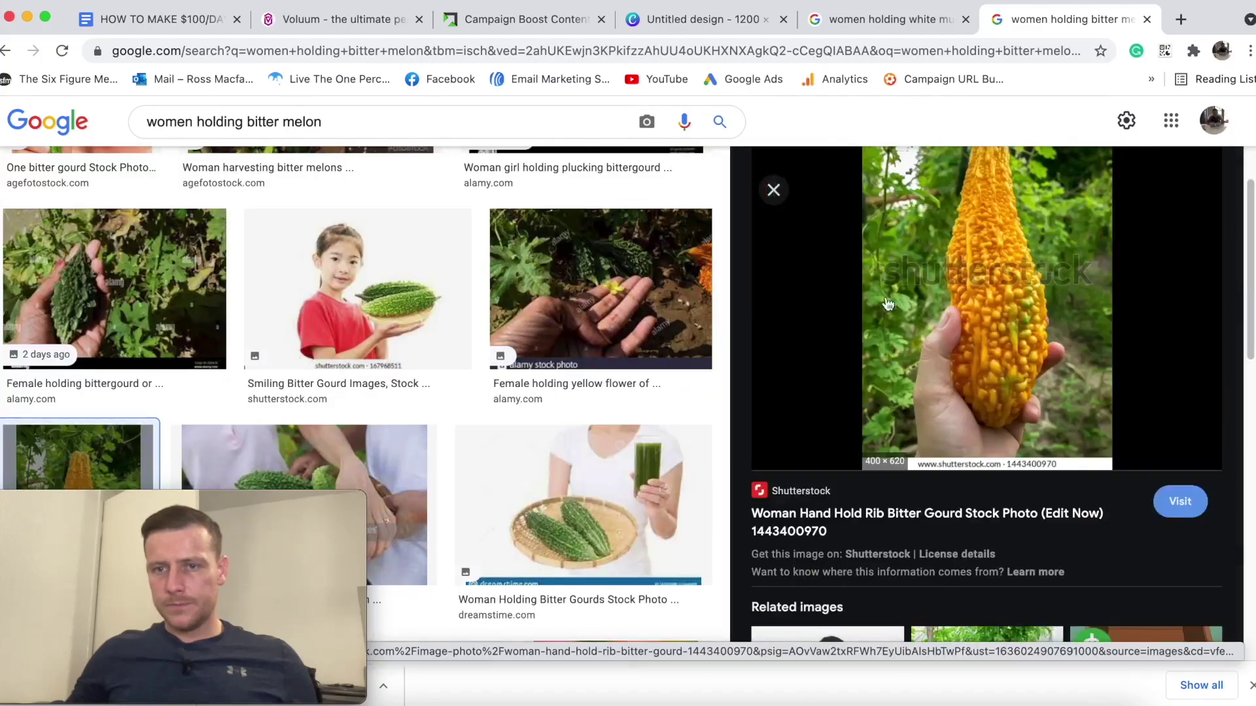
left_click(774, 190)
Open the Getty Images photo of a person carrying a basket of bitter gourds, check its related images, close it and browse further results.
scroll(1065, 322, "down", 6)
left_click(1065, 322)
scroll(1047, 347, "down", 10)
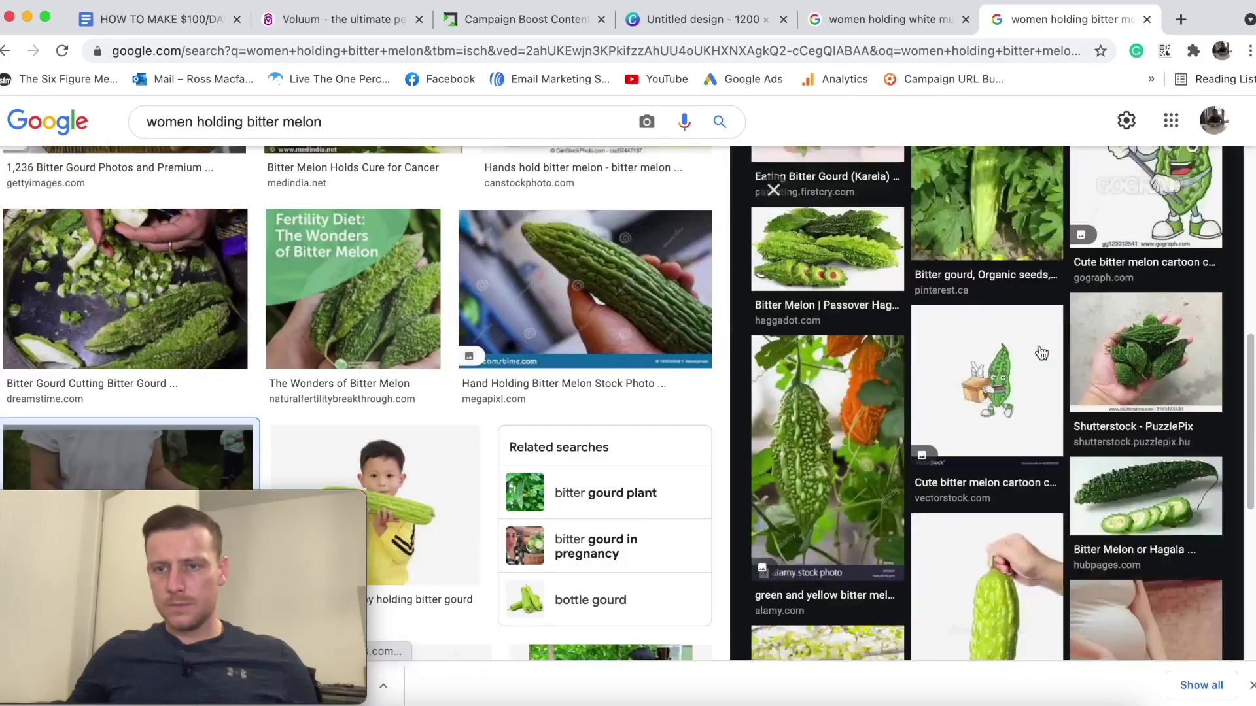
scroll(1043, 352, "up", 10)
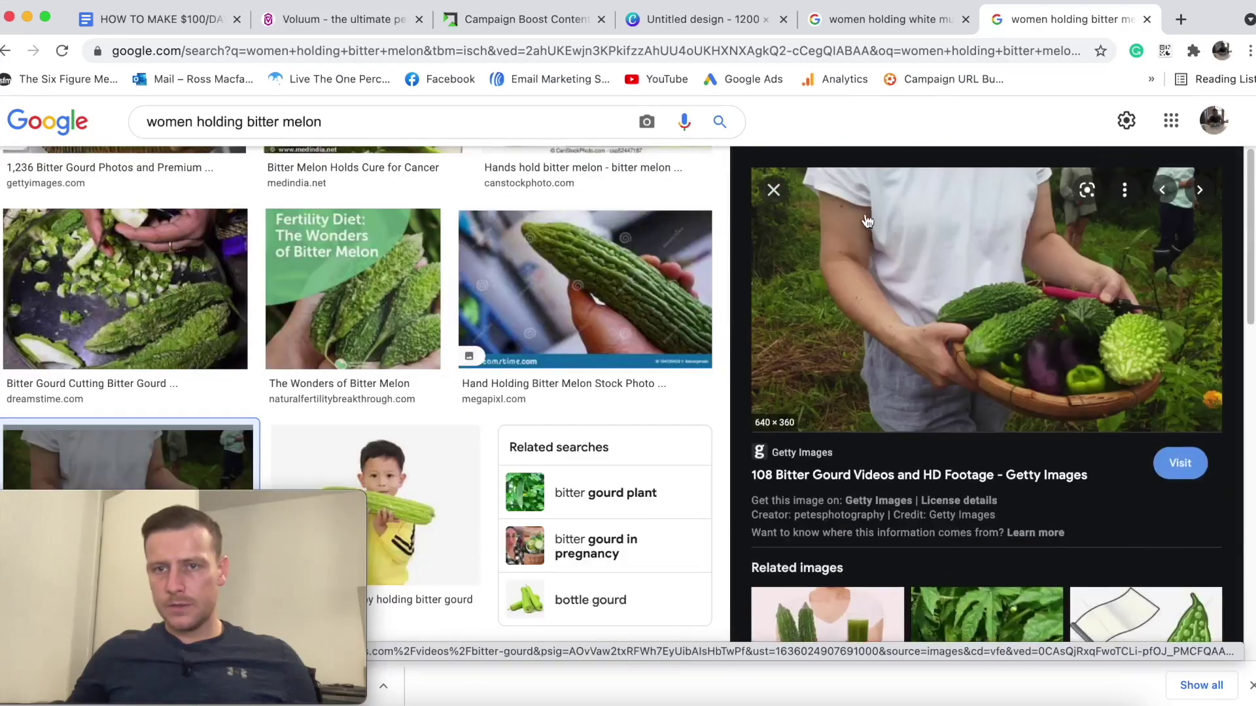
left_click(773, 190)
scroll(600, 318, "down", 7)
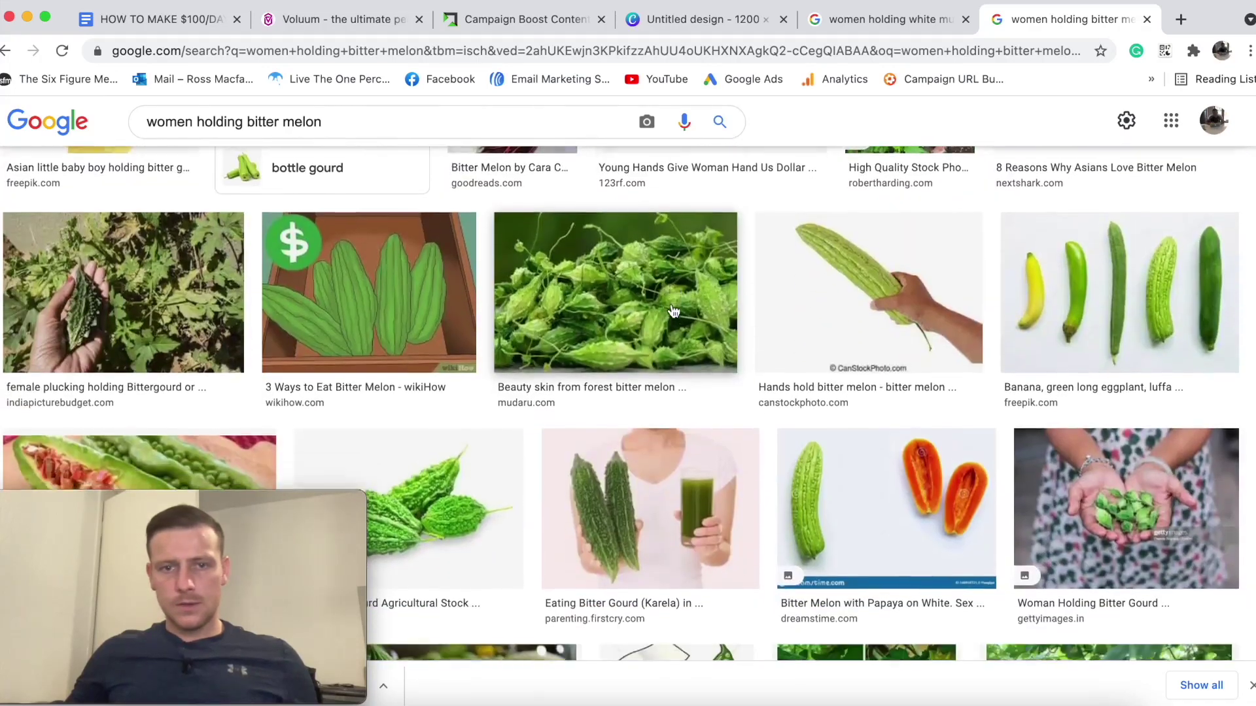
left_click(200, 124)
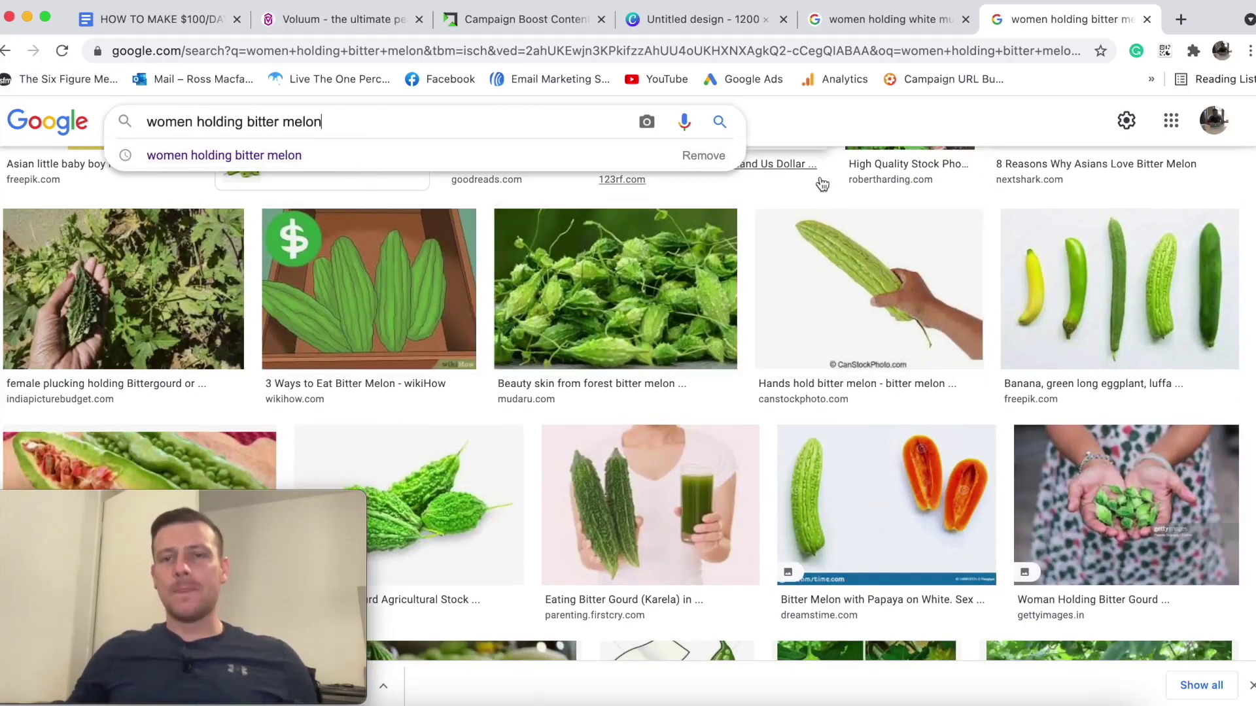
left_click(825, 222)
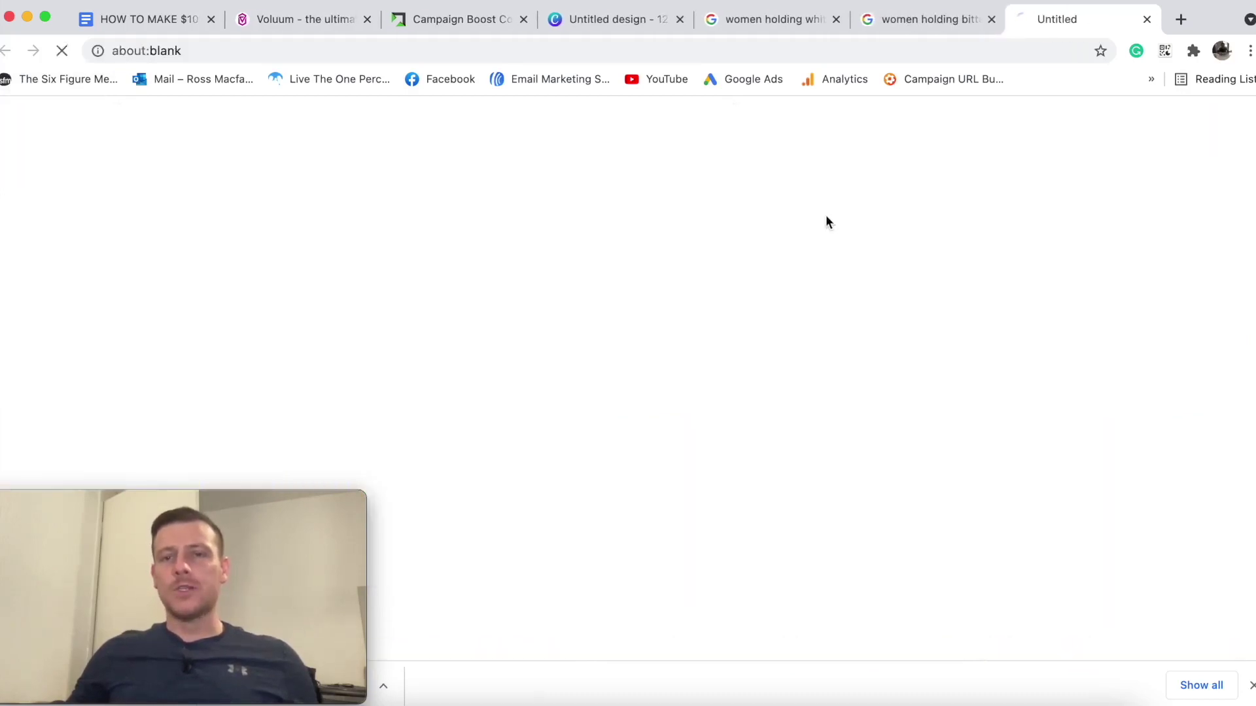
left_click(1148, 21)
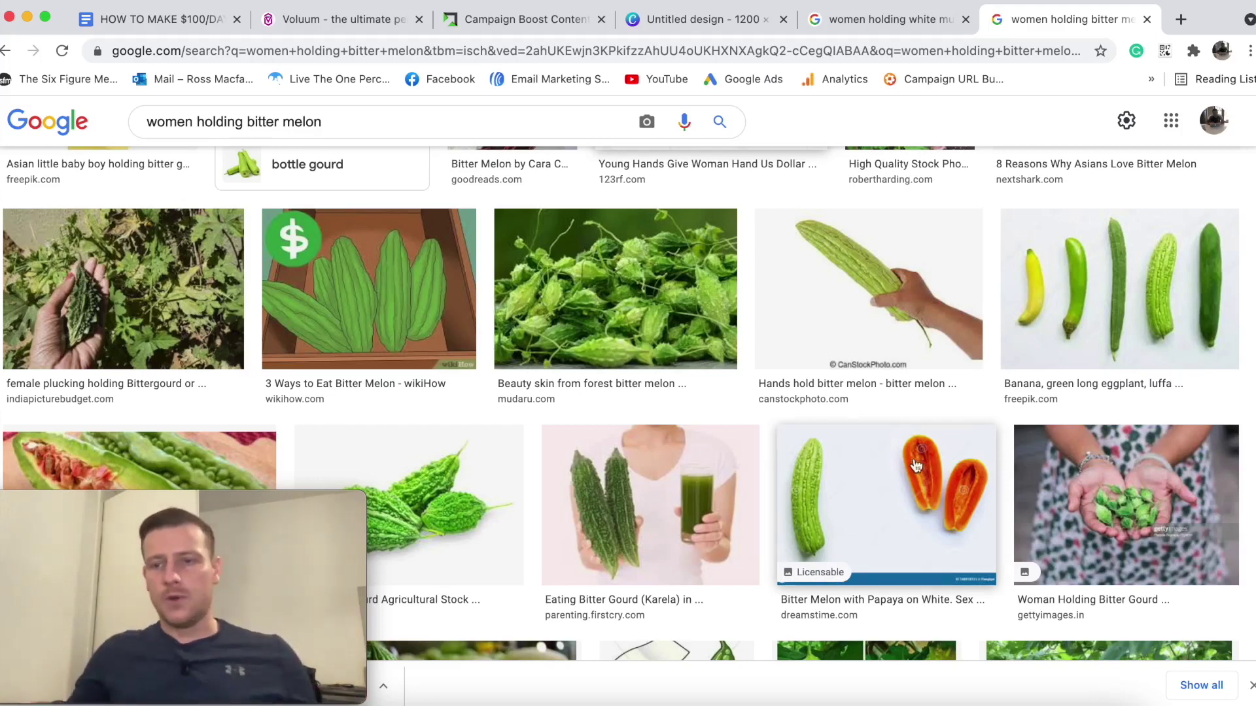
Browse the results again and open the Alamy photo of a hand holding a yellow bitter gourd flower to examine its related images.
scroll(845, 451, "down", 6)
scroll(845, 396, "up", 10)
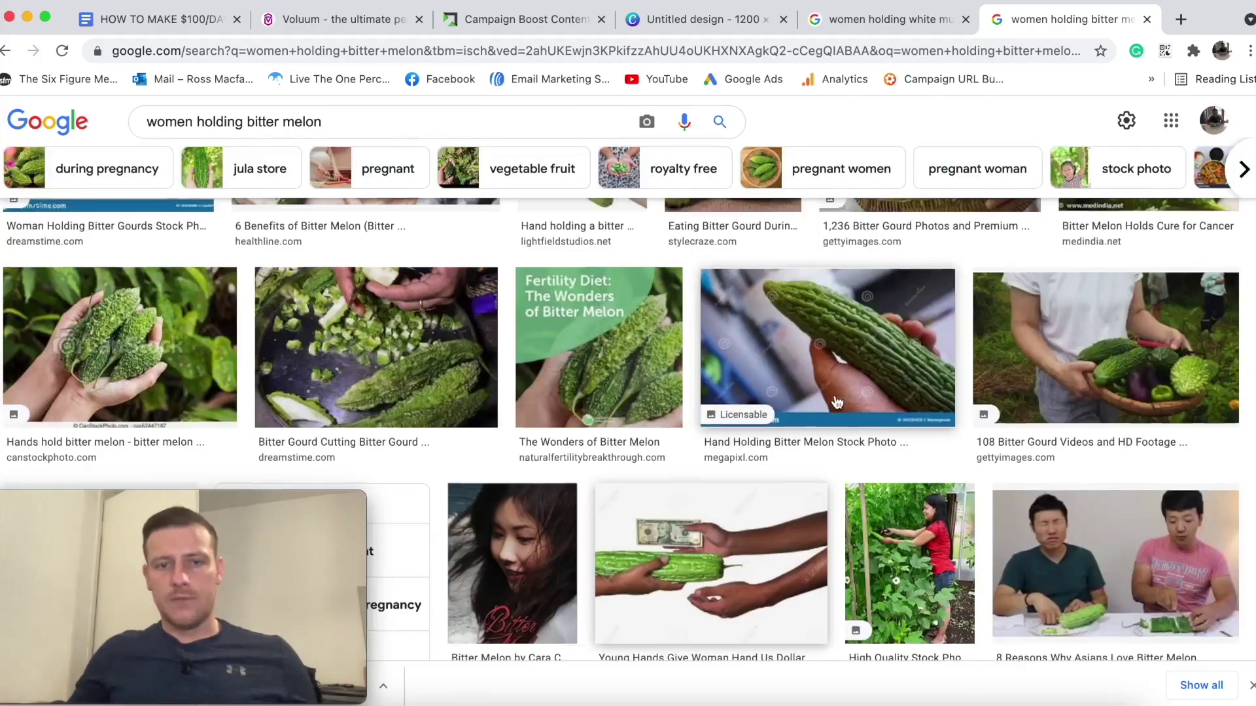
scroll(838, 397, "down", 5)
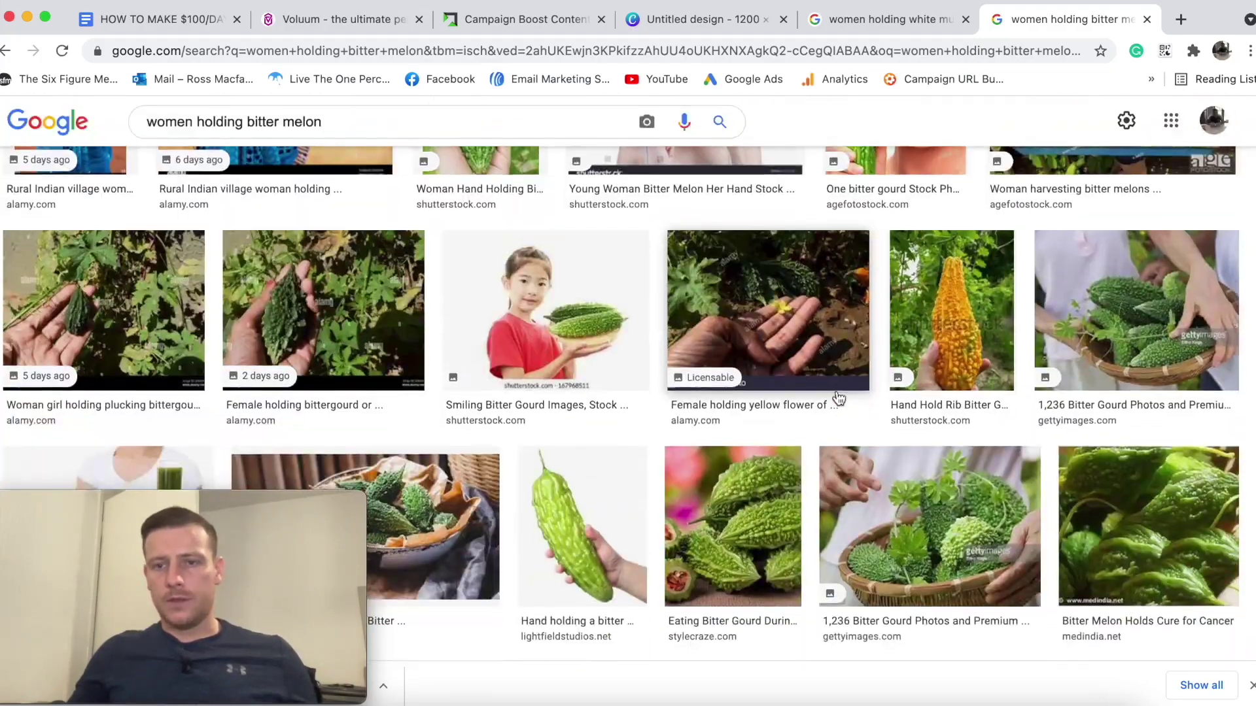
left_click(752, 333)
scroll(1108, 391, "down", 15)
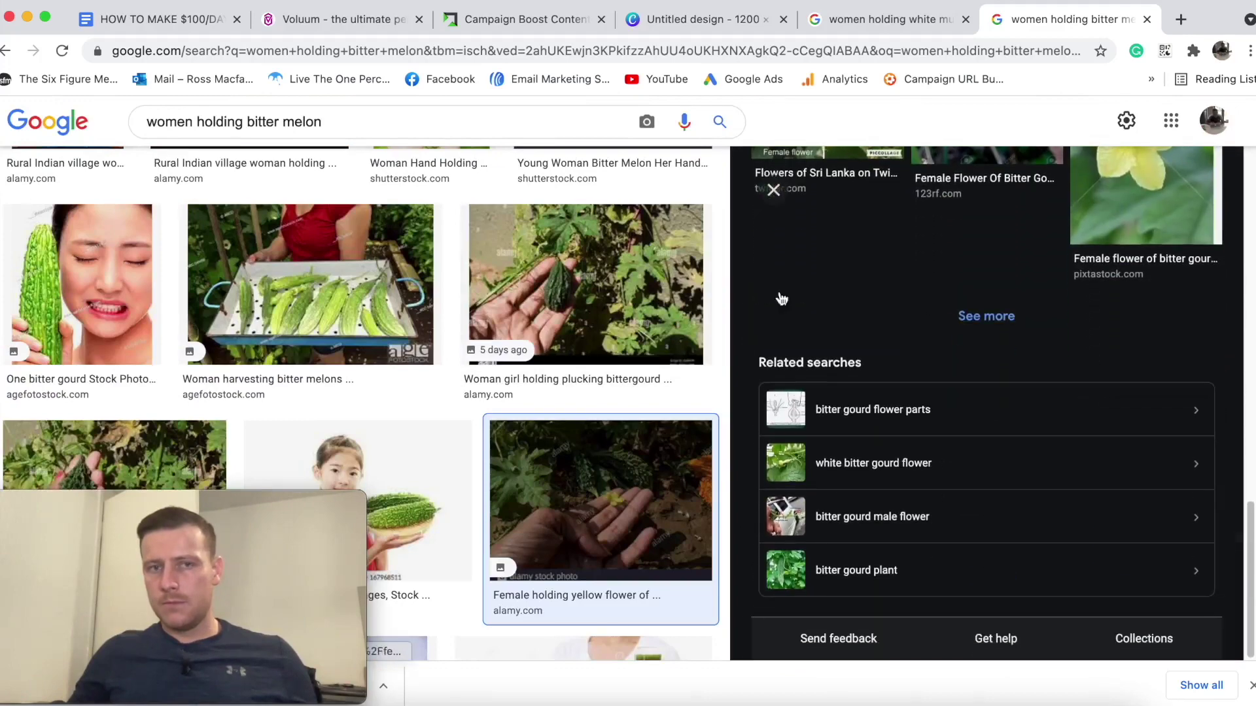
Change the image search to "women holding bitter melon youtube" and browse the results.
left_click(362, 126)
type("youtube")
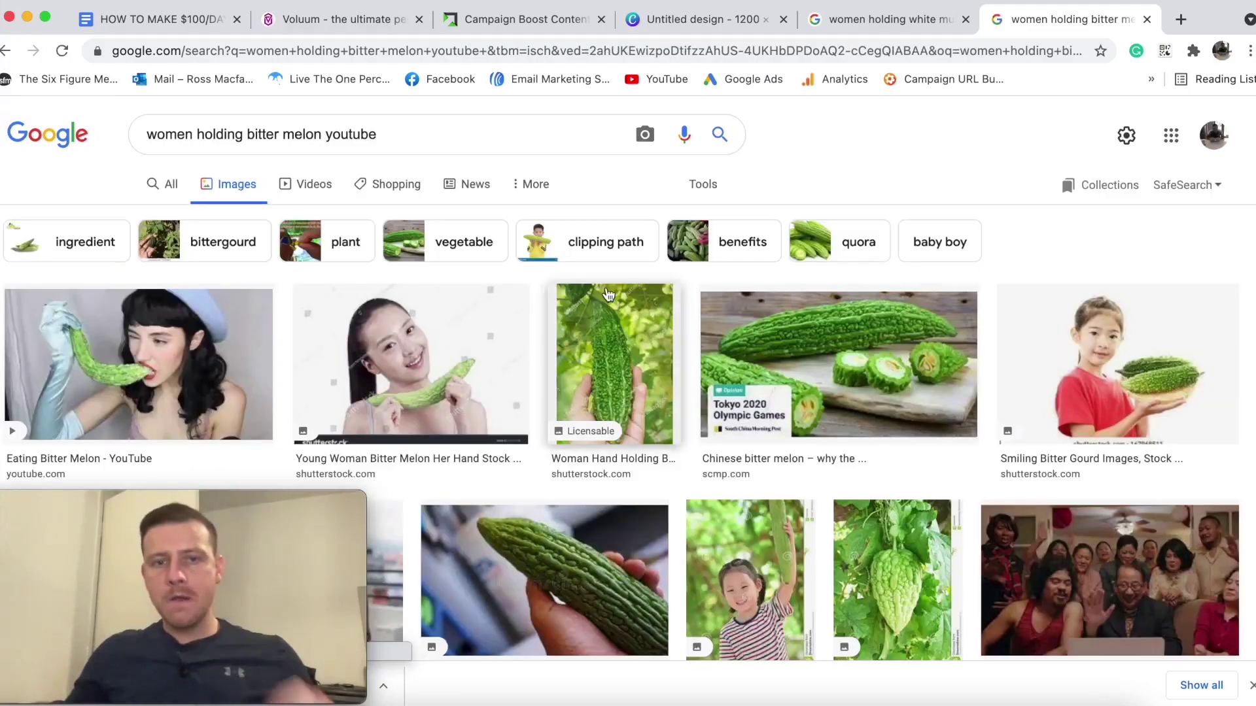
scroll(607, 294, "down", 5)
scroll(607, 295, "down", 4)
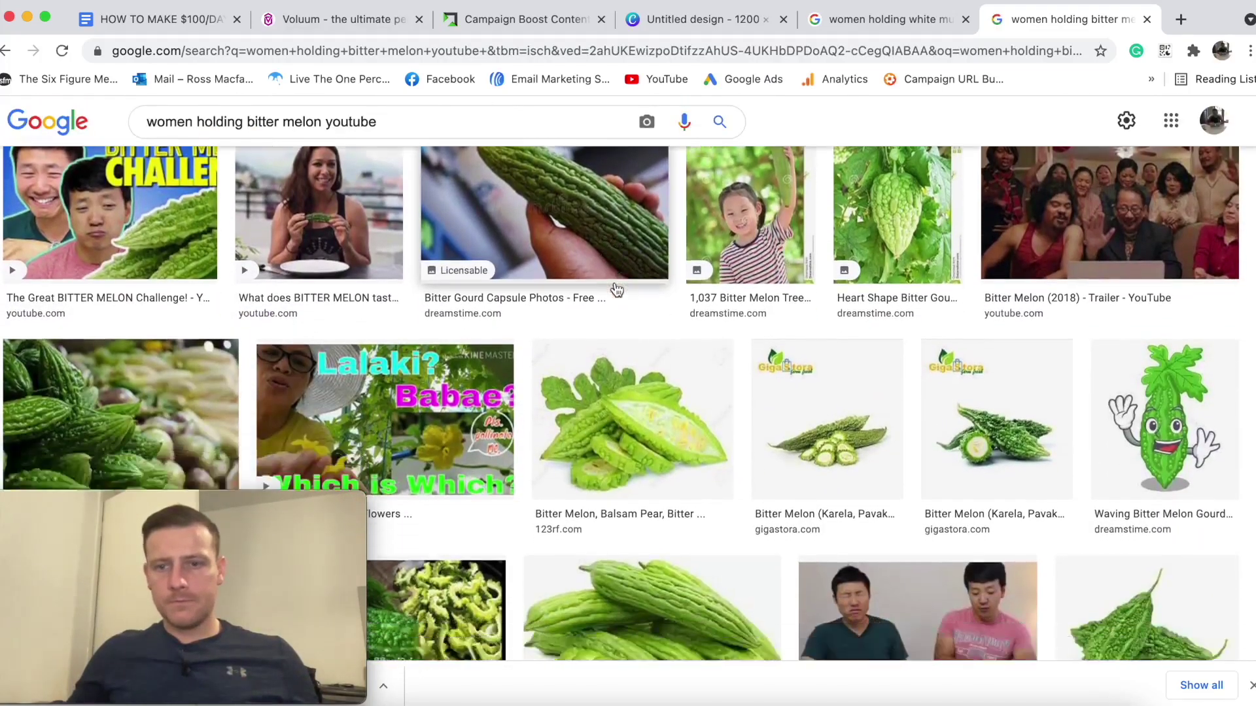
Open the NextShark picture of two men with bitter melon, examine its related images and close the preview.
left_click(889, 401)
scroll(890, 400, "down", 4)
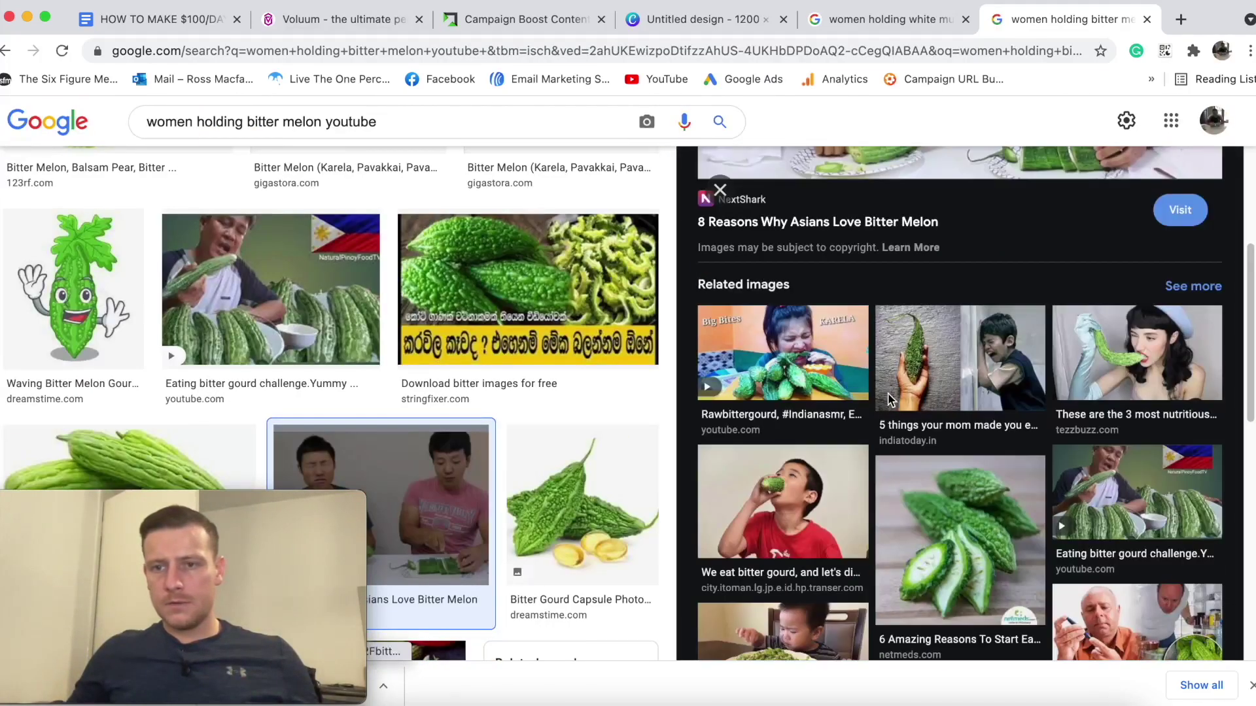
scroll(945, 373, "down", 5)
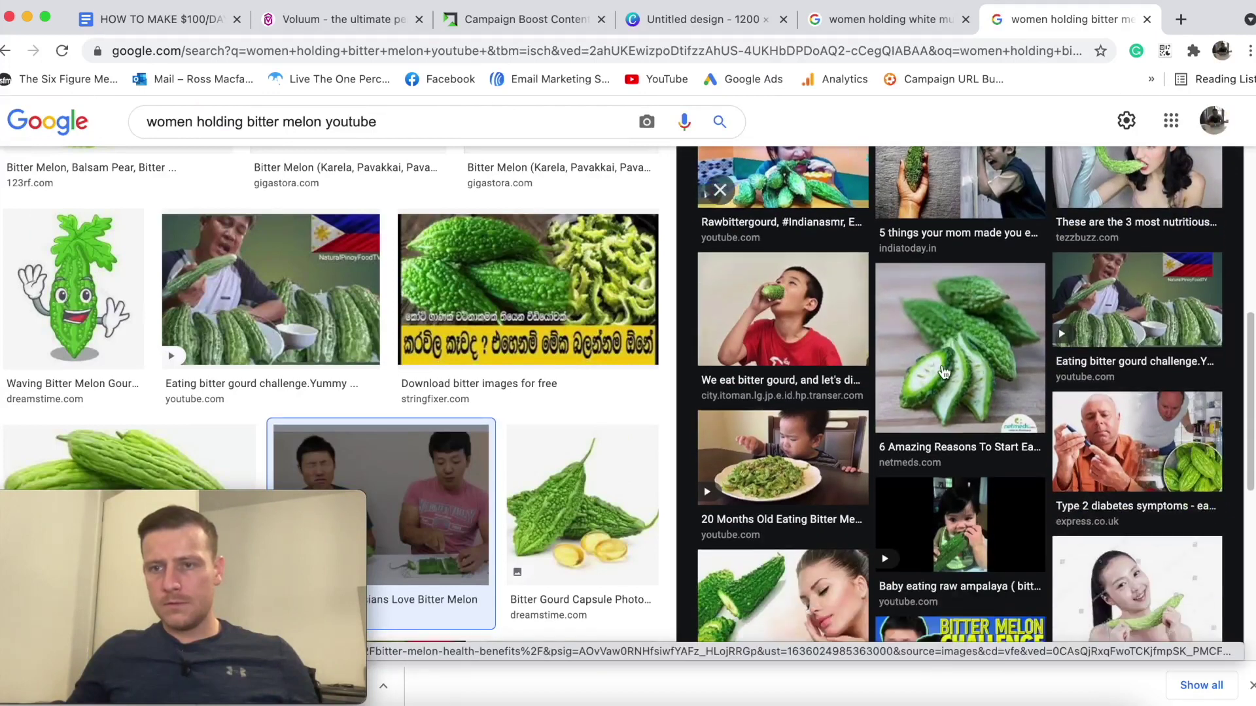
scroll(954, 372, "down", 4)
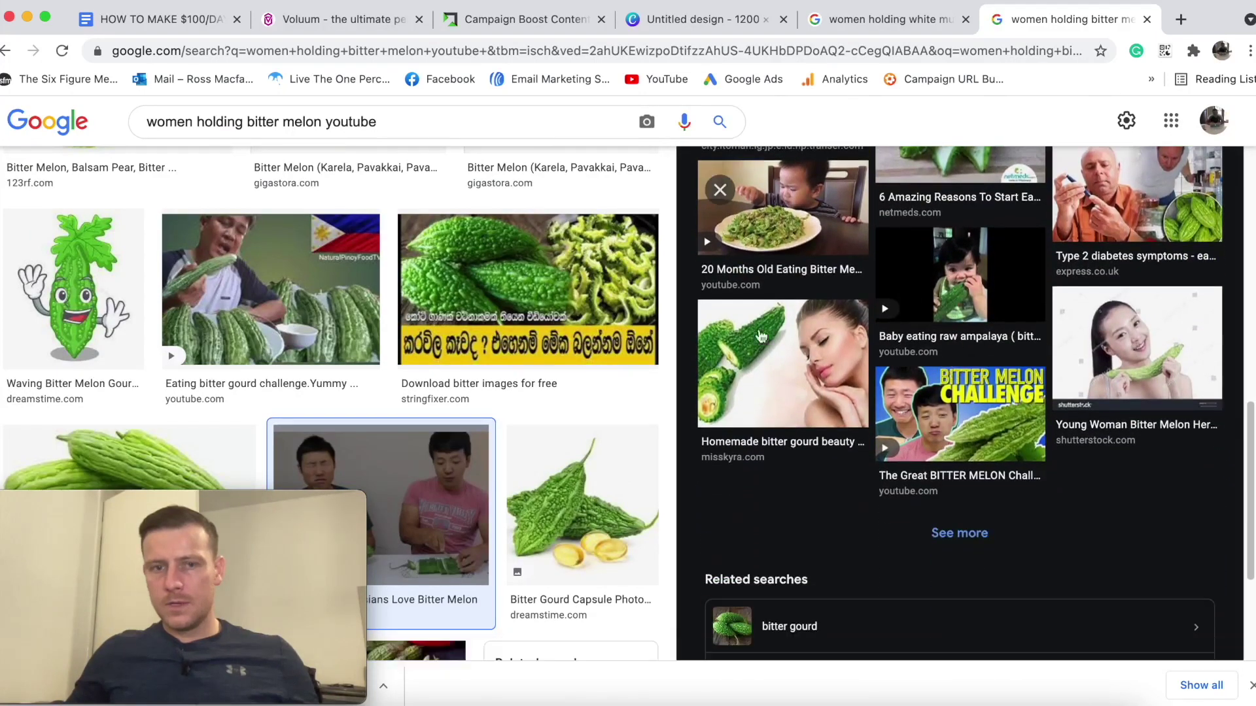
left_click(719, 190)
Open the YouTube bitter gourd challenge picture, and go through related images to the Tezzbuzz woman eating bitter melon and the Hive ampalaya picture.
left_click(91, 229)
scroll(1103, 354, "down", 6)
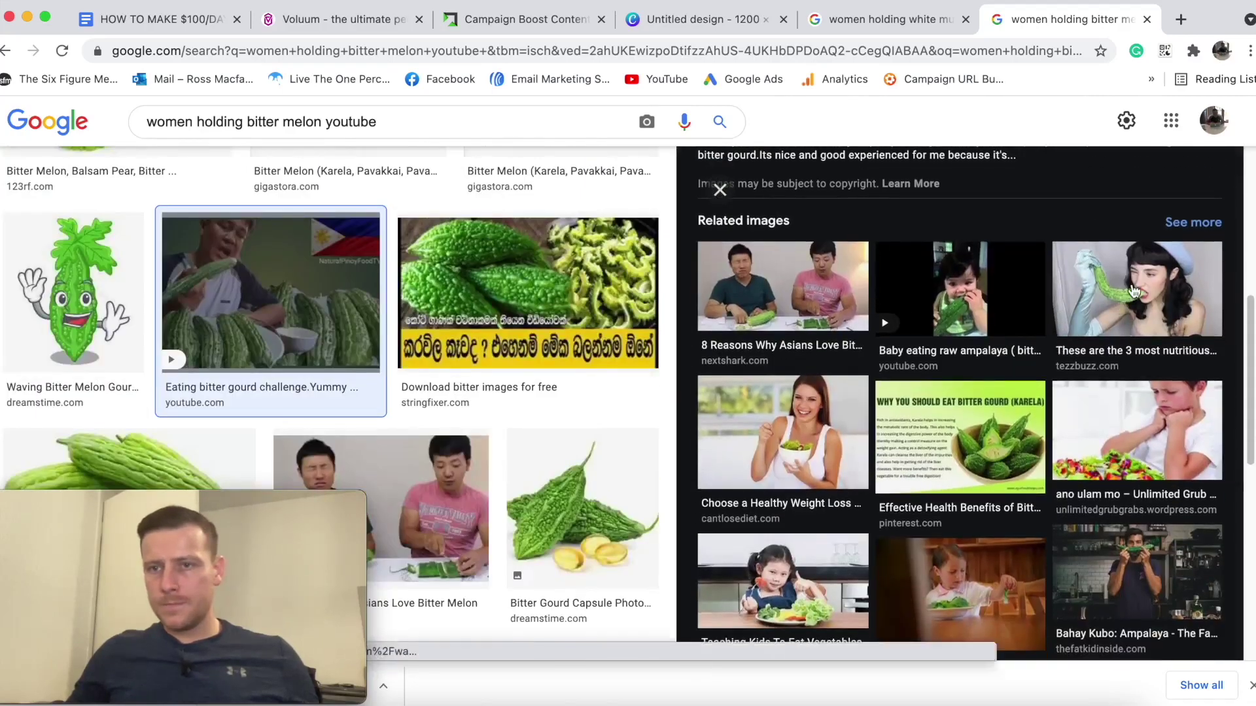
left_click(1135, 292)
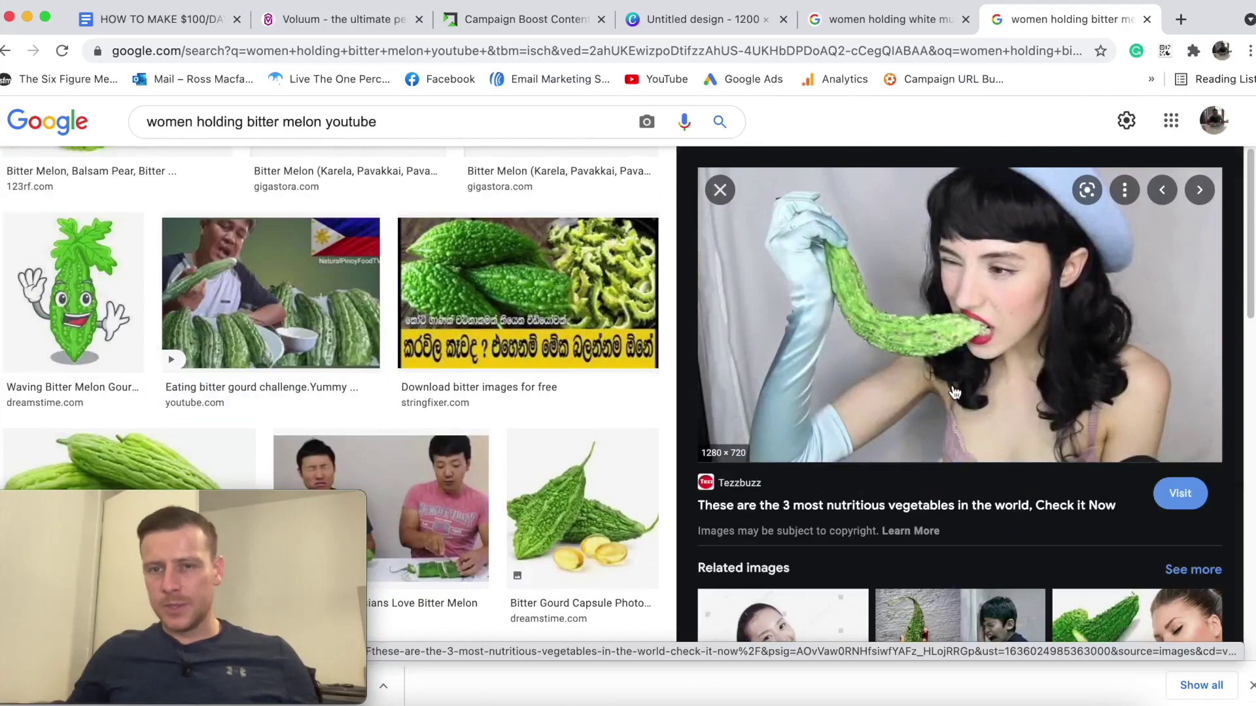
scroll(955, 392, "down", 10)
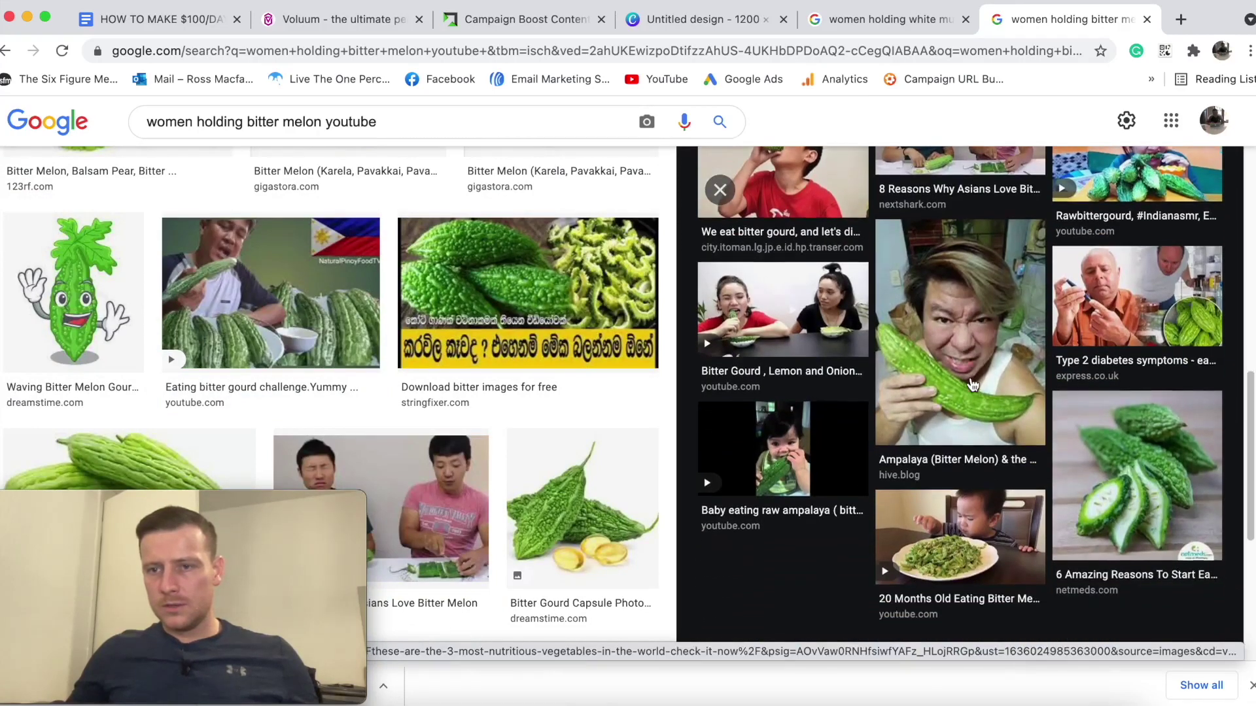
left_click(972, 386)
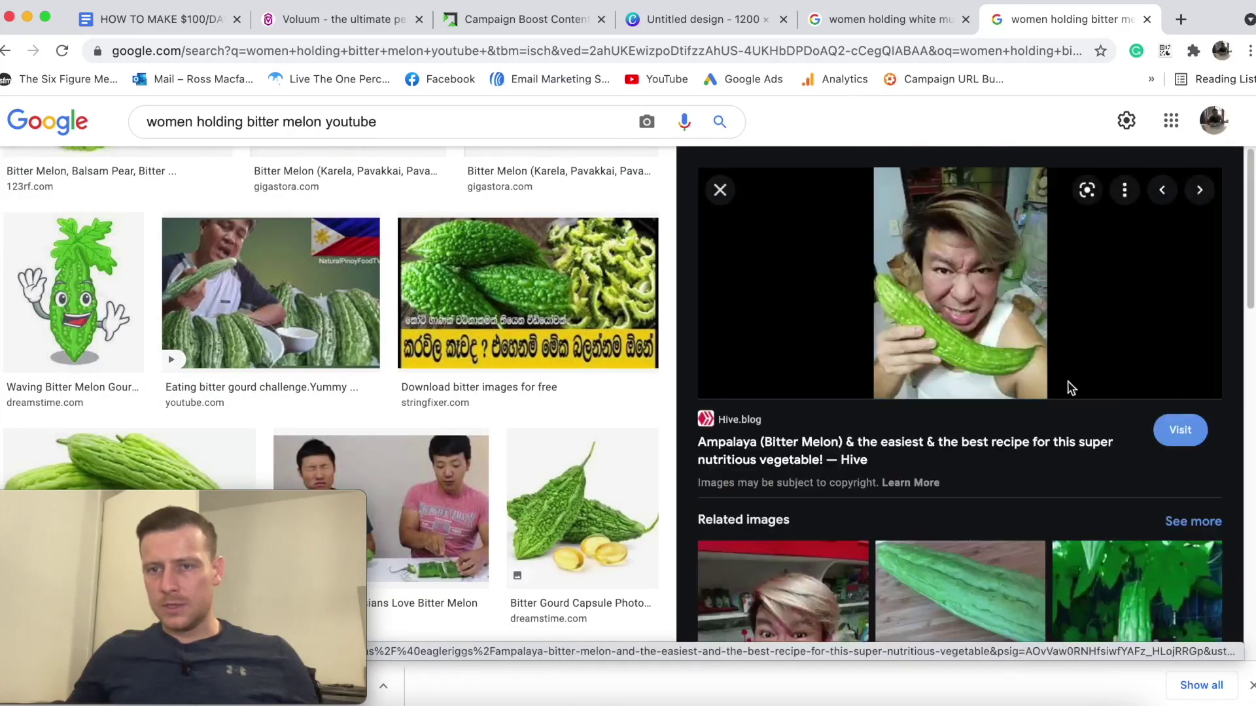
Examine the related images of the Hive ampalaya picture and open their full list in a new tab.
scroll(946, 387, "down", 5)
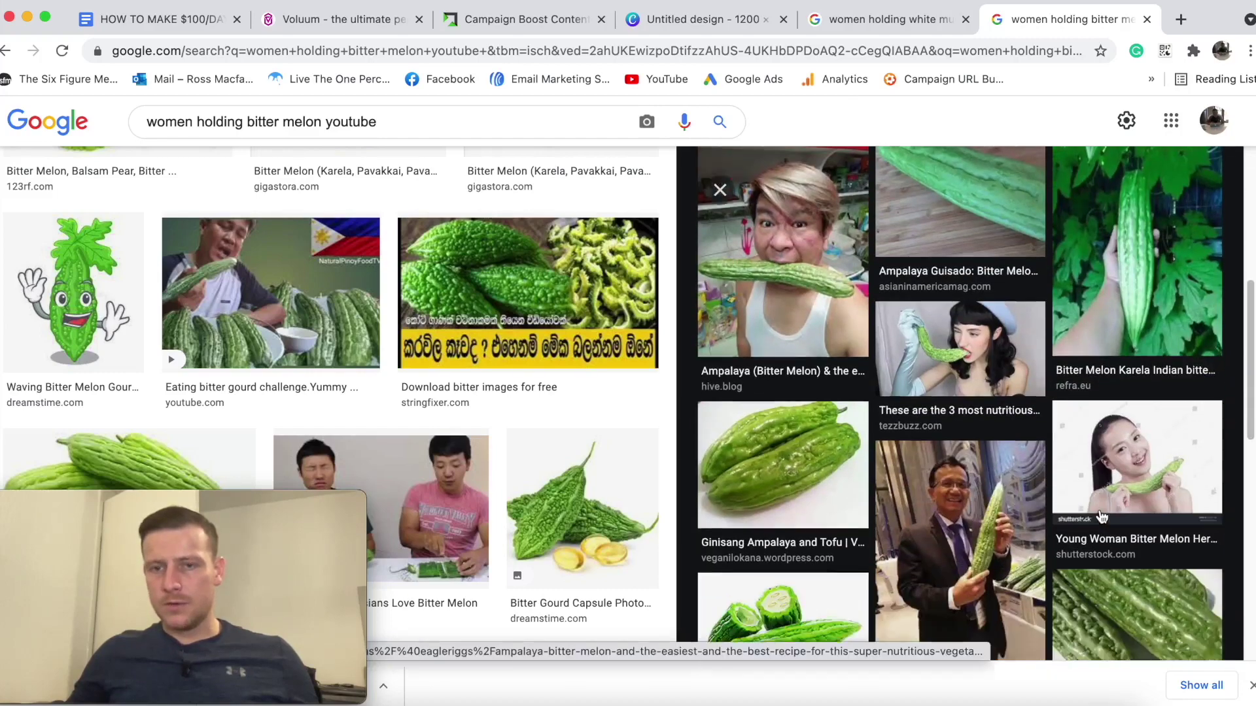
scroll(1010, 453, "down", 5)
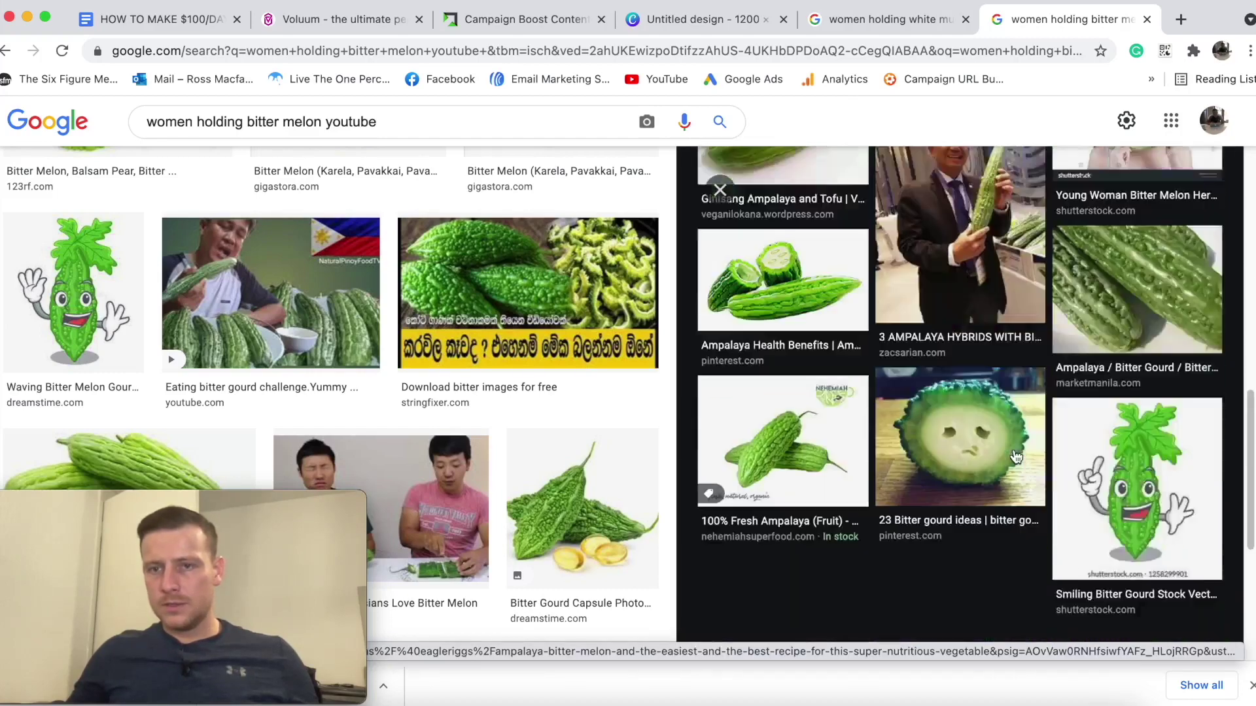
scroll(1018, 447, "up", 2)
scroll(1018, 447, "up", 5)
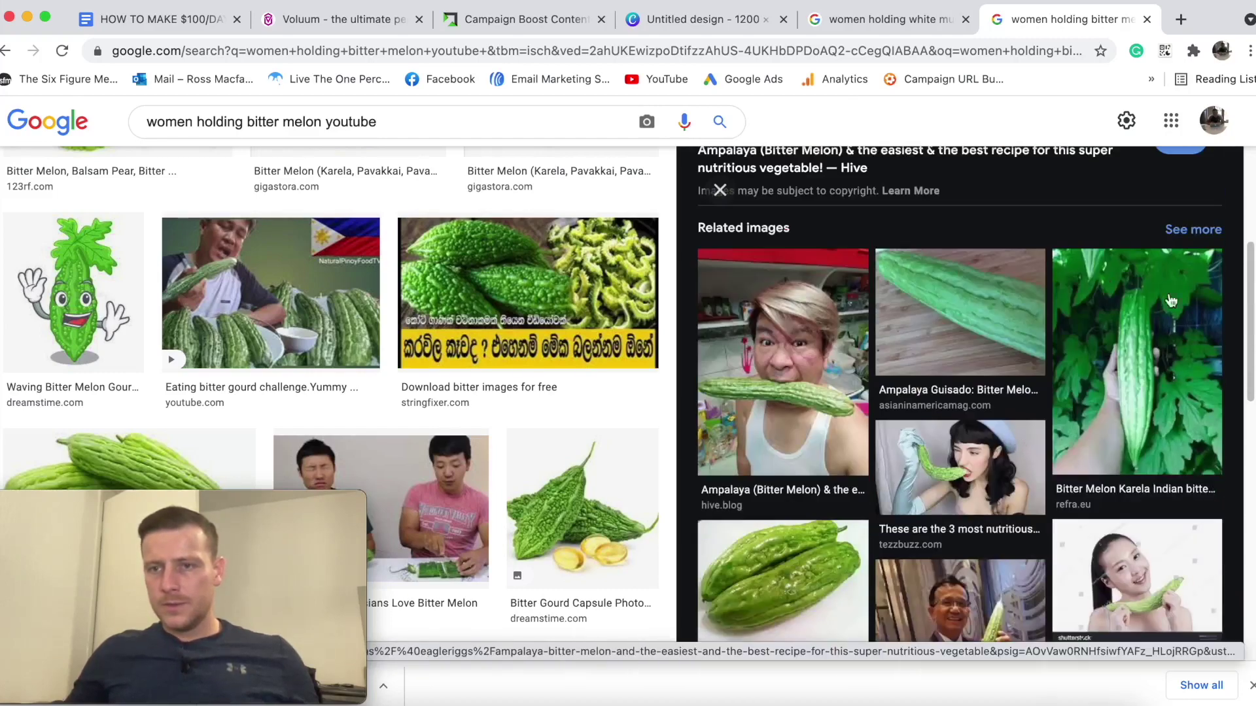
right_click(1193, 230)
left_click(1129, 242)
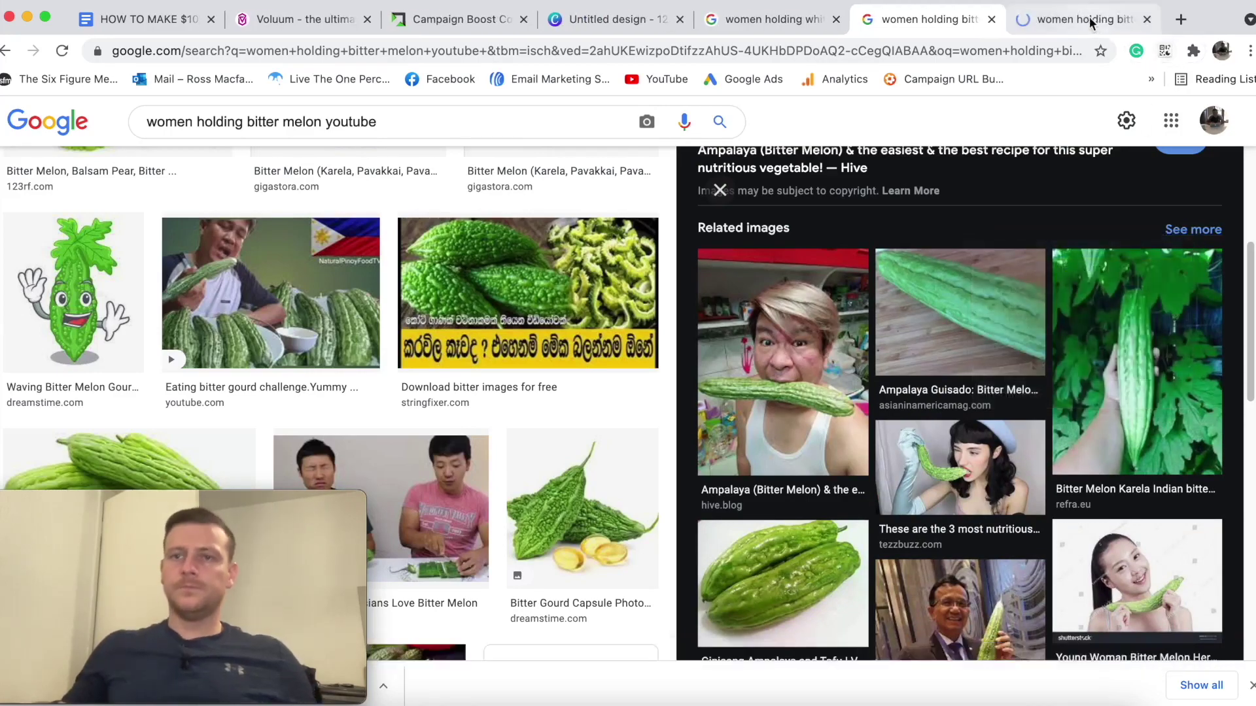
left_click(1094, 21)
Browse the full list of related images, close its tab and close the Hive picture preview.
scroll(725, 391, "down", 2)
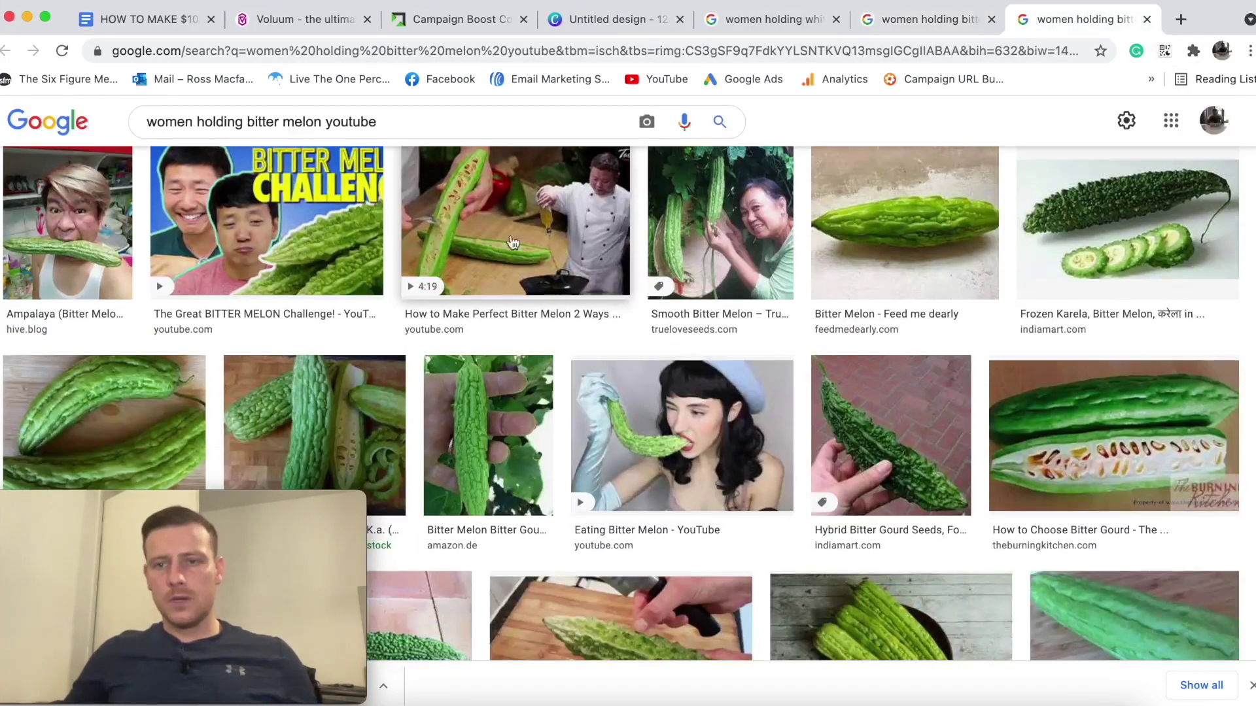
scroll(1053, 330, "down", 14)
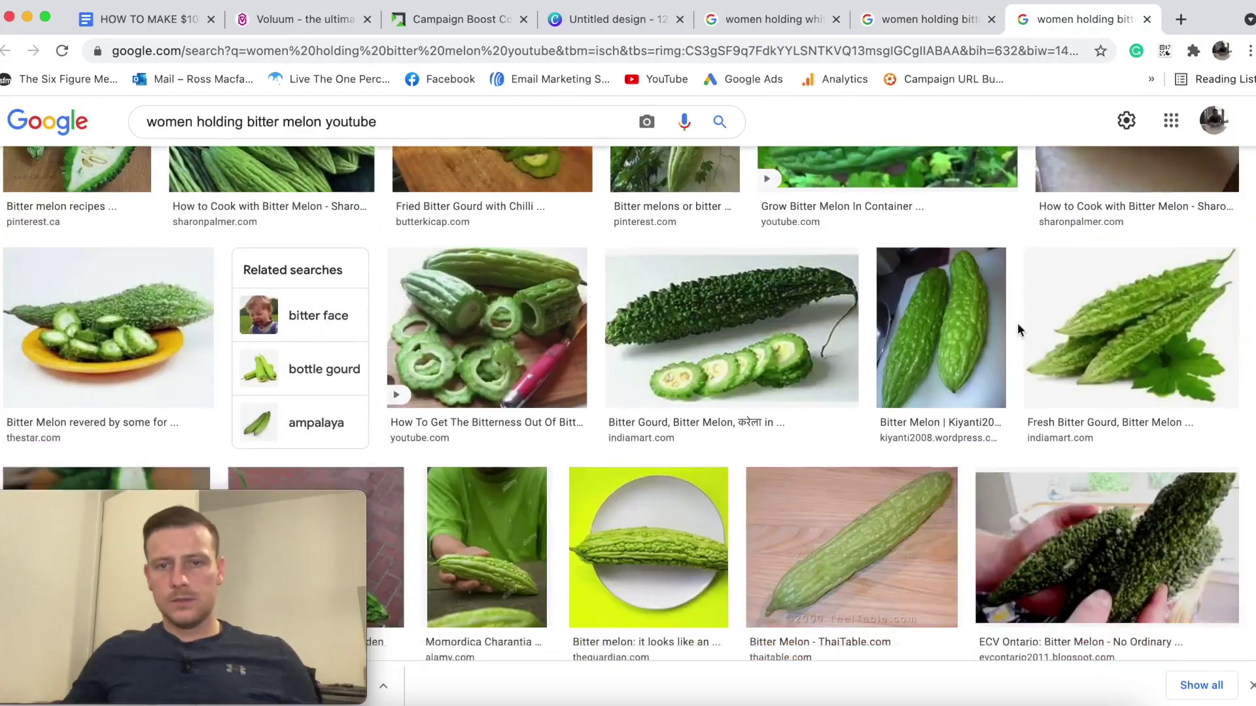
scroll(1017, 325, "down", 10)
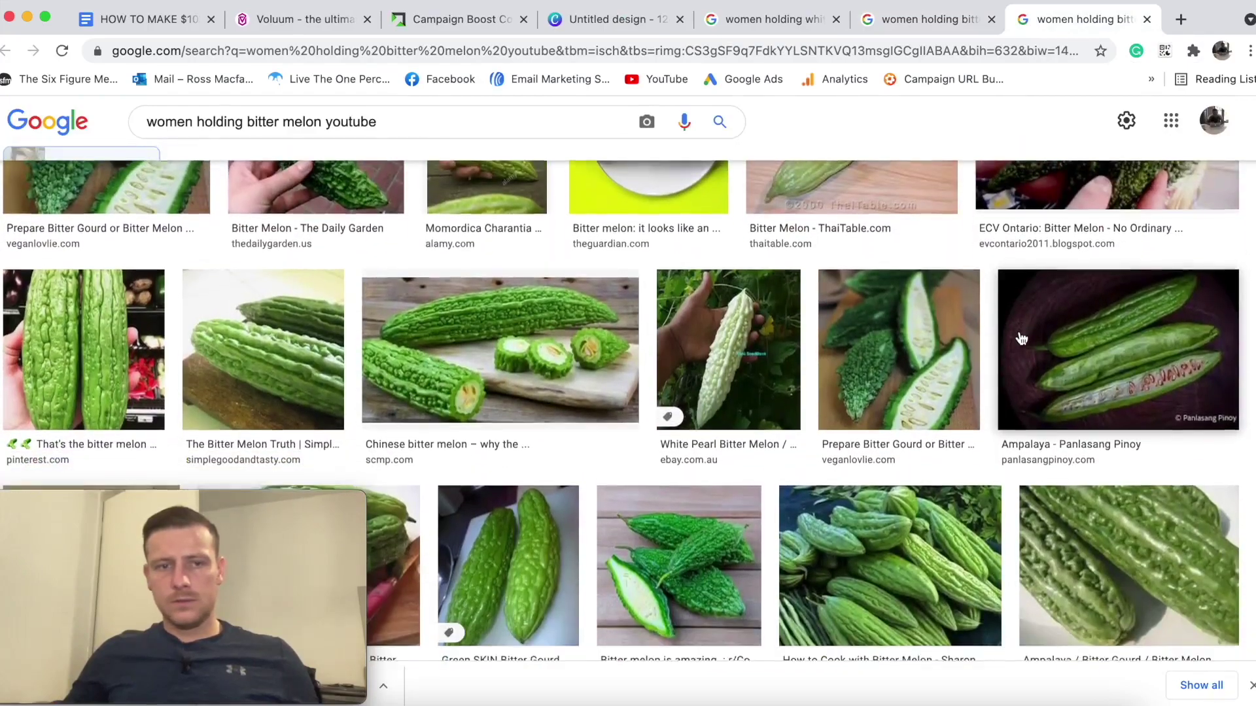
scroll(1010, 339, "up", 3)
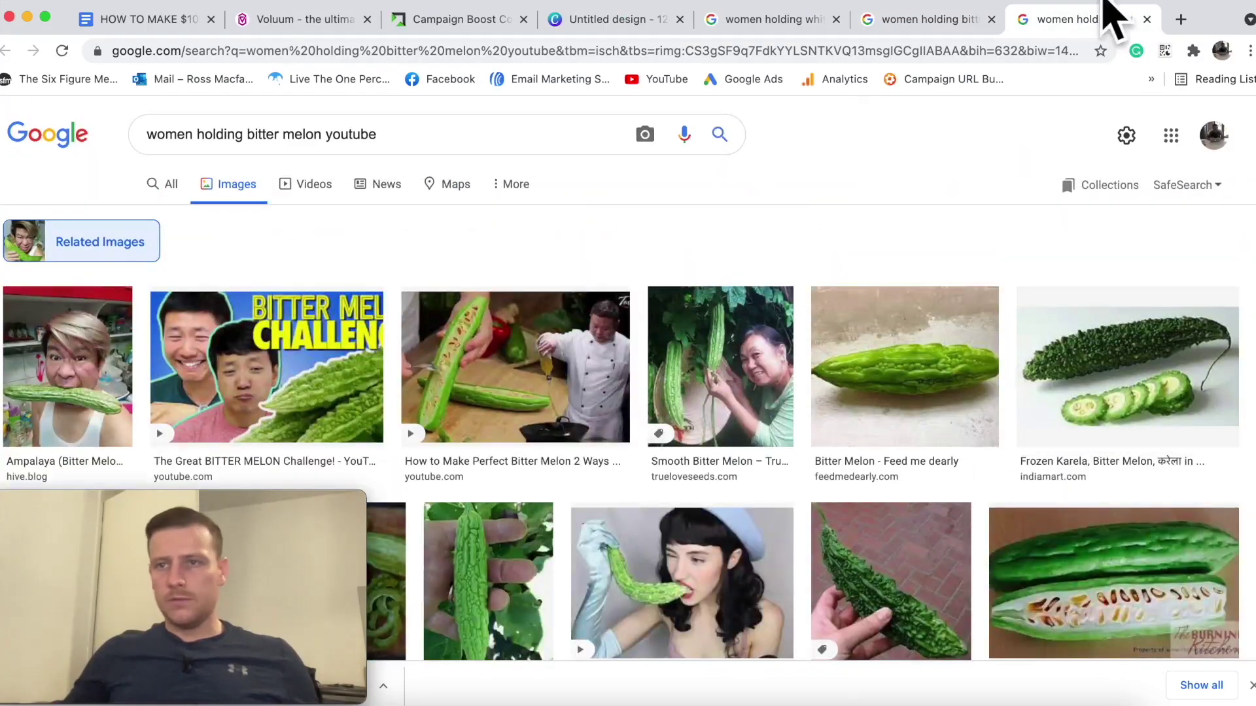
left_click(1146, 21)
scroll(1003, 262, "up", 5)
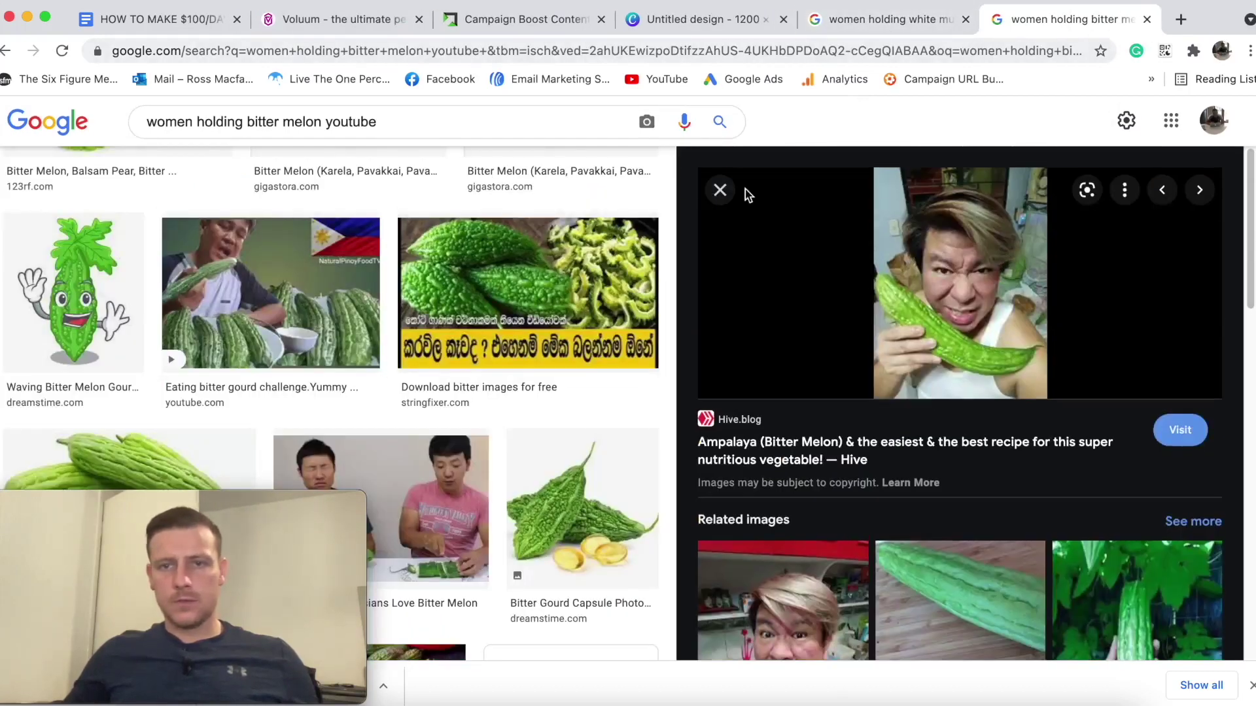
left_click(720, 191)
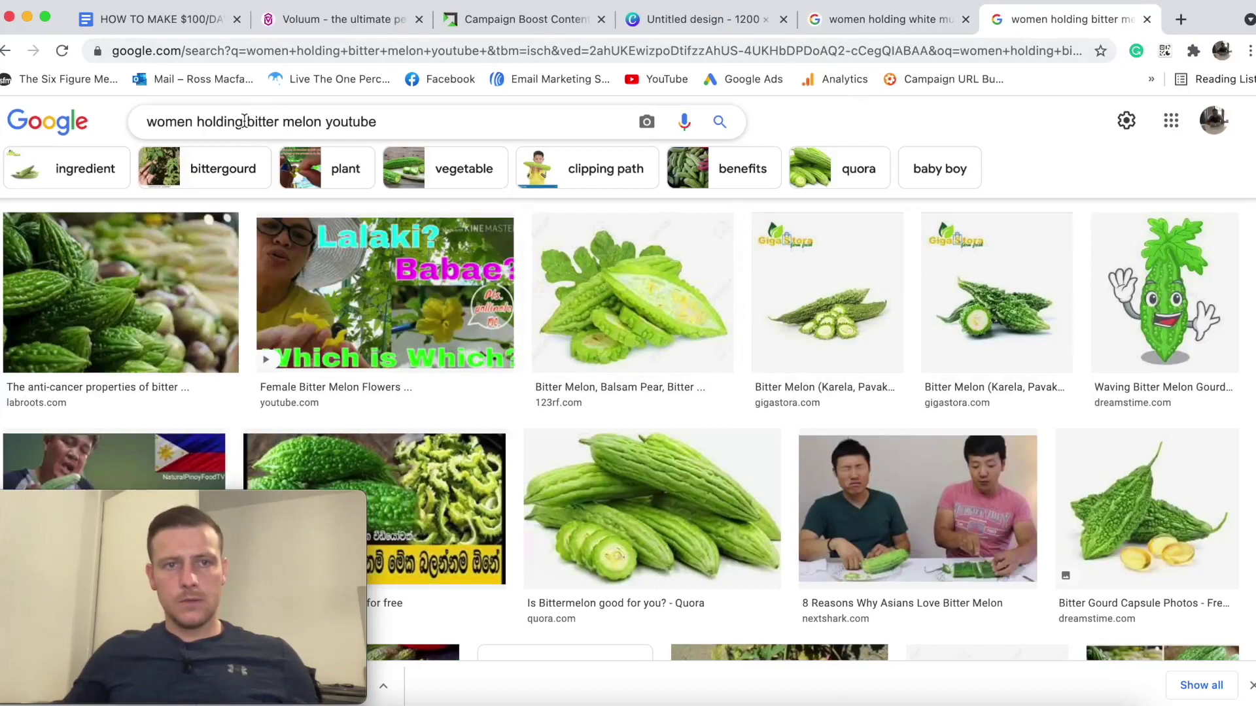
Change the image search to "weird bitter melon youtube" and browse the results.
key("BackSpace")
type("weir")
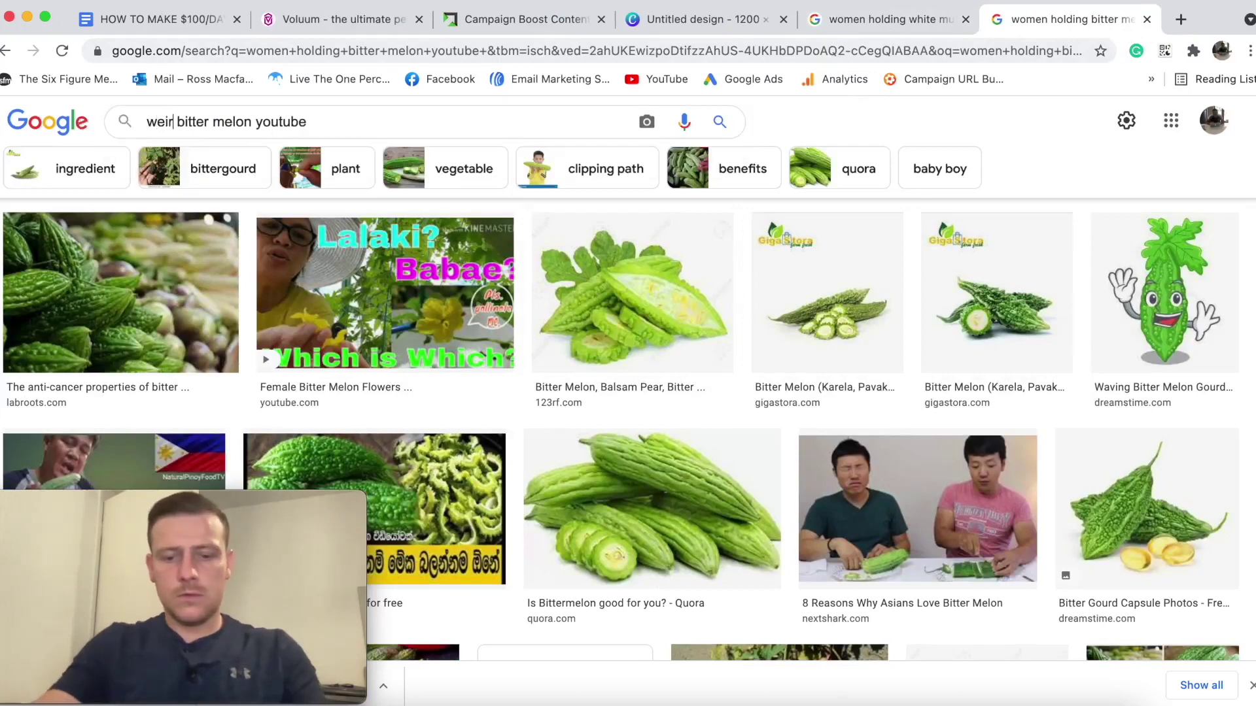
key("Return")
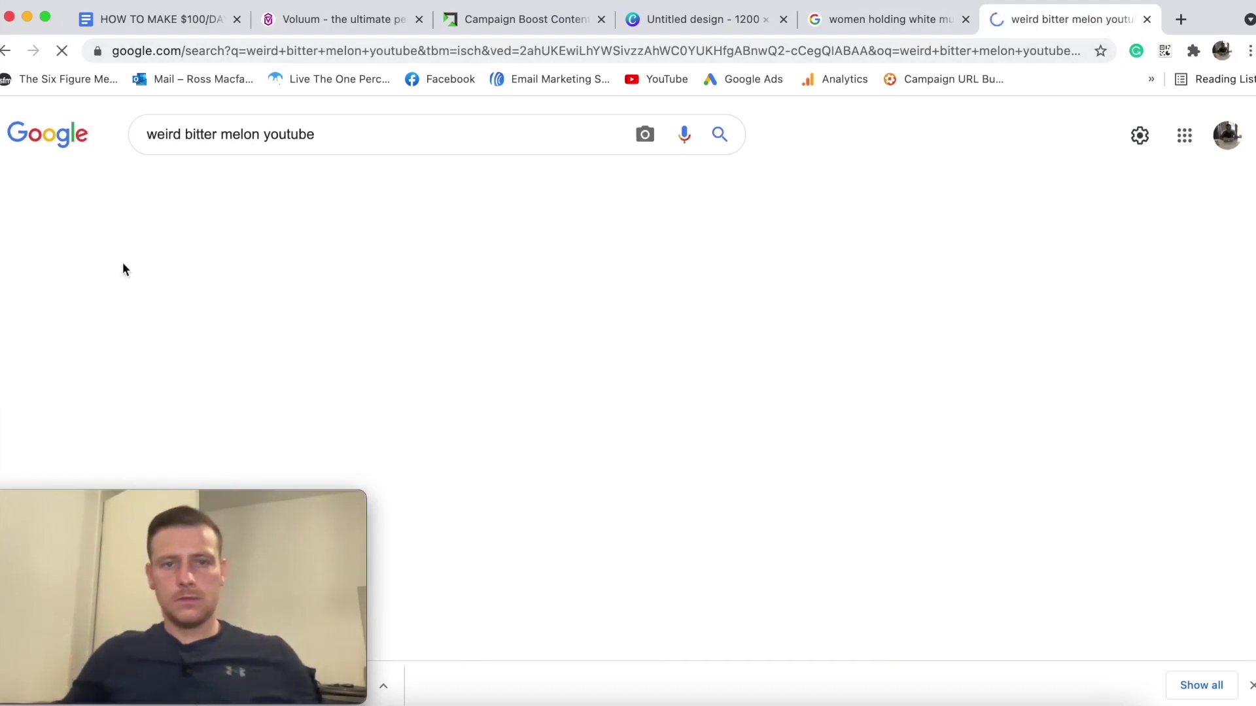
scroll(533, 370, "down", 3)
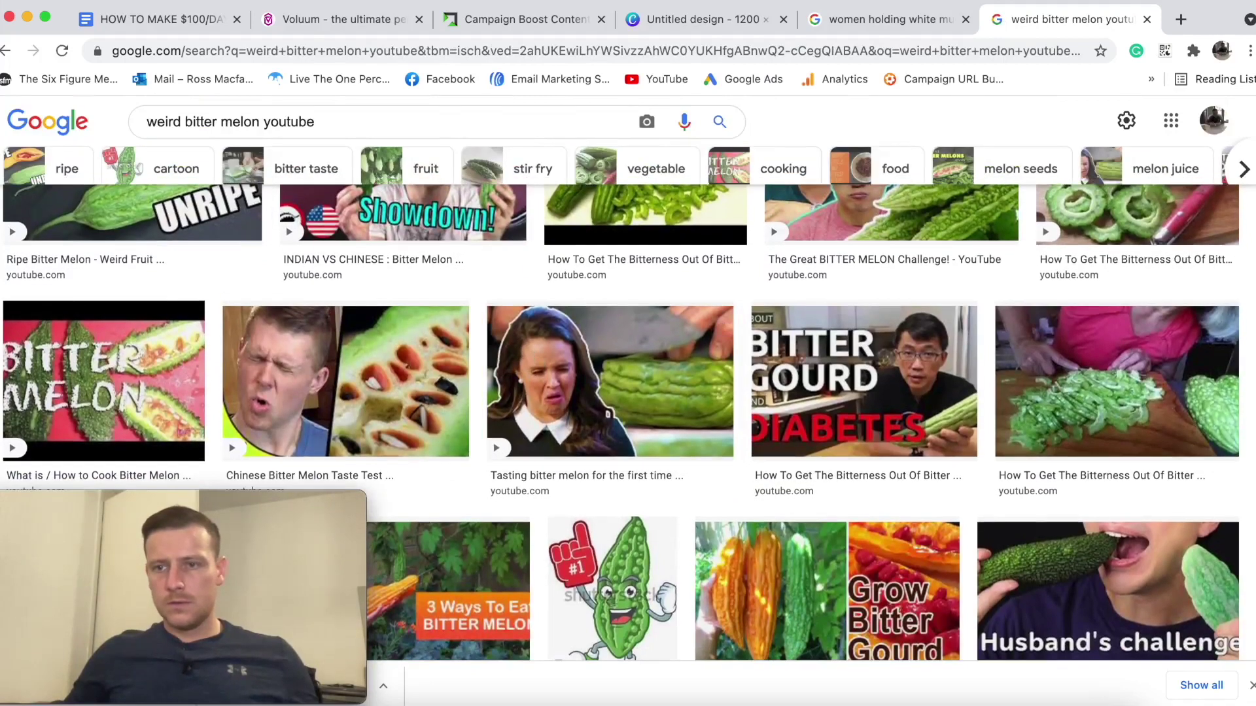
Open the YouTube picture of shredded bitter melon on a cutting board, examine its related images and close the preview.
left_click(1039, 406)
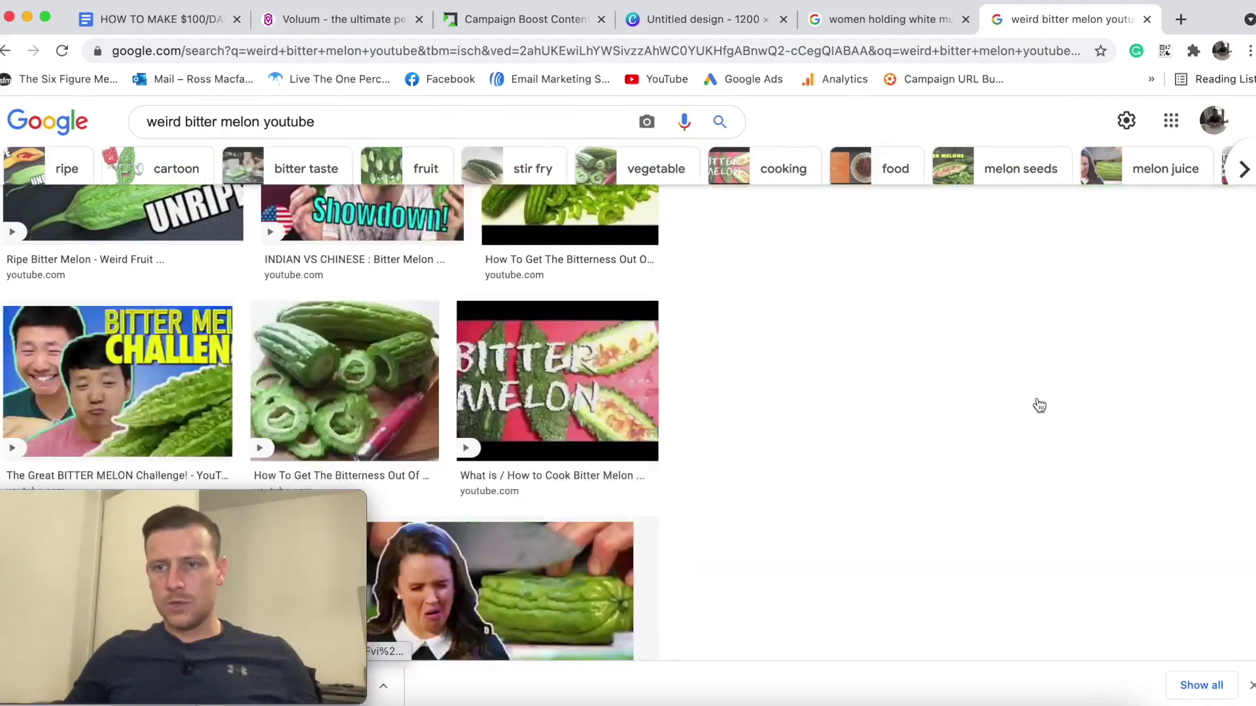
scroll(1020, 402, "down", 6)
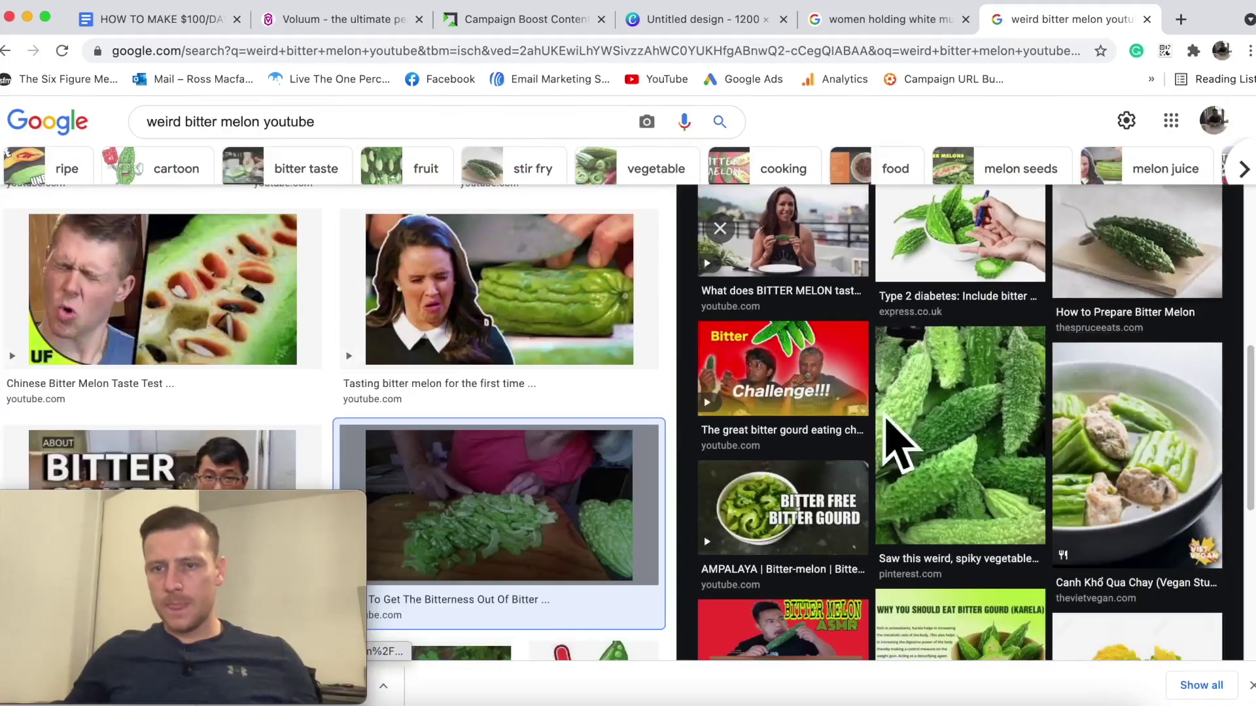
scroll(916, 412, "down", 3)
scroll(840, 314, "up", 8)
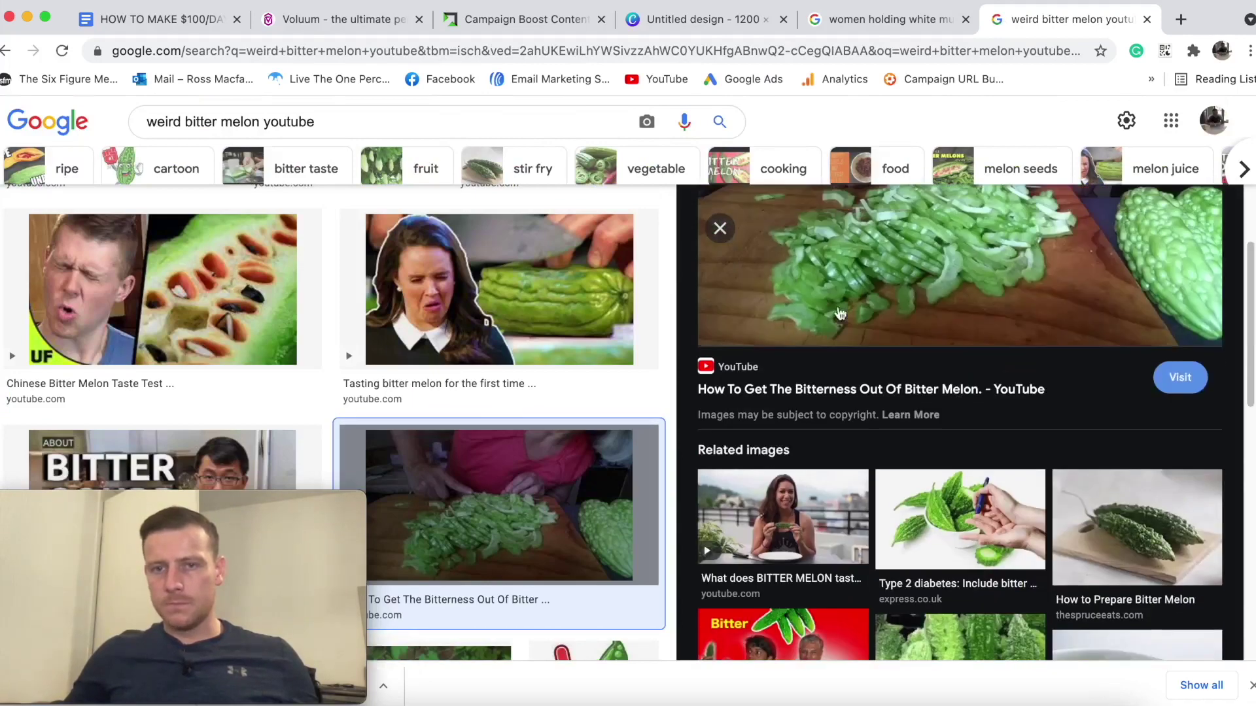
left_click(720, 227)
scroll(674, 380, "up", 3)
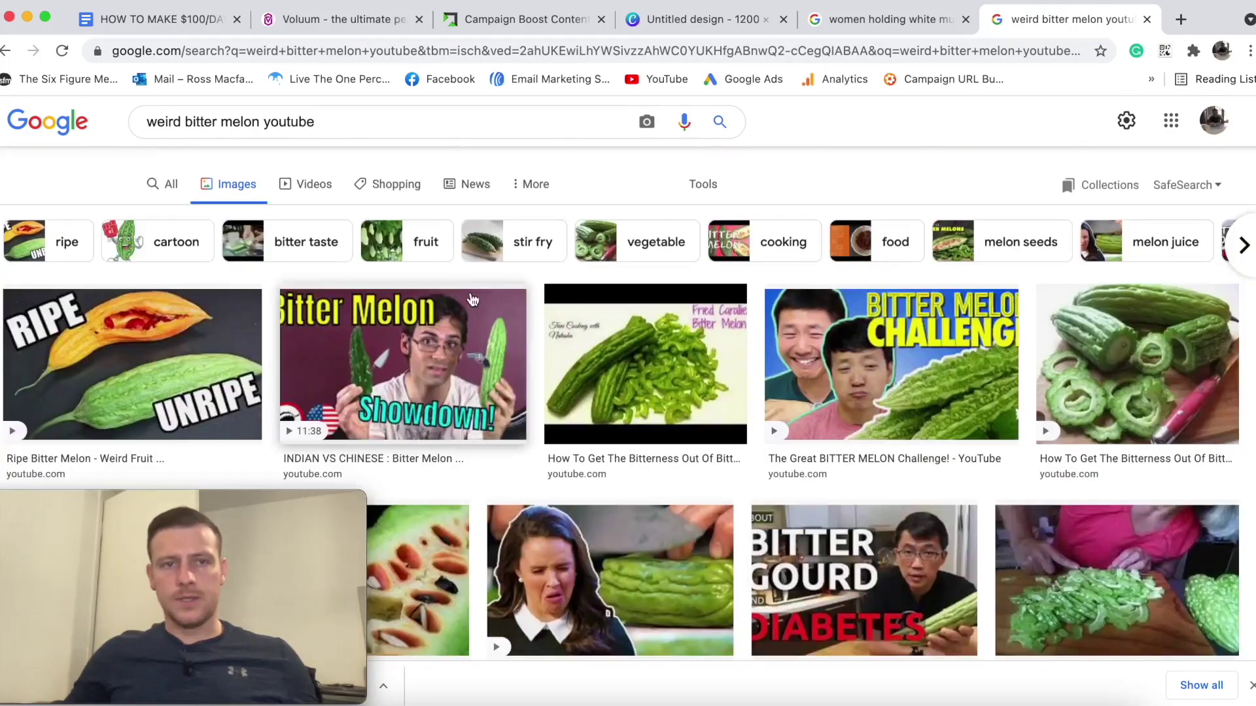
Look further through the results, then change the image search to "weird bitter melon" and browse what it offers.
scroll(675, 380, "down", 5)
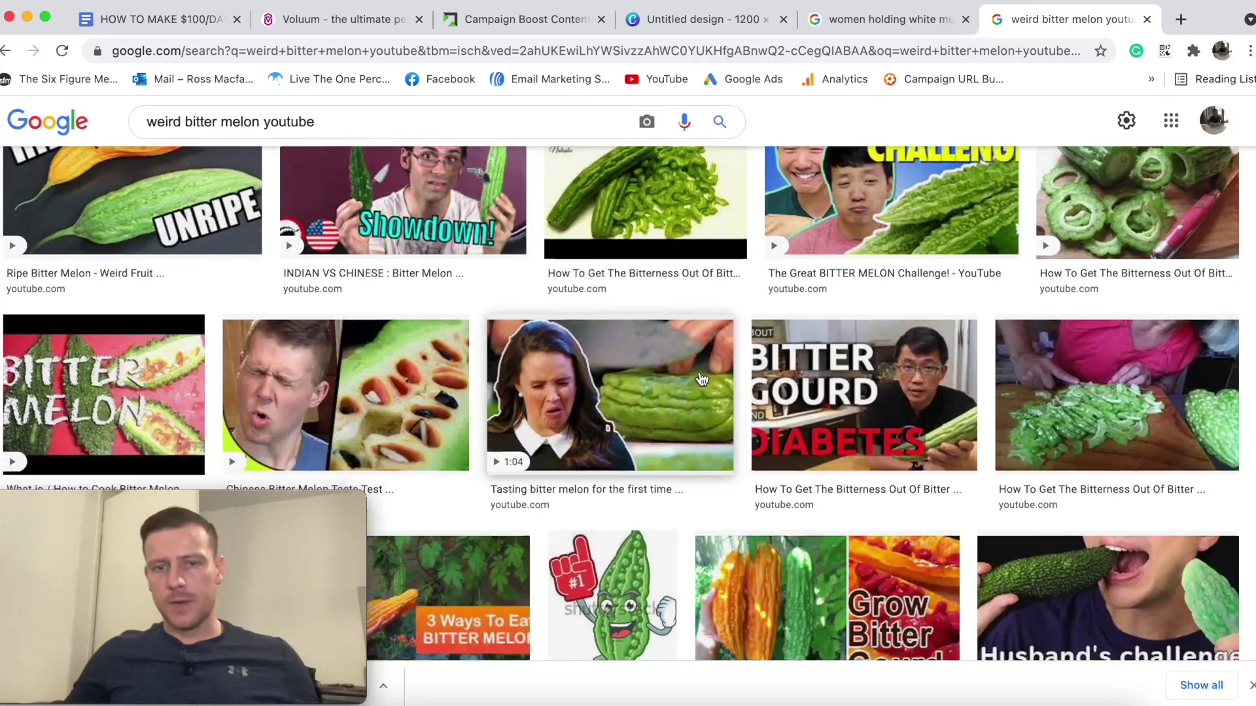
scroll(699, 381, "down", 1)
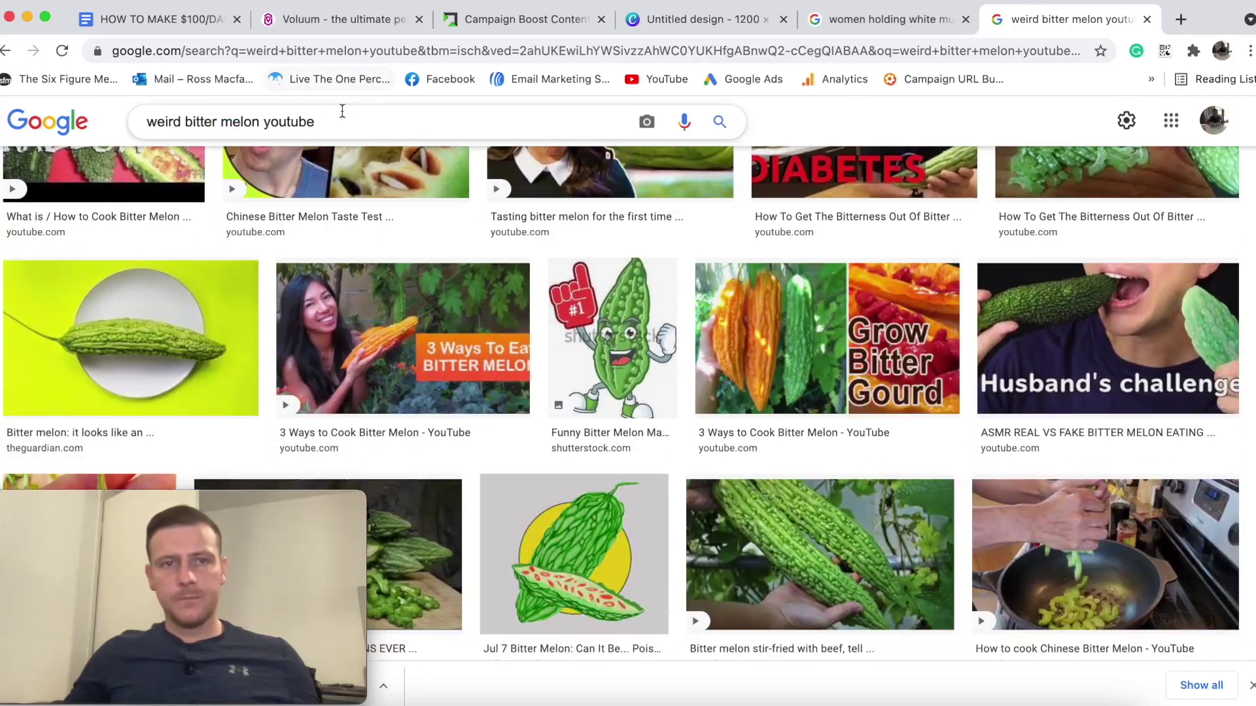
left_click(266, 123)
key("BackSpace")
key("Return")
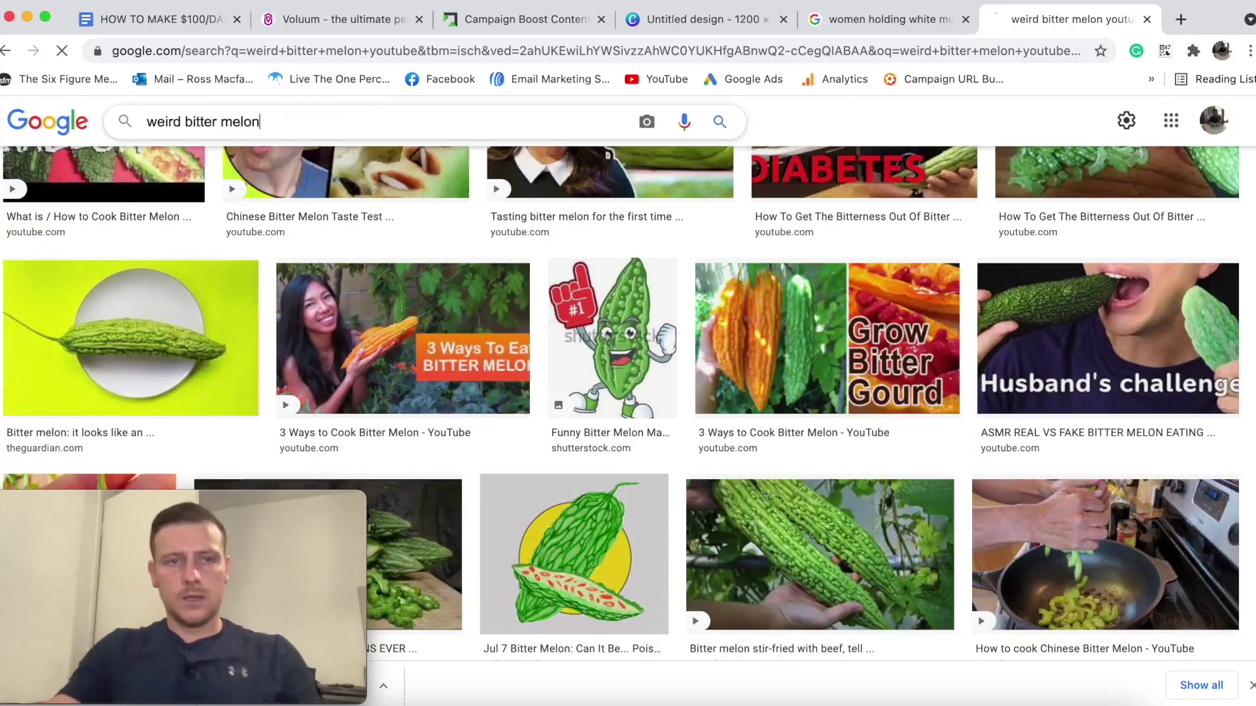
scroll(556, 341, "down", 6)
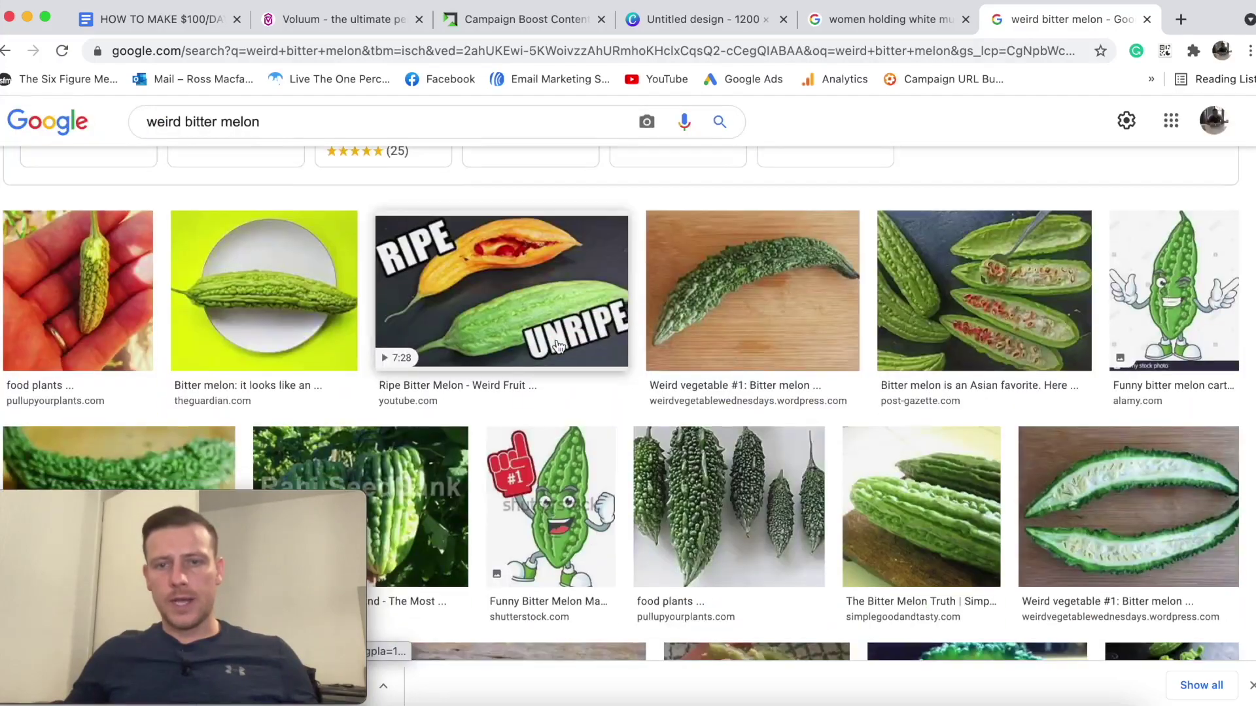
scroll(680, 282, "down", 3)
scroll(680, 282, "down", 4)
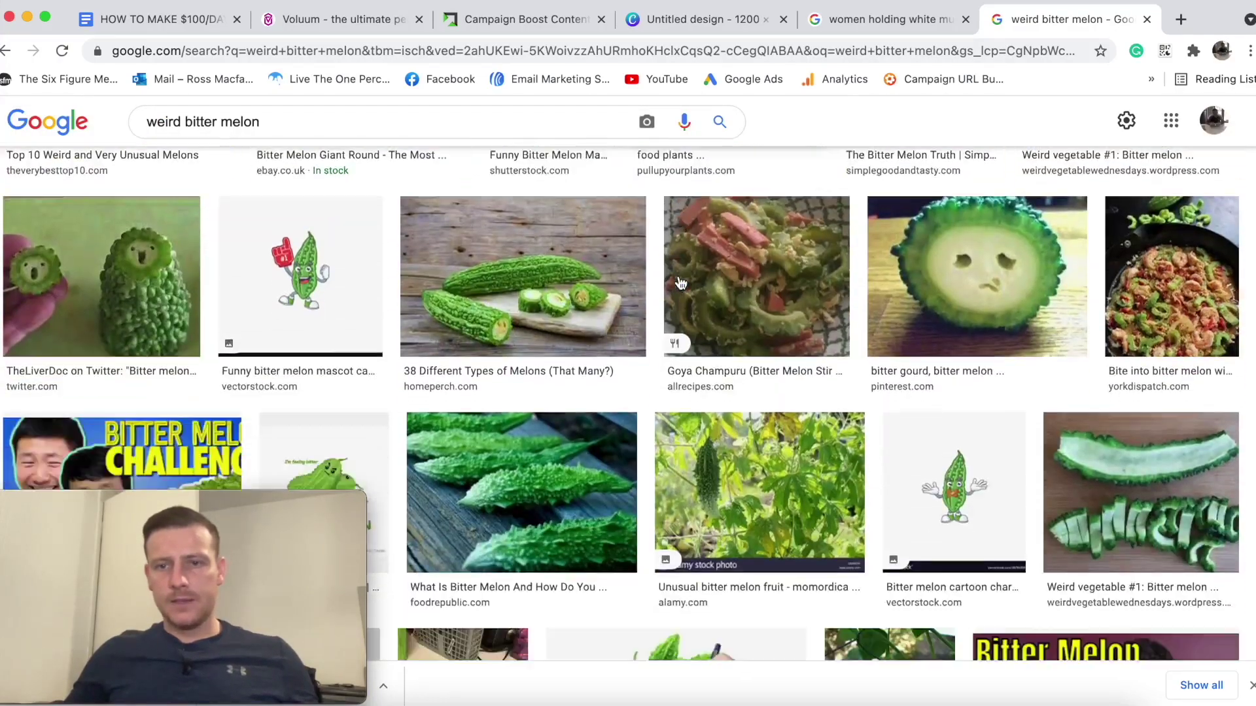
scroll(292, 261, "down", 3)
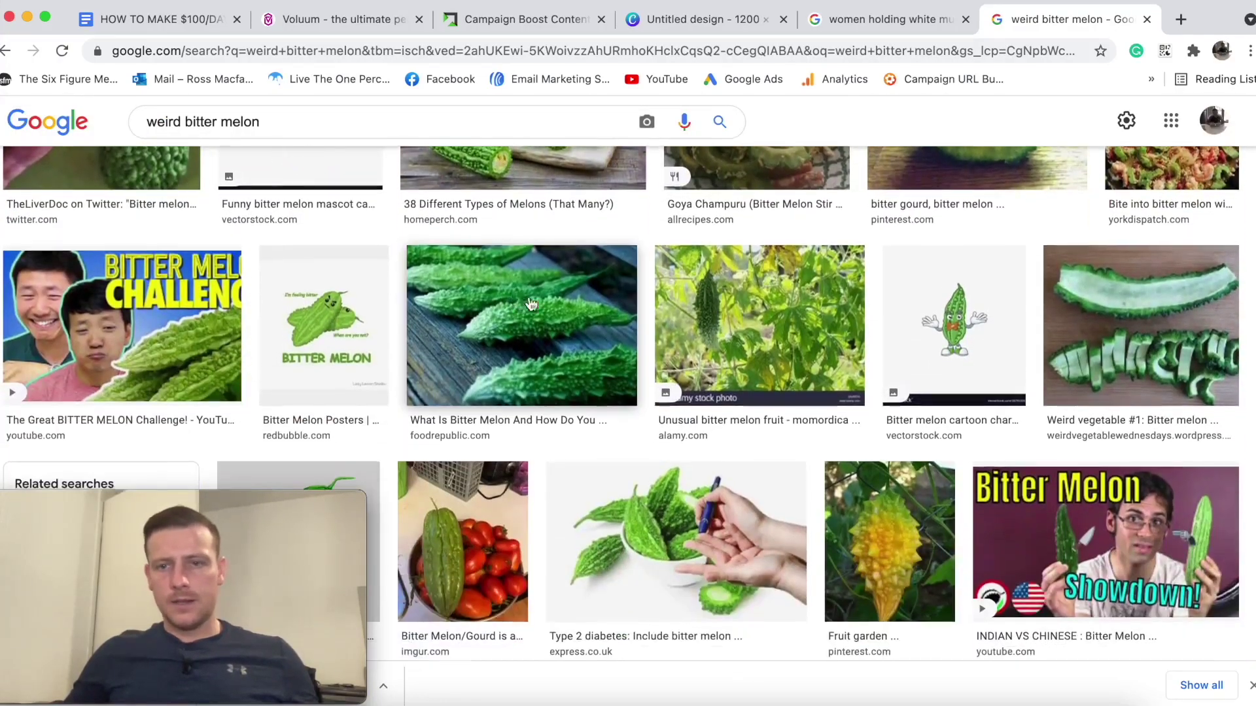
Open the Food Republic picture of bitter melons on dark wood, examine its related images and close the preview.
left_click(497, 320)
scroll(1117, 404, "down", 5)
scroll(1112, 392, "down", 8)
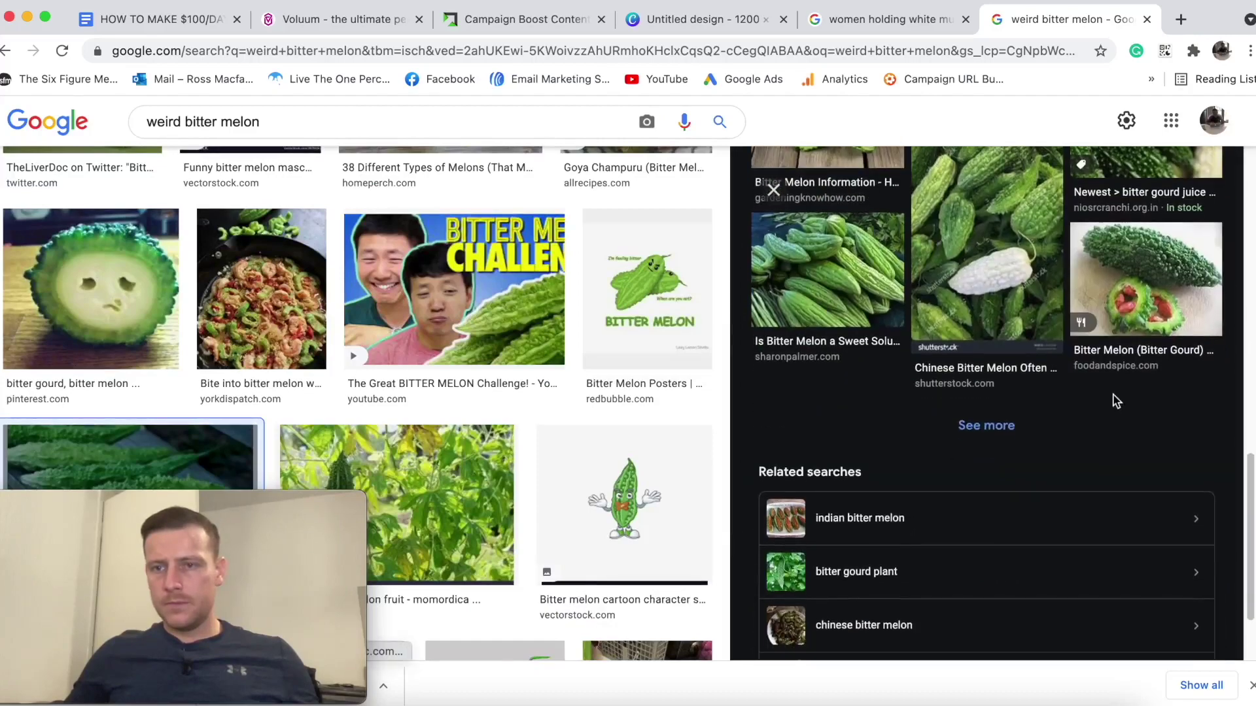
scroll(826, 157, "up", 7)
left_click(775, 189)
Open the Allrecipes picture of bitter melons in a bowl and examine its related images.
scroll(662, 328, "down", 6)
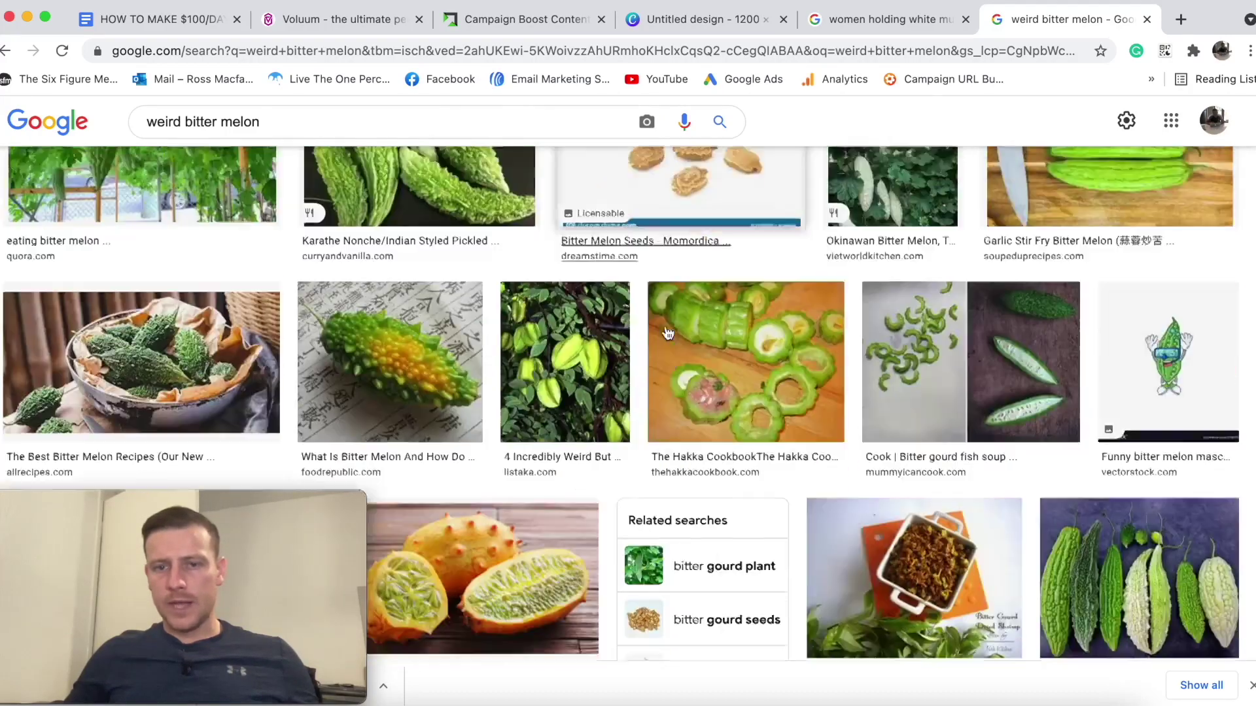
left_click(136, 218)
scroll(1127, 373, "down", 10)
scroll(1130, 380, "up", 5)
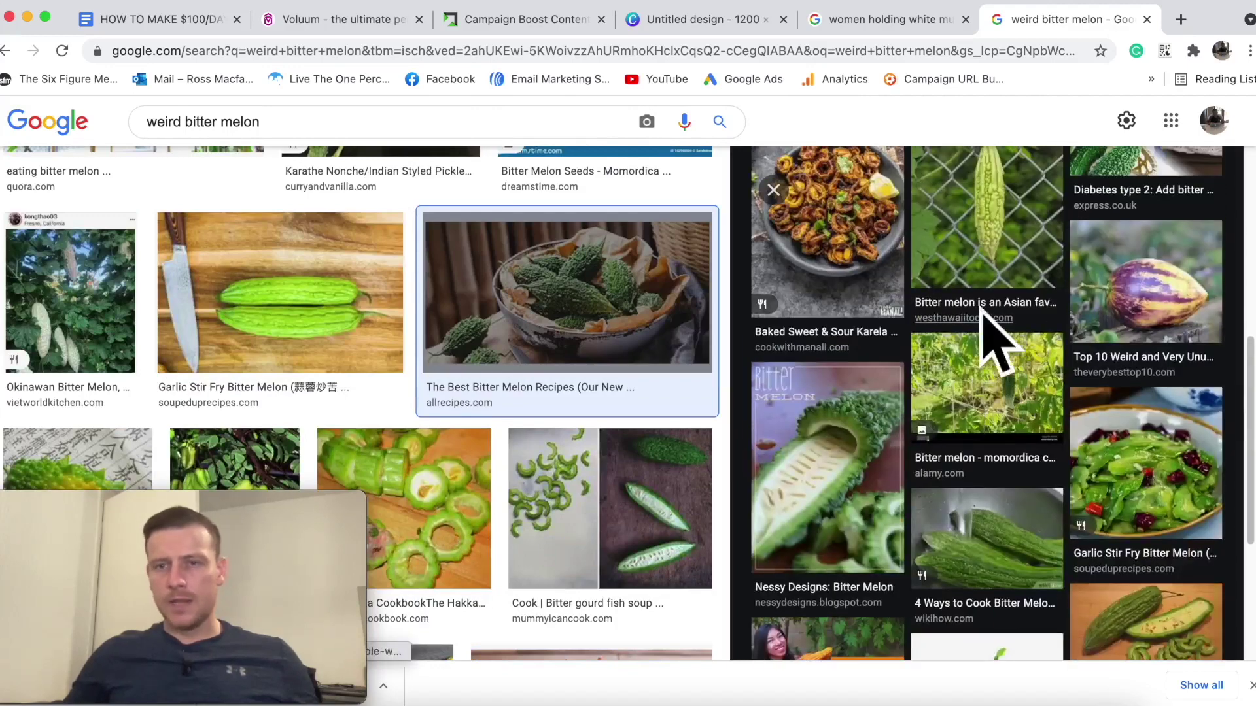
scroll(1006, 360, "up", 5)
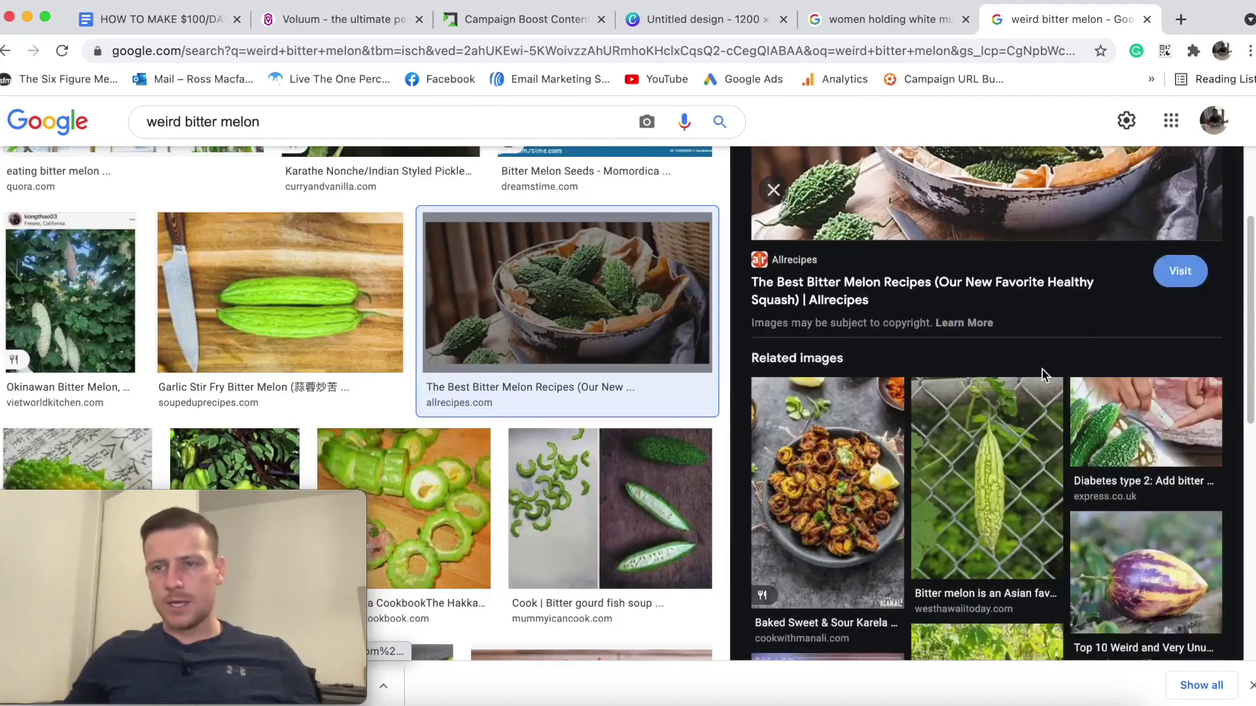
Open the related Daily Express type 2 diabetes picture, examine its related images and close the preview.
left_click(1080, 433)
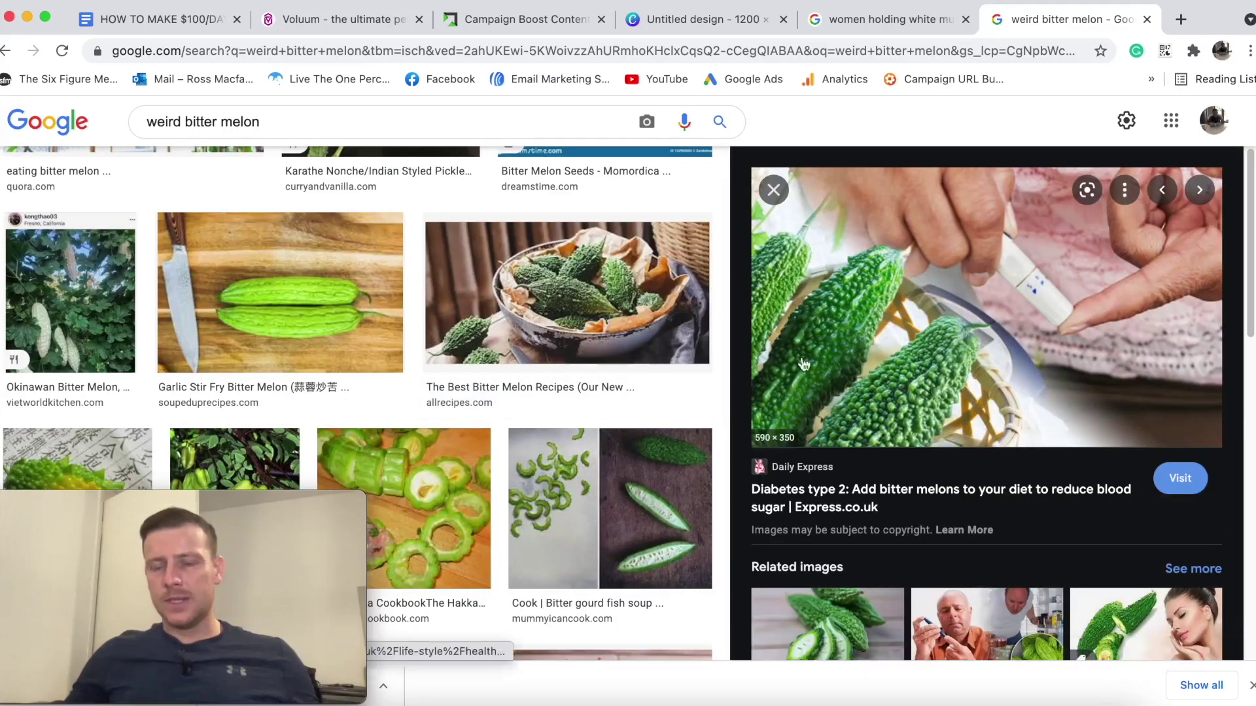
scroll(965, 340, "down", 5)
scroll(955, 373, "down", 4)
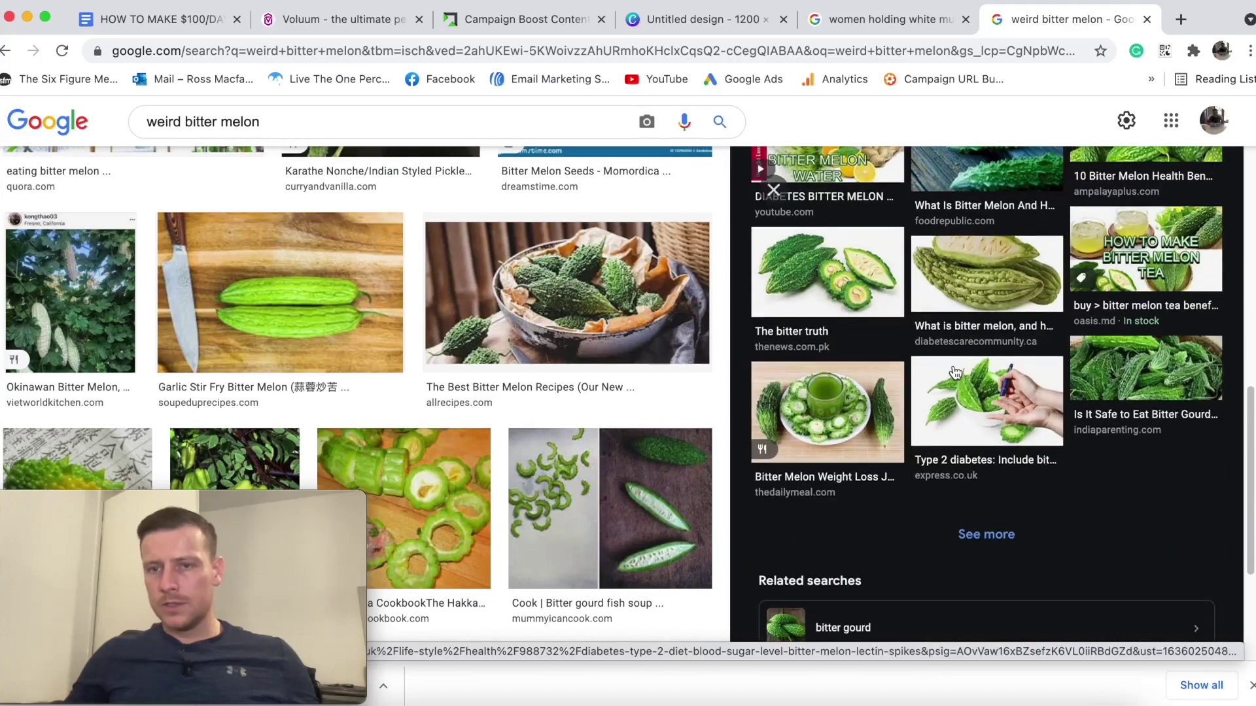
left_click(784, 191)
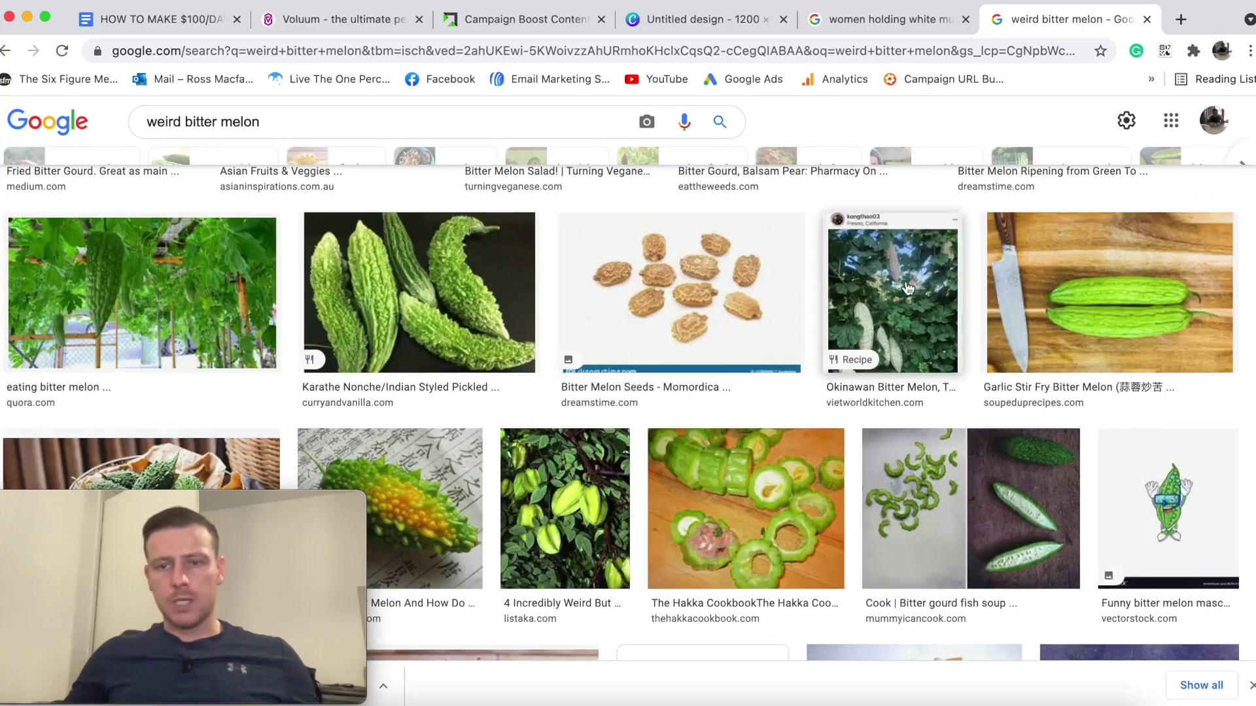
Browse further results, open the Mudaru picture of a man holding forest bitter melons and examine its related images.
scroll(908, 289, "down", 5)
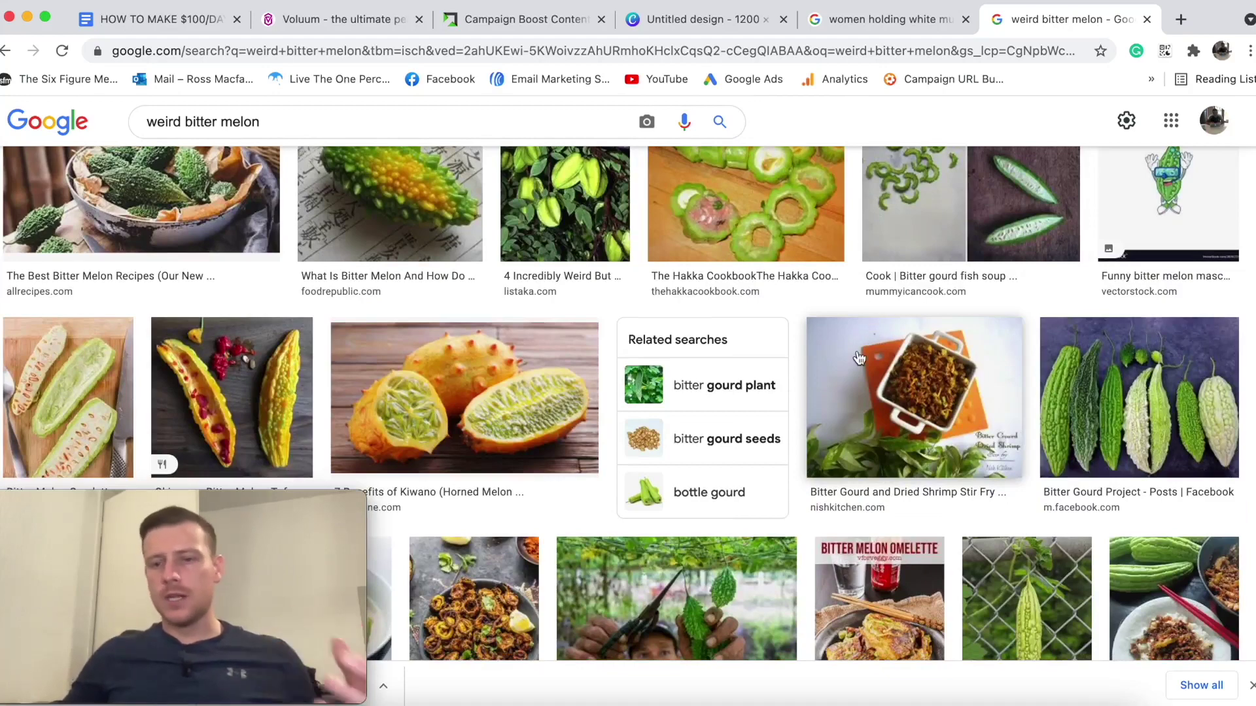
scroll(859, 358, "down", 1)
left_click_drag(734, 476, 1067, 487)
left_click(669, 549)
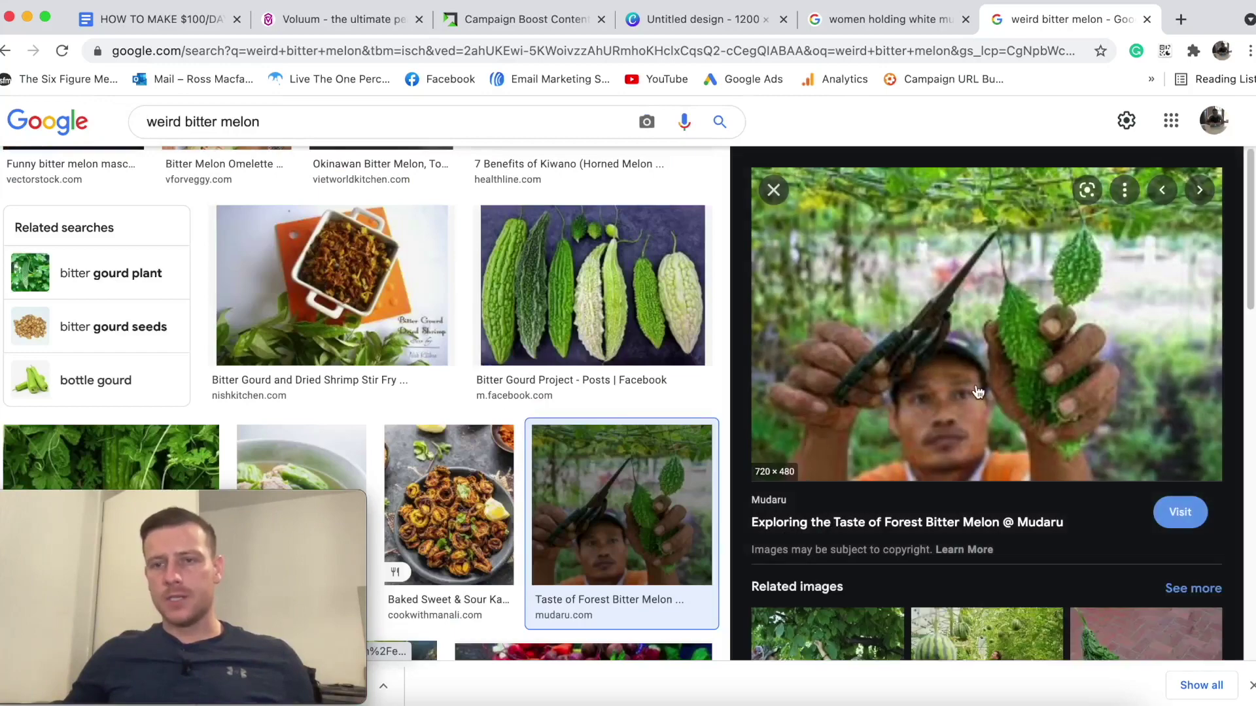
scroll(960, 390, "down", 8)
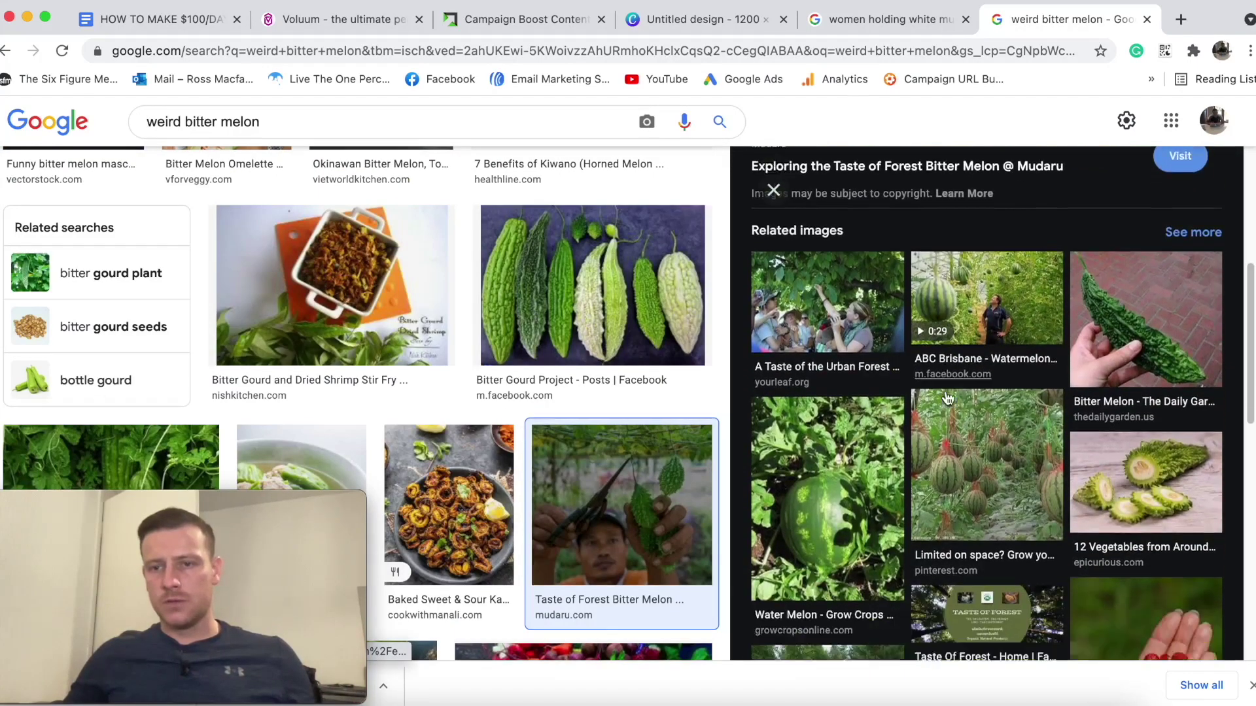
scroll(946, 398, "down", 2)
scroll(926, 356, "up", 4)
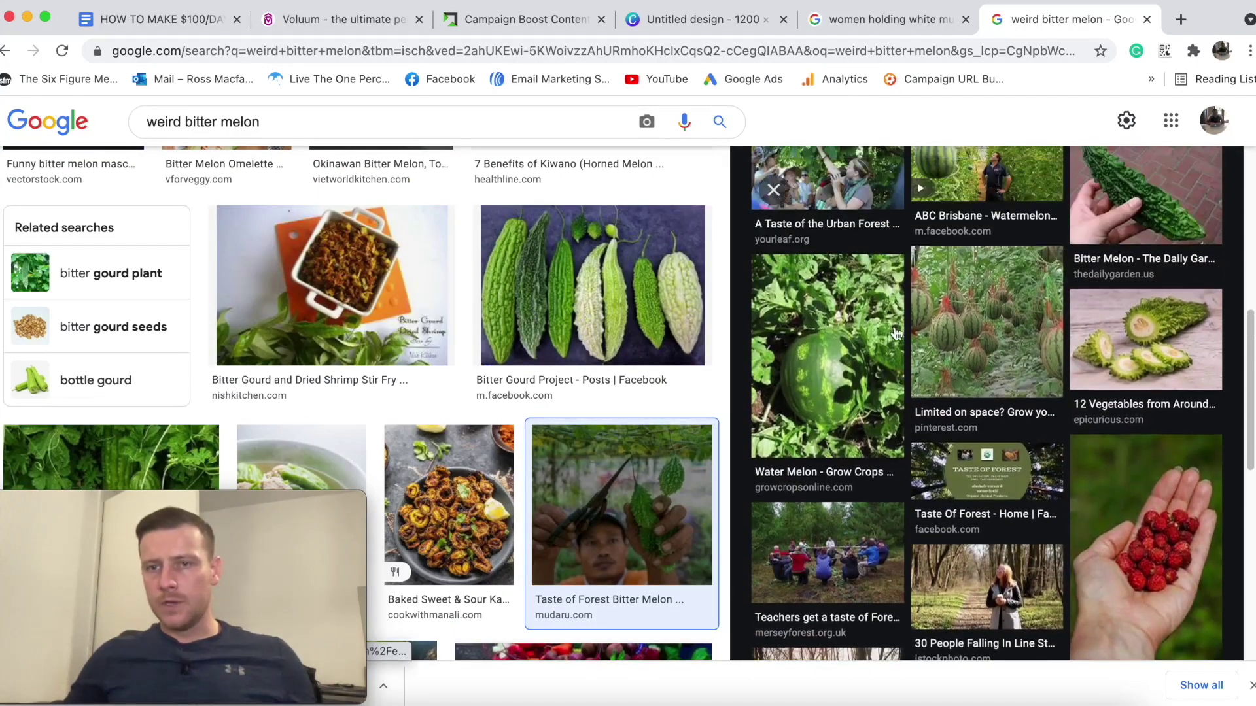
scroll(1073, 451, "down", 5)
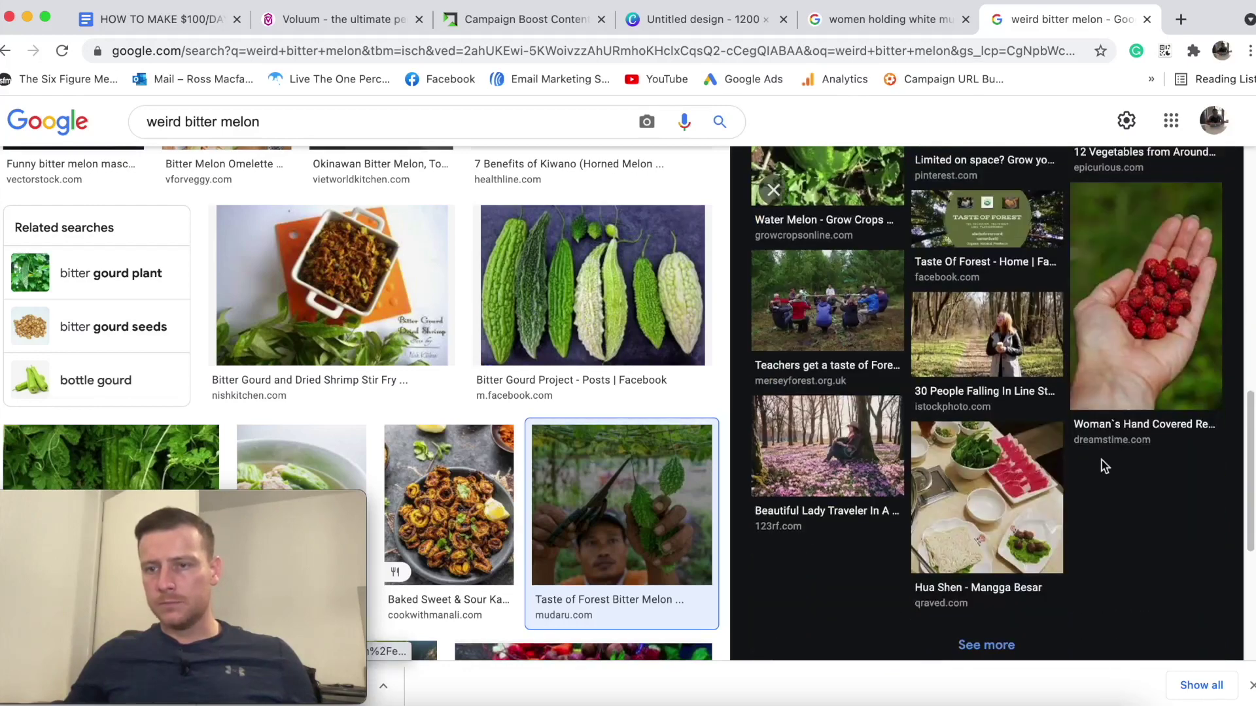
Examine the Mudaru picture's related images and open the full set of them in a new tab.
scroll(1025, 348, "up", 6)
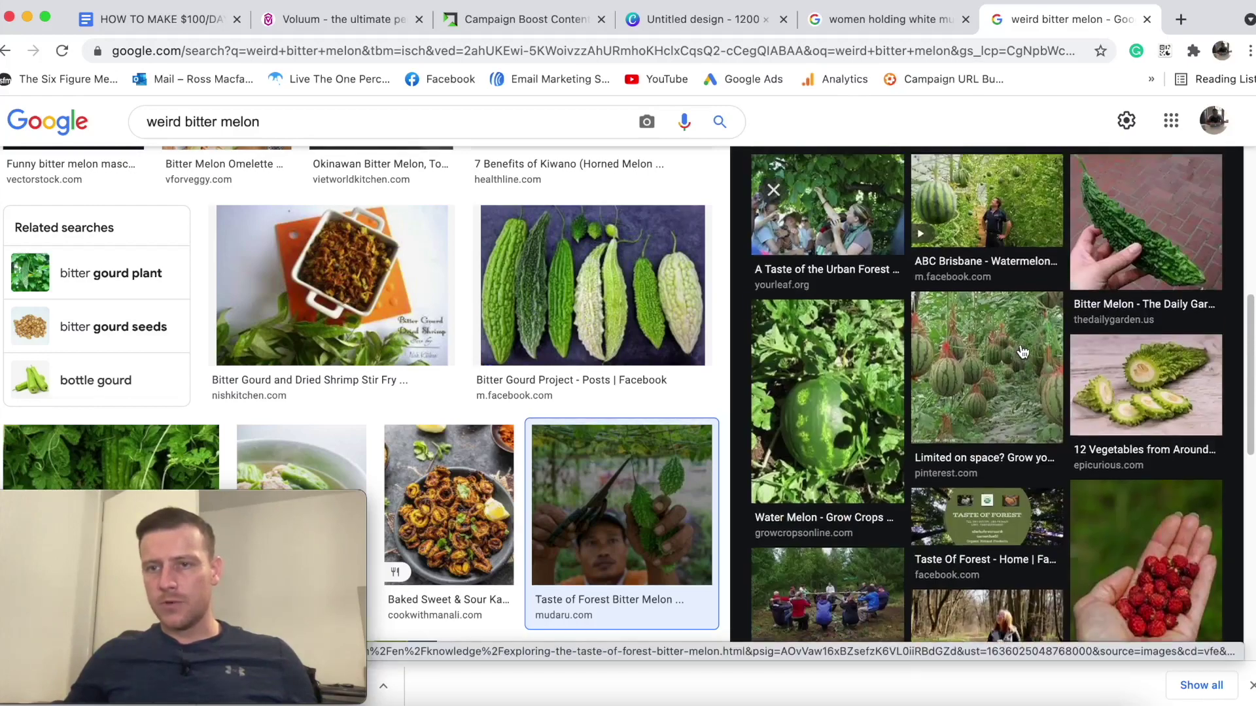
scroll(850, 314, "down", 6)
scroll(903, 286, "up", 6)
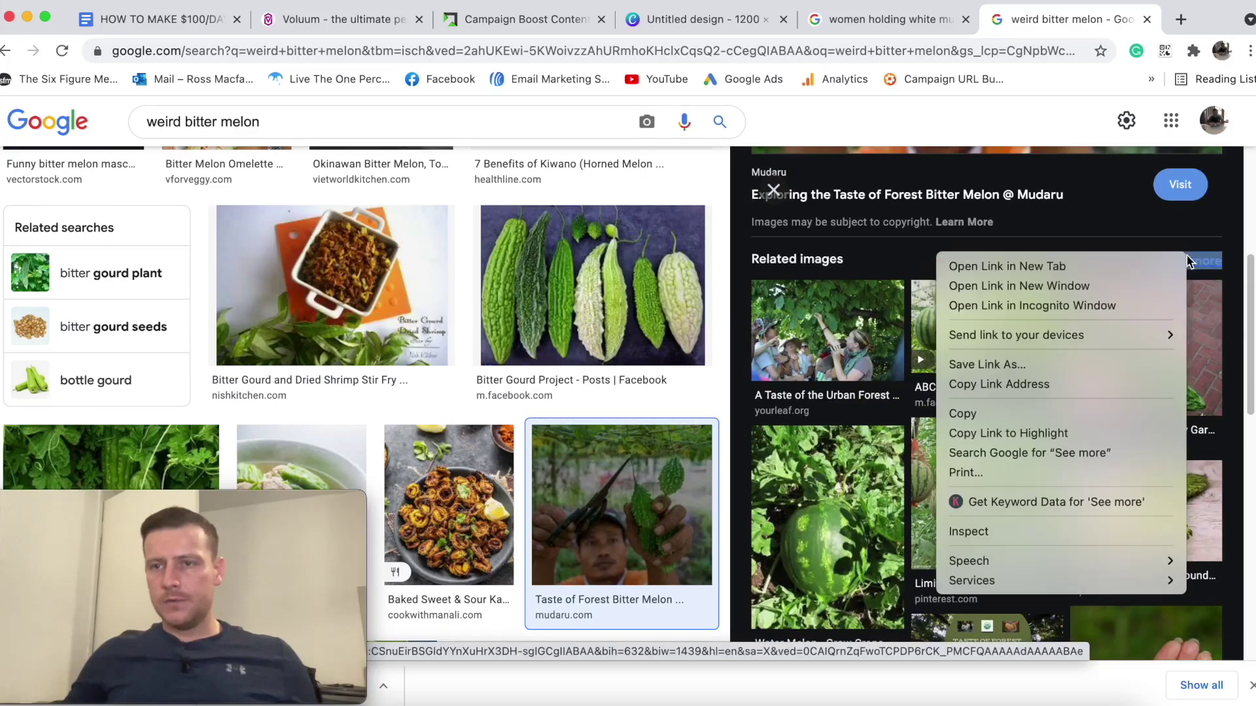
left_click(1115, 19)
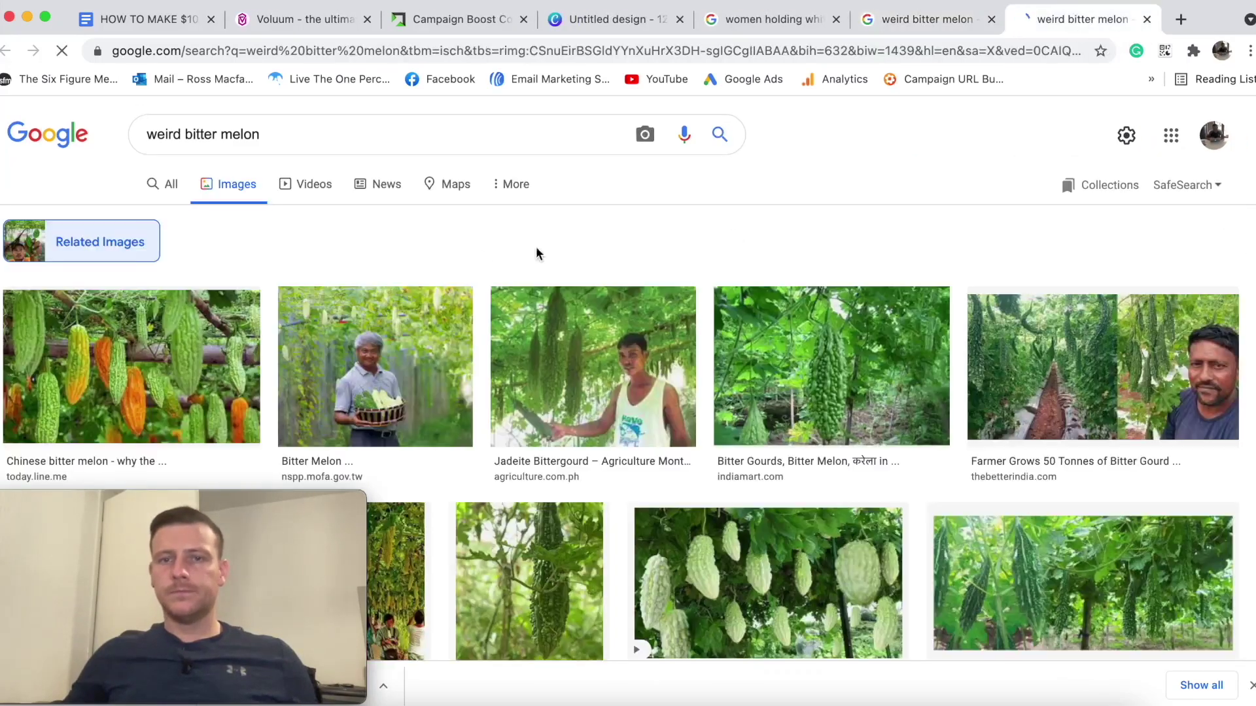
Browse the related bitter melon images for pictures of people holding or growing the fruit.
scroll(757, 290, "down", 5)
scroll(354, 303, "up", 4)
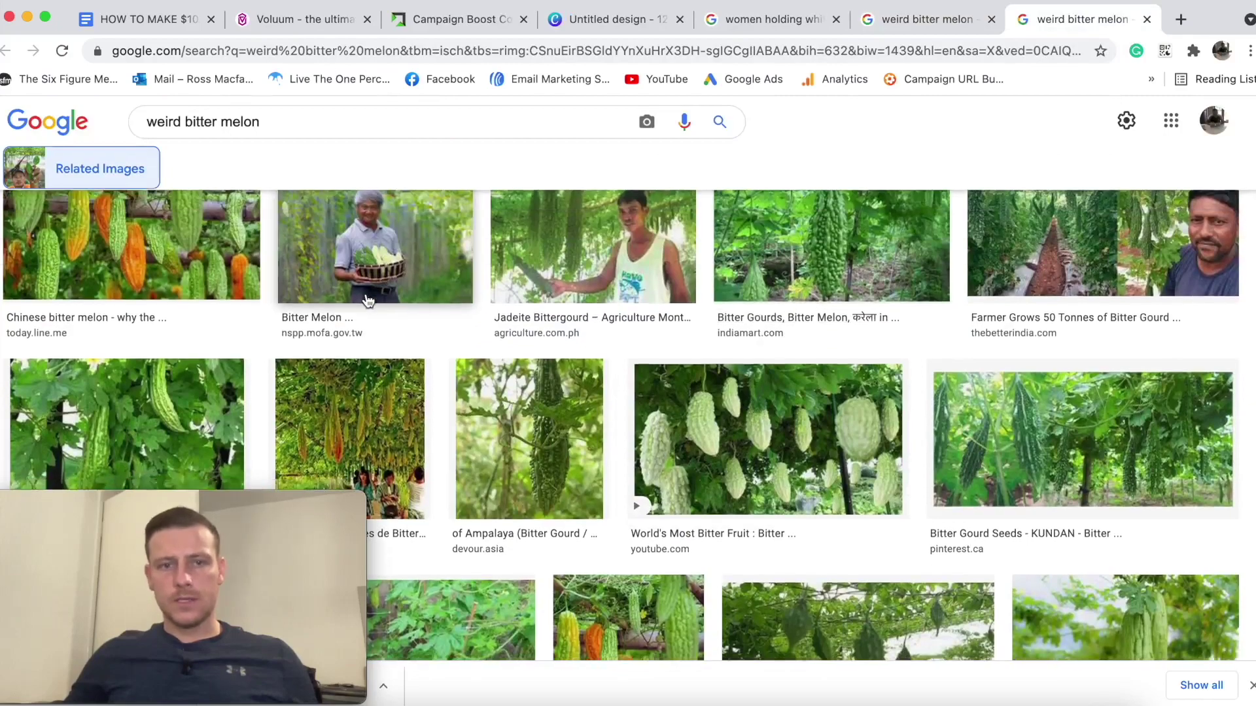
scroll(211, 320, "down", 2)
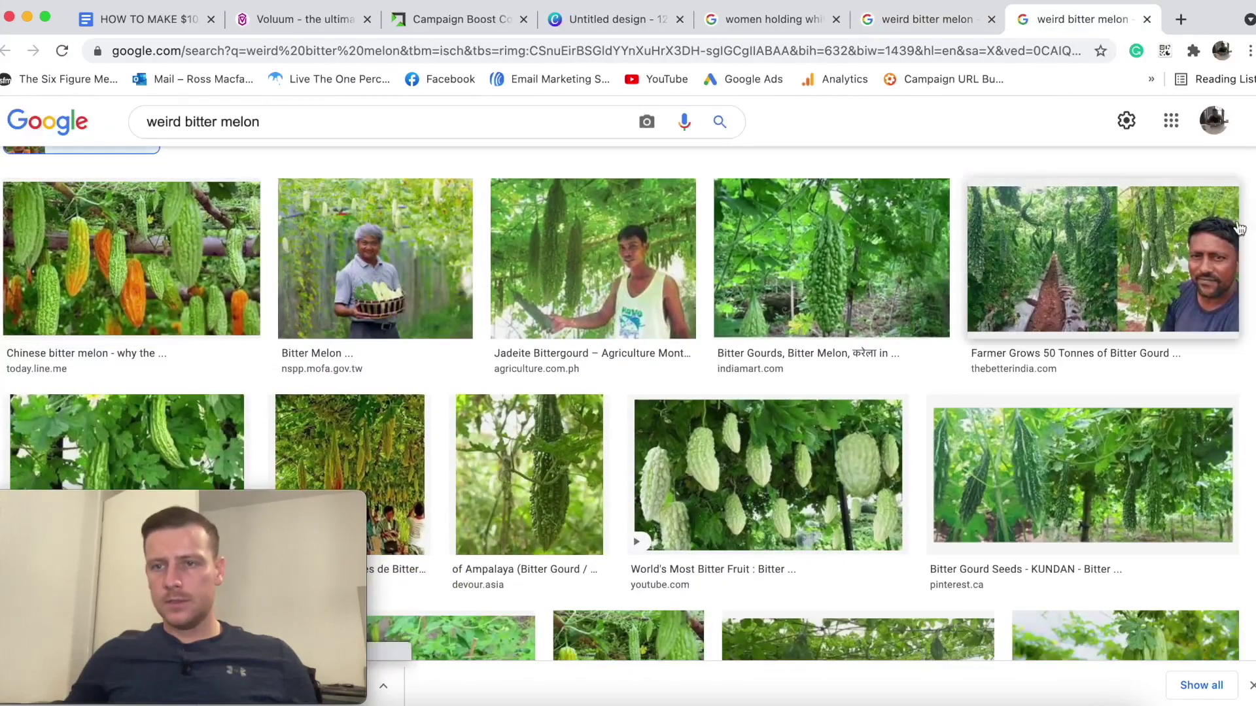
scroll(1116, 263, "down", 10)
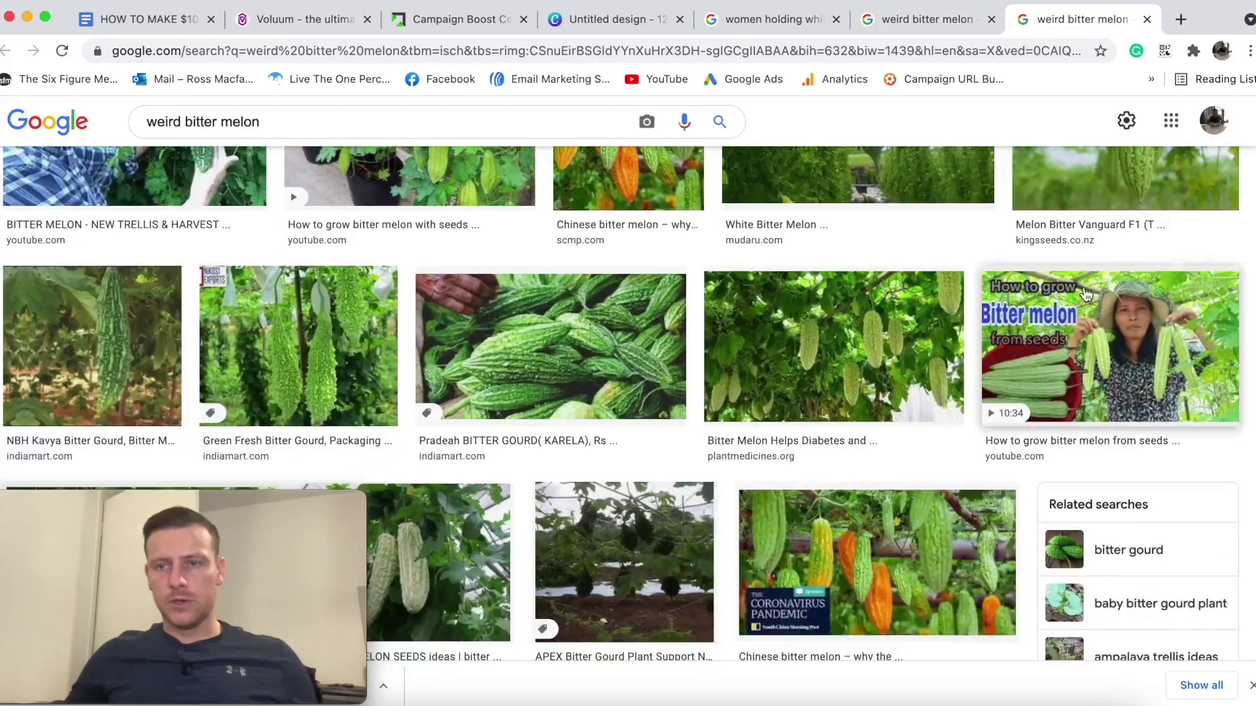
scroll(884, 261, "down", 3)
scroll(674, 210, "down", 3)
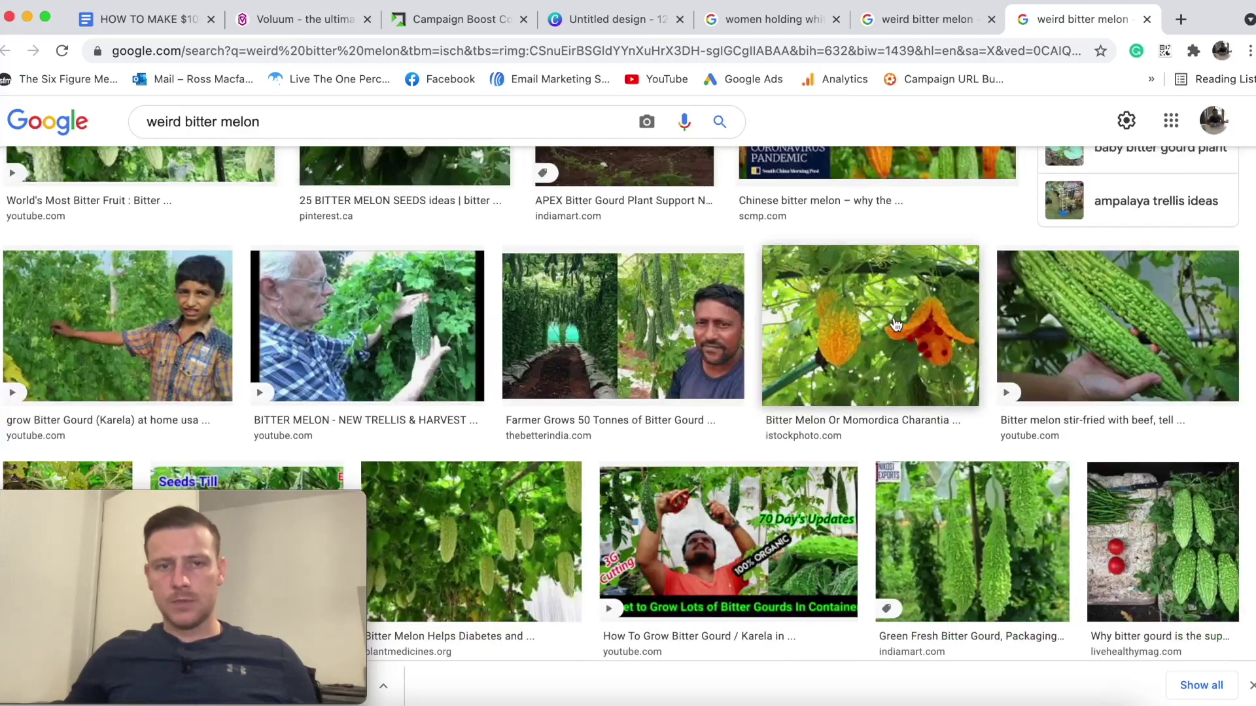
scroll(896, 325, "down", 3)
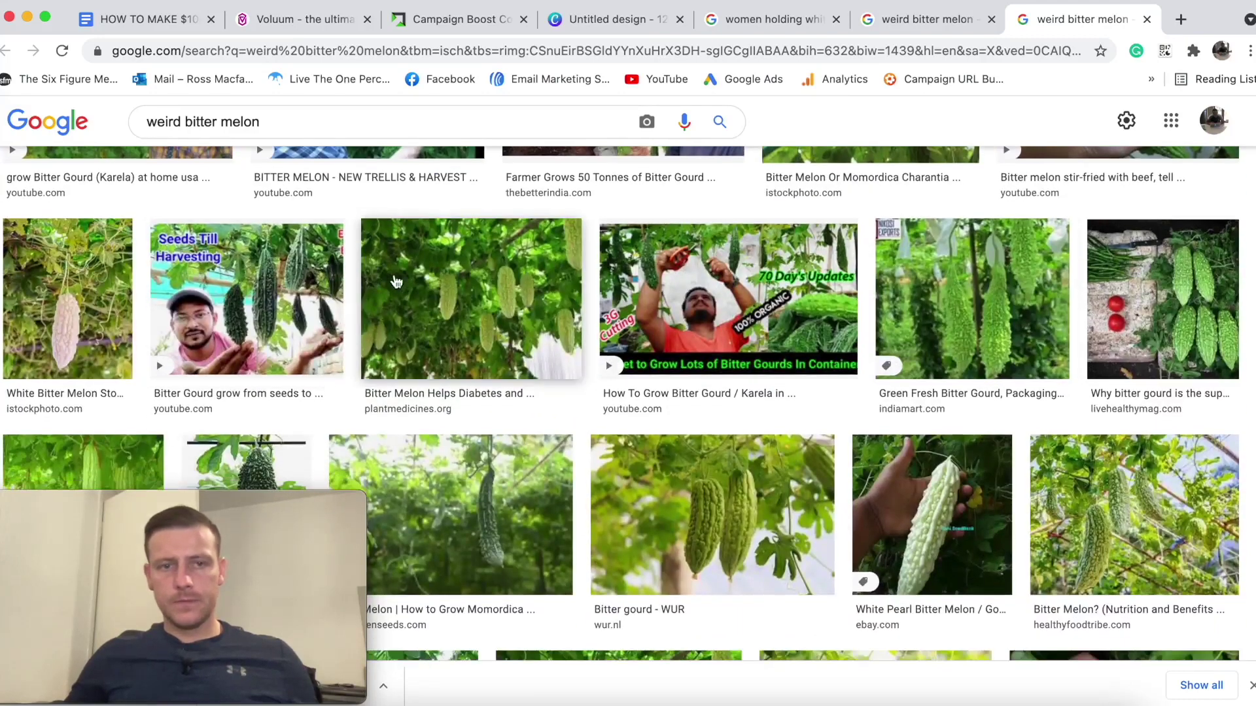
scroll(1138, 306, "down", 10)
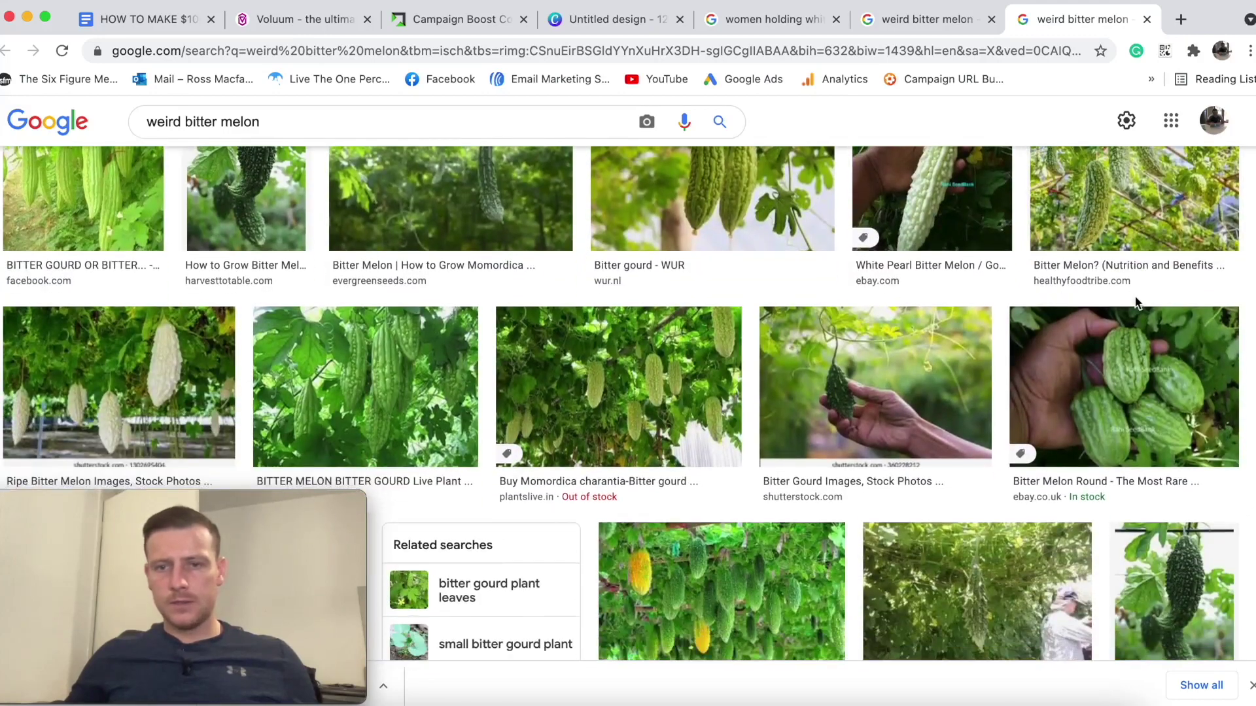
scroll(1138, 307, "down", 2)
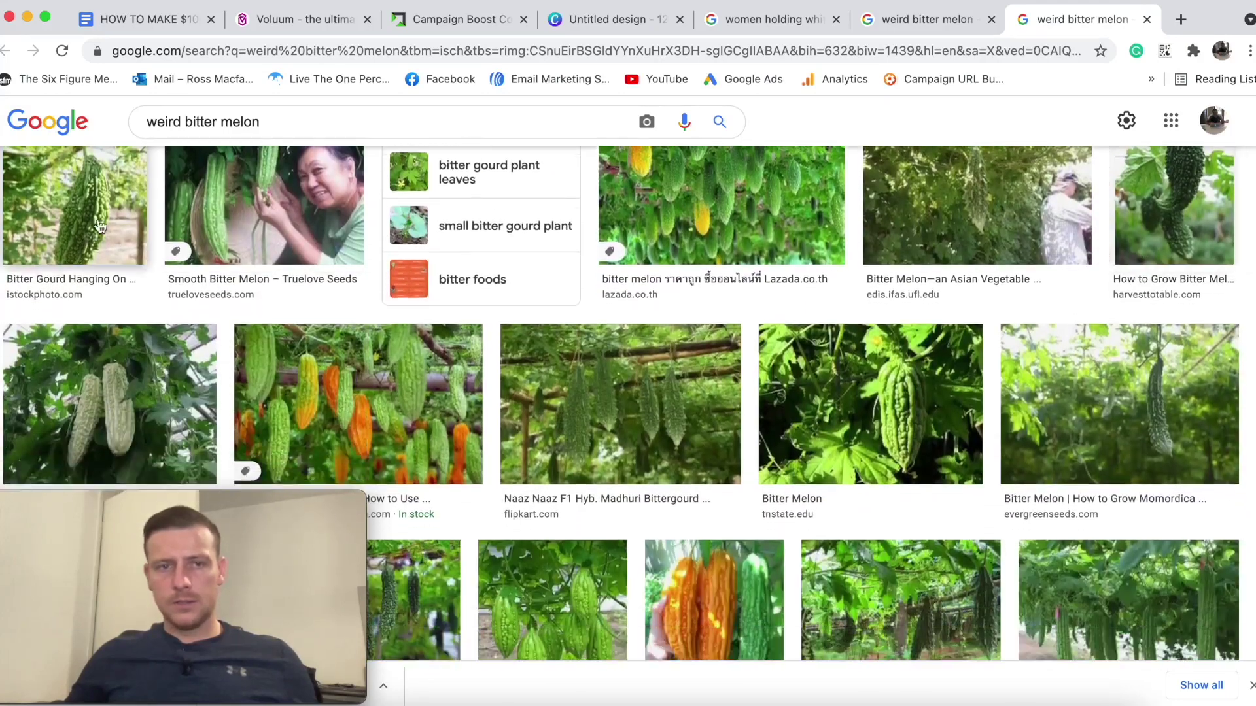
left_click_drag(220, 208, 353, 226)
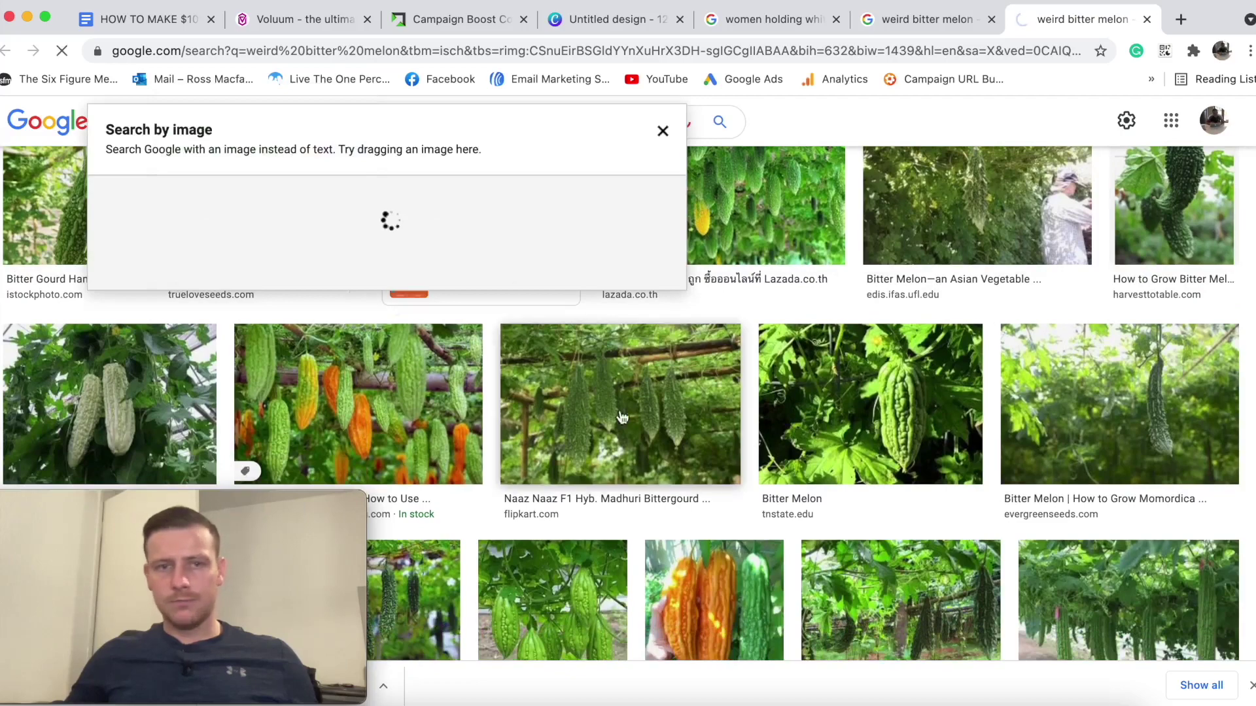
left_click(661, 128)
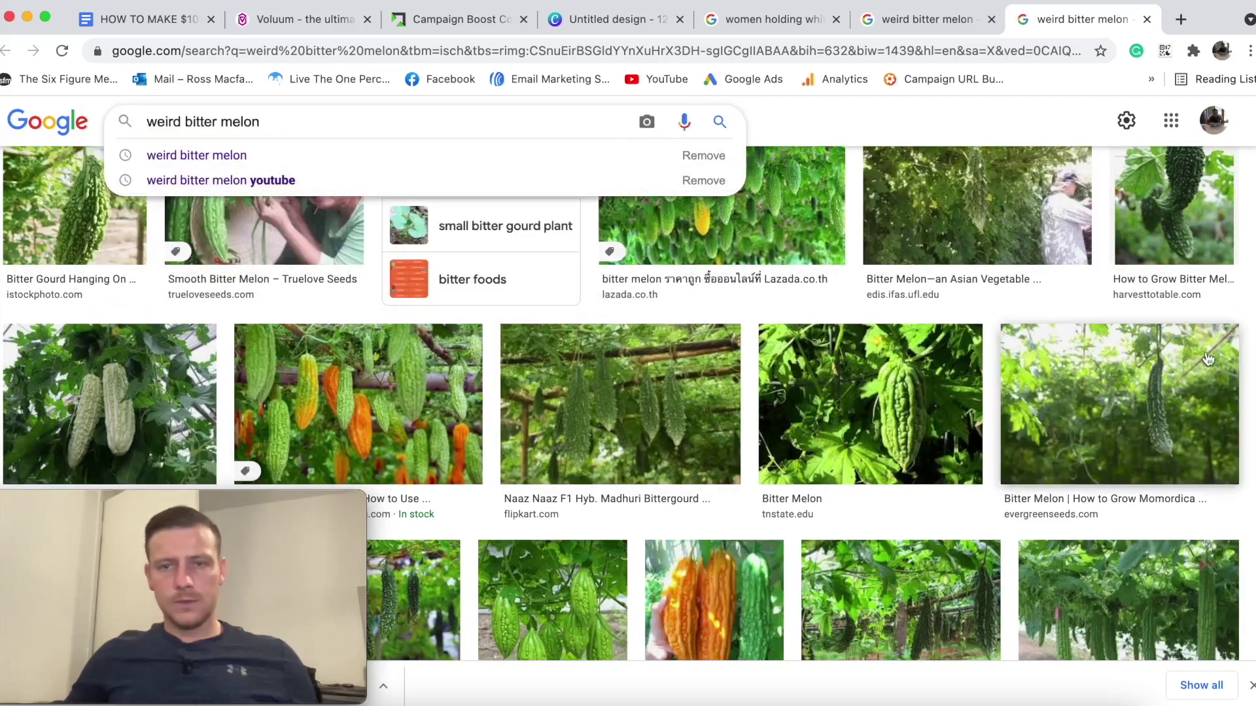
scroll(1184, 316, "up", 6)
scroll(916, 262, "down", 2)
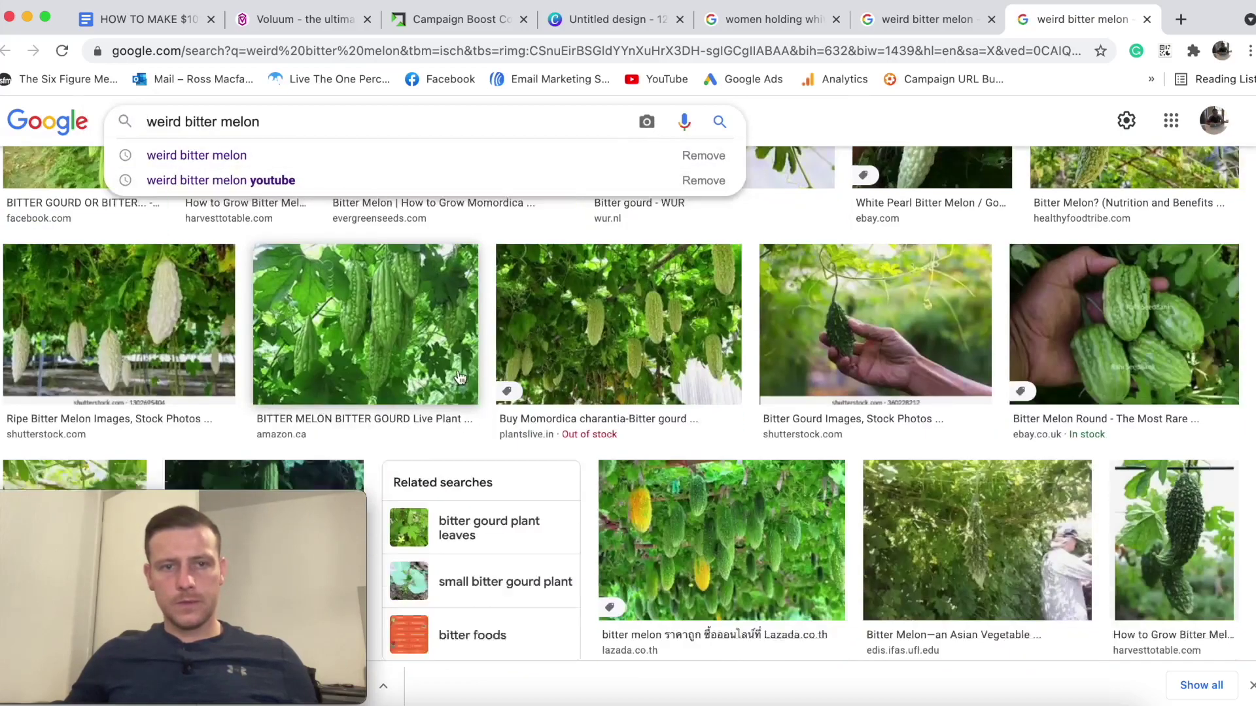
left_click(842, 122)
Open the Truelove Seeds picture of a woman with smooth bitter melons, examine its related images and close the preview.
scroll(501, 332, "up", 6)
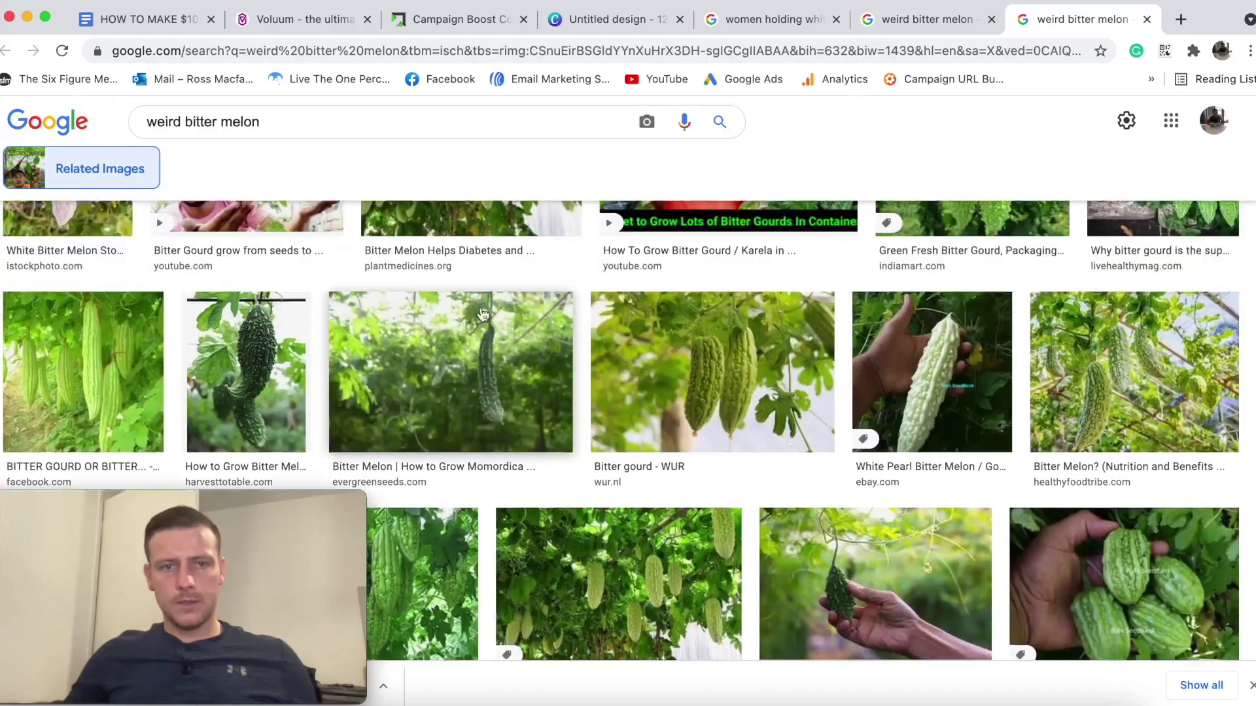
scroll(477, 326, "down", 8)
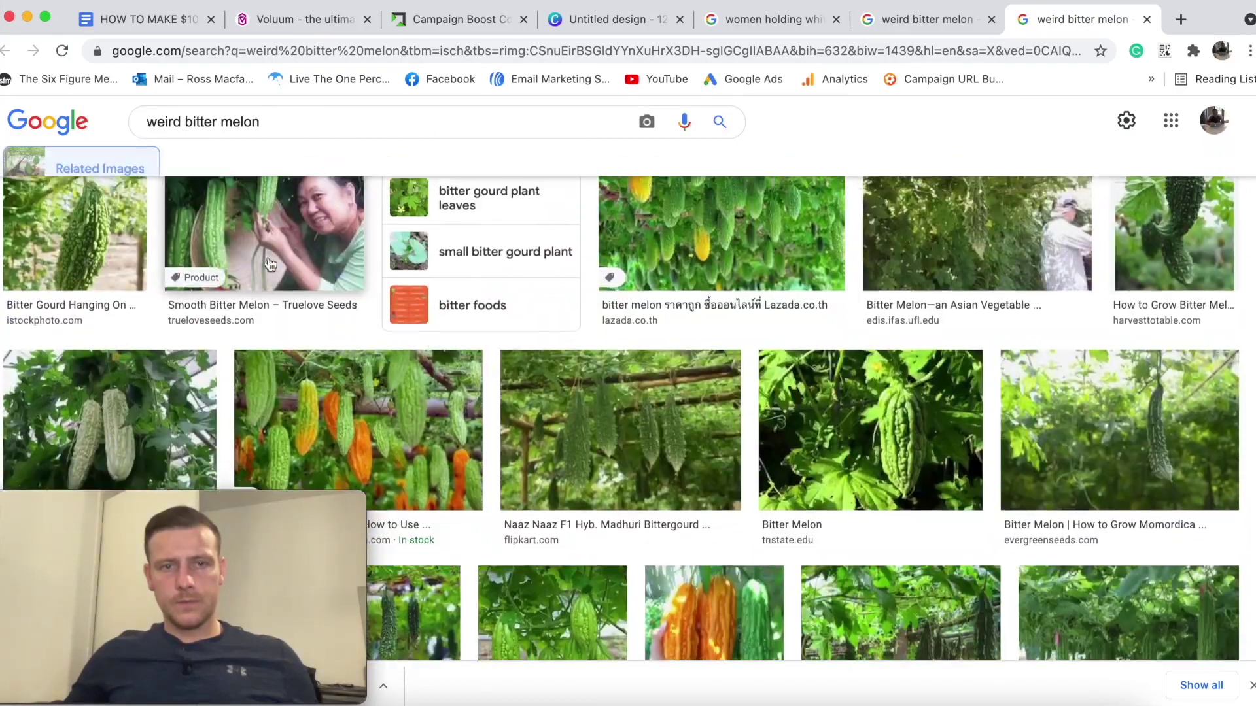
left_click(270, 264)
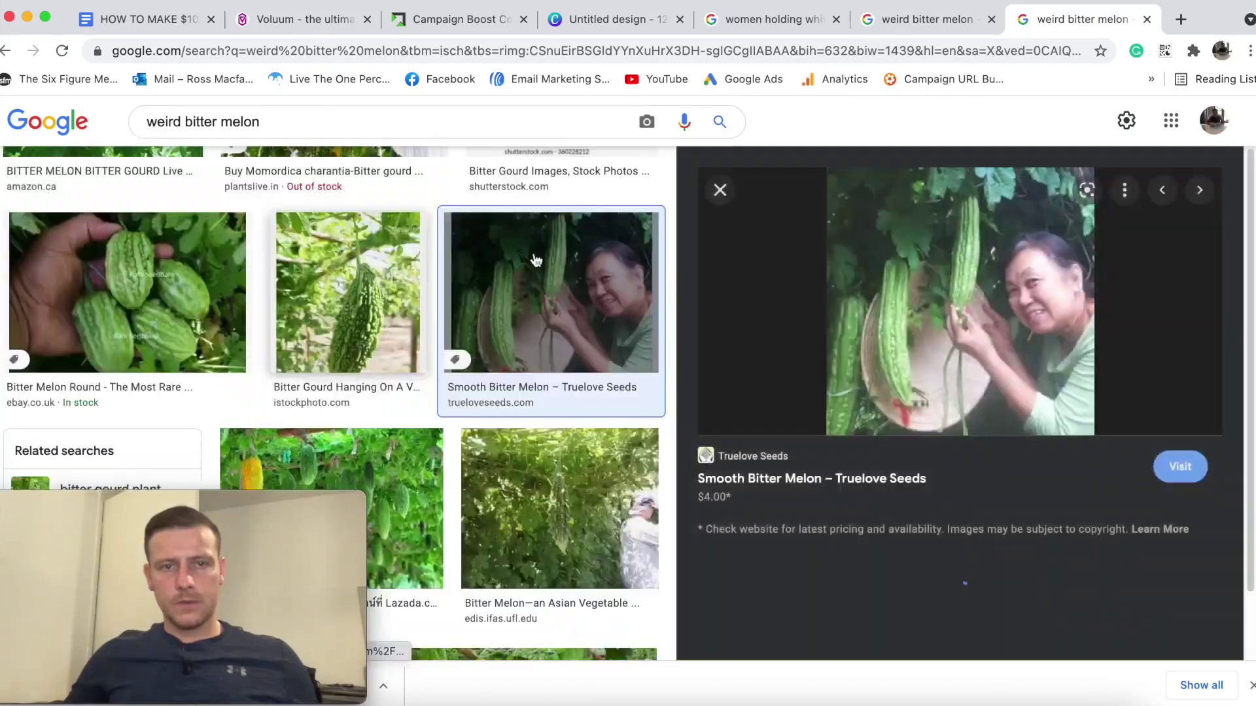
scroll(983, 334, "down", 3)
scroll(983, 334, "down", 10)
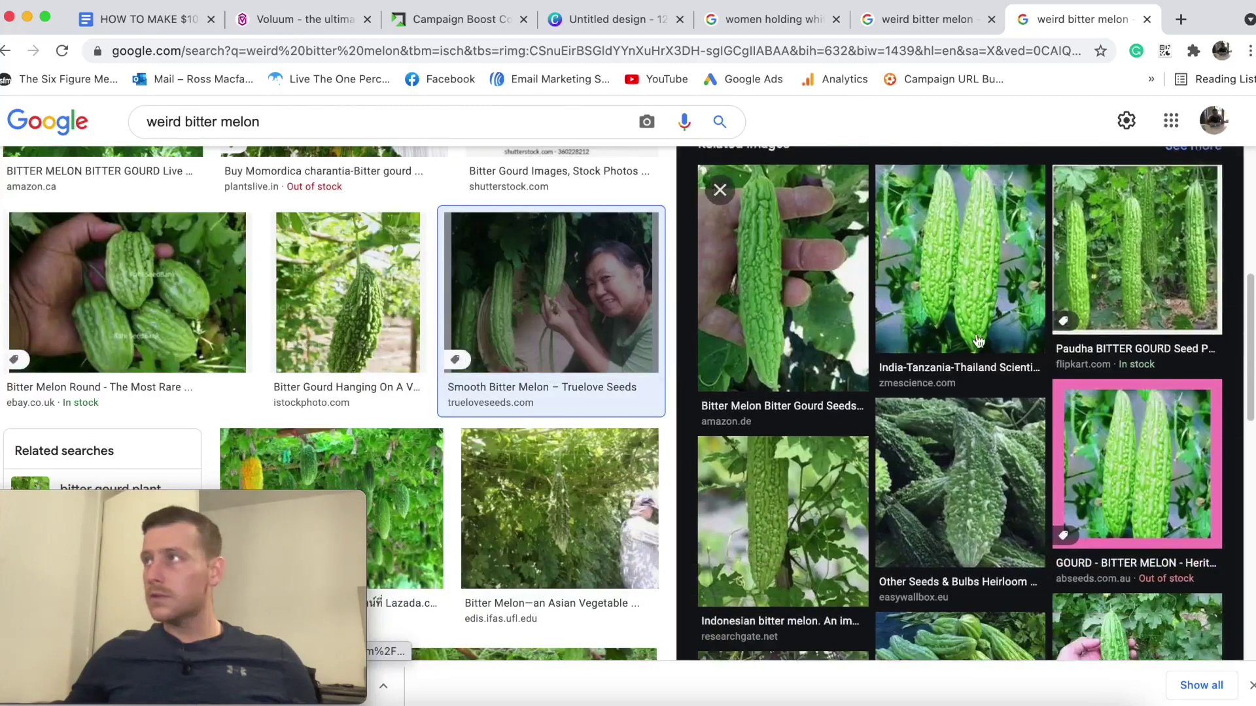
scroll(975, 361, "down", 5)
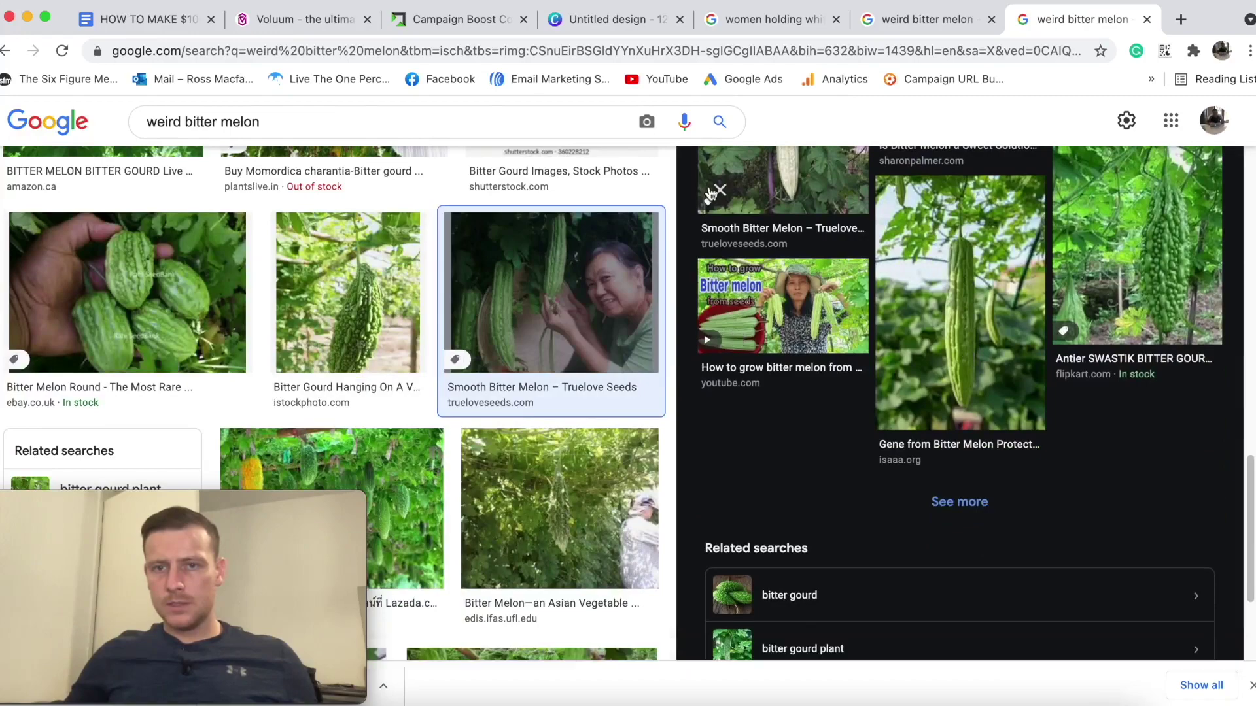
left_click(719, 190)
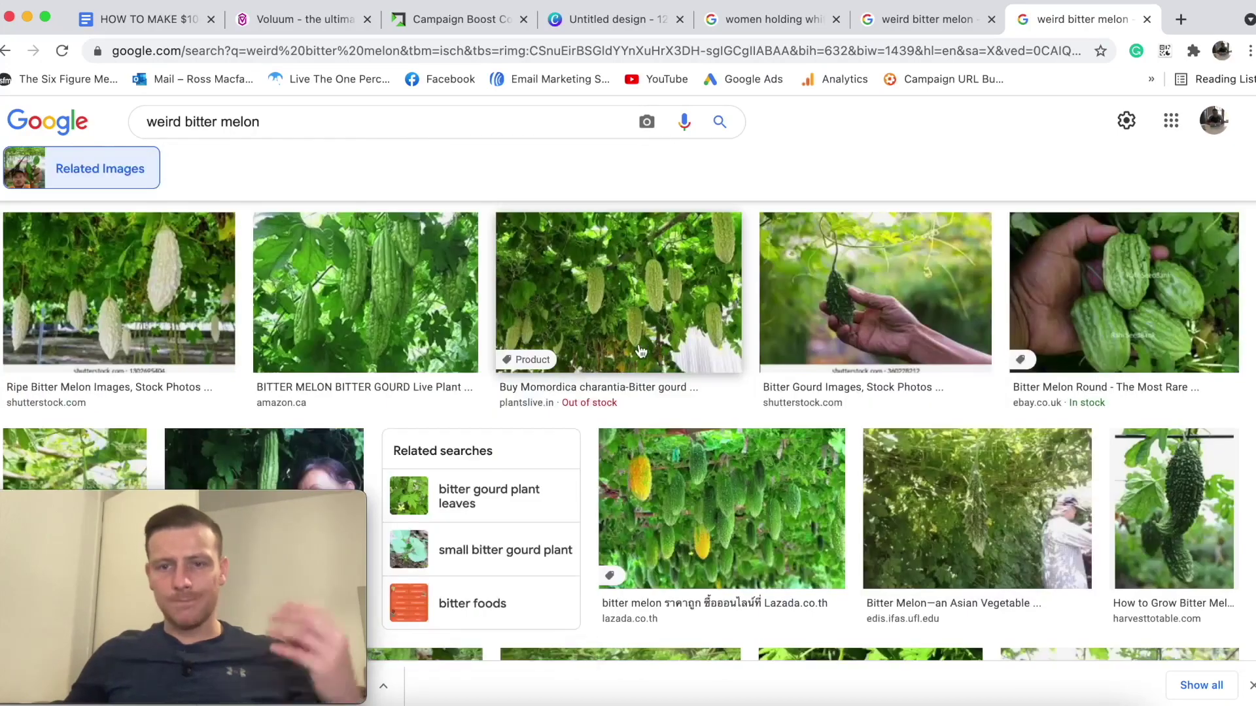
Browse further results and open the YouTube bitter gourd stir-fried beef picture of a woman holding bitter gourds.
scroll(651, 375, "down", 7)
scroll(650, 374, "down", 8)
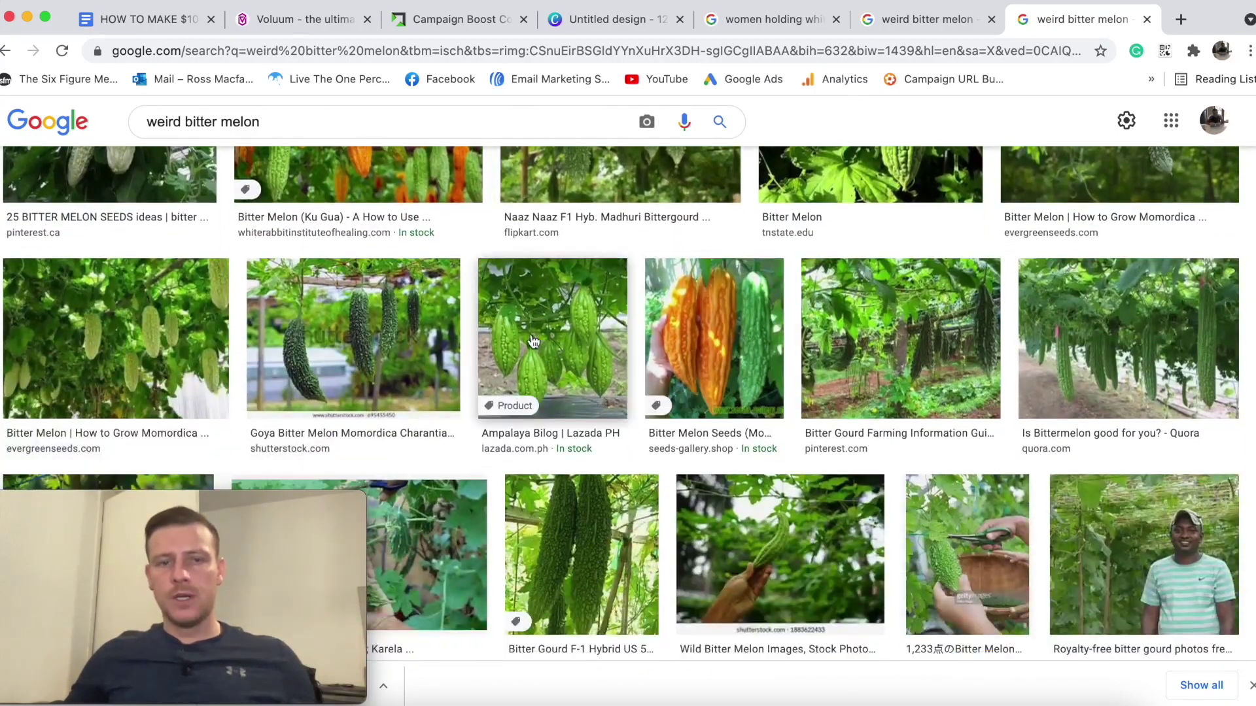
scroll(529, 332, "down", 8)
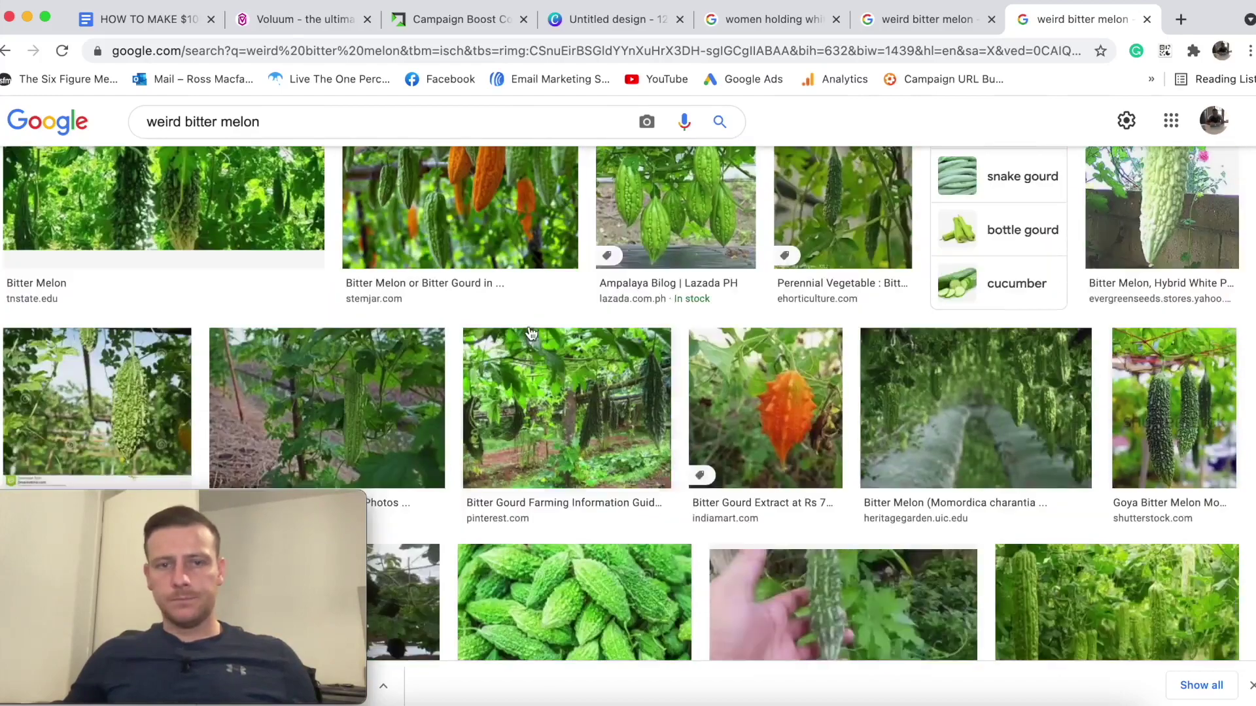
scroll(531, 331, "down", 8)
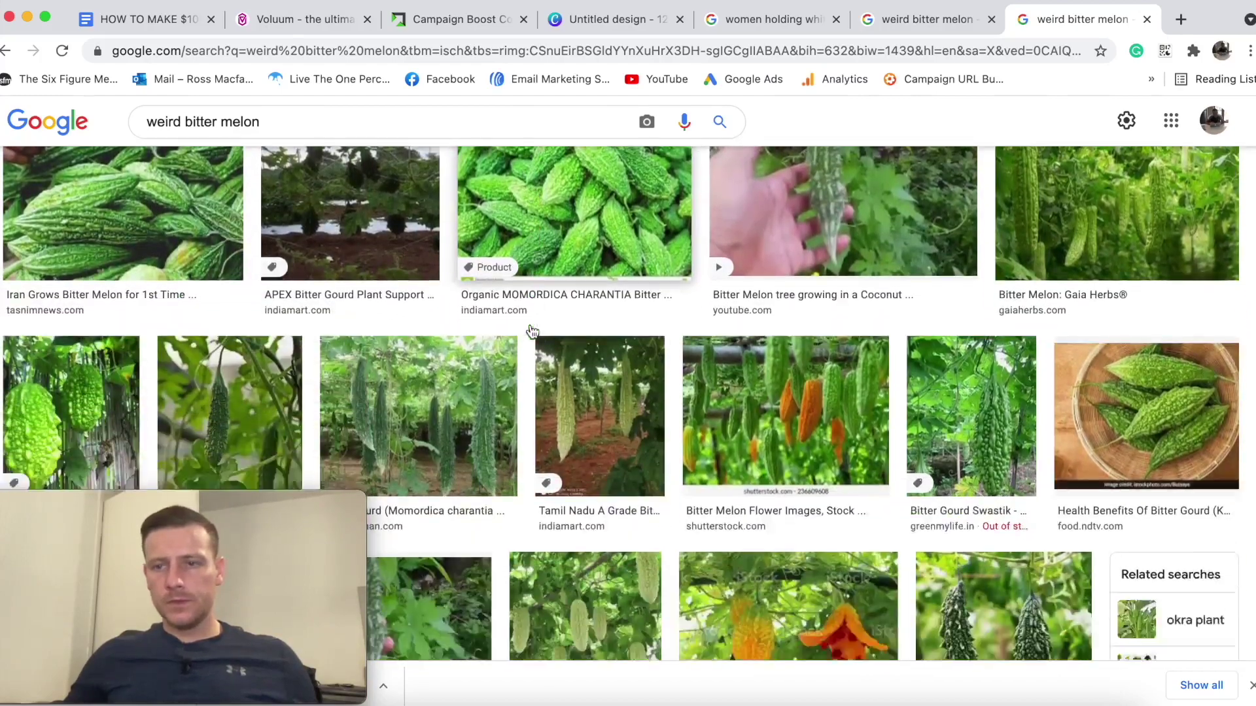
scroll(537, 335, "down", 10)
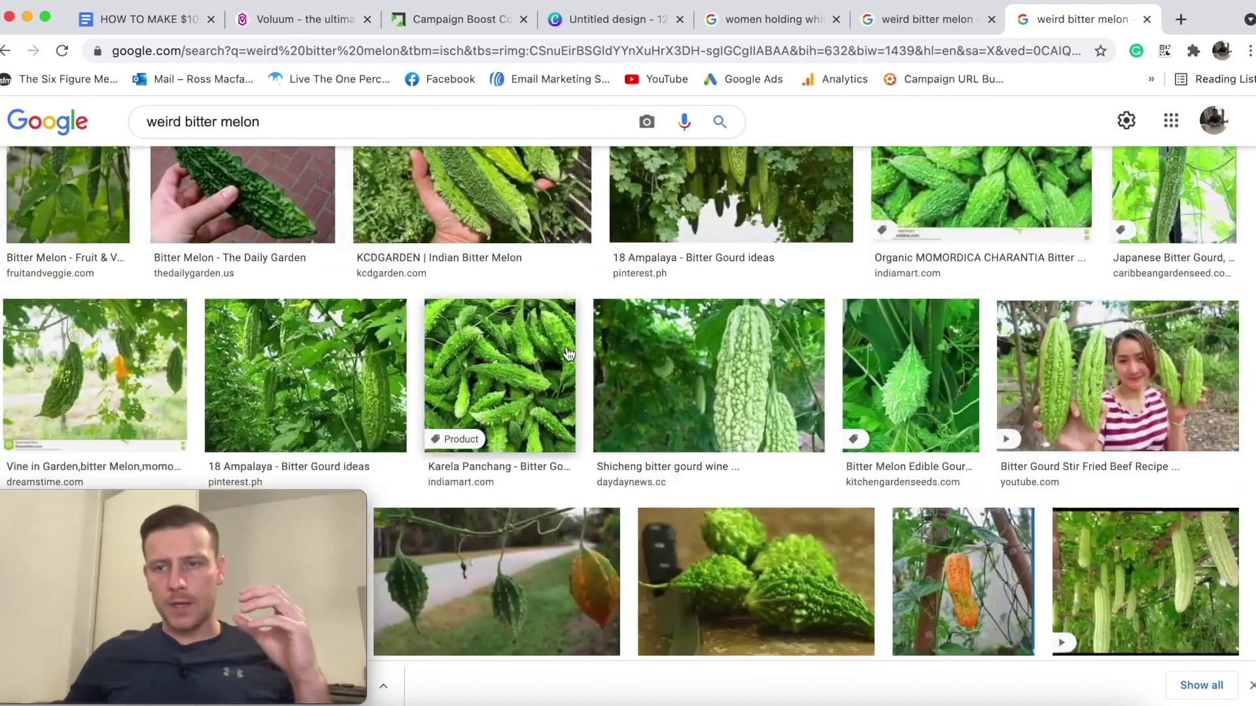
left_click(1073, 376)
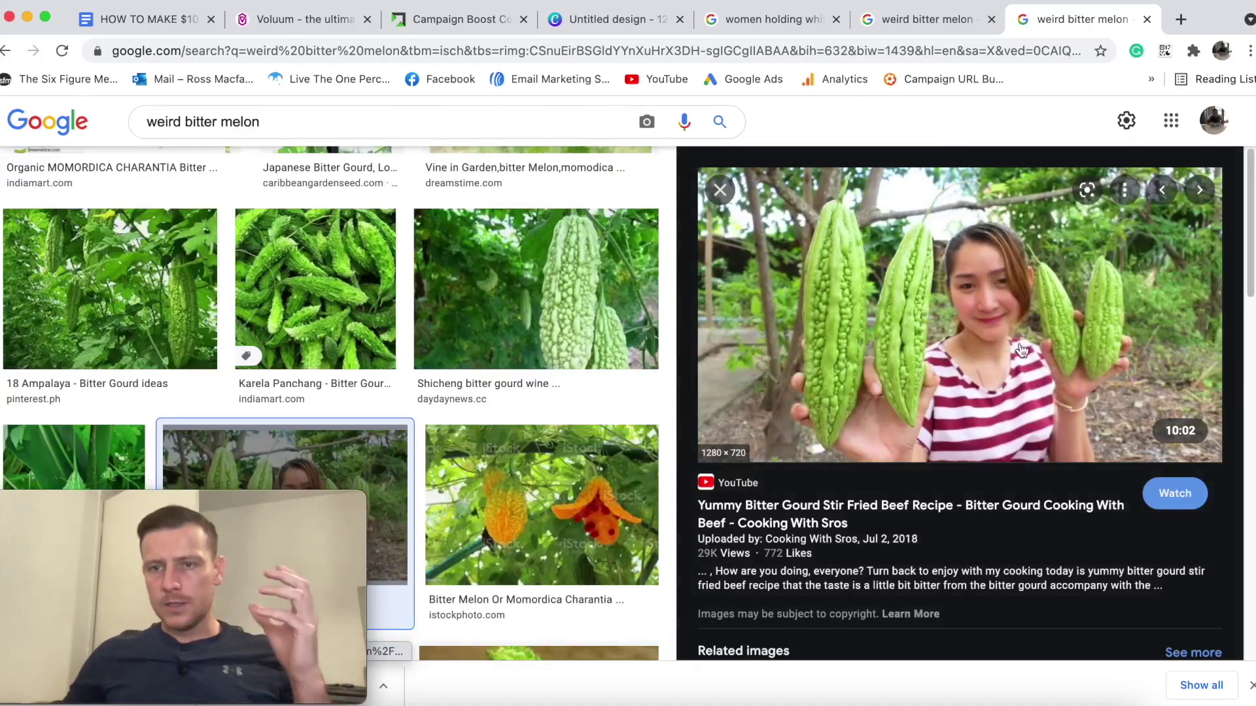
Open the bitter gourd picture's full set of related images in a new tab and examine those listed under its preview.
scroll(982, 367, "down", 6)
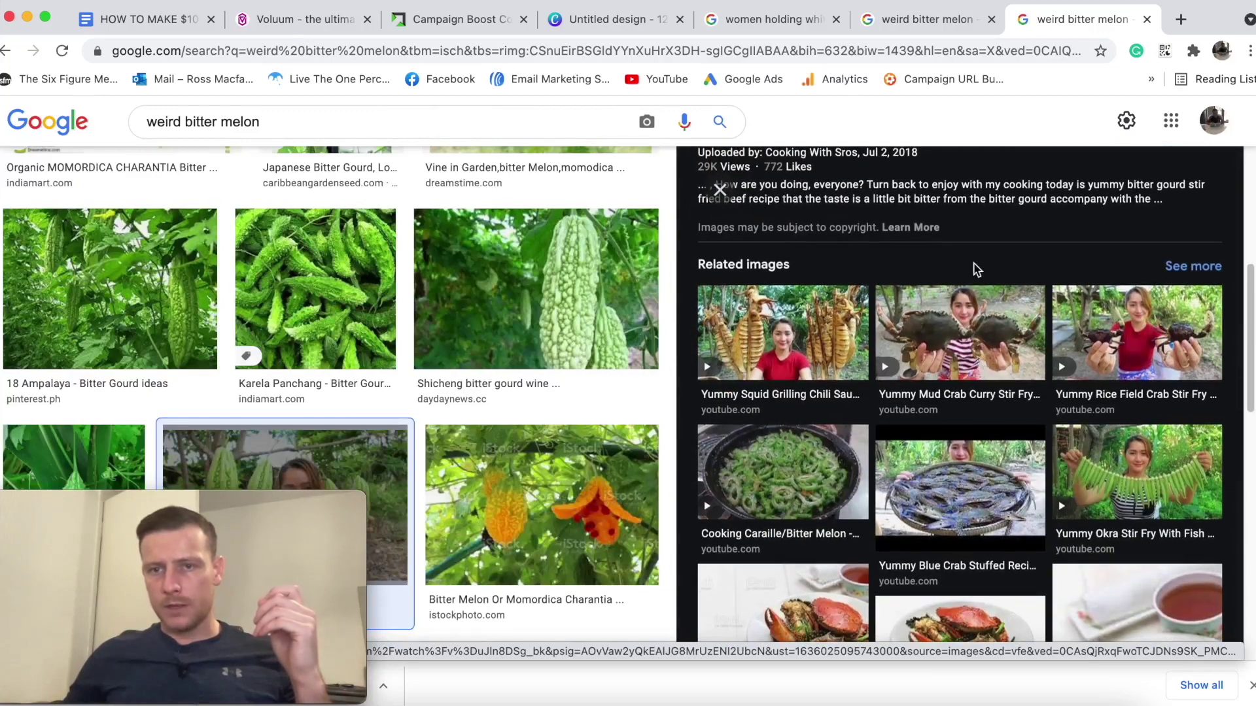
right_click(1200, 265)
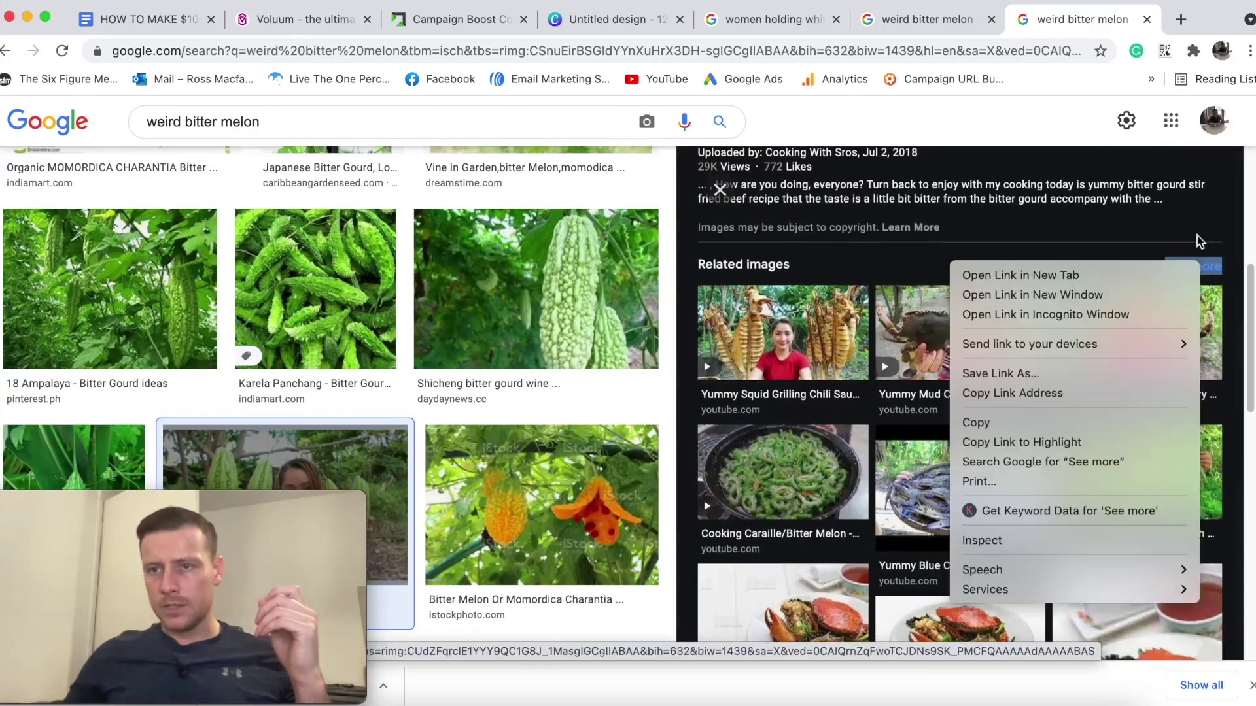
left_click(1126, 275)
scroll(980, 338, "down", 1)
scroll(979, 338, "down", 4)
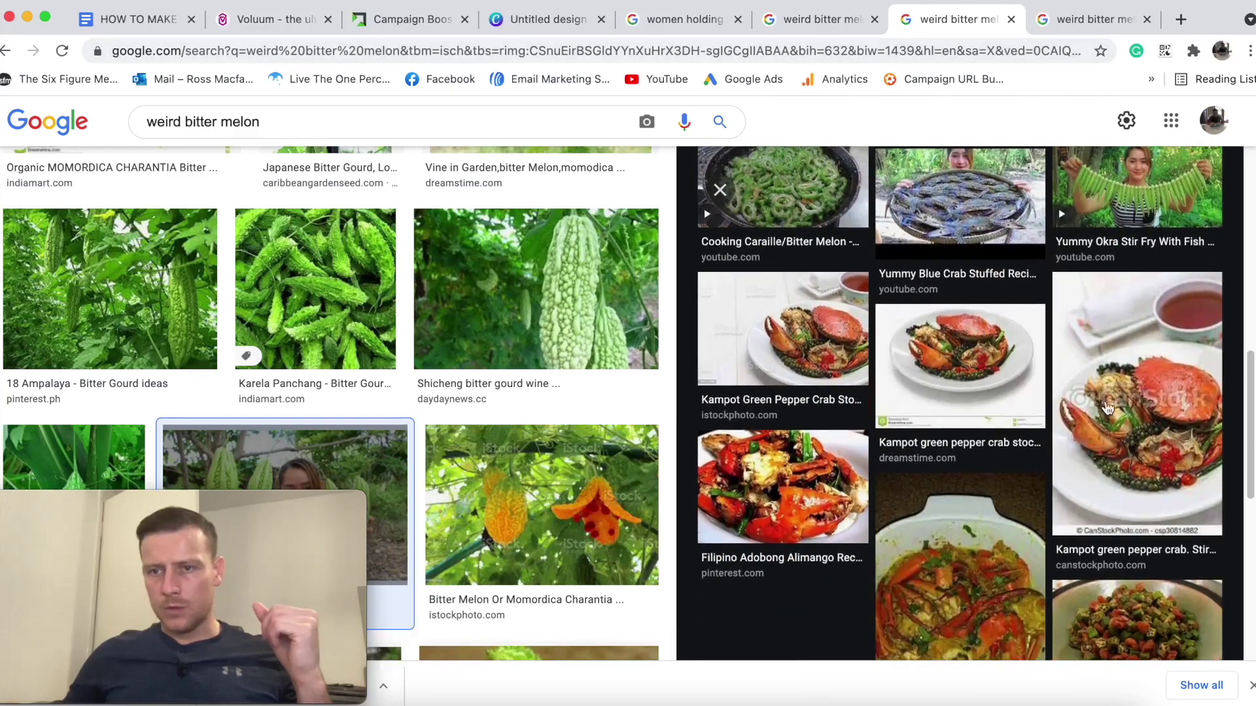
scroll(953, 406, "up", 5)
left_click_drag(953, 406, 903, 405)
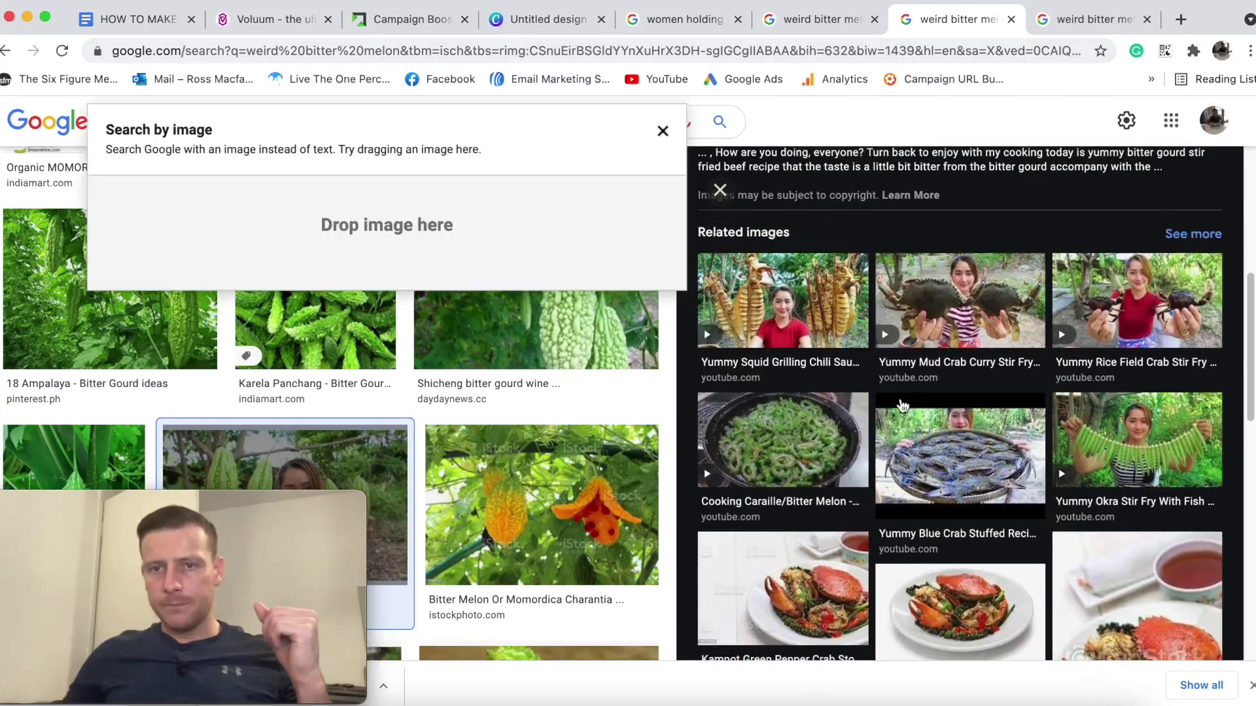
left_click(665, 132)
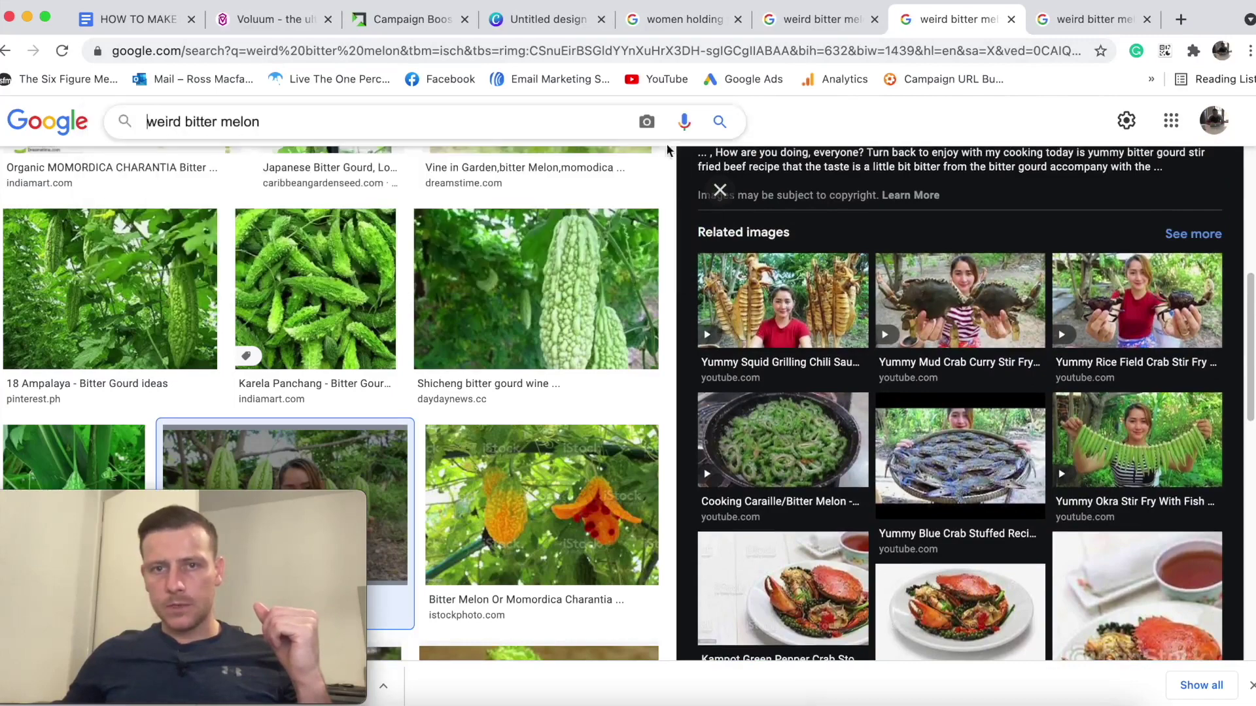
Open the related squid grilling picture and the mud crab curry picture, examining the related images of each.
left_click(758, 295)
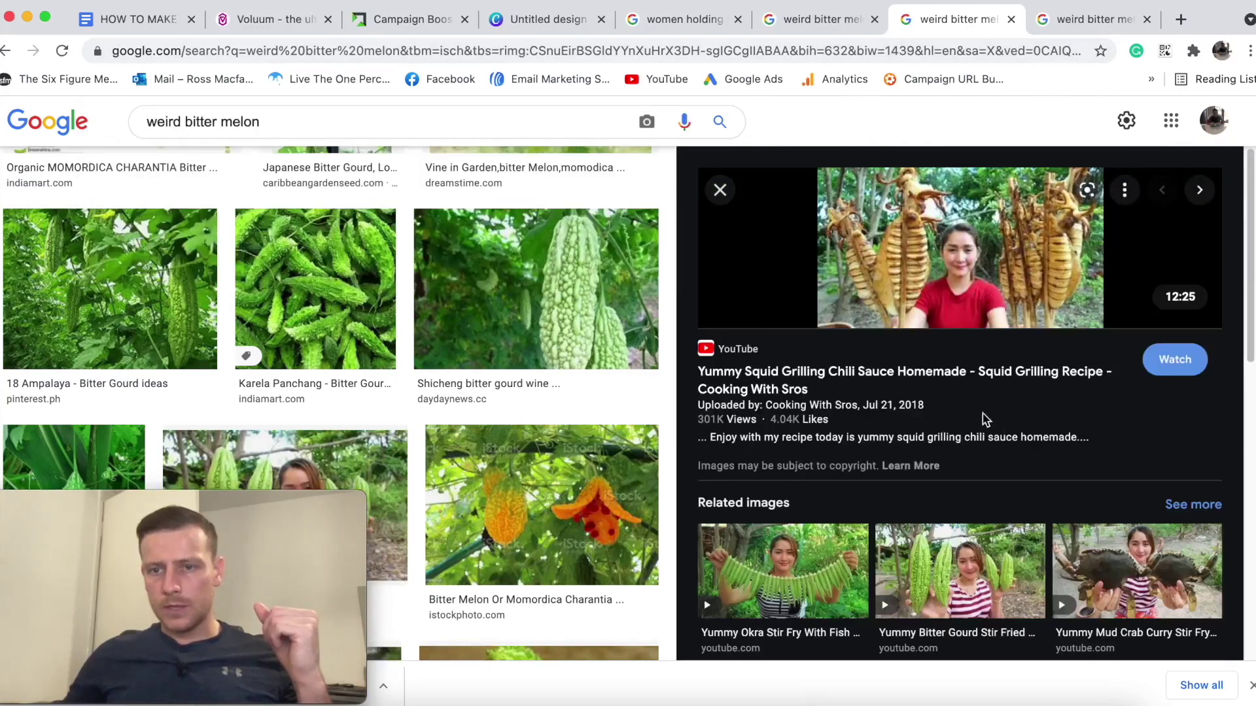
scroll(965, 390, "down", 4)
left_click(1137, 353)
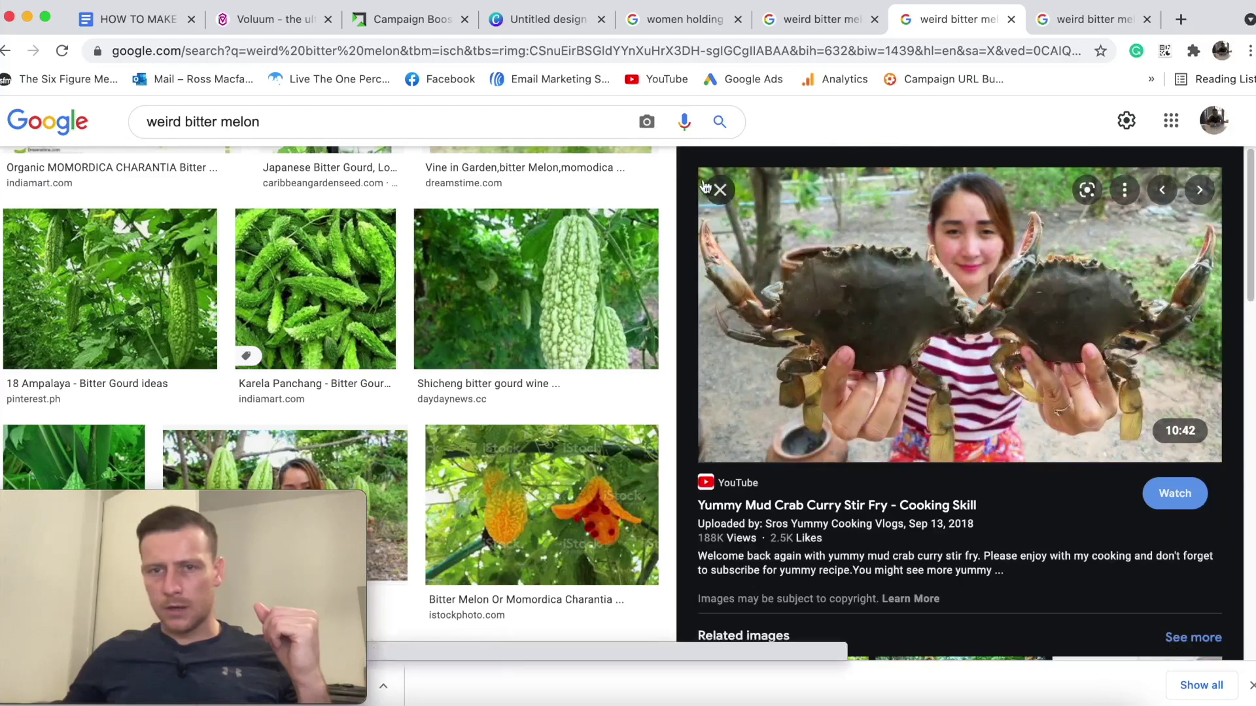
scroll(1043, 342, "down", 6)
scroll(957, 291, "down", 1)
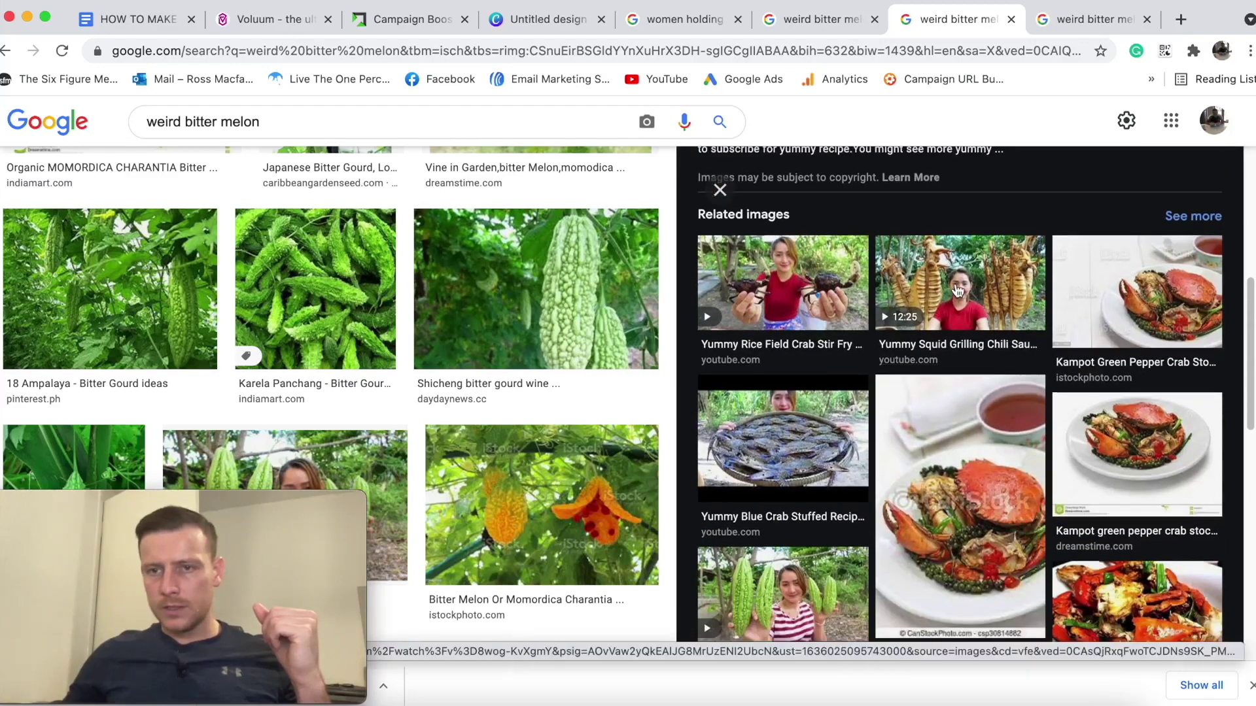
Open the related blue crab picture and return to the mud crab picture's related images.
scroll(818, 432, "down", 1)
left_click(817, 428)
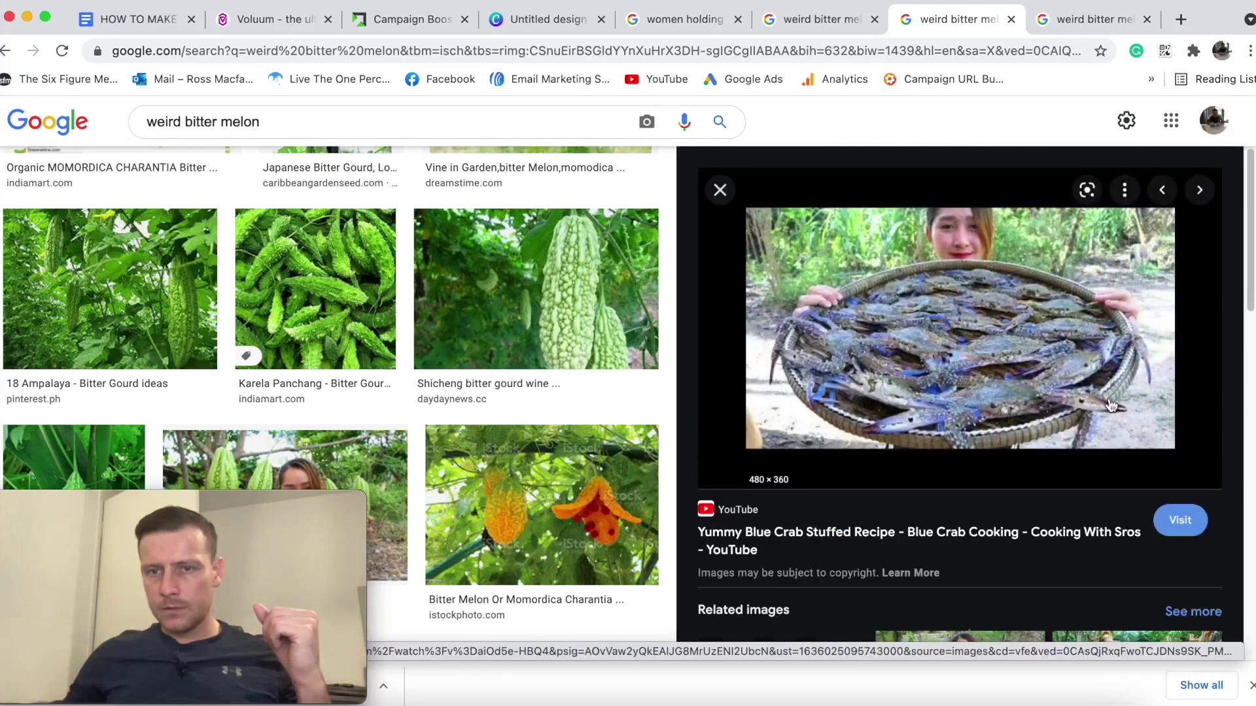
scroll(972, 421, "left", 5)
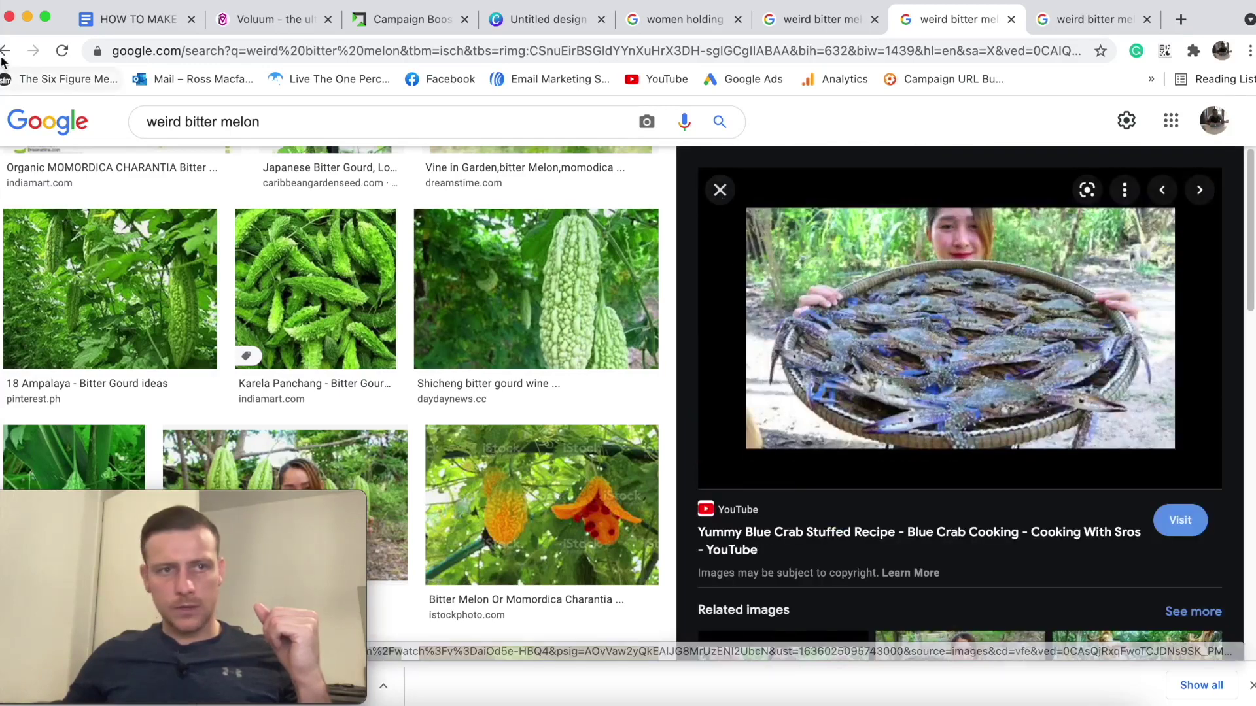
scroll(1046, 432, "down", 6)
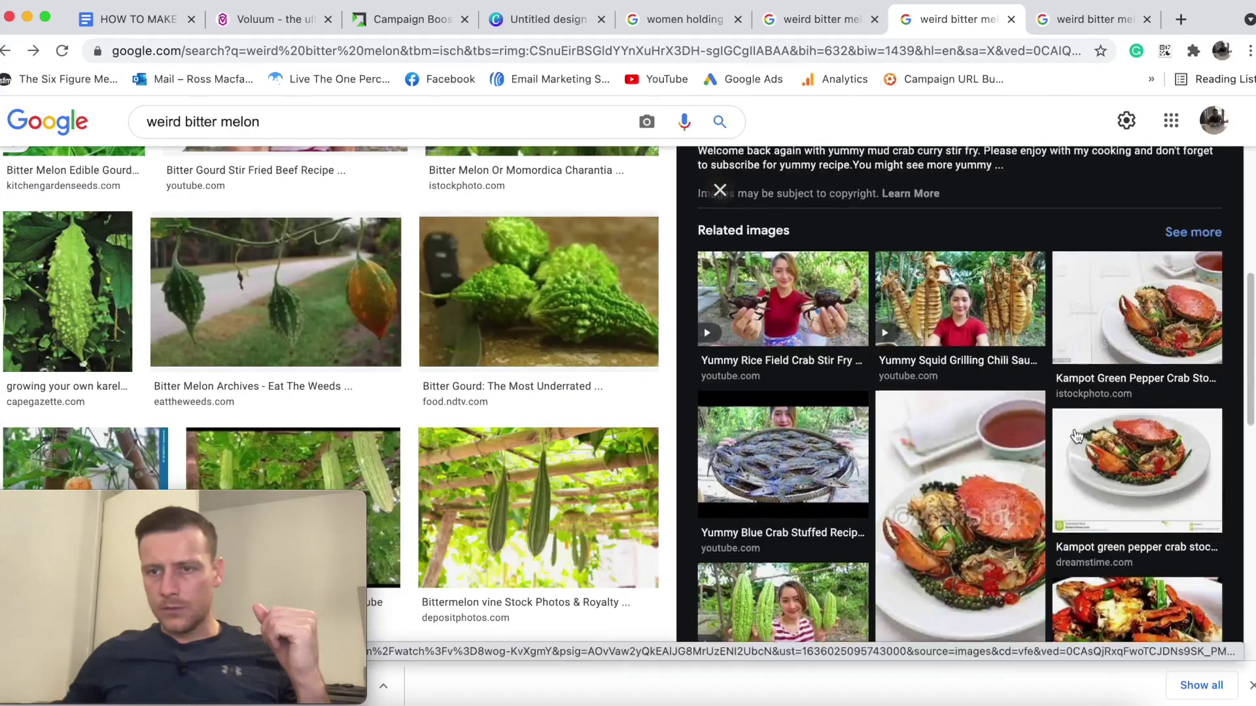
Reopen the bitter gourd stir-fried beef picture from the mud crab picture's related images.
scroll(1067, 437, "down", 2)
scroll(1066, 437, "down", 2)
left_click(741, 438)
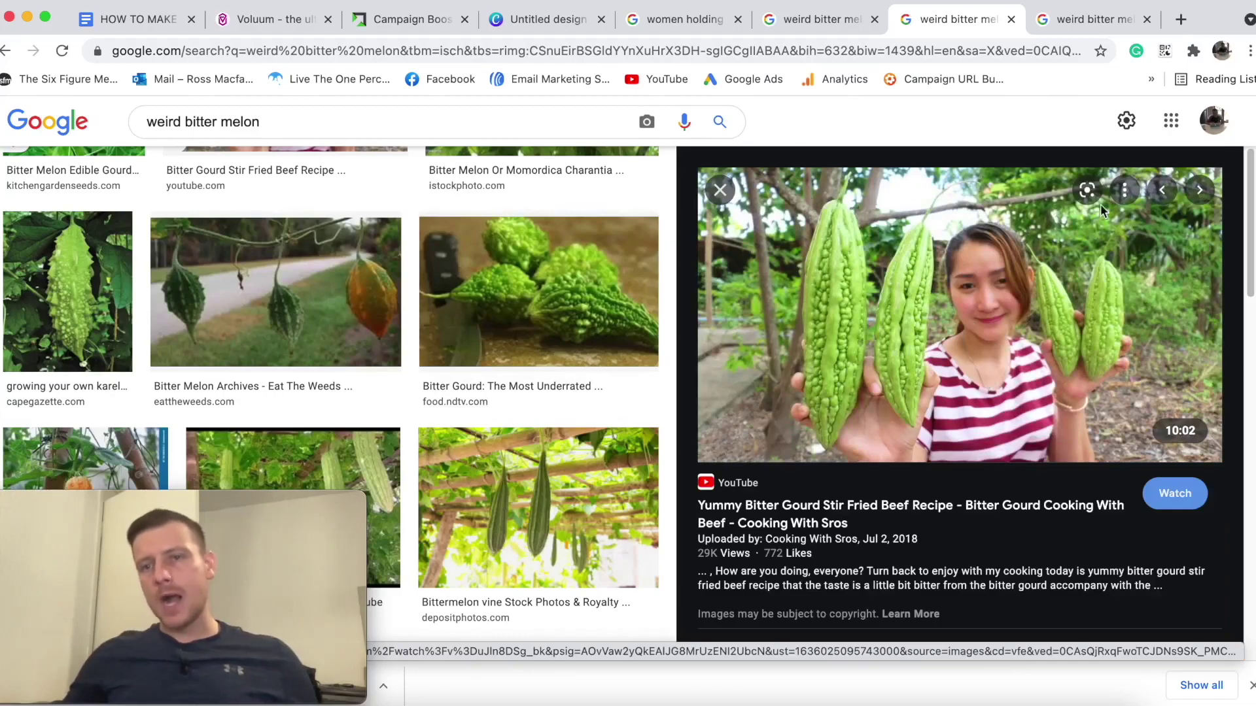
Browse the separate tab of bitter gourd related images and open the YouTube bitter gourd pineapple chicken soup picture.
left_click(1080, 24)
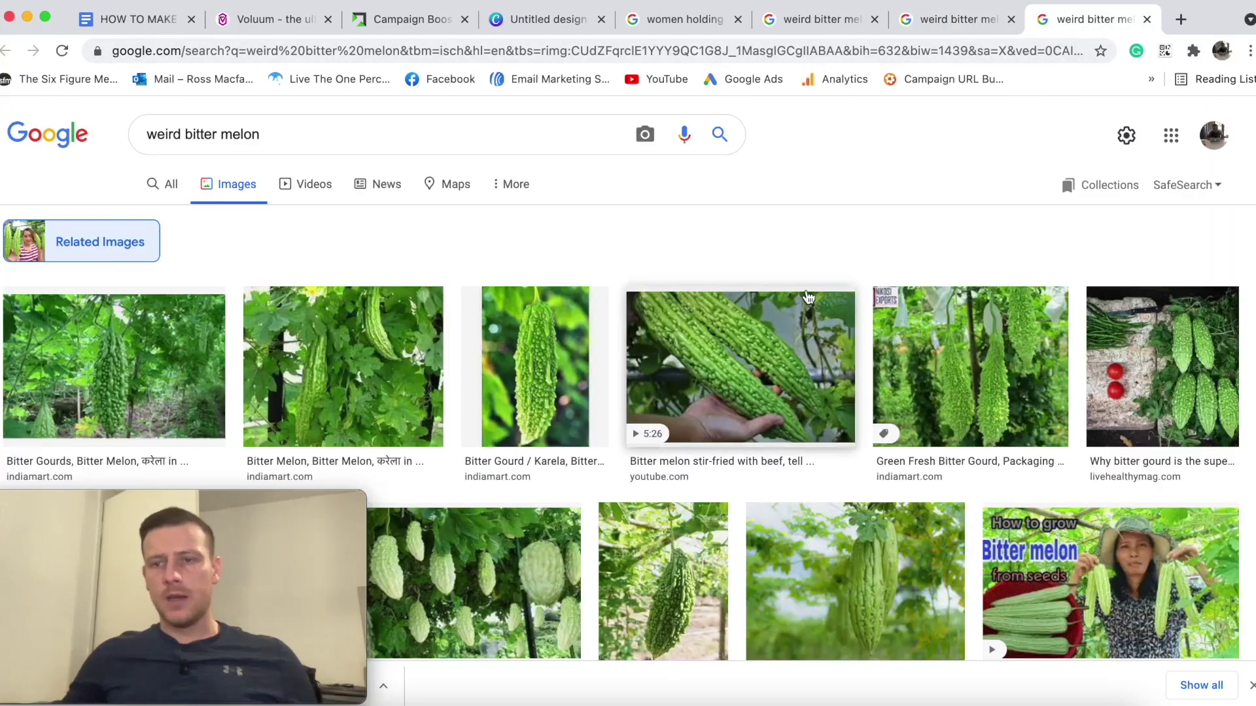
scroll(809, 297, "down", 8)
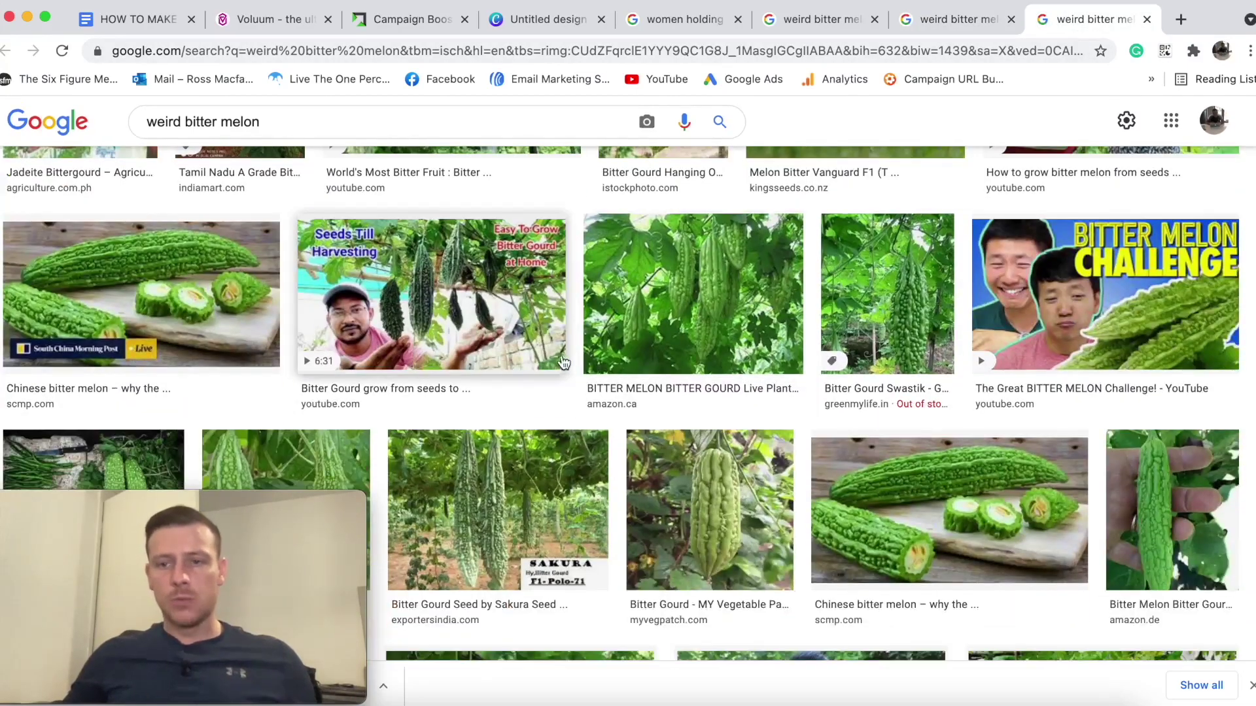
scroll(671, 365, "up", 2)
scroll(674, 373, "down", 5)
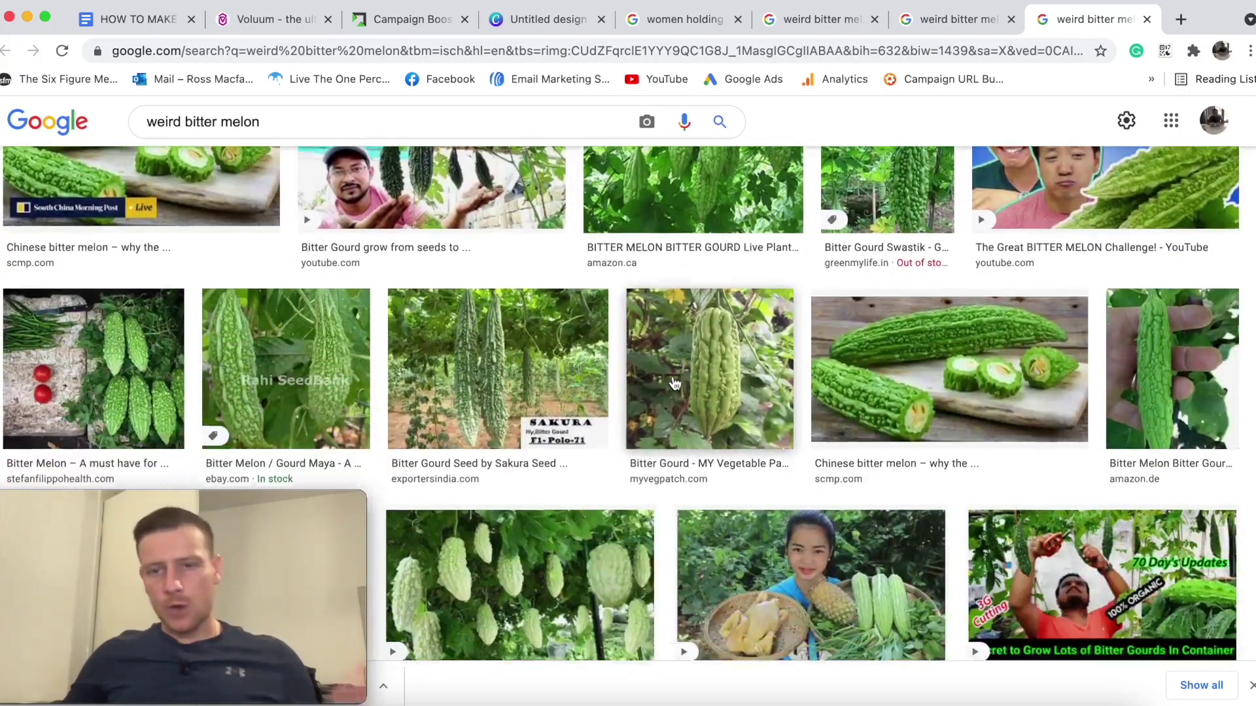
scroll(674, 384, "down", 3)
left_click(782, 410)
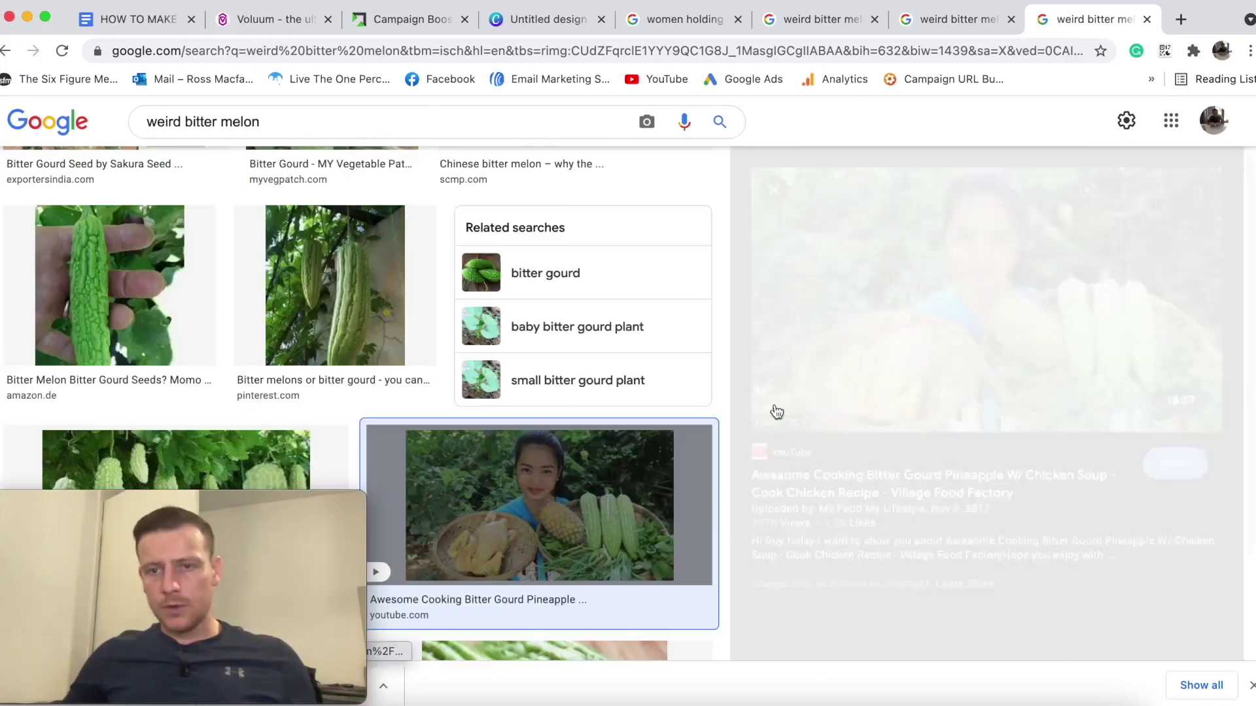
Examine the pineapple chicken soup picture and the related images listed under its preview.
scroll(1047, 324, "down", 15)
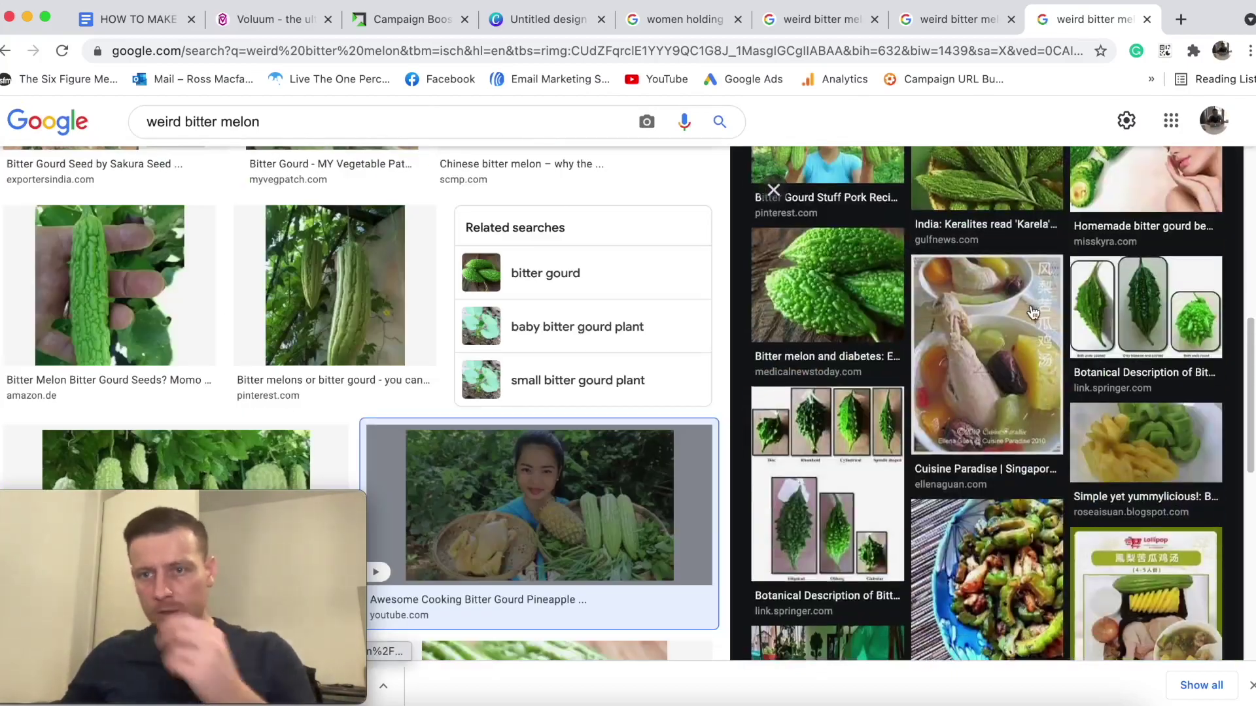
scroll(1030, 321, "down", 3)
scroll(1028, 327, "up", 20)
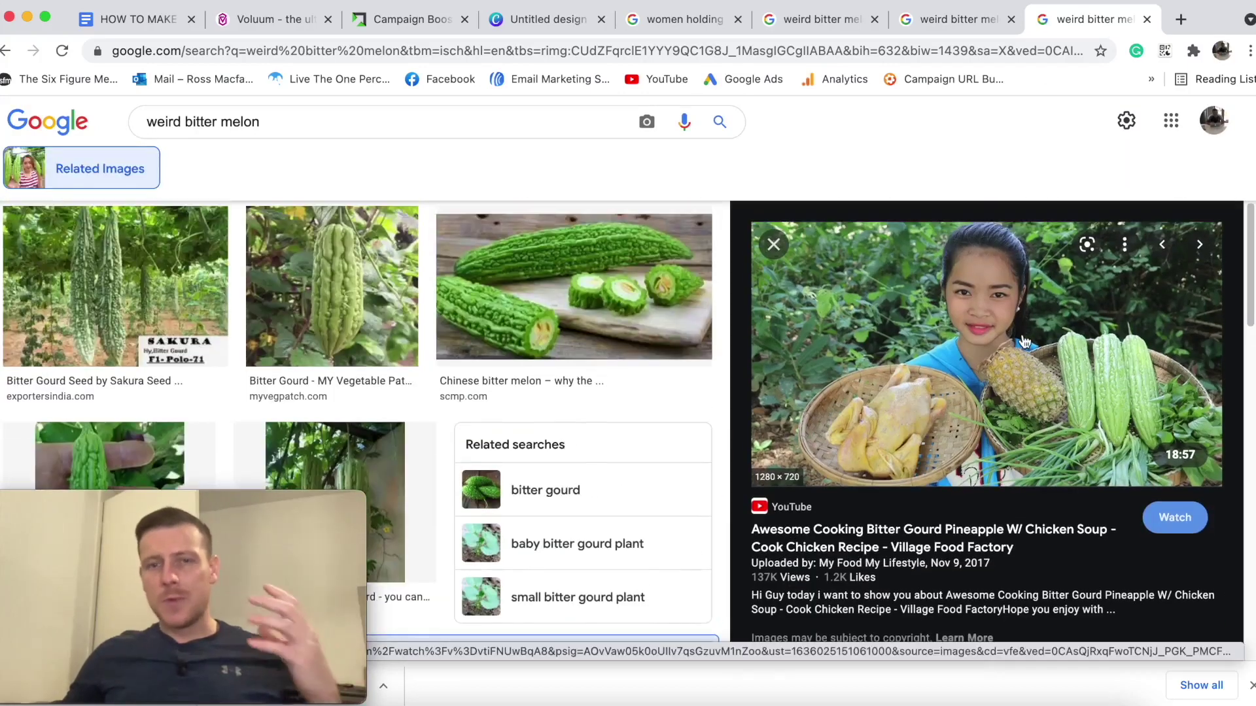
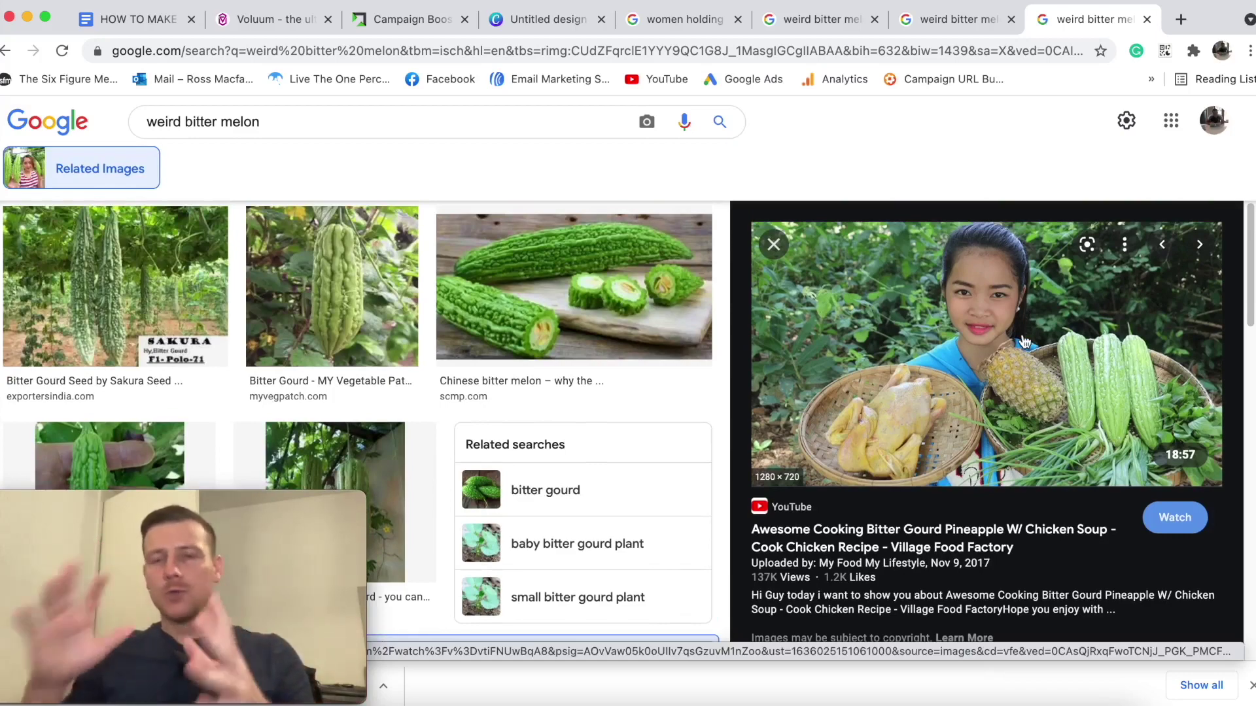
scroll(1025, 341, "down", 8)
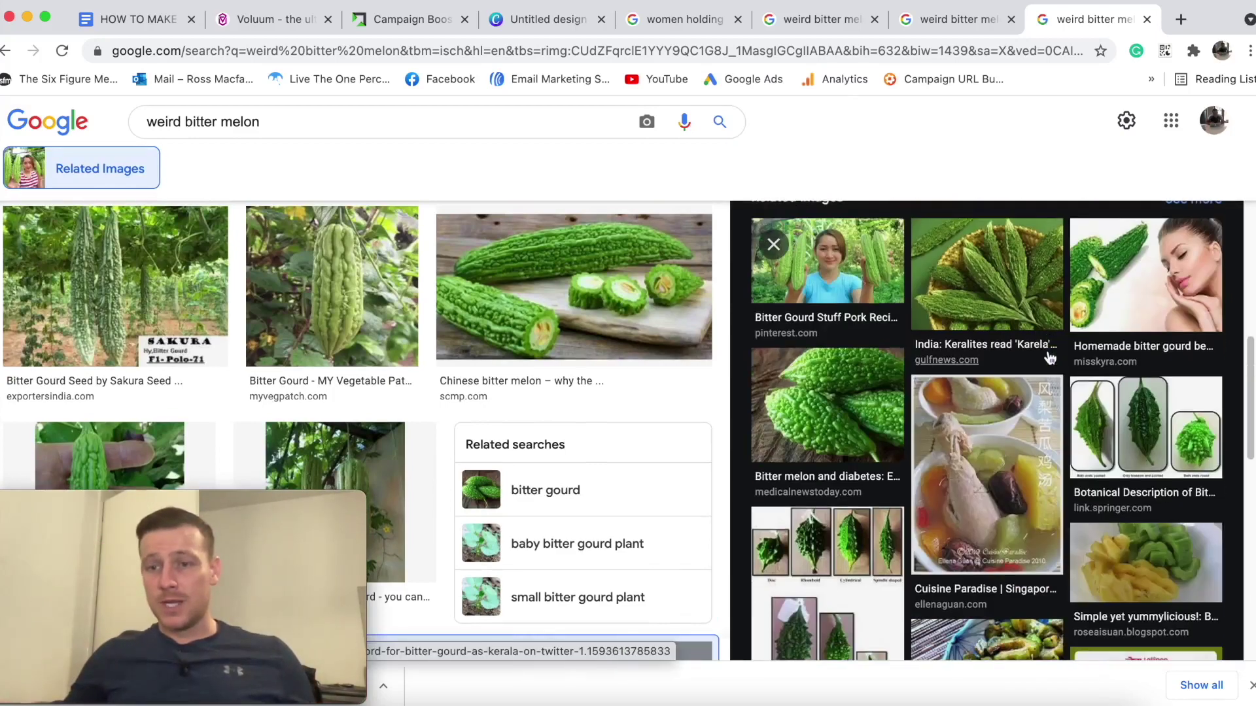
Open the related Pinterest bitter gourd stuffed pork picture, examine its related images and close the preview.
left_click(809, 272)
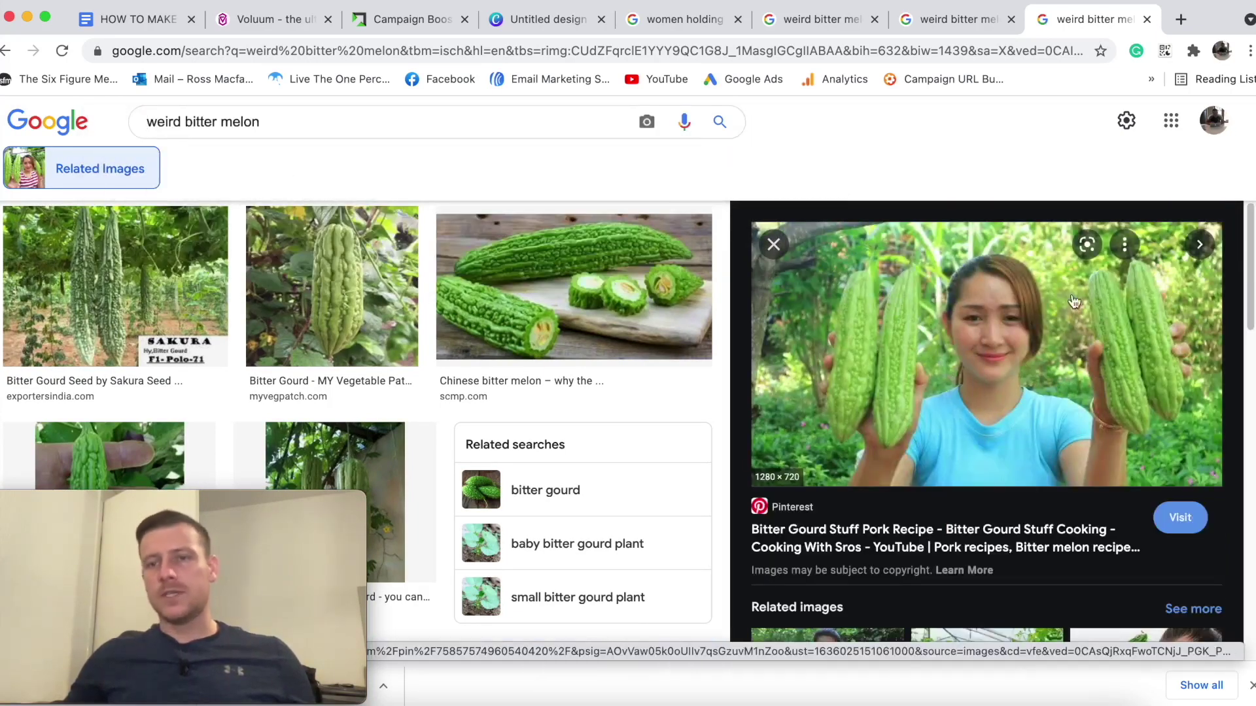
scroll(935, 337, "down", 6)
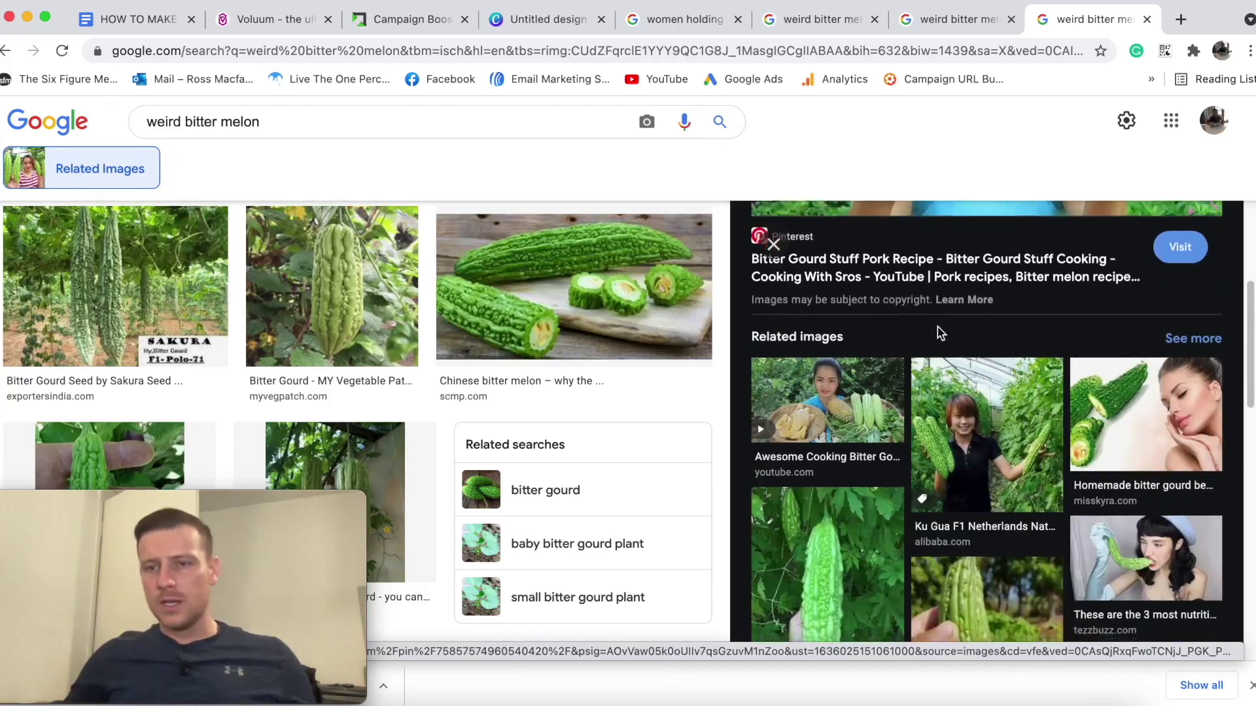
scroll(903, 372, "down", 5)
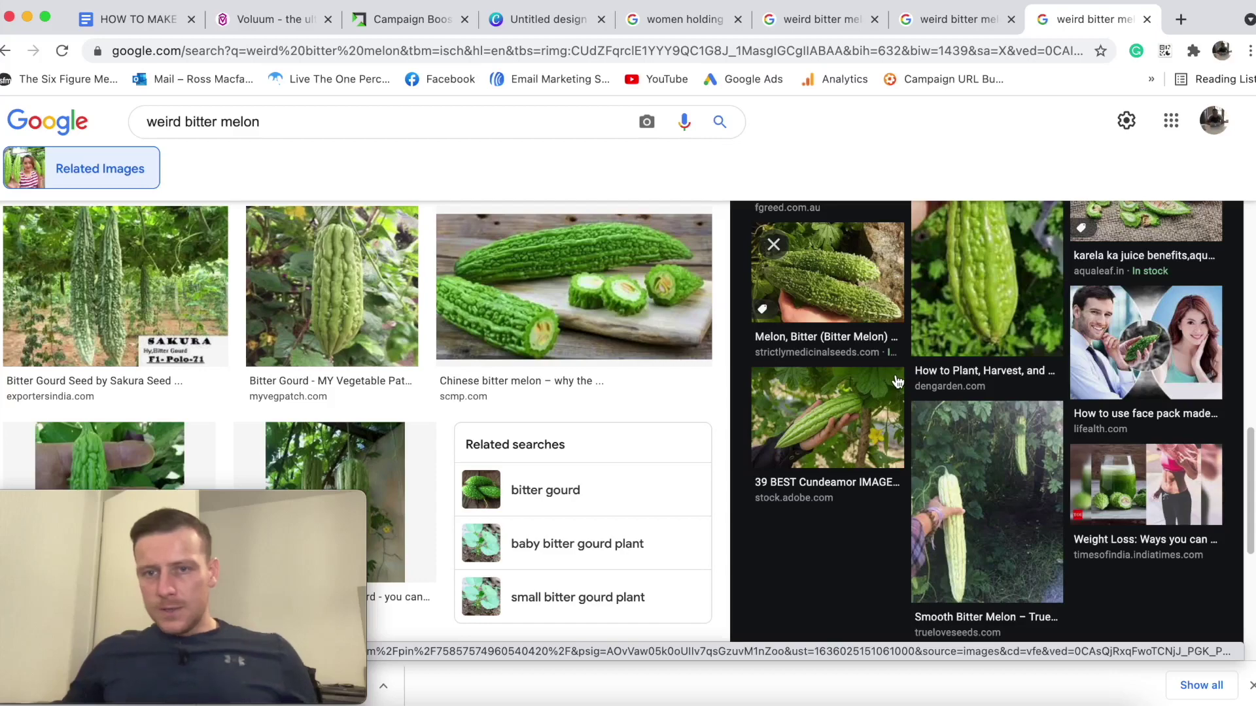
scroll(898, 381, "up", 5)
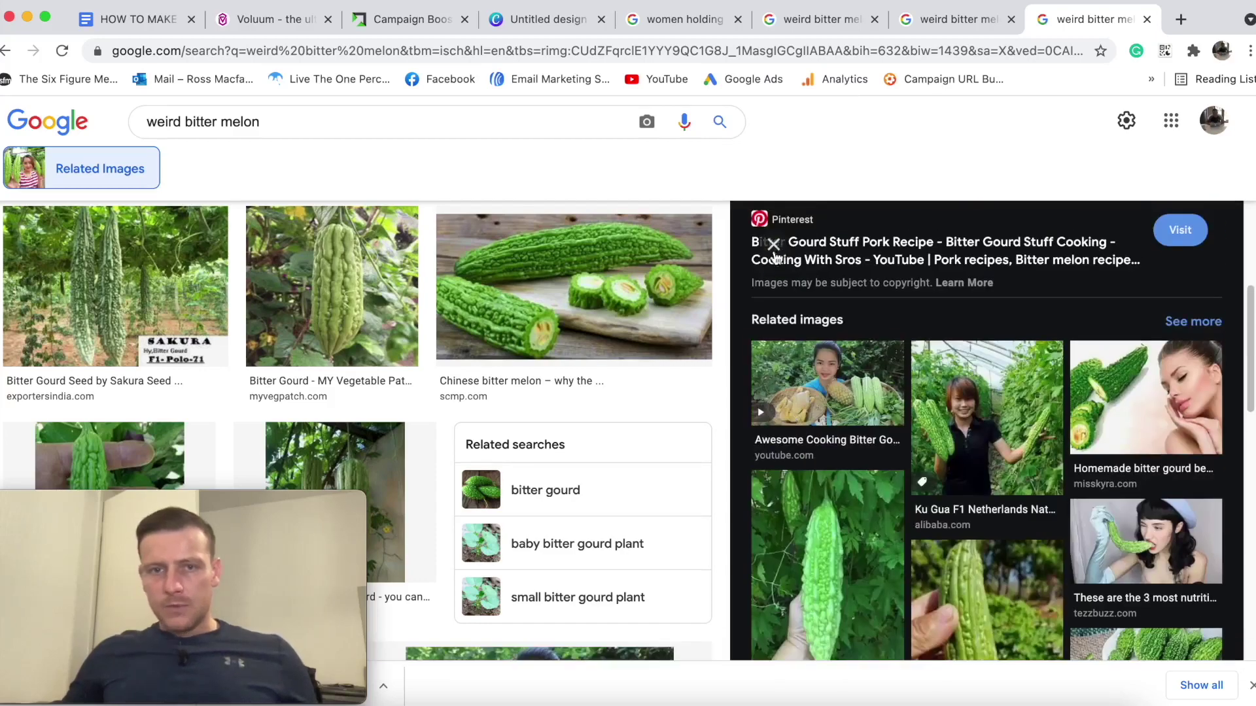
left_click(773, 246)
Look further through the bitter gourd related-image results and open the YouTube farm fresh bitter melon with catfish picture.
left_click(935, 22)
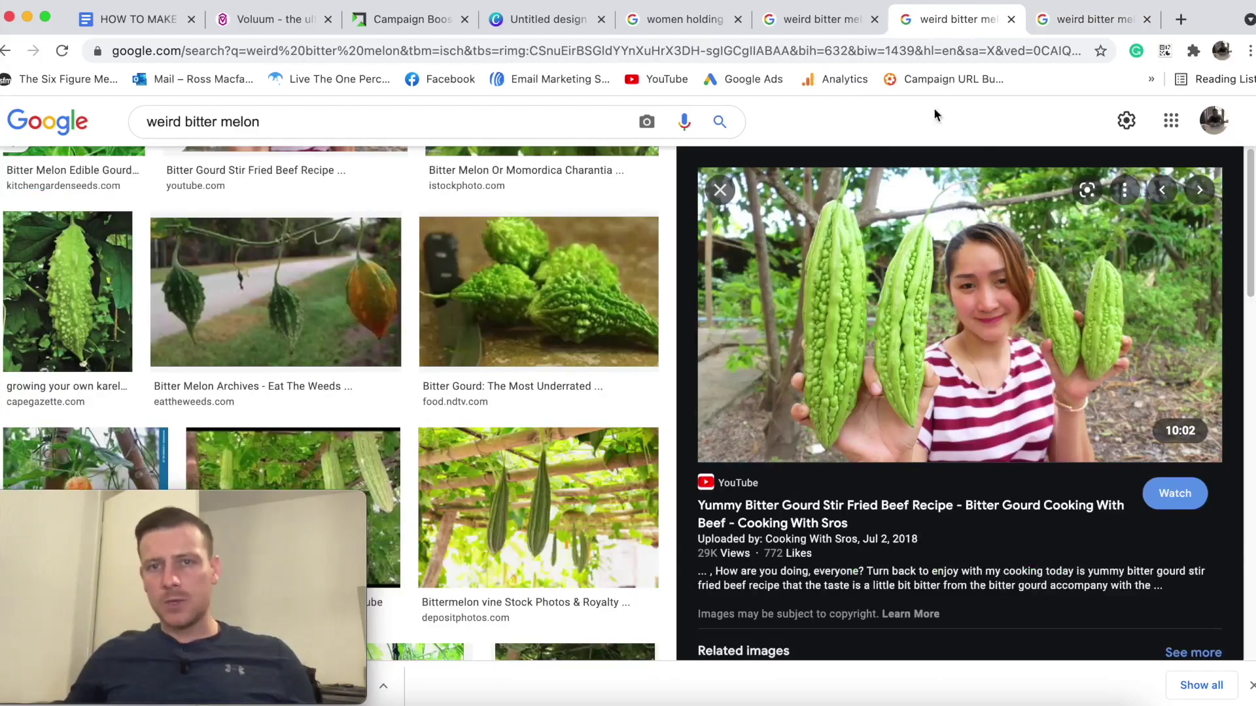
left_click(1063, 23)
scroll(940, 255, "down", 10)
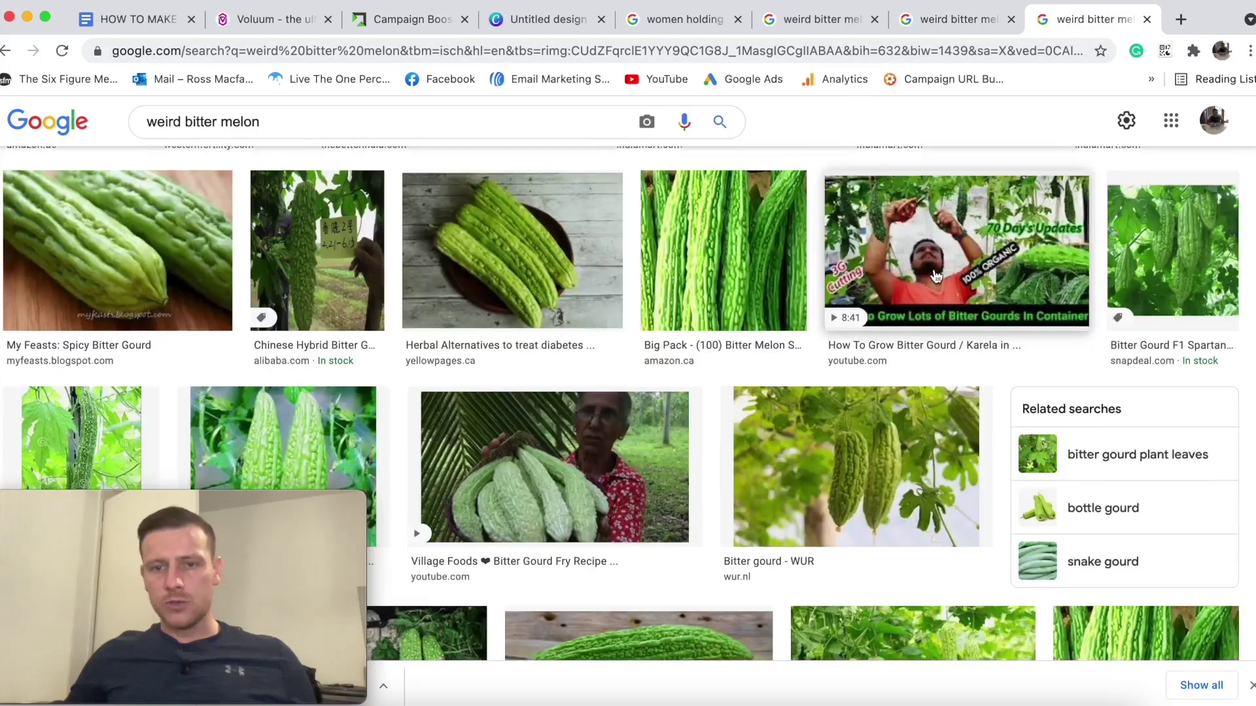
scroll(930, 277, "down", 9)
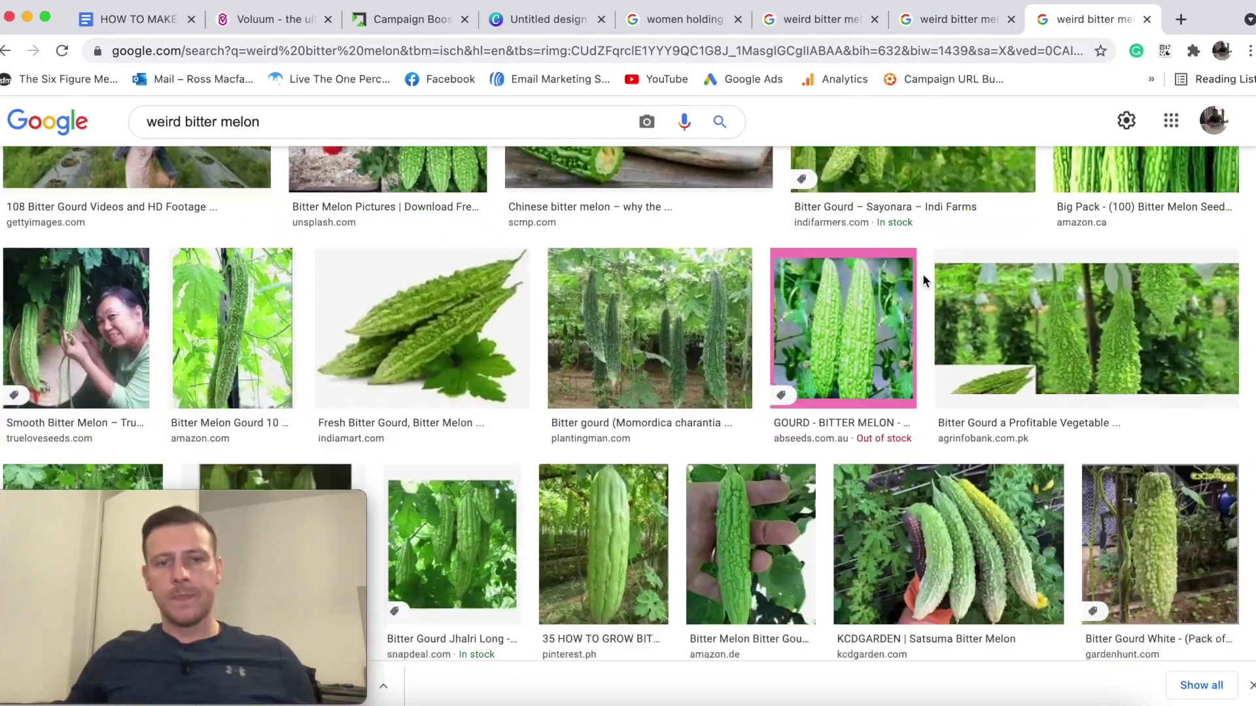
scroll(917, 282, "down", 17)
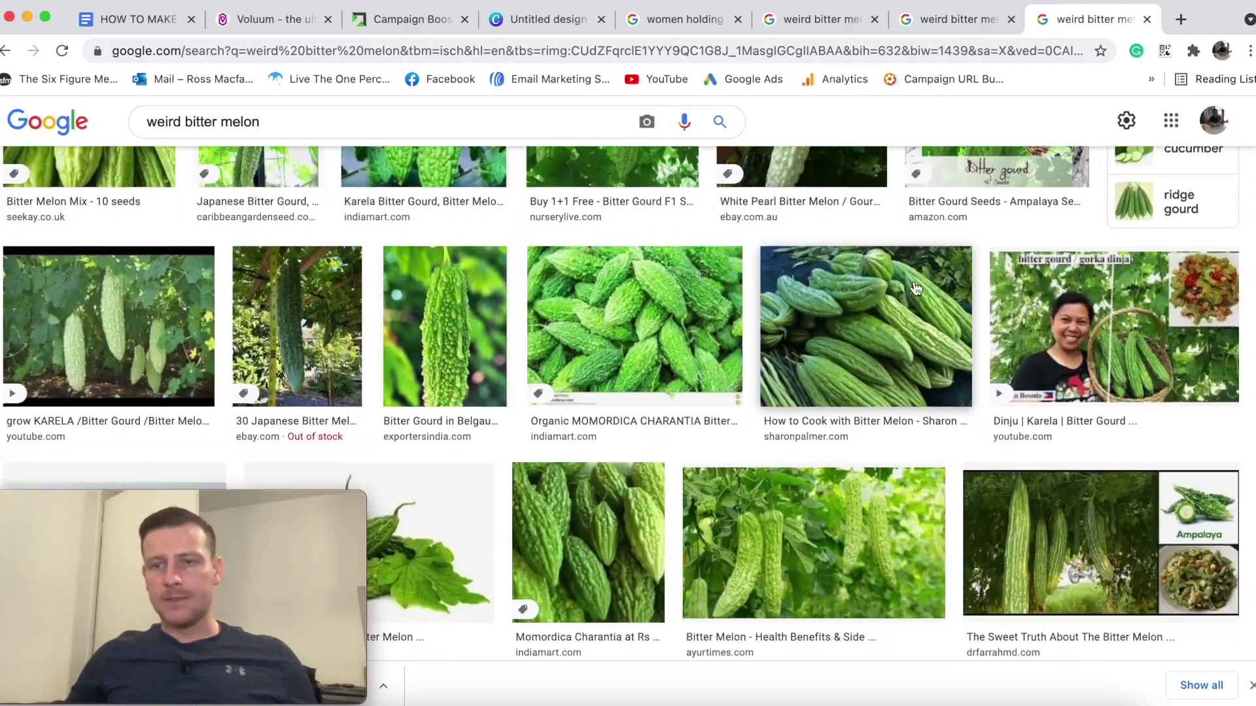
scroll(535, 285, "up", 3)
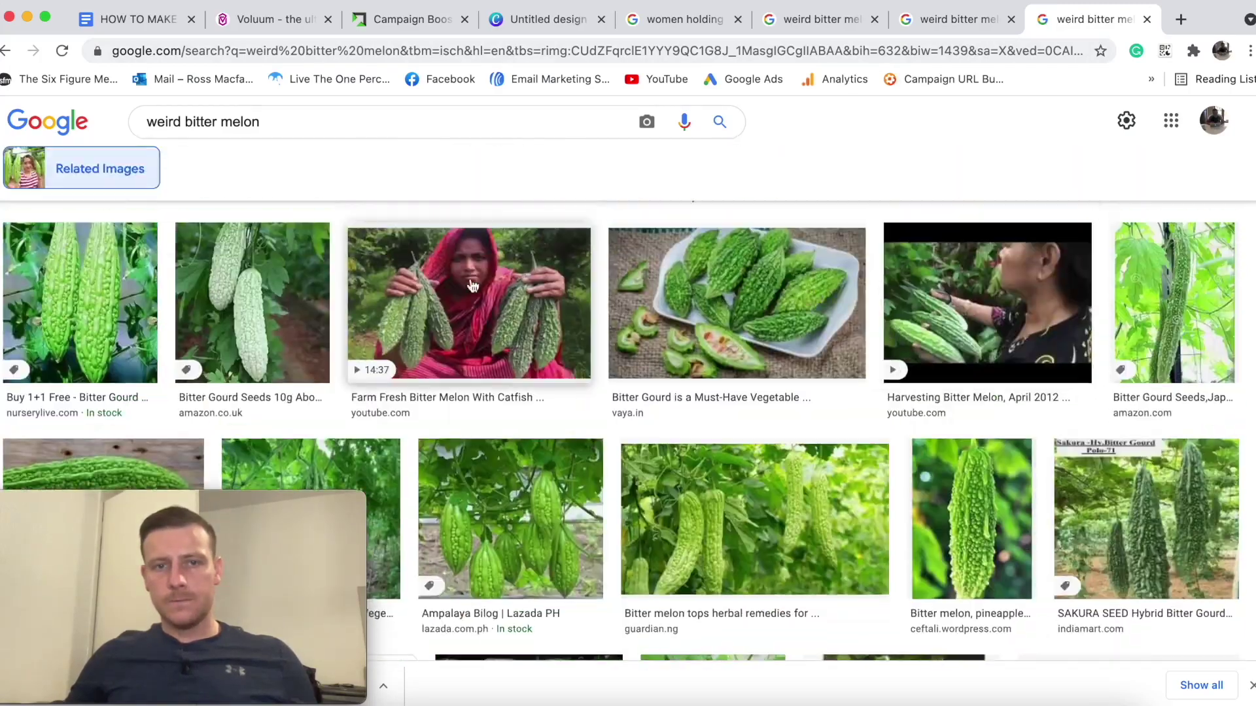
left_click(408, 327)
Examine the catfish recipe picture's related images and open their full set in a new tab.
scroll(1089, 278, "down", 8)
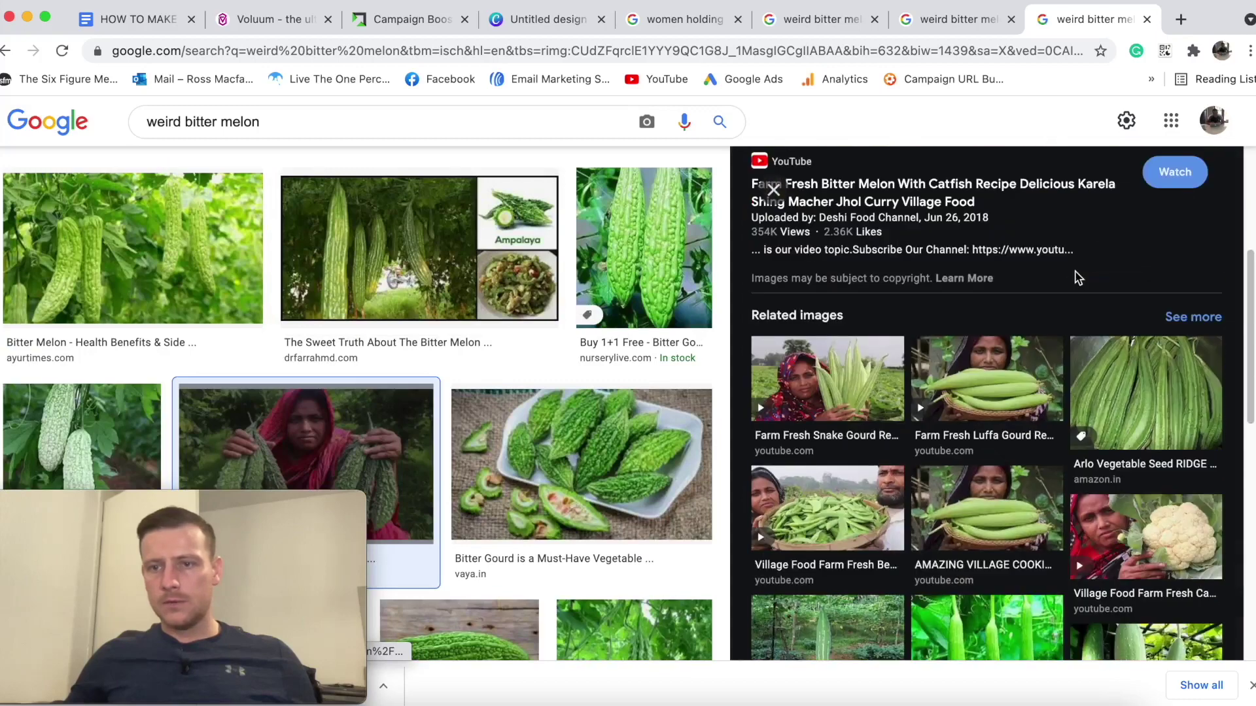
scroll(1073, 279, "down", 5)
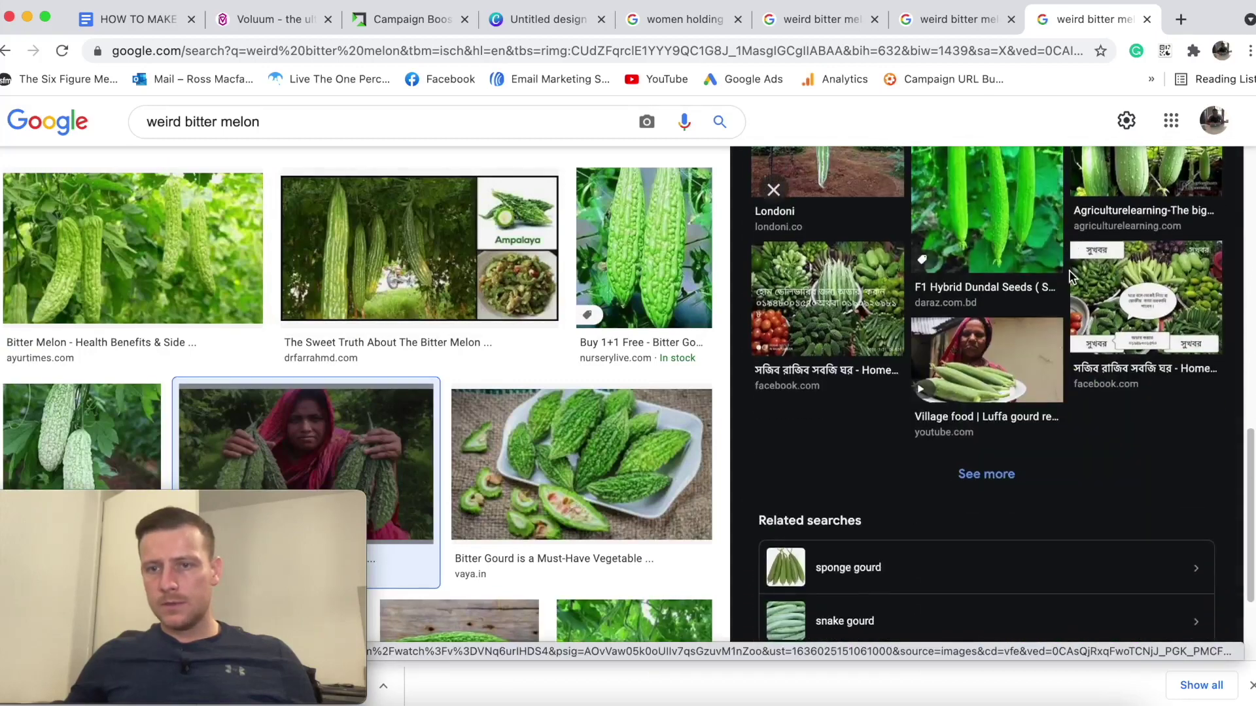
scroll(1063, 255, "up", 7)
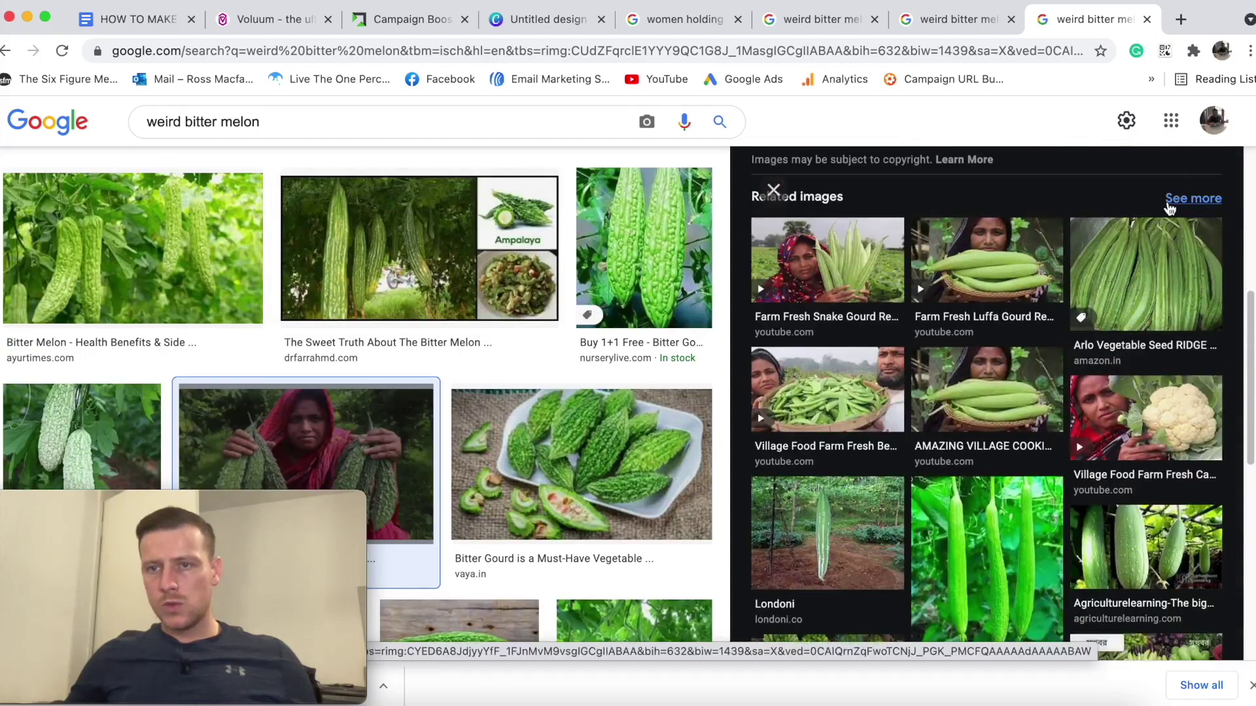
right_click(1170, 207)
left_click(1078, 210)
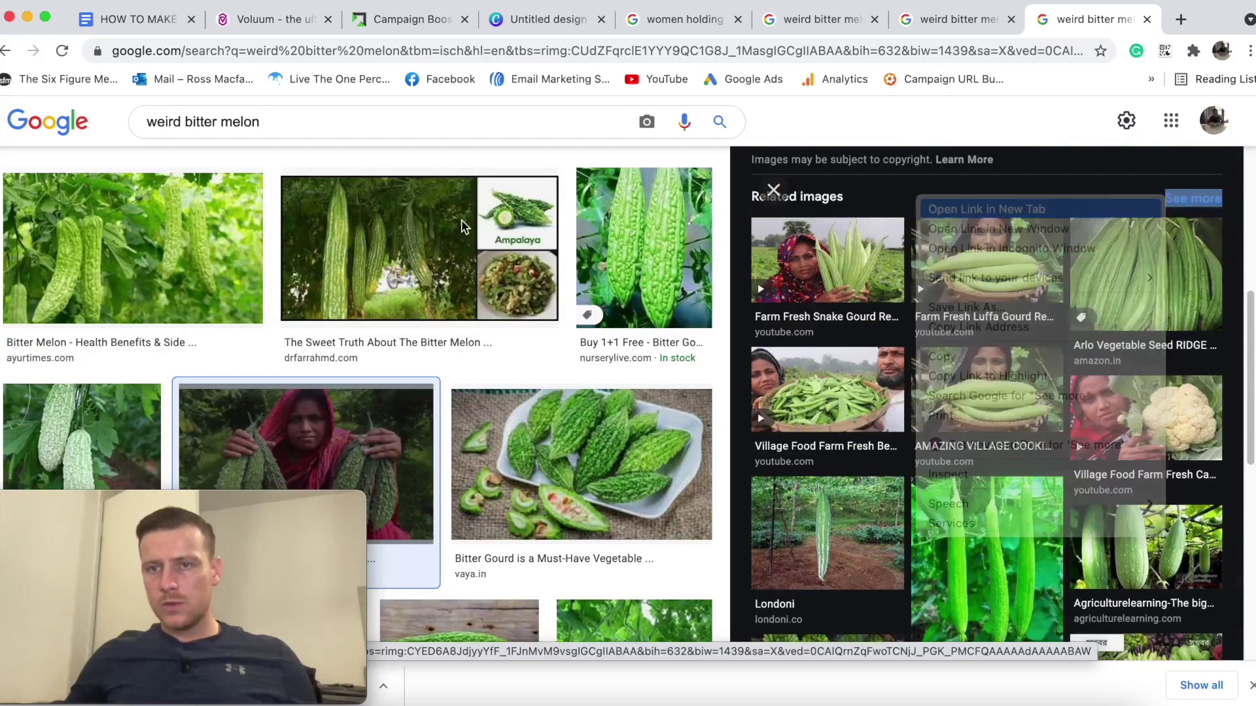
scroll(983, 280, "up", 6)
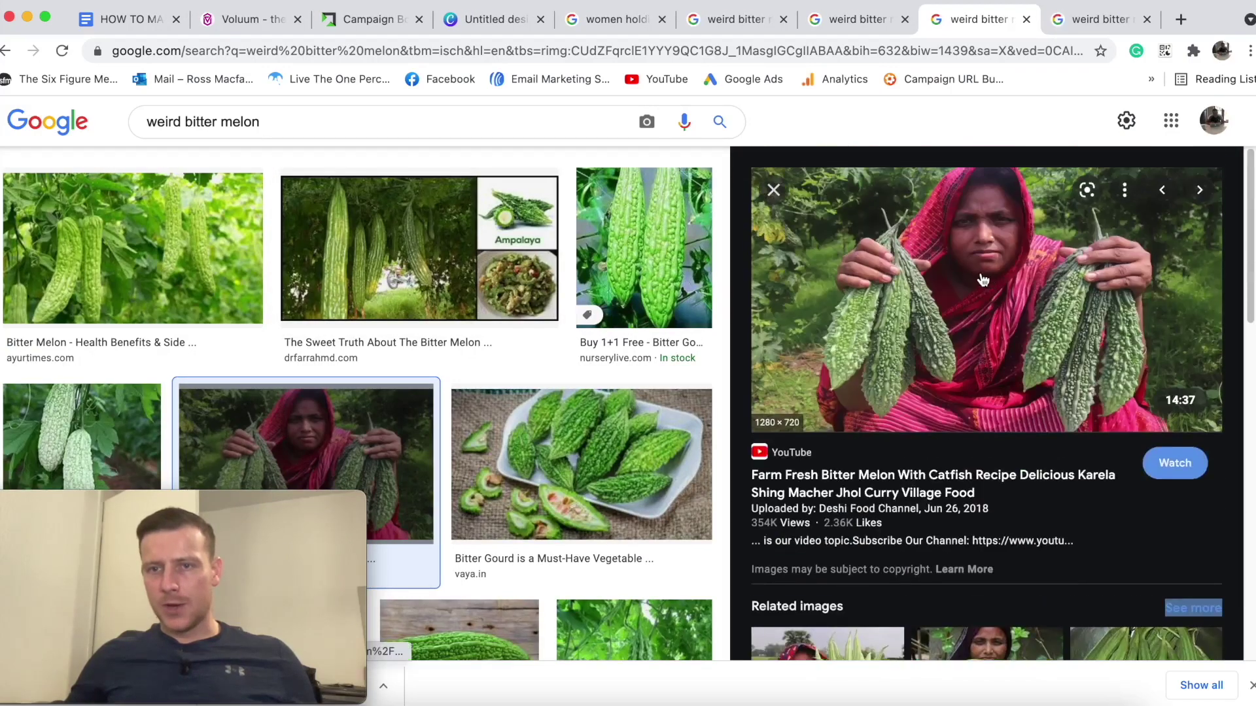
left_click(1099, 18)
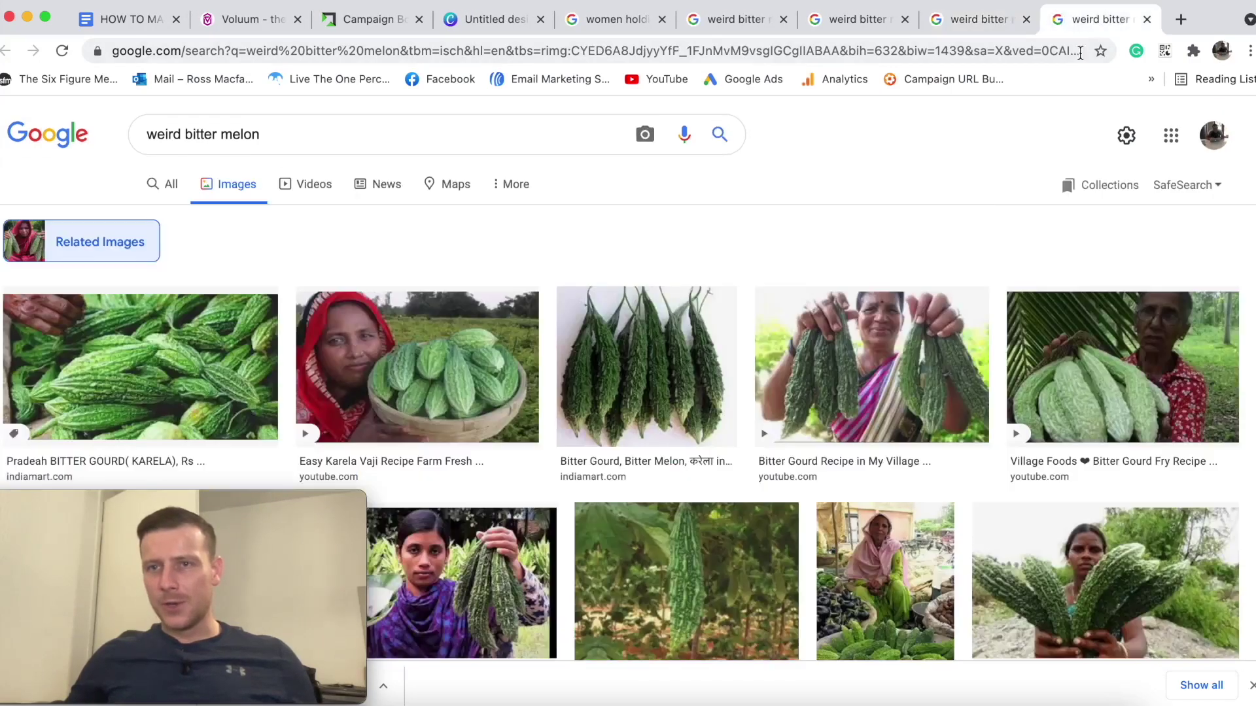
Examine the full set of images related to the catfish recipe picture for people holding unusual bitter melons.
scroll(804, 365, "down", 5)
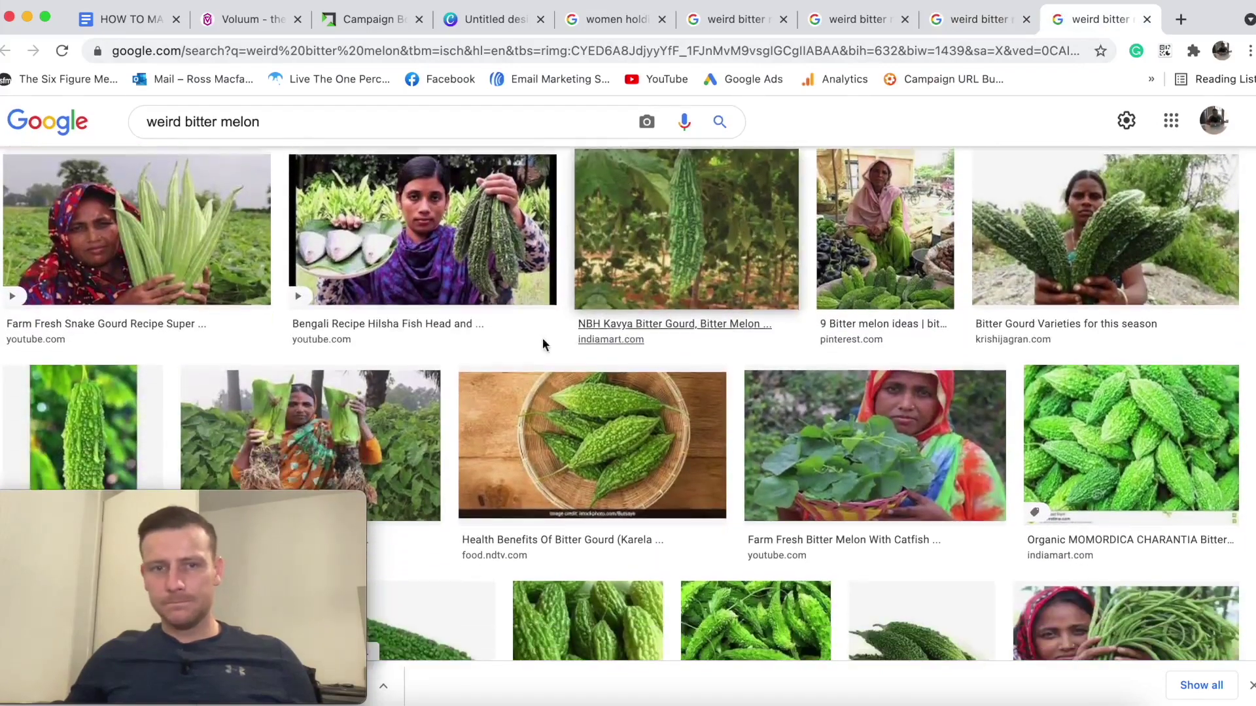
scroll(481, 270, "down", 9)
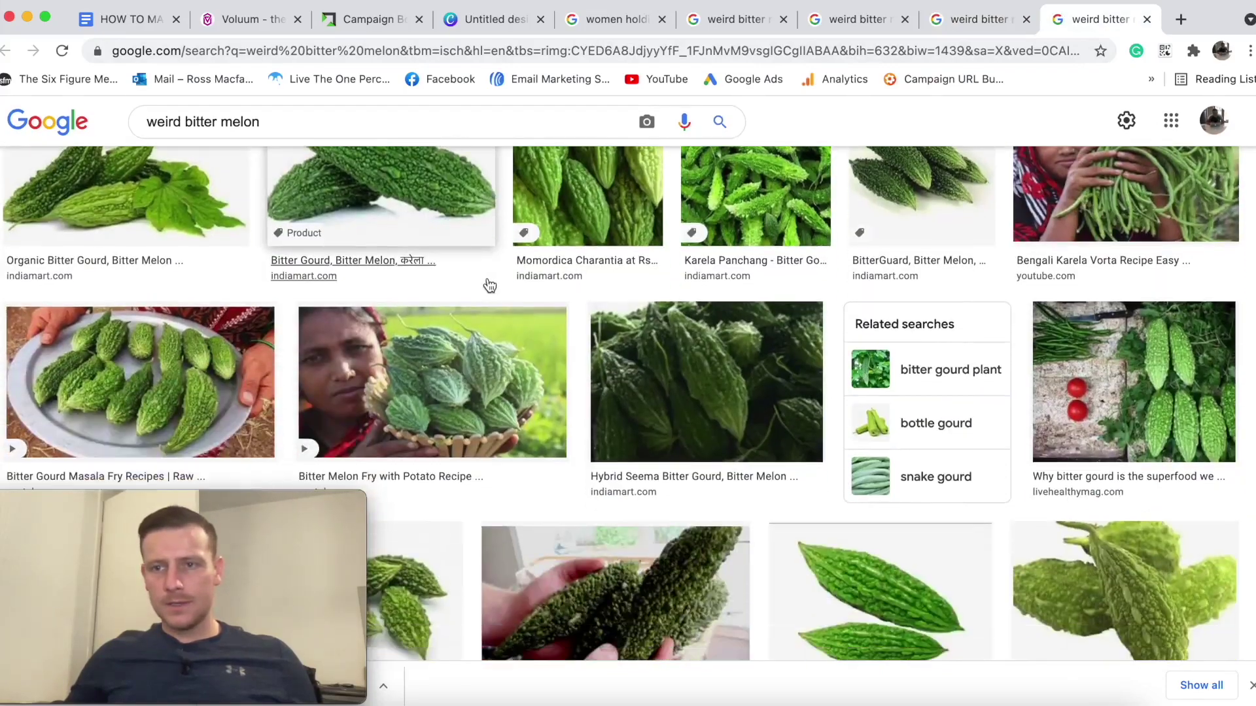
scroll(486, 283, "down", 7)
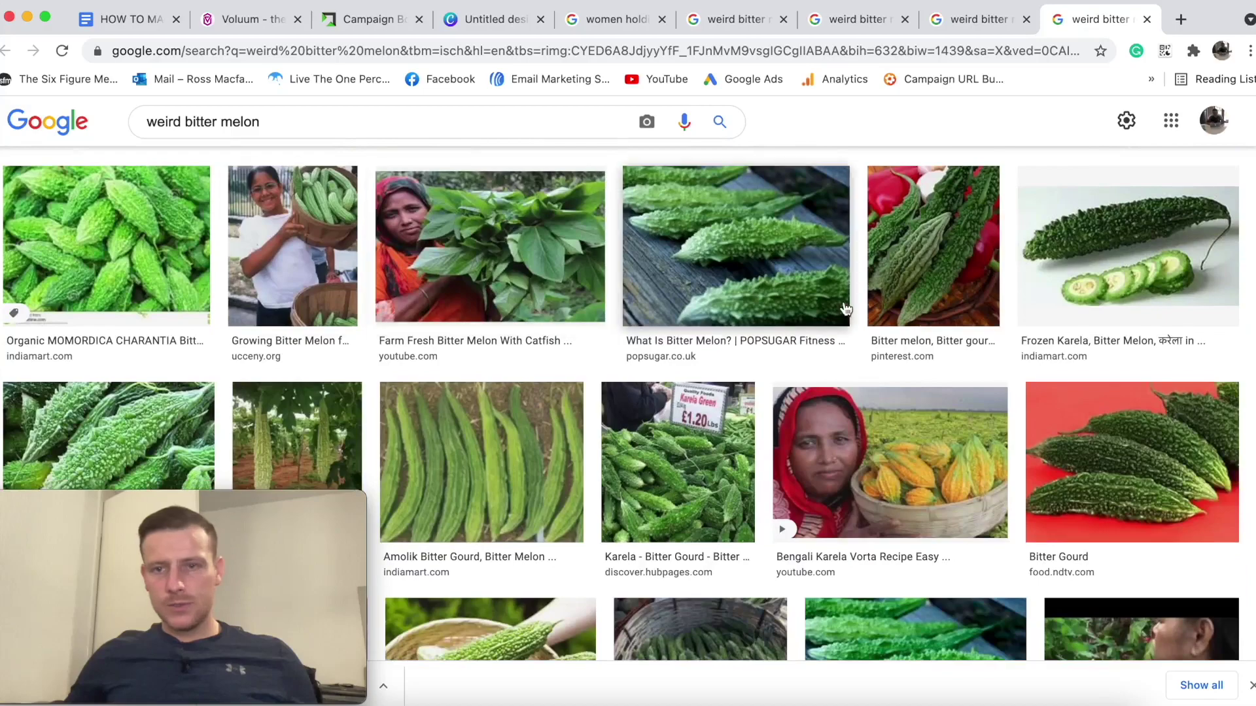
scroll(846, 309, "down", 13)
scroll(596, 302, "down", 17)
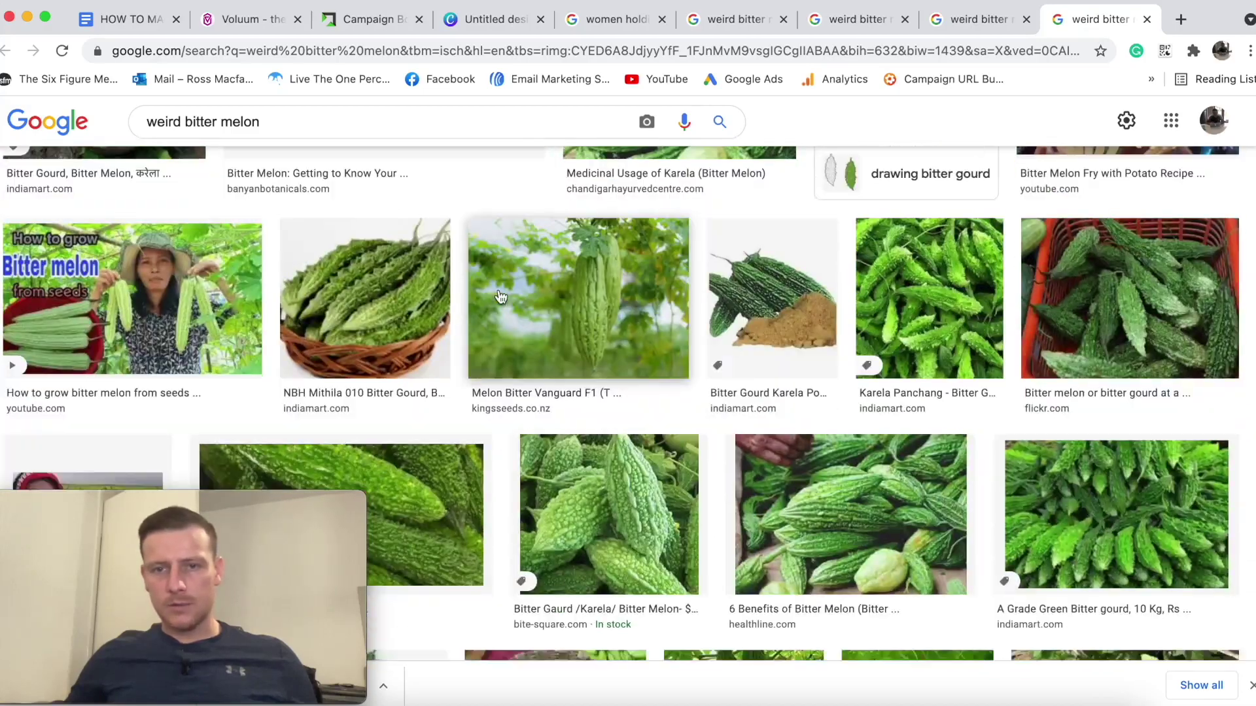
scroll(501, 297, "down", 10)
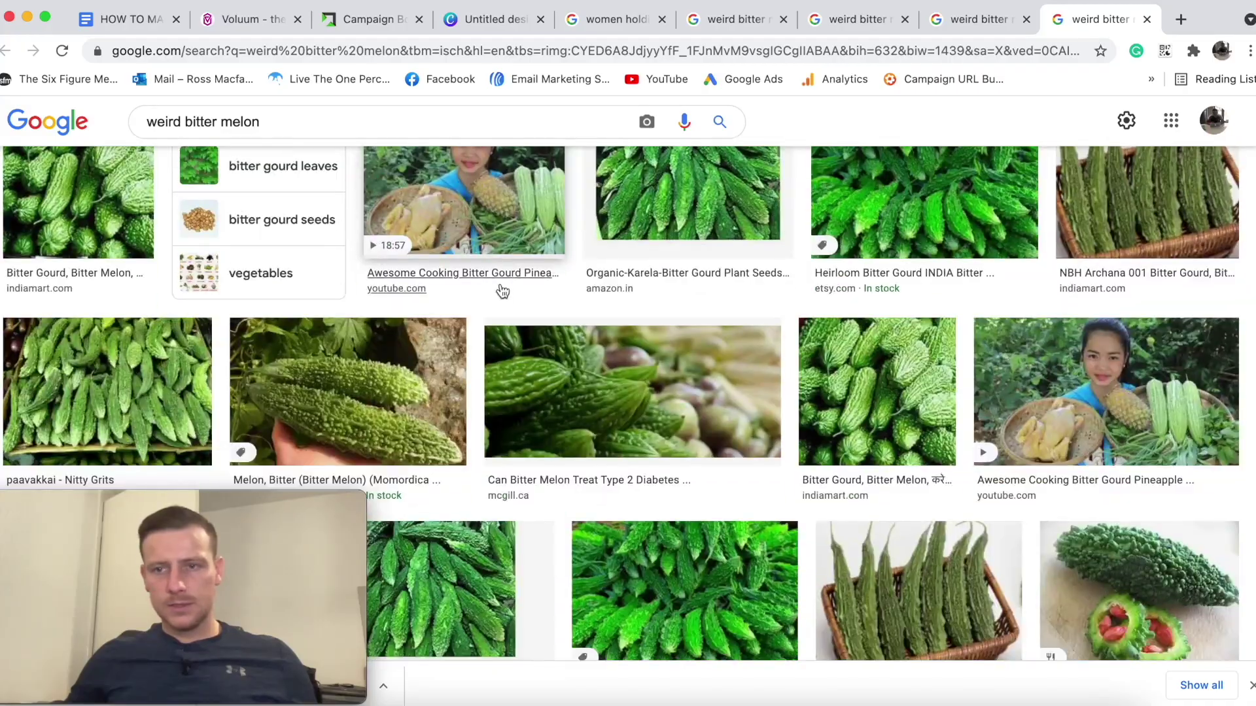
scroll(502, 291, "down", 12)
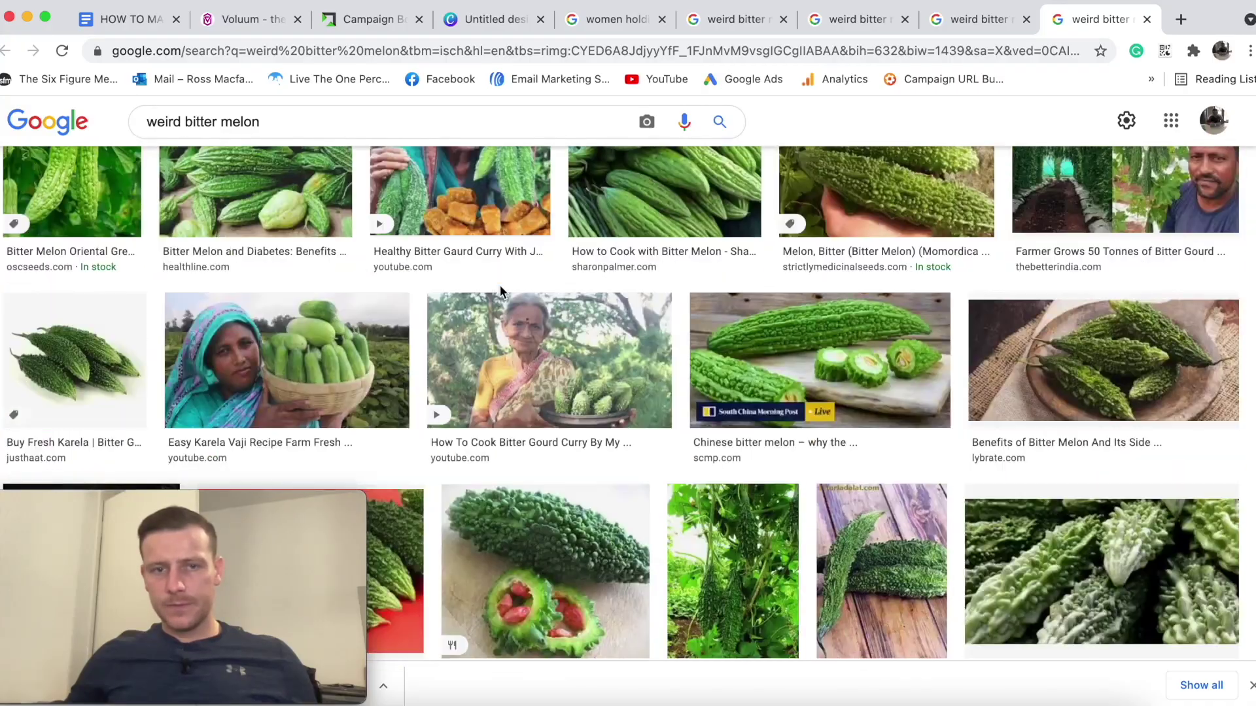
scroll(500, 291, "down", 12)
scroll(502, 291, "down", 12)
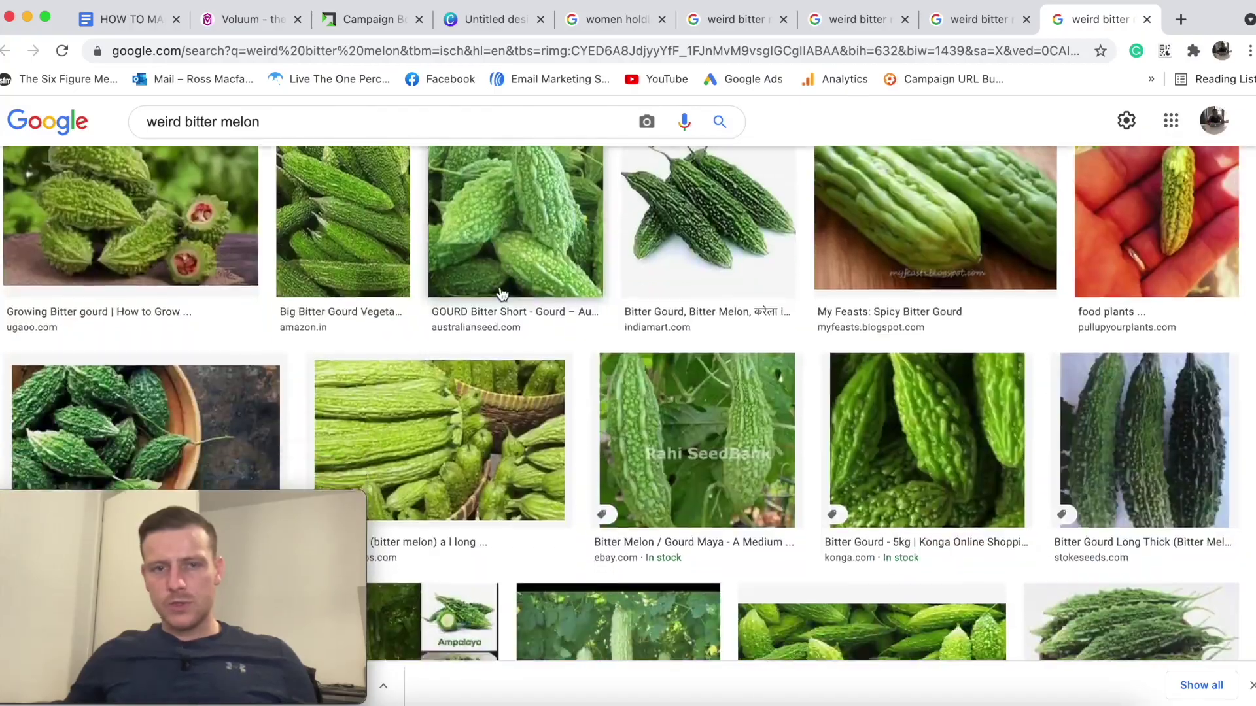
scroll(502, 293, "down", 12)
scroll(363, 292, "down", 12)
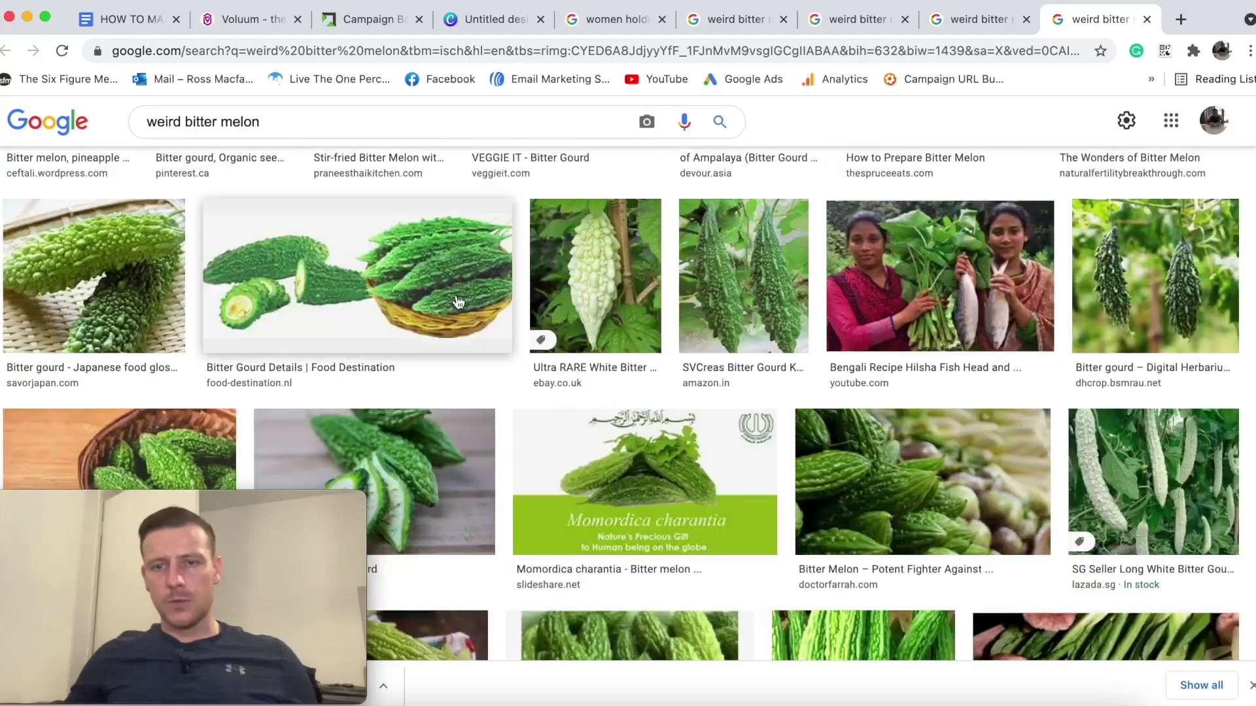
scroll(456, 302, "down", 3)
scroll(578, 255, "down", 12)
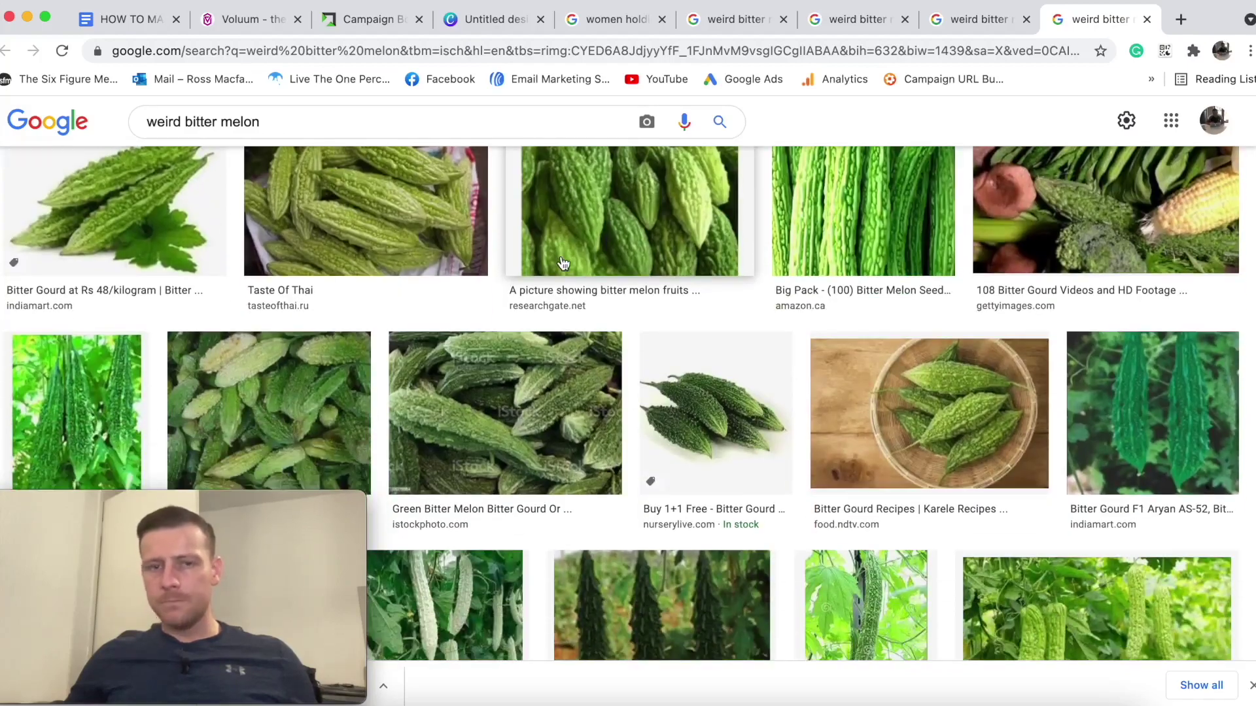
scroll(575, 285, "down", 8)
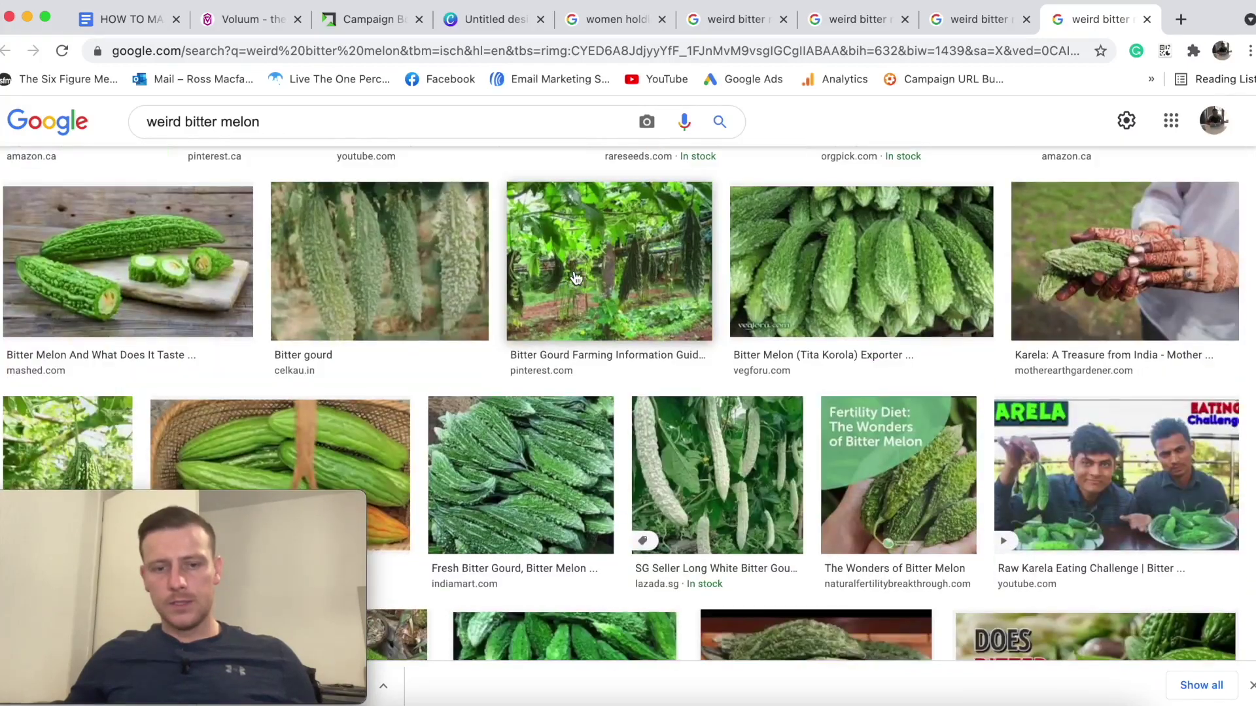
scroll(575, 278, "down", 15)
scroll(623, 270, "down", 16)
scroll(622, 268, "up", 9)
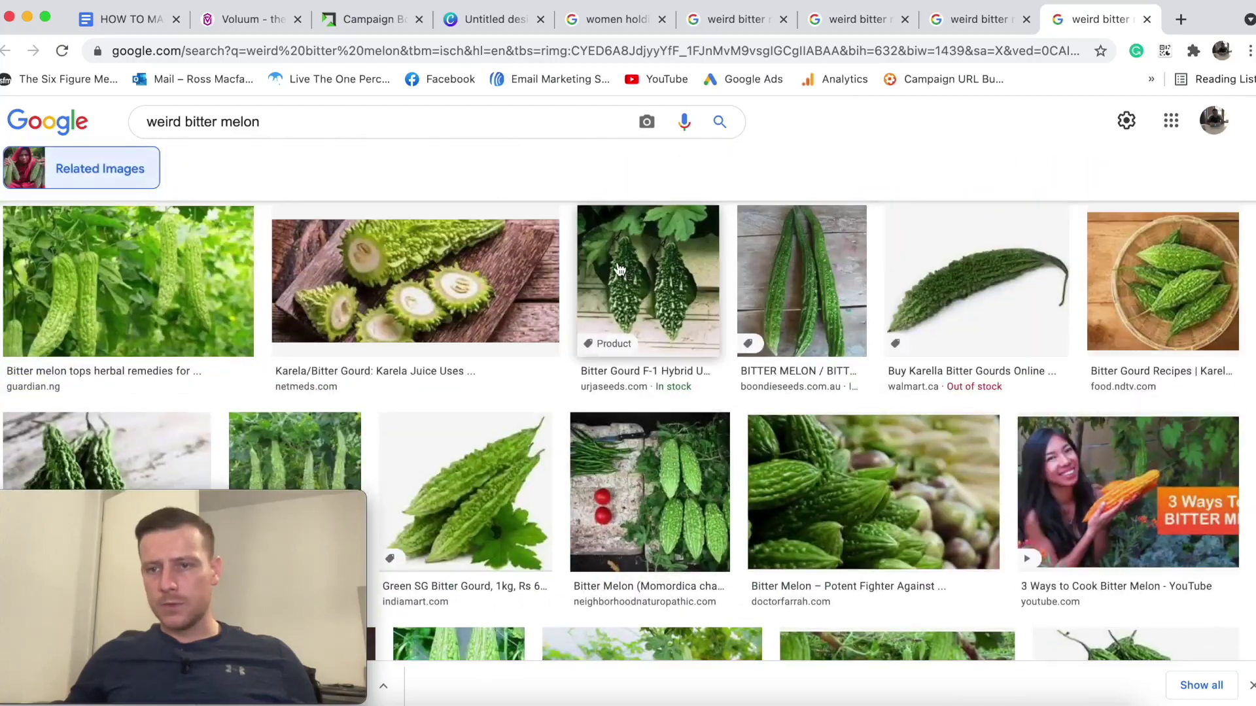
Review the bitter melon pictures open in the other tabs and close the Forest Bitter Melon preview in the original search results.
left_click(962, 23)
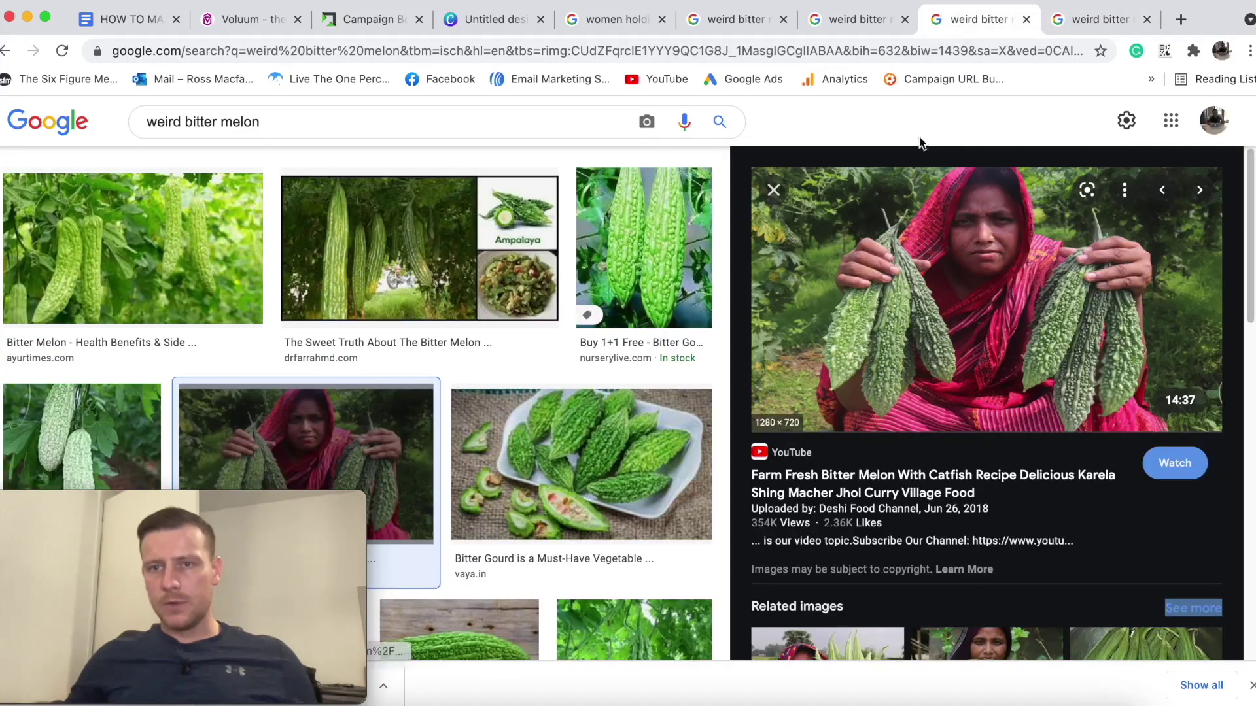
left_click(849, 30)
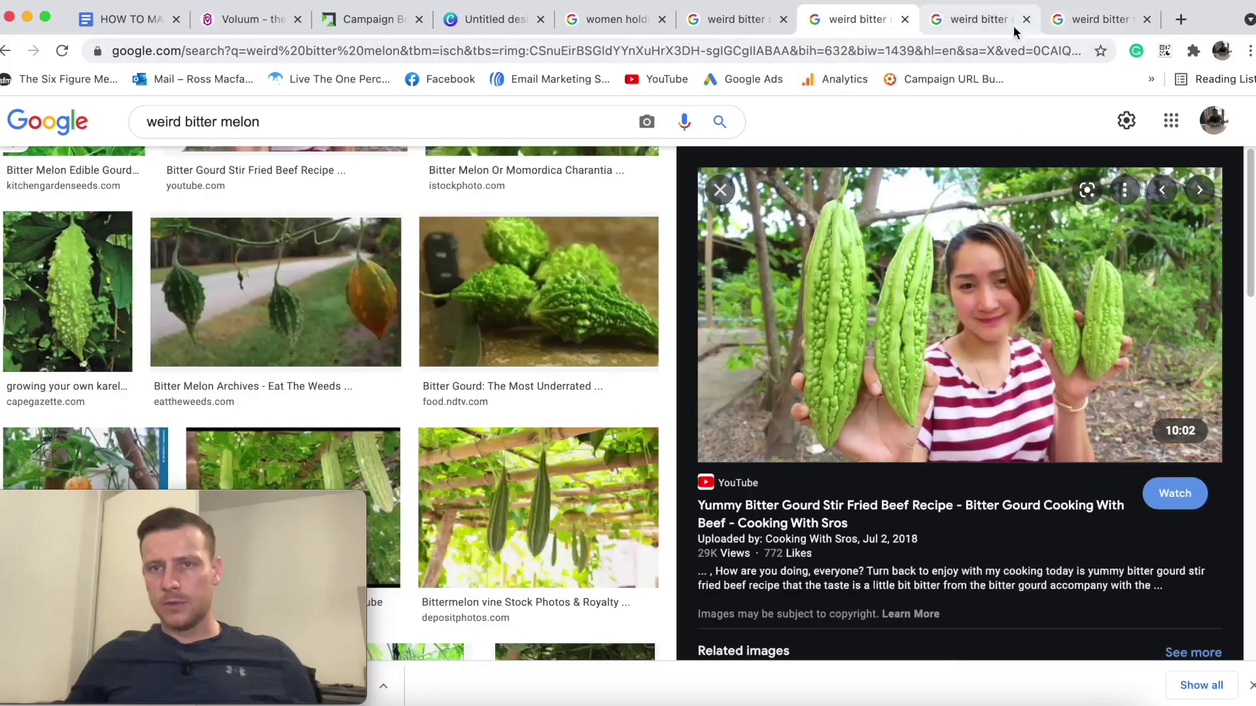
left_click(746, 21)
scroll(842, 293, "down", 1)
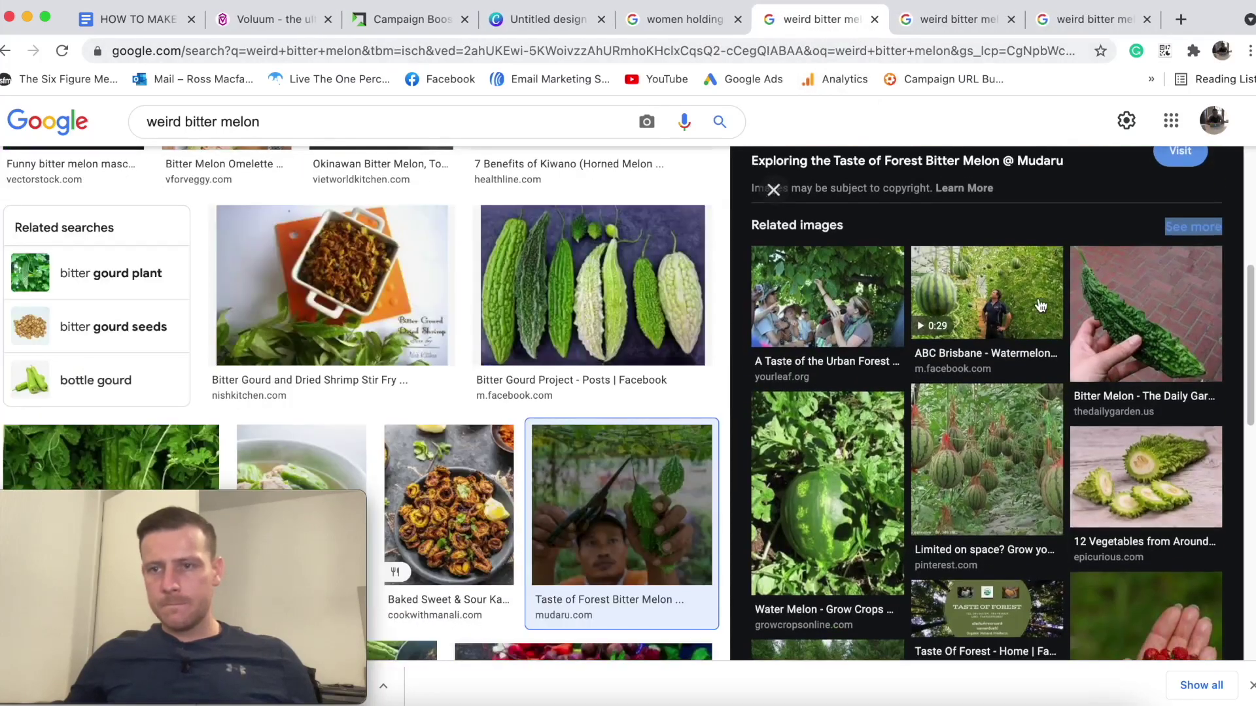
scroll(1040, 305, "down", 2)
left_click(770, 192)
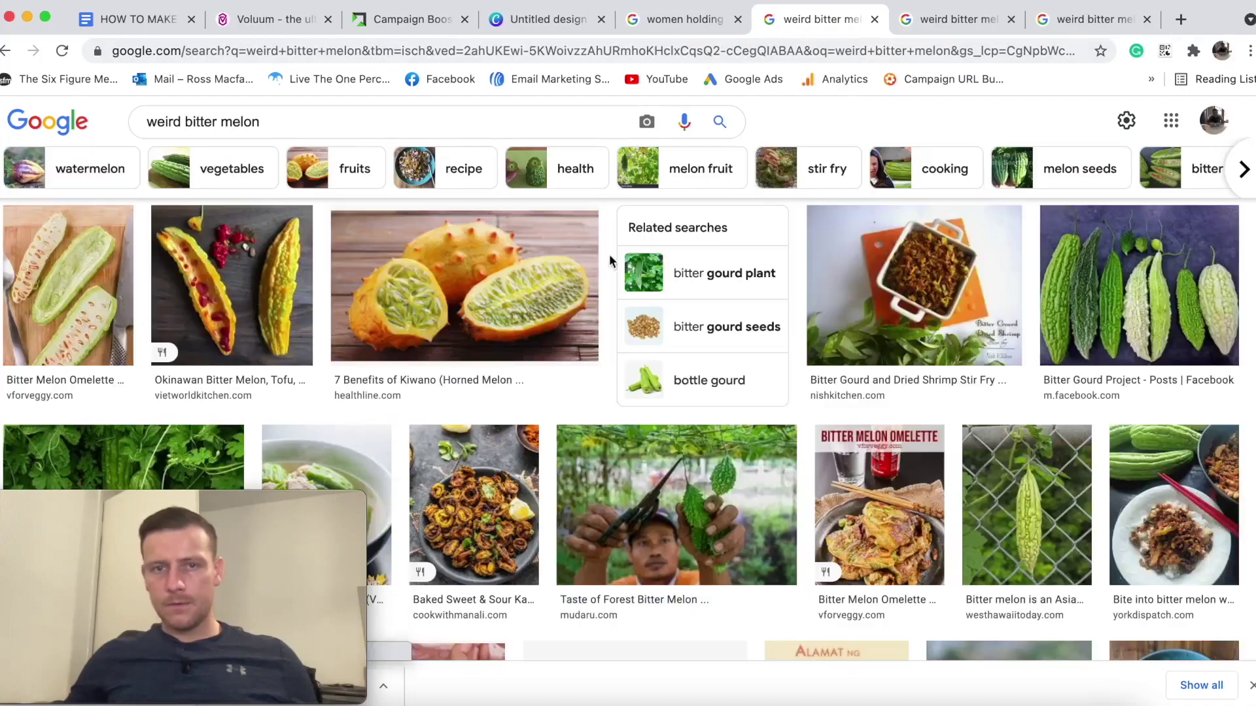
Check the stir fried beef picture once more and look through the original weird bitter melon results from the beginning.
scroll(908, 311, "down", 3)
left_click(959, 31)
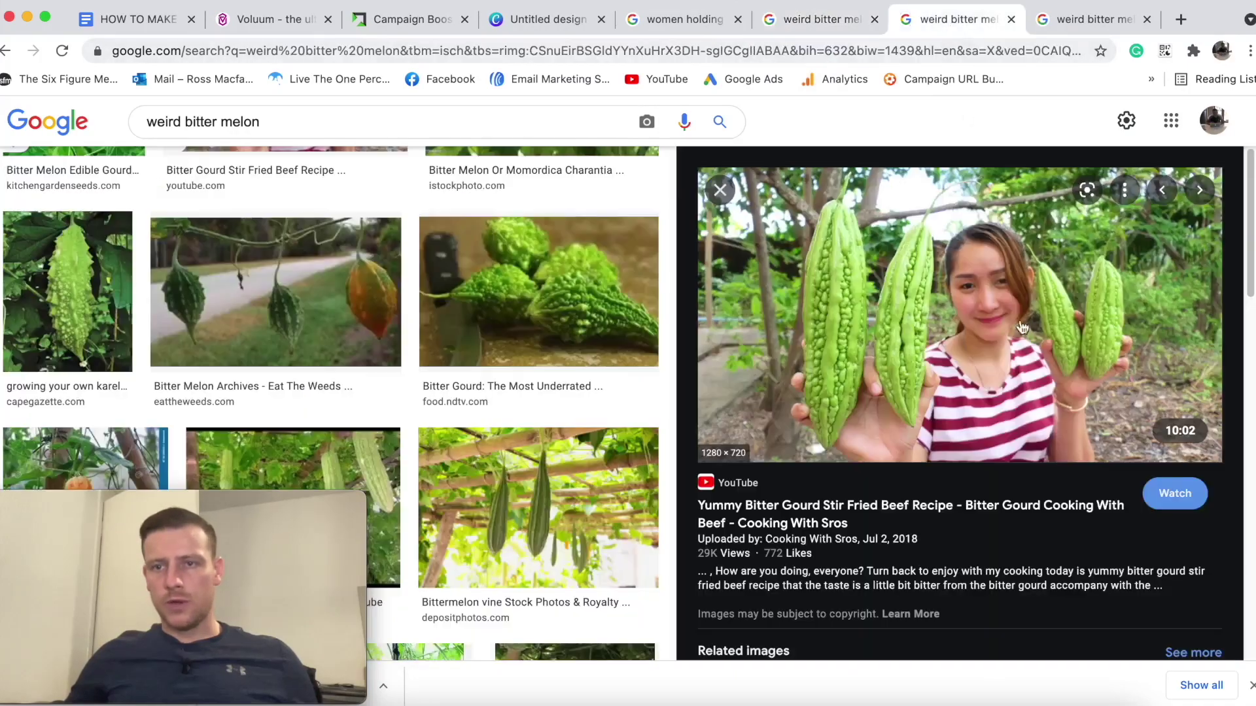
left_click(816, 23)
scroll(548, 367, "down", 2)
scroll(548, 368, "up", 5)
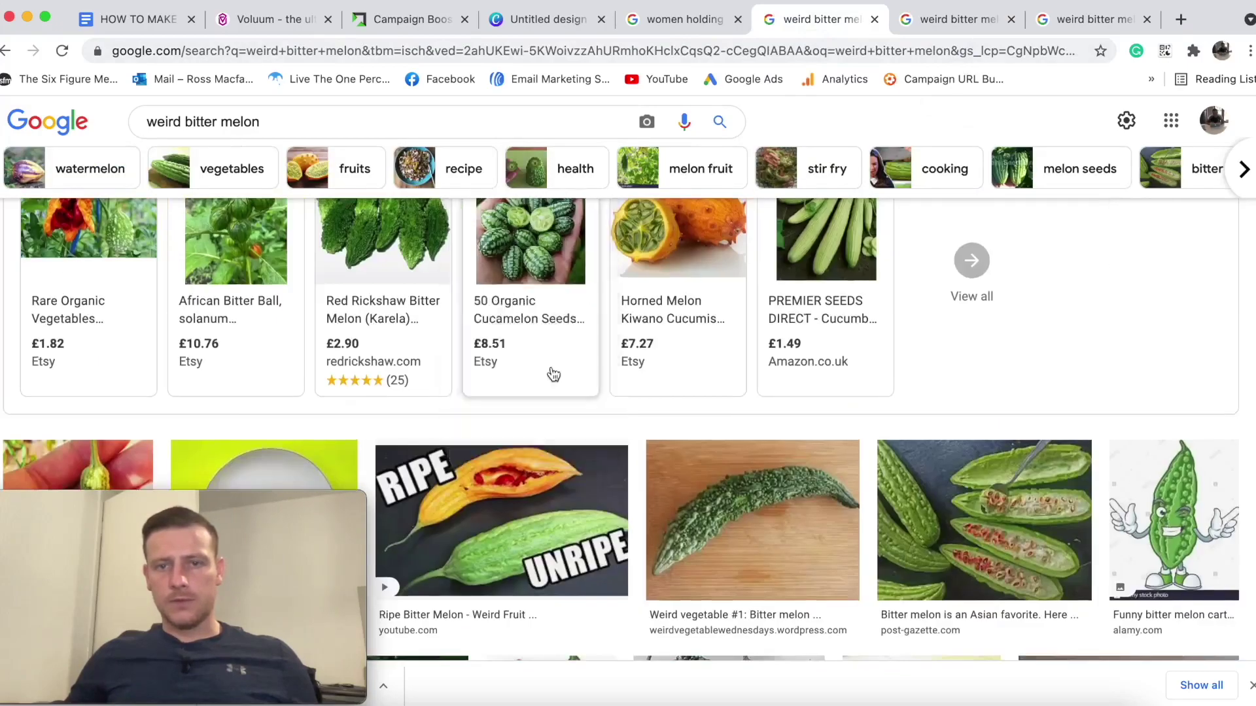
scroll(548, 367, "up", 3)
scroll(558, 373, "down", 7)
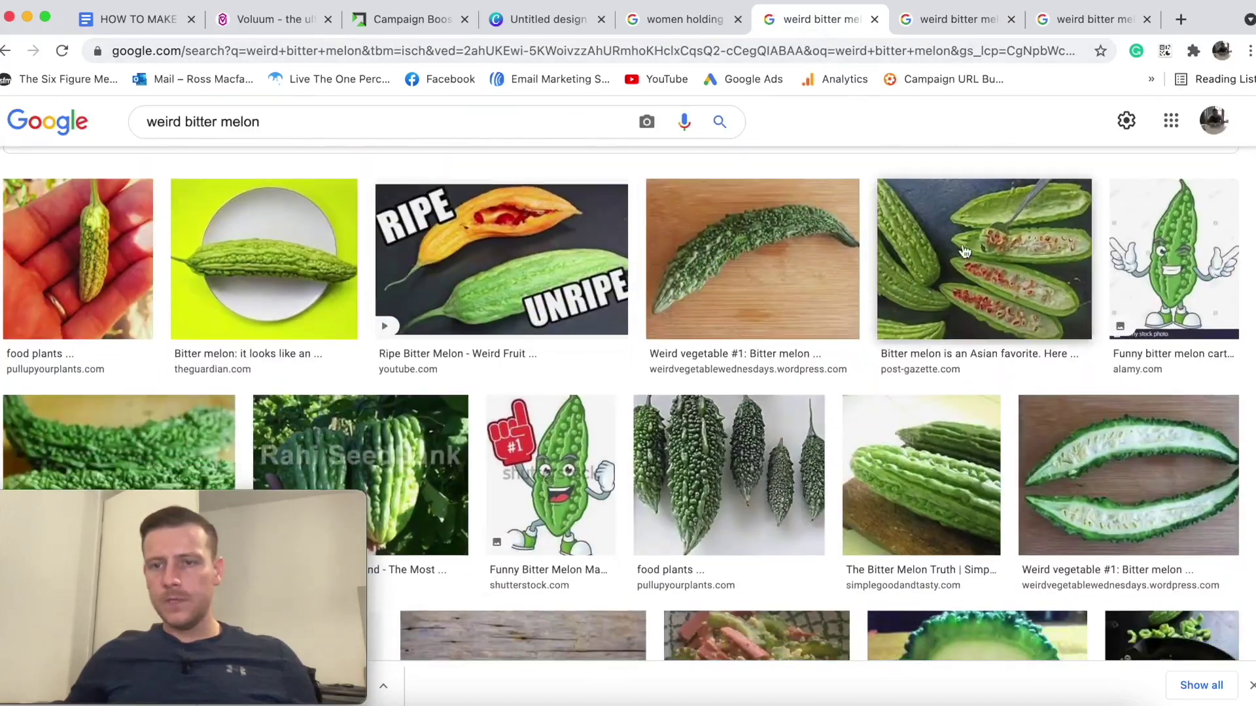
Open the post-gazette.com picture of sliced bitter melons, examine its related images and close the preview.
left_click(955, 252)
scroll(987, 366, "down", 5)
scroll(998, 411, "down", 6)
left_click(774, 191)
scroll(311, 282, "down", 6)
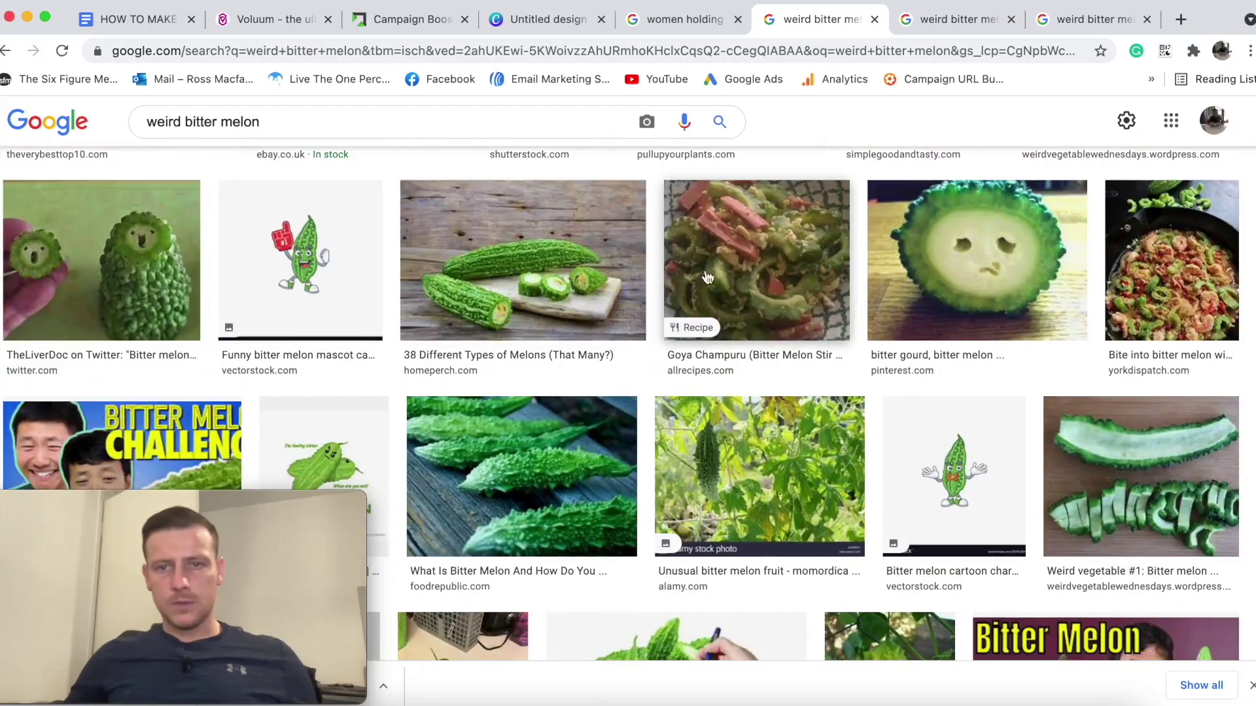
Open the Allrecipes Goya Champuru picture, examine its related images and close the preview.
scroll(656, 269, "down", 2)
left_click(681, 249)
scroll(1068, 389, "down", 8)
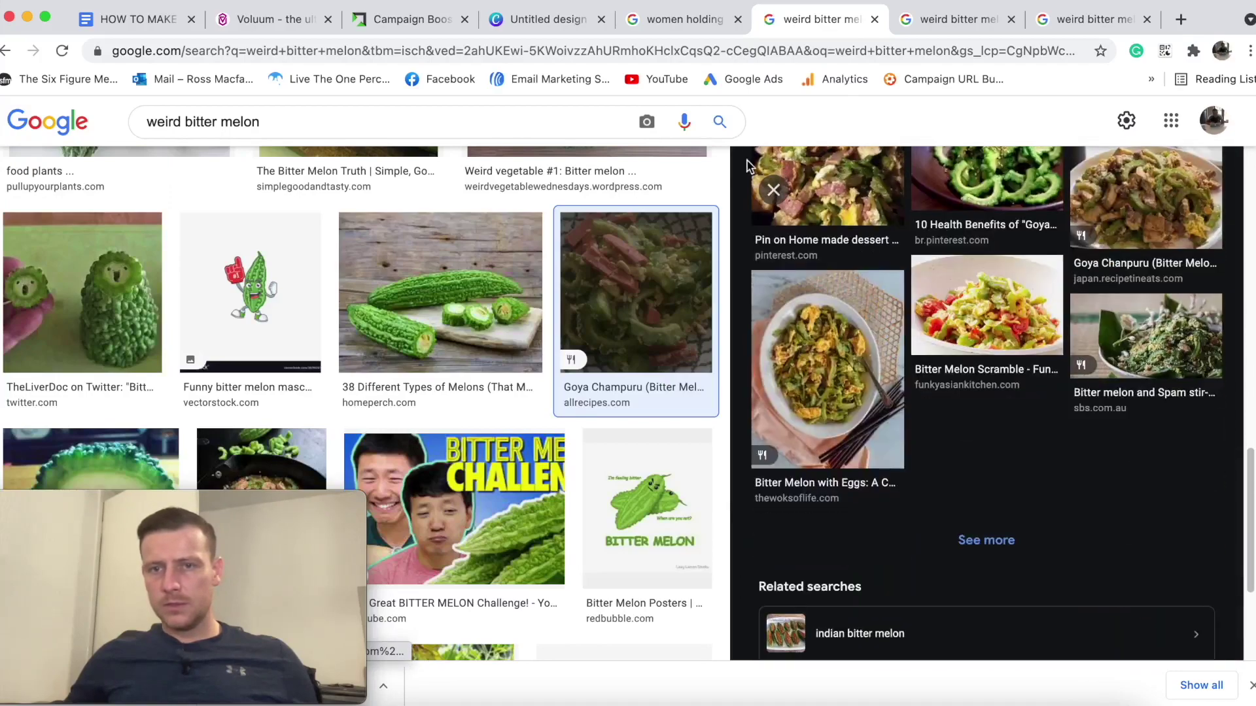
left_click(773, 191)
Open the Pinterest fruit garden picture of a yellow spiky melon, examine its related images and close the preview.
scroll(612, 308, "down", 3)
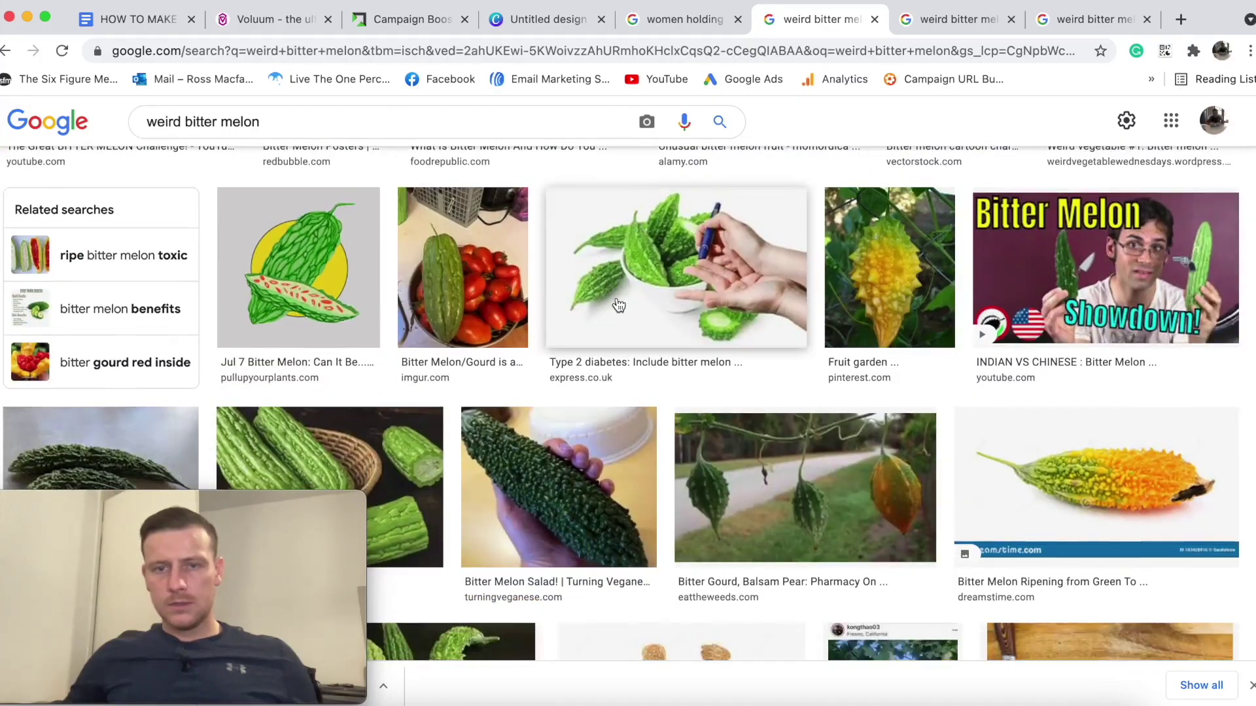
left_click(916, 253)
scroll(1066, 350, "down", 10)
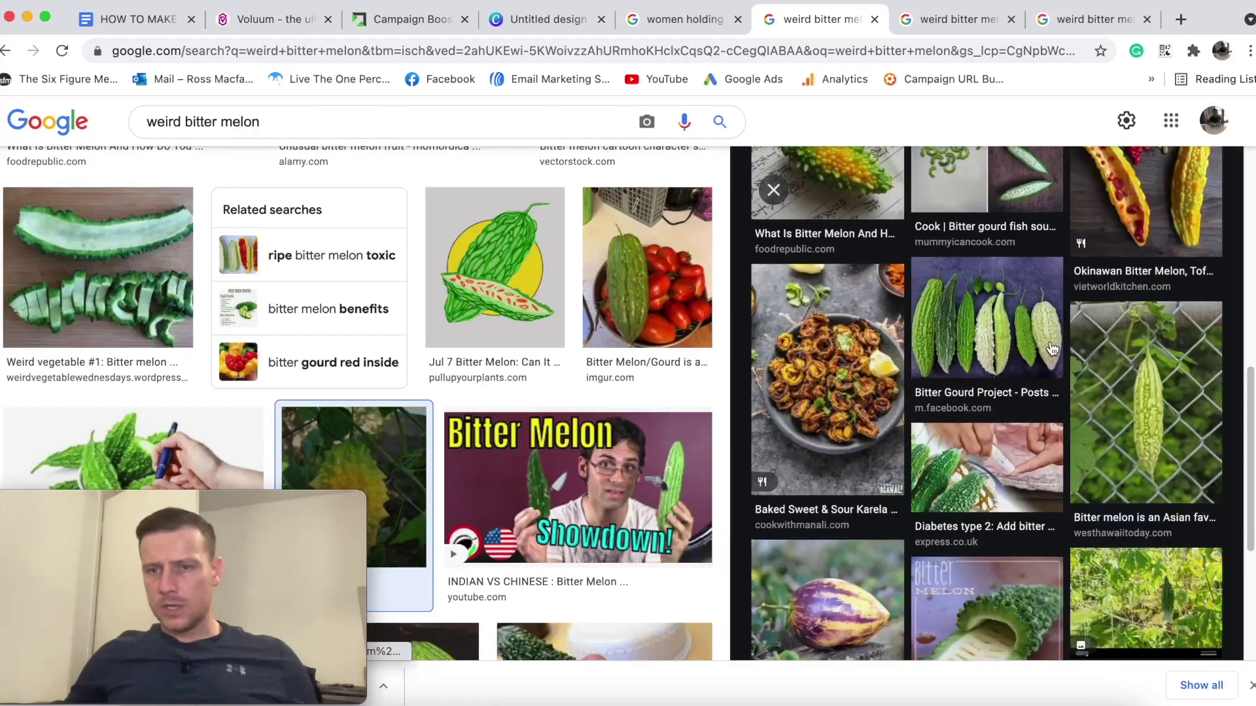
scroll(1052, 349, "down", 8)
scroll(916, 294, "up", 15)
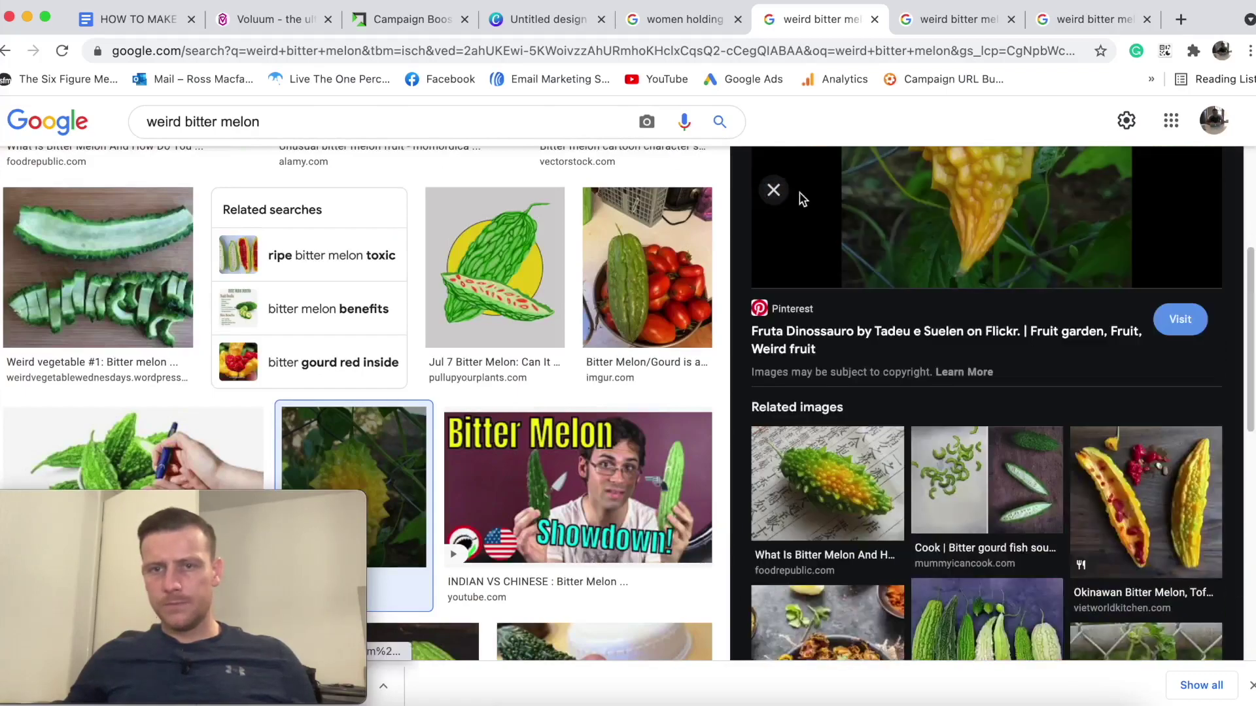
left_click(774, 190)
Reopen the Goya Champuru picture from the results and examine its recipe details and related images.
scroll(685, 340, "down", 10)
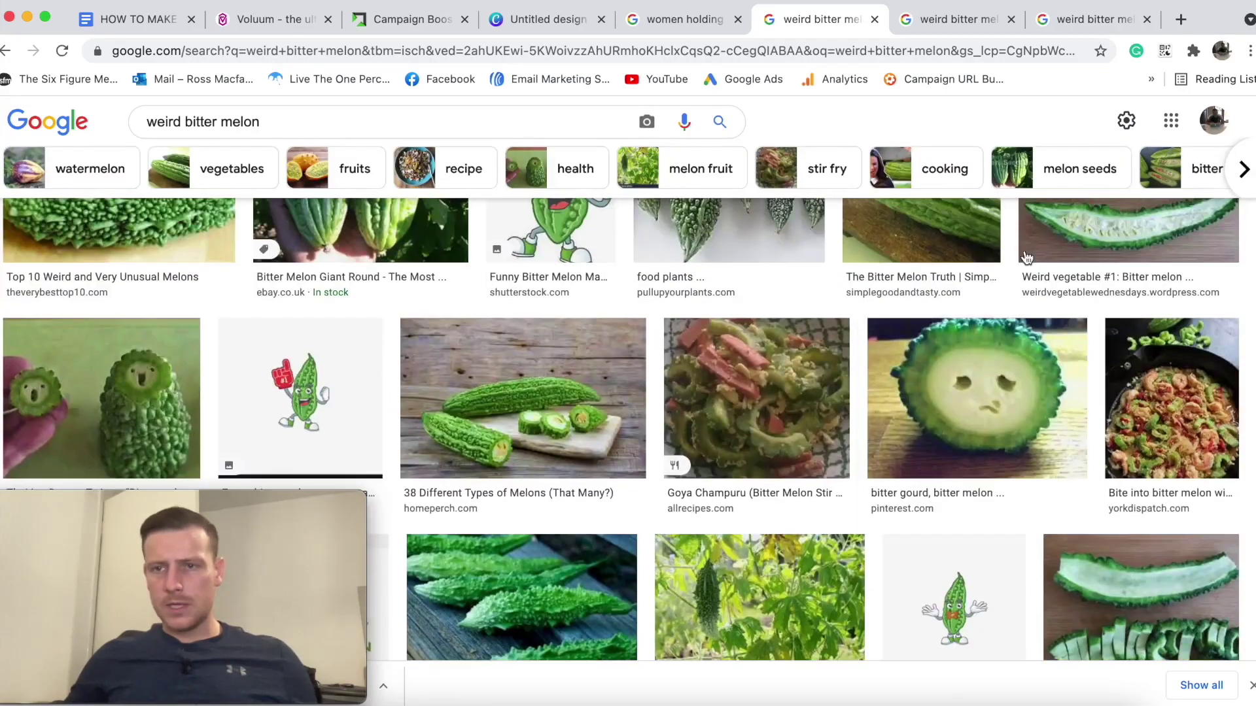
left_click(772, 376)
scroll(901, 491, "down", 2)
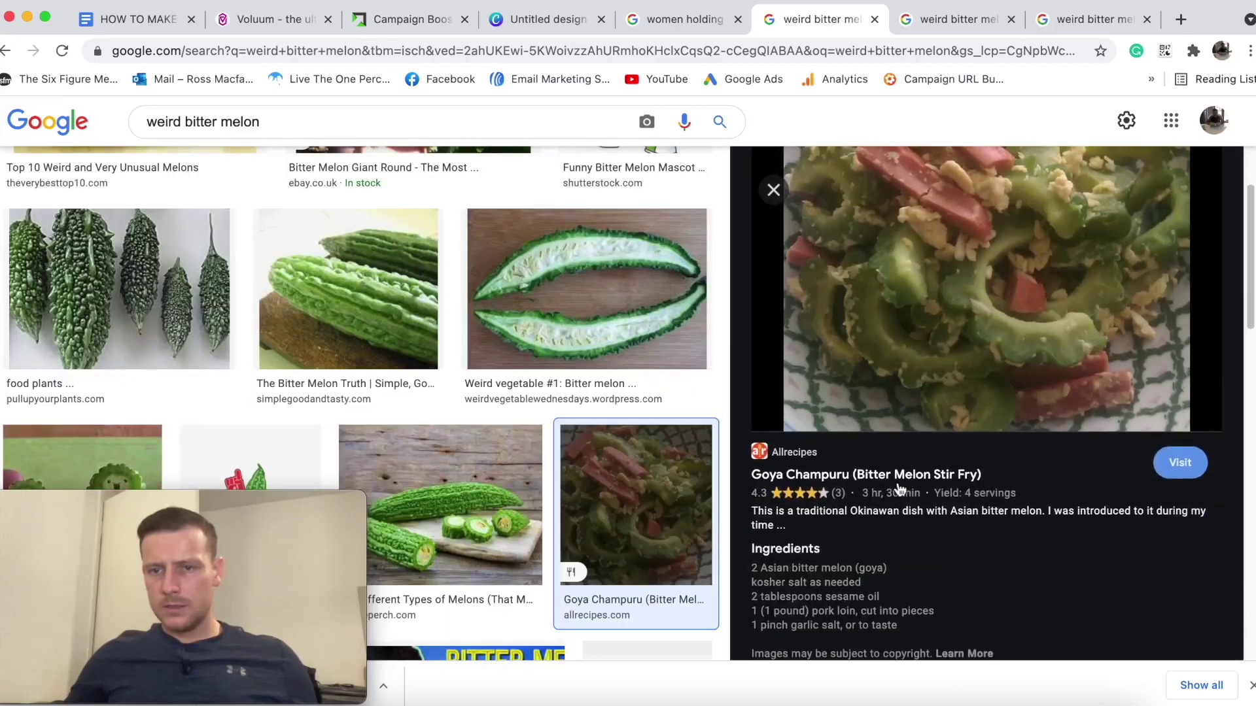
scroll(850, 478, "down", 5)
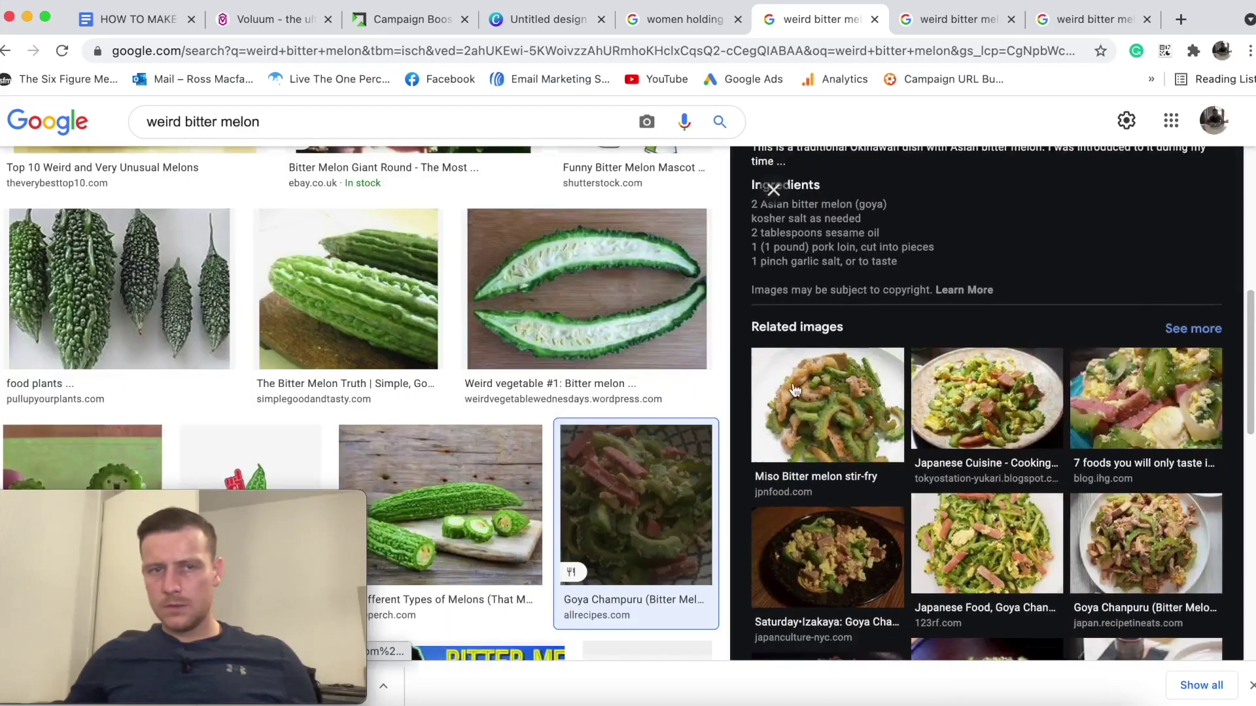
scroll(252, 124, "up", 3)
Search Google Images for "weird bitter melon pintrest" and look through the first results.
left_click(280, 120)
type("pintrest")
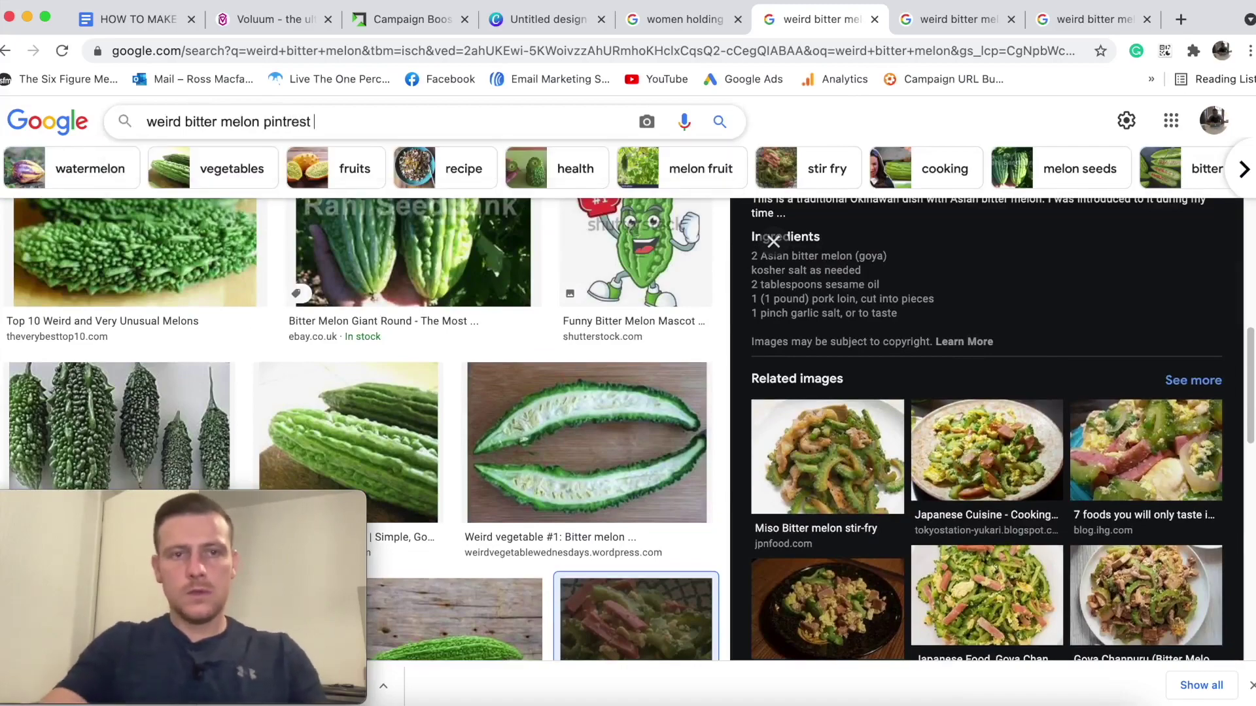
key("Return")
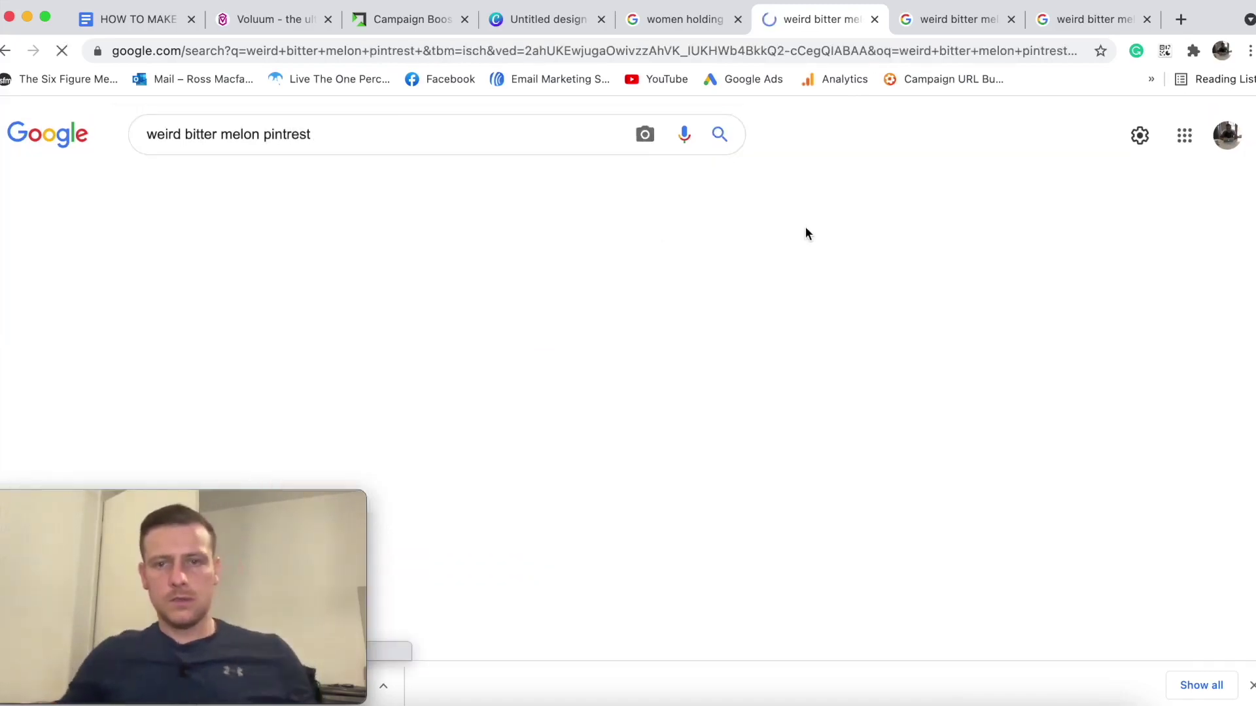
scroll(677, 285, "down", 10)
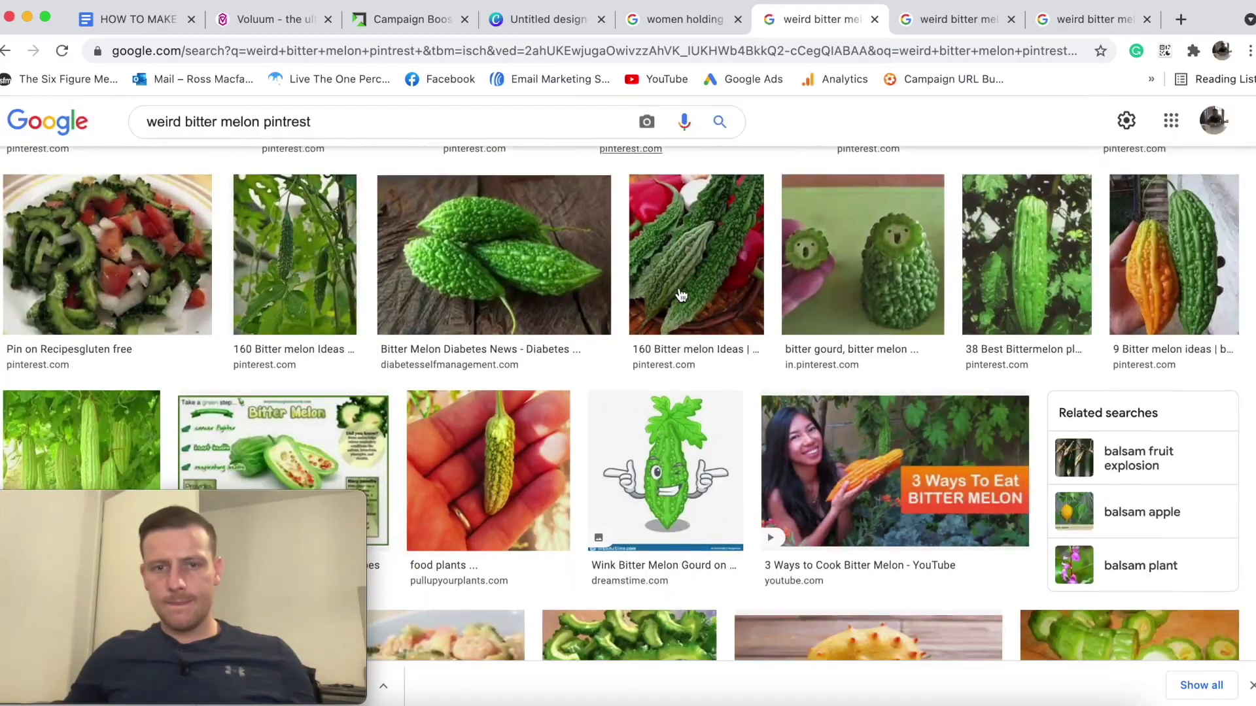
scroll(680, 296, "down", 3)
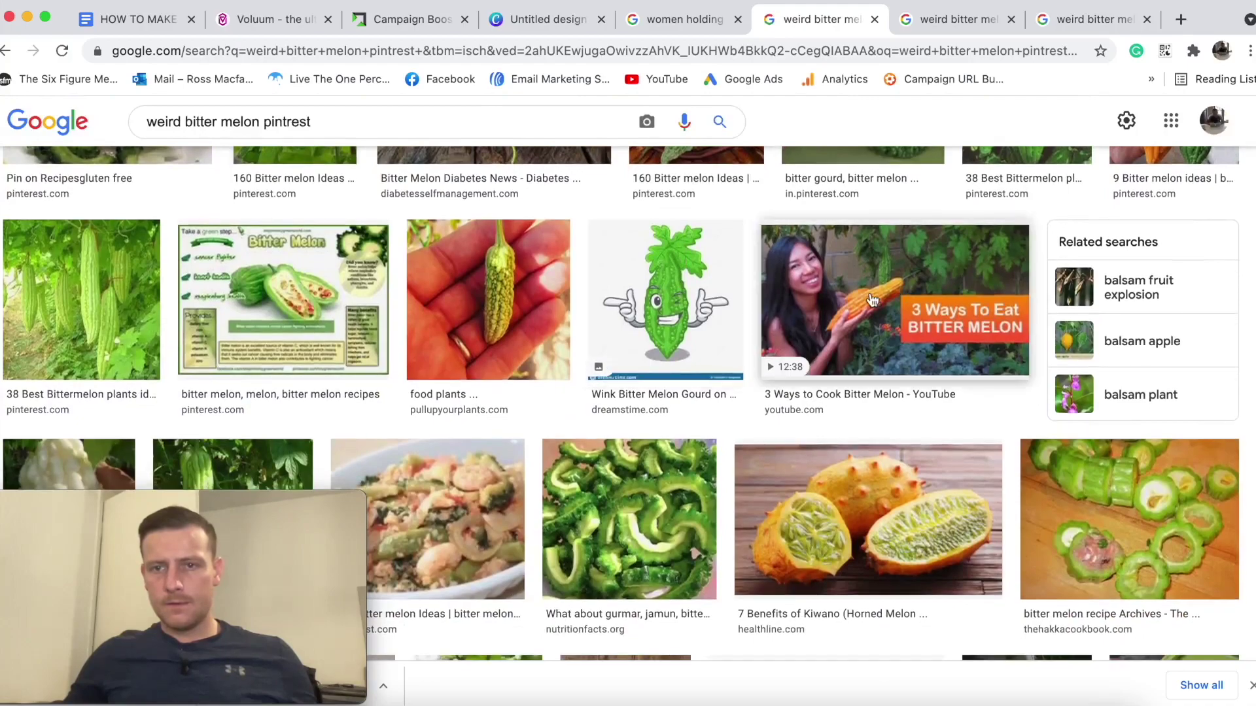
Open the YouTube picture "3 Ways to Cook Bitter Melon" and examine its related images.
left_click(872, 300)
scroll(1056, 352, "down", 4)
scroll(1137, 355, "down", 6)
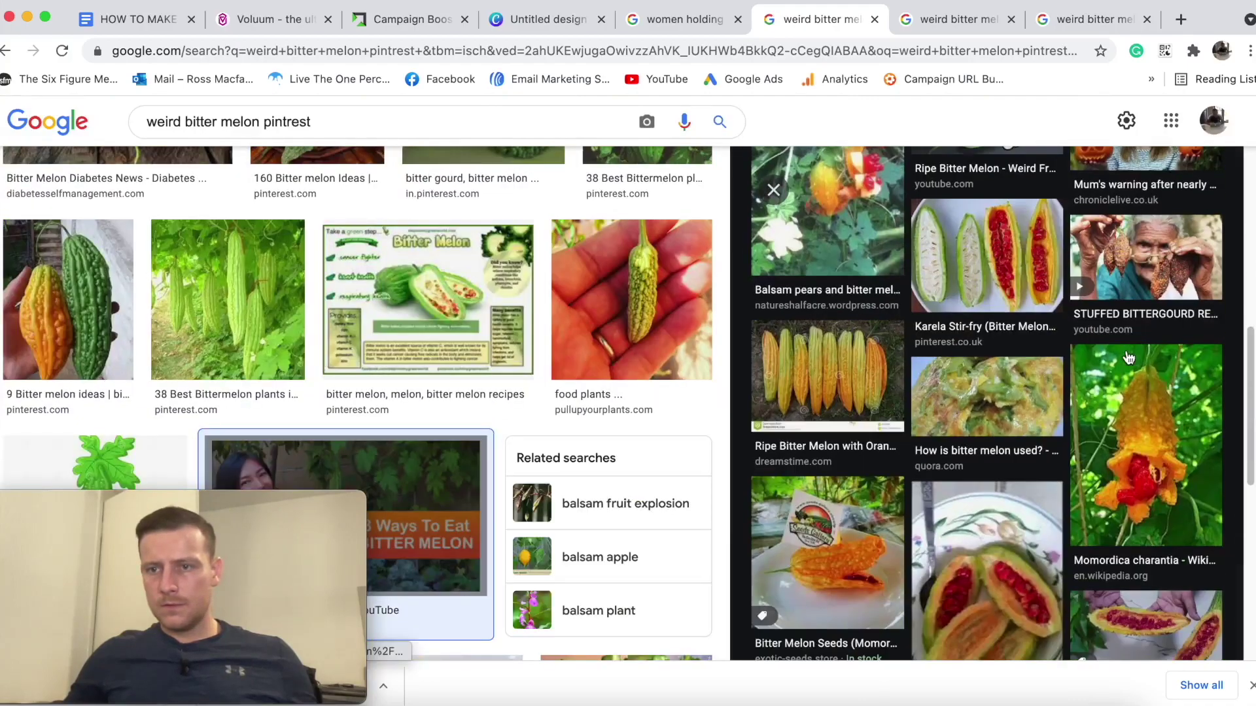
scroll(1130, 360, "up", 4)
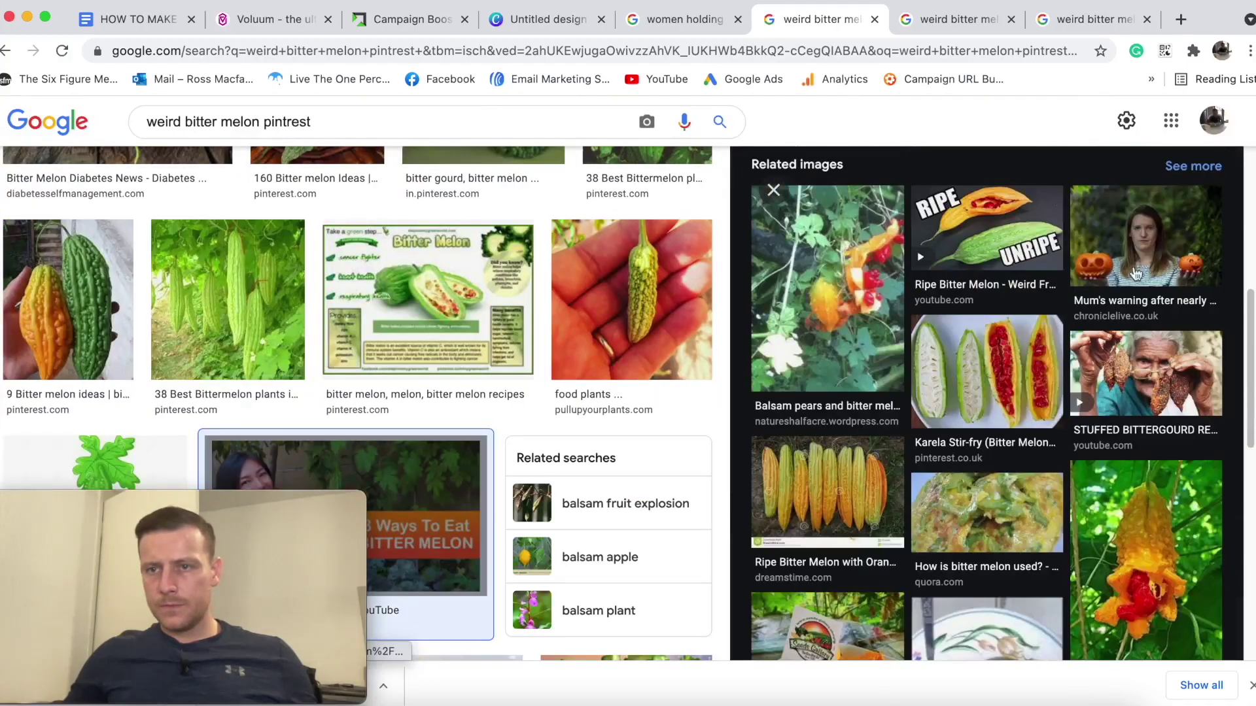
Open the related Chronicle Live picture of a woman holding pumpkins, examine its related images and close the preview.
left_click(1142, 249)
scroll(1044, 351, "down", 10)
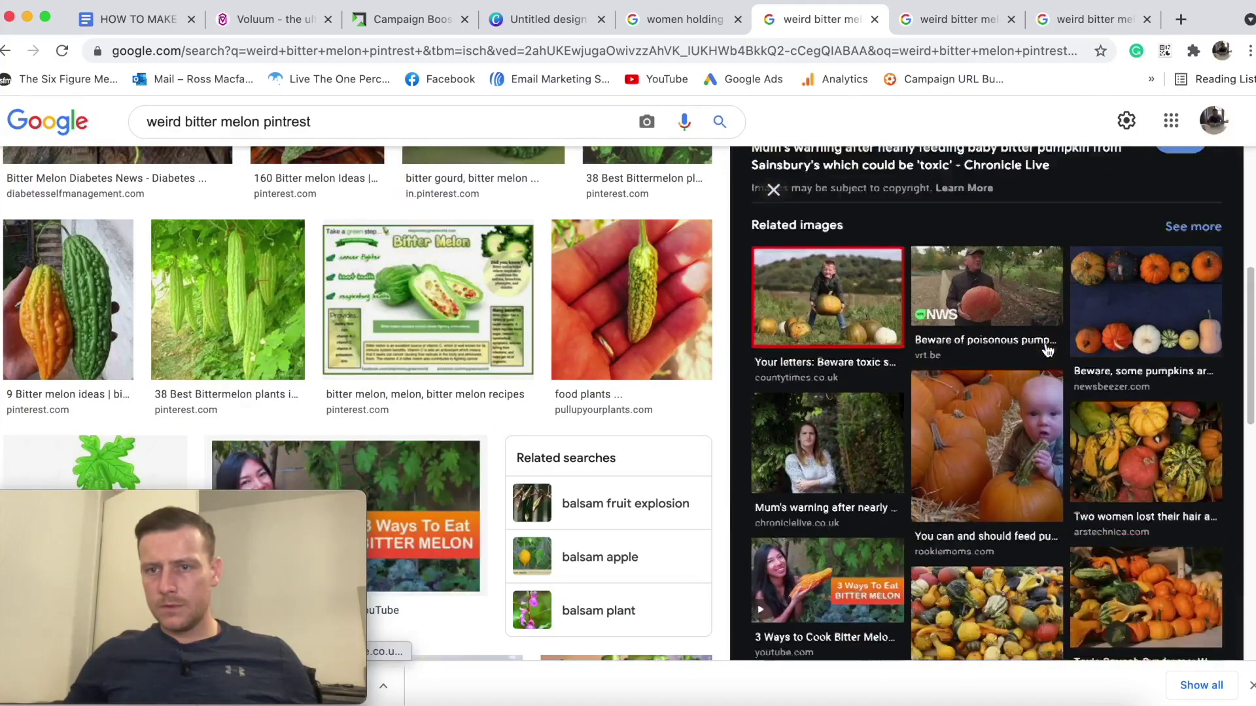
left_click(875, 338)
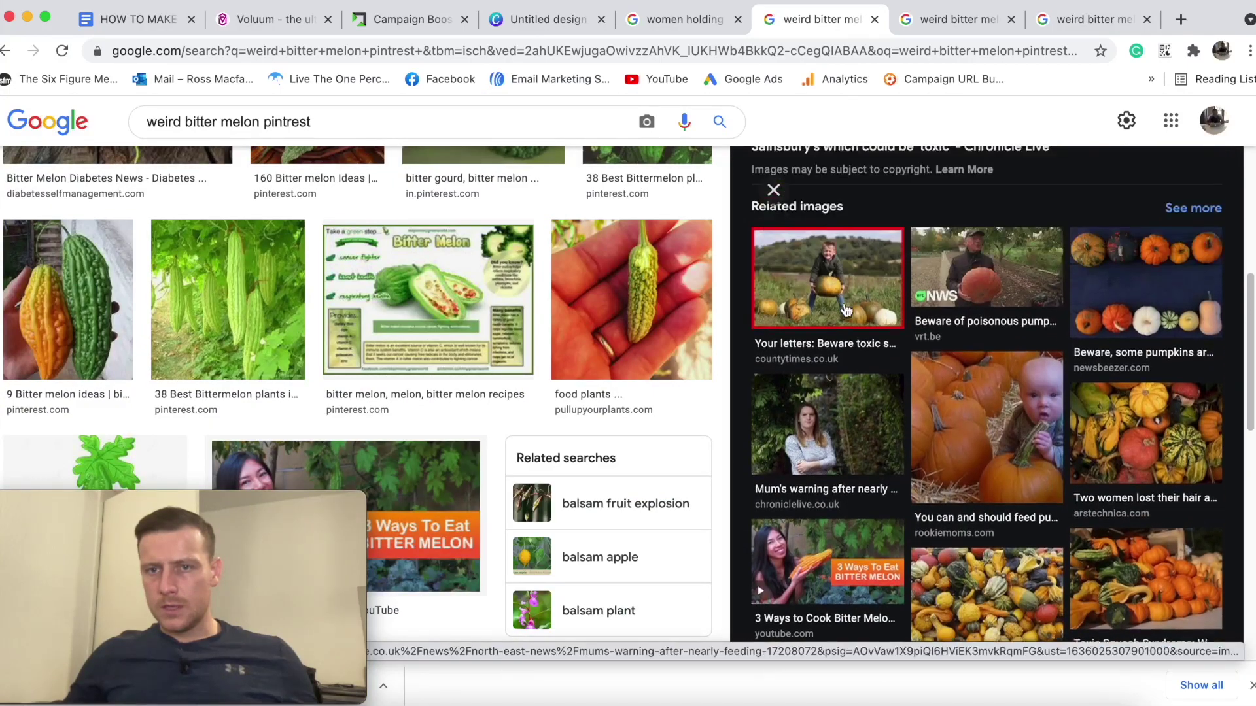
scroll(986, 334, "down", 15)
scroll(986, 334, "up", 15)
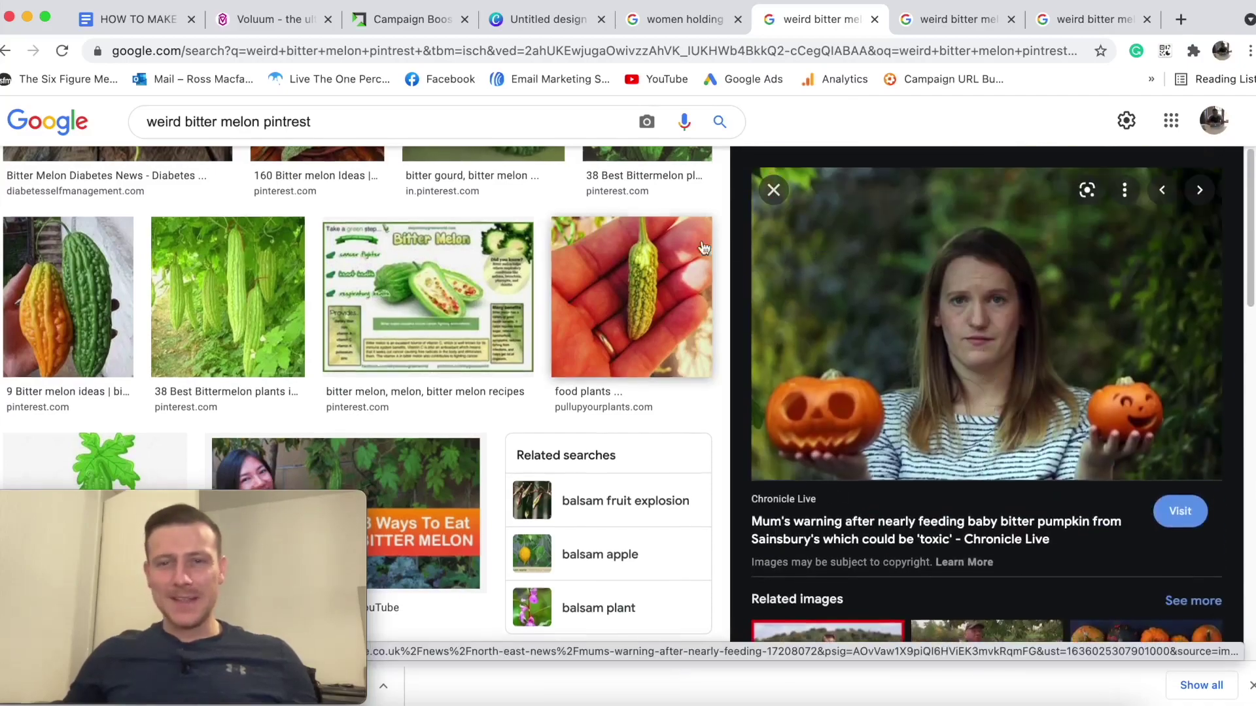
key("Escape")
Look further through the "weird bitter melon pintrest" results for unusual-looking melon pictures.
scroll(591, 250, "down", 5)
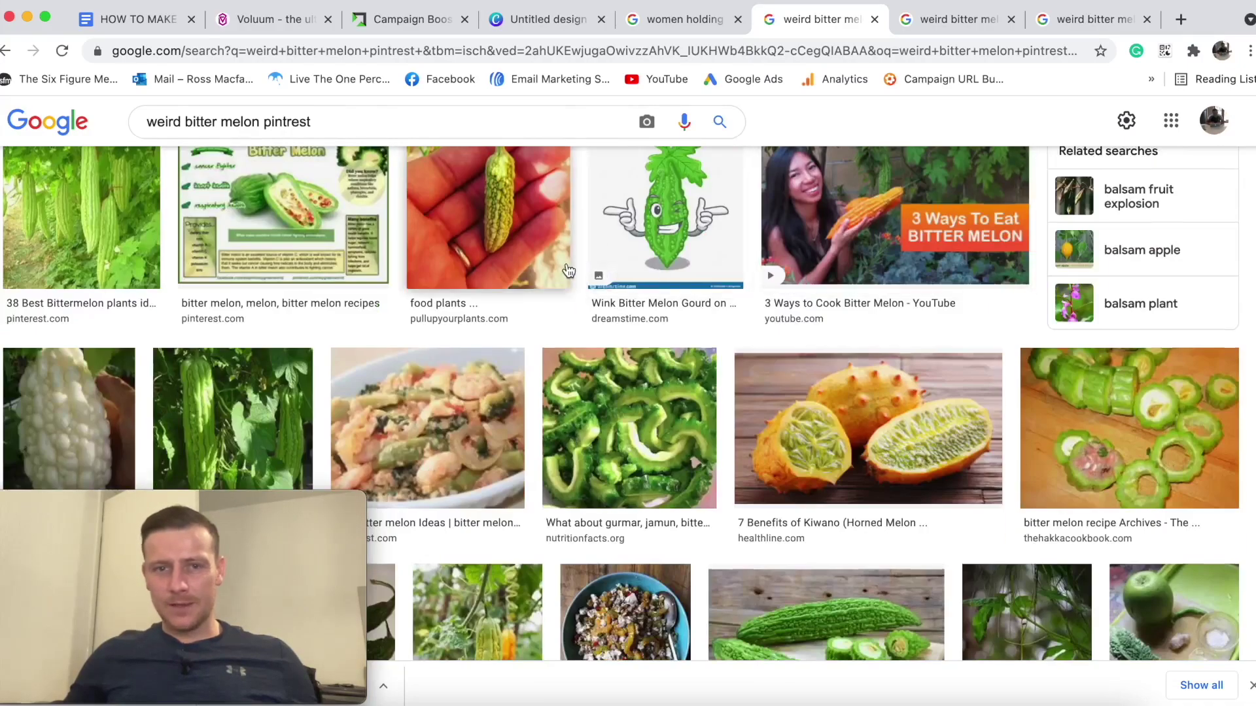
scroll(568, 271, "down", 6)
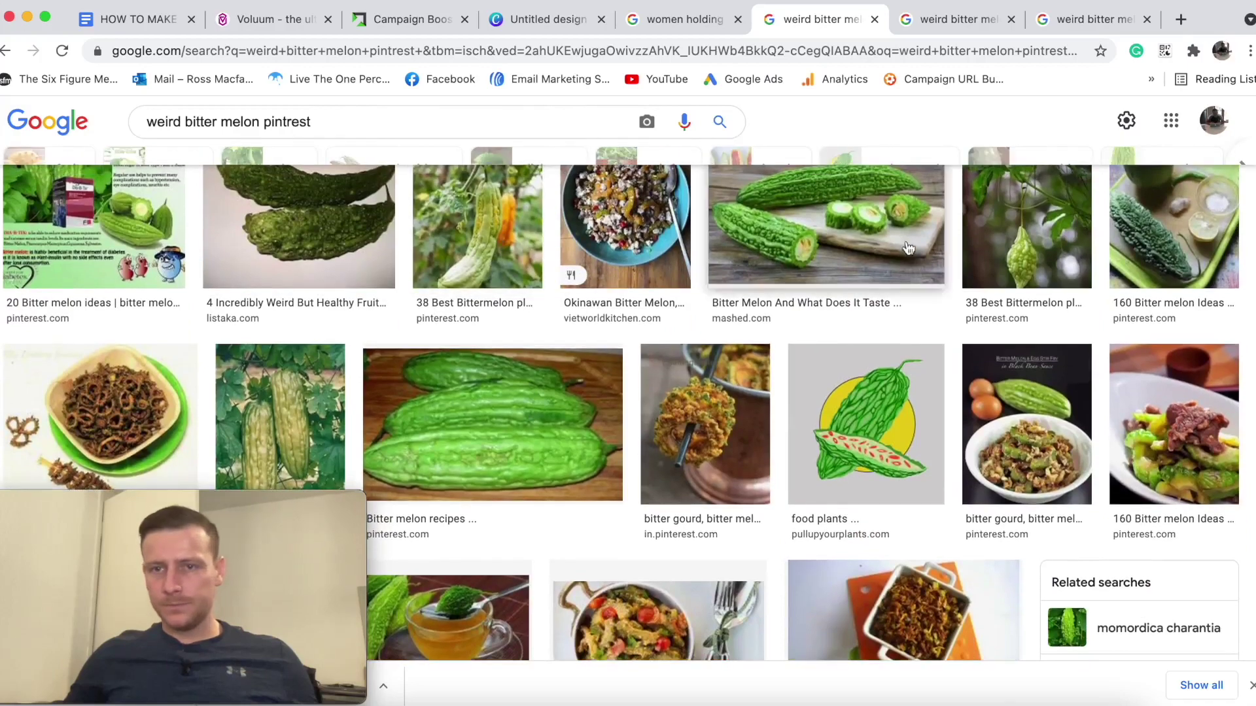
scroll(855, 253, "down", 5)
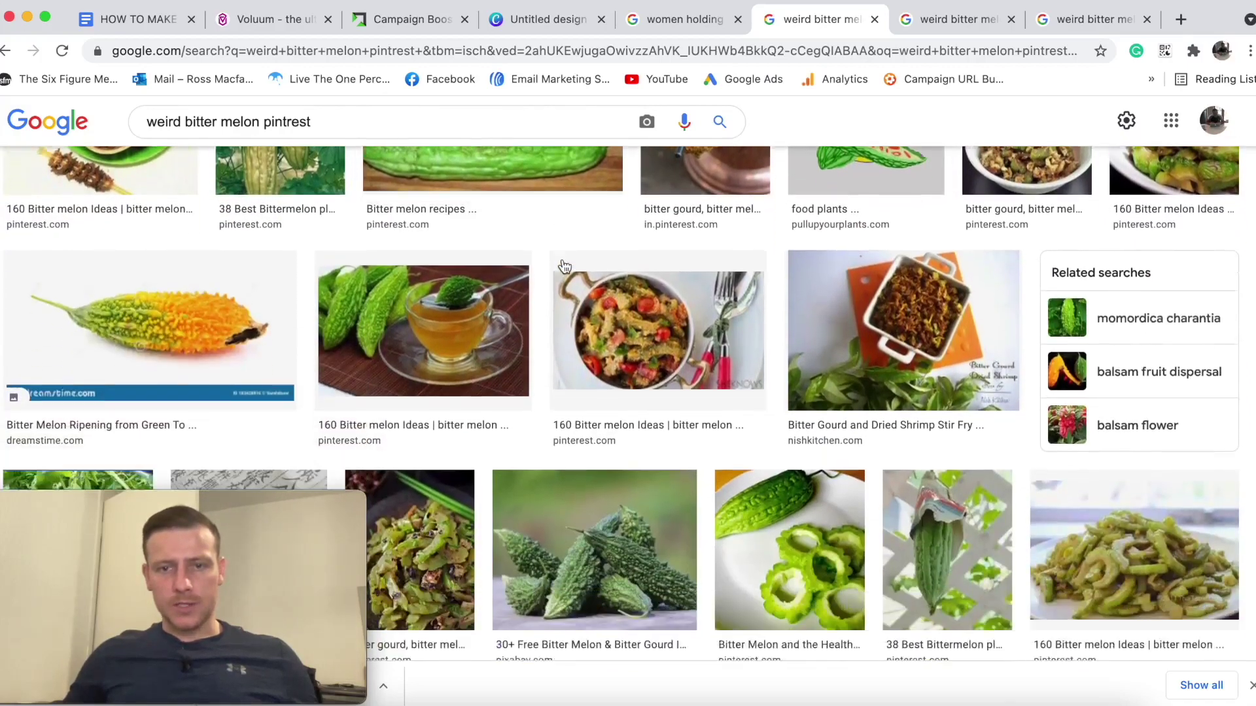
scroll(559, 259, "up", 3)
scroll(549, 233, "up", 3)
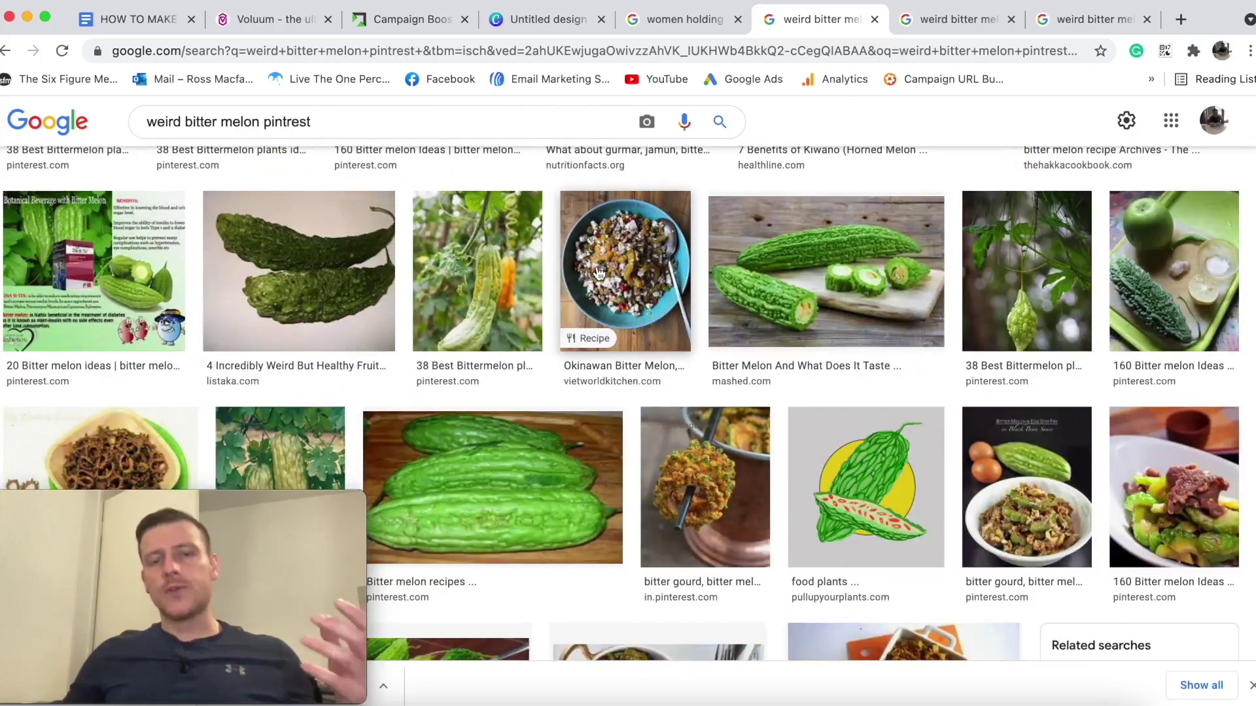
scroll(624, 280, "down", 10)
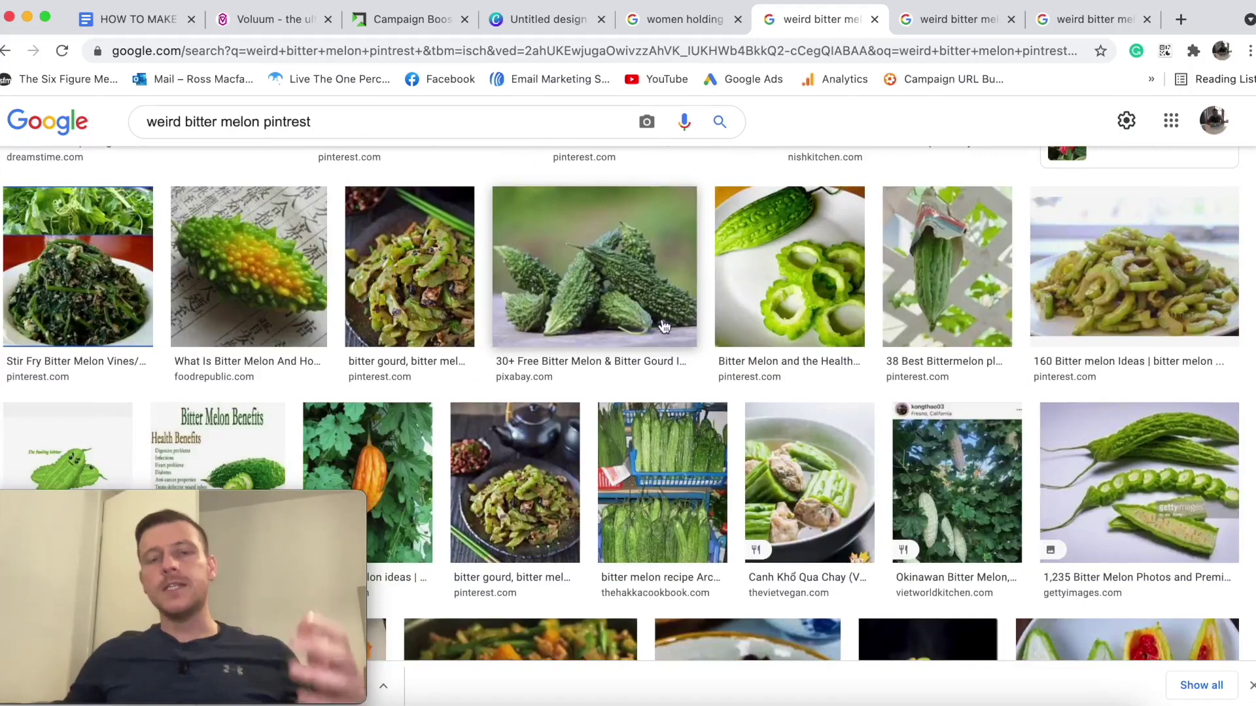
scroll(571, 345, "down", 3)
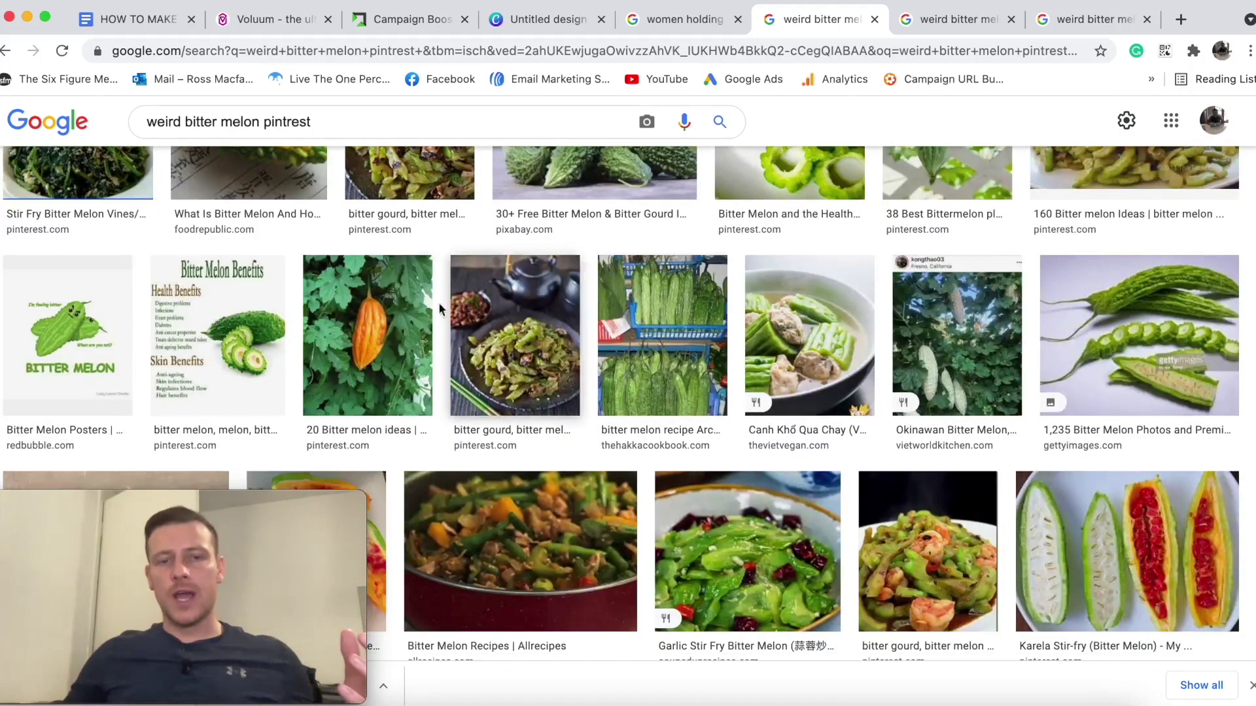
Open the Pinterest picture of an orange bitter melon on the vine, examine its related images and close the preview.
left_click(368, 334)
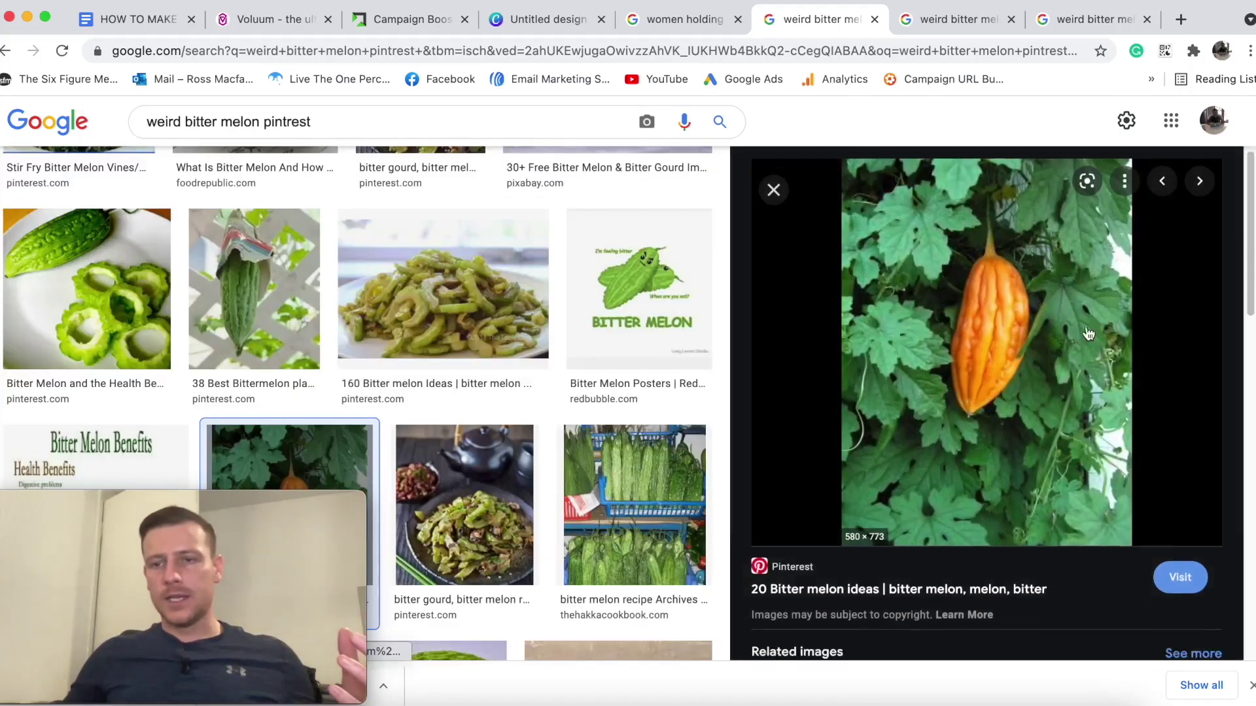
scroll(1073, 337, "down", 5)
scroll(1073, 336, "down", 6)
scroll(1063, 340, "up", 6)
scroll(1063, 341, "up", 2)
left_click(773, 190)
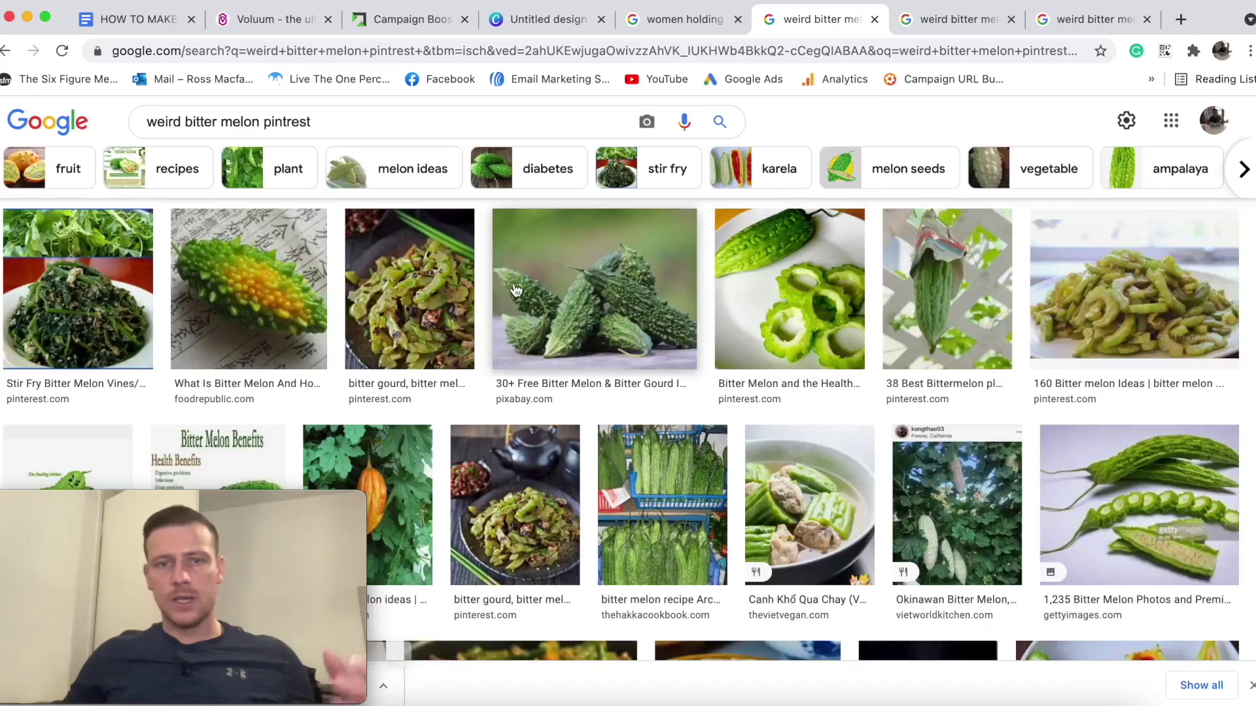
Open the Pinterest Karela Stir-fry picture of halved melons, examine its related images, close the preview and browse on.
scroll(521, 283, "down", 6)
left_click(1078, 189)
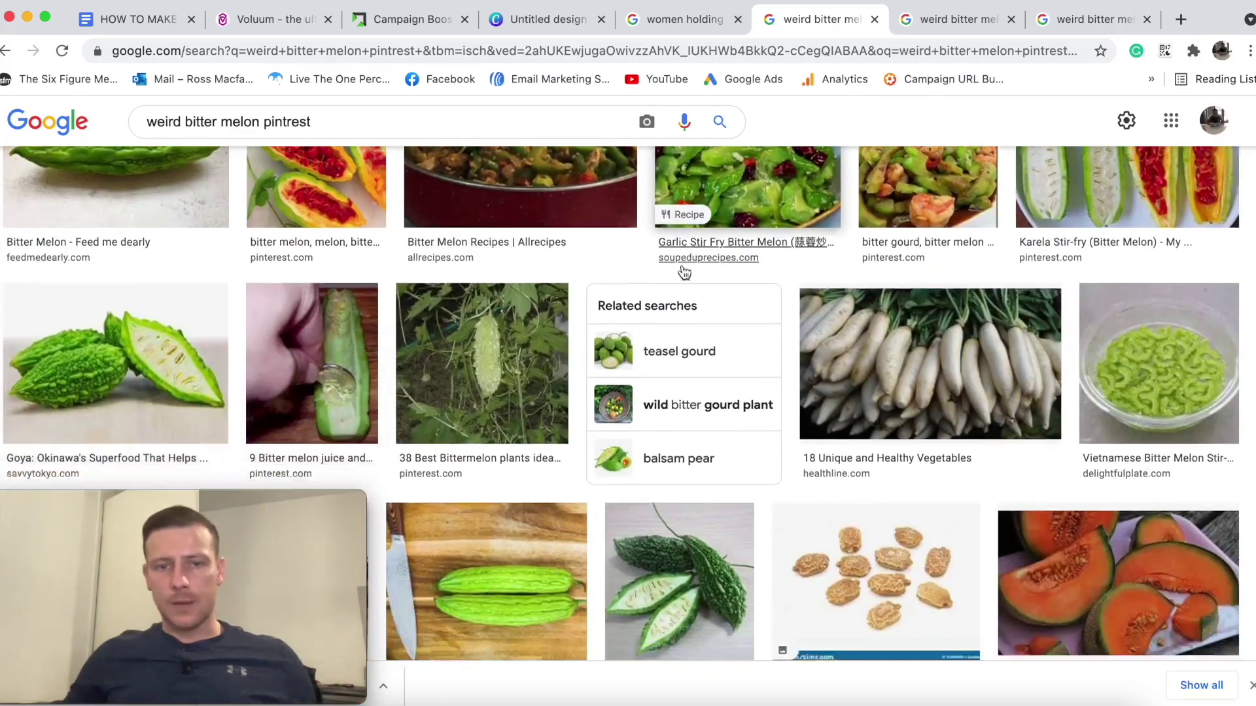
scroll(1081, 299, "down", 10)
scroll(1040, 260, "down", 3)
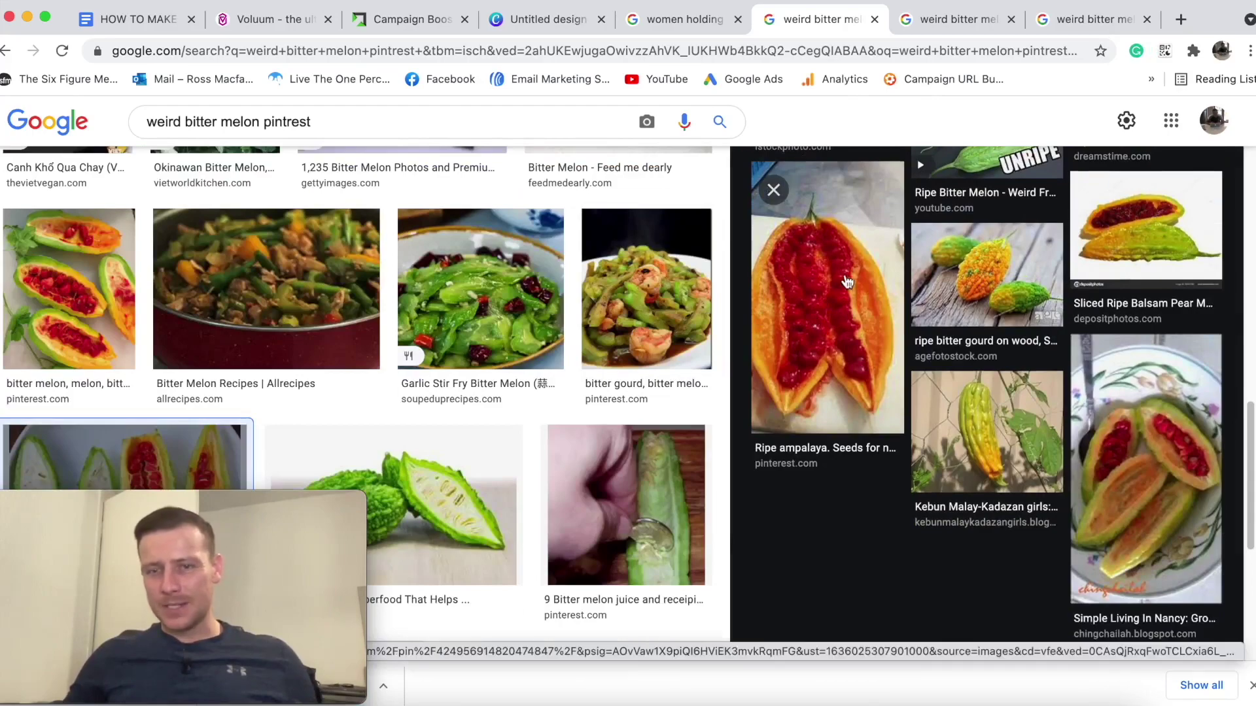
left_click(771, 192)
scroll(565, 248, "down", 8)
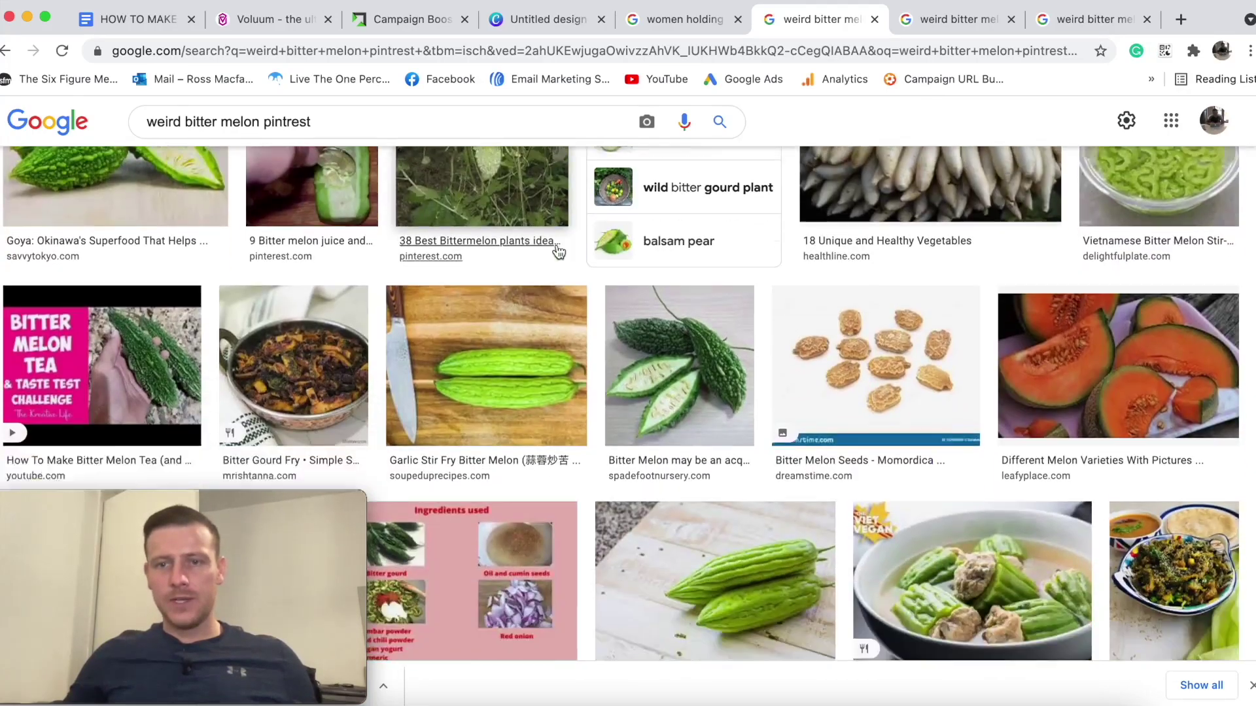
Open the madfeed.co picture of a split orange bitter melon on the vine, examine its related images and close the preview.
scroll(567, 253, "down", 5)
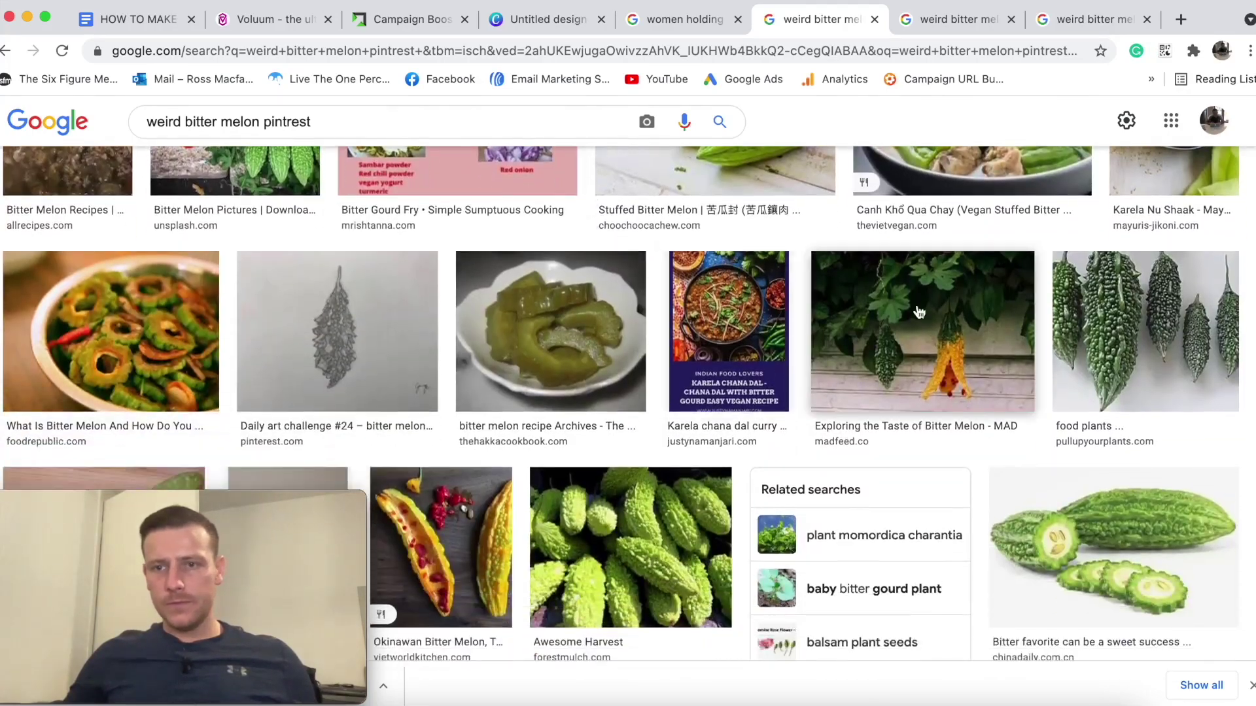
left_click(883, 320)
scroll(1124, 382, "down", 15)
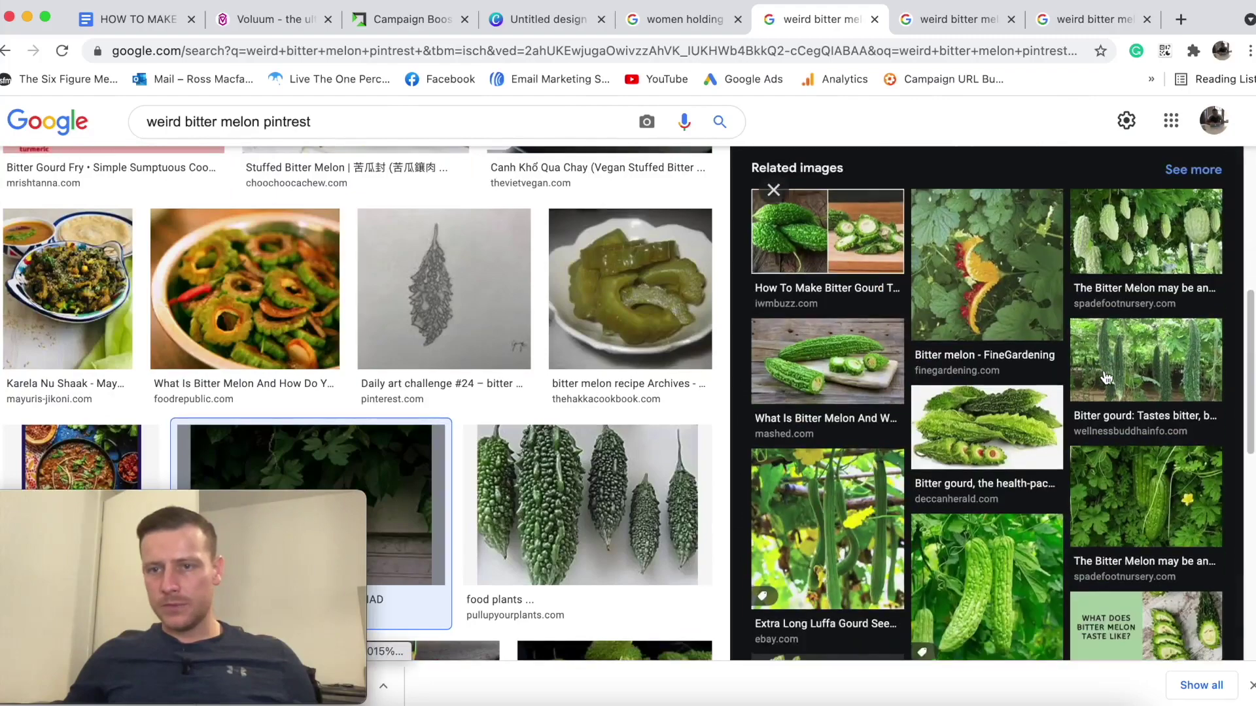
scroll(1110, 376, "up", 4)
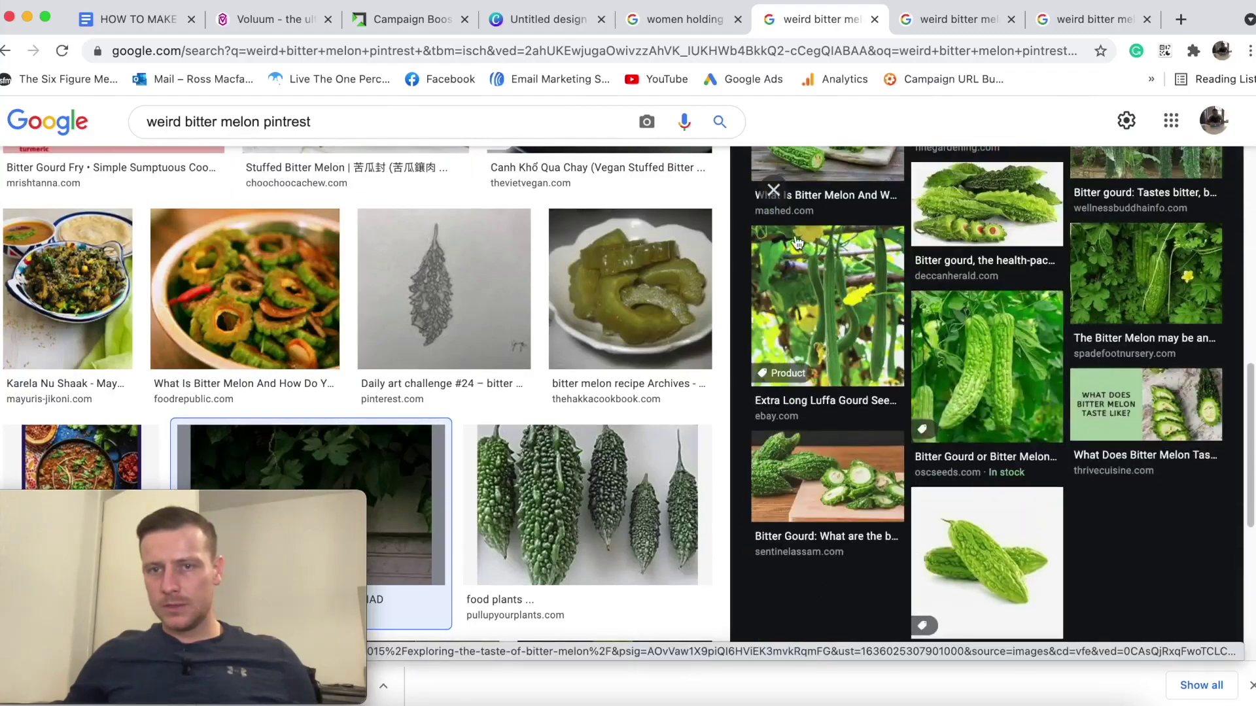
scroll(628, 288, "down", 4)
key("Escape")
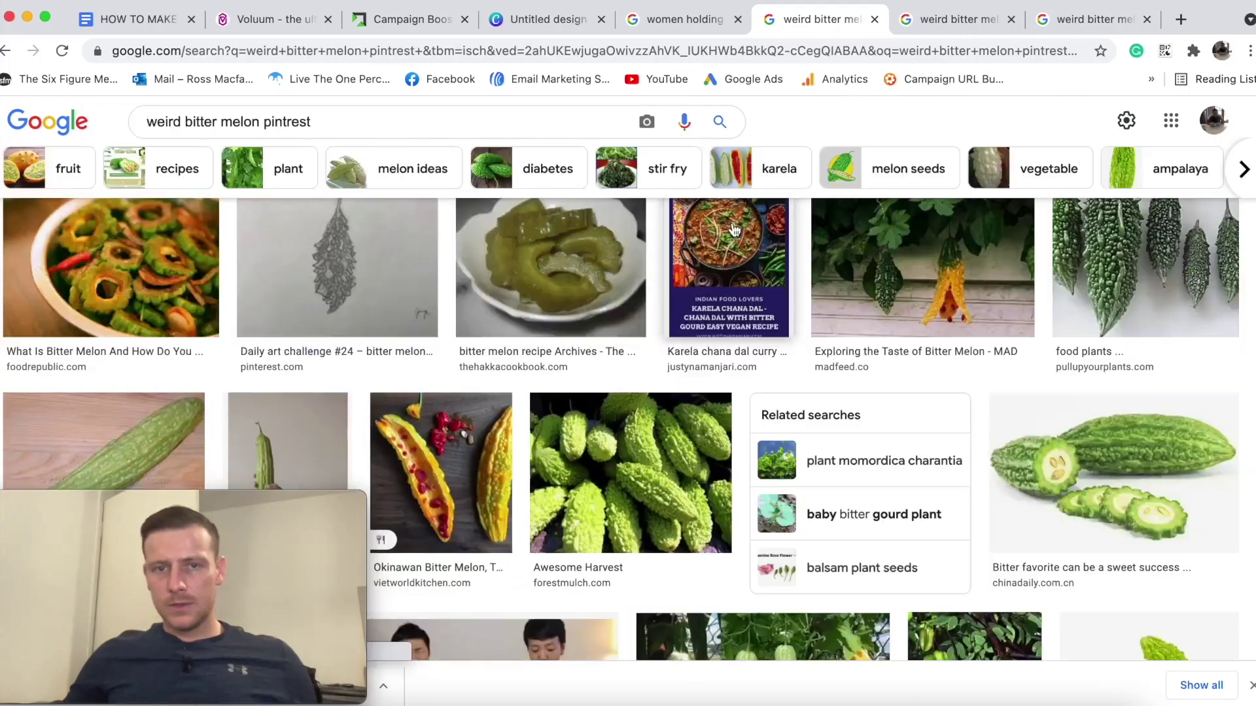
Preview the nextshark.com picture of two men tasting bitter melon and its related tezzbuzz.com picture, examining the related images.
scroll(608, 272, "down", 4)
scroll(608, 272, "down", 6)
scroll(607, 272, "up", 4)
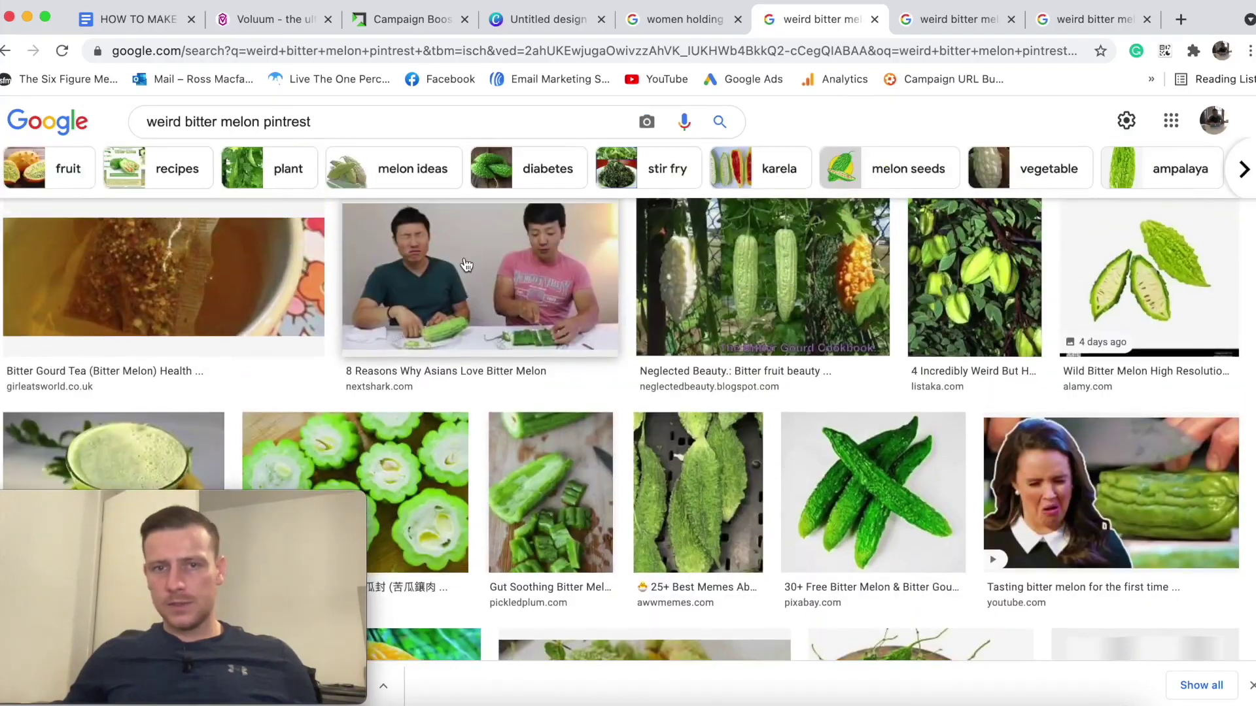
left_click(466, 255)
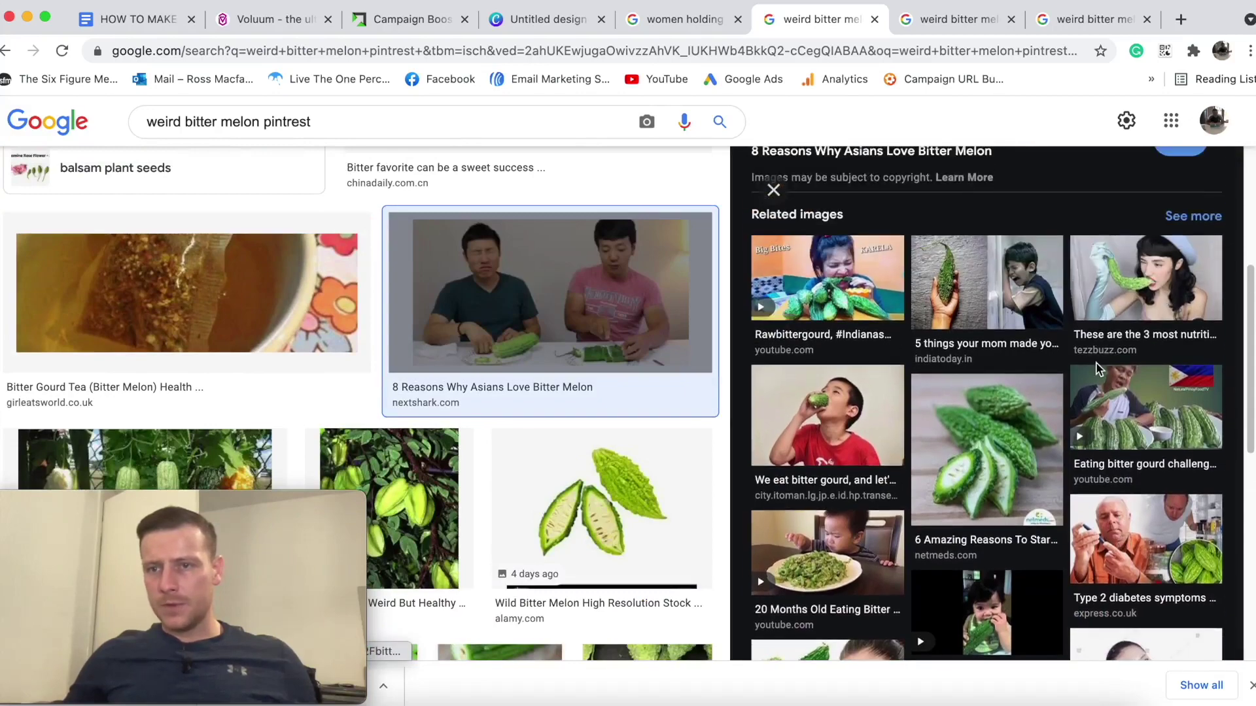
left_click(1150, 346)
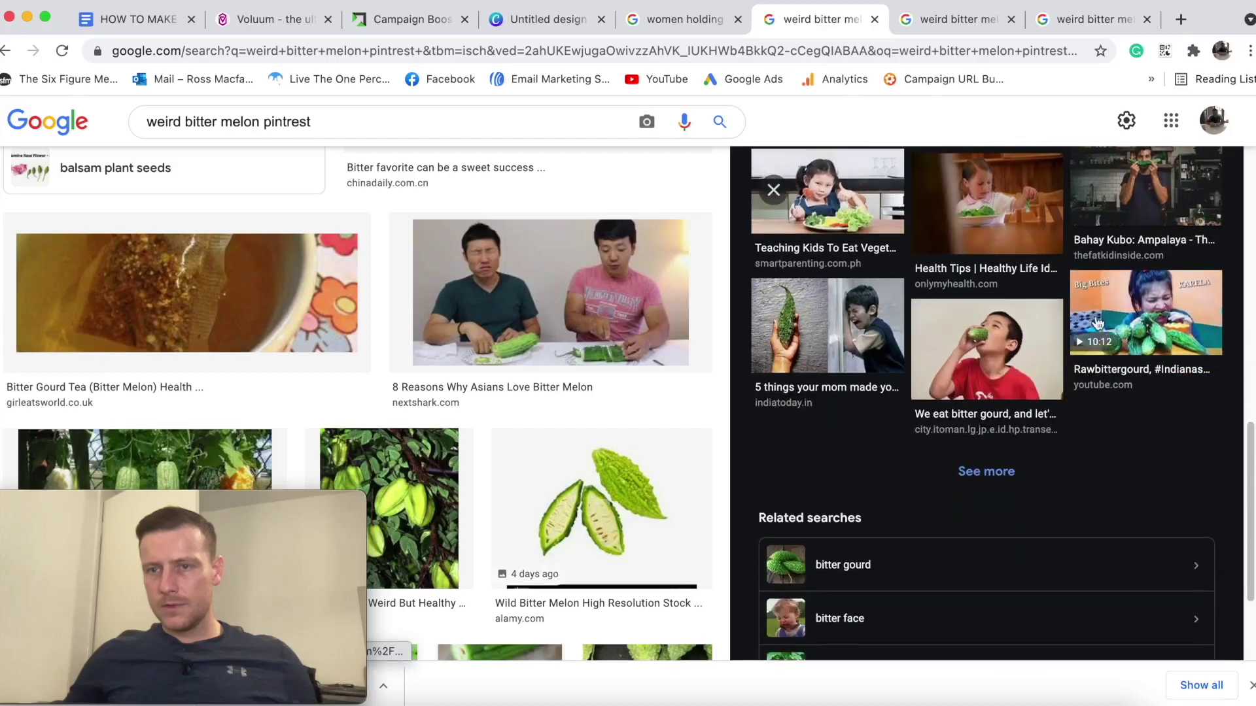
scroll(671, 273, "down", 5)
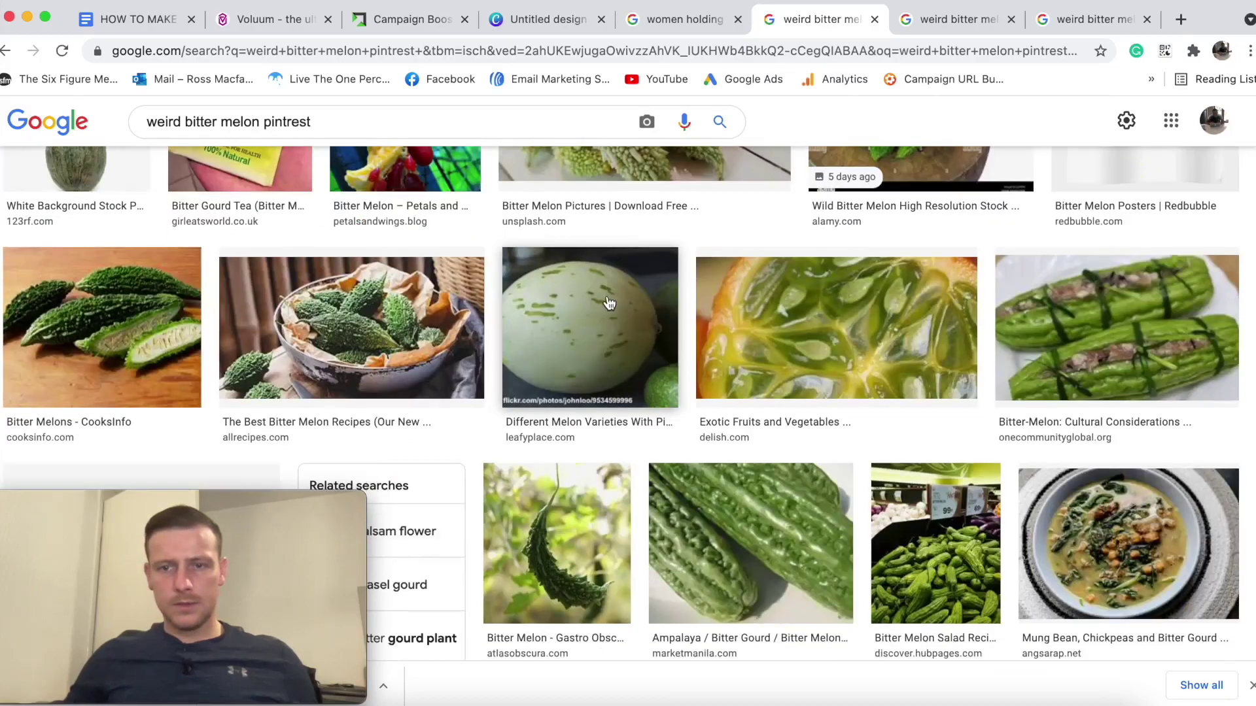
Browse further through the melon results, open the Insider picture of hands holding rambutans and examine its related images.
scroll(1026, 354, "down", 10)
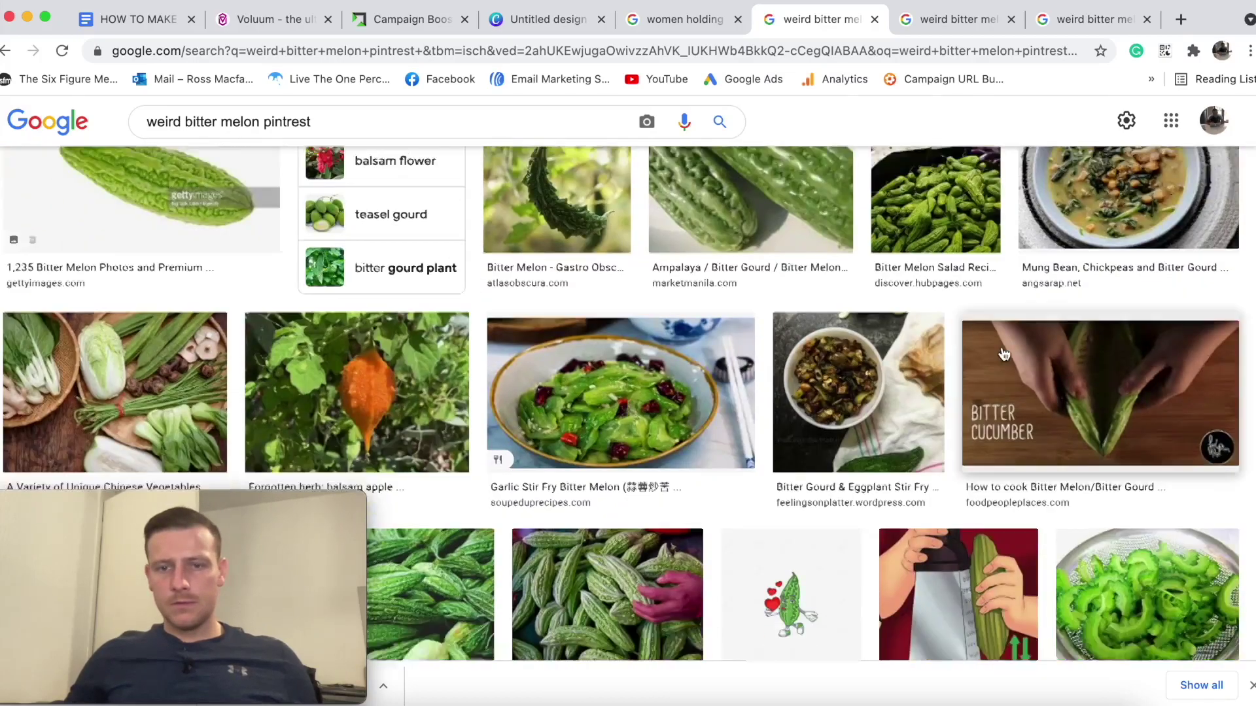
scroll(392, 243, "down", 6)
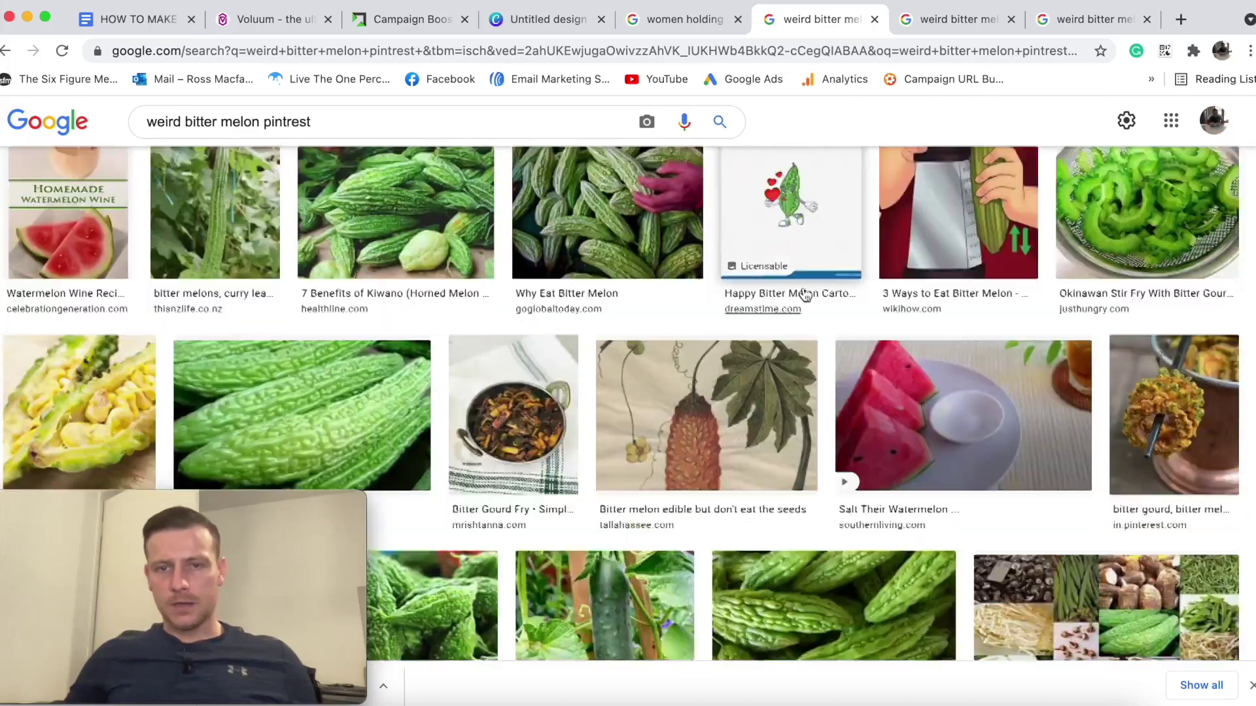
scroll(986, 316, "down", 5)
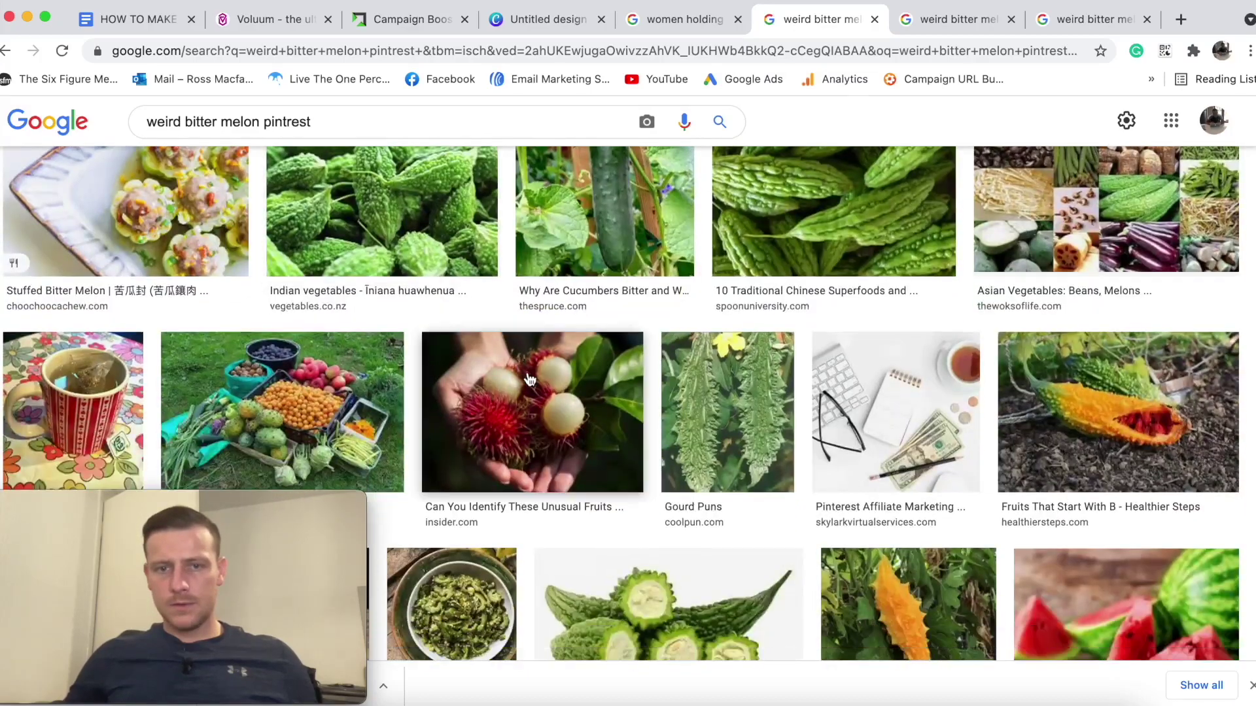
left_click(530, 380)
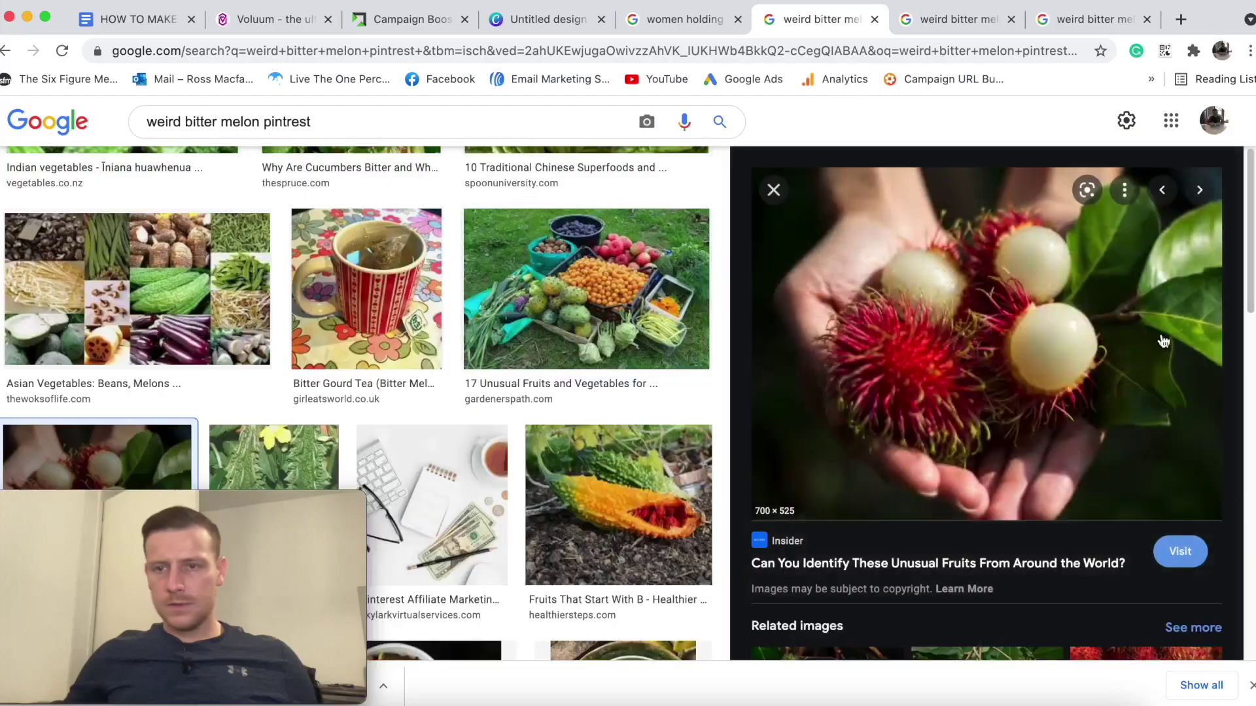
scroll(998, 343, "down", 6)
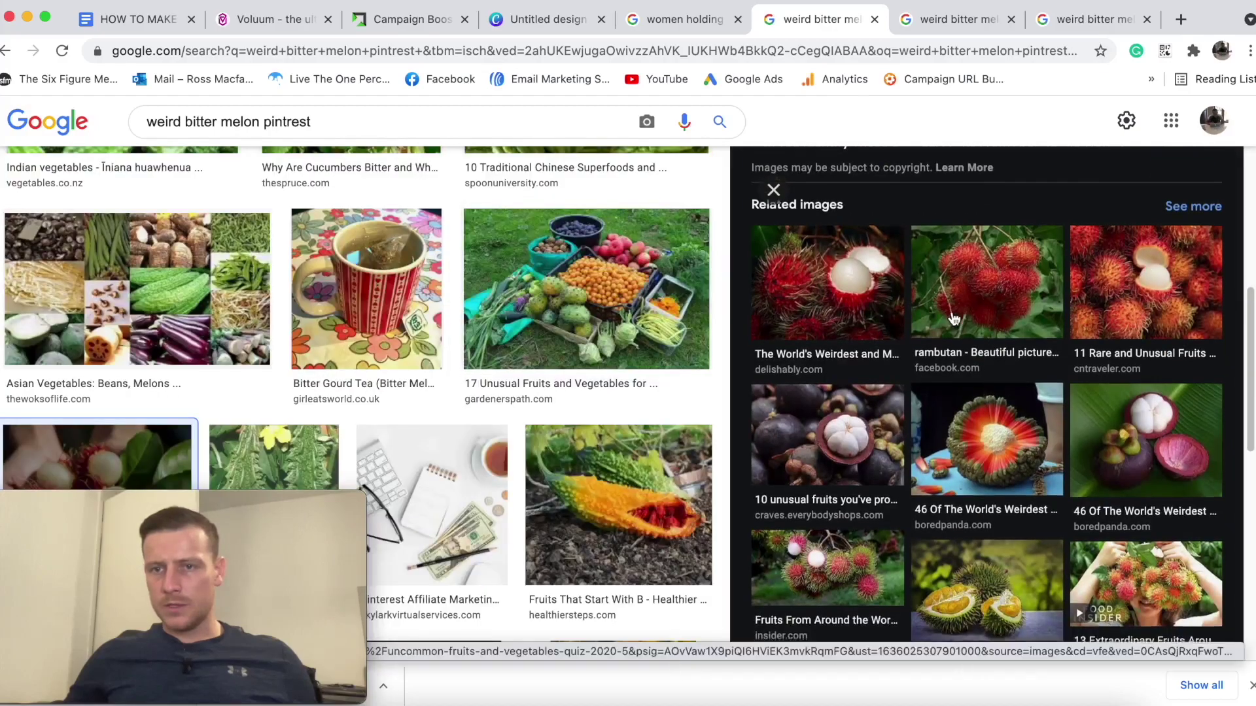
scroll(953, 319, "down", 7)
scroll(951, 321, "up", 7)
scroll(951, 325, "up", 1)
Open the related Delishably picture of opened rambutans and examine its related images and source details.
left_click(831, 321)
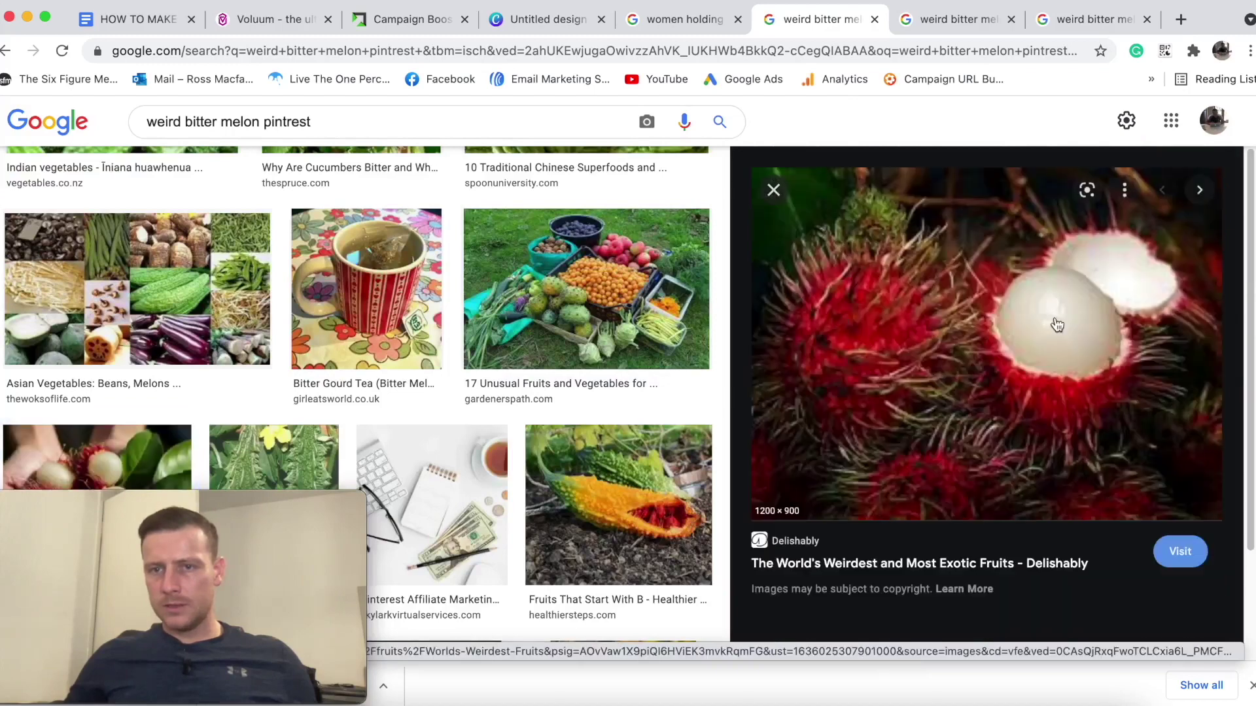
scroll(1014, 331, "down", 5)
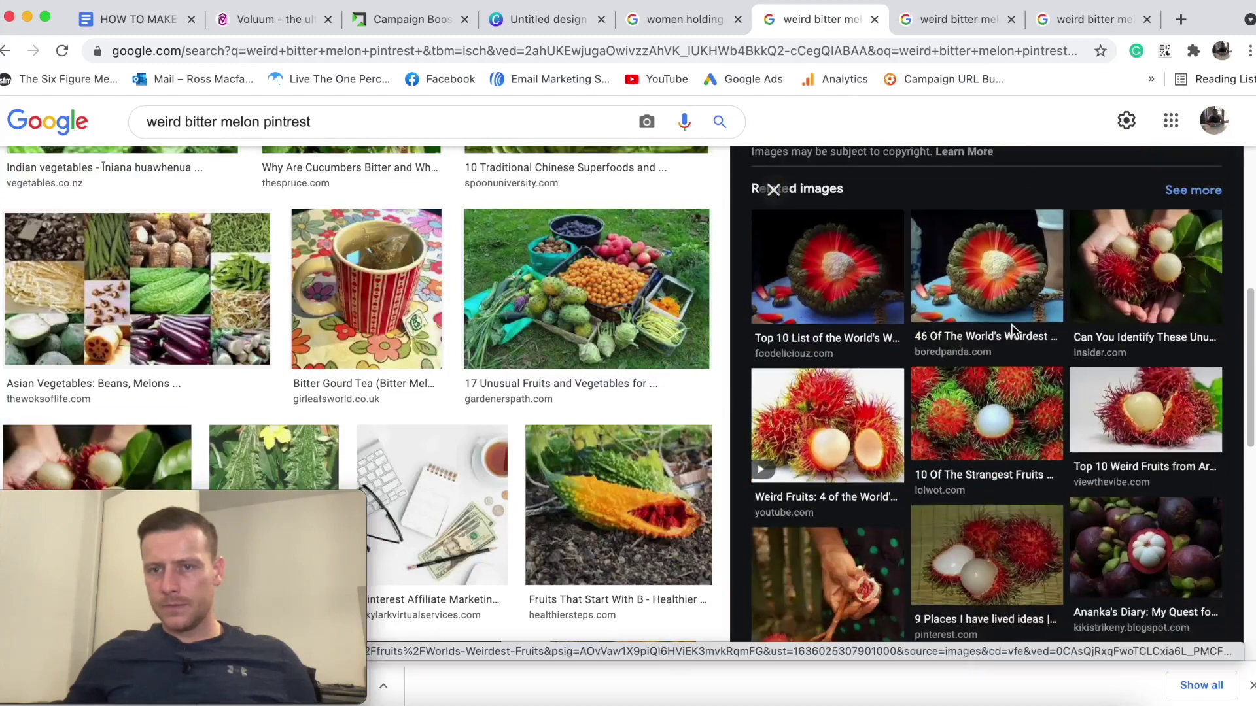
scroll(968, 288, "up", 2)
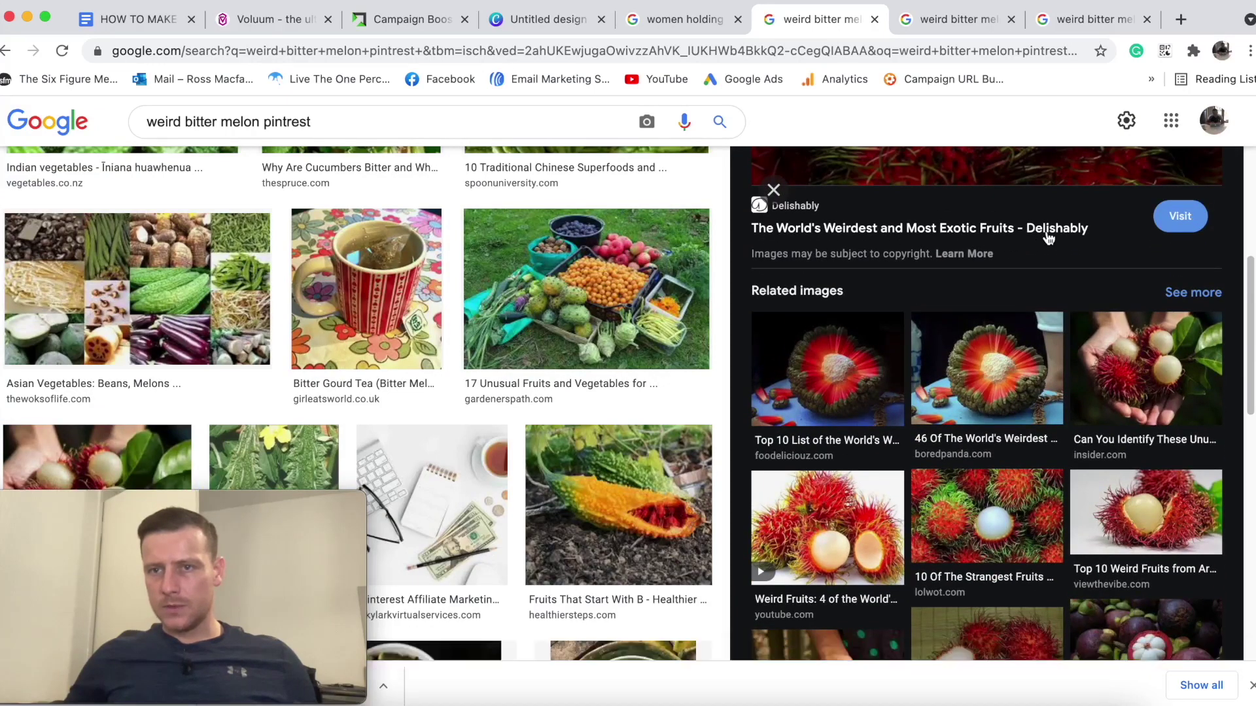
scroll(1045, 239, "up", 3)
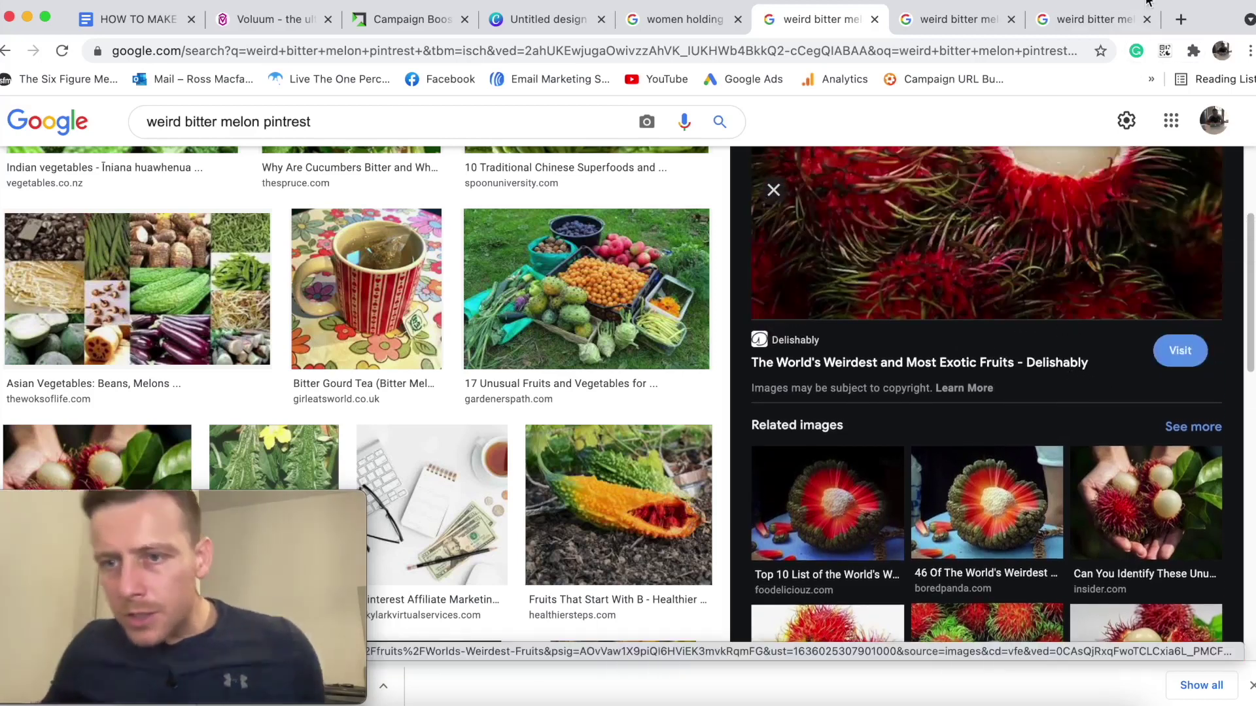
Search Google for "delishably" in a new tab.
left_click(1182, 19)
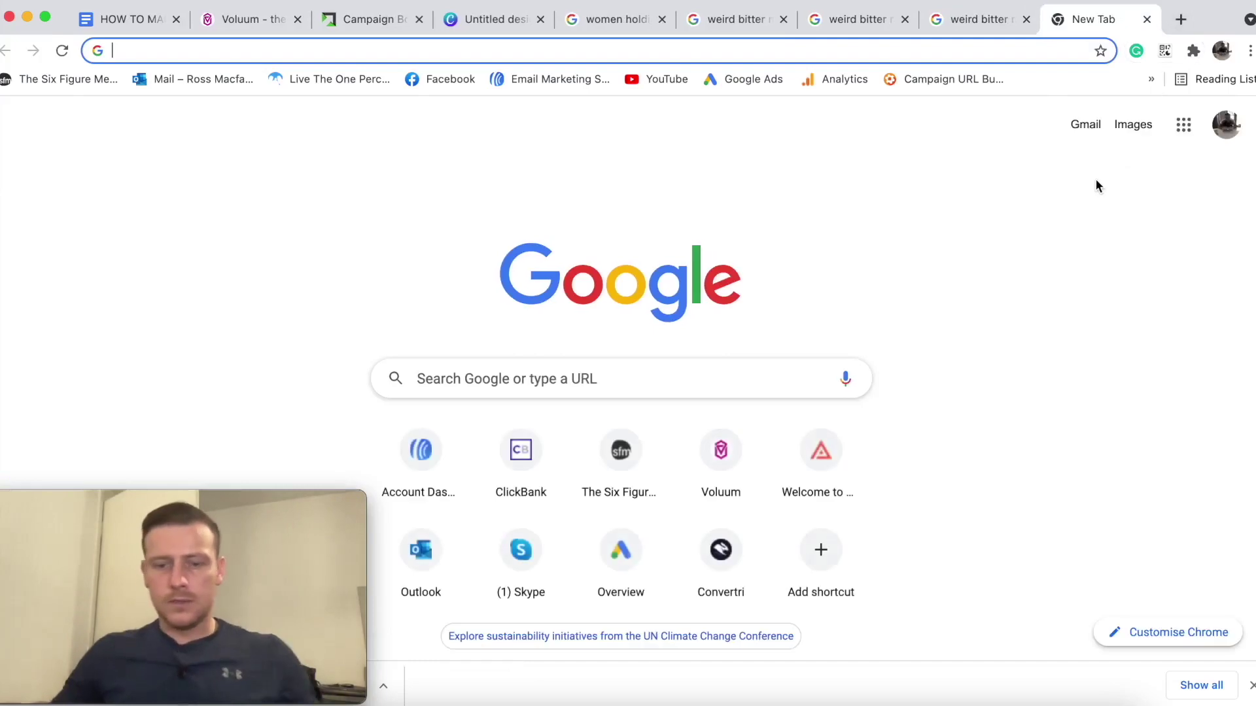
type("delisha")
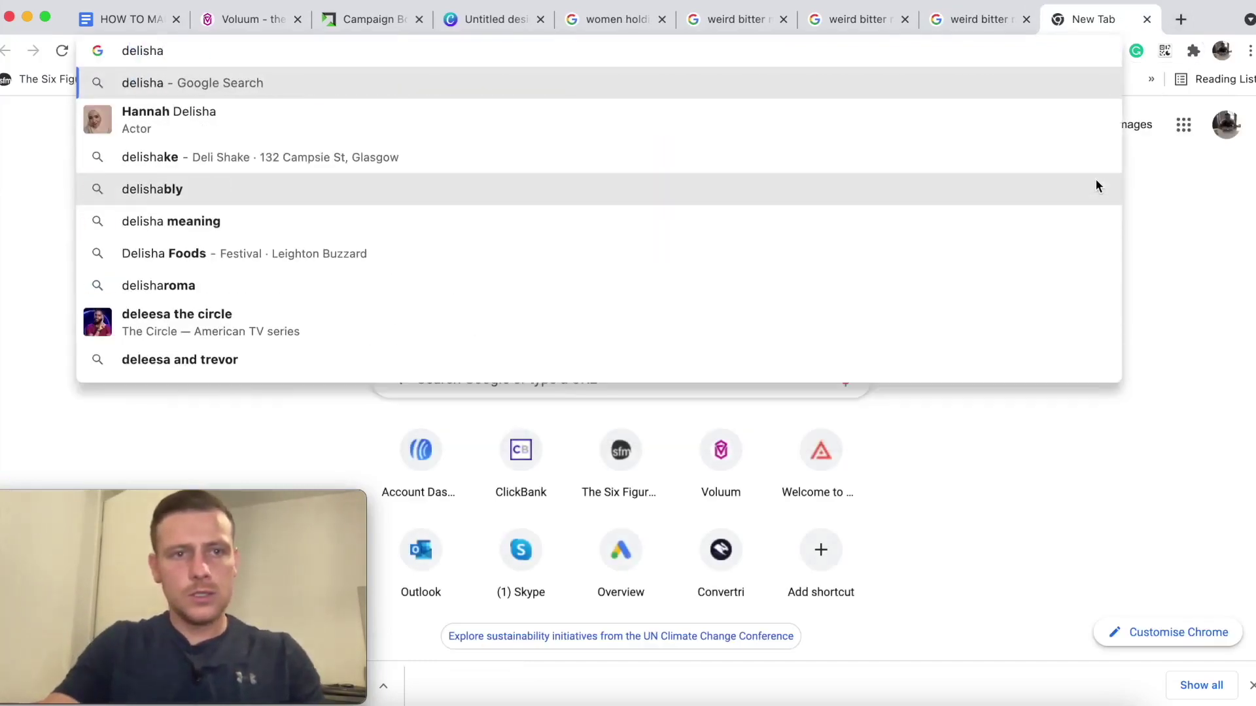
left_click(270, 188)
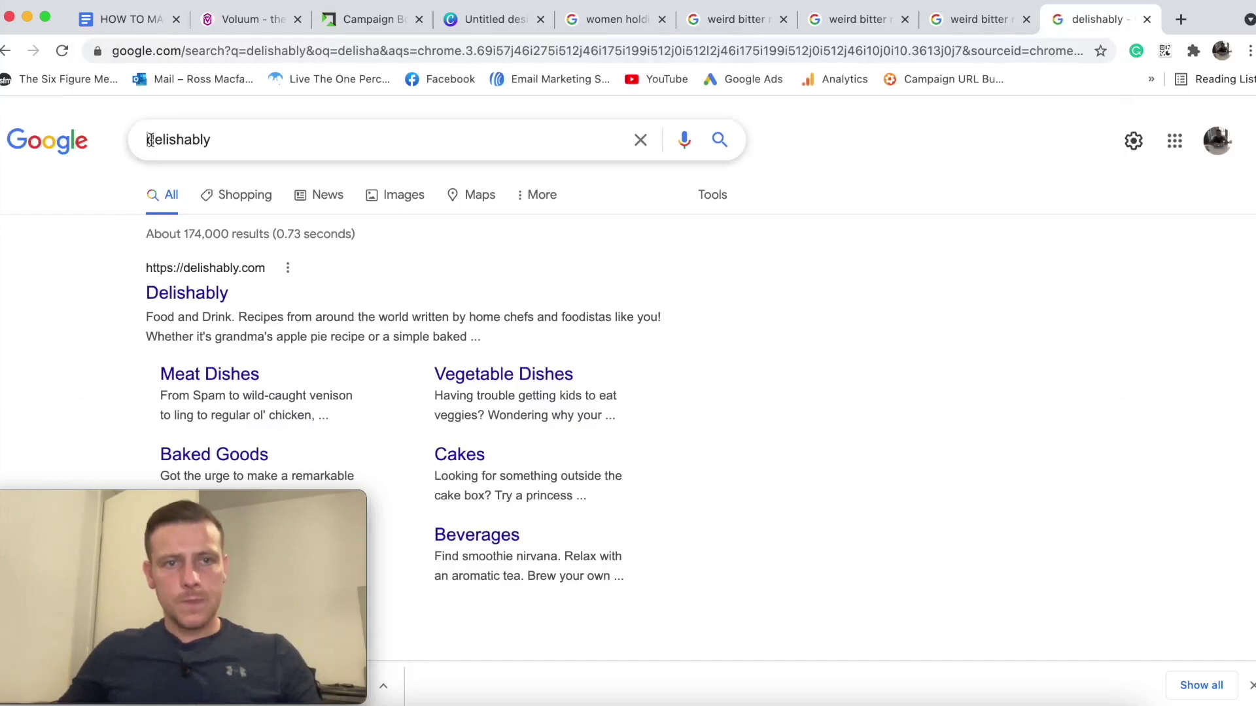
Change the search to "women holding delishably" and view its image results.
left_click(151, 140)
type("women holding")
key("Return")
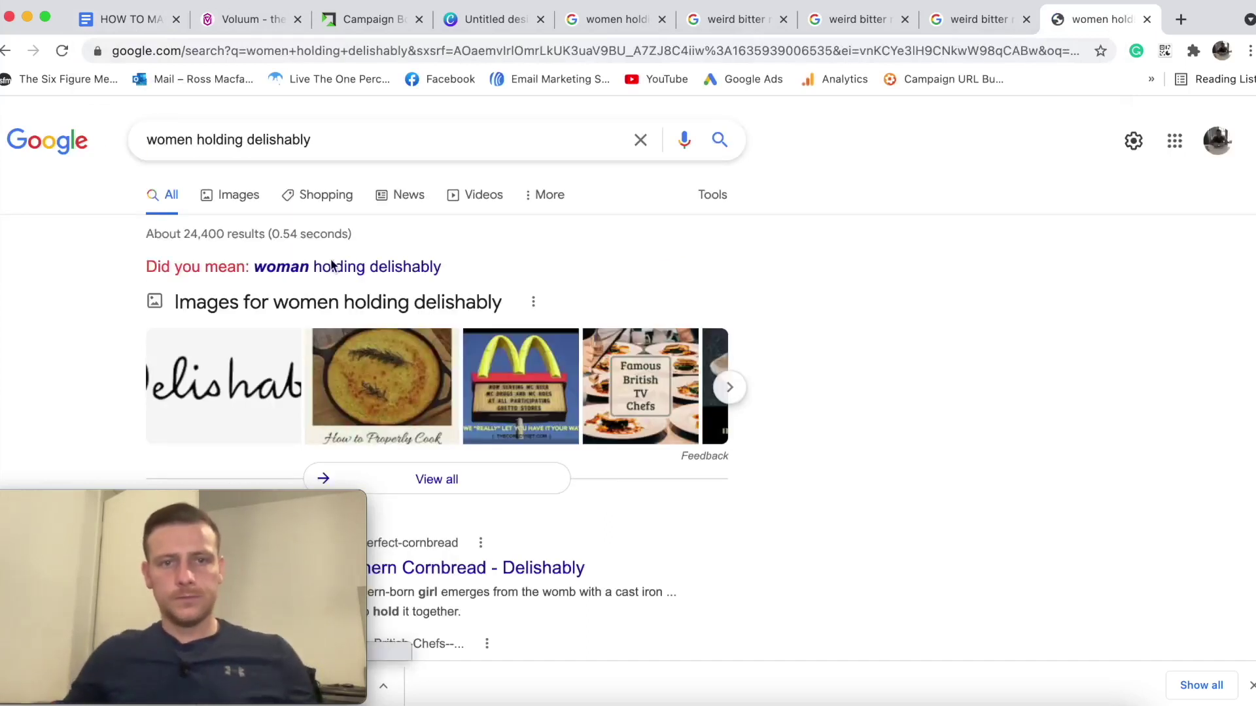
left_click(239, 196)
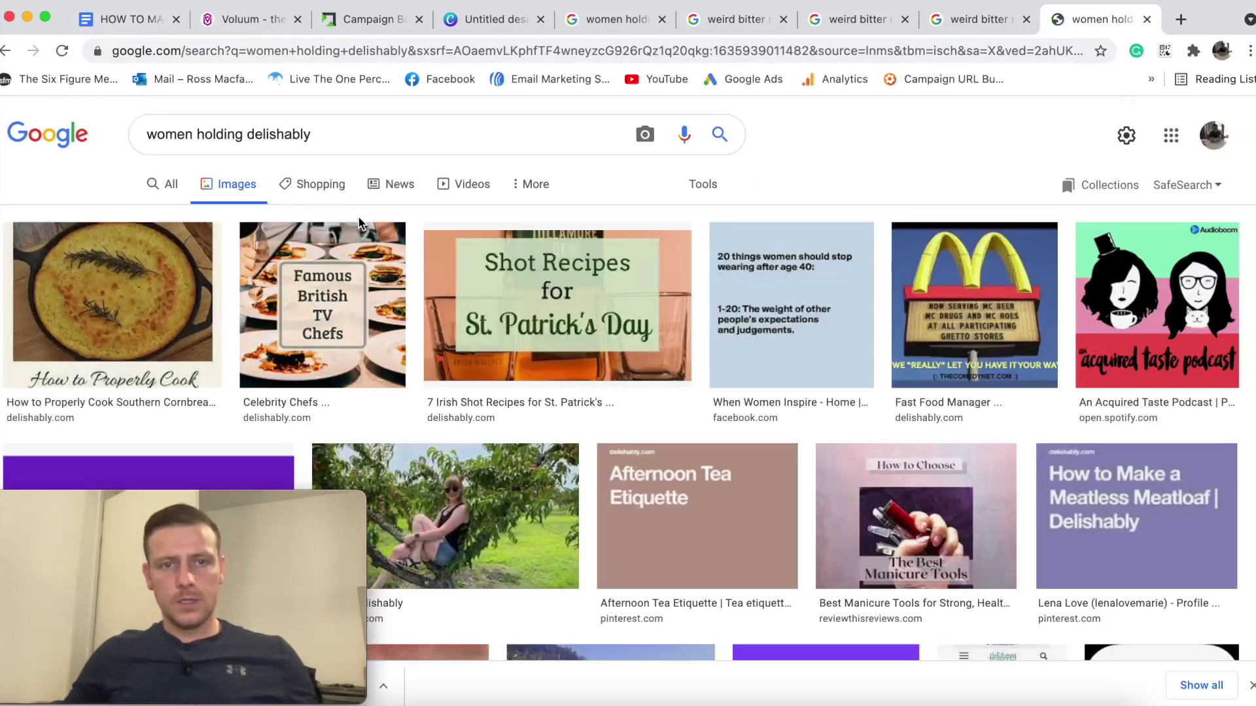
scroll(265, 143, "down", 1)
Switch to the suggested search "woman holding delishably", look through its image results and close that tab.
left_click(338, 124)
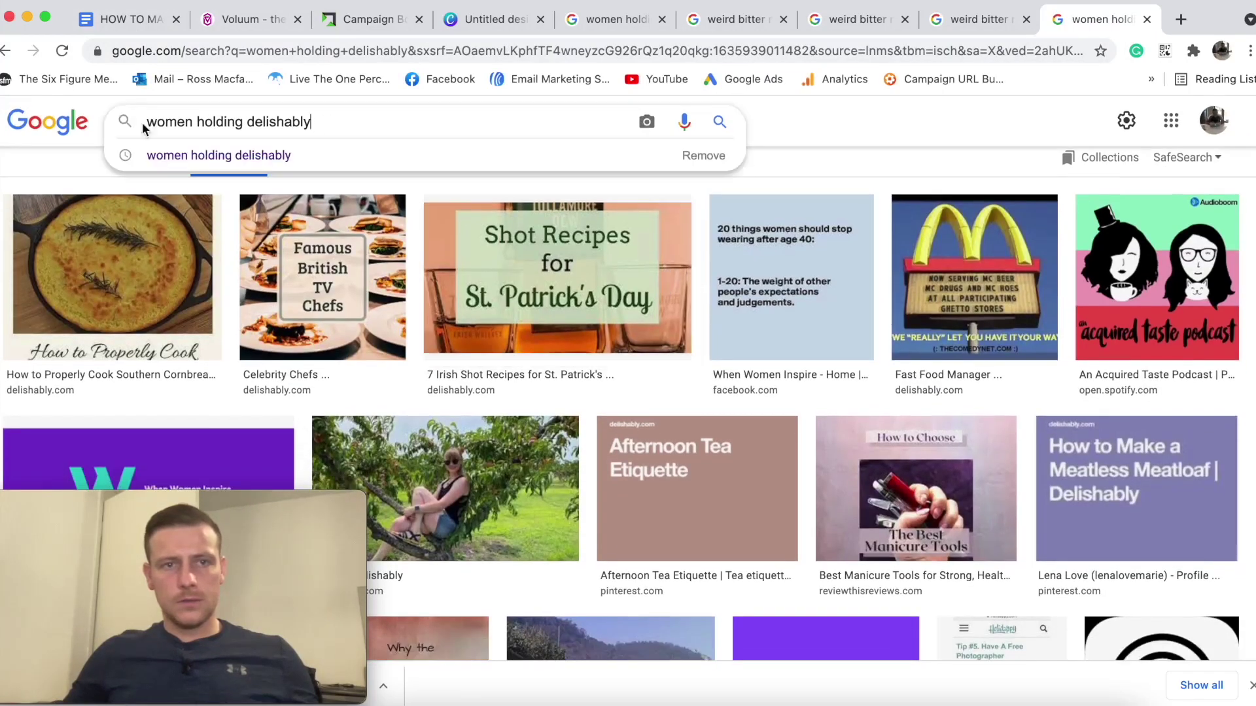
key("Return")
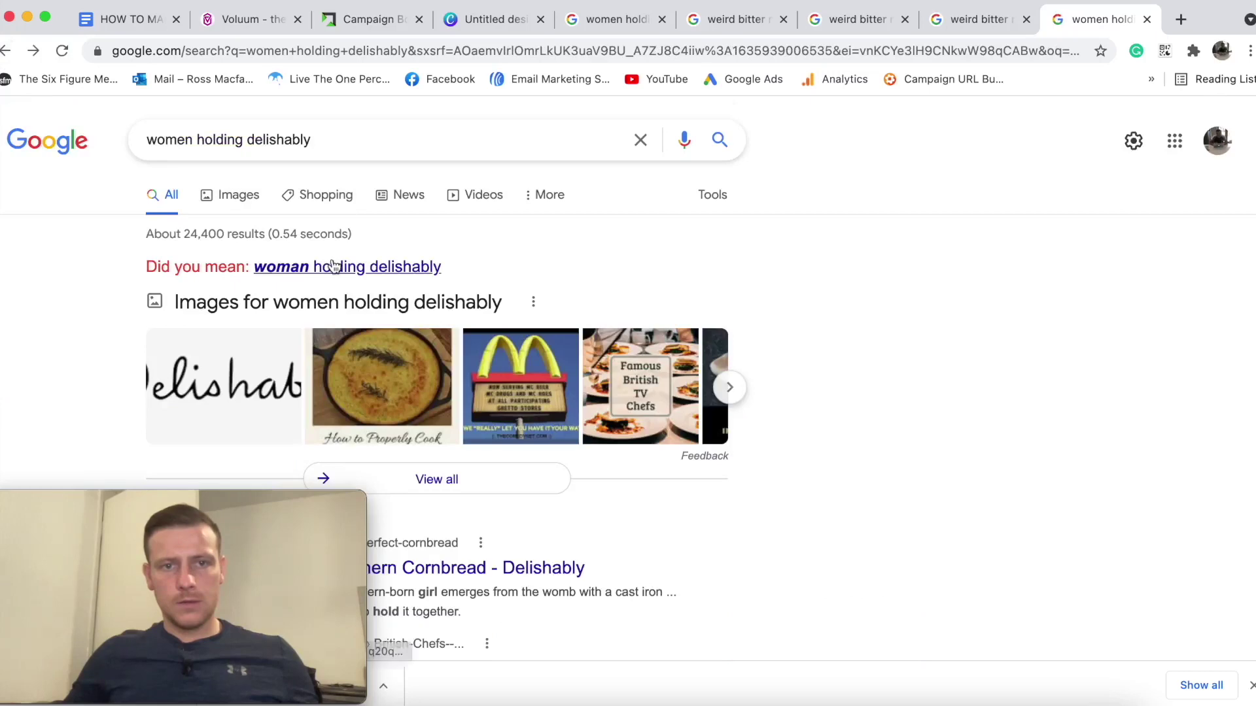
left_click(334, 264)
scroll(406, 239, "down", 5)
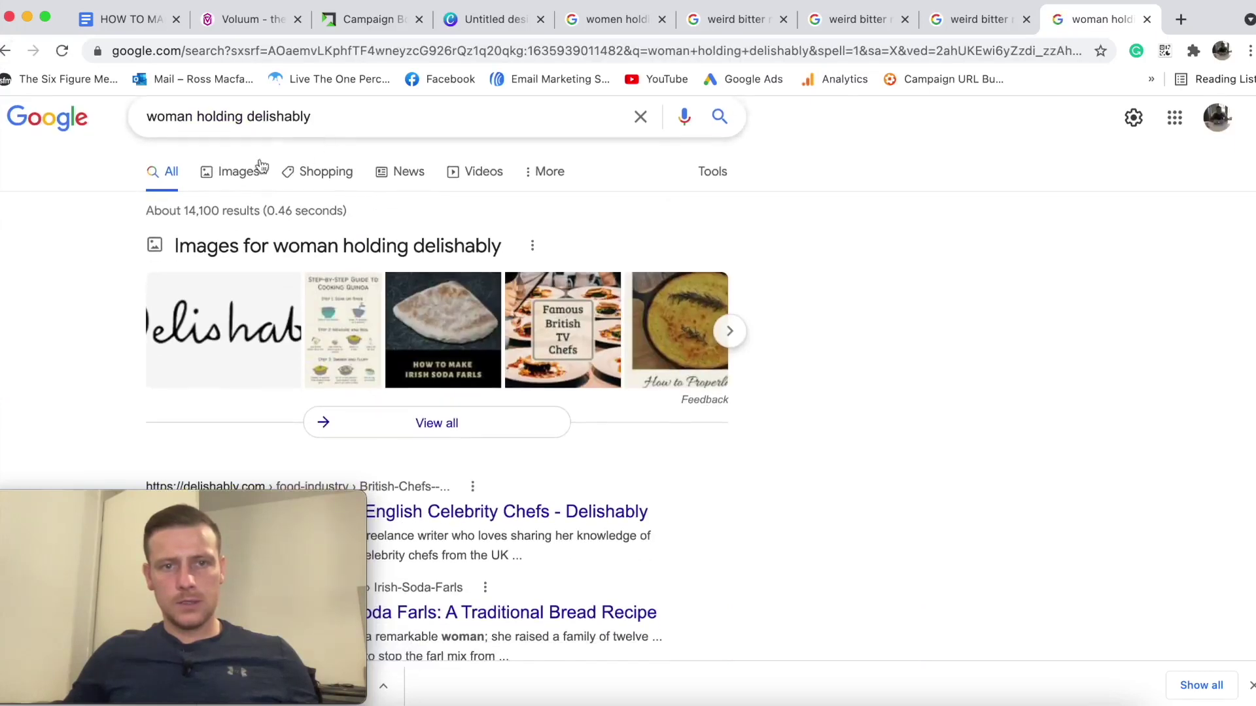
scroll(276, 113, "up", 5)
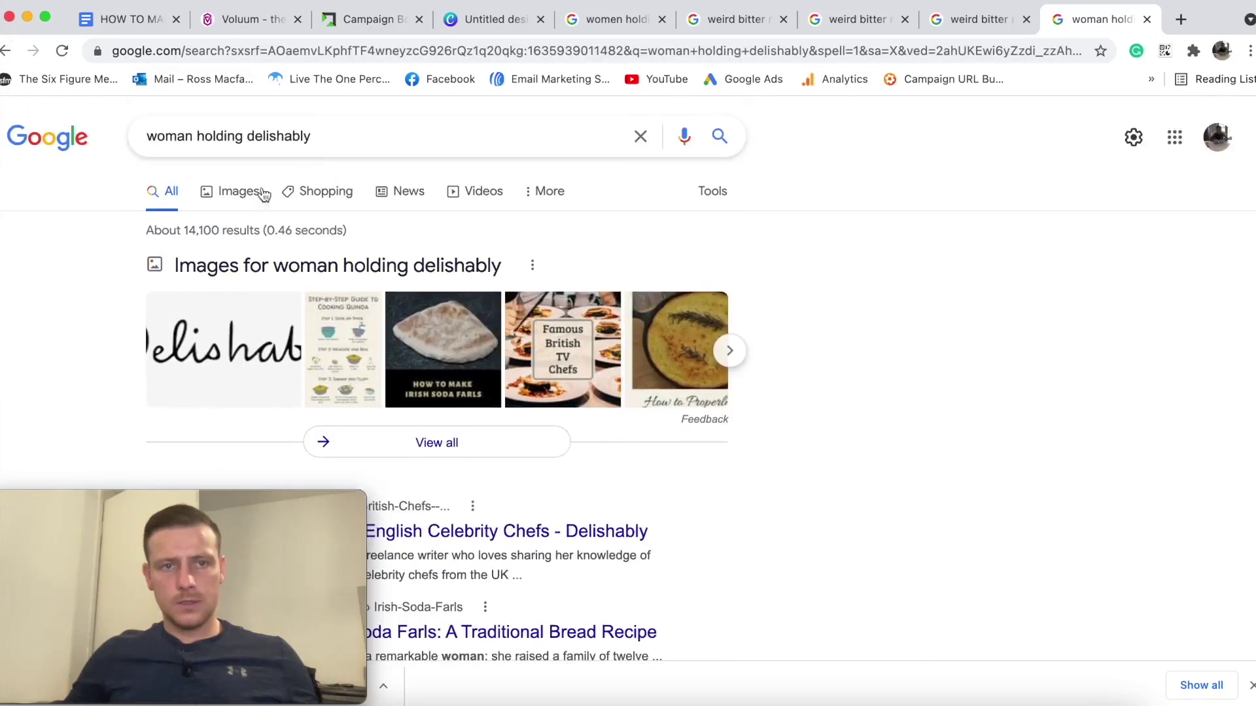
left_click(237, 191)
scroll(805, 371, "down", 8)
scroll(805, 372, "up", 10)
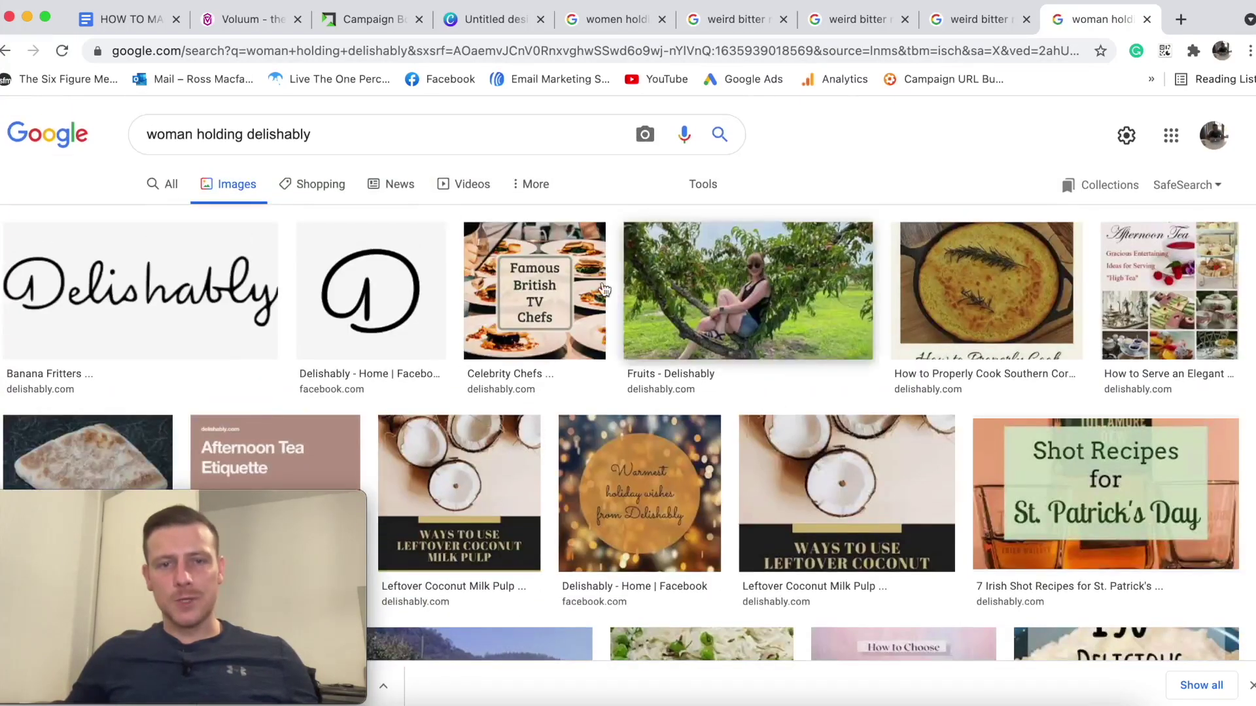
left_click(1146, 22)
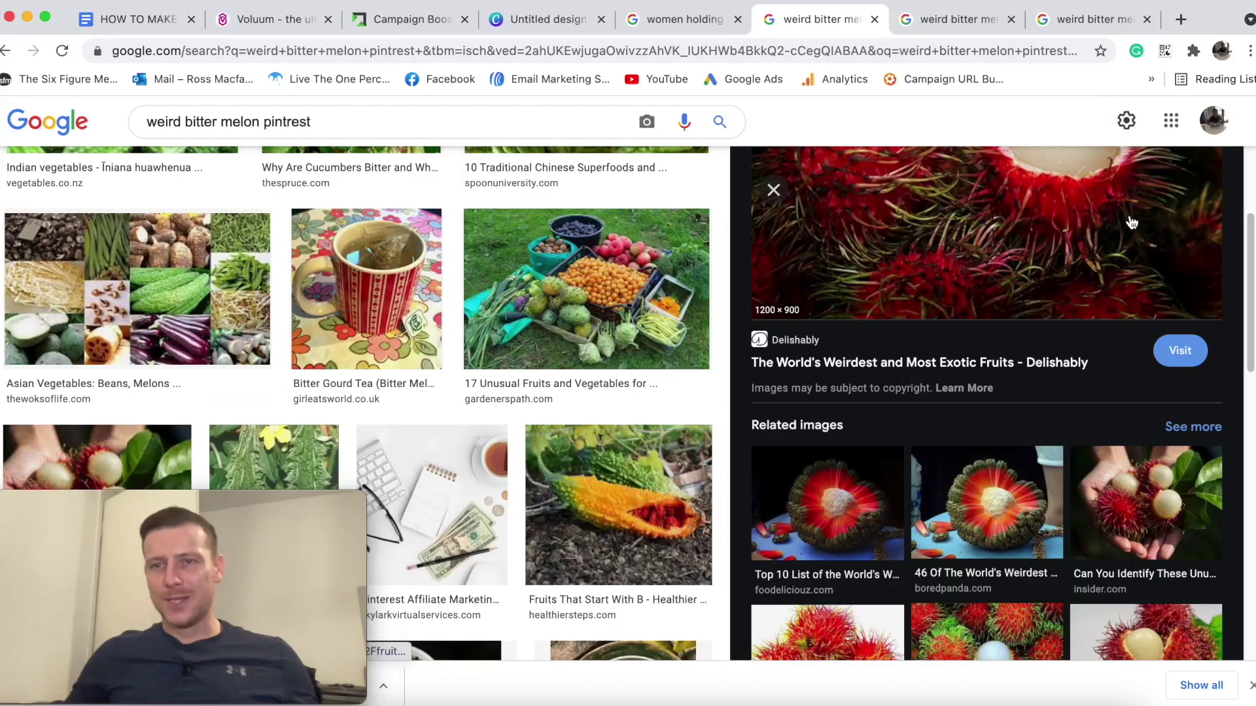
Return to the Insider picture of hands holding rambutans and look through its related fruit images again.
scroll(1008, 301, "down", 4)
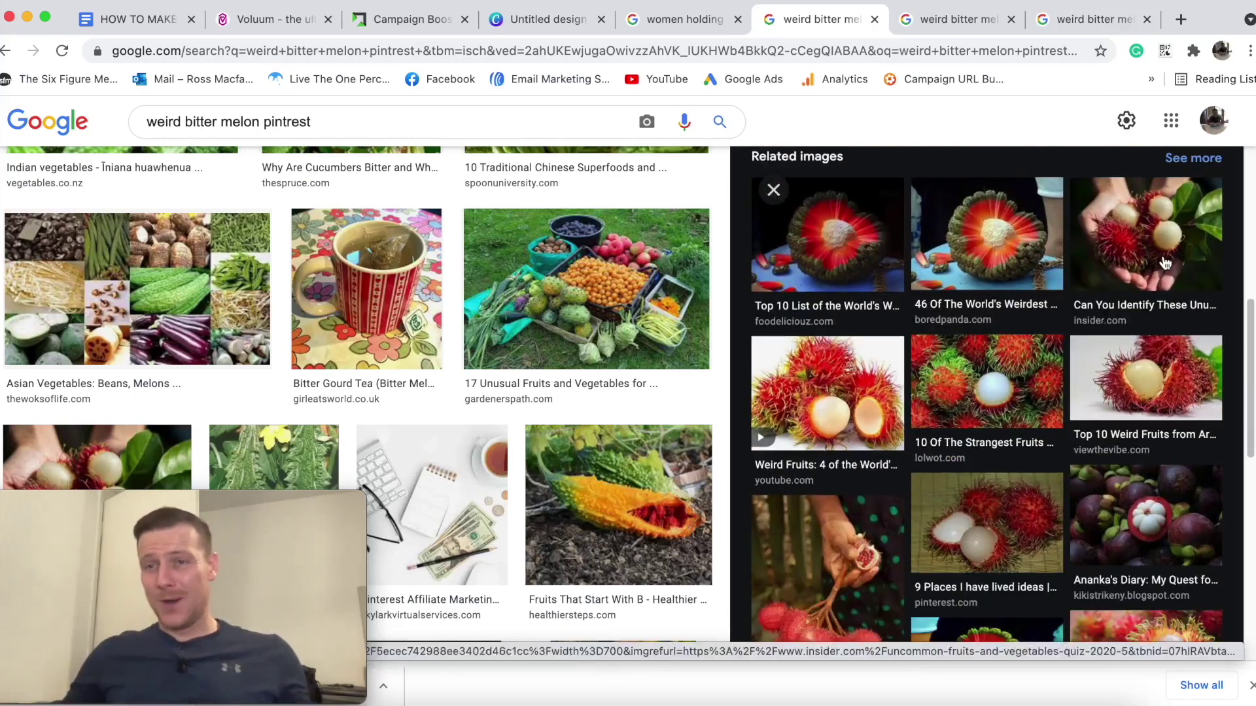
scroll(812, 339, "up", 5)
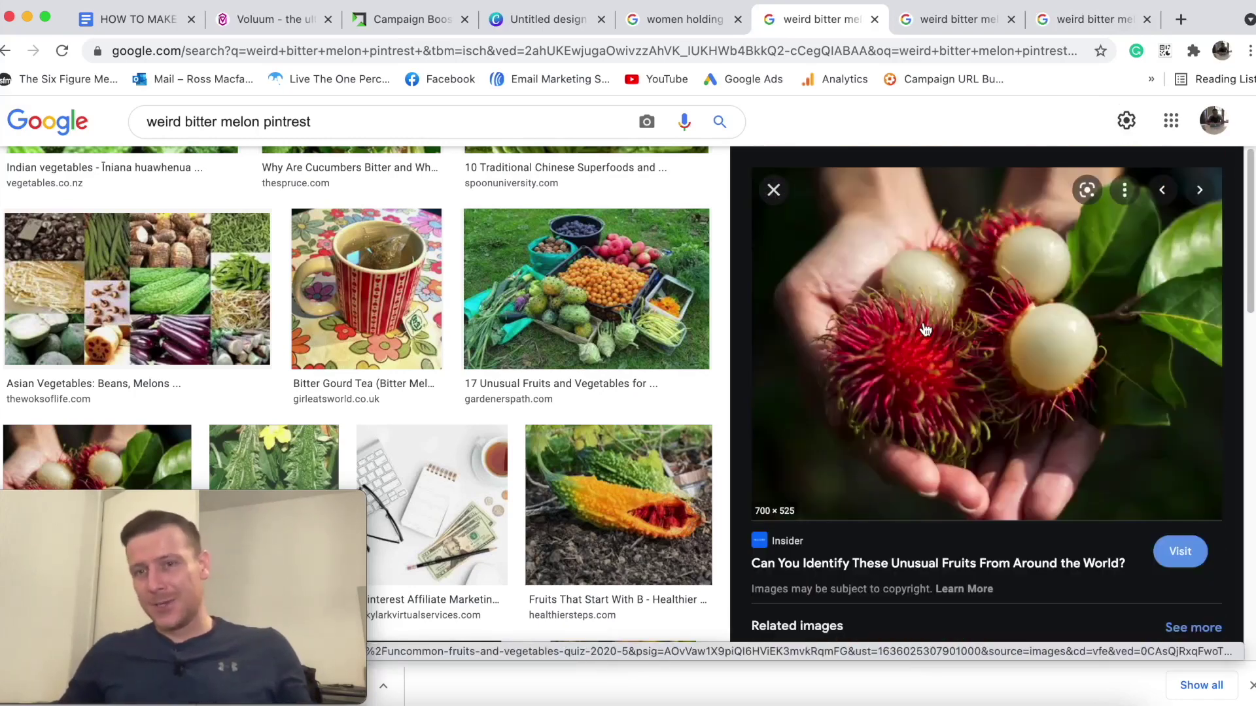
scroll(1005, 318, "down", 10)
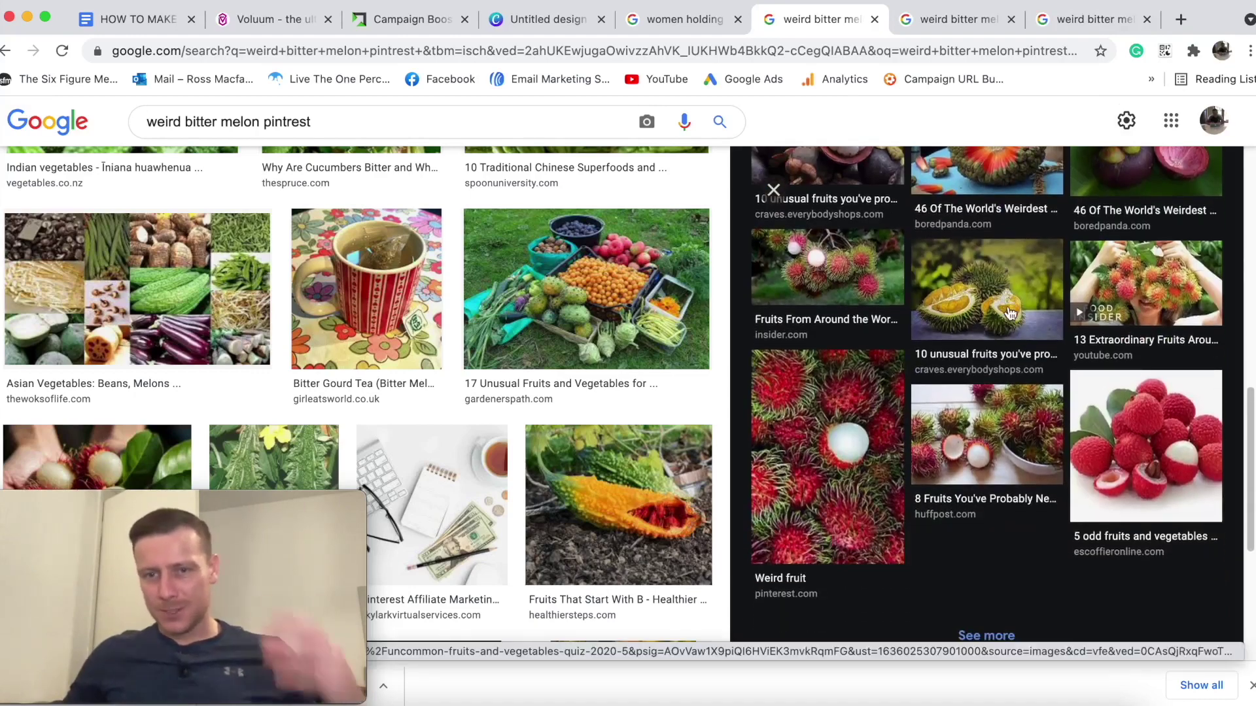
scroll(1010, 313, "up", 10)
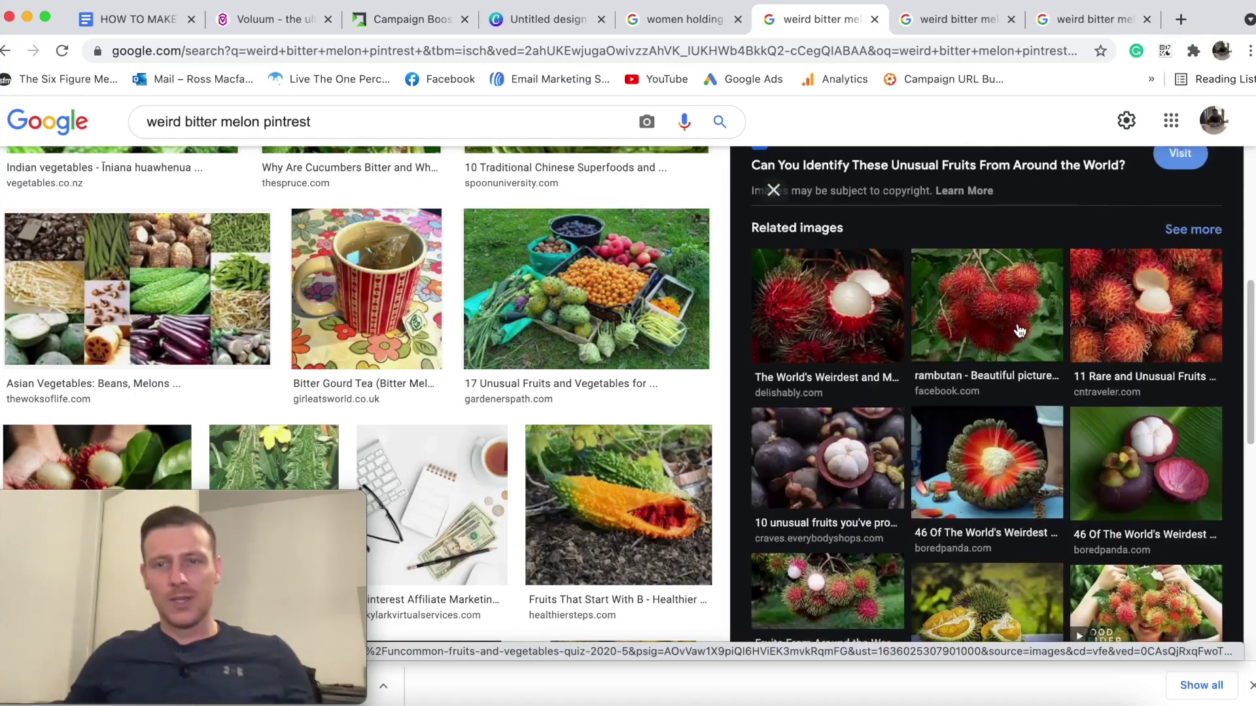
Open the related Facebook picture of a rambutan cluster and go back to the Insider preview.
scroll(1025, 325, "down", 5)
left_click(1011, 327)
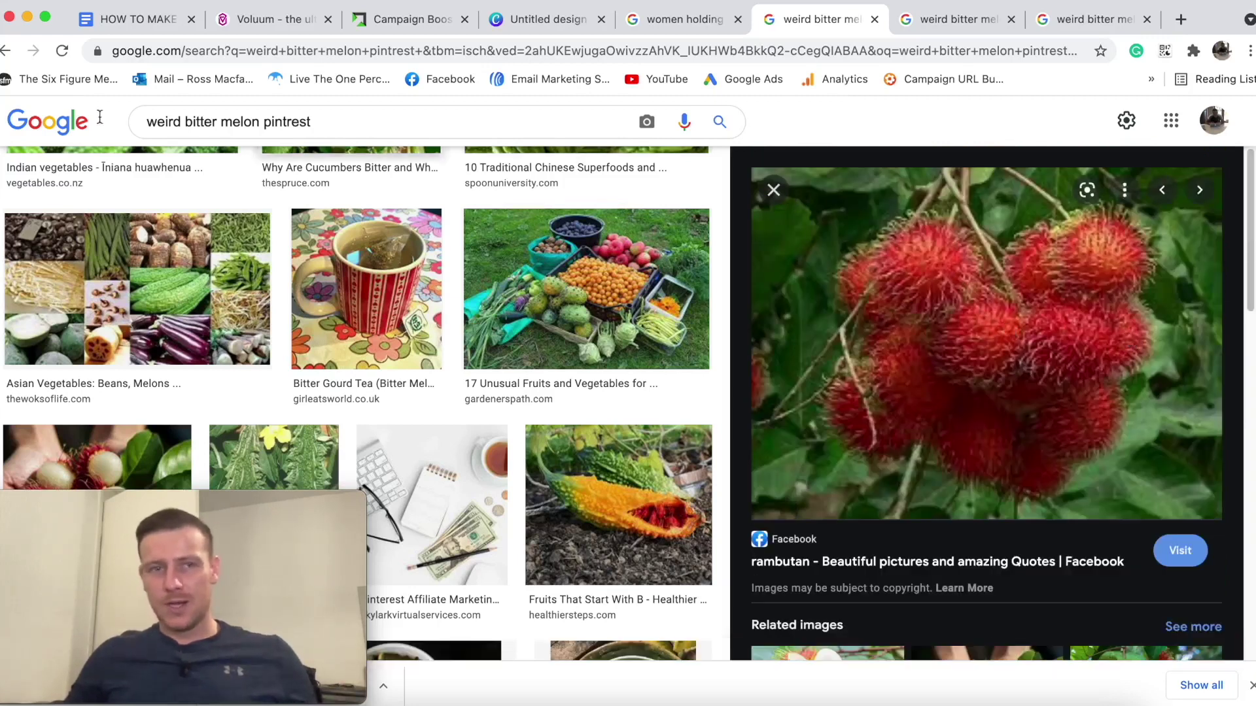
left_click(5, 50)
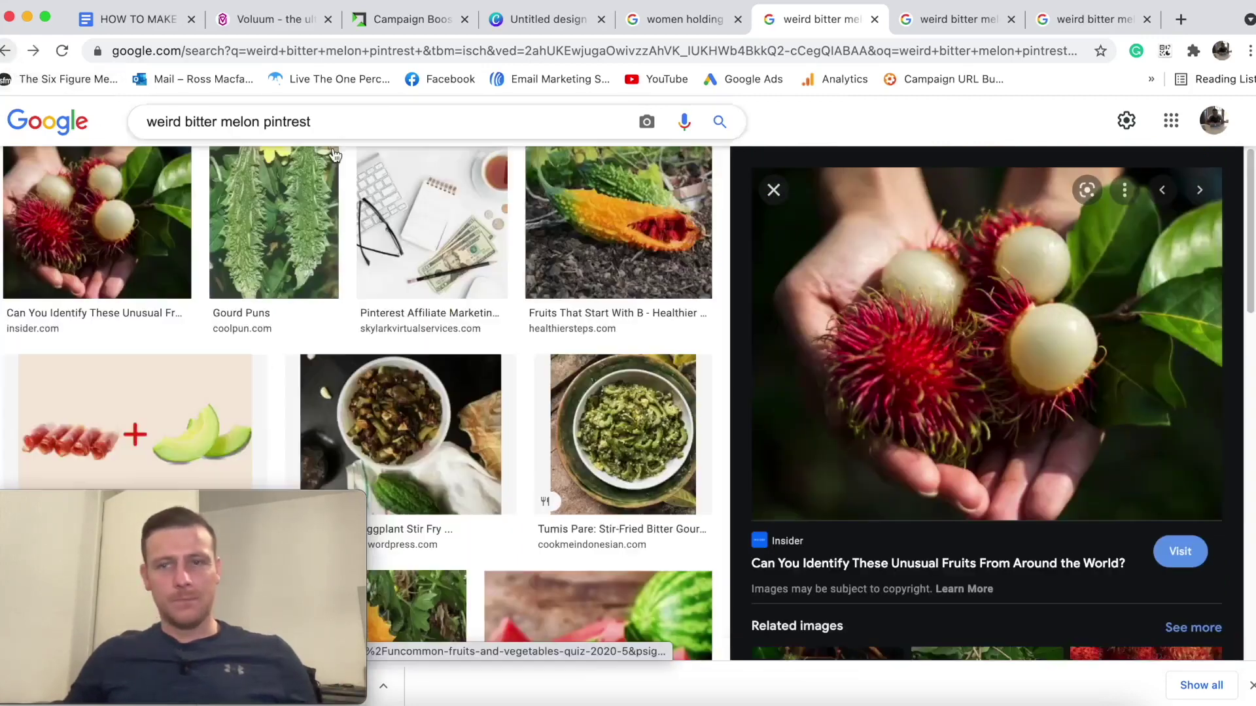
right_click(956, 331)
left_click(1020, 532)
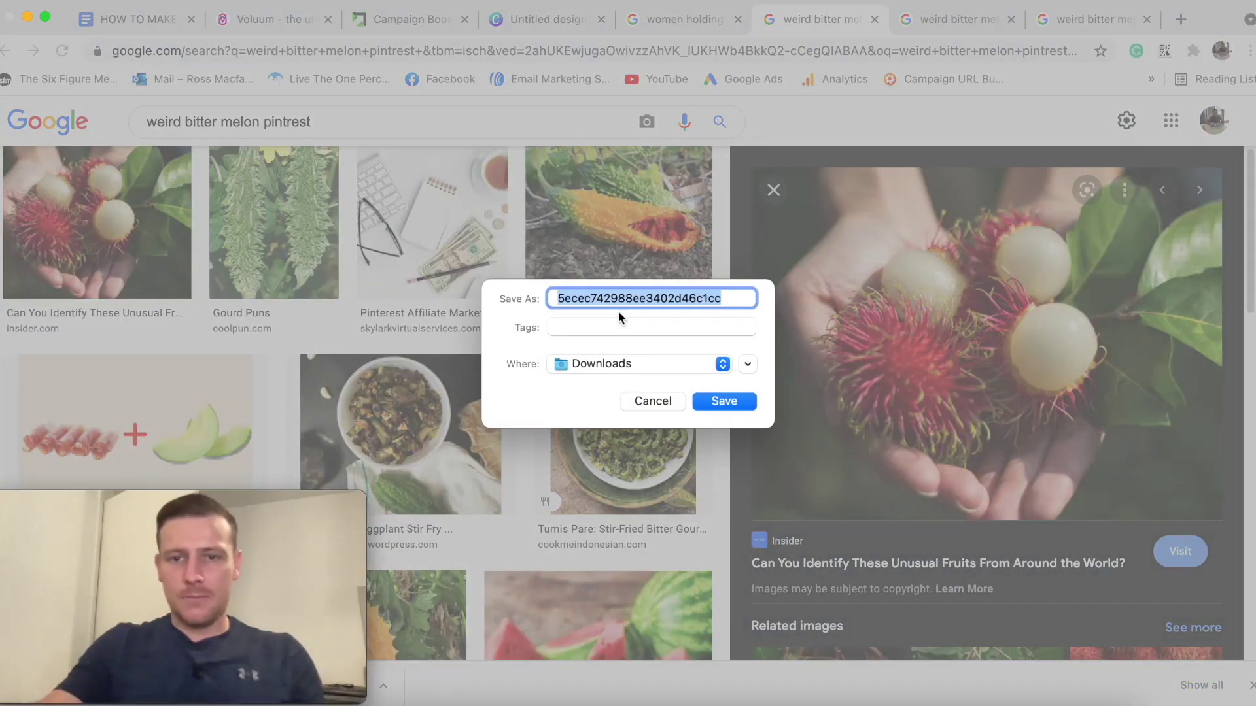
left_click(720, 401)
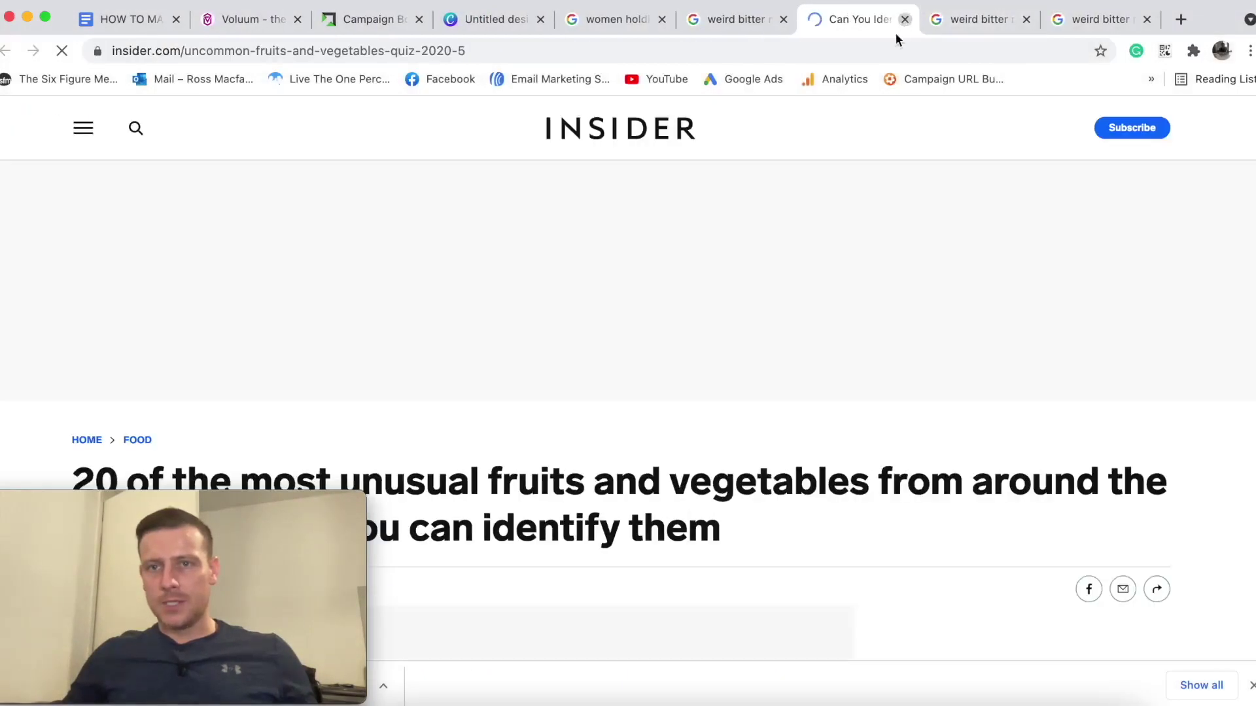
left_click(904, 18)
Save the photo of the woman holding bitter melons to Downloads as "Diabetes Image 2".
left_click(850, 19)
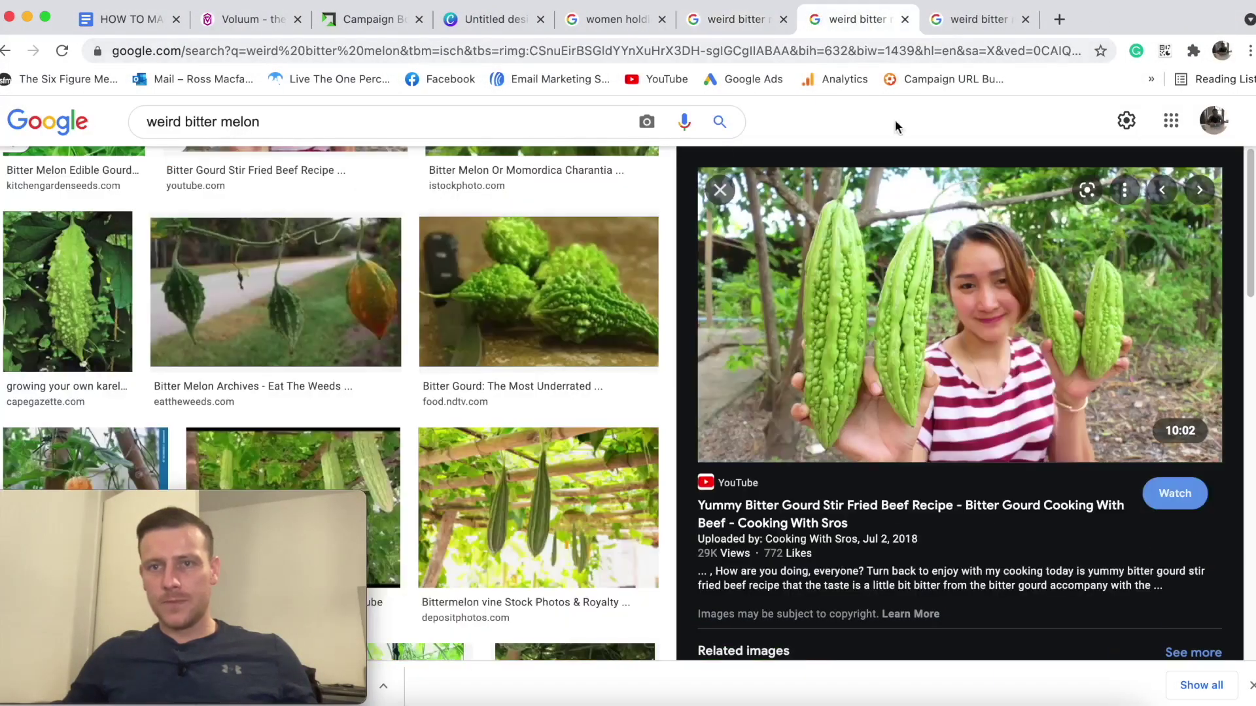
right_click(970, 306)
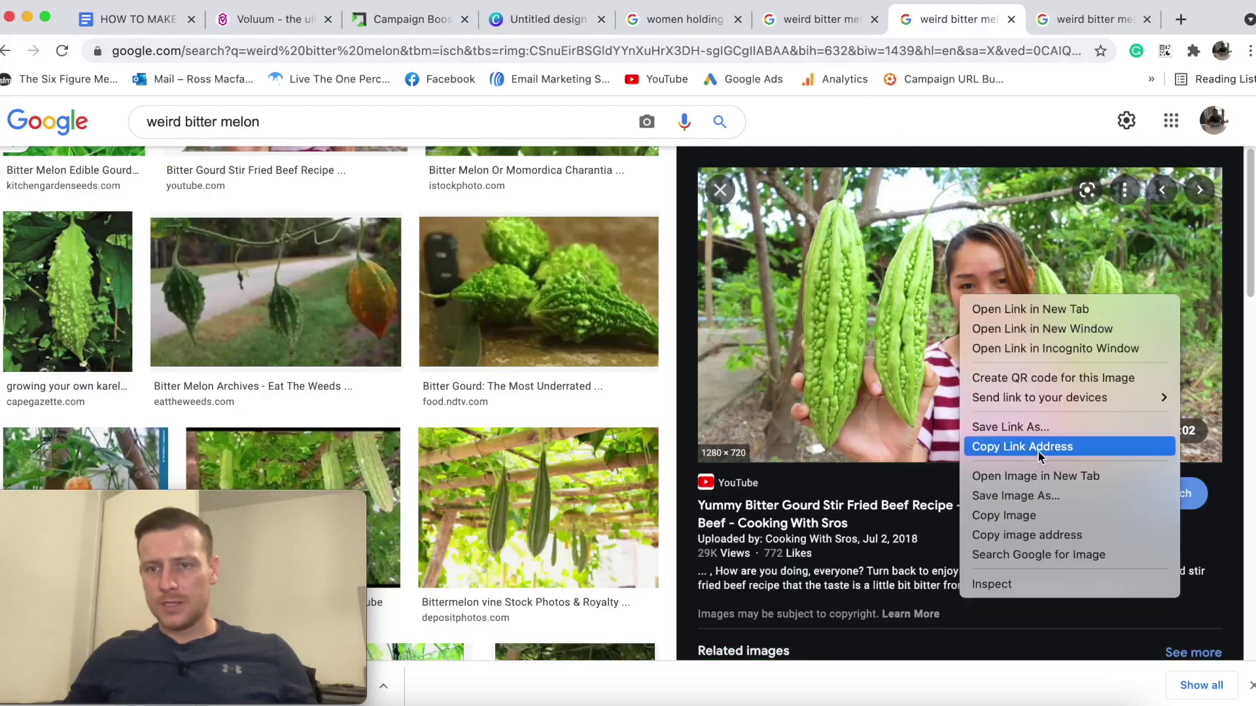
left_click(1030, 496)
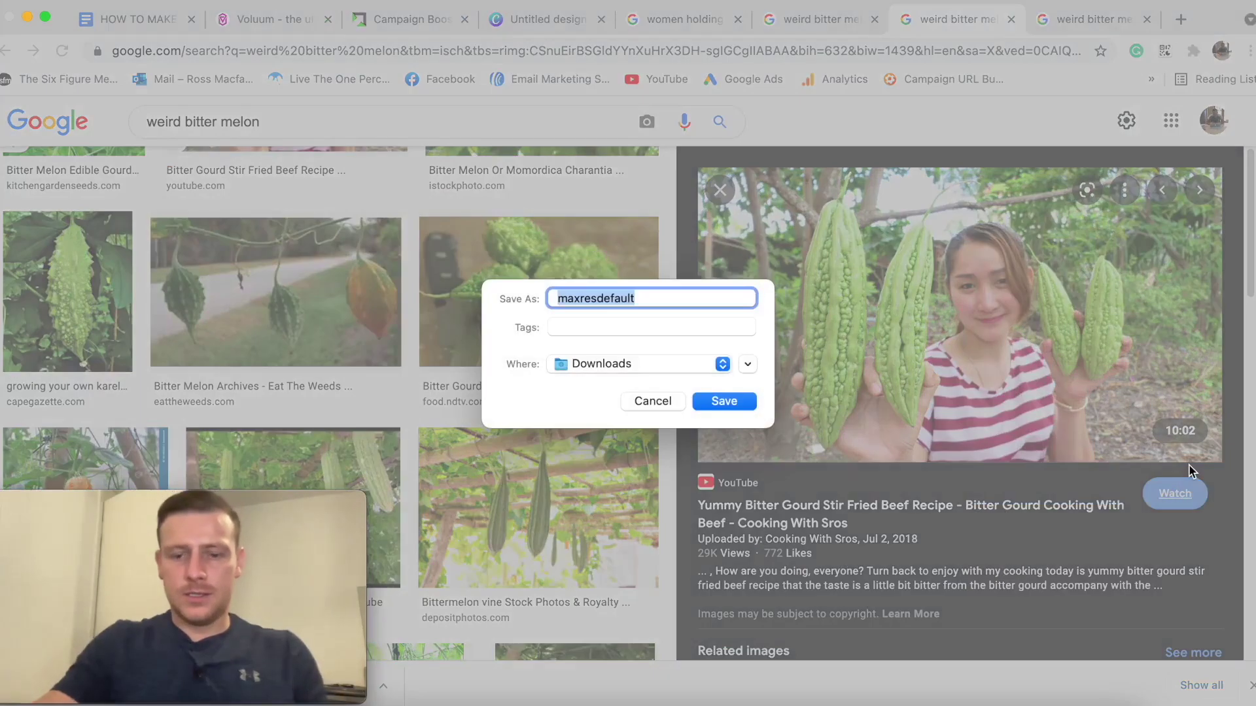
type("Diabetes Ima")
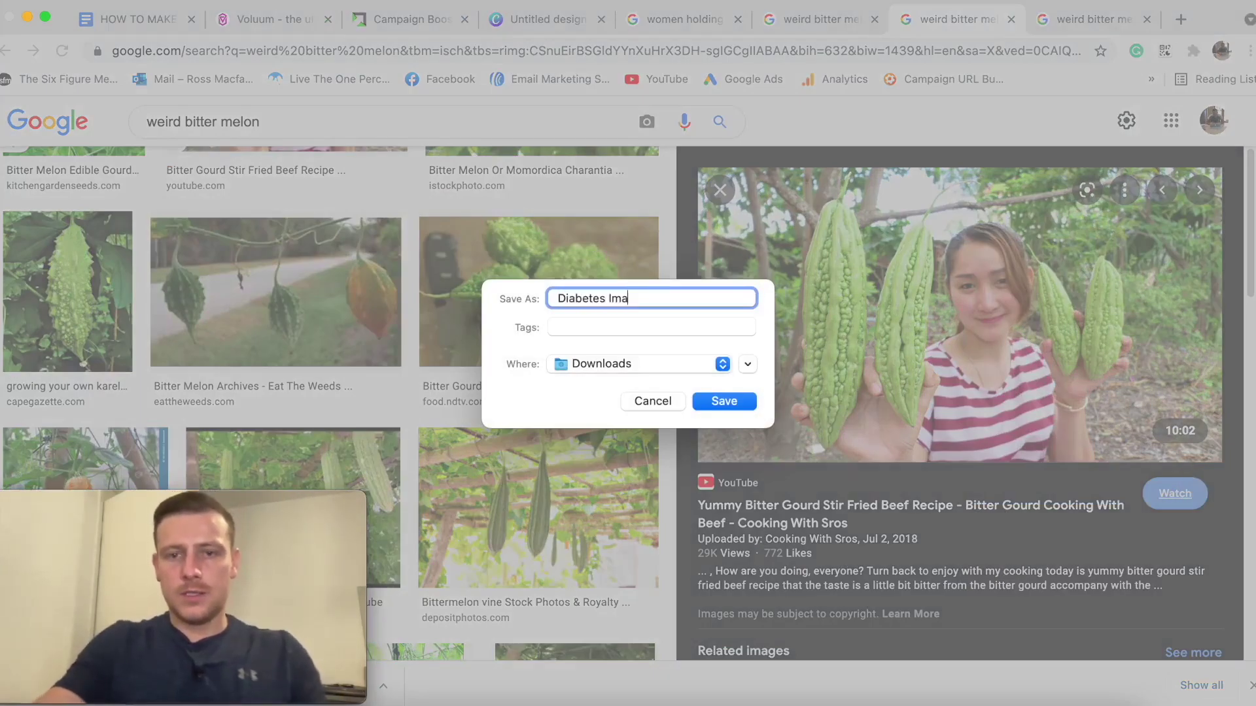
type("ge 2")
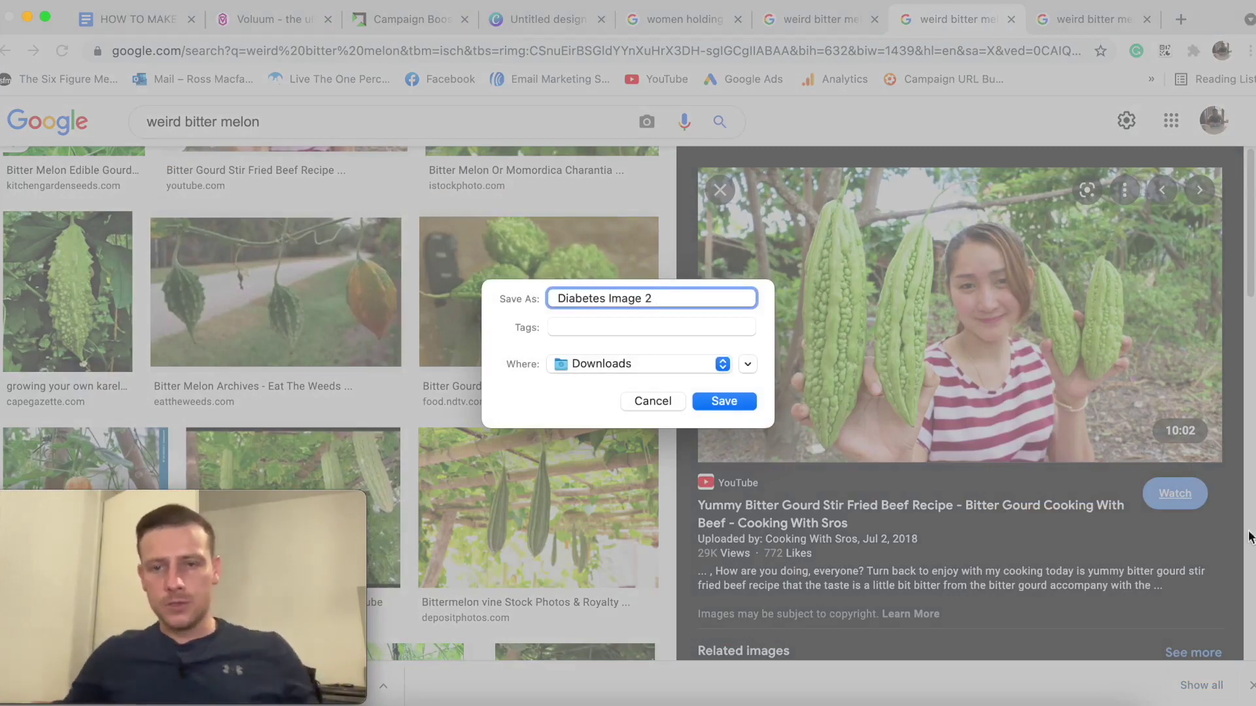
left_click(751, 401)
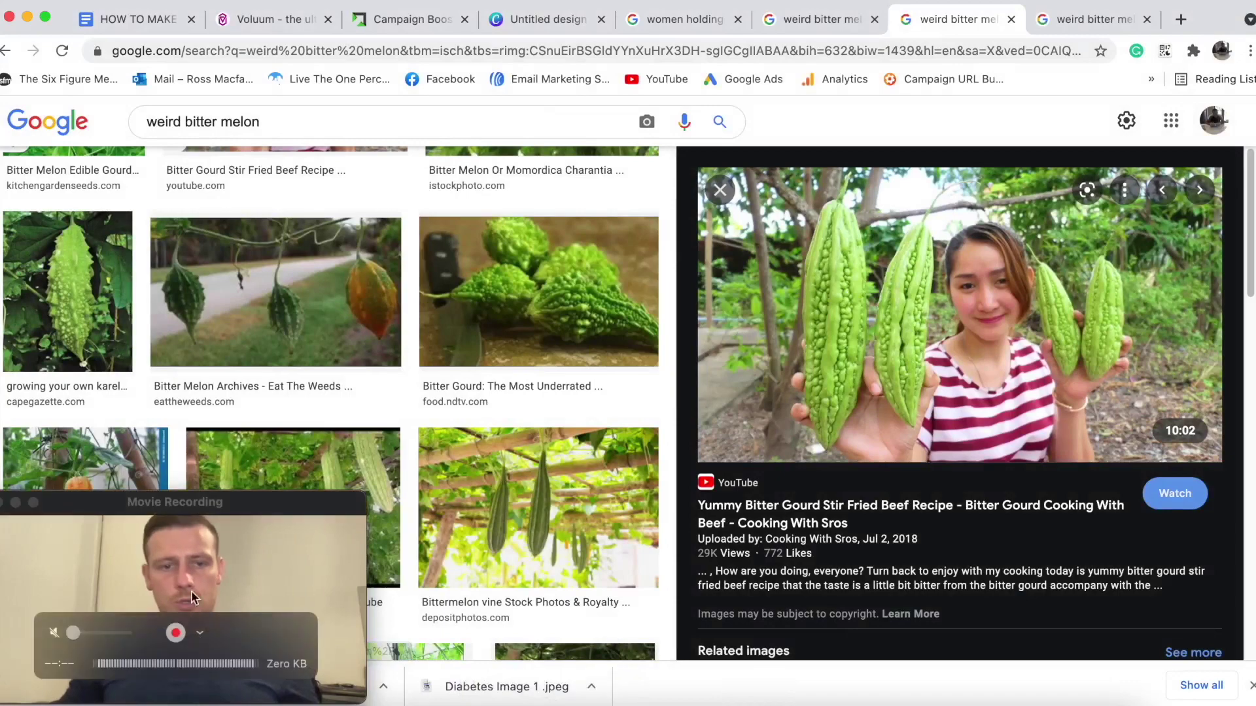
Examine the related bitter melon images and the white mulberry search results for another suitable photo.
mouse_move(218, 493)
left_mouse_down()
mouse_move(543, 506)
mouse_move(231, 501)
left_mouse_up()
scroll(989, 453, "down", 5)
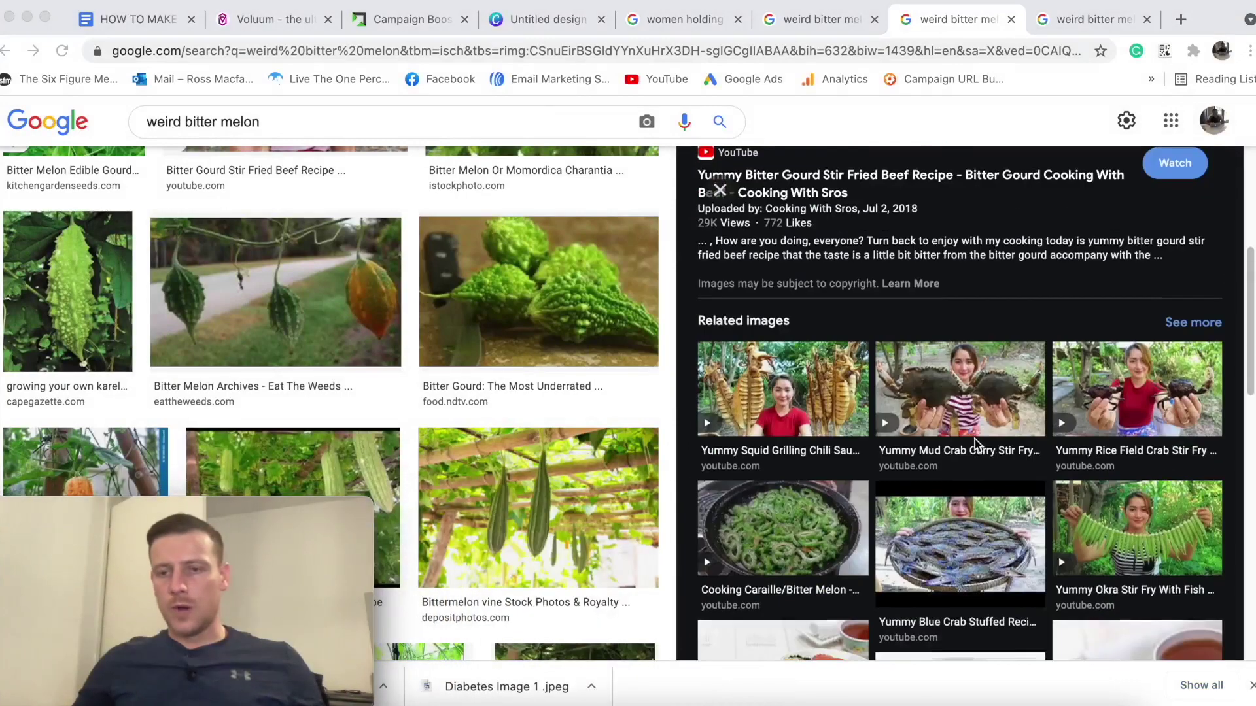
scroll(975, 478, "down", 3)
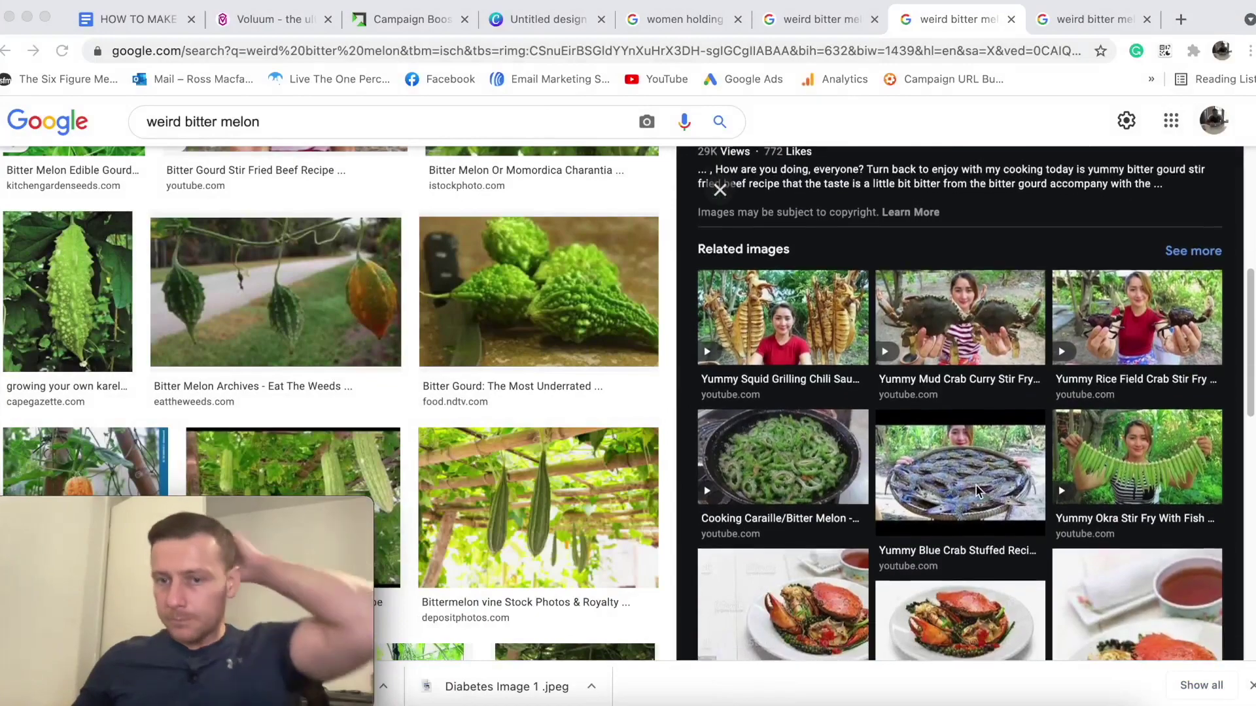
scroll(969, 463, "up", 10)
left_click(818, 19)
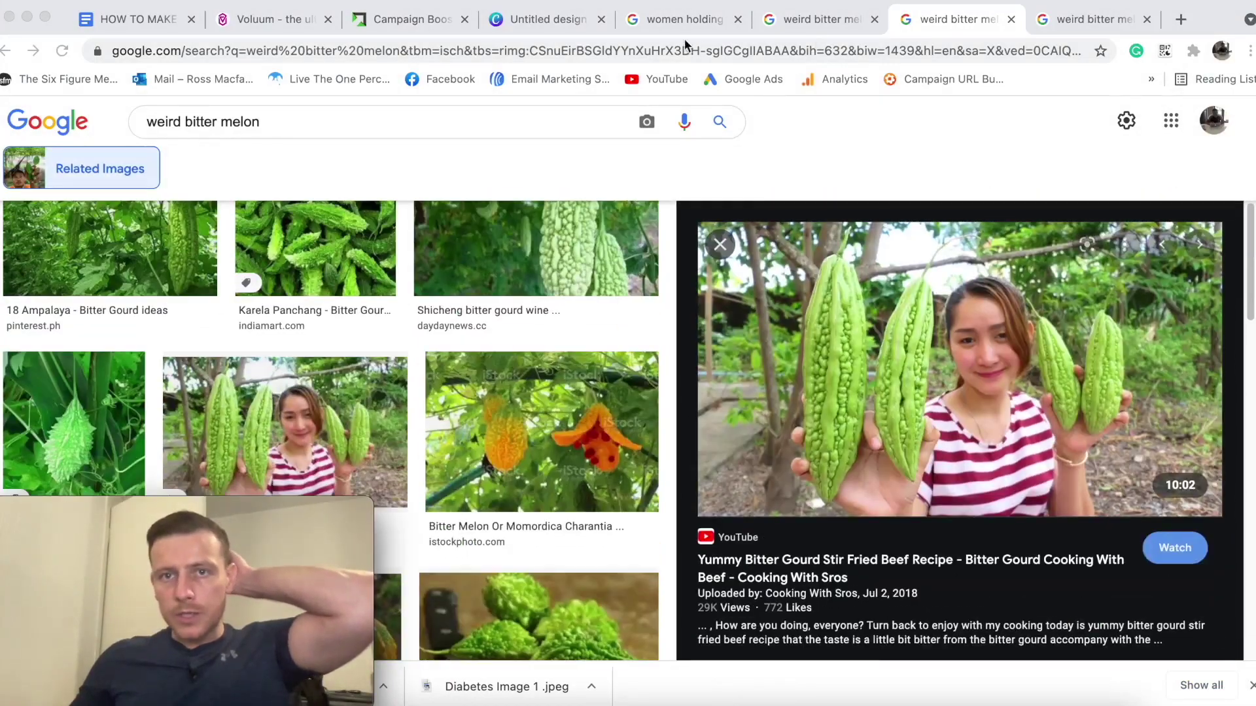
left_click(684, 19)
scroll(1042, 385, "down", 7)
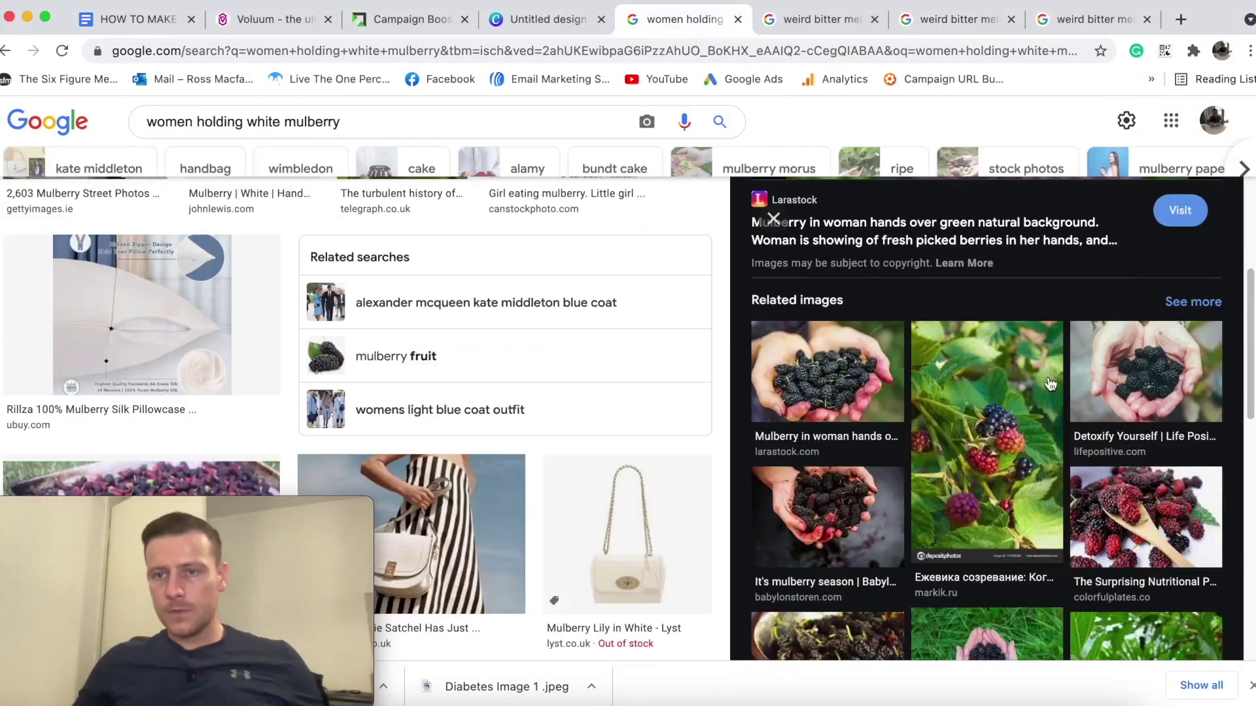
scroll(1020, 327, "up", 5)
right_click(957, 247)
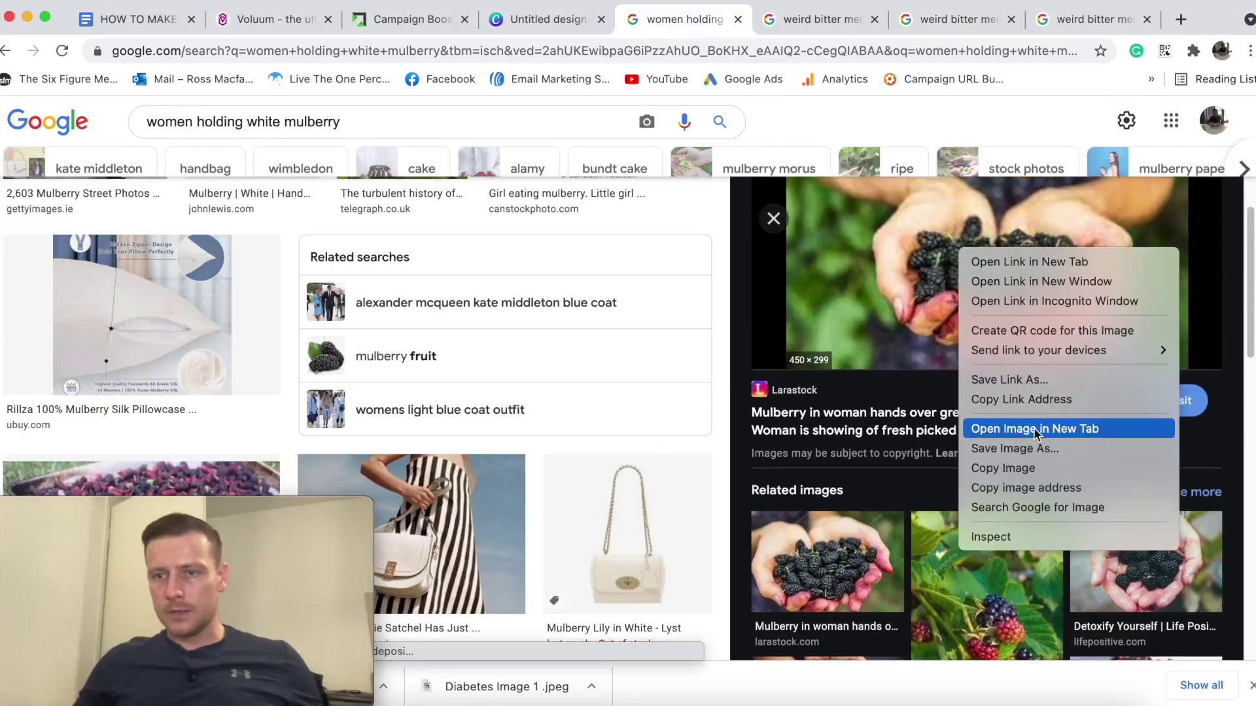
left_click(548, 19)
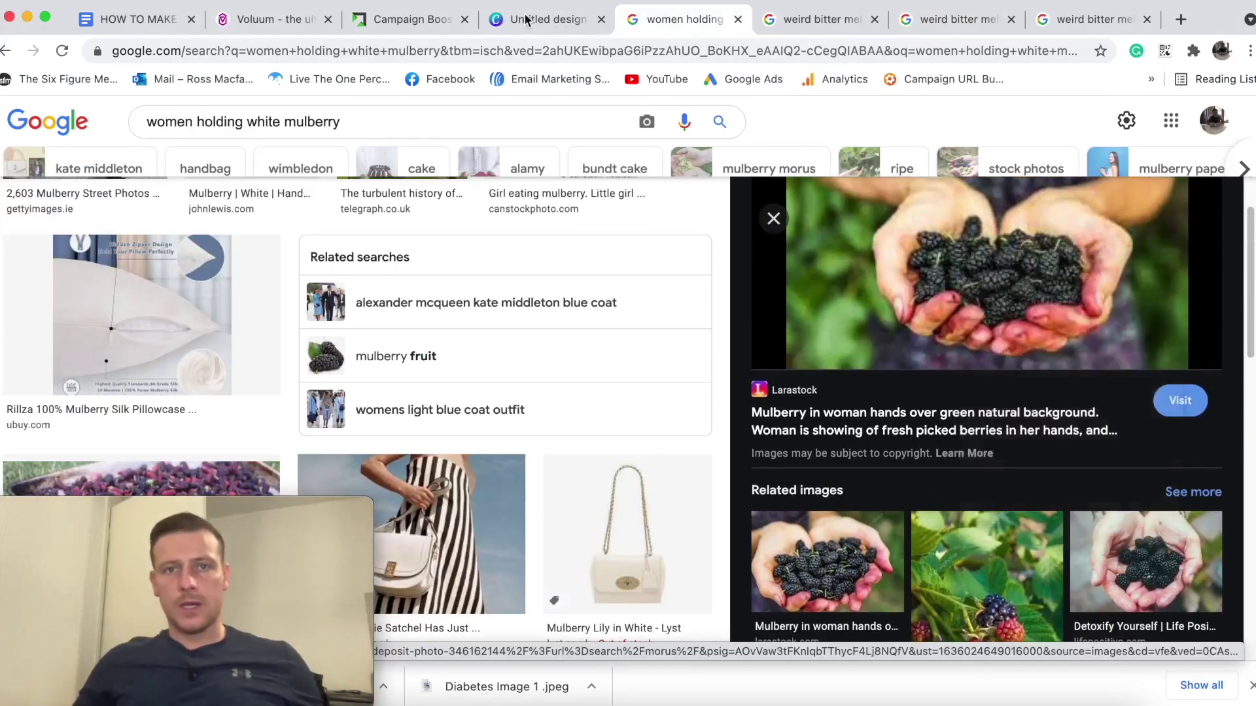
Switch to the Canva design and upload "Diabetes Image 2 .jpeg" from Downloads.
left_click(548, 19)
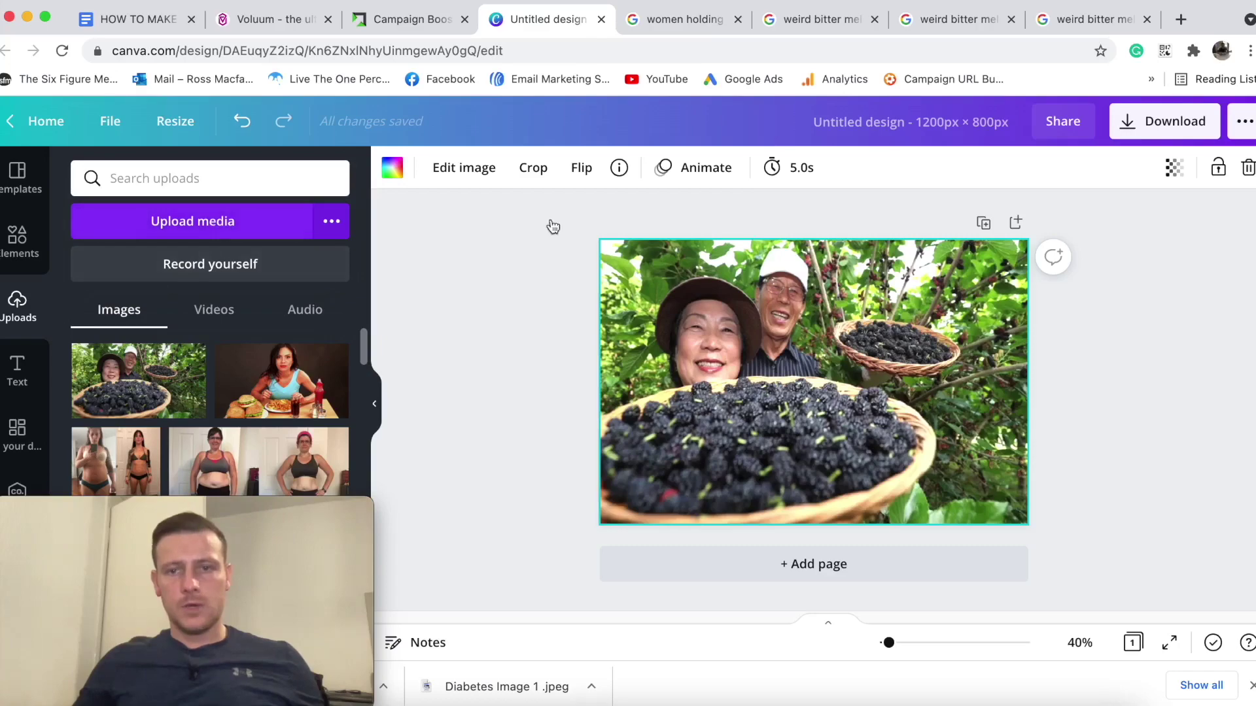
left_click(193, 221)
left_click(254, 263)
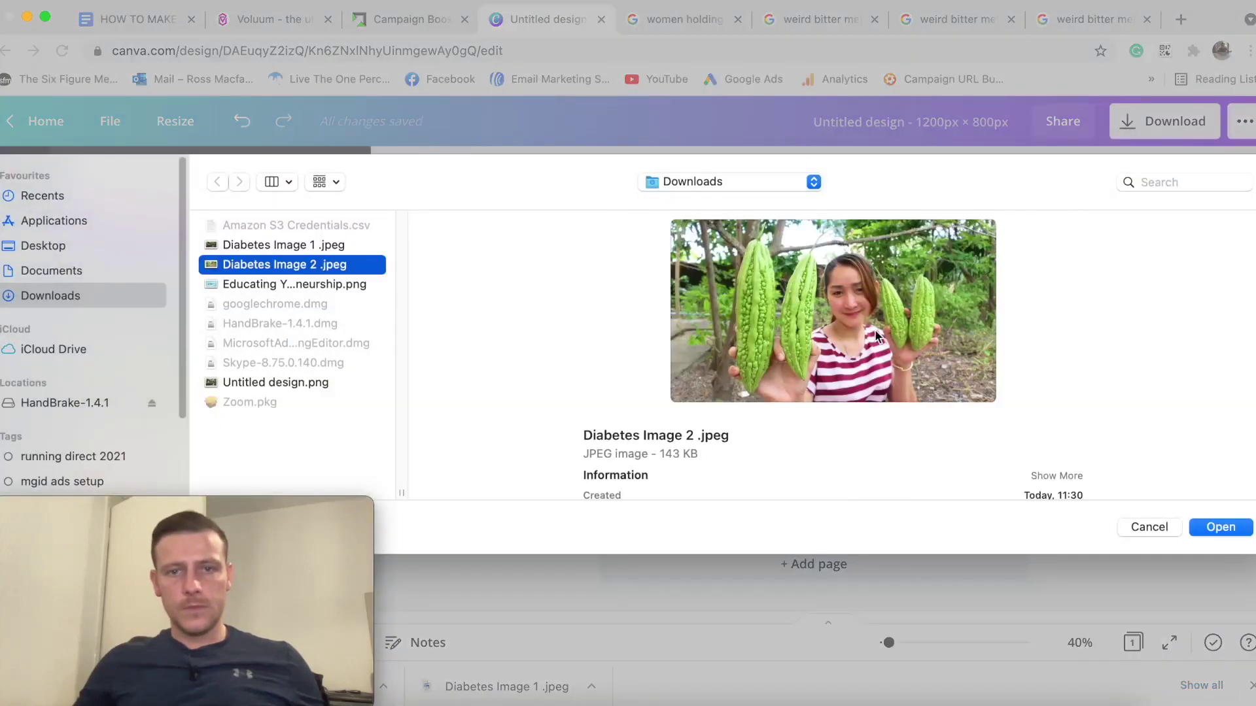
left_click(1221, 527)
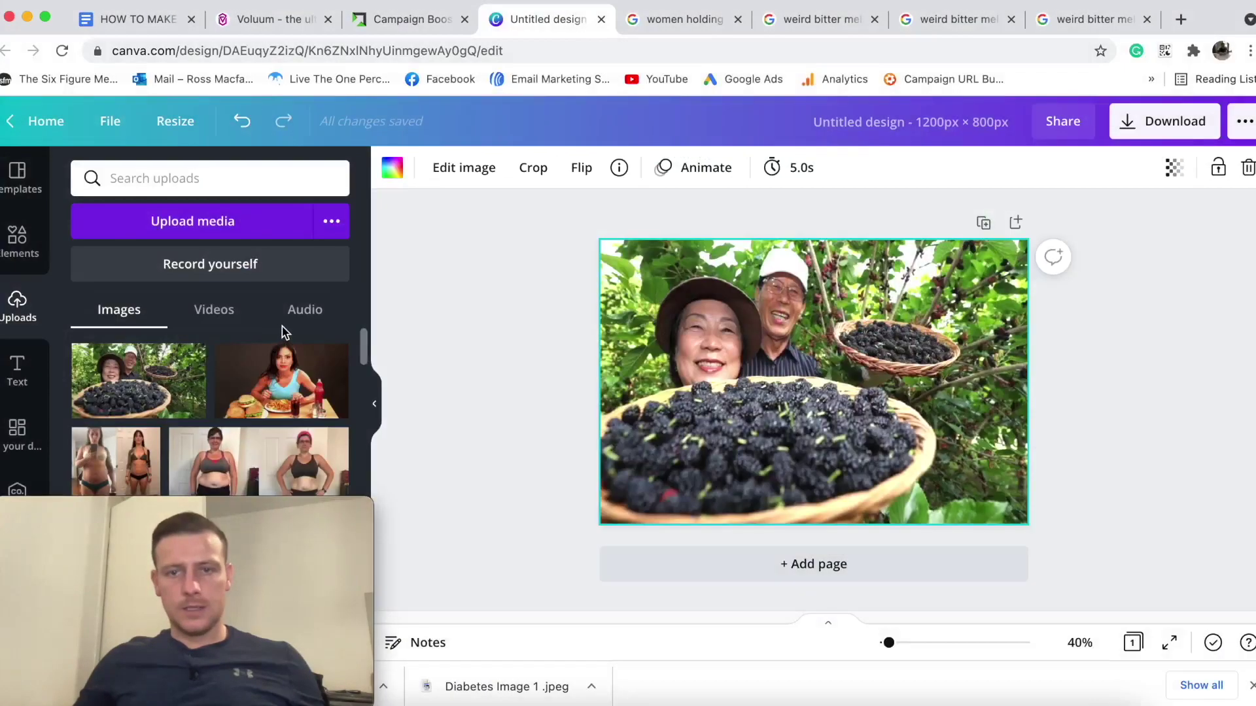
Replace the mulberry couple photo on the page with the uploaded bitter melon photo, enlarged to fill the whole page.
key("Delete")
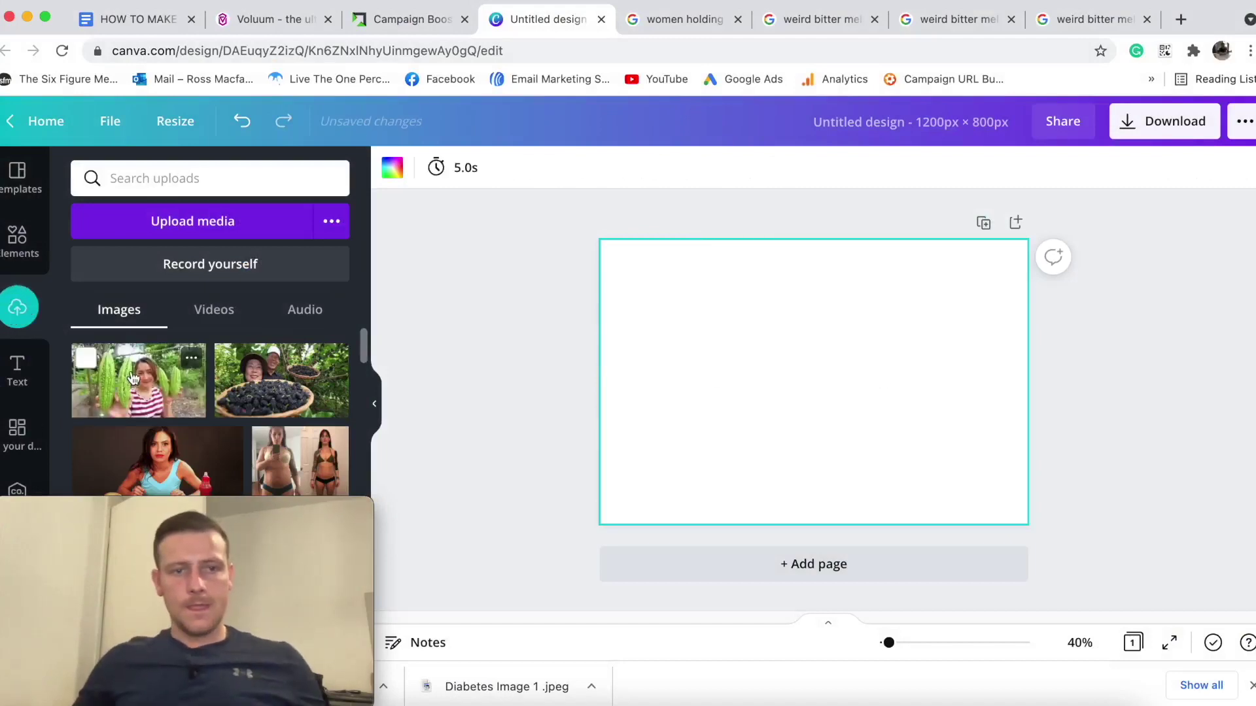
left_click(132, 378)
left_click_drag(942, 450, 1000, 524)
left_click_drag(817, 482, 813, 531)
left_click(1070, 415)
Adjust the bitter melon photo to brightness 13 and contrast 31.
left_click(465, 168)
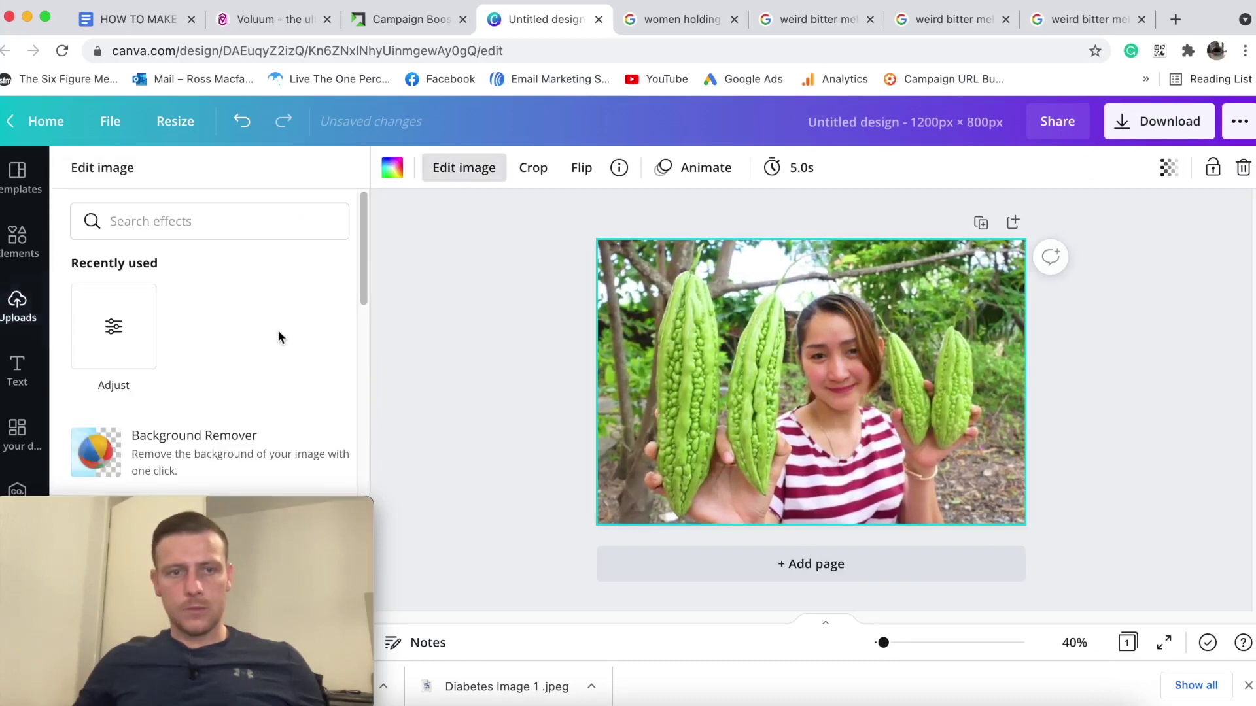
scroll(273, 323, "down", 3)
left_click_drag(216, 416, 227, 414)
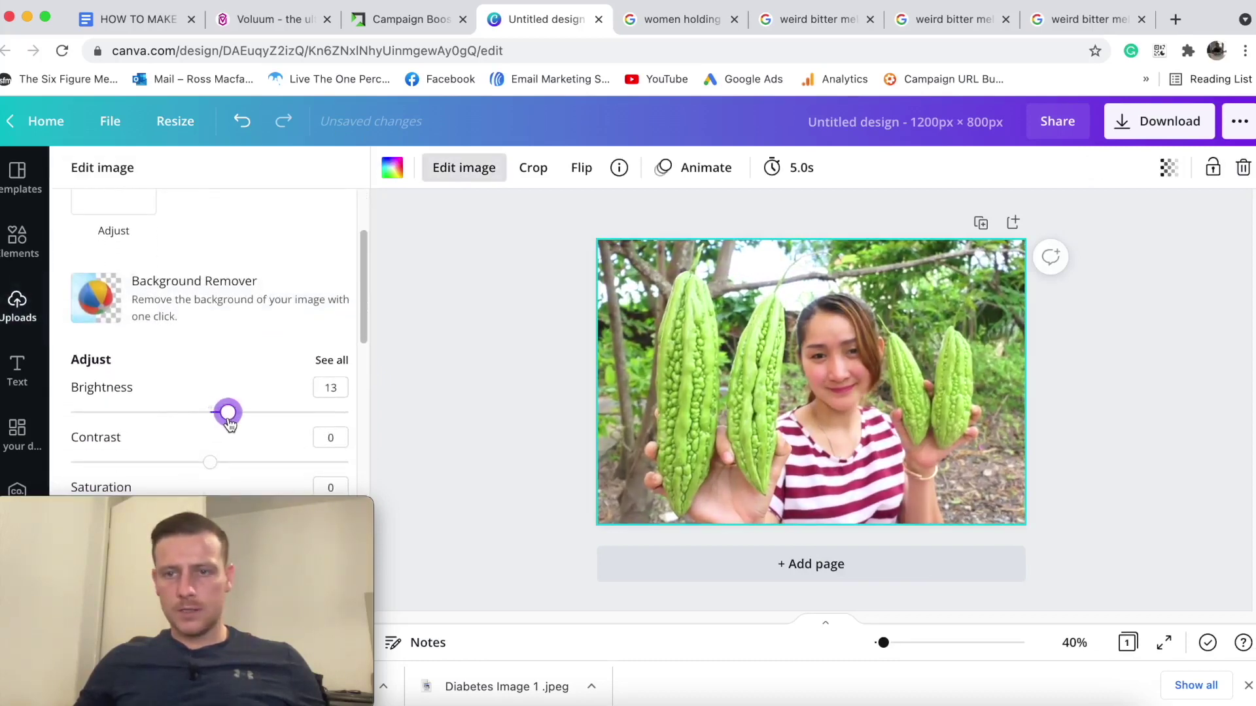
scroll(218, 373, "down", 2)
left_click(216, 359)
left_click_drag(220, 368, 240, 371)
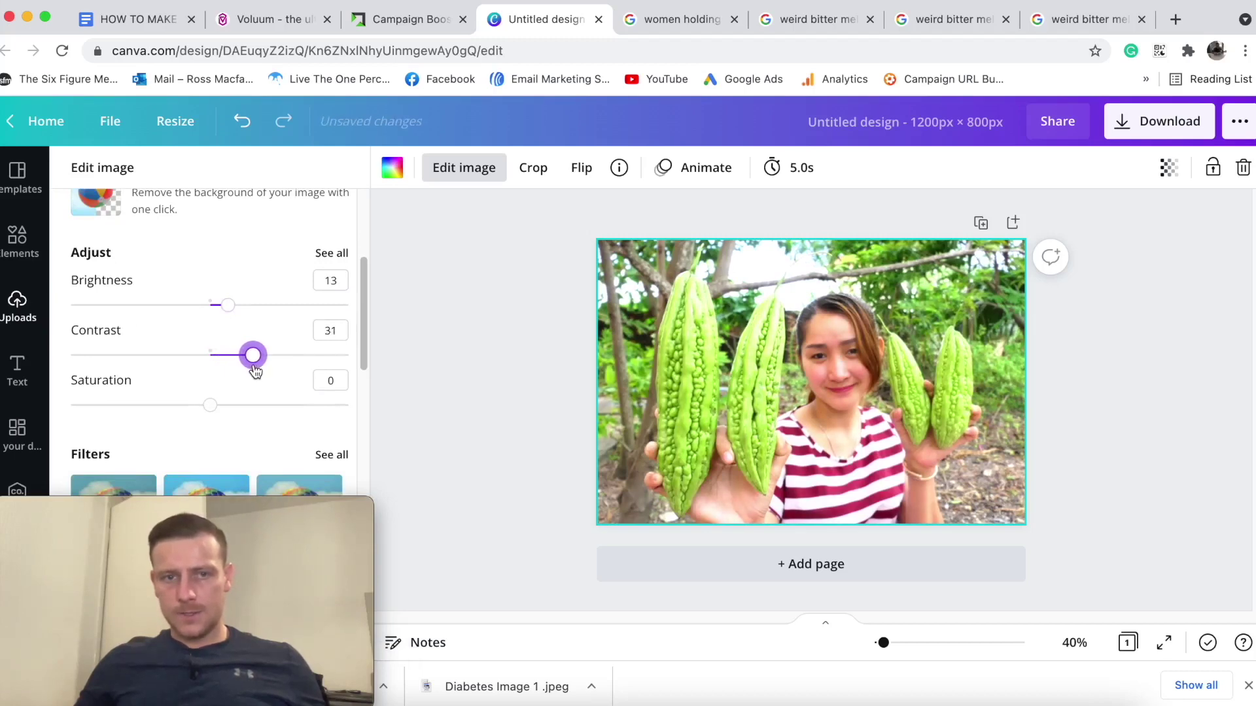
left_click(529, 279)
Download the 1200 × 800 px design as a PNG and dismiss the confirmation.
left_click(1161, 130)
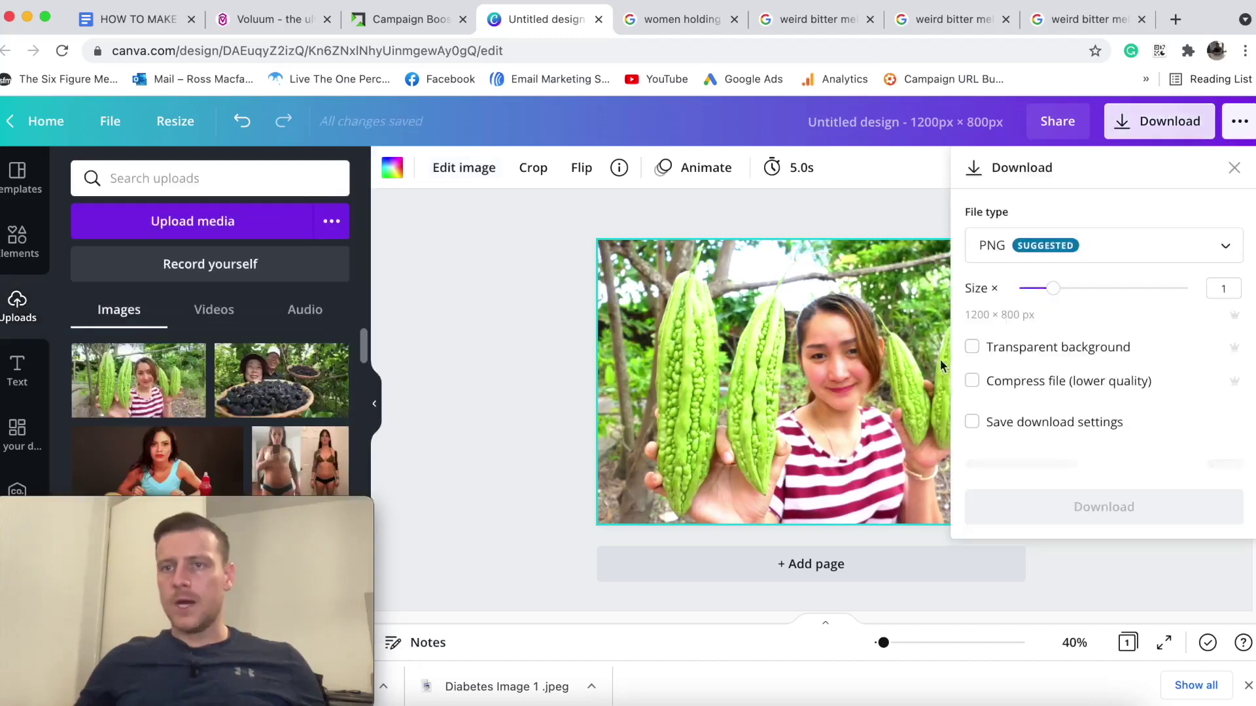
left_click(1110, 466)
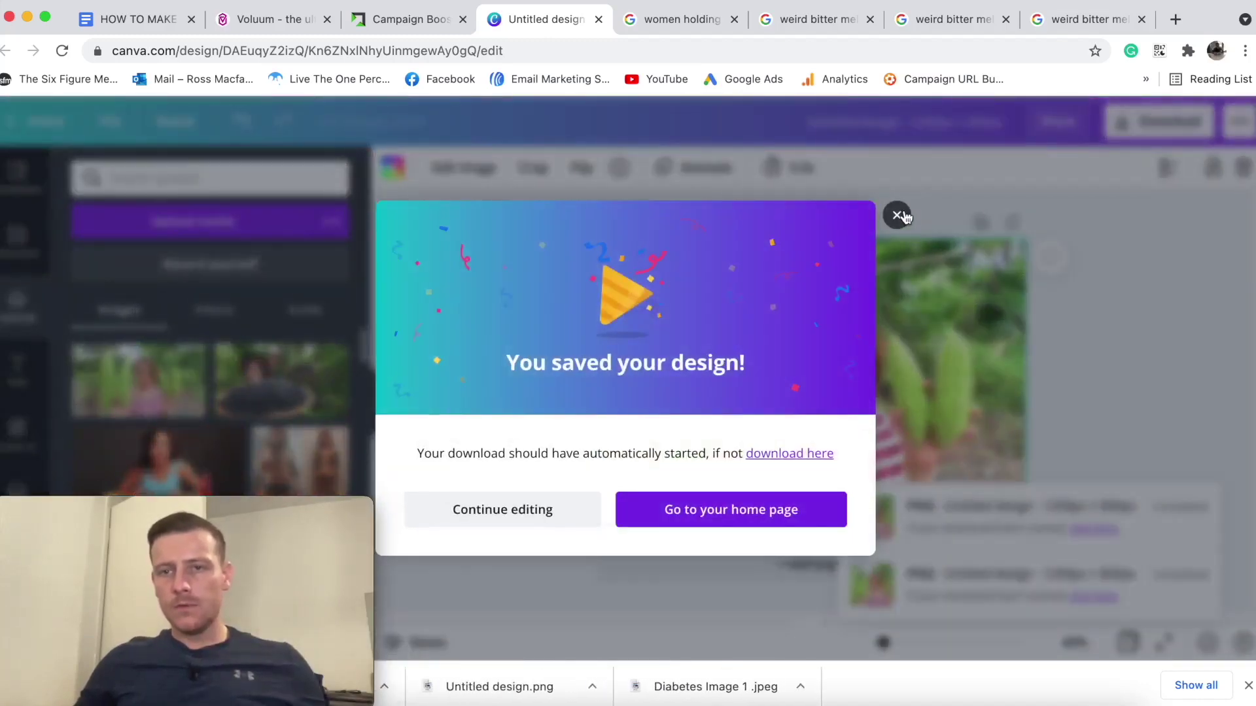
left_click(897, 214)
Delete the bitter melon photo from the page to leave the canvas blank.
left_click(1210, 253)
left_click(908, 356)
key("Delete")
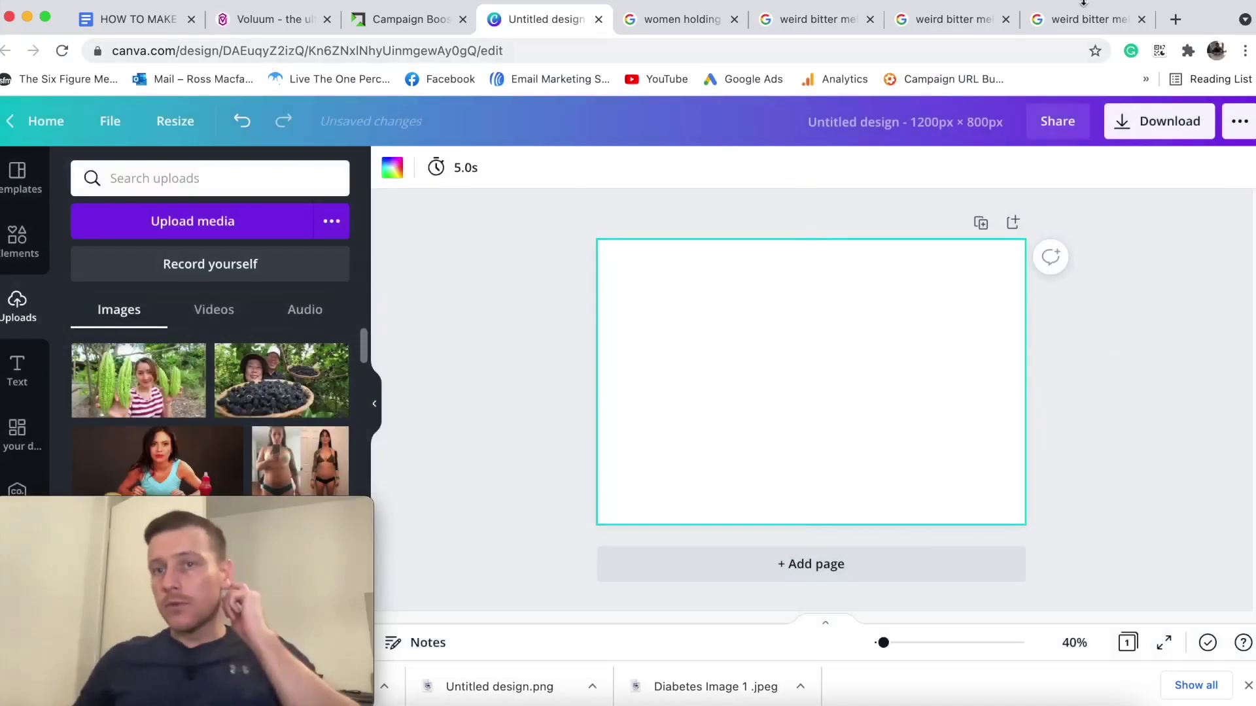
Review the bitter melon and white mulberry image results for a third ad photo.
left_click(1084, 20)
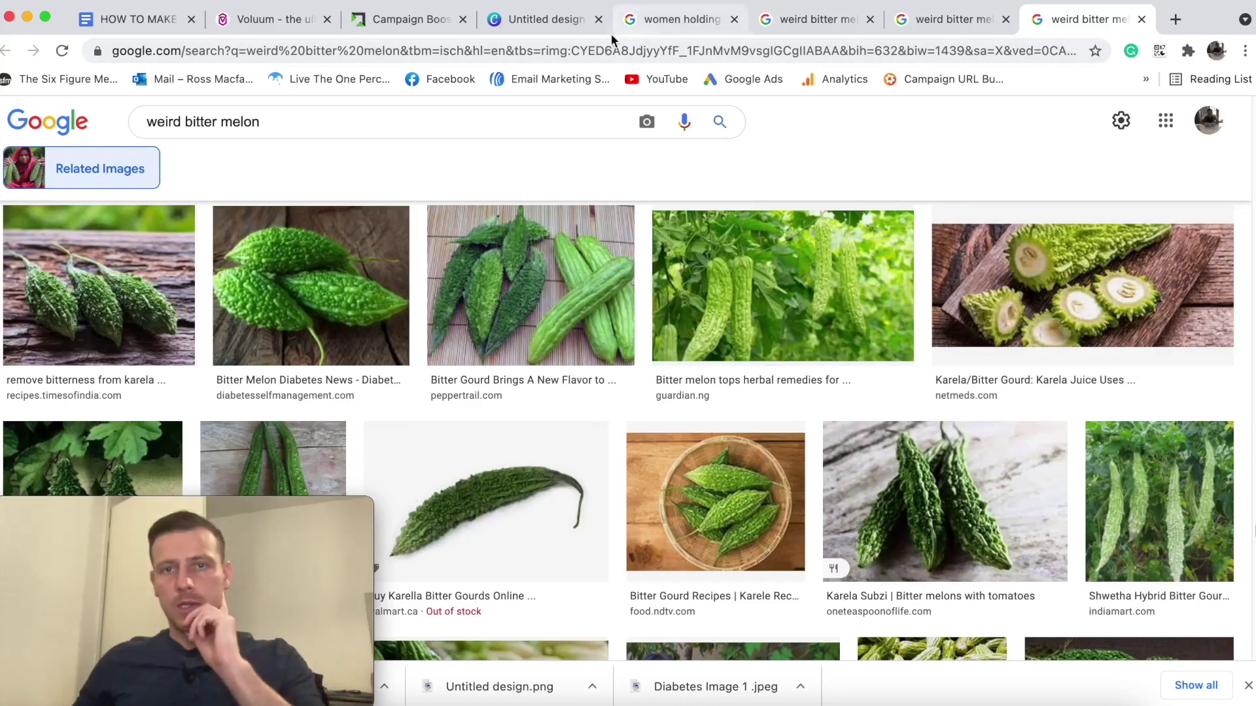
left_click(674, 20)
scroll(1076, 366, "down", 10)
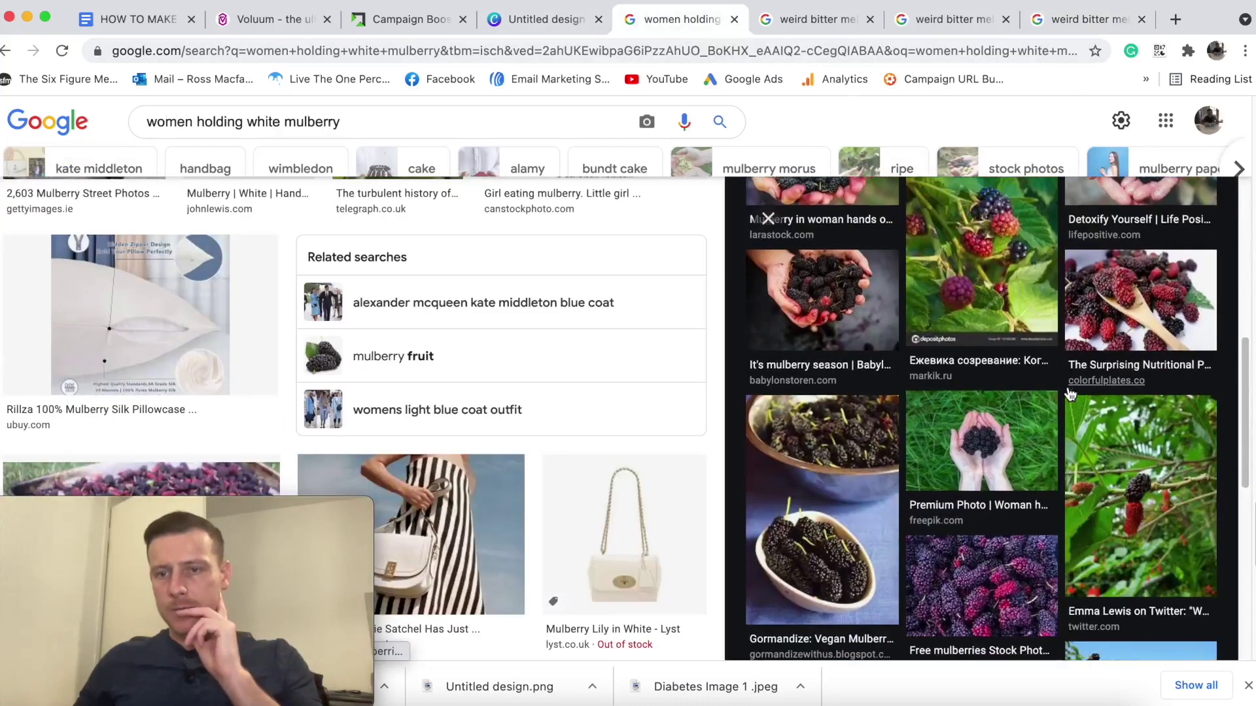
scroll(1066, 396, "down", 5)
left_click(1049, 399)
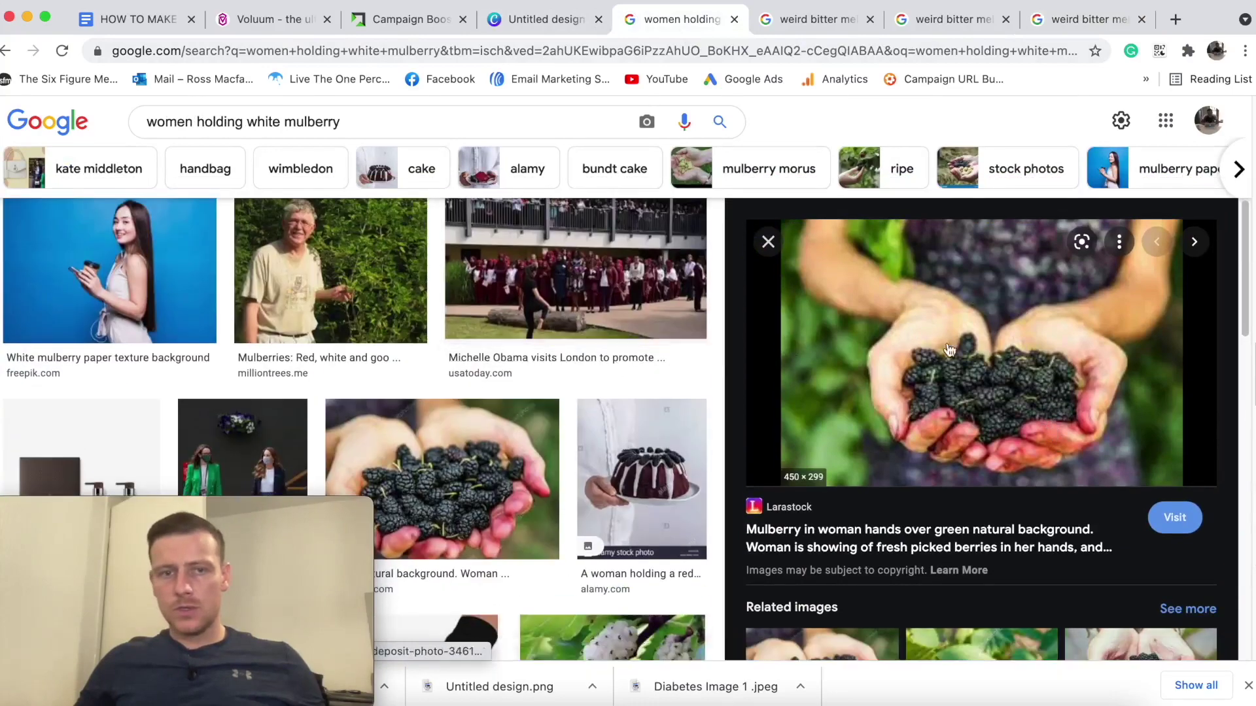
right_click(958, 341)
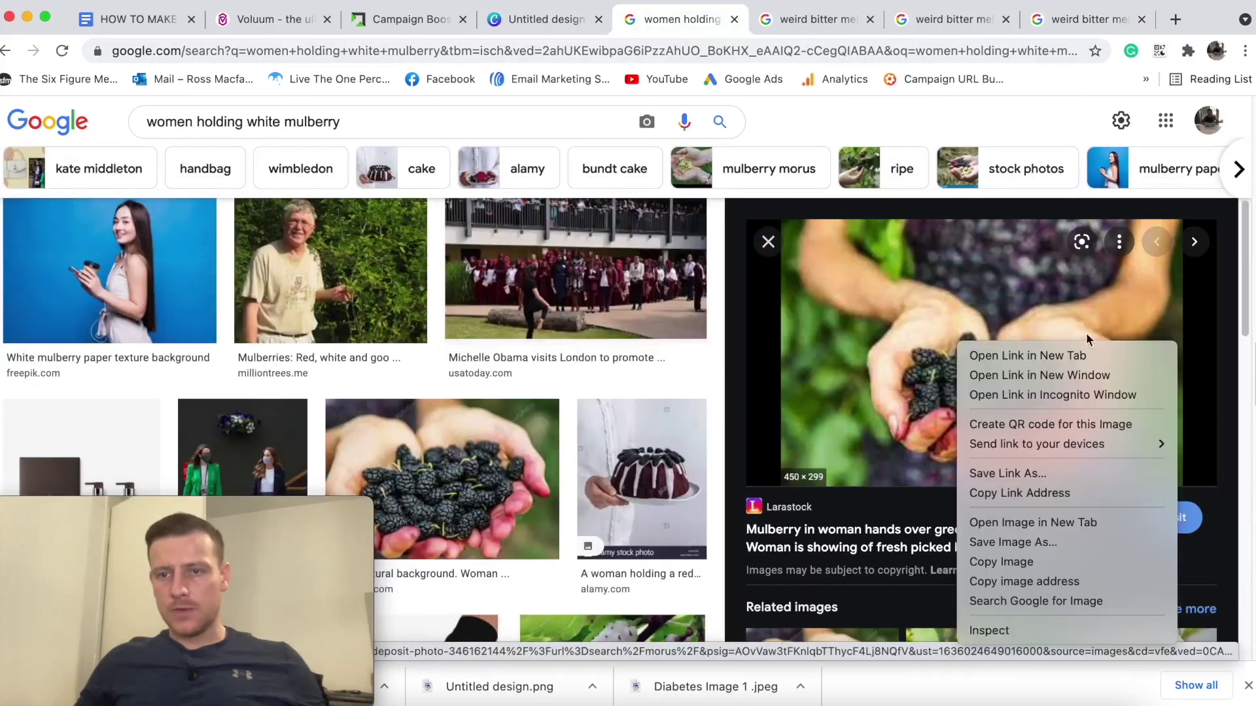
key("Escape")
left_click(537, 19)
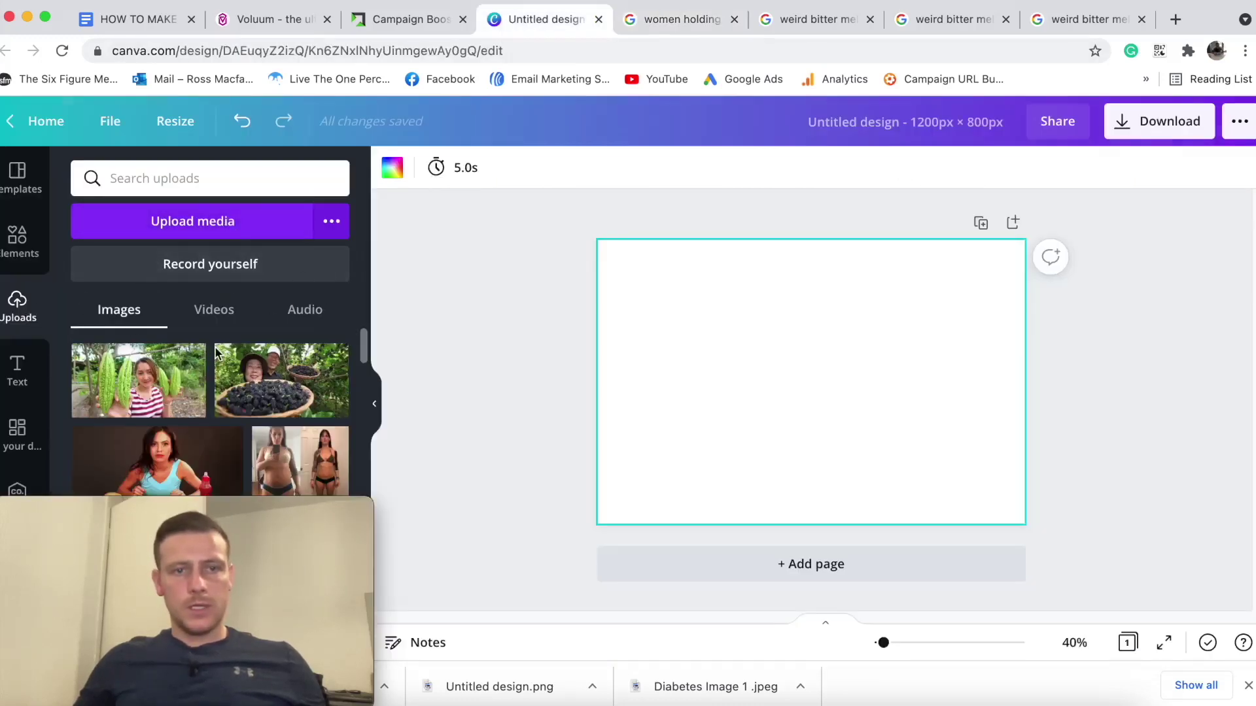
left_click(241, 231)
left_click(286, 288)
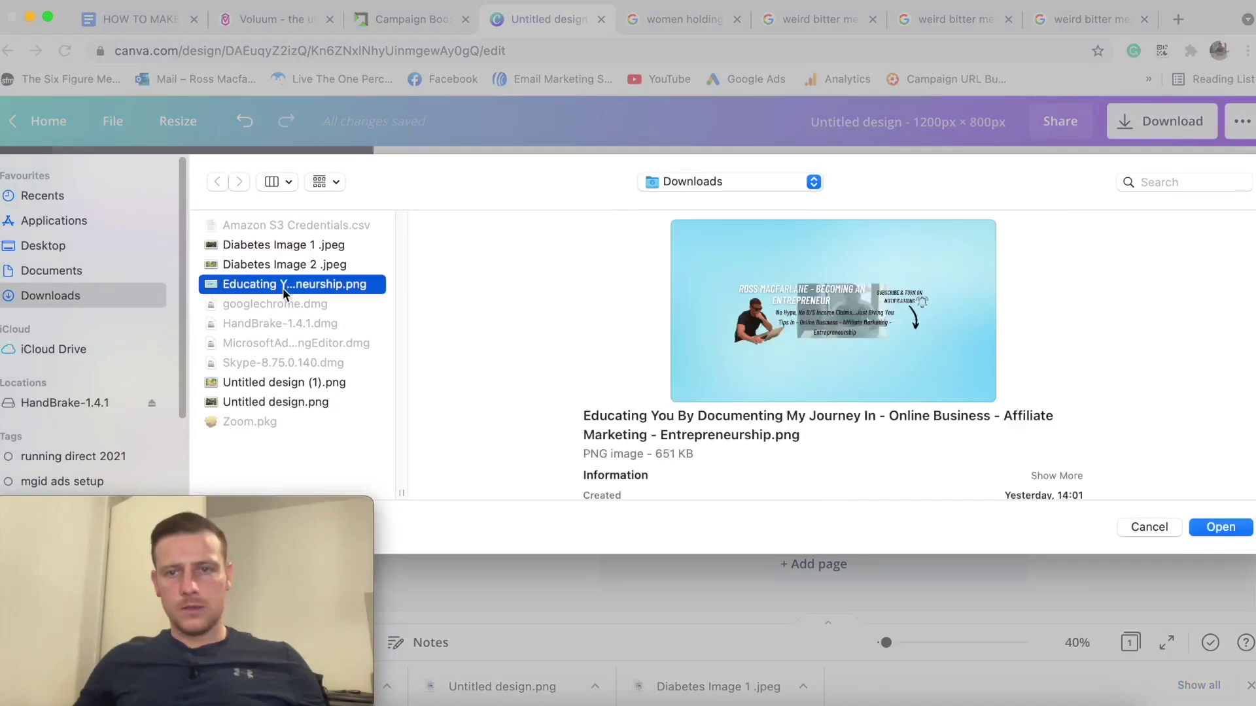
left_click(267, 390)
left_click(274, 400)
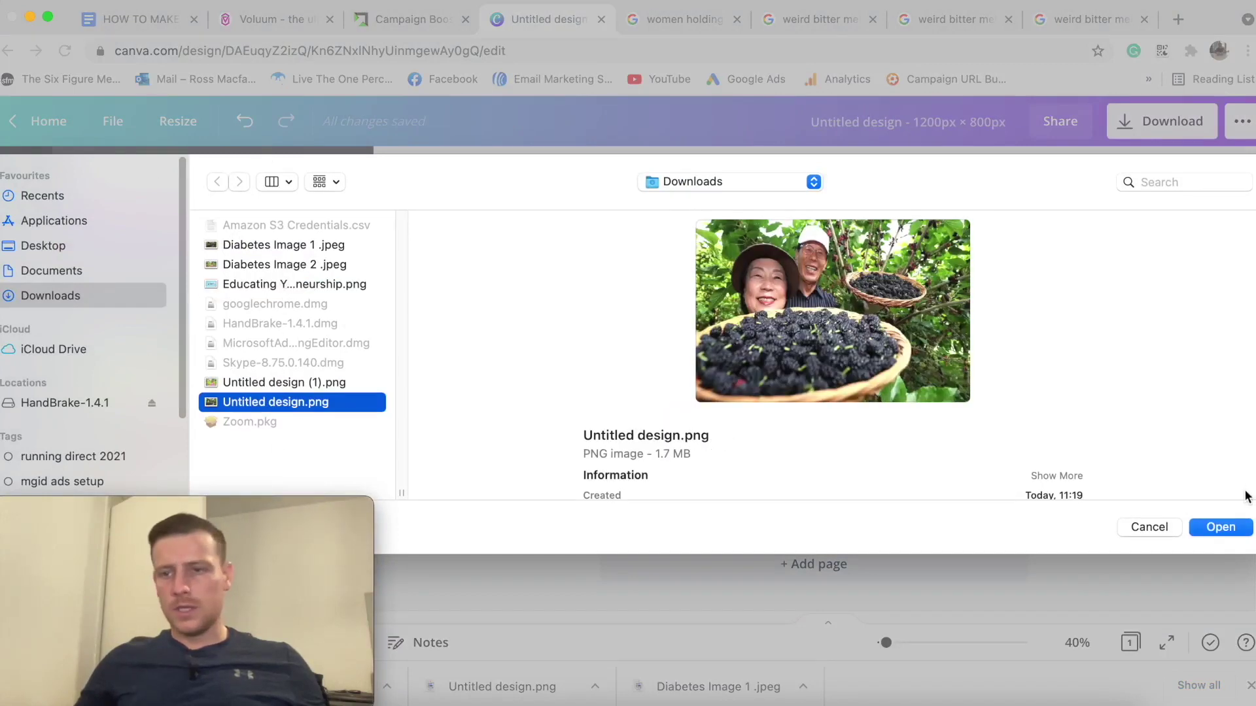
left_click(1150, 527)
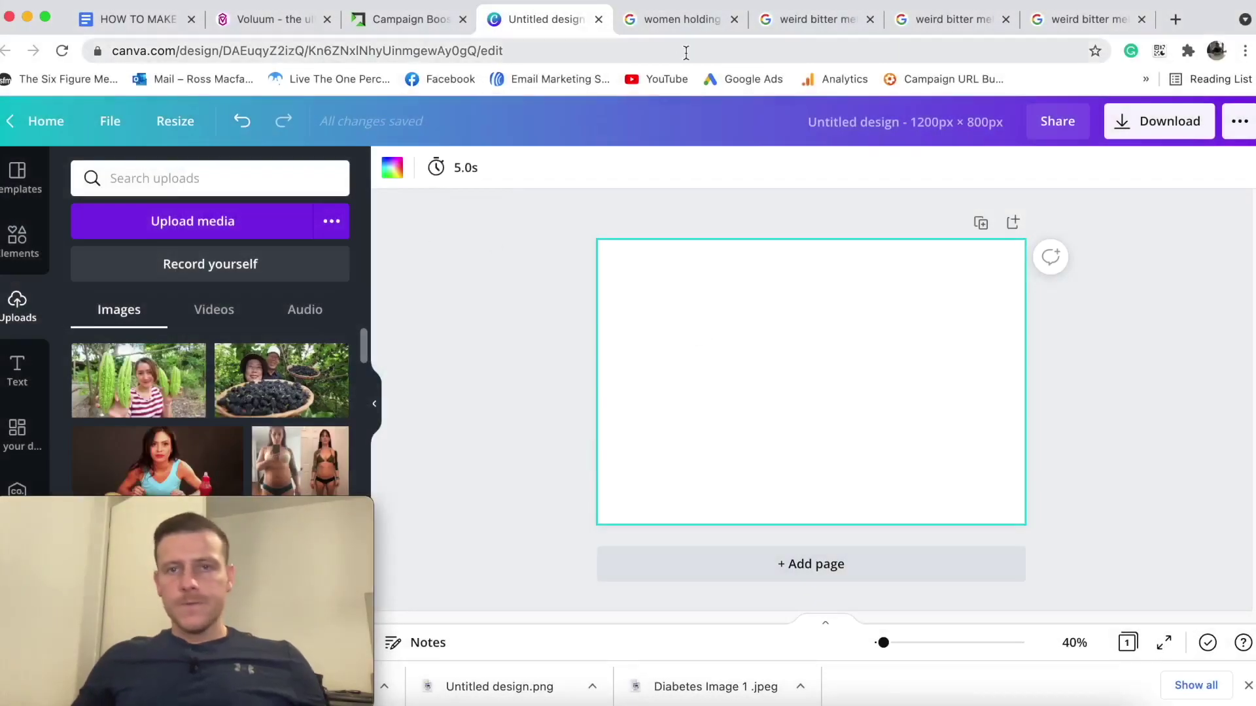
Save the Google Images photo of hands holding mulberries to Downloads as "image 3".
left_click(682, 21)
right_click(998, 391)
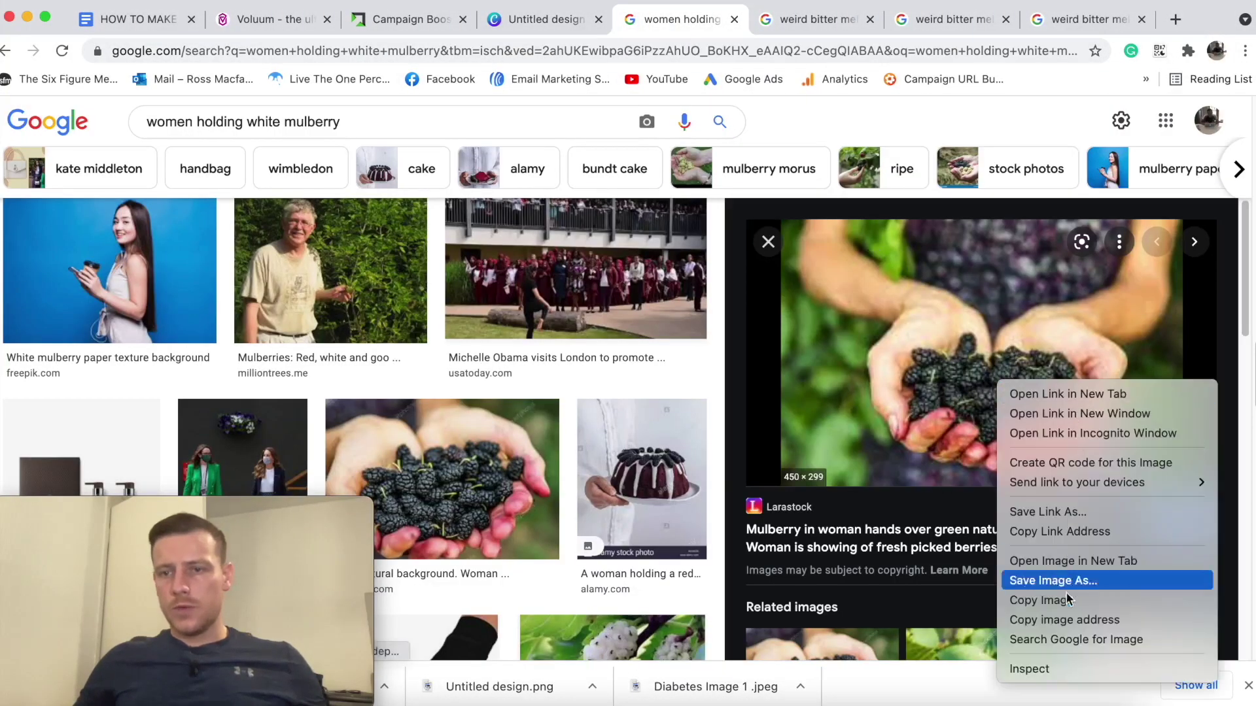
left_click(1081, 580)
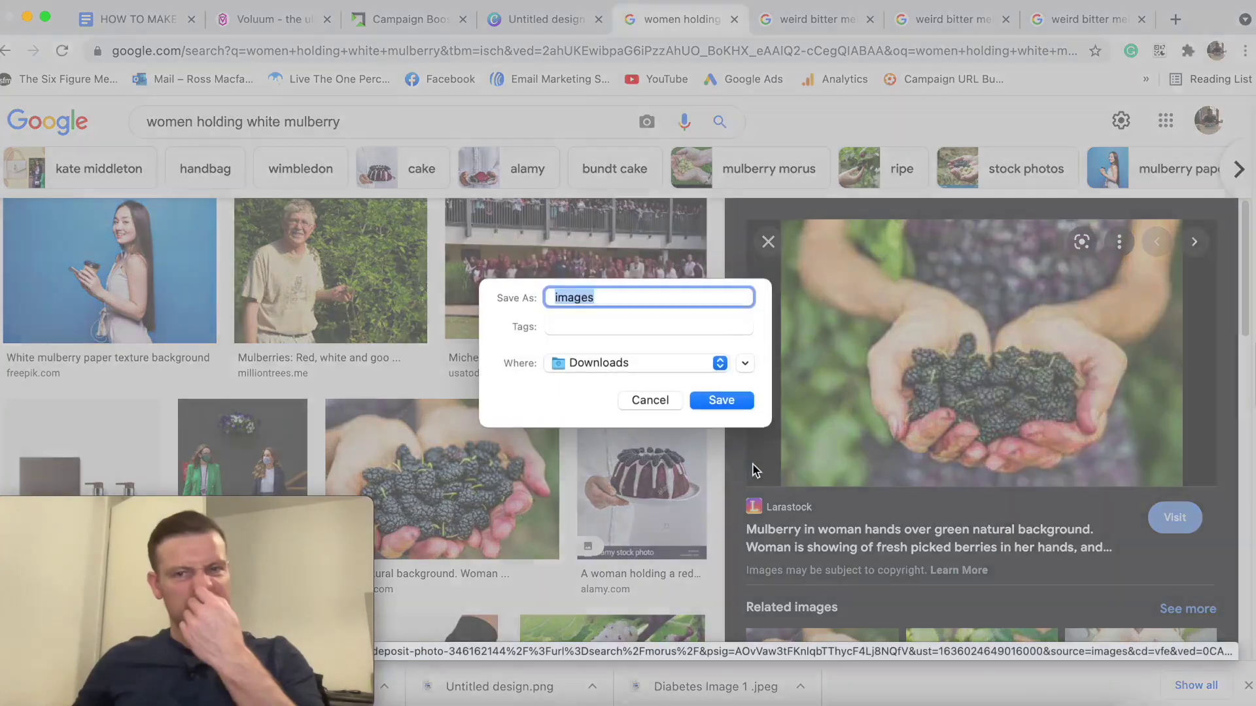
key("BackSpace")
type("imag")
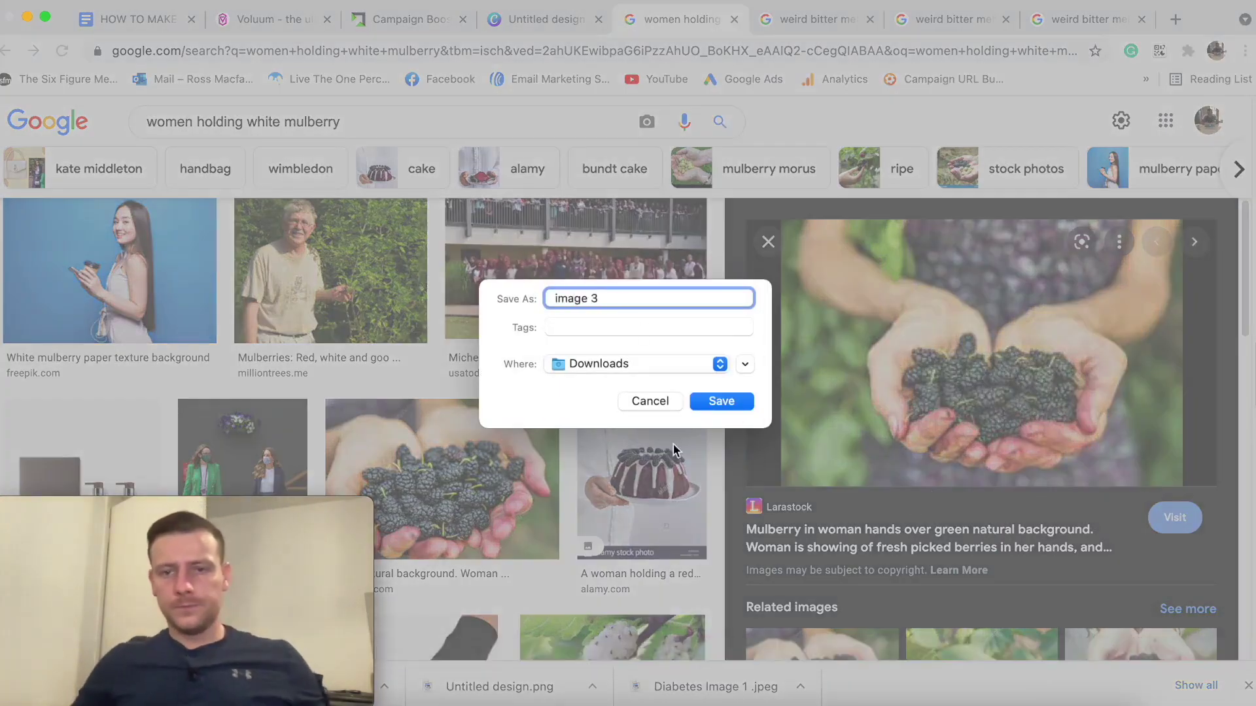
left_click(720, 401)
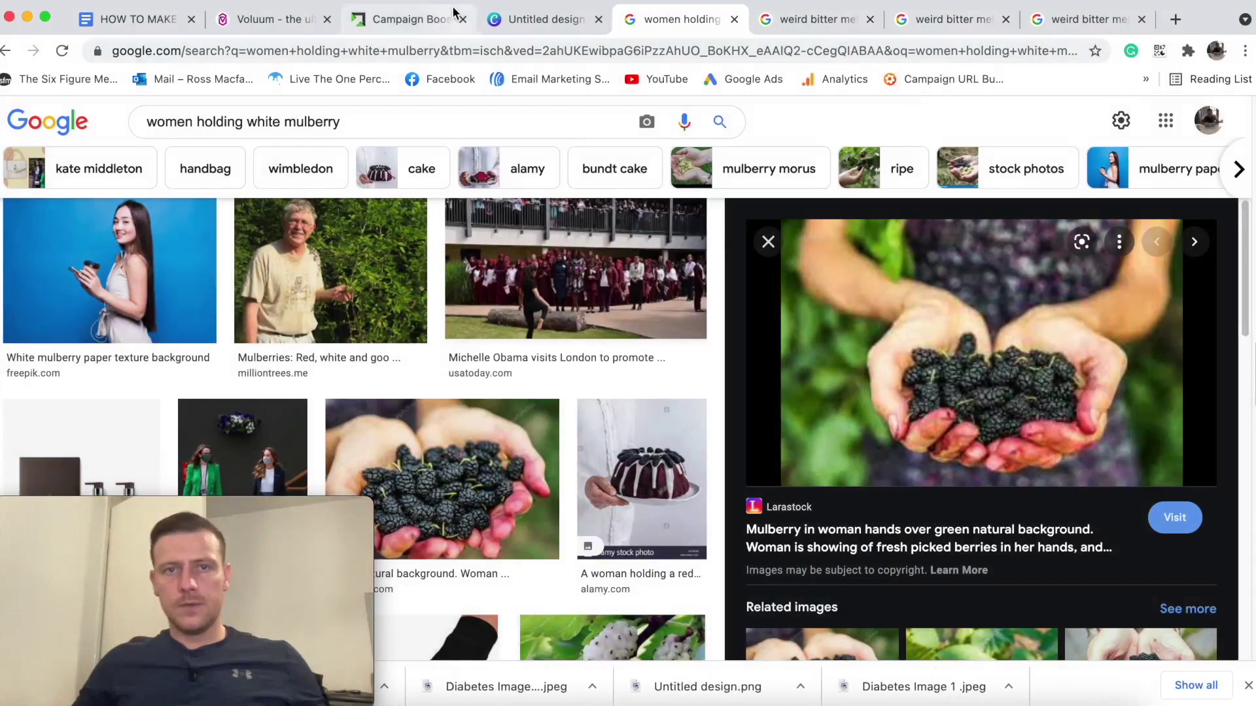
Switch to the Canva design, upload image 3 .jpeg from Downloads, and dismiss the browser's downloads bar.
left_click(546, 19)
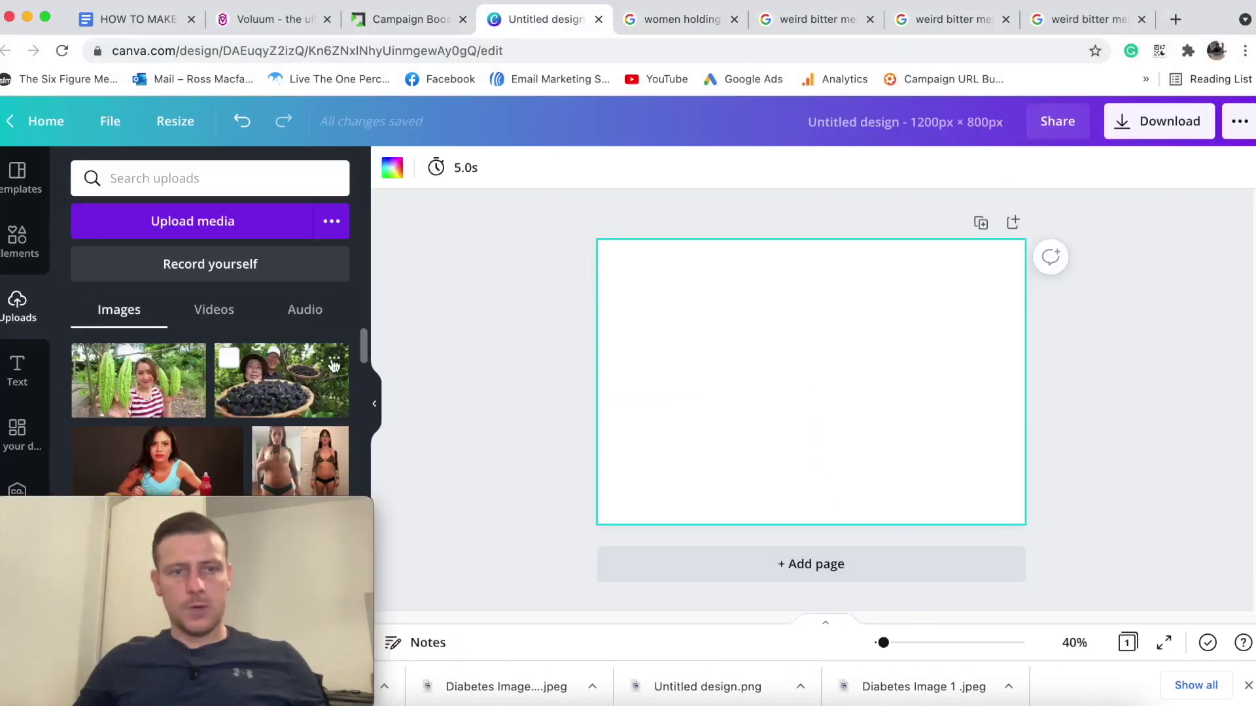
left_click(164, 222)
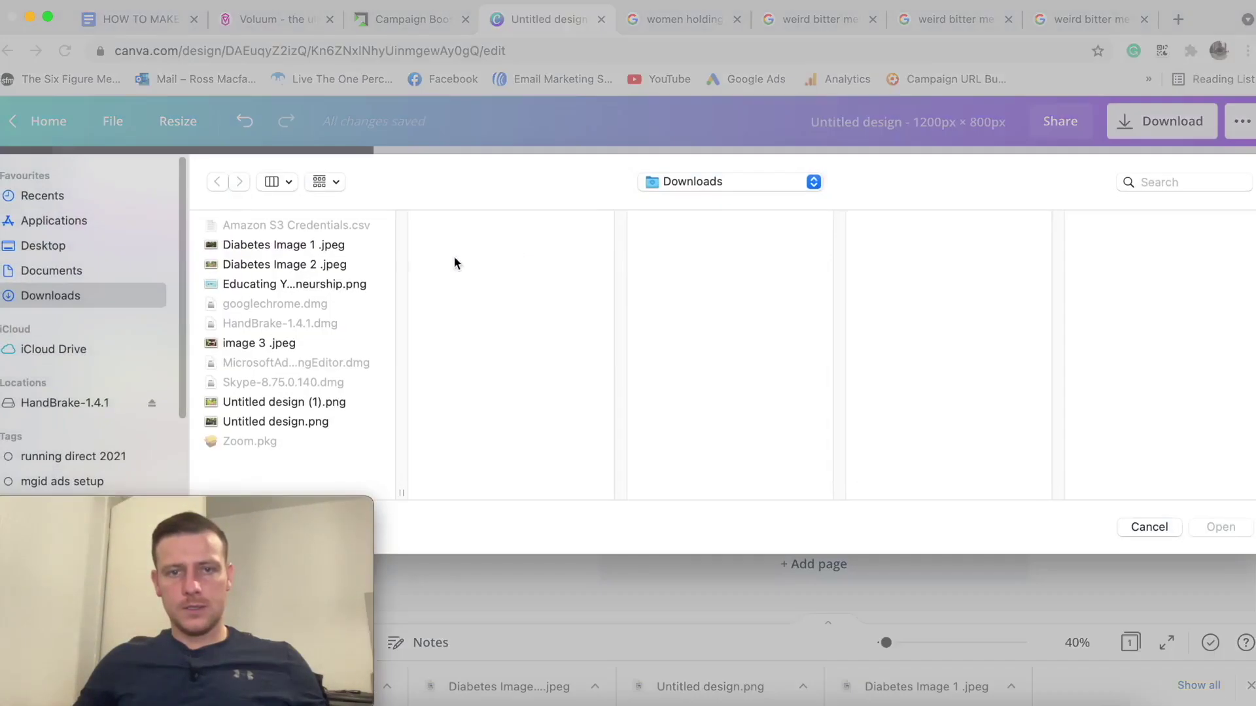
left_click(271, 344)
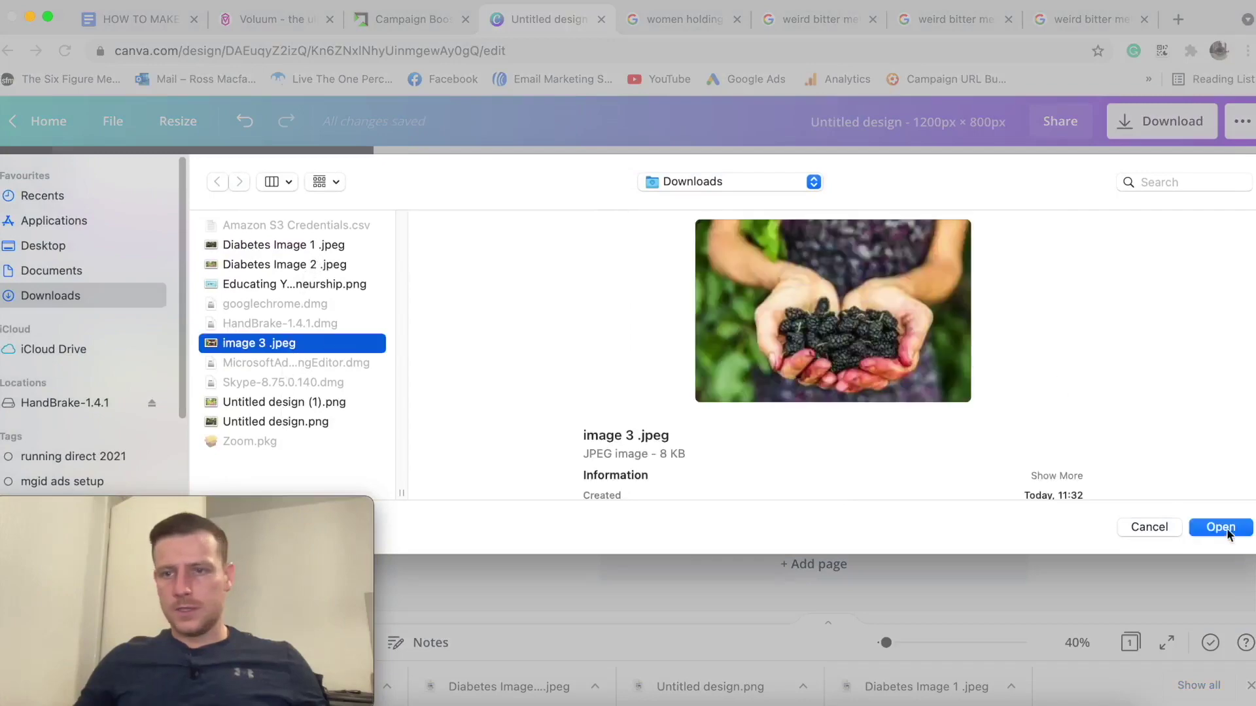
left_click(1218, 527)
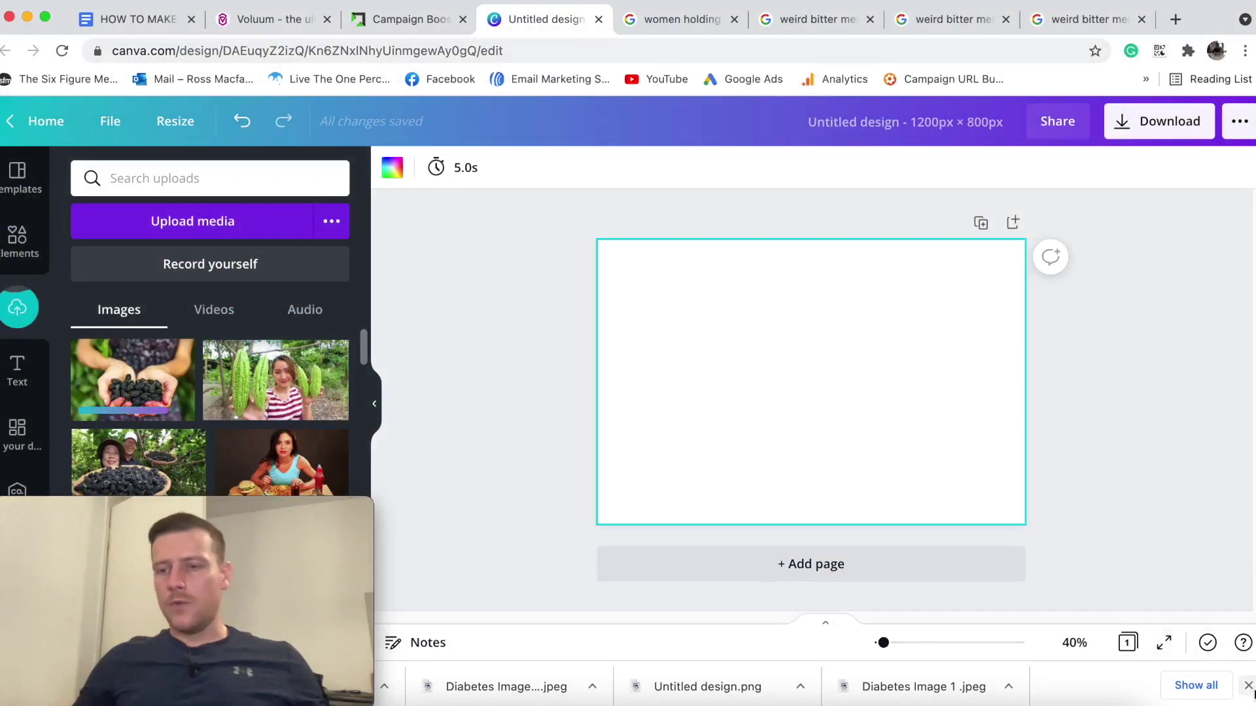
left_click(1248, 685)
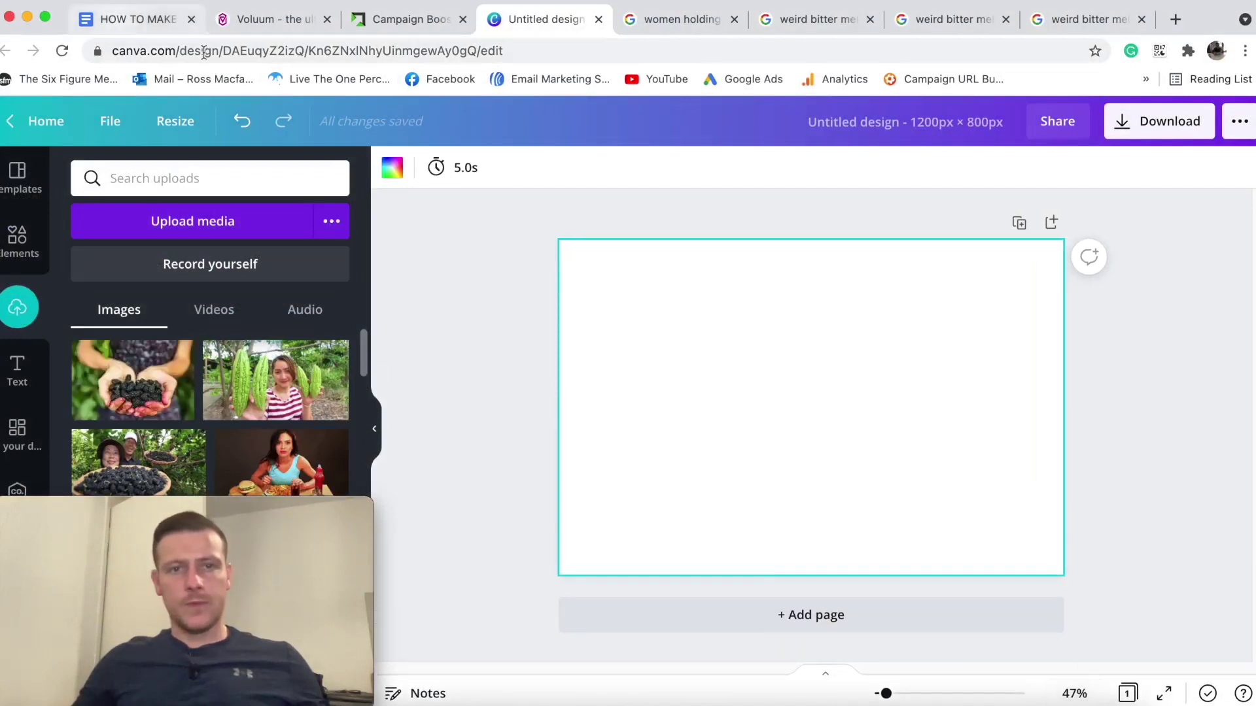
In the Google Docs plan, remove Creatives and Headline Copy from point 2, leaving "Build The Funnel - Lander".
key("super+1")
scroll(623, 257, "up", 1)
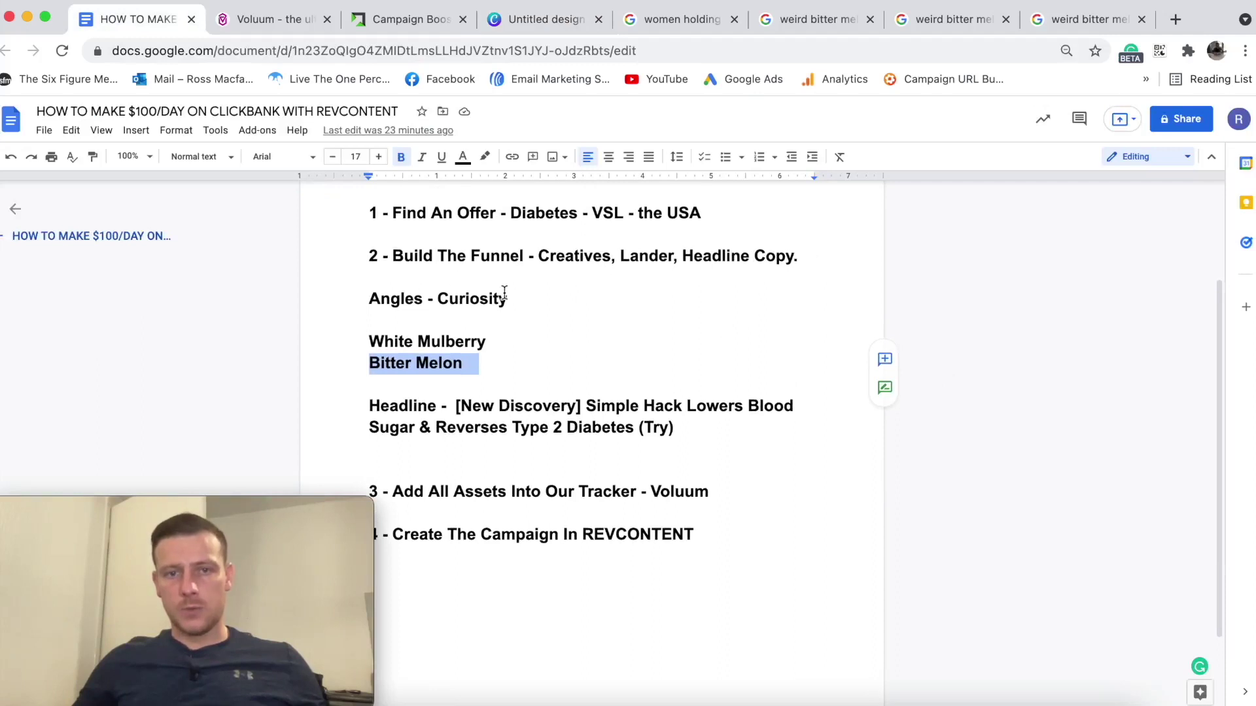
left_click(791, 257)
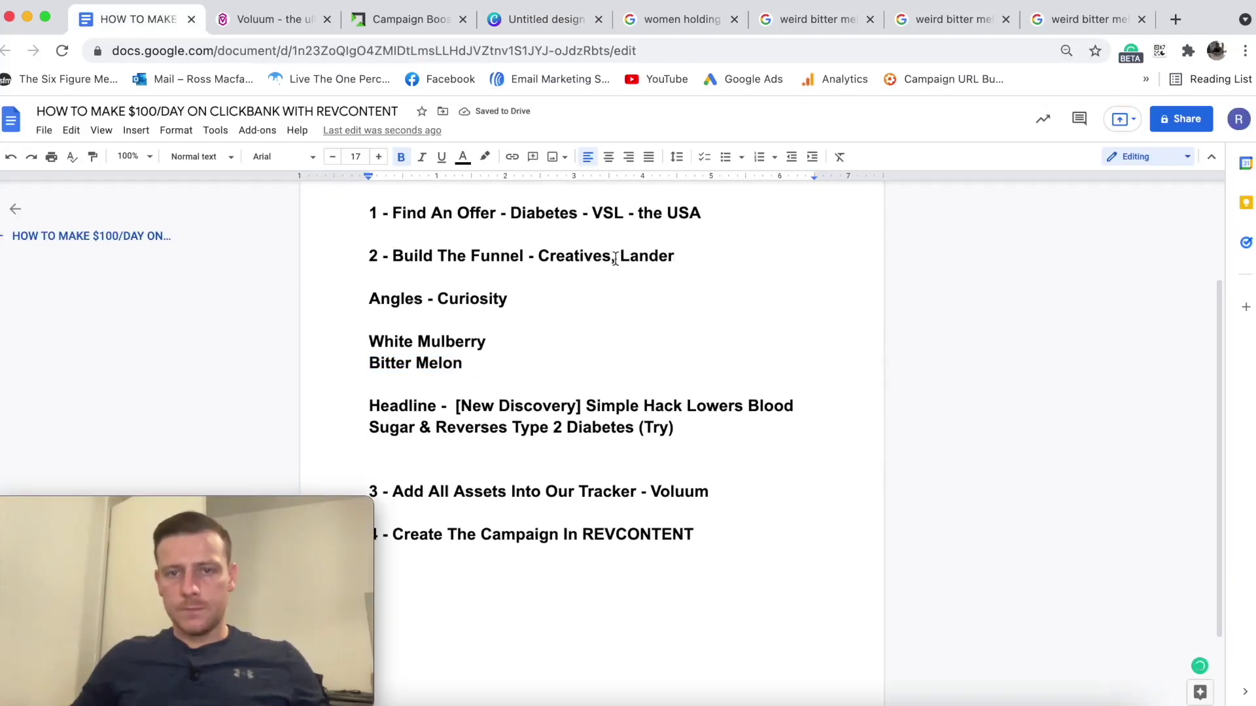
key("BackSpace")
key("BackSpace")
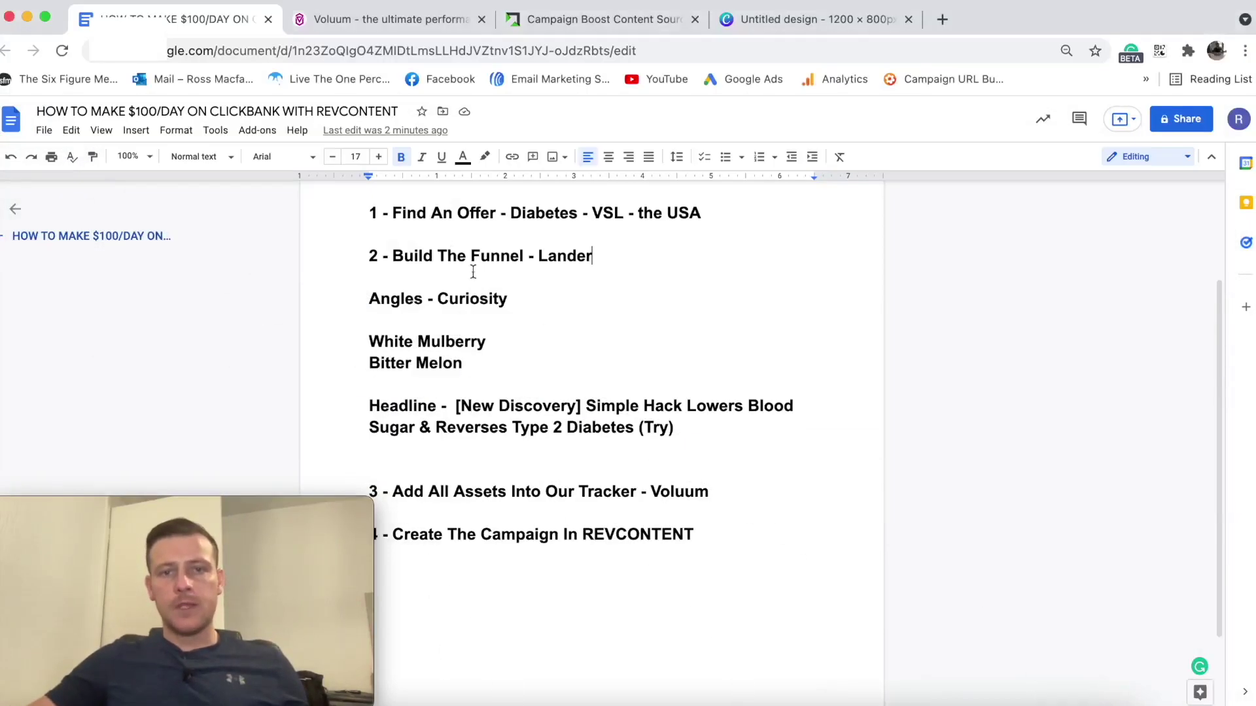
scroll(598, 248, "up", 1)
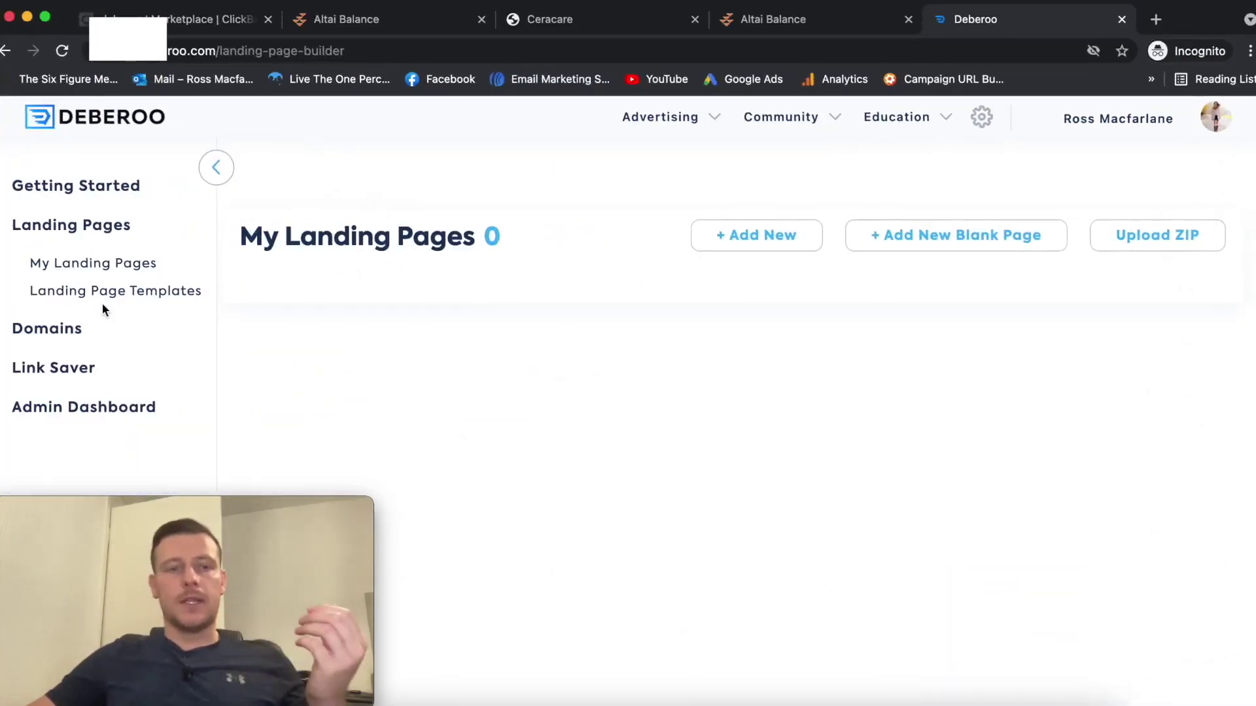
In Deberoo, open the landing page templates and filter them by Native traffic source and Nutra vertical.
left_click(104, 292)
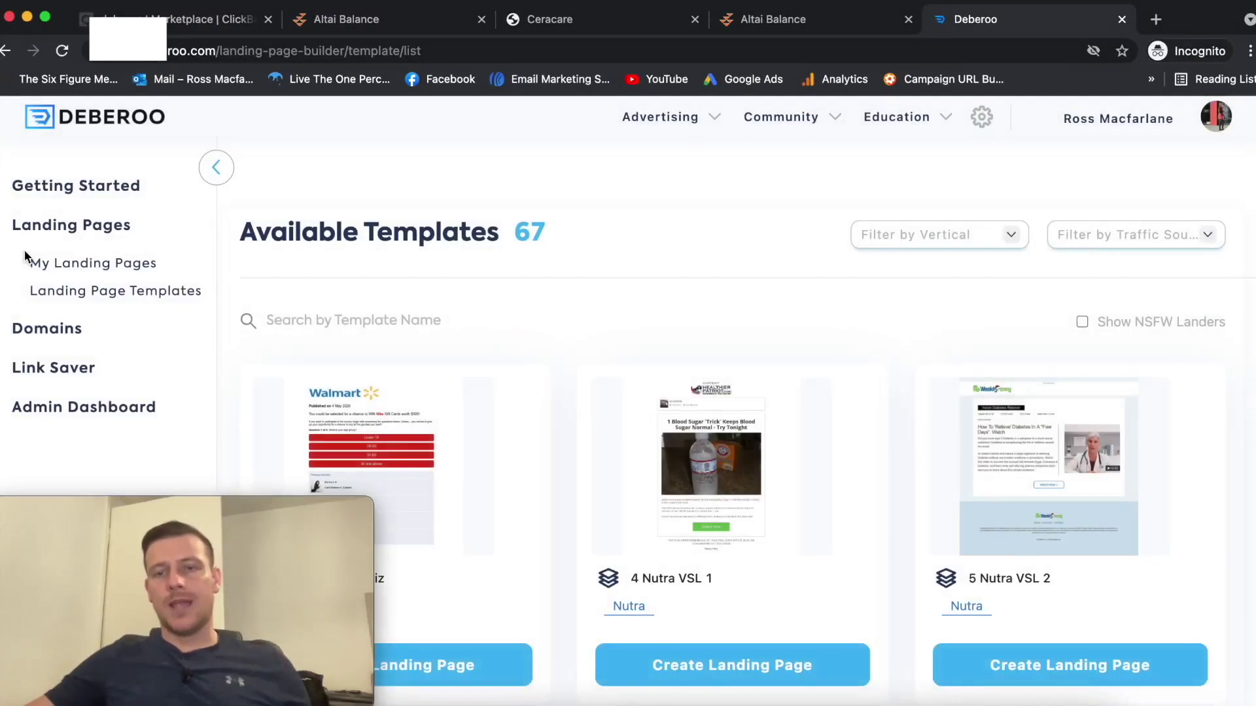
left_click(1178, 239)
left_click(1152, 271)
left_click(974, 239)
left_click(878, 299)
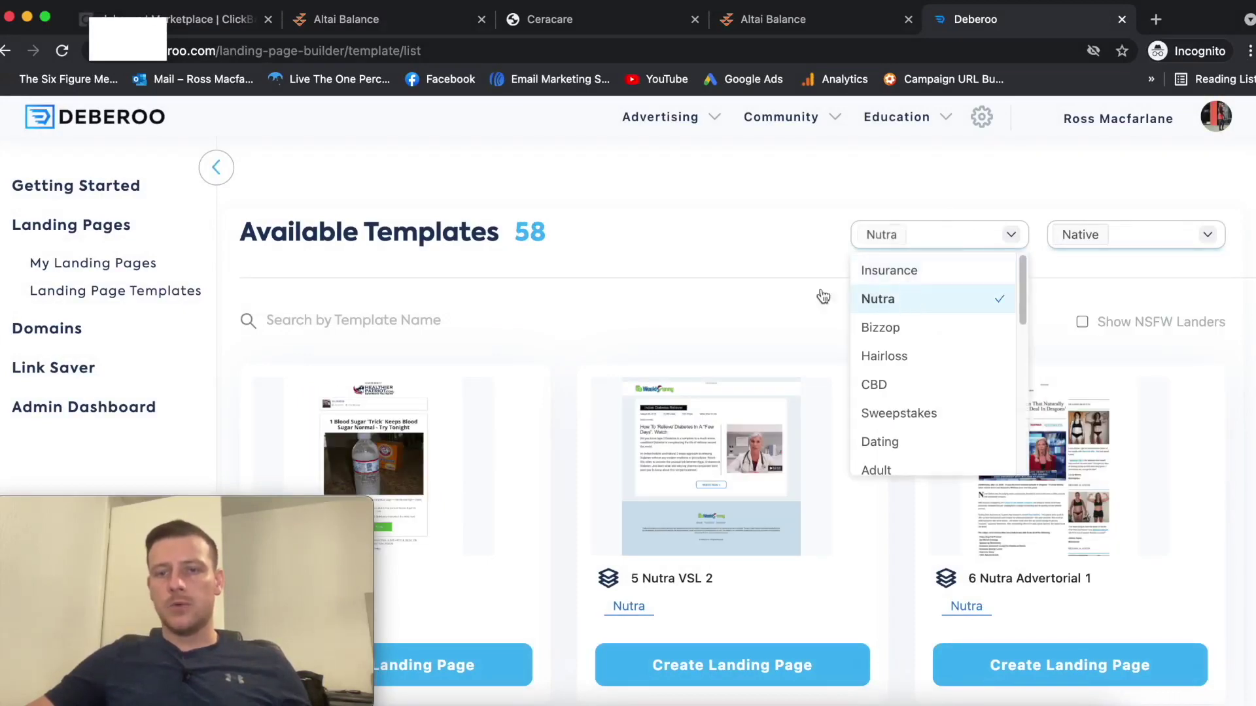
left_click(719, 198)
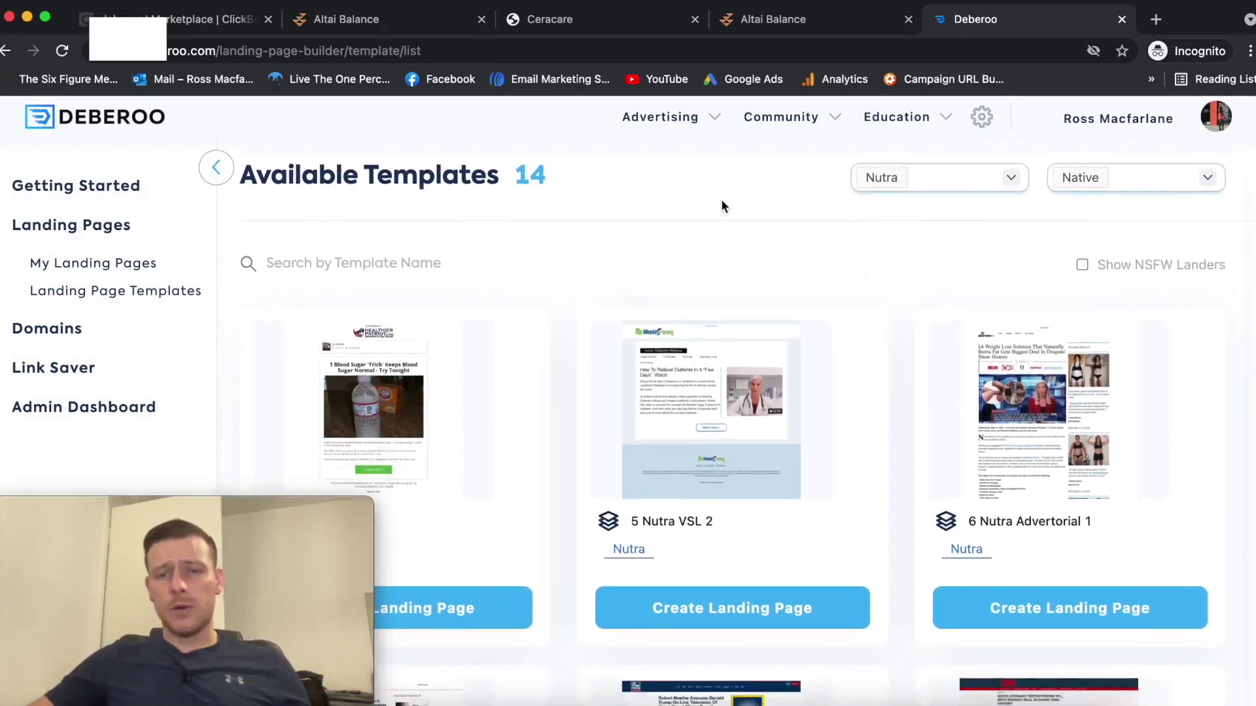
Create a landing page named "Youtube Demo Lander" from the 4 Nutra VSL 1 template.
scroll(381, 280, "down", 3)
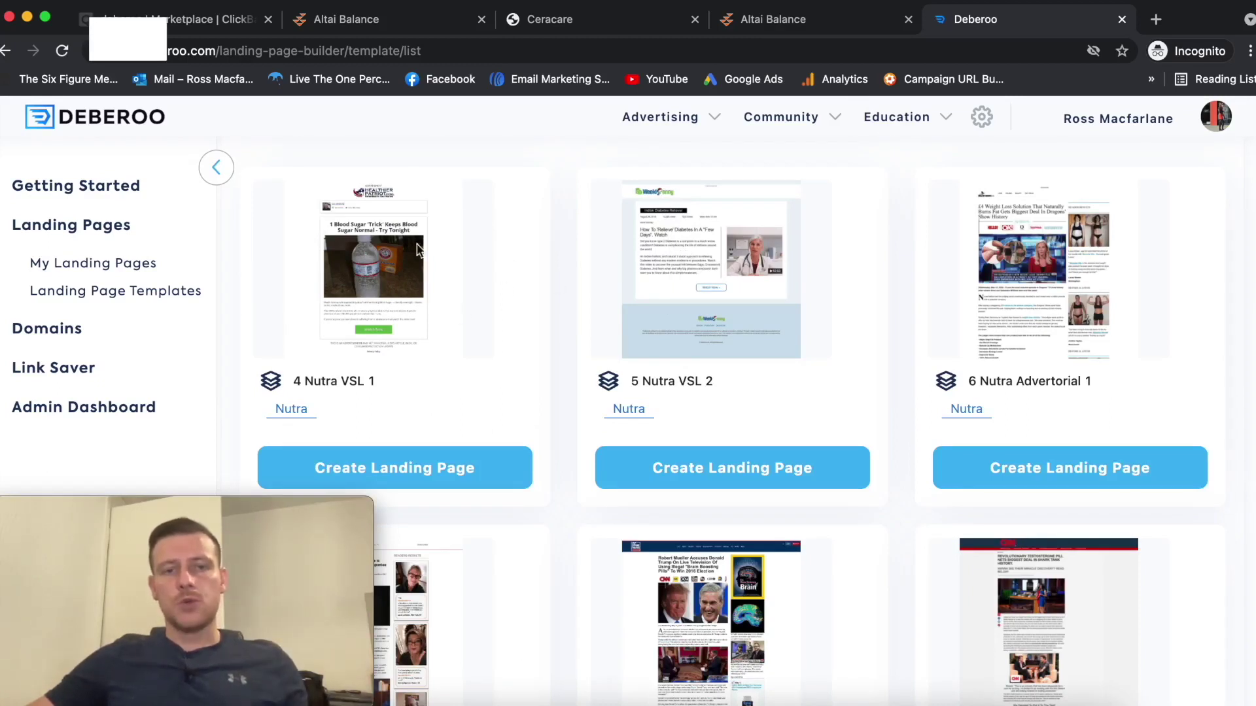
left_click(426, 477)
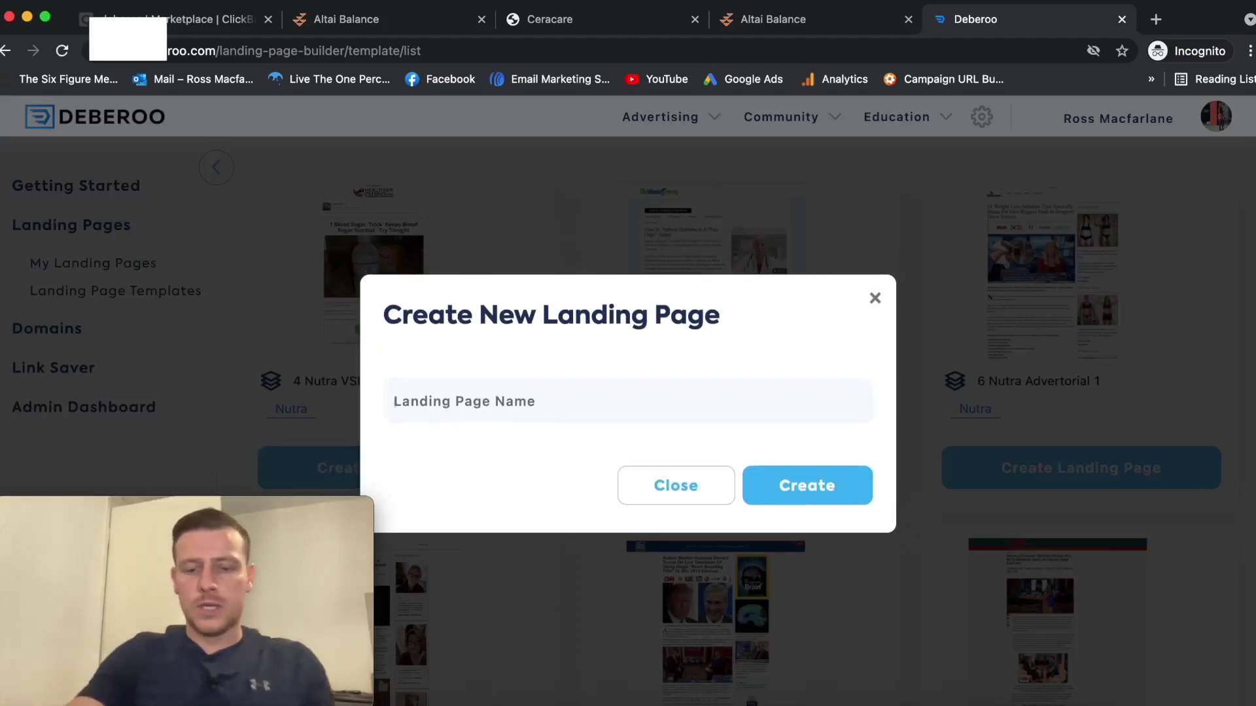
type("Yout")
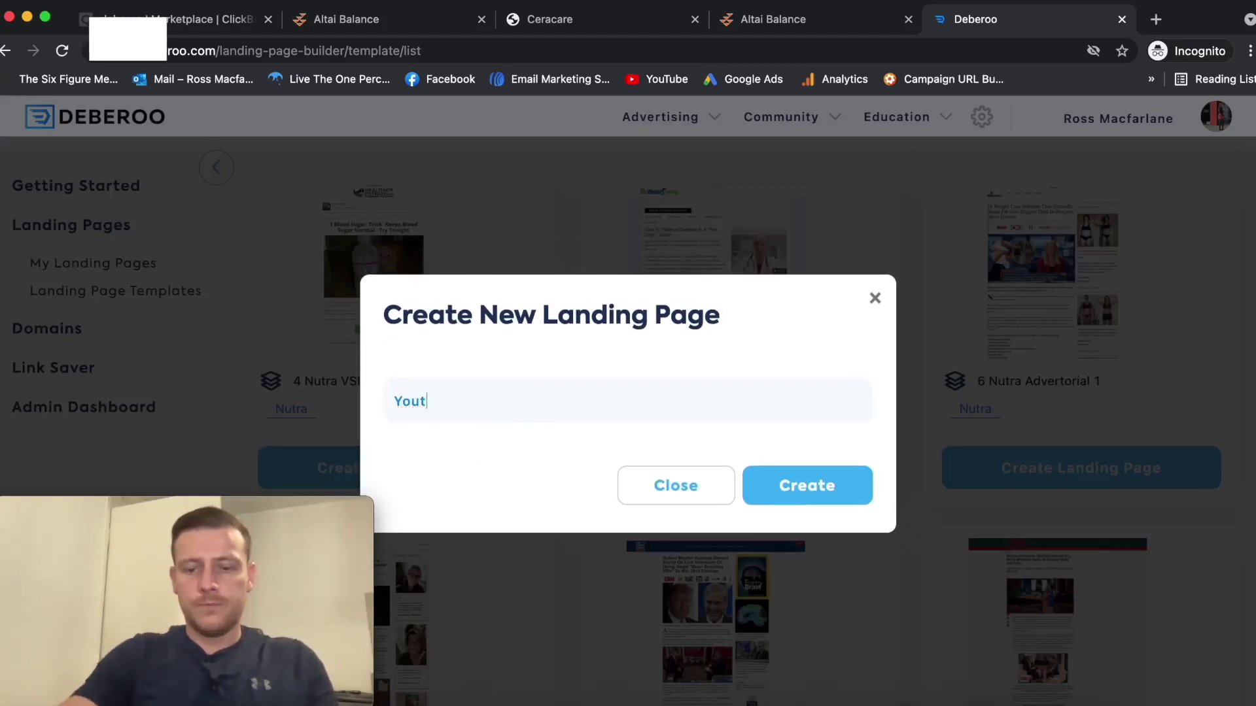
type("ube Demo Lander")
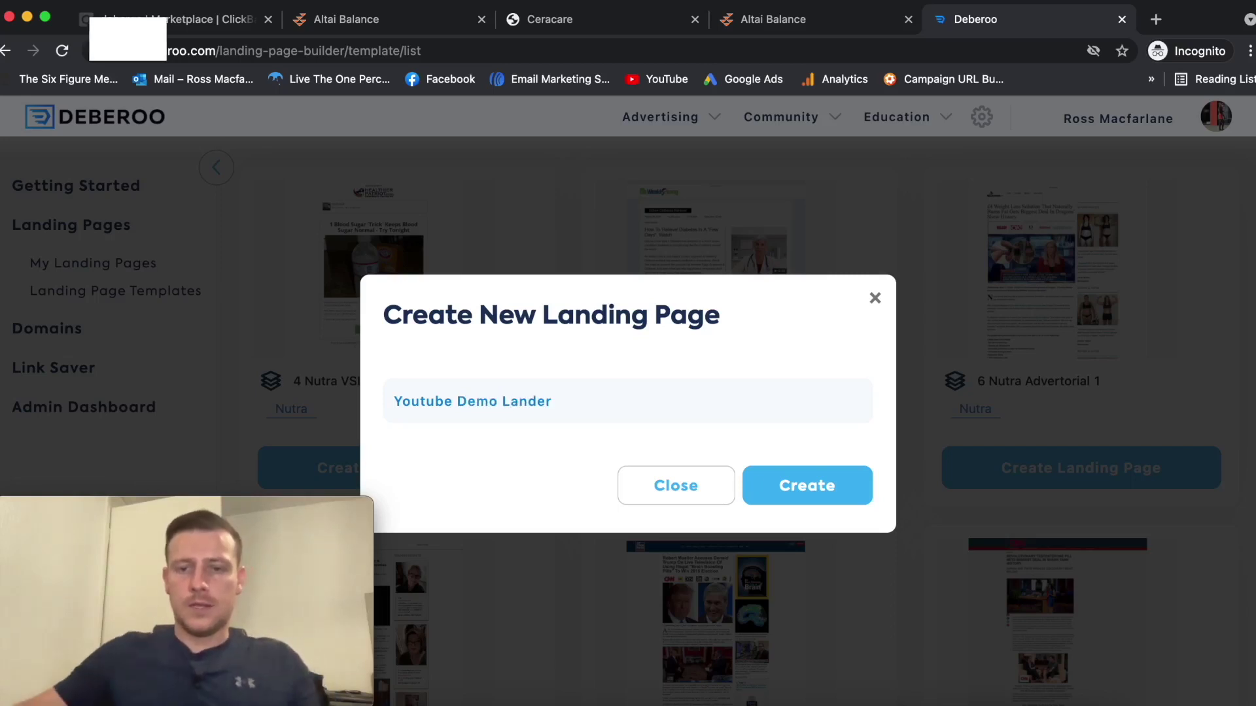
left_click(782, 499)
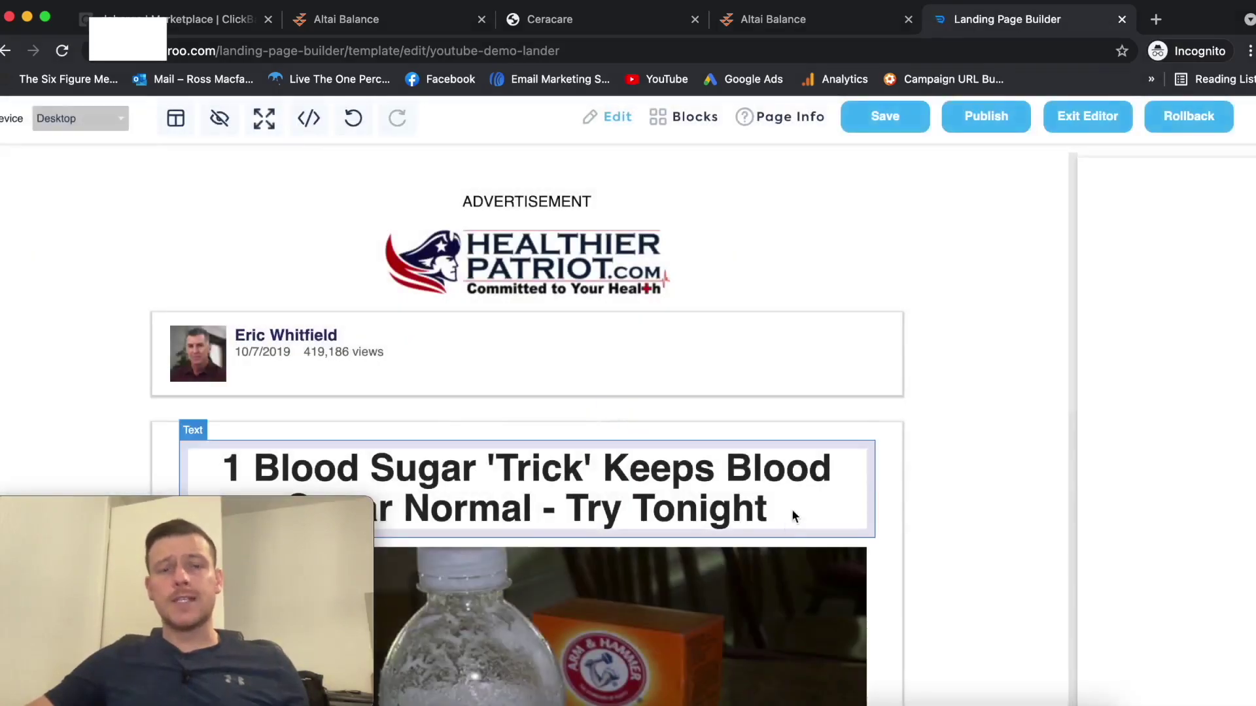
Review the lander's headline and main image, check the headline in the Google Docs plan, and return to the page builder.
scroll(810, 293, "down", 5)
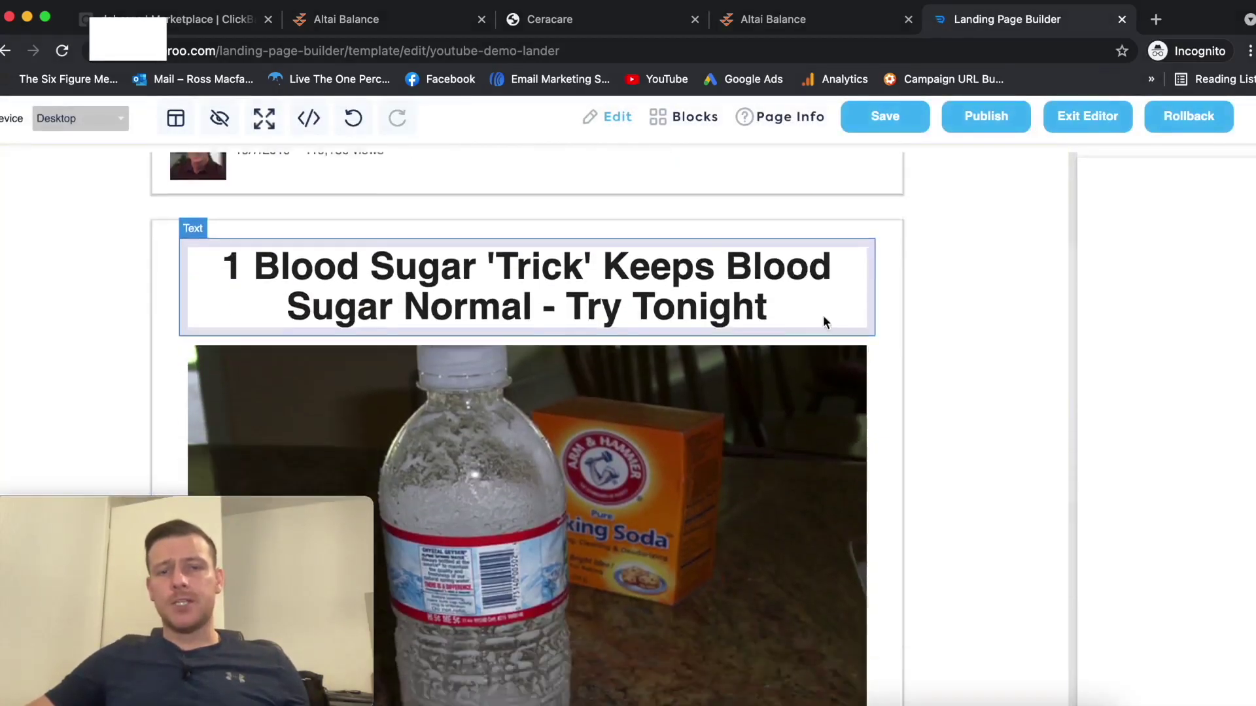
scroll(826, 326, "down", 2)
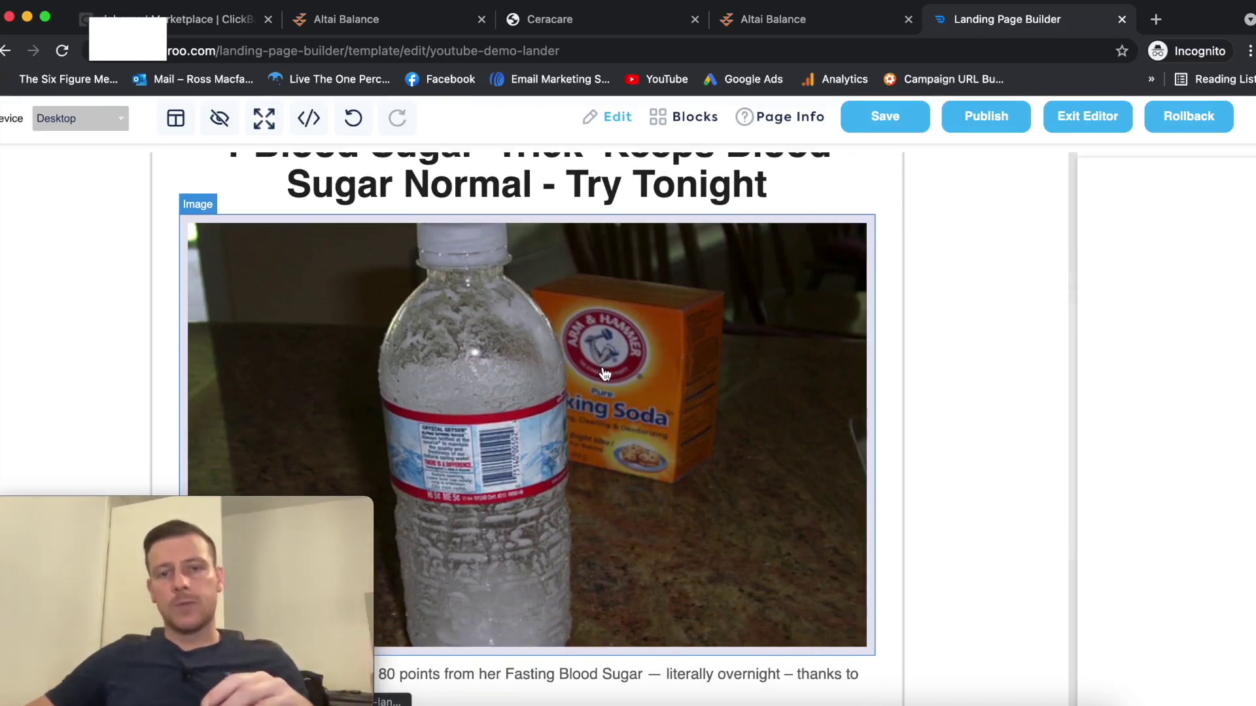
scroll(604, 374, "up", 1)
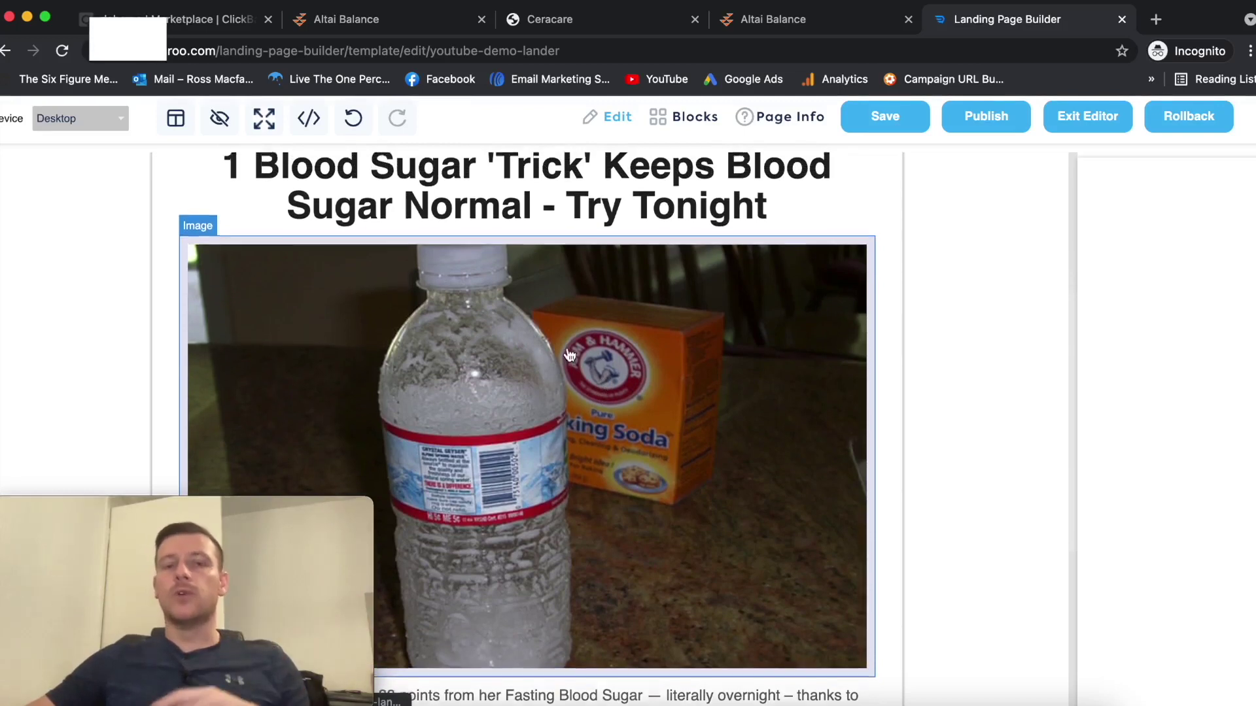
scroll(569, 356, "up", 2)
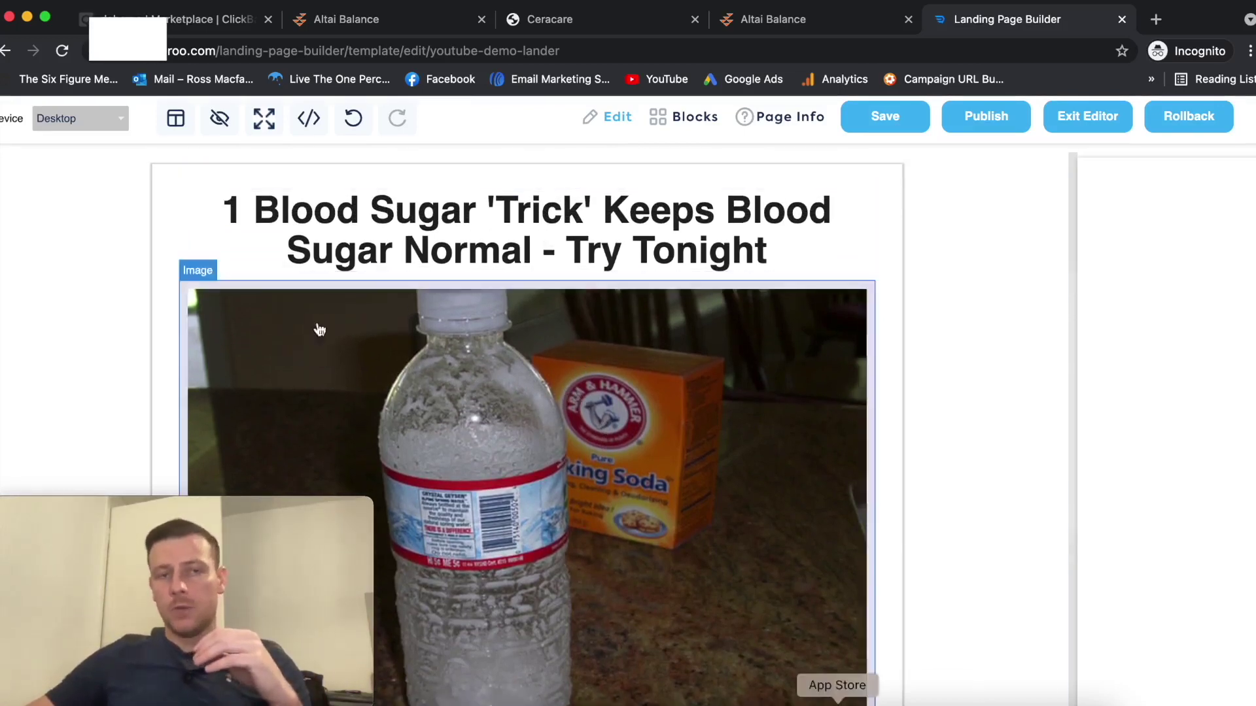
left_click(27, 19)
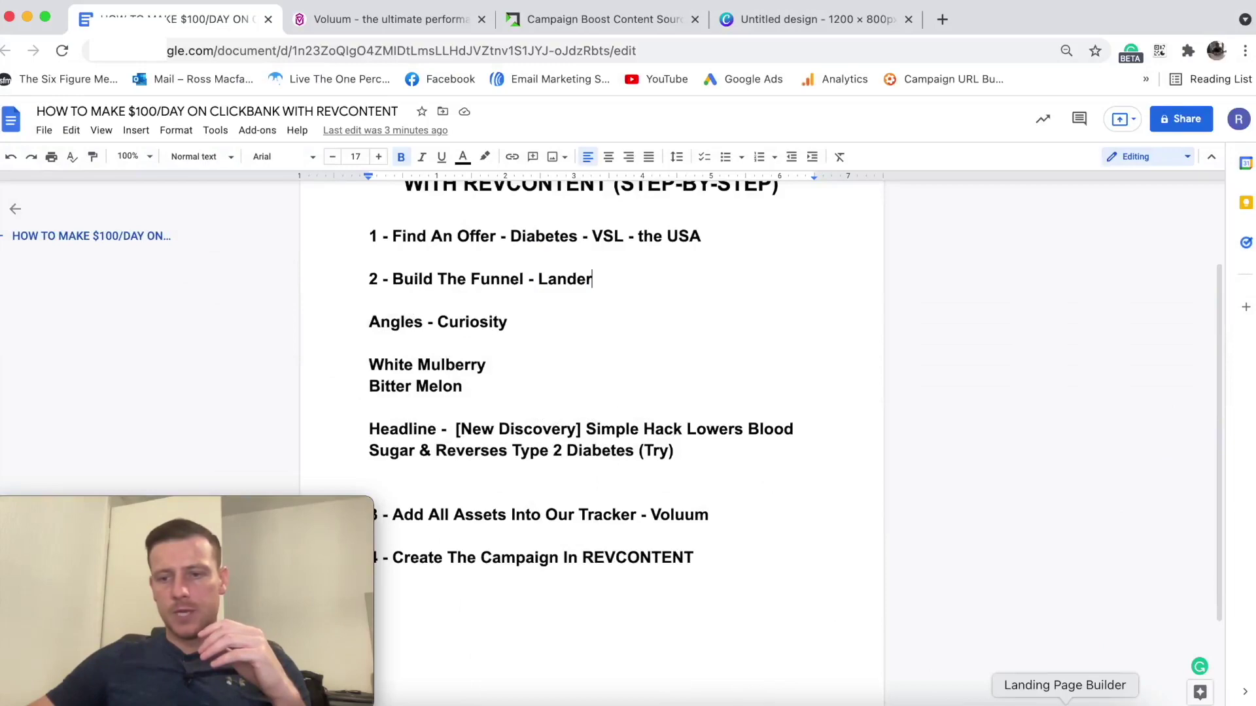
left_click(1047, 695)
Delete the wording before "Try Tonight" in the lander's headline, including the dash.
double_click(786, 251)
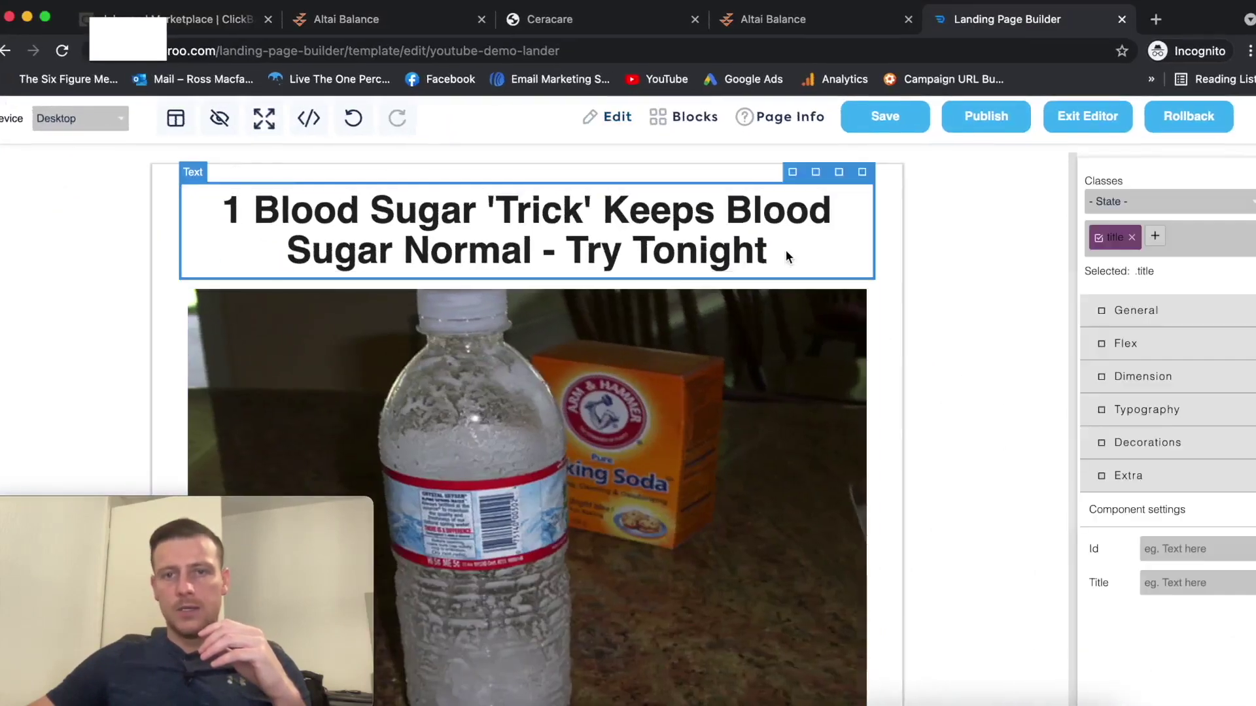
left_click(556, 253)
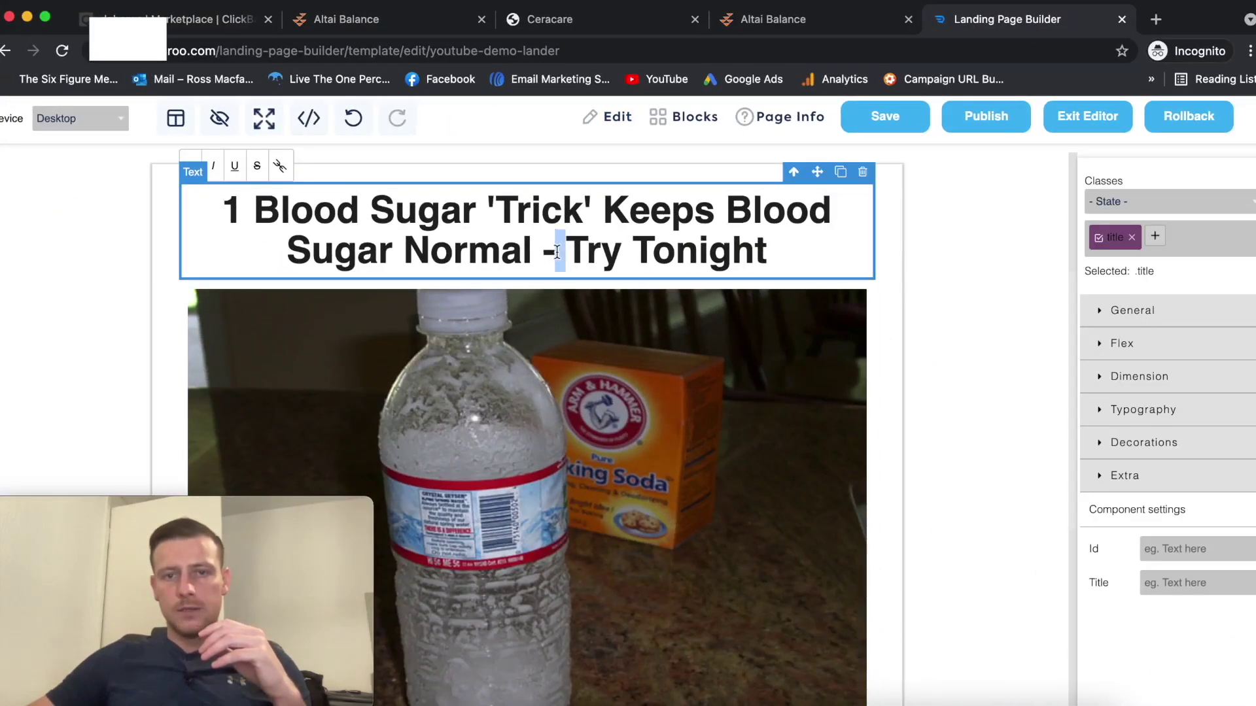
key("BackSpace")
key("BackSpace")
key("BackSpace")
key("BackSpace")
key("BackSpace")
key("BackSpace")
key("BackSpace")
key("BackSpace")
key("BackSpace")
key("BackSpace")
key("BackSpace")
key("BackSpace")
key("BackSpace")
key("BackSpace")
key("BackSpace")
key("BackSpace")
key("BackSpace")
key("BackSpace")
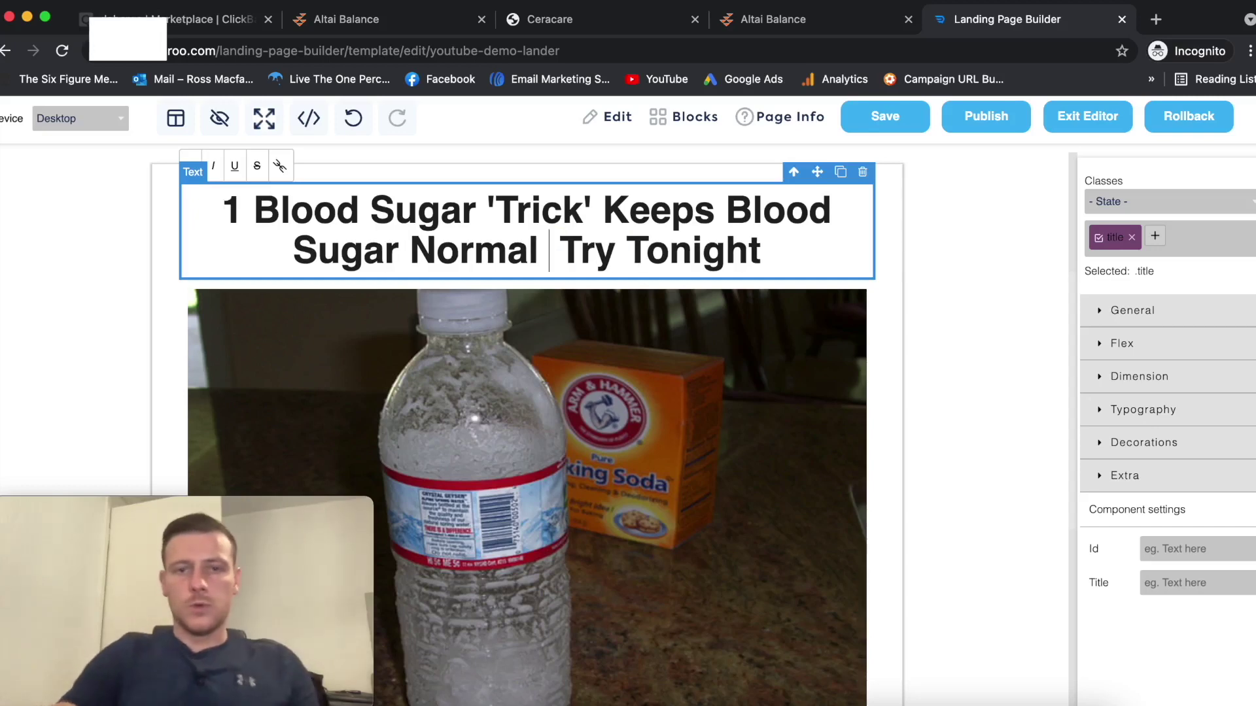
key("BackSpace")
key("BackSpace")
key("BackSpace")
key("BackSpace")
key("BackSpace")
key("BackSpace")
key("BackSpace")
key("BackSpace")
key("BackSpace")
key("BackSpace")
key("BackSpace")
key("BackSpace")
key("BackSpace")
key("BackSpace")
key("BackSpace")
key("BackSpace")
key("BackSpace")
key("BackSpace")
key("BackSpace")
key("BackSpace")
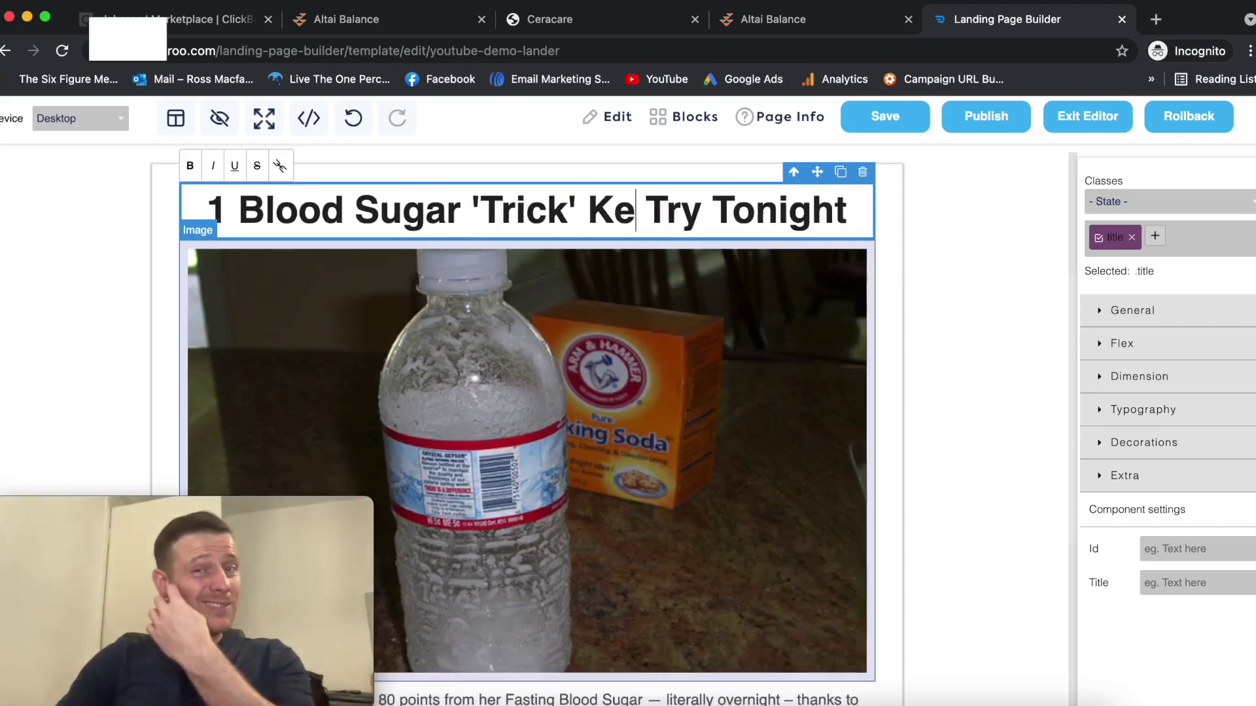
key("BackSpace")
key("BackSpace")
key("BackSpace")
key("BackSpace")
key("BackSpace")
key("BackSpace")
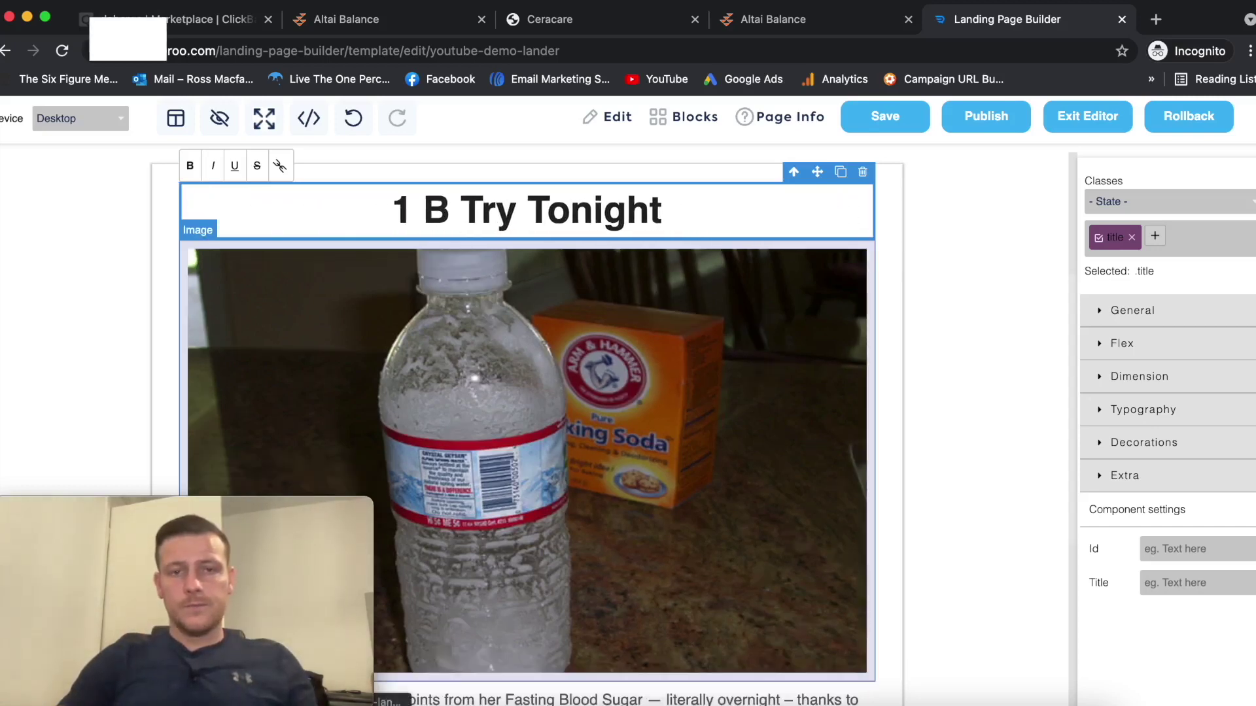
Insert "Doctor: Simple 'Hack' Lowers Blood Sugar" before "Try Tonight" in the lander's headline.
type("Docter")
key("BackSpace")
key("BackSpace")
type("or: Si")
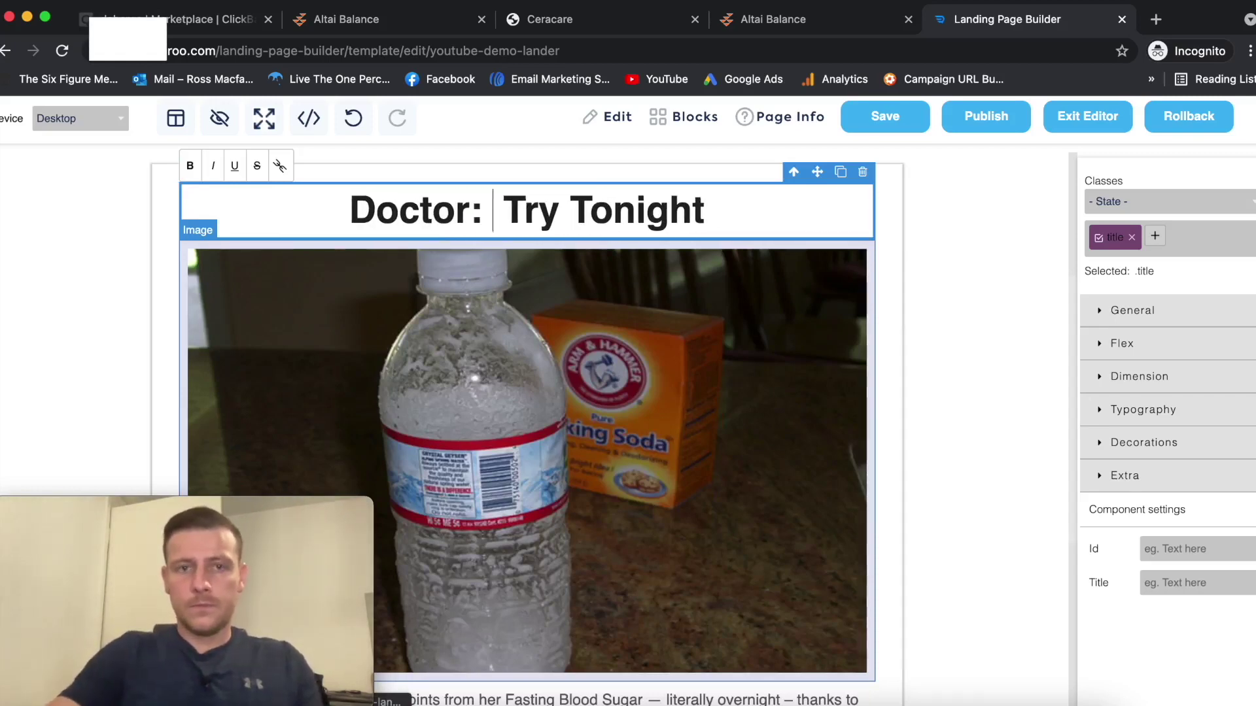
type("mple 'H")
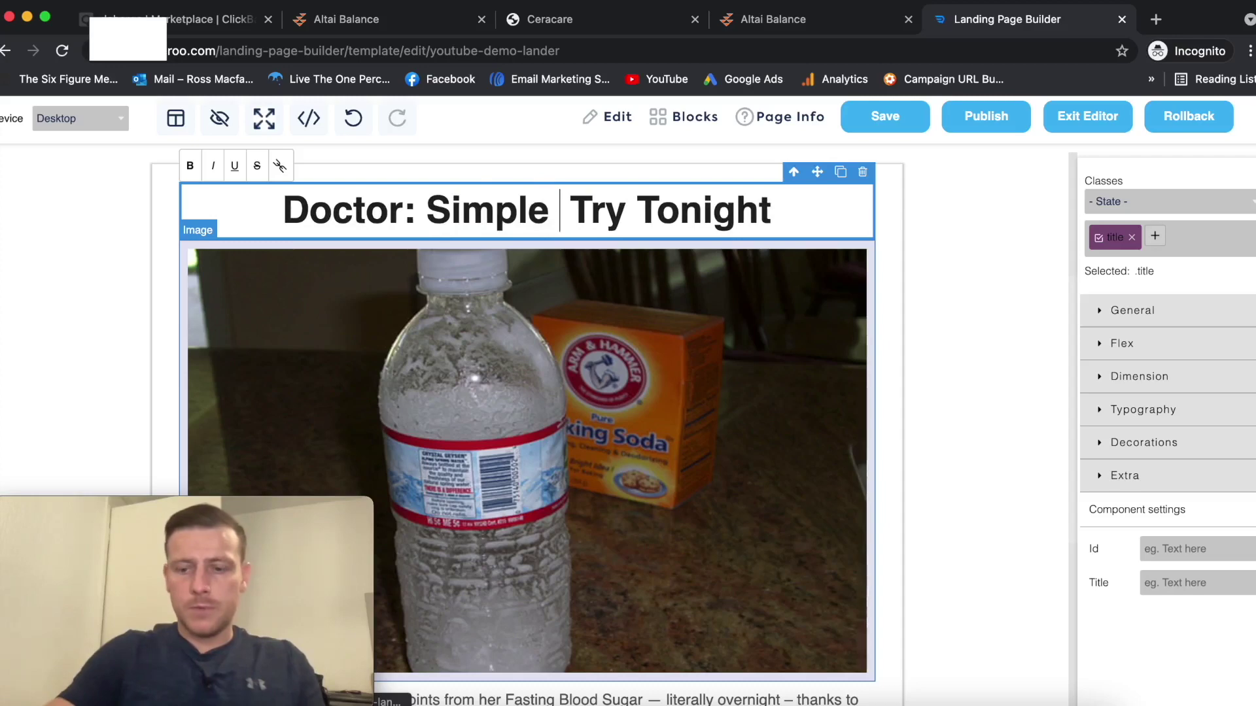
type("ack' L")
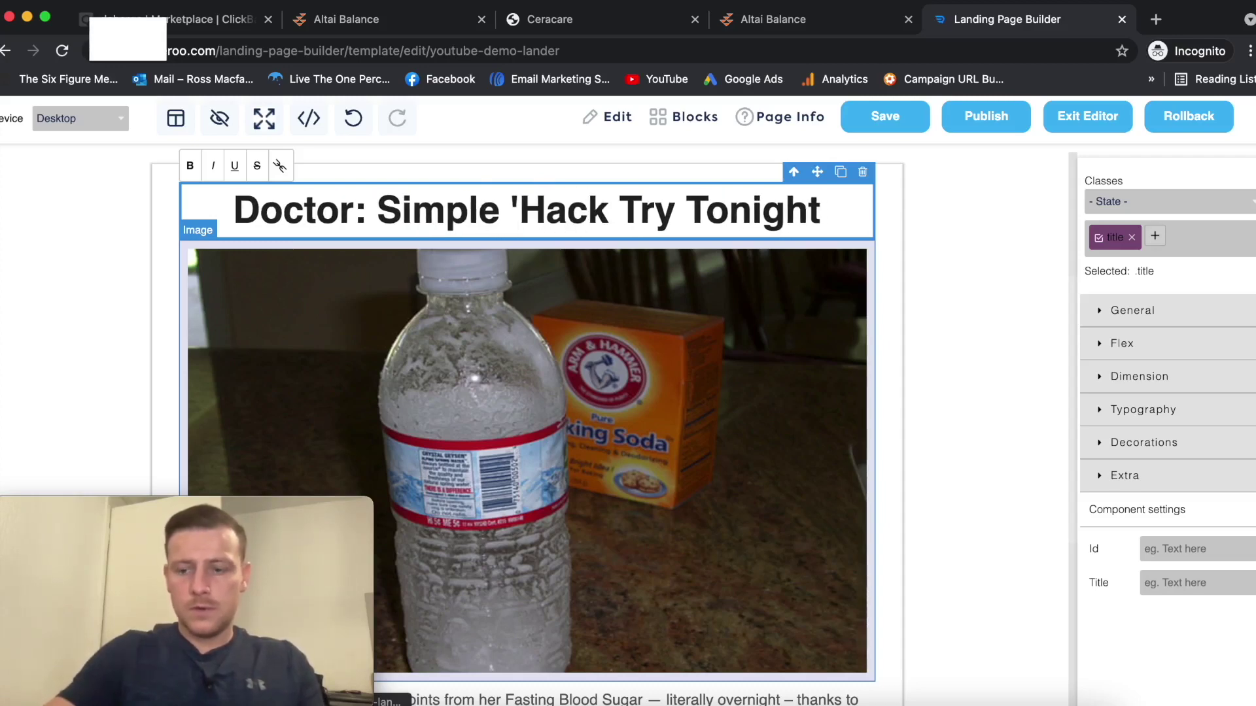
type("owers Blod")
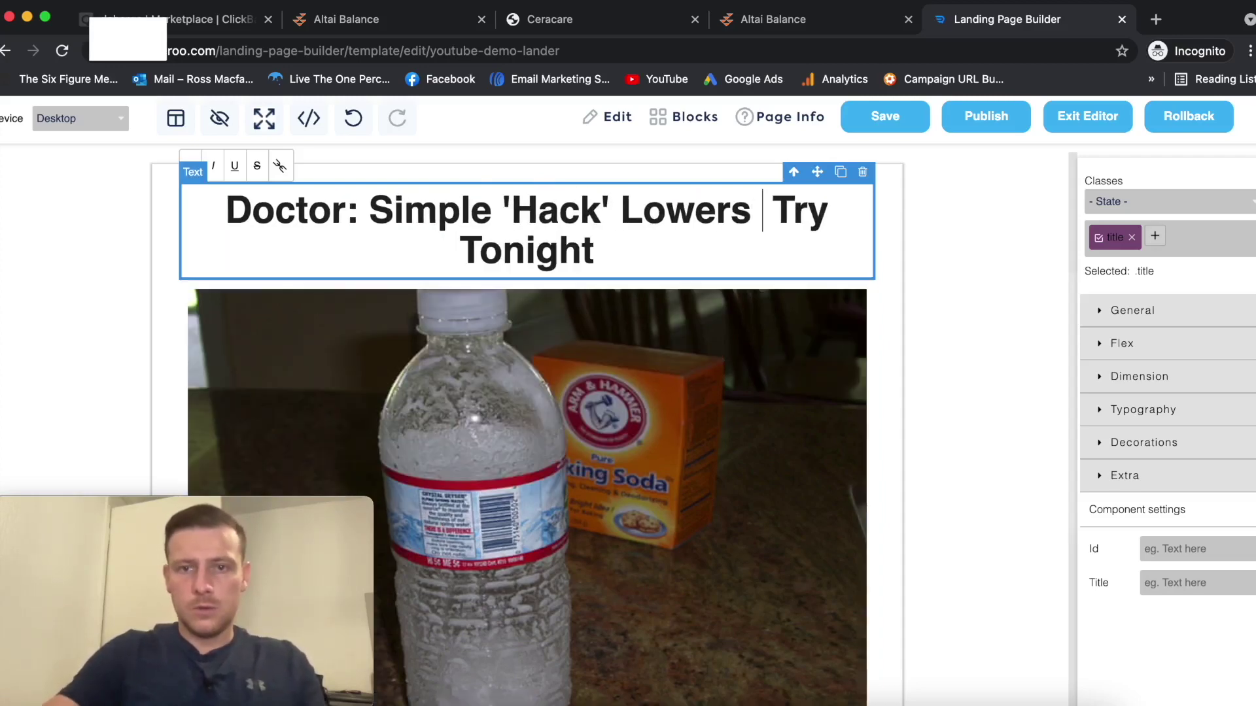
key("BackSpace")
type("oid DSu")
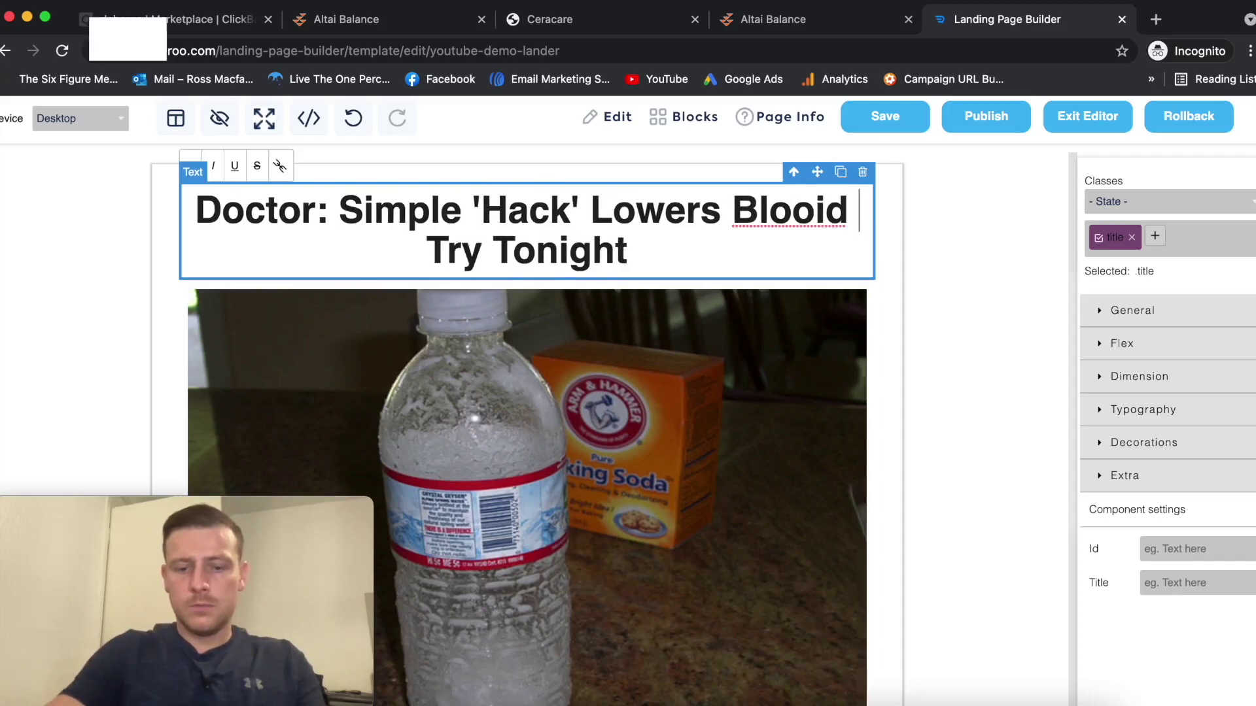
key("BackSpace")
key("BackSpace")
key("BackSpace")
key("BackSpace")
key("BackSpace")
type("d Sugar")
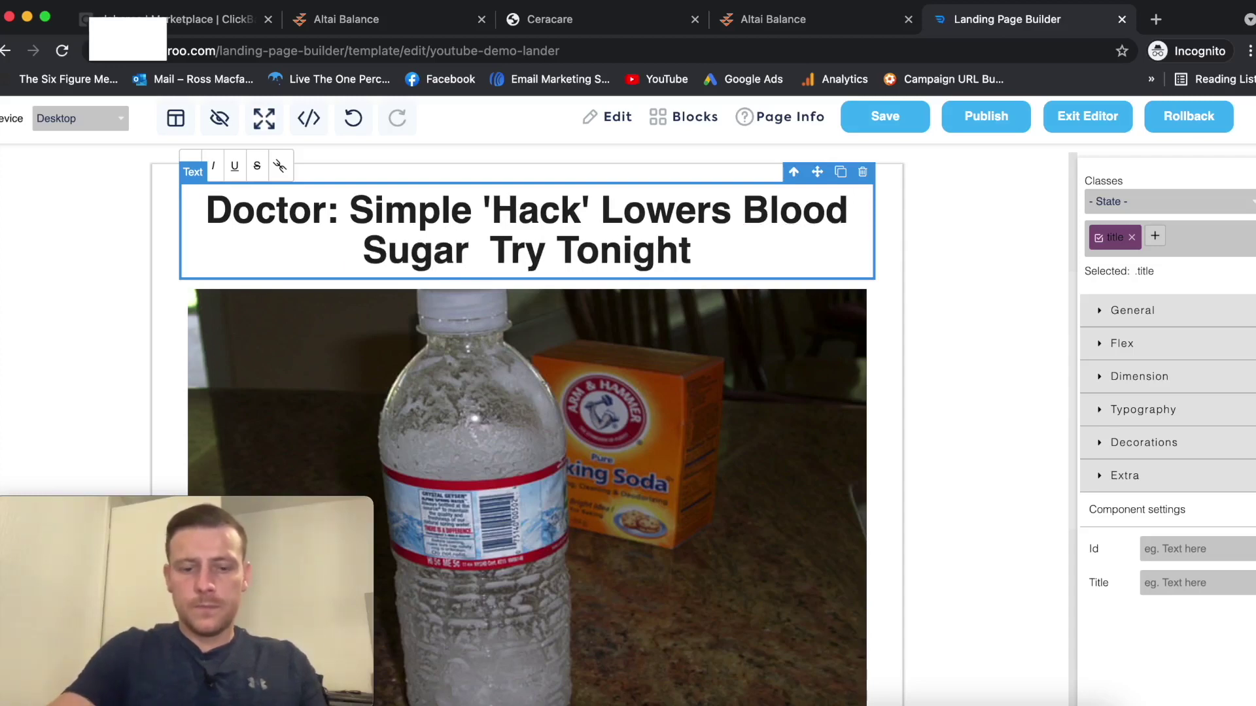
Continue the headline after "Blood Sugar" with "And Reverses Type 2 Diabetes...".
type(" And Reverses T")
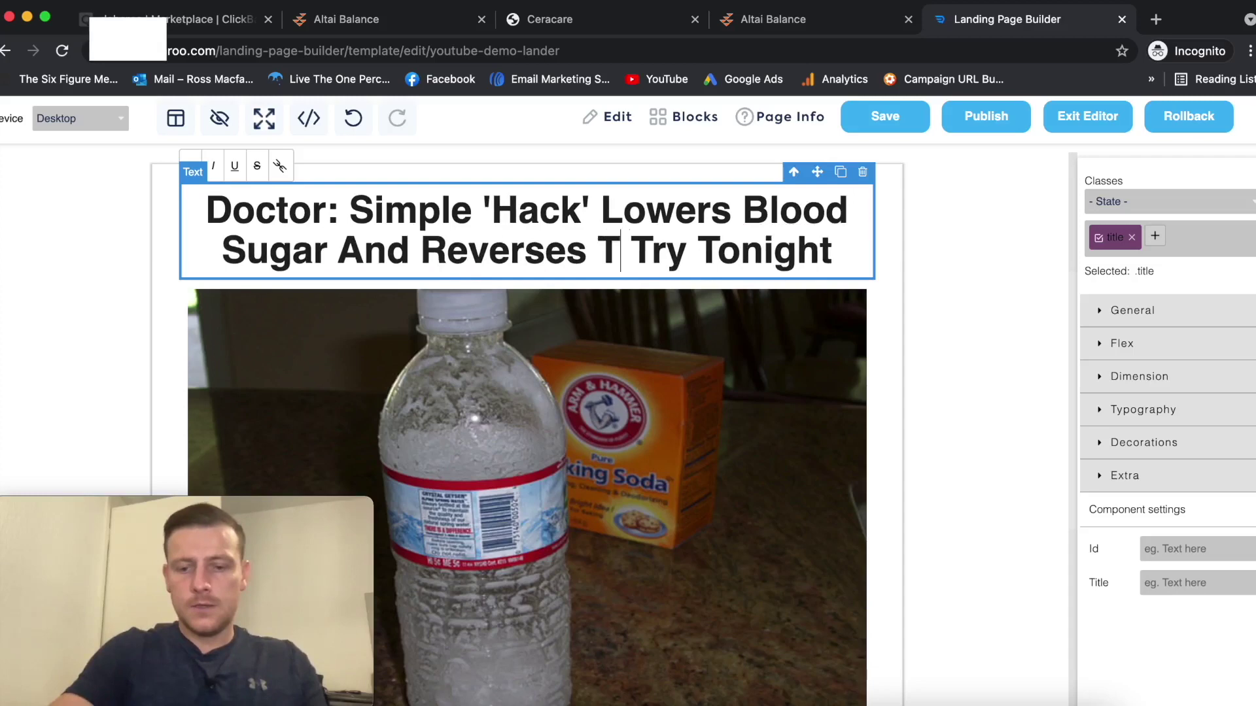
type("ype 2 Diabets")
key("BackSpace")
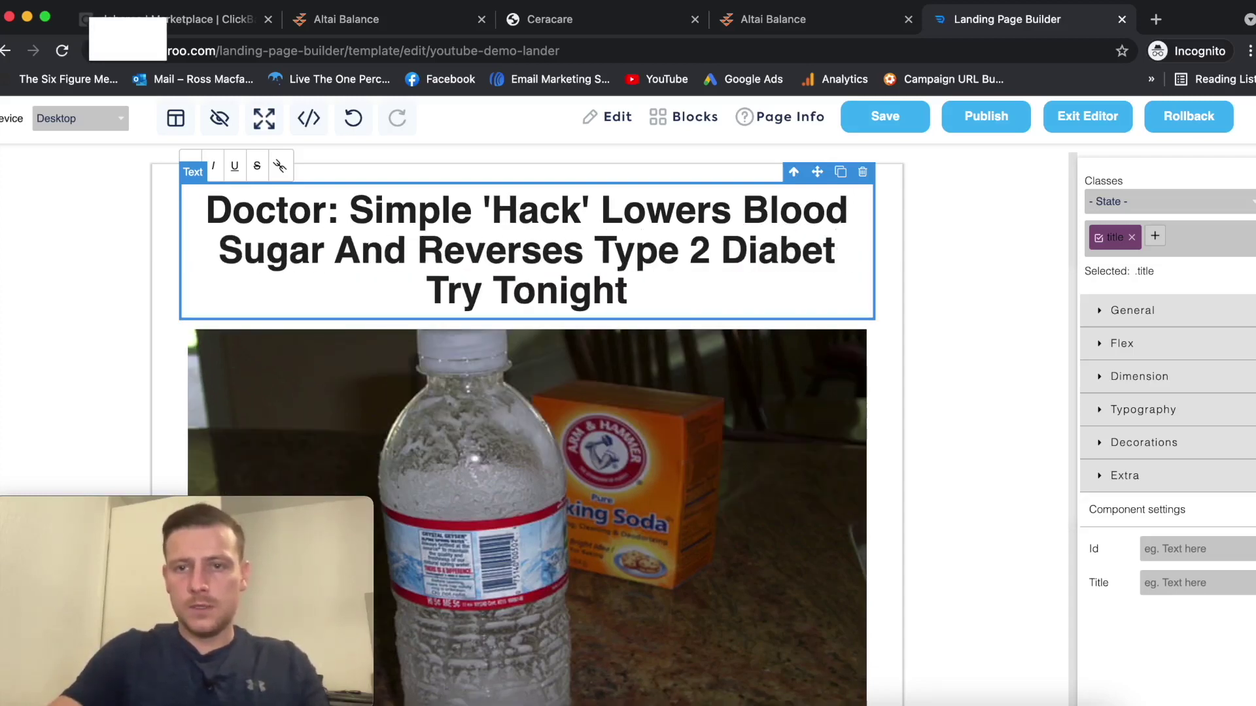
key("BackSpace")
key("BackSpace")
type("etest")
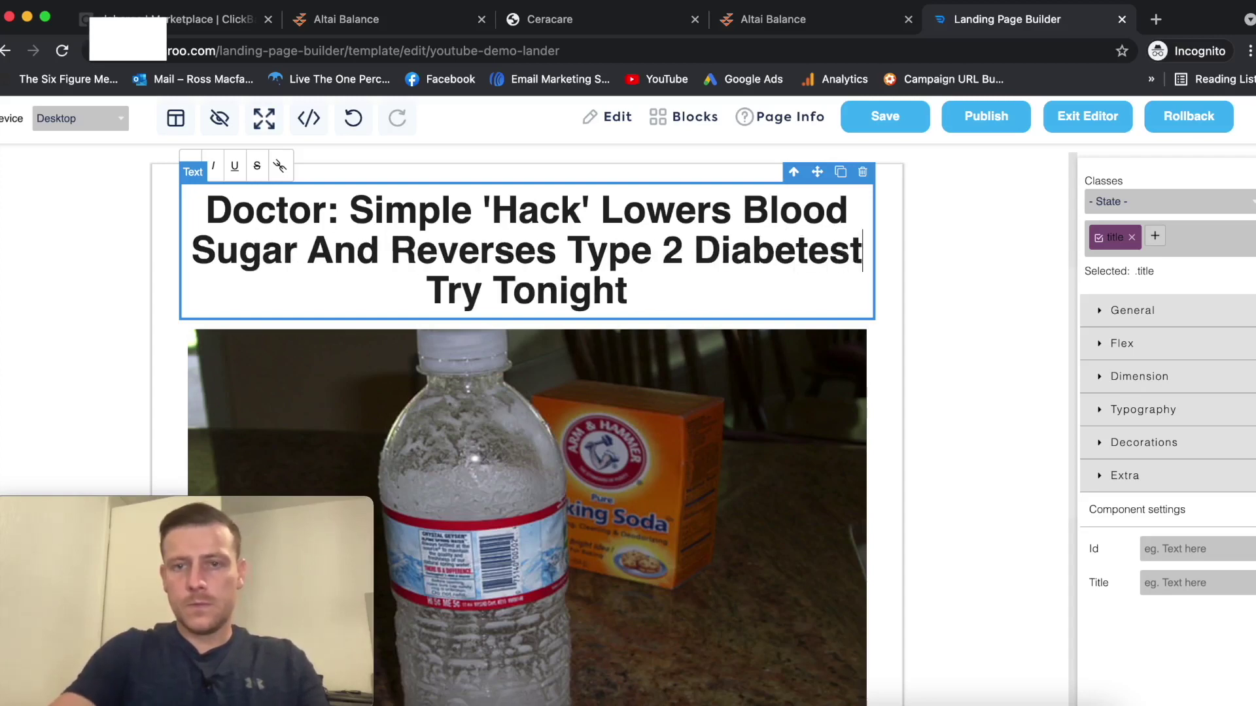
key("BackSpace")
key("BackSpace")
type("s")
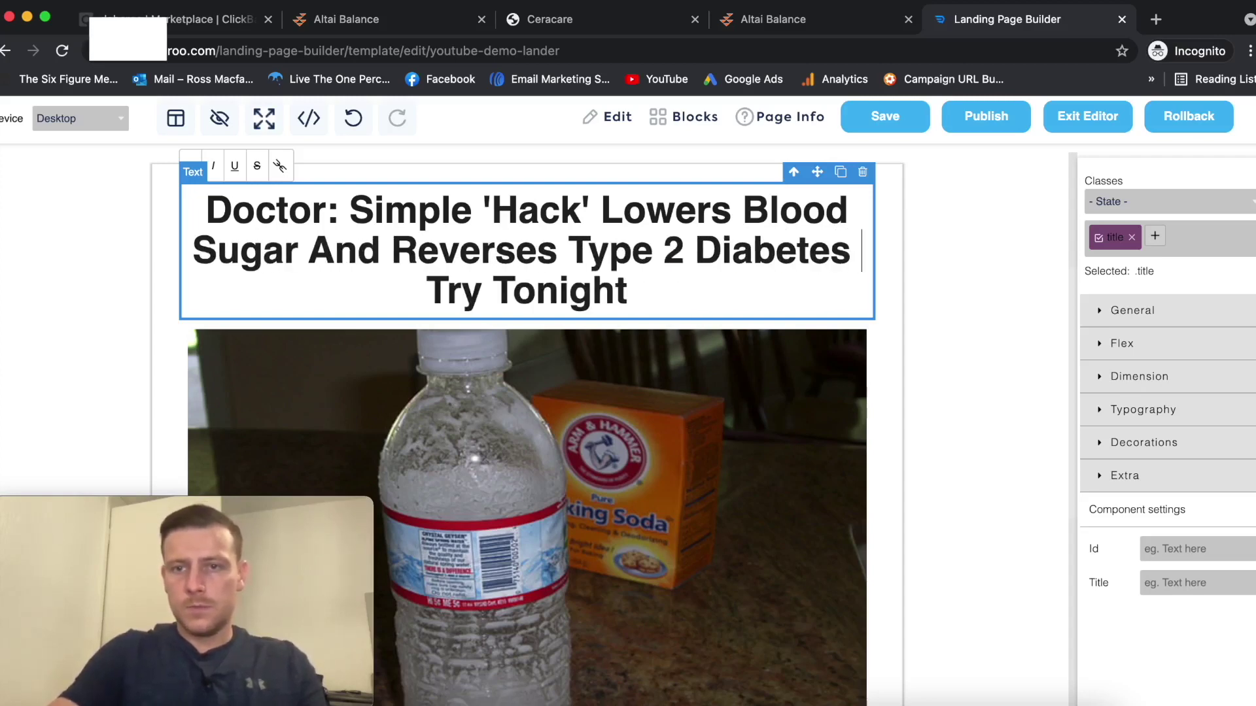
type("...")
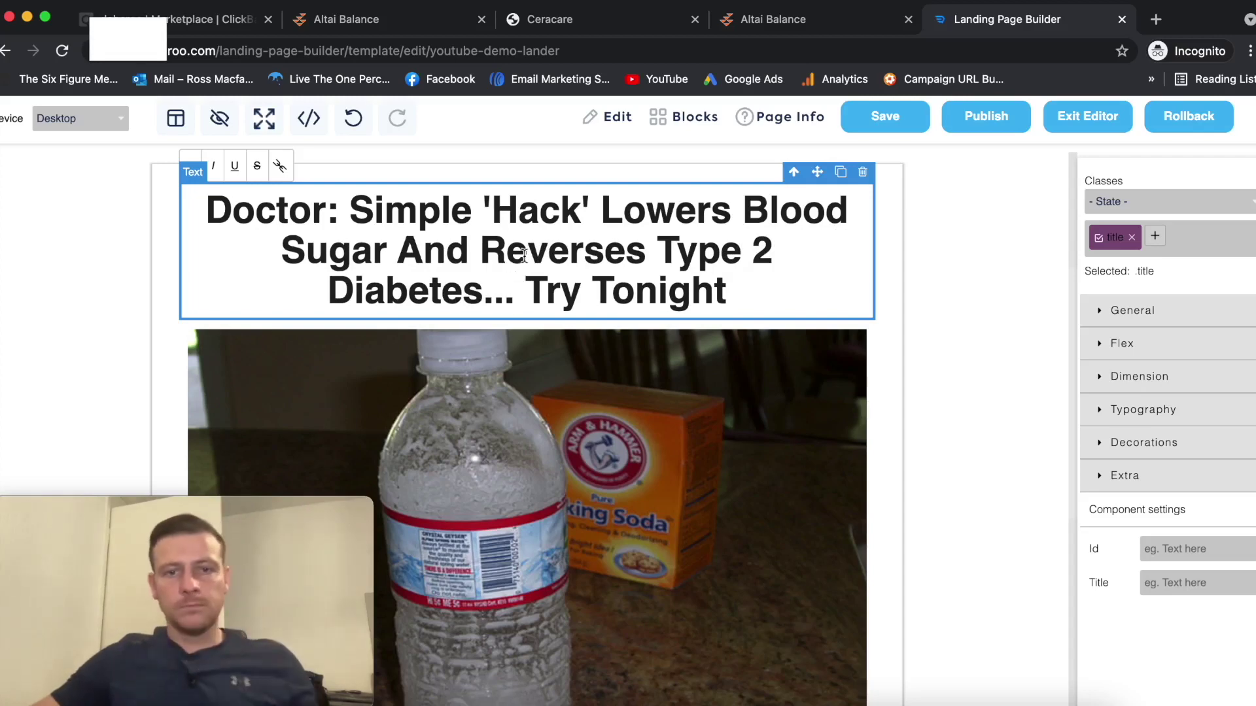
Enclose "Try Tonight" at the end of the headline in parentheses.
left_click(530, 289)
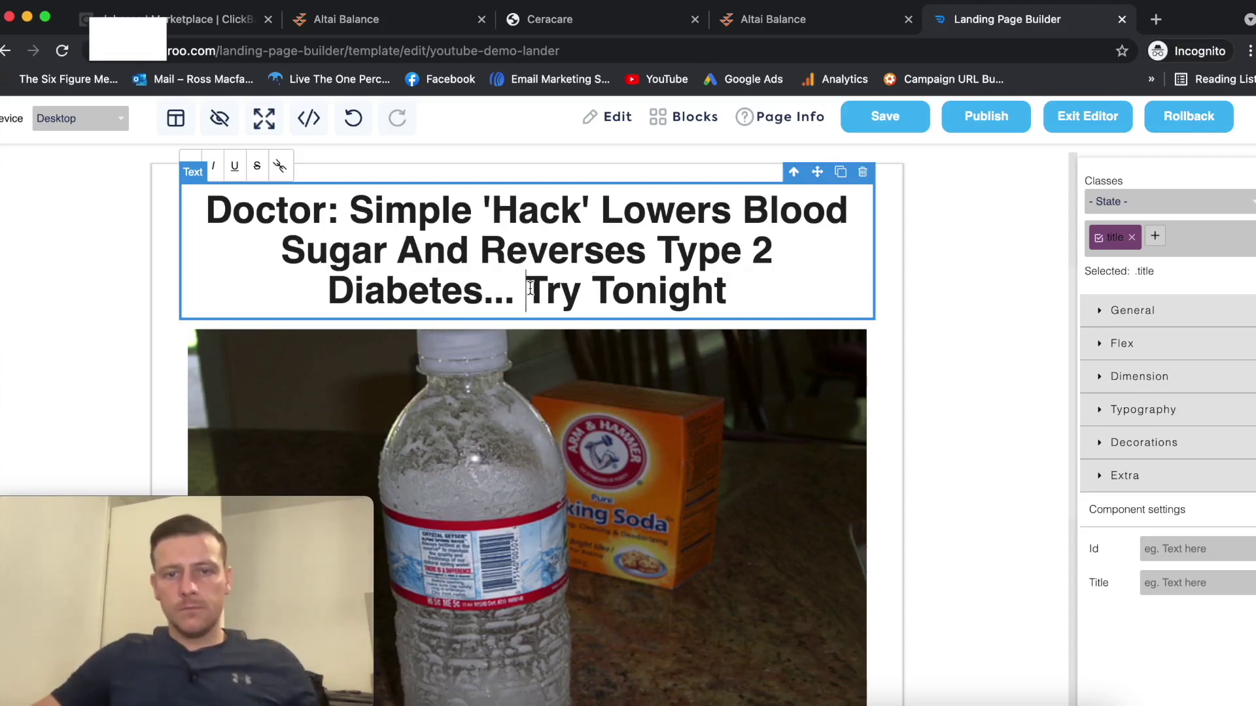
type("(")
left_click(726, 289)
type(")")
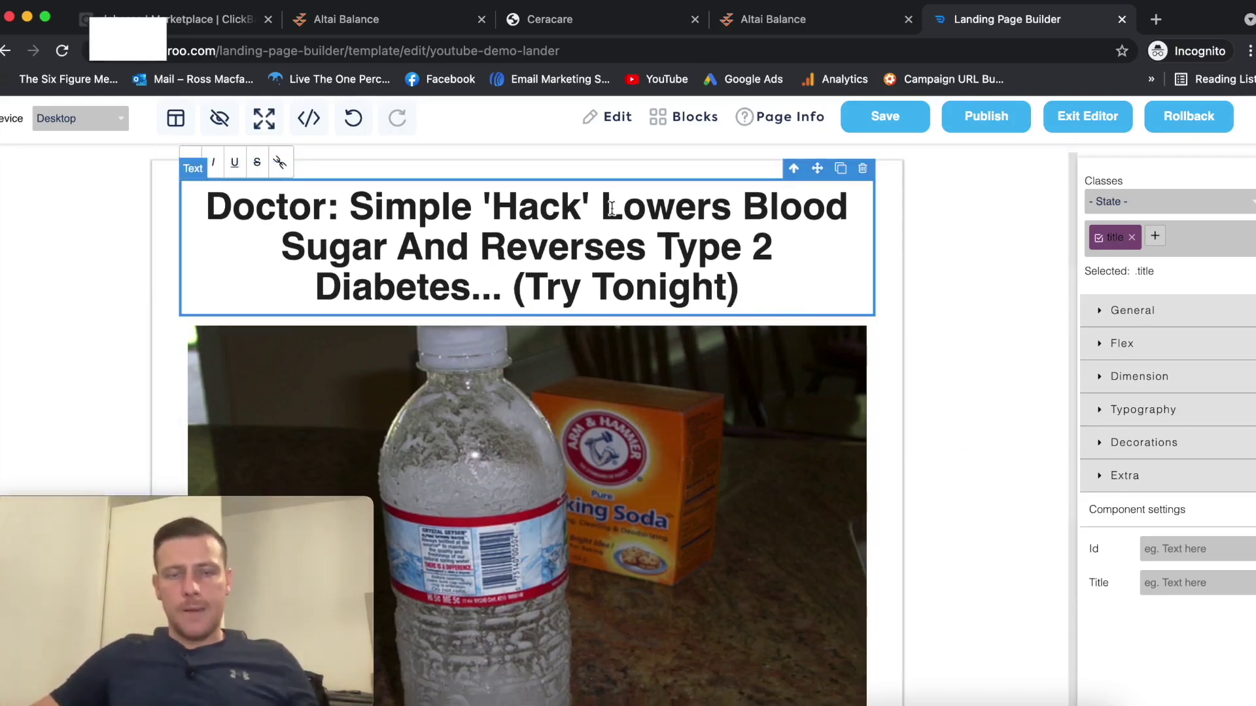
Review the rest of the lander: main image, body paragraphs, Watch Now button and author header.
scroll(677, 288, "down", 3)
scroll(678, 288, "down", 1)
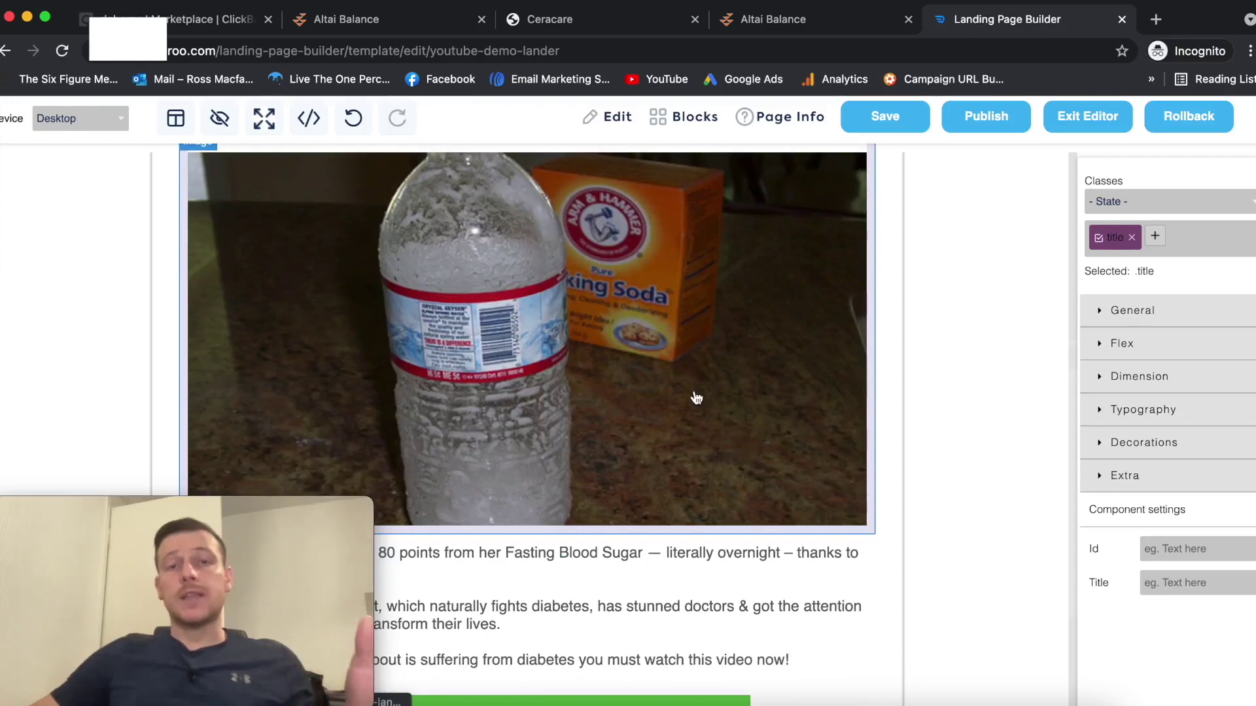
scroll(681, 402, "down", 3)
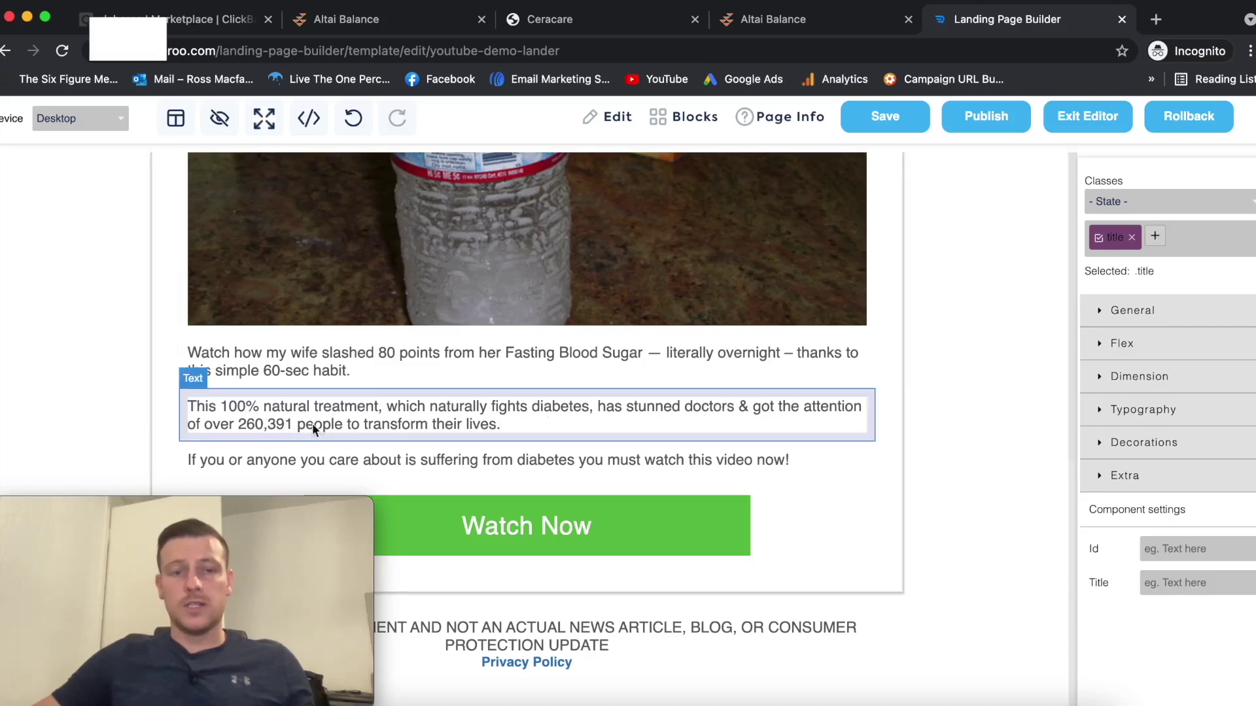
scroll(571, 458, "up", 10)
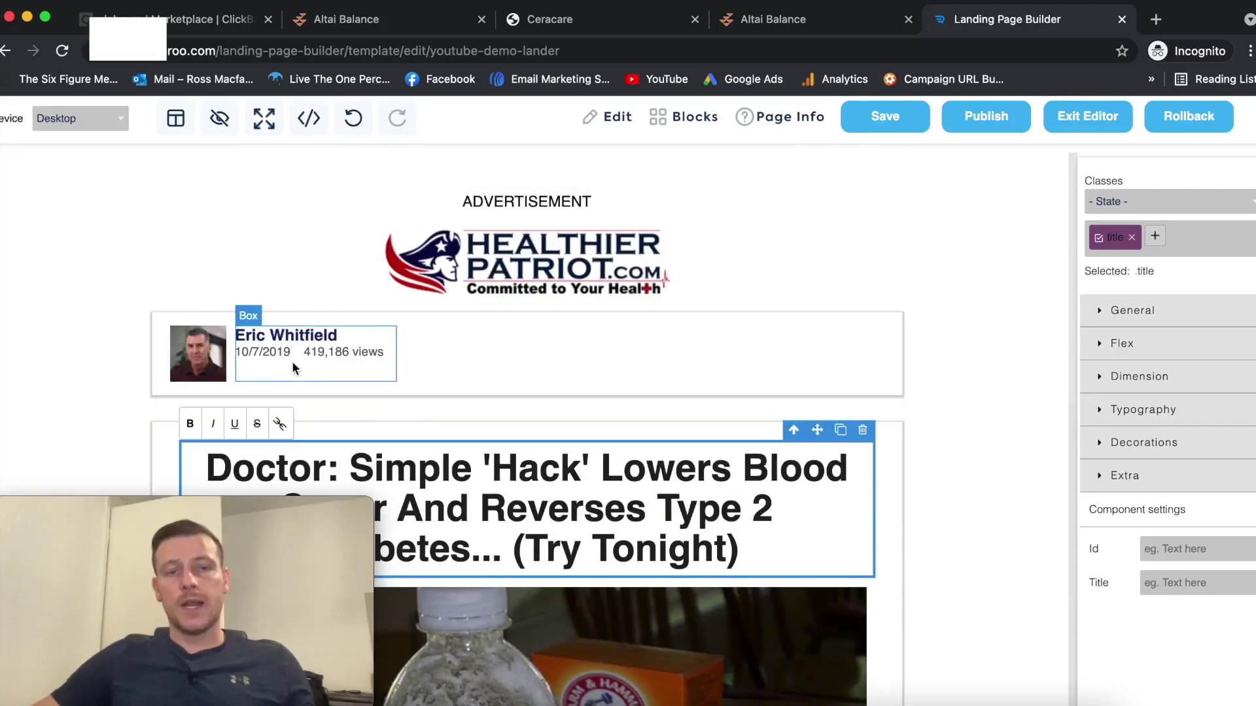
scroll(355, 328, "down", 10)
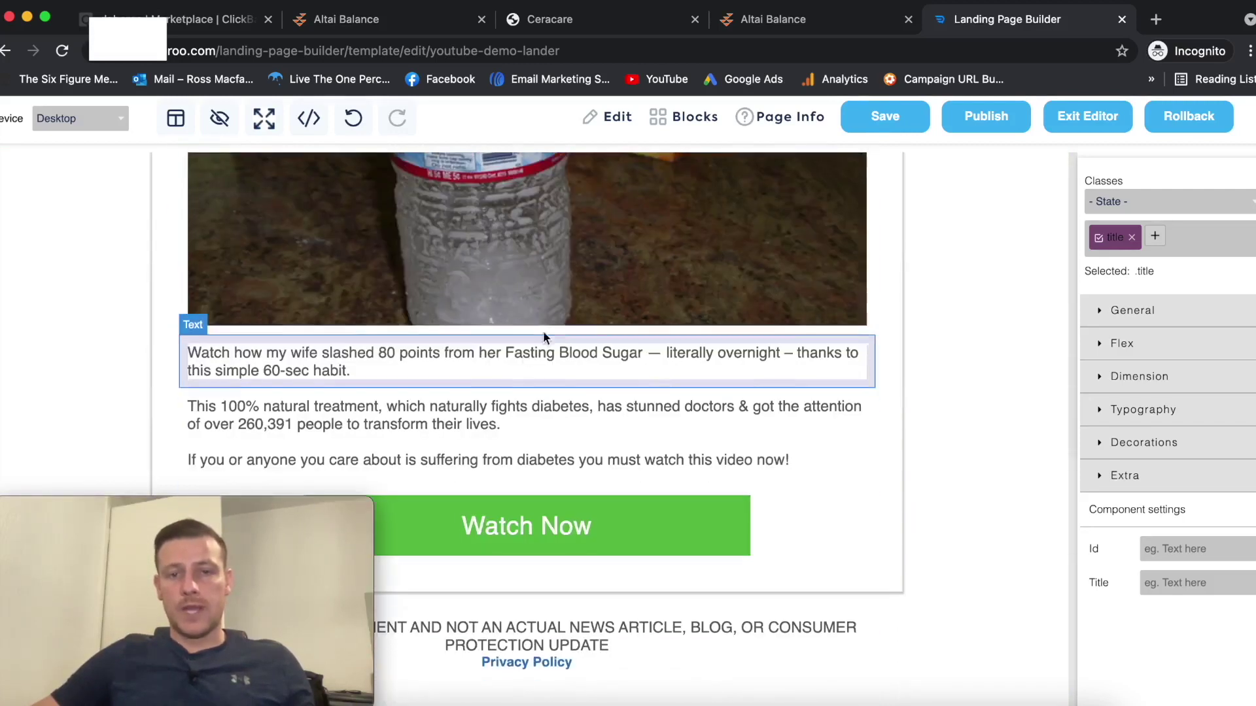
scroll(556, 344, "up", 3)
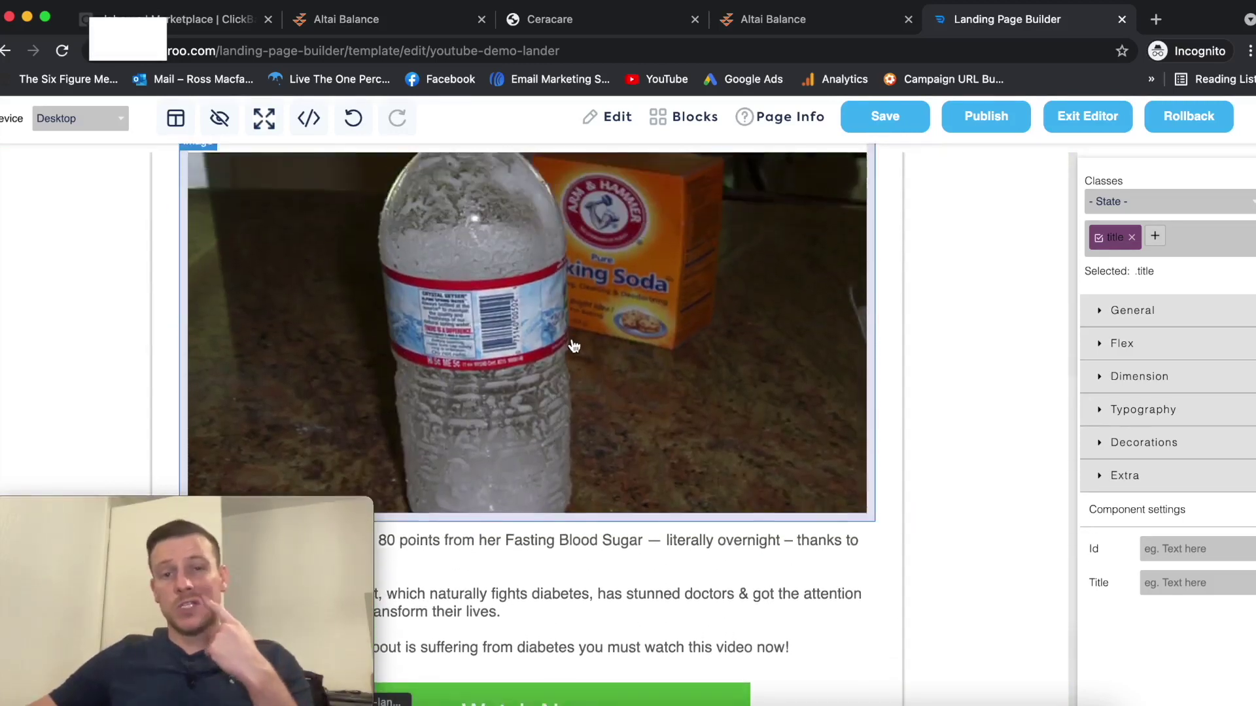
scroll(574, 344, "up", 2)
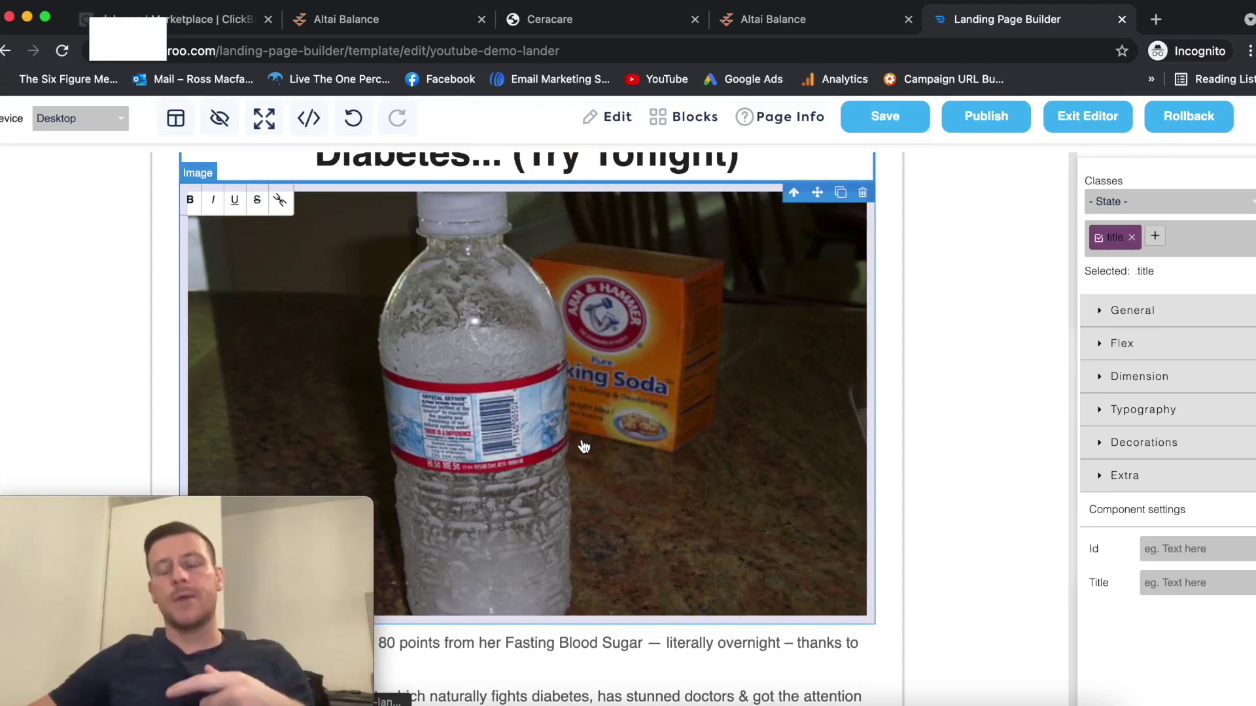
Switch to the blank 1200 × 800 px design in Canva and open the collection of all existing designs.
left_click(28, 17)
left_click(811, 19)
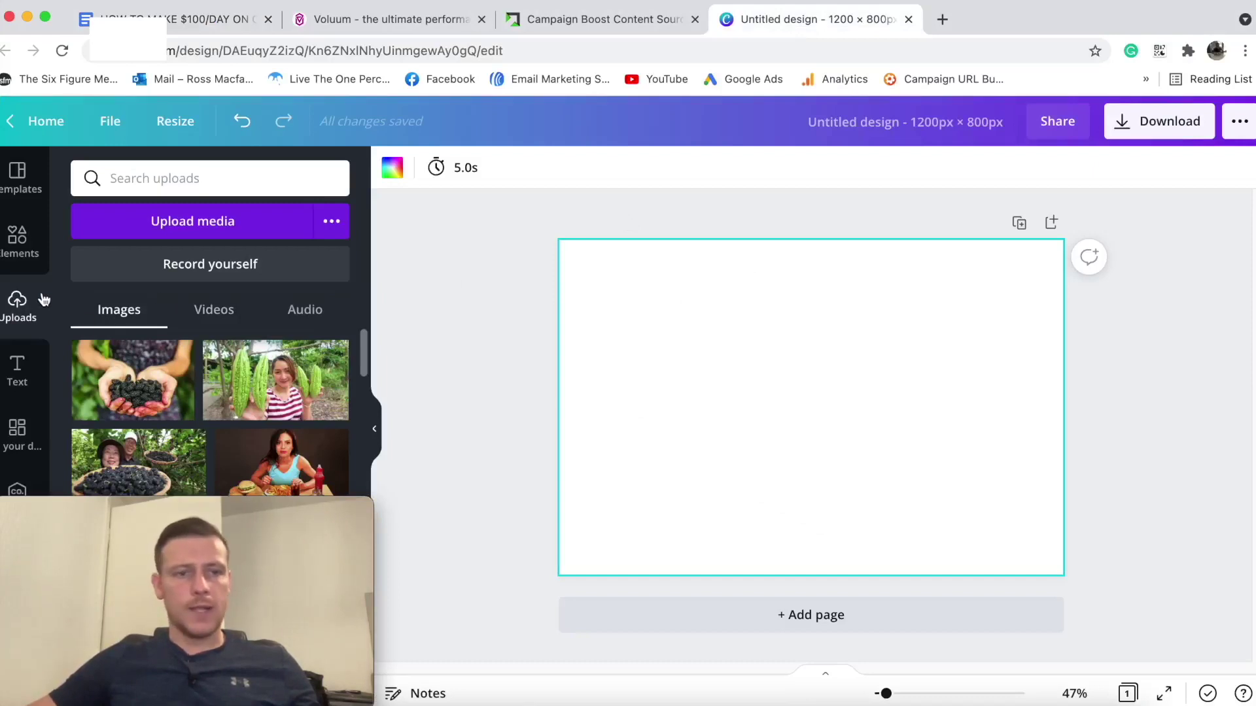
left_click(507, 333)
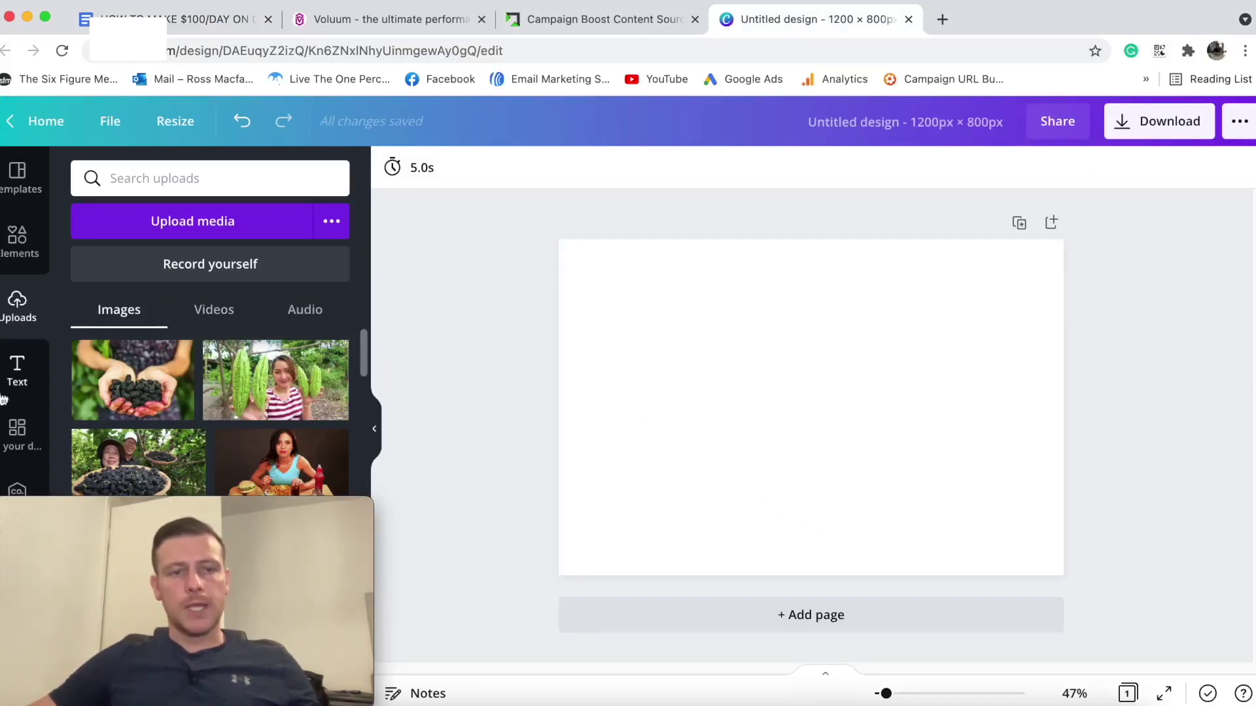
left_click_drag(162, 516, 1041, 508)
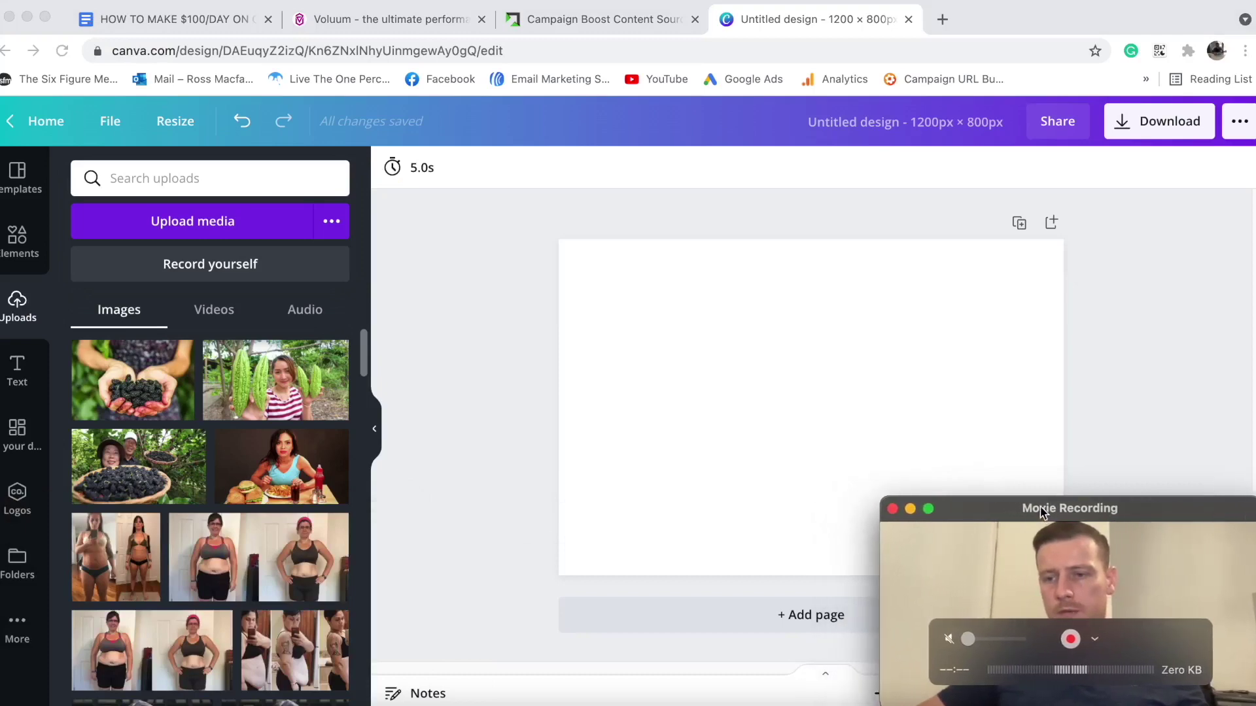
left_click(17, 564)
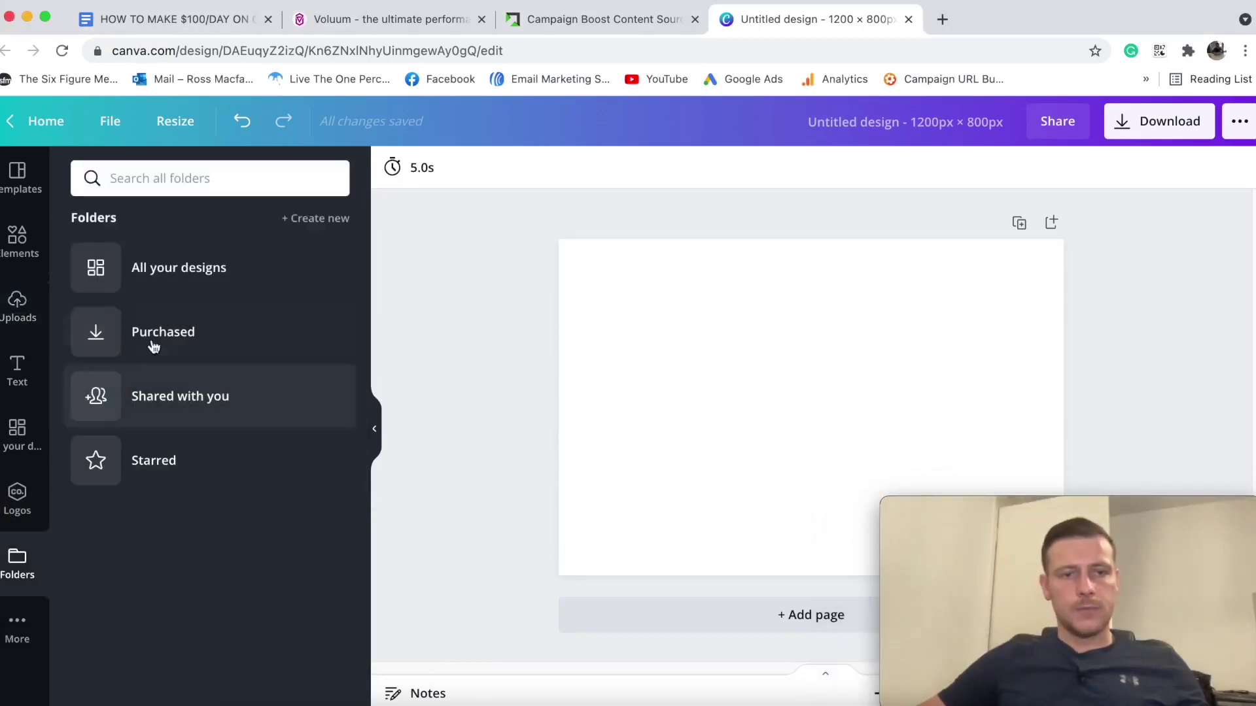
left_click(214, 297)
Find the video-player design with the ear anatomy picture among the existing designs and apply it to the blank page.
scroll(284, 448, "down", 10)
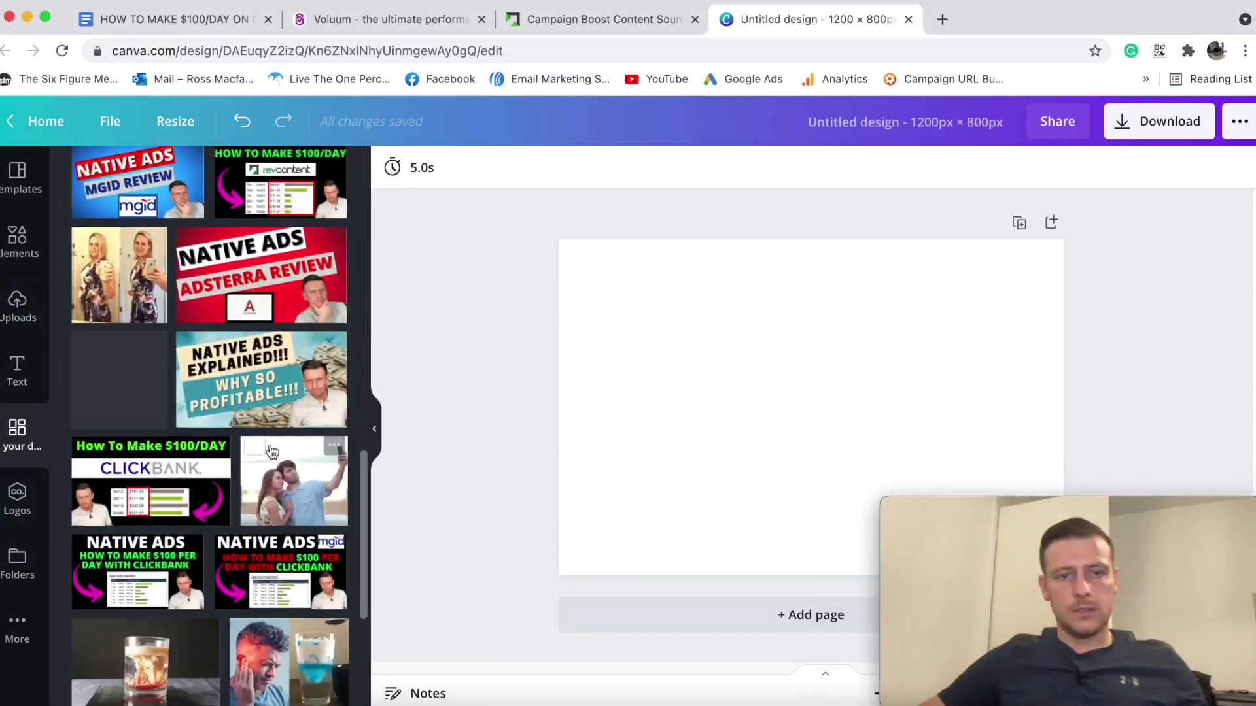
scroll(276, 445, "down", 15)
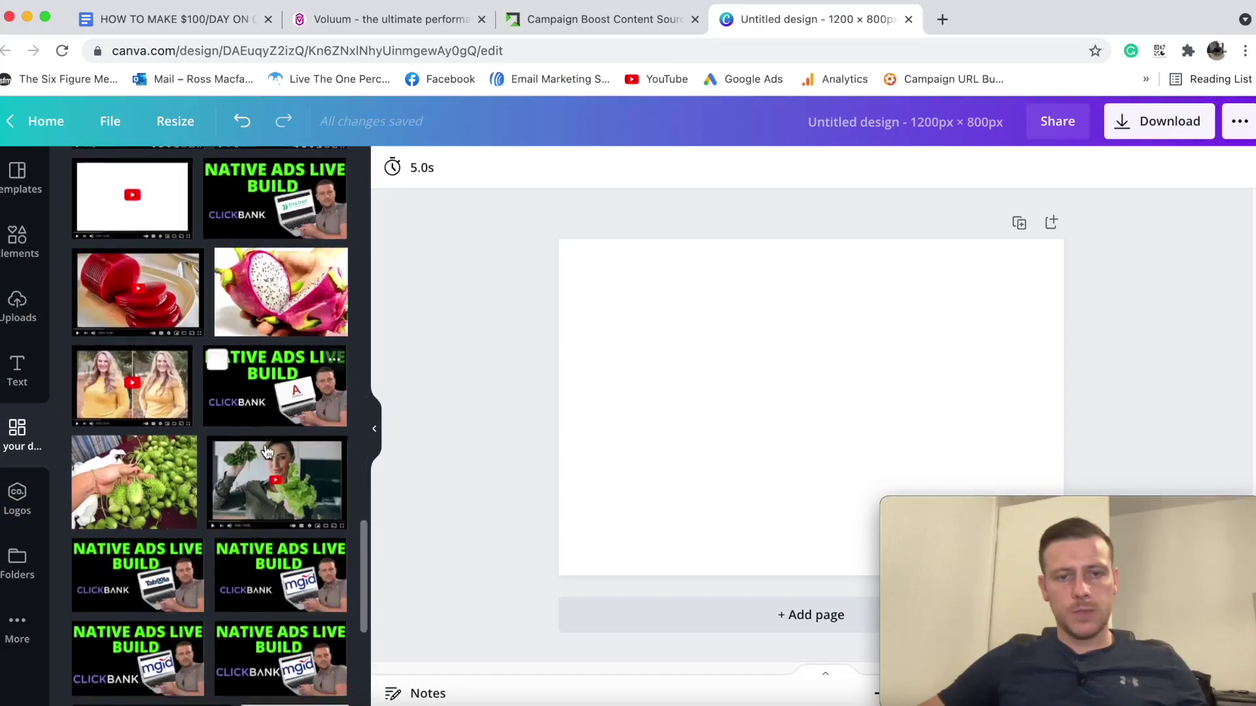
scroll(268, 458, "down", 15)
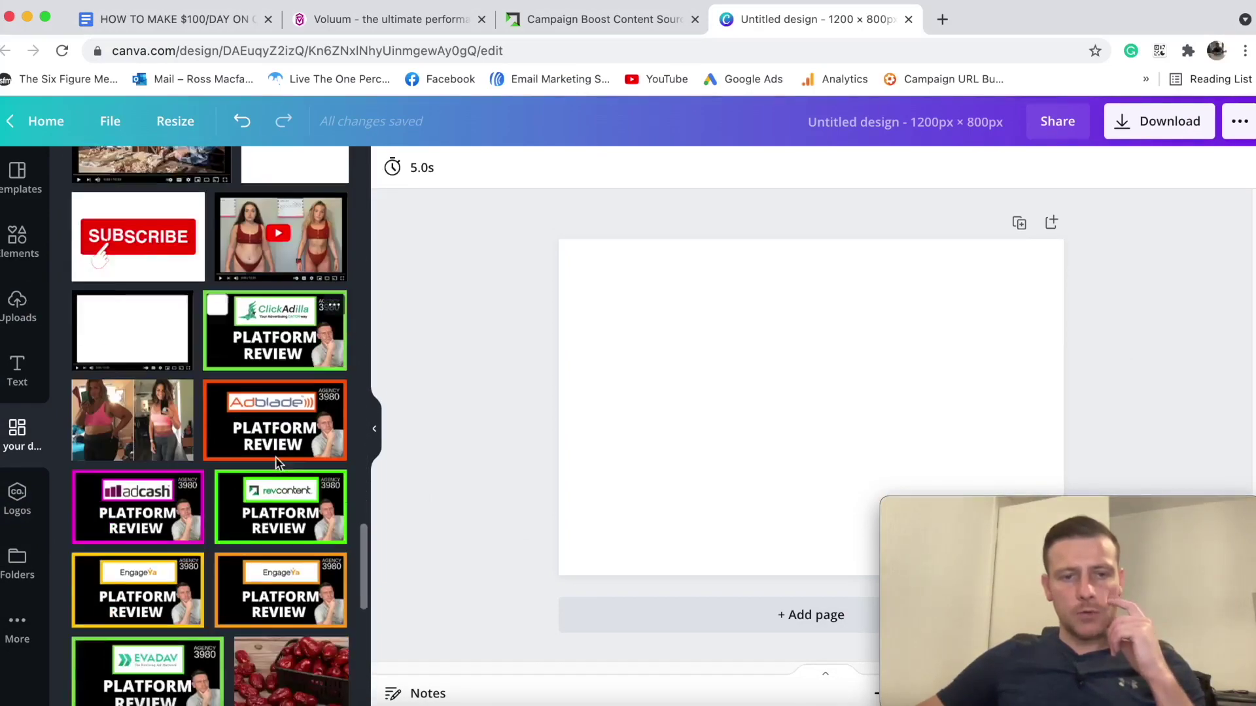
scroll(277, 470, "down", 15)
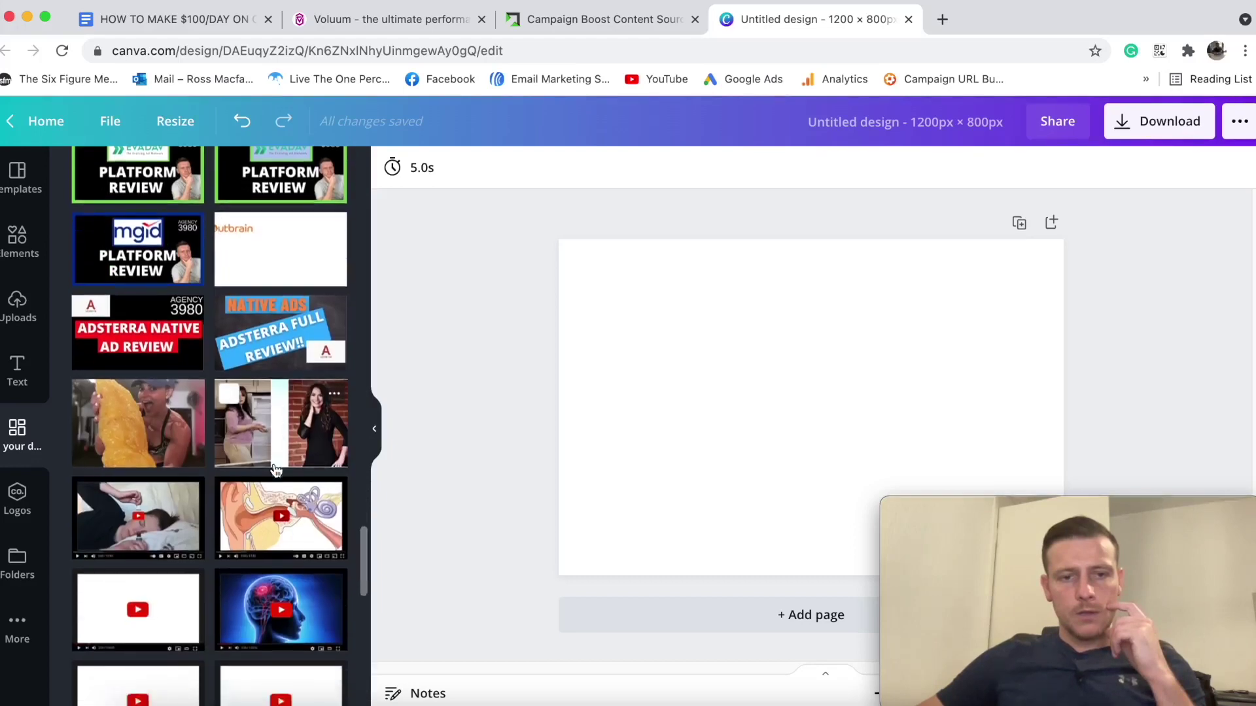
left_click_drag(278, 405, 693, 414)
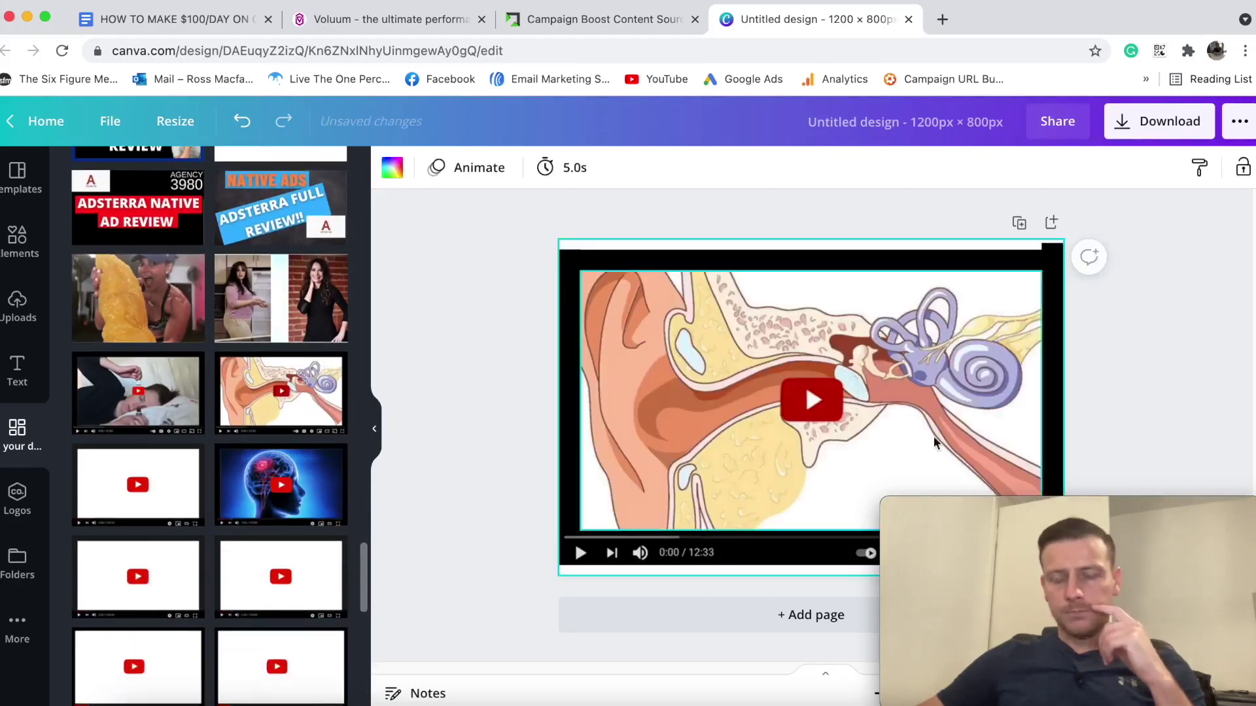
Stretch the upper black bar across the full page width and move the player controls down to the page's lower edge.
left_click_drag(1165, 525, 272, 523)
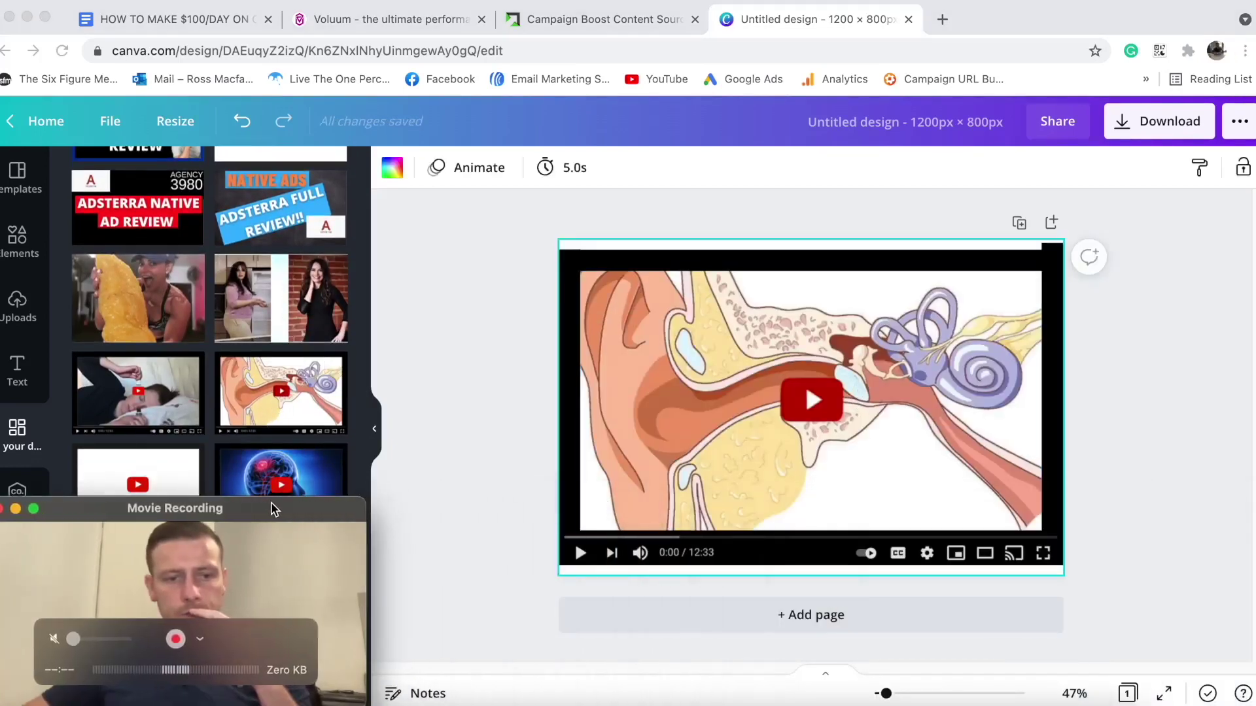
left_click_drag(857, 264, 858, 252)
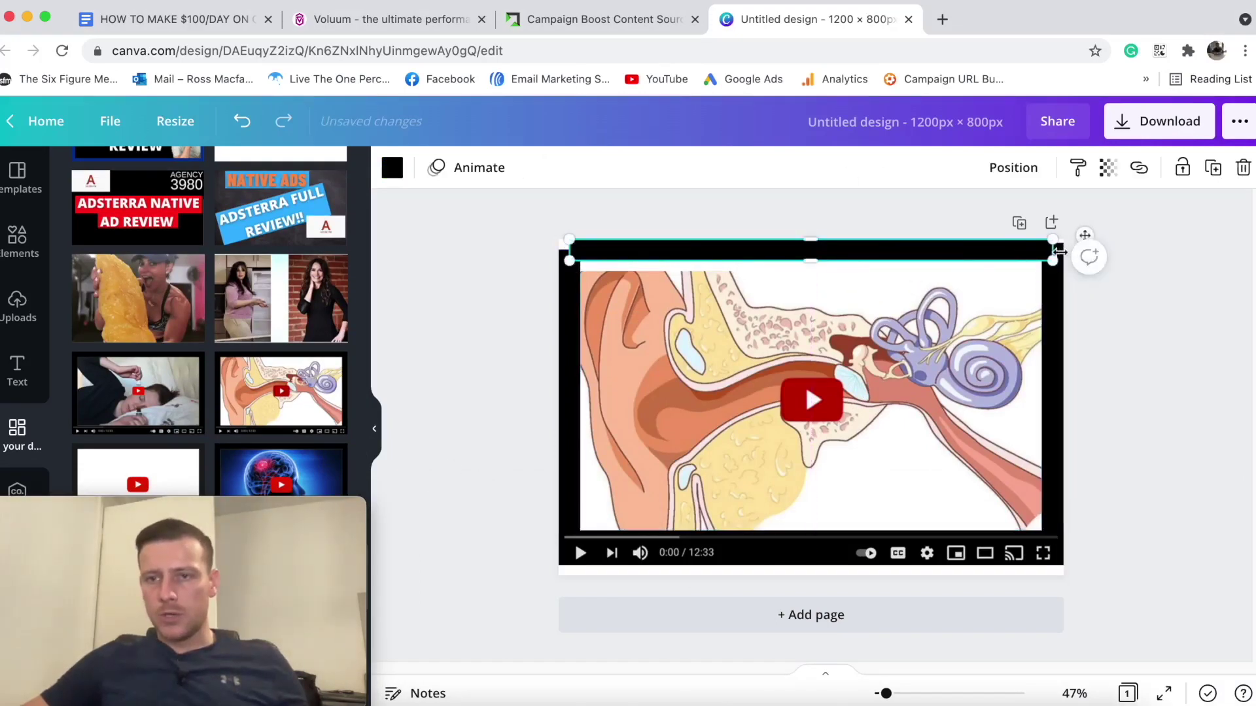
left_click_drag(1051, 252, 1093, 252)
left_click_drag(574, 253, 508, 252)
left_click(794, 502)
left_click_drag(811, 553, 809, 569)
Replace the ear picture with the uploaded photo of hands holding dark berries, enlarged to fill the video frame.
left_click(854, 440)
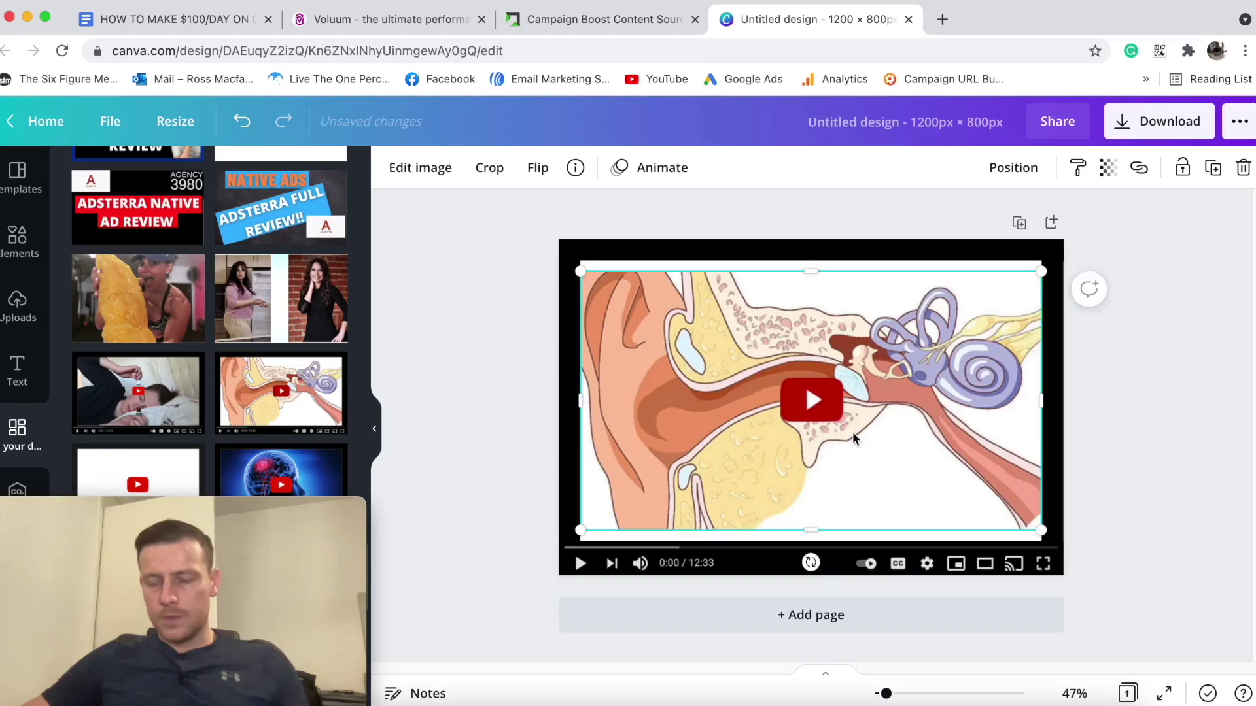
key("Delete")
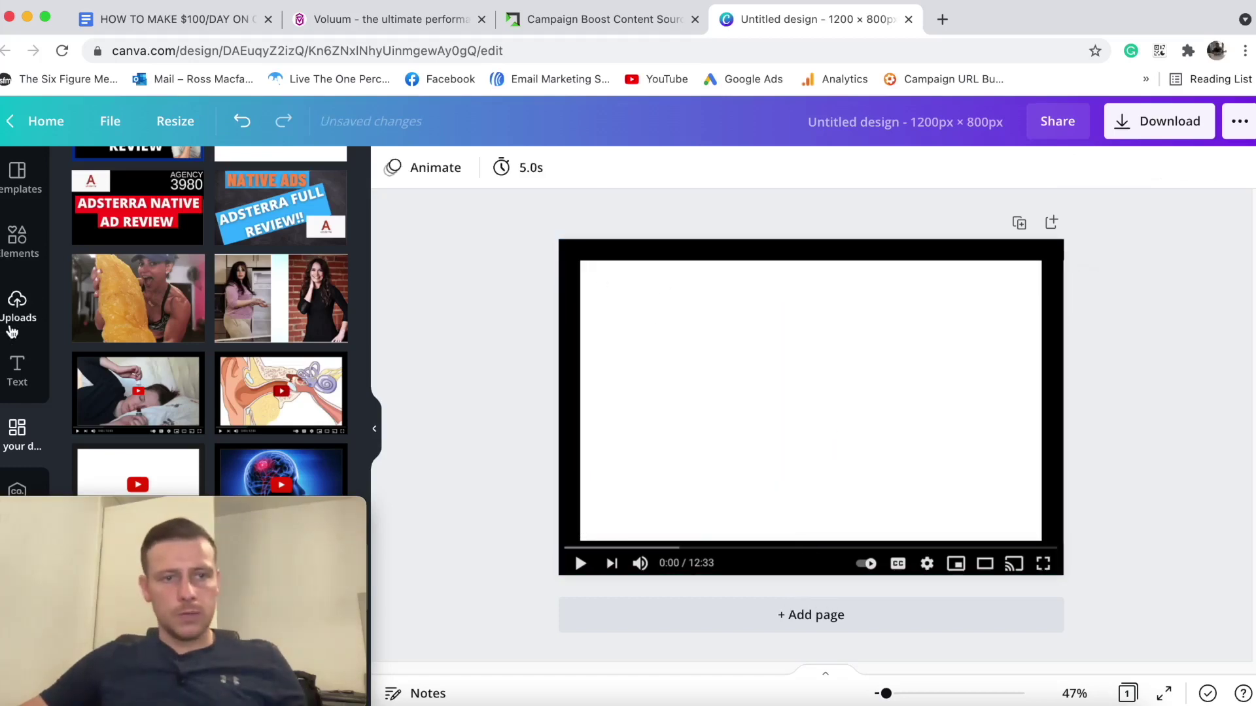
left_click(17, 307)
left_click(132, 379)
left_click_drag(822, 427, 719, 364)
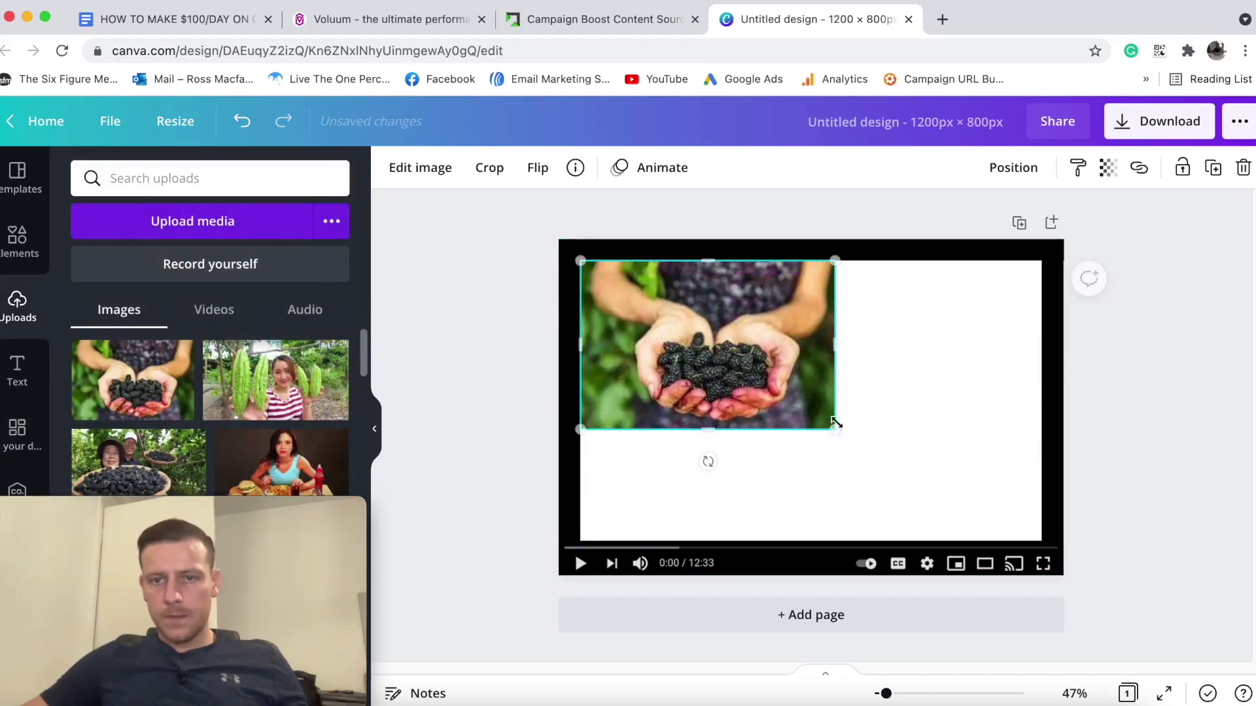
left_click_drag(832, 433, 1014, 548)
left_click_drag(1011, 404, 1054, 404)
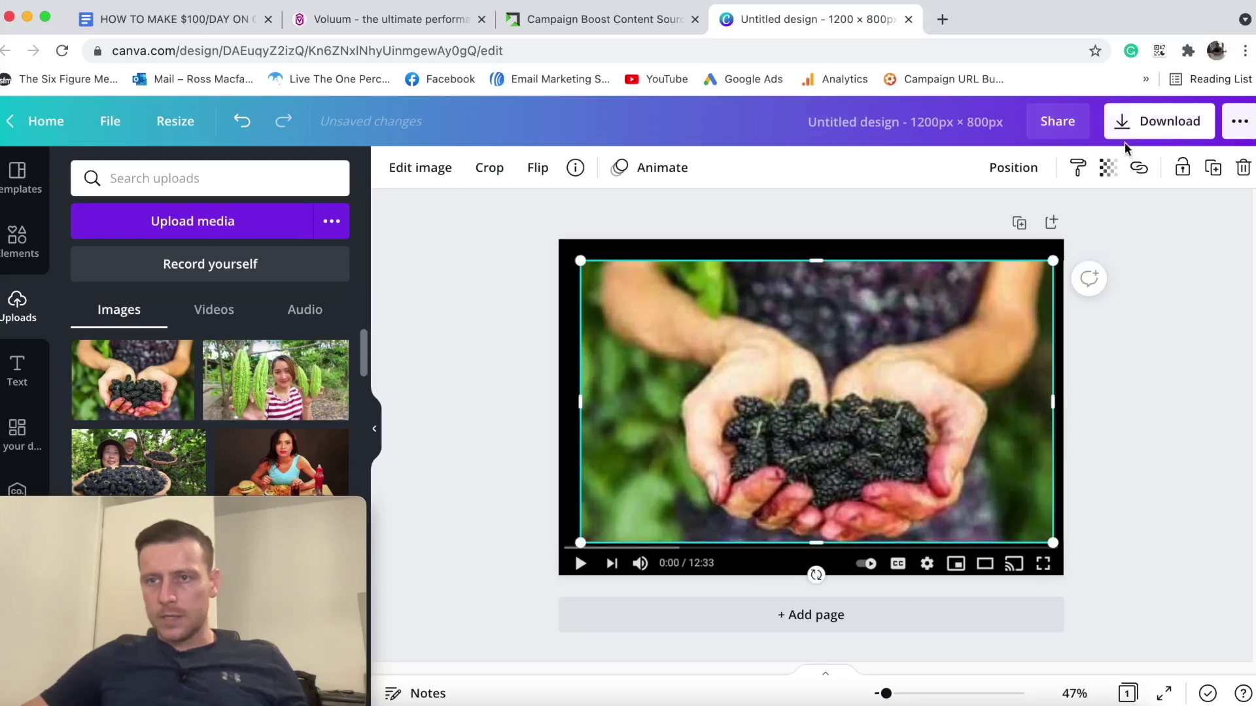
Adjust the berry photo in the video frame to brightness 5 and contrast 21.
left_click(1015, 174)
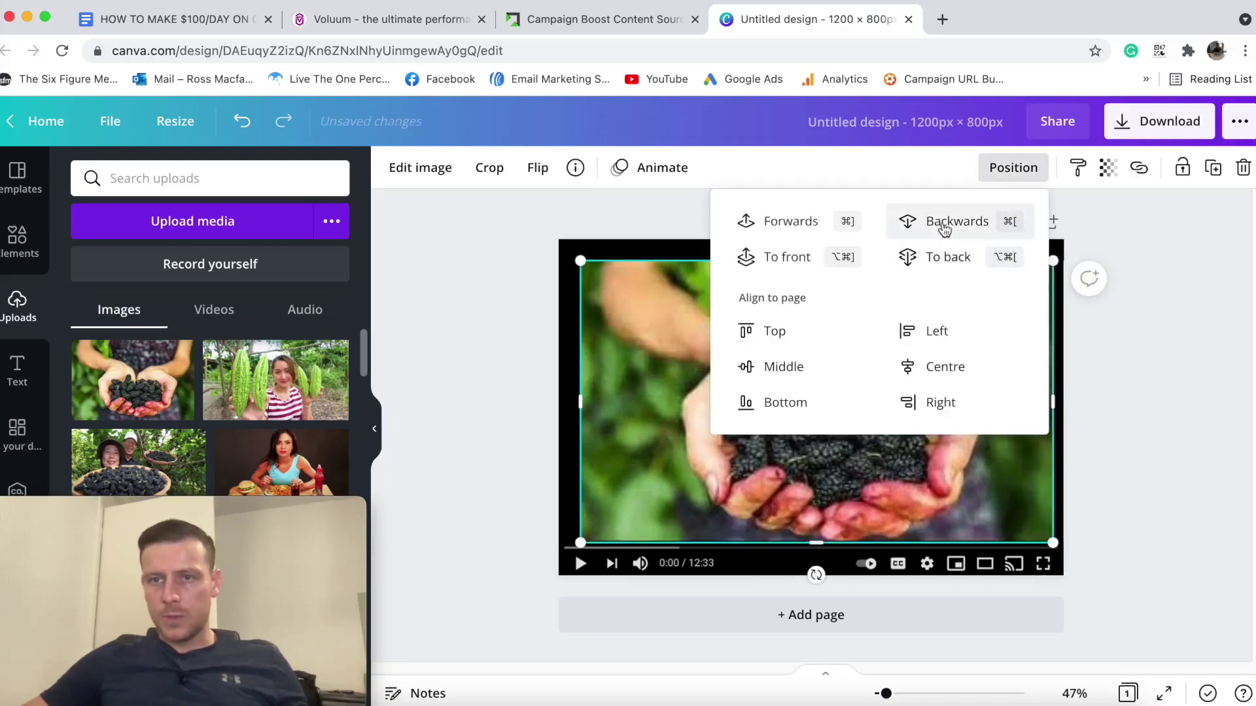
left_click(1205, 280)
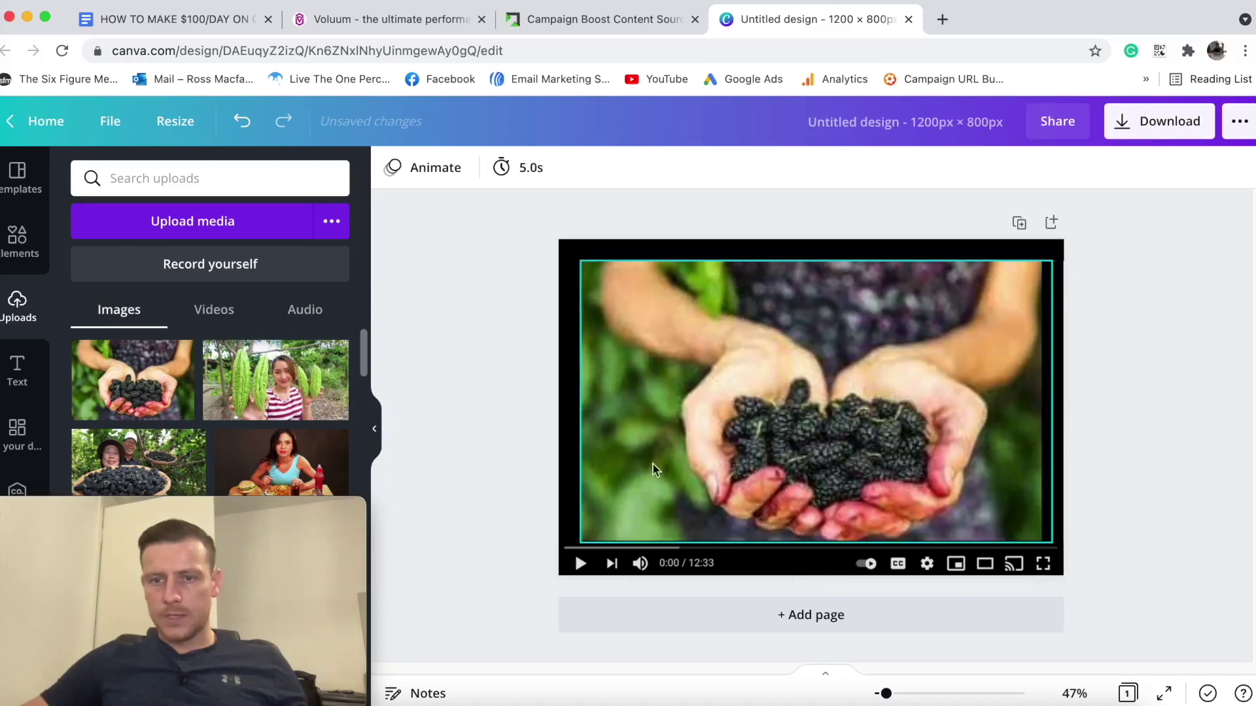
left_click(661, 359)
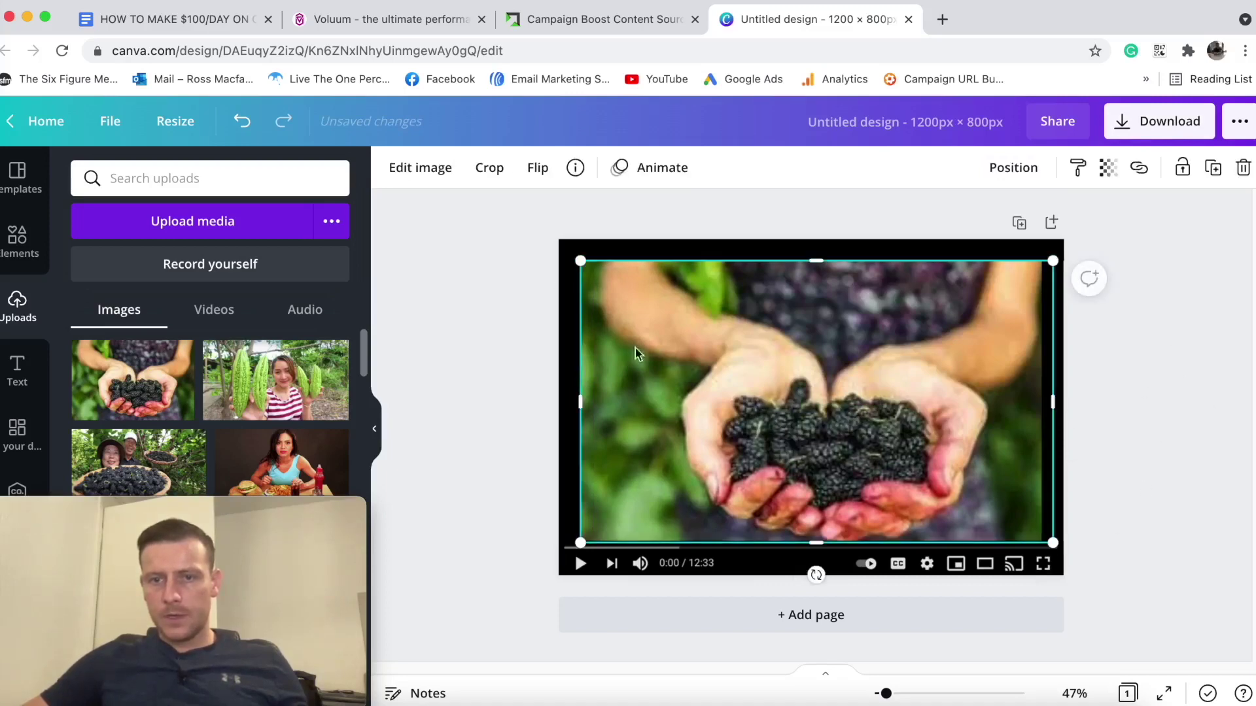
left_click(429, 172)
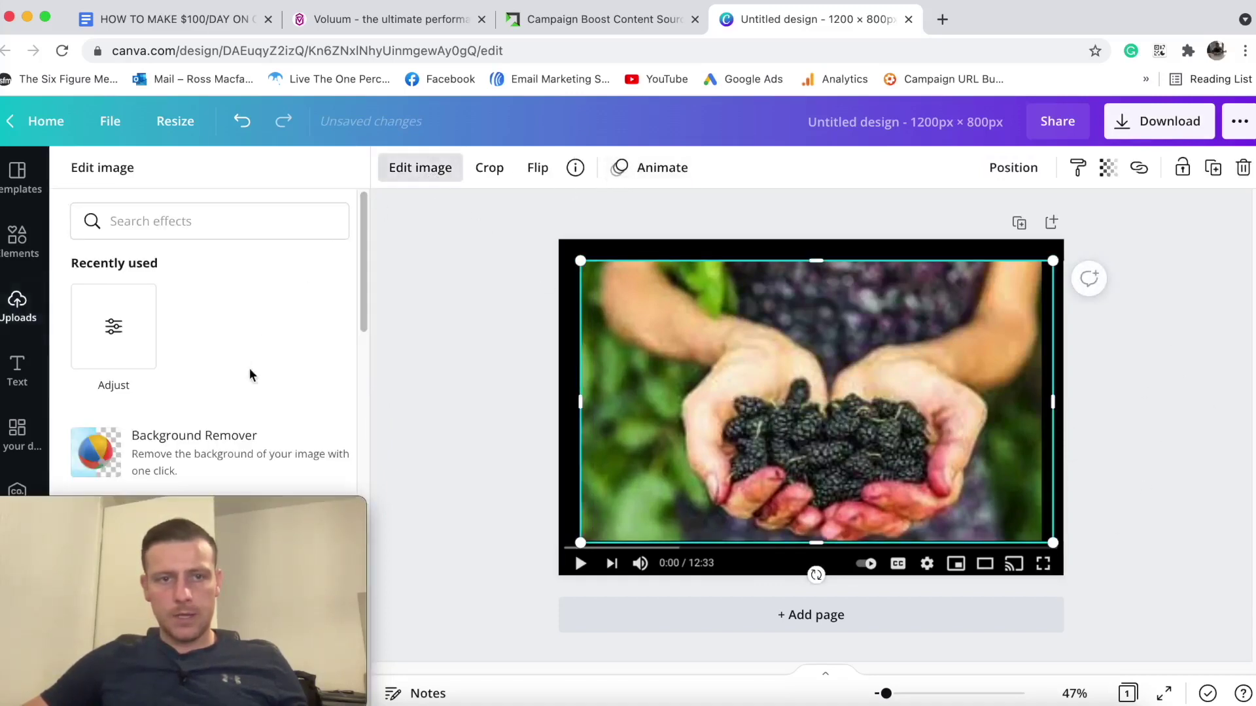
scroll(240, 378, "down", 4)
left_click_drag(212, 315, 221, 314)
left_click_drag(209, 364, 234, 364)
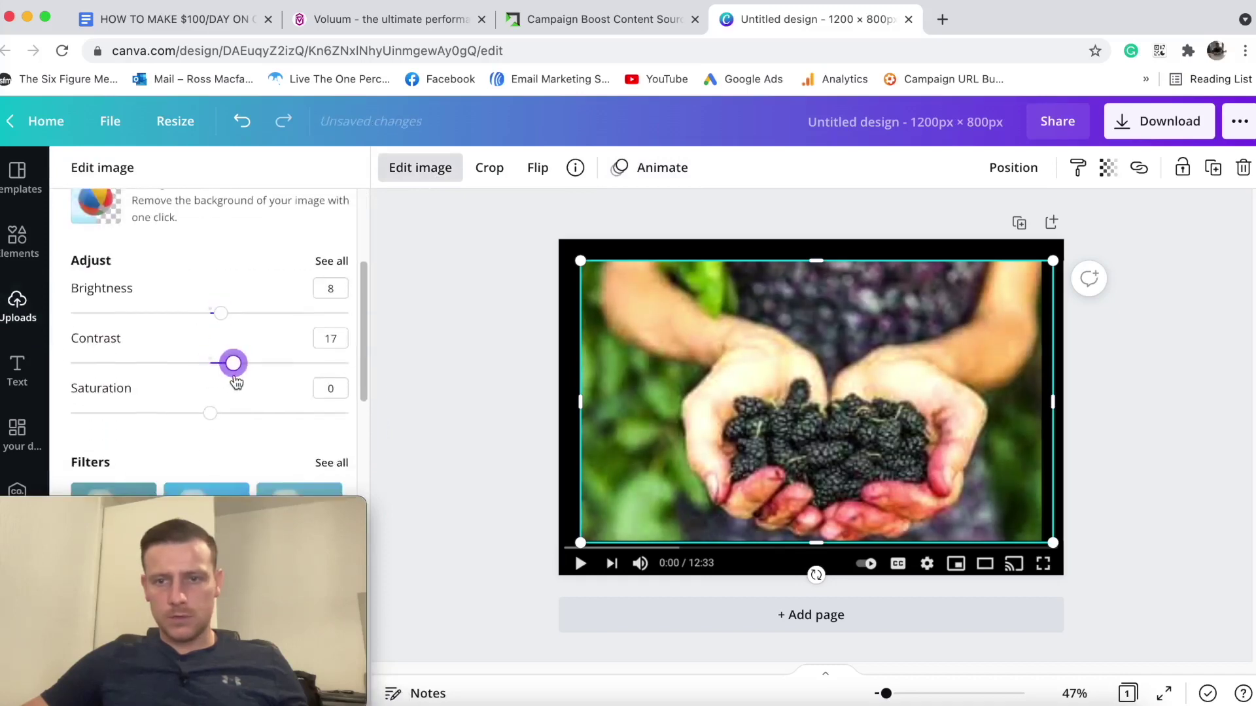
mouse_move(222, 315)
left_mouse_down()
mouse_move(236, 315)
mouse_move(223, 318)
left_mouse_up()
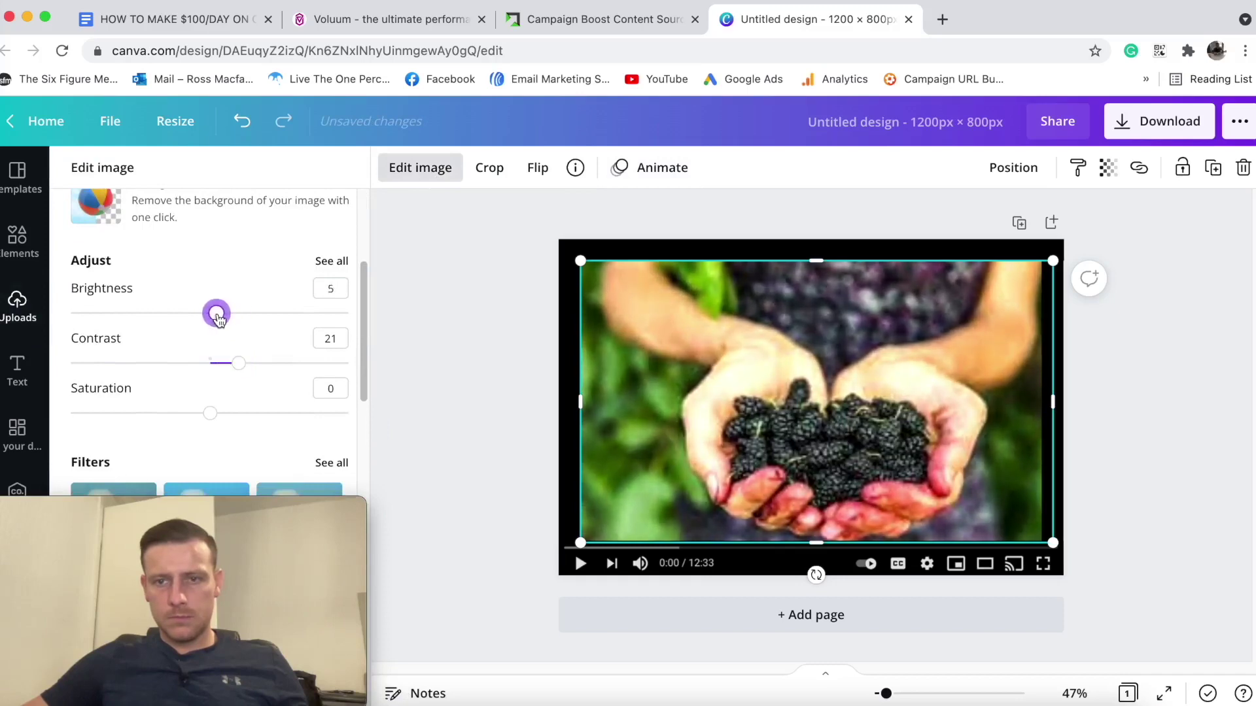
key("Escape")
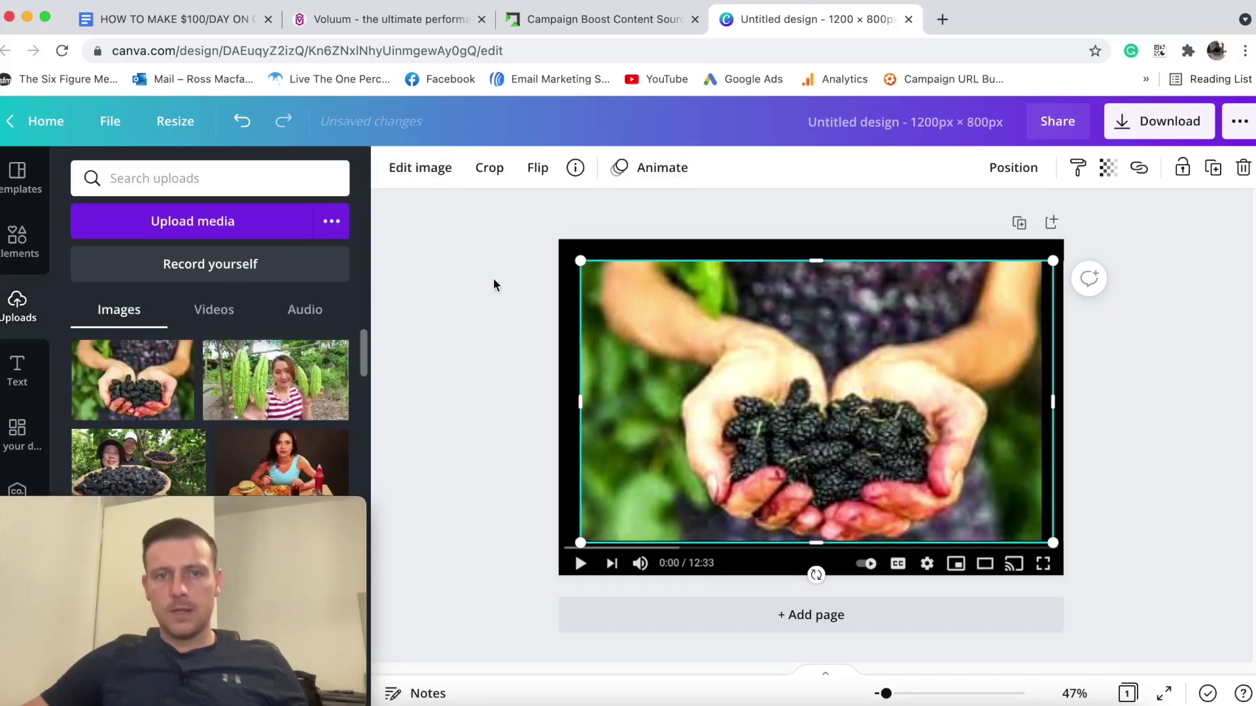
Add a red YouTube play button over the berry photo, shrink it to a small icon and centre it horizontally on the page.
left_click(20, 237)
left_click(196, 320)
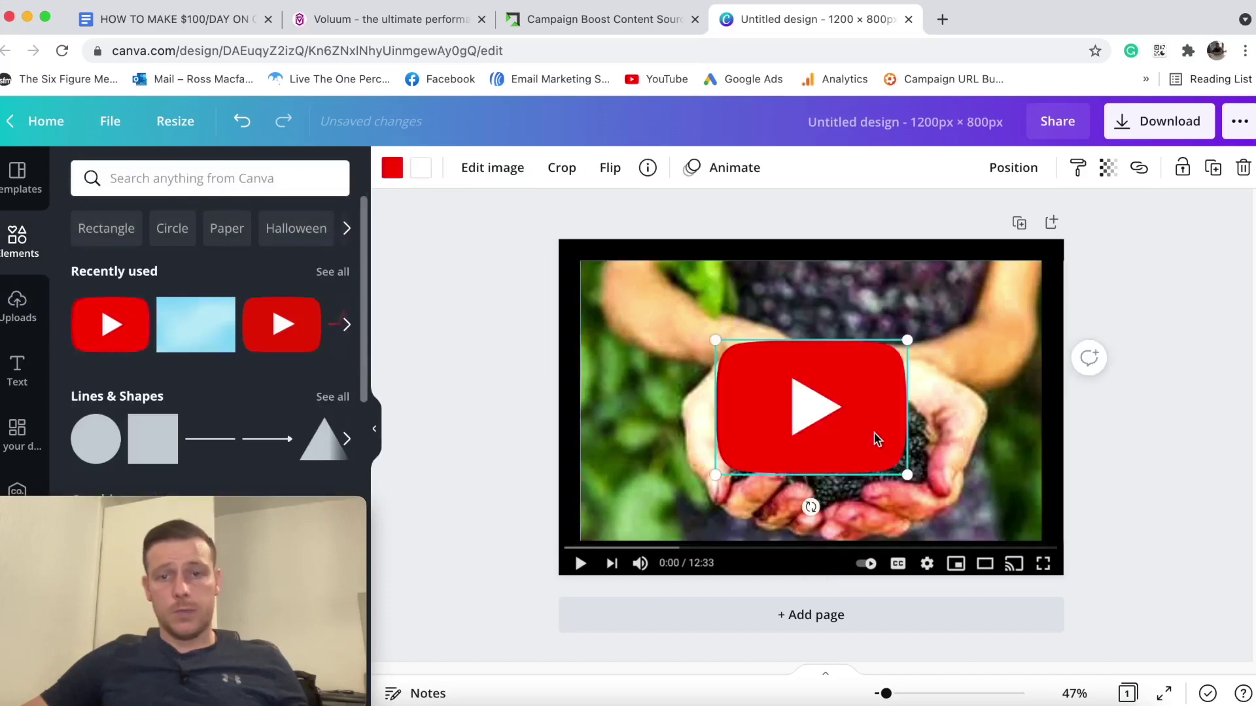
left_click_drag(907, 343, 818, 398)
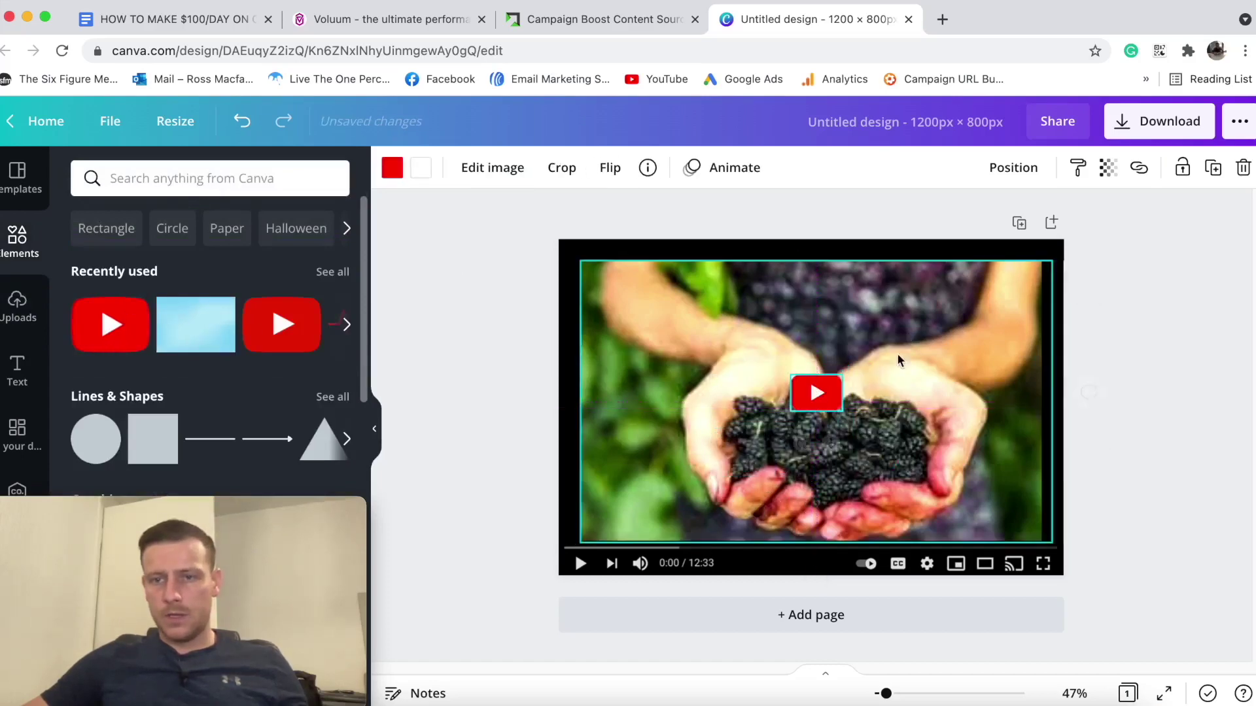
left_click(1013, 168)
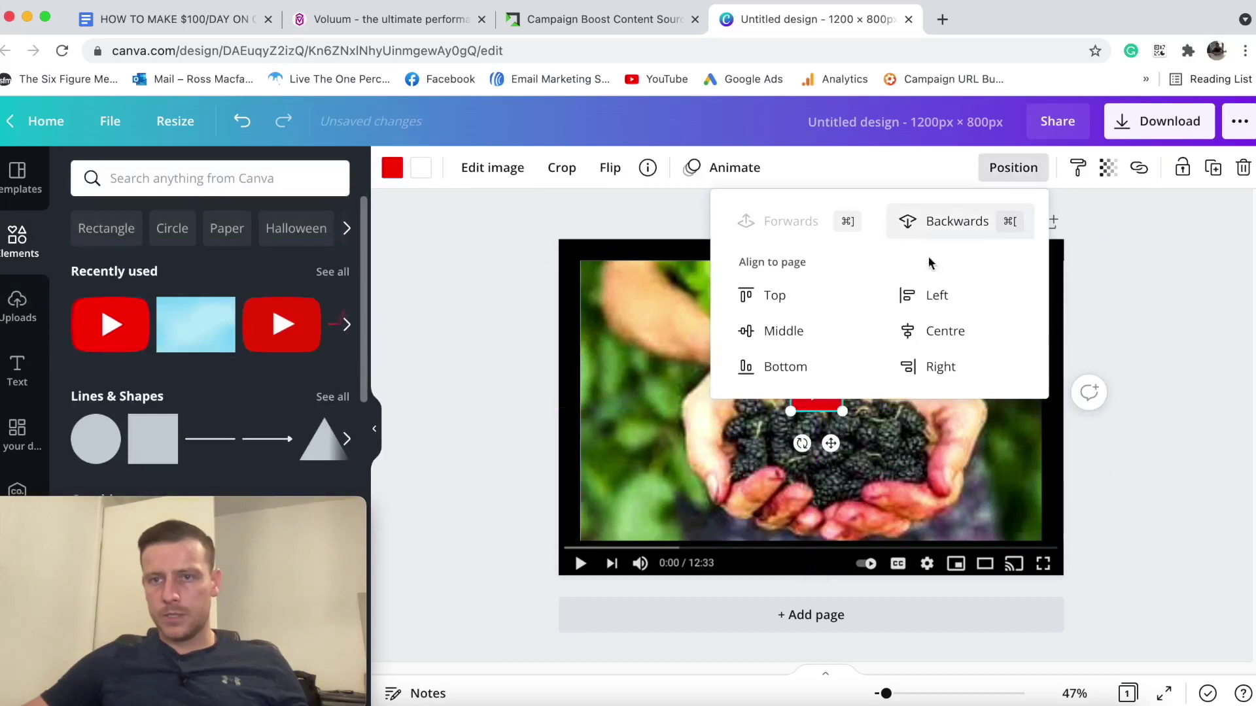
left_click(953, 331)
left_click(1200, 419)
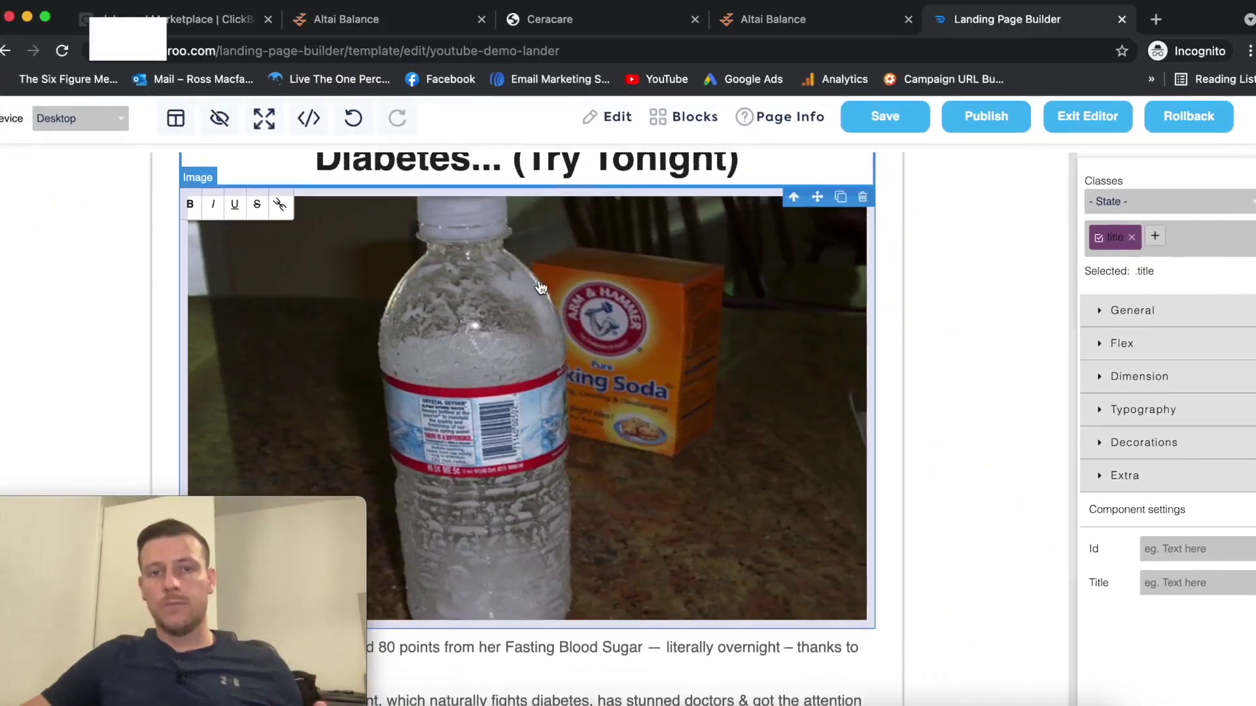
Switch to the landing page builder and change the headline's closing words in parentheses to "Watch Now".
scroll(622, 265, "up", 3)
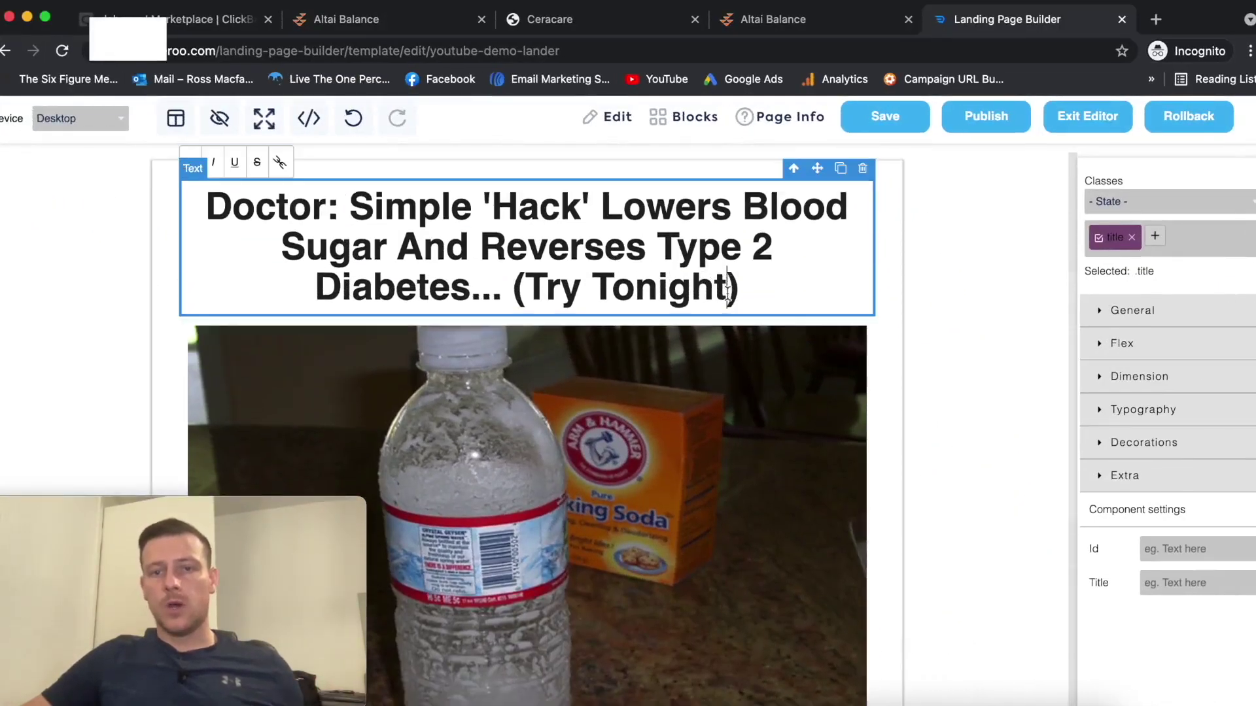
key("BackSpace")
key("BackSpace")
key("BackSpace")
key("BackSpace")
key("BackSpace")
key("BackSpace")
key("BackSpace")
key("BackSpace")
key("BackSpace")
key("BackSpace")
key("BackSpace")
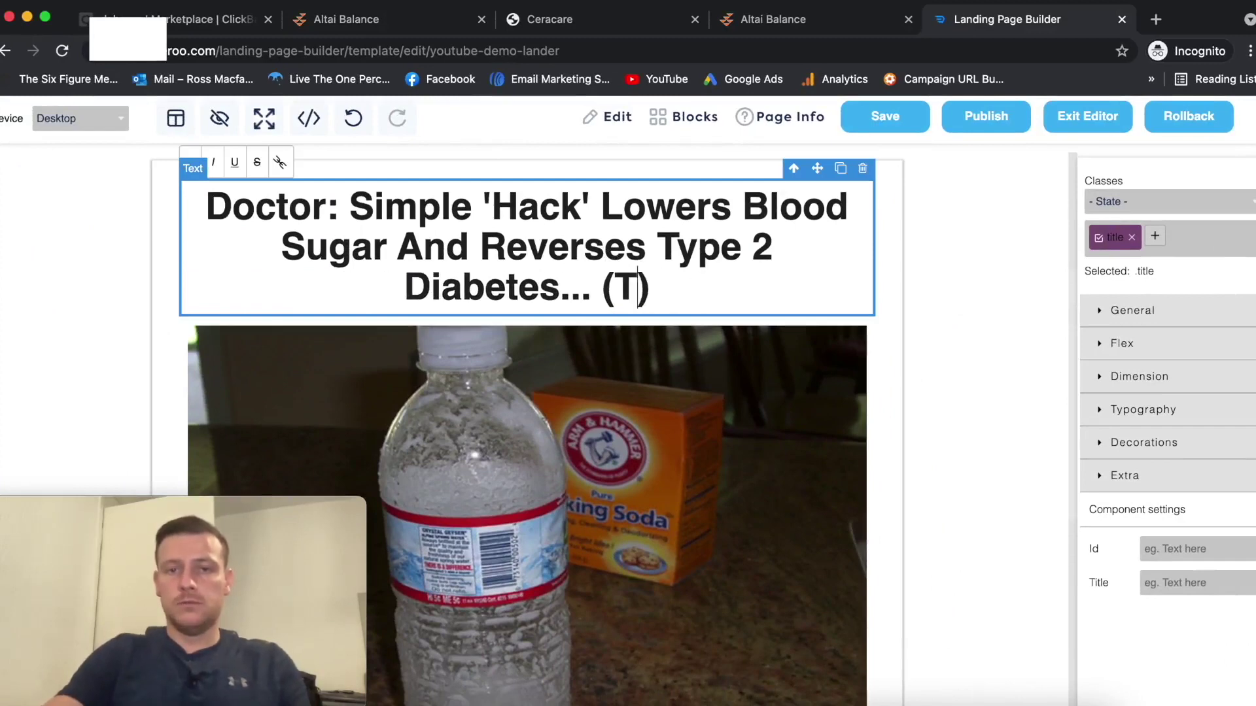
type("Watch")
type("h")
key("BackSpace")
key("BackSpace")
type("Now")
key("BackSpace")
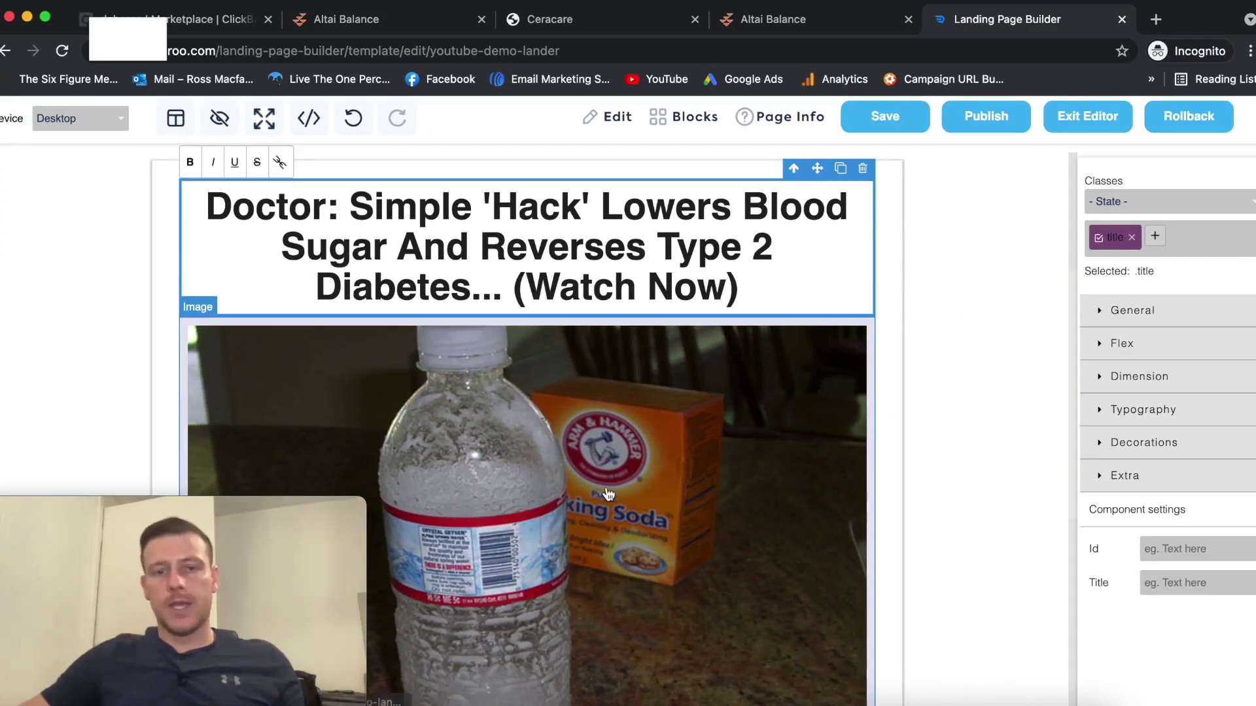
Return to Canva and download the finished video-style design as a PNG at 1200 × 800 px.
scroll(781, 316, "up", 3)
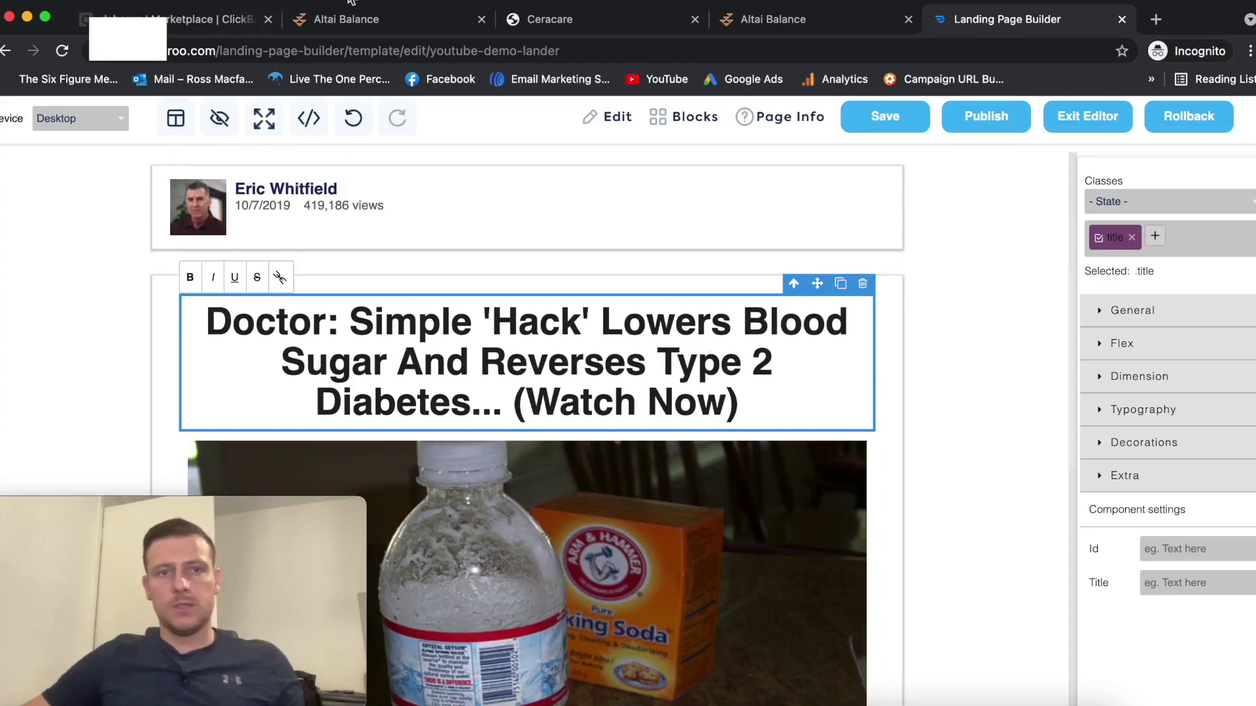
left_click(26, 17)
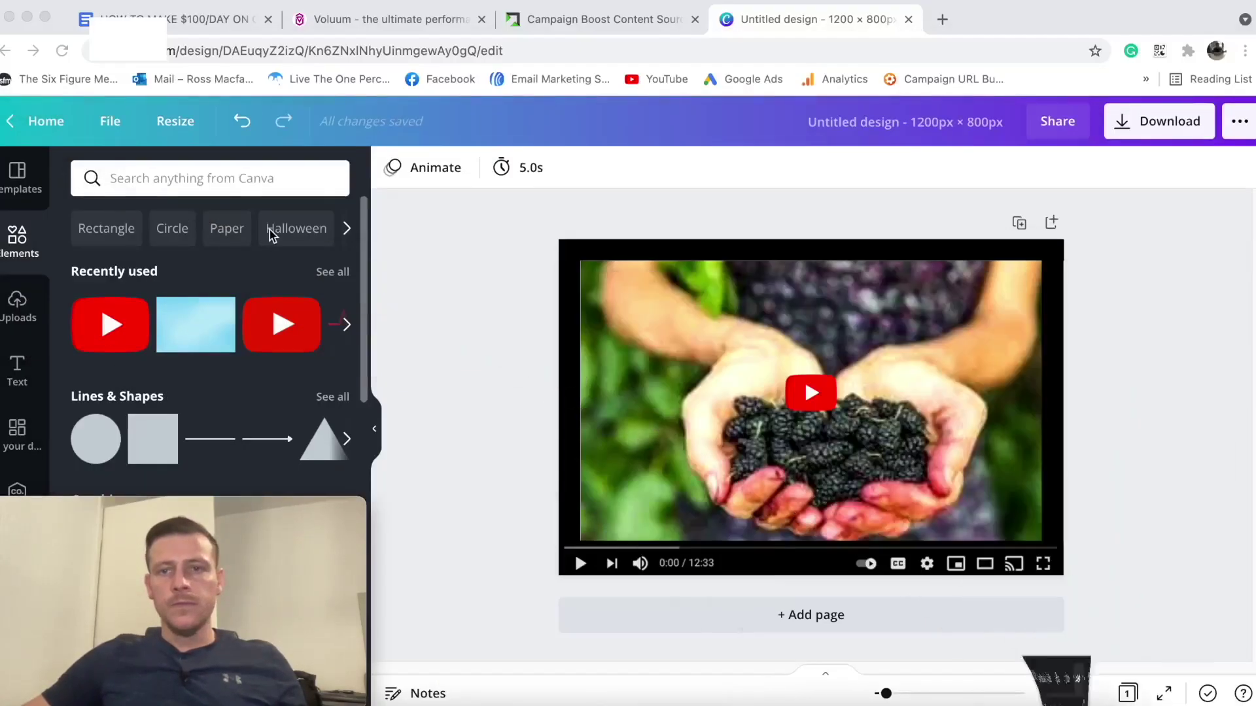
left_click(1174, 131)
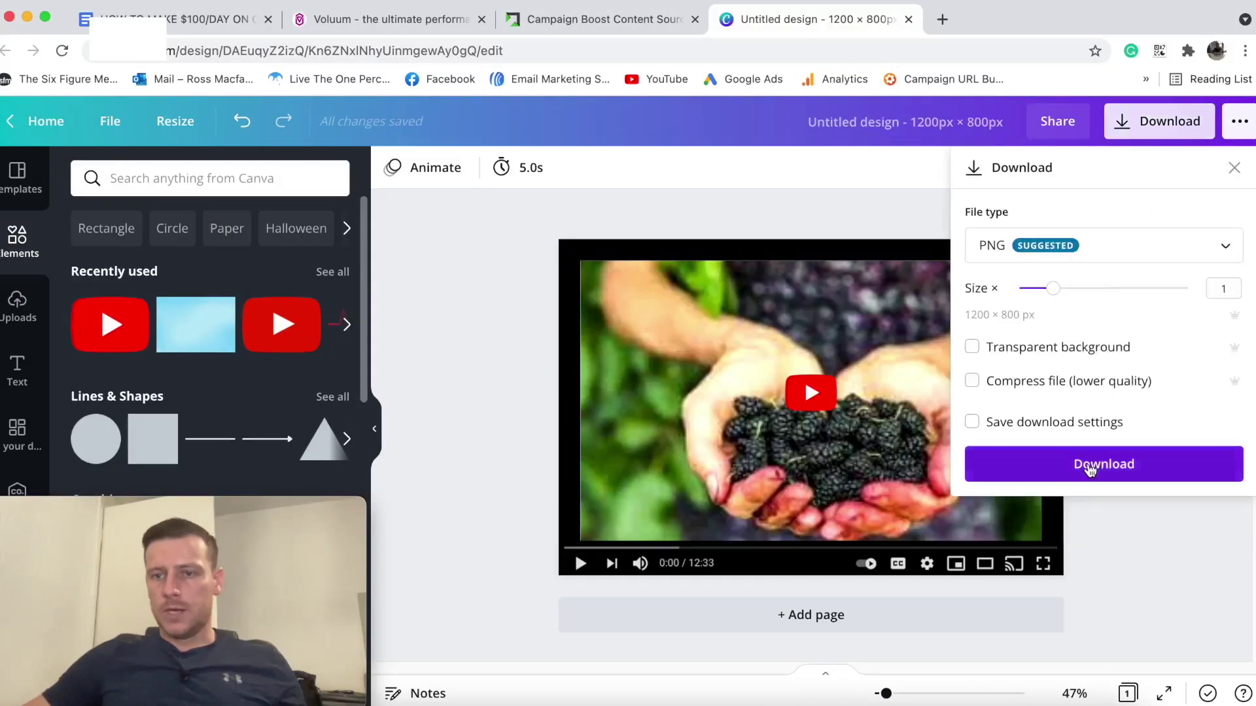
left_click(1088, 465)
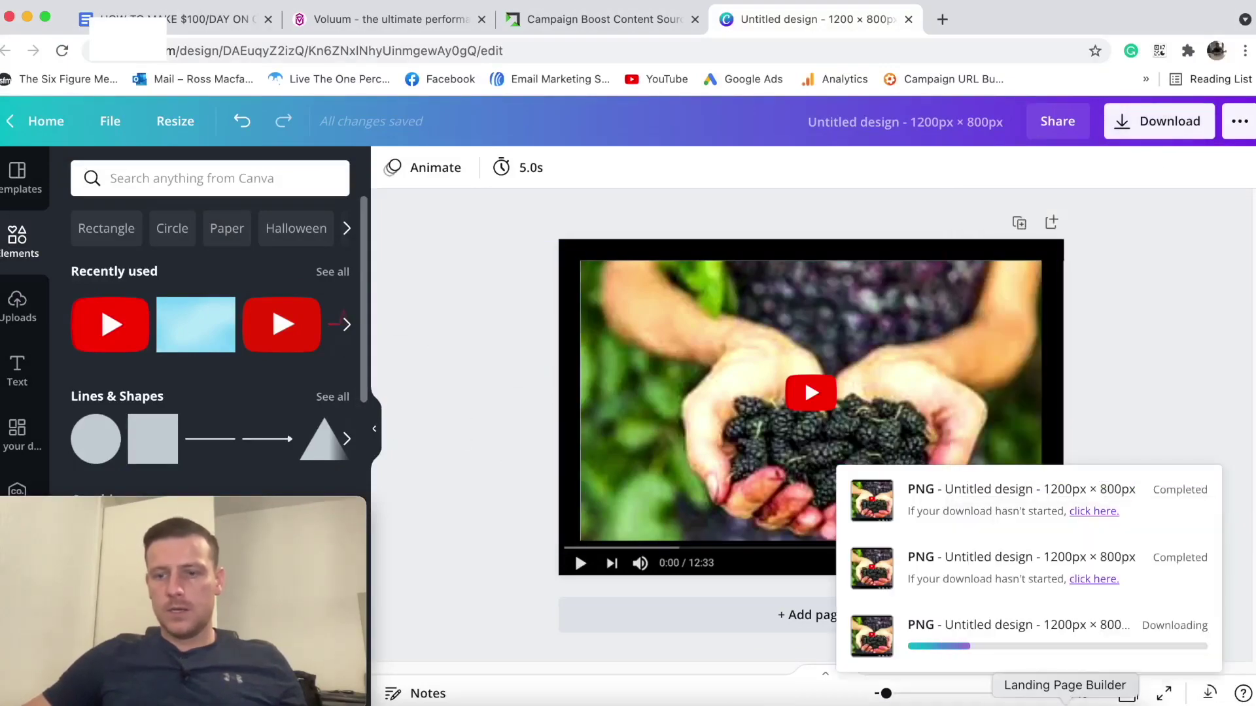
left_click(1064, 702)
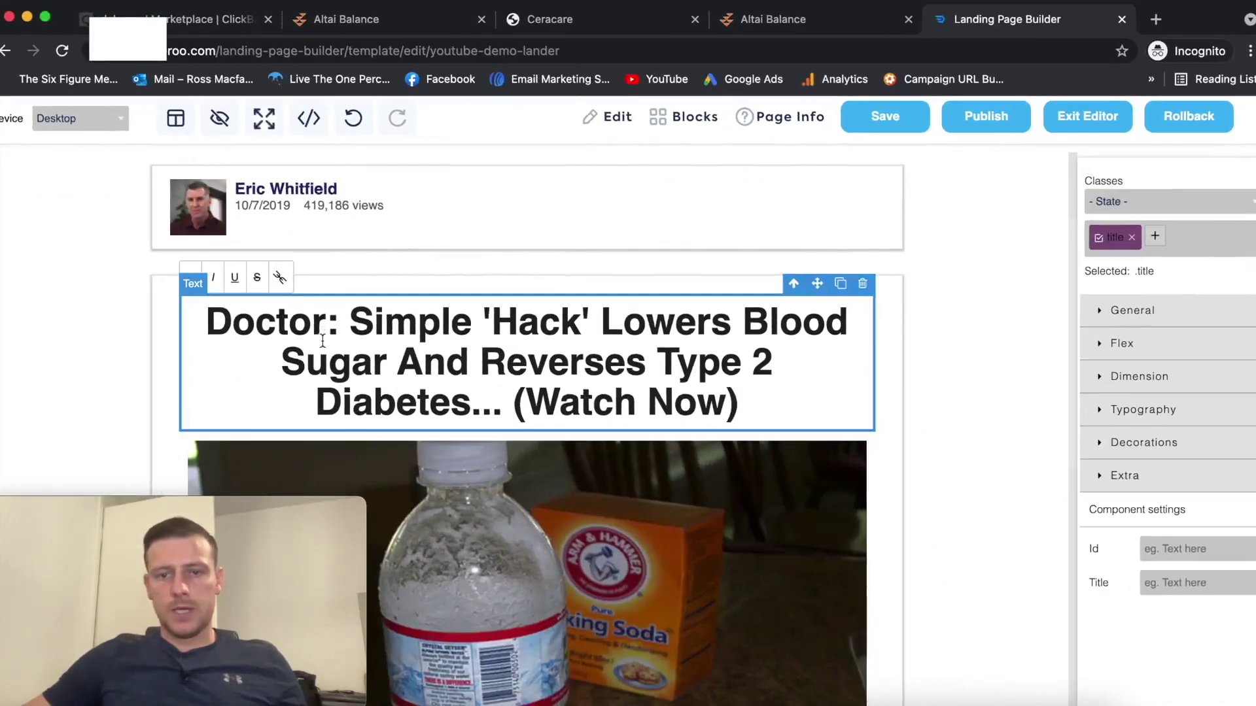
left_click(26, 16)
left_click(897, 215)
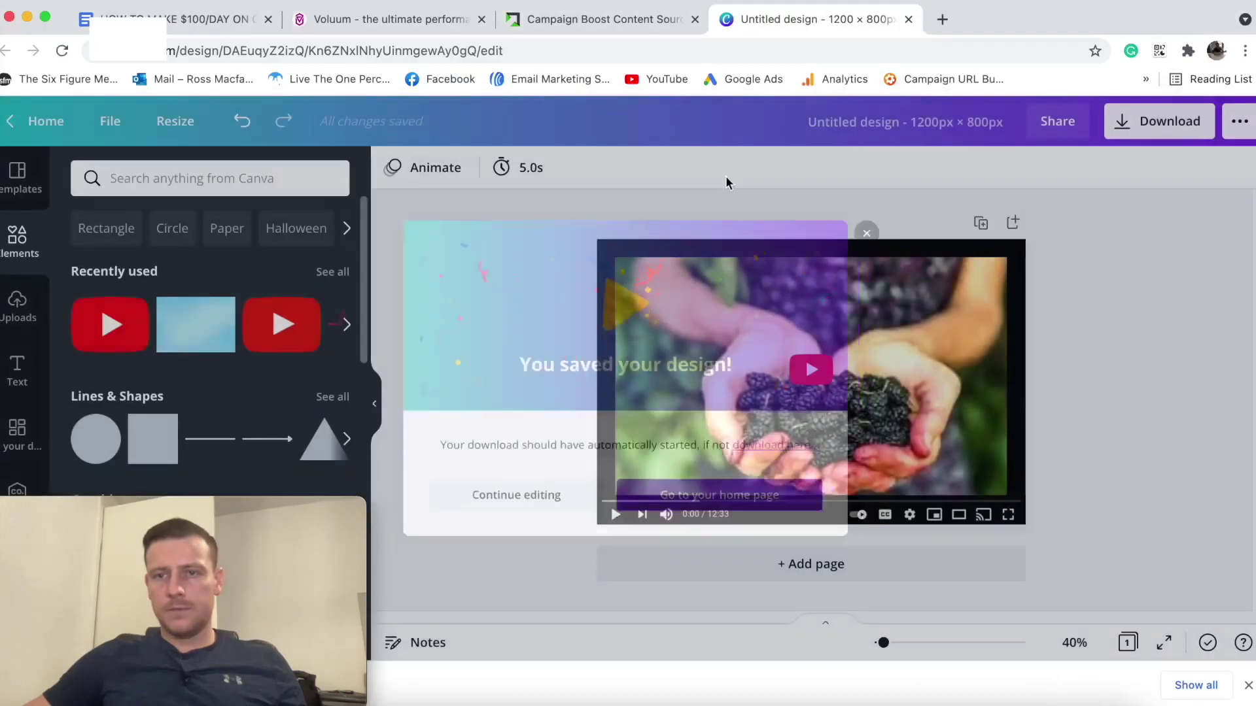
Switch to the landing page builder and replace the bottle and baking soda image with the downloaded "Untitled design (2).png".
left_click(1065, 701)
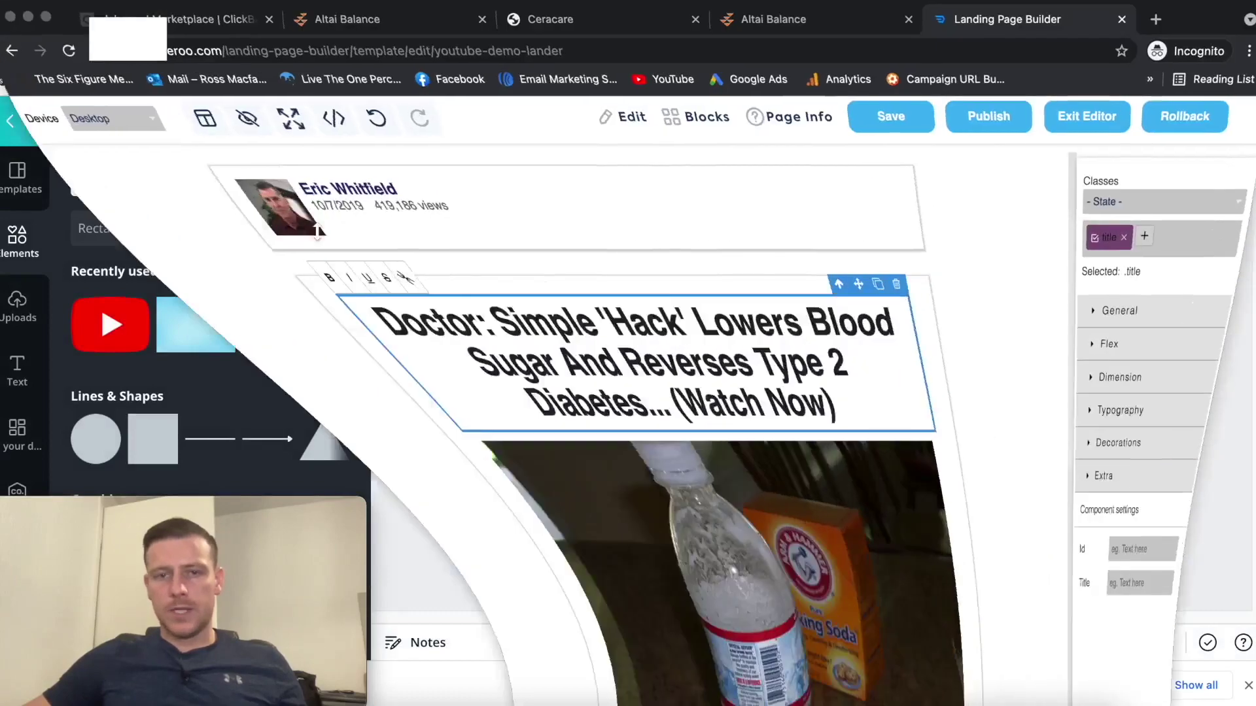
scroll(510, 298, "down", 3)
left_click(857, 296)
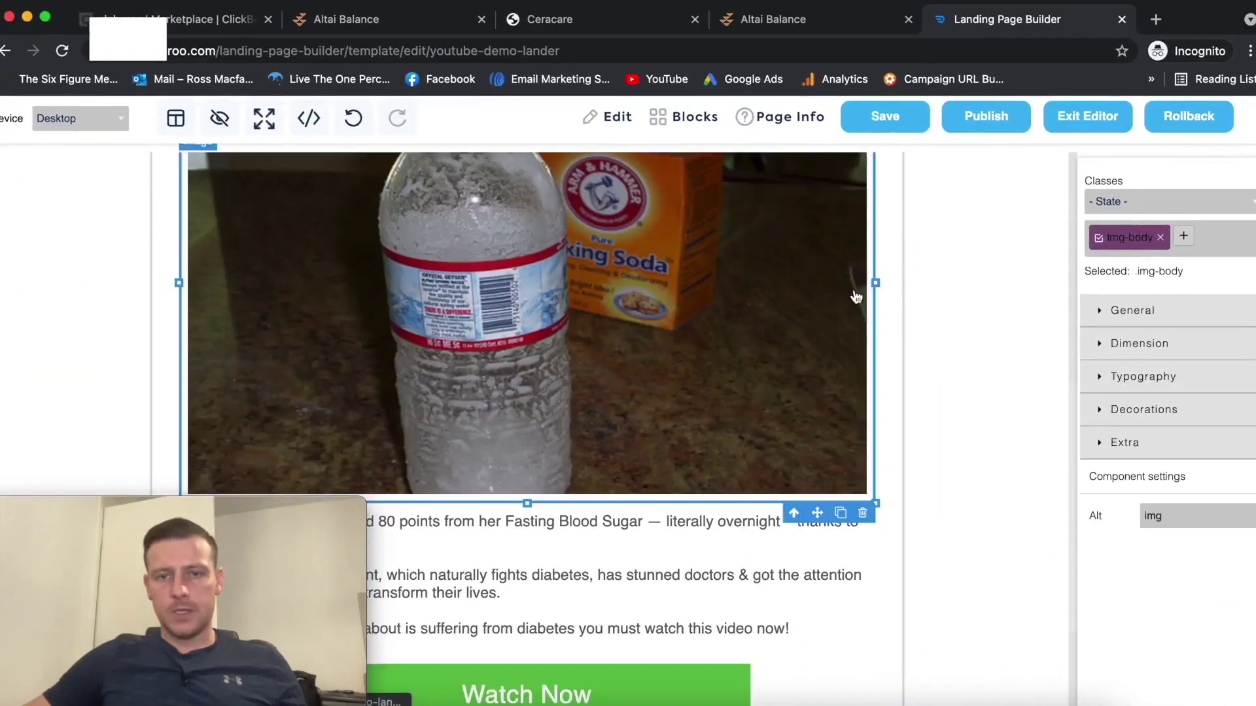
double_click(535, 286)
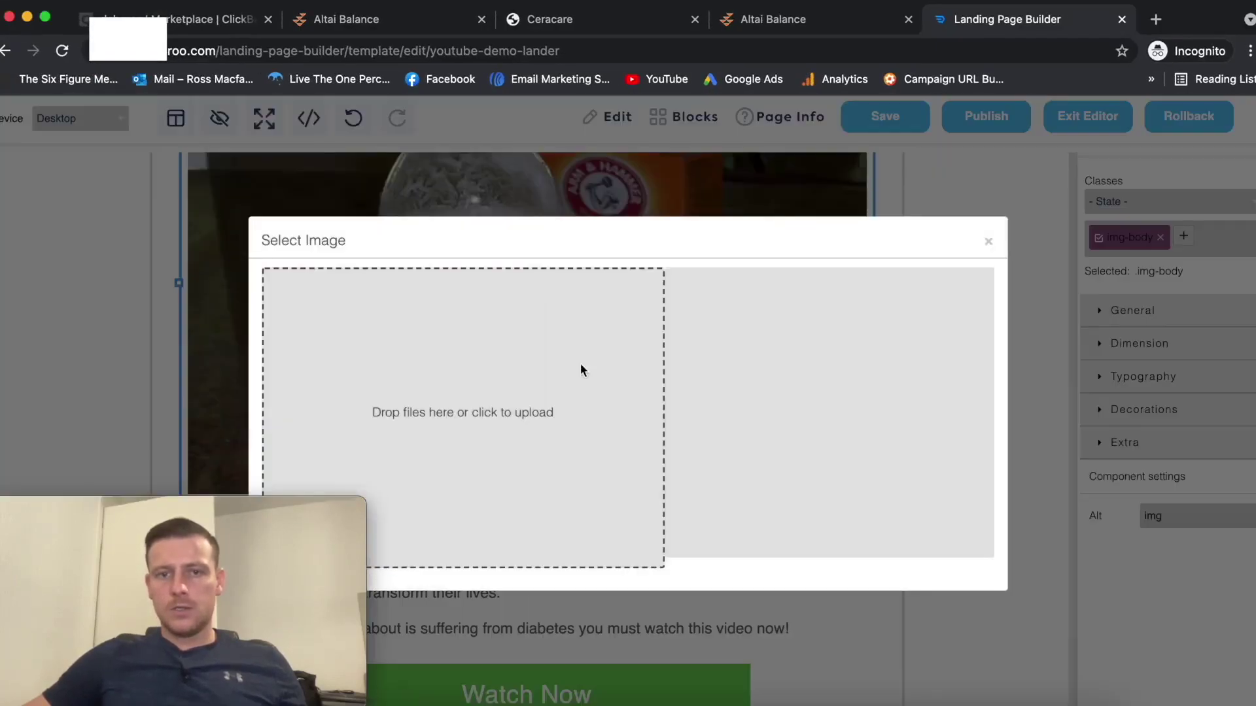
left_click(609, 366)
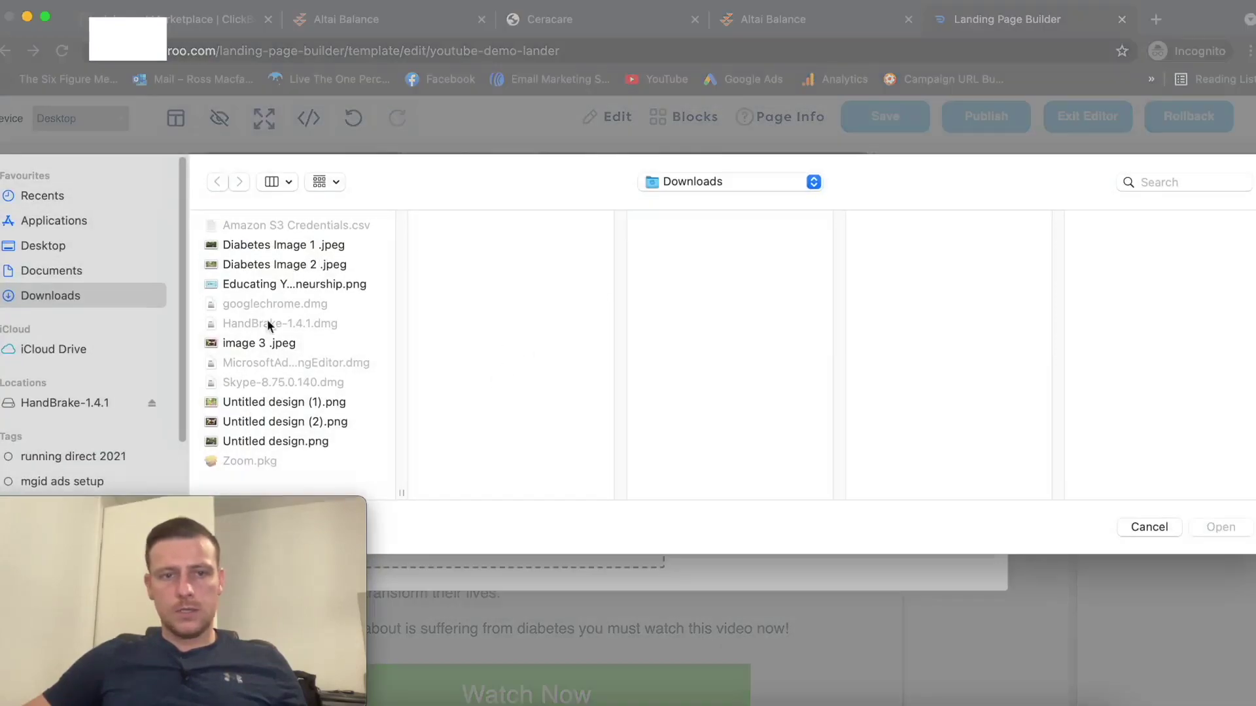
left_click(257, 440)
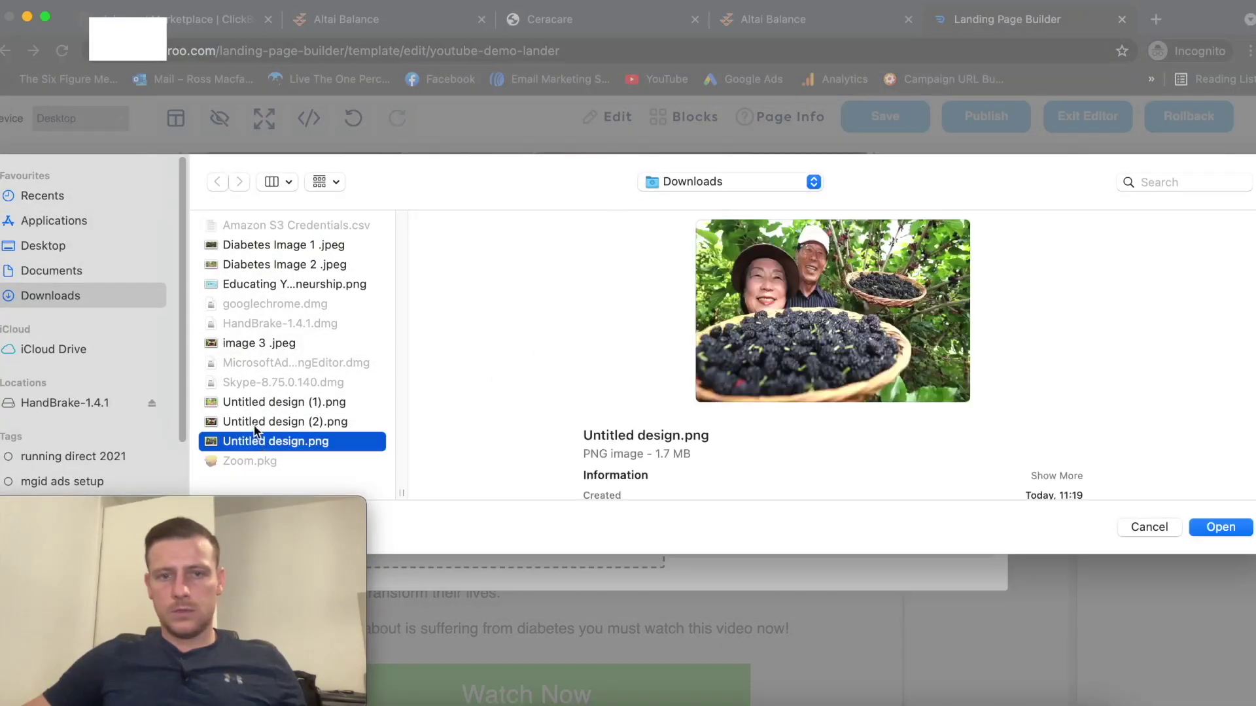
left_click(257, 421)
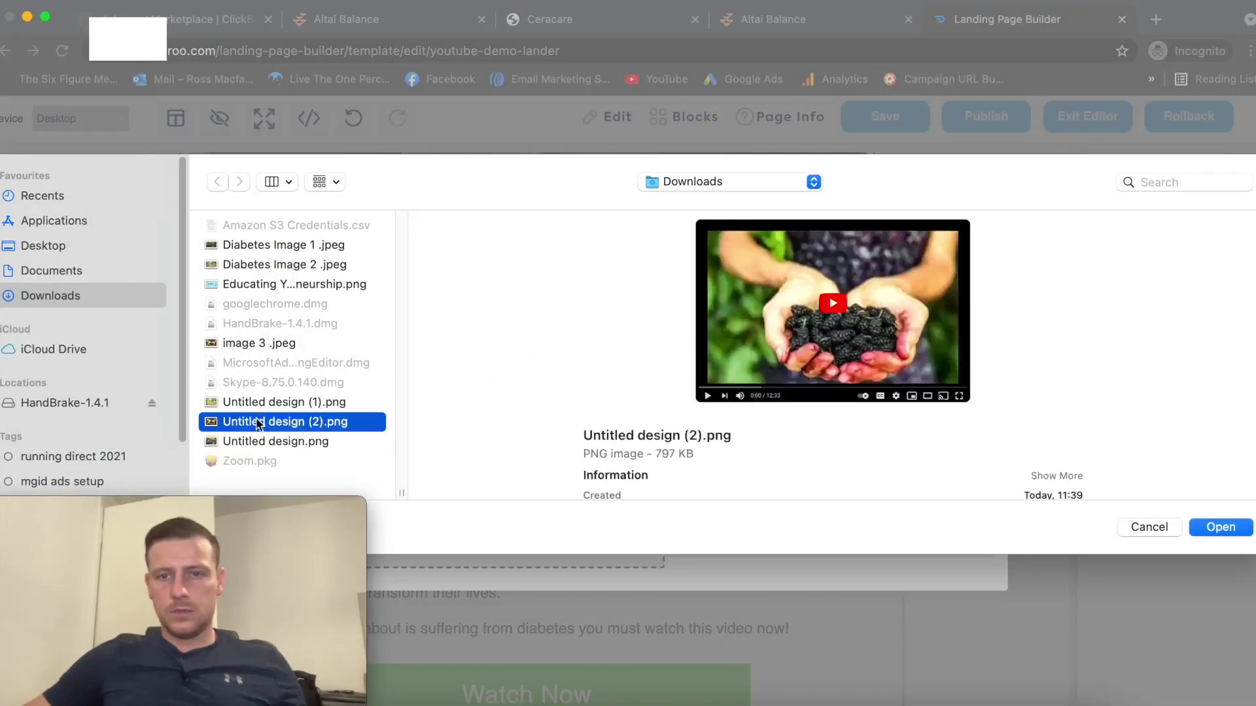
left_click(1217, 527)
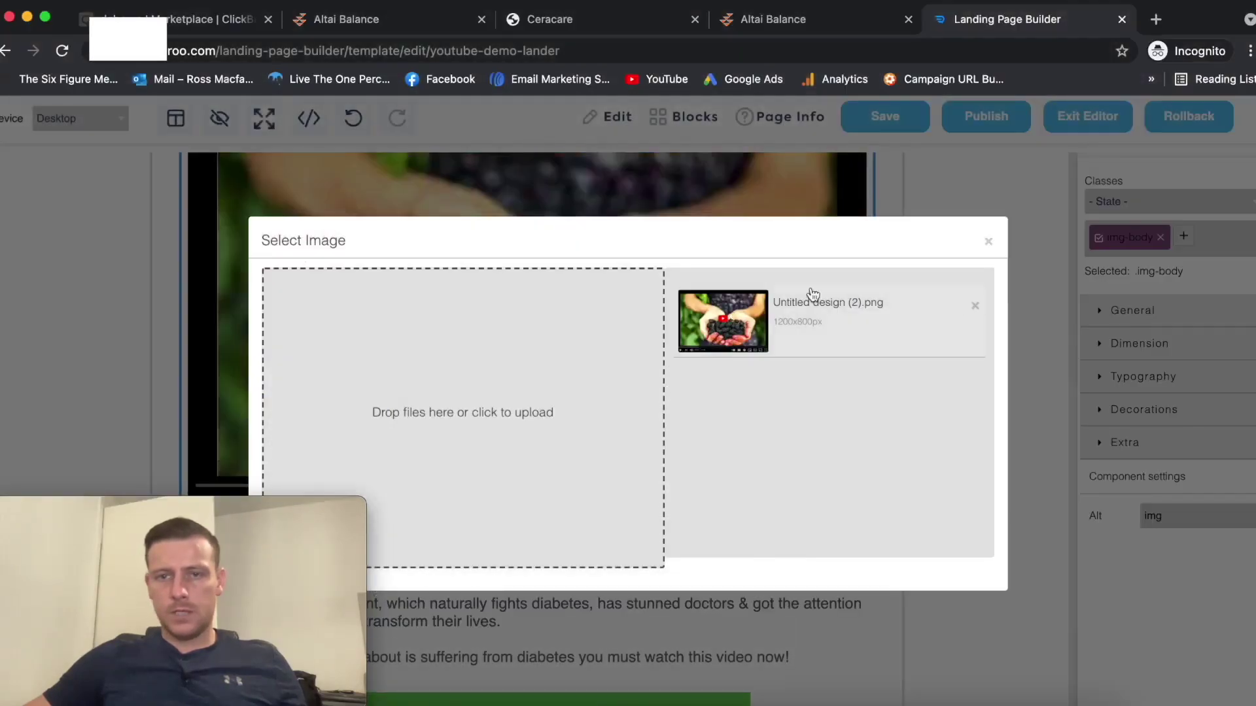
left_click(988, 242)
left_click(998, 323)
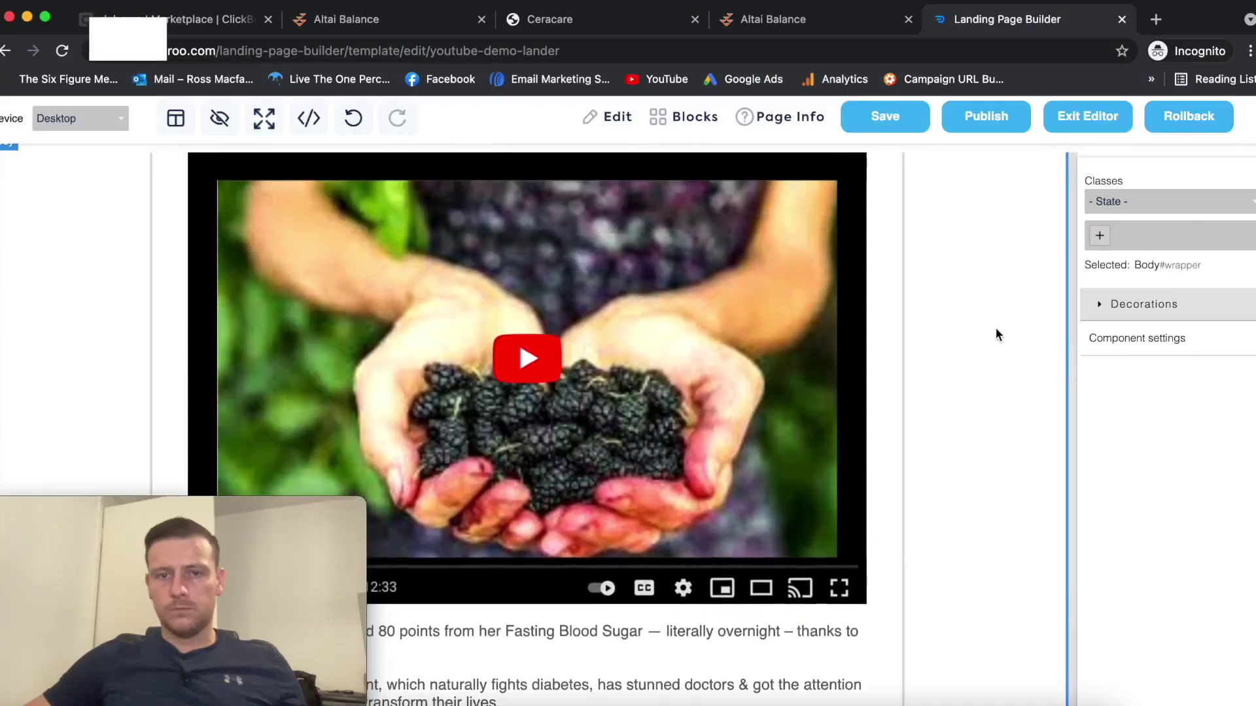
Review the landing page's header, headline, new video-style image, body text and Watch Now button.
scroll(995, 334, "up", 4)
scroll(994, 331, "down", 6)
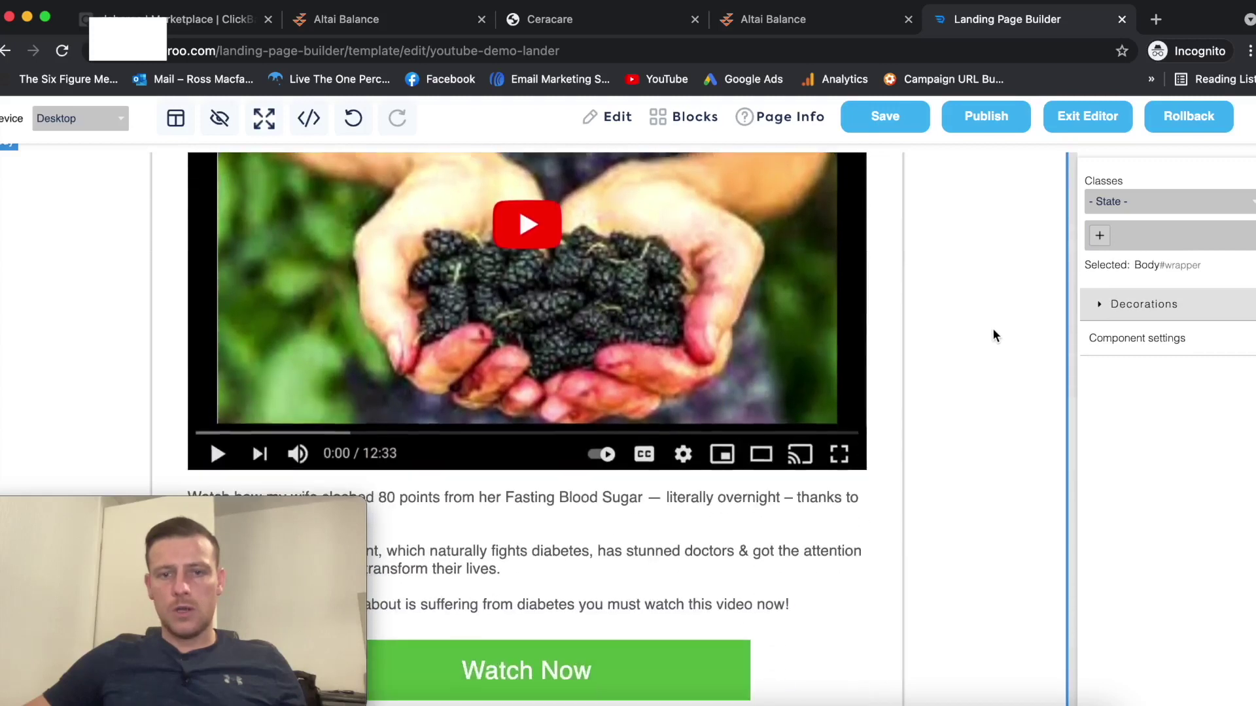
scroll(994, 331, "up", 3)
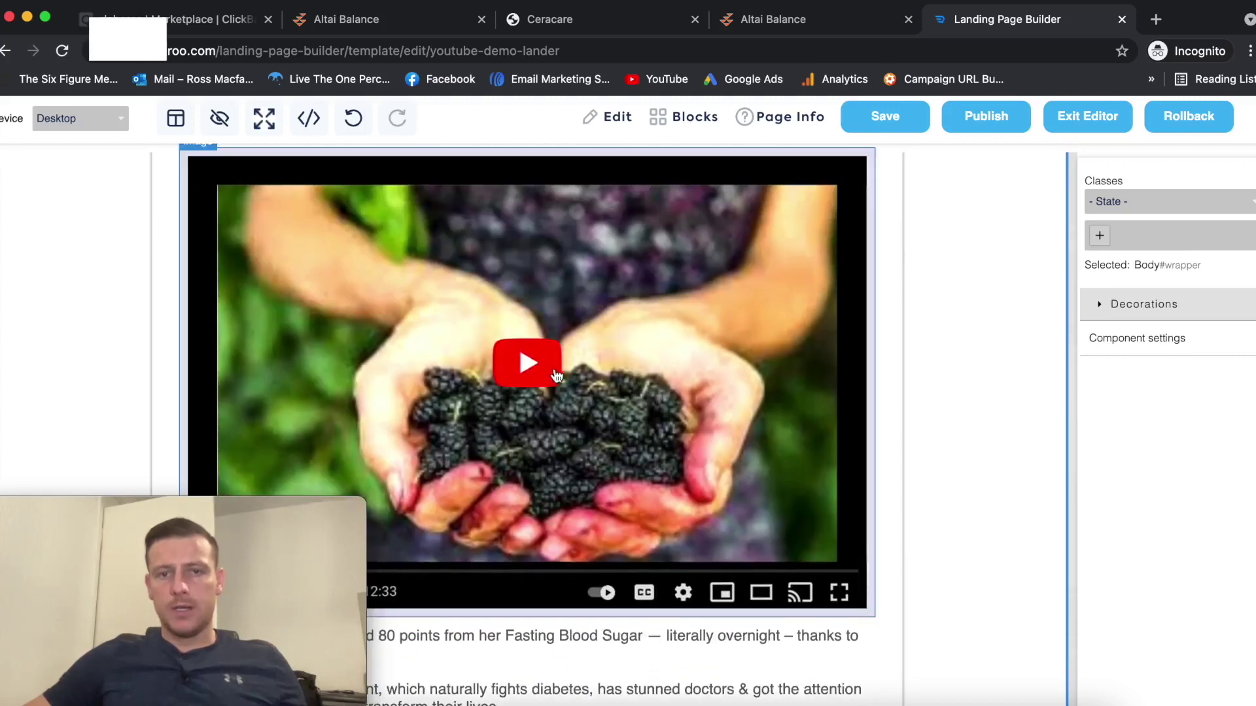
scroll(556, 374, "up", 4)
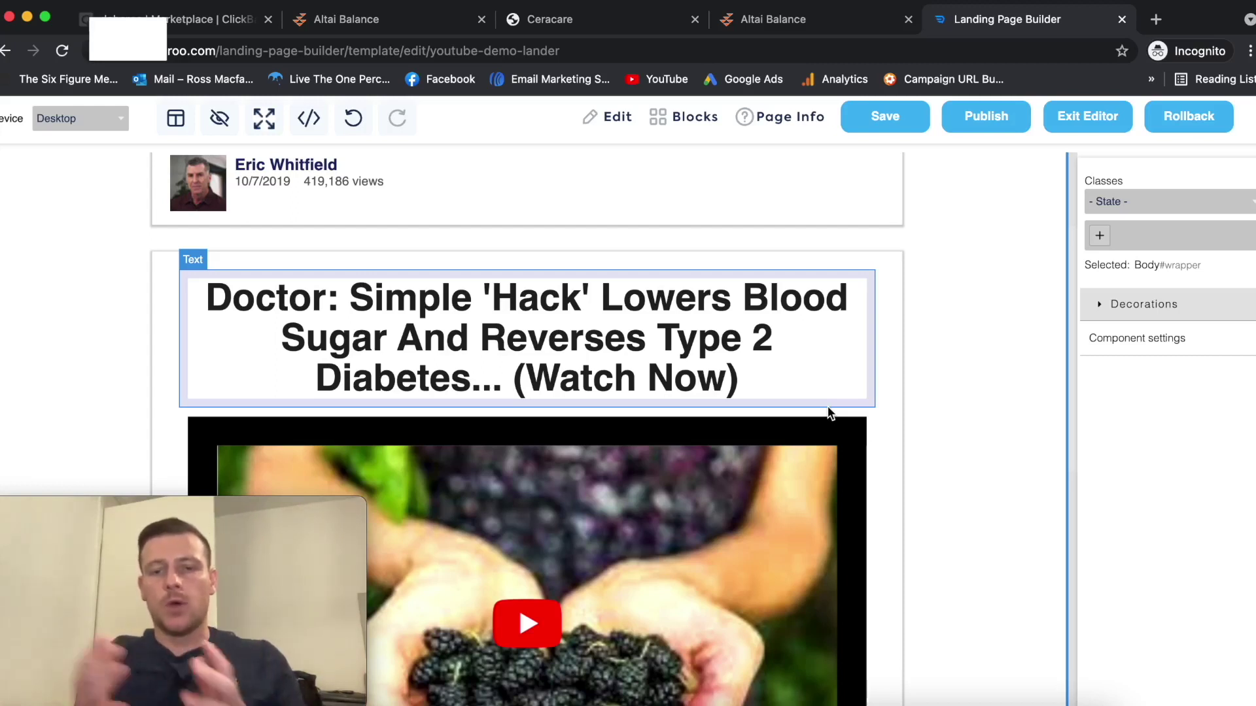
scroll(929, 373, "down", 2)
scroll(955, 363, "down", 2)
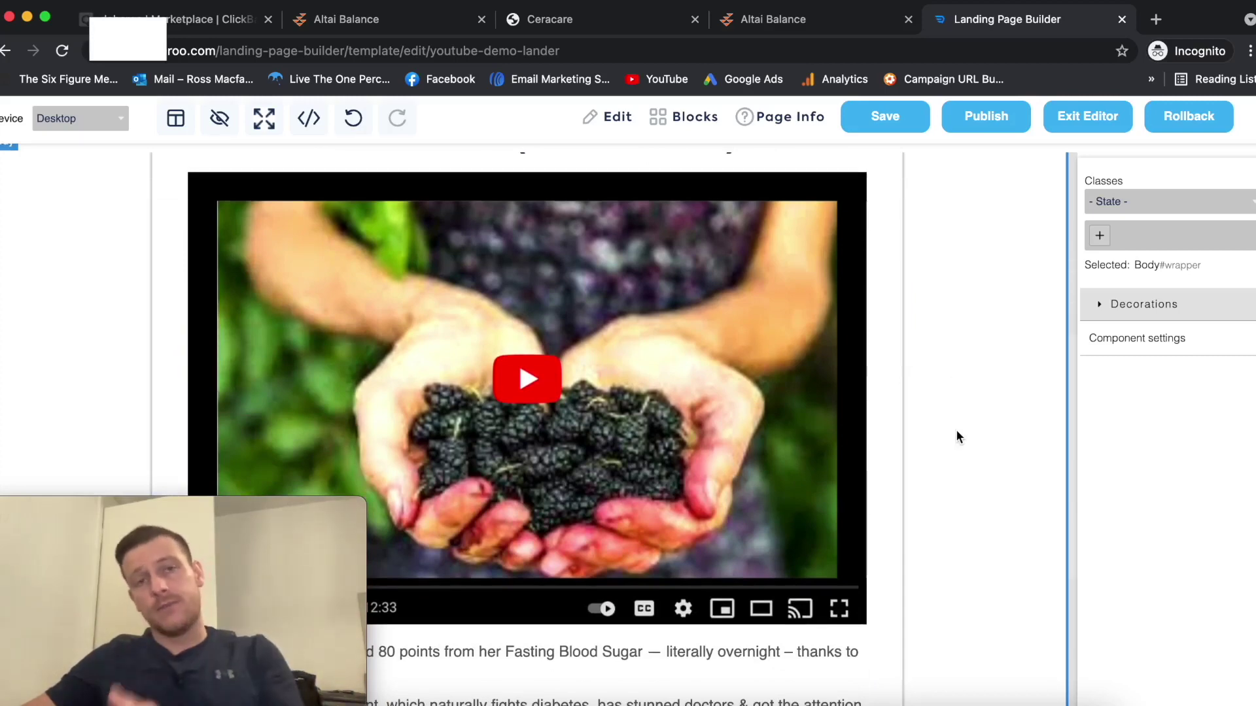
scroll(956, 433, "down", 5)
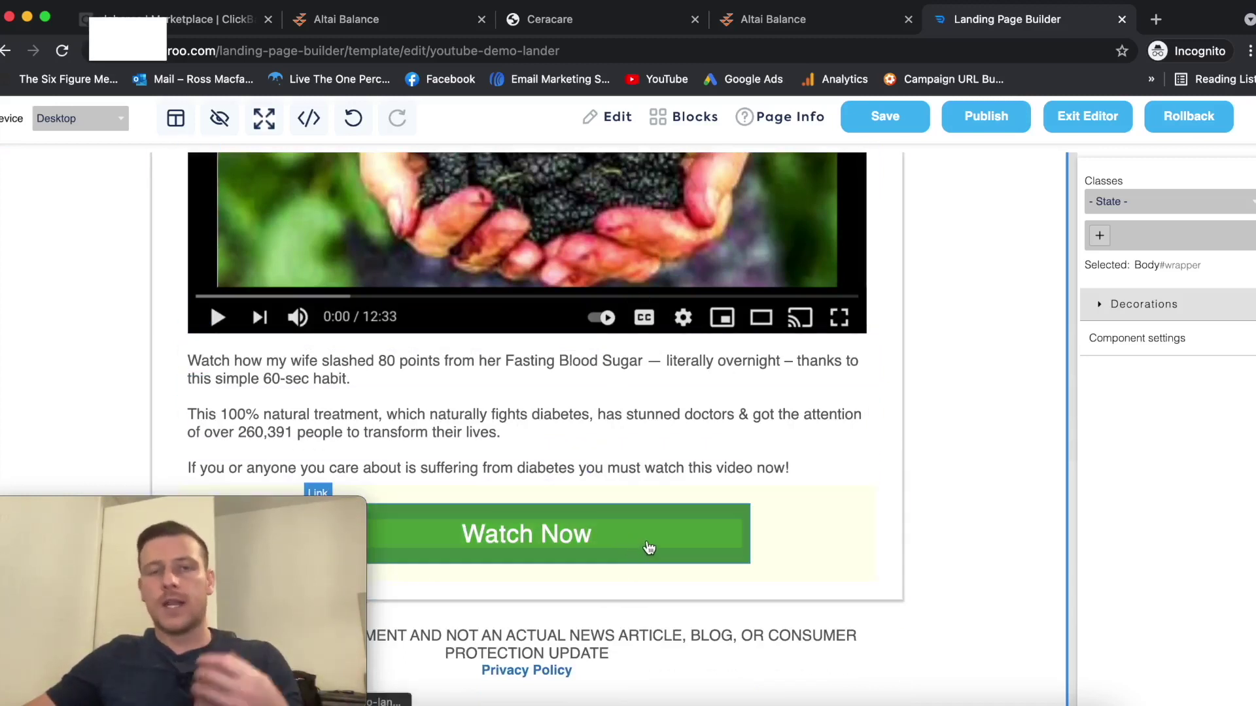
scroll(649, 548, "up", 7)
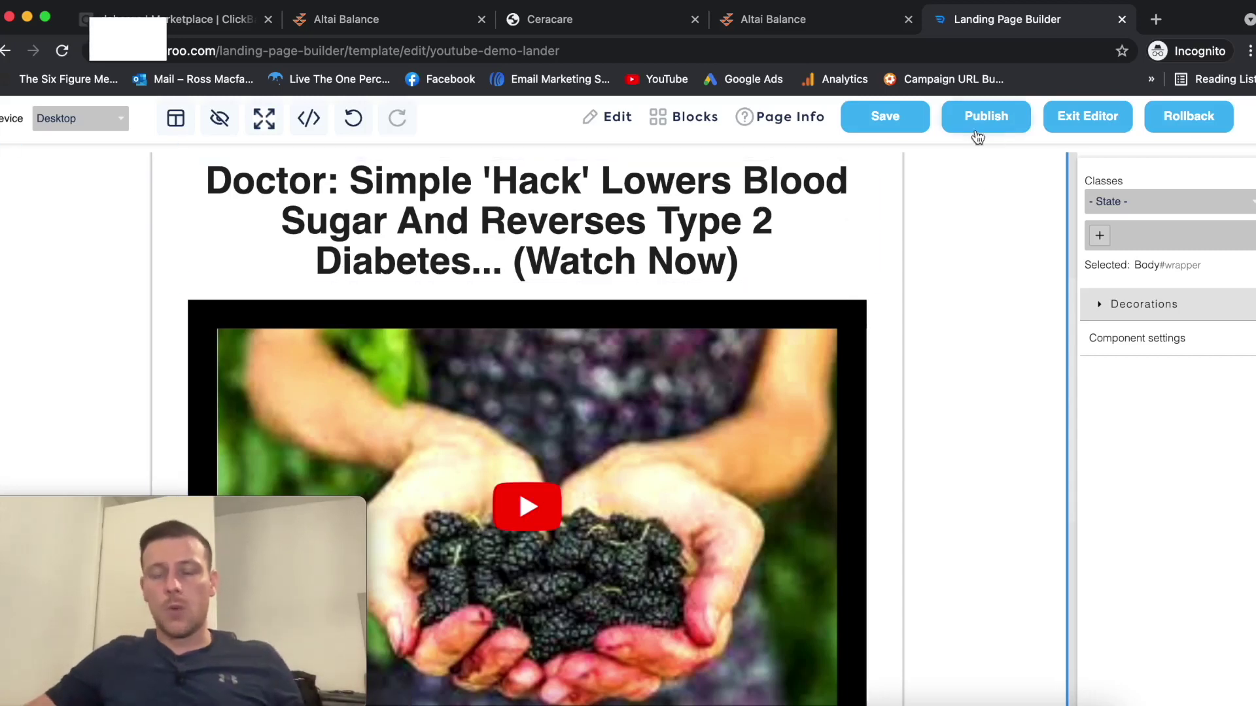
scroll(981, 176, "up", 5)
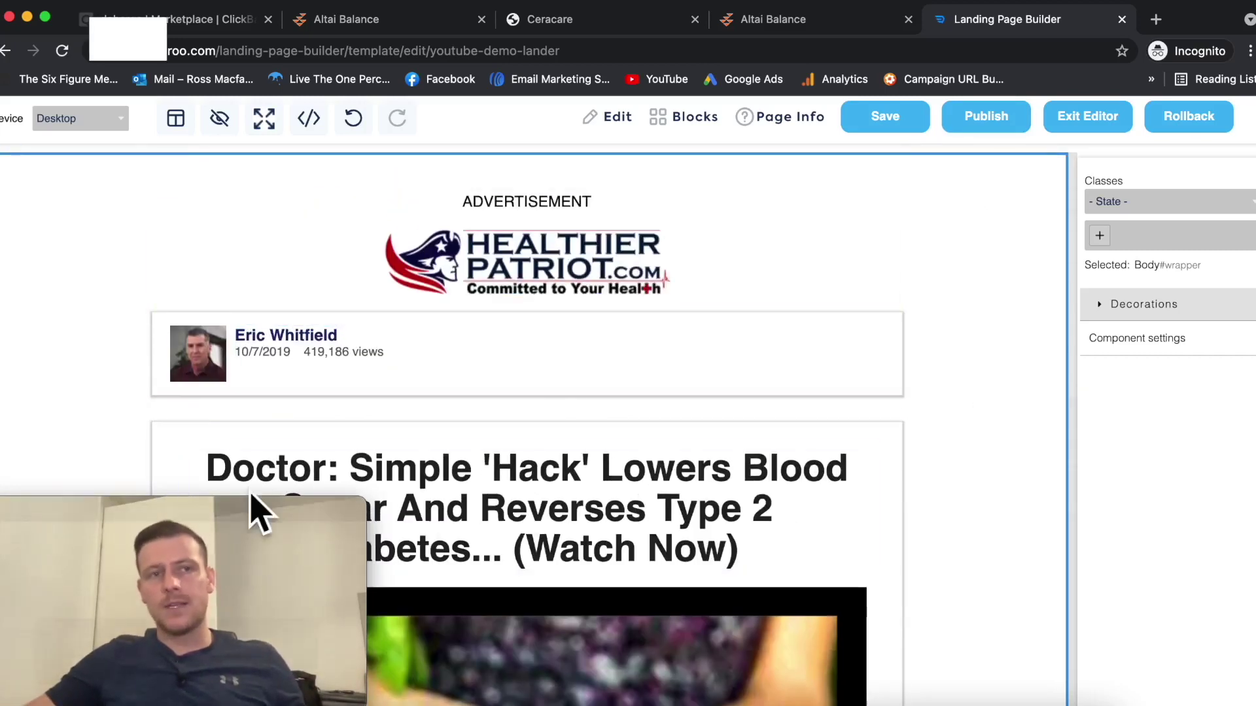
Switch to Voluum and copy the click URL for the betrious-stionary.com tracking domain from the tracking URL settings.
left_click(27, 16)
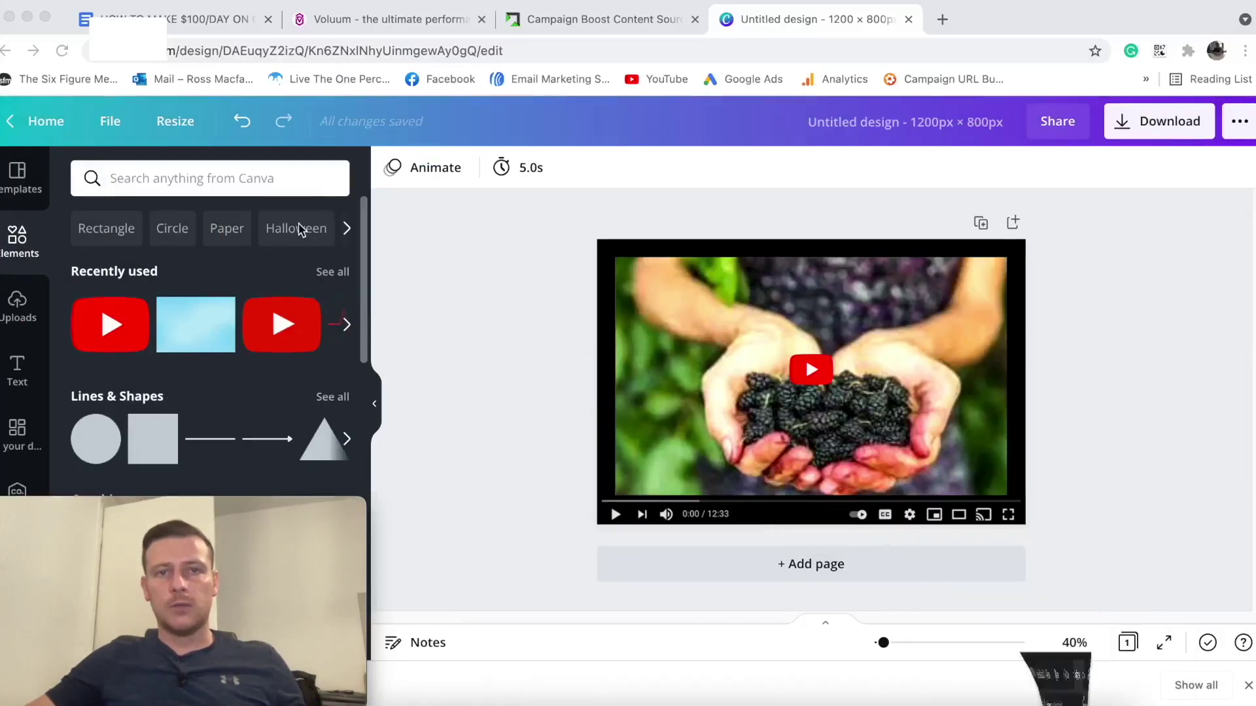
left_click(361, 16)
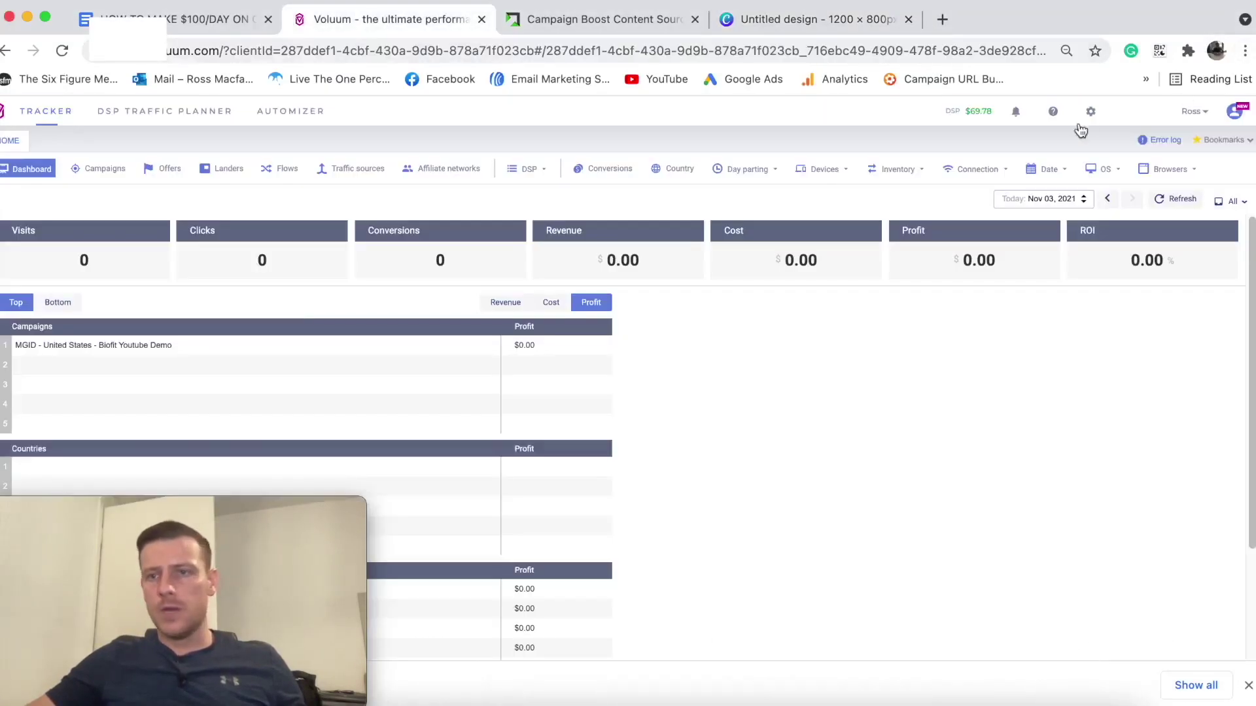
left_click(1091, 112)
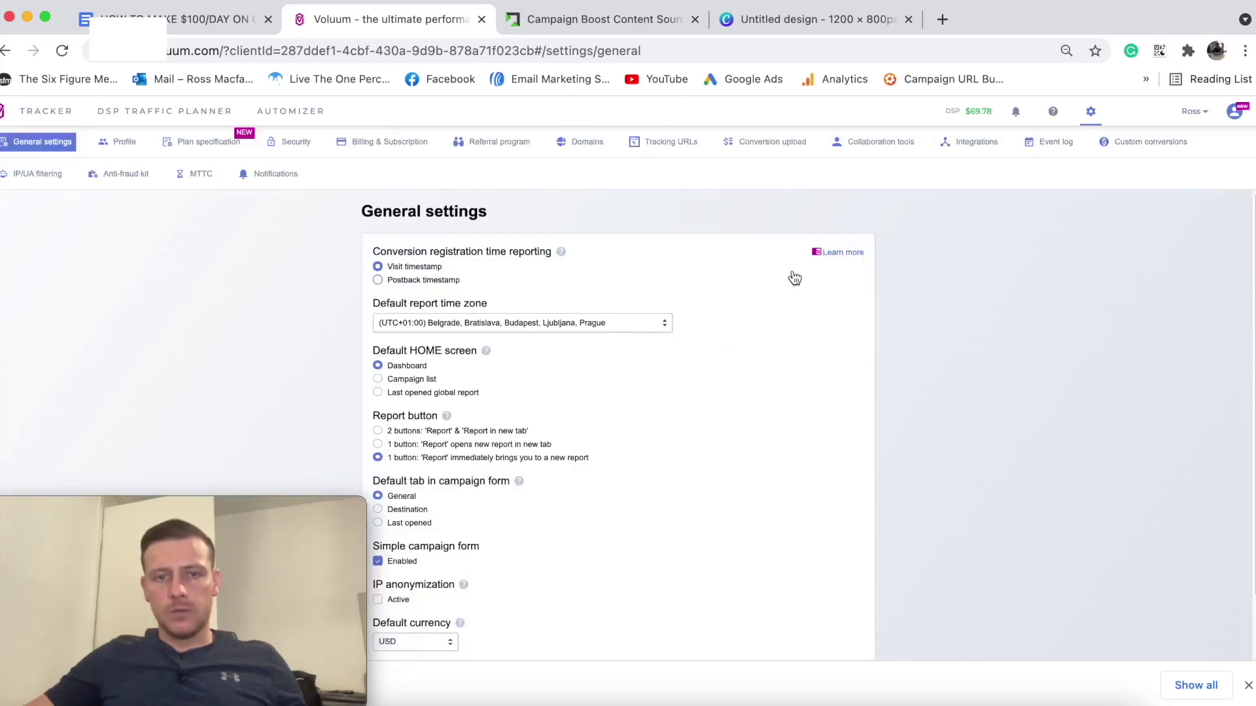
left_click(683, 147)
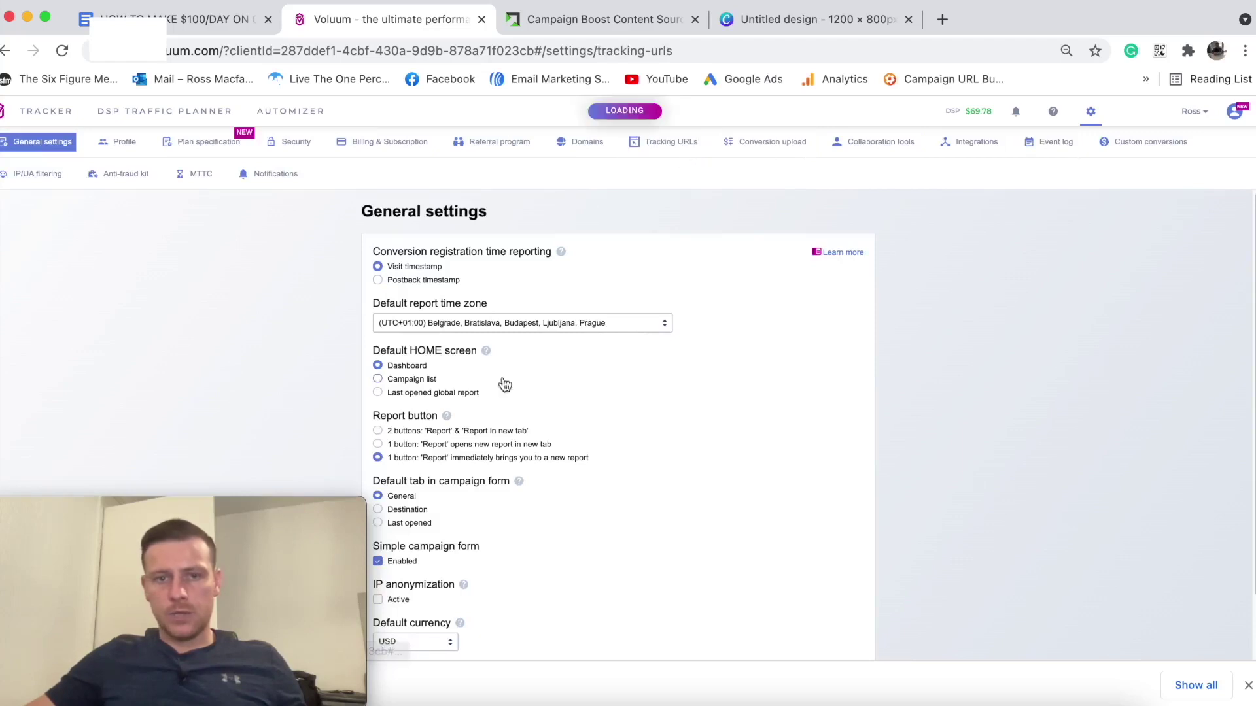
left_click(674, 142)
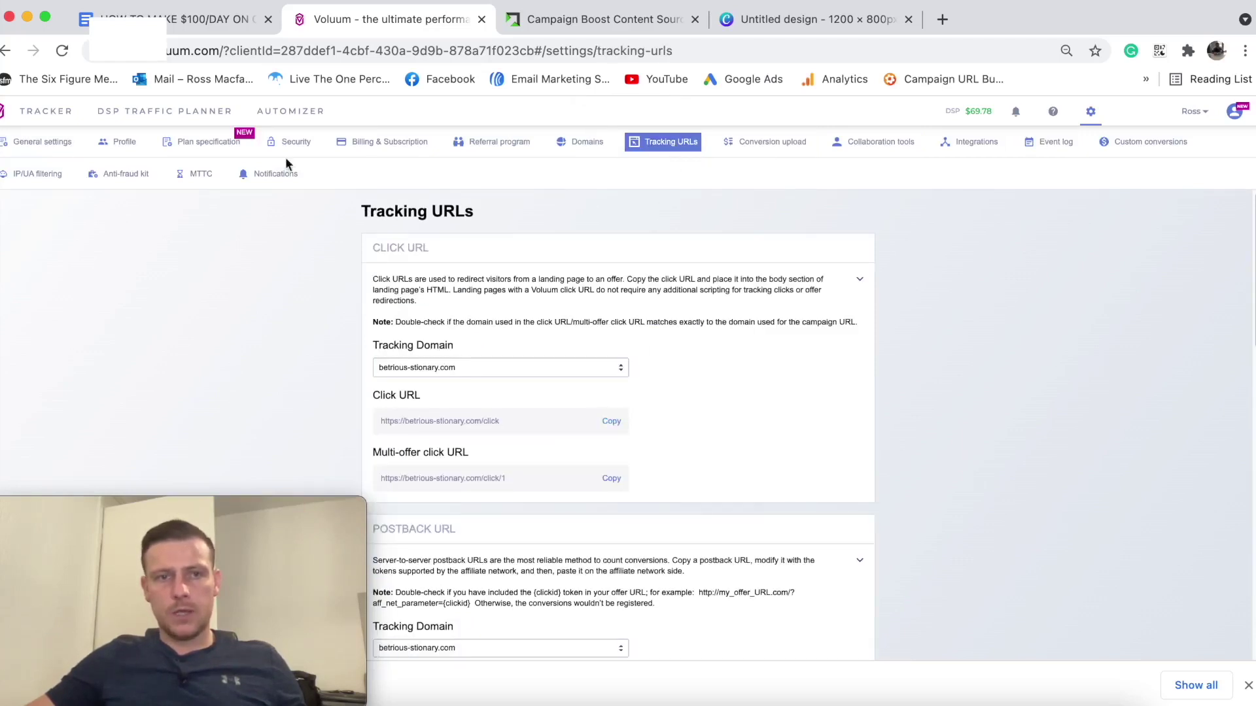
left_click(46, 112)
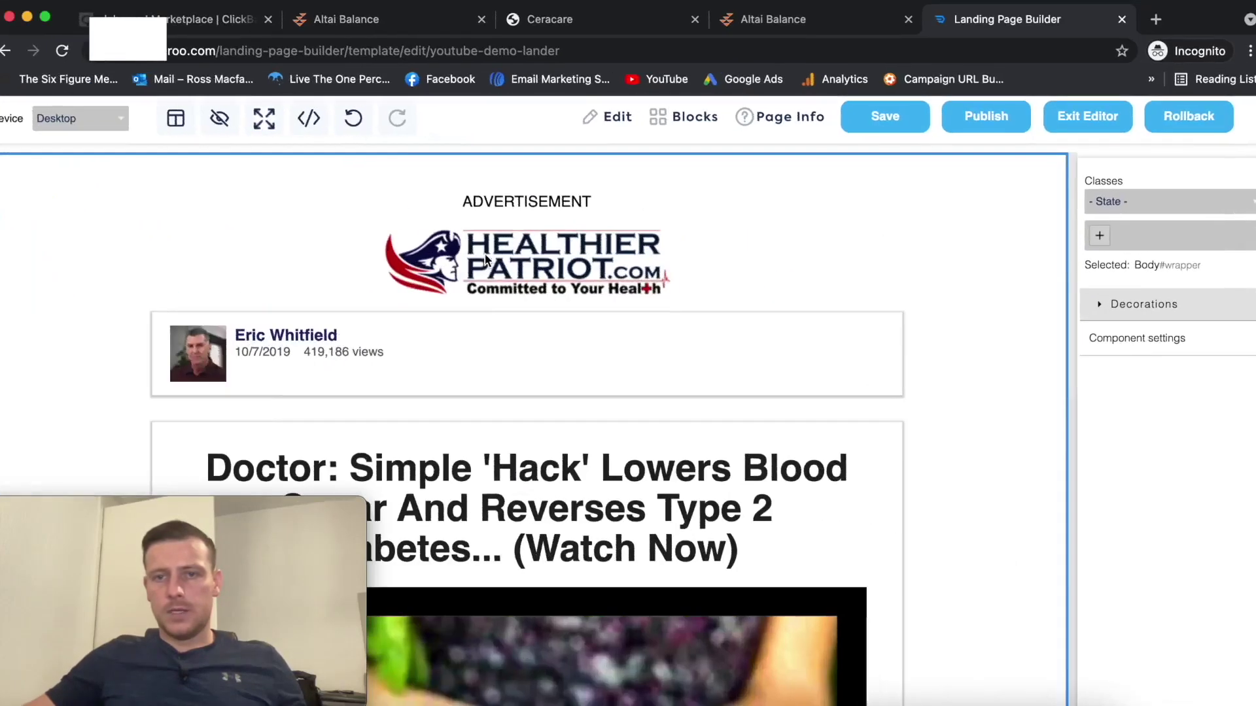
left_click(781, 119)
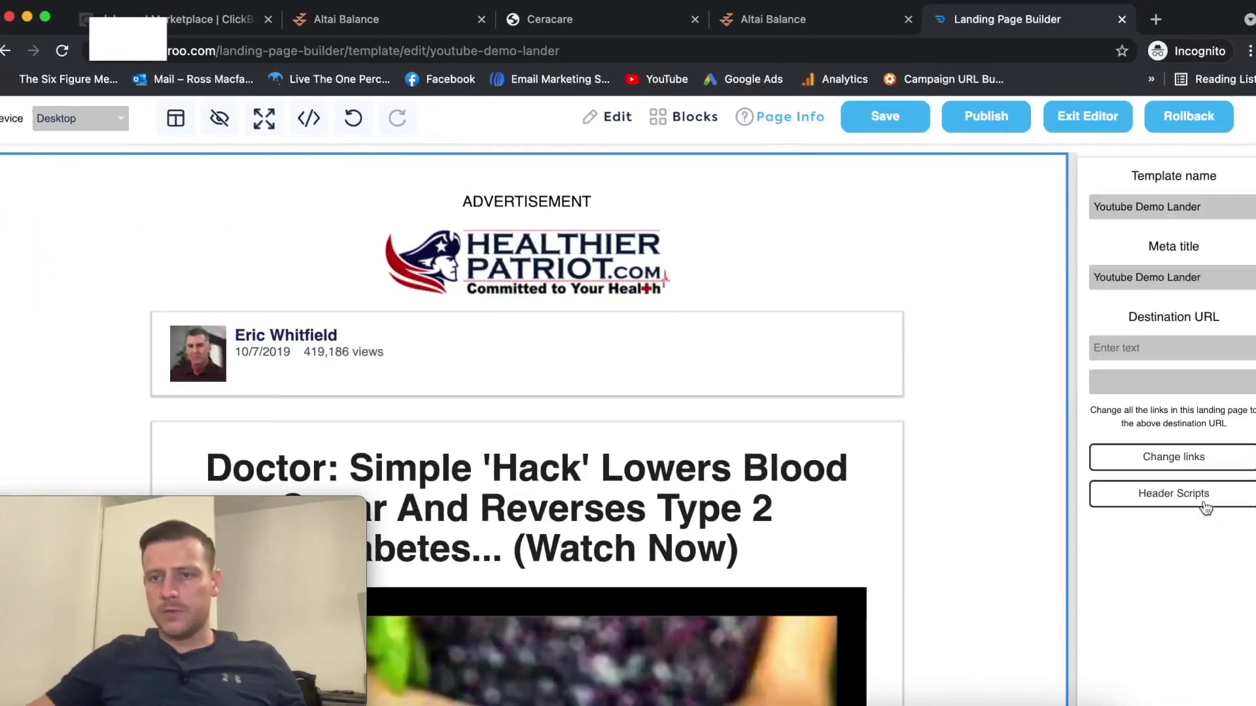
left_click(1156, 456)
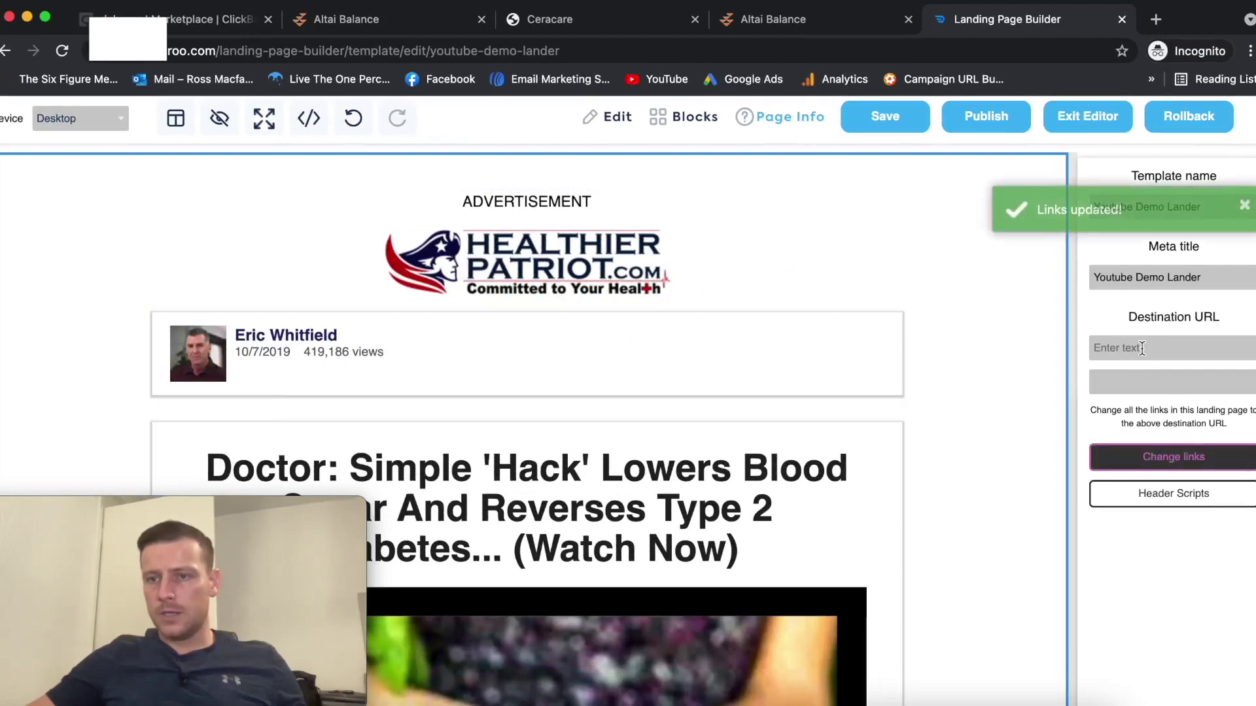
left_click(1150, 348)
type("https://betricus-stionary.com/click")
left_click(1177, 462)
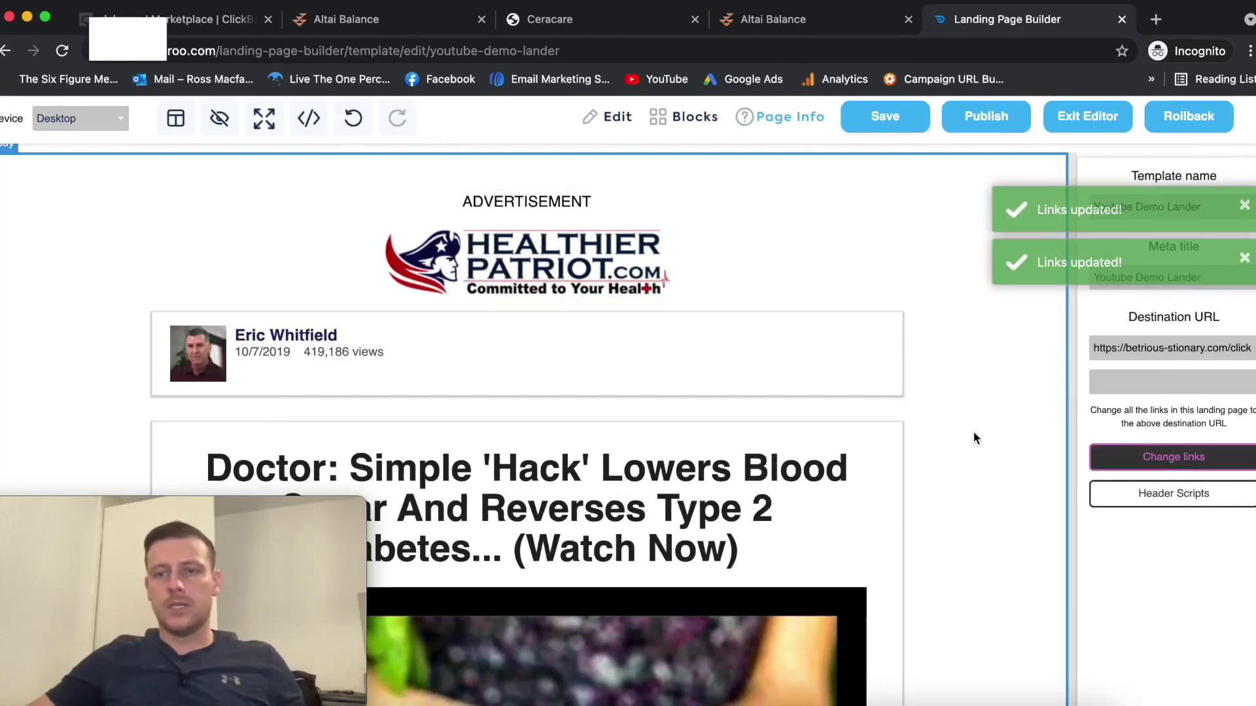
Save the landing page template with its updated links and publish it.
left_click(891, 127)
left_click(891, 123)
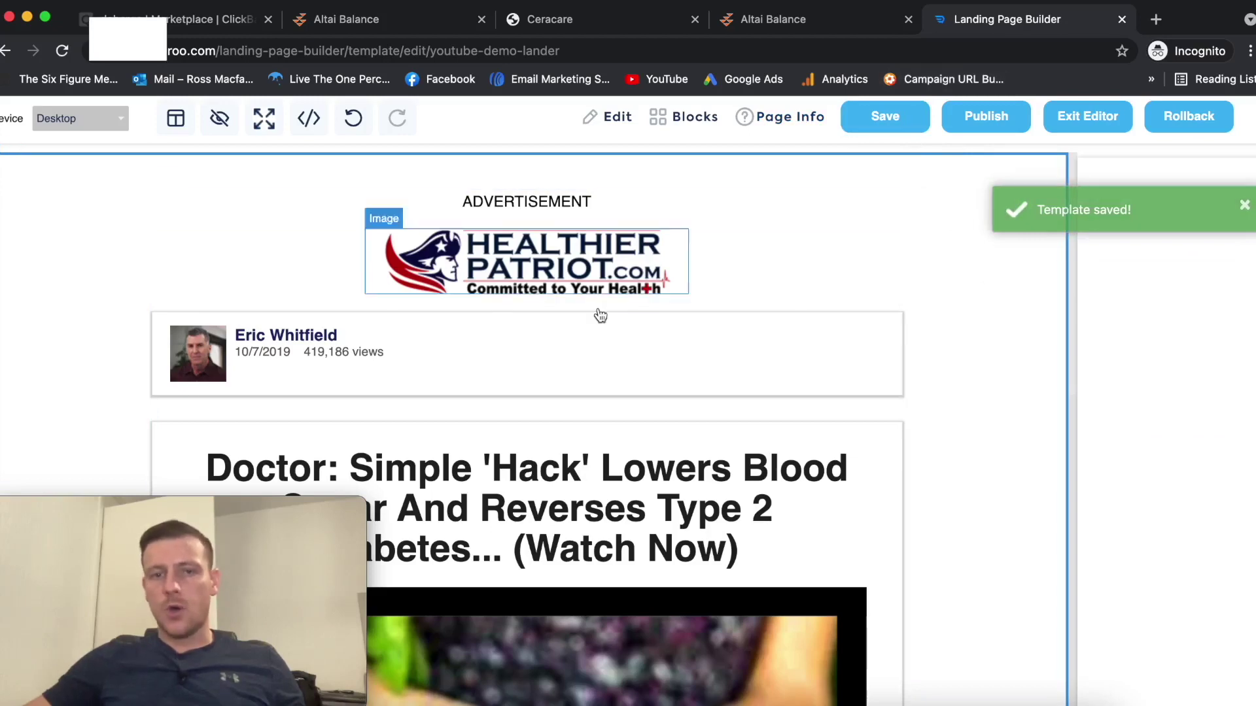
scroll(739, 366, "down", 5)
scroll(657, 391, "up", 5)
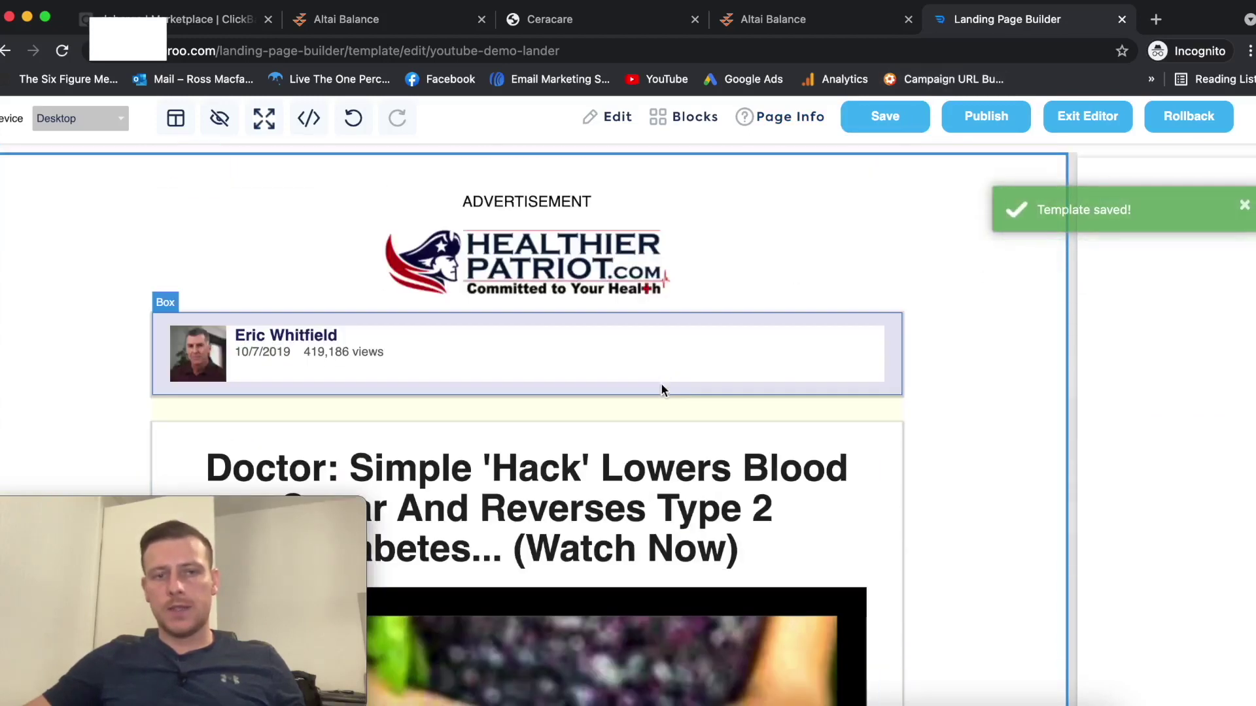
left_click(987, 118)
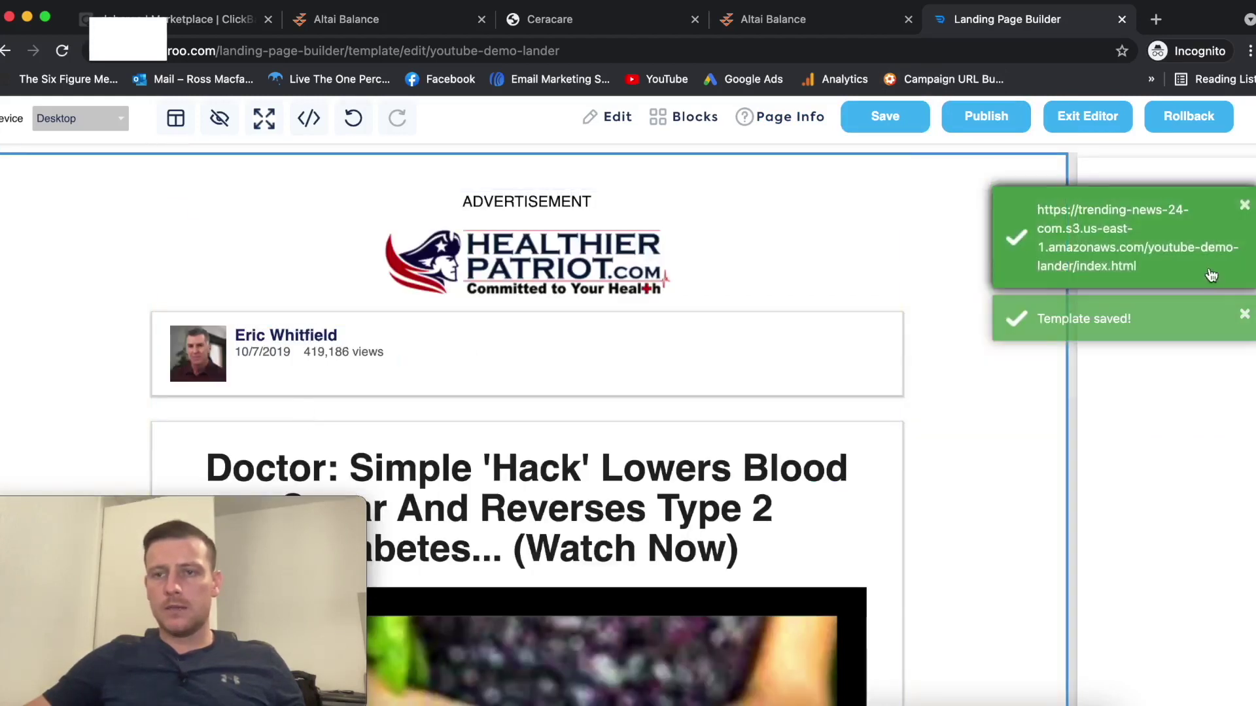
Open the published landing page and review its header, headline, video-style image, body text and Watch Now button.
left_click(1079, 259)
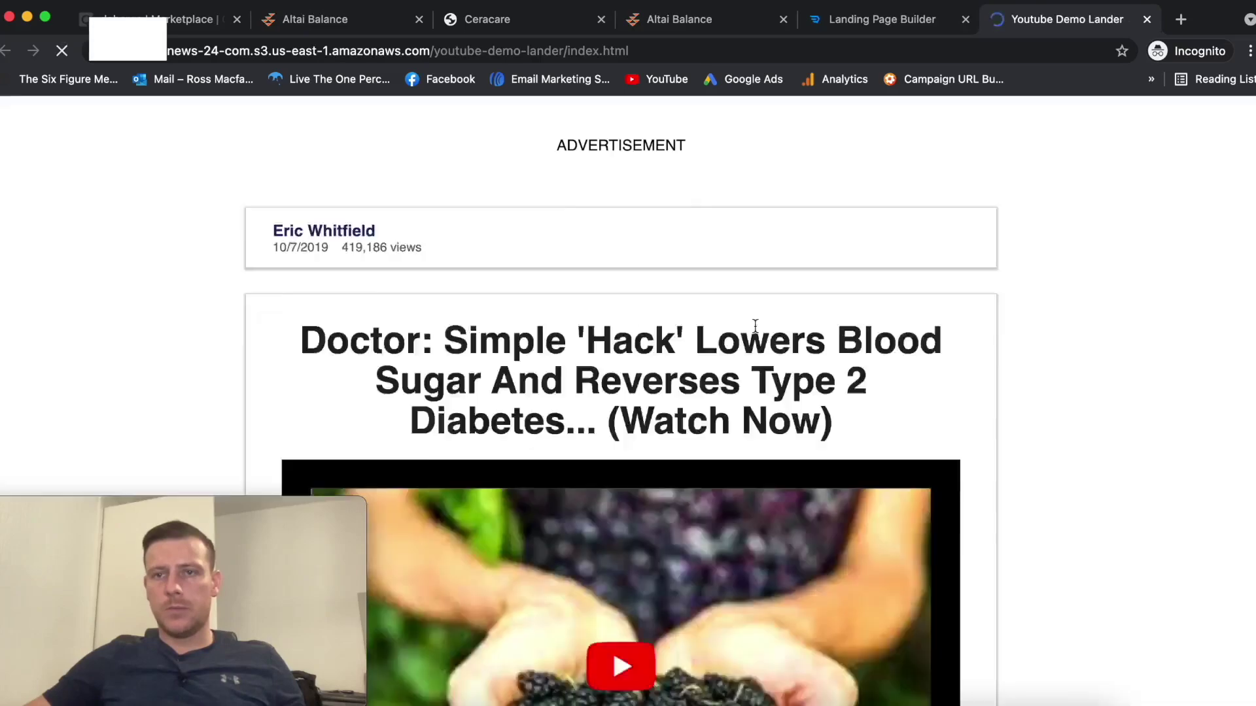
scroll(1046, 366, "down", 2)
scroll(1054, 376, "down", 8)
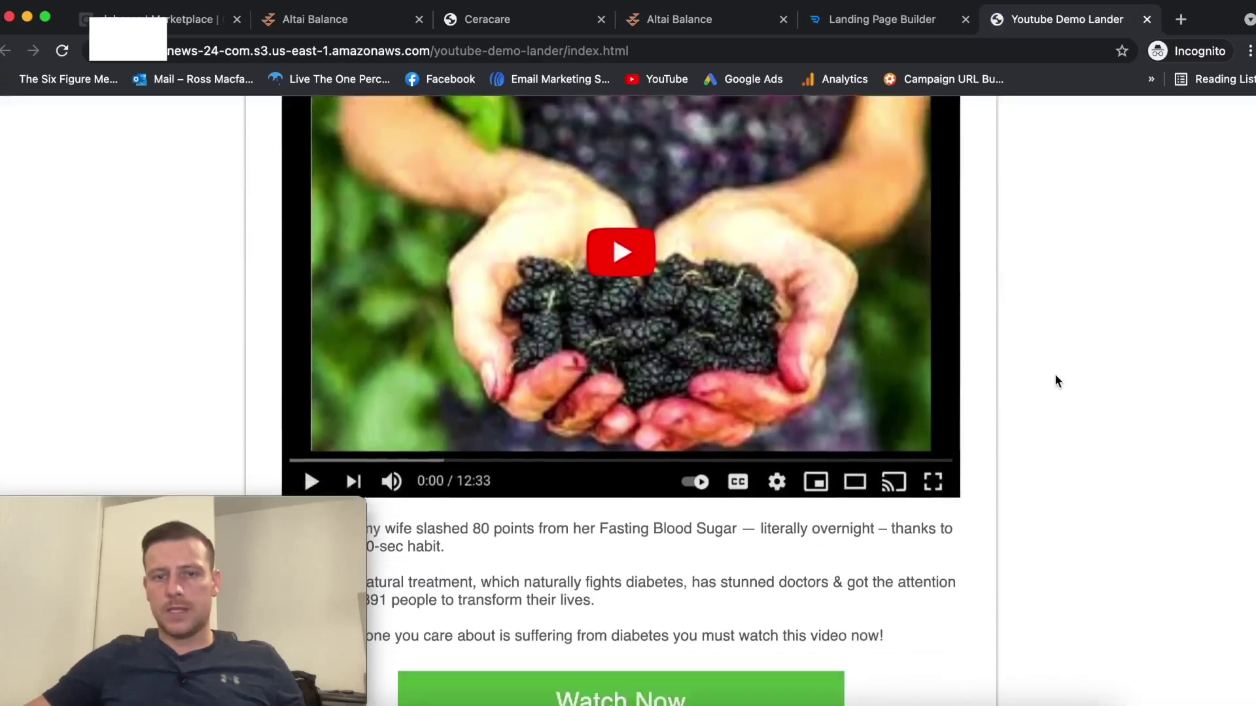
scroll(1055, 378, "up", 8)
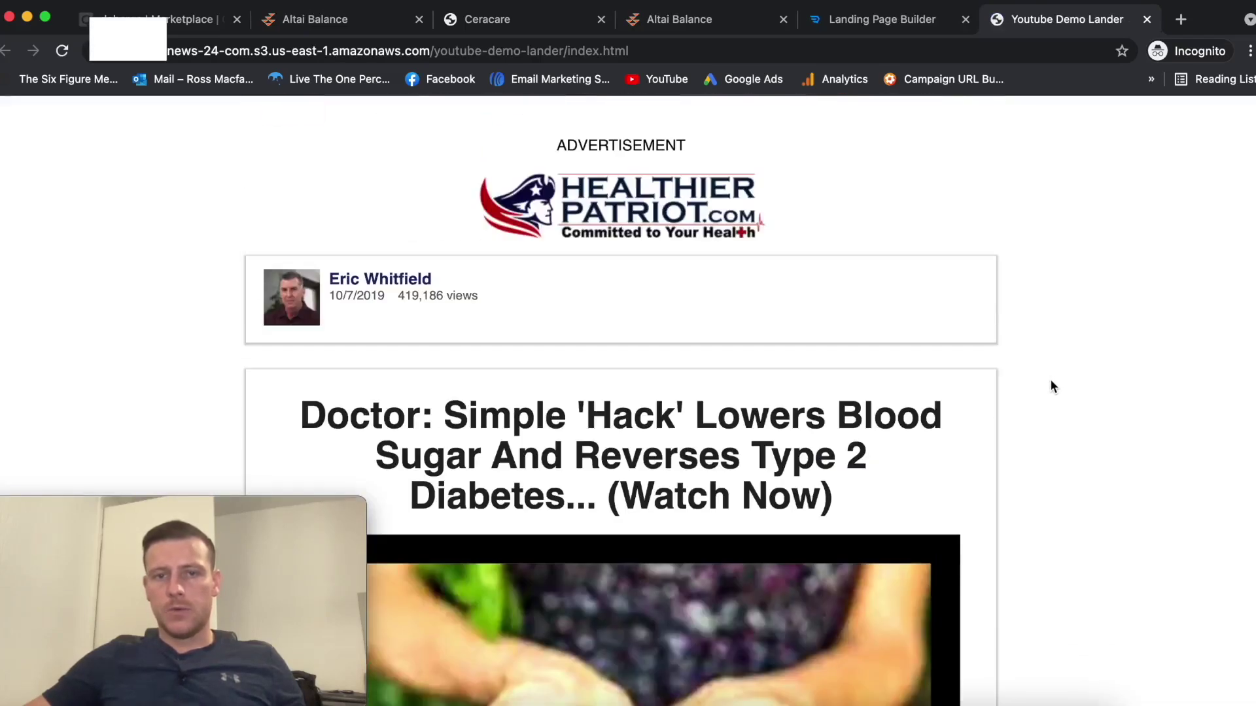
scroll(652, 314, "down", 2)
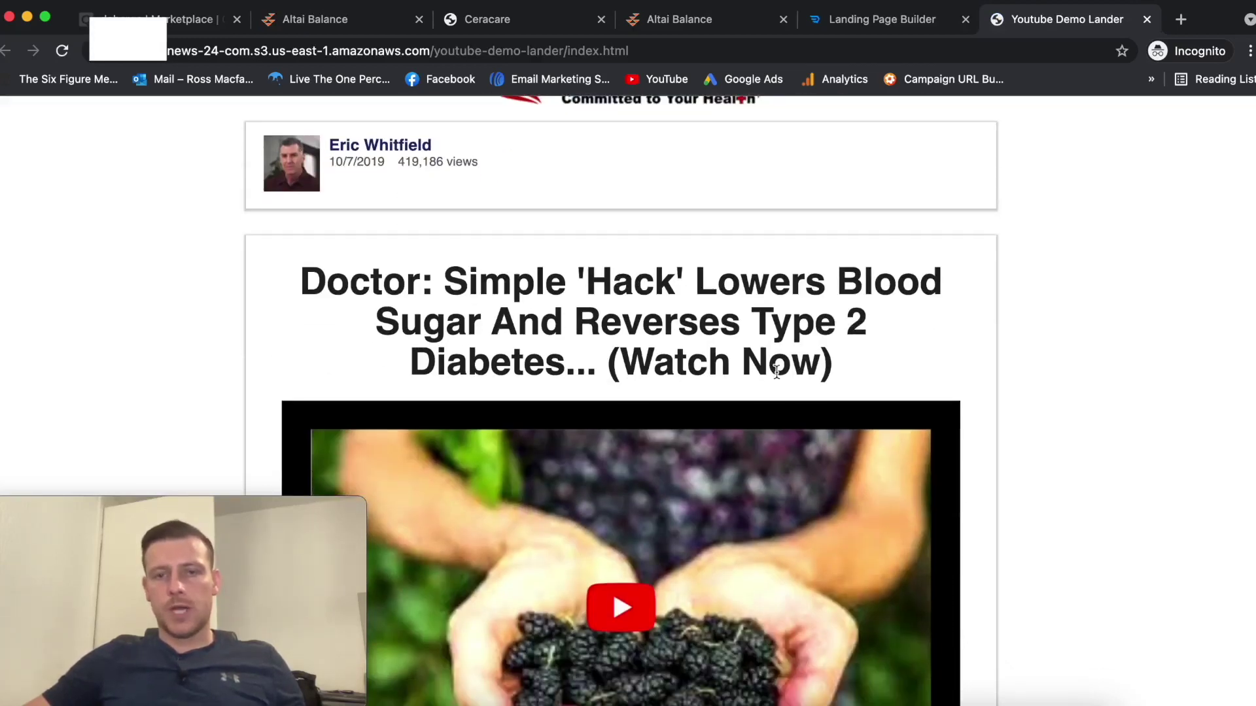
scroll(776, 371, "down", 3)
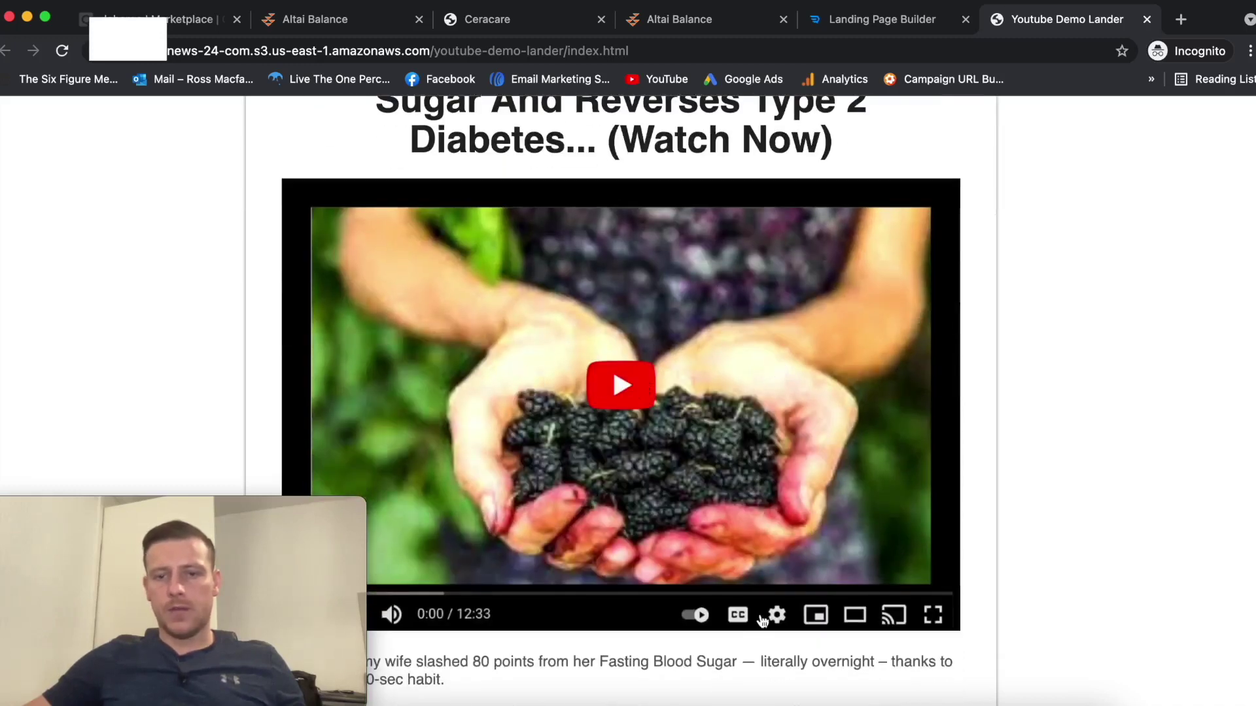
scroll(733, 510, "down", 3)
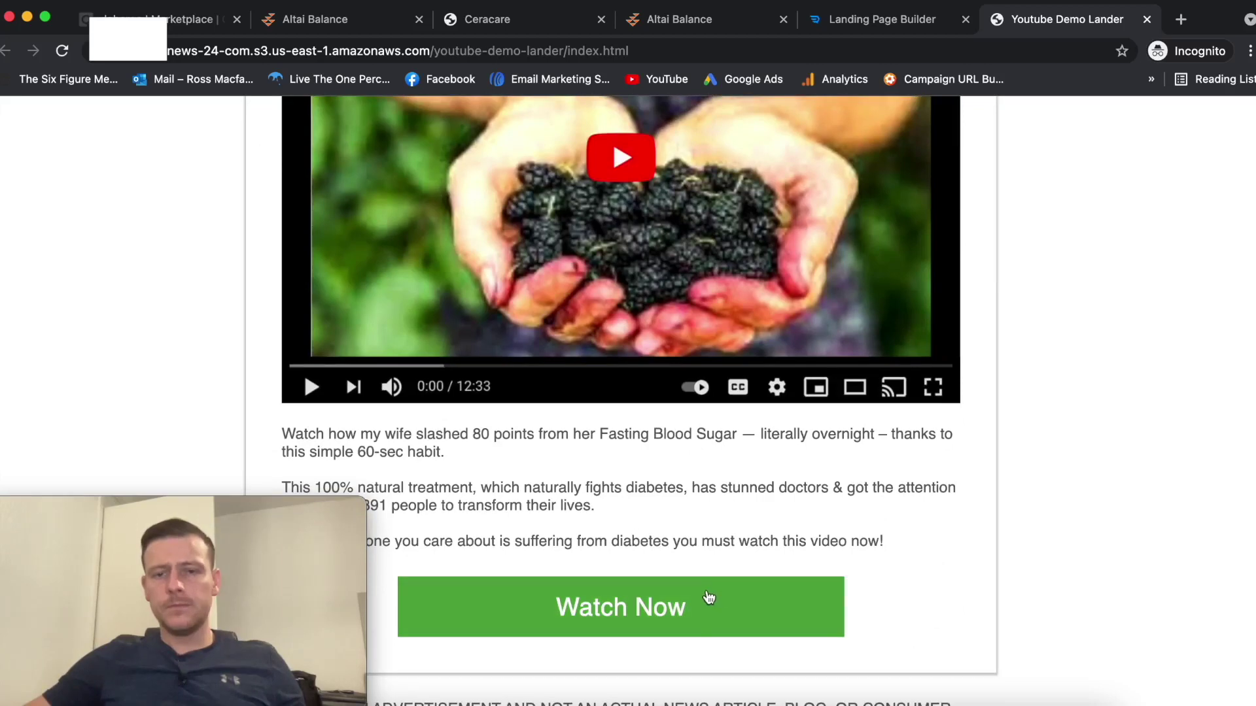
scroll(666, 426, "up", 5)
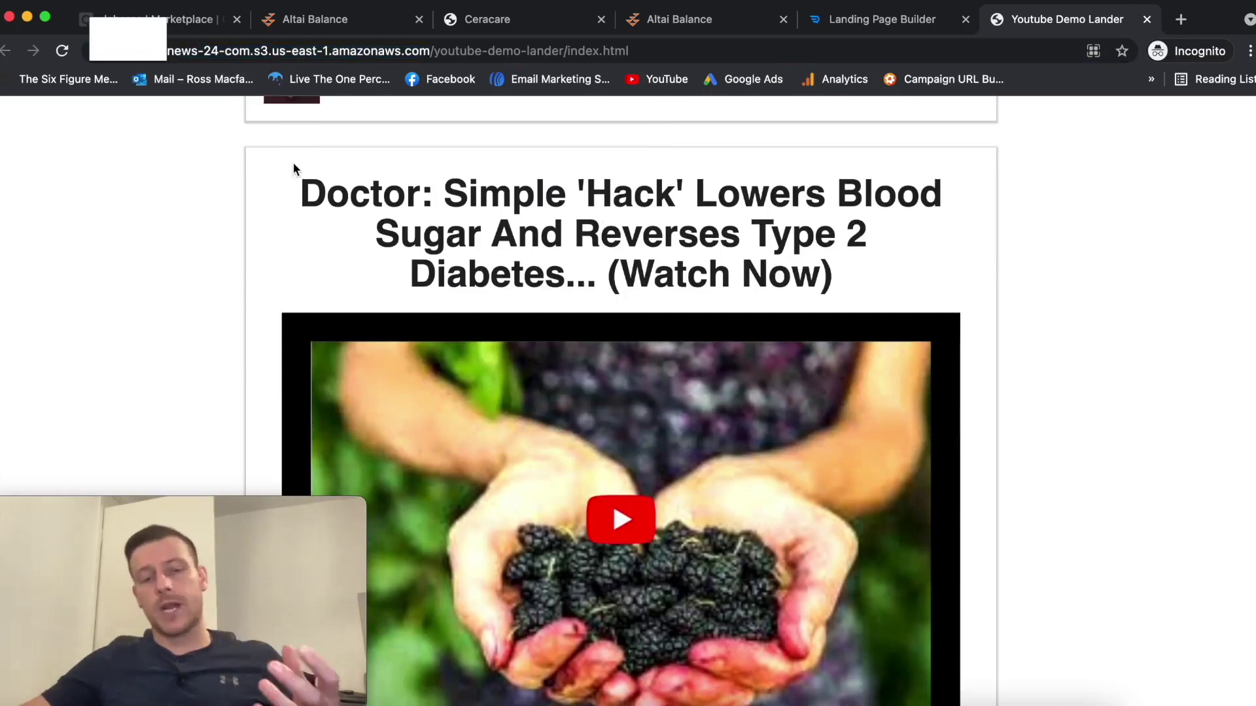
Switch to the Google Docs outline and review the offer and funnel stages through the Voluum tracker and REVCONTENT campaign stages.
left_click(27, 16)
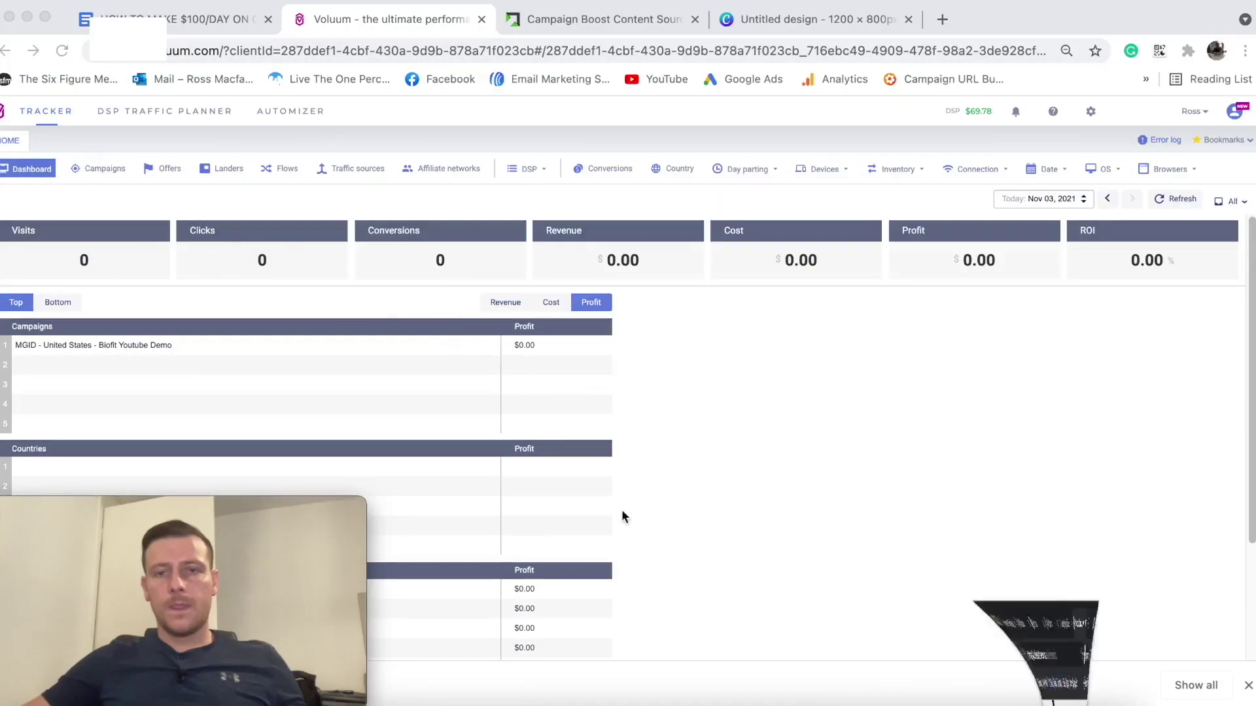
left_click(164, 19)
scroll(628, 327, "up", 2)
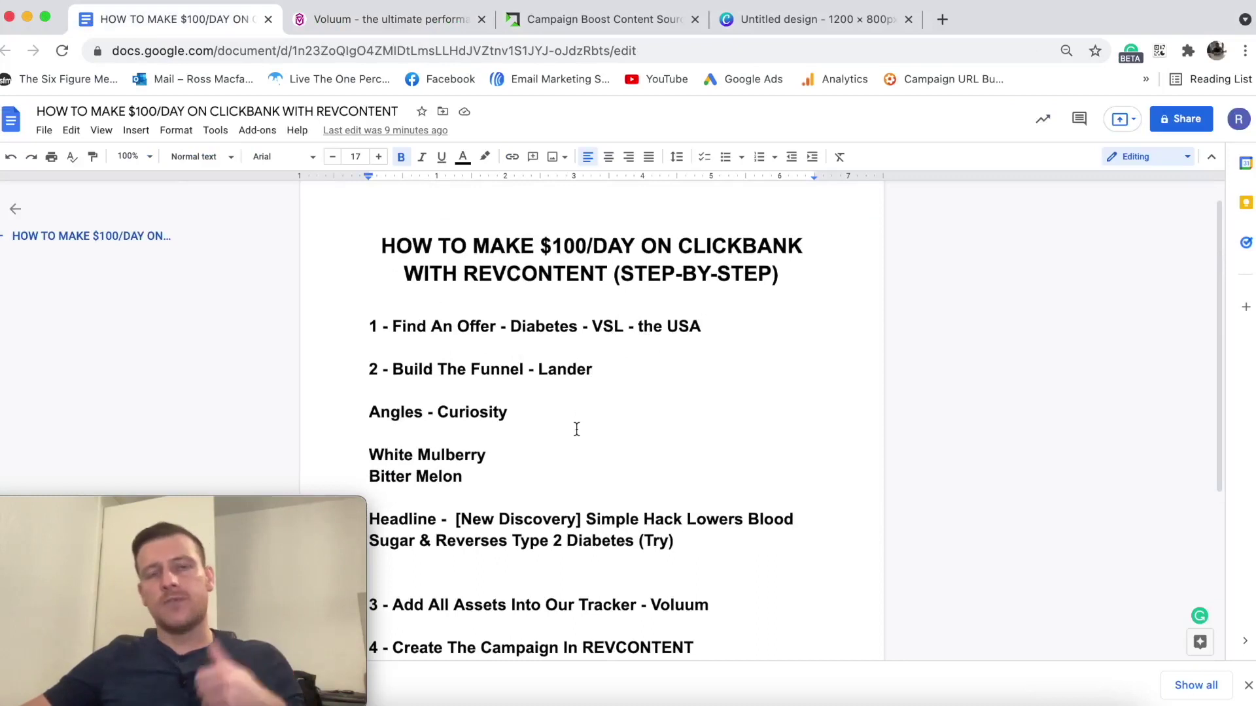
scroll(576, 429, "down", 3)
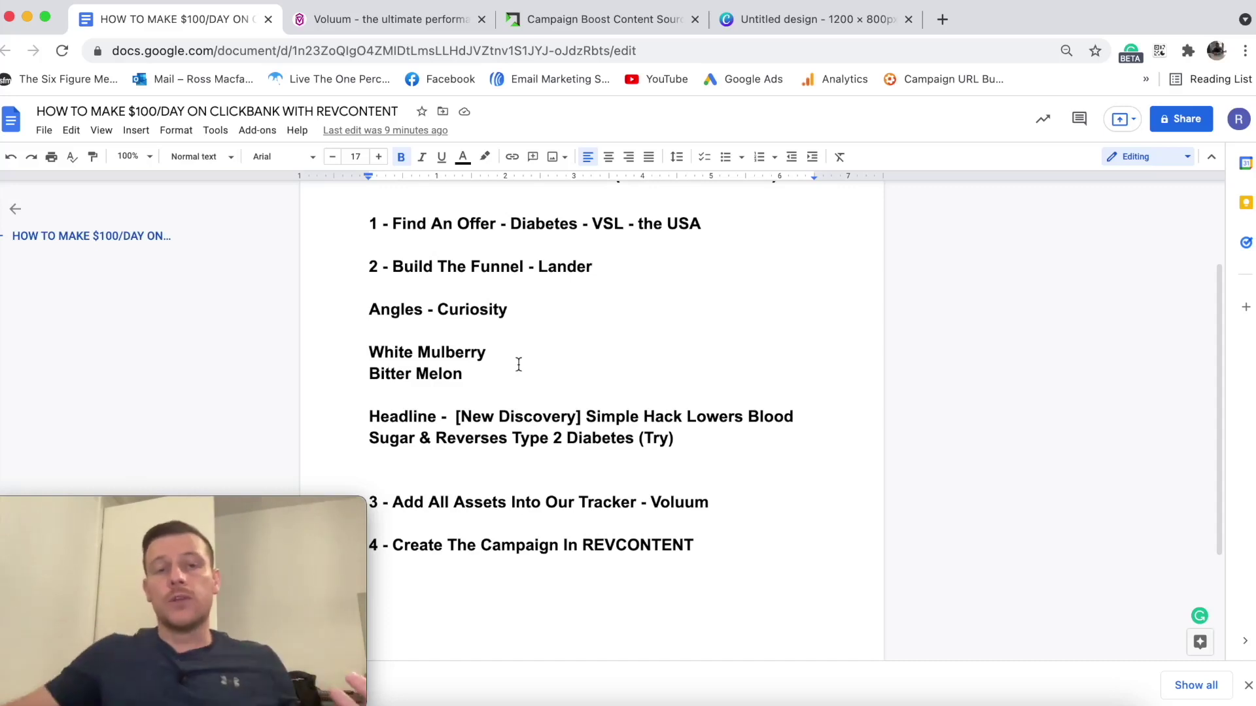
scroll(494, 262, "down", 3)
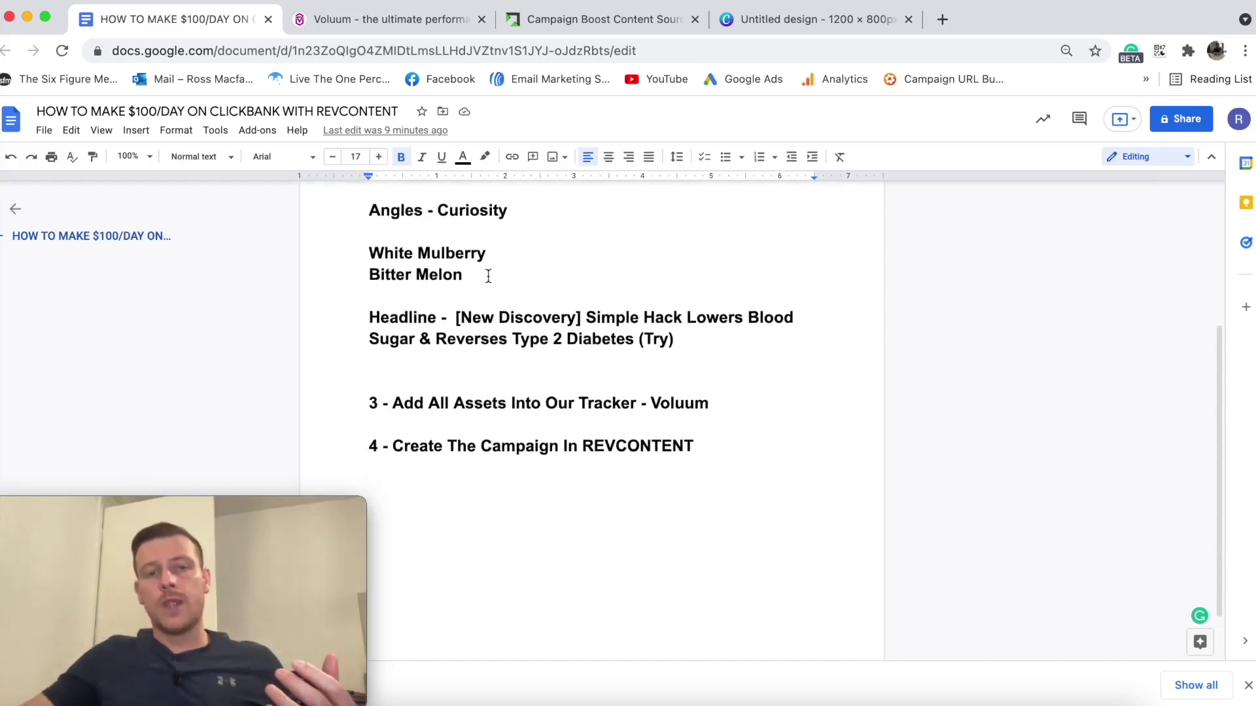
scroll(491, 275, "up", 2)
left_click_drag(370, 193, 663, 435)
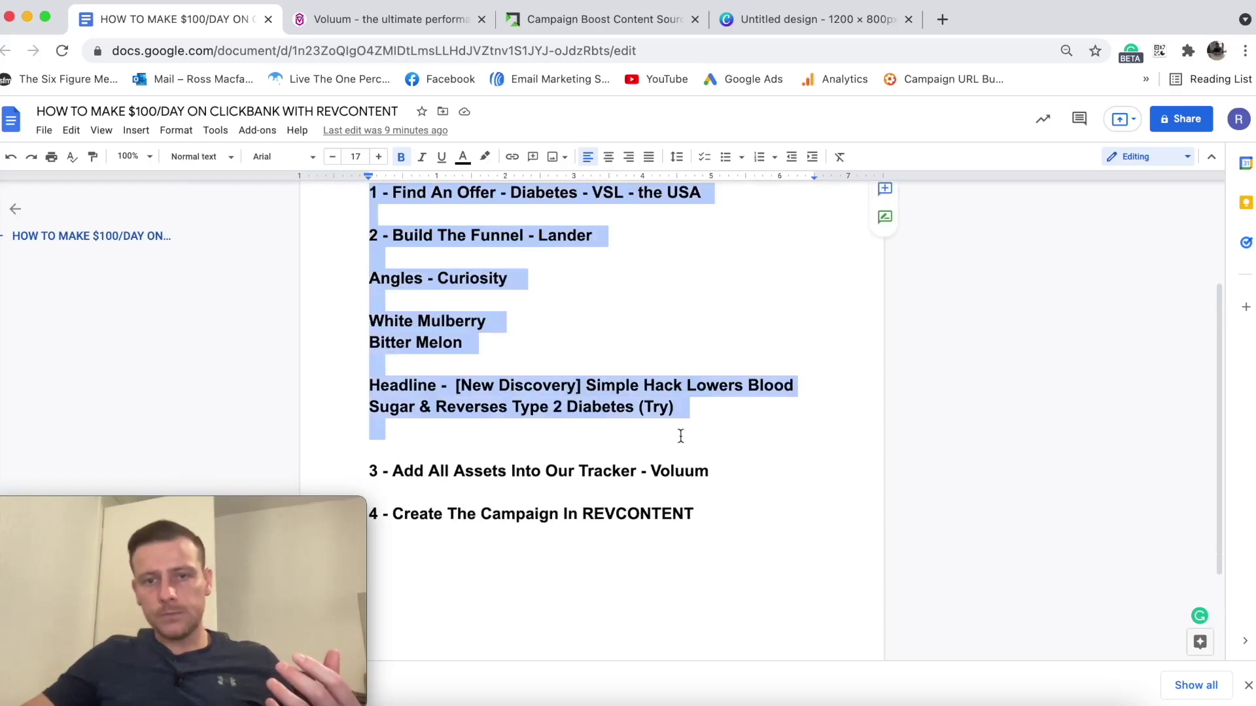
left_click(722, 349)
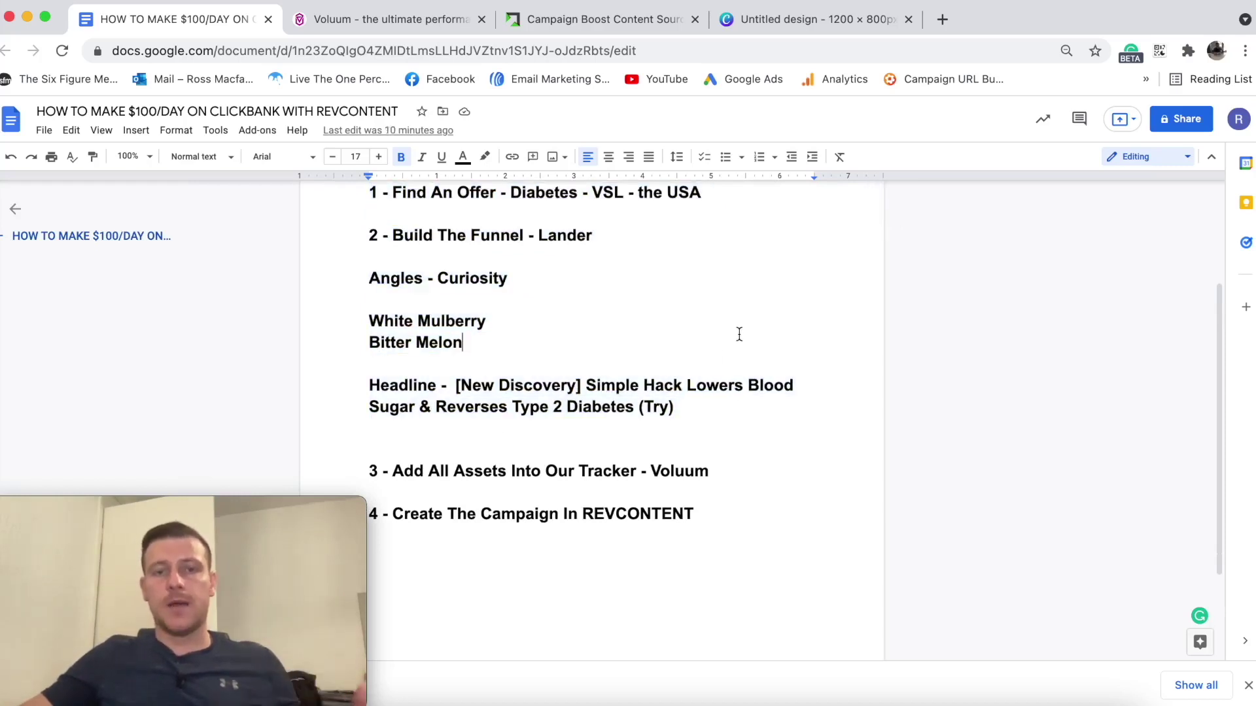
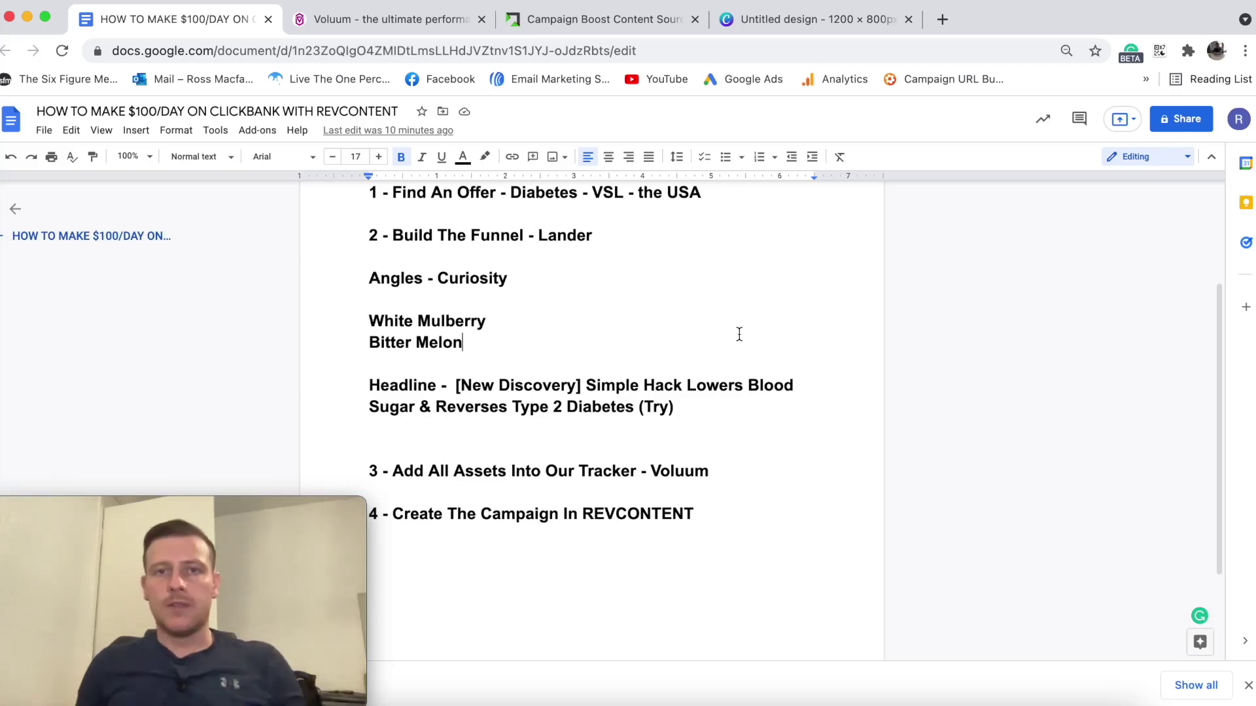
Switch to Voluum and open the new affiliate network form using the ClickBank template.
key("ctrl+Tab")
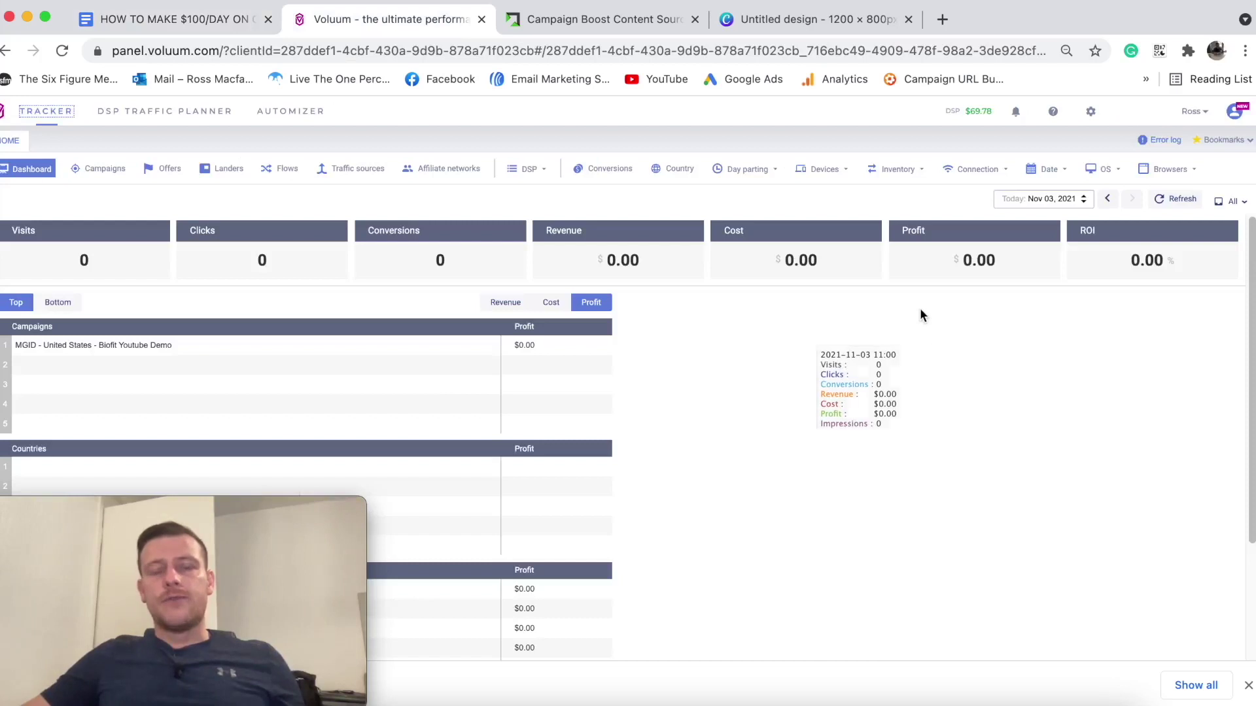
left_click(958, 166)
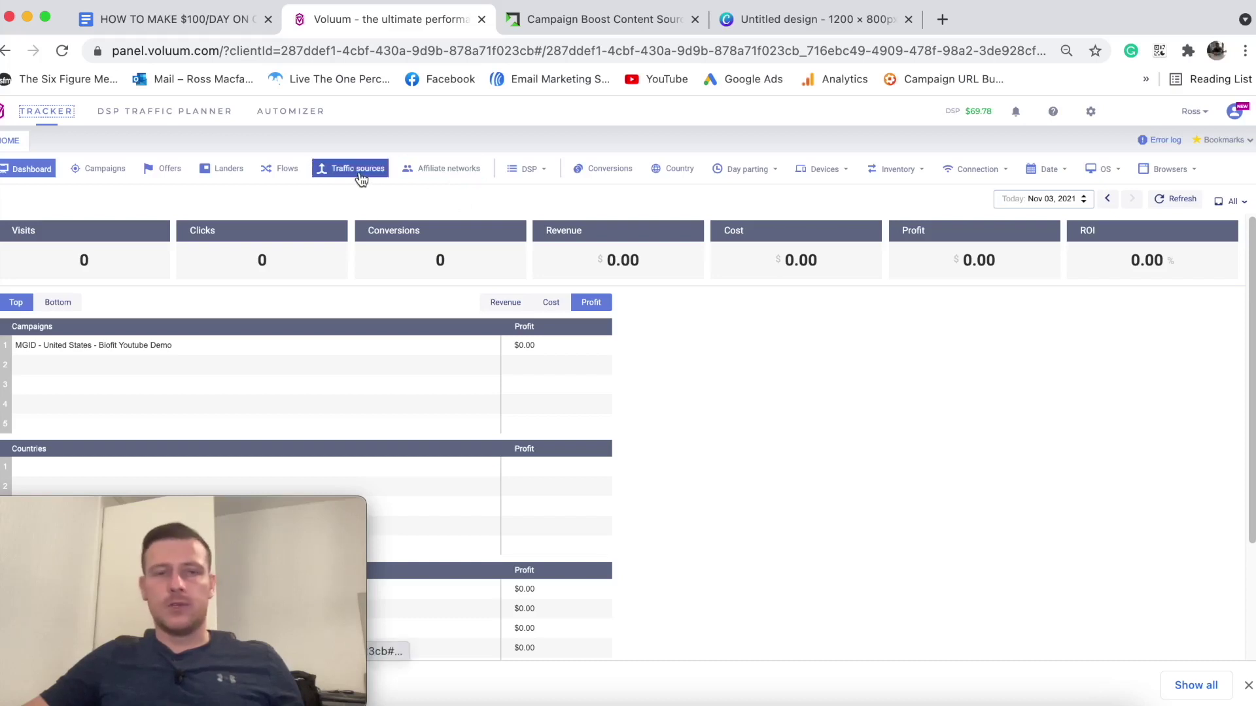
left_click(448, 169)
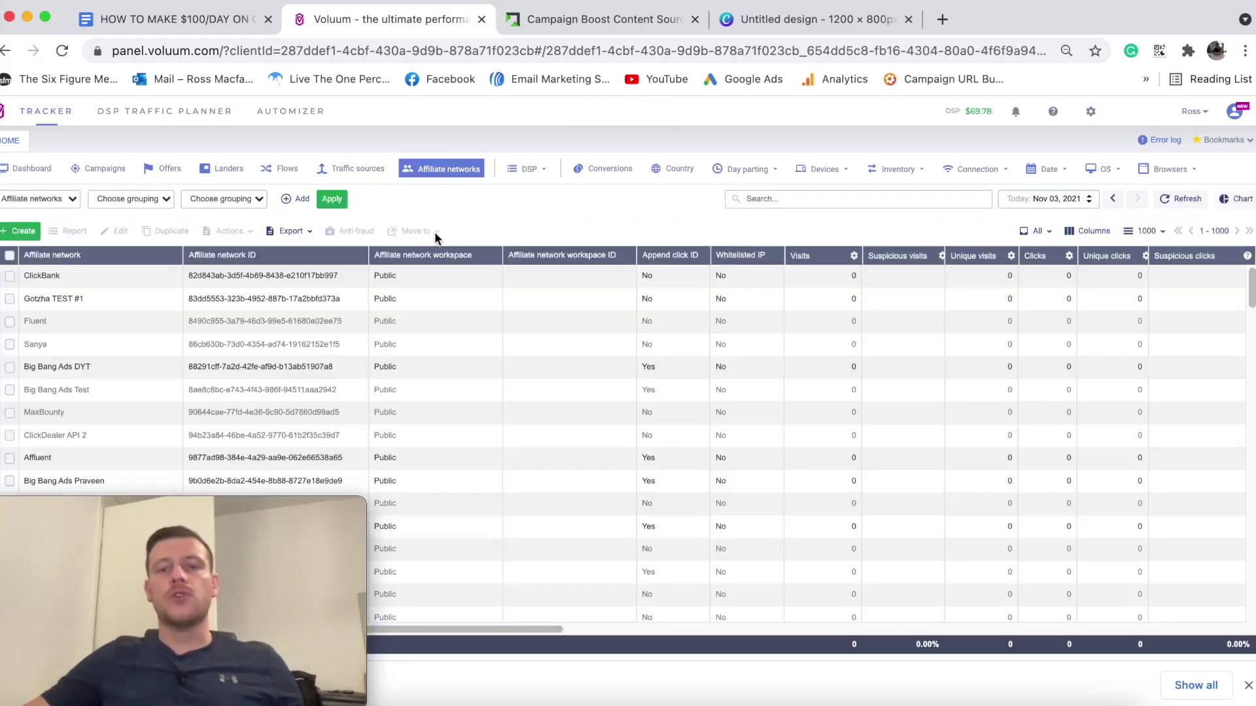
left_click(25, 232)
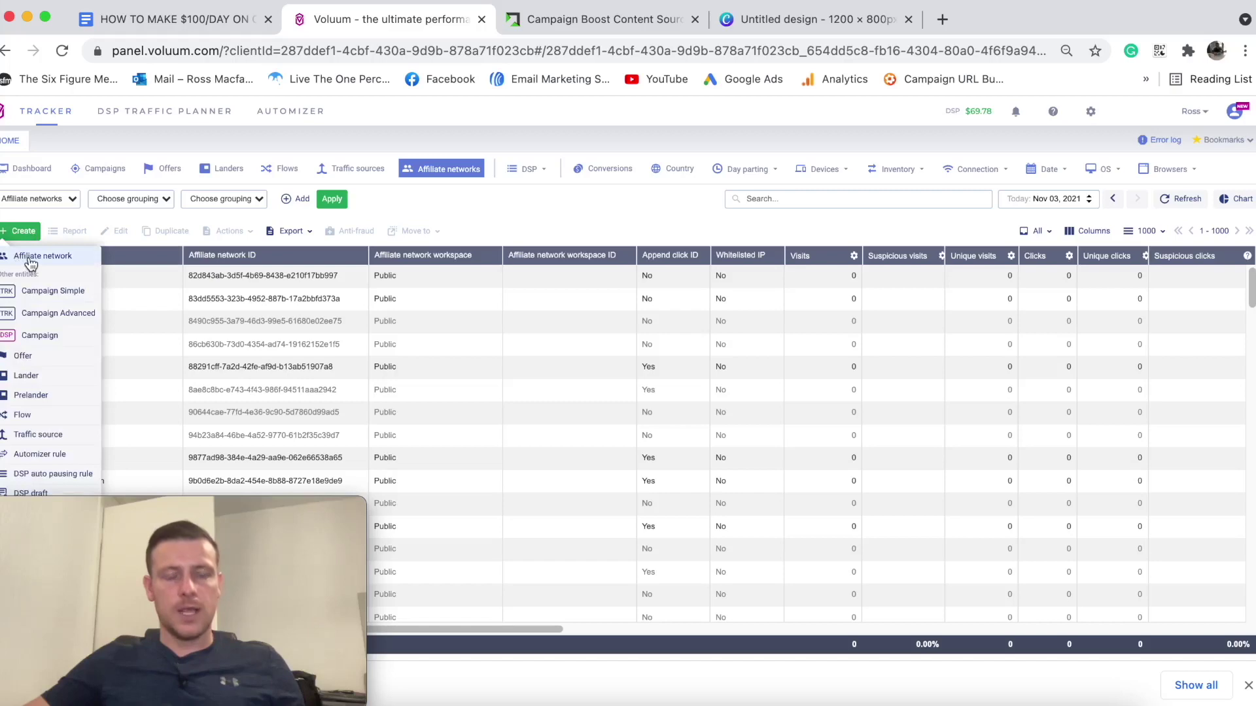
left_click(30, 261)
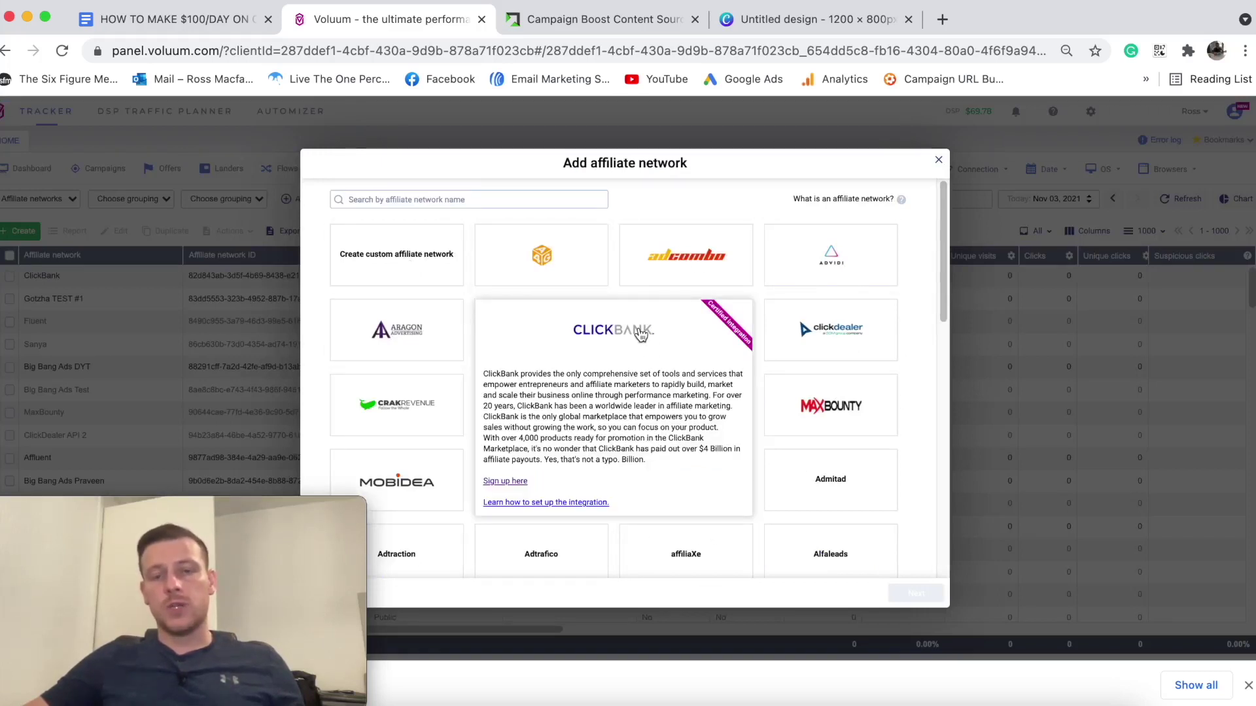
left_click(640, 334)
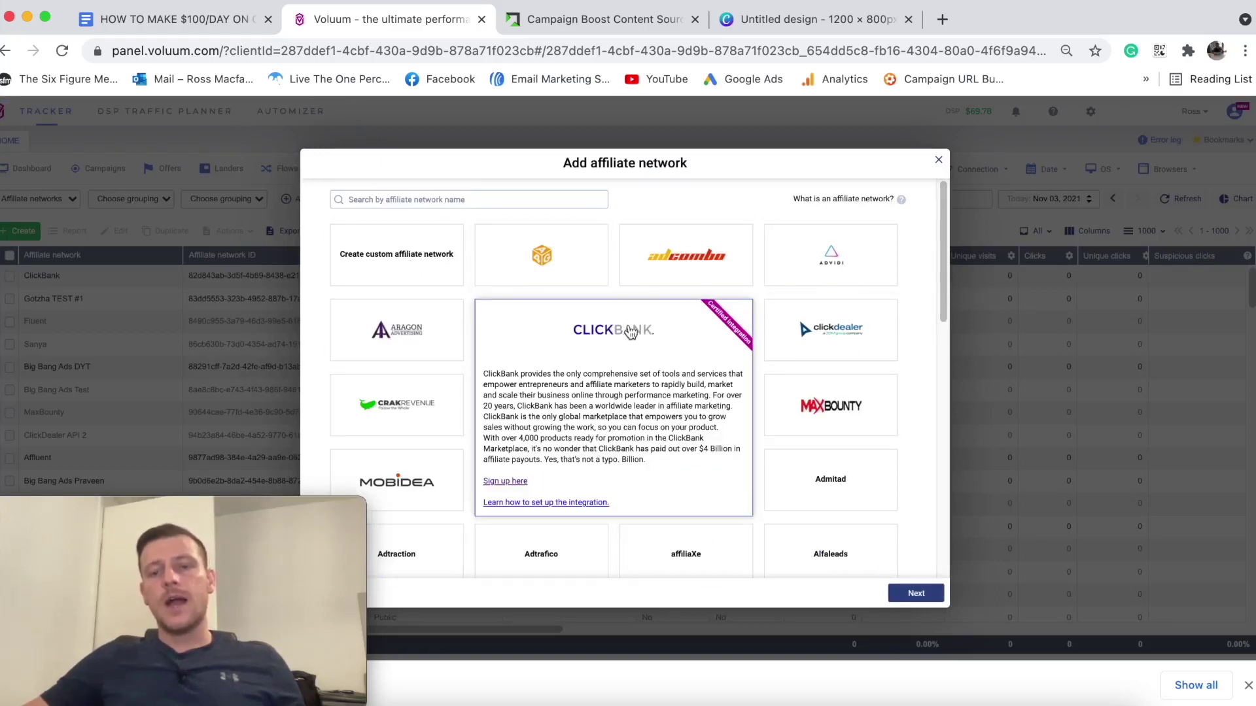
left_click(916, 594)
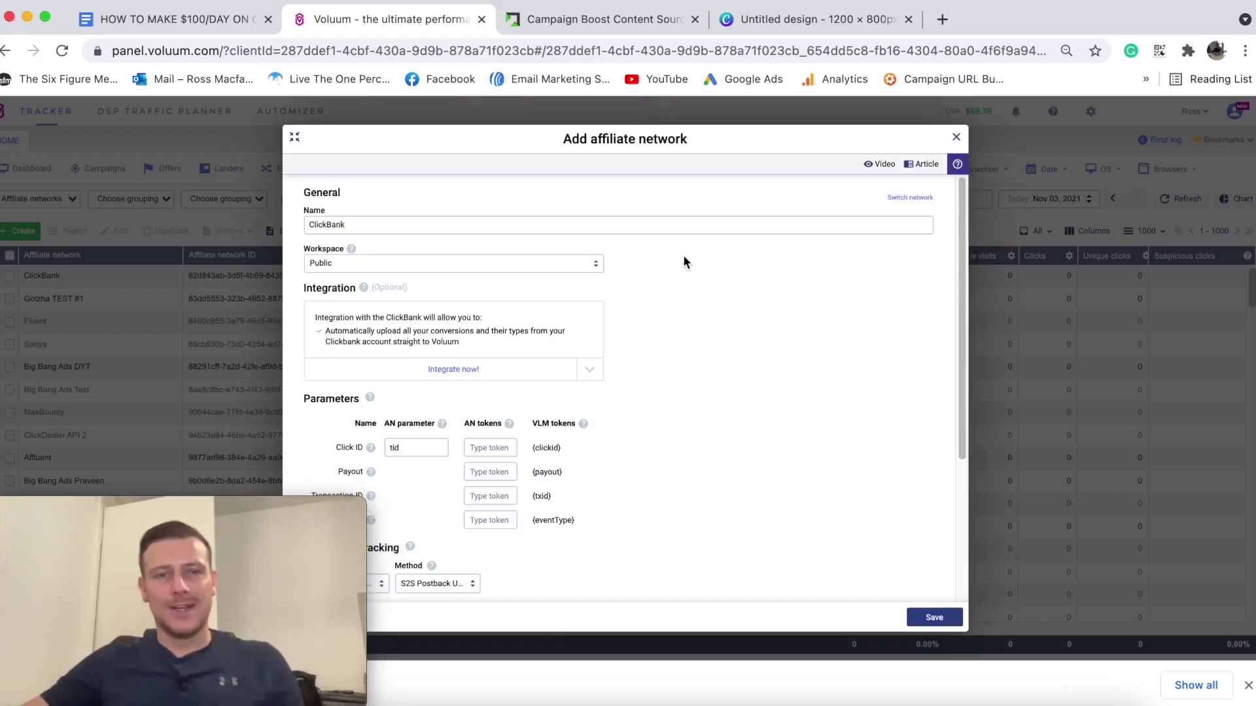
Examine the ClickBank network's integration, parameters and conversion tracking settings, and close the form without saving.
scroll(736, 246, "down", 5)
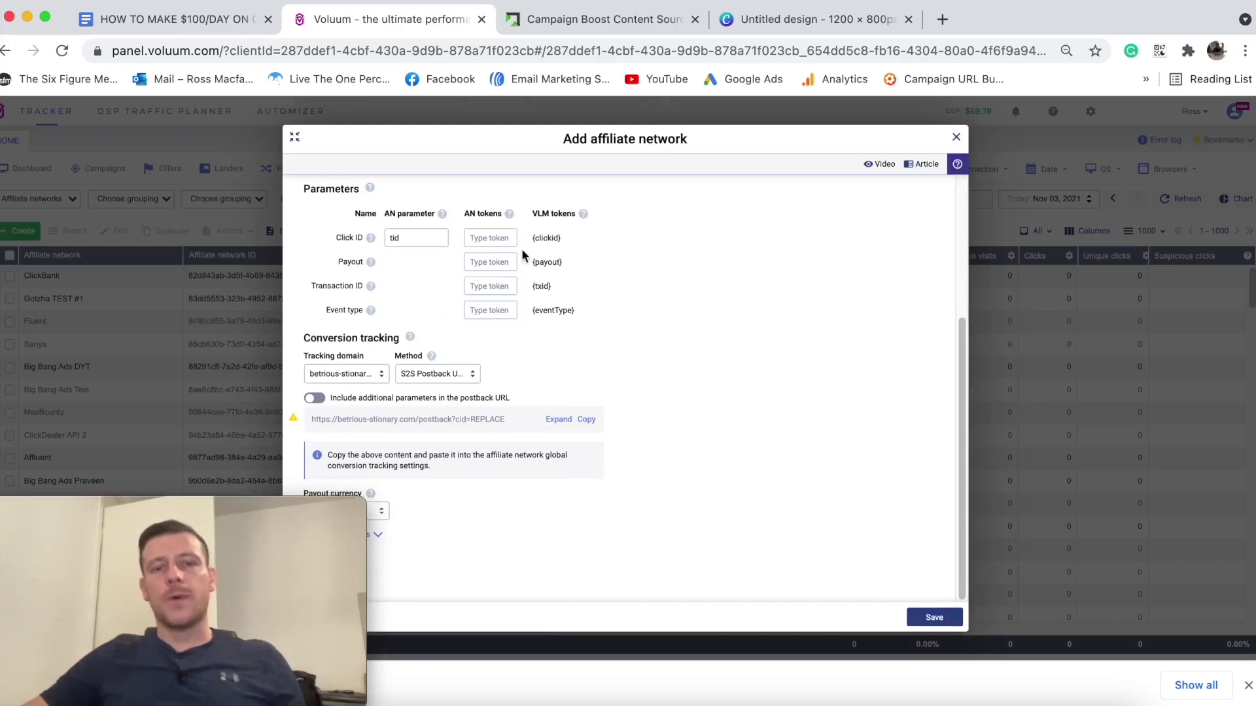
scroll(661, 301, "up", 5)
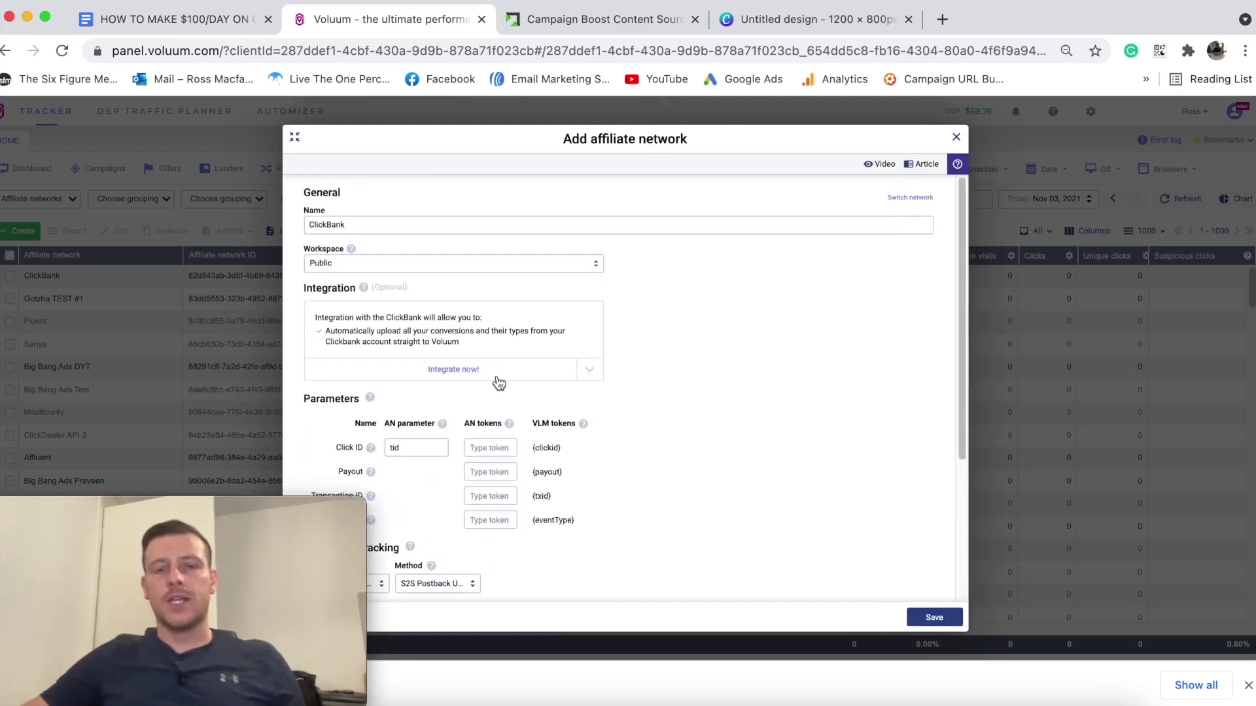
scroll(748, 347, "down", 5)
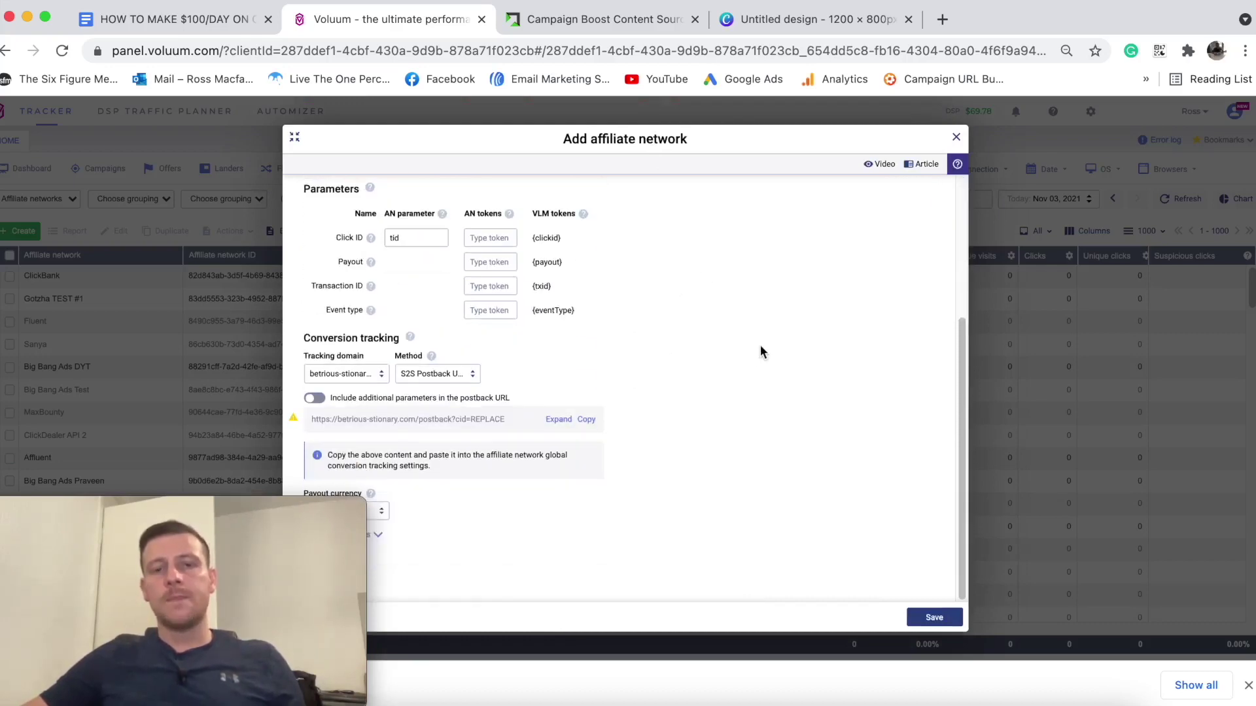
scroll(841, 463, "up", 5)
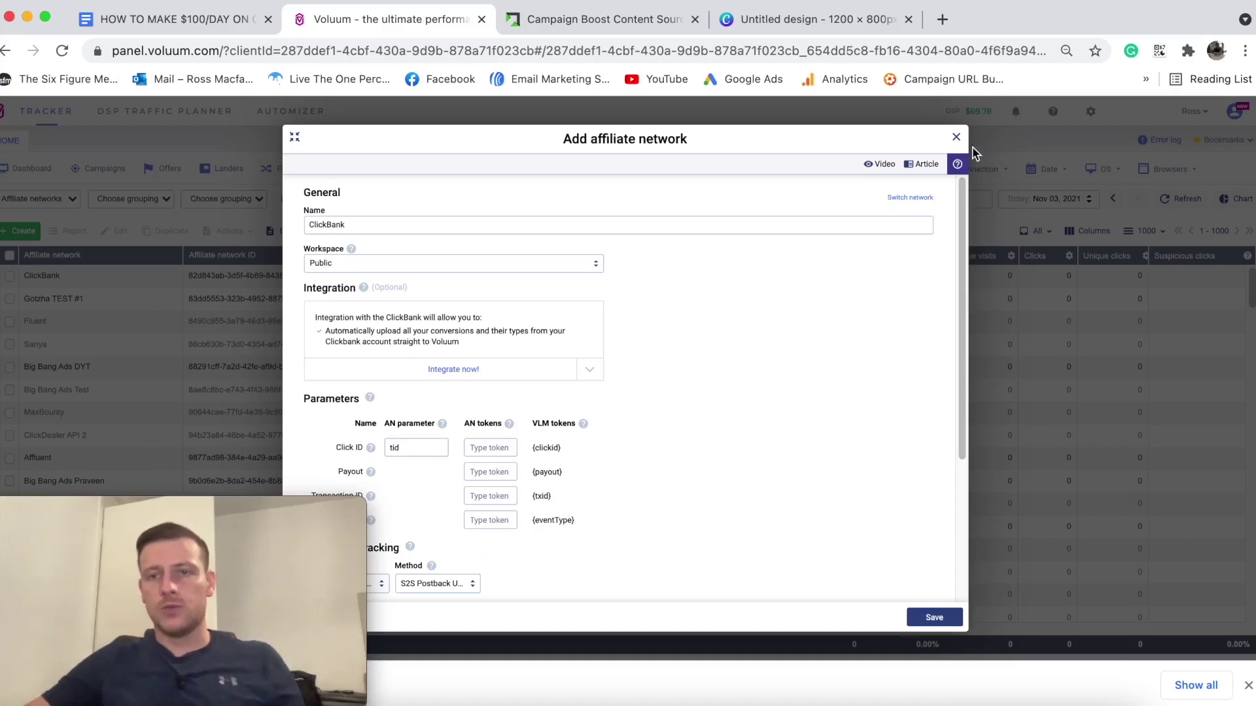
left_click(956, 139)
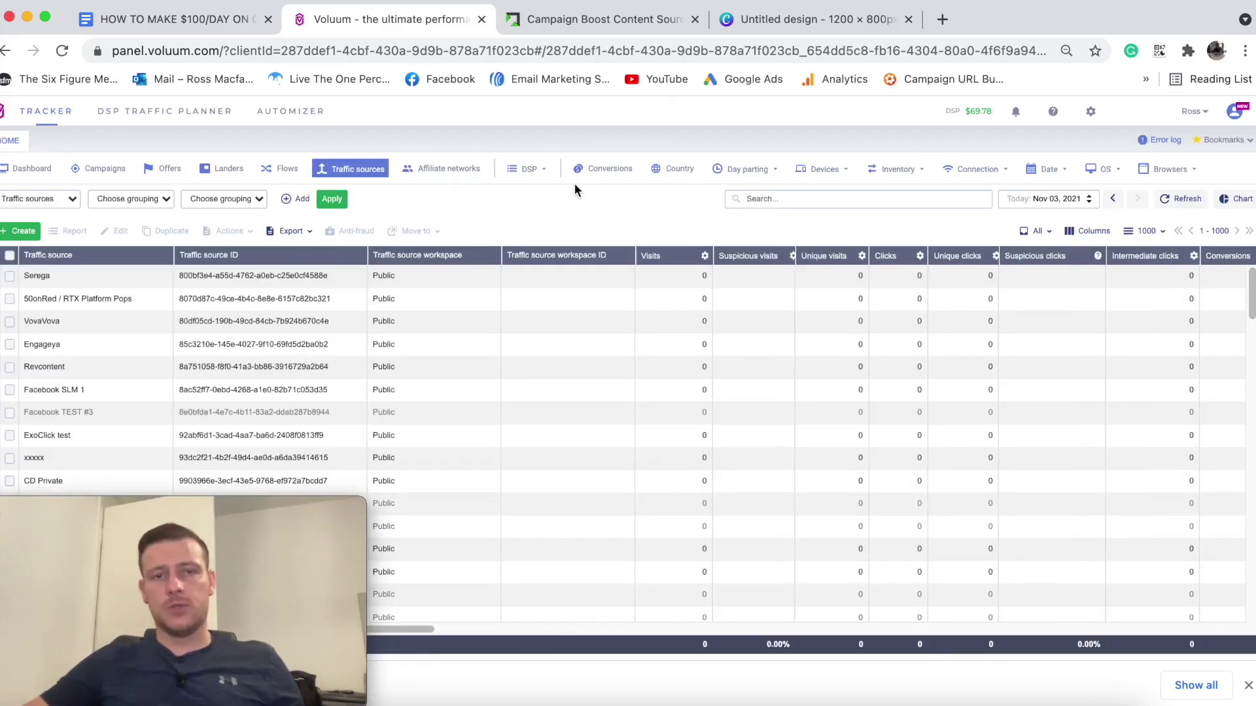
Open the new traffic source form using the Revcontent template.
left_click(19, 231)
left_click(37, 260)
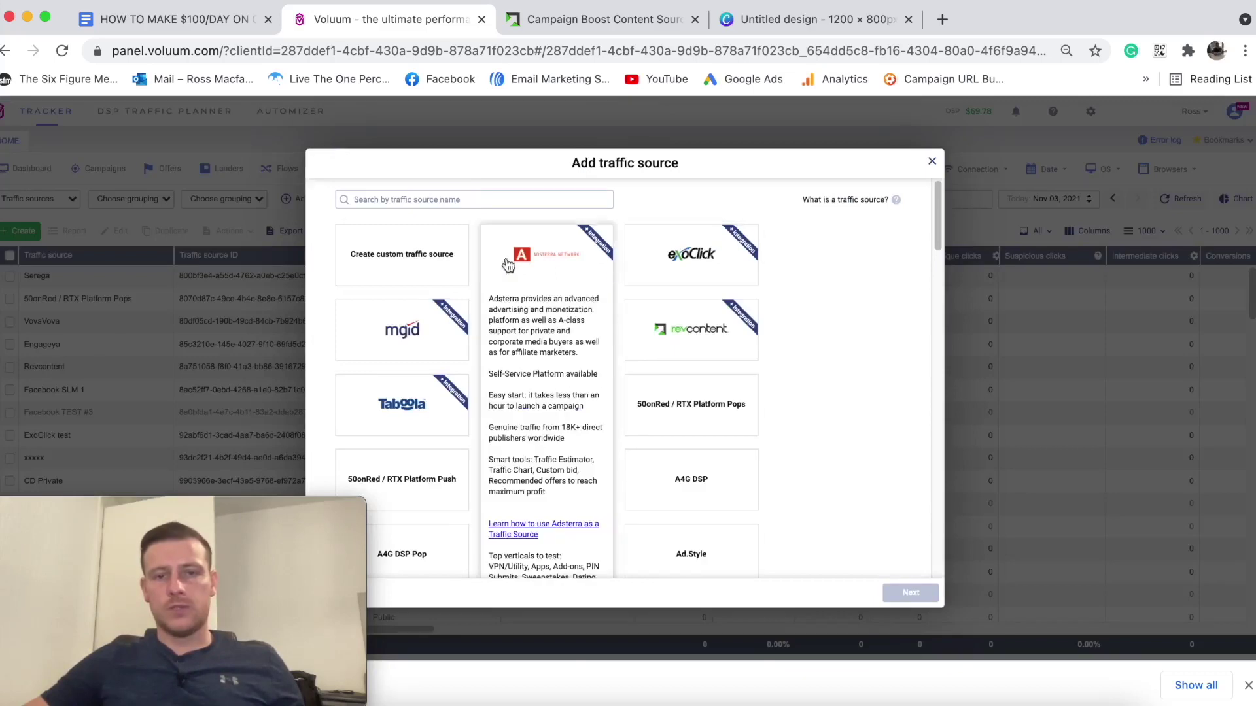
mouse_move(696, 340)
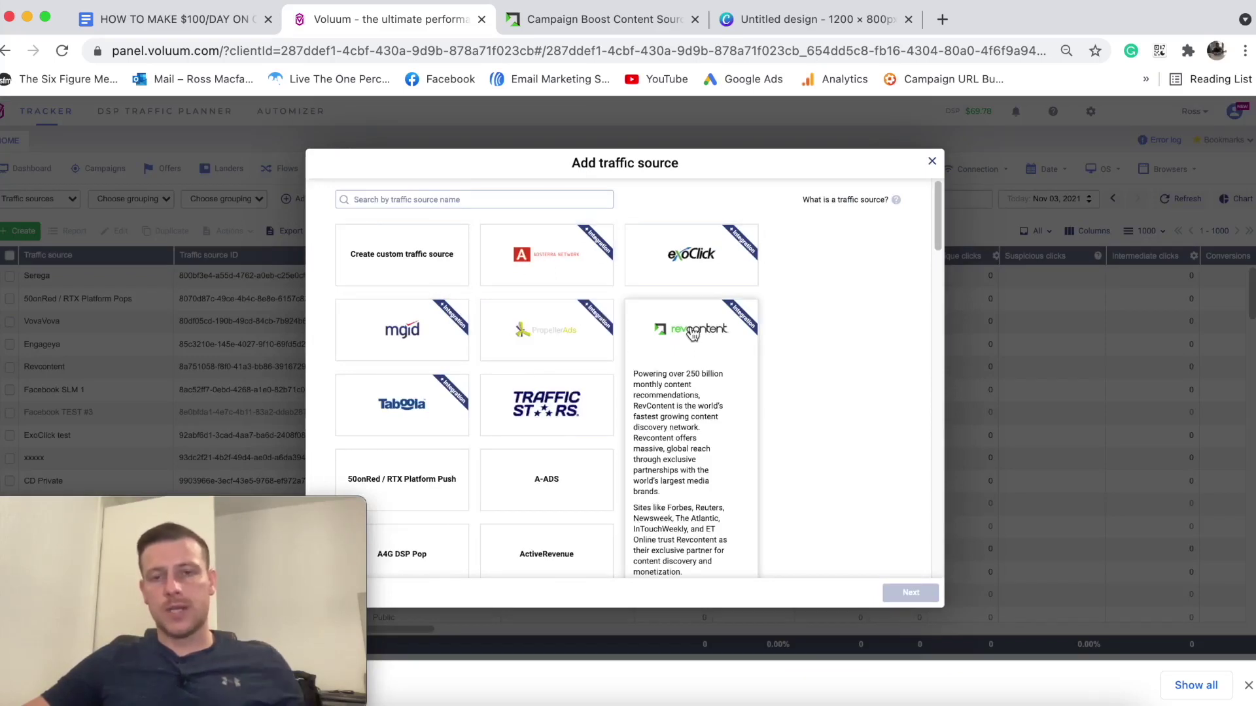
left_click(692, 327)
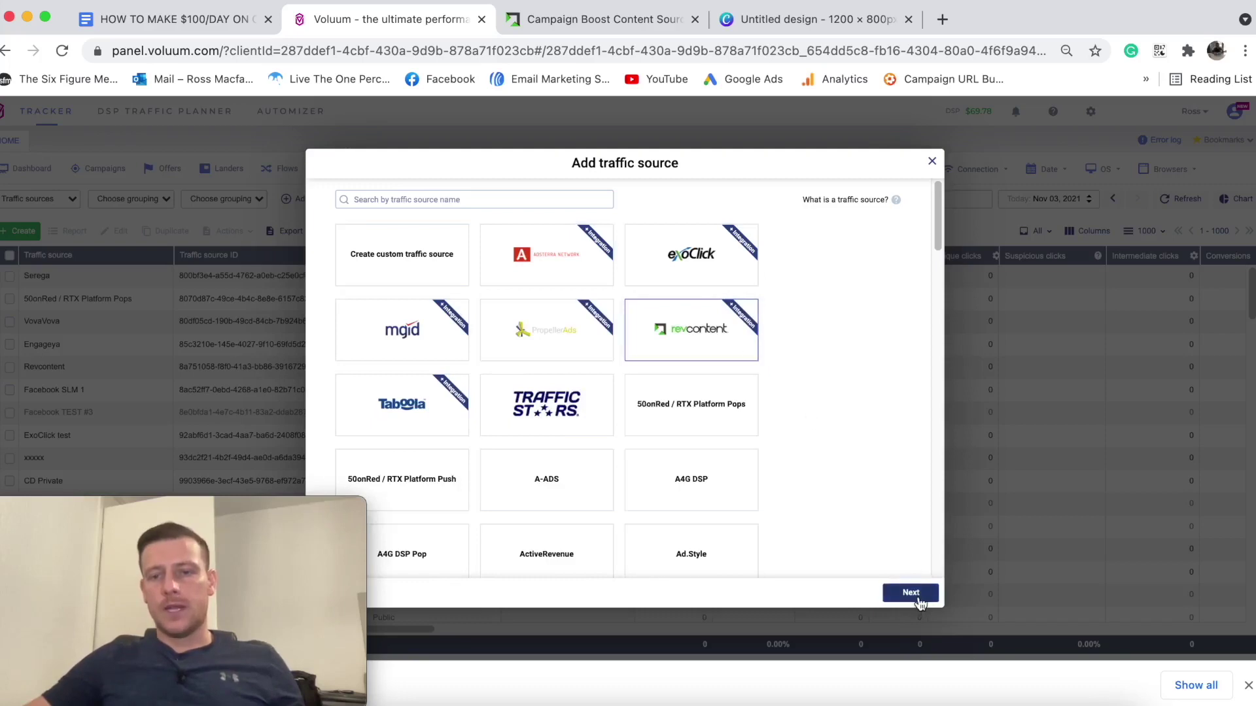
mouse_move(458, 362)
double_click(752, 360)
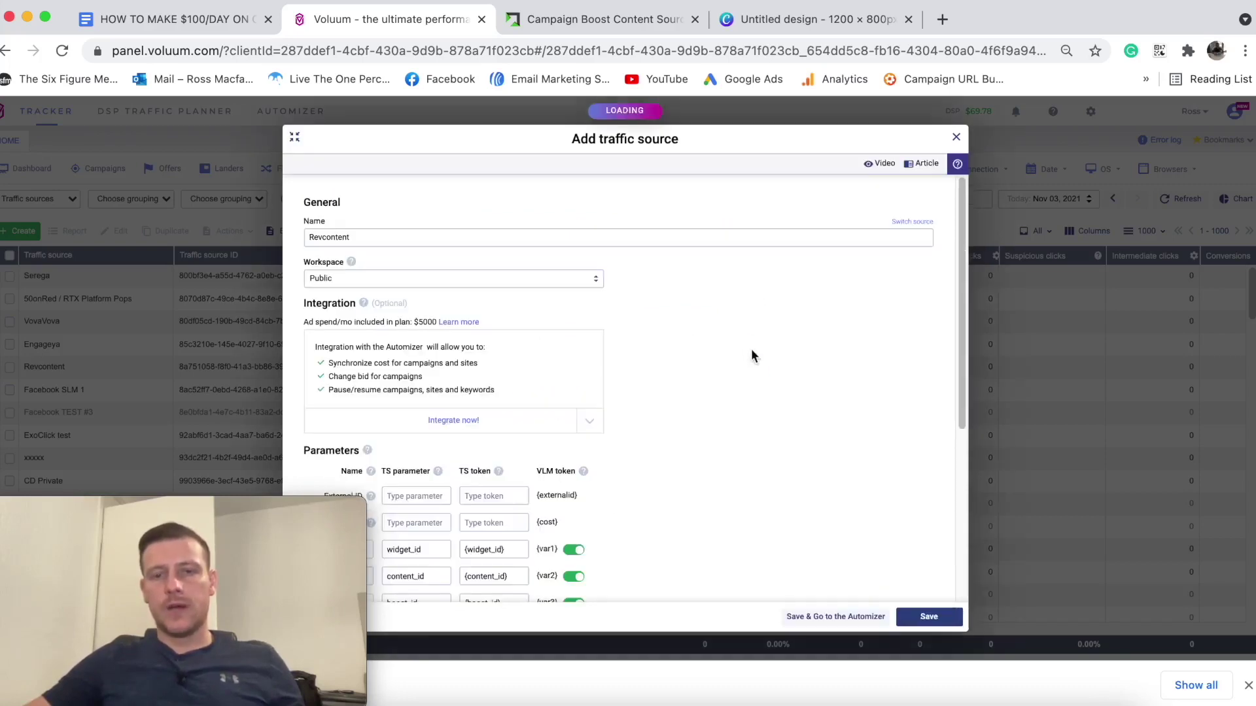
Examine the Revcontent source's integration, token parameters, cost currency and postback options, and close the form without saving.
scroll(615, 408, "down", 3)
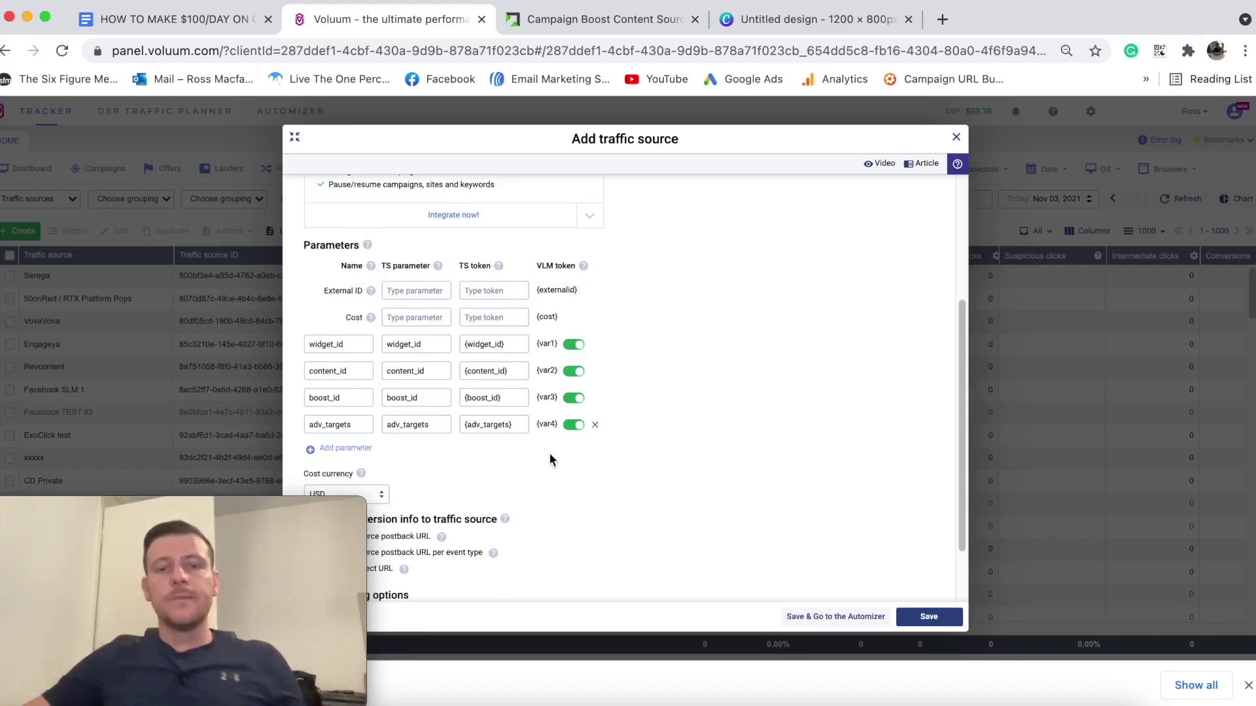
scroll(569, 363, "down", 3)
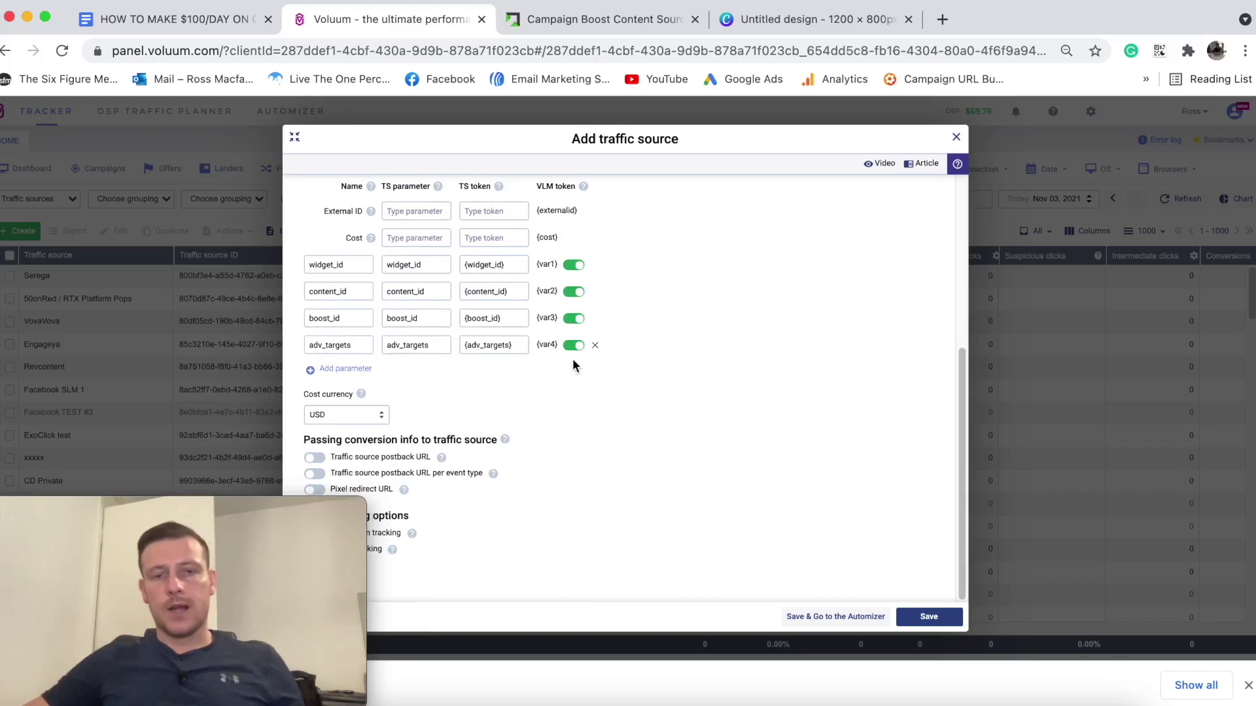
scroll(572, 364, "up", 5)
scroll(582, 364, "up", 5)
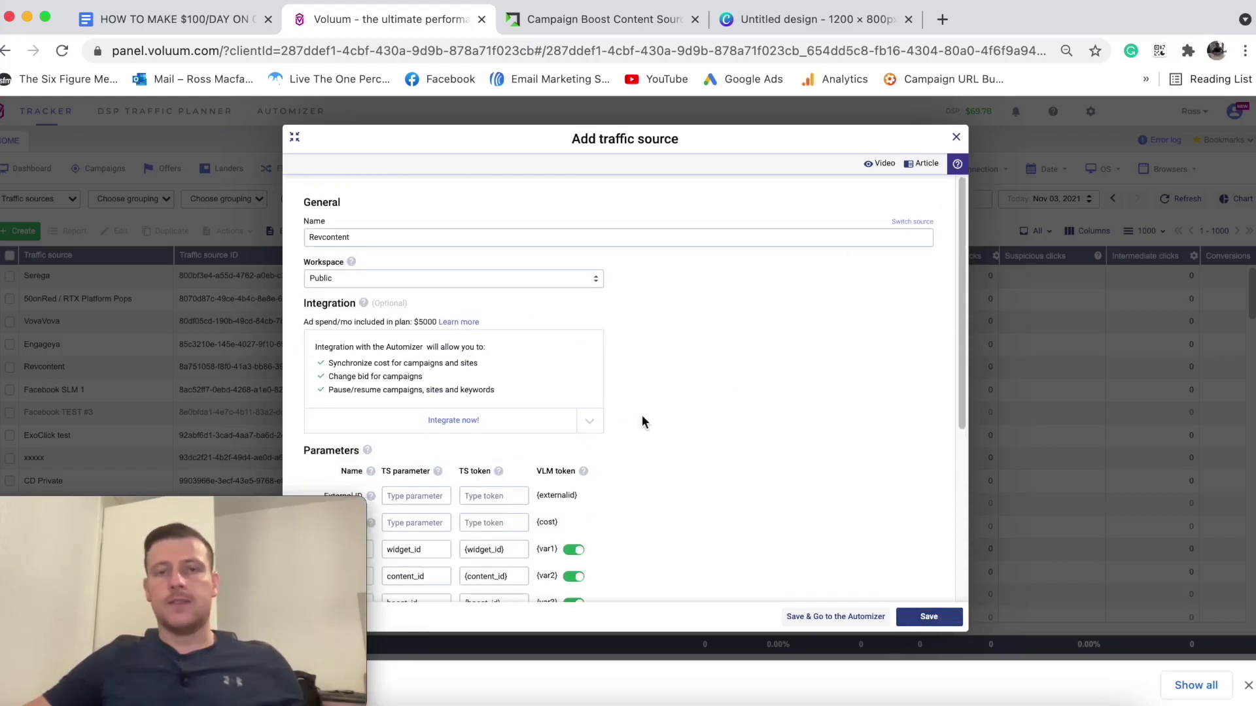
left_click(956, 138)
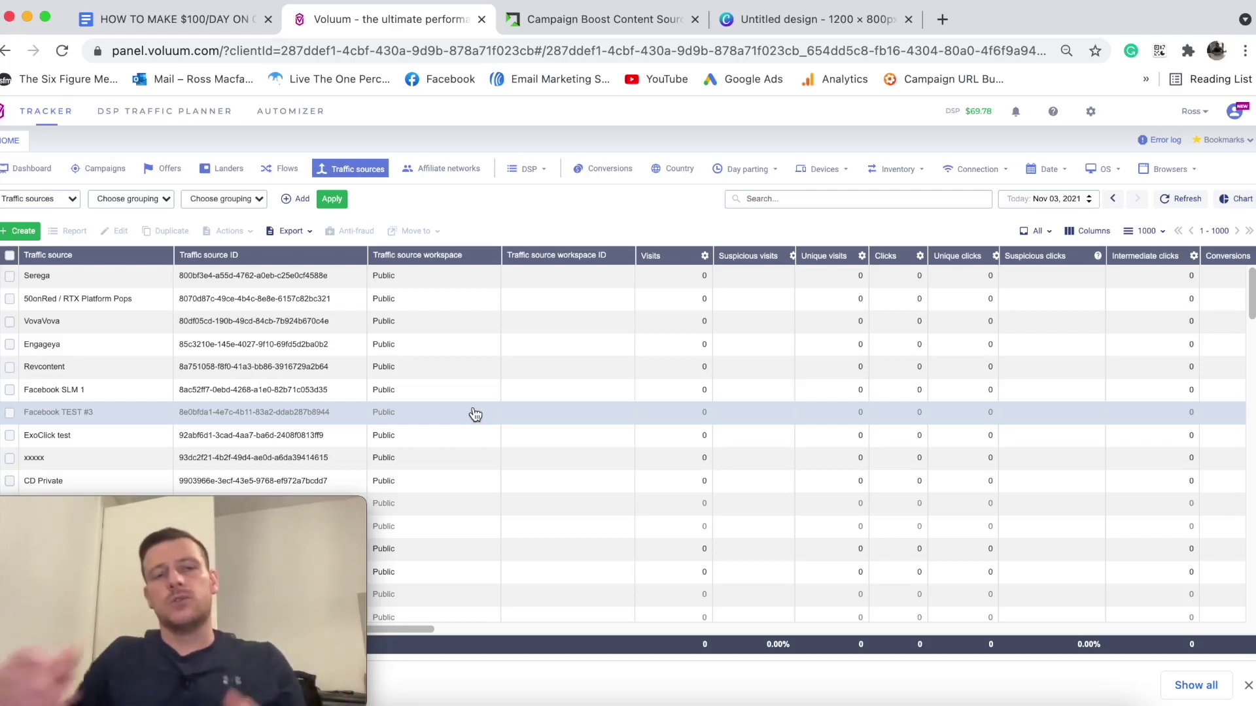
Start a new offer in Voluum and assign it to the personal workspace instead of Public.
left_click(165, 171)
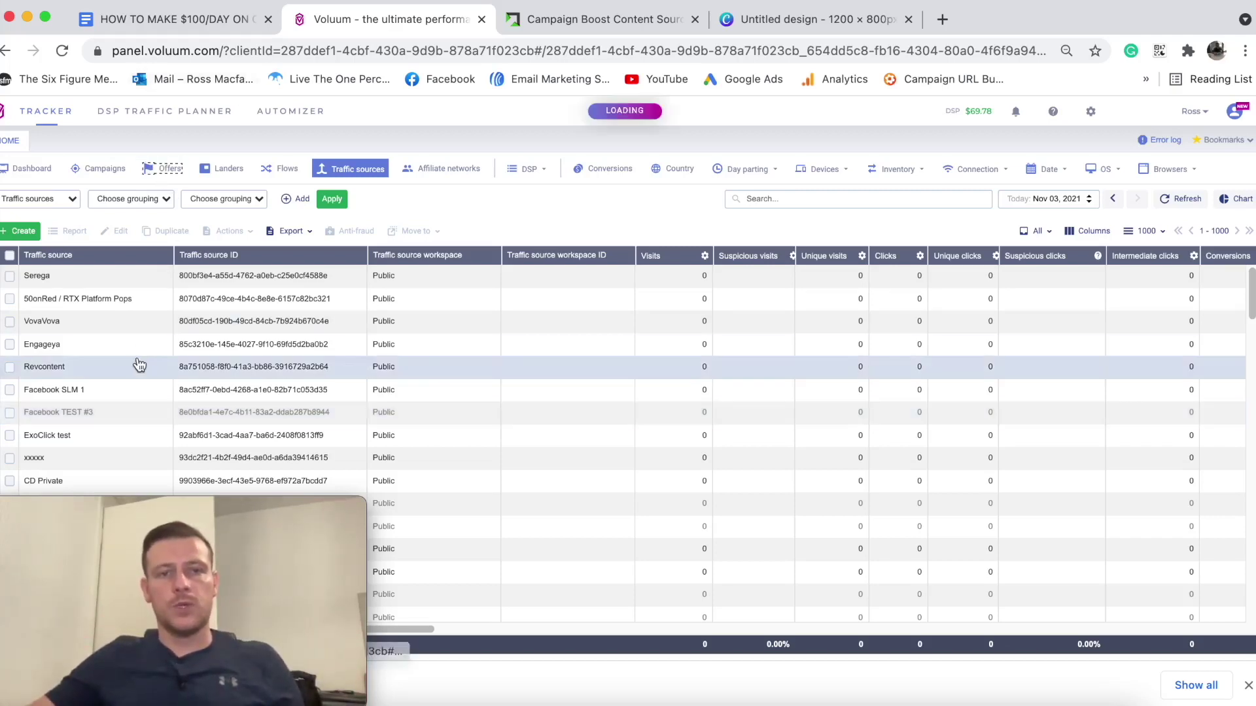
left_click(18, 234)
left_click(27, 258)
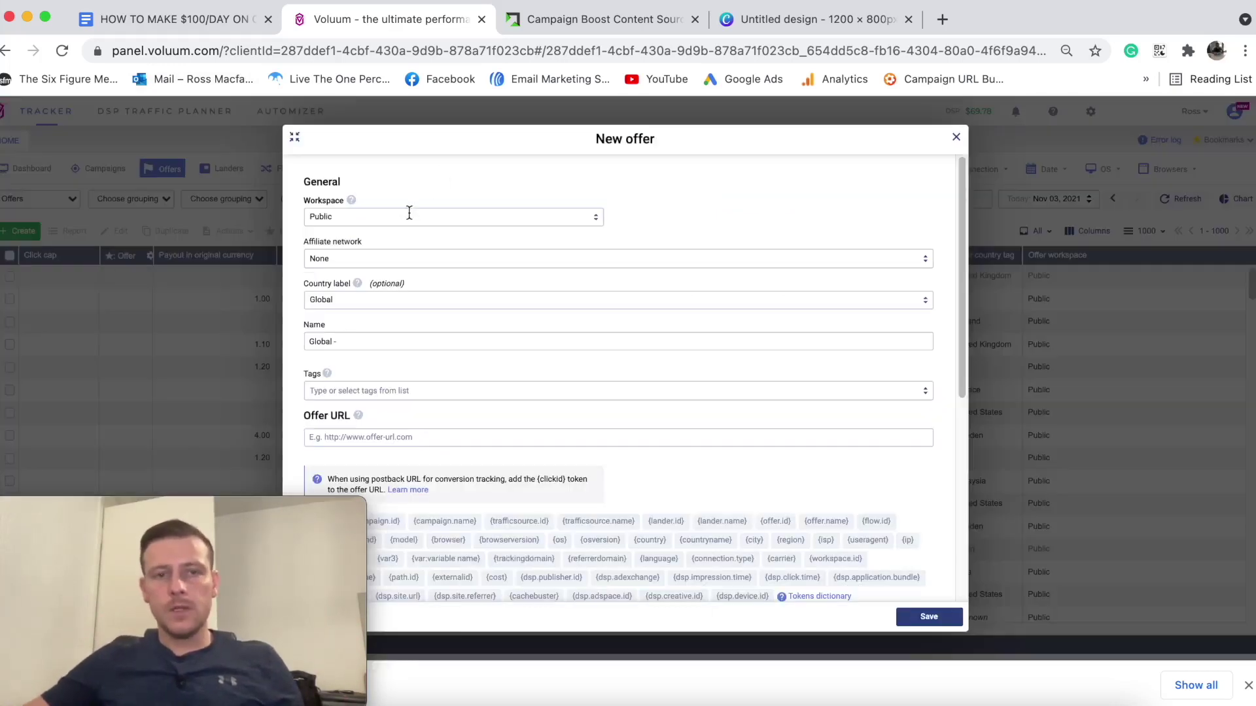
left_click(409, 213)
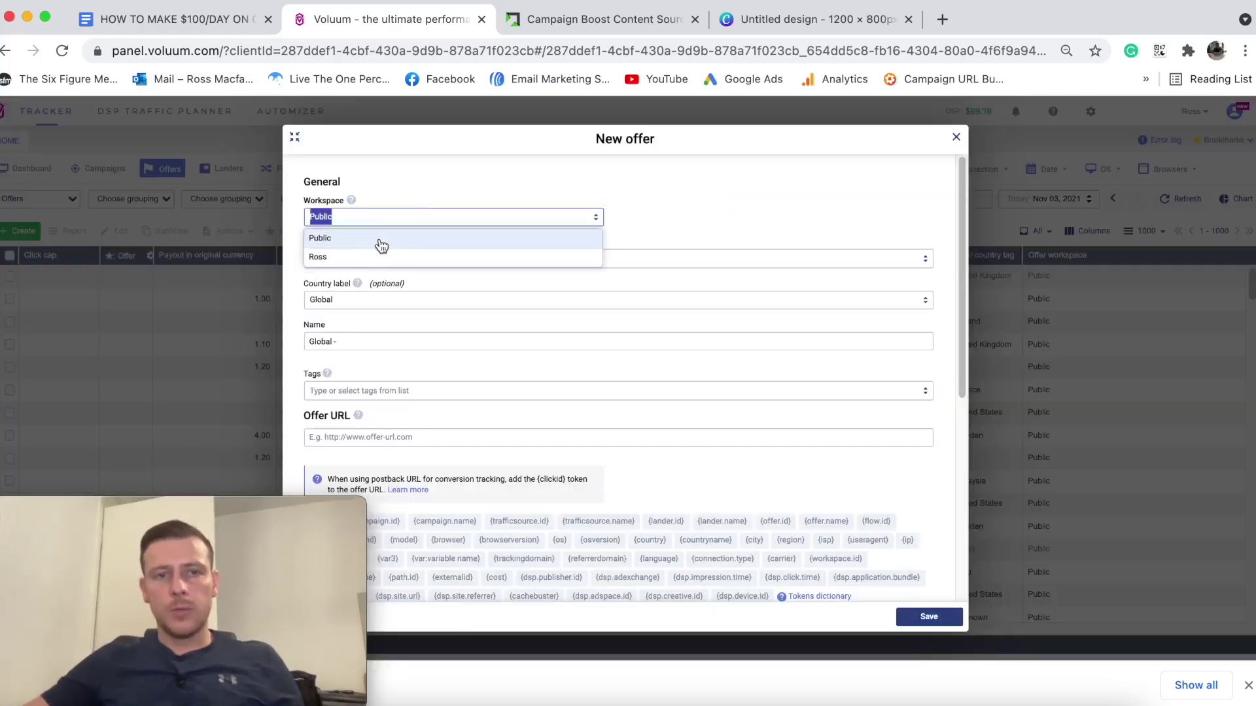
left_click(370, 256)
Set the new offer's affiliate network to ClickBank and its country label to United States.
left_click(345, 262)
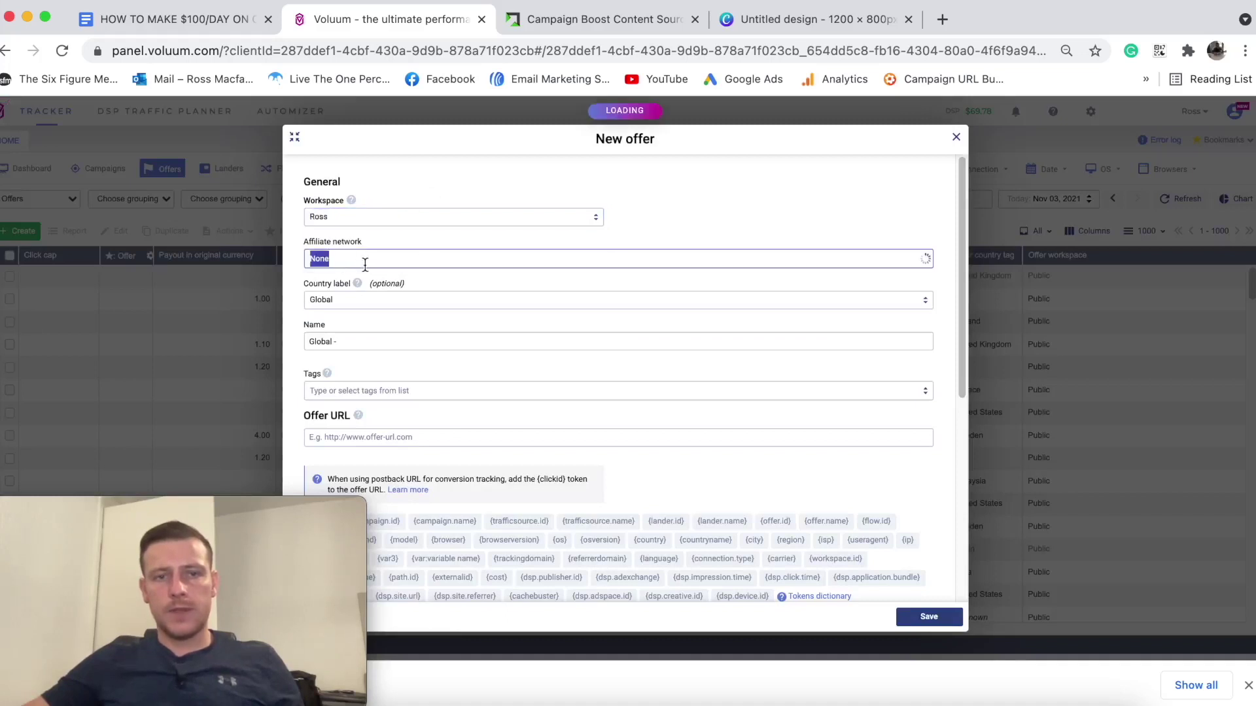
type("click")
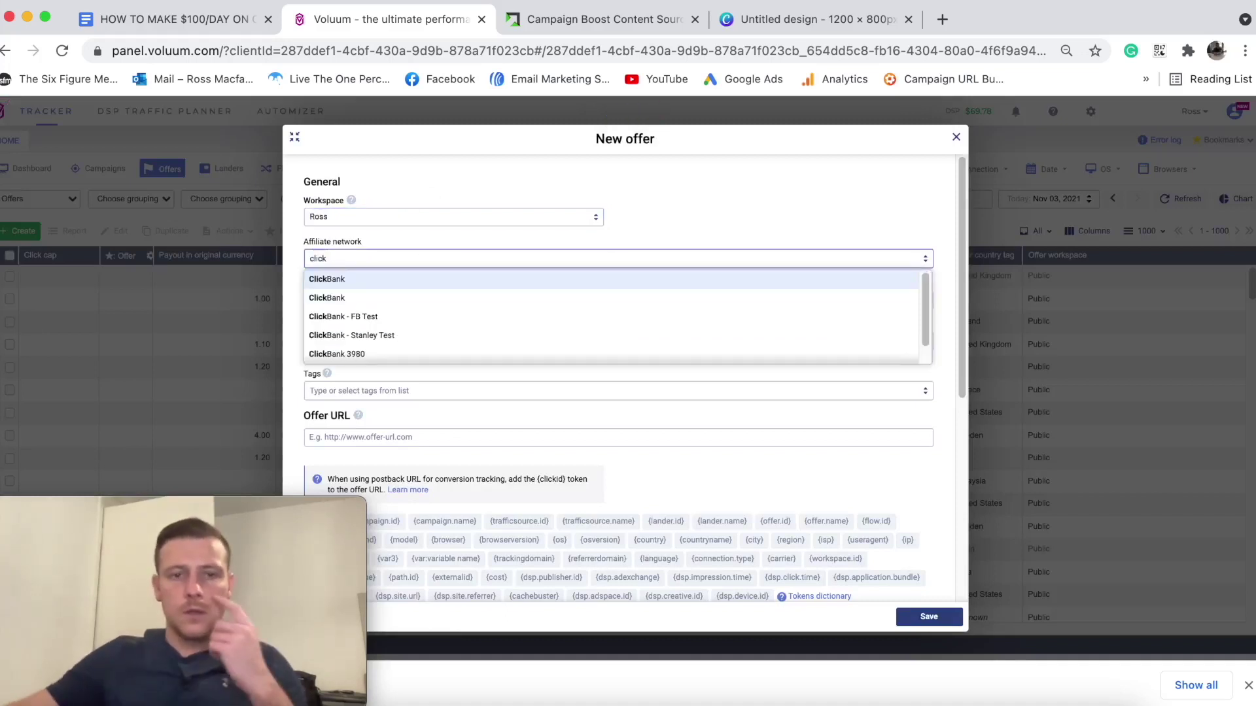
left_click(384, 298)
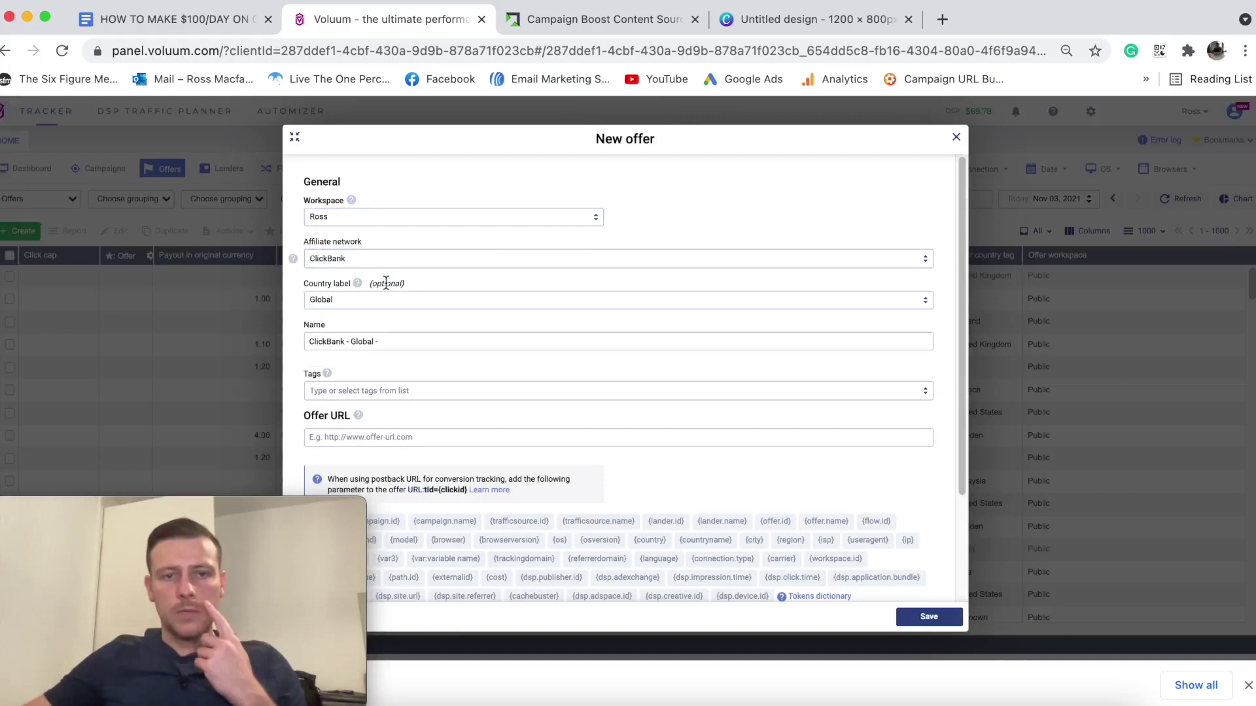
left_click(375, 299)
type("United states")
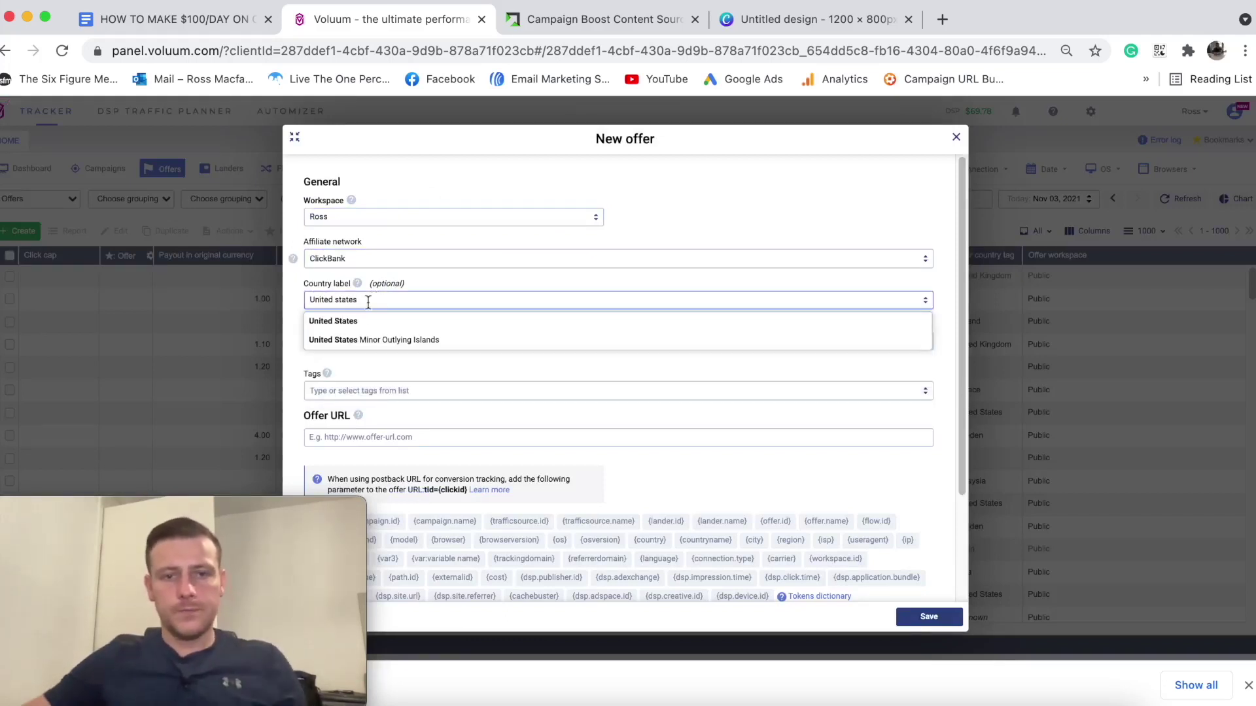
left_click(334, 321)
Complete the offer name as "ClickBank - United States - Revcontent - Ceracare Diabetes Examples", correcting the misspelled word Diabetes.
left_click(416, 346)
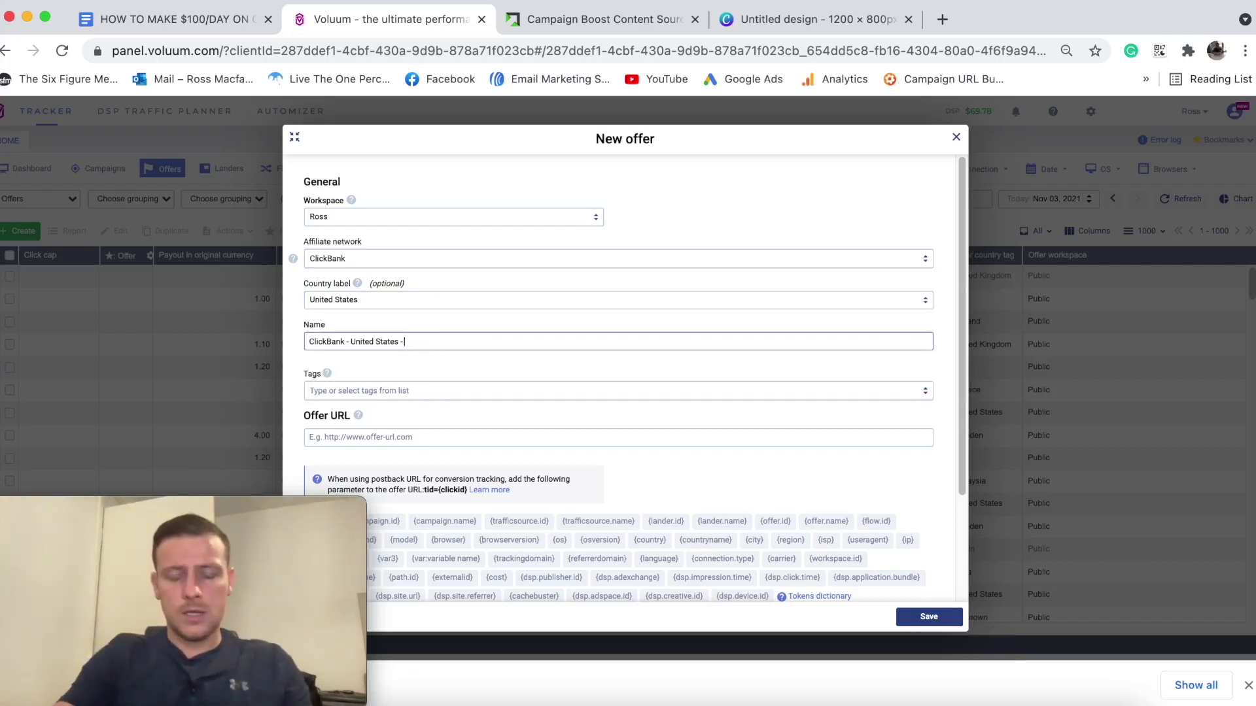
type("Revcontent - Ceracare Diabetetes")
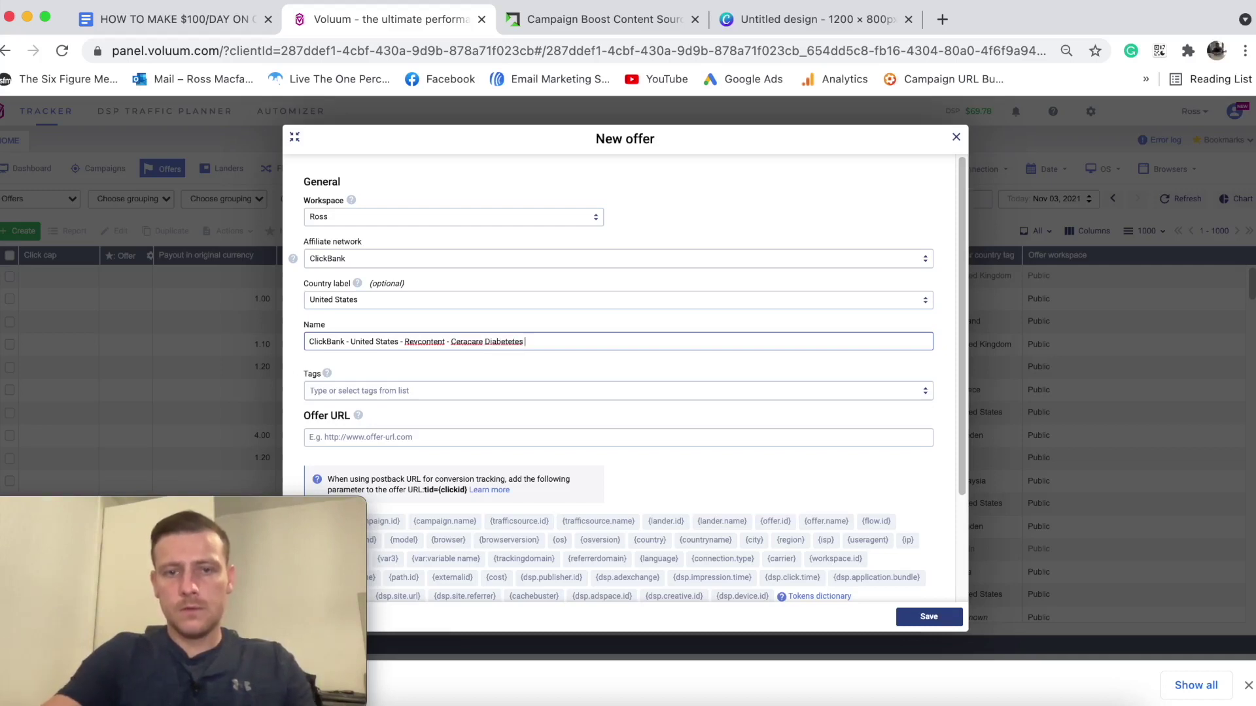
type("Examples")
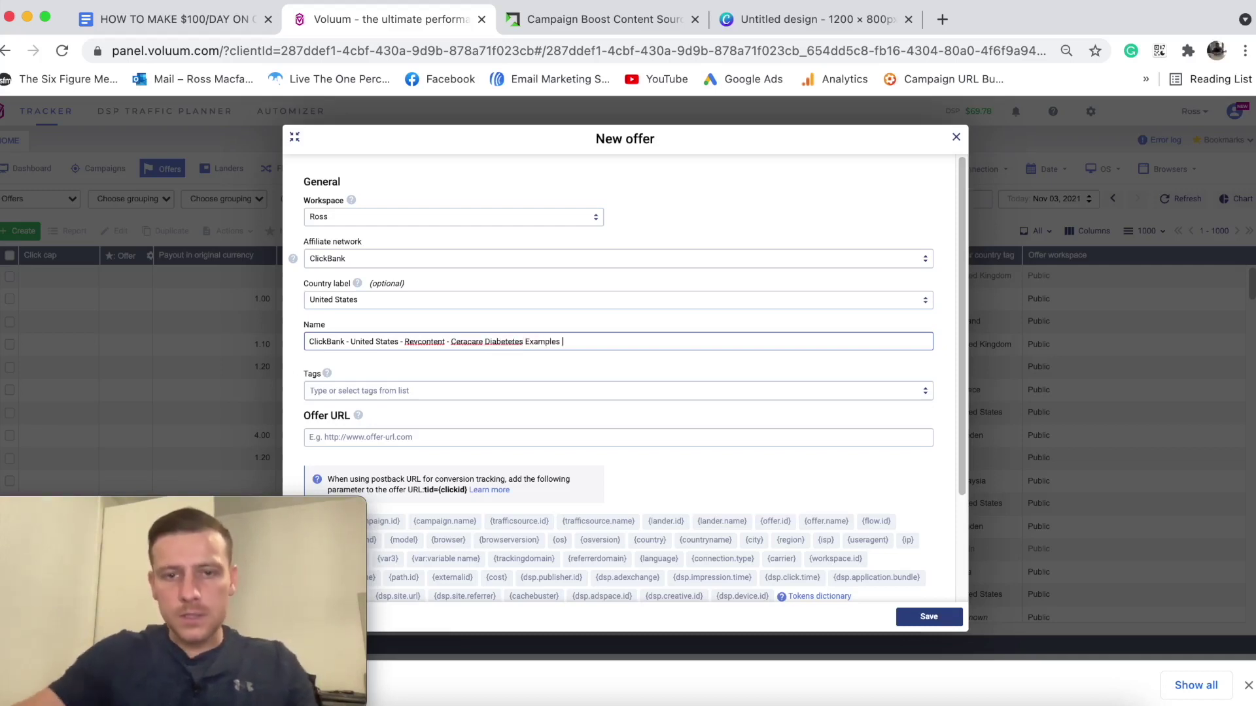
right_click(503, 340)
left_click(561, 354)
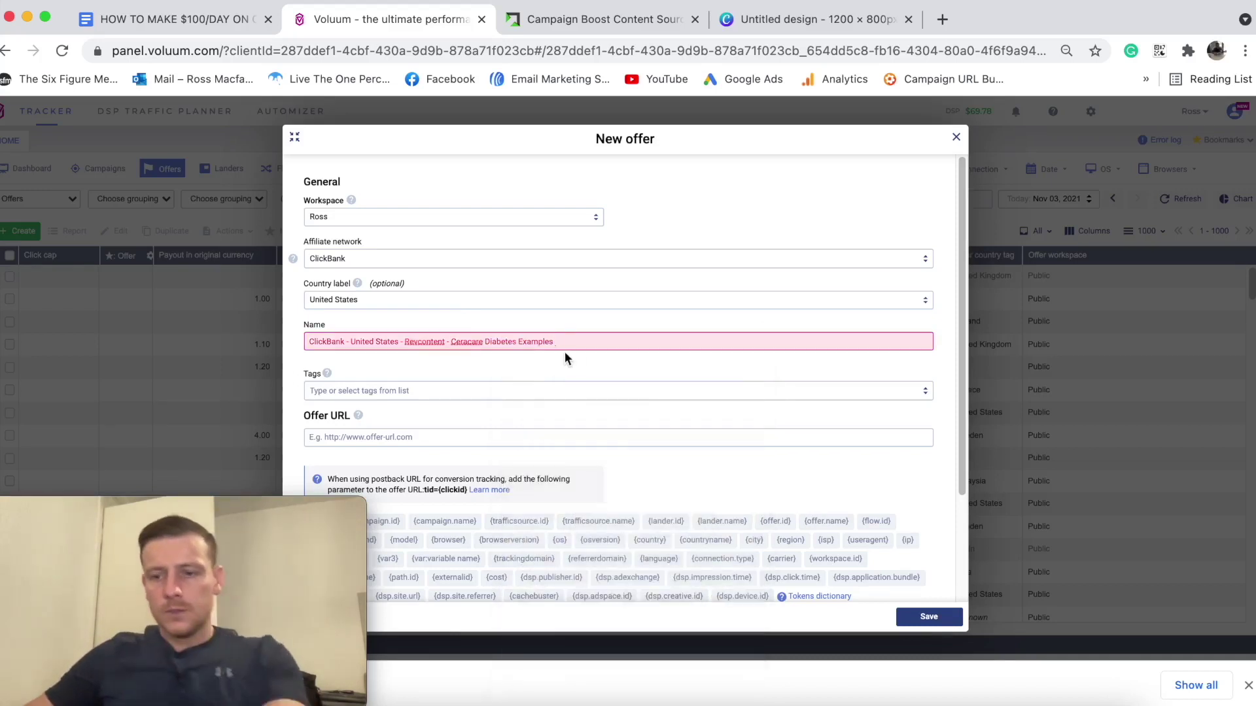
Look through the open ClickBank marketplace, Ceracare sales page and demo lander for the source of the Ceracare offer link.
scroll(578, 352, "down", 3)
scroll(579, 348, "down", 1)
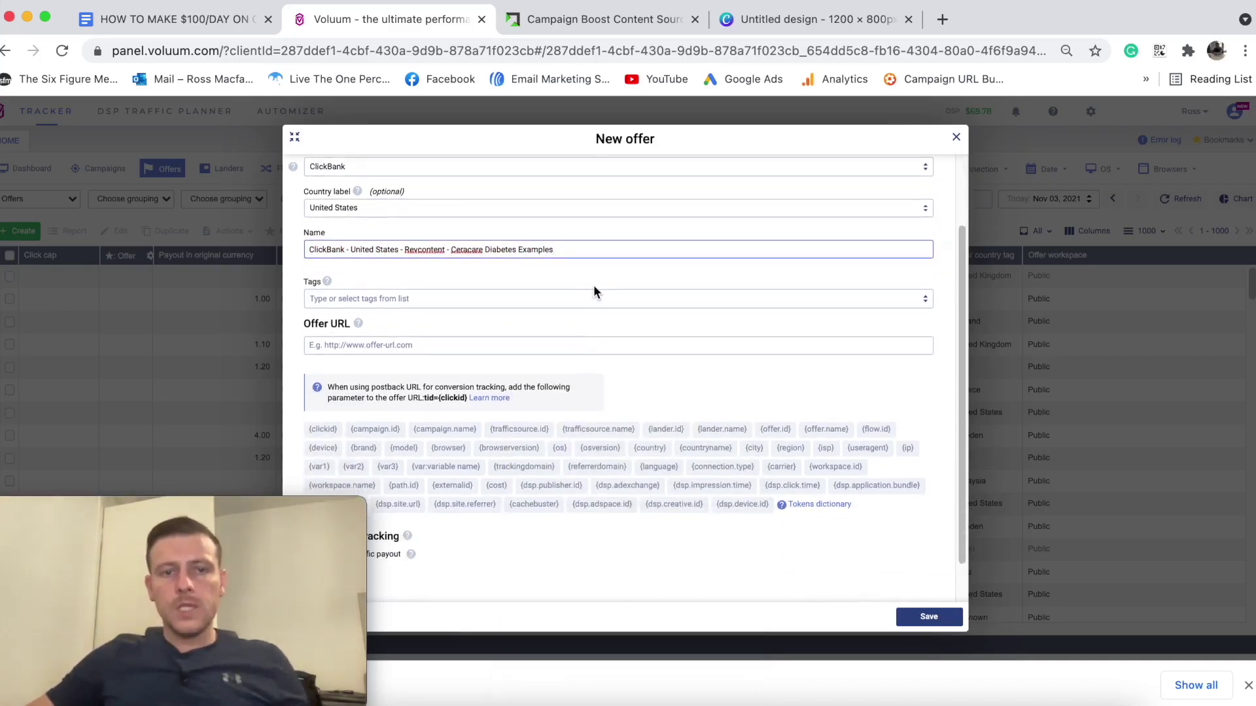
left_click(413, 319)
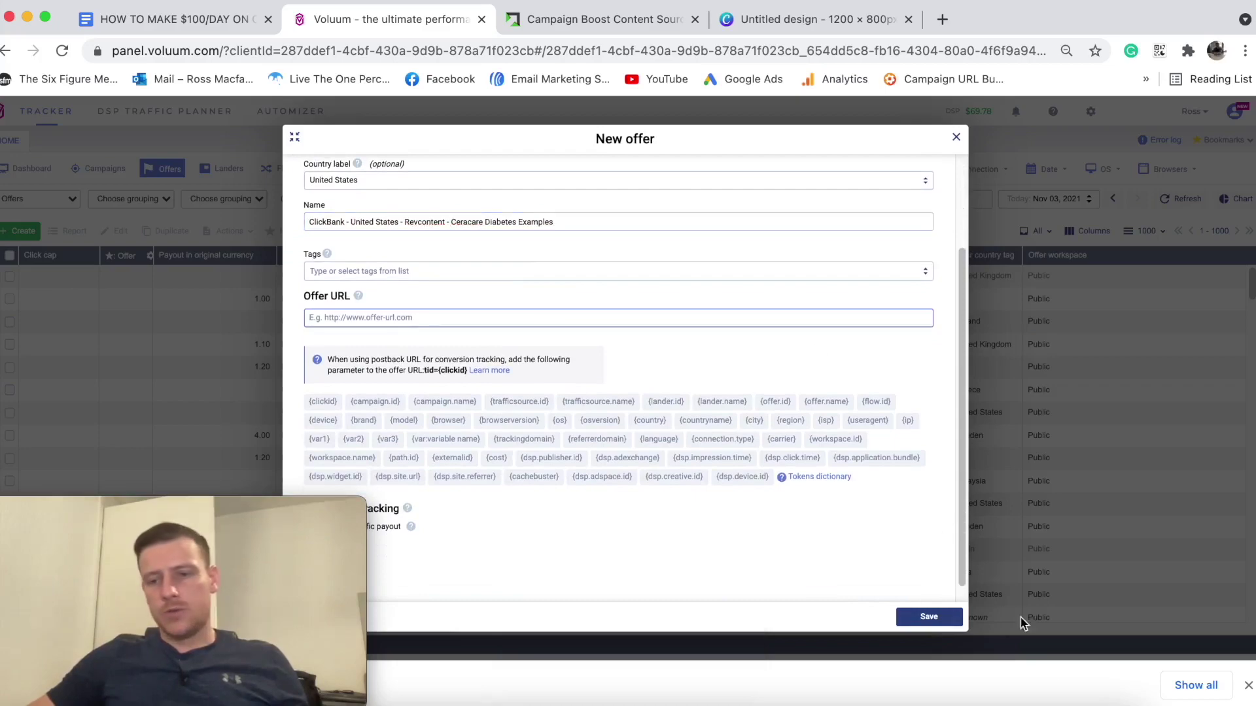
left_click(1066, 697)
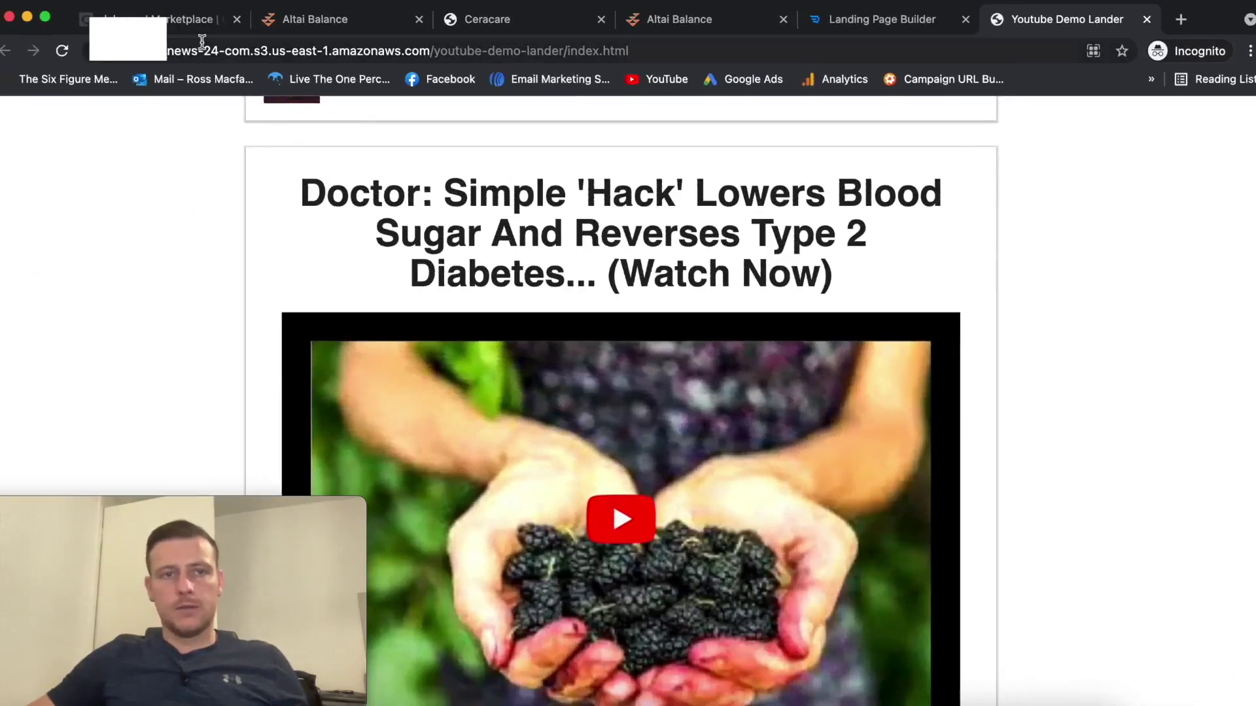
left_click(176, 28)
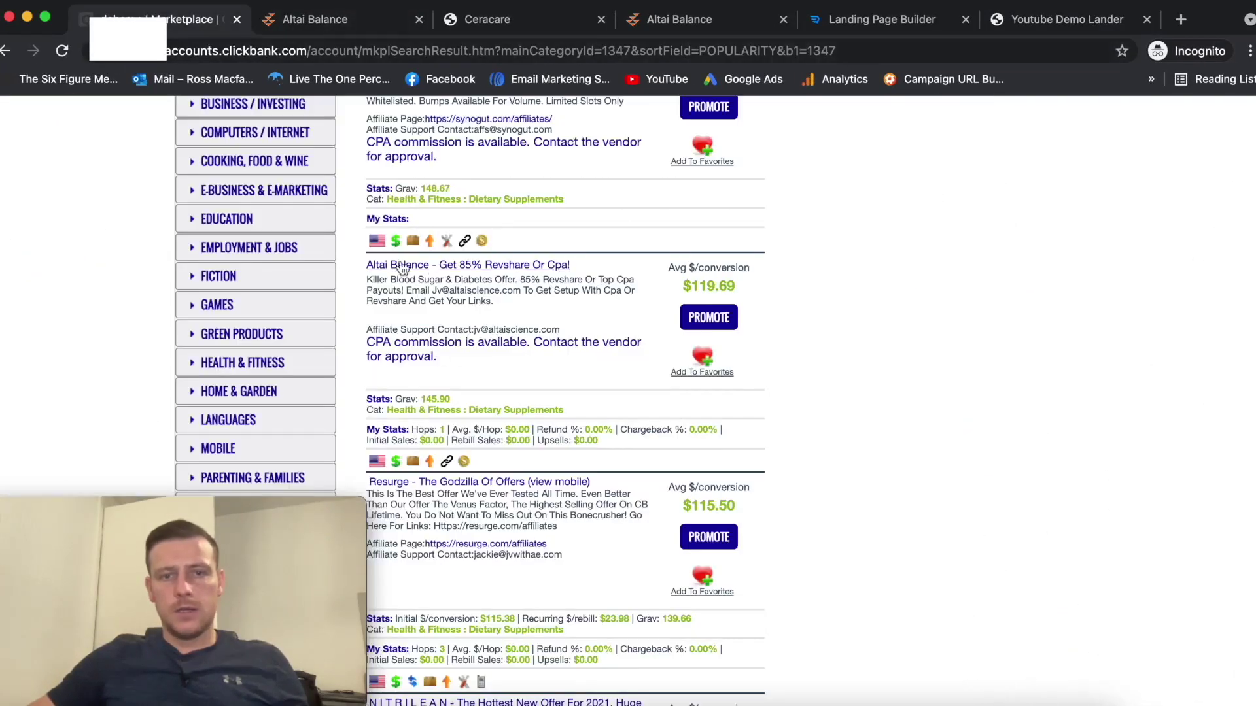
scroll(401, 269, "down", 8)
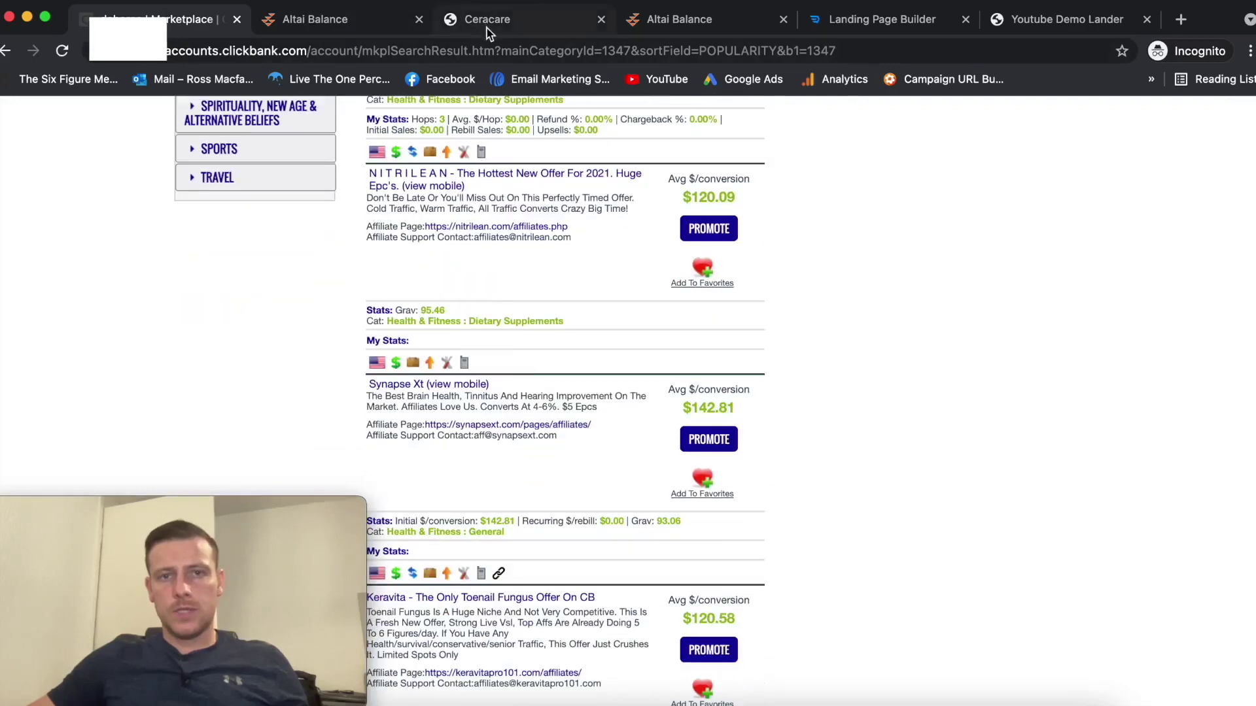
left_click(487, 28)
scroll(726, 357, "down", 15)
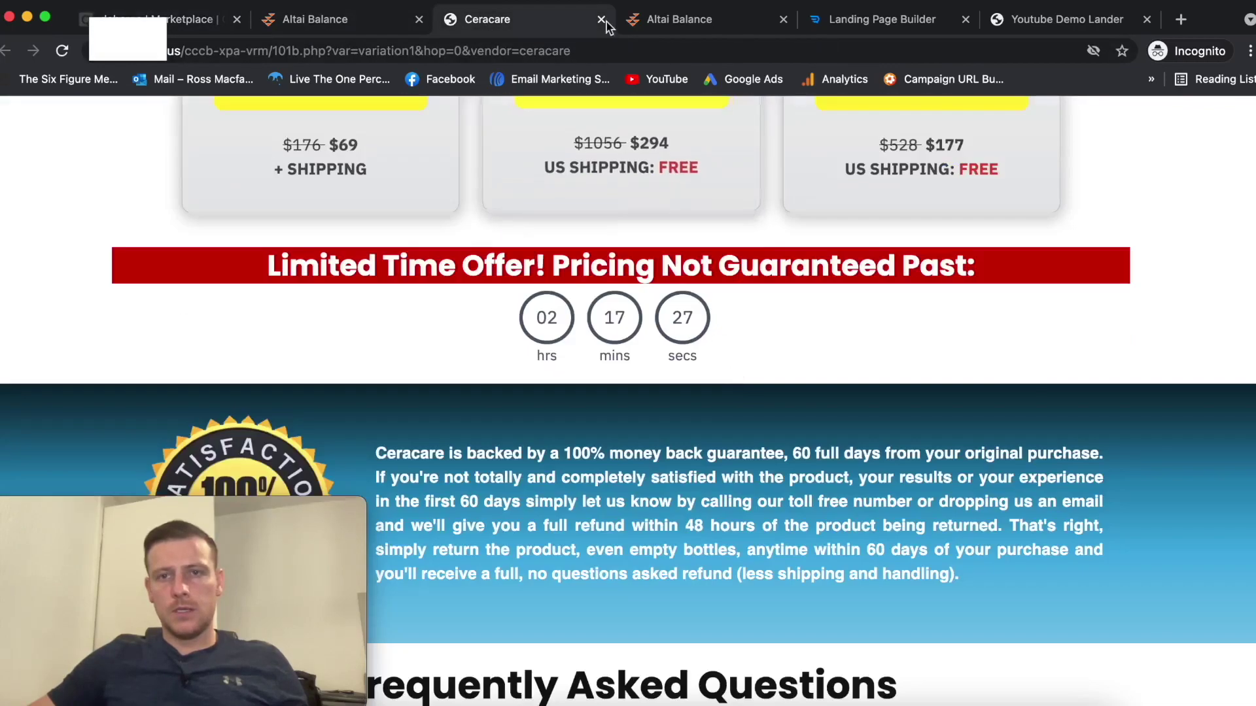
left_click(1063, 20)
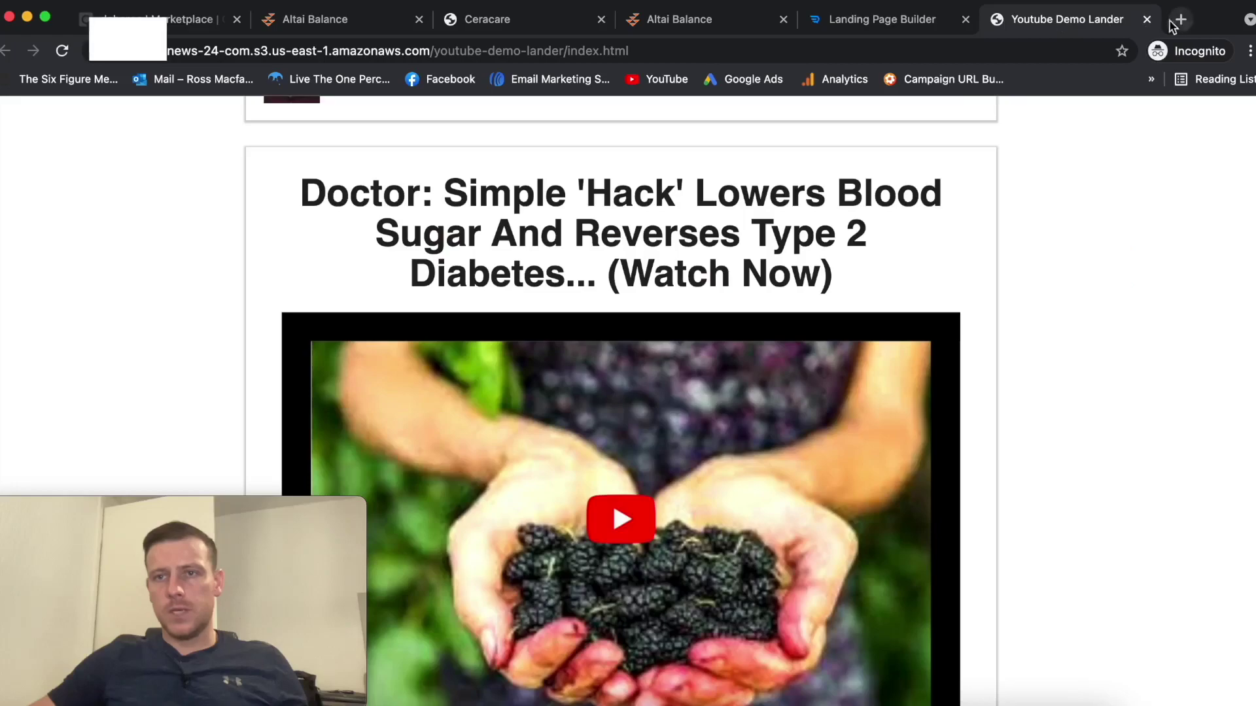
left_click(487, 19)
scroll(668, 321, "down", 15)
scroll(668, 322, "down", 3)
Find the Ceracare: Type 2 Diabetes & Blood Sugar Support listing in the ClickBank marketplace and open its affiliate page in a new tab.
left_click(140, 10)
scroll(751, 417, "down", 2)
scroll(501, 213, "up", 1)
scroll(501, 212, "up", 2)
scroll(484, 236, "down", 10)
scroll(492, 265, "down", 15)
scroll(489, 268, "down", 5)
left_click(589, 280)
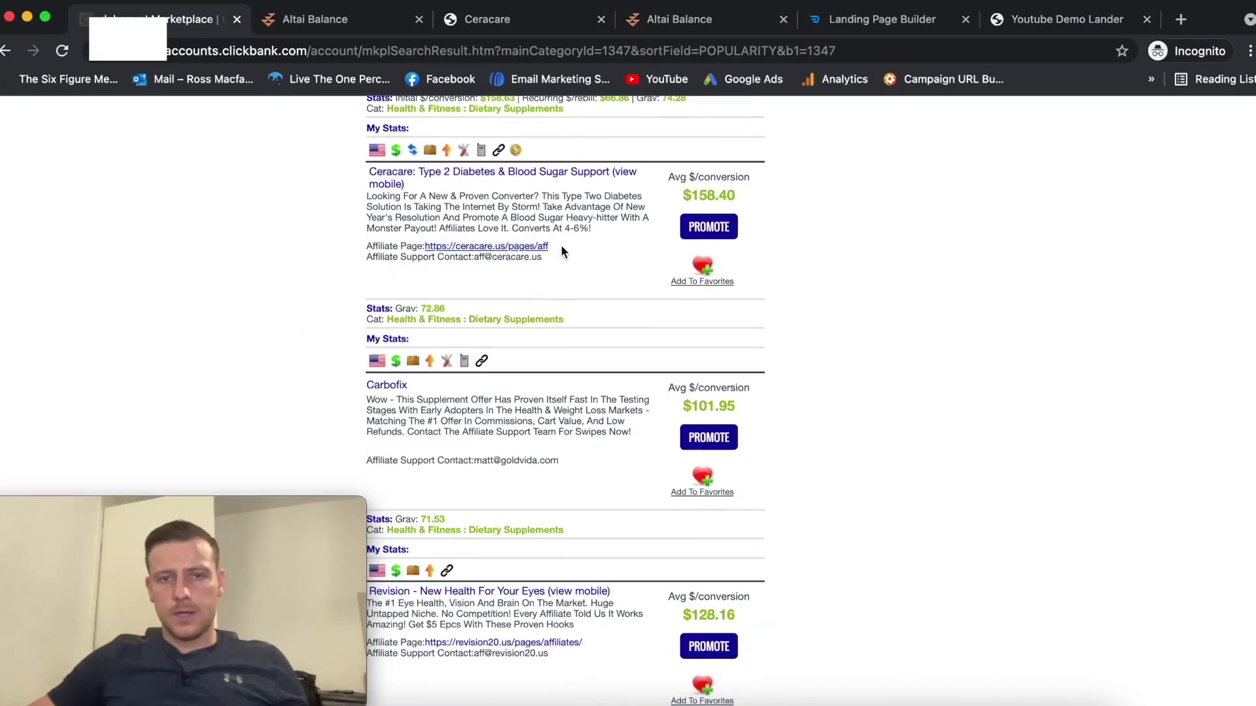
right_click(520, 251)
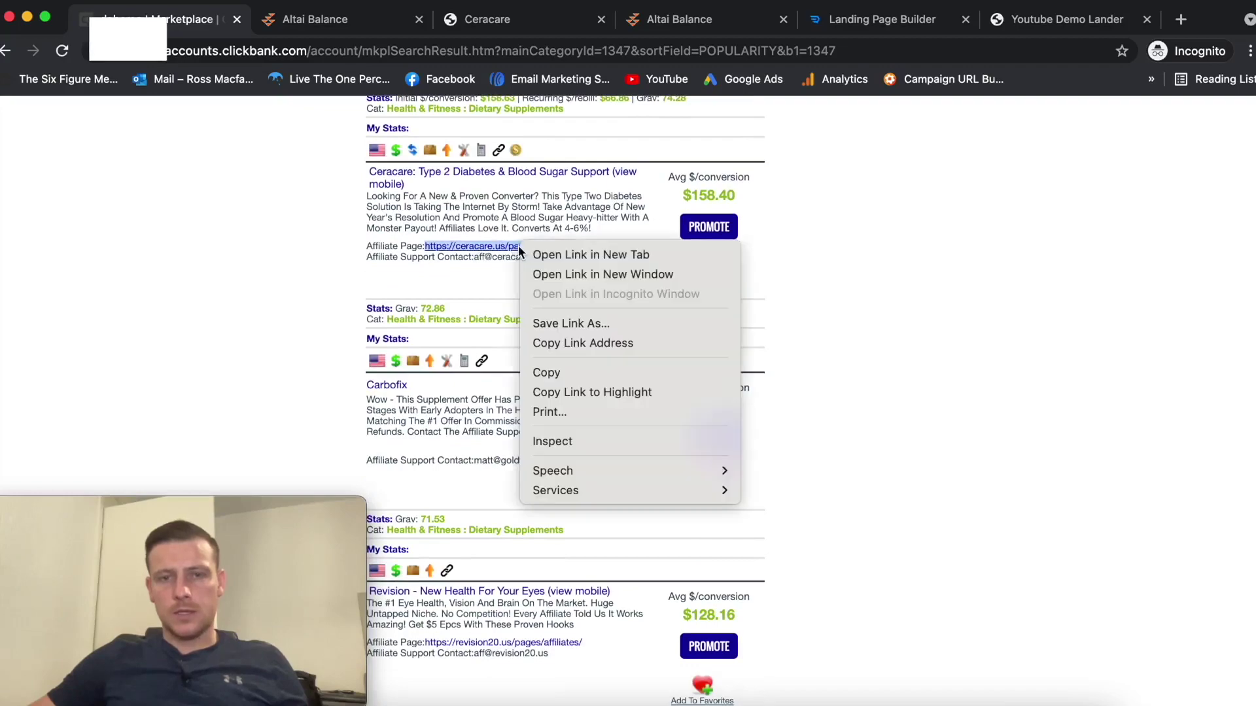
left_click(576, 254)
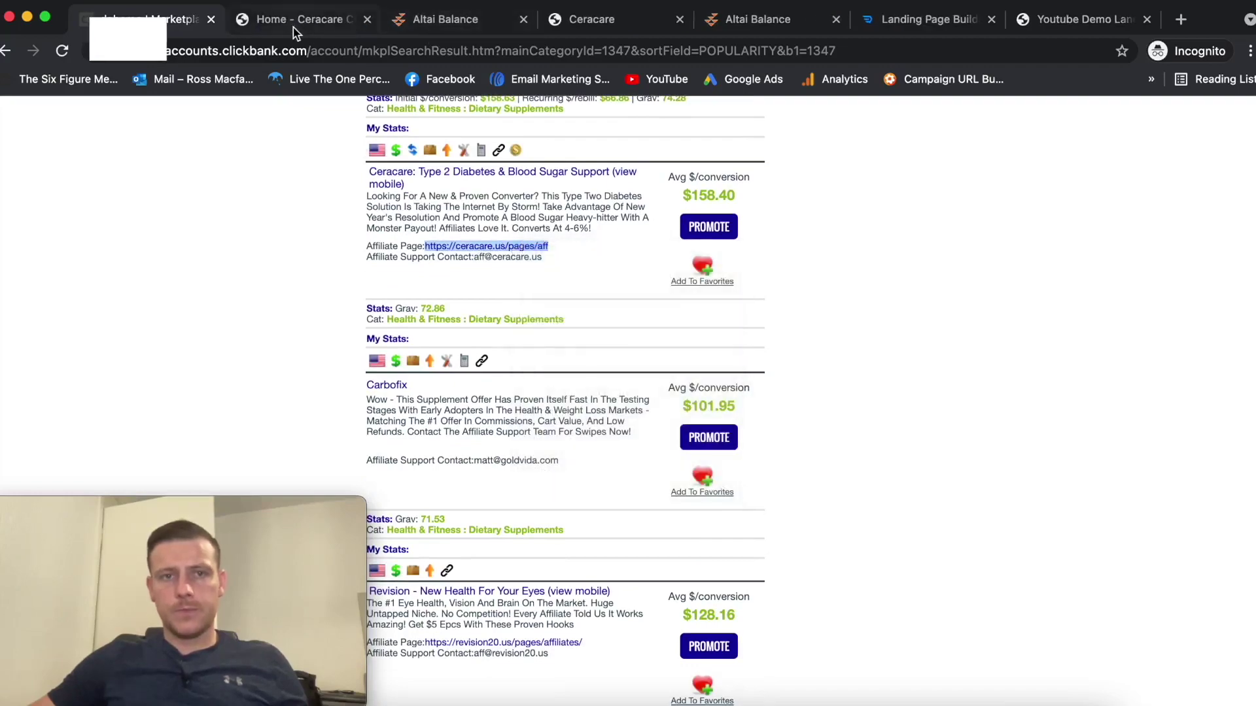
Generate Ceracare affiliate links with the affiliate ID "test" and copy the Direct Link To Video.
left_click(295, 33)
scroll(648, 287, "down", 20)
scroll(655, 292, "down", 10)
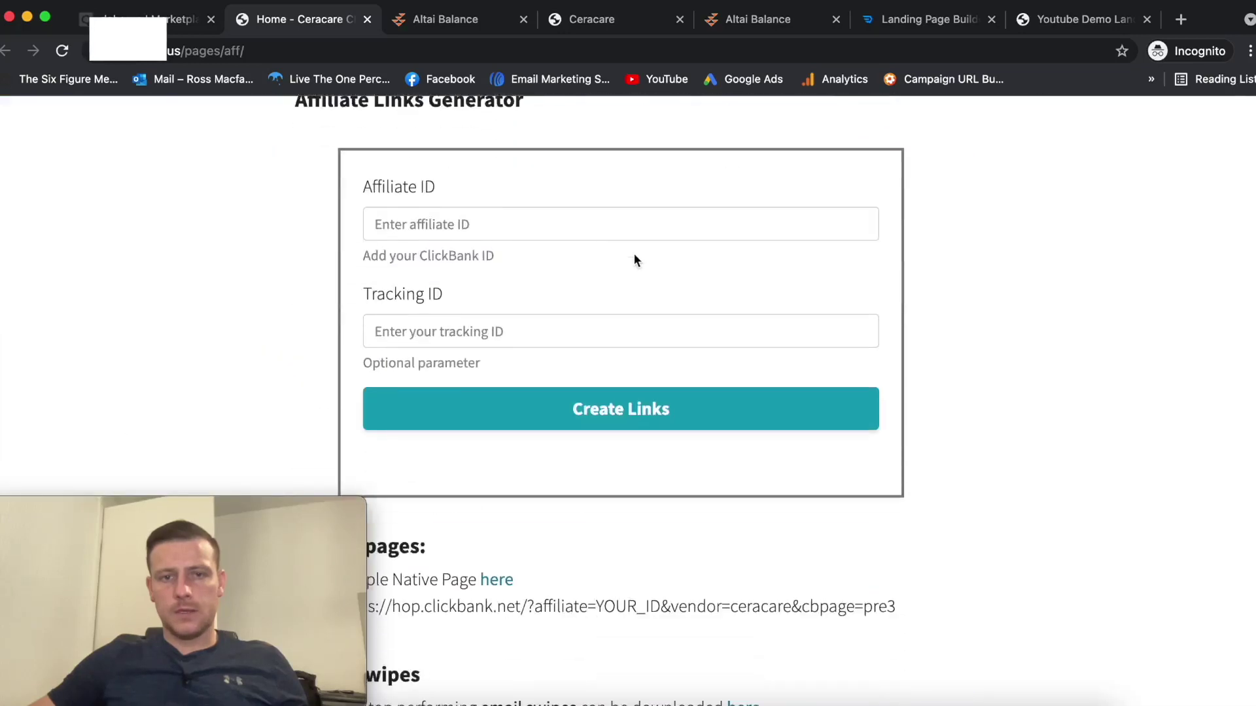
left_click(400, 225)
type("test")
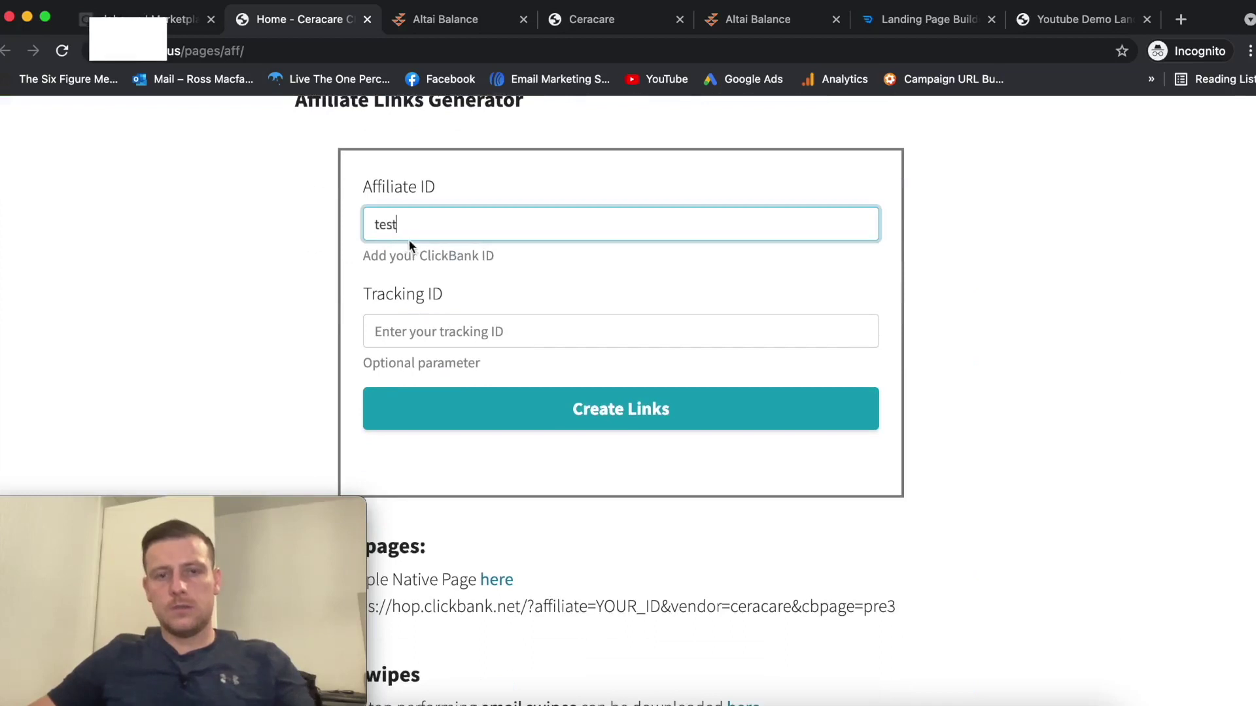
left_click(639, 399)
scroll(747, 323, "down", 5)
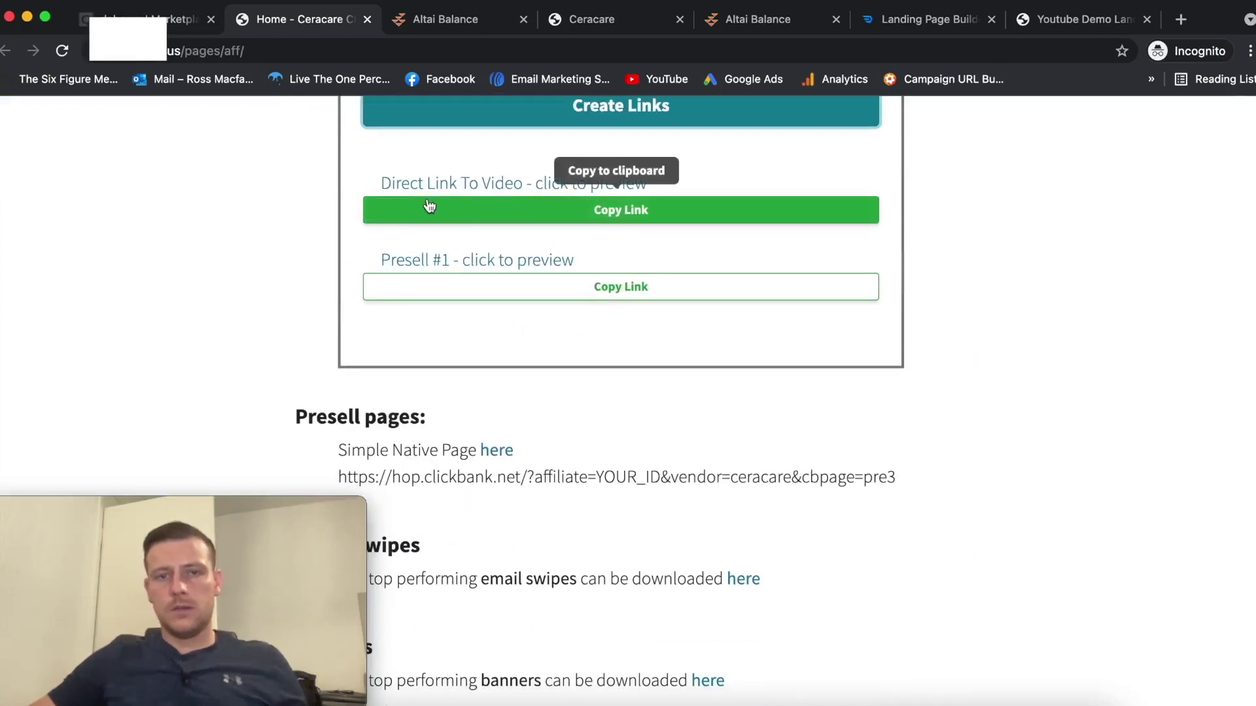
left_click(619, 212)
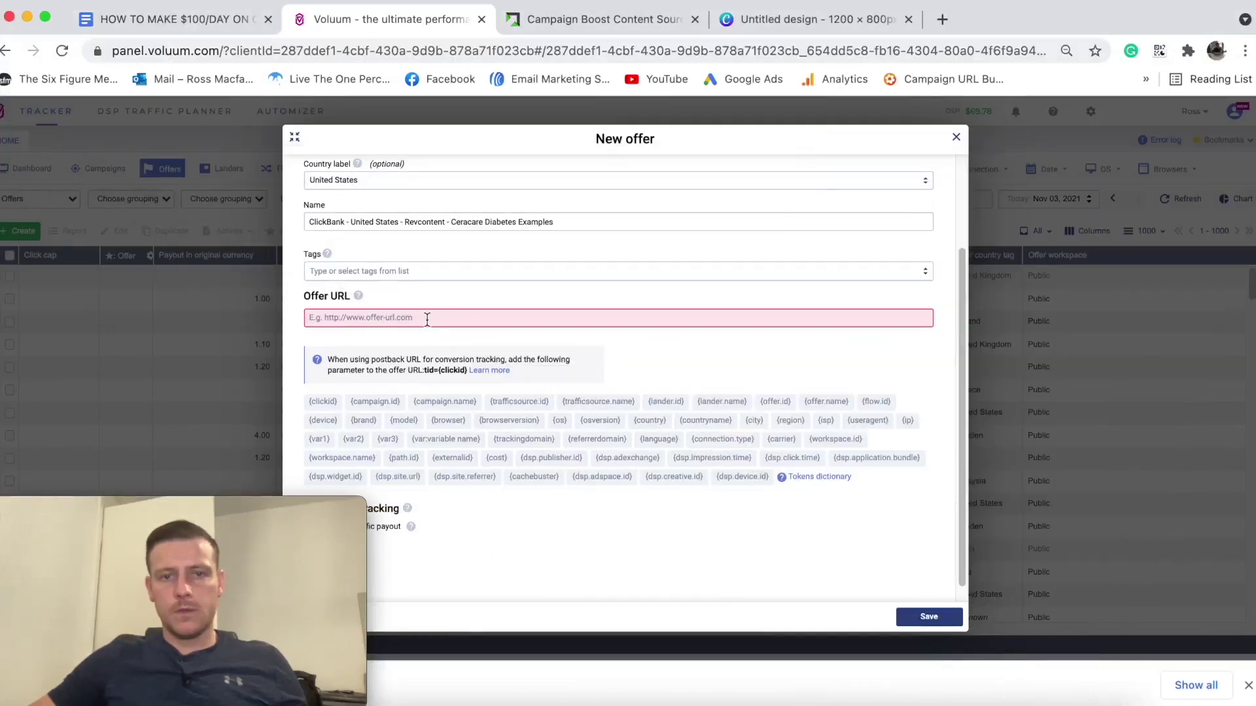
Set the Voluum offer URL to the copied Ceracare hop link, with "/?tid={clickid}" appended at its end.
left_click(426, 319)
key("super+v")
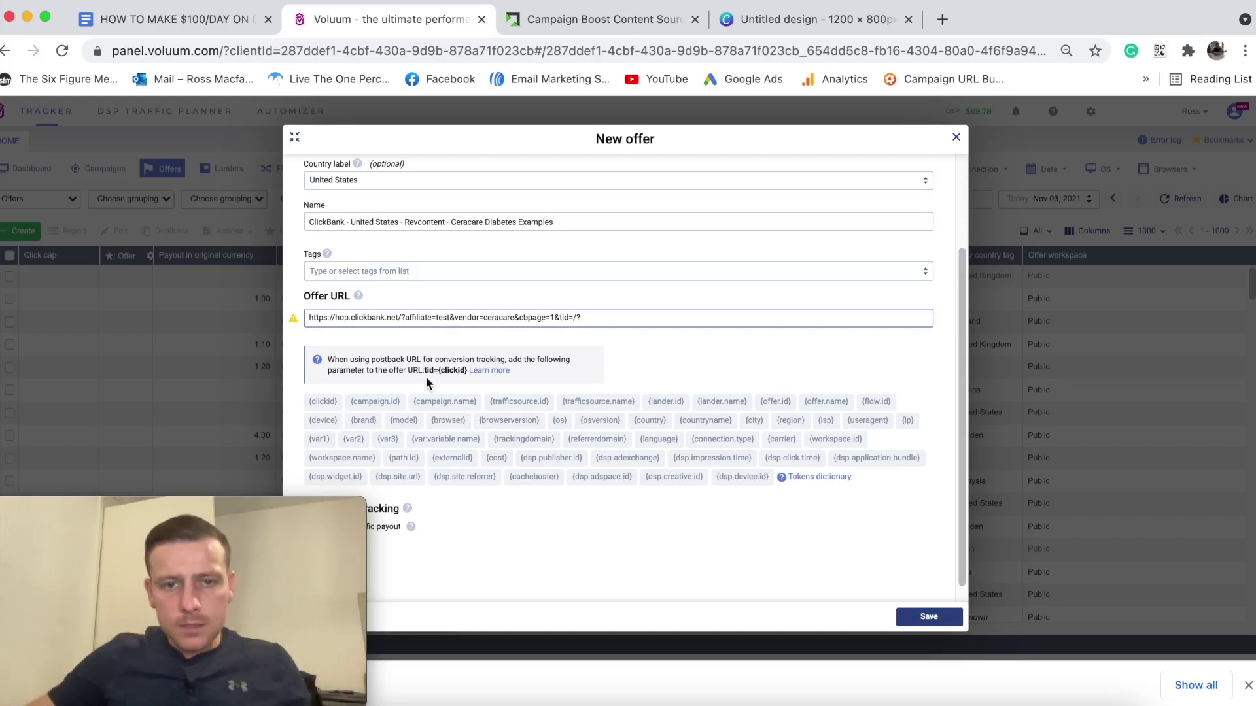
left_click_drag(425, 374, 456, 375)
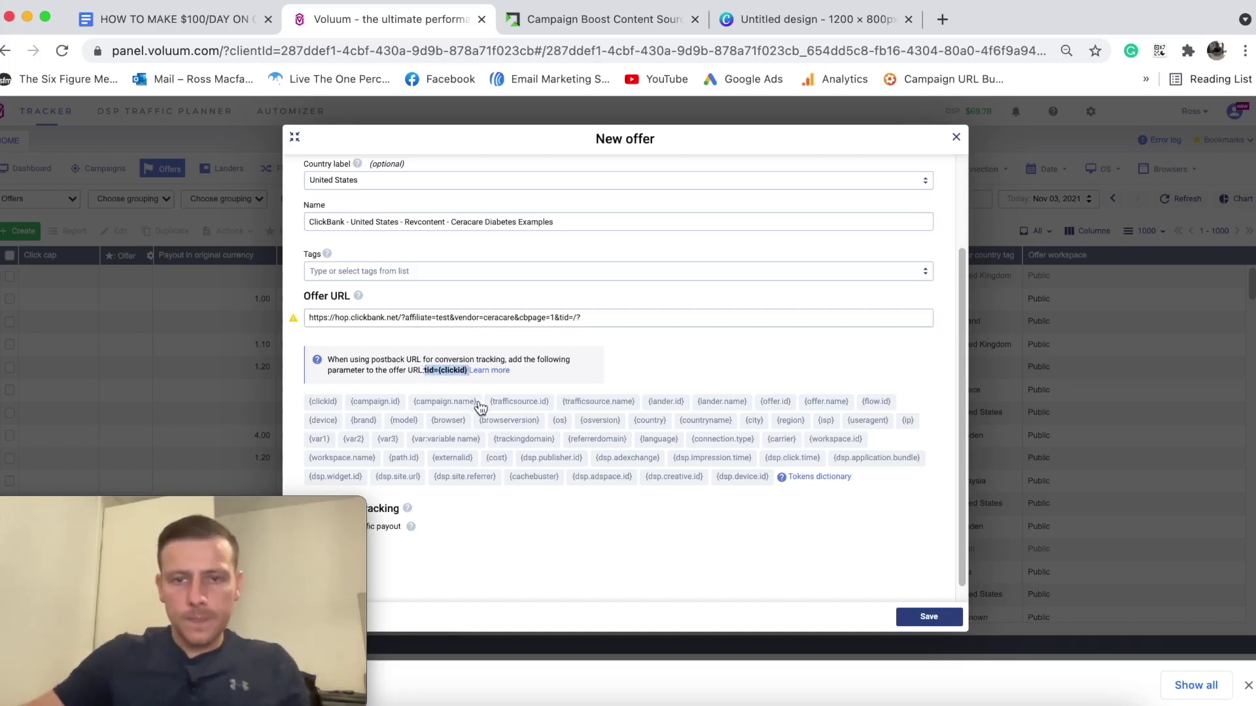
left_click(589, 320)
key("super+v")
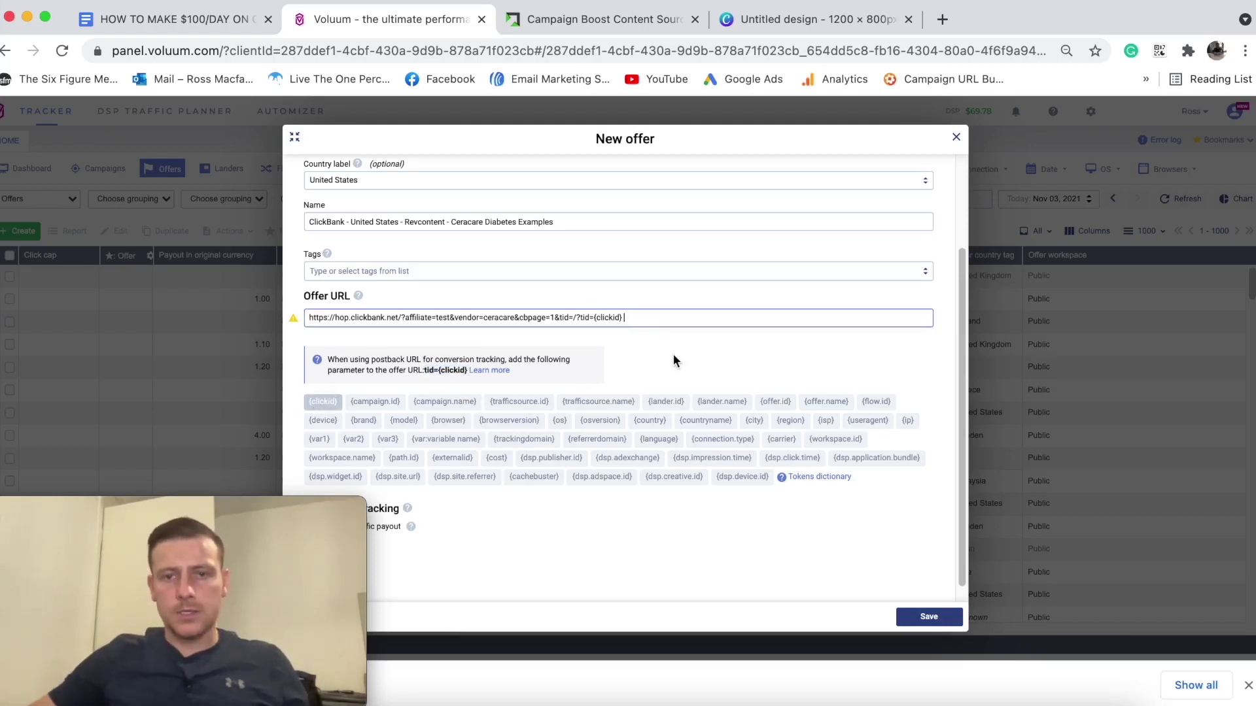
left_click(692, 350)
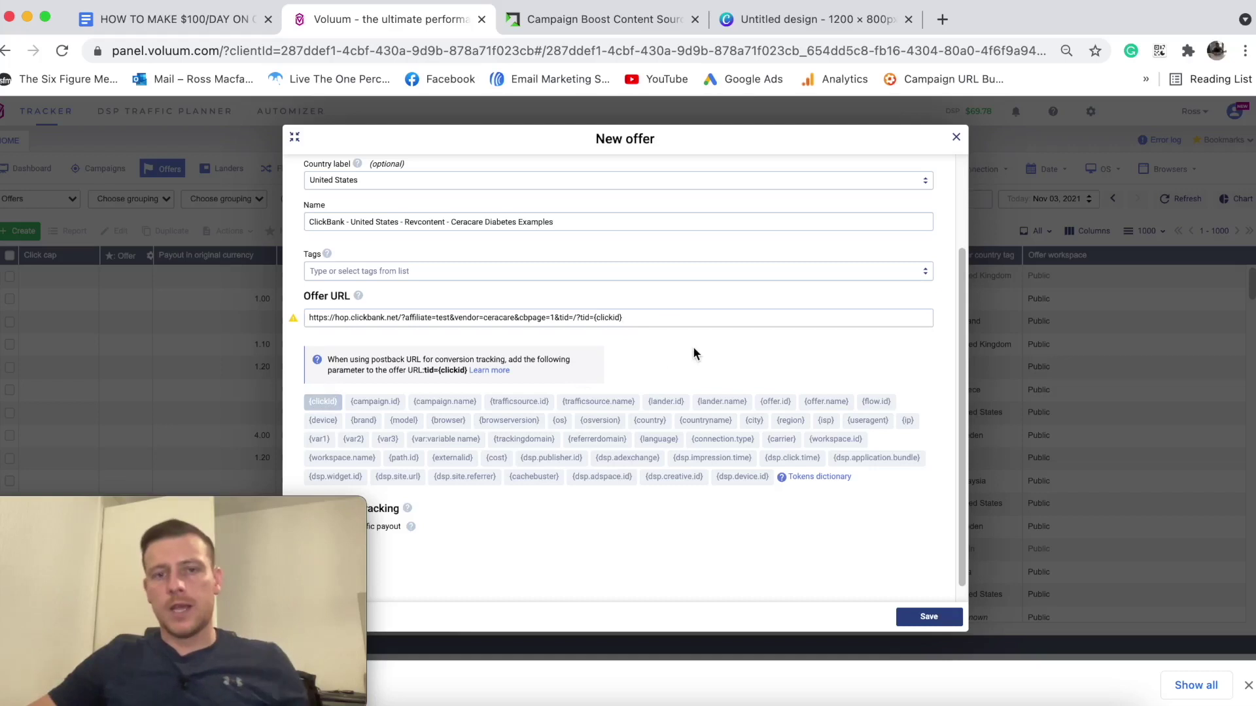
scroll(692, 347, "down", 1)
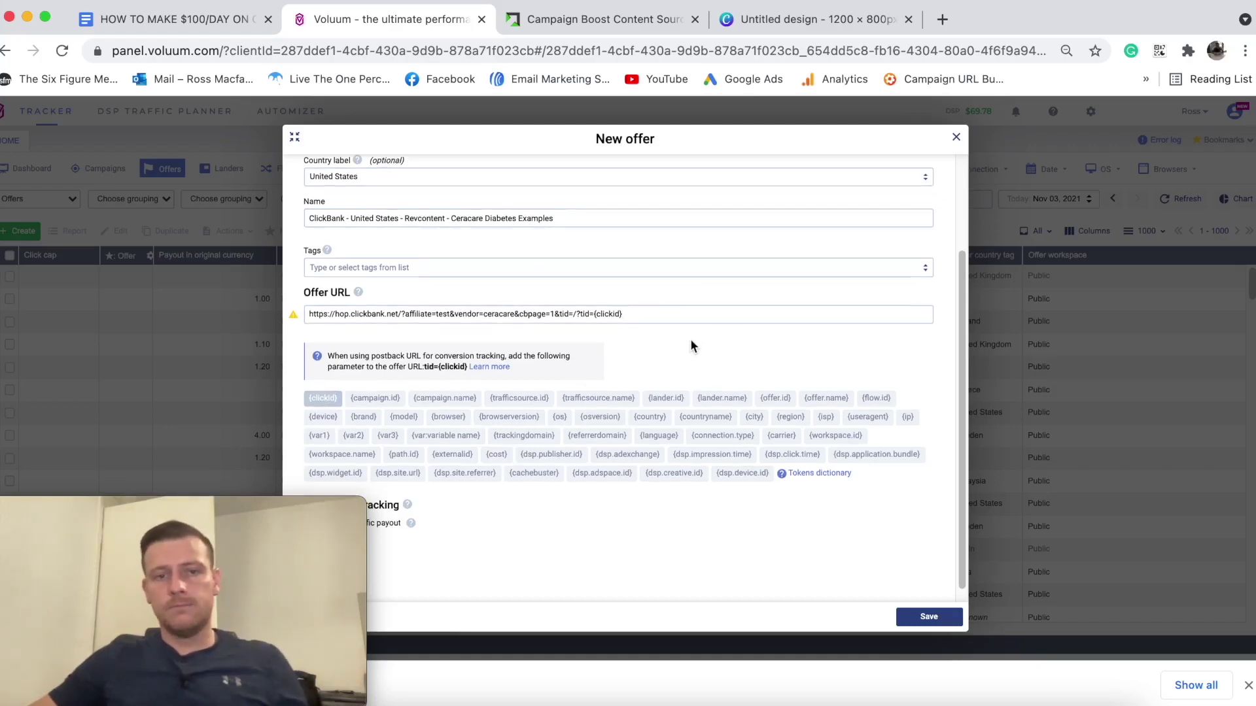
scroll(653, 297, "up", 3)
scroll(720, 327, "down", 3)
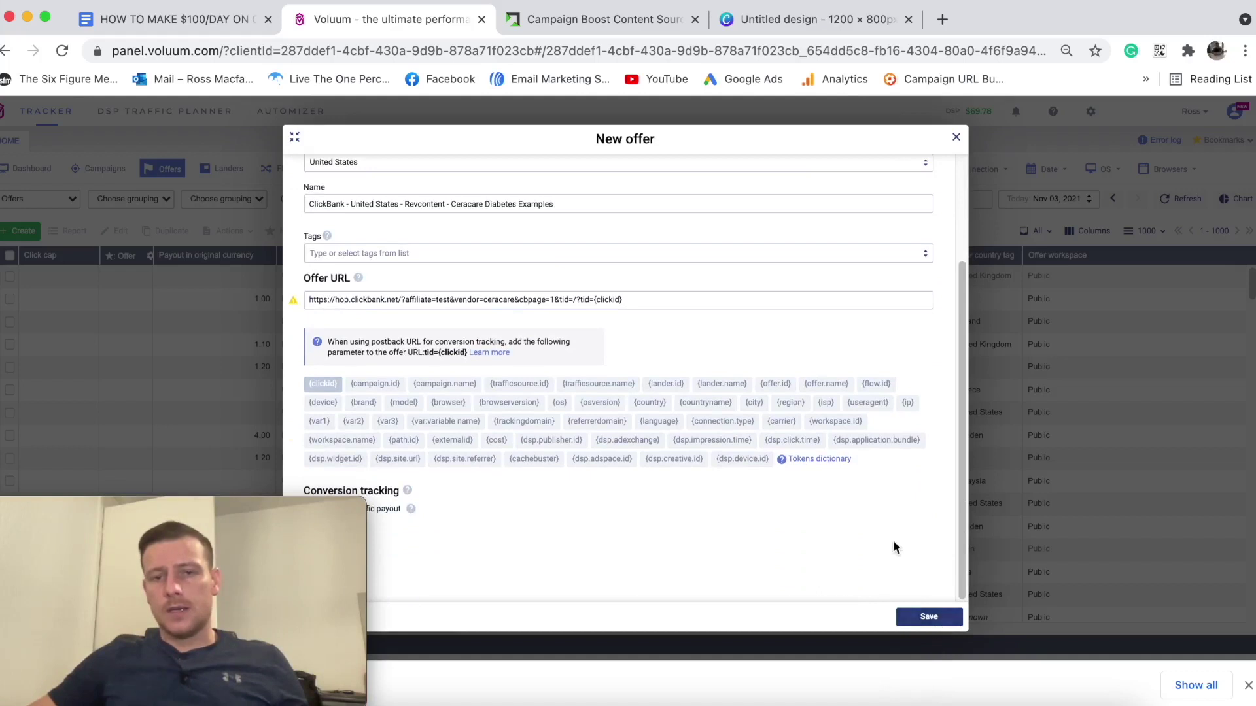
left_click(942, 19)
key("super+v")
key("Return")
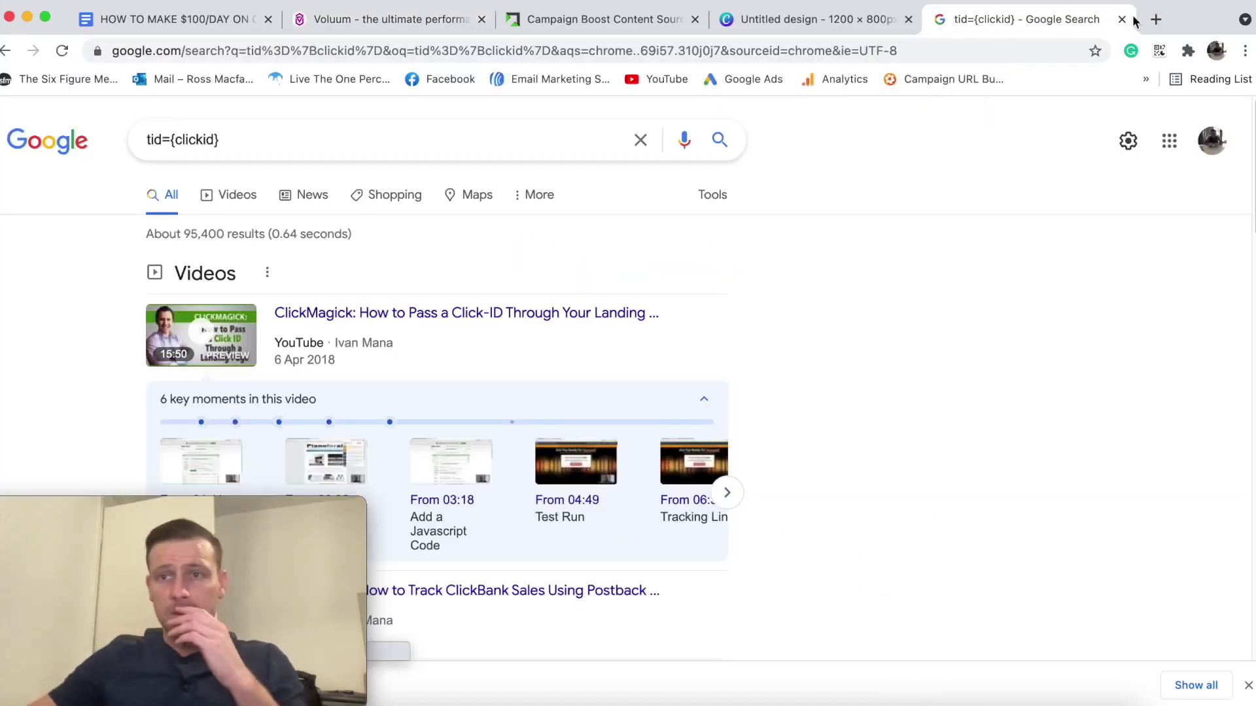
left_click(1122, 19)
Test the complete offer URL in a separate browser tab, close that tab and save the new offer.
left_click(655, 298)
key("super+a")
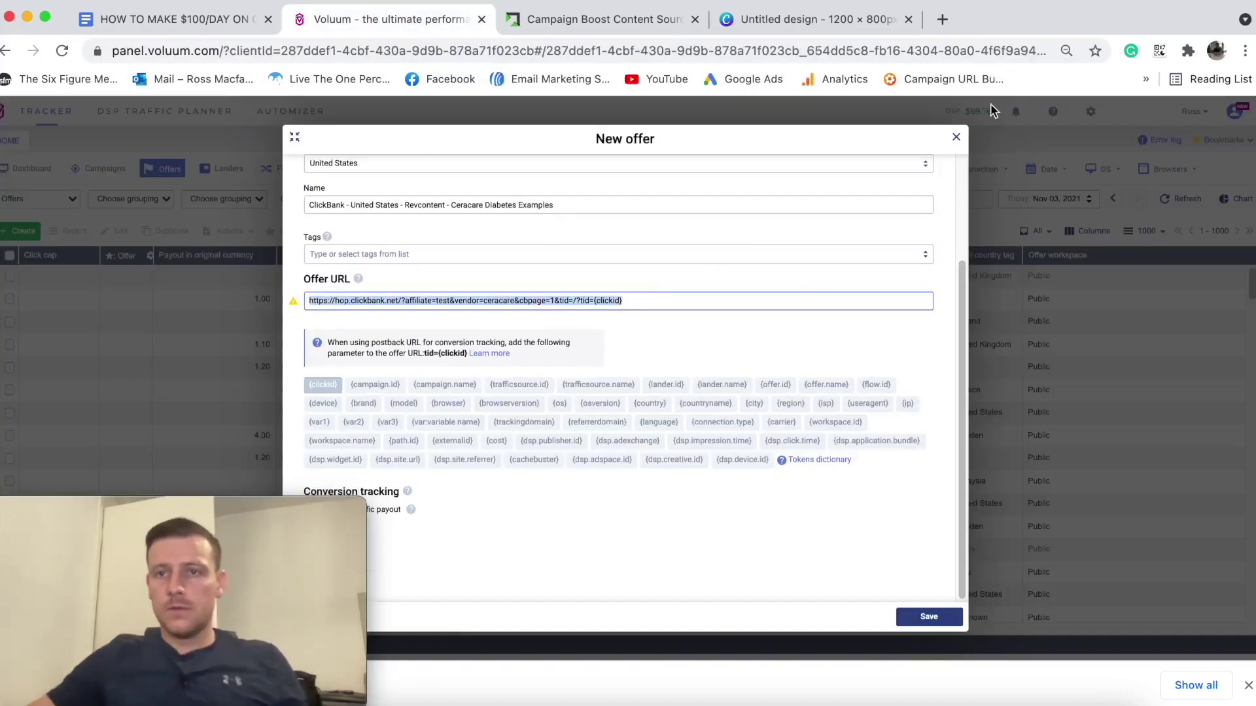
left_click(941, 19)
key("super+v")
key("Return")
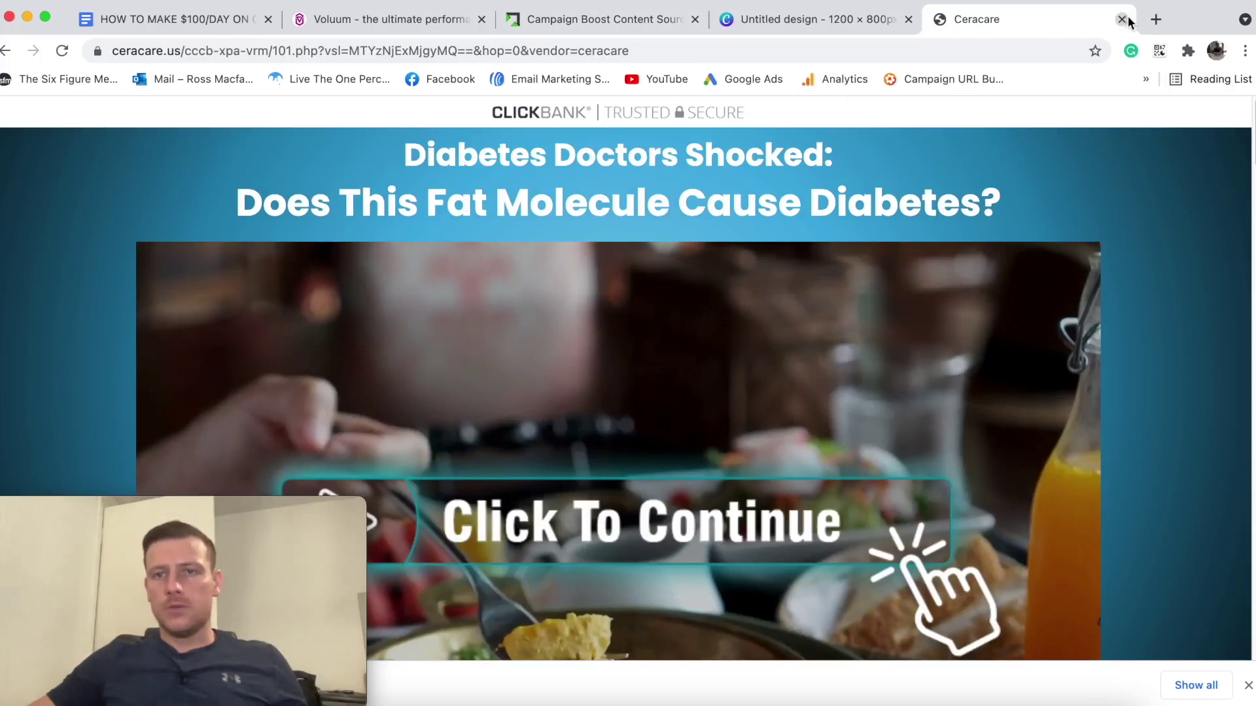
left_click(1122, 19)
left_click(674, 528)
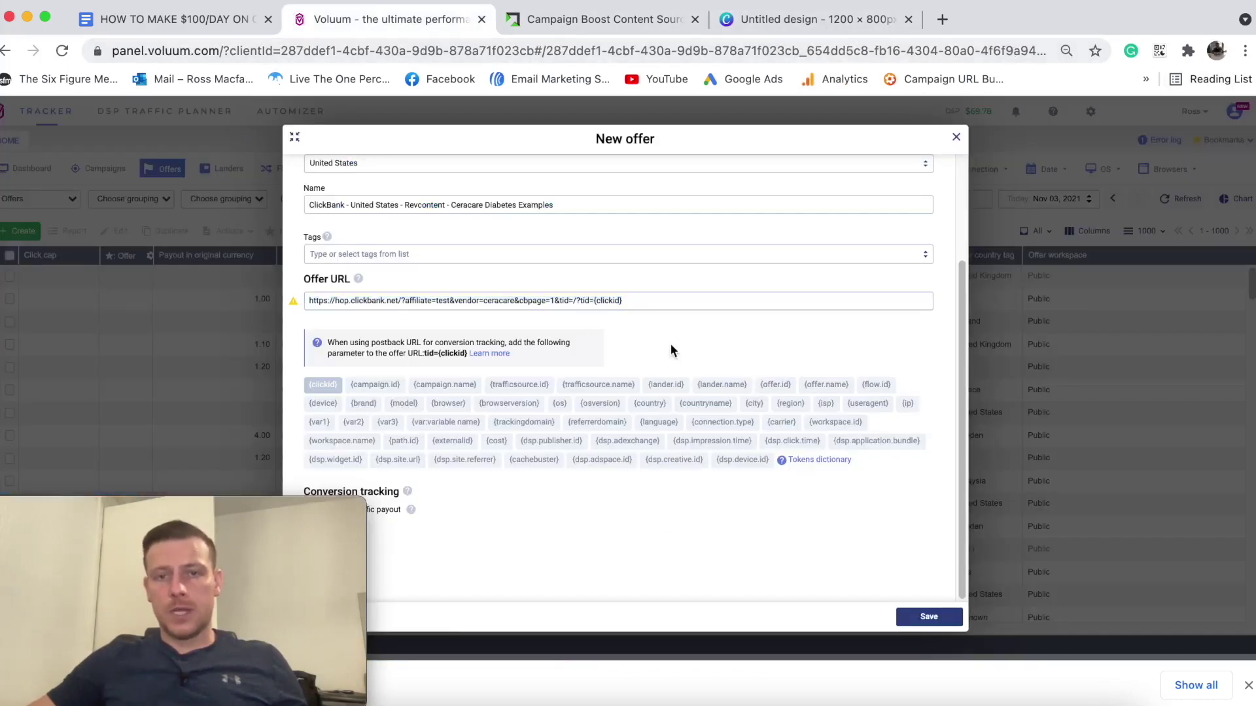
left_click(919, 618)
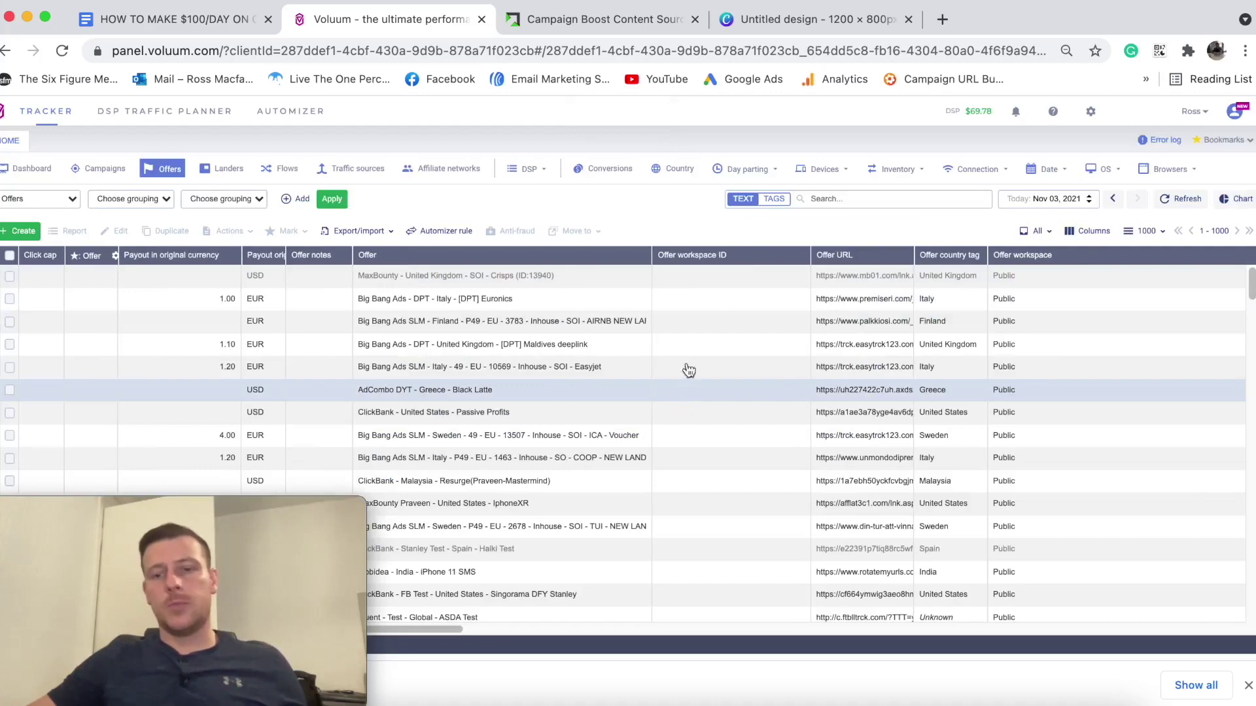
Start a new lander in Voluum, assigned to the personal workspace with the country label United States.
left_click(218, 178)
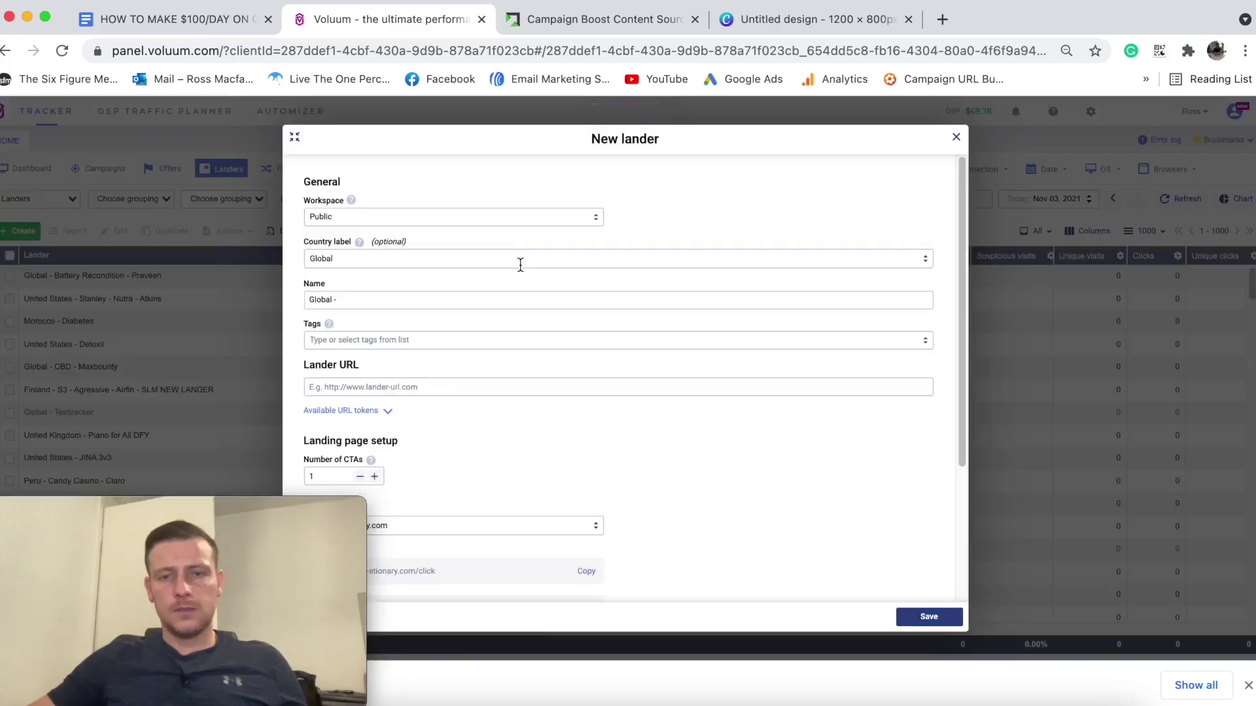
left_click(406, 216)
left_click(404, 256)
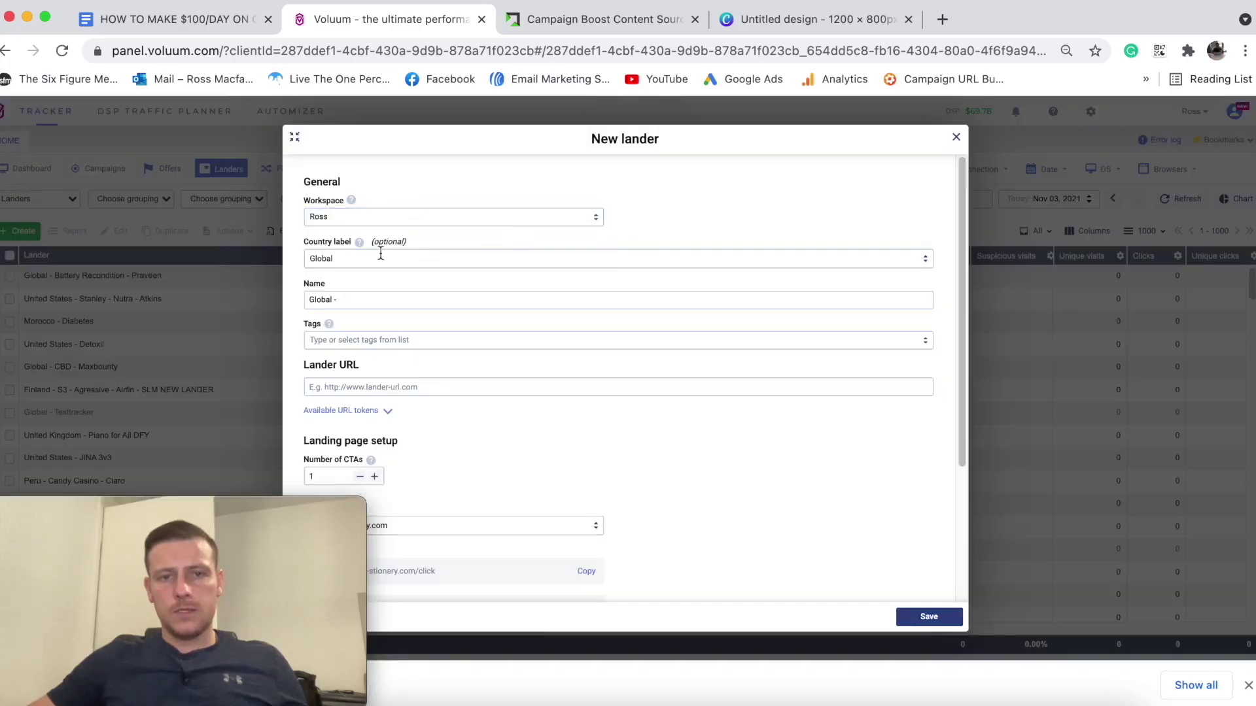
left_click(510, 259)
type("united s")
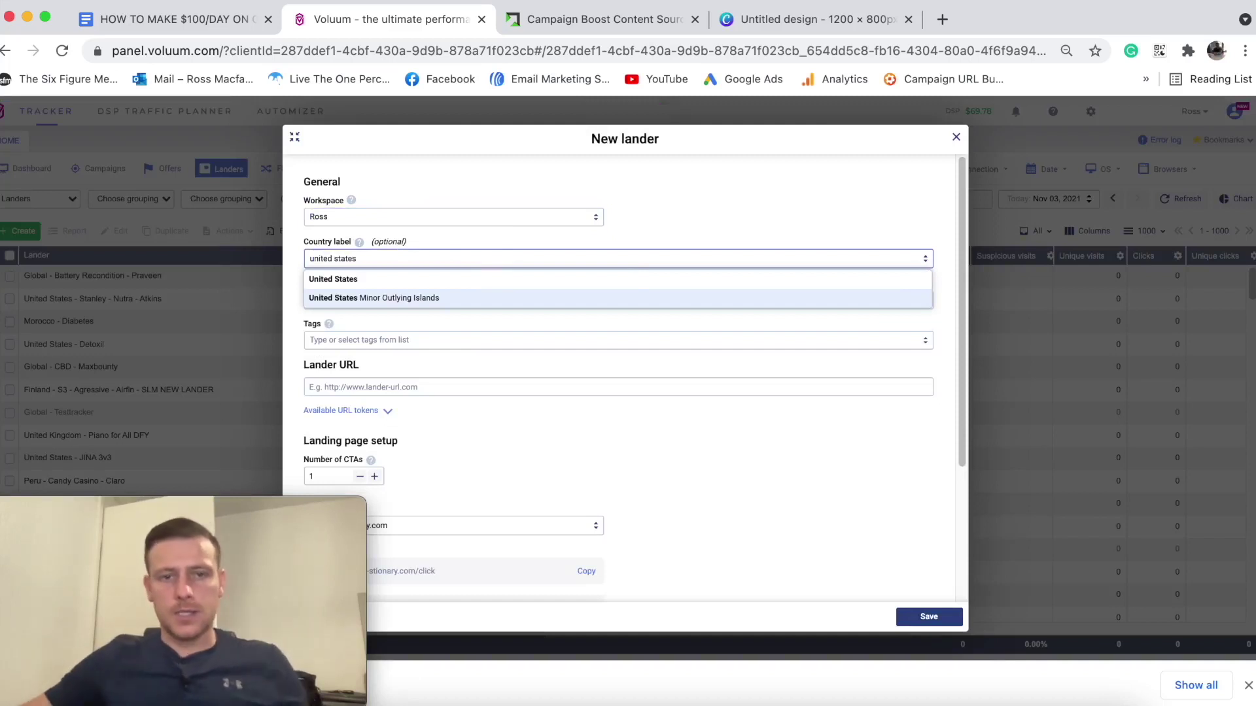
type("tates")
left_click(373, 280)
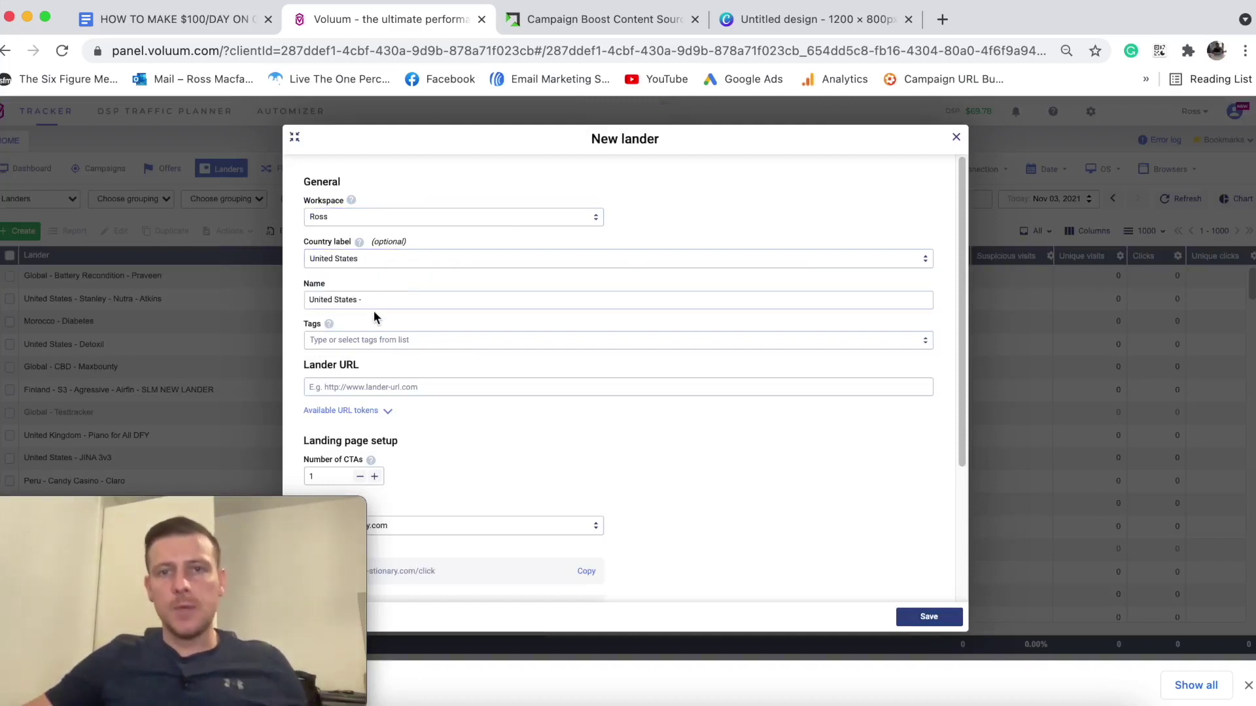
Complete the lander name as "United States - Revcontent - Ceracare- Diabetes - Demo".
left_click(380, 301)
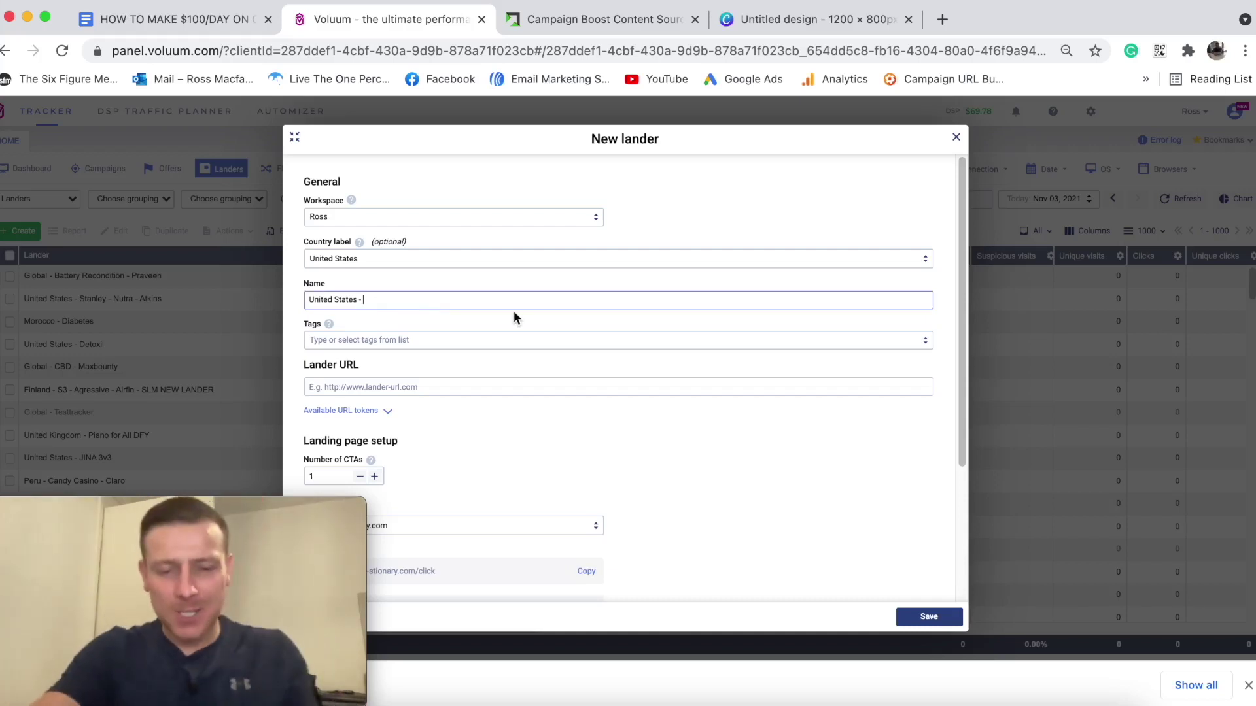
type("Revcontent - Ceracare- Diabetes -")
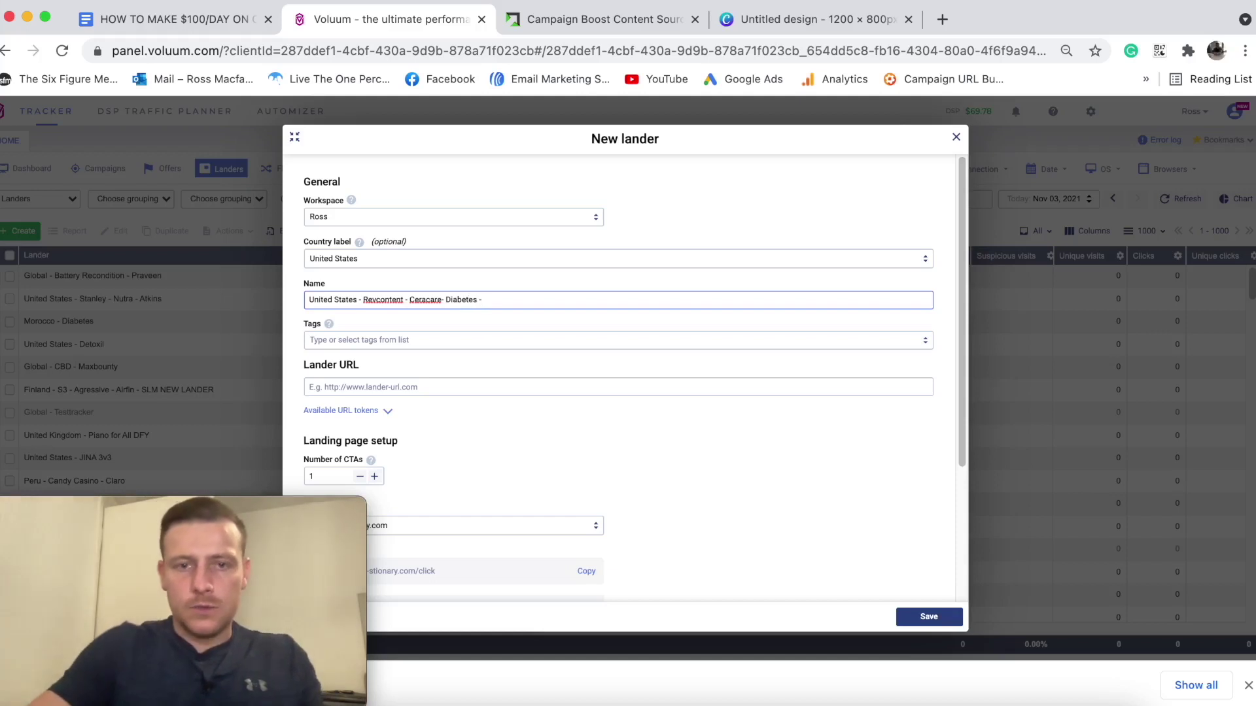
type("De")
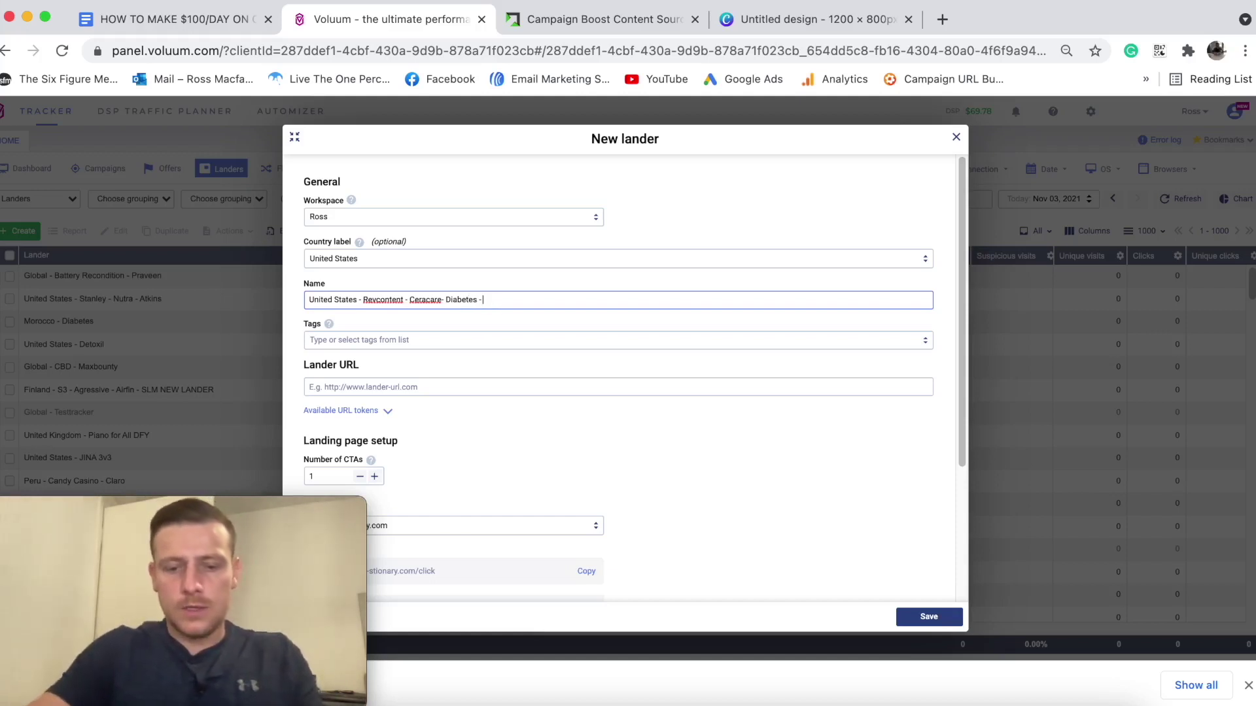
type("mo")
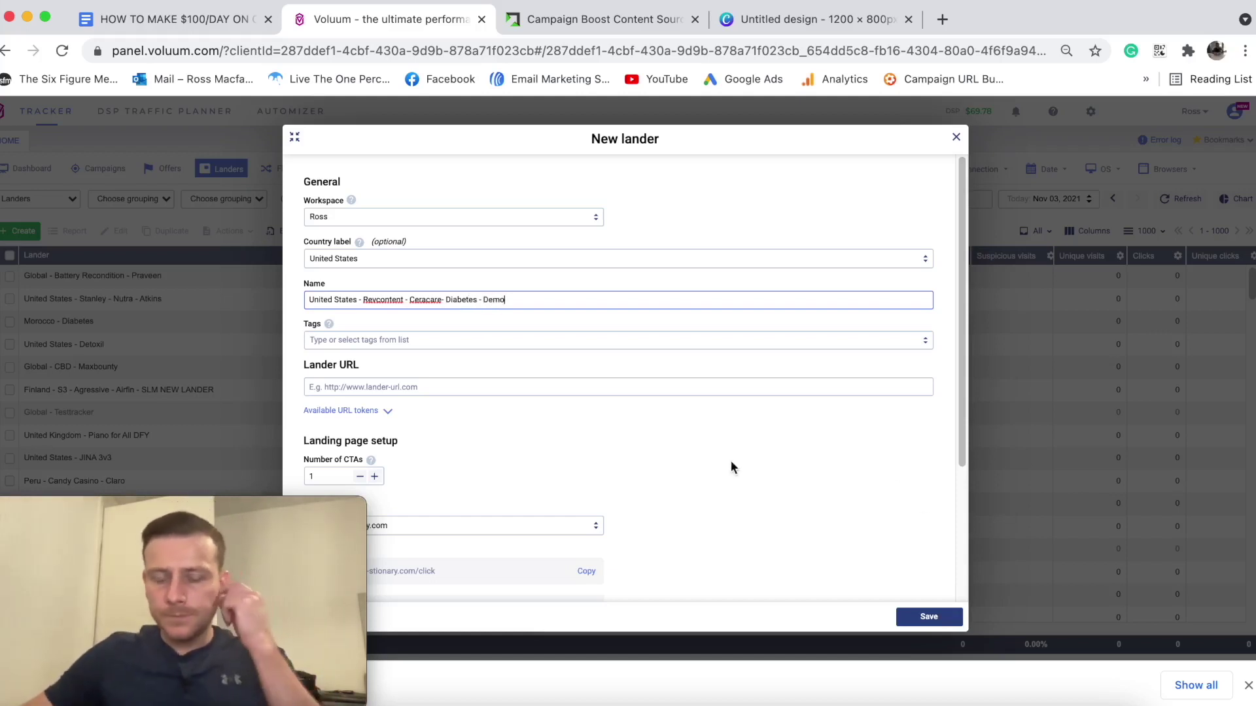
Set the lander URL to the demo lander page address ending in "/youtube-demo-lander/index.html", copied from the incognito window.
scroll(714, 419, "down", 1)
scroll(714, 419, "down", 5)
scroll(719, 305, "up", 4)
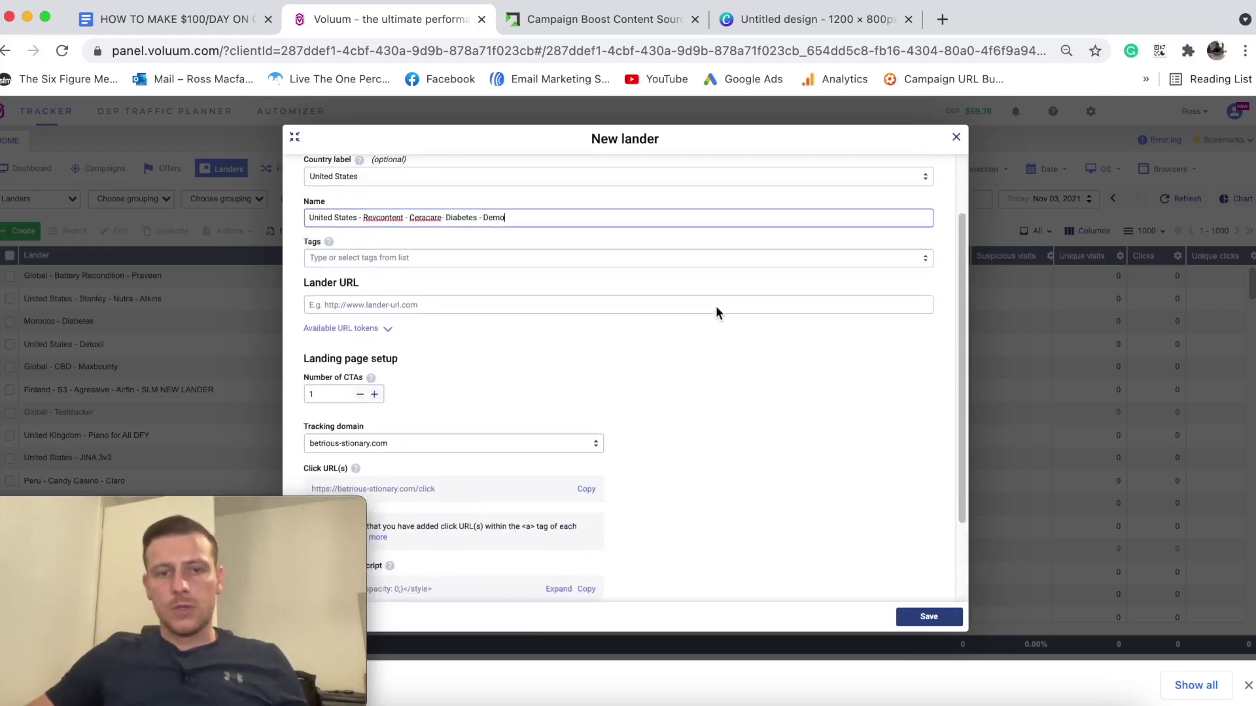
left_click(377, 340)
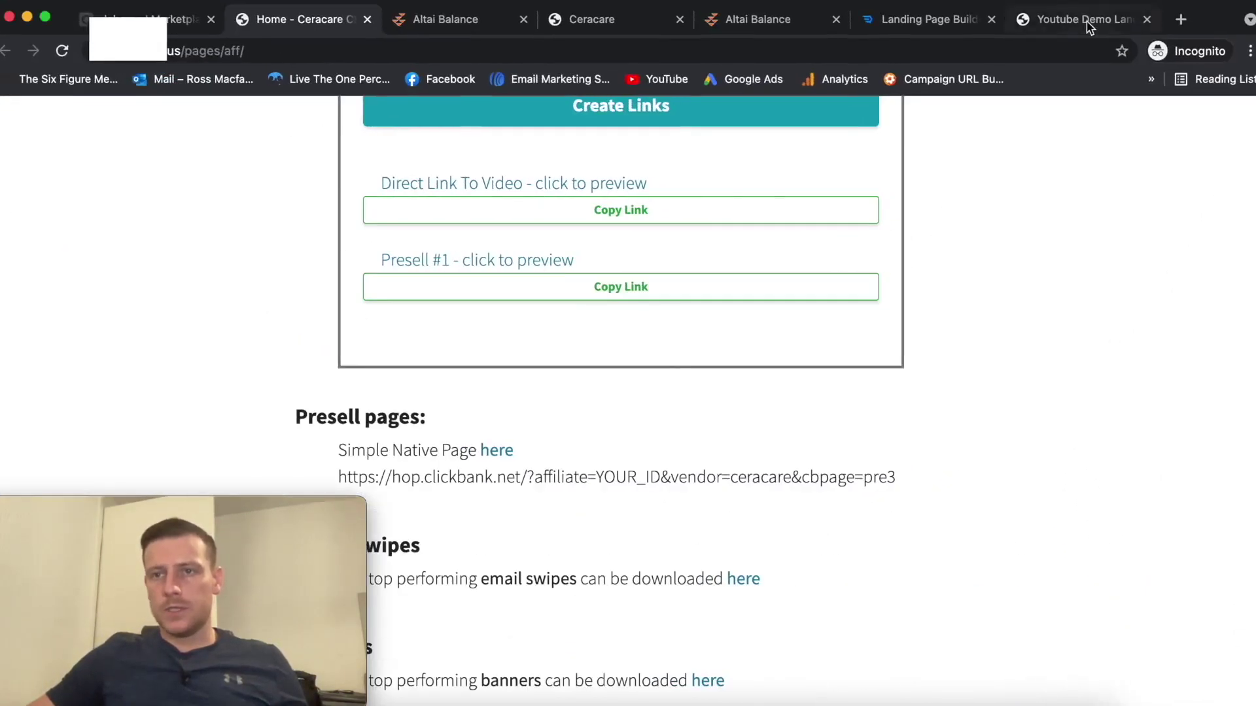
left_click(1085, 20)
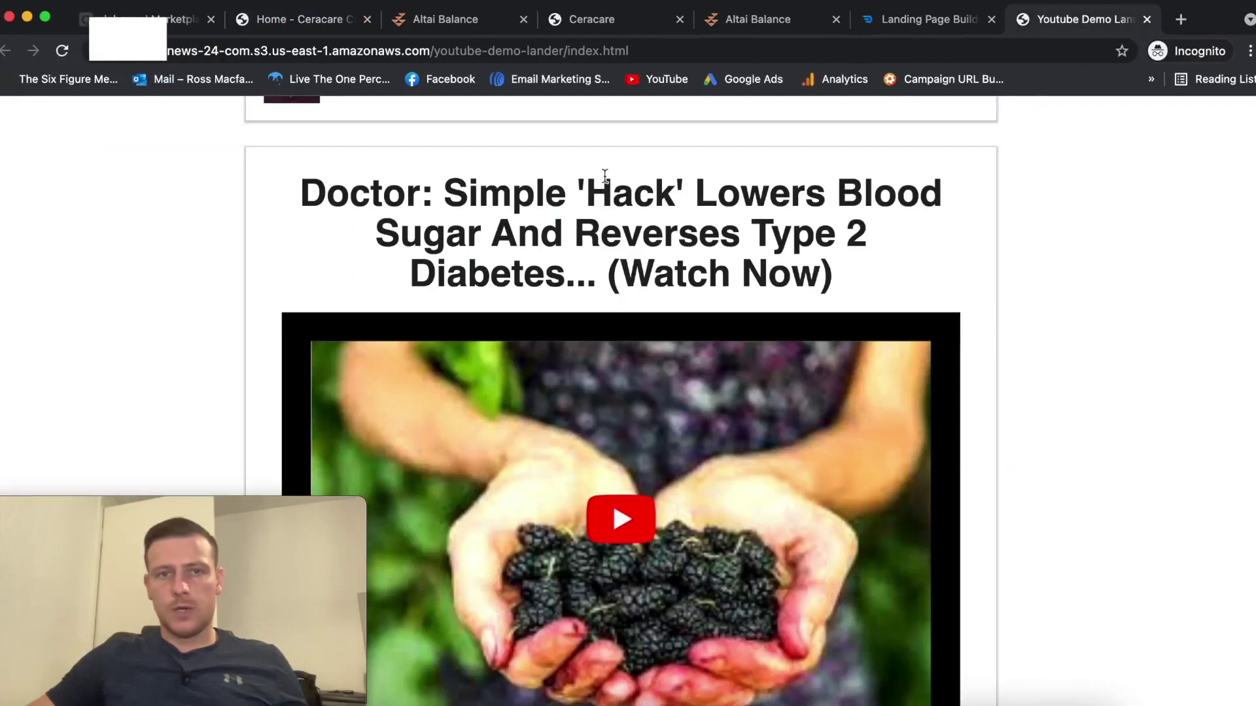
left_click(642, 54)
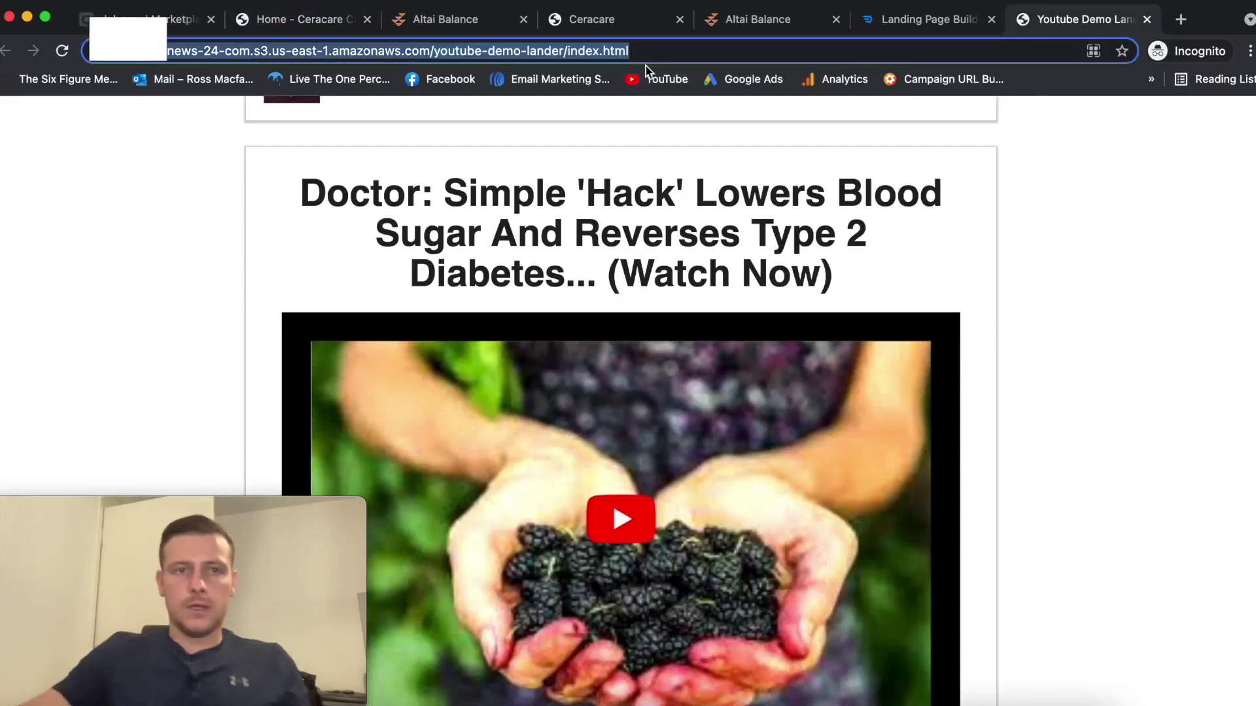
left_click(27, 16)
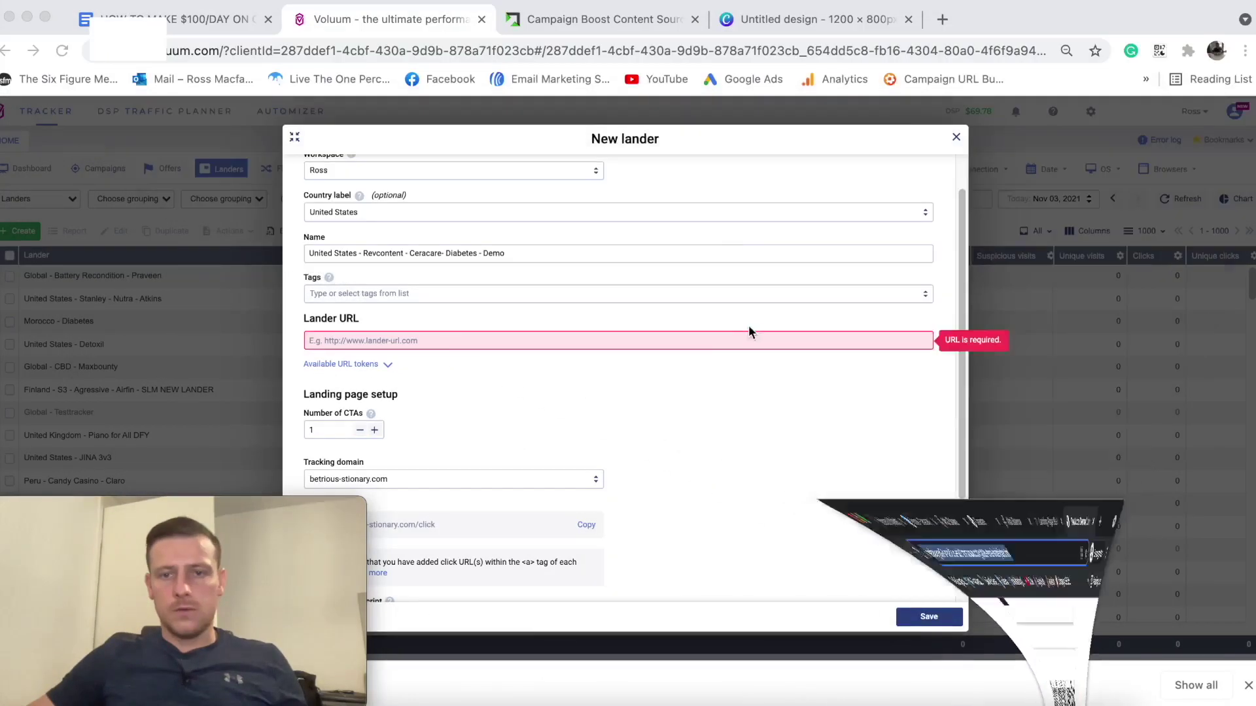
type("https://trending-news-24-com.s3.us-east-1.amazonaws.com/youtube-demo-lander/index.html")
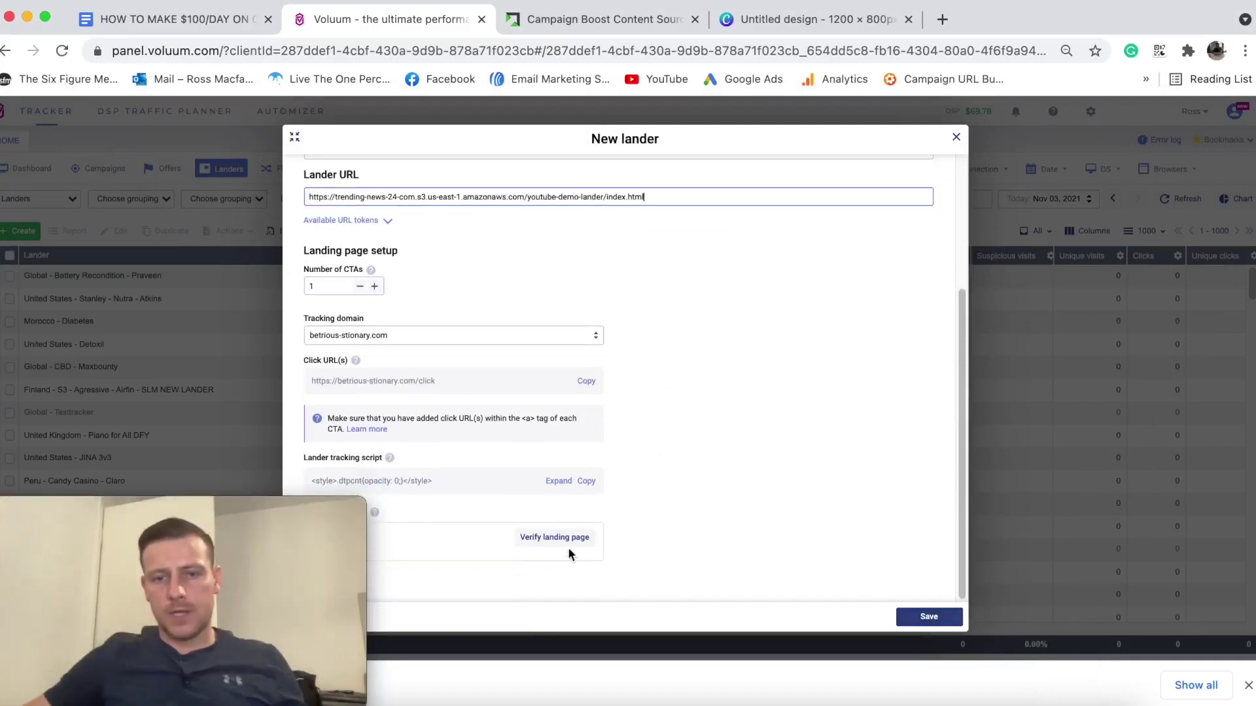
Verify the landing page setup and save the new lander.
left_click(564, 539)
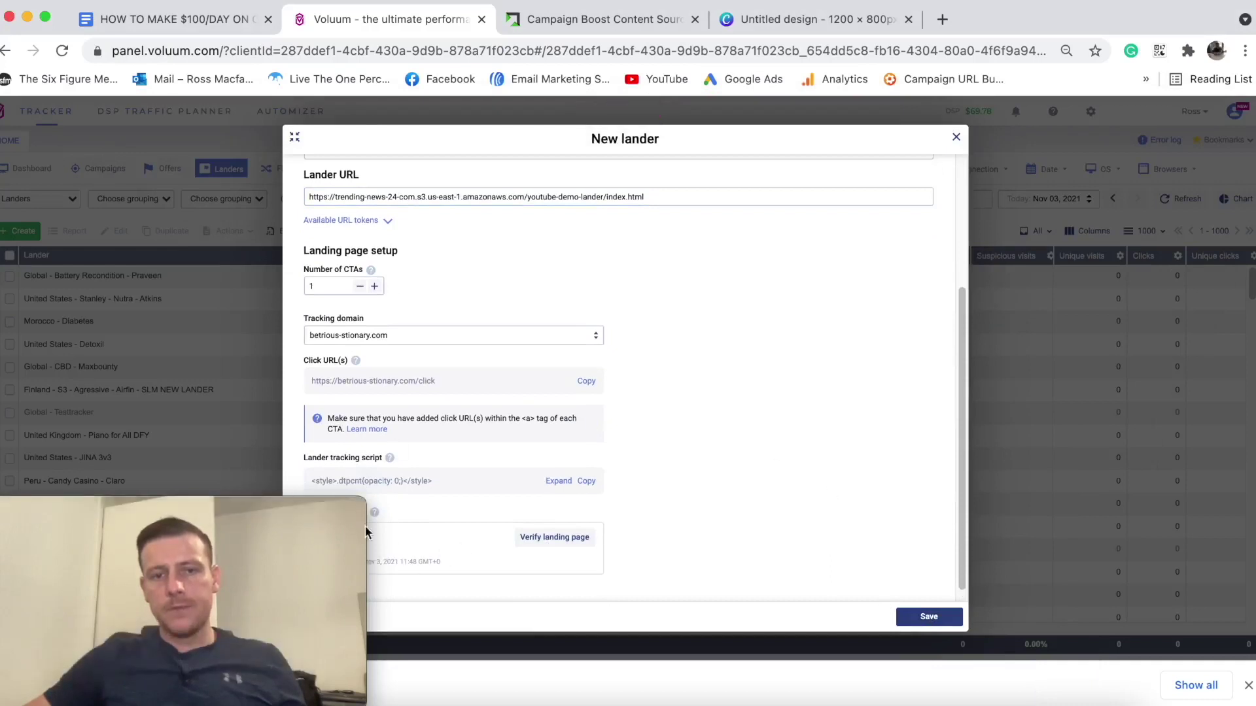
left_click_drag(305, 518, 1188, 512)
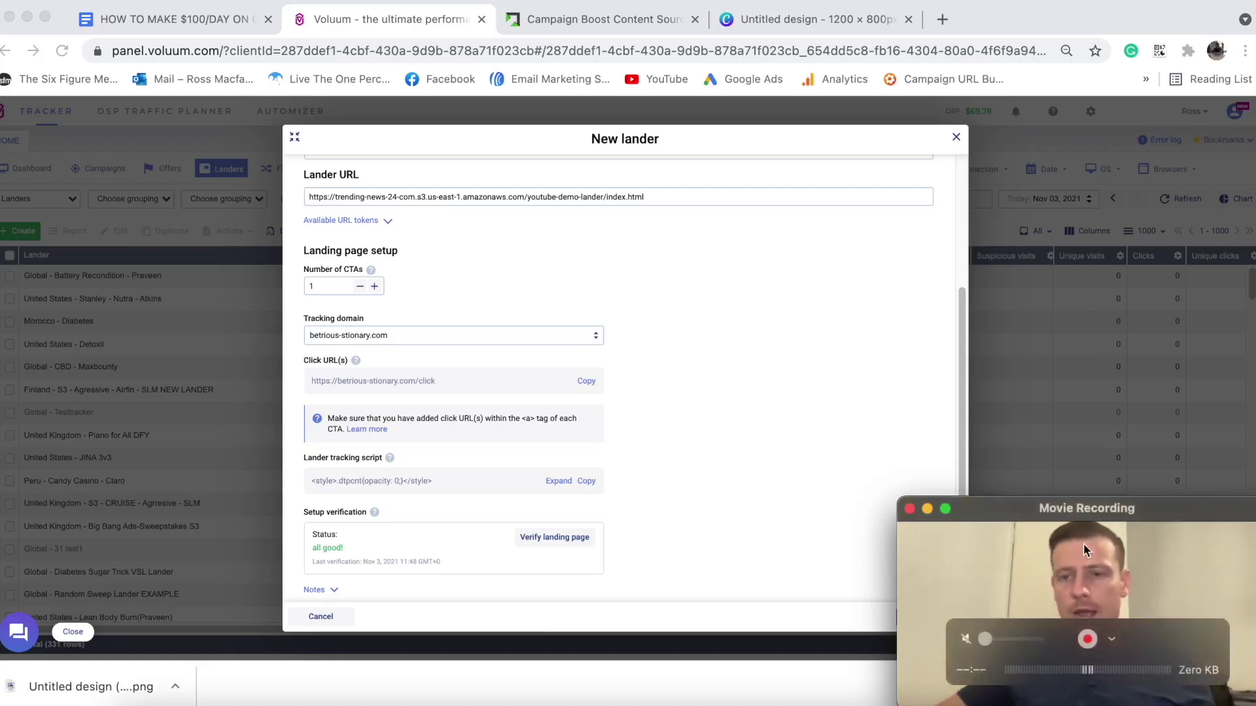
left_click_drag(1083, 513, 174, 508)
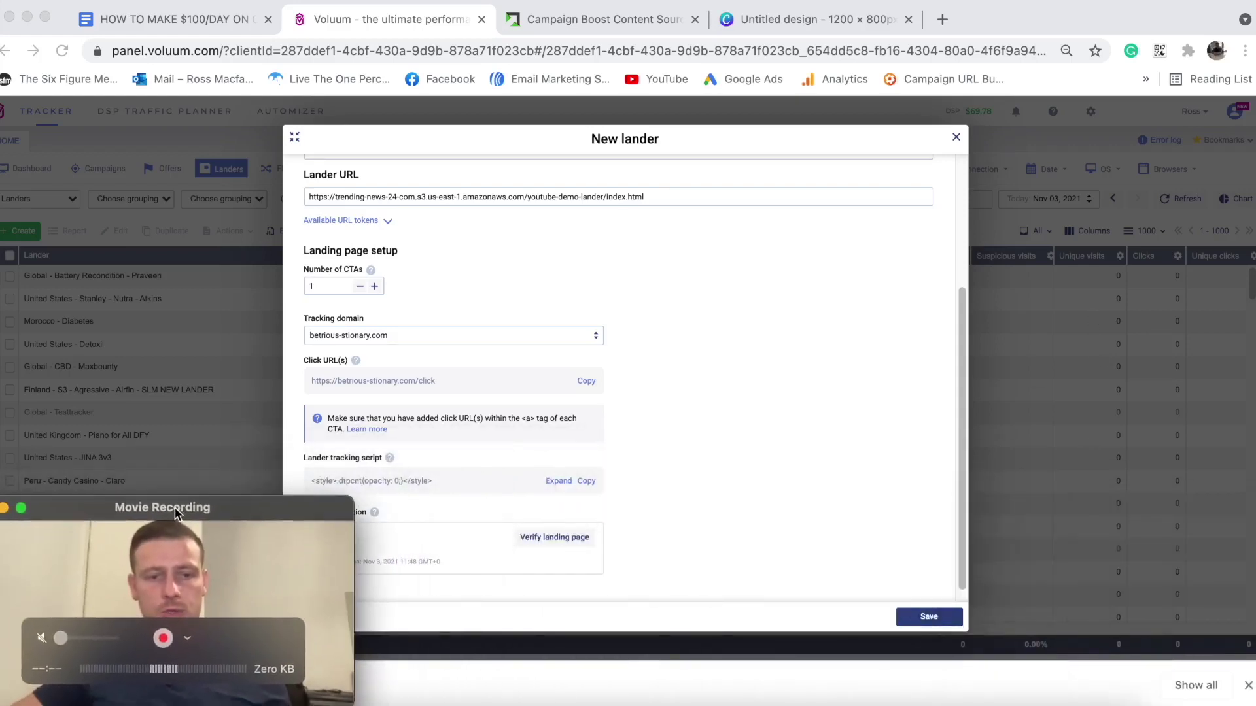
left_click(931, 616)
left_click(930, 617)
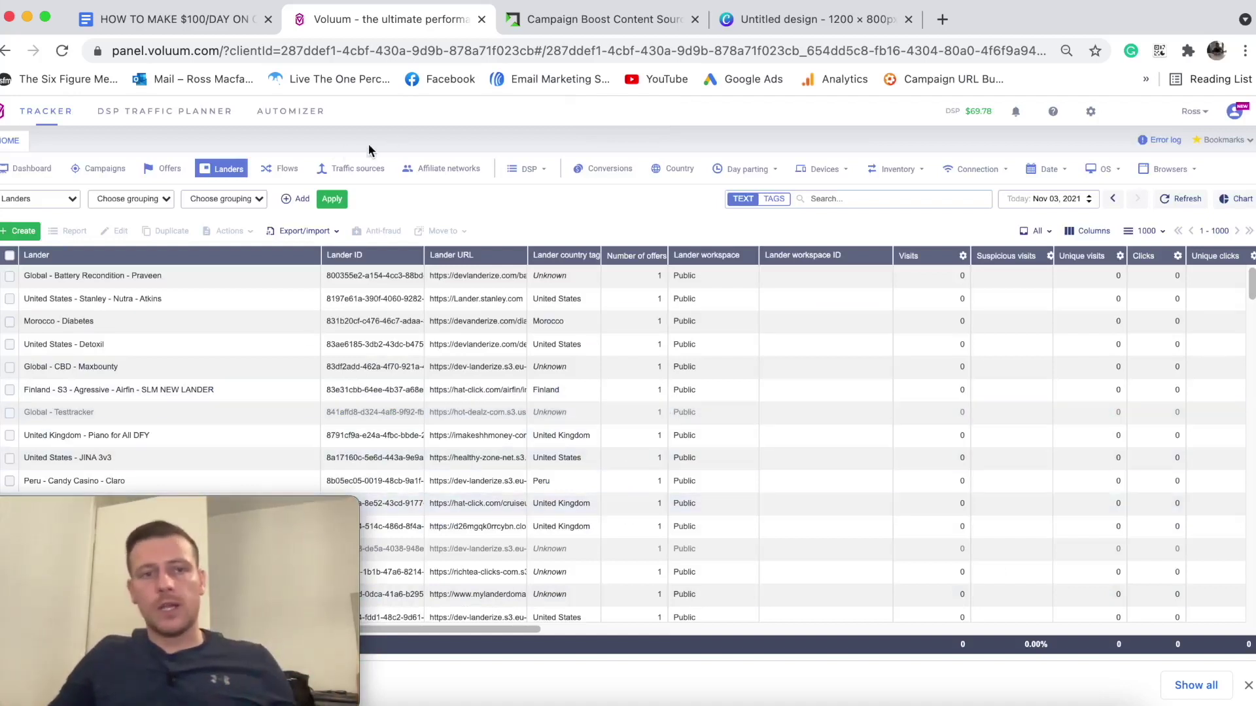
Start a new flow in Voluum with the country tag United States.
left_click(281, 169)
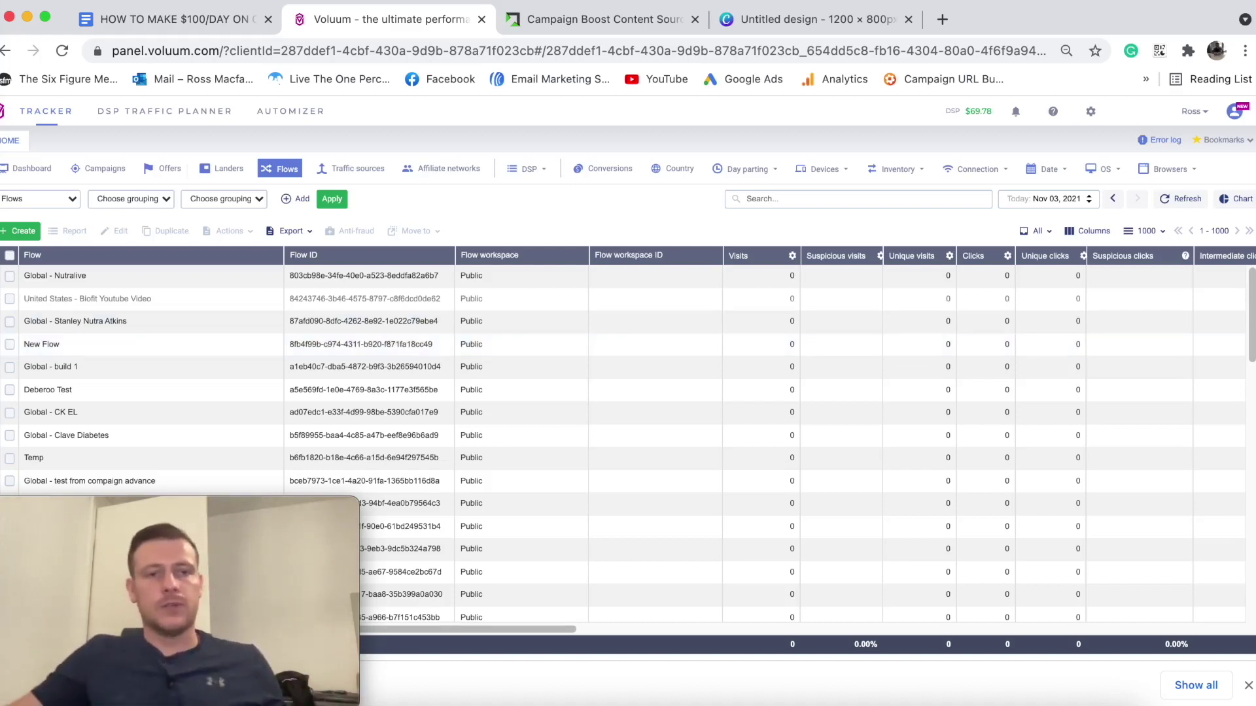
left_click(18, 233)
left_click(82, 261)
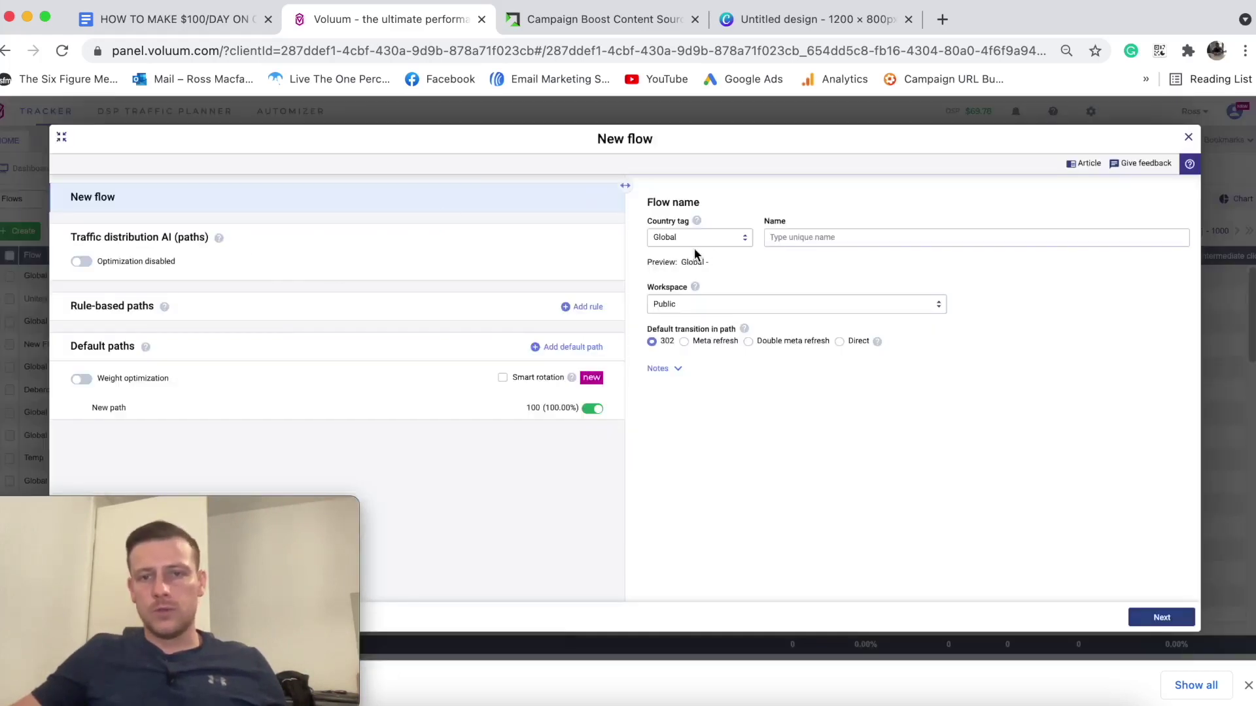
left_click(697, 239)
type("united")
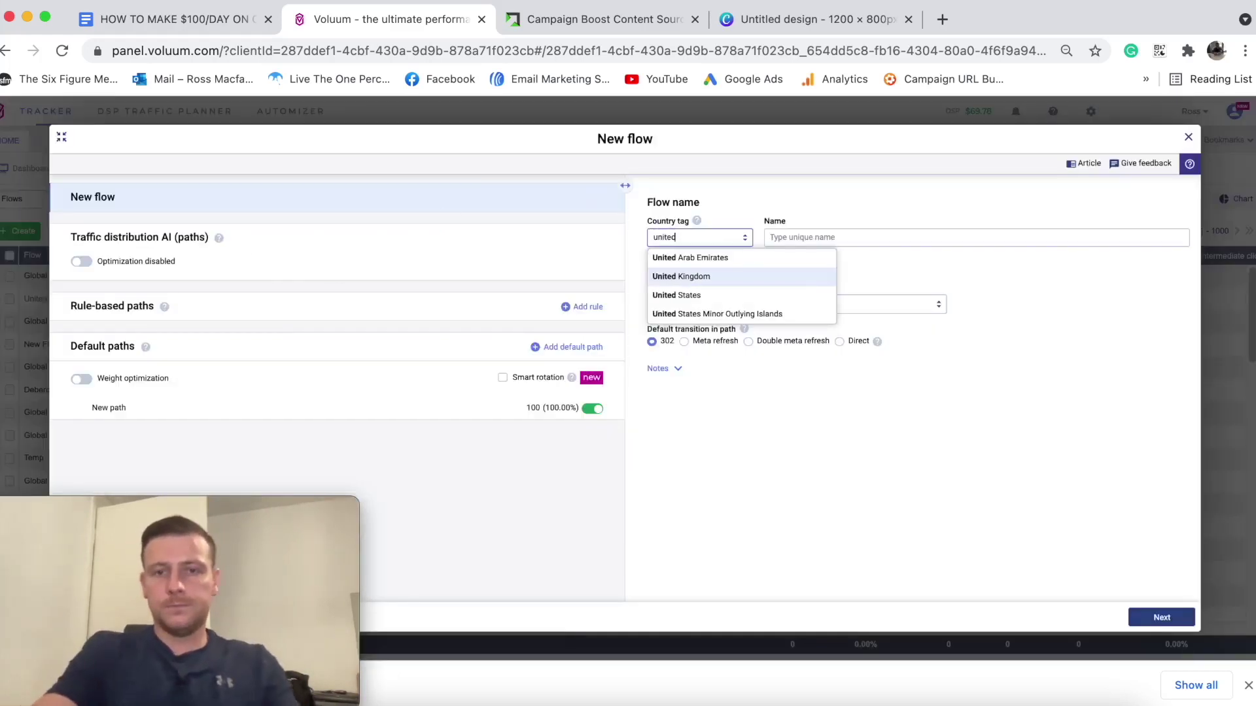
left_click(713, 297)
Name the flow "Rev - Cera- Diabetes Demo", assigned to the personal workspace with Double meta refresh as the default transition.
left_click(804, 237)
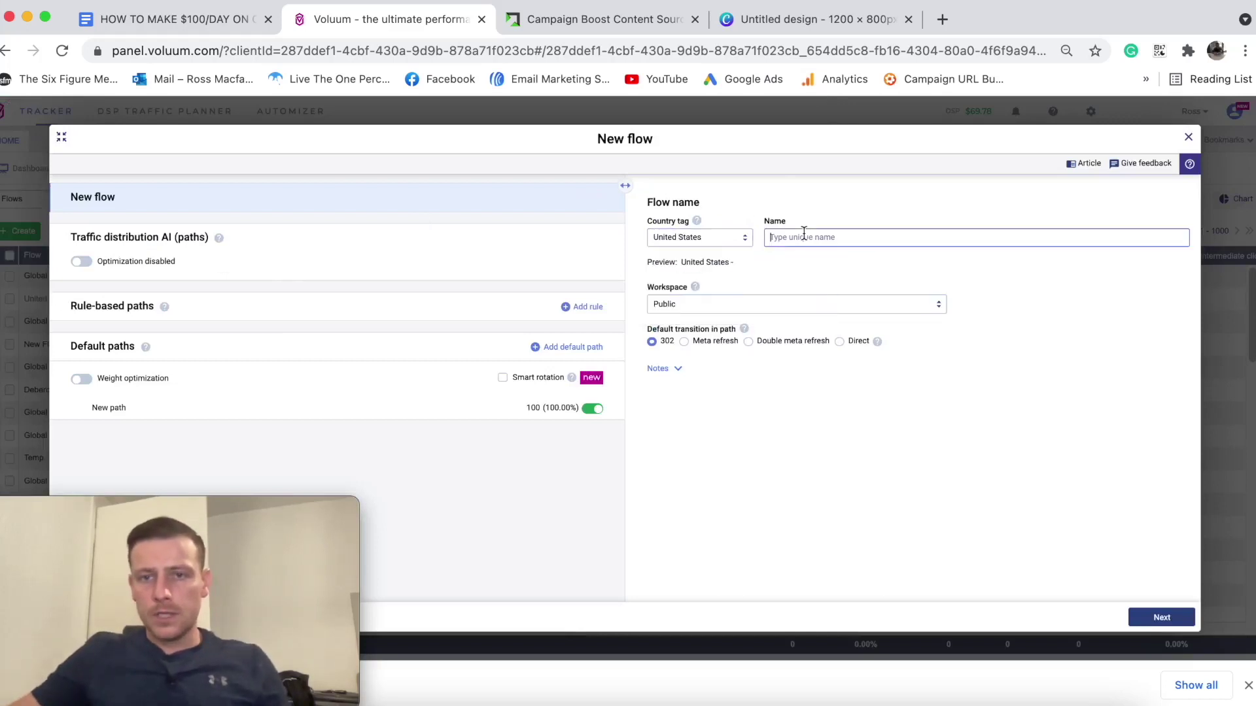
type("Rev - Cera- Diabetes Demo")
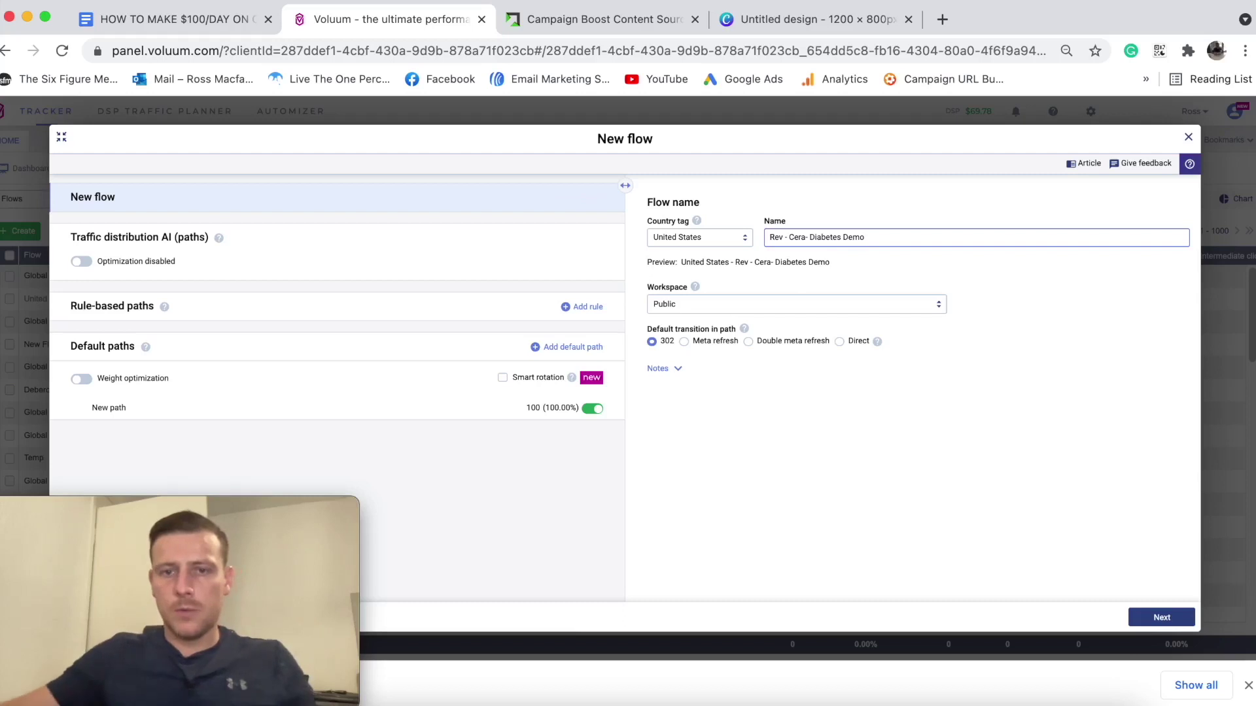
left_click(788, 304)
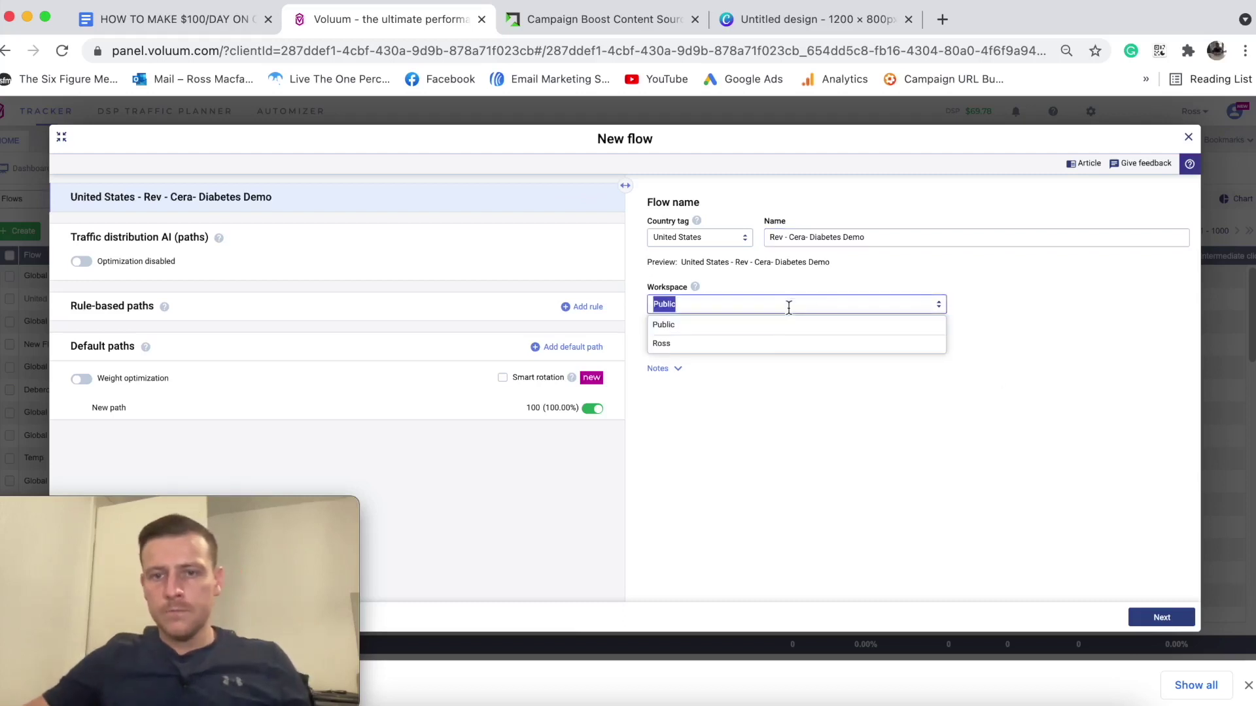
left_click(774, 341)
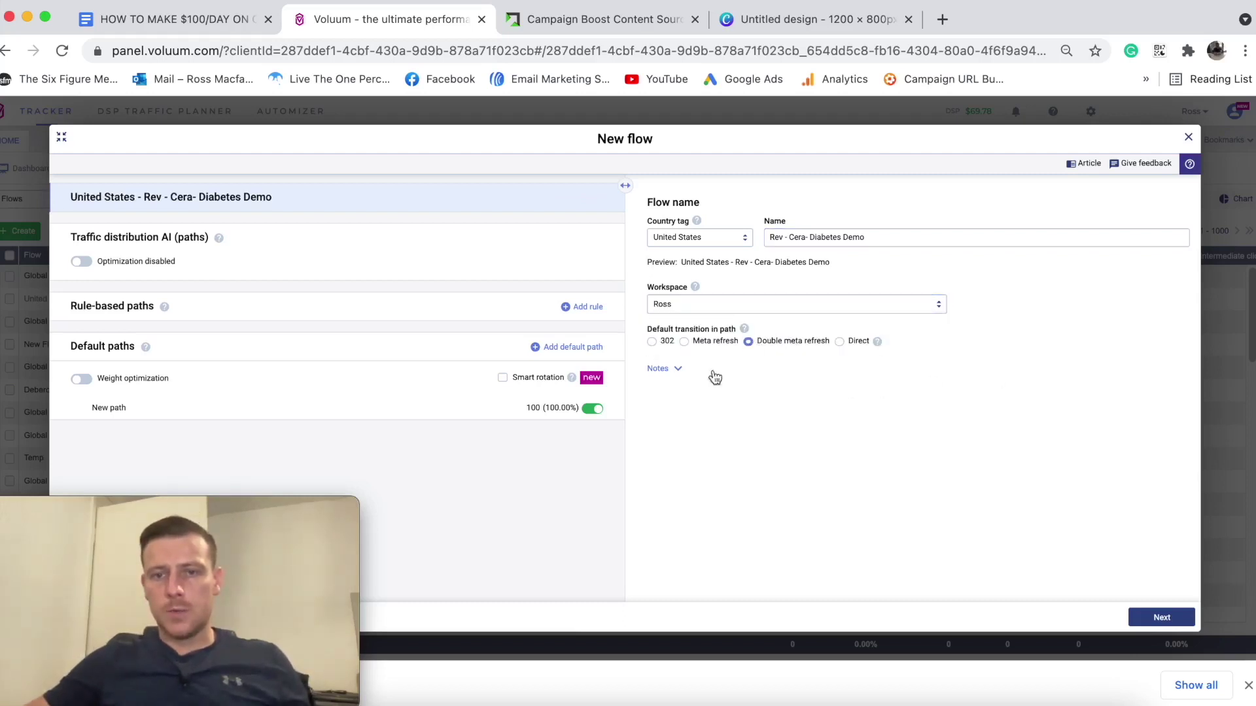
Rename the default path "Rev-Cera-Diabetes-Demo" and set its transition to offer to Double meta refresh.
left_click(269, 413)
left_click(705, 219)
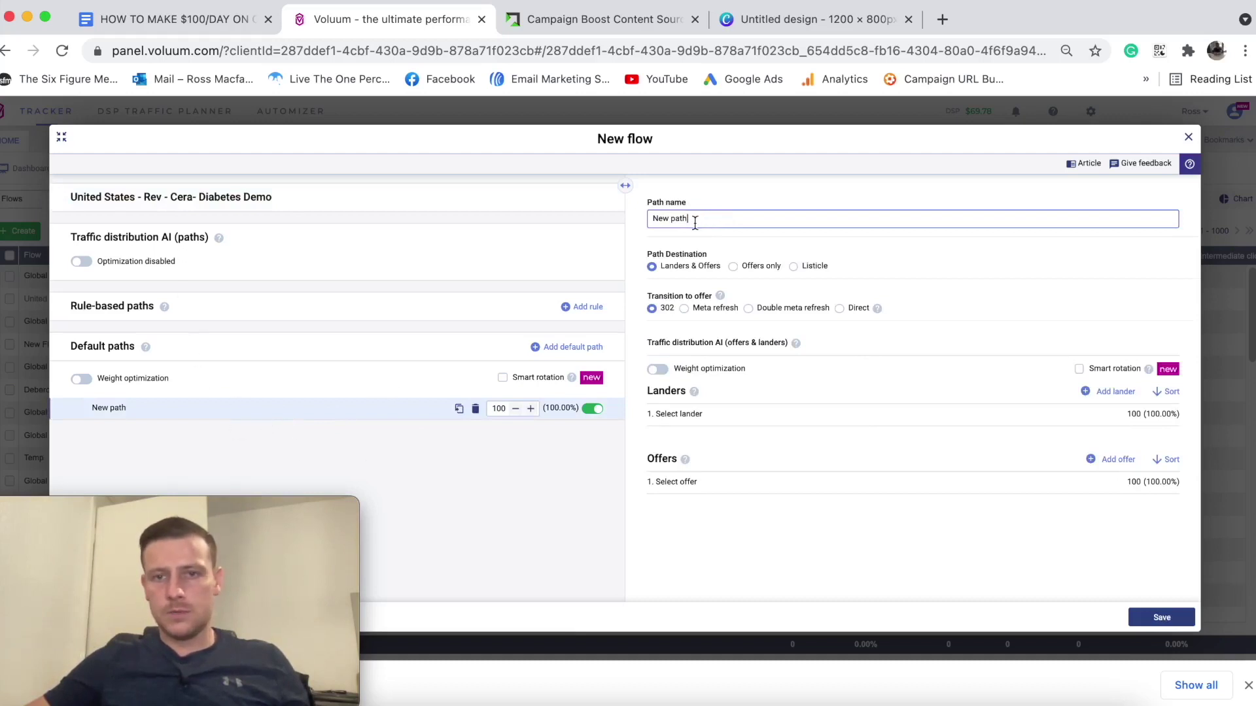
key("BackSpace")
key("BackSpace")
key("BackSpace")
key("BackSpace")
key("BackSpace")
type("re")
key("BackSpace")
key("BackSpace")
type("Rev-Cera-Diabetes-Demo")
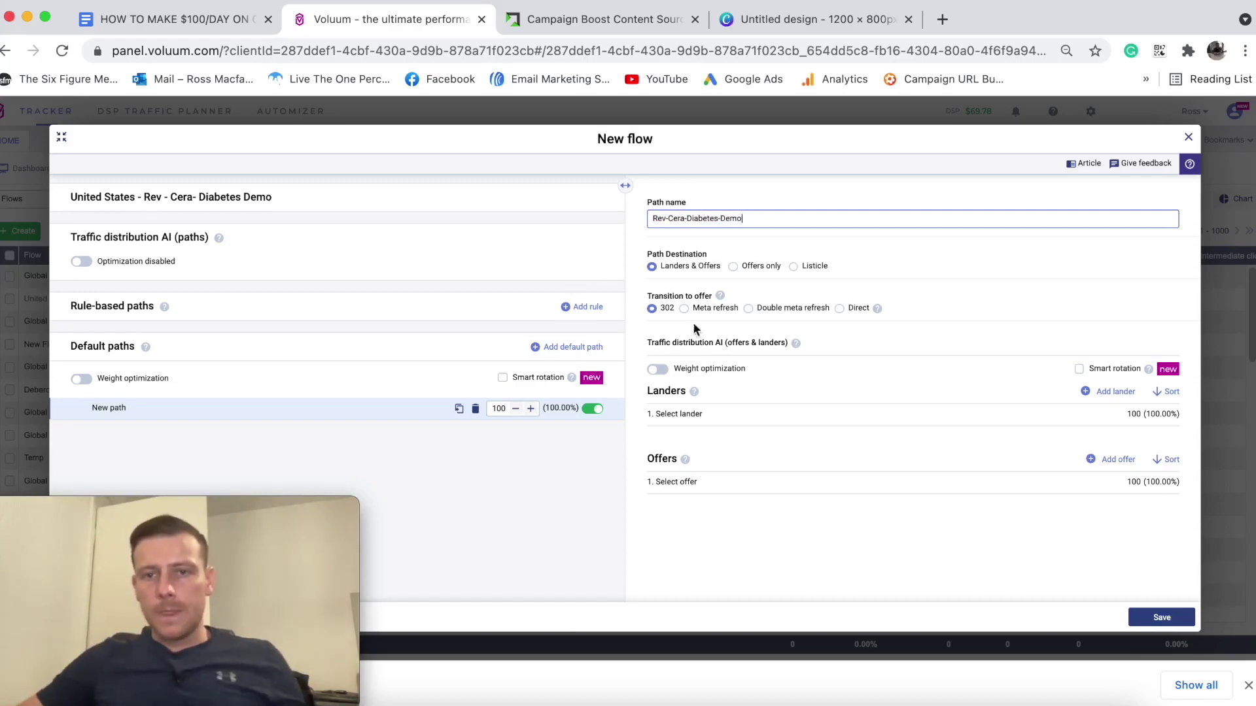
left_click(769, 312)
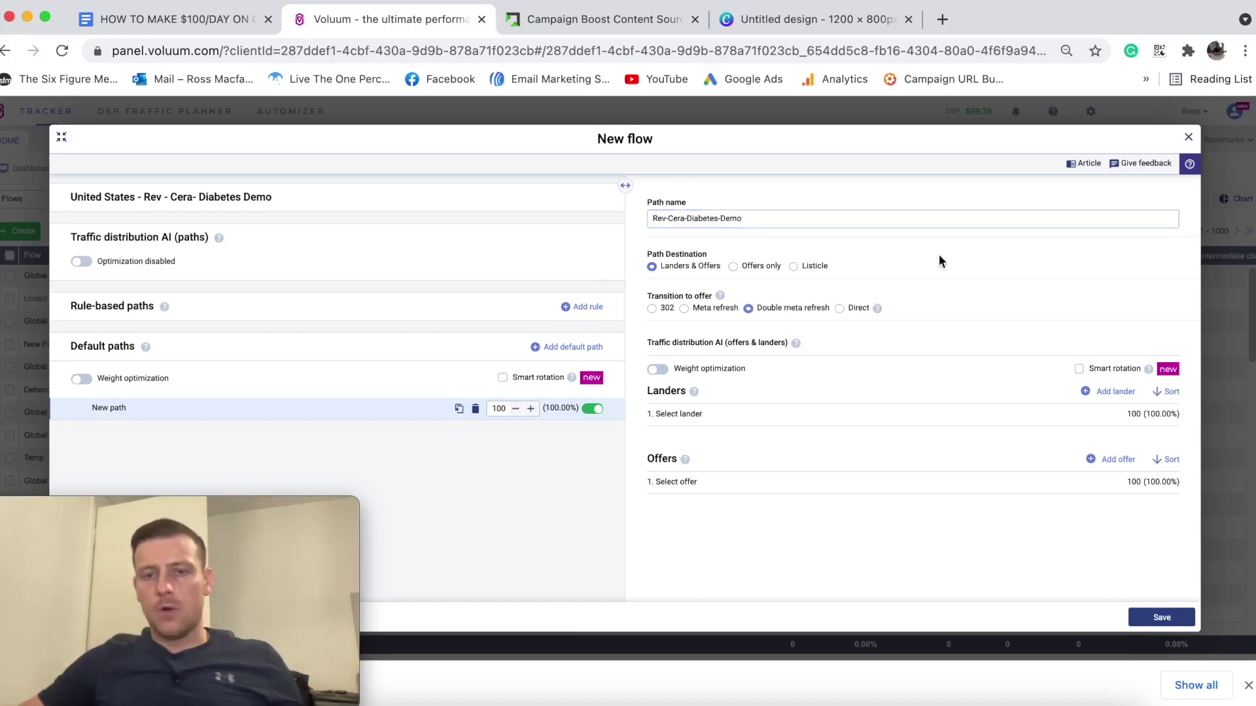
Assign the lander "United States - Revcontent - Ceracare- Diabetes - Demo" to the path.
left_click(728, 414)
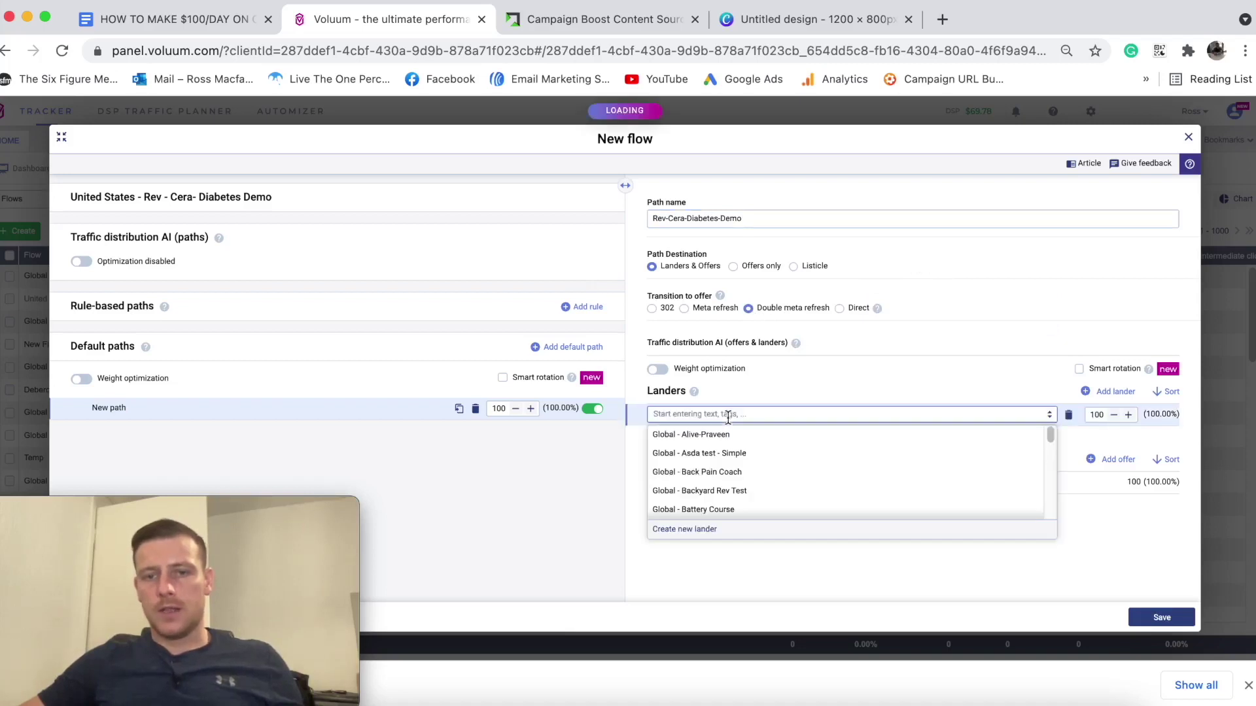
type("rev")
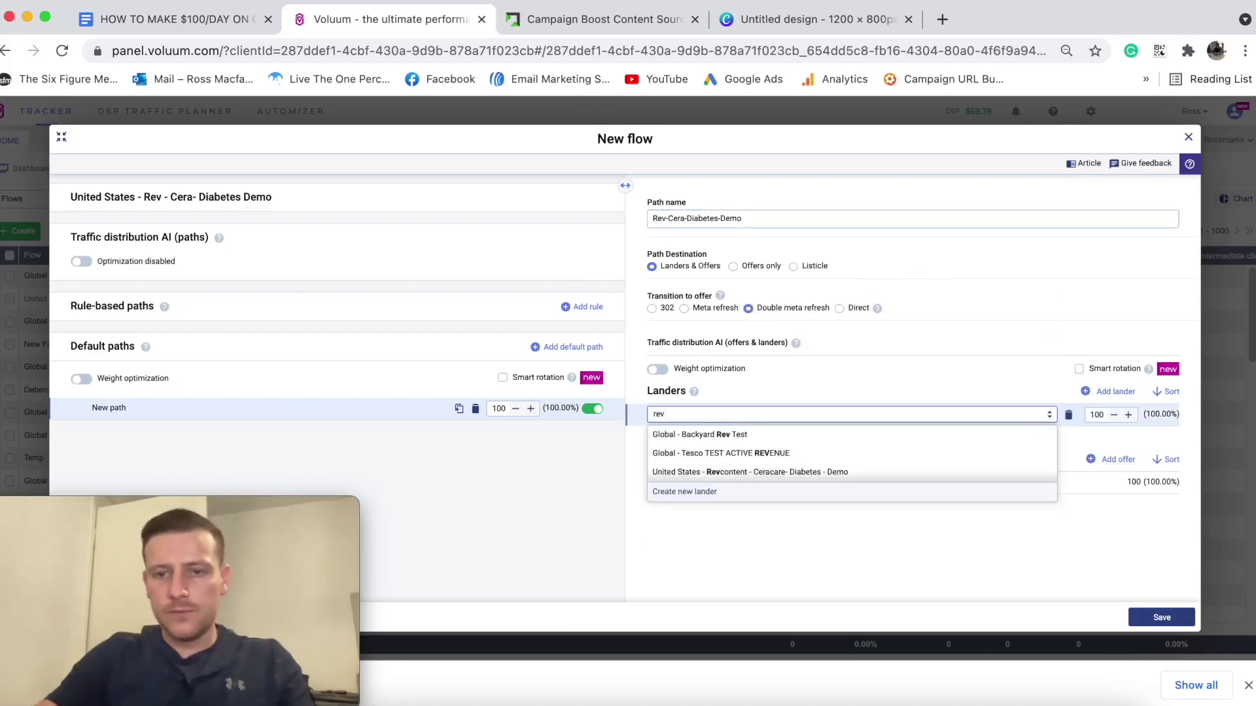
left_click(810, 472)
Assign the offer "ClickBank - United States - Revcontent - Ceracare Diabetes Examples" to the path and save the flow.
left_click(755, 496)
type("rev")
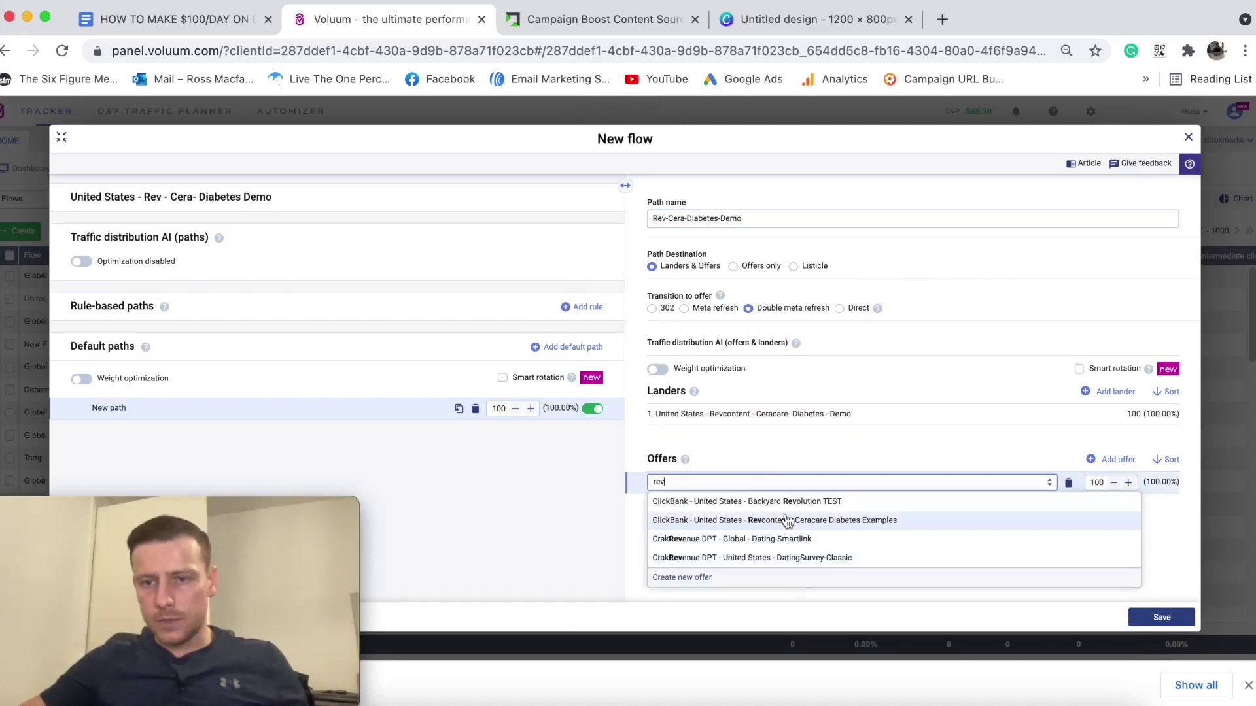
left_click(789, 521)
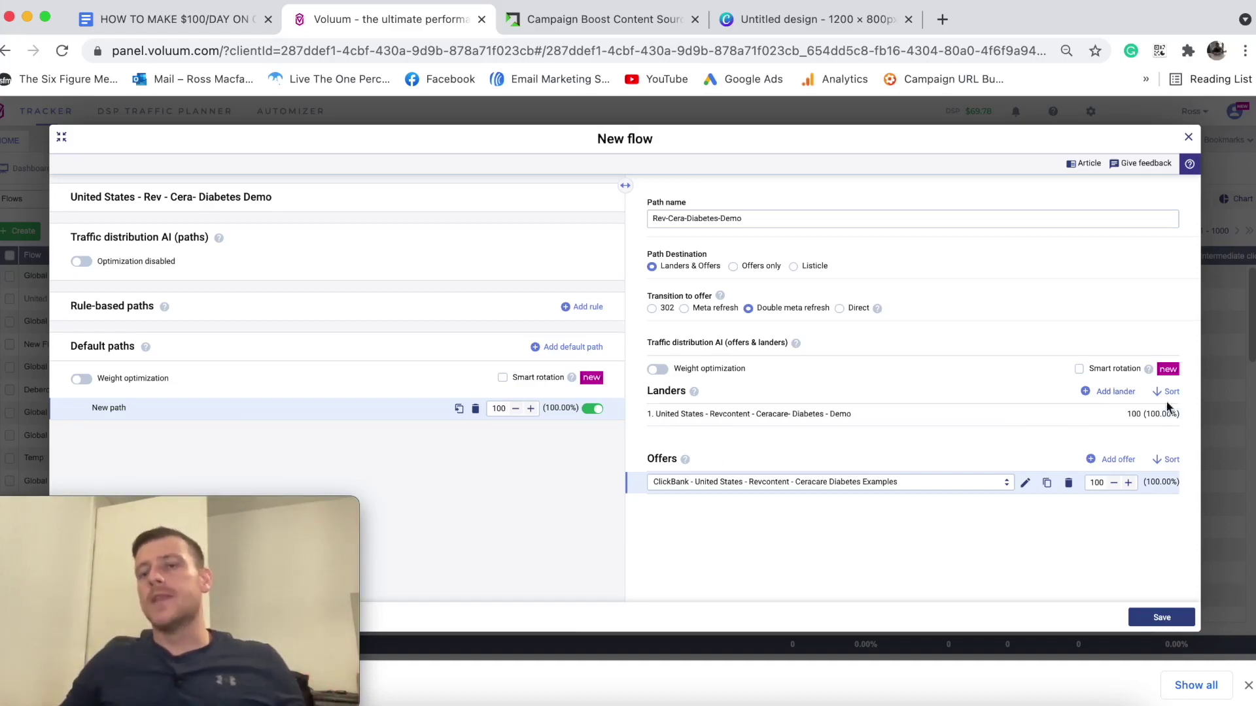
mouse_move(1152, 421)
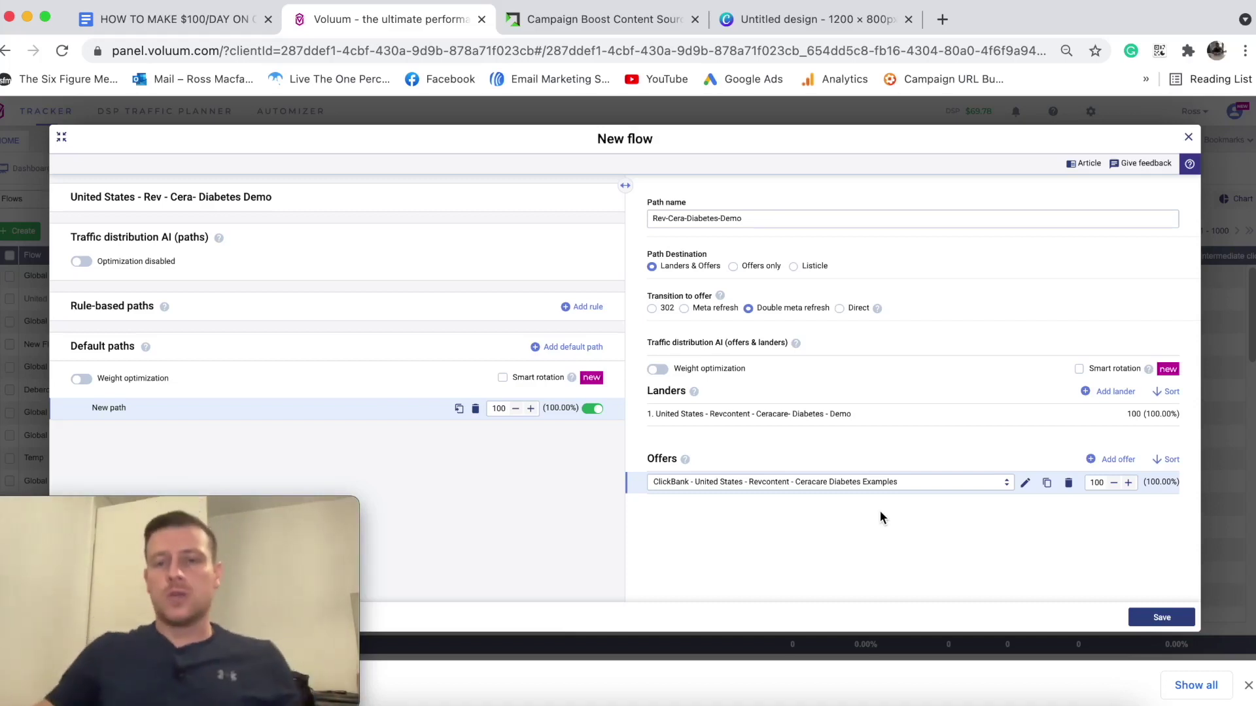
left_click(1162, 618)
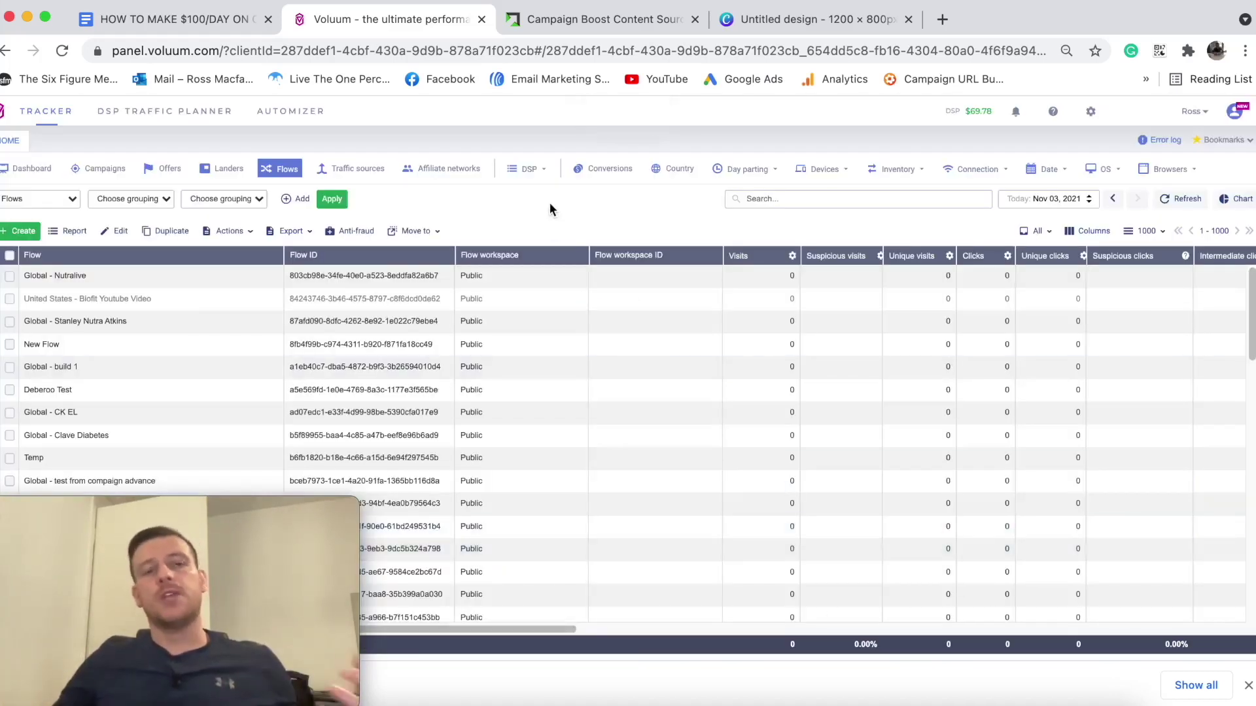
Start a new campaign in Voluum with Revcontent as its traffic source.
left_click(101, 169)
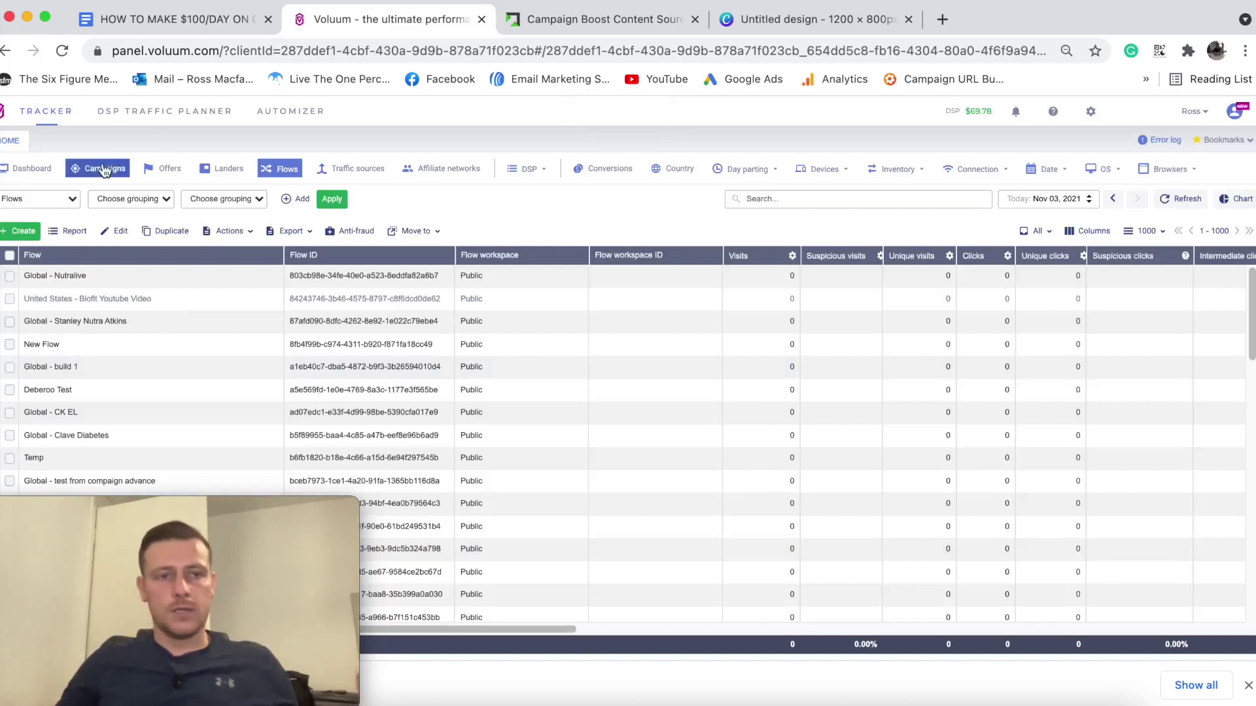
left_click(20, 231)
left_click(39, 257)
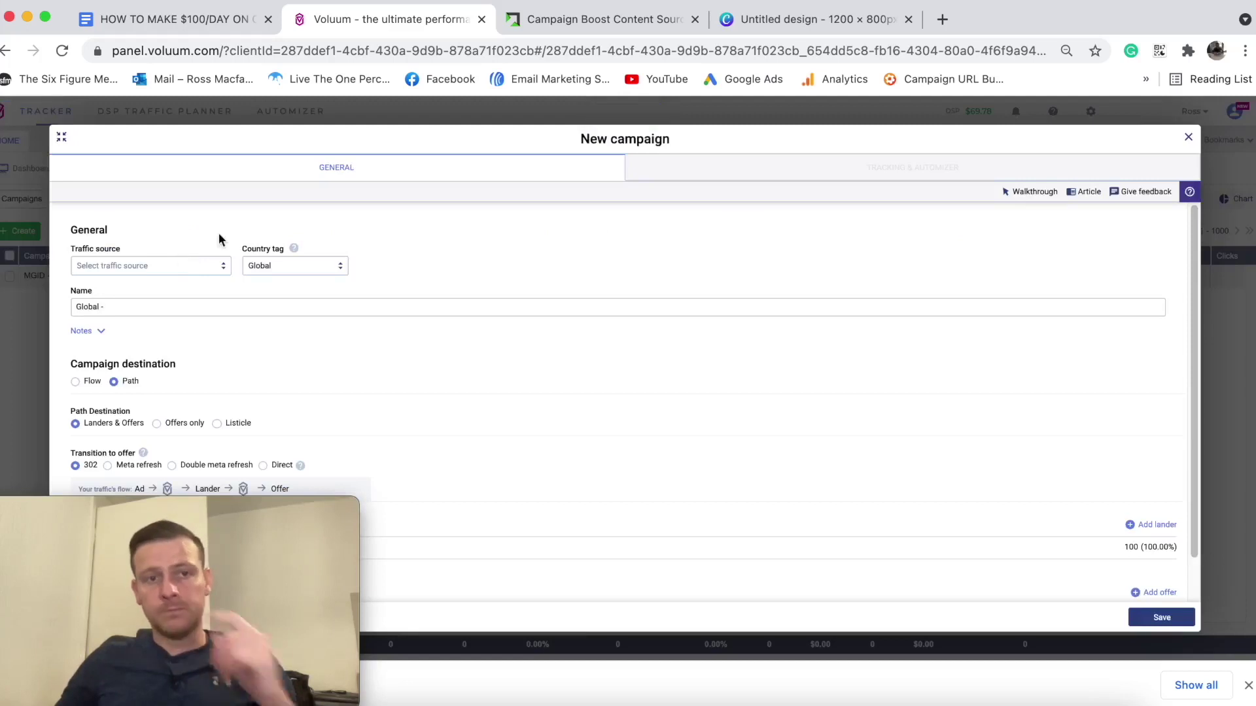
left_click(156, 261)
type("Rev")
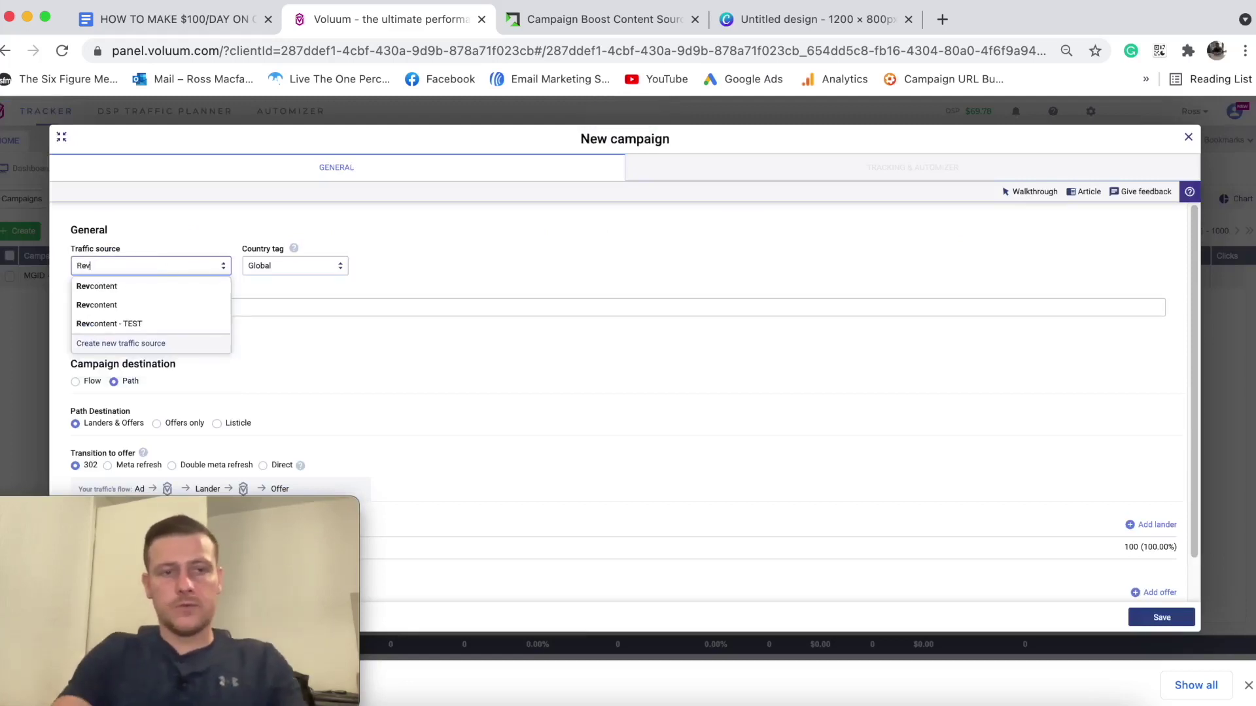
left_click(95, 287)
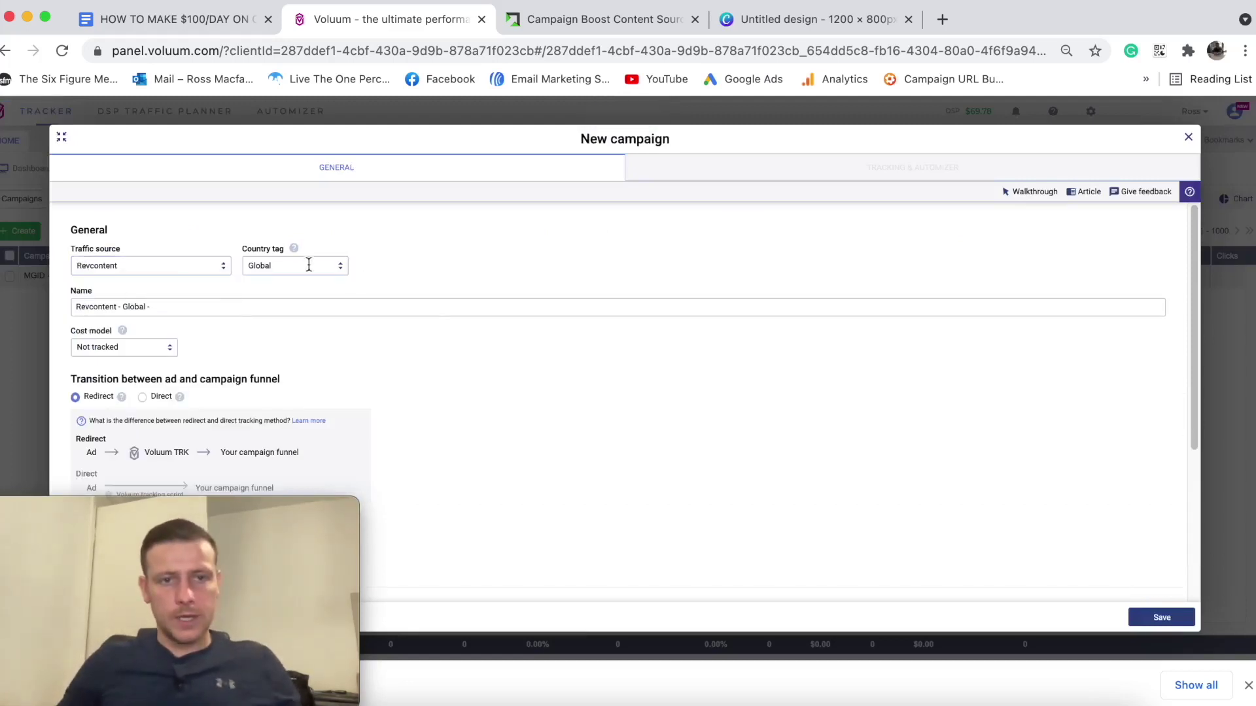
Set the campaign's country tag to United States.
left_click(307, 265)
type("united ")
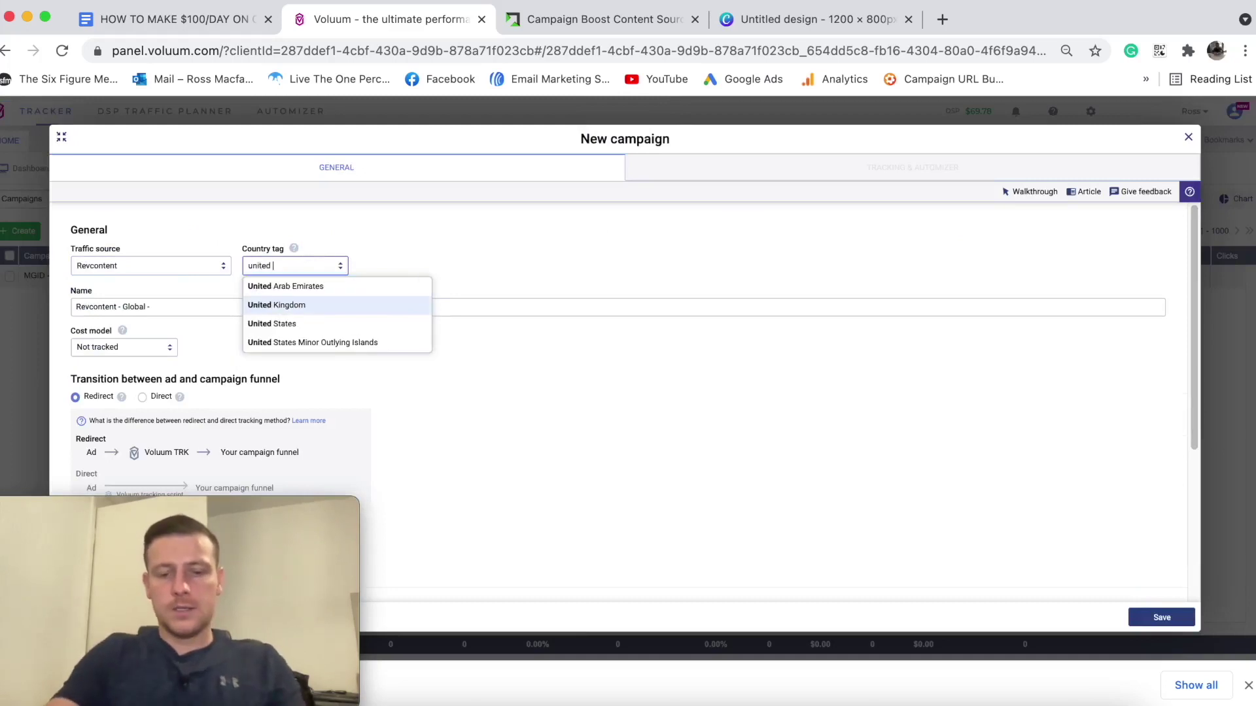
type("sa")
key("BackSpace")
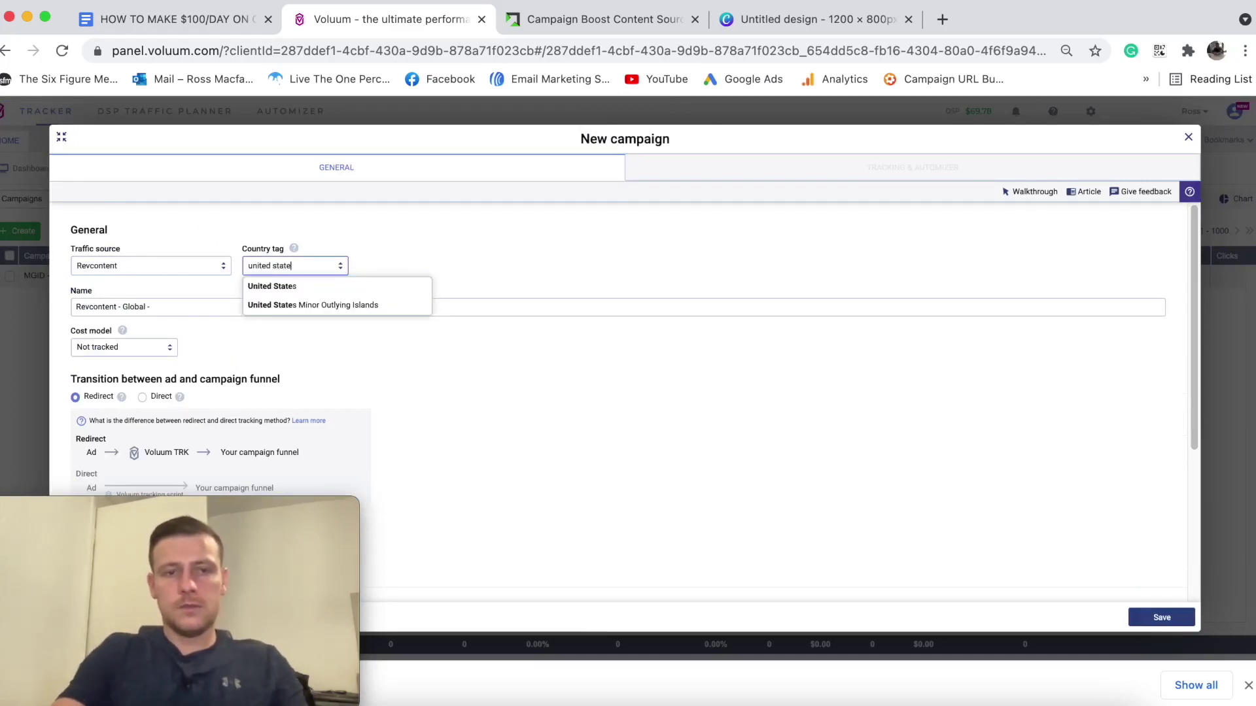
left_click(286, 289)
Name the new campaign "Revcontent - United States - Cera-Diabetes-Demo".
left_click(213, 309)
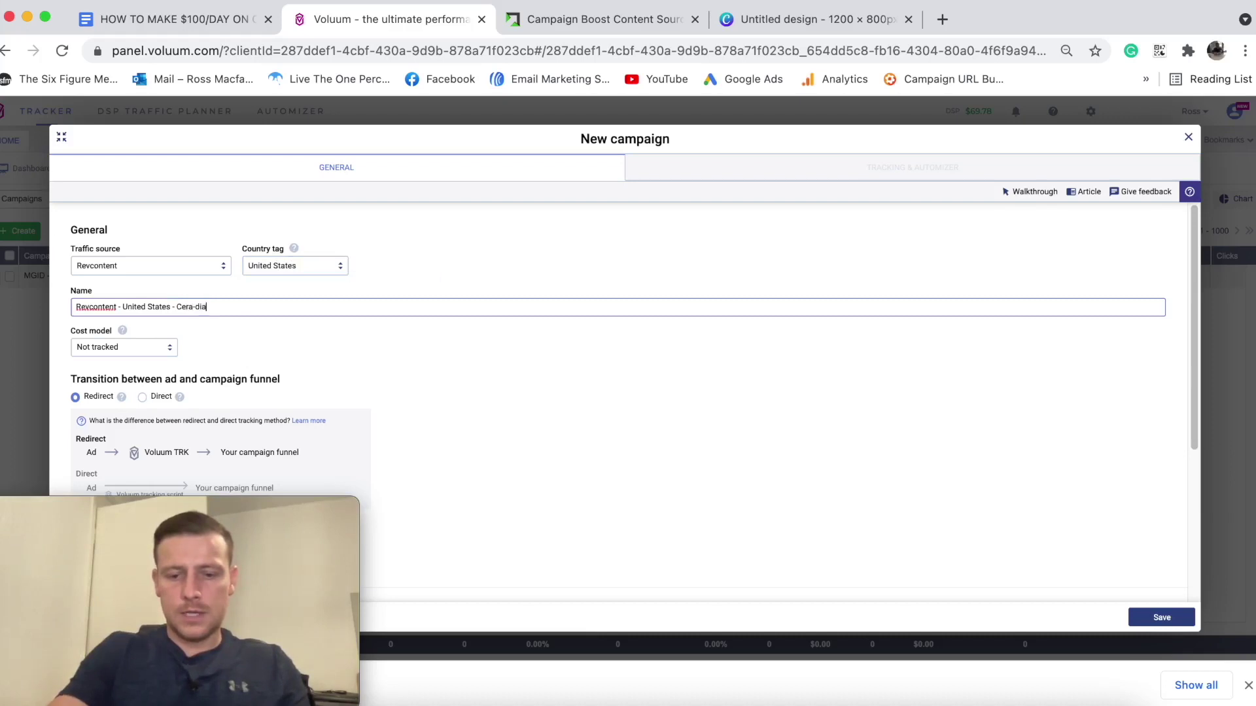
key("BackSpace")
key("BackSpace")
key("BackSpace")
key("BackSpace")
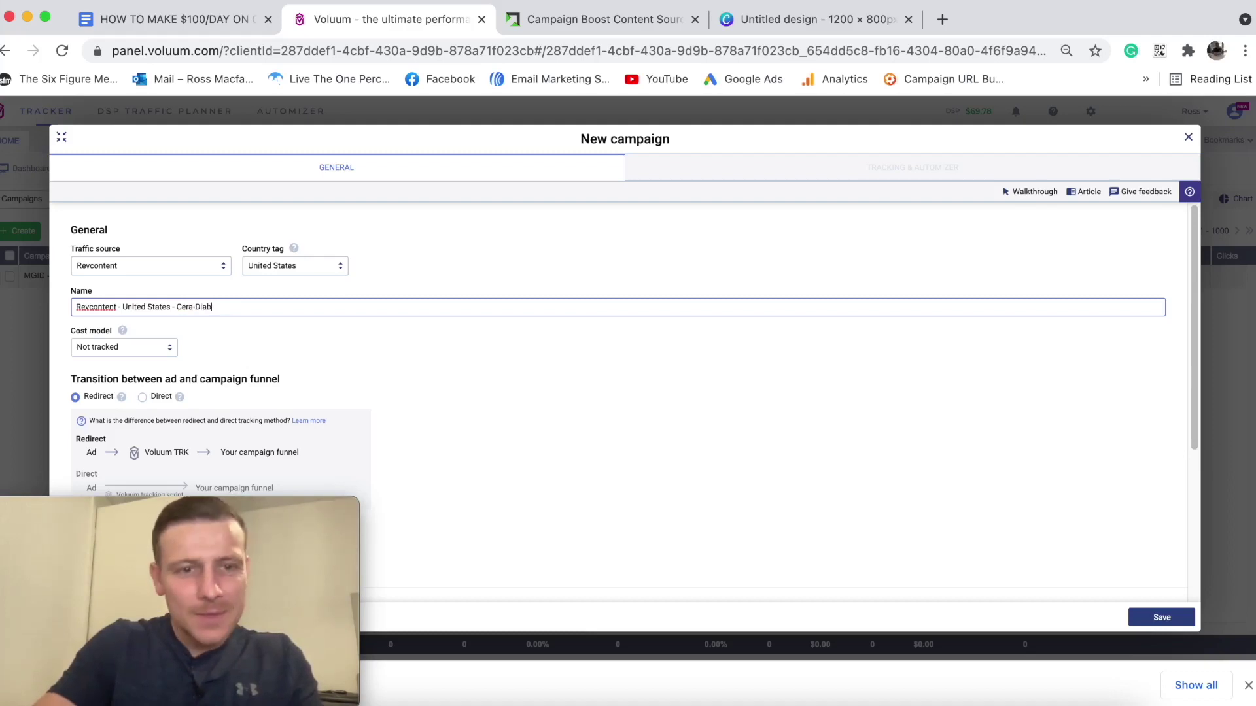
type("es-")
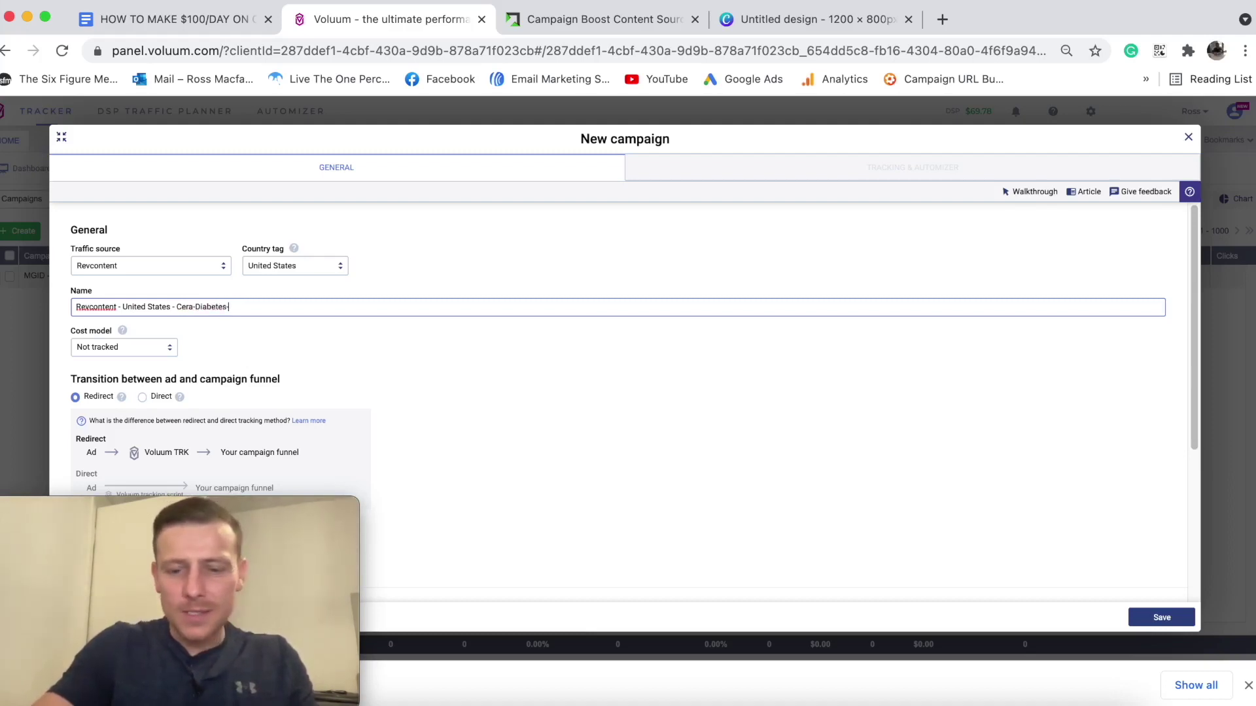
type("Demo")
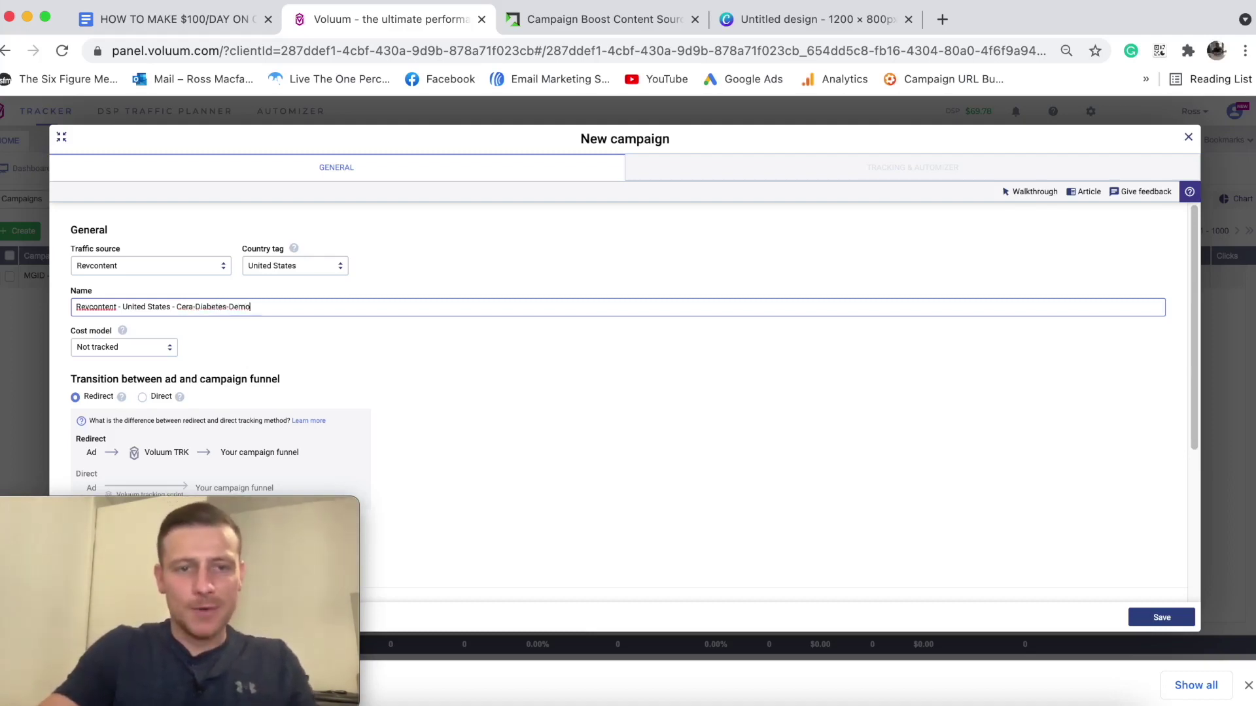
Set the campaign destination to the flow "United States - Rev - Cera- Diabetes Demo" and save the campaign.
scroll(320, 355, "down", 5)
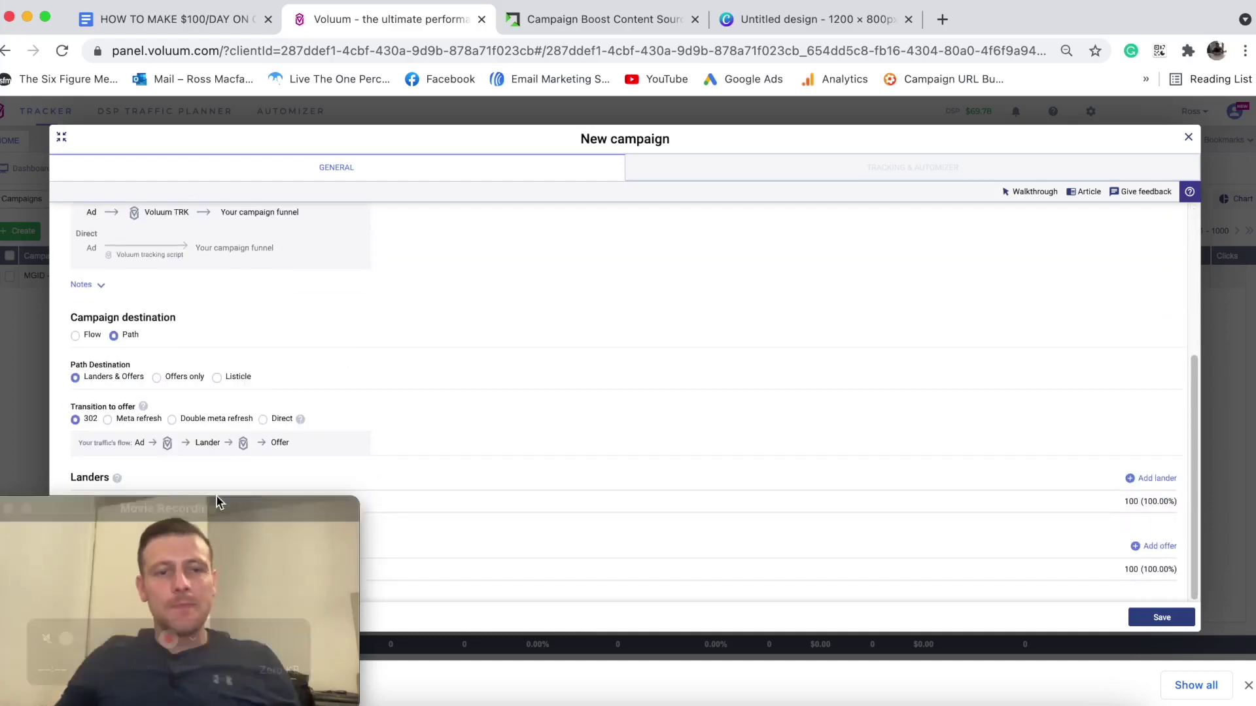
left_click_drag(347, 510, 1110, 498)
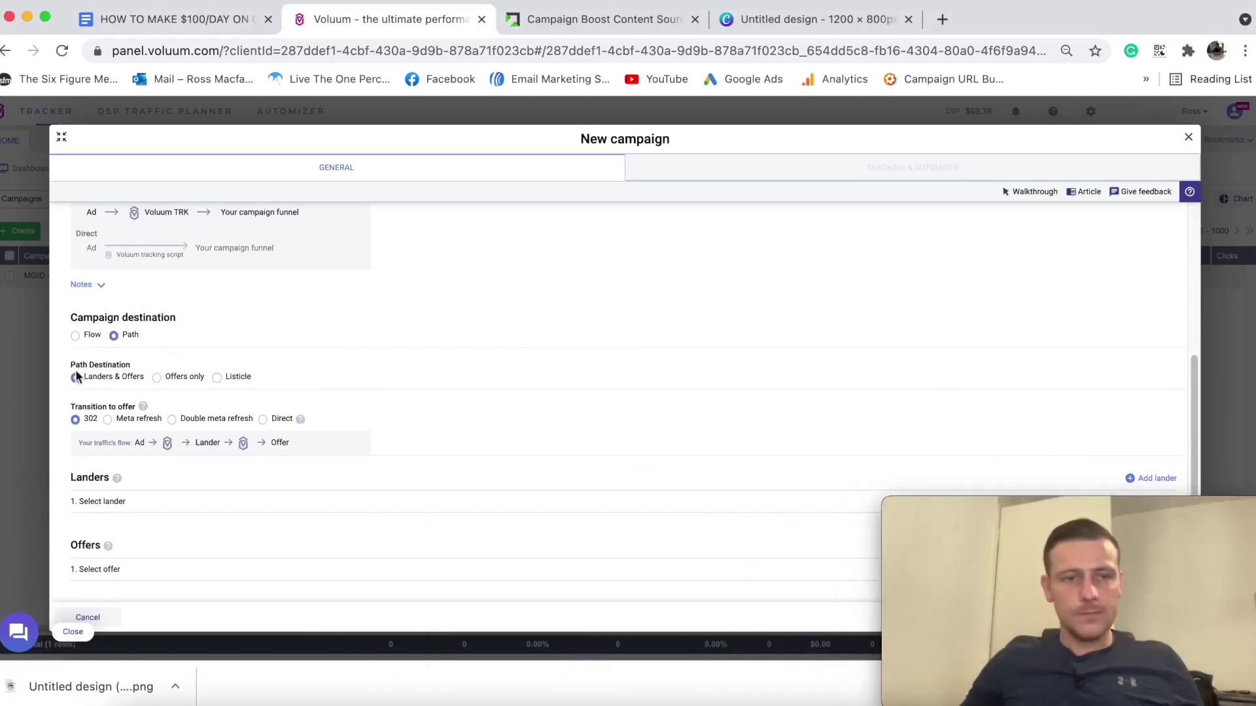
left_click(77, 337)
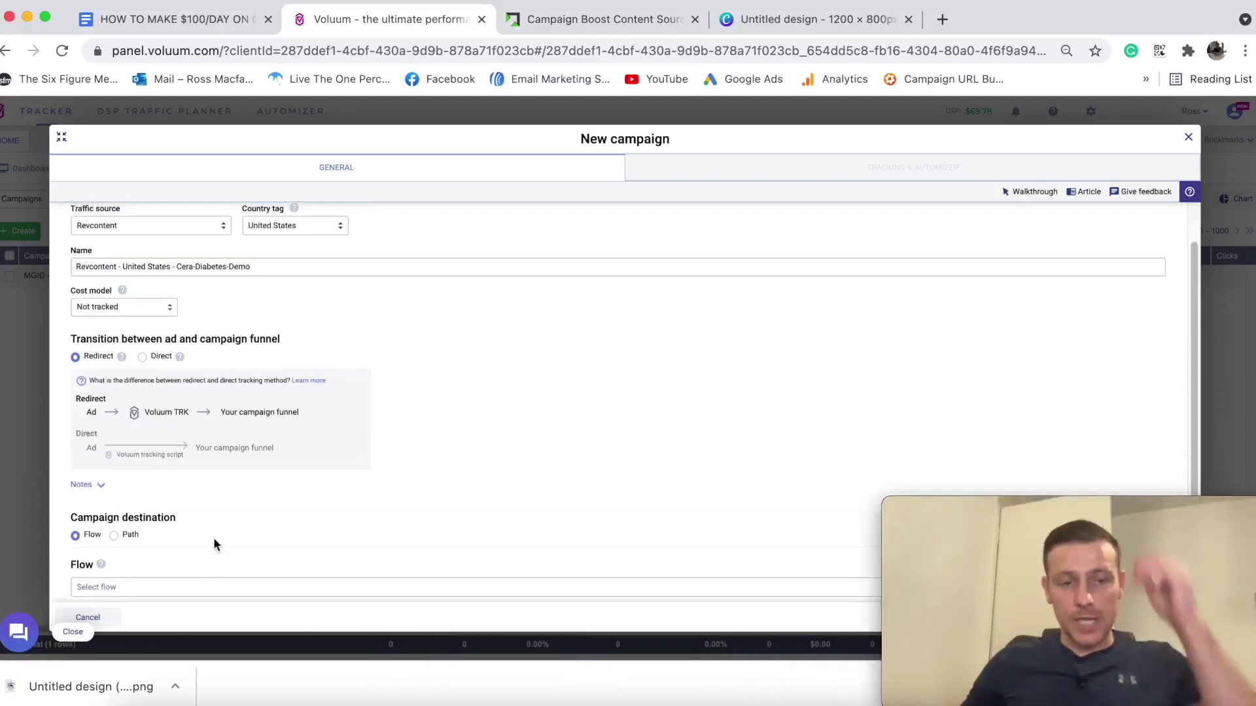
left_click(167, 587)
type("Rev")
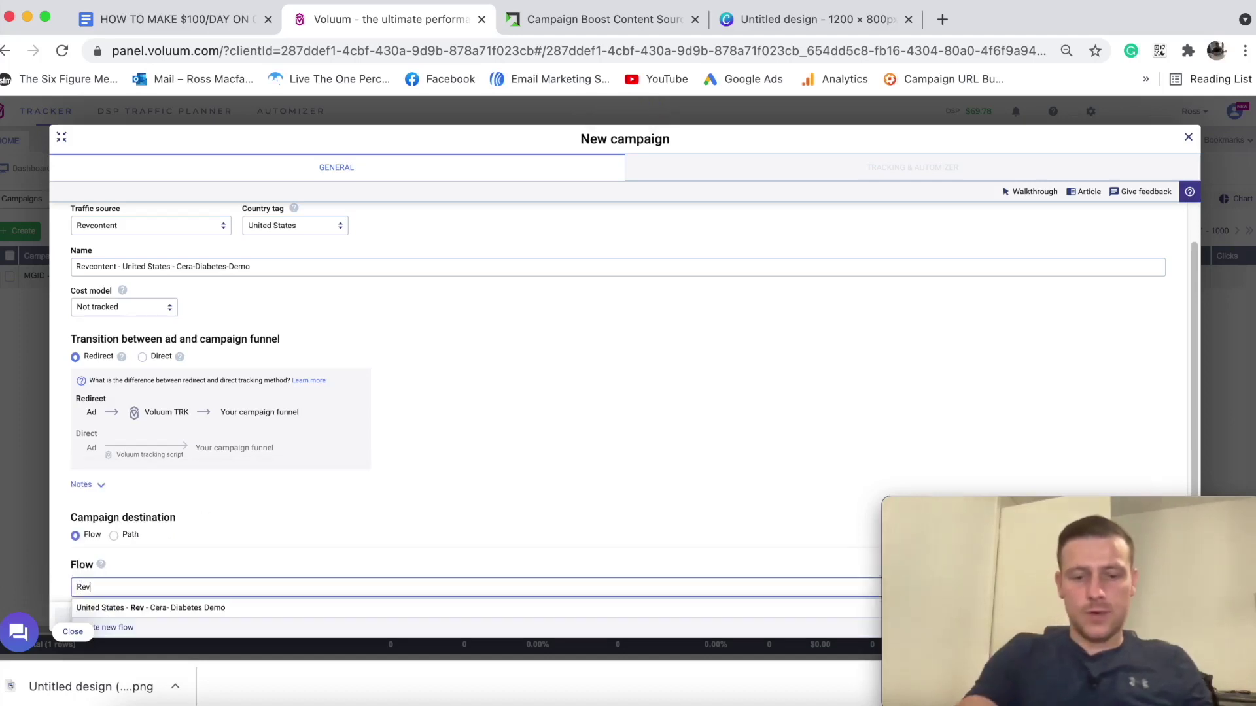
left_click(166, 609)
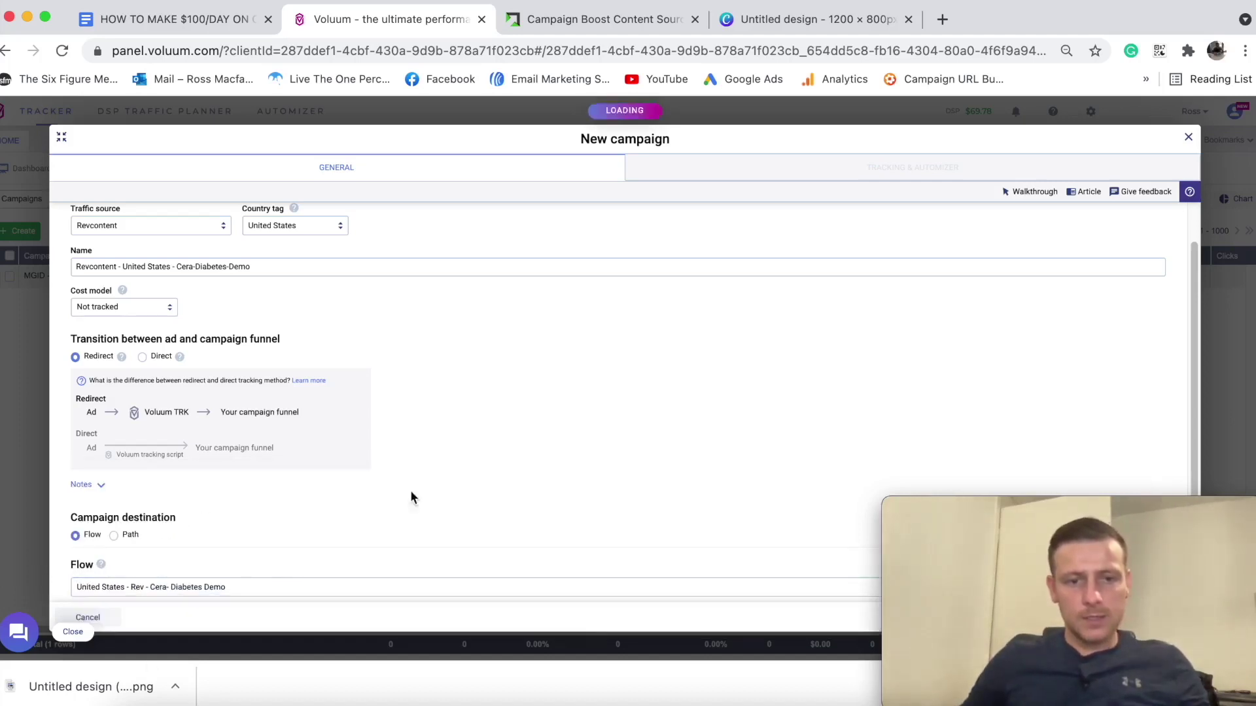
left_click_drag(1144, 511, 243, 515)
left_click(744, 390)
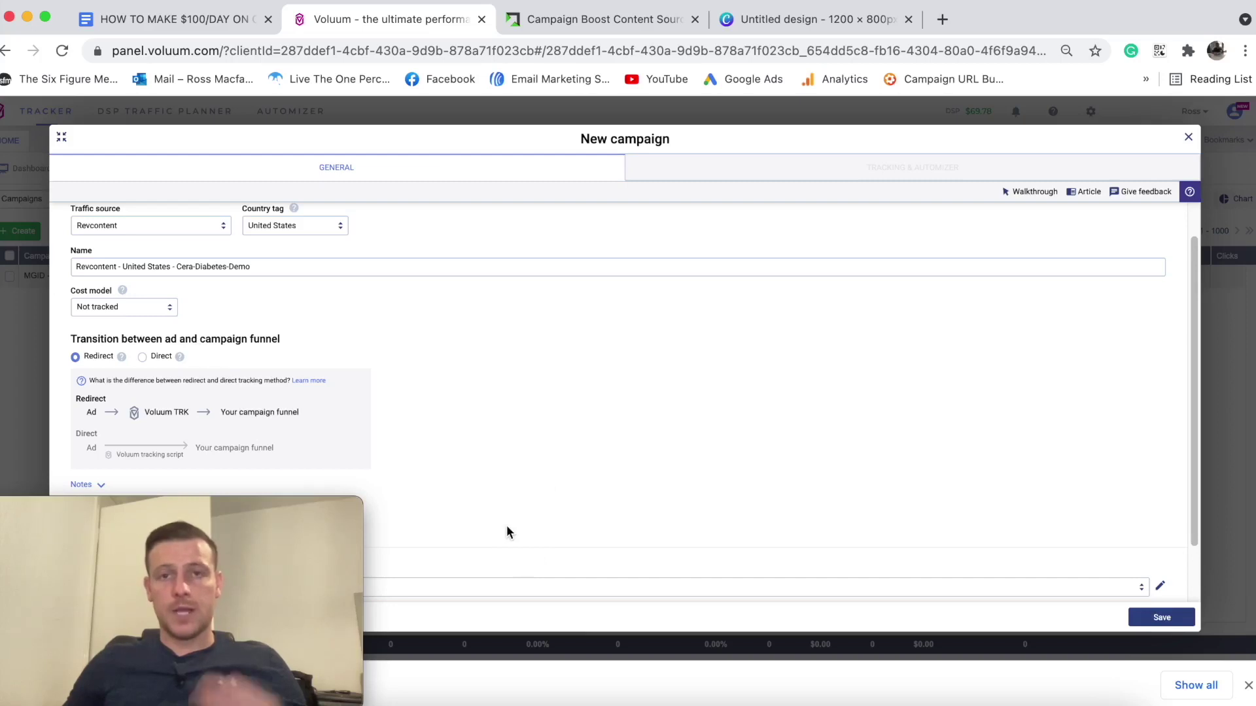
left_click(1168, 619)
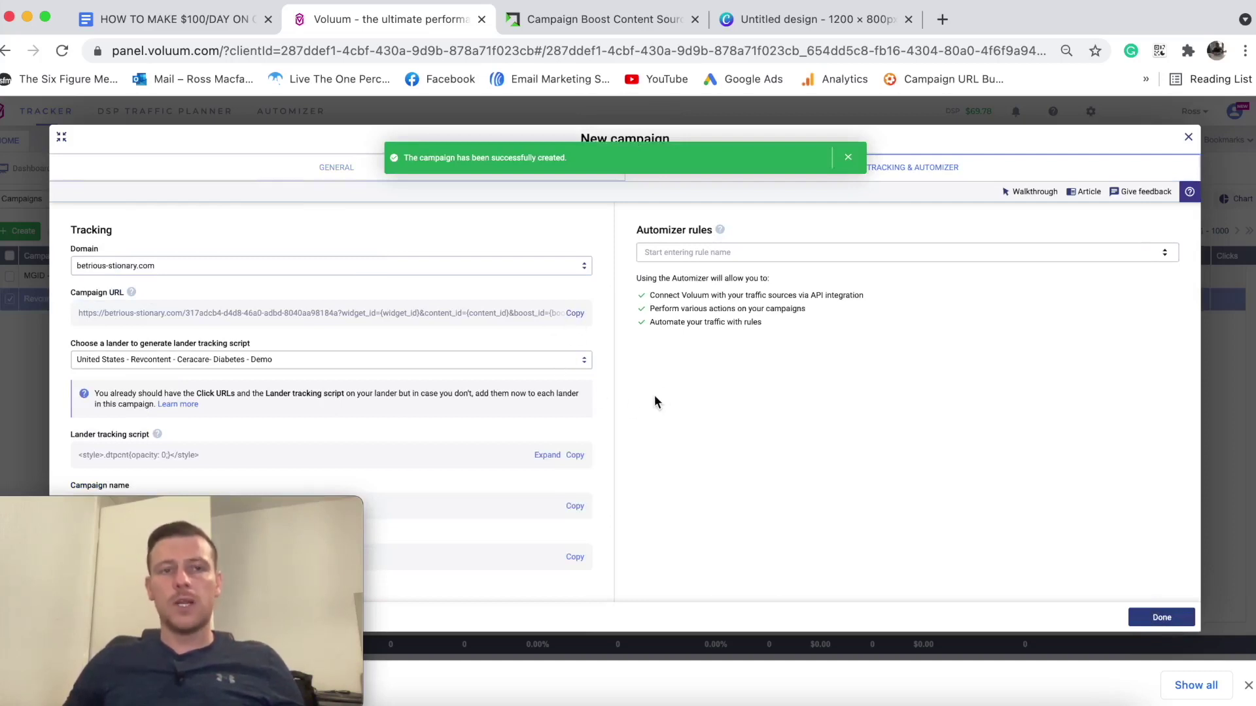
Switch to the Google Docs plan and review the outline's steps on the funnel, the Voluum tracker and the Revcontent campaign.
left_click(176, 20)
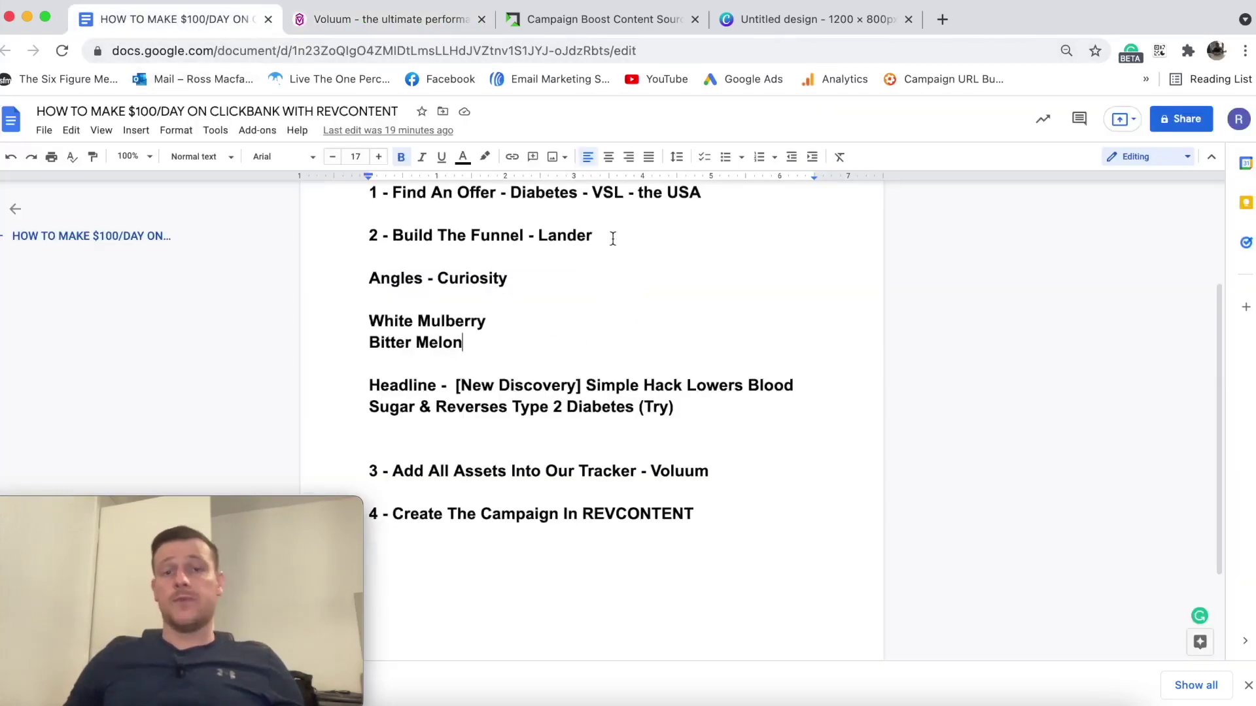
scroll(657, 376, "up", 1)
scroll(657, 377, "down", 1)
scroll(657, 377, "up", 3)
scroll(686, 332, "down", 5)
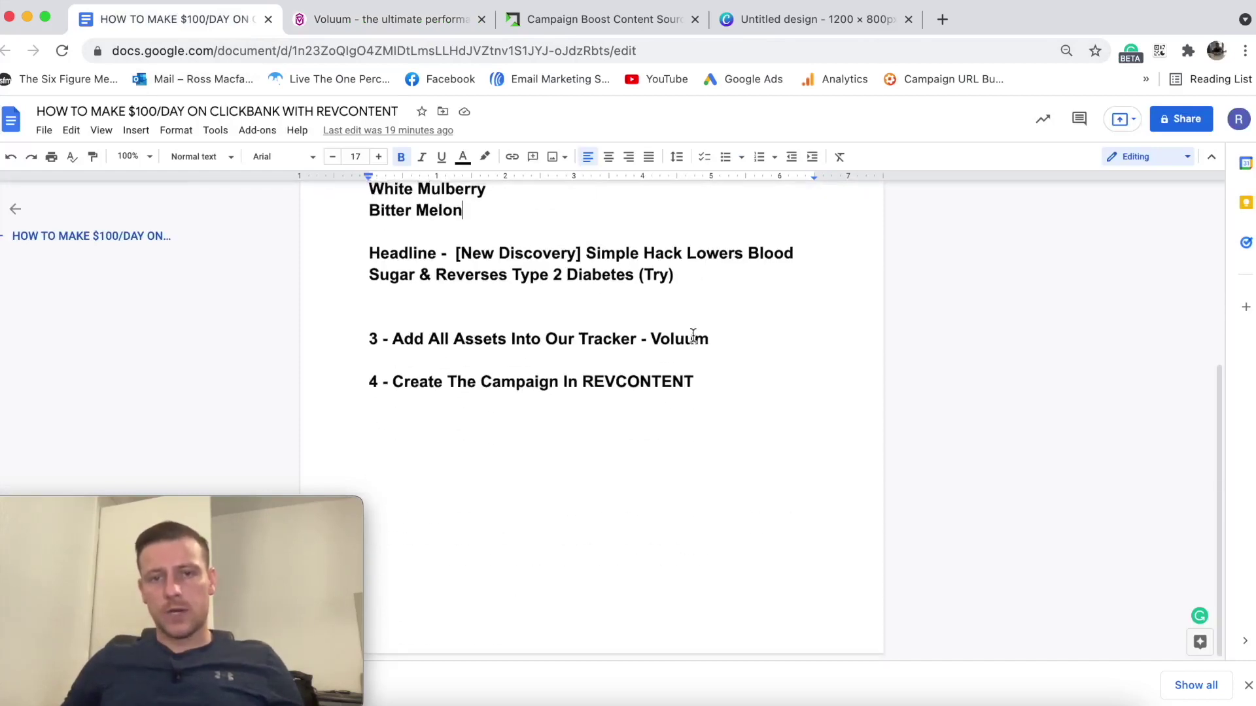
scroll(693, 335, "up", 2)
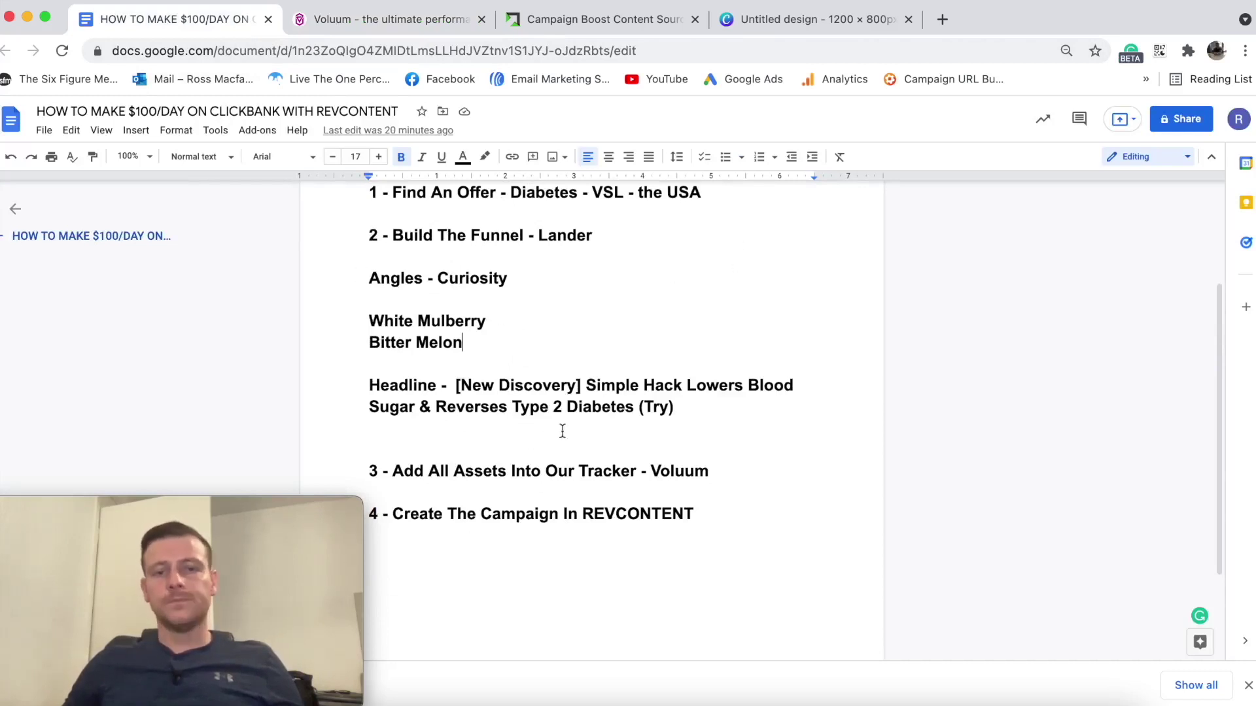
left_click(703, 457)
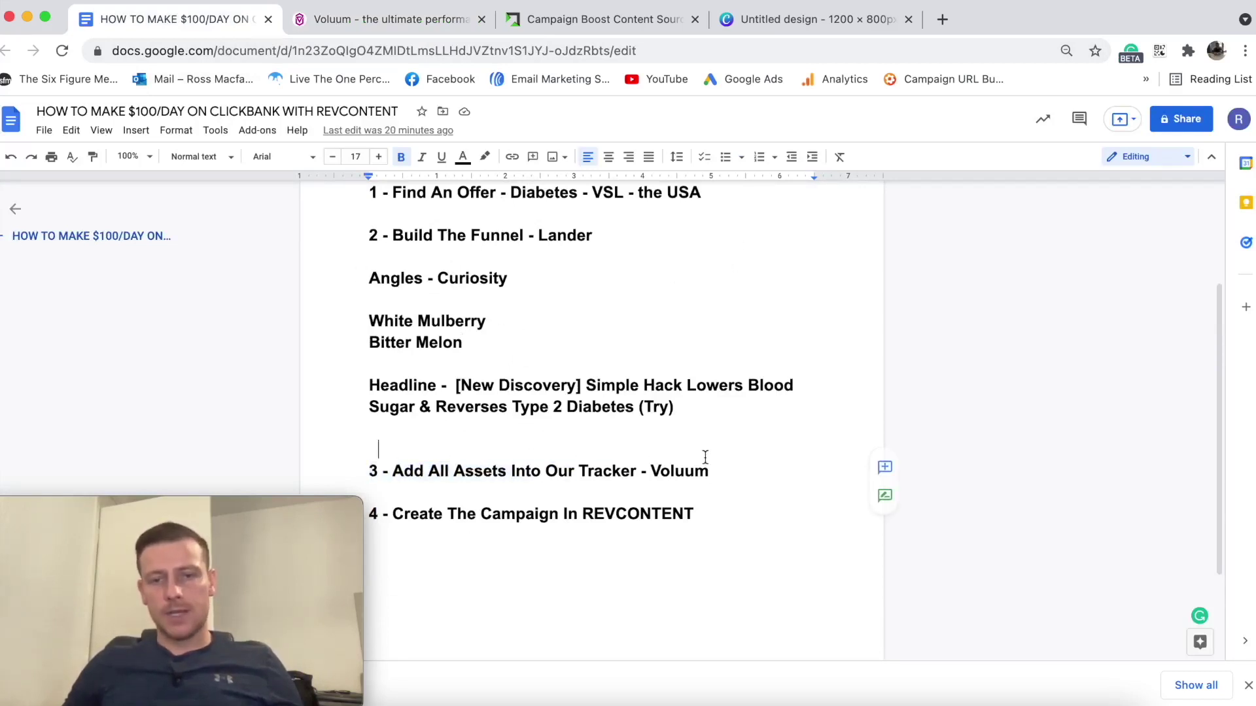
scroll(443, 454, "down", 2)
left_click_drag(365, 401, 730, 400)
left_click(730, 400)
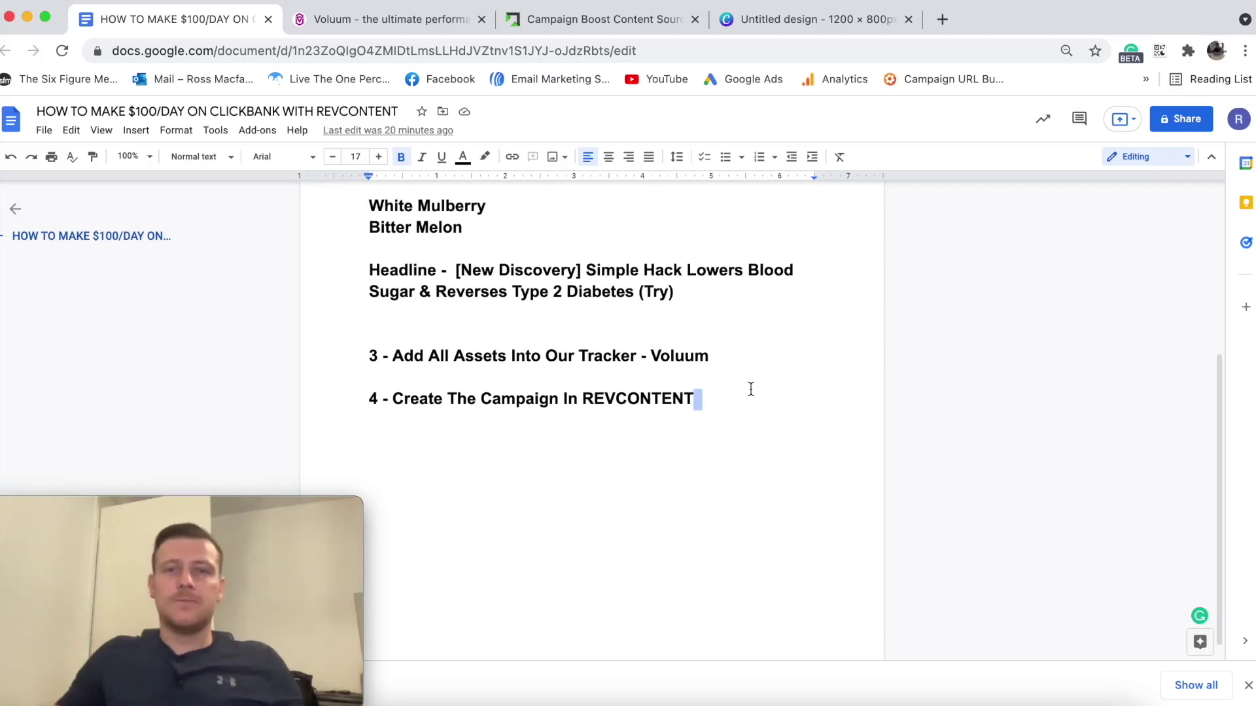
Copy the campaign URL from Voluum into the destination URL of the new Revcontent ad content, replacing the placeholder, and submit it.
left_click(586, 19)
scroll(726, 252, "up", 6)
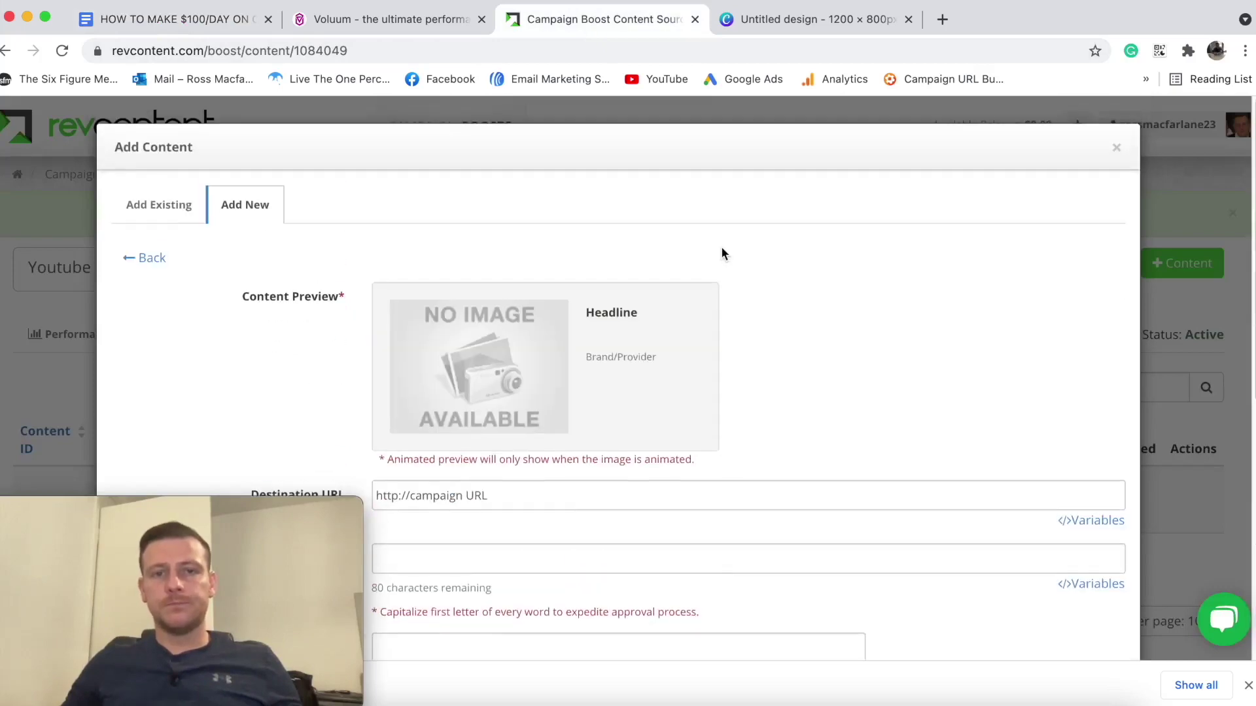
left_click(145, 257)
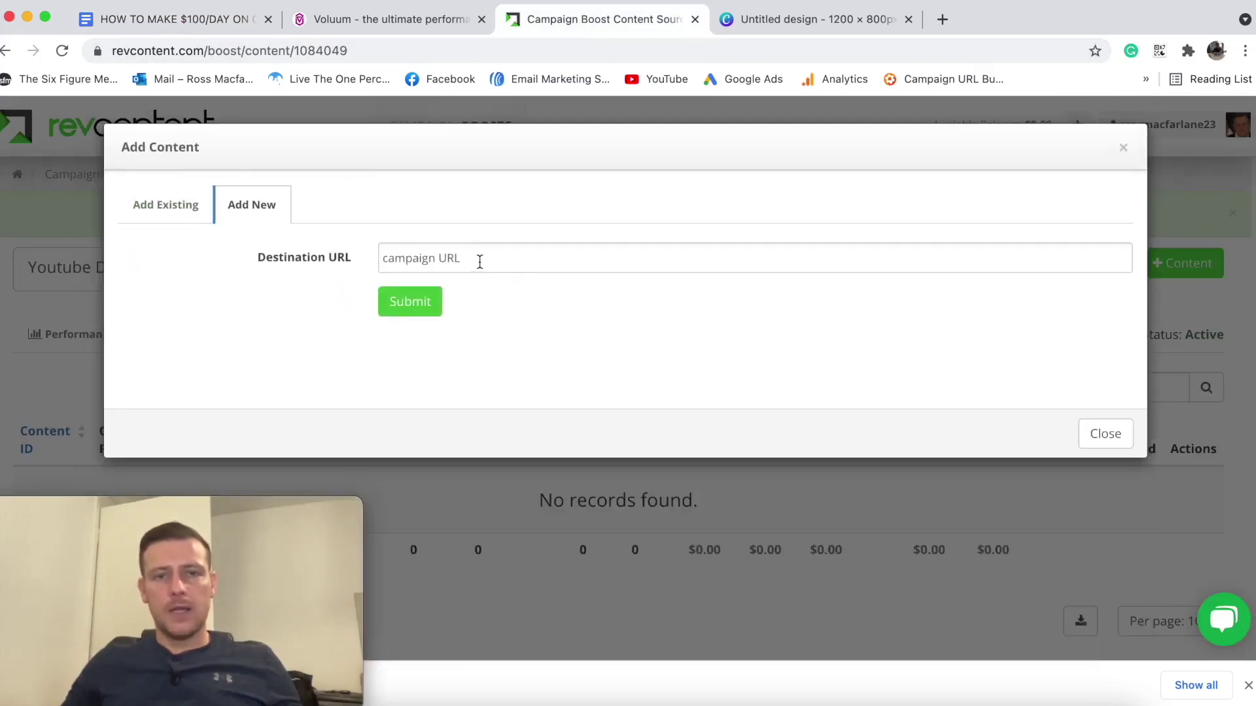
left_click(384, 26)
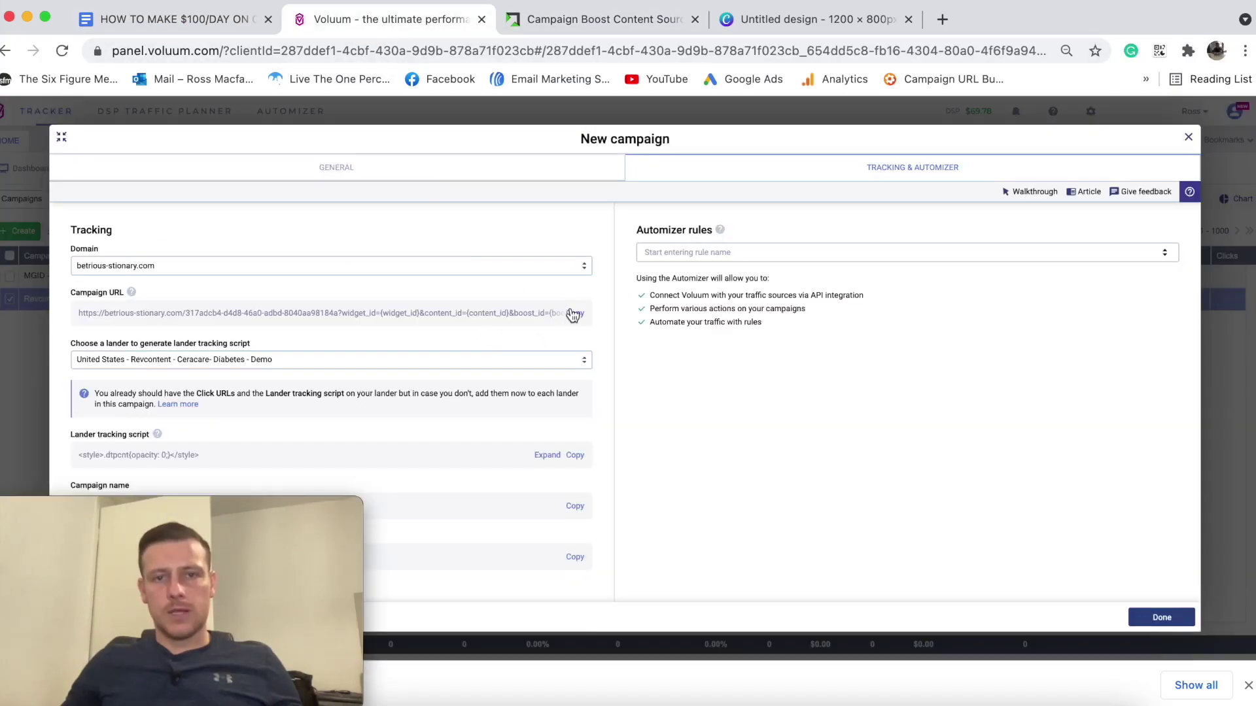
left_click(581, 16)
left_click(474, 258)
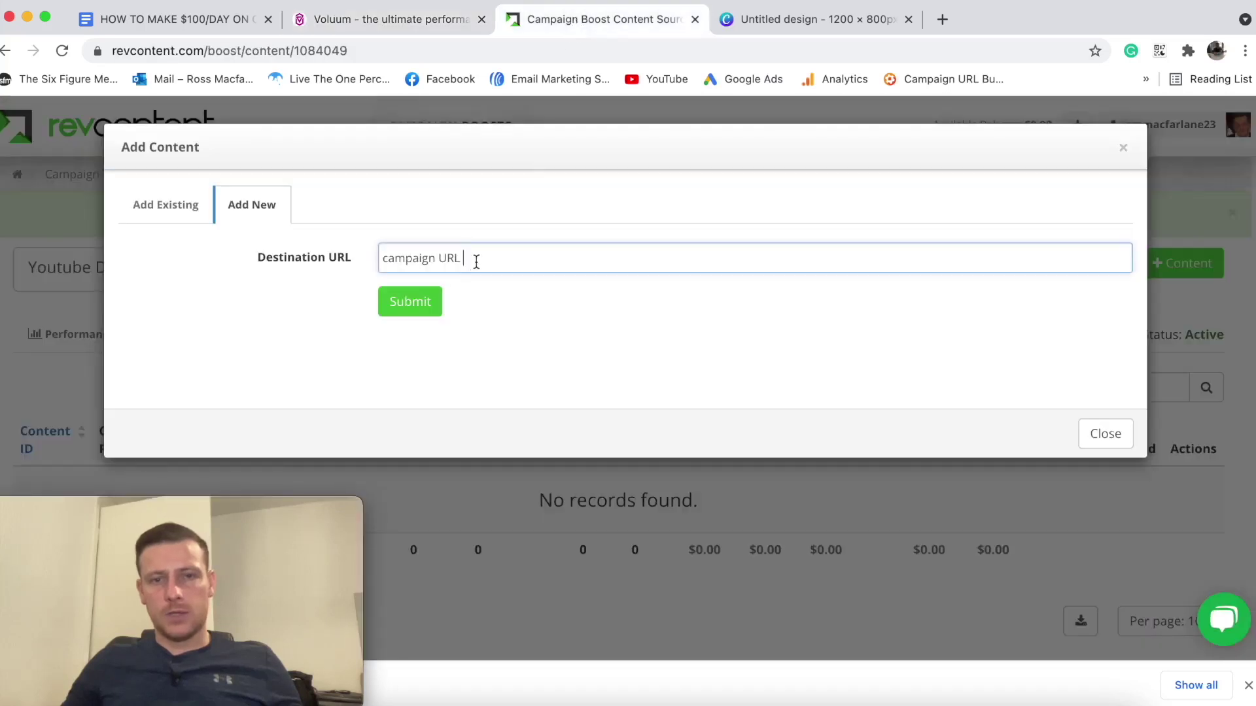
key("super+v")
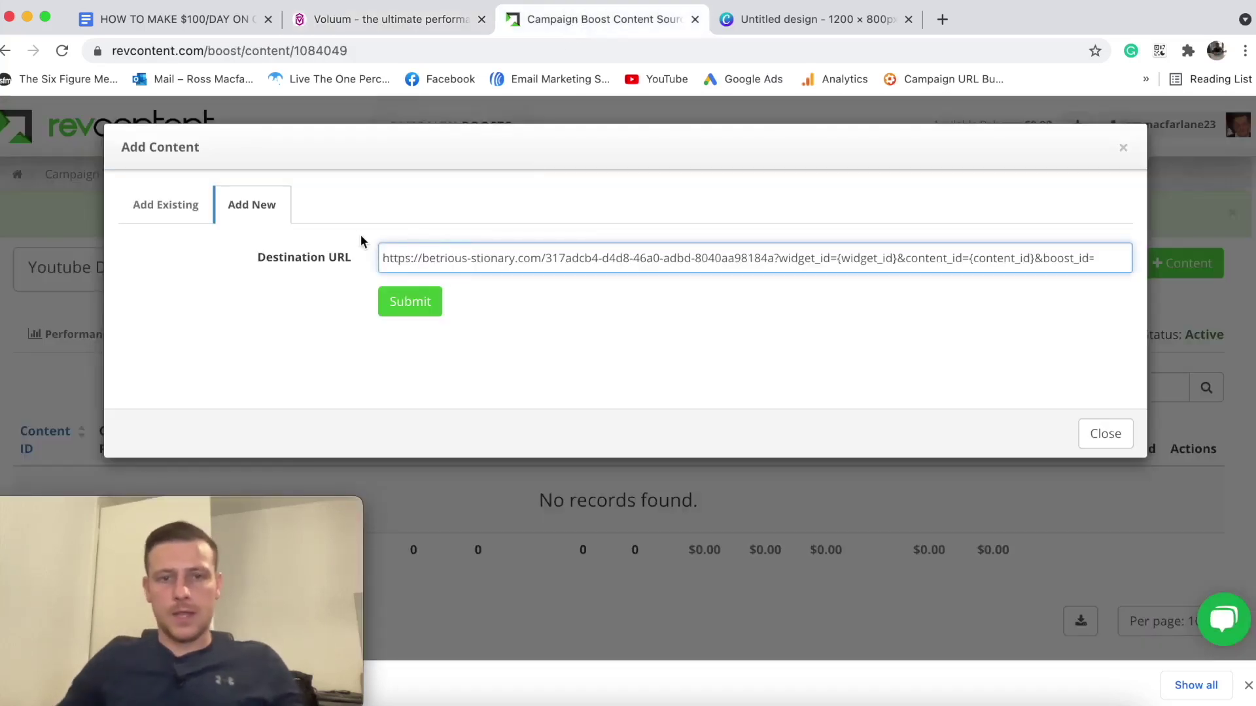
left_click(429, 301)
scroll(774, 286, "down", 5)
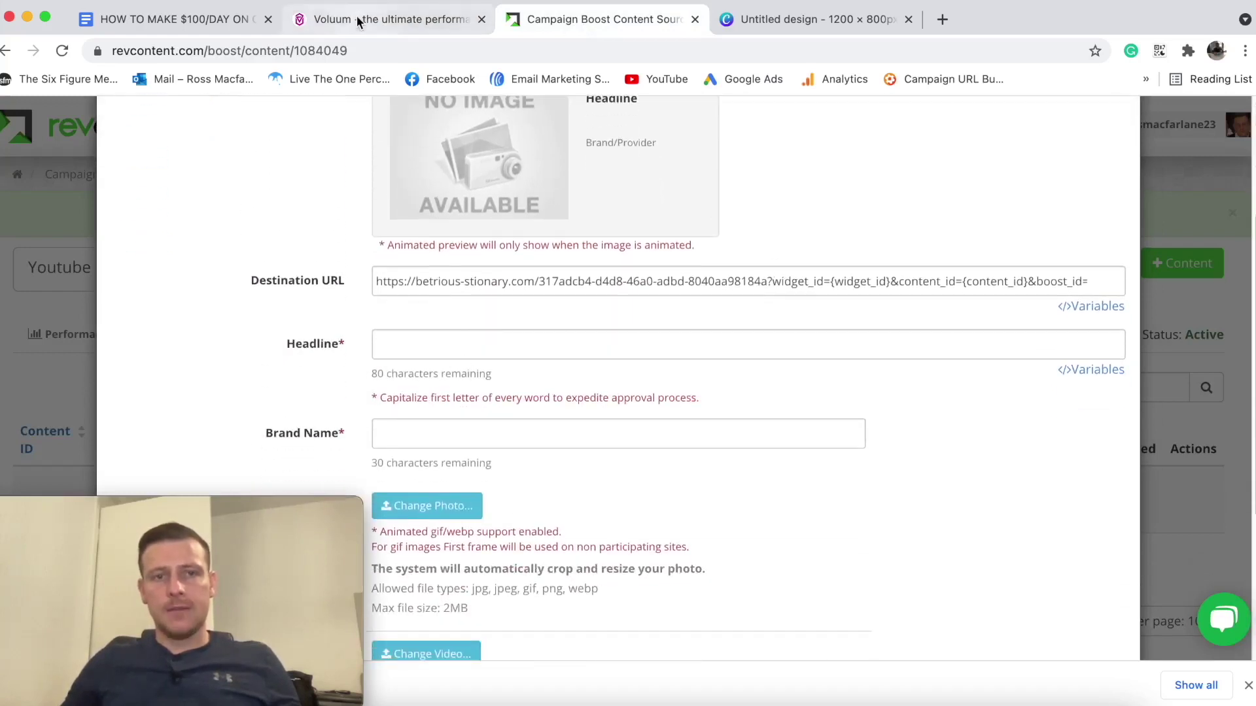
Copy the headline "[New Discovery] Simple Hack Lowers Blood Sugar & Reverses Type 2 Diabetes (Try)" from the Google Docs plan into the Revcontent ad's headline.
left_click(182, 18)
left_click_drag(449, 269, 683, 301)
key("super+c")
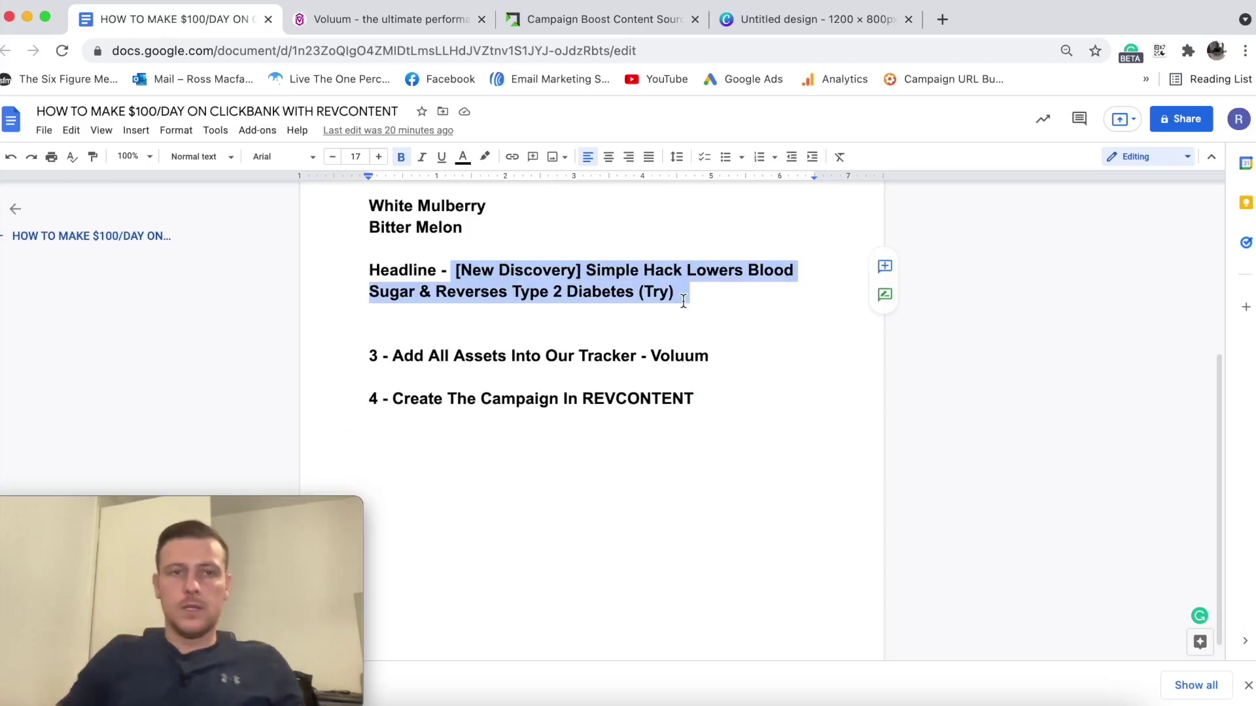
left_click(580, 21)
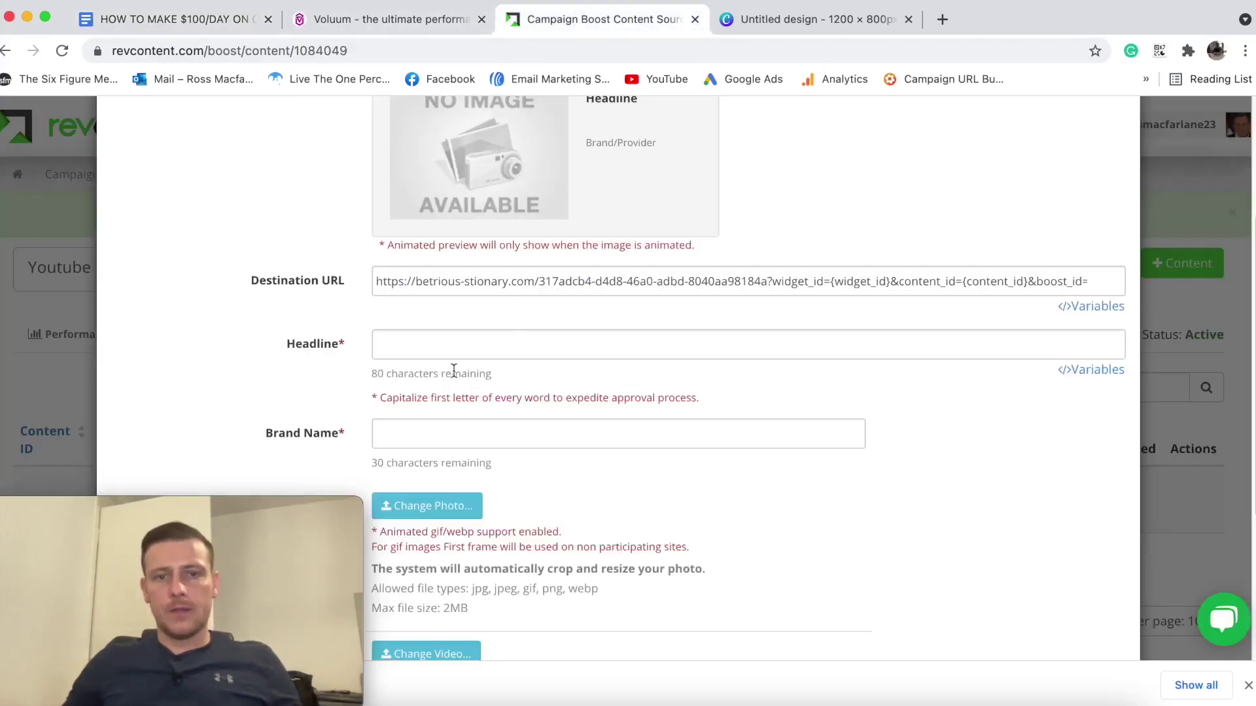
left_click(434, 345)
key("super+v")
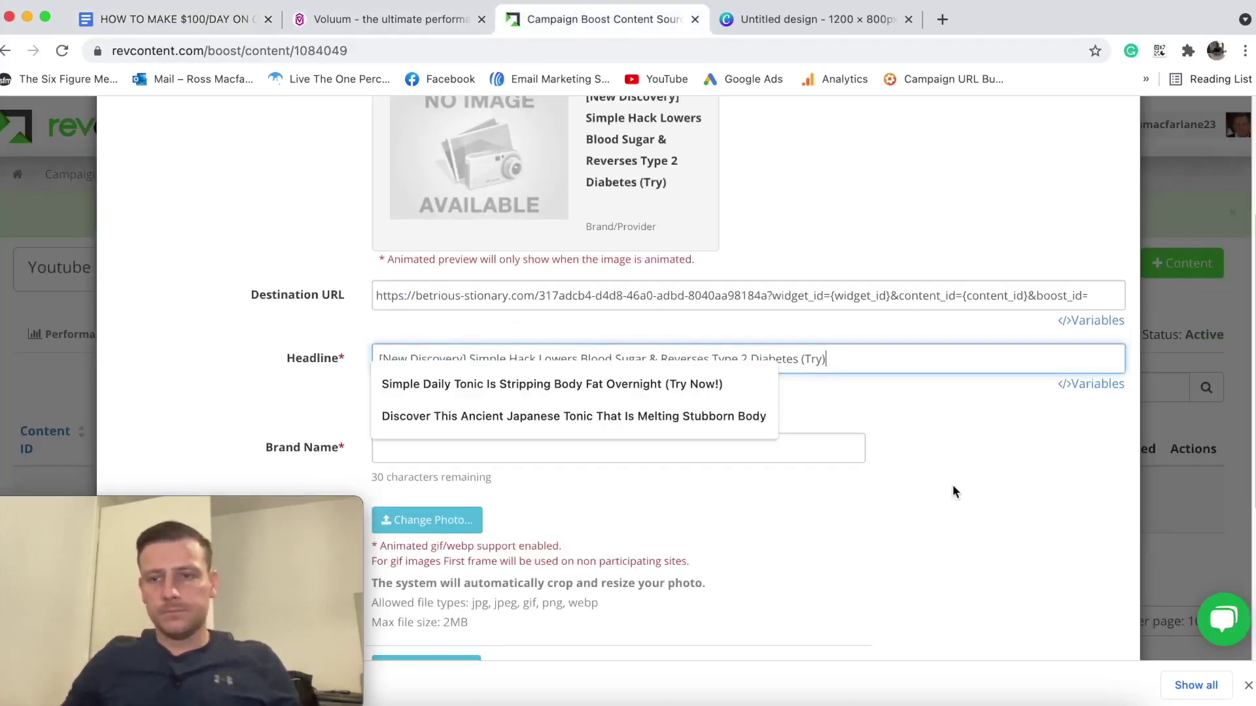
left_click(880, 512)
left_click_drag(373, 389, 501, 386)
left_click(929, 397)
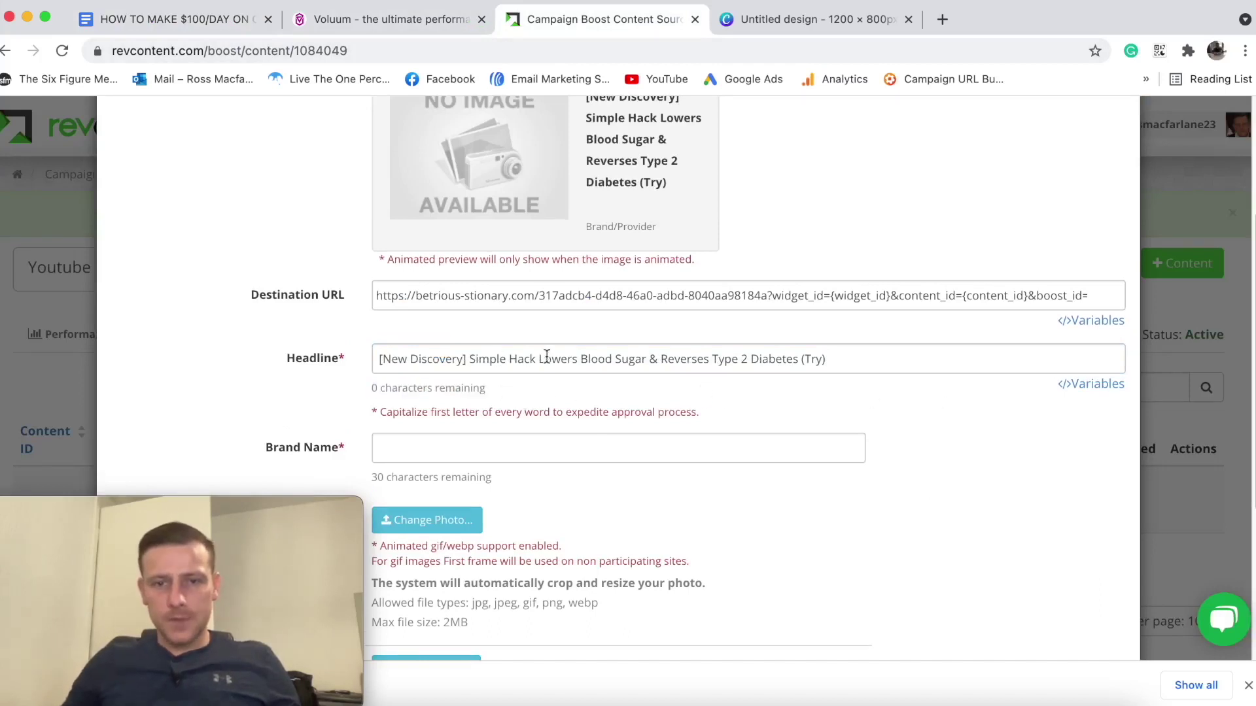
Set the ad content's brand name to "Diabetes Insights".
scroll(814, 415, "down", 3)
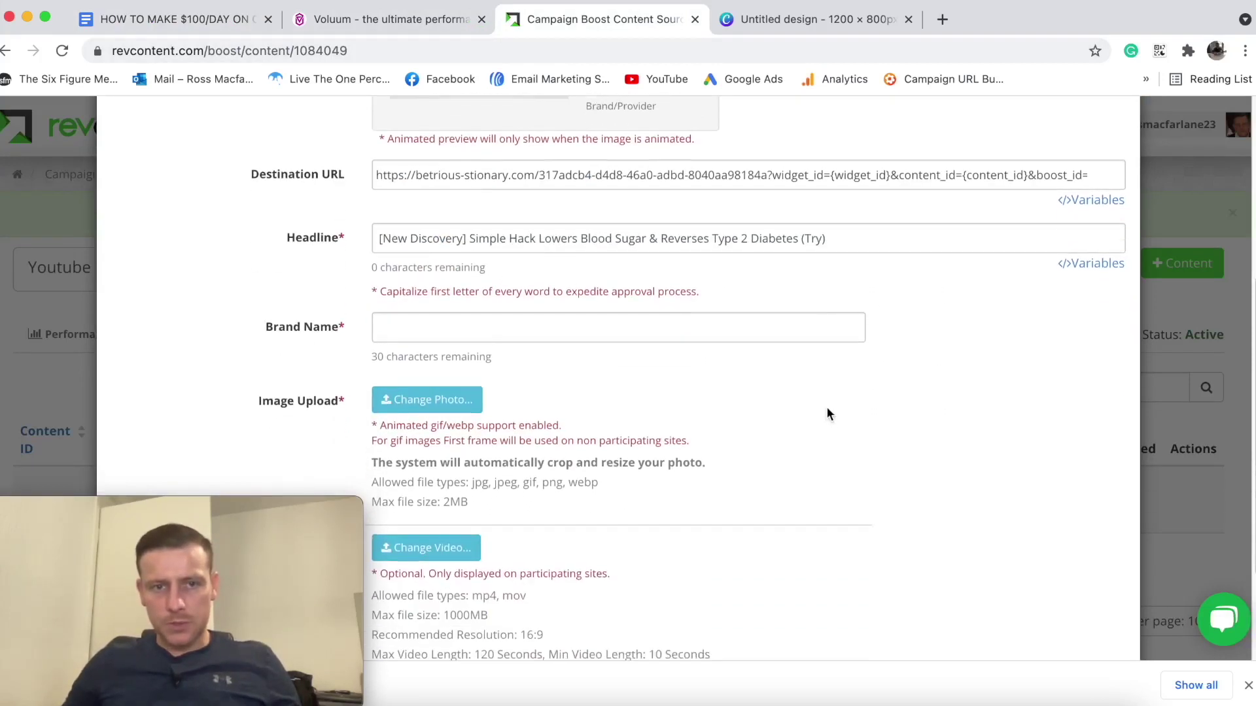
left_click(395, 333)
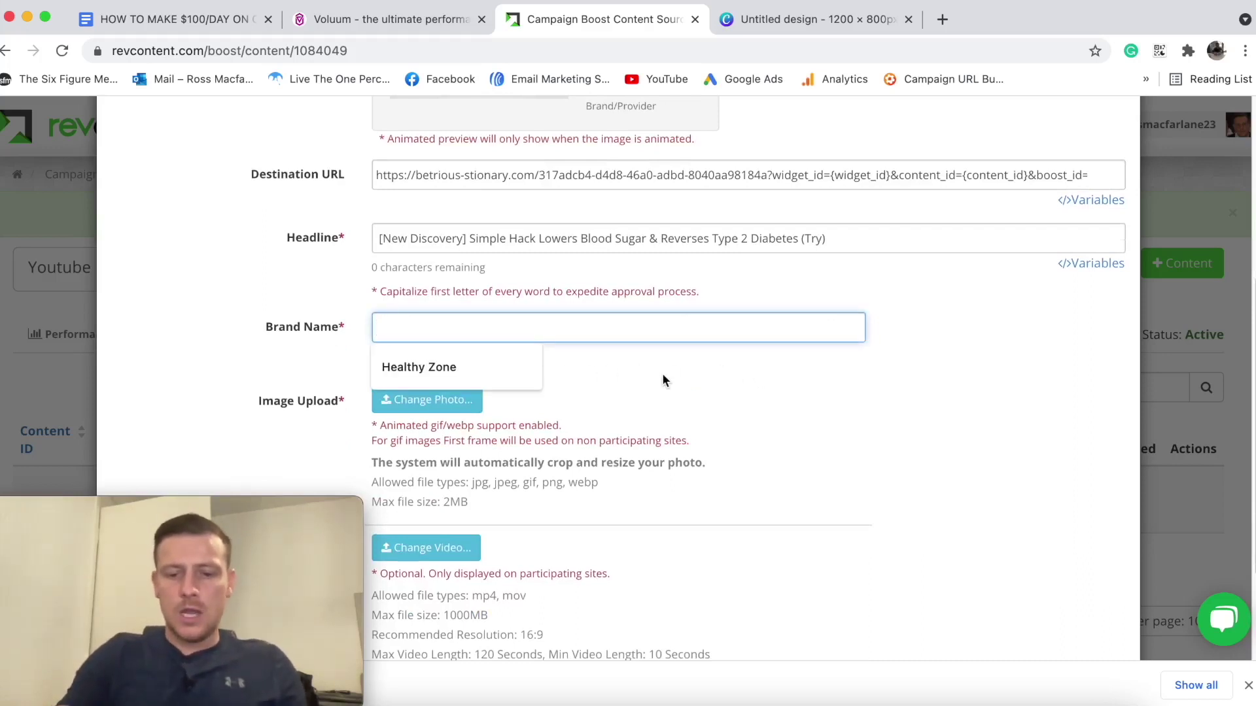
type("D")
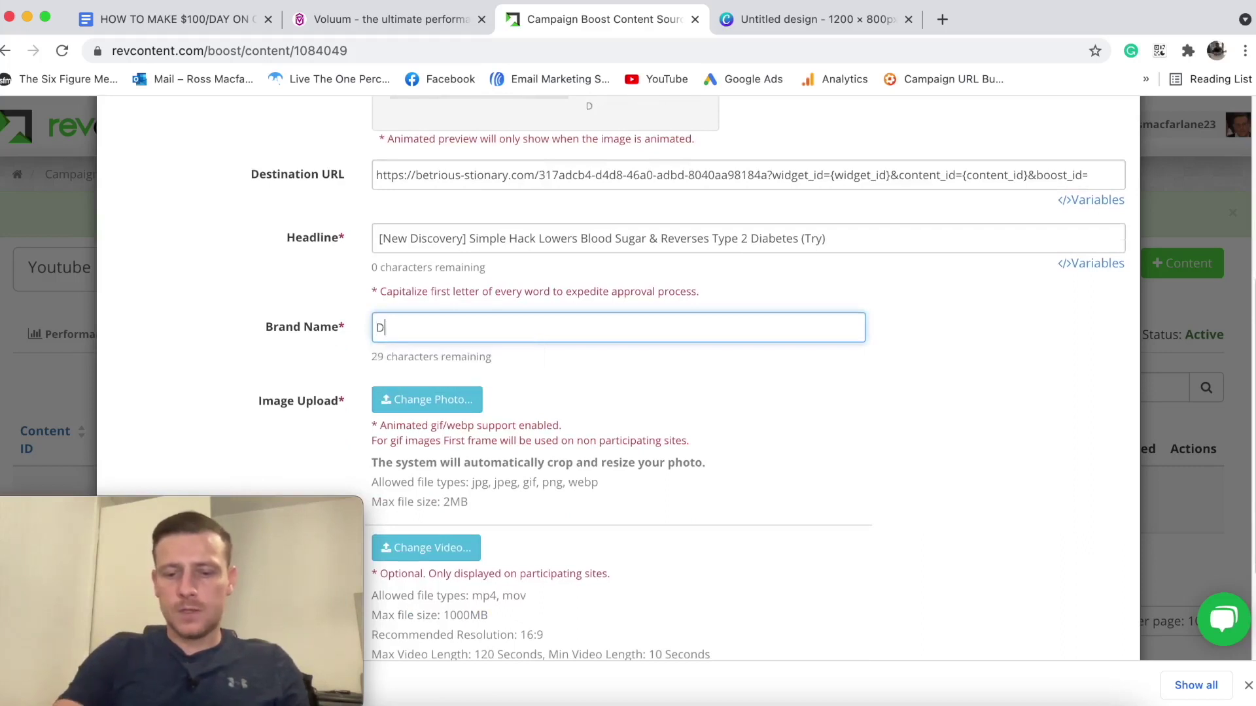
type("iabetest")
key("super+a")
key("Right")
type("In")
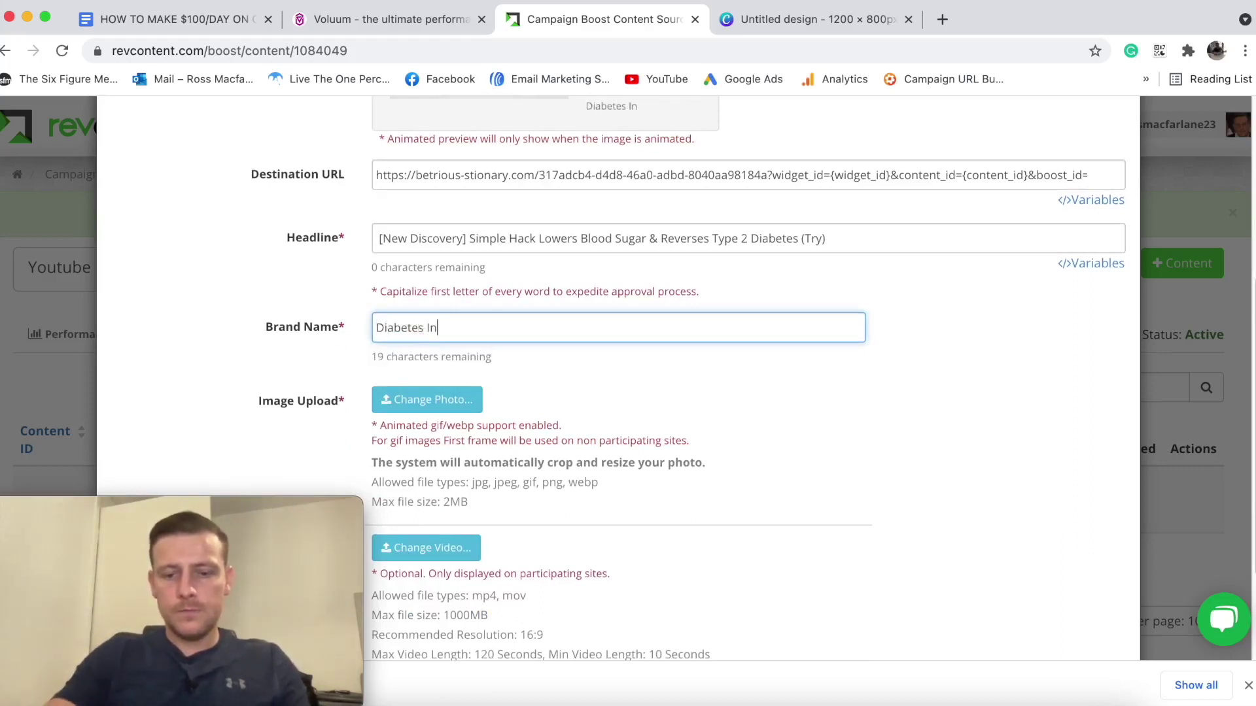
type("sights")
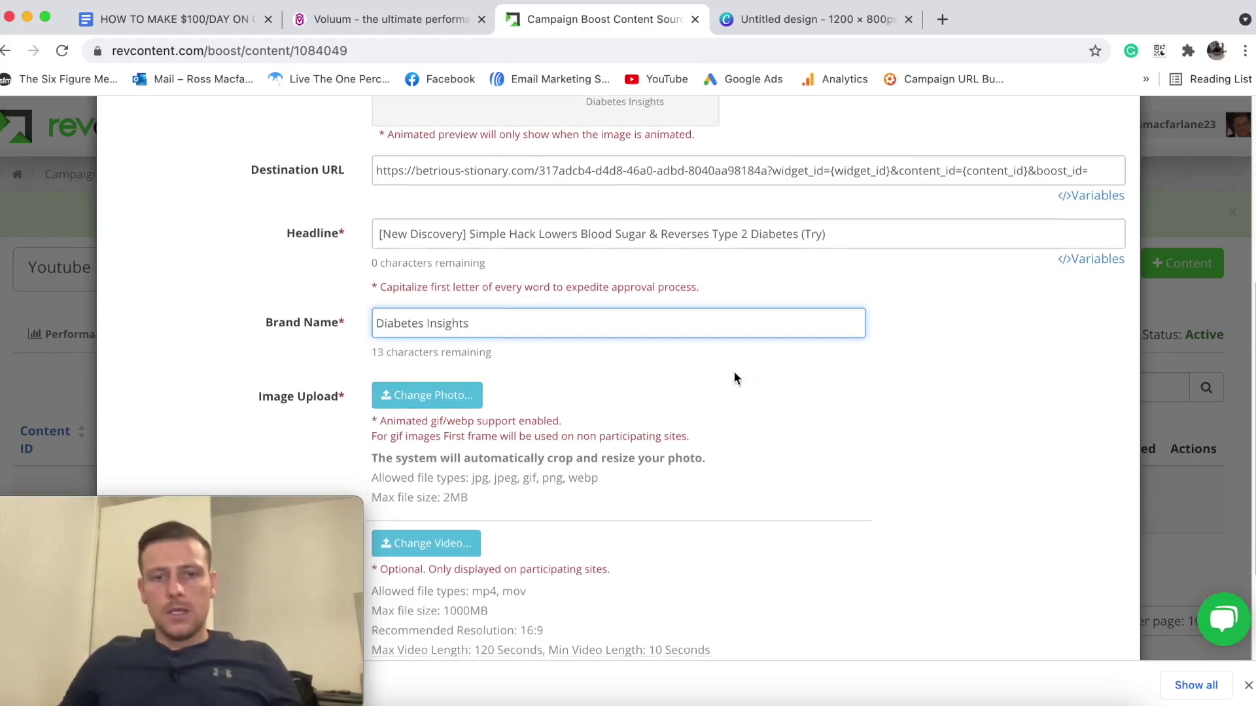
Compare the design images in Downloads and choose "Untitled design.png" as the ad's photo.
scroll(732, 371, "down", 3)
left_click(435, 251)
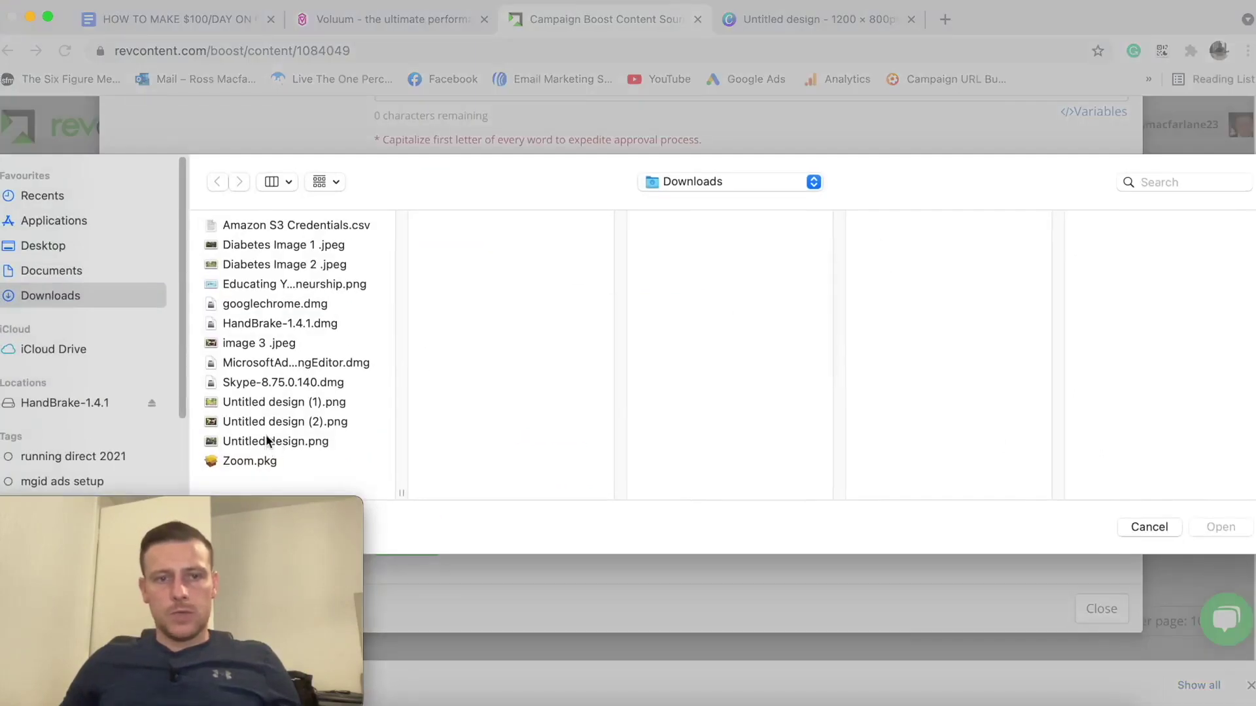
left_click(268, 405)
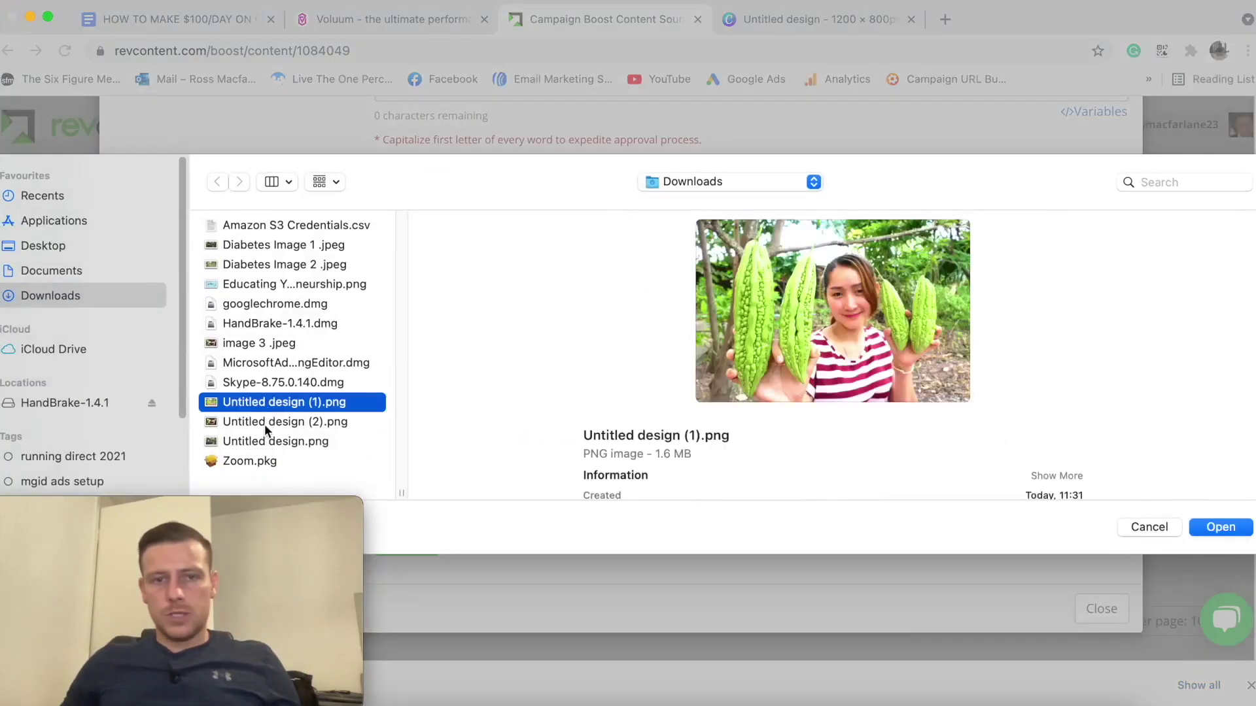
left_click(265, 424)
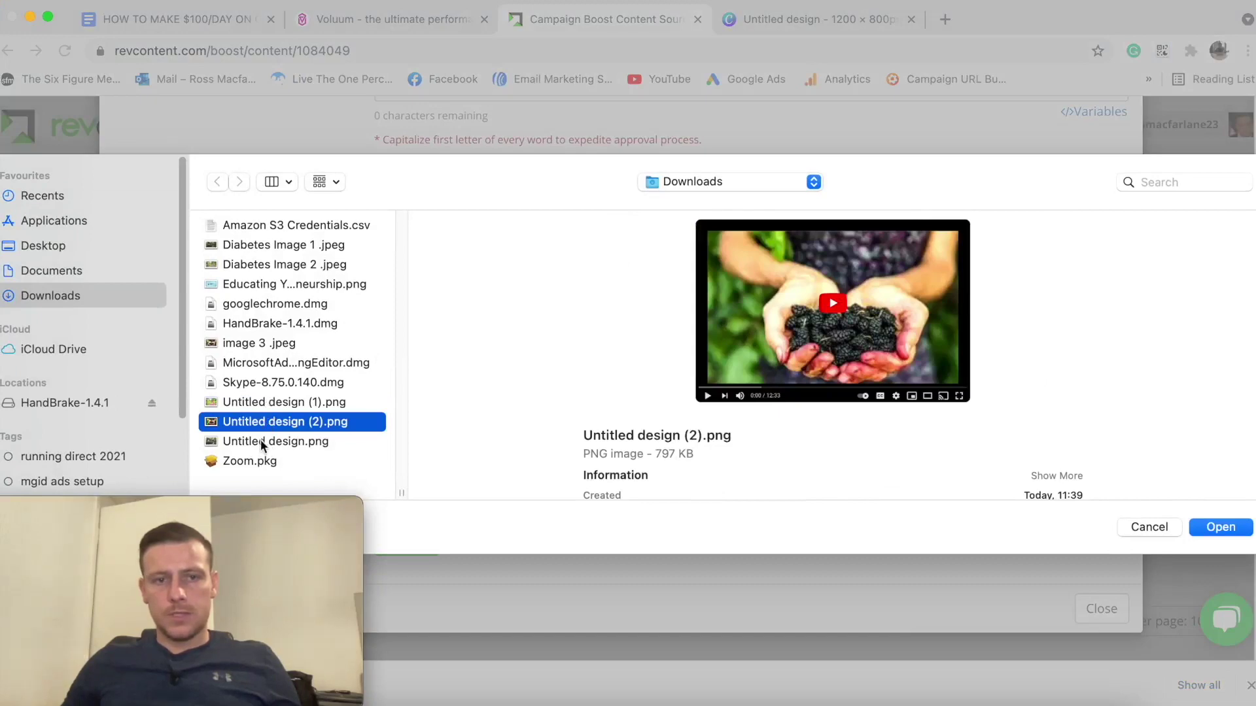
left_click(261, 443)
left_click(1220, 527)
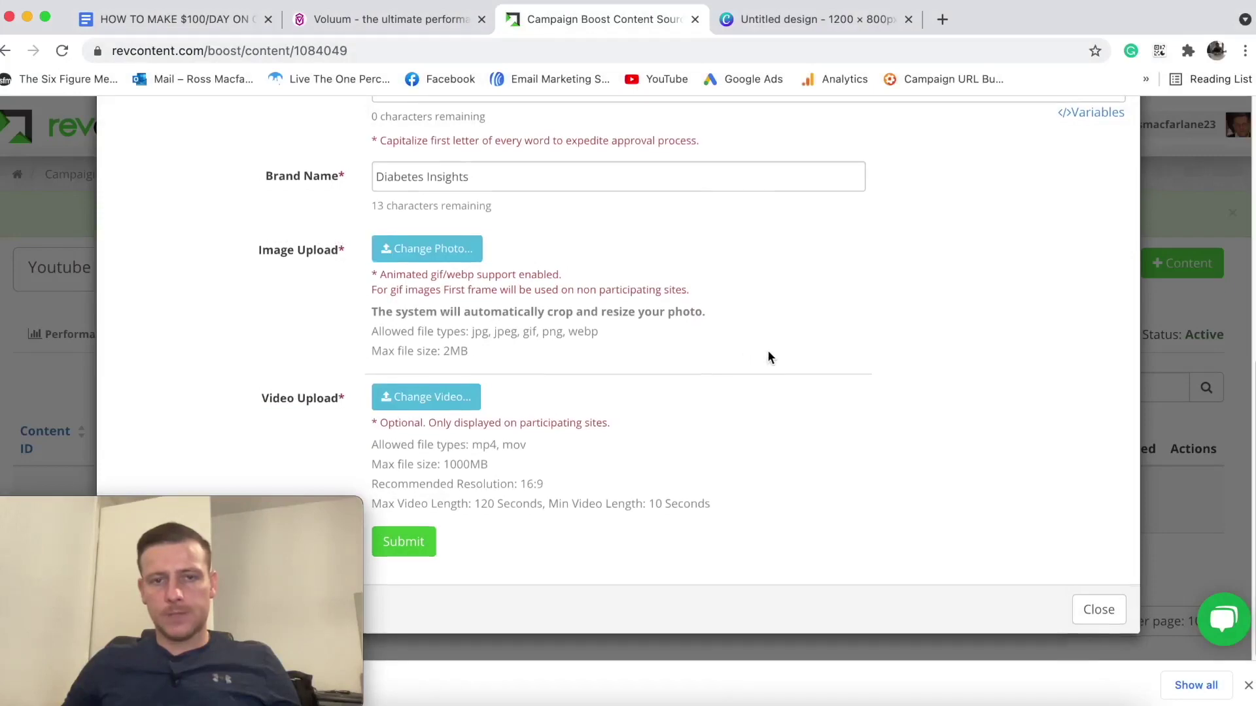
Review the ad content preview with the mulberry photo and submit the content to the campaign.
scroll(767, 351, "up", 10)
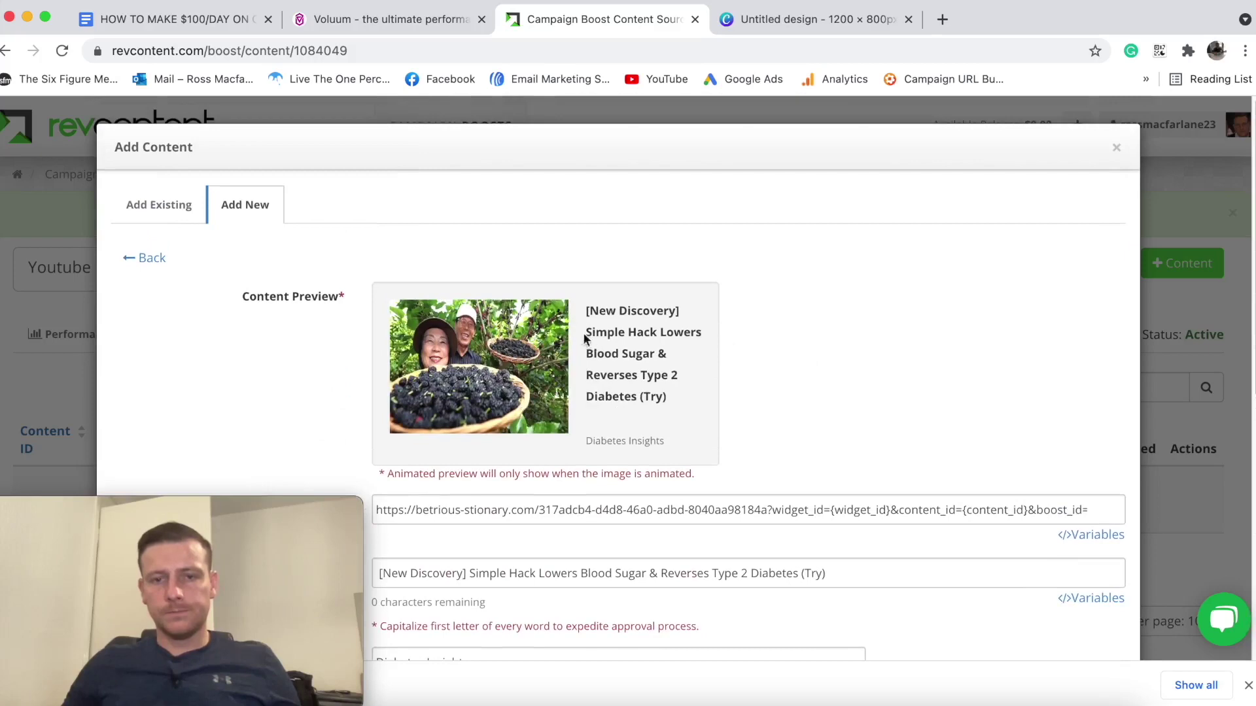
scroll(513, 337, "down", 8)
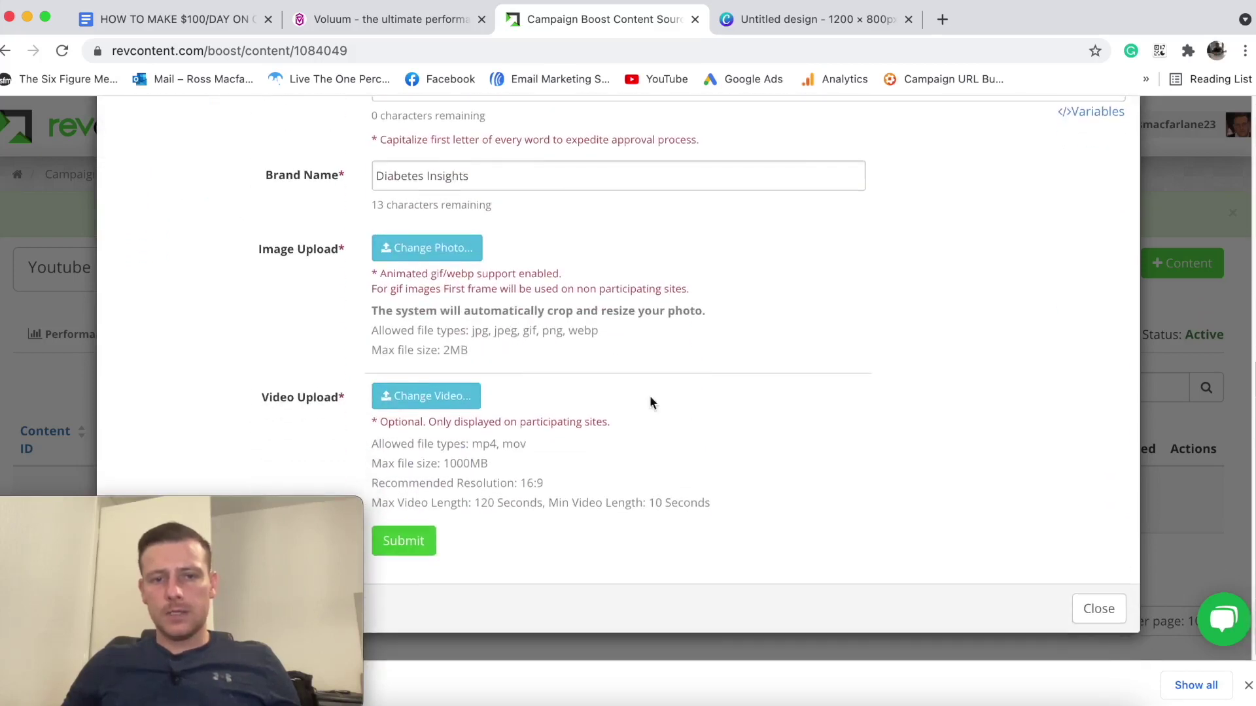
left_click(433, 548)
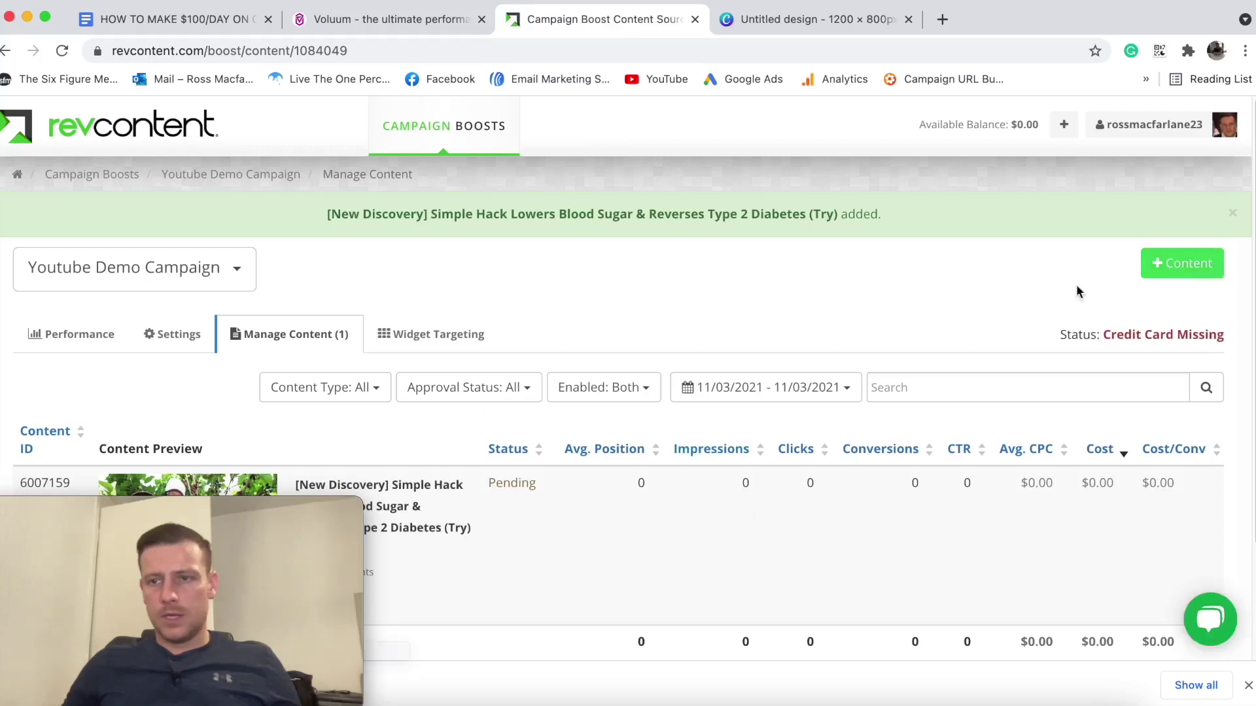
Start a second piece of new ad content for the Youtube Demo Campaign.
left_click(1194, 272)
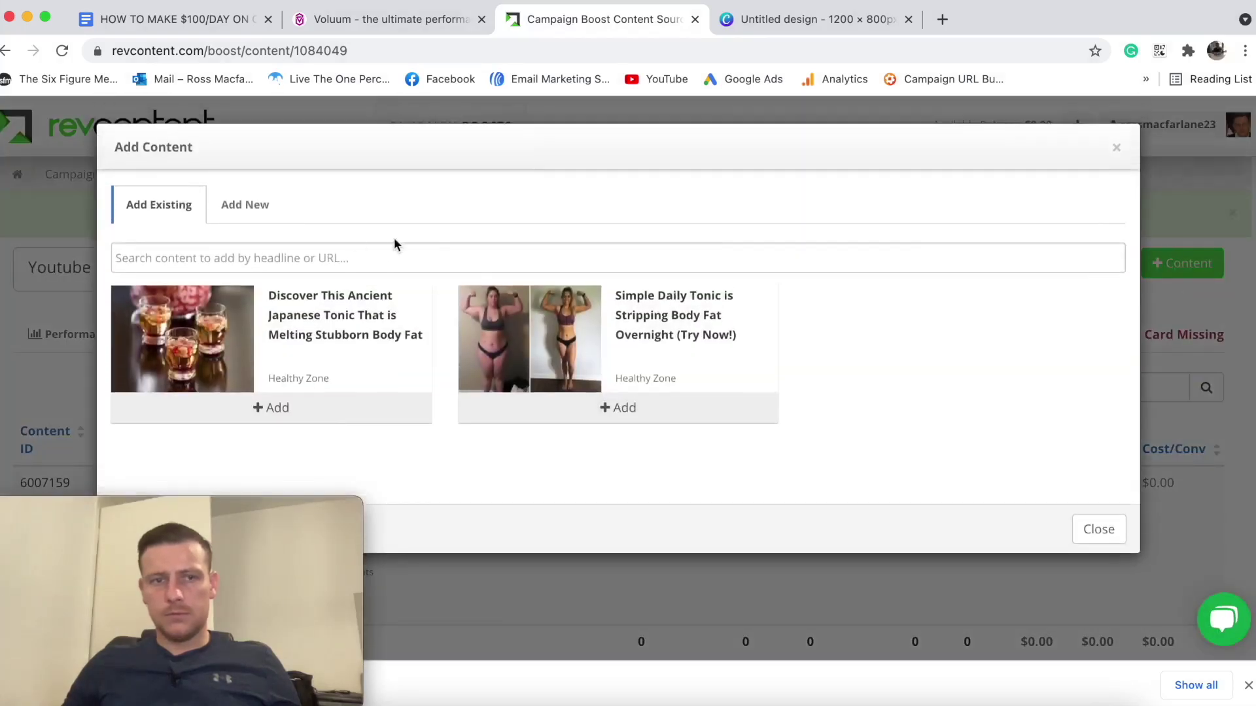
left_click(244, 203)
left_click(448, 264)
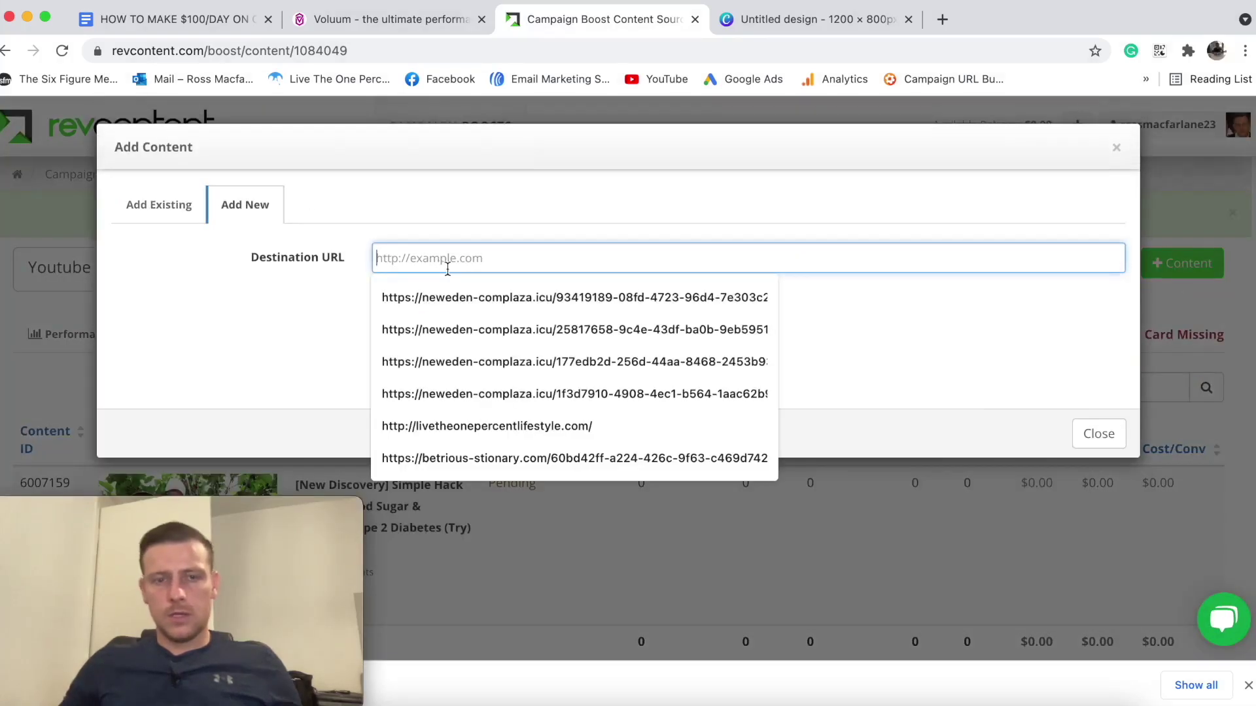
key("super+v")
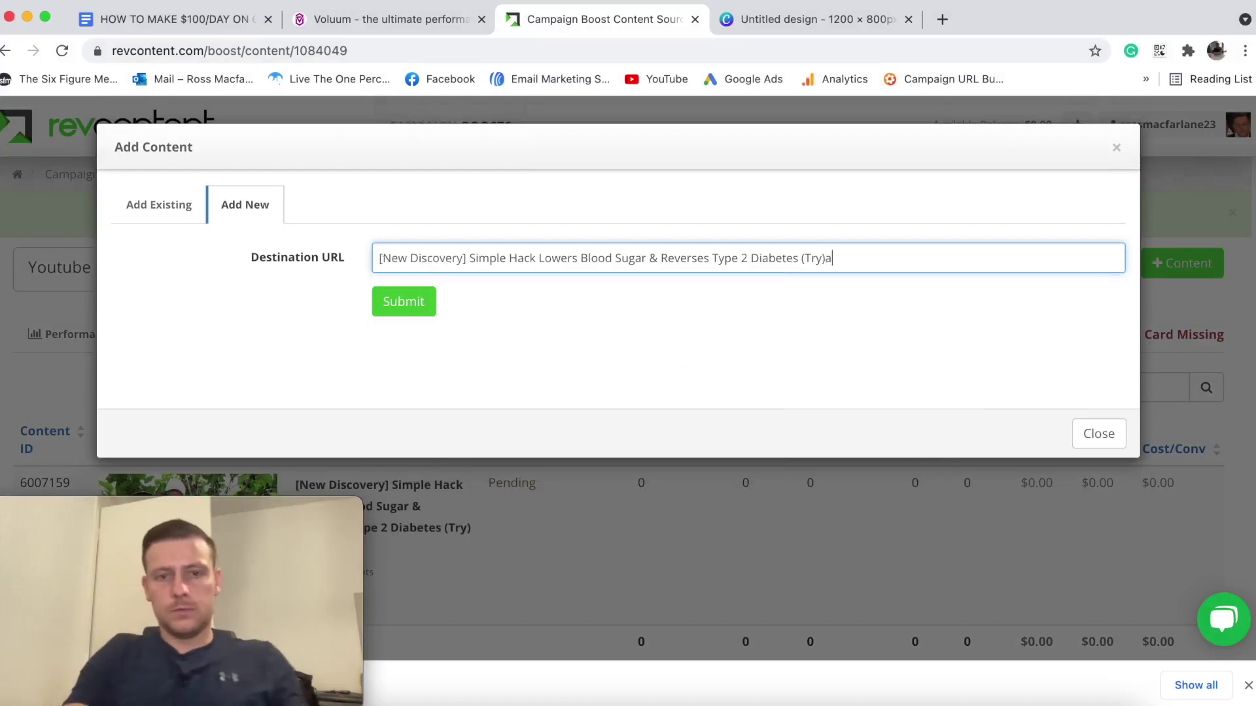
key("super+a")
key("BackSpace")
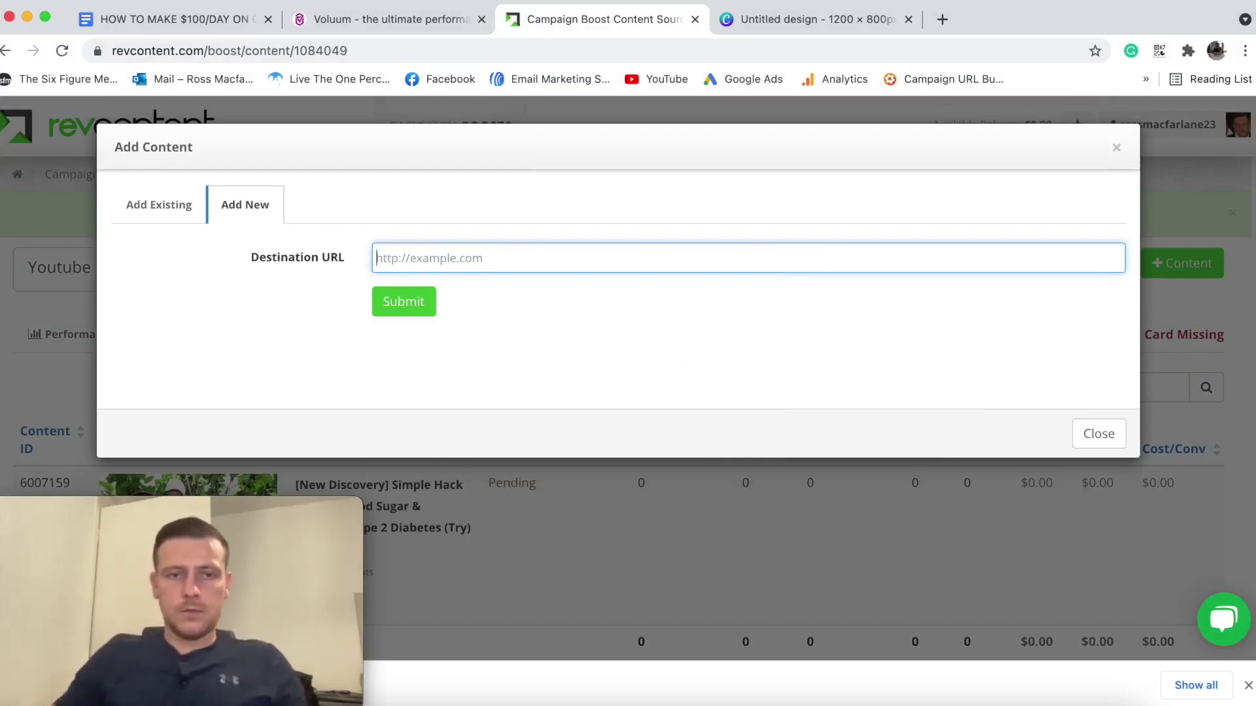
Copy the campaign URL from Voluum into the second Revcontent ad's destination URL and submit it.
left_click(367, 19)
left_click(575, 314)
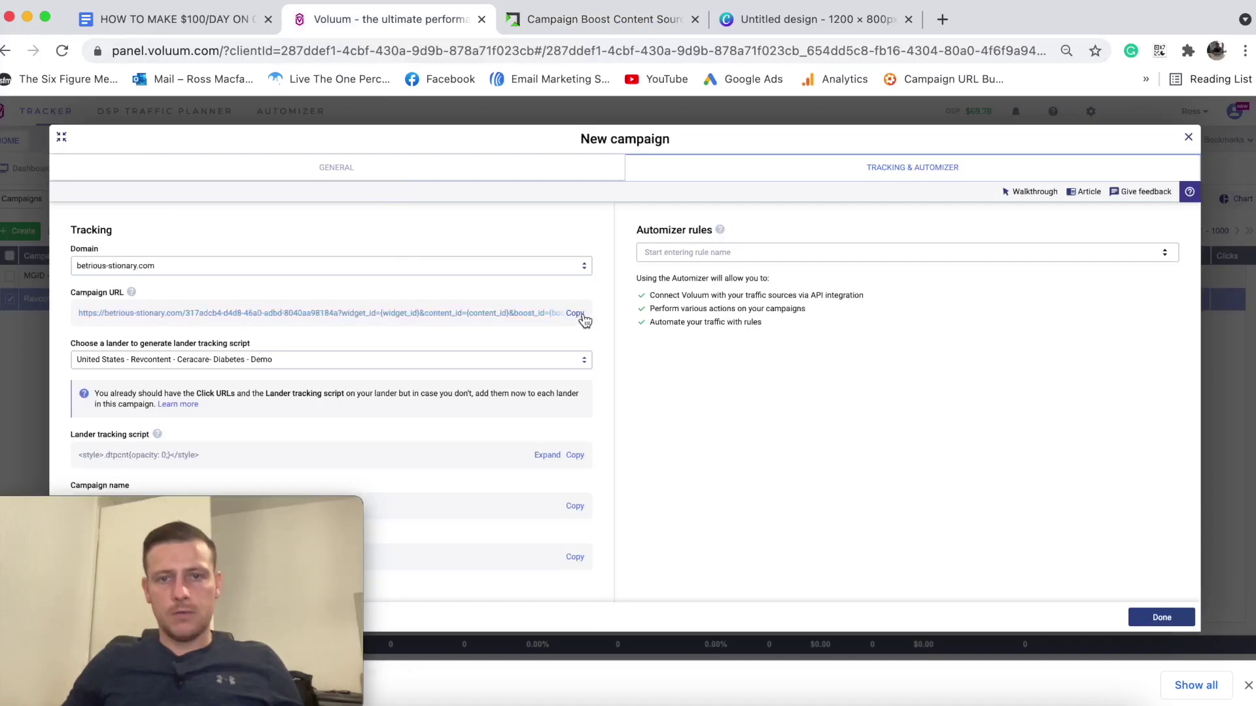
left_click(582, 19)
key("super+v")
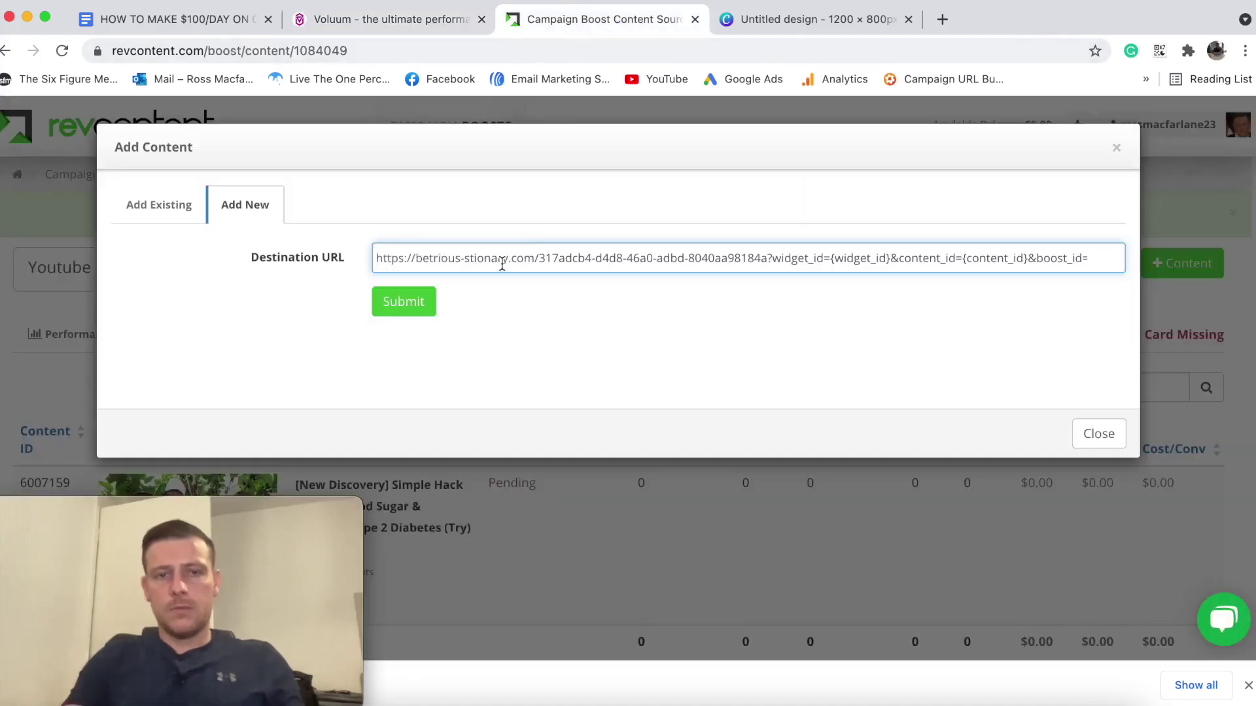
left_click(418, 302)
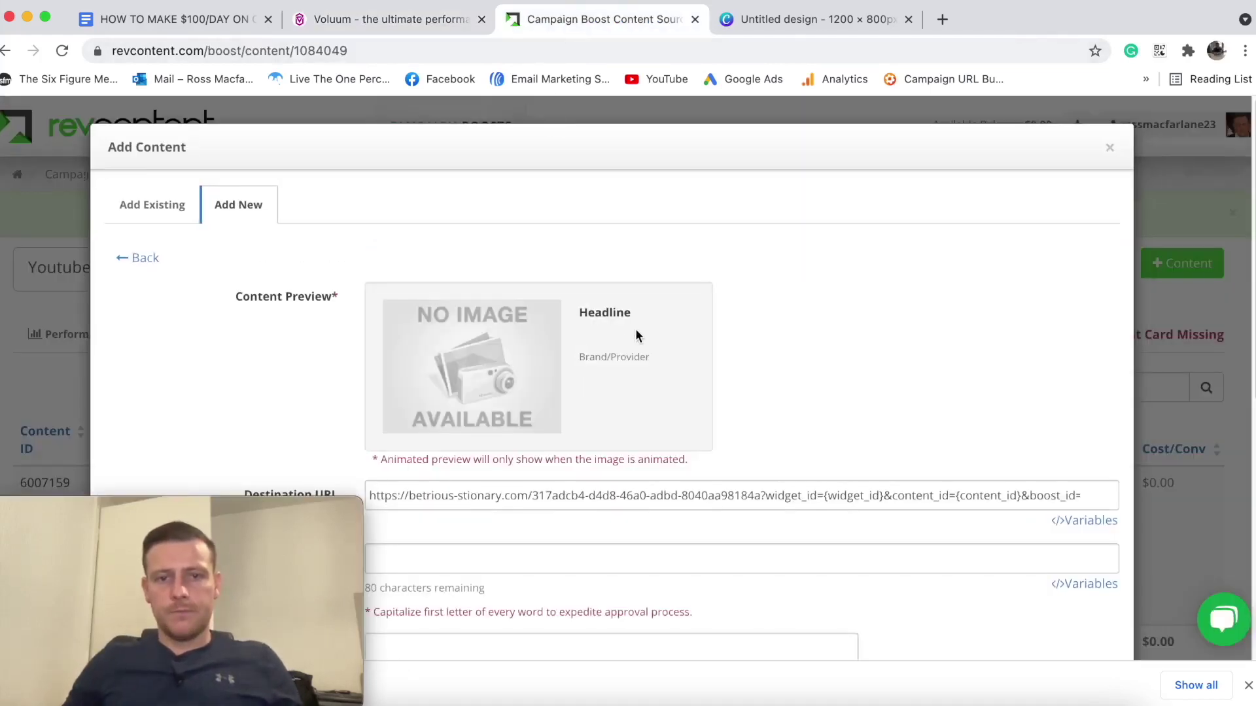
Copy the headline "[New Discovery] Simple Hack Lowers Blood Sugar & Reverses Type 2 Diabetes (Try)" from the Google Docs plan into the second Revcontent ad.
scroll(587, 347, "down", 5)
left_click(400, 256)
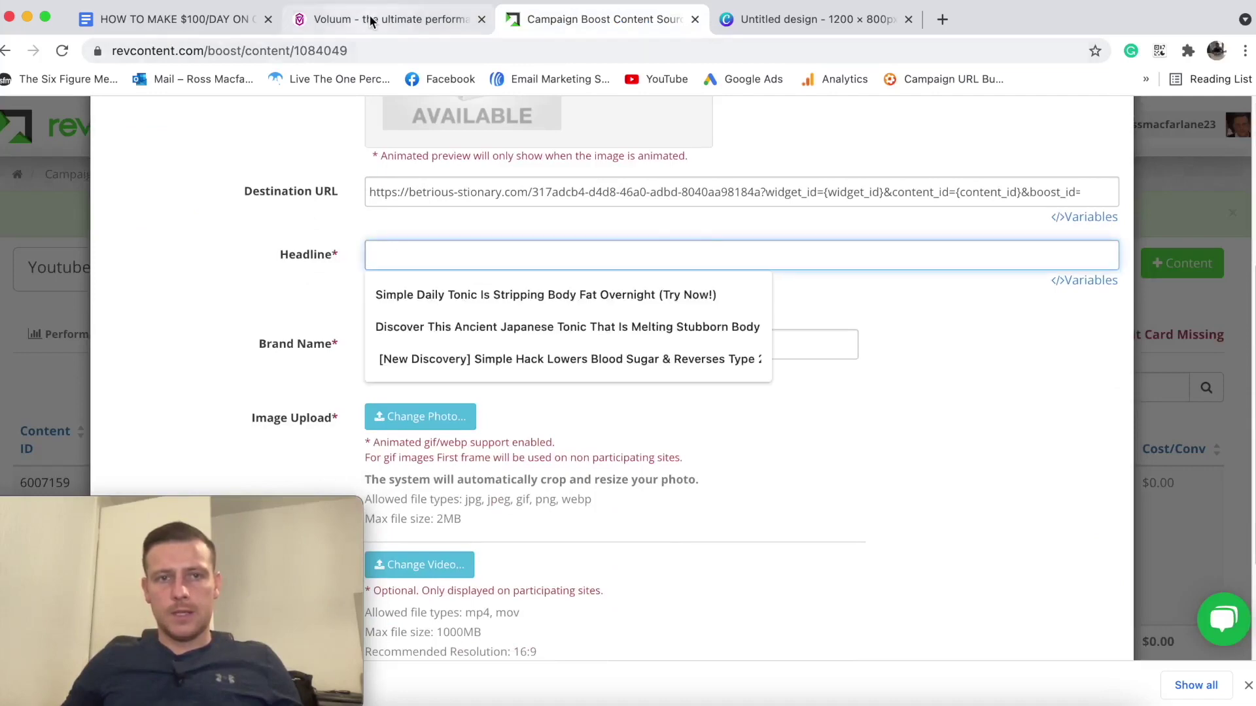
left_click(432, 19)
left_click(134, 13)
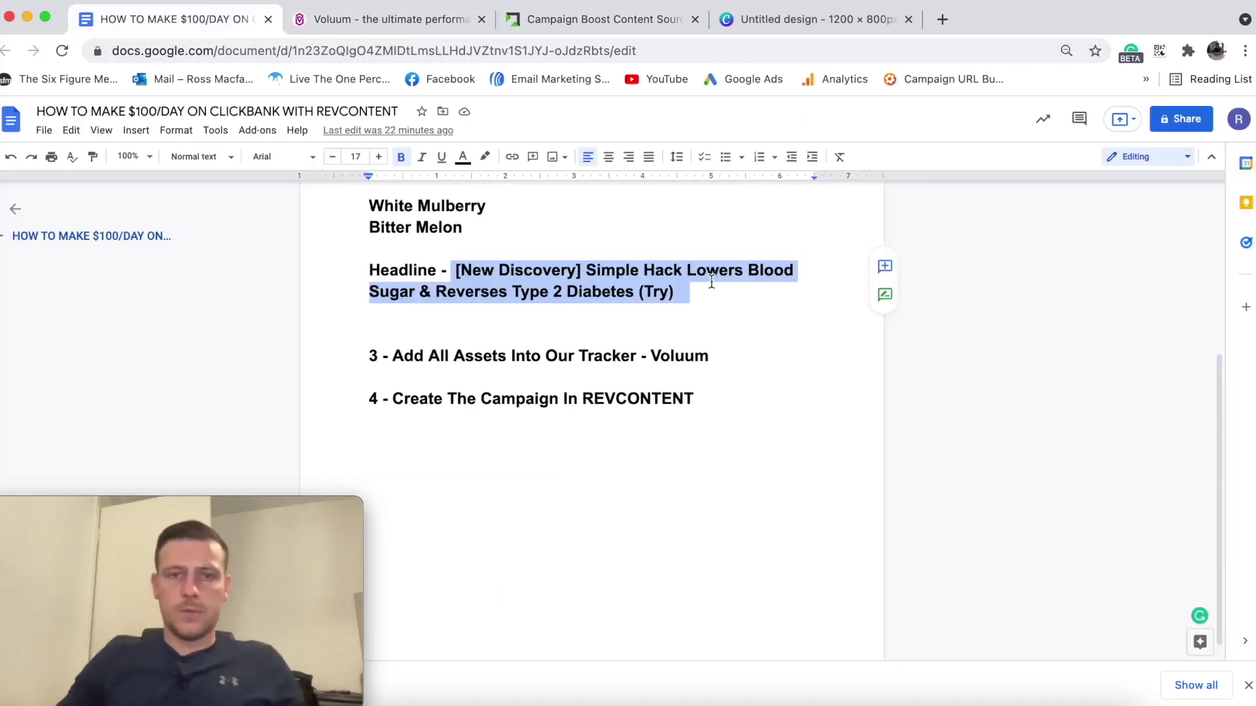
left_click(556, 19)
key("super+v")
Set the second ad's brand name to "Diabetes Insights".
scroll(722, 345, "down", 3)
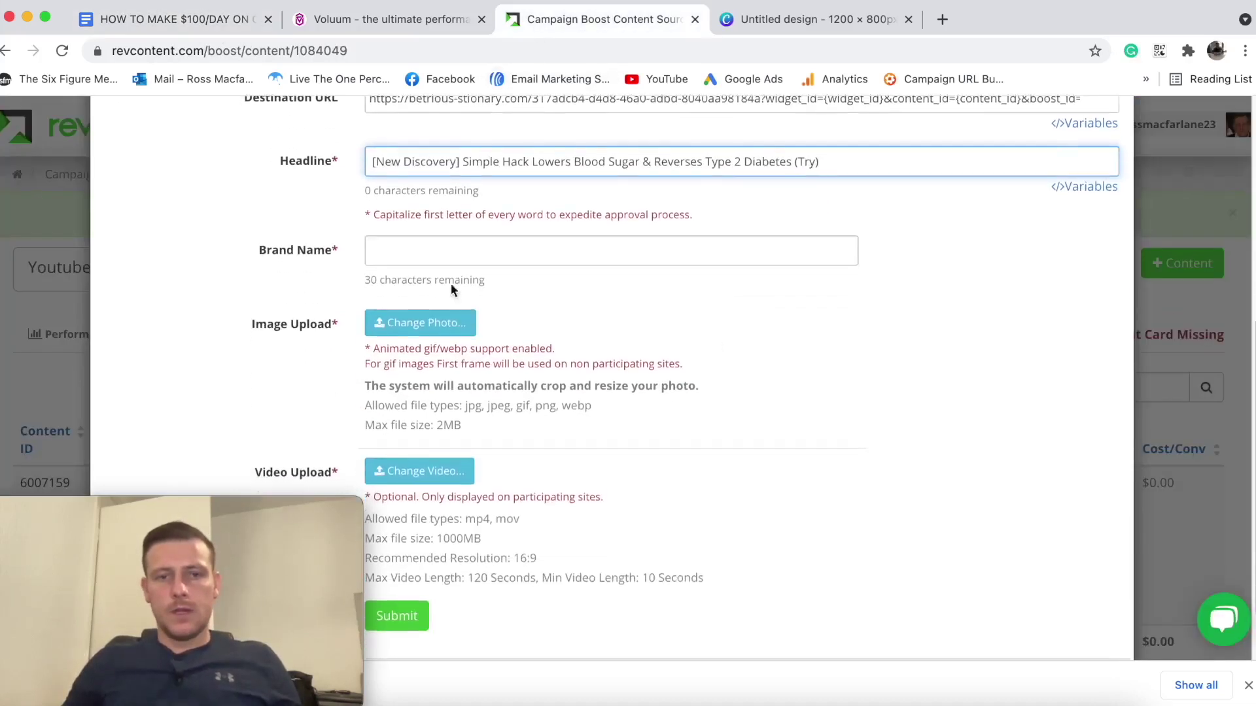
left_click(422, 256)
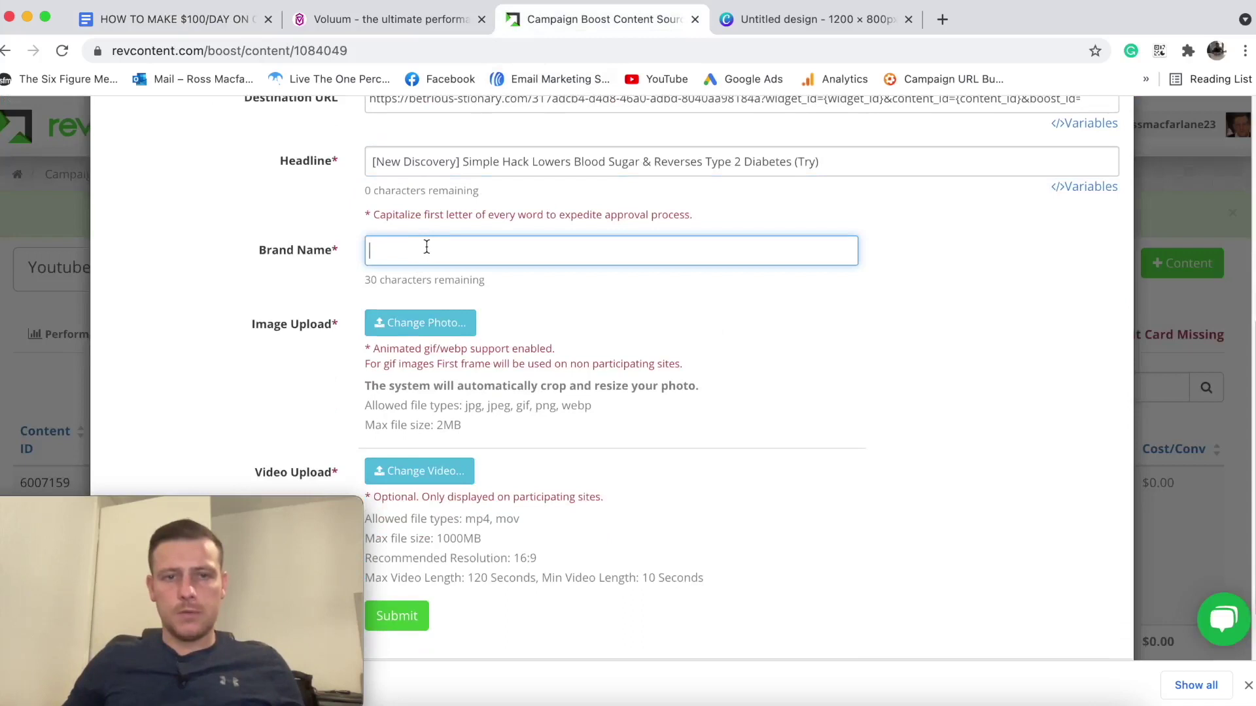
type("Diab")
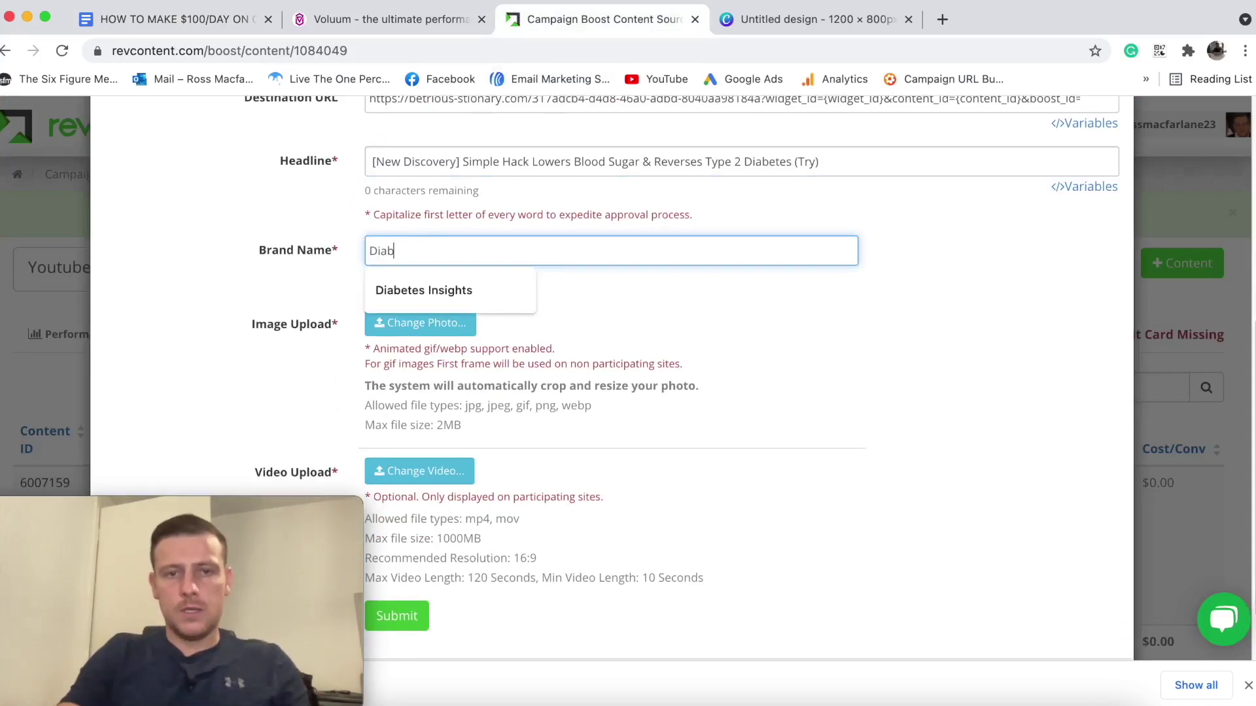
key("Down")
key("Return")
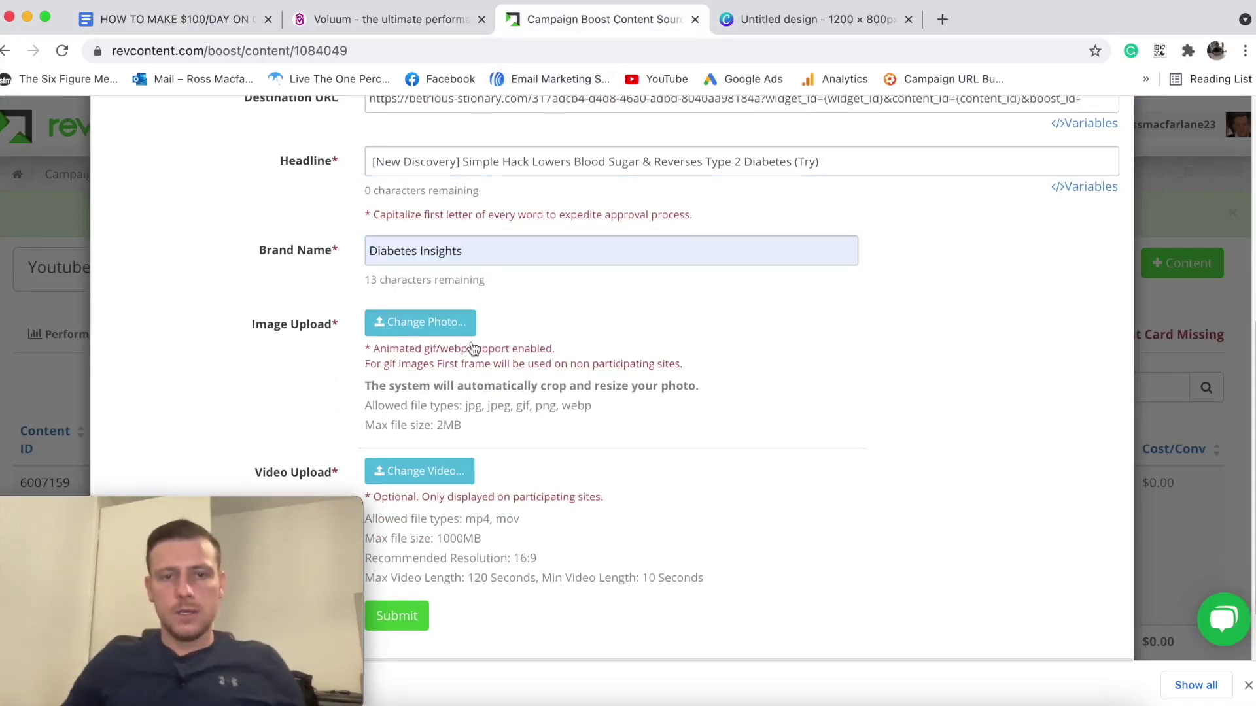
Choose the bitter melon image "Untitled design (1).png" from Downloads as the second ad's photo.
scroll(393, 343, "down", 1)
left_click(431, 301)
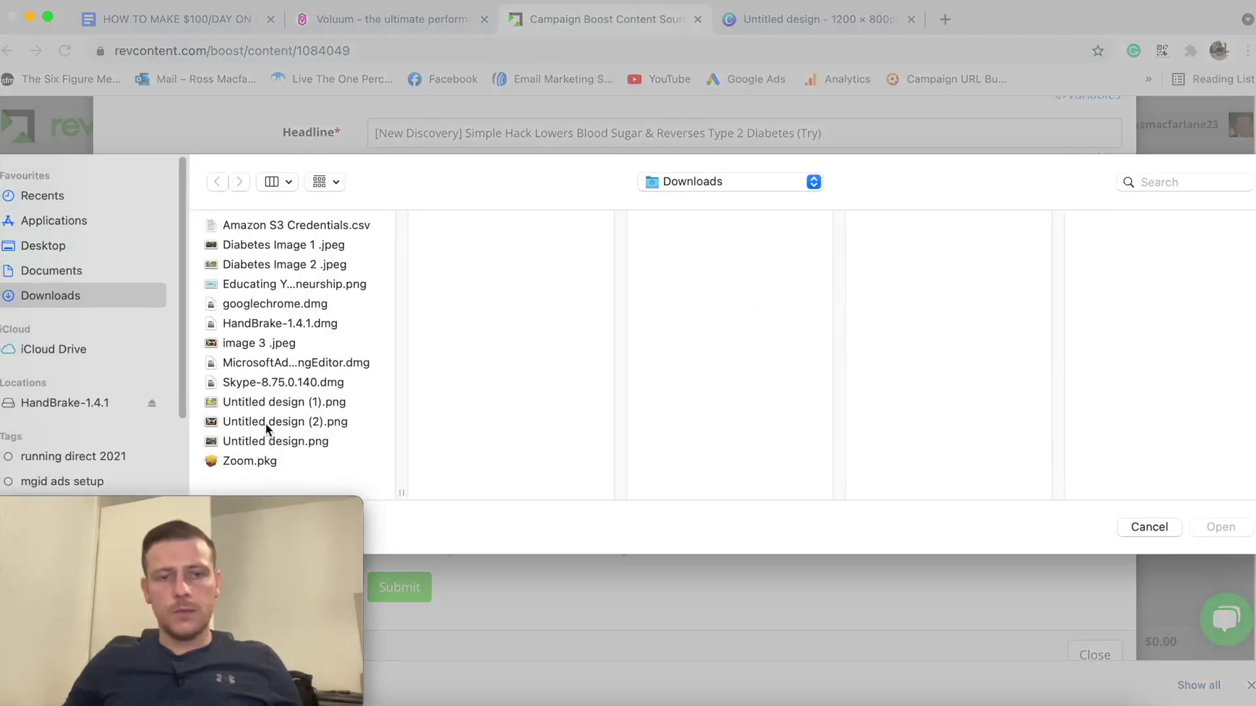
left_click(265, 421)
left_click(268, 401)
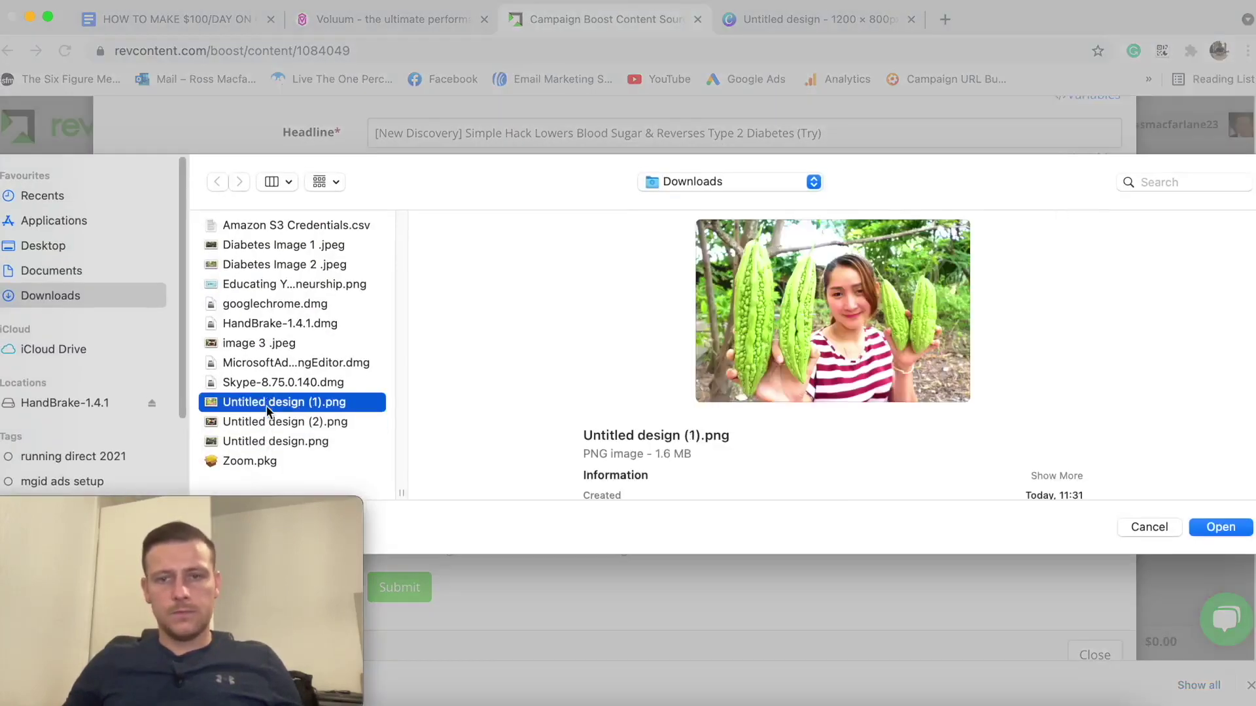
left_click(1220, 527)
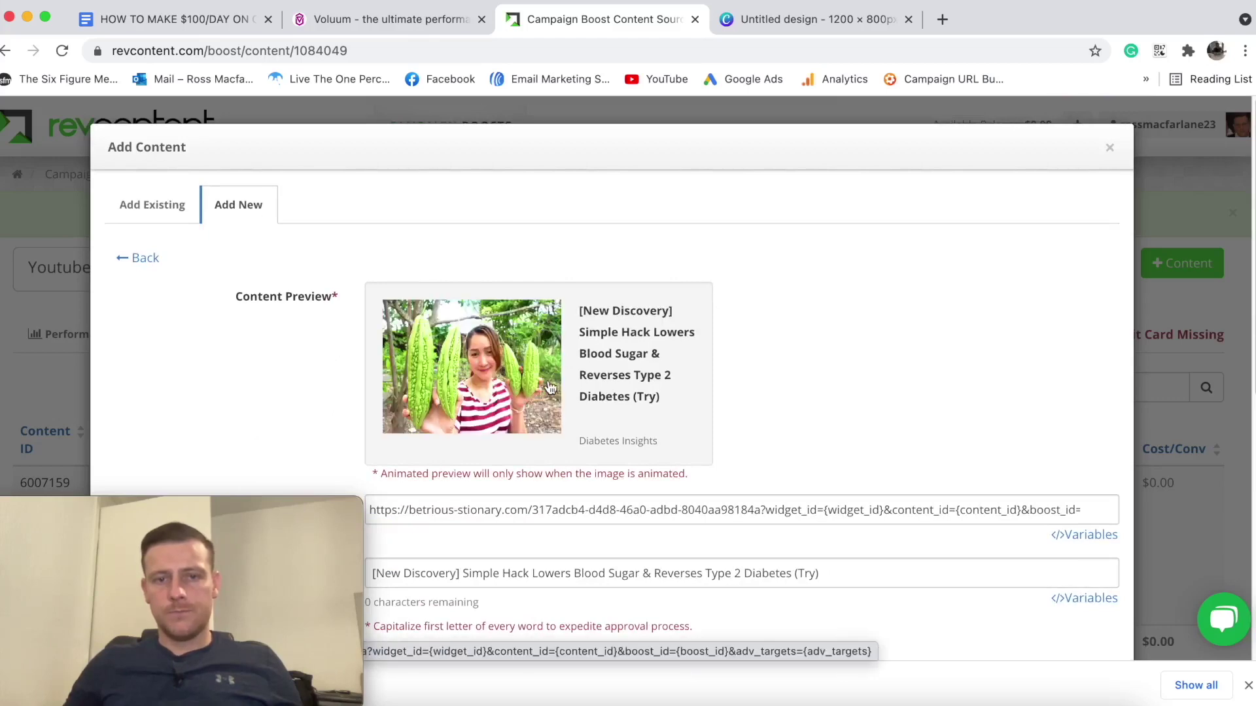
Review and submit the second ad content, and check both ads in the campaign's content list.
scroll(516, 405, "down", 2)
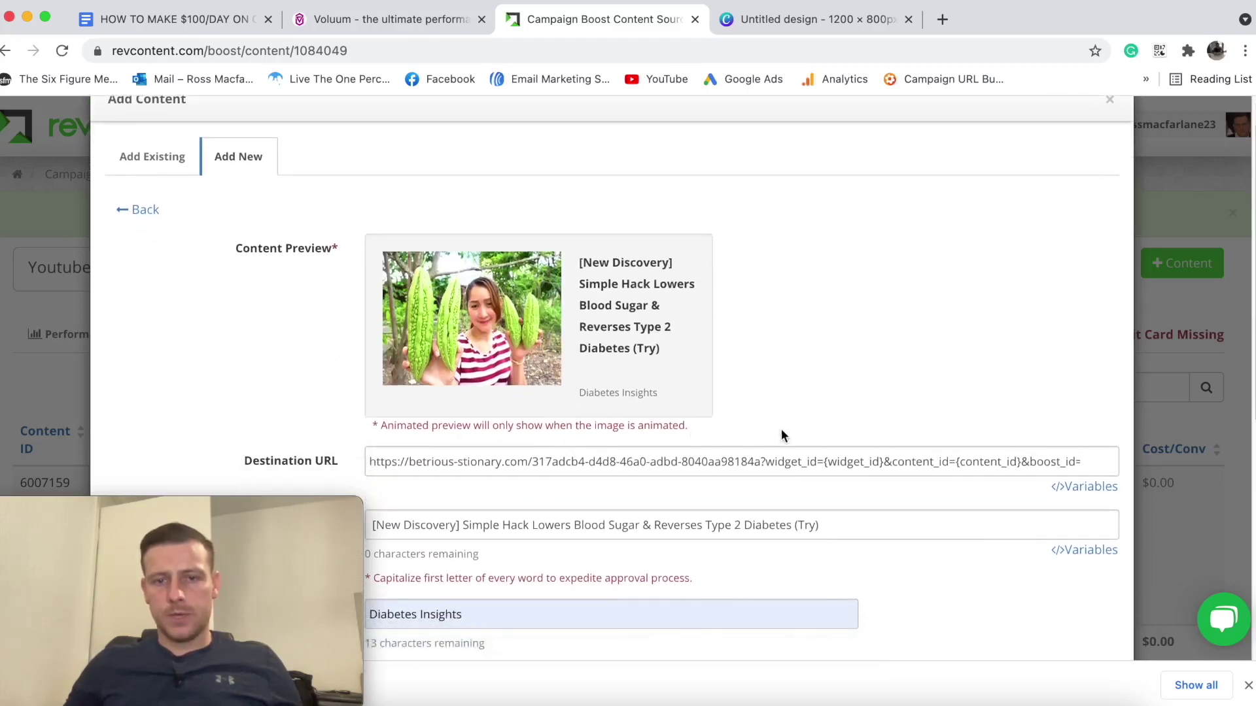
scroll(781, 436, "down", 4)
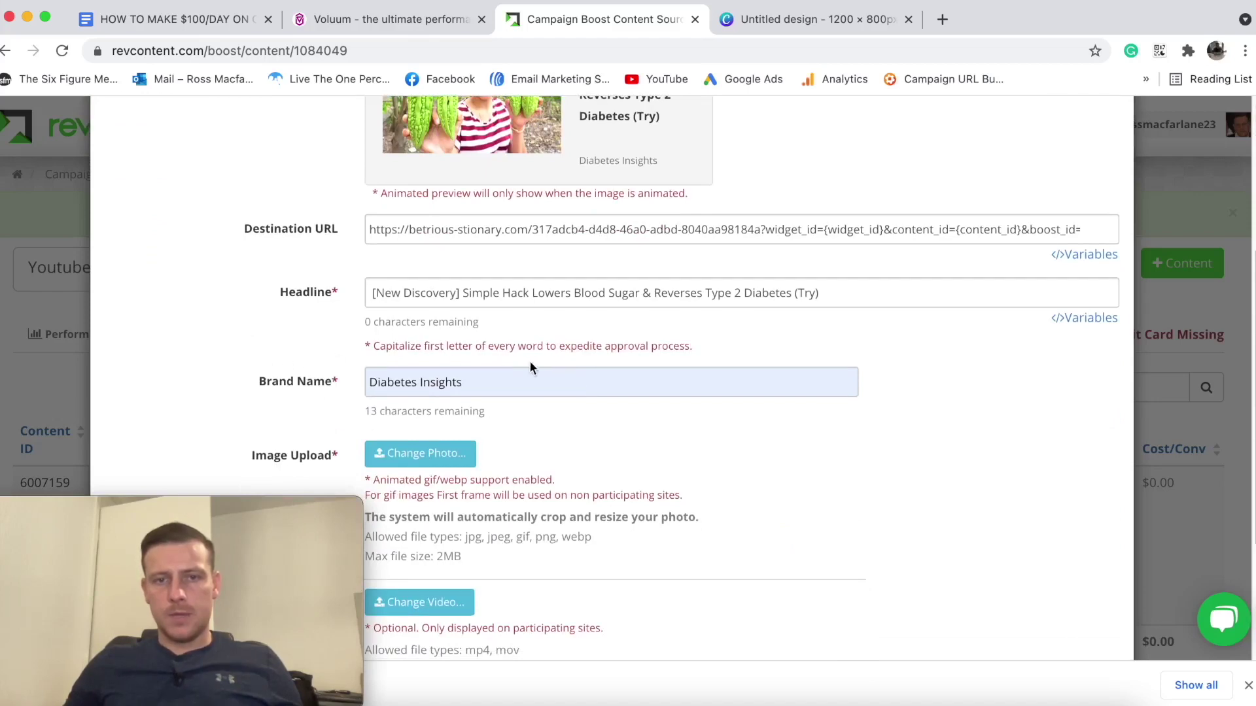
scroll(707, 426, "down", 3)
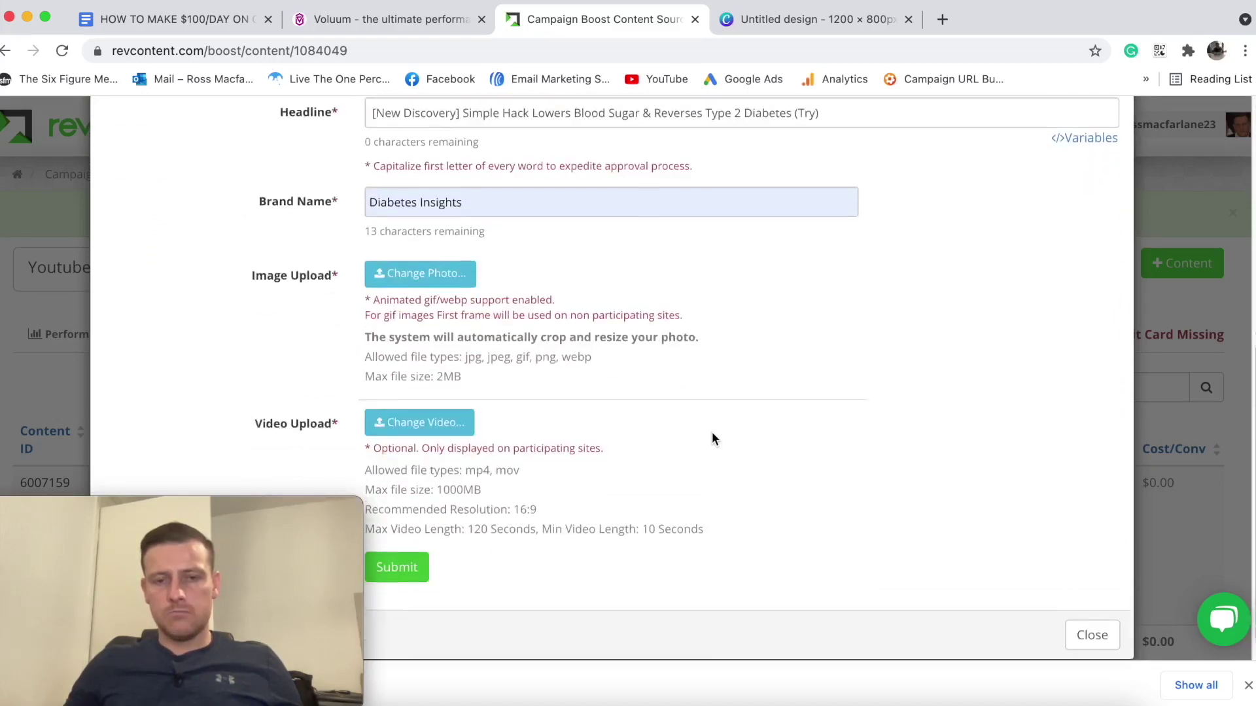
left_click(397, 543)
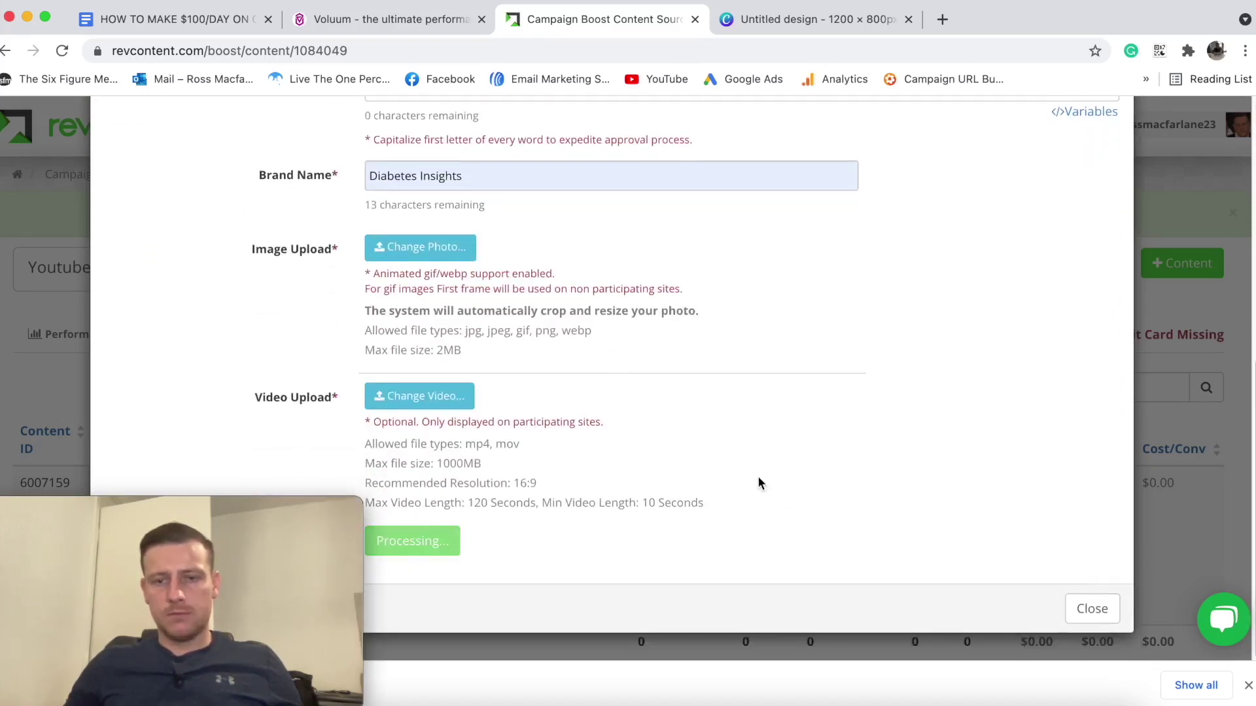
scroll(758, 470, "down", 5)
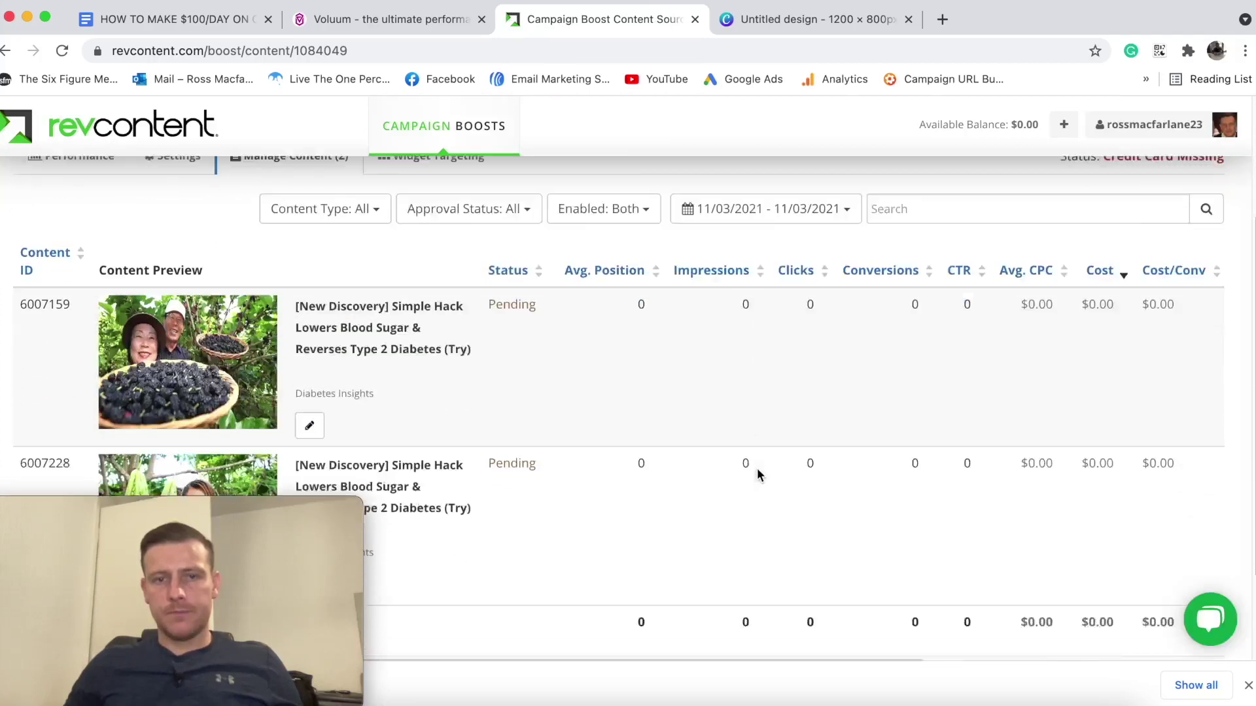
scroll(640, 304, "up", 5)
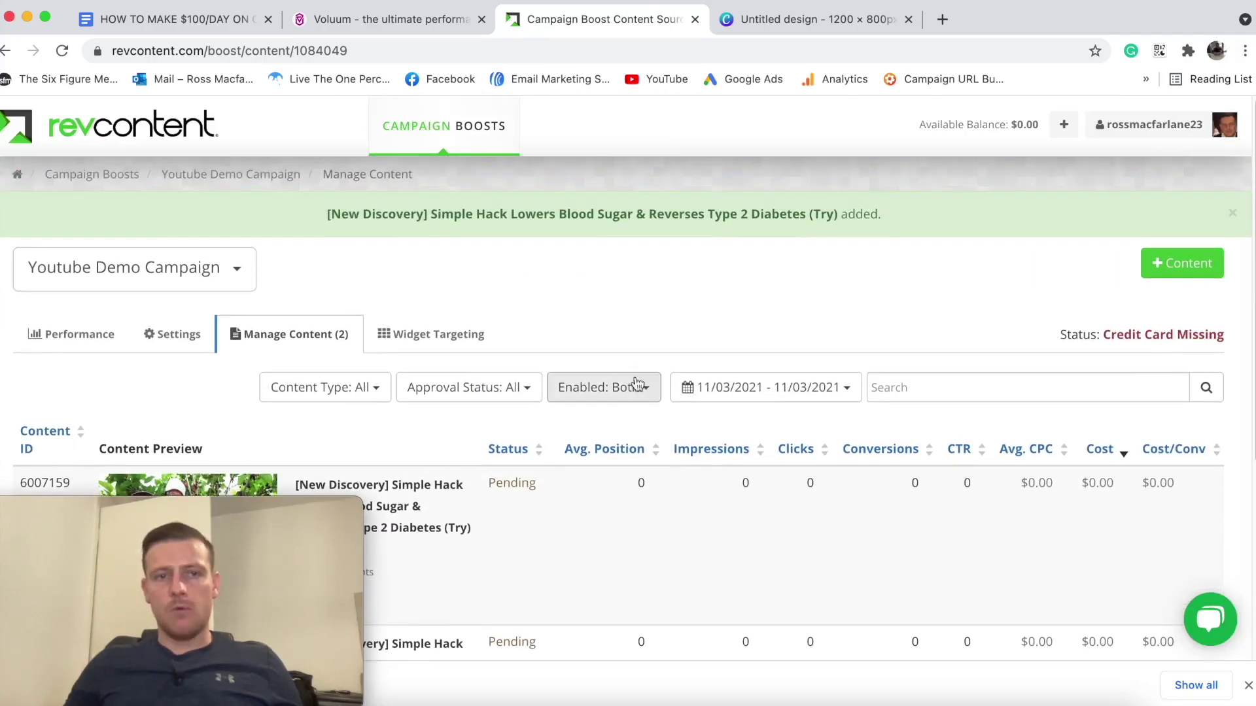
scroll(691, 452, "down", 3)
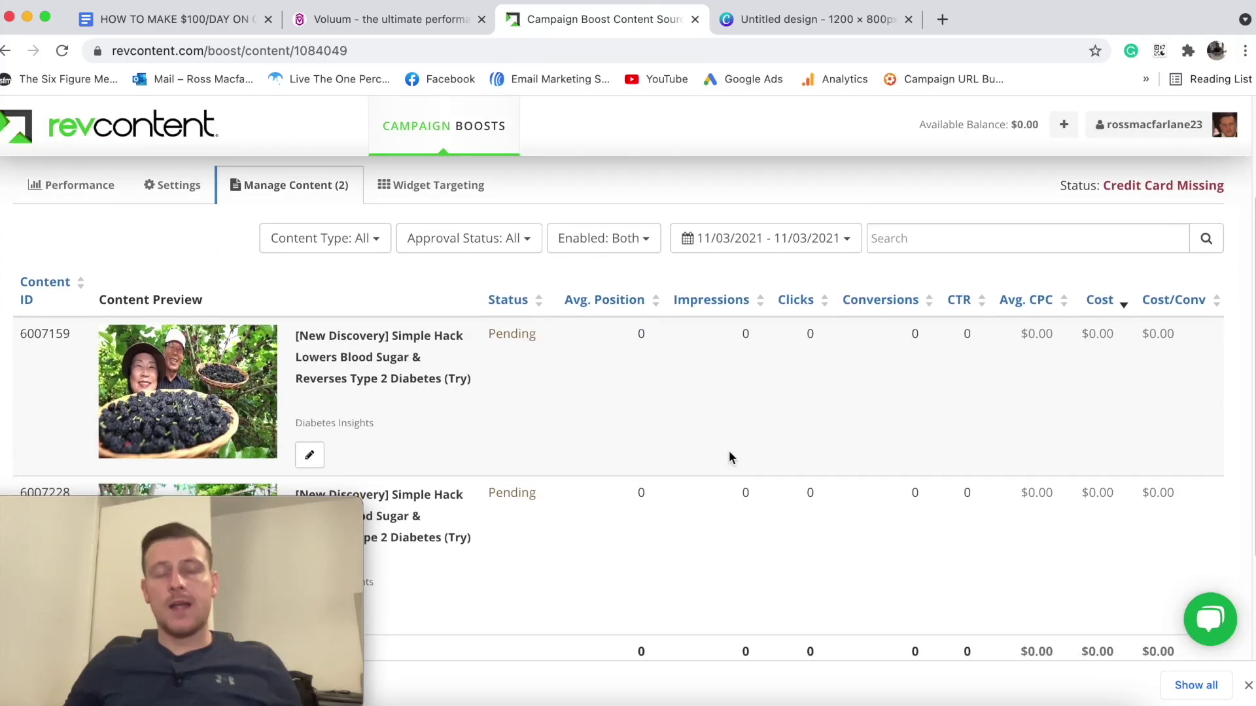